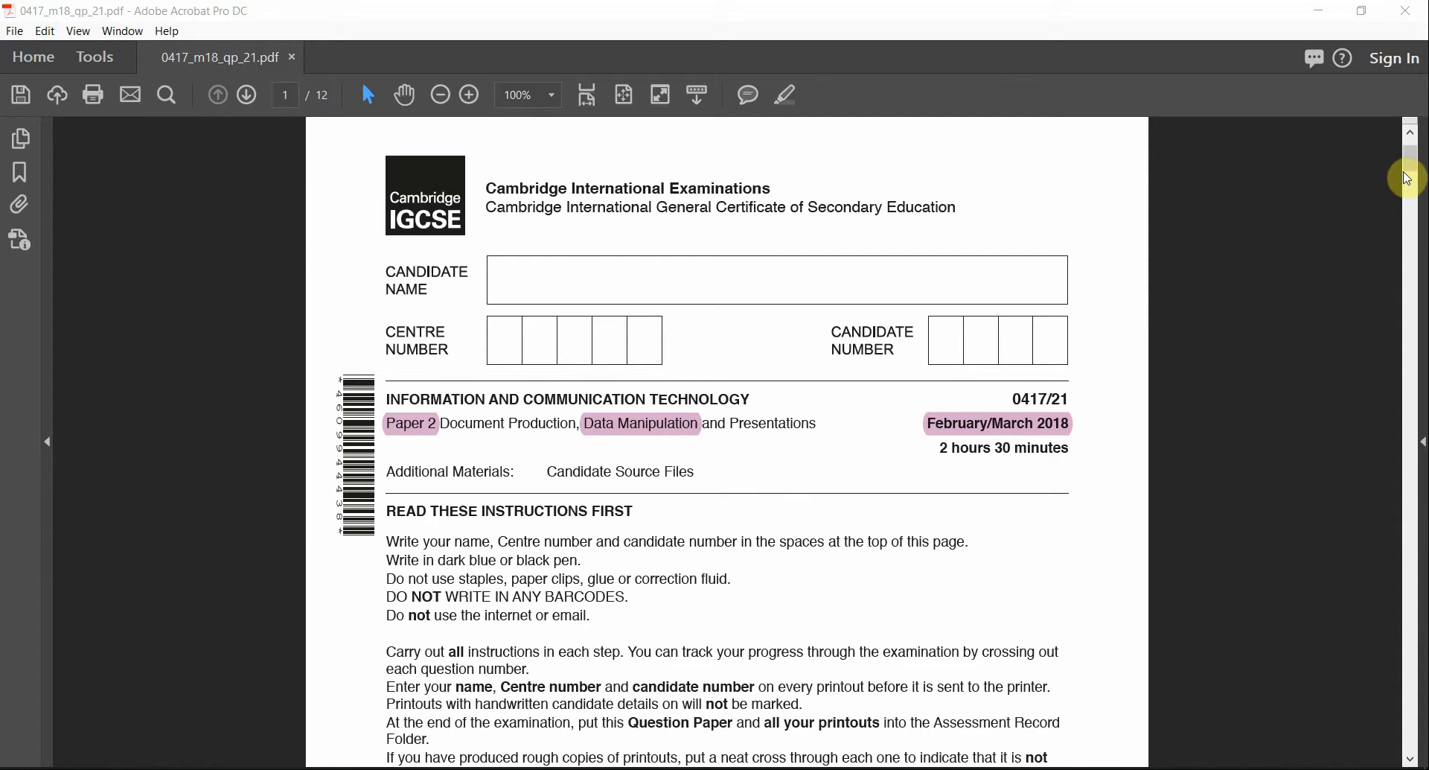
Highlight 'same currency symbol' and 'two decimal places' on the Task 3 – Database page
drag(1409, 165, 1396, 406)
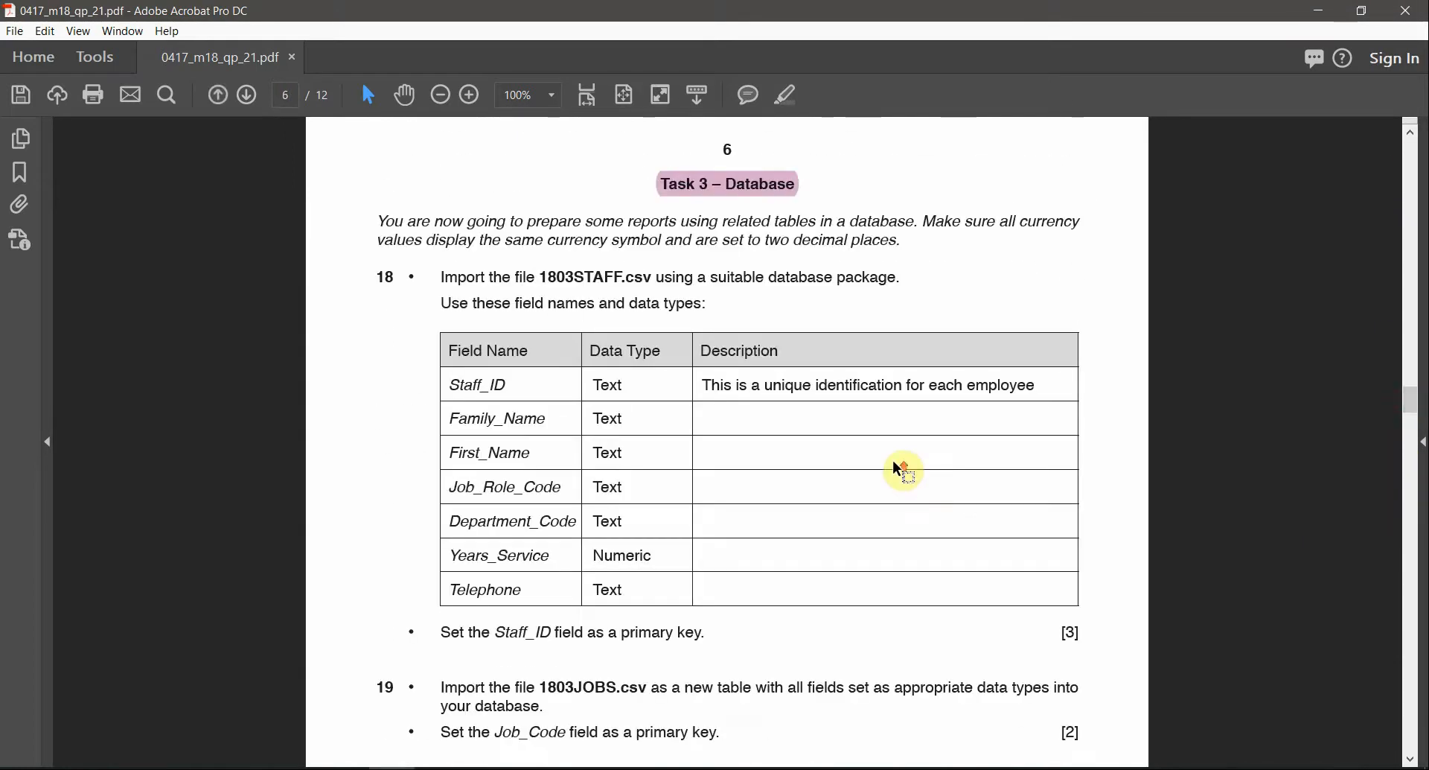
scroll(896, 461, up, 1)
scroll(972, 350, up, 1)
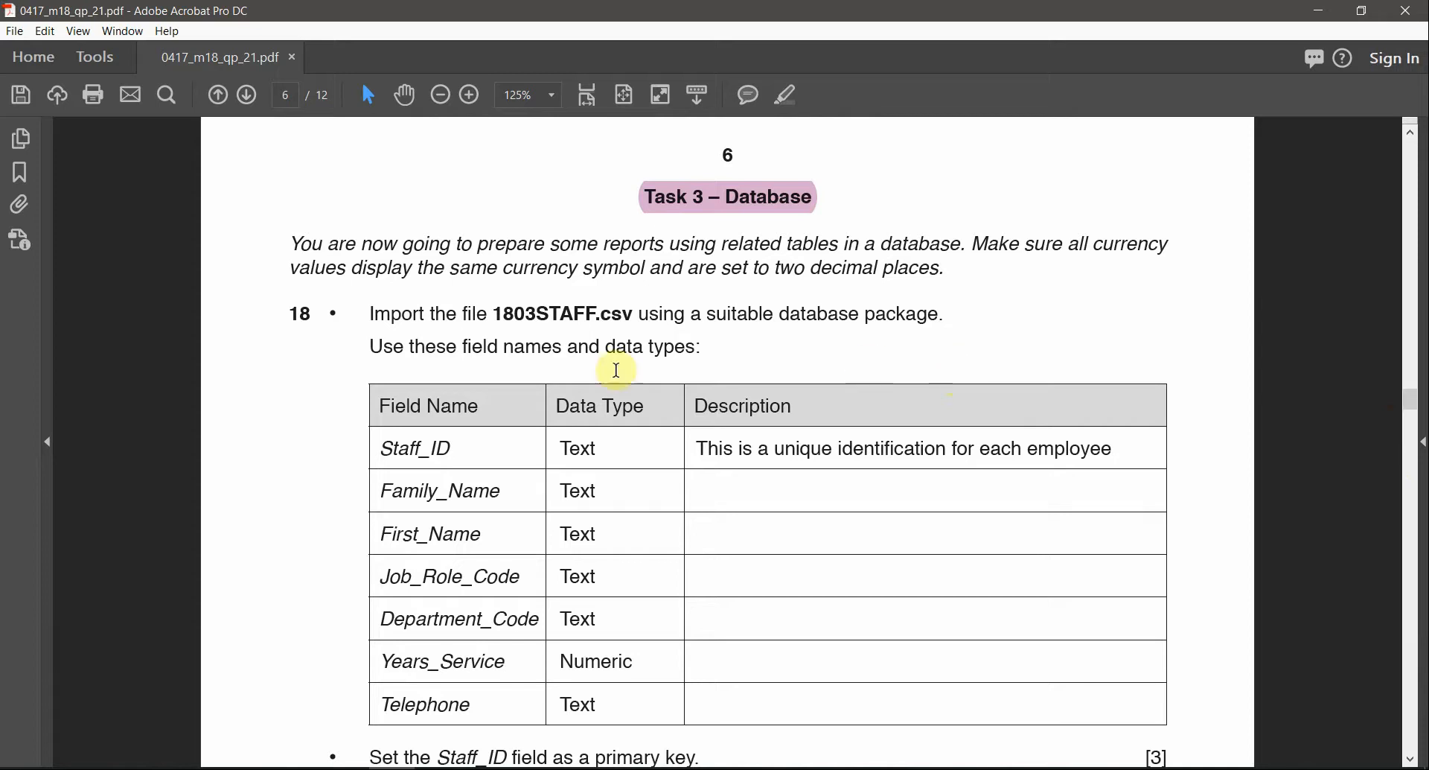
drag(451, 268, 629, 272)
click(787, 99)
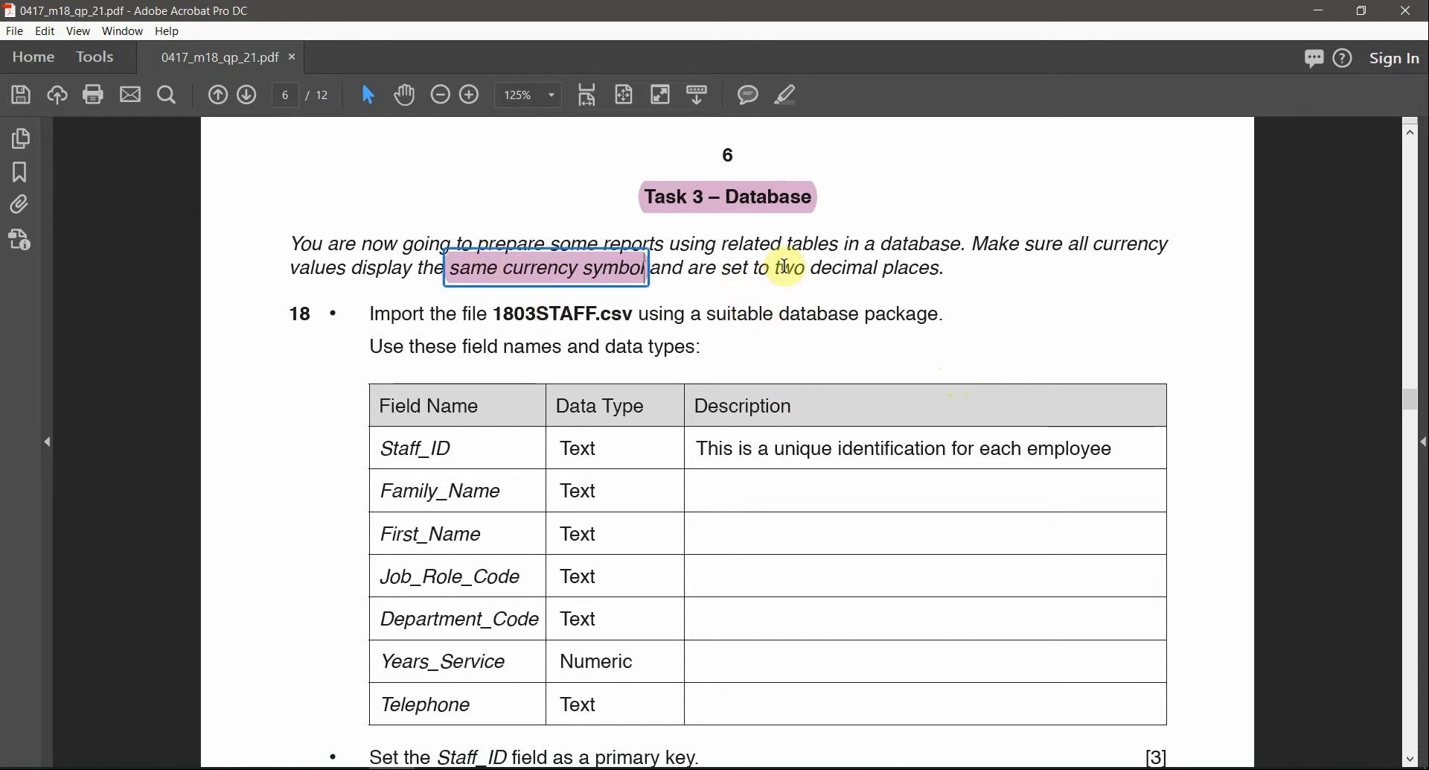
drag(774, 268, 949, 270)
click(786, 97)
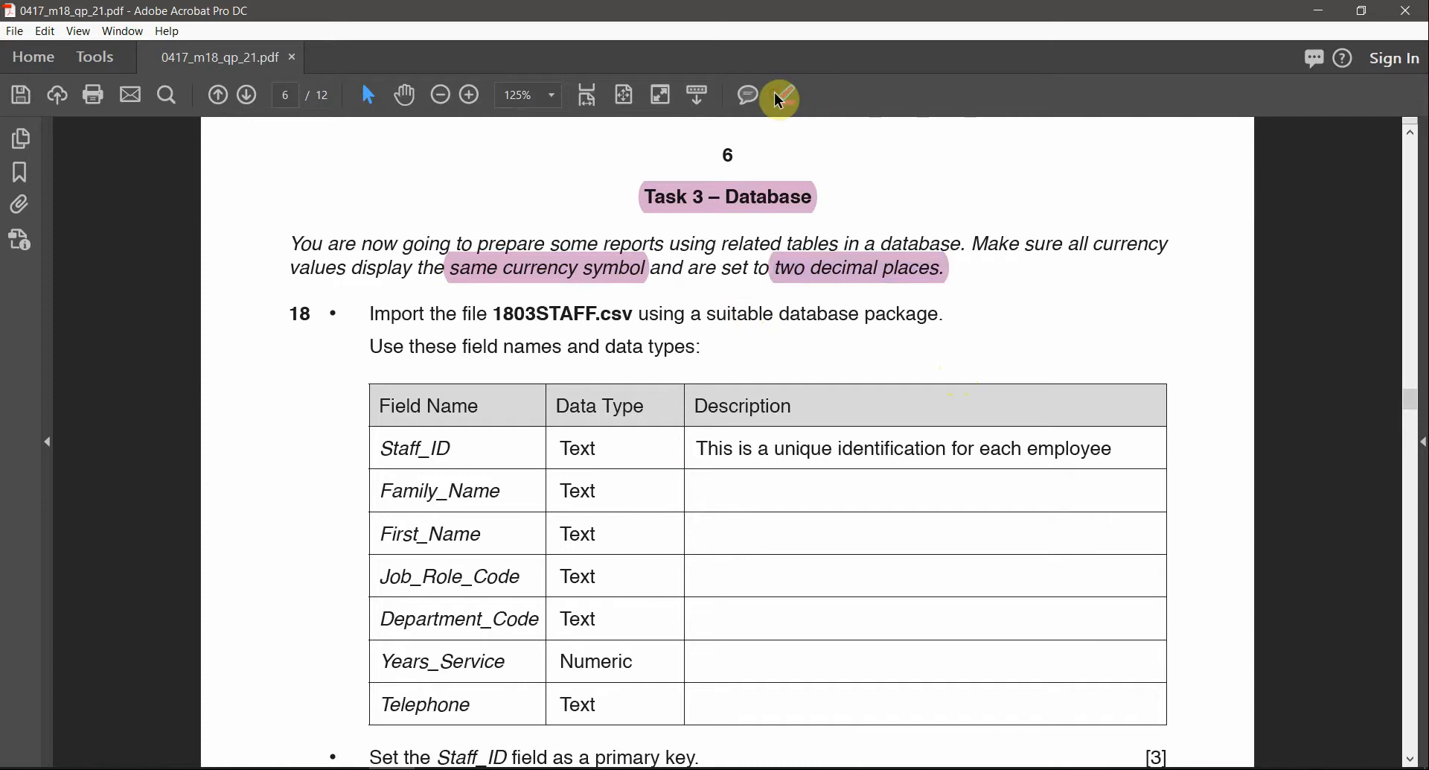
Highlight the file name '1803STAFF' and bring up the Windows app list
scroll(964, 378, down, 1)
drag(623, 306, 539, 306)
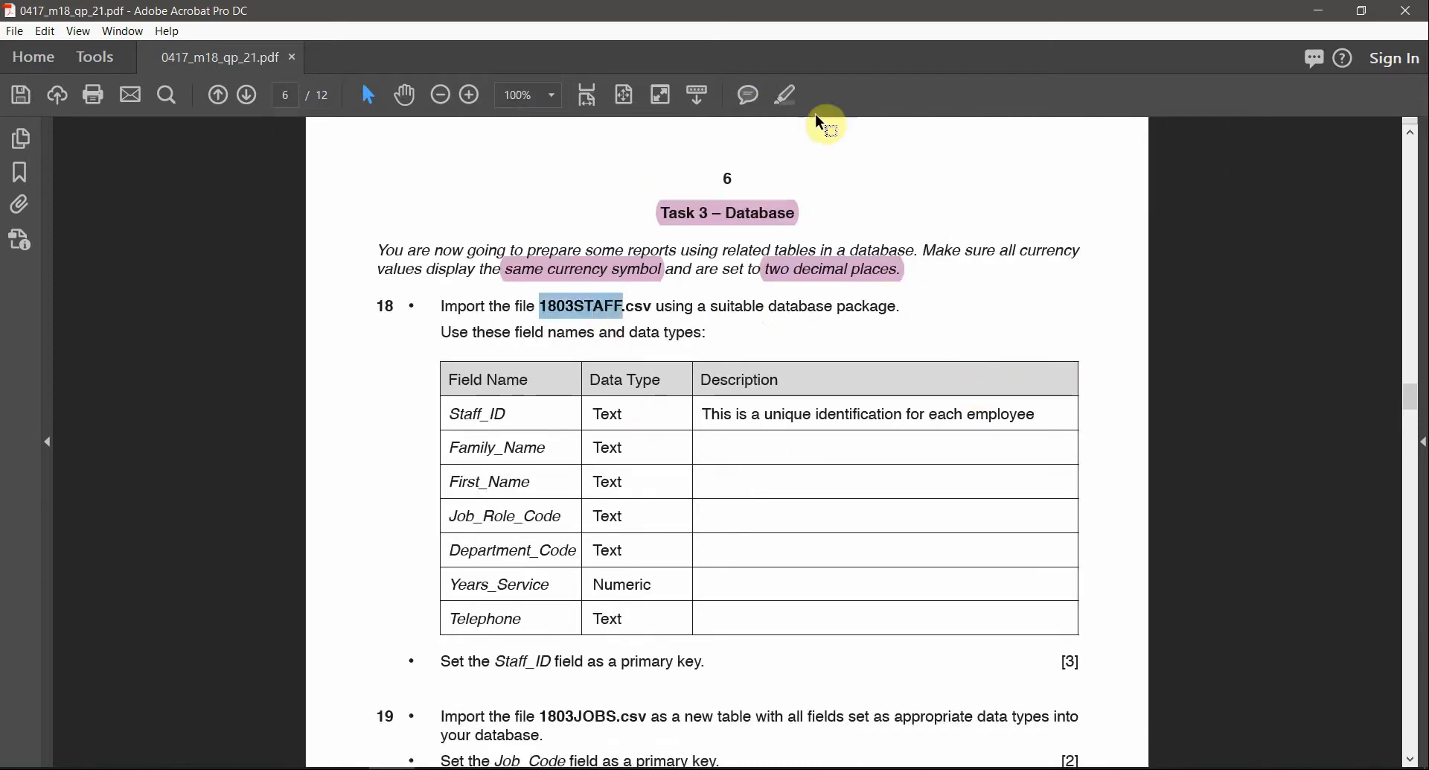
click(793, 98)
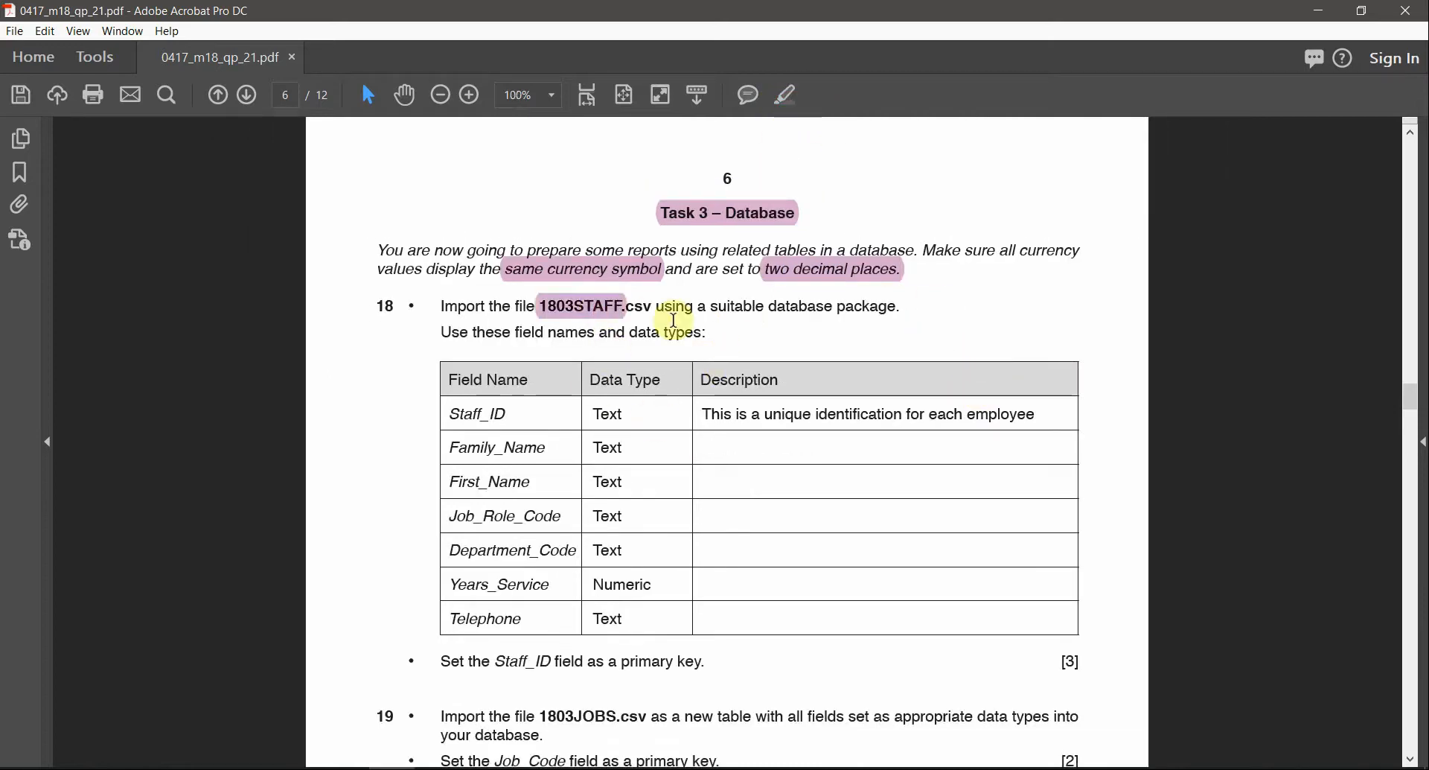
drag(903, 309, 711, 308)
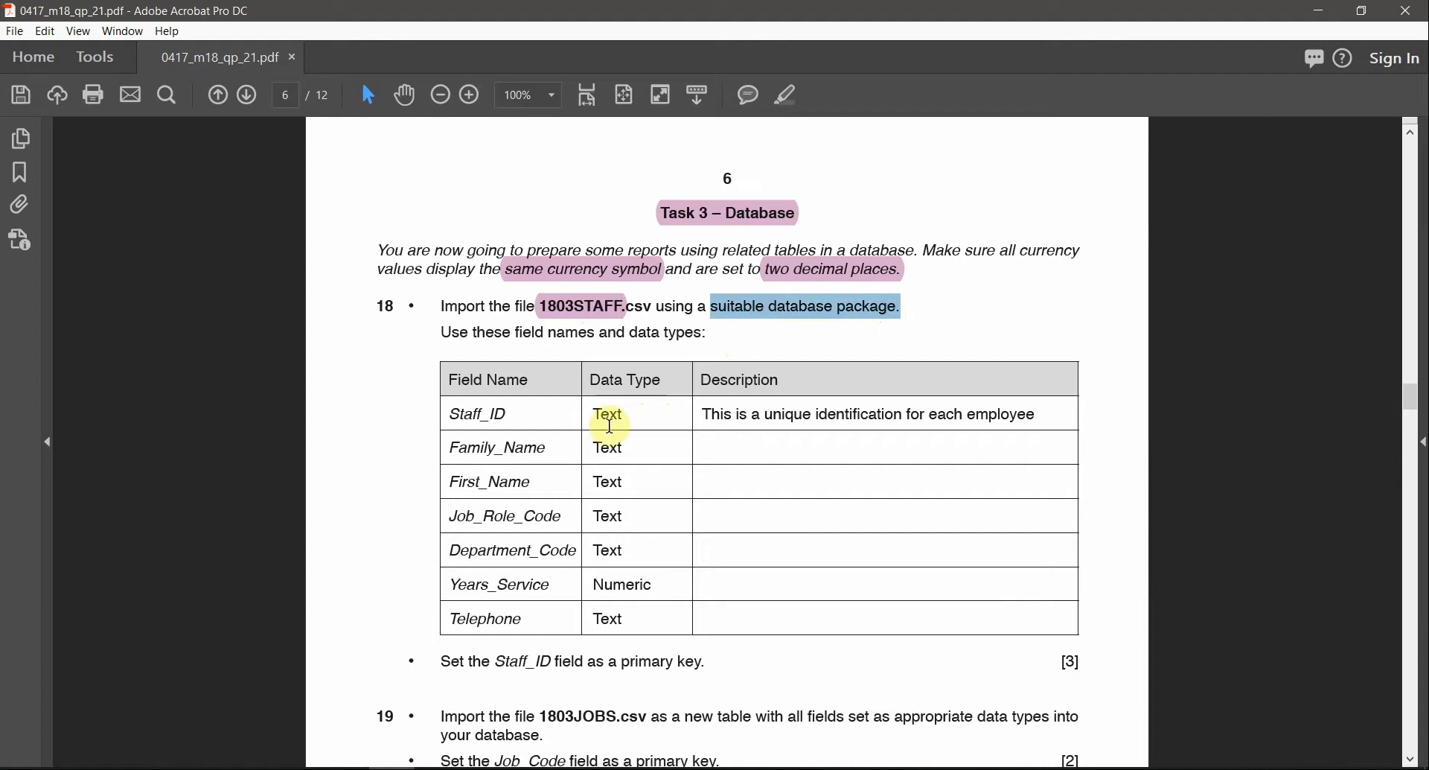
key(super)
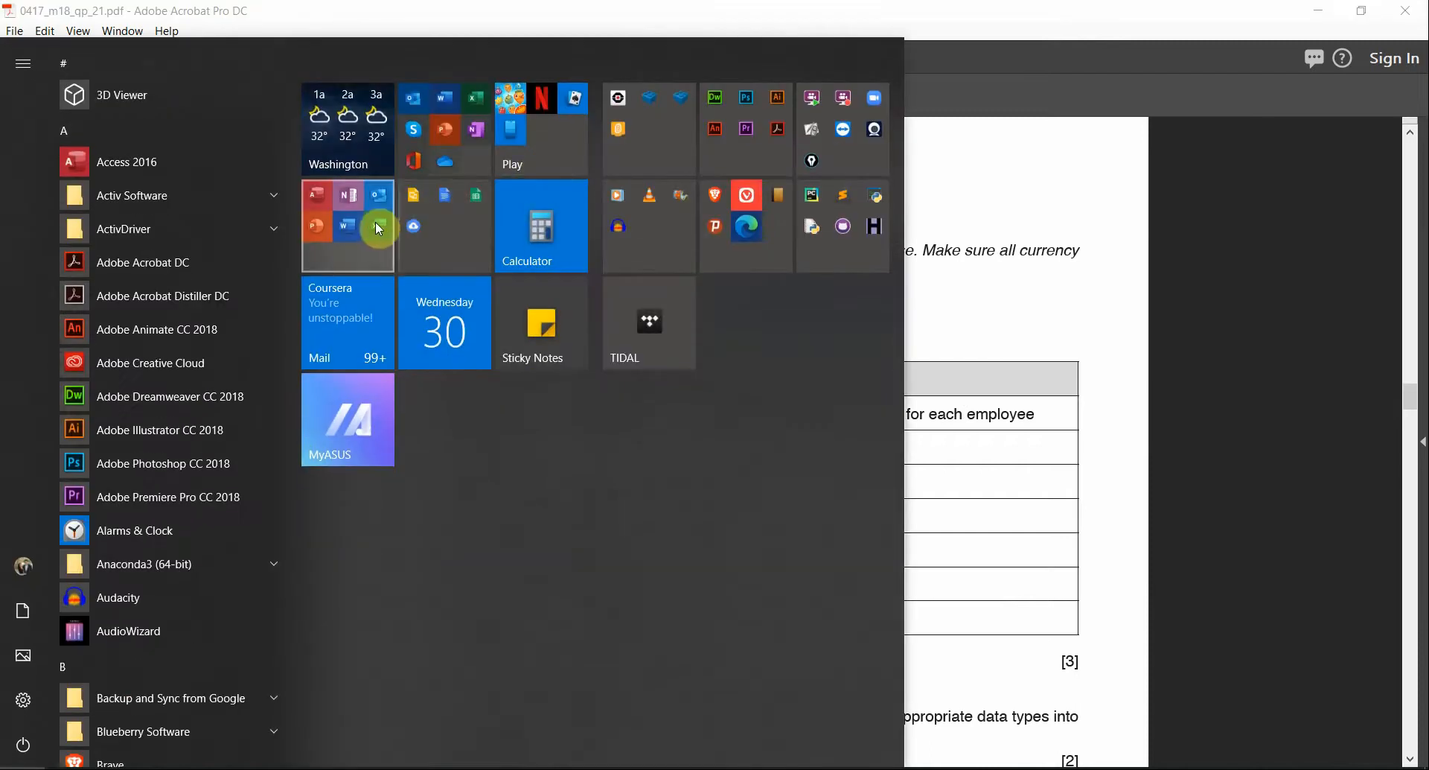
Launch Access, start a blank database, and point its save location to the Paper folder
click(378, 228)
click(355, 333)
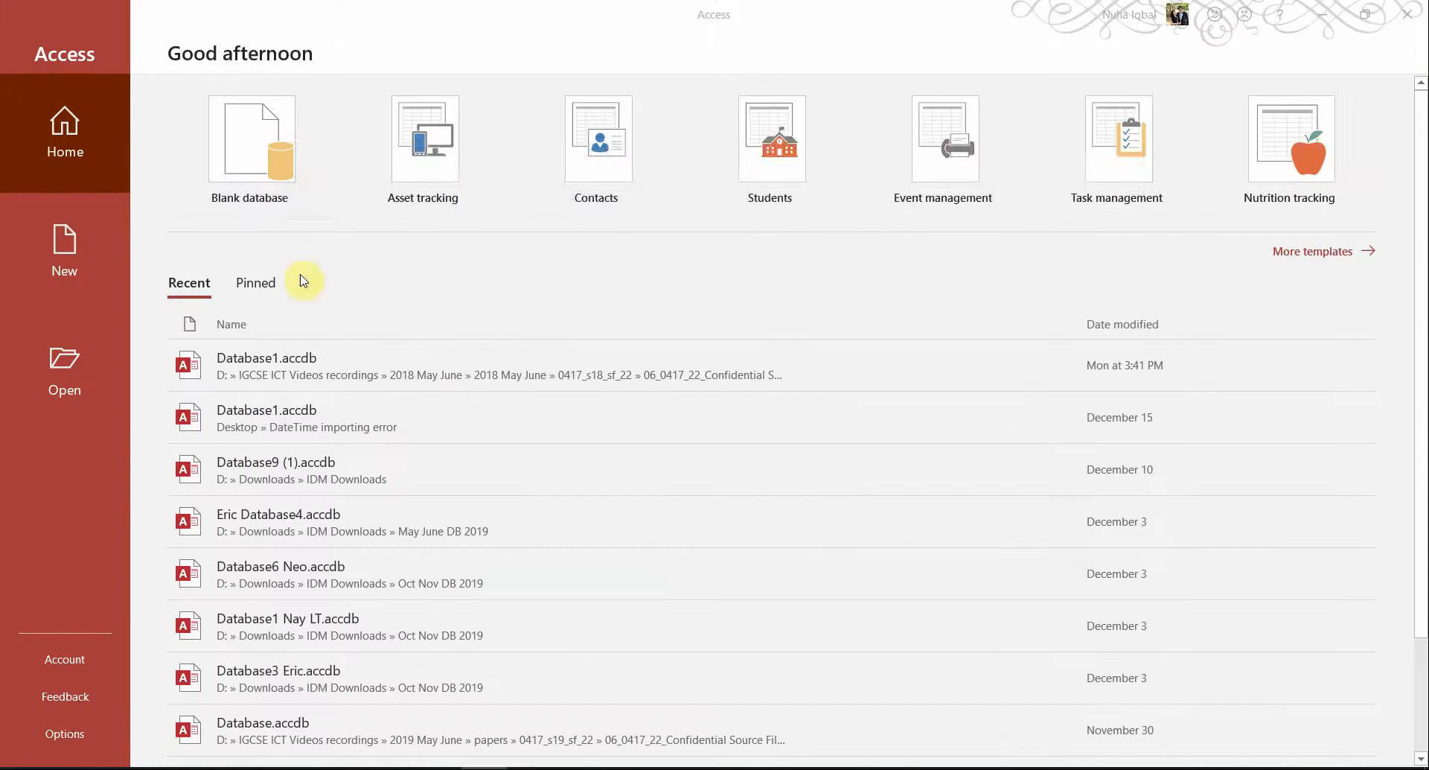
click(260, 157)
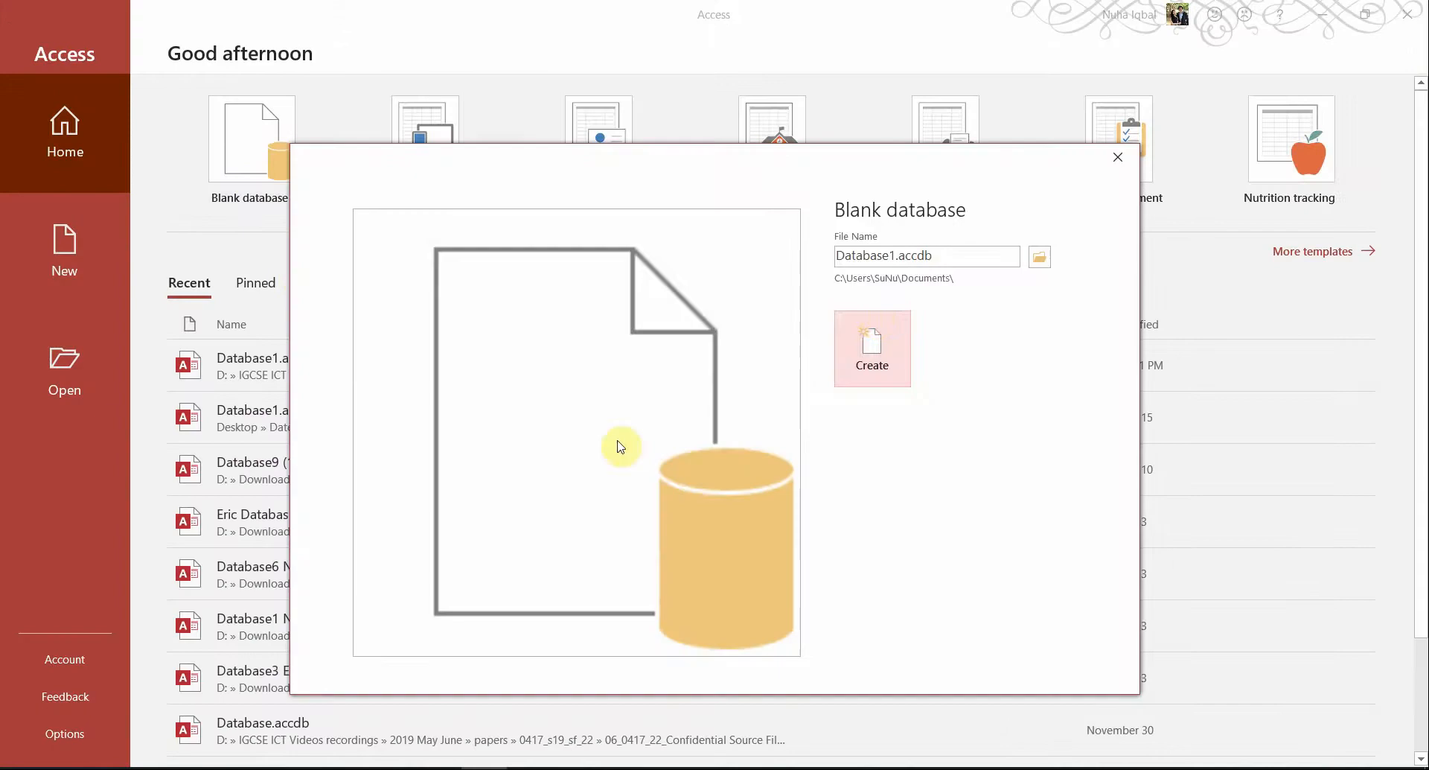
click(1039, 256)
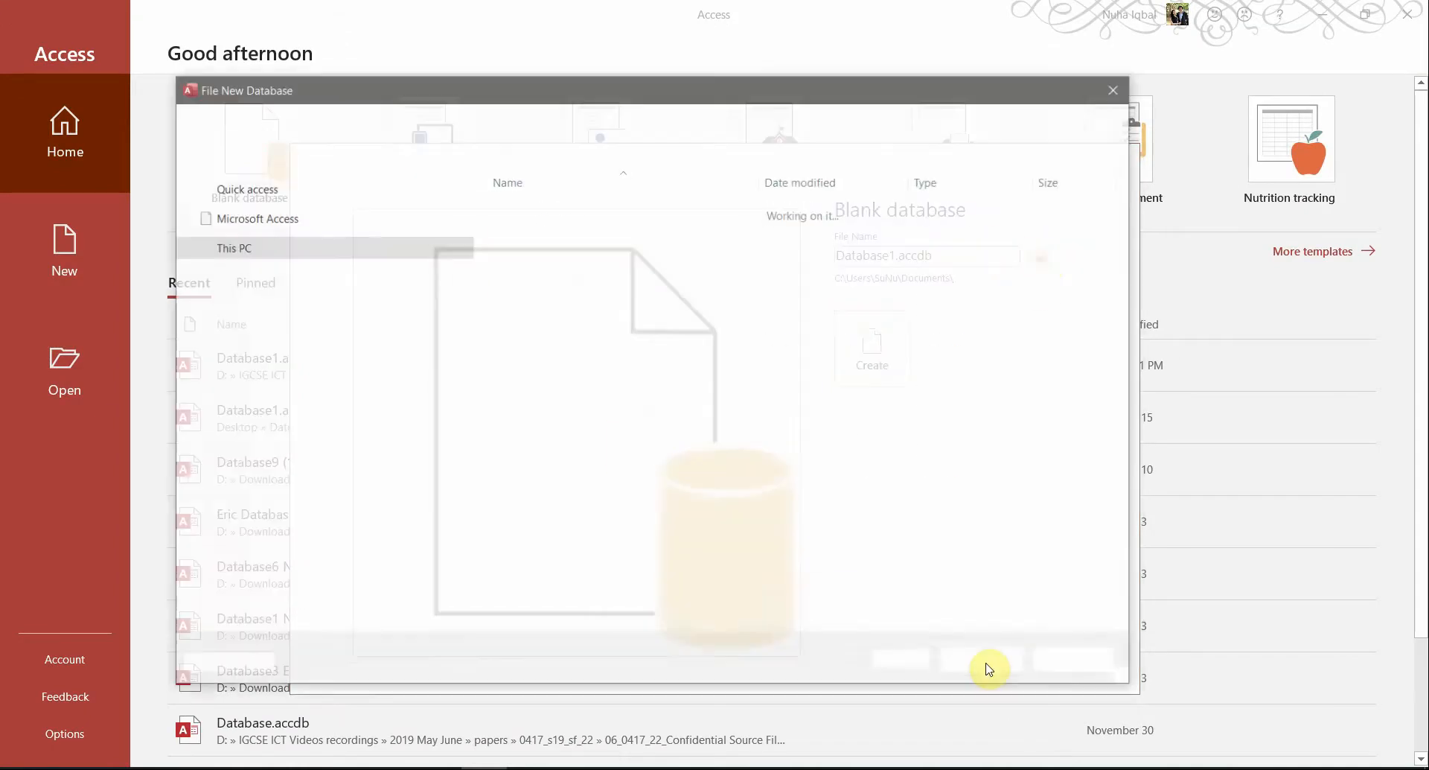
key(alt+Tab)
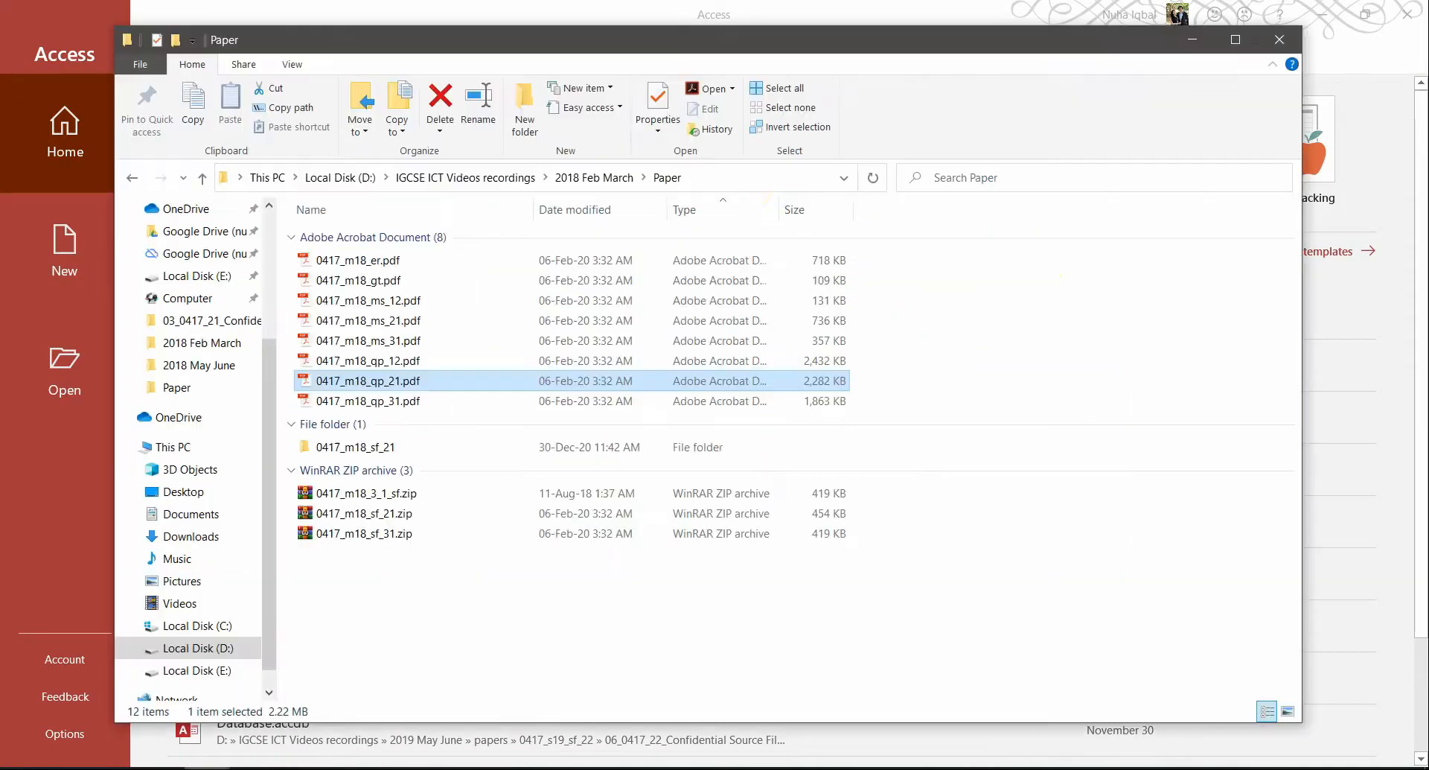
click(752, 179)
key(ctrl+c)
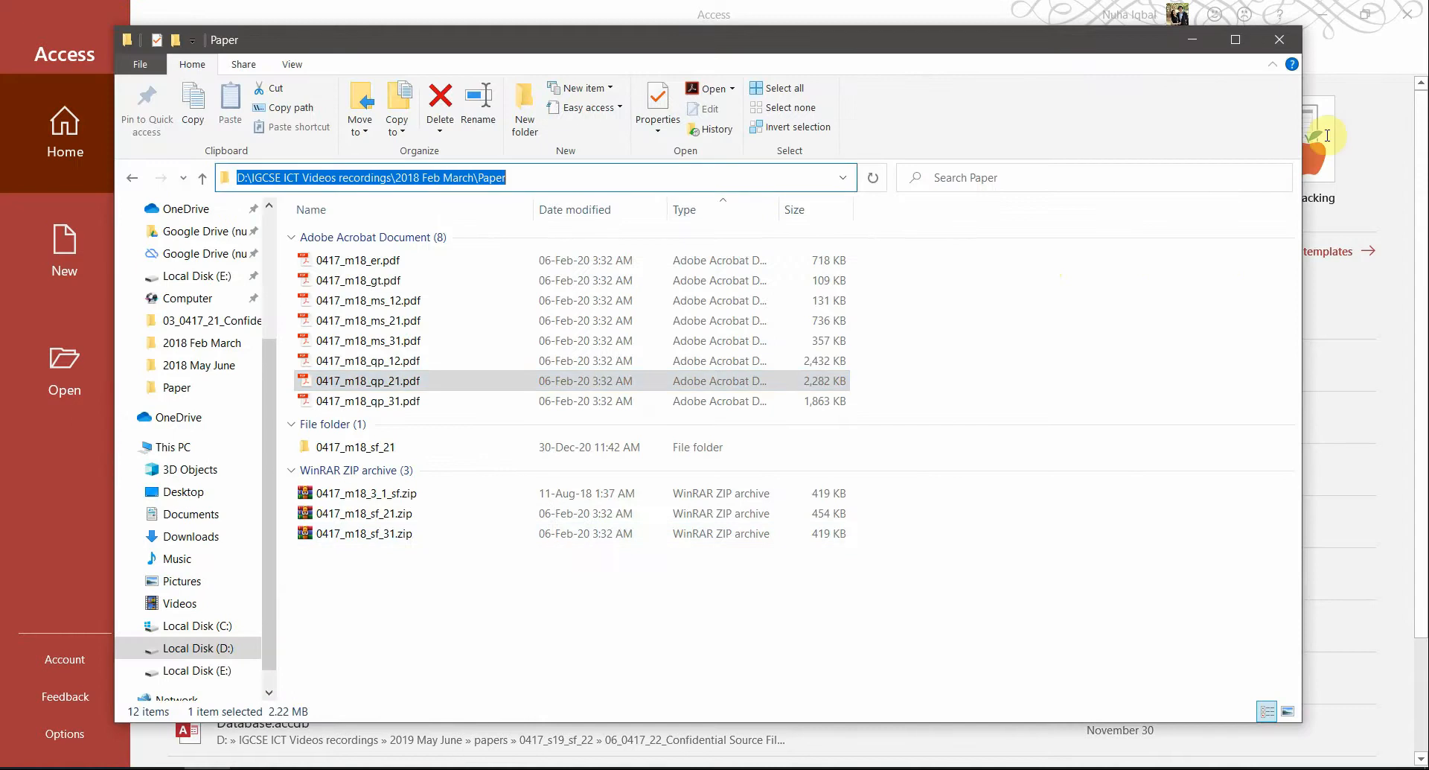
click(1192, 40)
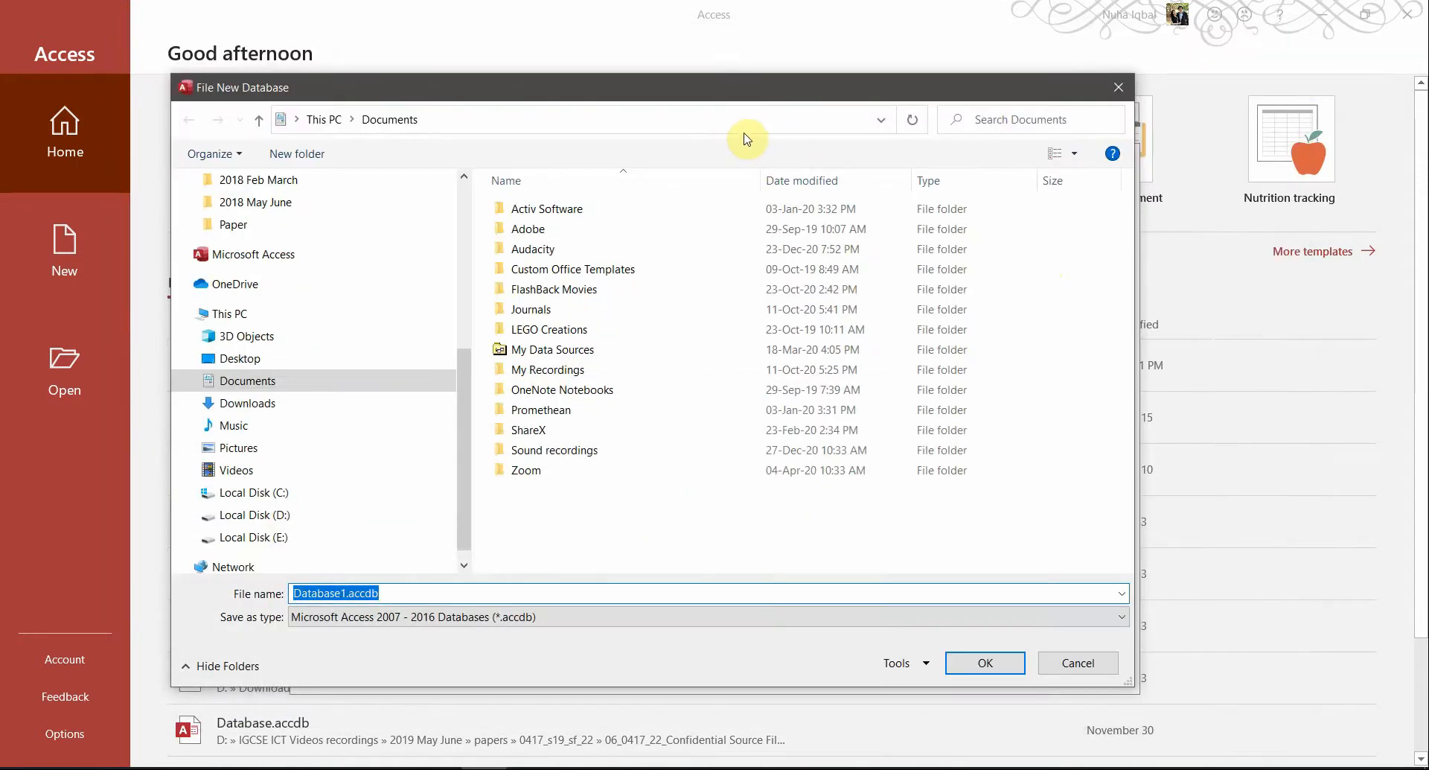
key(ctrl+v)
key(Return)
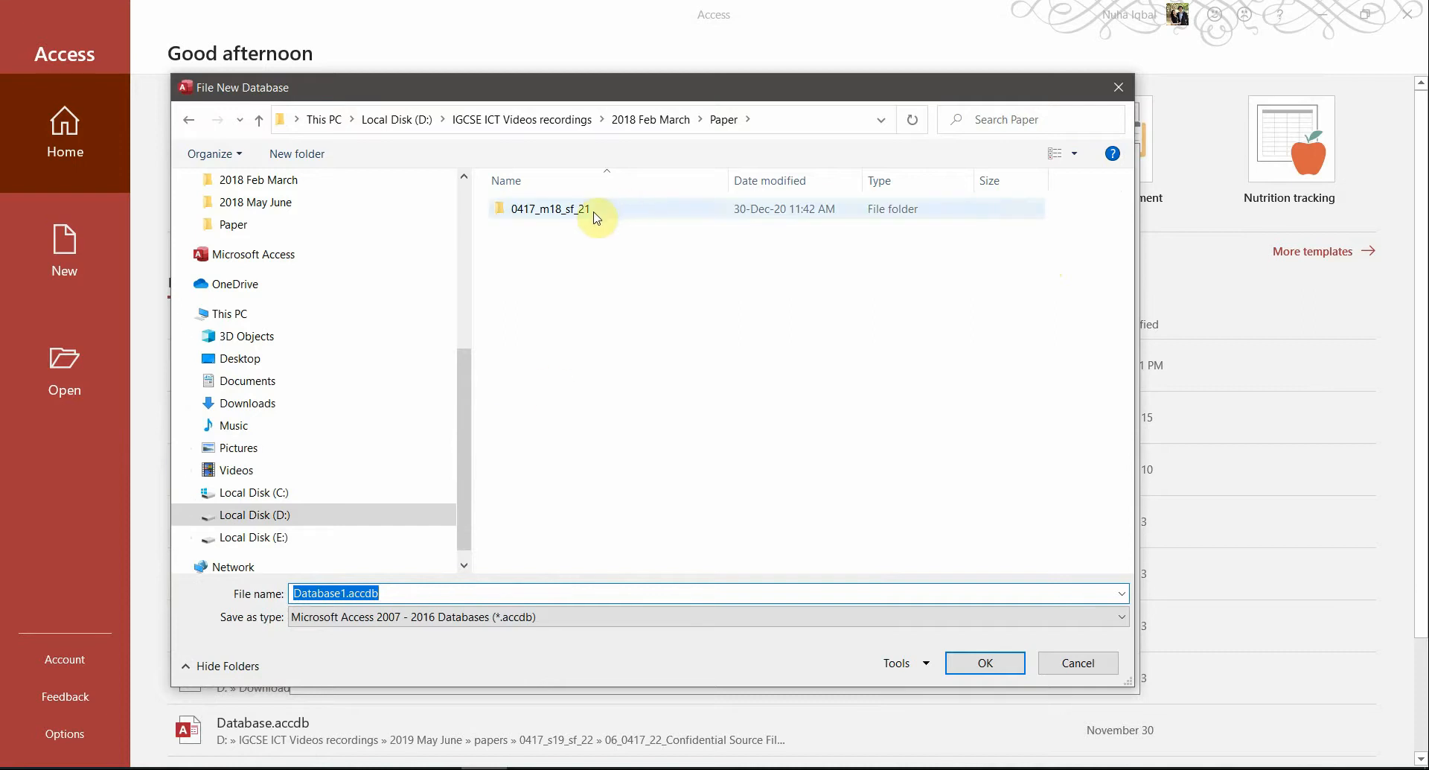
Save Database1.accdb in the 03_0417_21_Confidential Source Files 2018 folder and create it
click(207, 768)
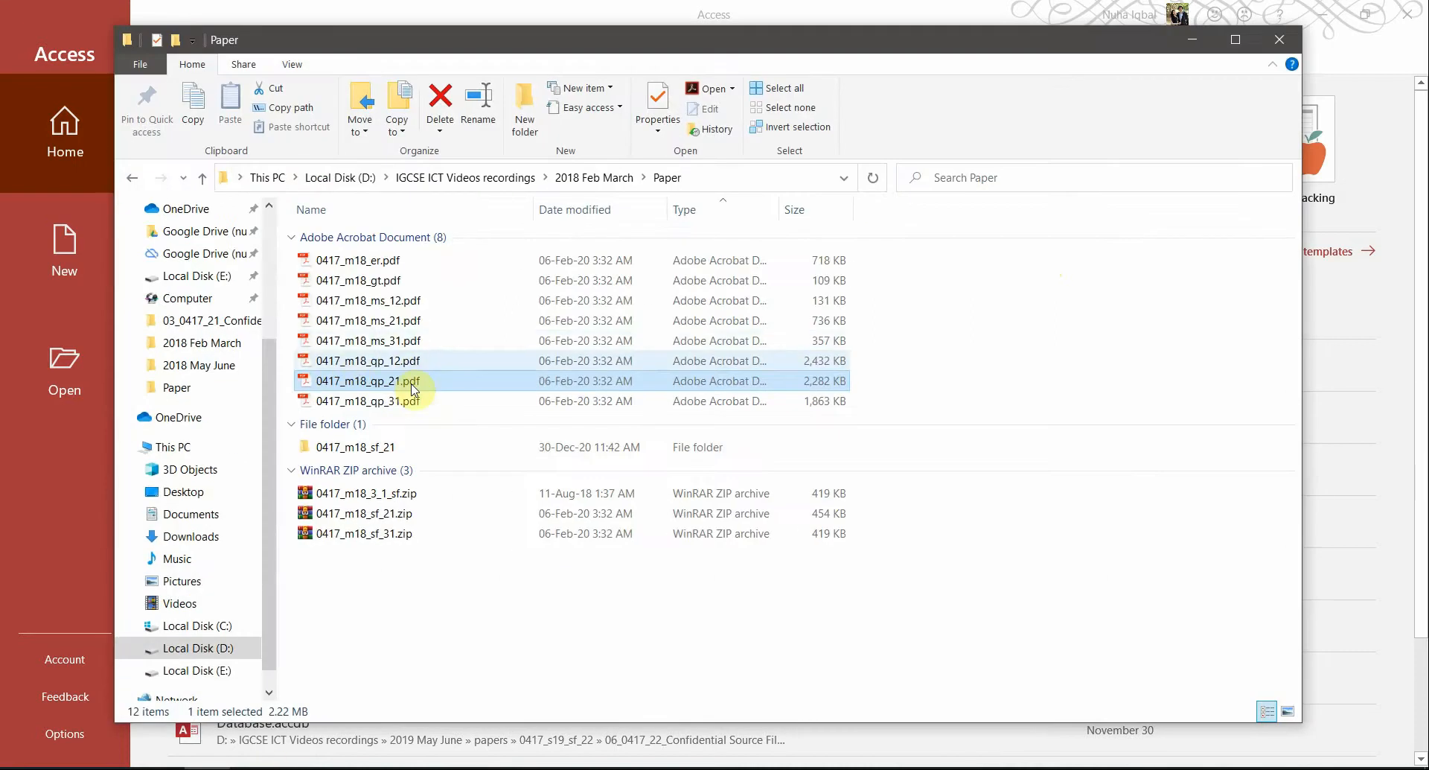
double_click(346, 447)
double_click(439, 238)
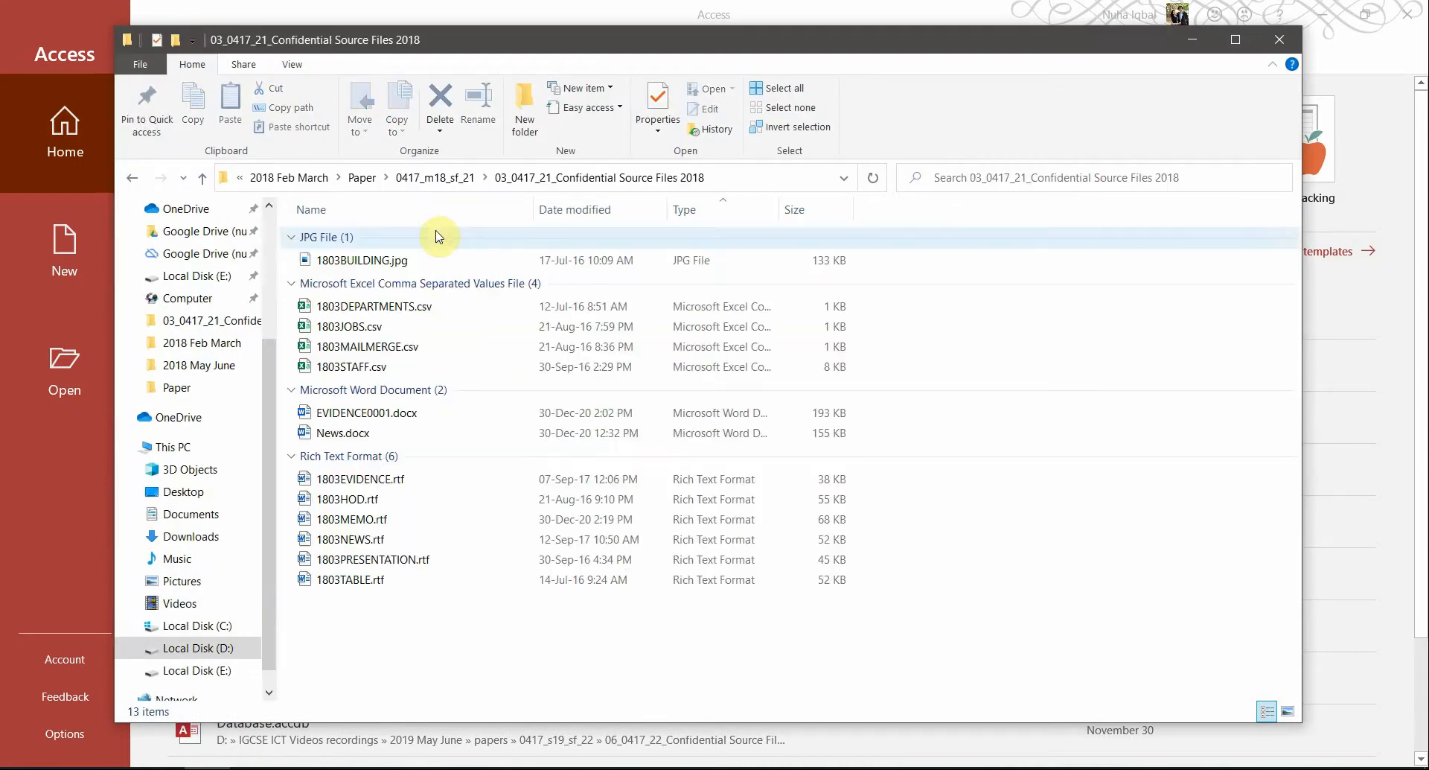
key(alt+Tab)
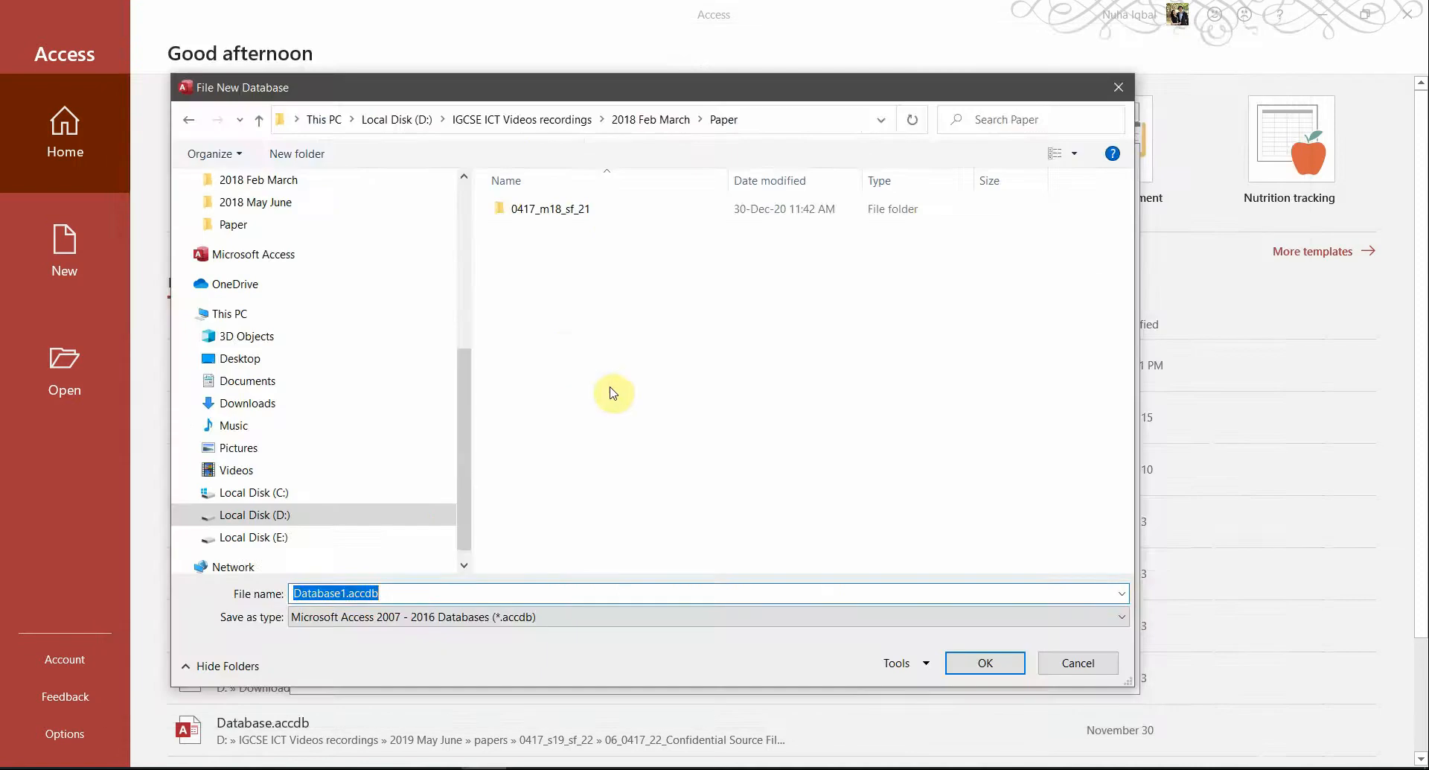
click(584, 216)
double_click(571, 211)
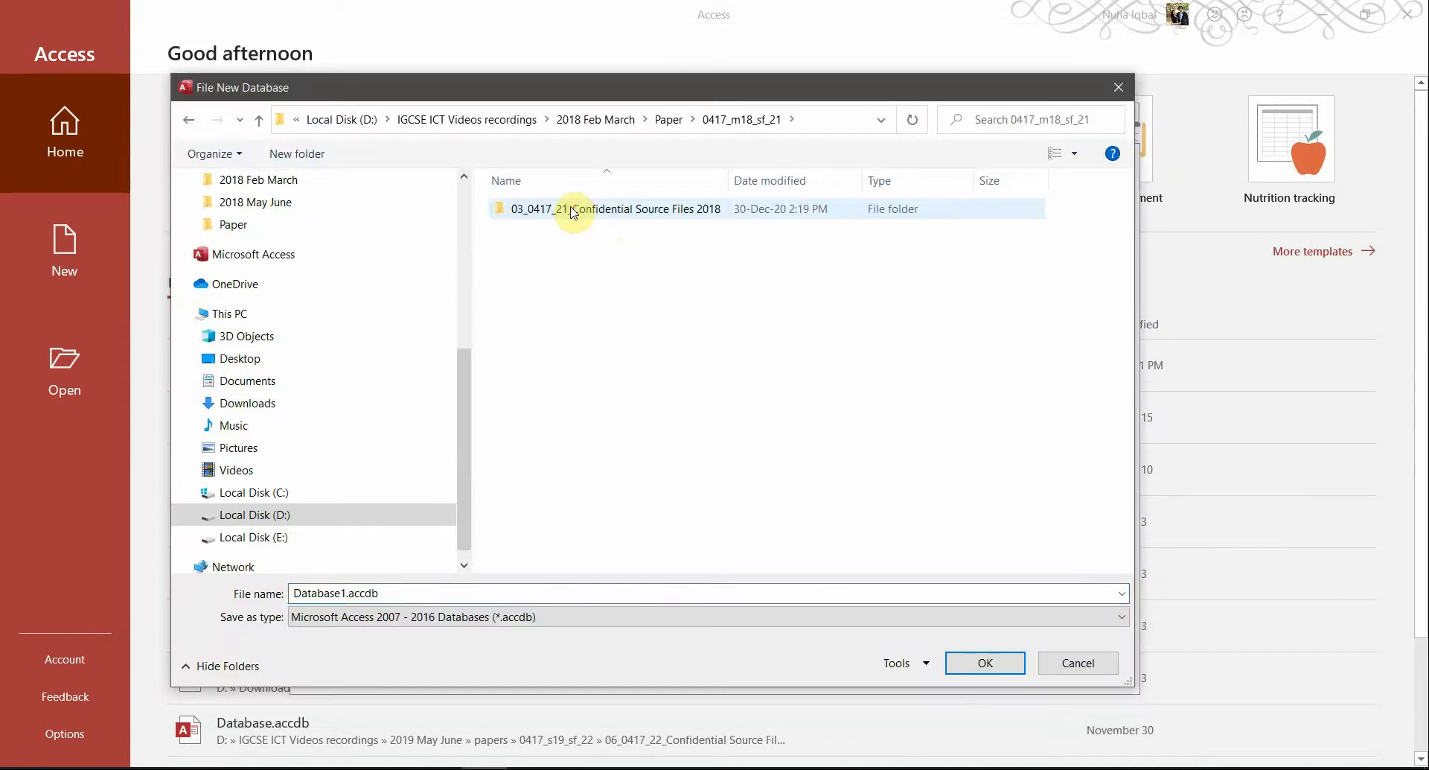
double_click(568, 214)
click(302, 592)
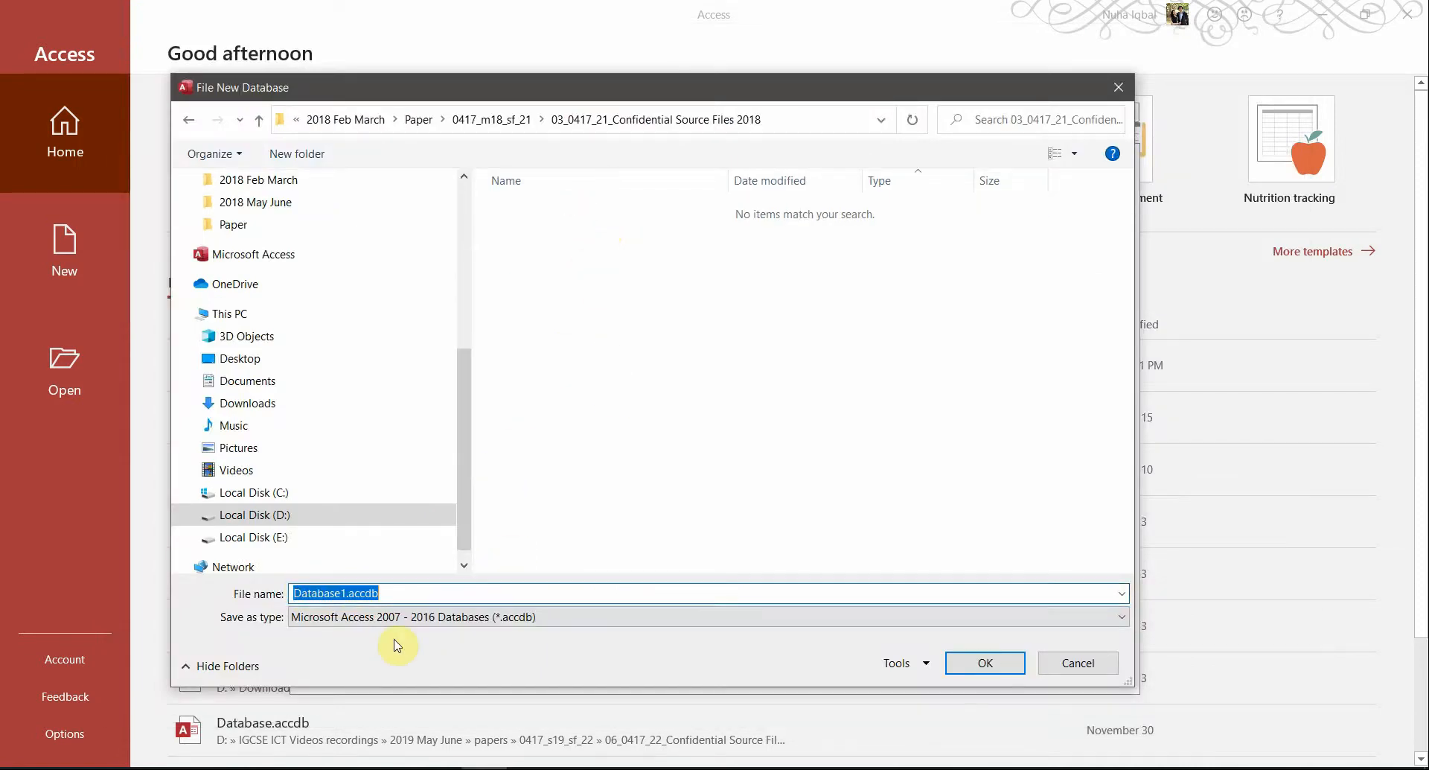
click(989, 665)
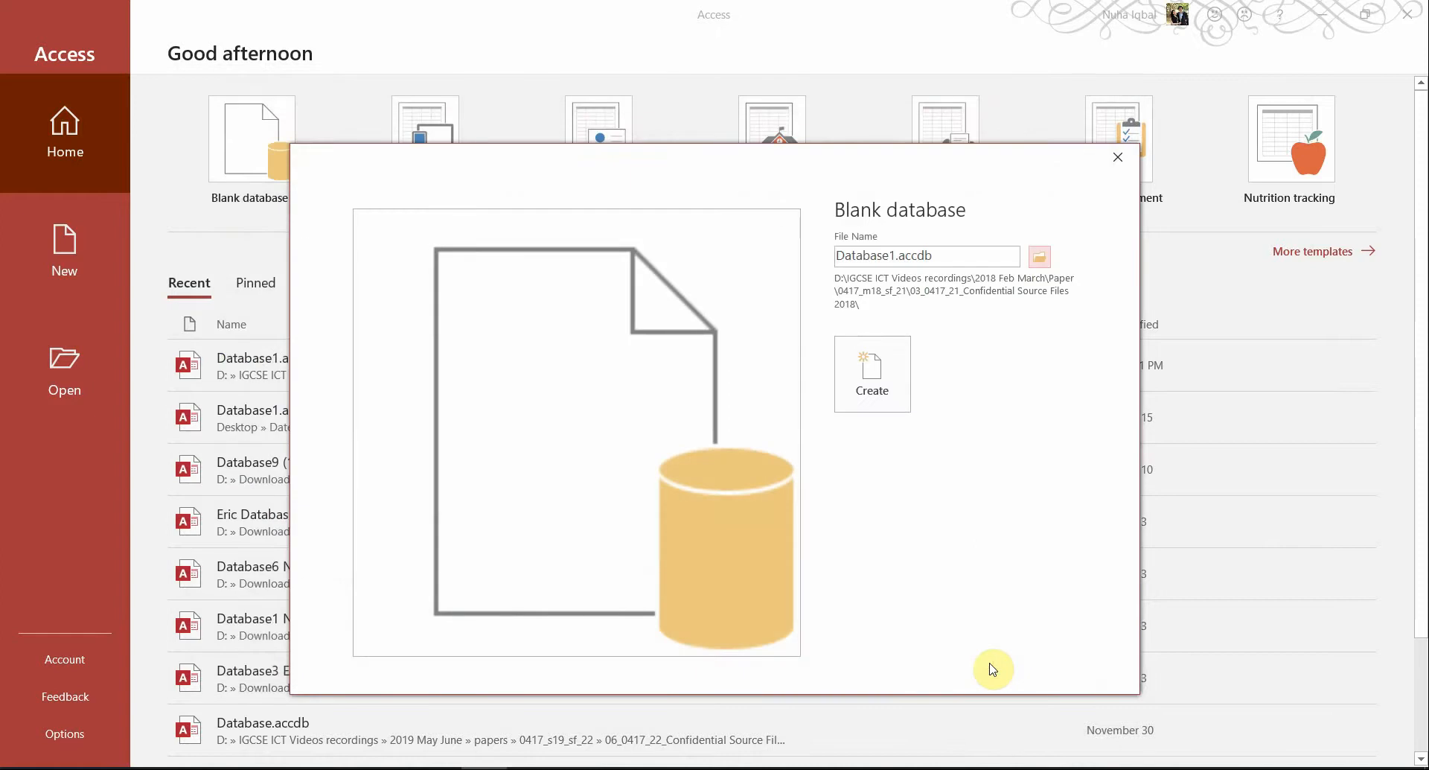
click(861, 360)
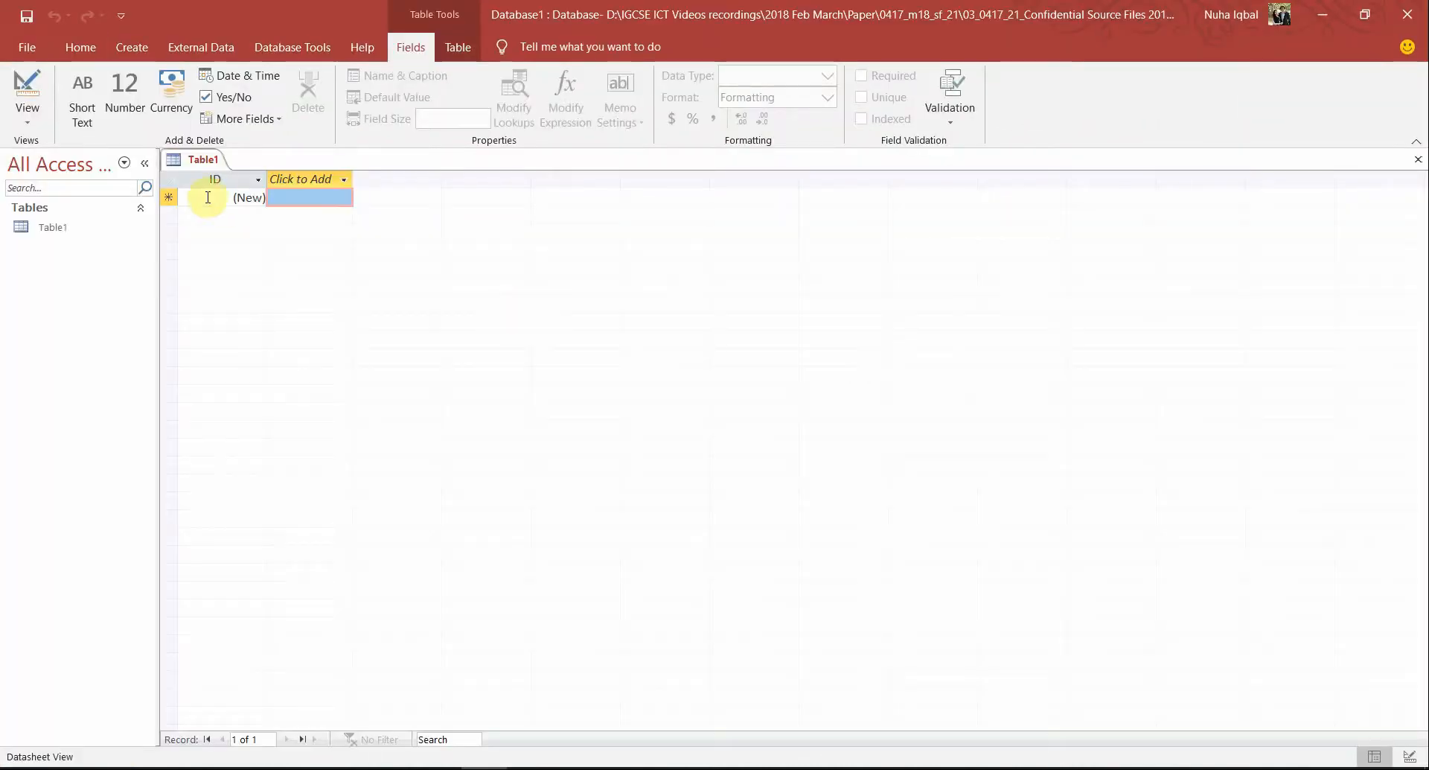
Close the empty Table1 unsaved and confirm Database1.accdb exists in File Explorer
right_click(198, 159)
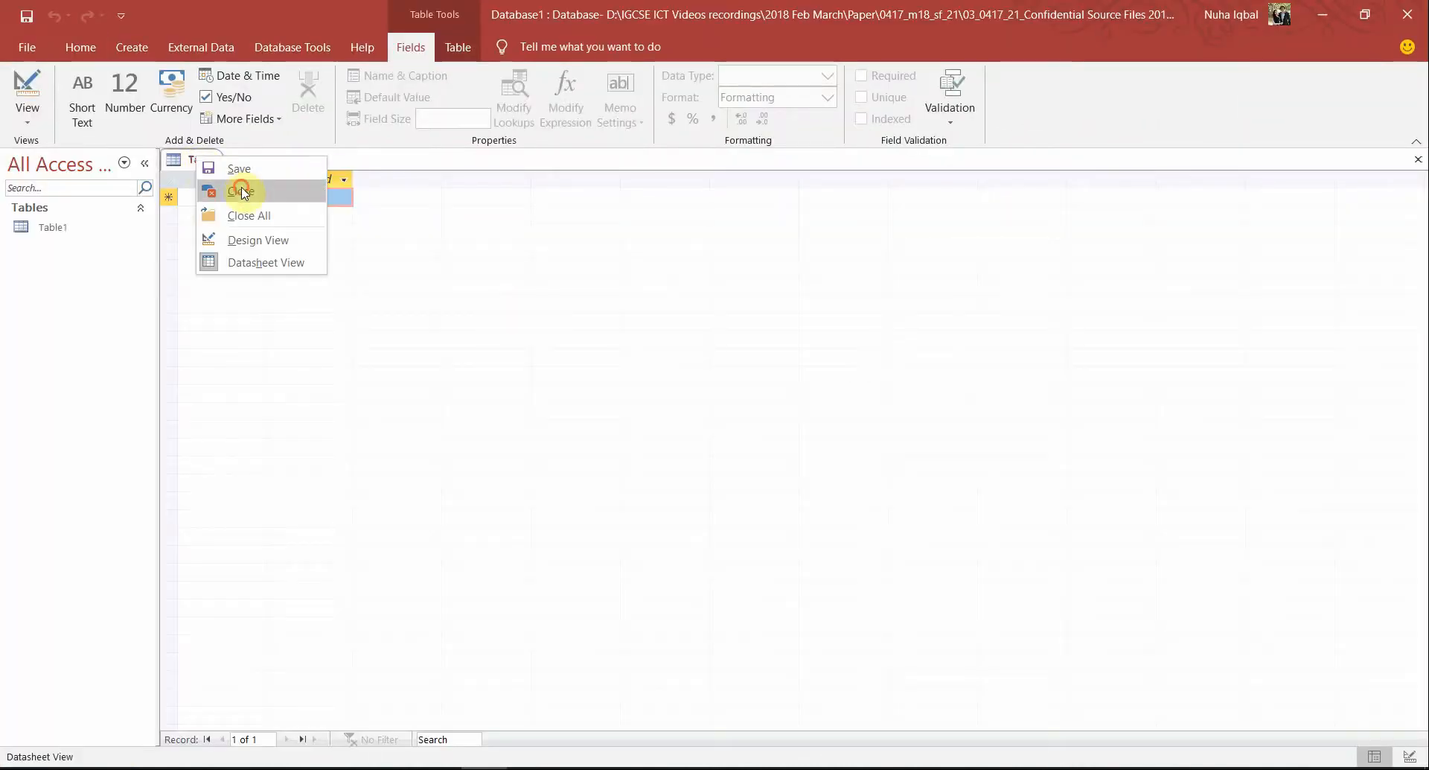
click(212, 189)
key(alt+Tab)
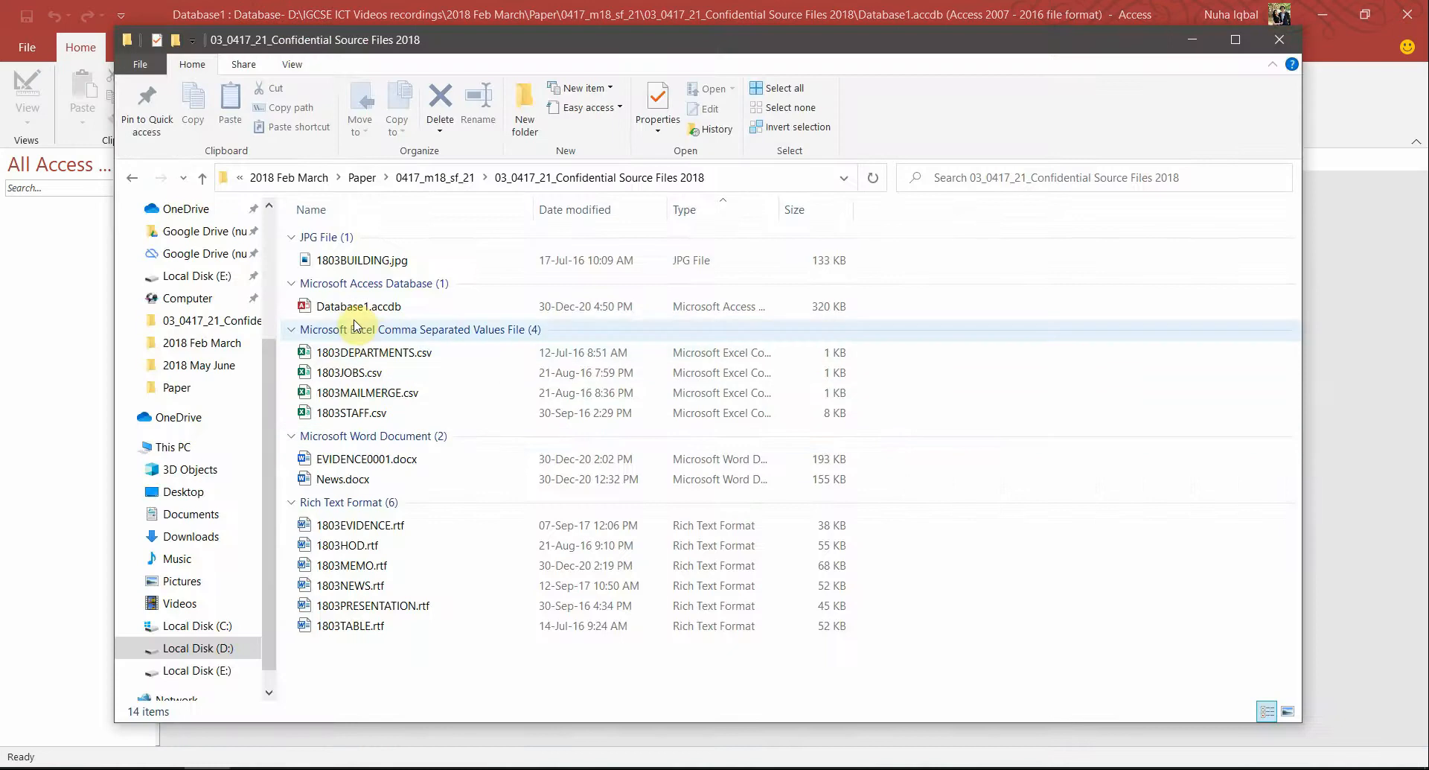
click(342, 308)
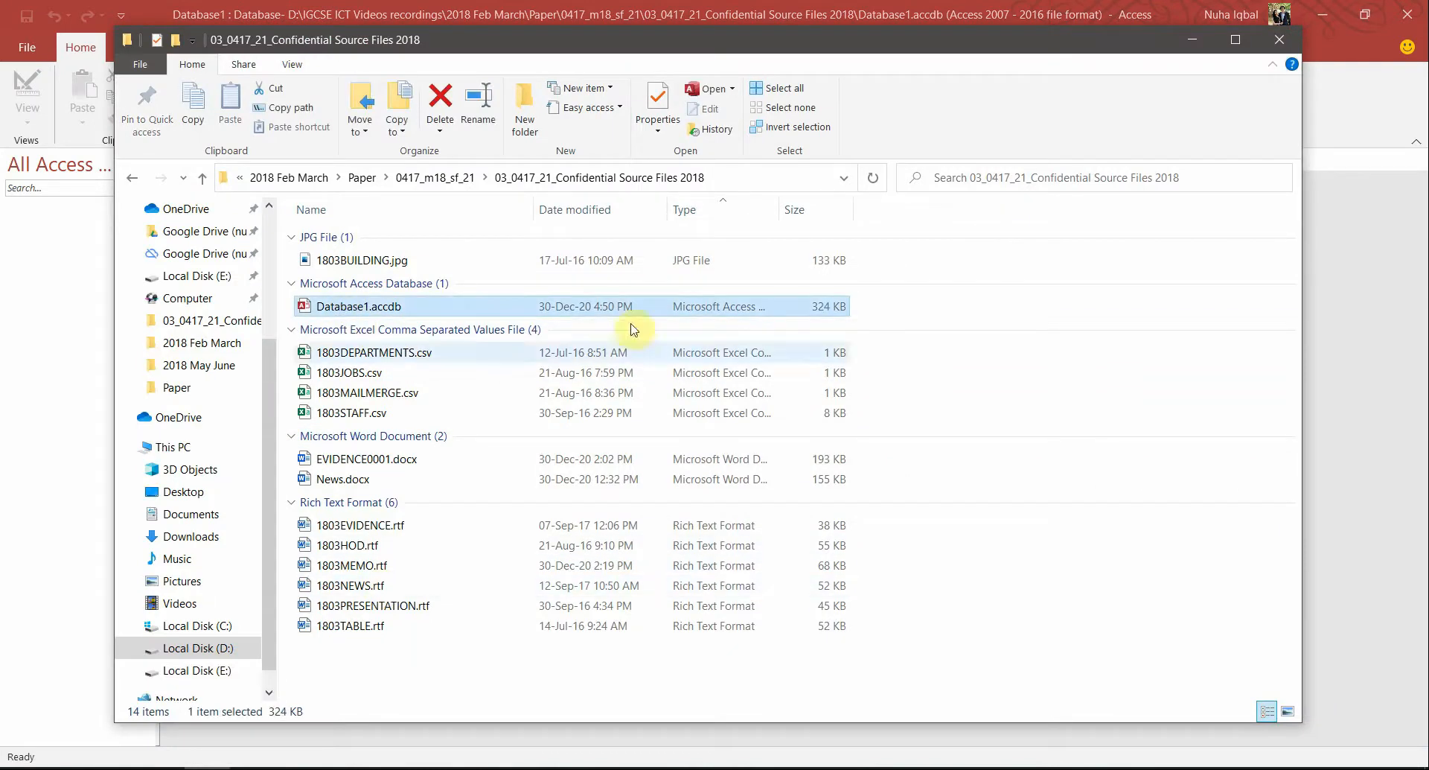
click(651, 5)
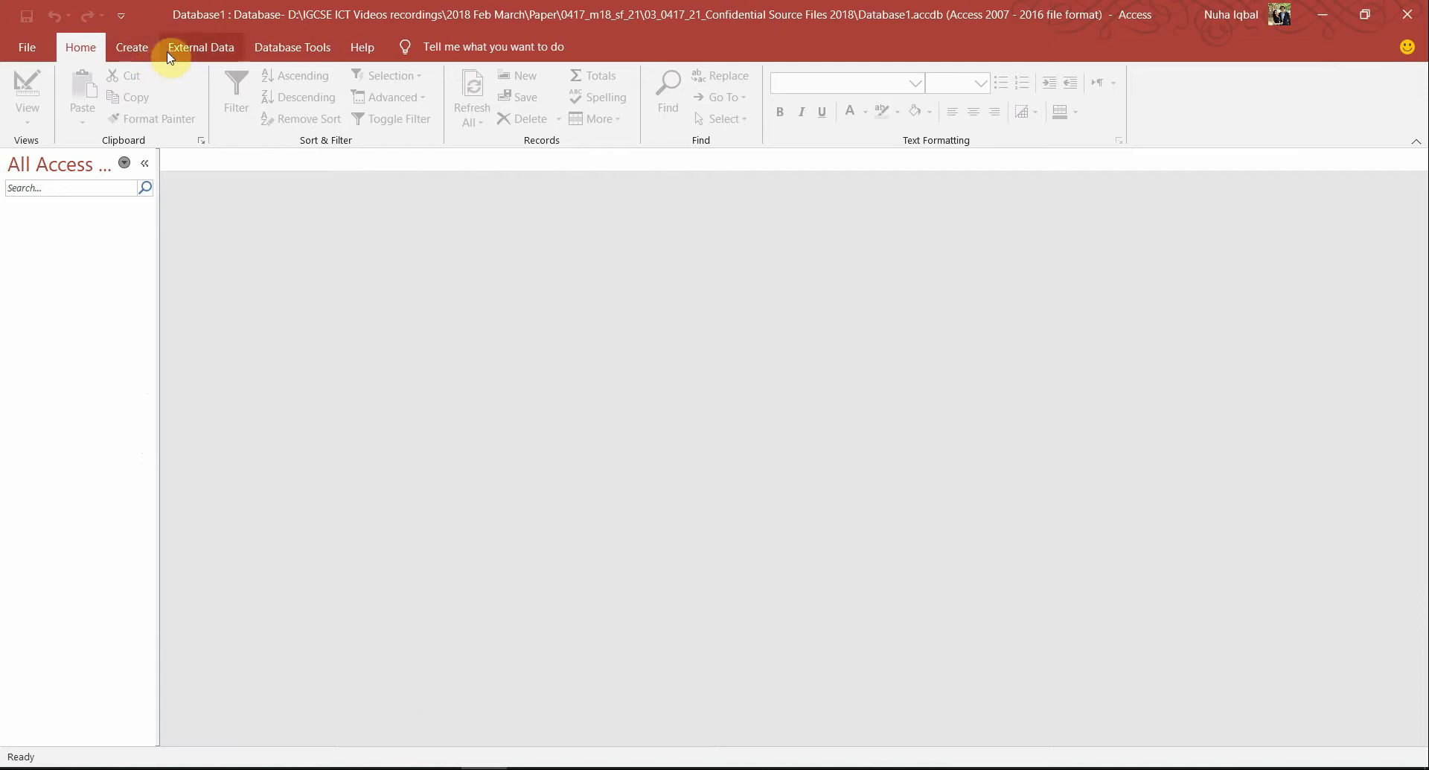
click(196, 49)
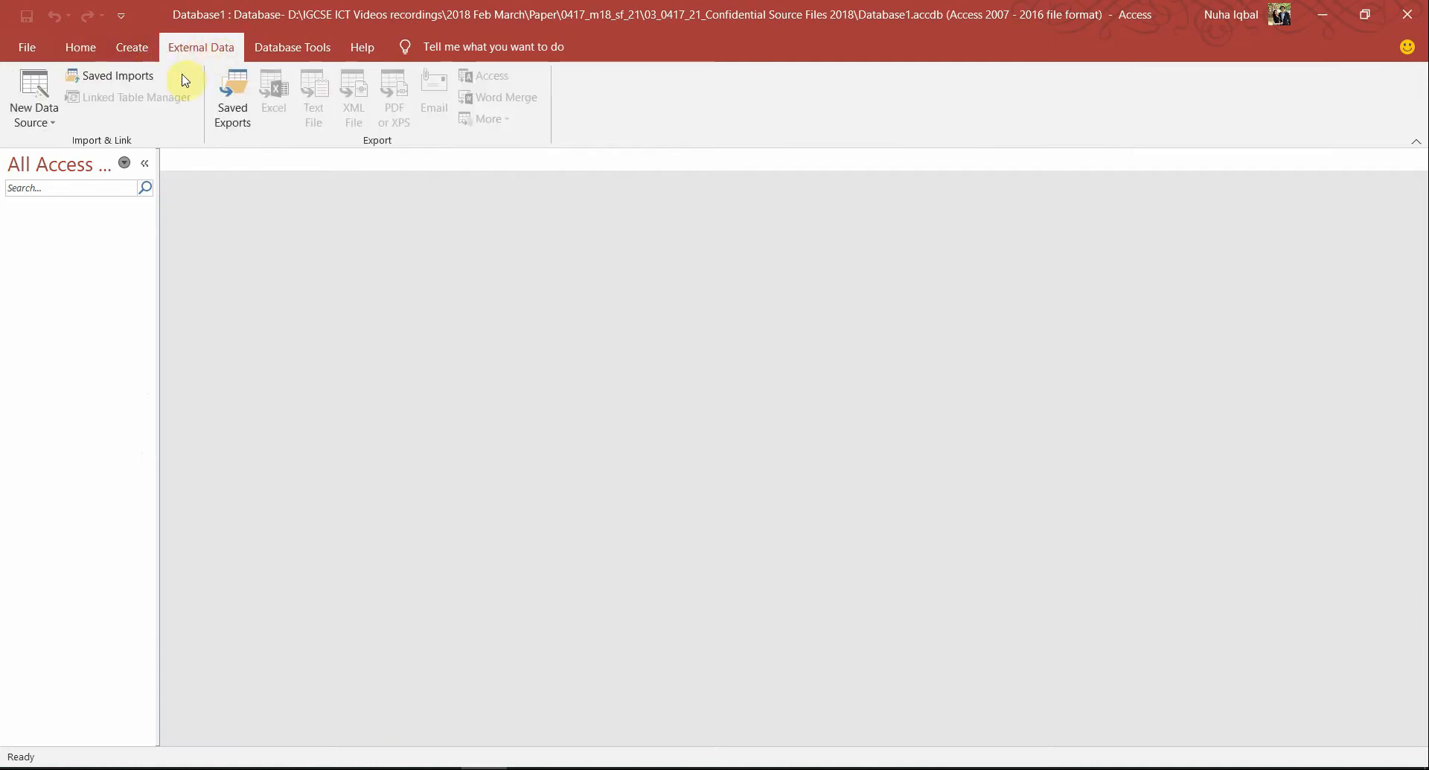
Start a text-file import and browse to the 03_0417_21_Confidential Source Files 2018 folder
click(34, 119)
mouse_move(74, 152)
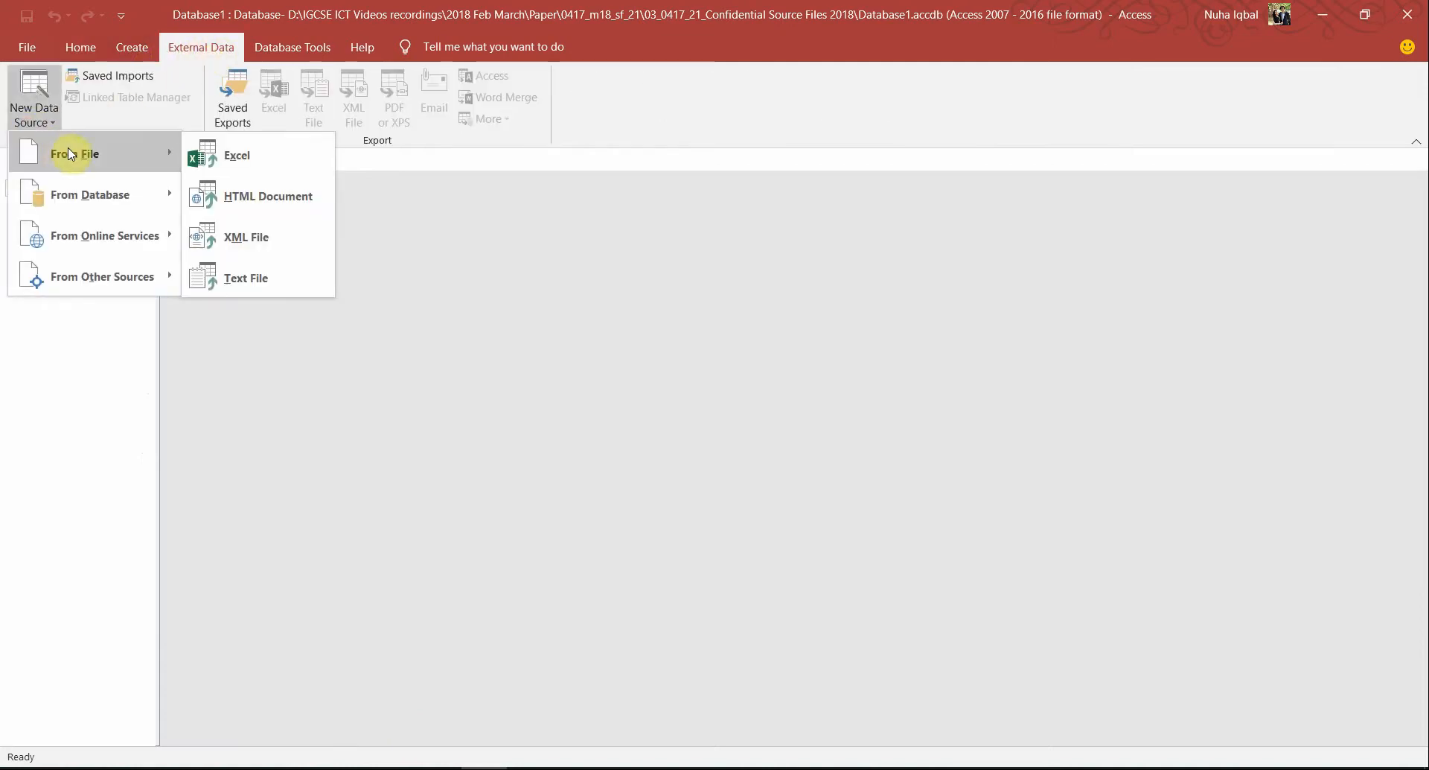
click(271, 277)
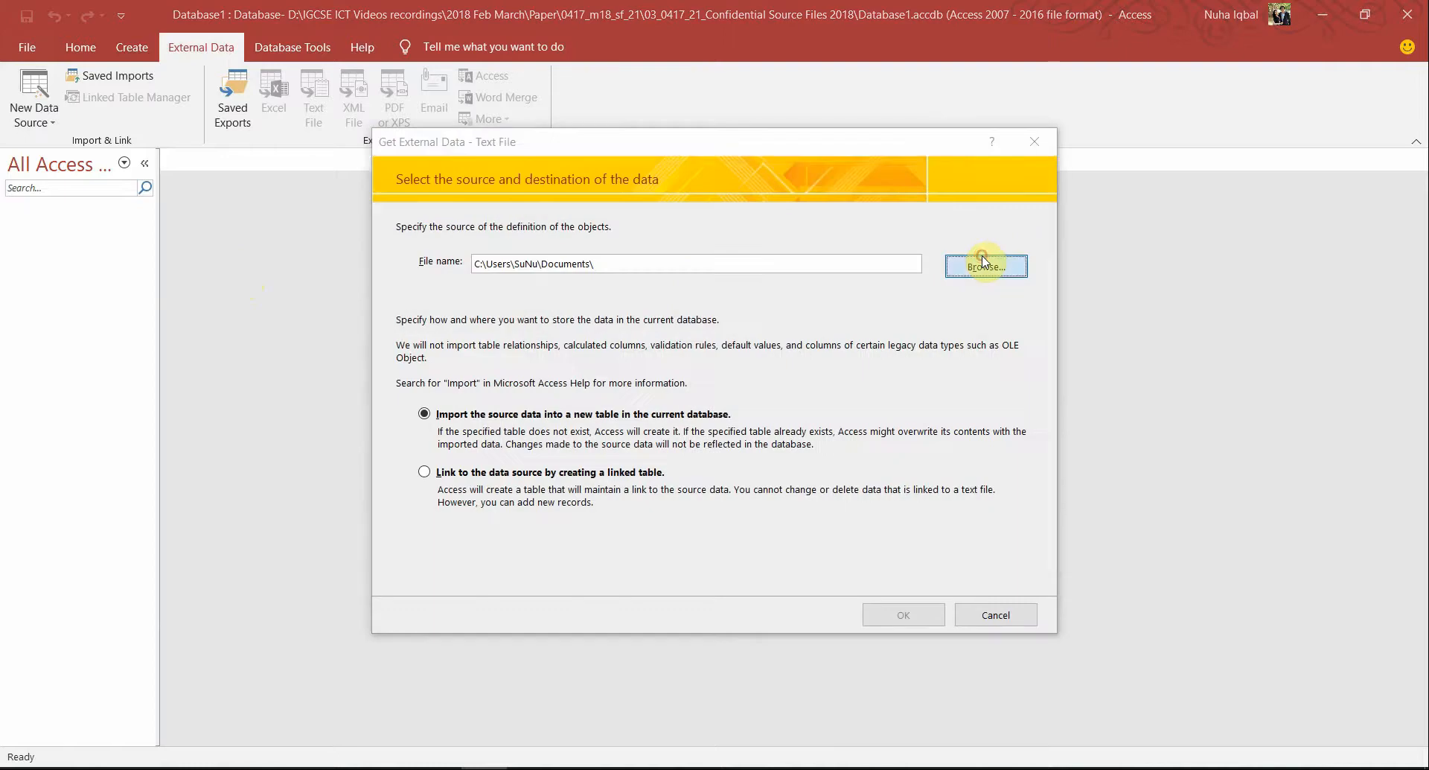
click(983, 266)
key(ctrl+v)
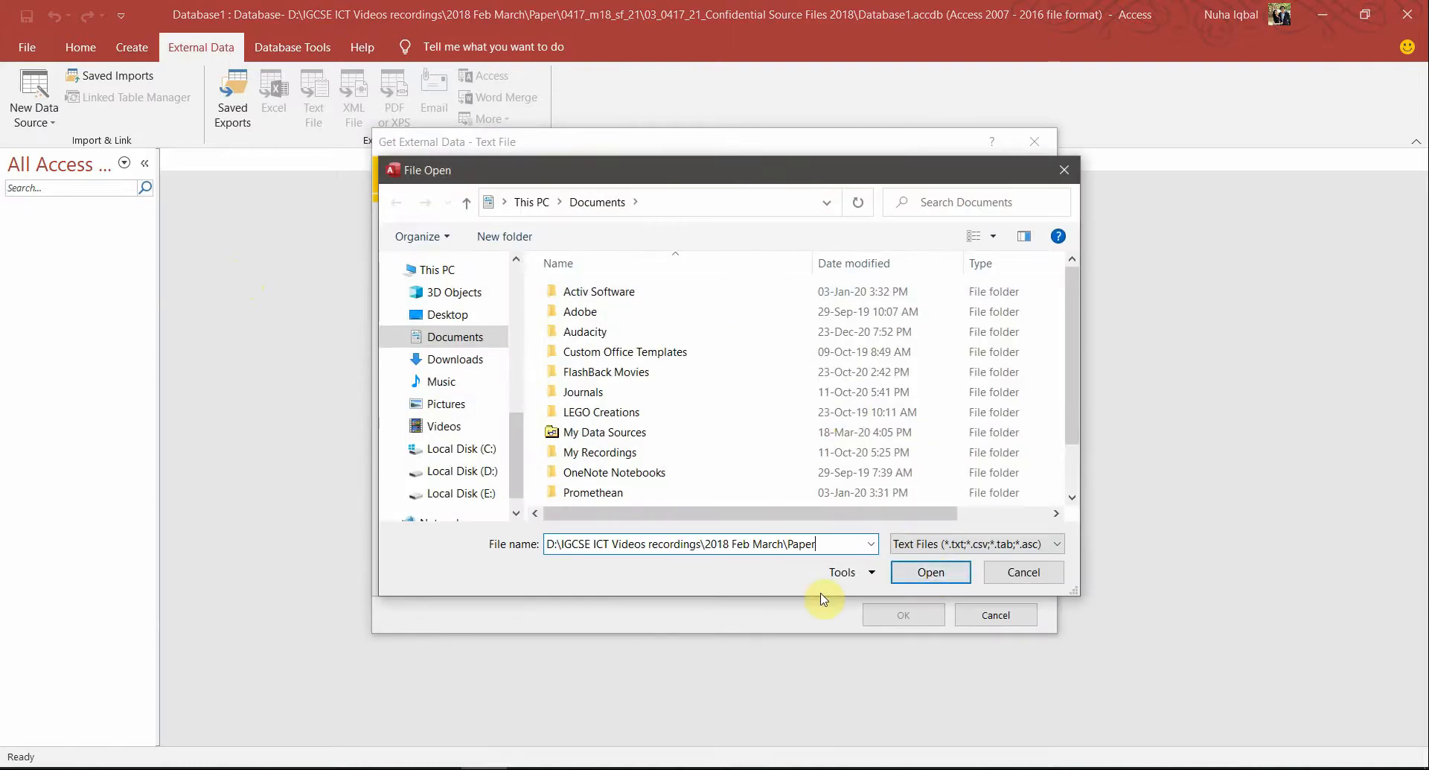
key(Return)
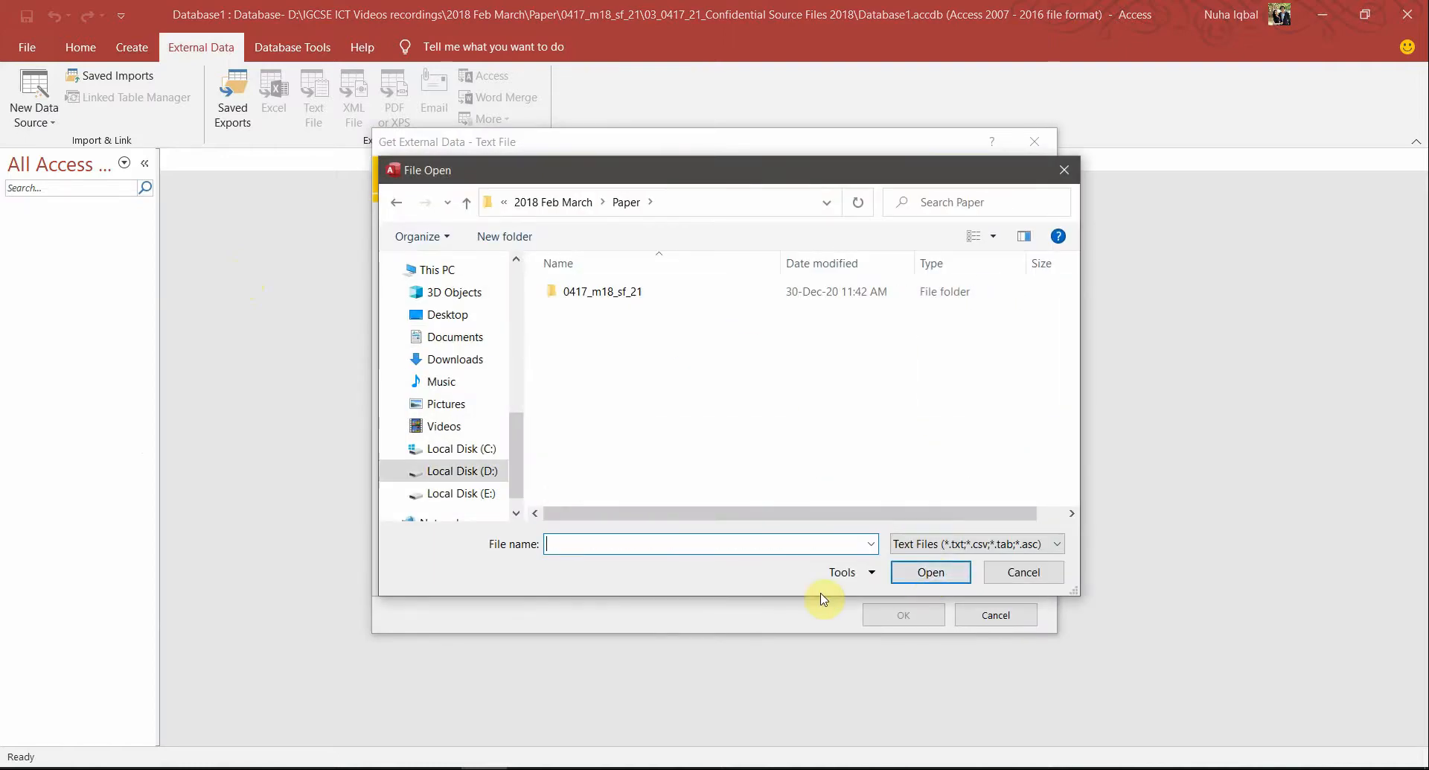
double_click(635, 293)
double_click(635, 293)
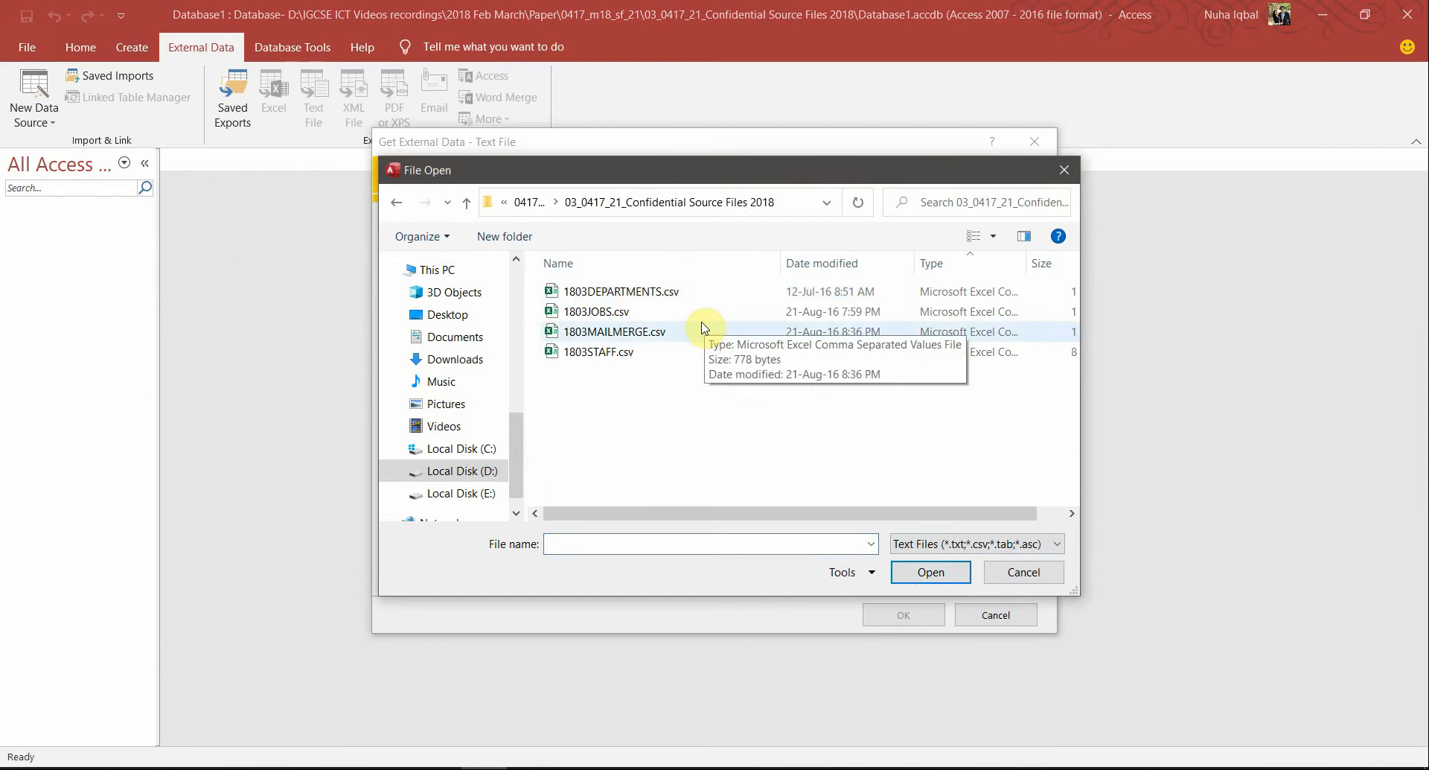
Pick 1803STAFF.csv, checked against the paper, and import it into a new table
click(609, 352)
key(alt+Tab)
key(alt+Tab)
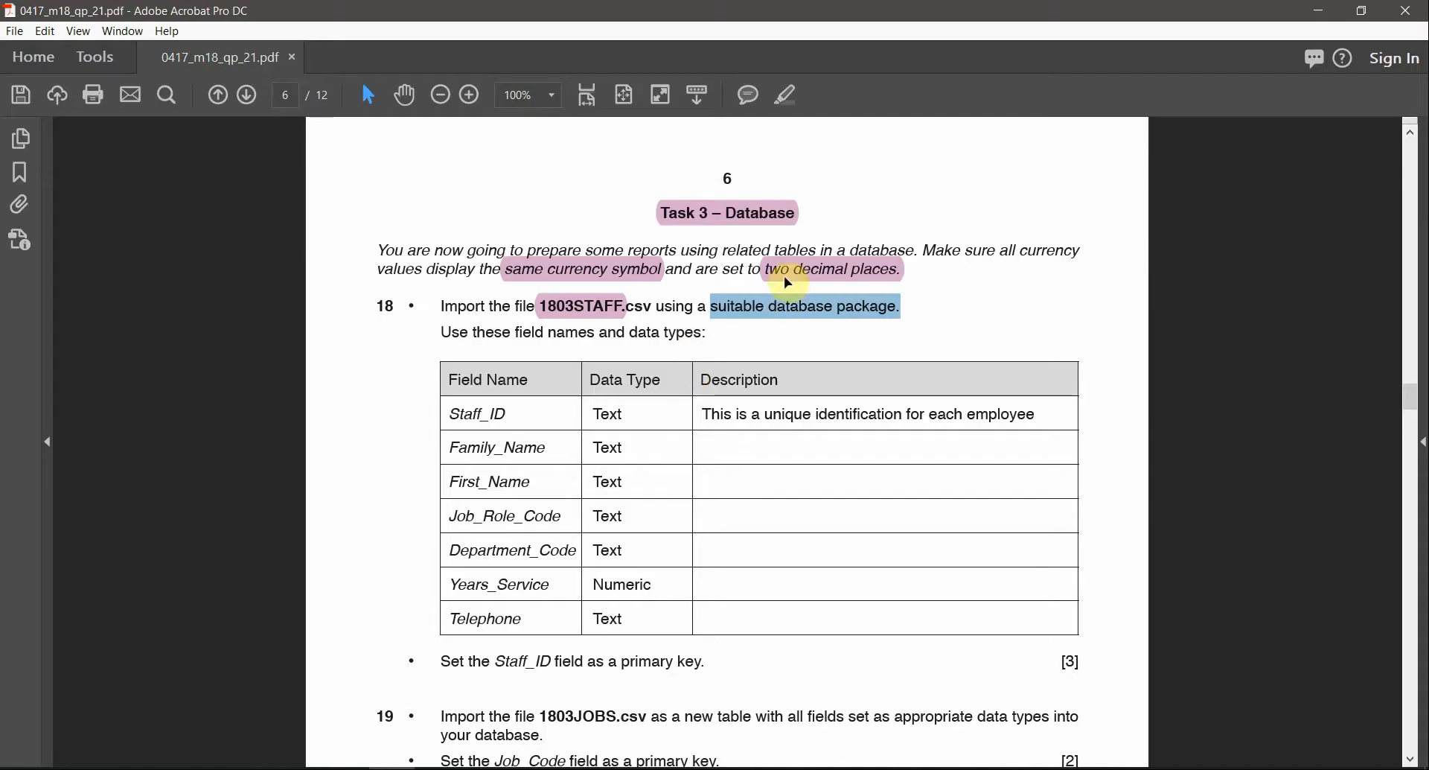
click(593, 312)
key(alt+Tab)
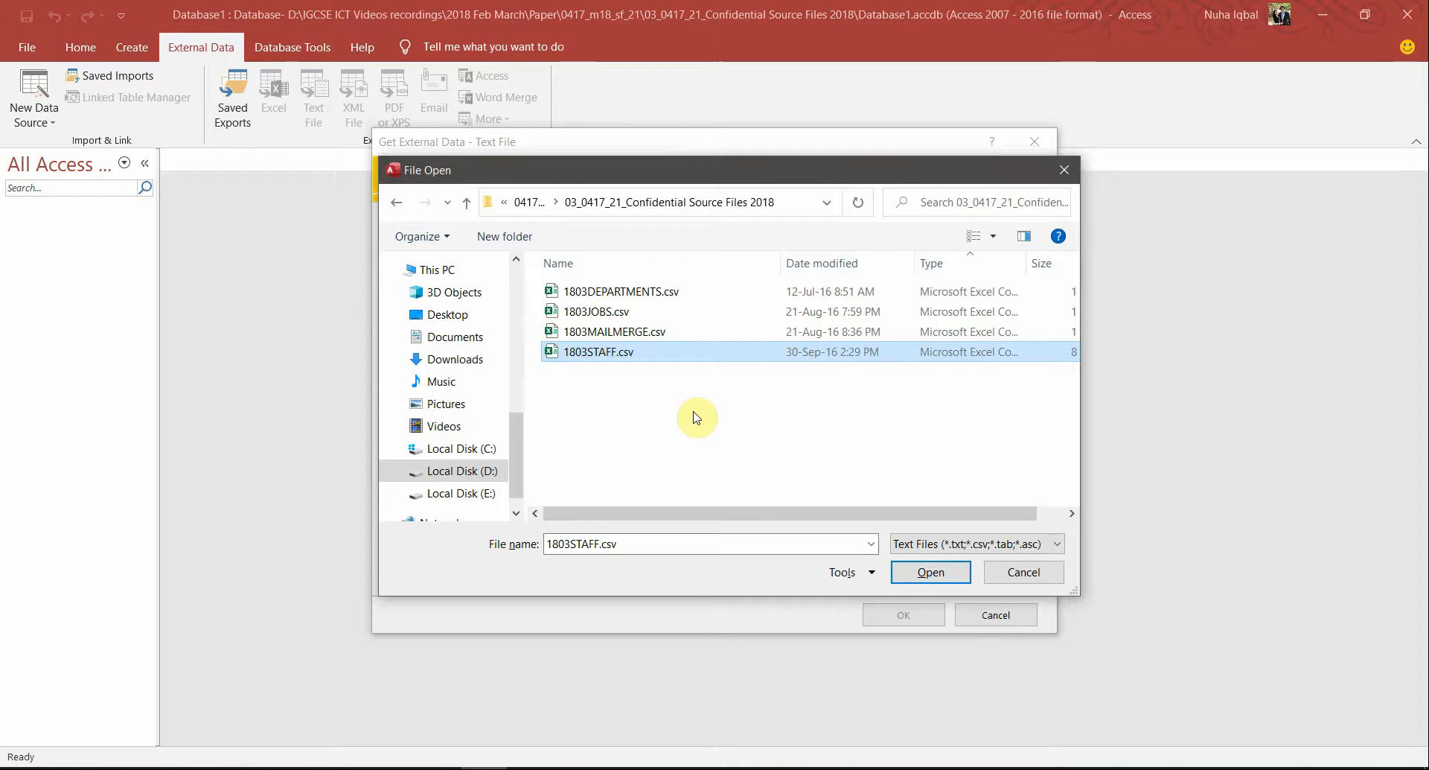
click(807, 661)
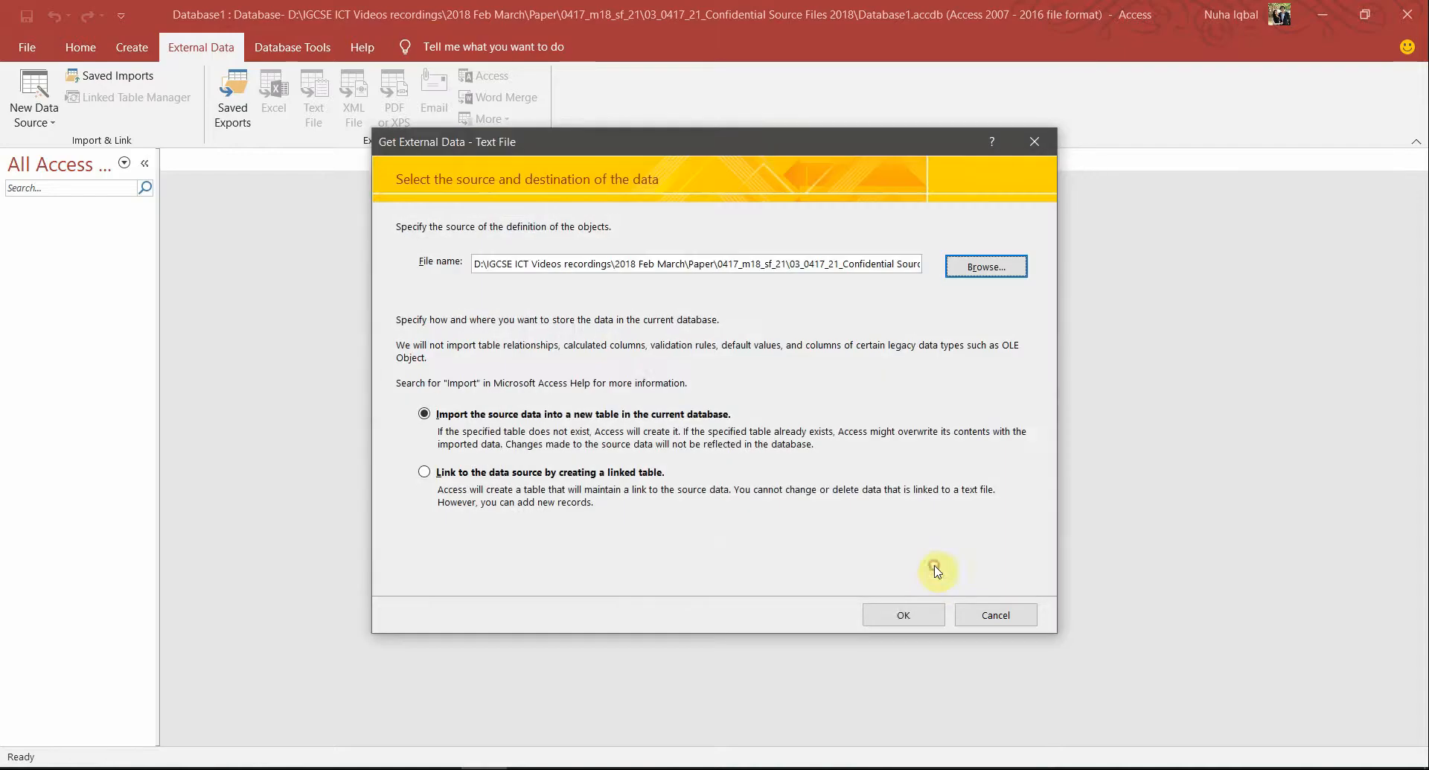
click(903, 612)
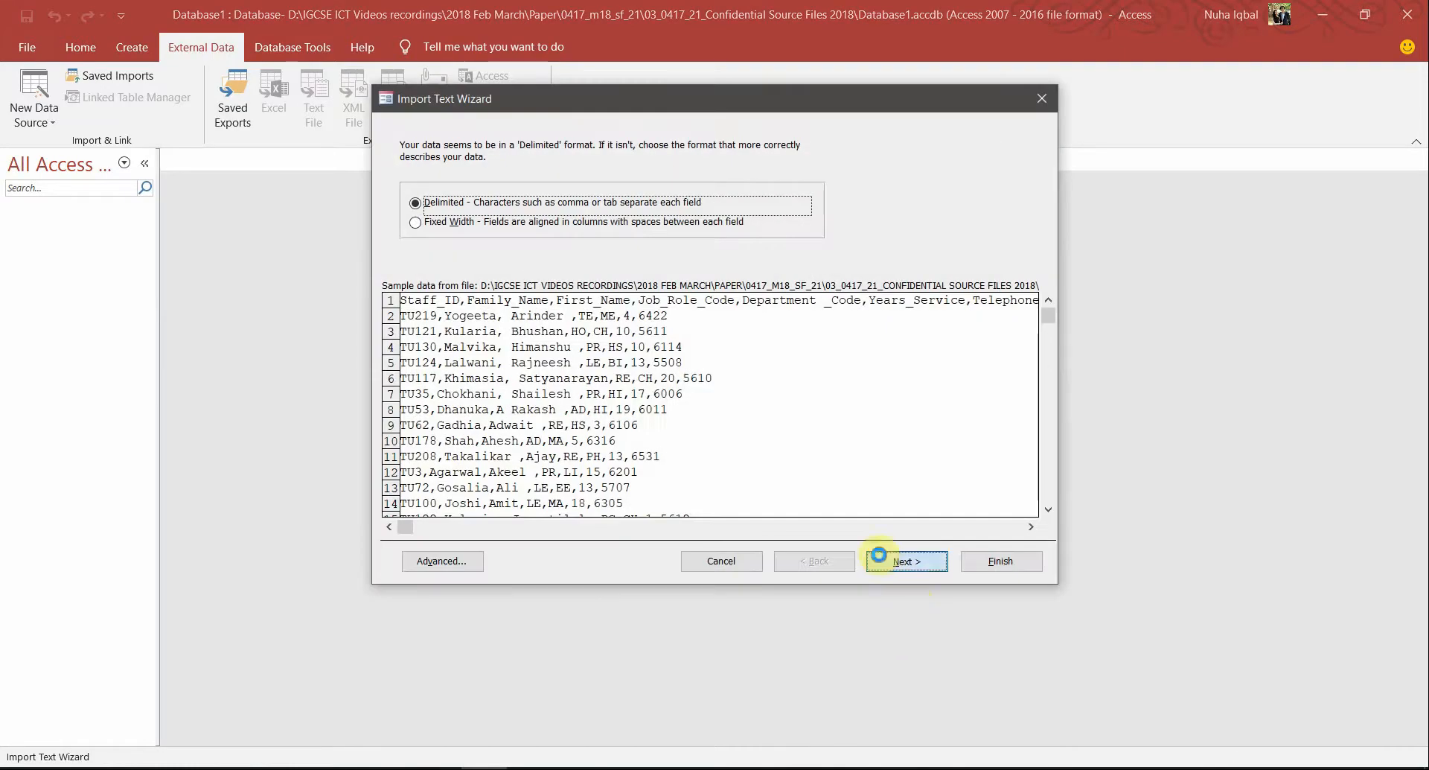
Keep the delimited format and use the first row as field names
click(881, 560)
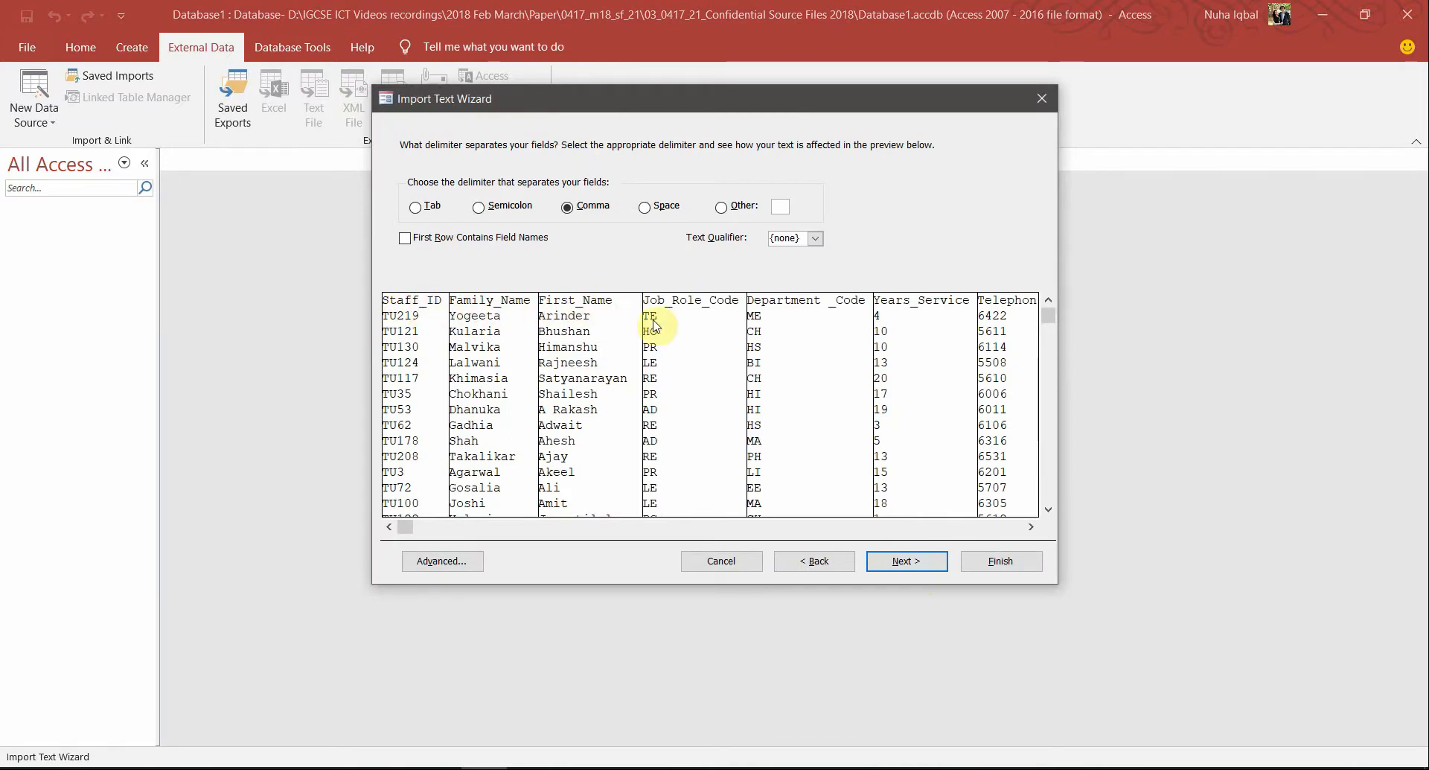
click(431, 240)
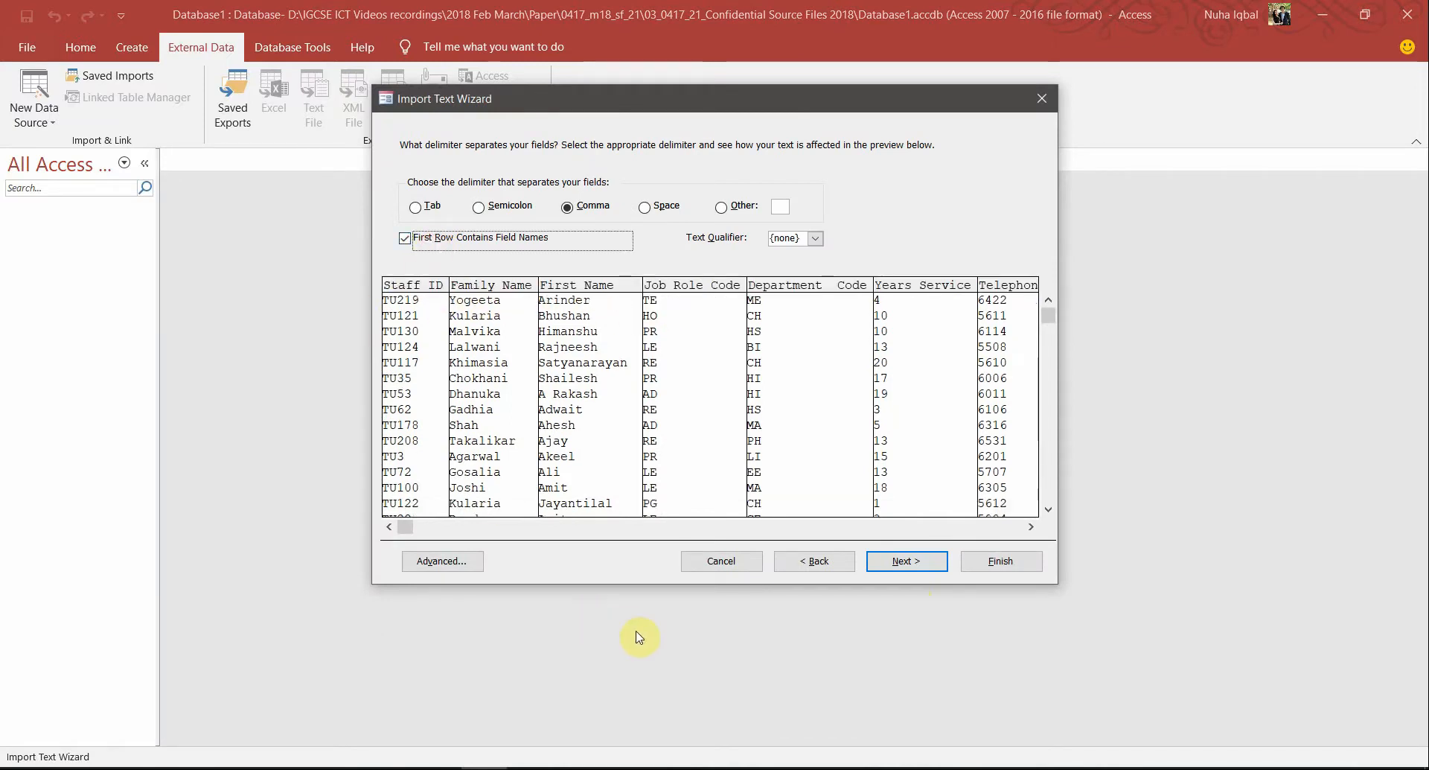
click(903, 560)
click(904, 560)
Highlight the paper's primary key instruction and make Staff_ID the primary key
key(alt+Tab)
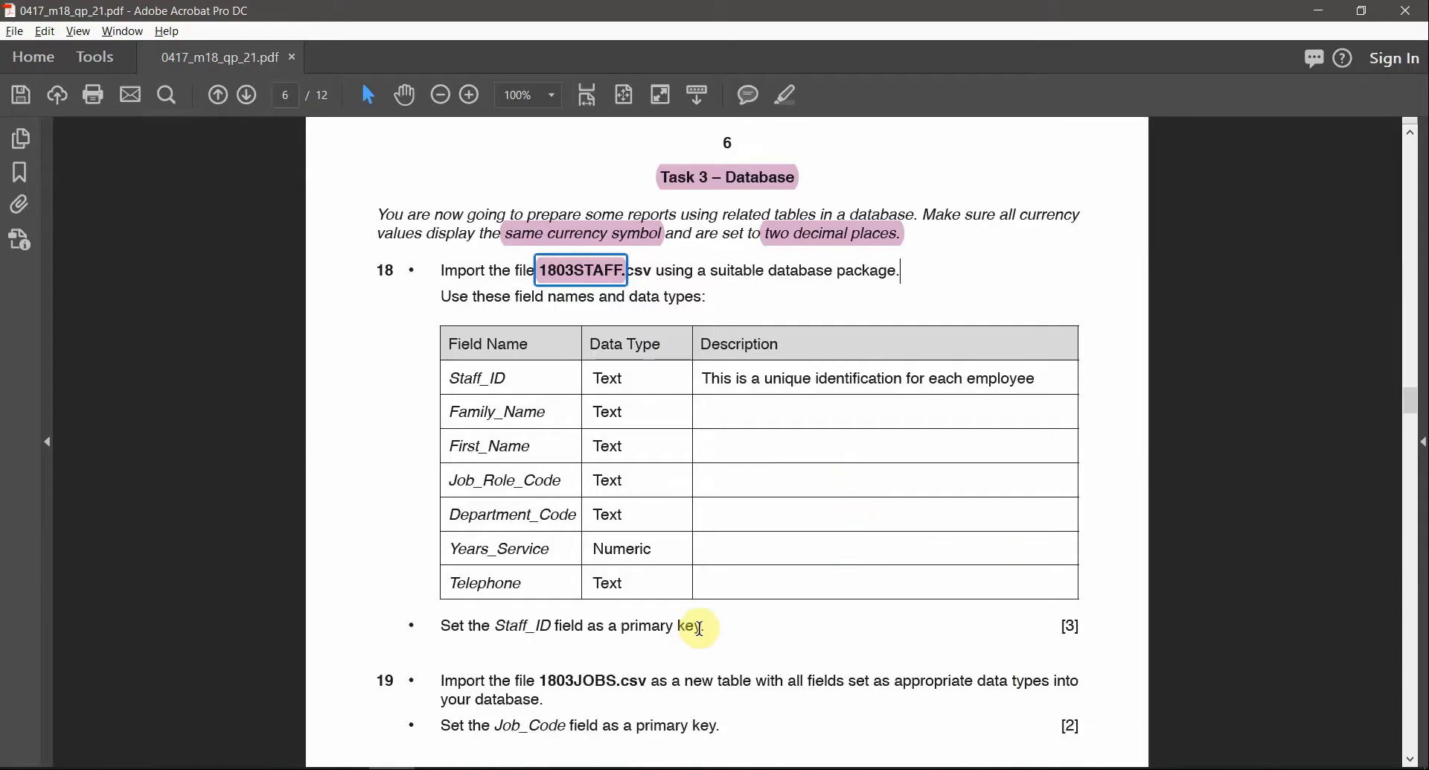
drag(700, 628, 411, 625)
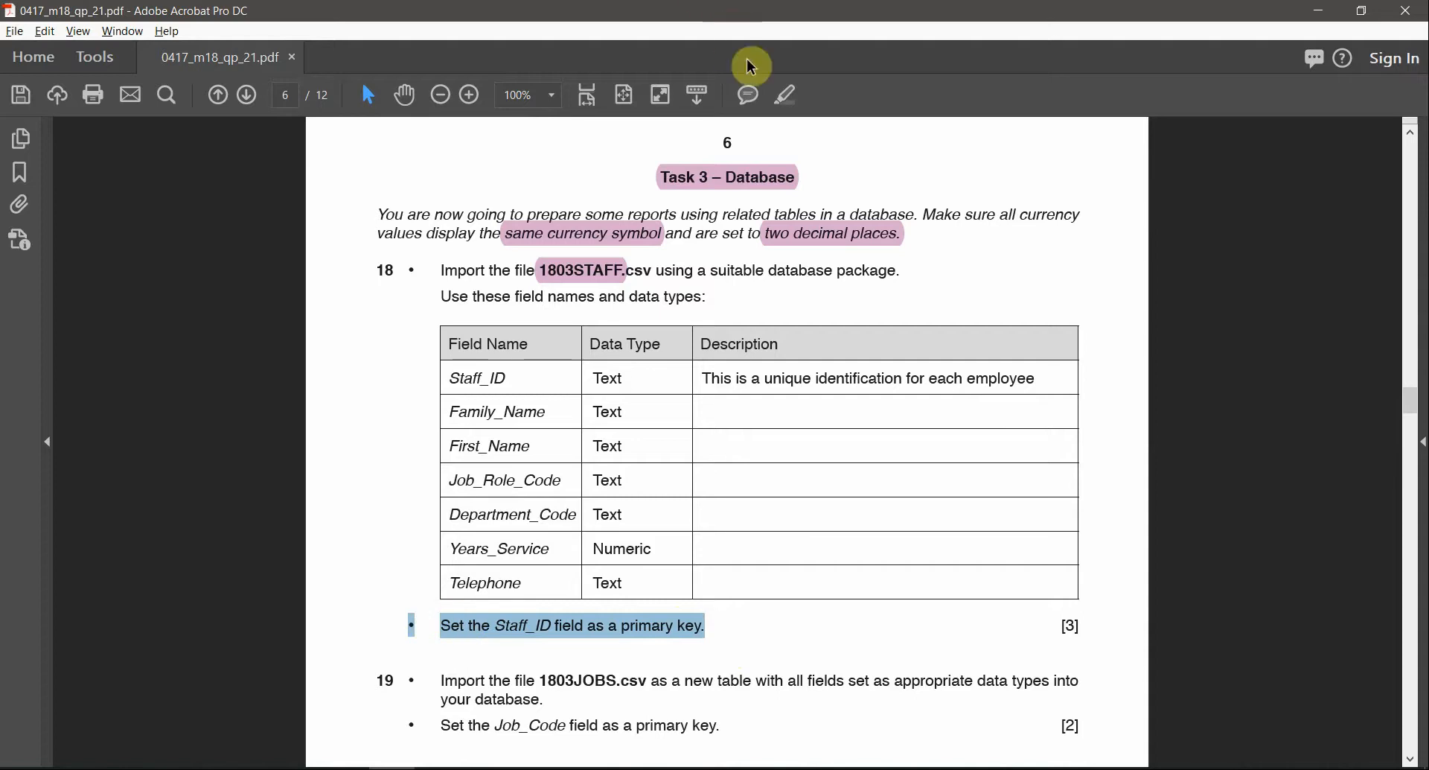
click(784, 95)
key(alt+Tab)
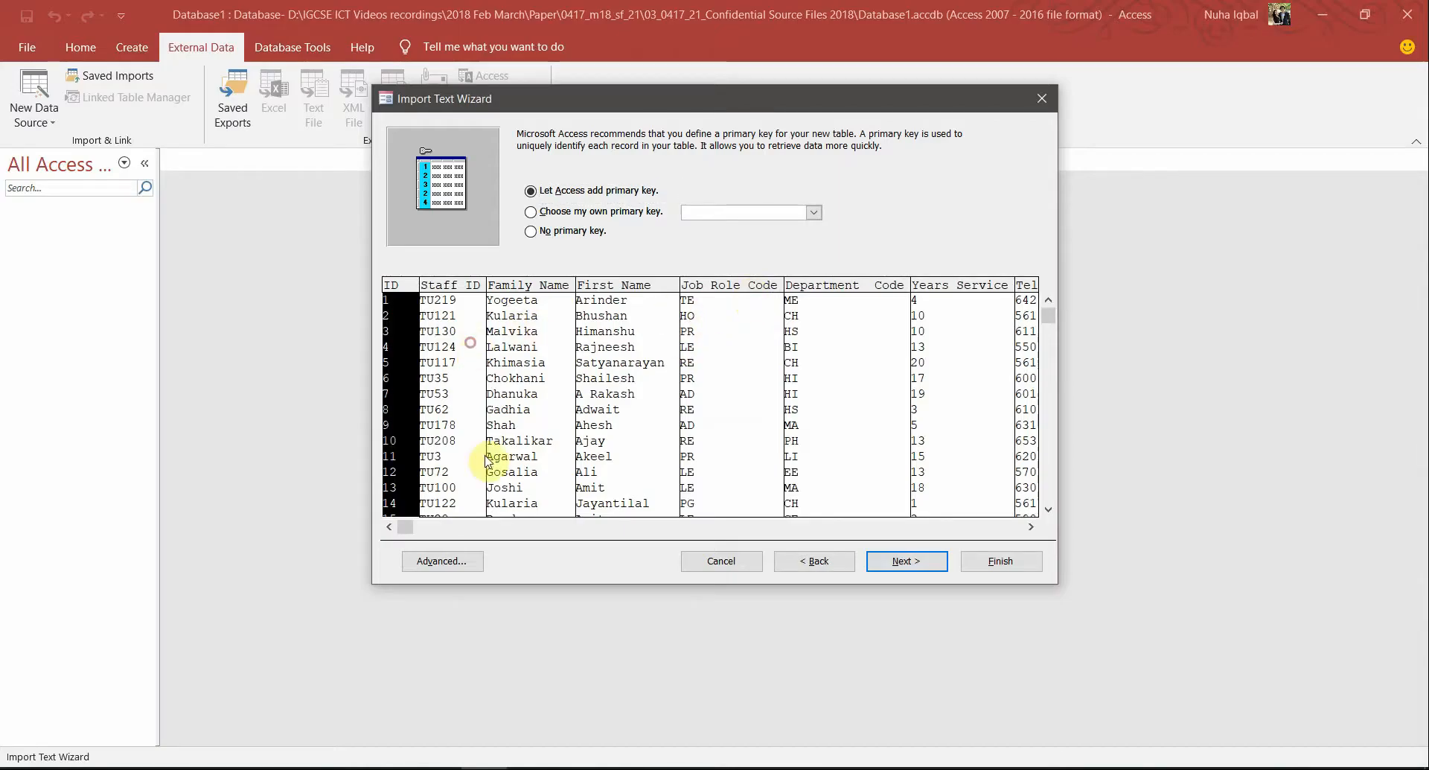
click(711, 212)
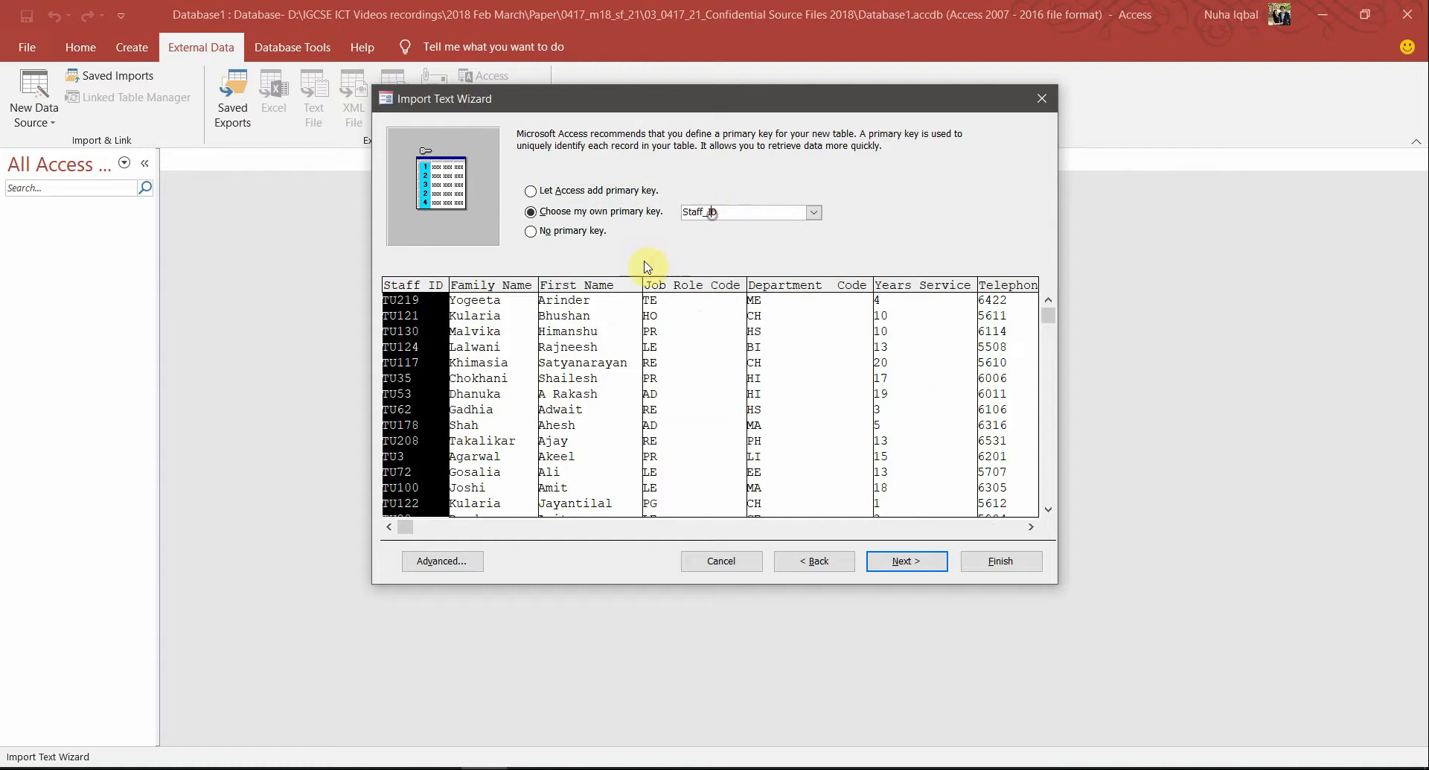
Review the required field names and data types, then open the Advanced field settings
key(alt+Tab)
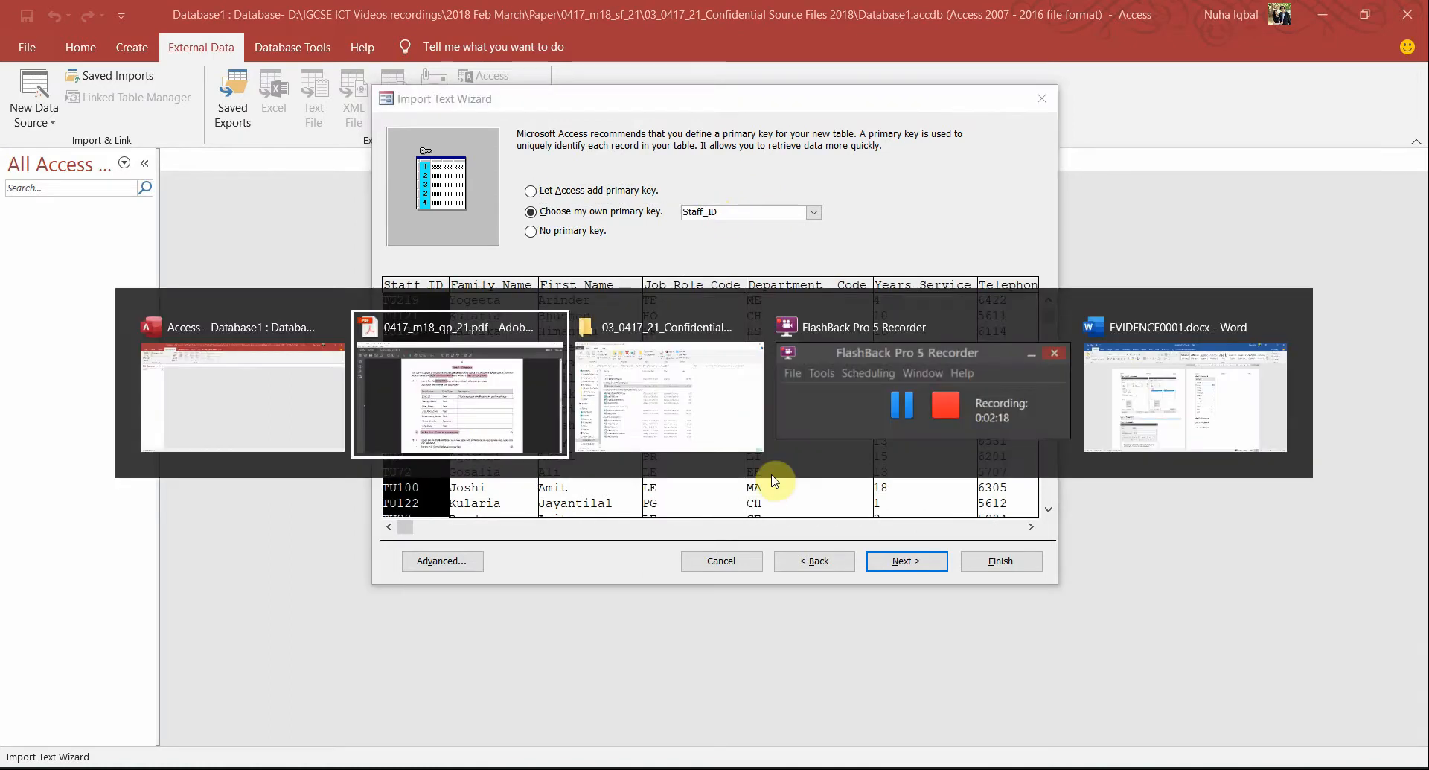
drag(455, 354, 654, 585)
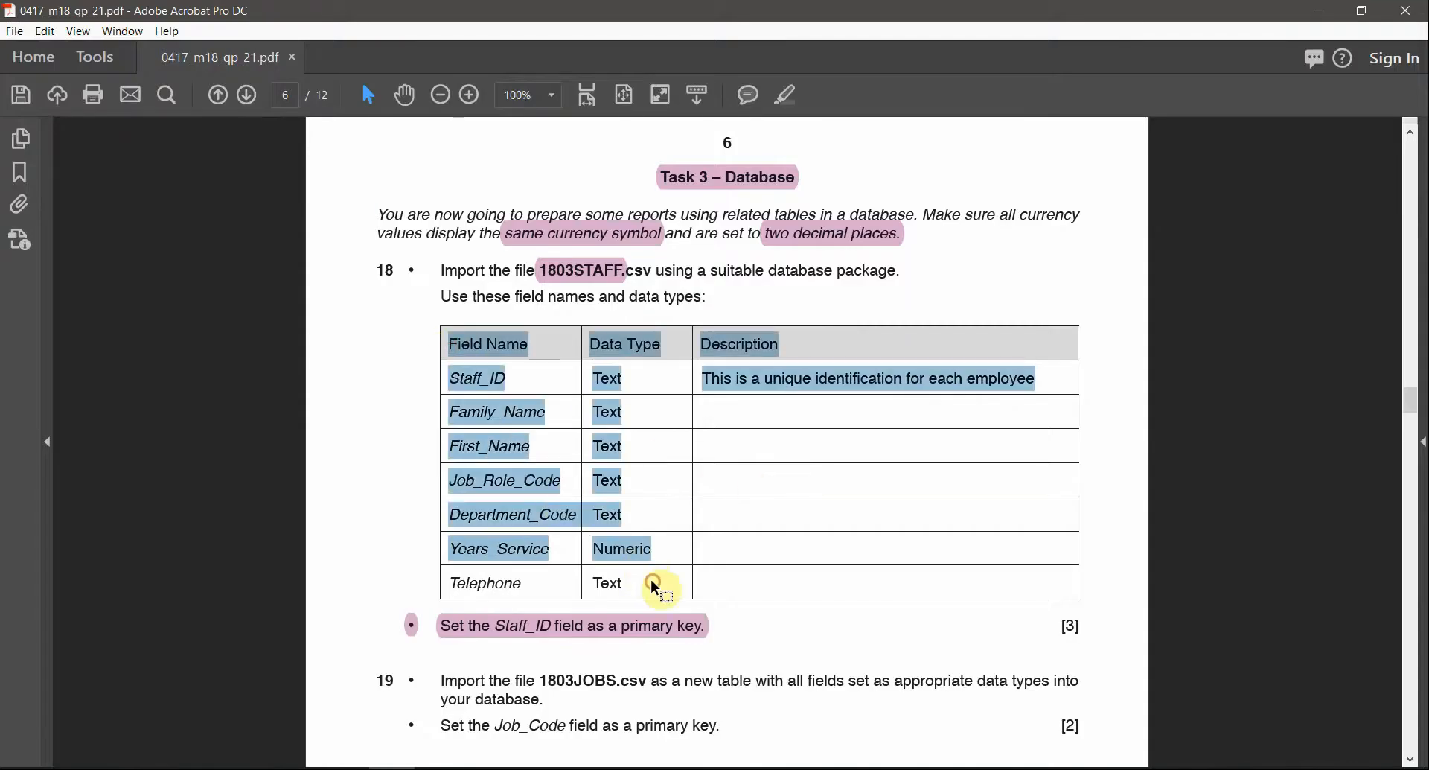
key(alt+Tab)
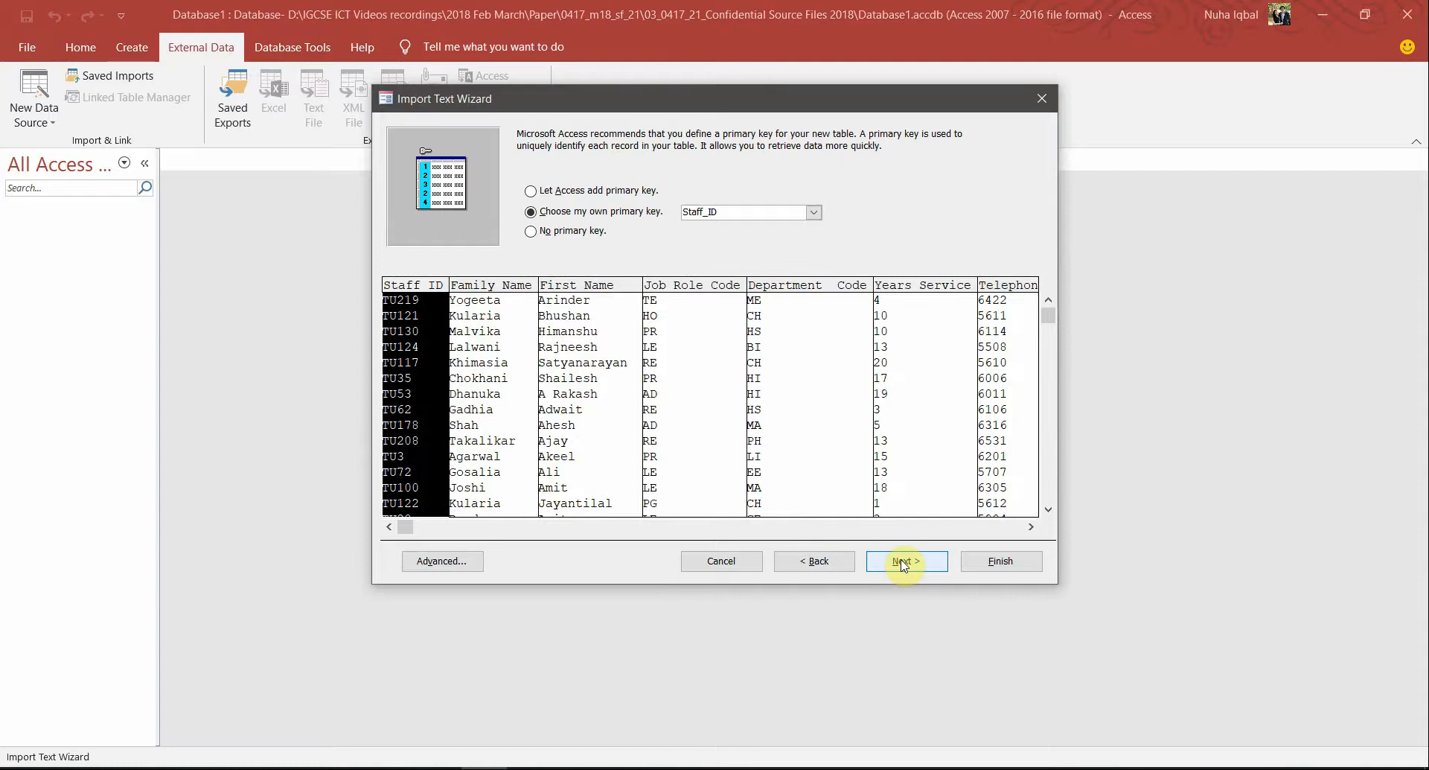
click(902, 562)
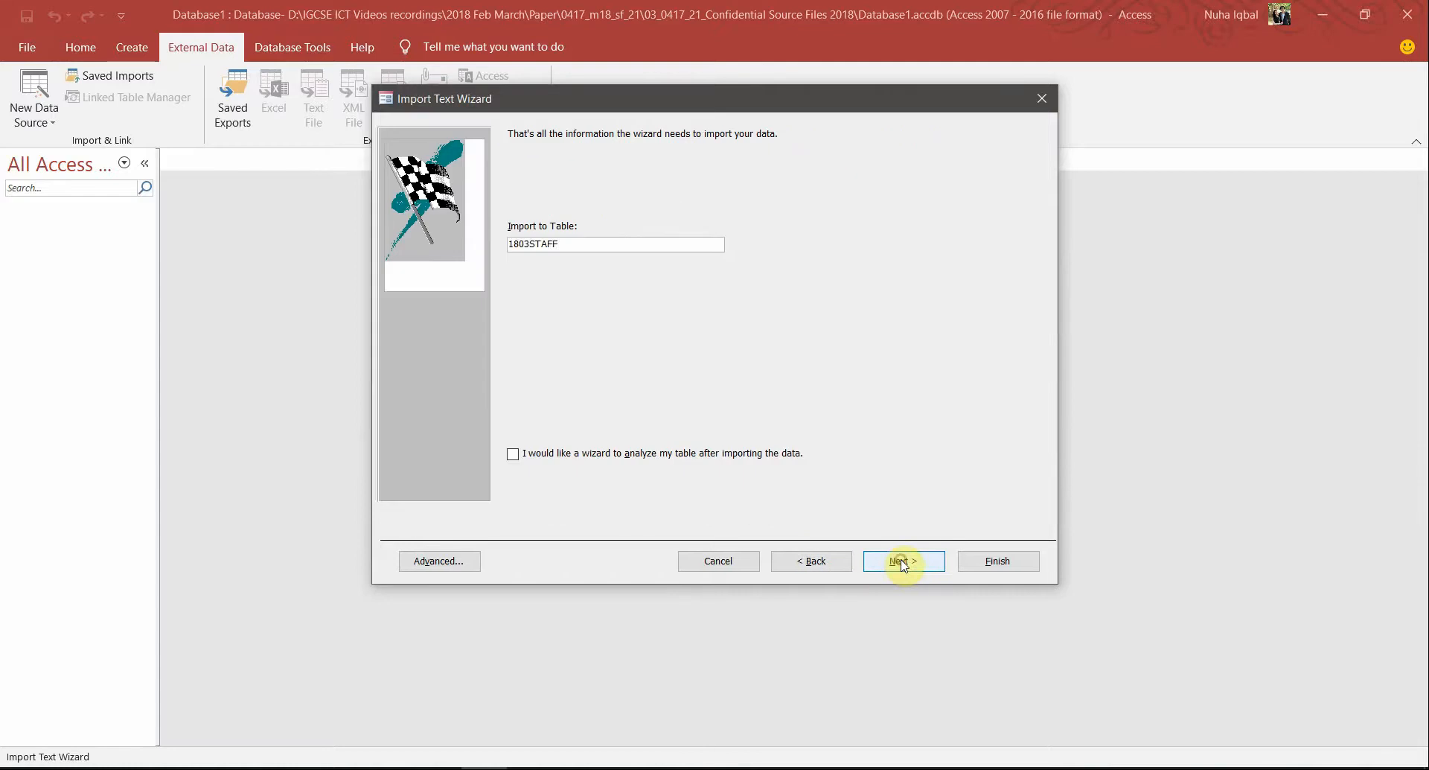
click(439, 562)
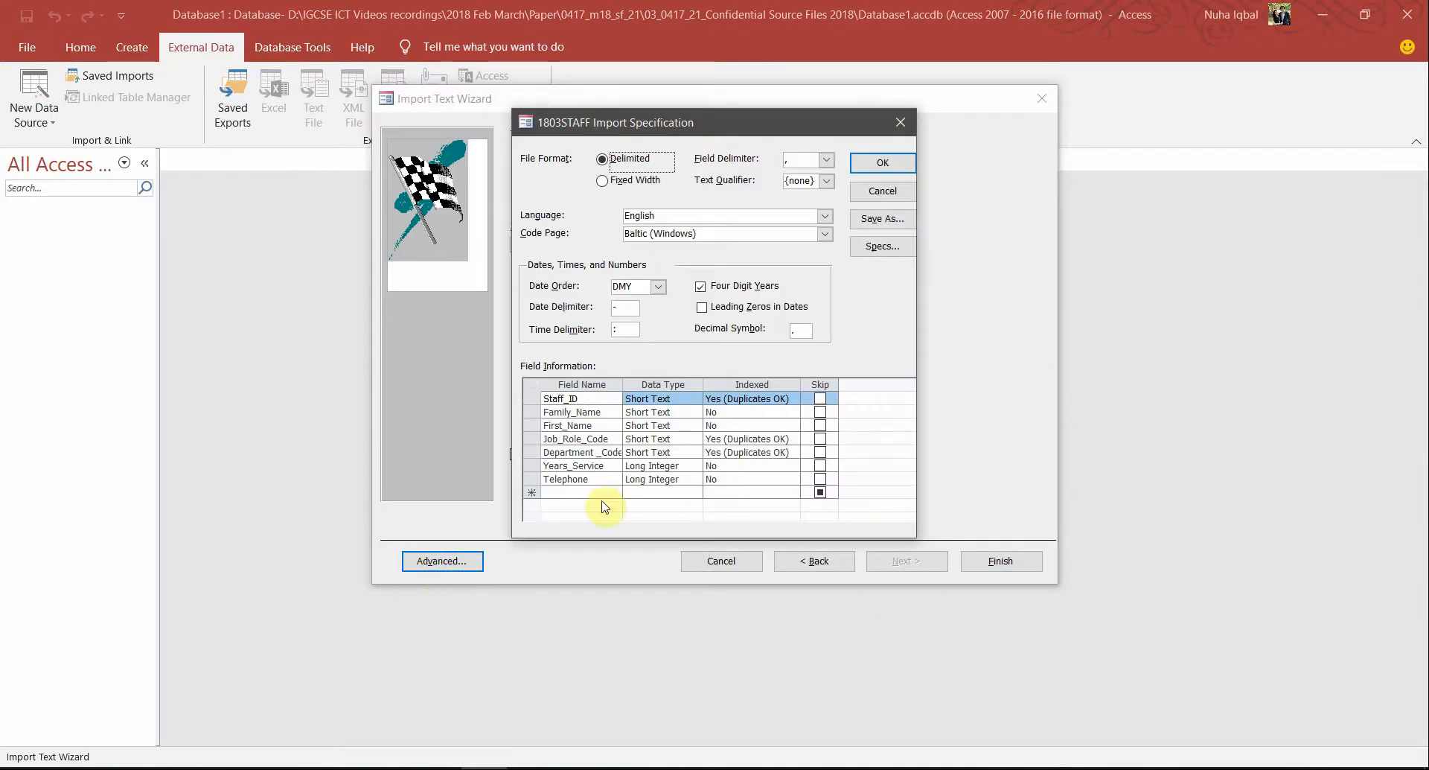
key(alt+Tab)
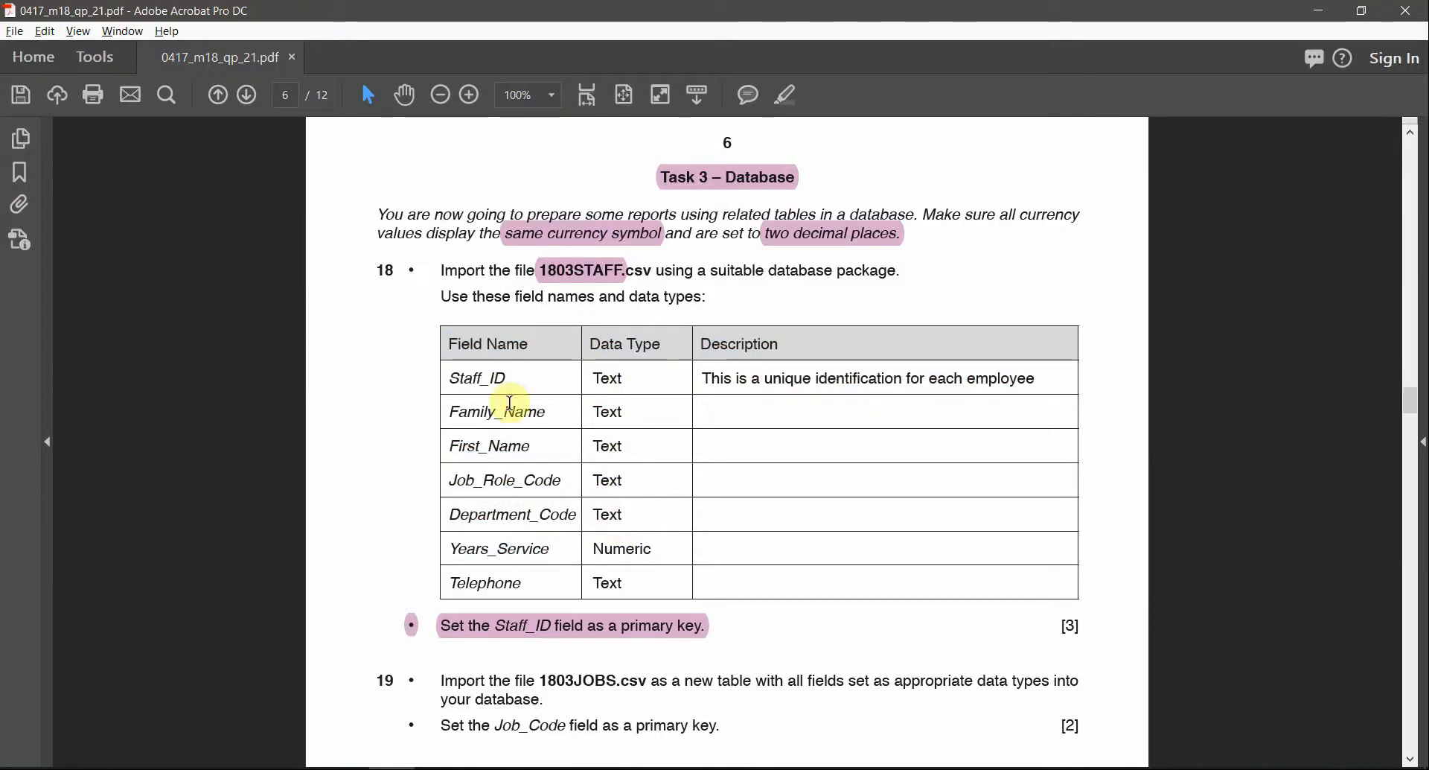
Check Family_Name, First_Name, Job_Role_Code and Department_Code types against the paper's Text fields
click(518, 515)
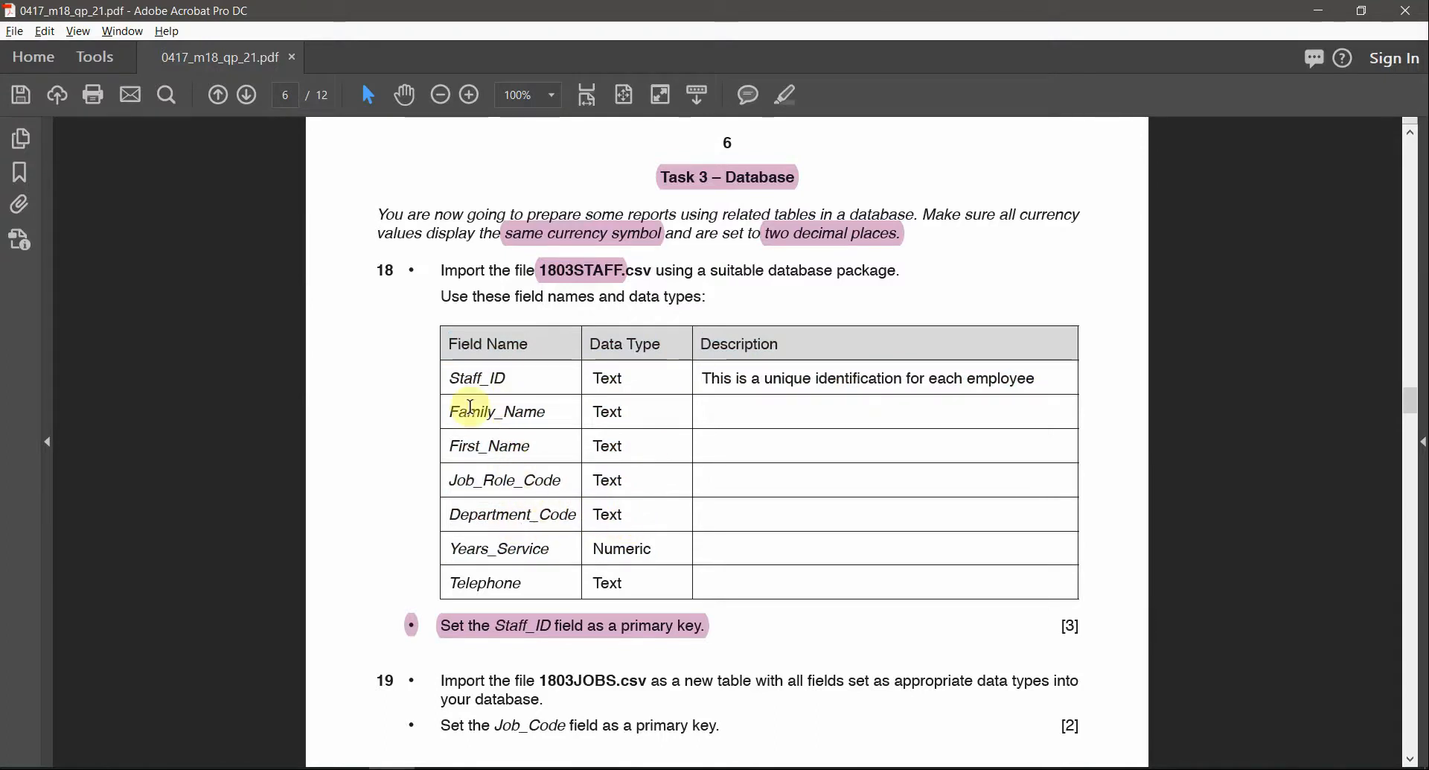
drag(445, 378, 610, 505)
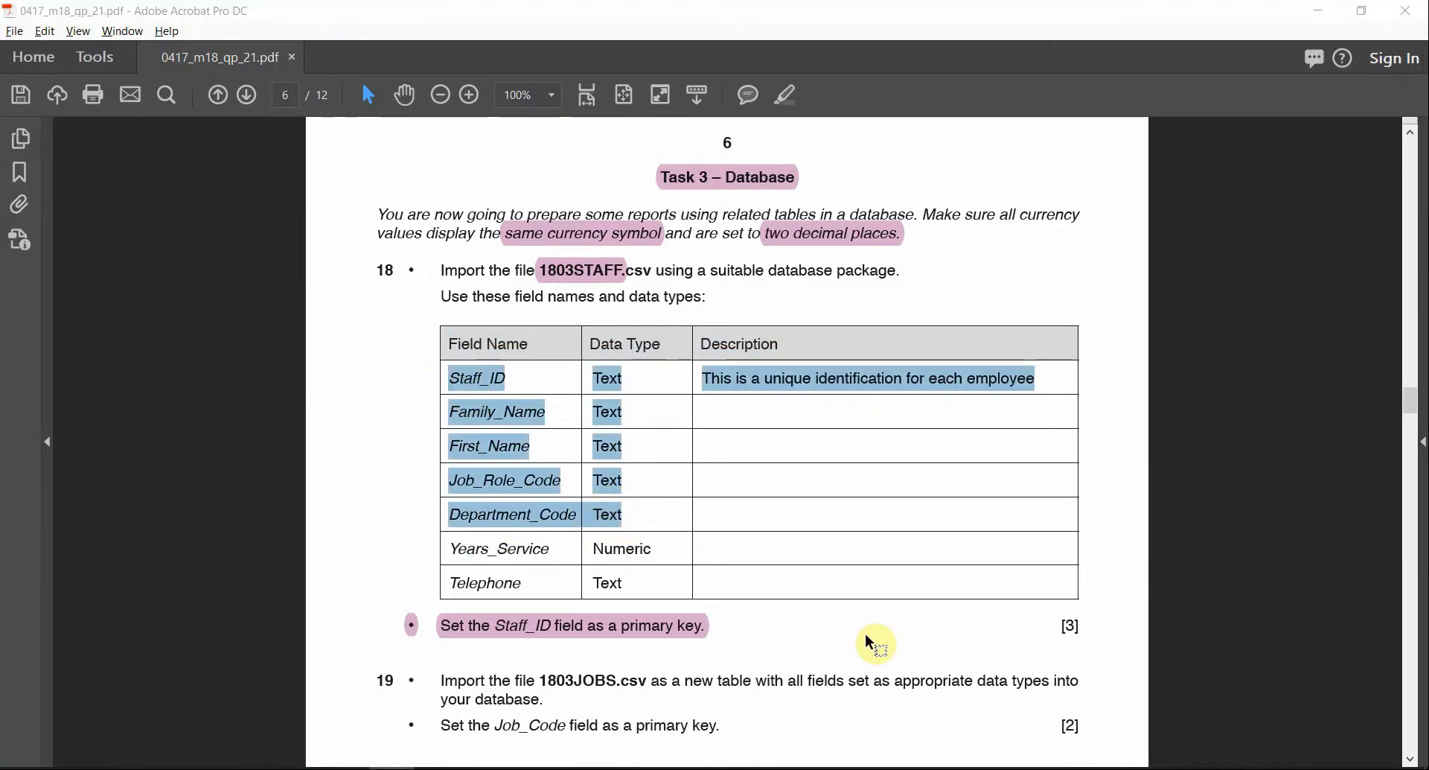
key(alt+Tab)
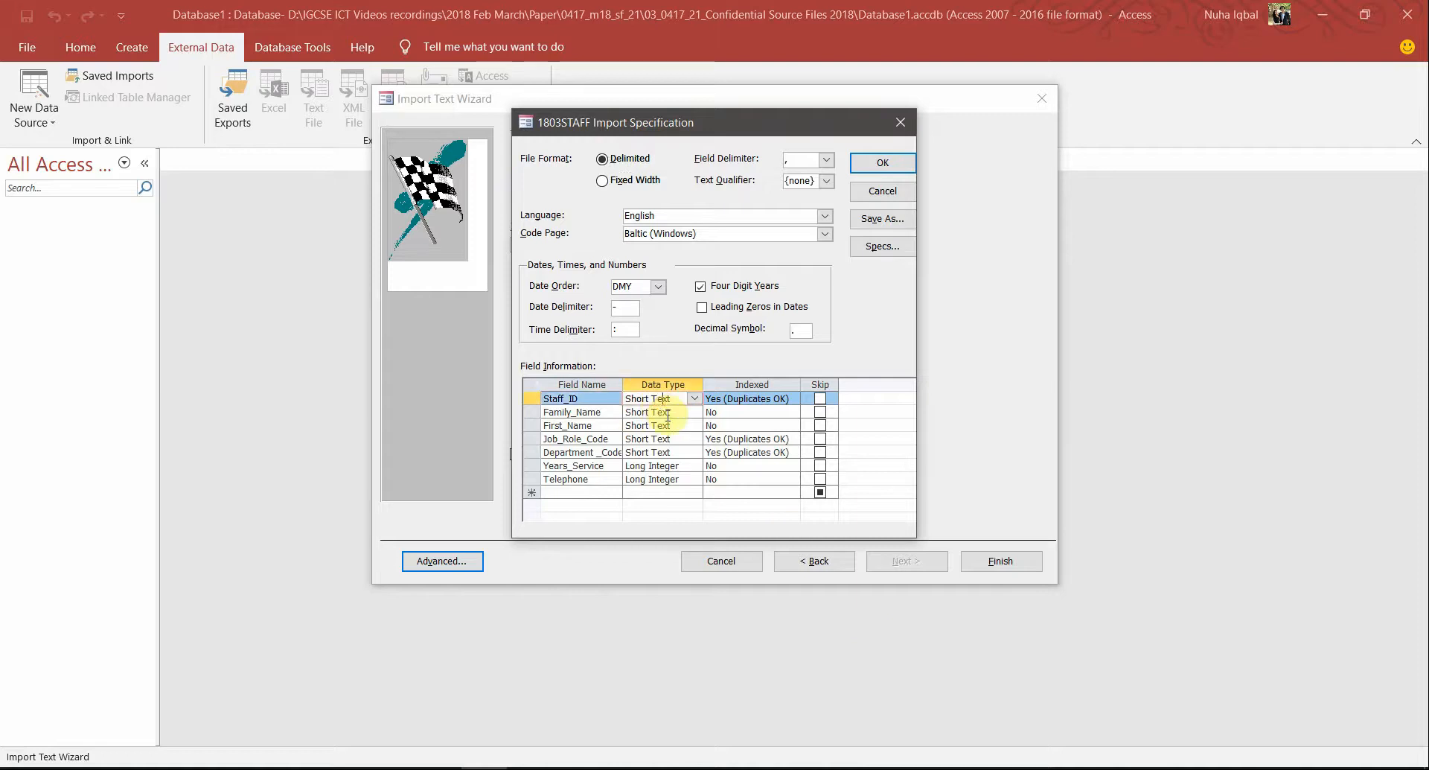
click(658, 412)
click(658, 426)
click(656, 439)
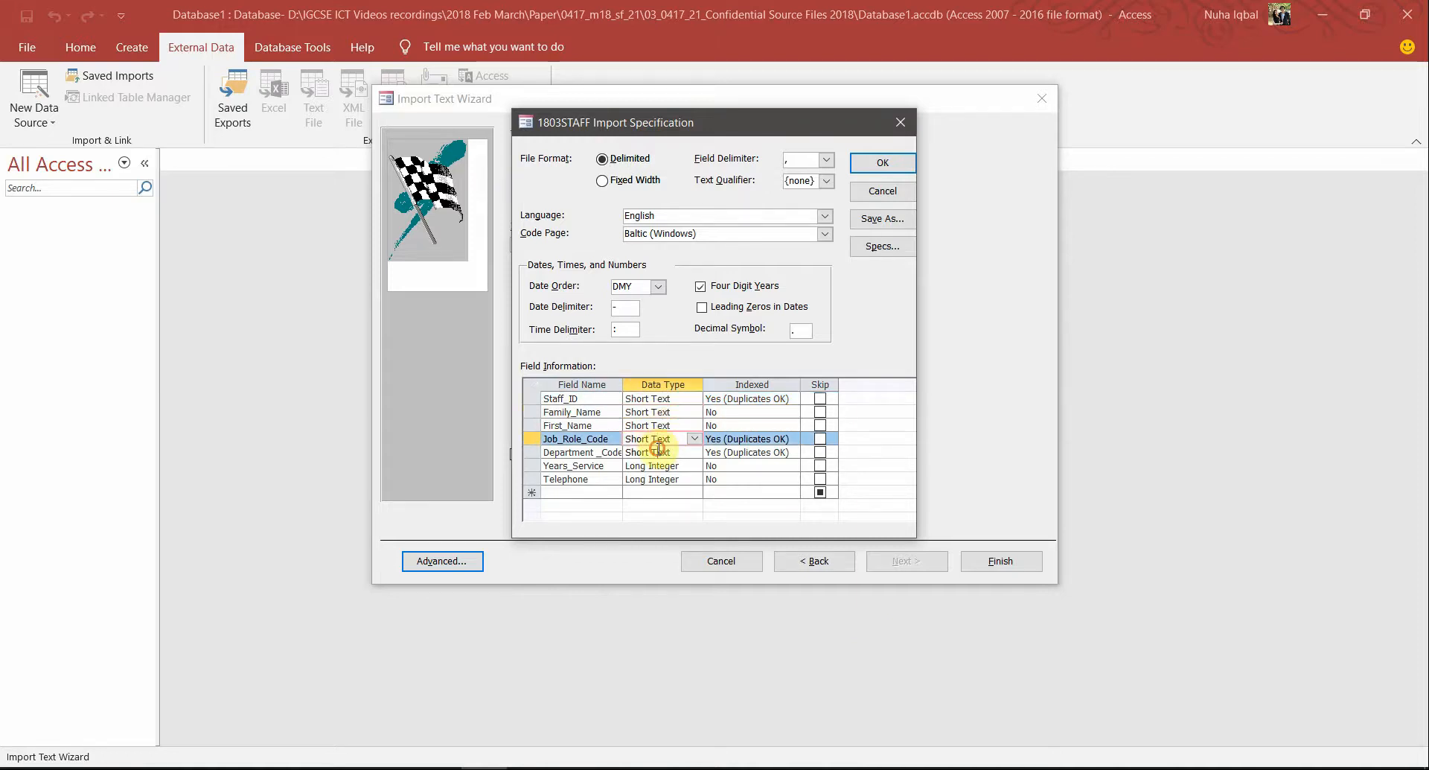
click(658, 451)
Compare the Staff_ID row and Years_Service's Numeric requirement with the import specification
key(alt+Tab)
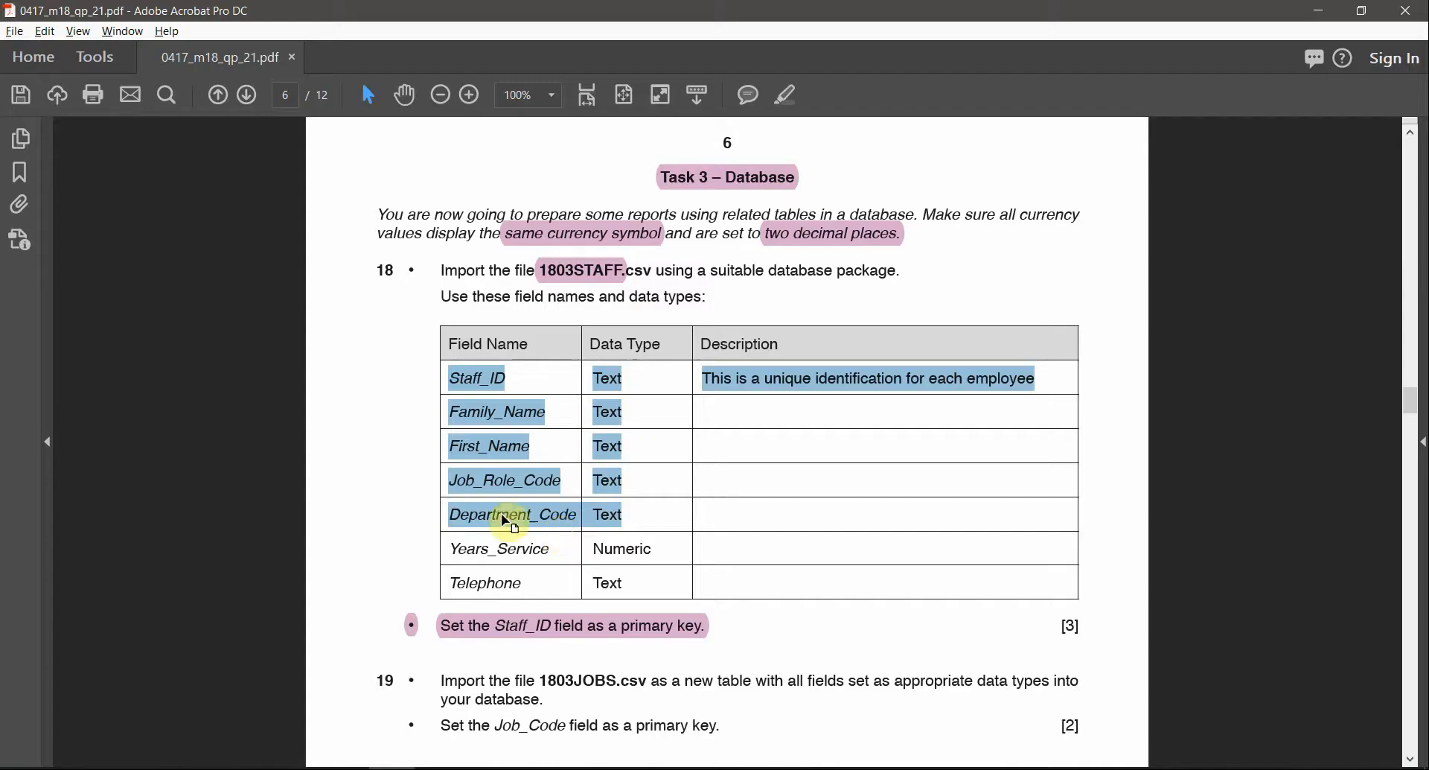
click(534, 525)
click(618, 515)
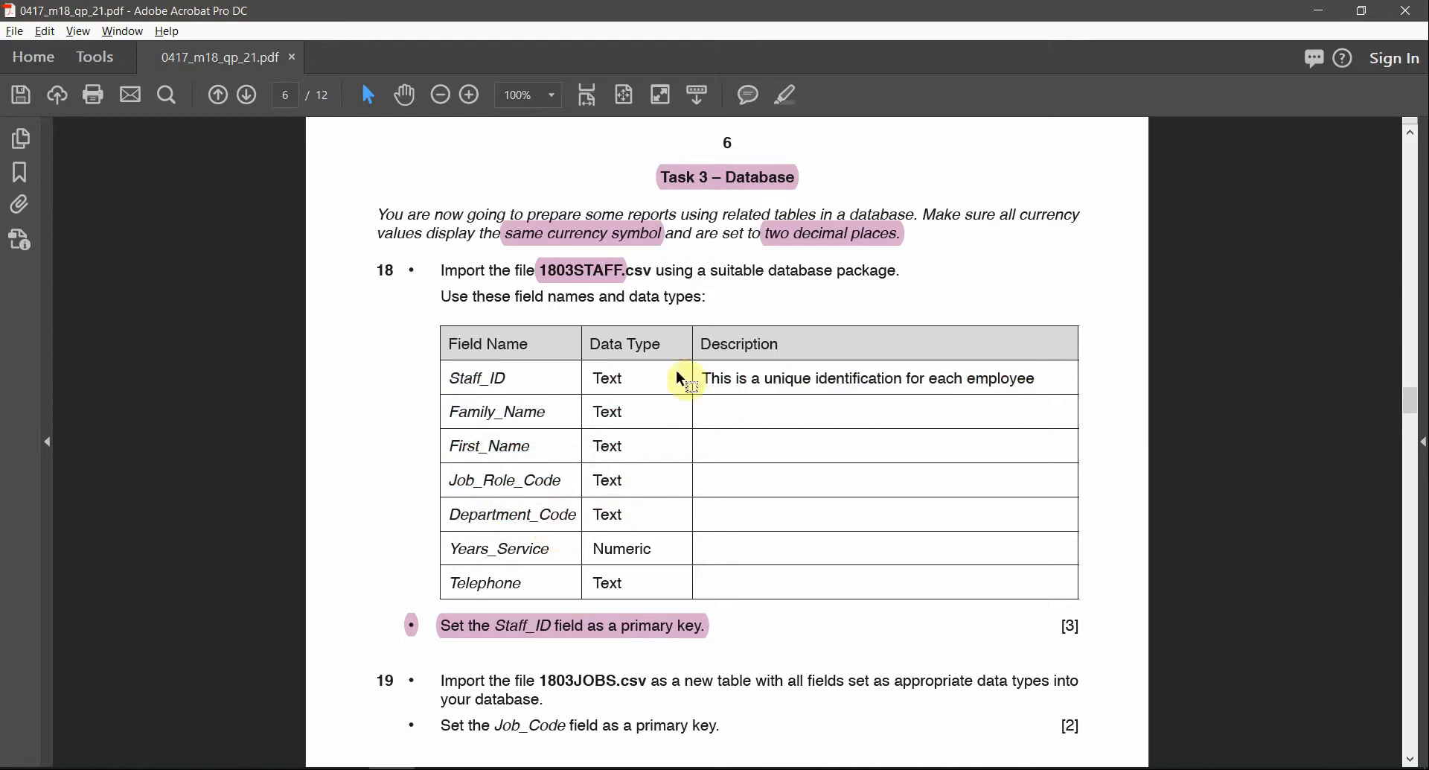
drag(711, 378, 805, 598)
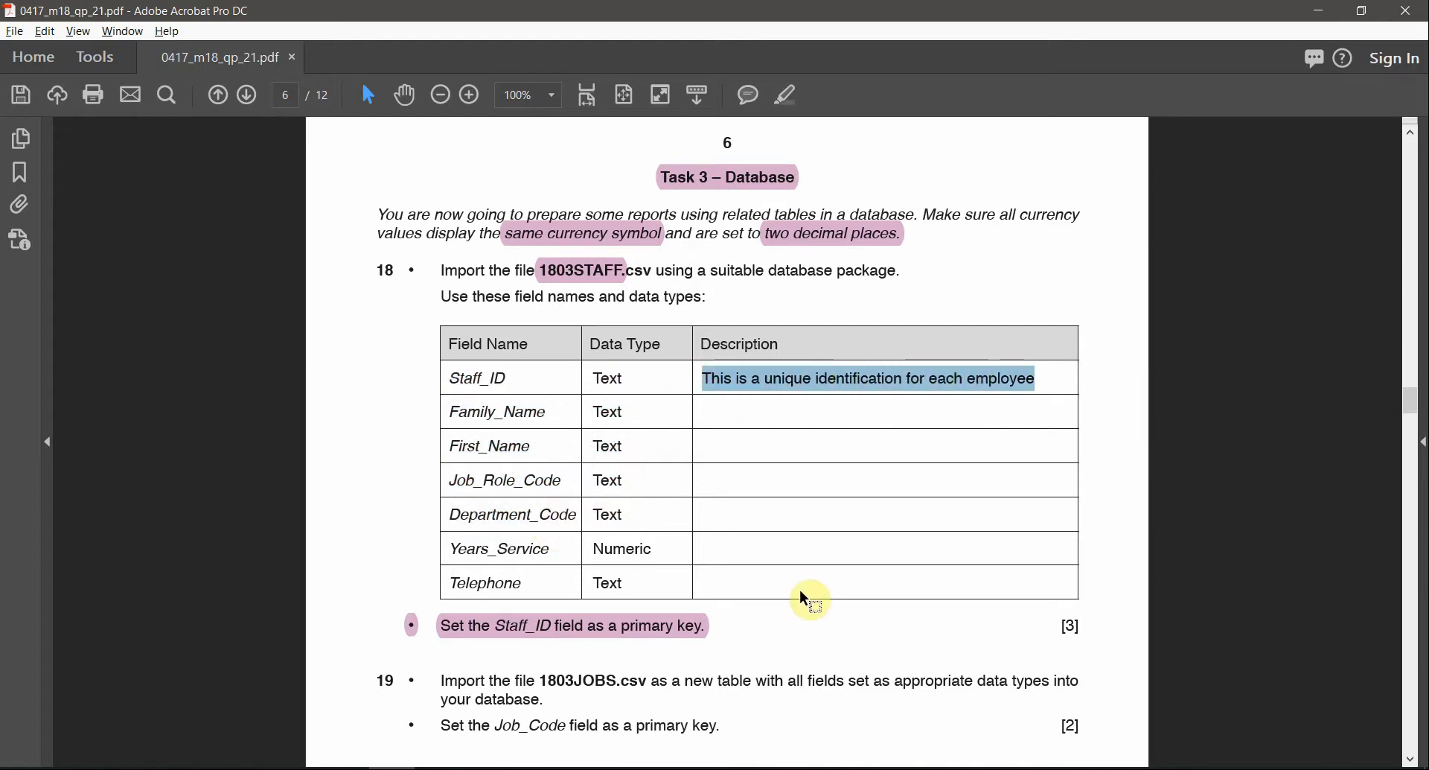
key(alt+Tab)
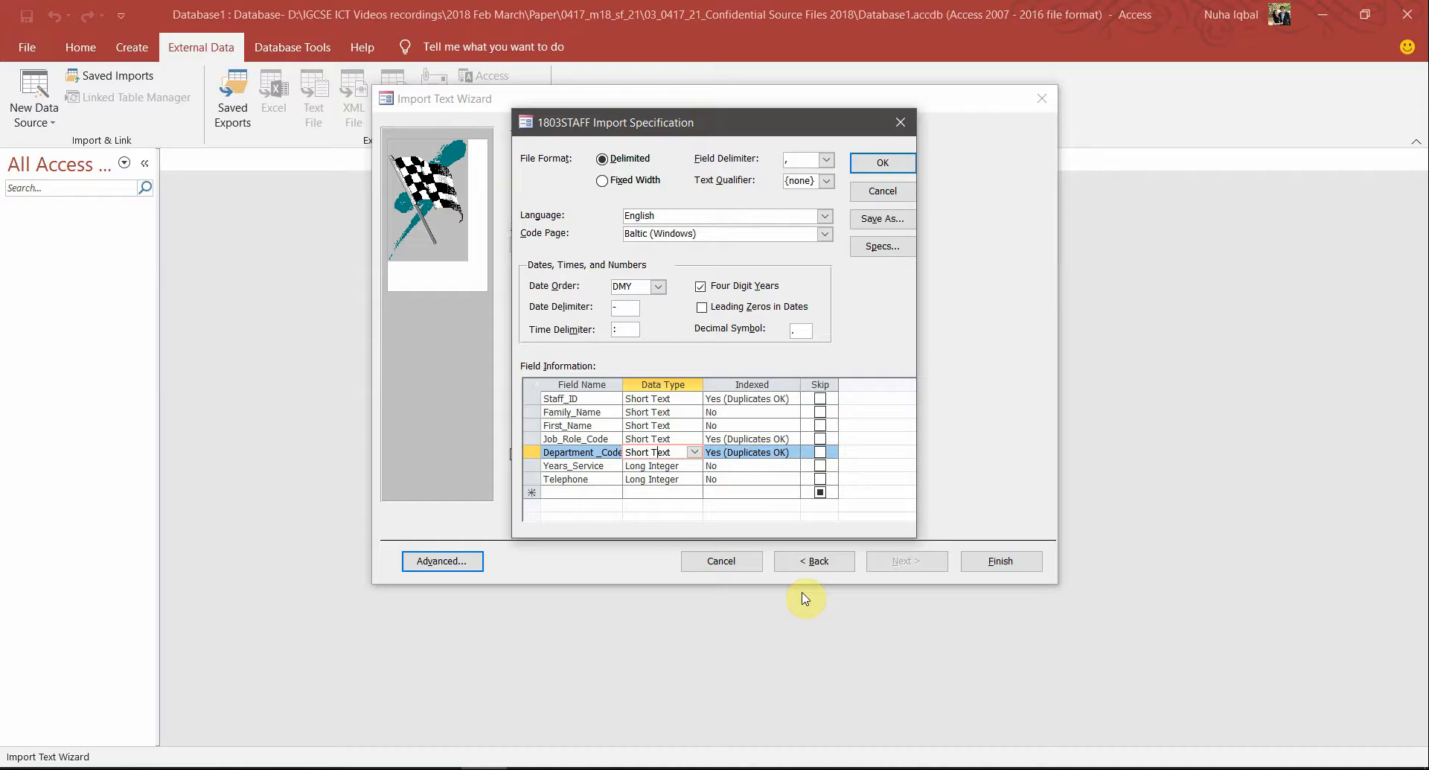
click(532, 398)
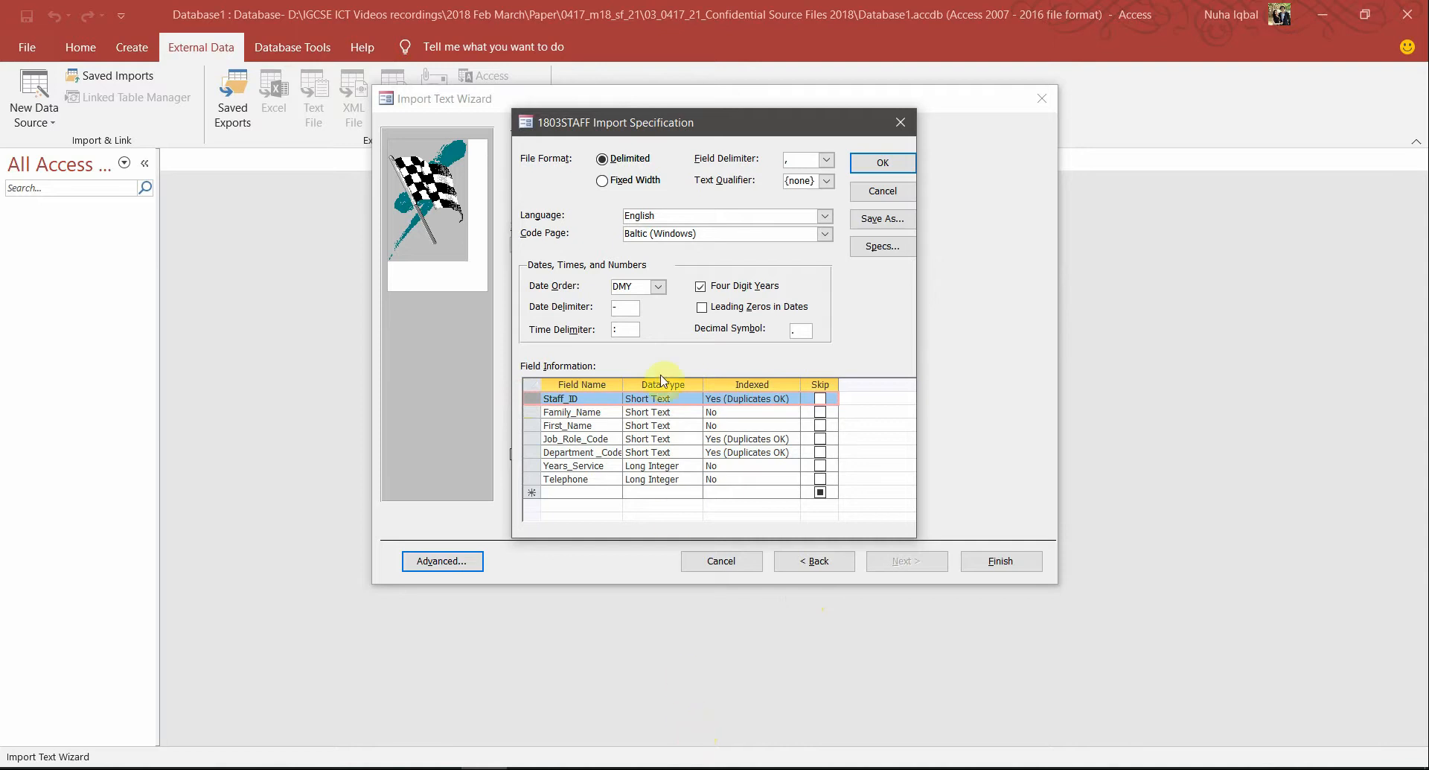
key(alt+Tab)
key(alt+Tab)
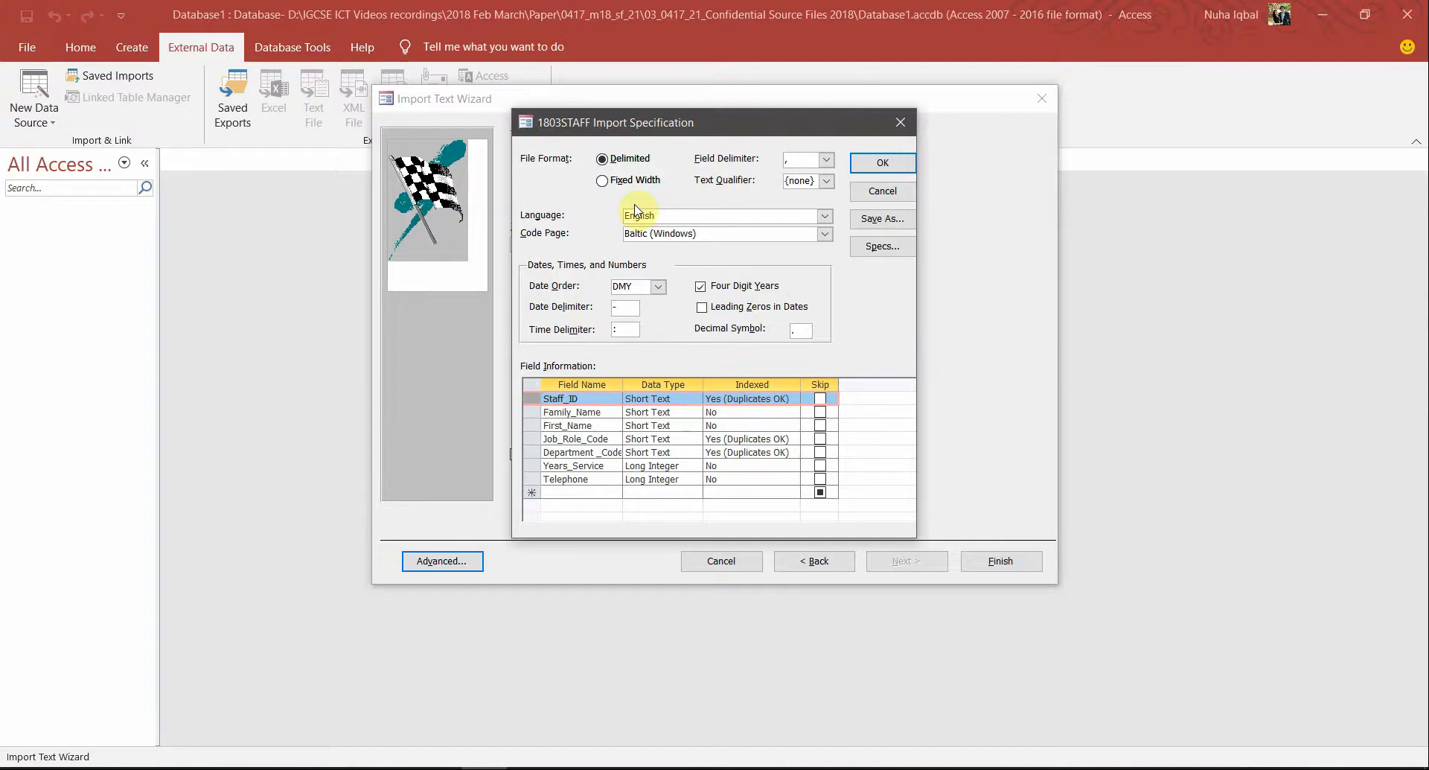
key(alt+Tab)
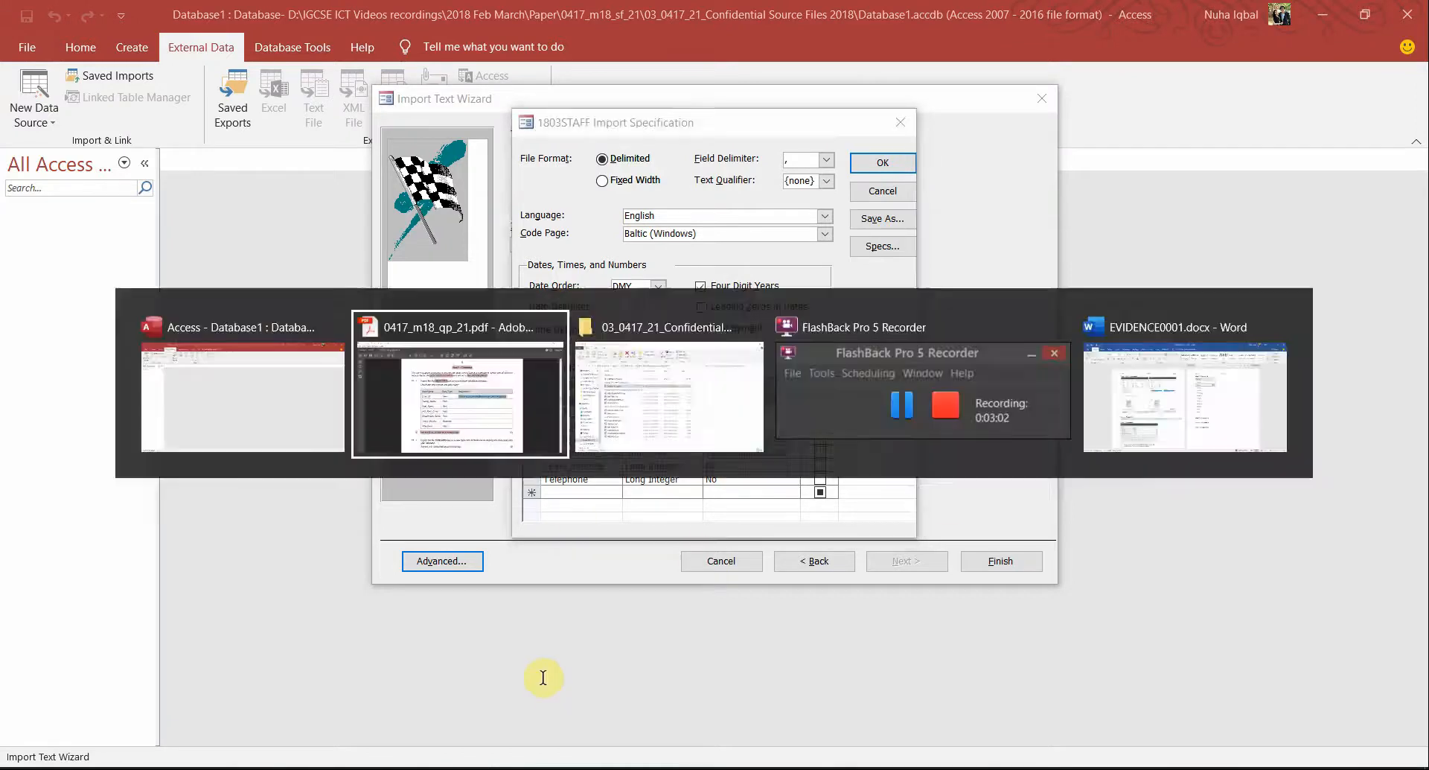
click(620, 413)
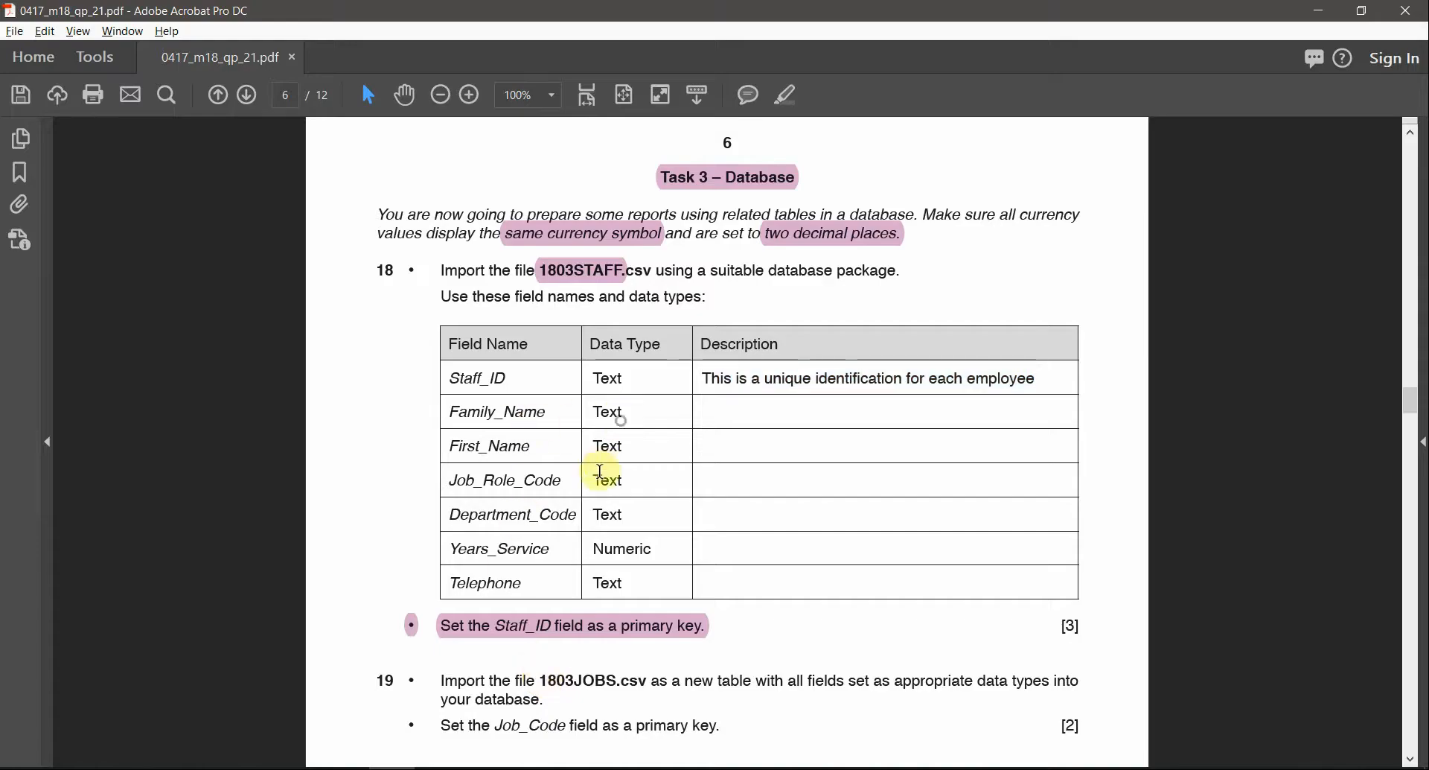
drag(654, 549, 512, 562)
key(alt+Tab)
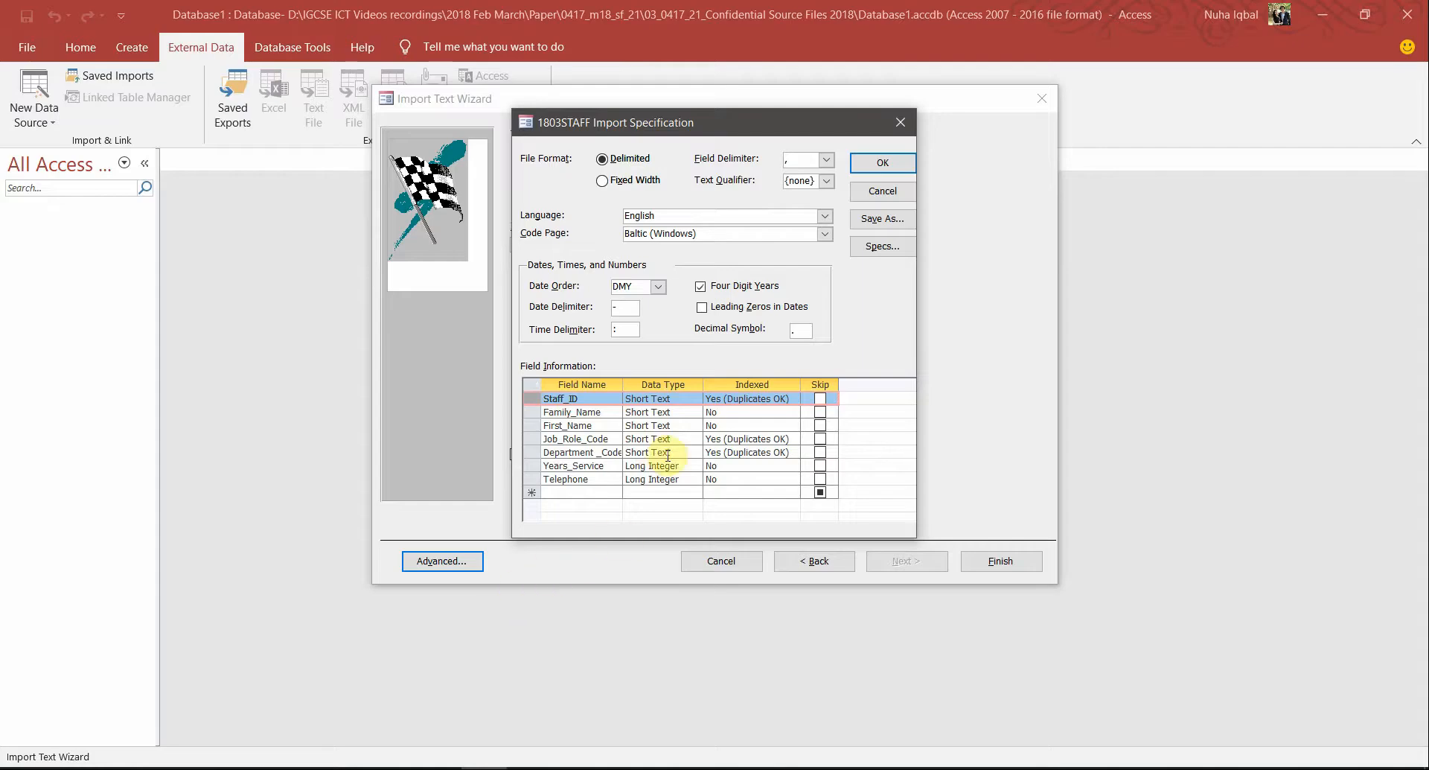
click(682, 465)
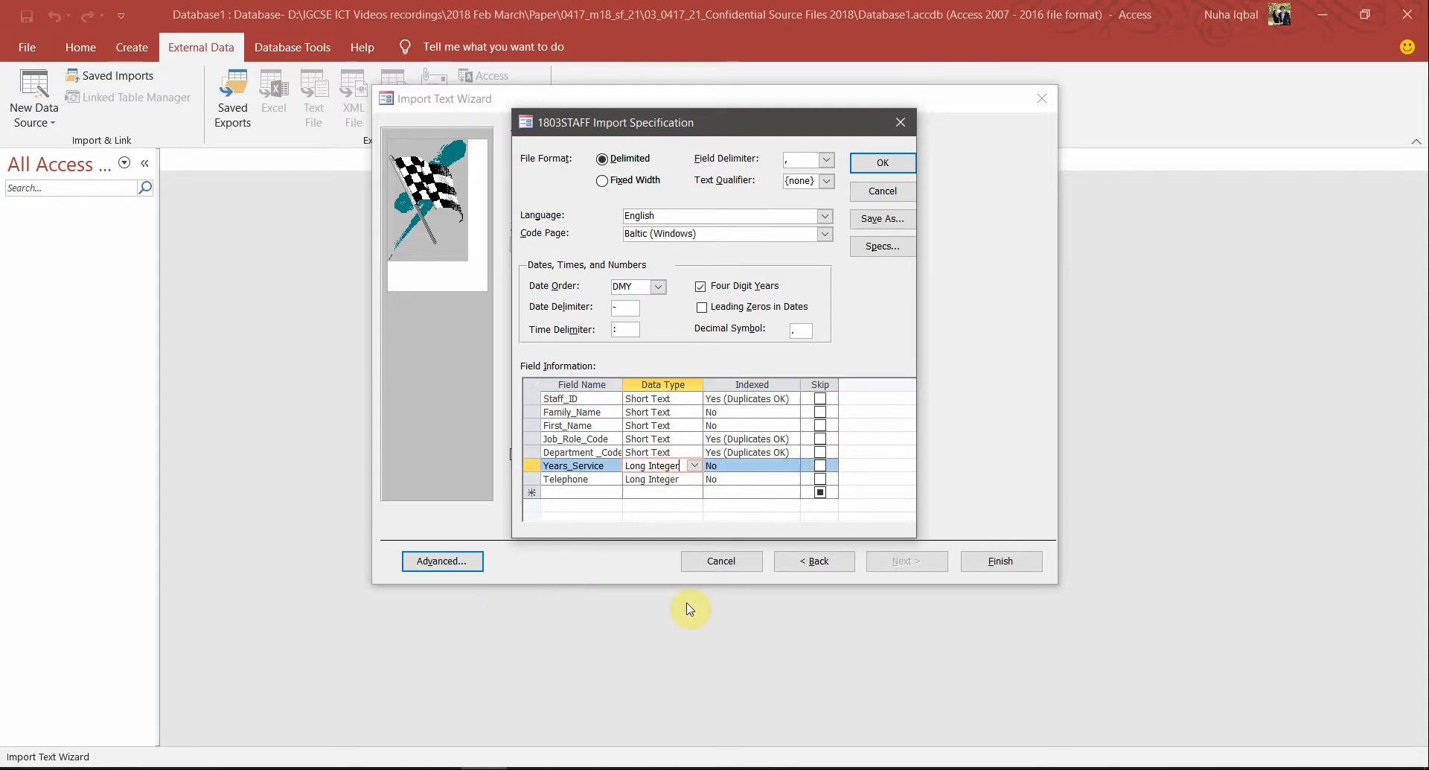
Confirm in the paper that Telephone must be Text, then return to the specification
key(alt+Tab)
click(632, 586)
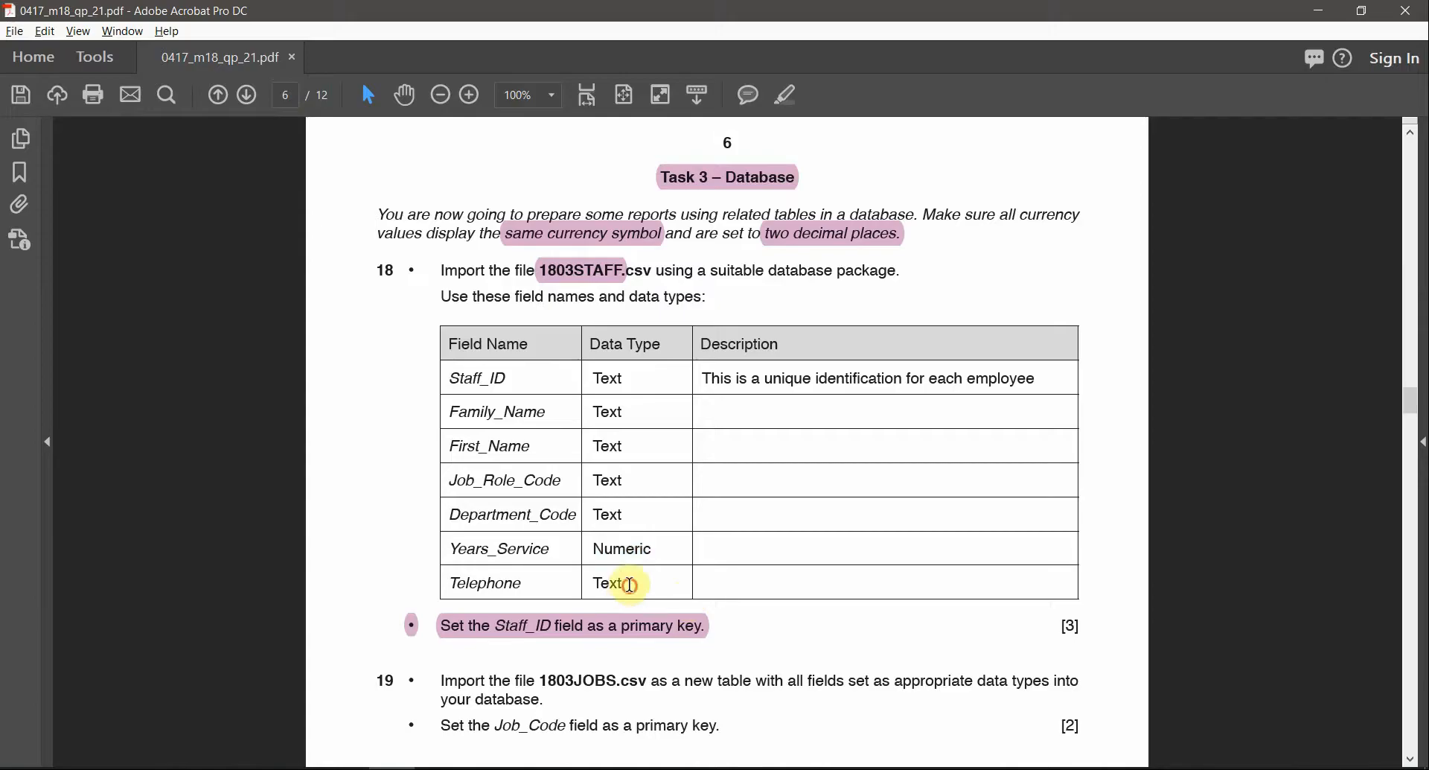
double_click(632, 585)
click(488, 587)
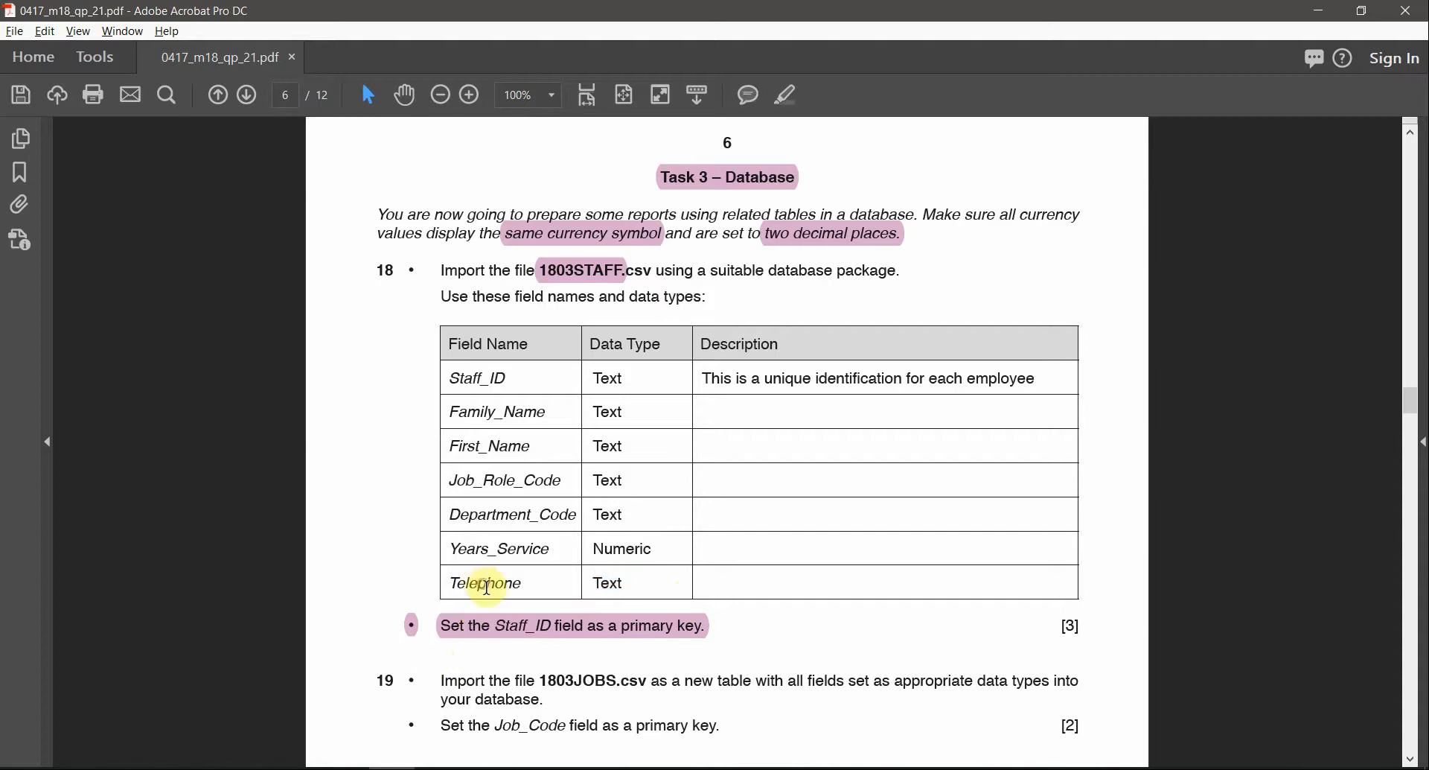
double_click(495, 588)
double_click(609, 583)
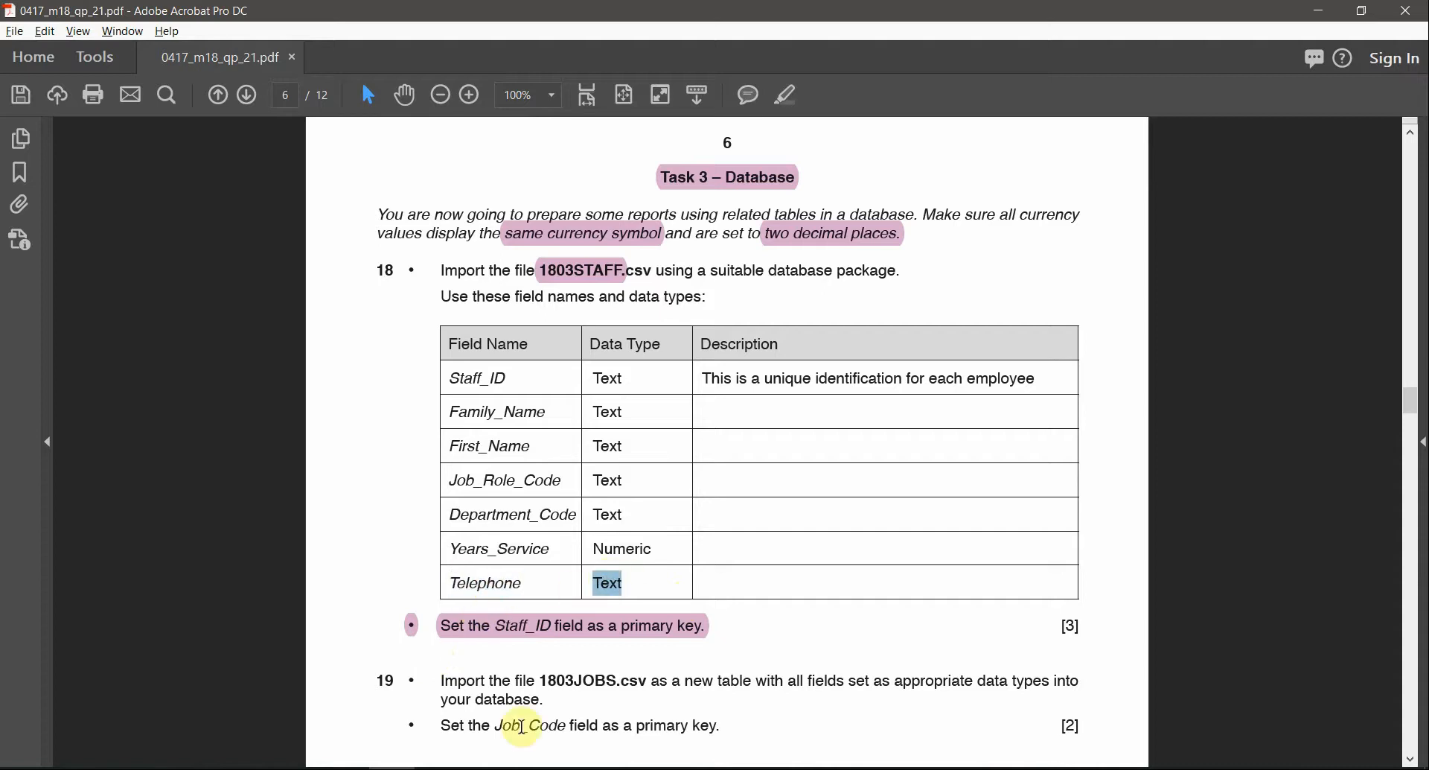
key(alt+Tab)
Change Telephone's data type to Short Text and confirm the specification
click(655, 479)
click(696, 479)
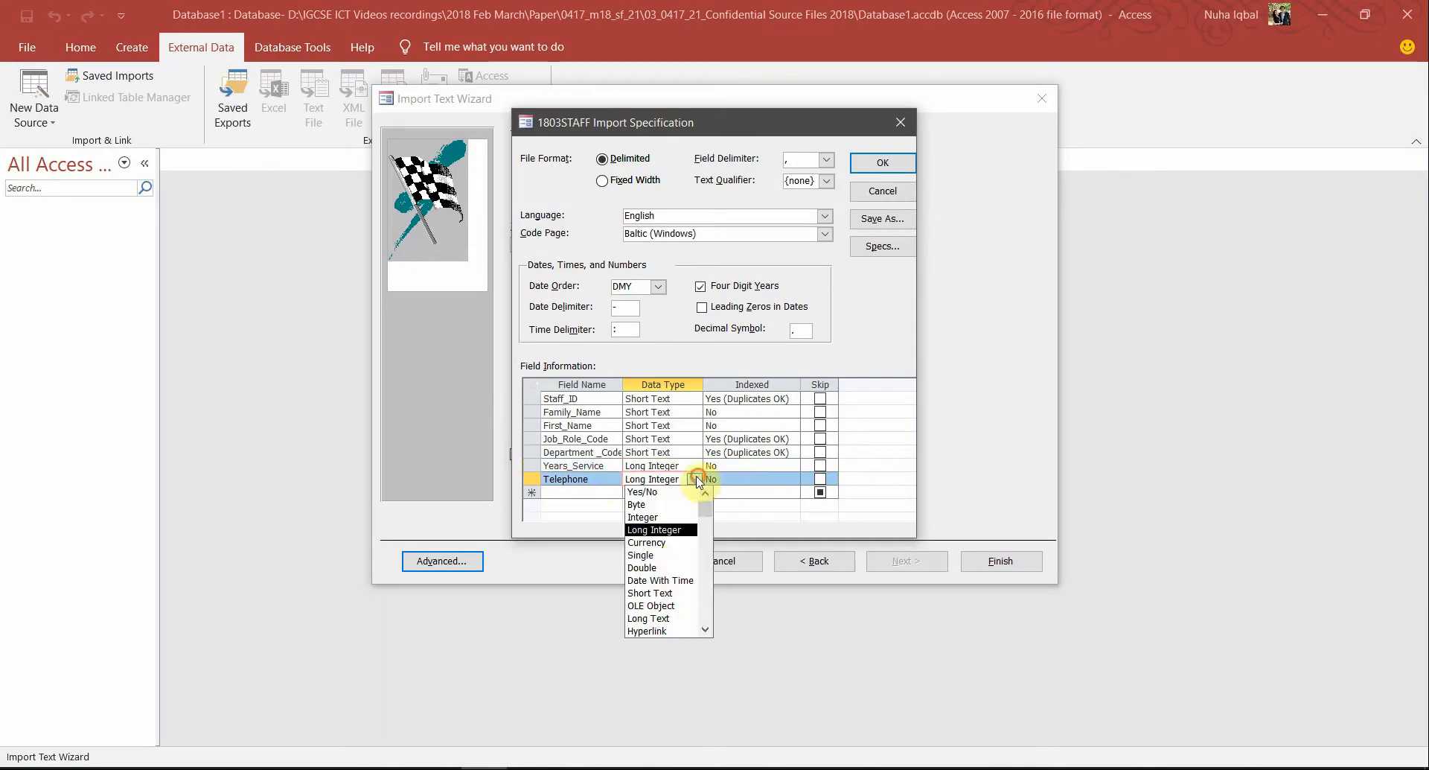
click(667, 594)
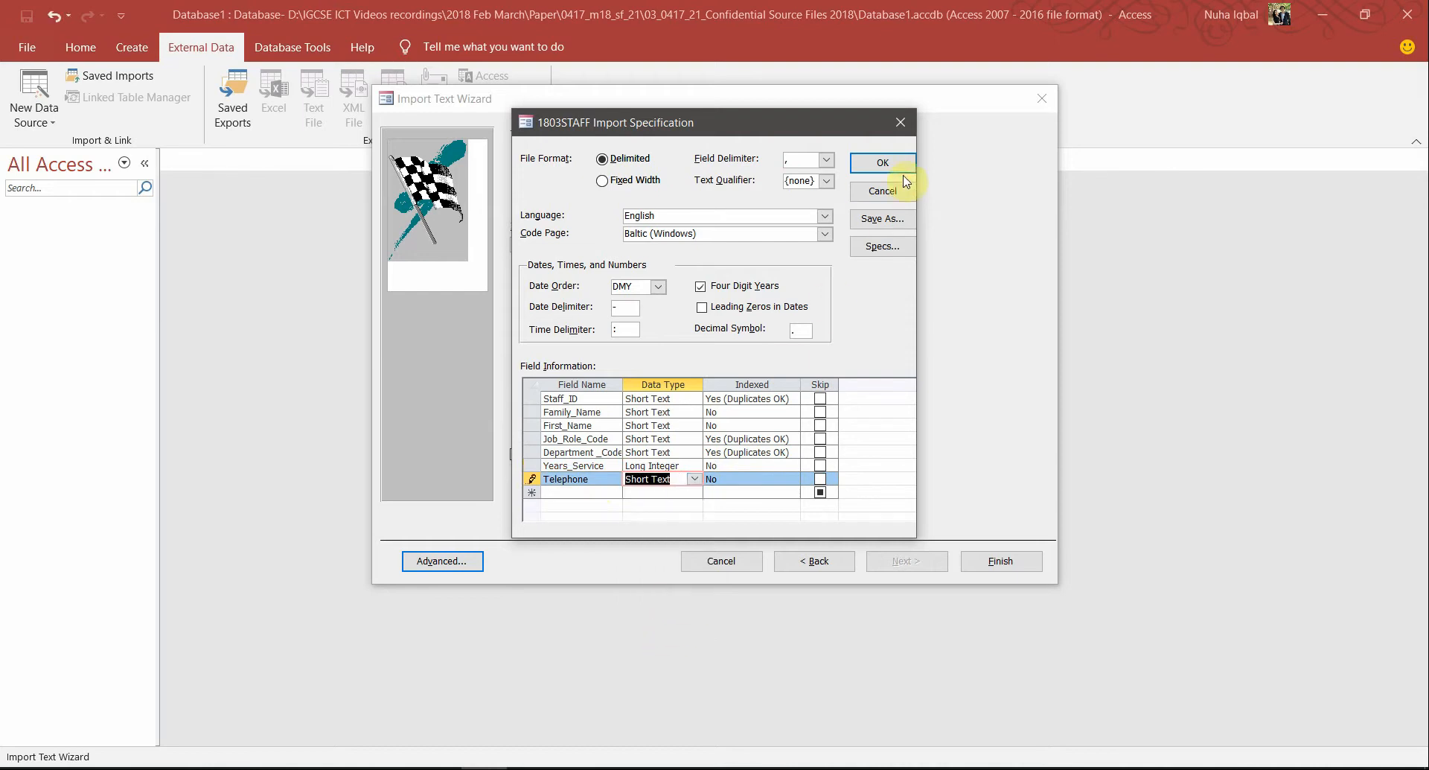
click(884, 165)
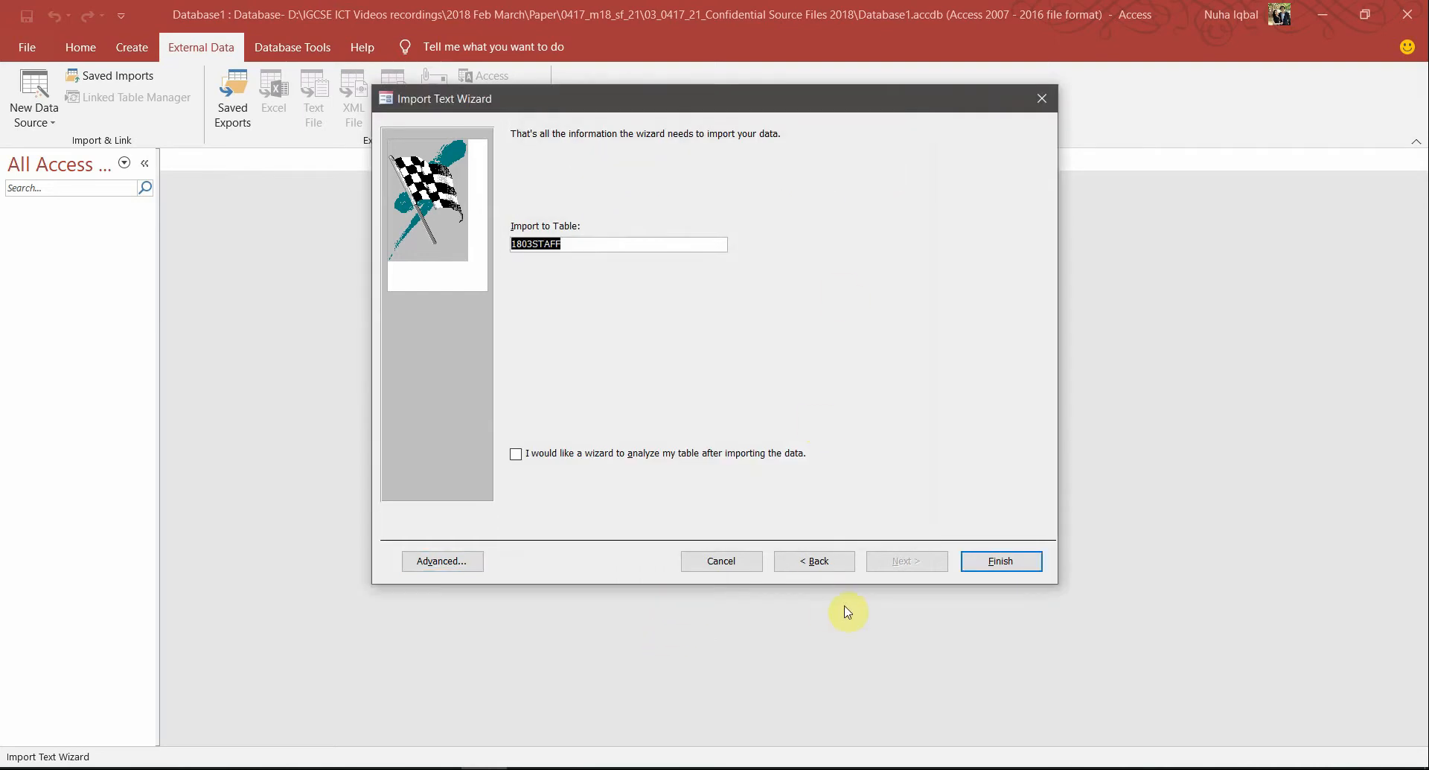
Set Staff_ID's Indexed option to Yes (No Duplicates) and confirm
click(461, 564)
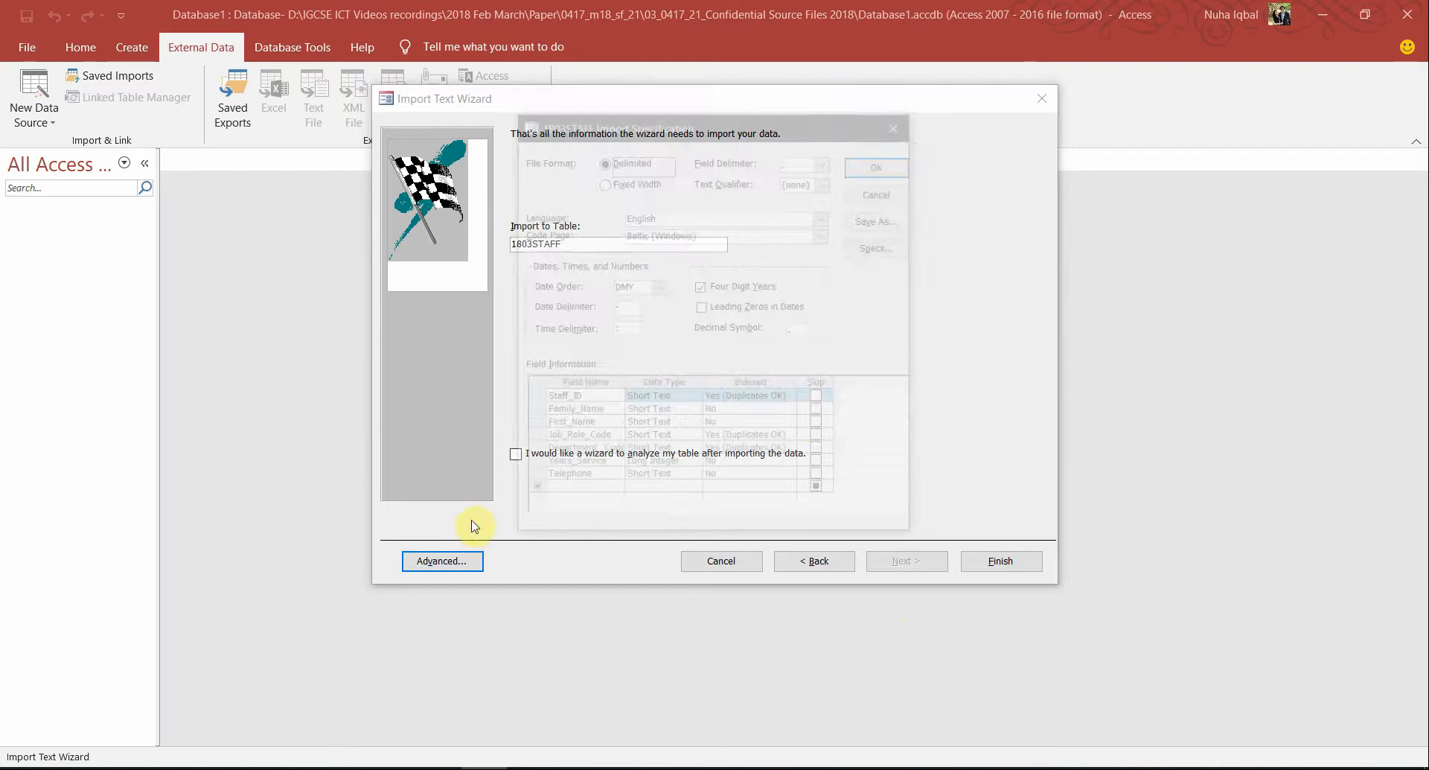
click(781, 395)
click(793, 400)
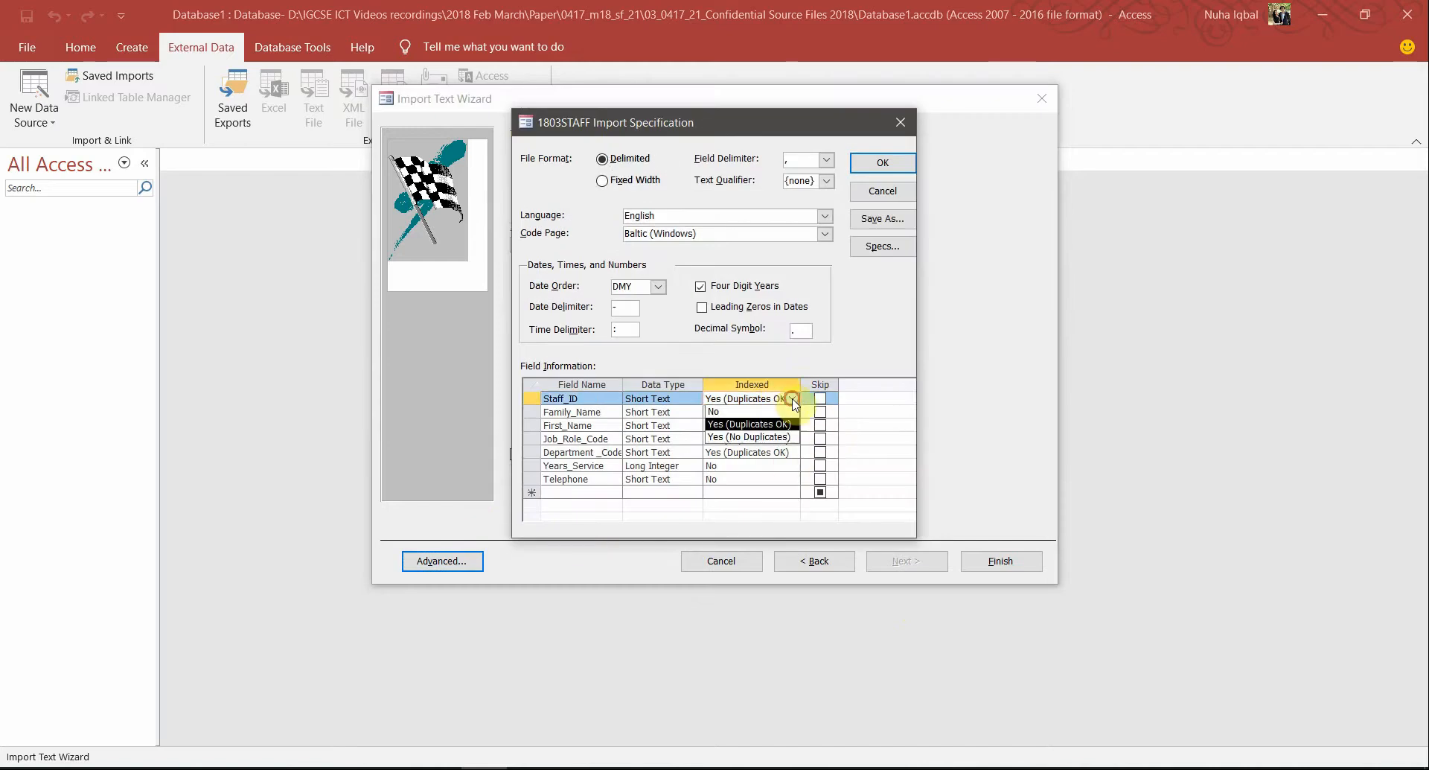
click(741, 438)
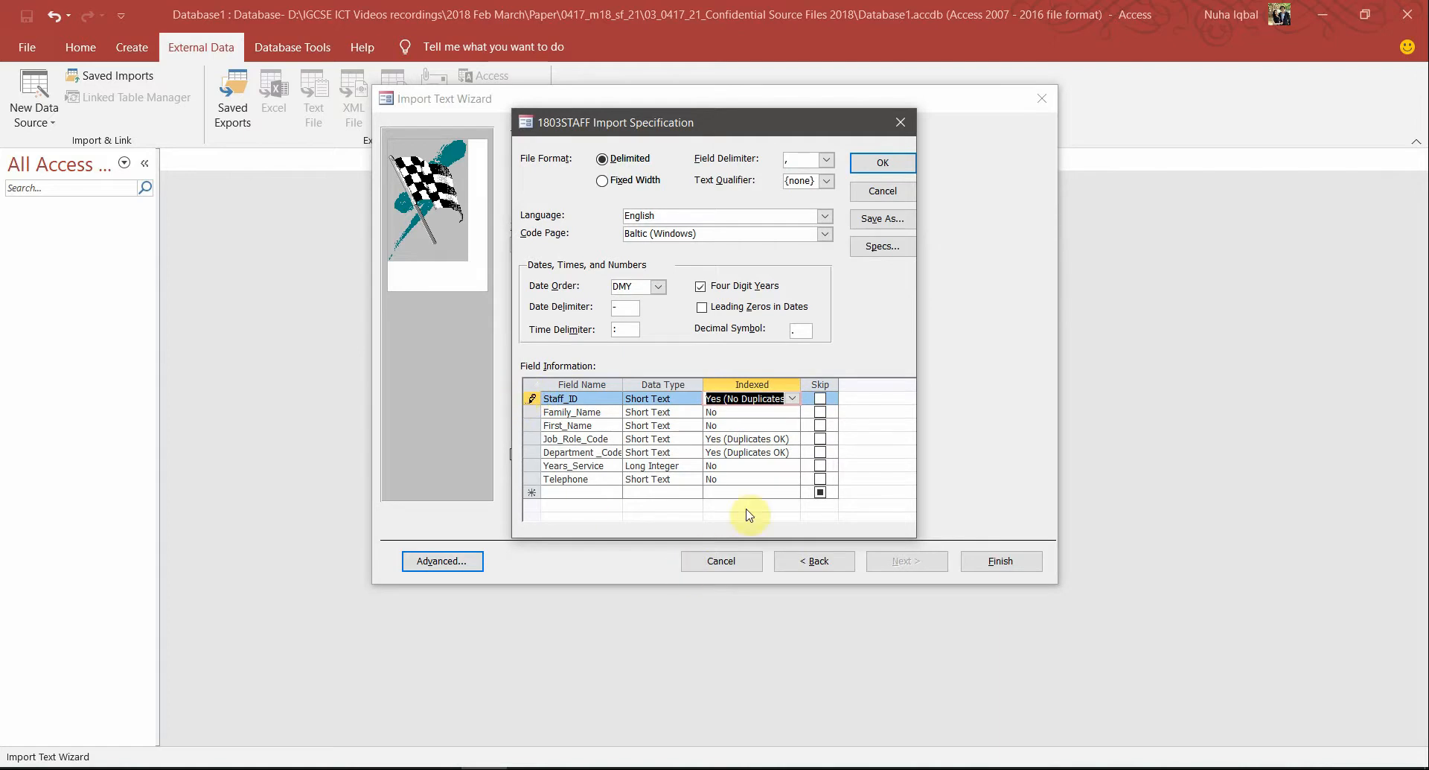
click(883, 162)
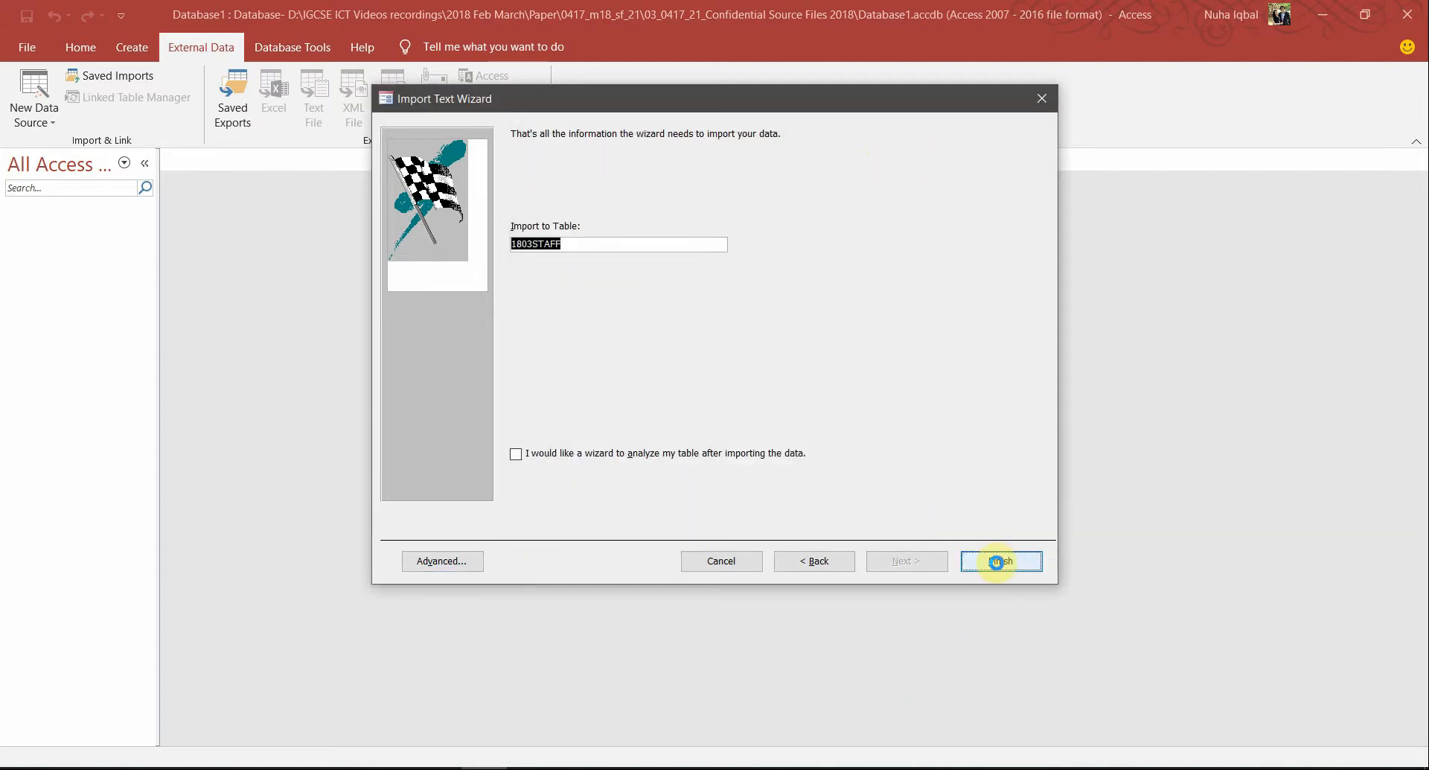
Finish the import without saving import steps and browse the 1803STAFF table's records
click(997, 562)
click(993, 635)
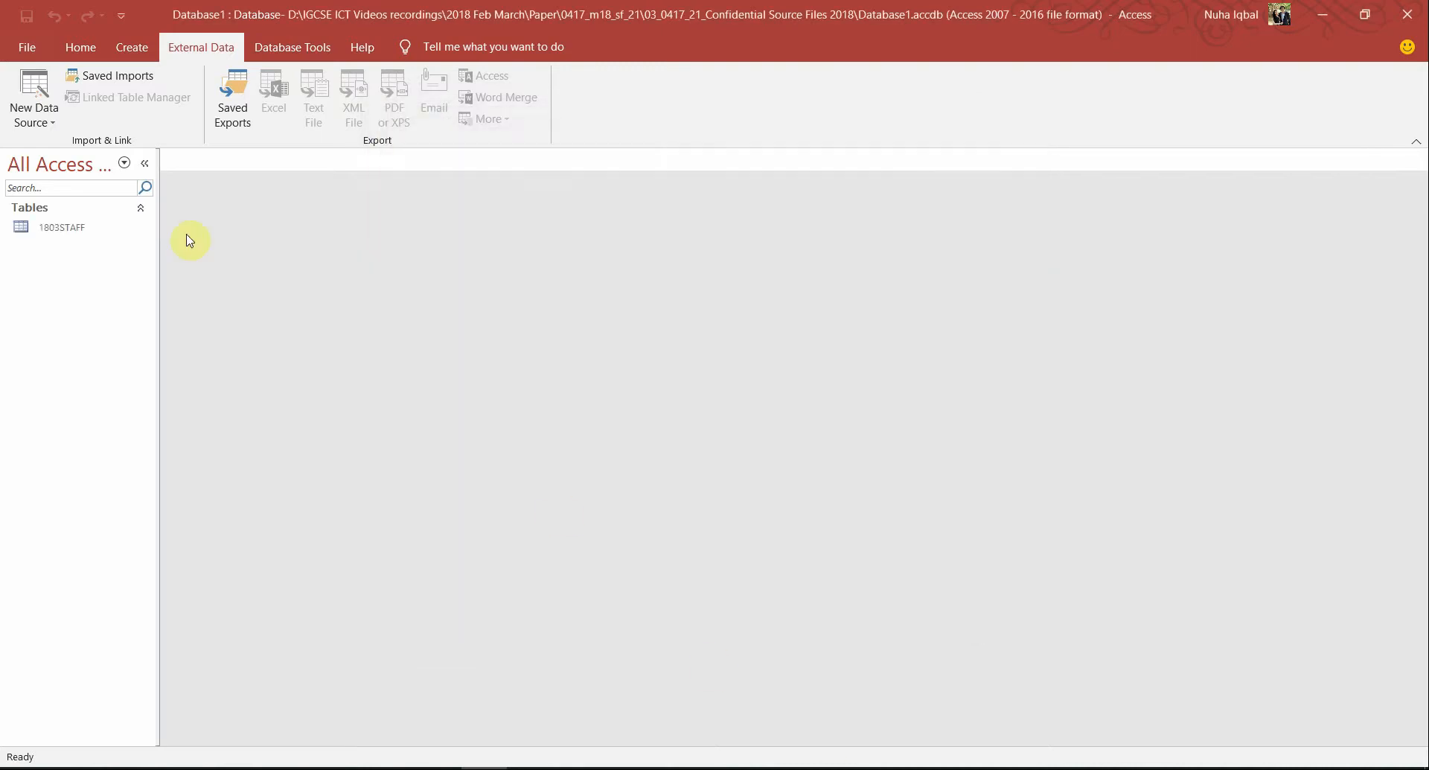
double_click(25, 228)
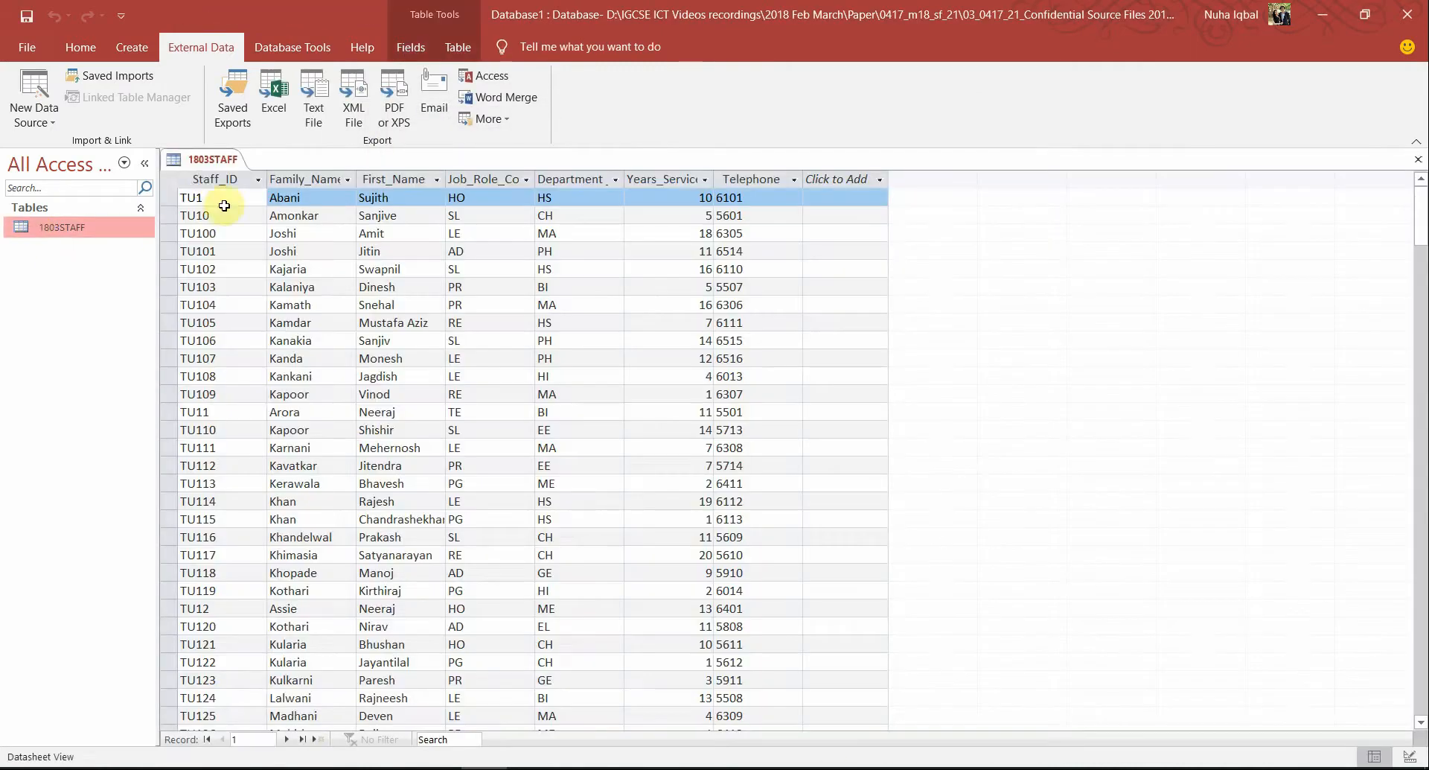
scroll(722, 448, down, 20)
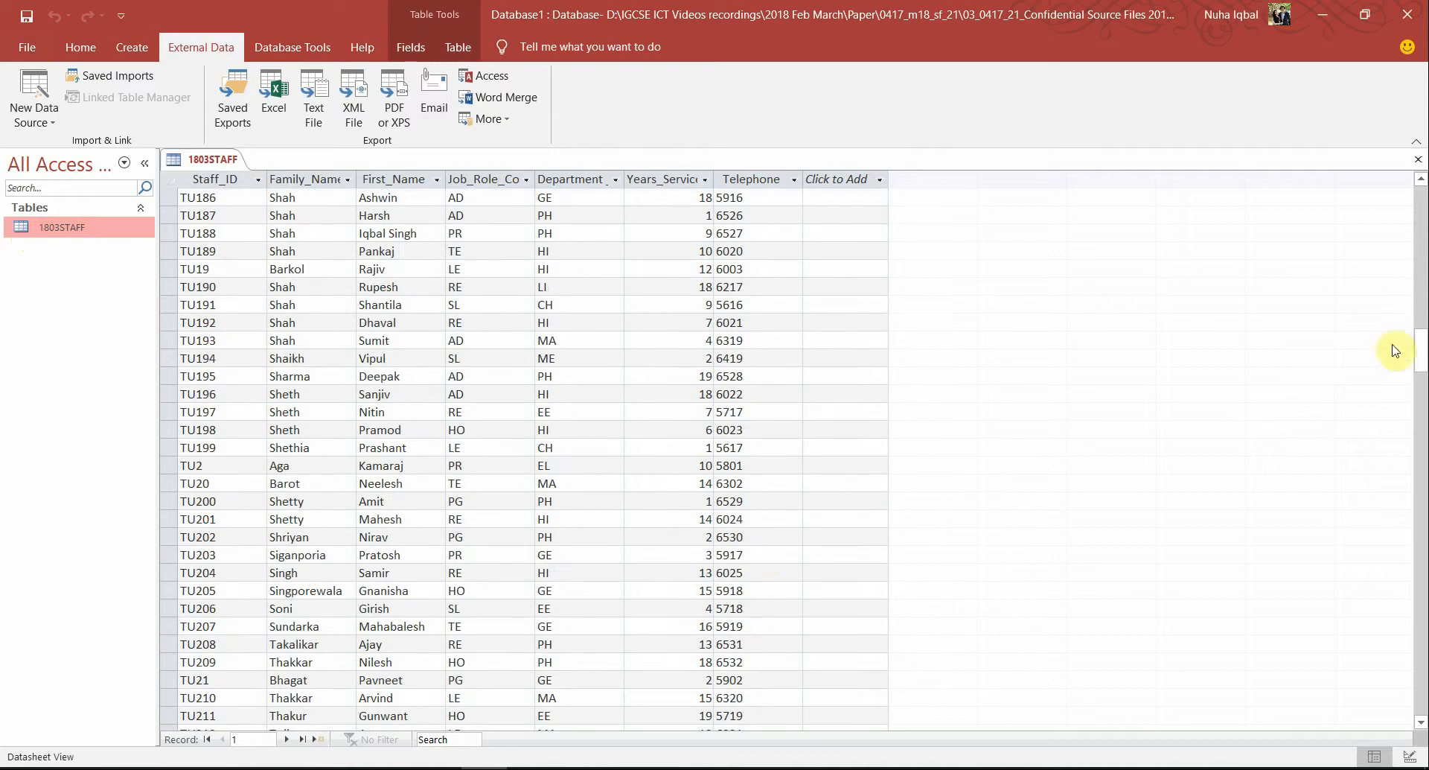
drag(1425, 357, 1417, 201)
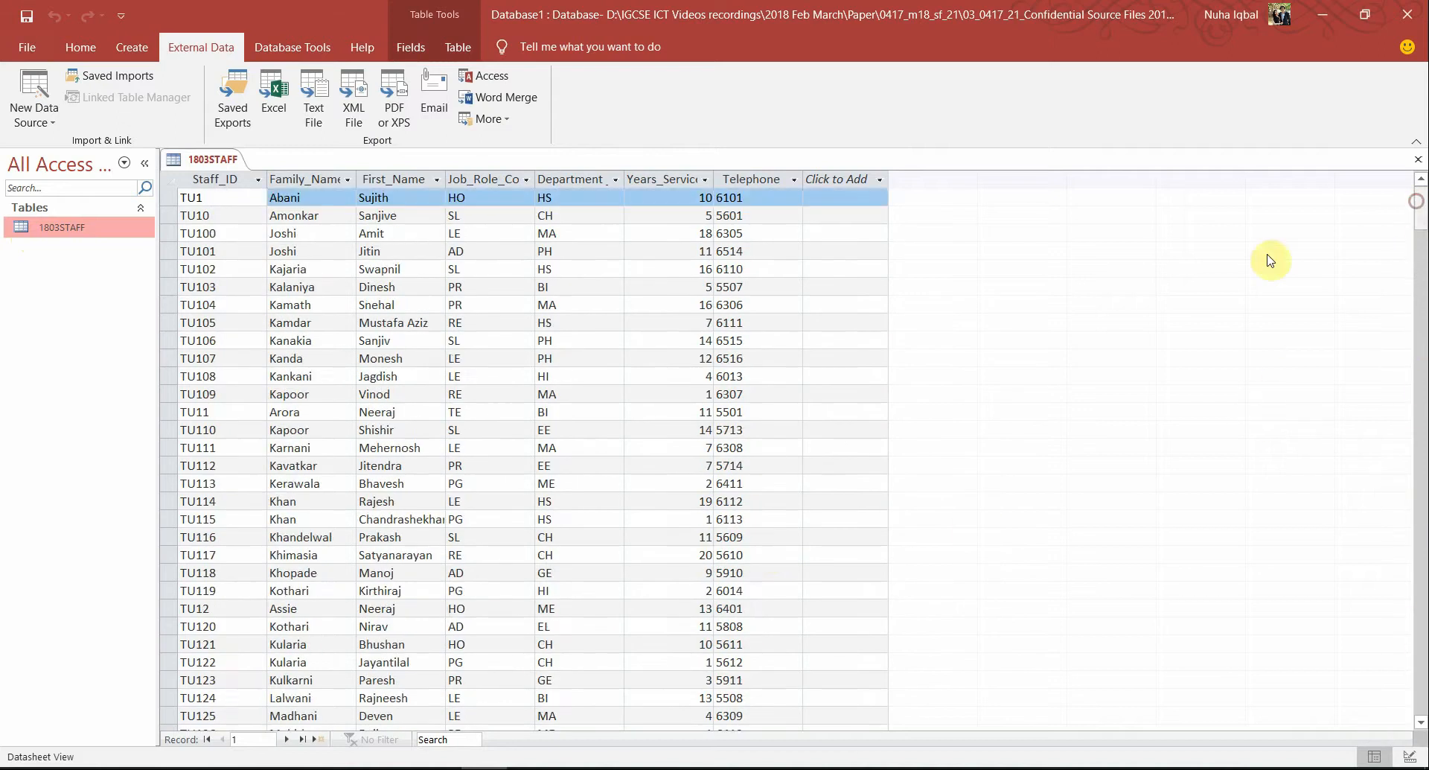
click(80, 47)
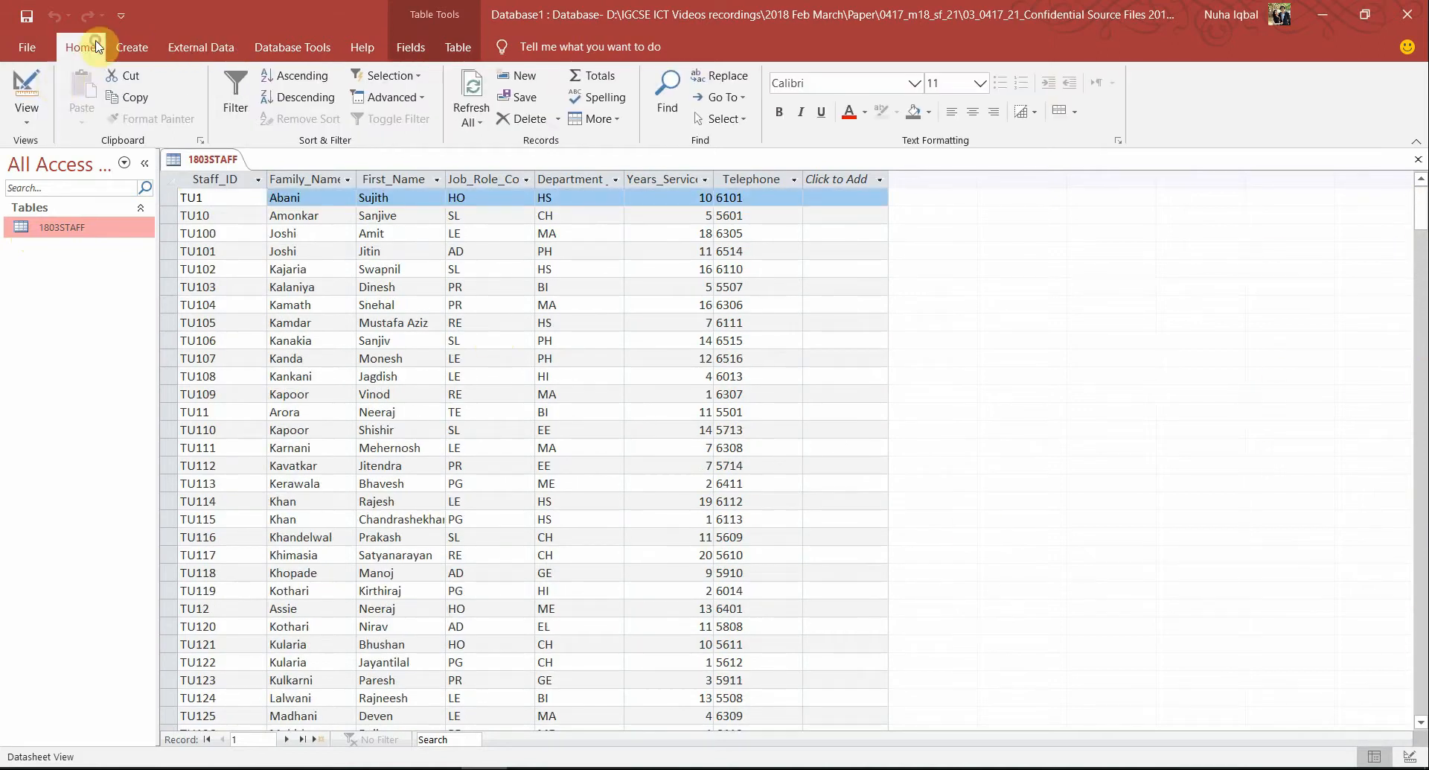
In Design View verify Staff_ID is the primary key and Years_Service is Number, matching the paper
click(29, 81)
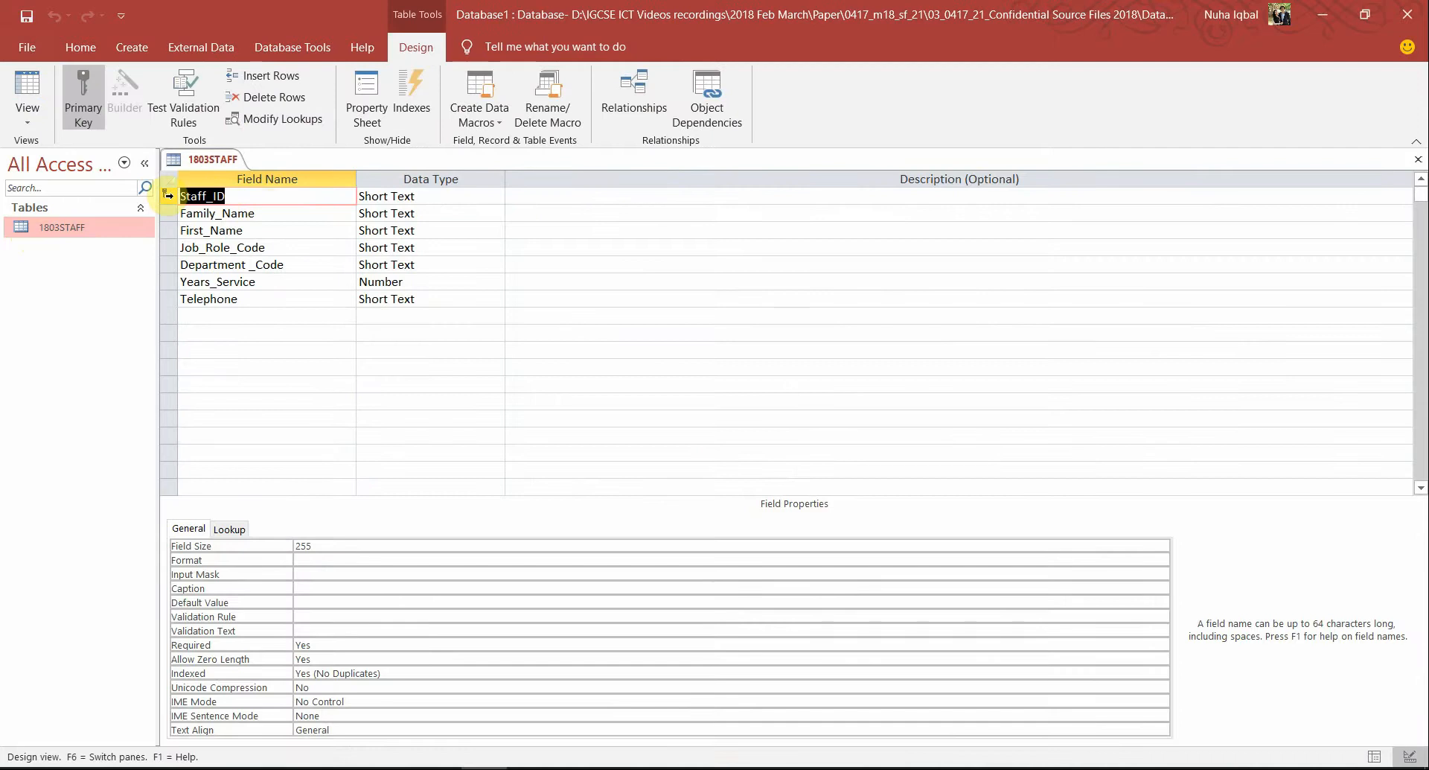
right_click(164, 196)
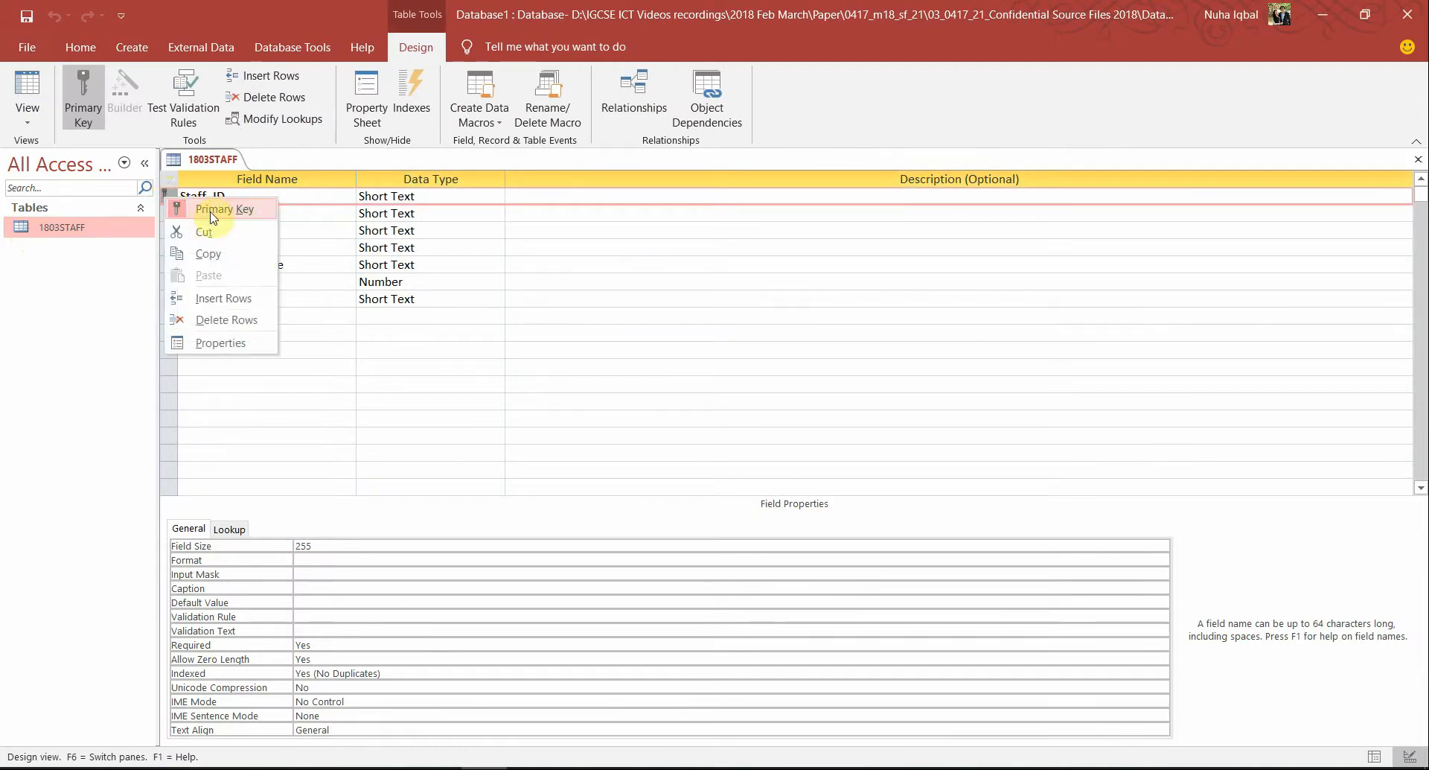
click(447, 281)
click(421, 216)
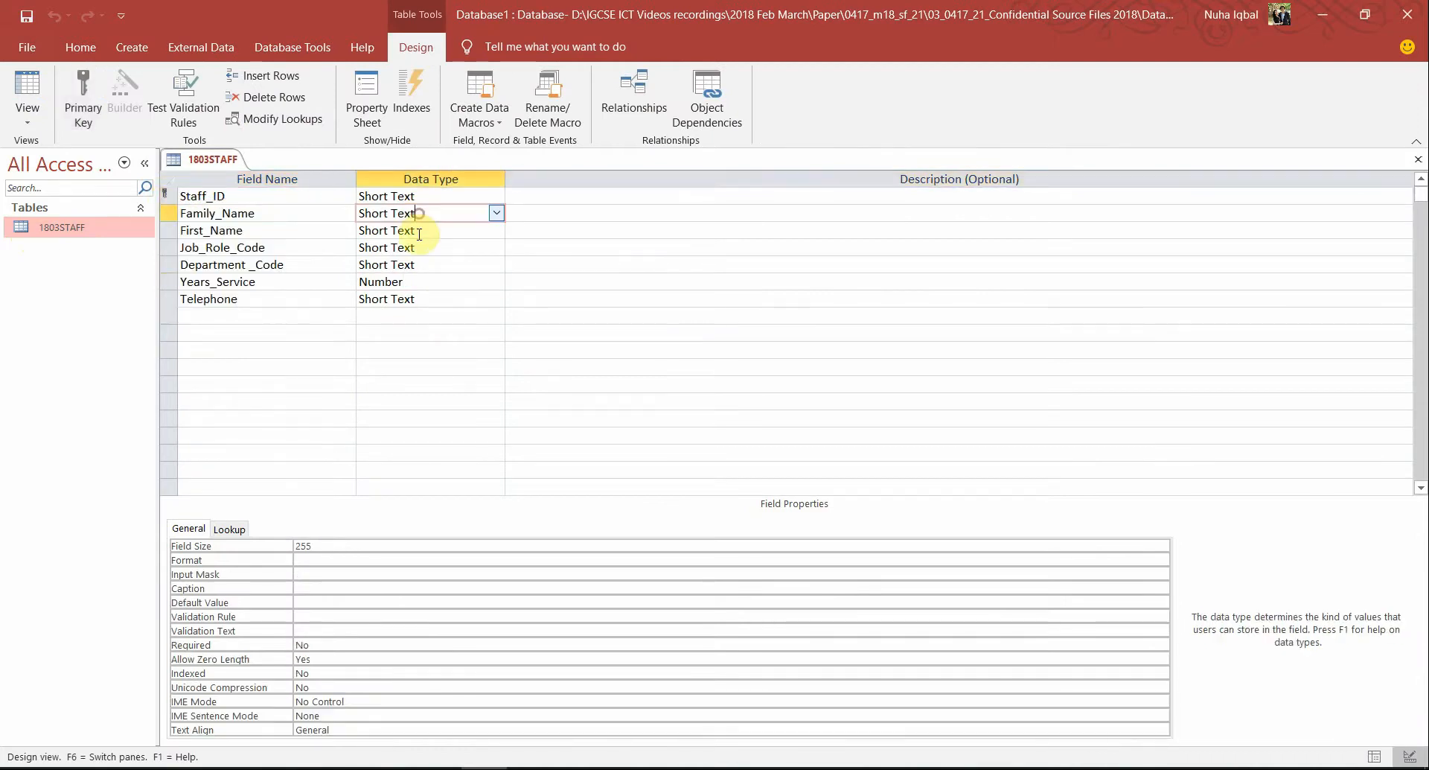
click(415, 230)
click(410, 286)
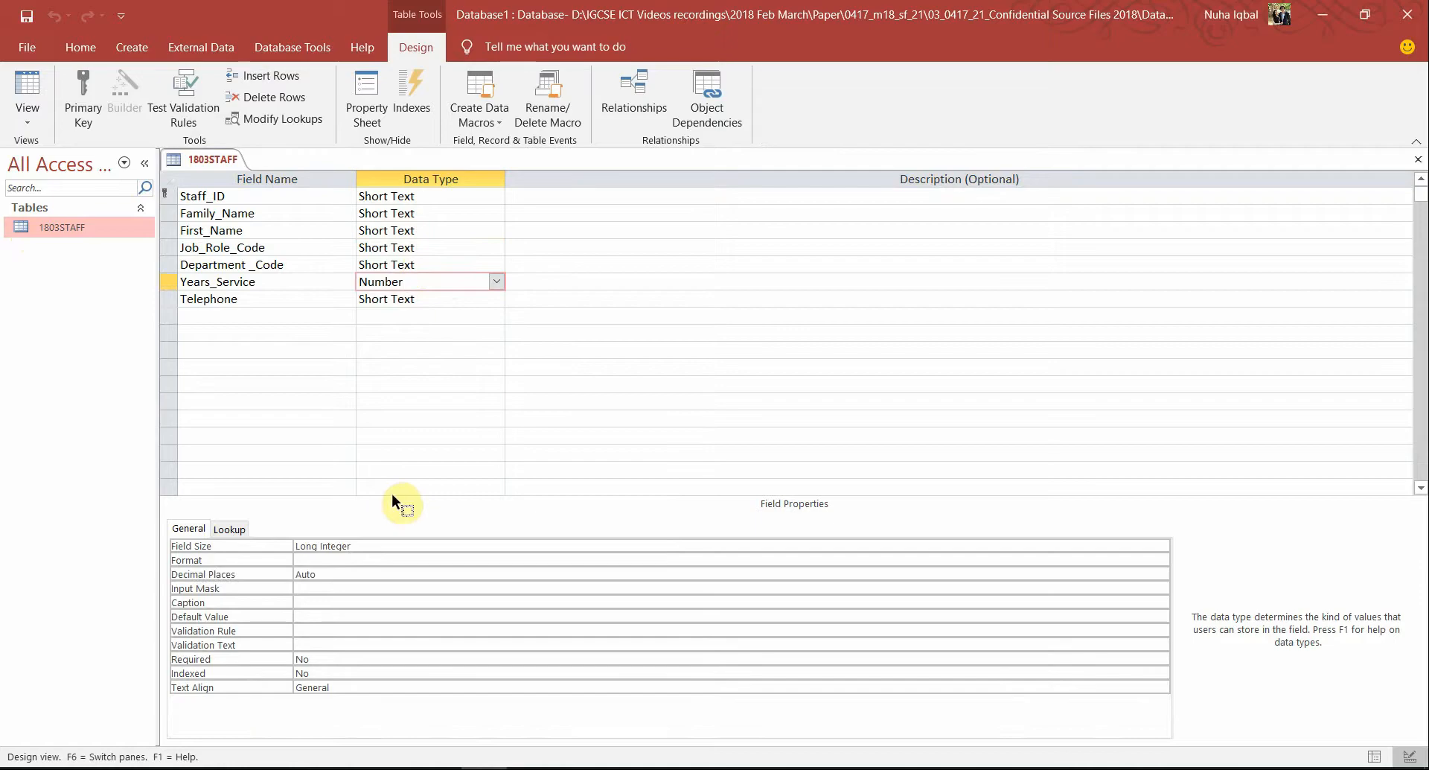
key(alt+Tab)
double_click(632, 548)
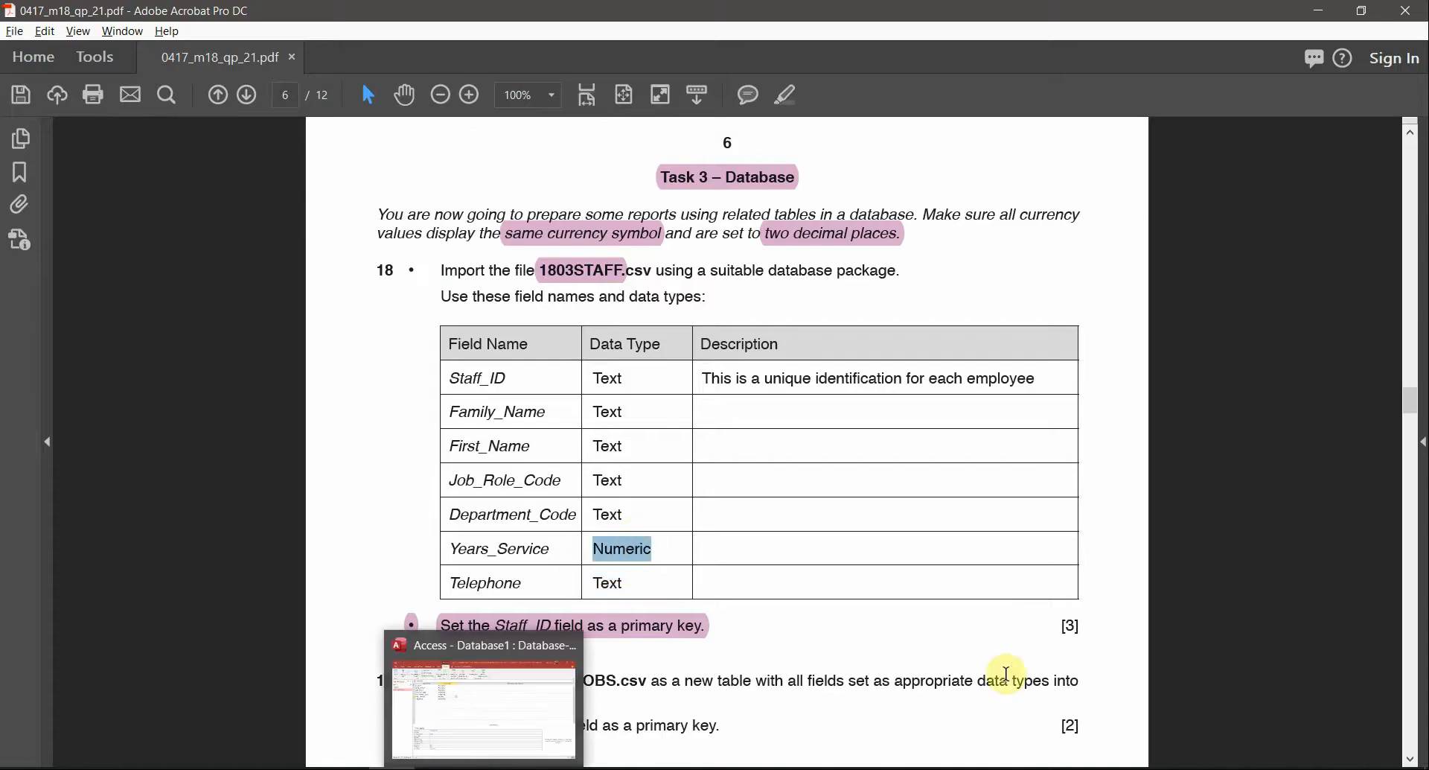
Highlight the file name 1803JOBS in question 19
scroll(1007, 674, down, 2)
ctrl+scroll(724, 575, up, 1)
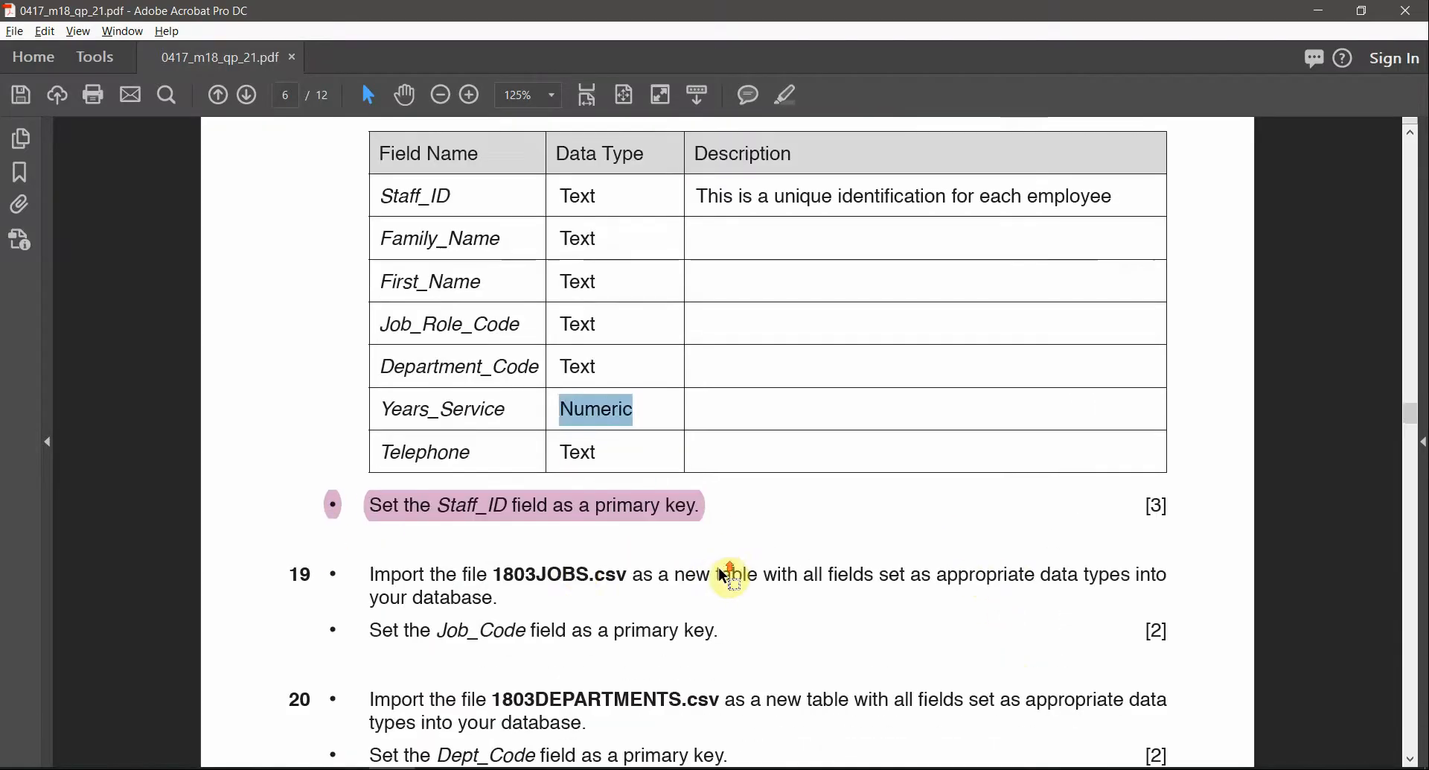
double_click(584, 574)
click(795, 92)
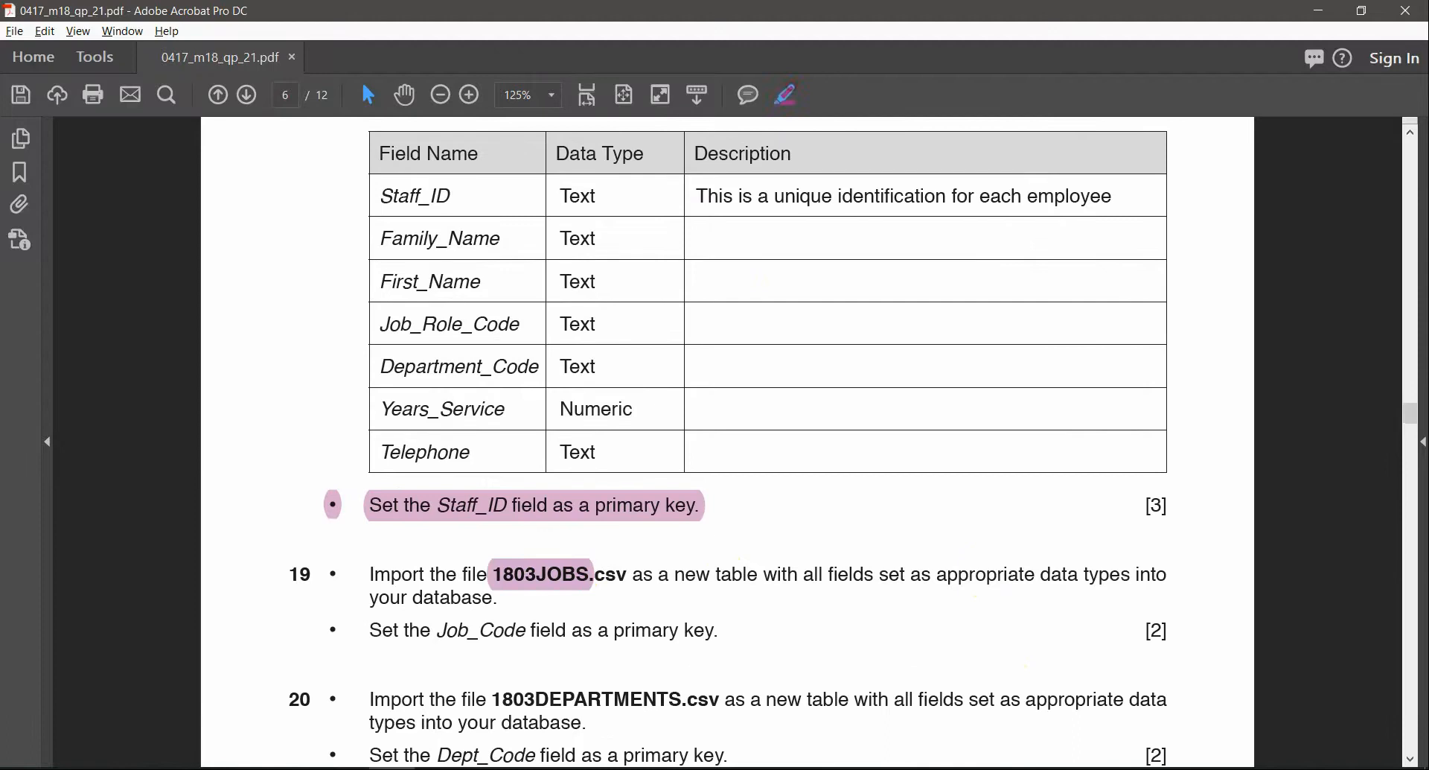
click(598, 589)
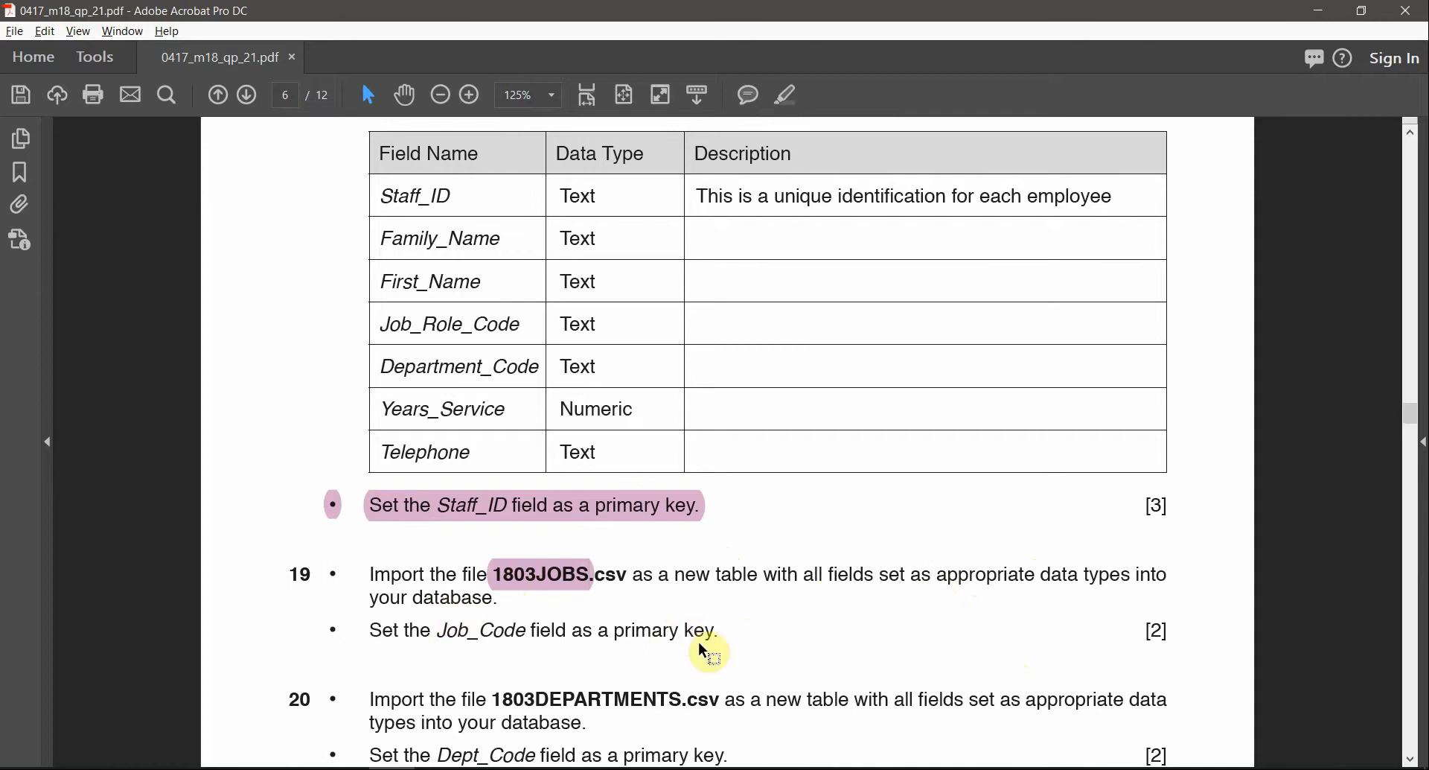
Highlight the phrase 'Job_Code field' and return to the Access table design
scroll(684, 629, down, 1)
scroll(699, 646, down, 2)
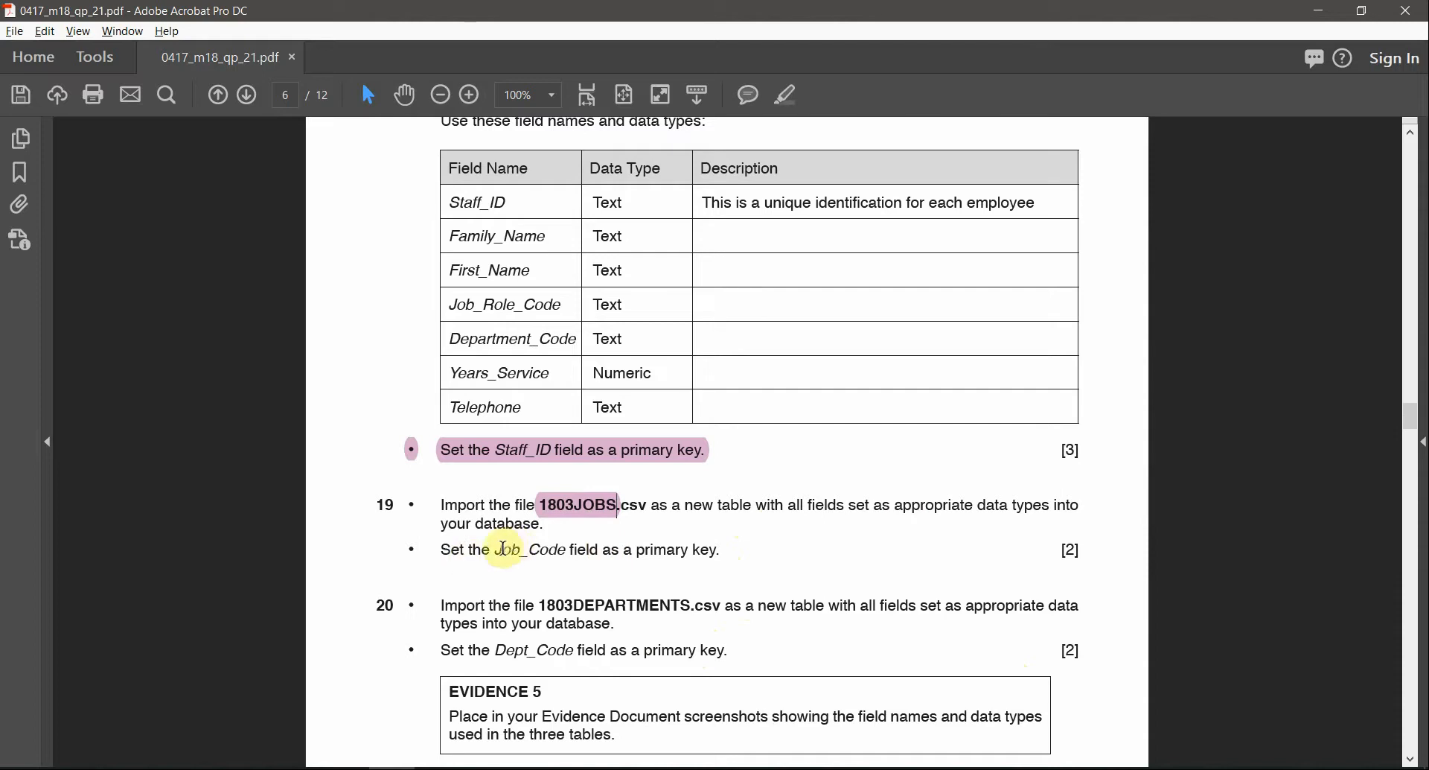
drag(525, 549, 600, 551)
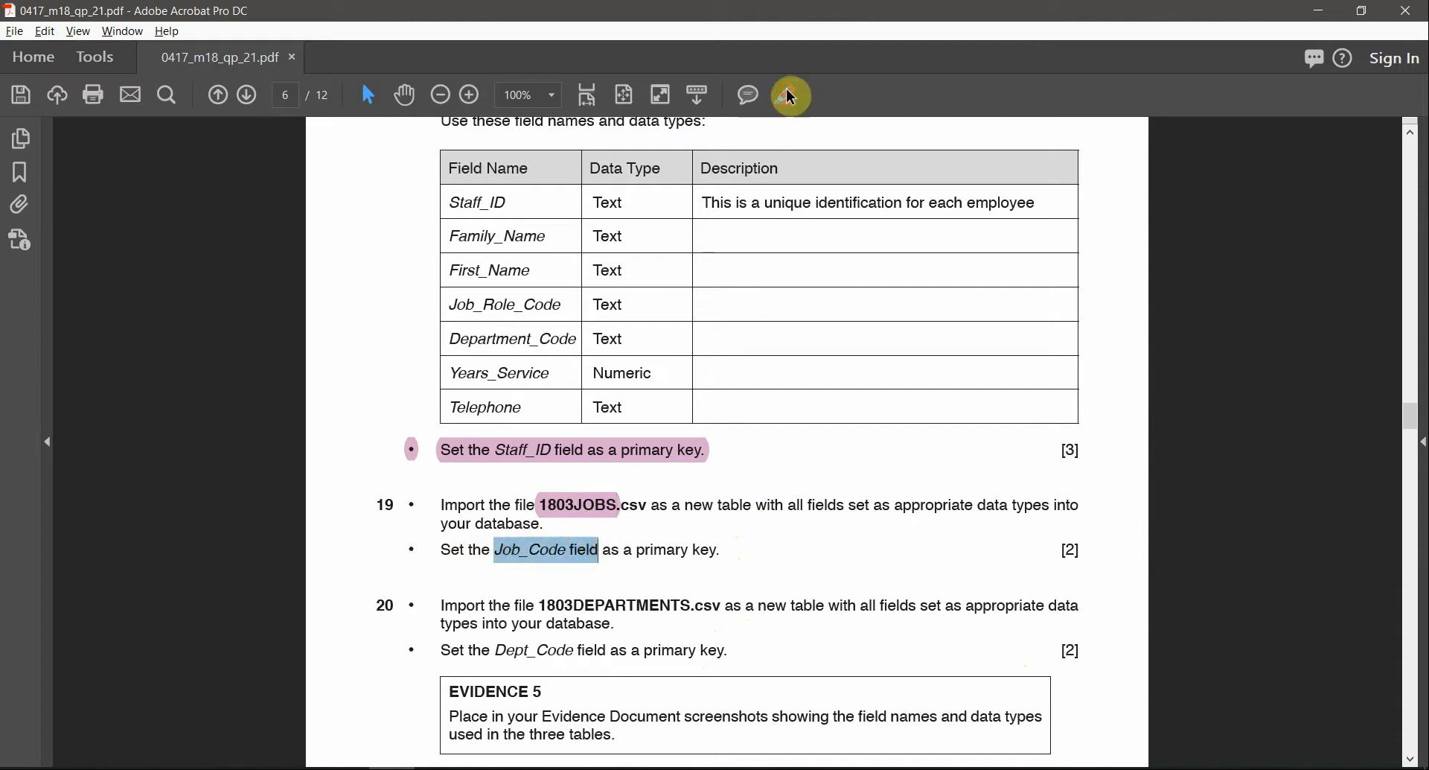
click(791, 97)
key(alt+Tab)
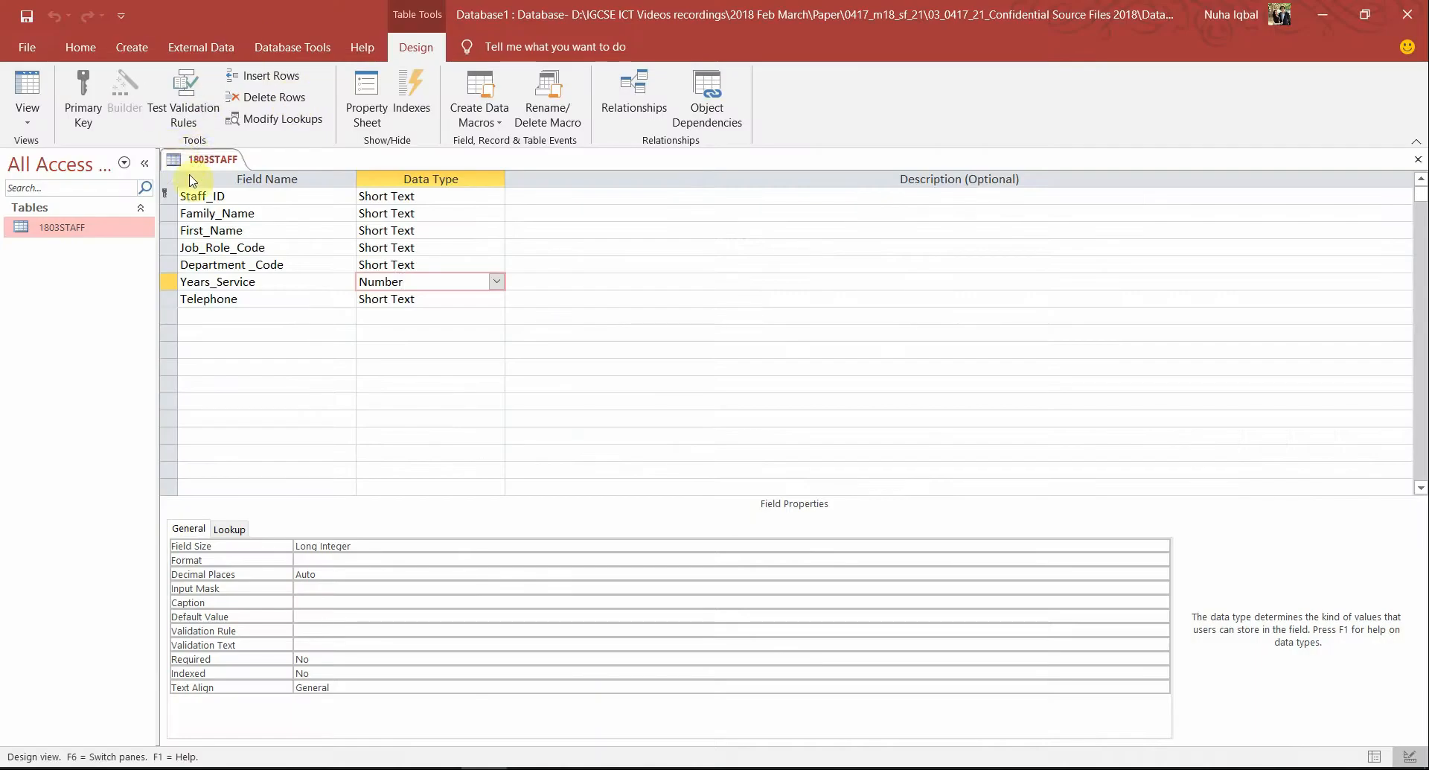
Close the 1803STAFF table and pick 1803JOBS.csv as the text-file import source
right_click(189, 148)
right_click(195, 159)
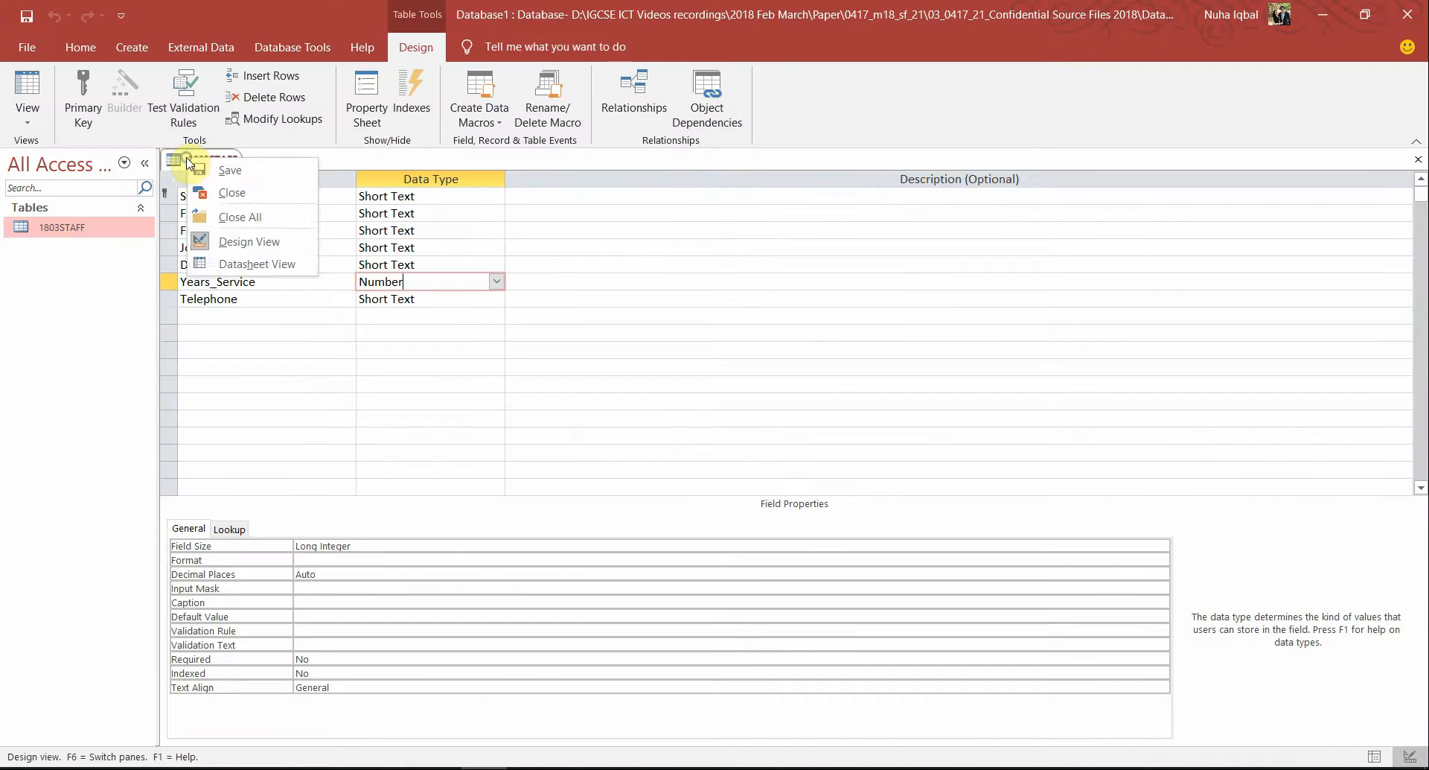
click(217, 198)
click(207, 47)
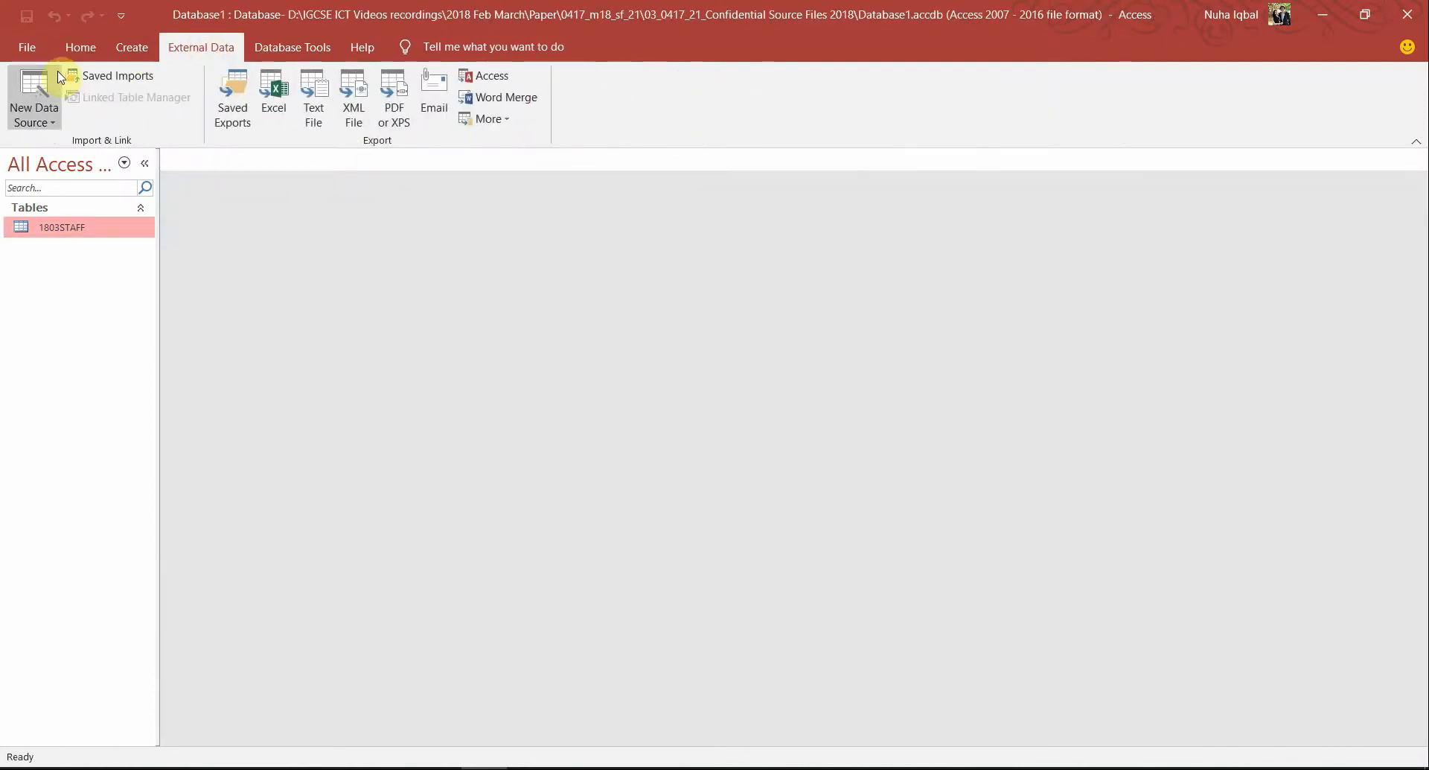
click(35, 107)
mouse_move(153, 167)
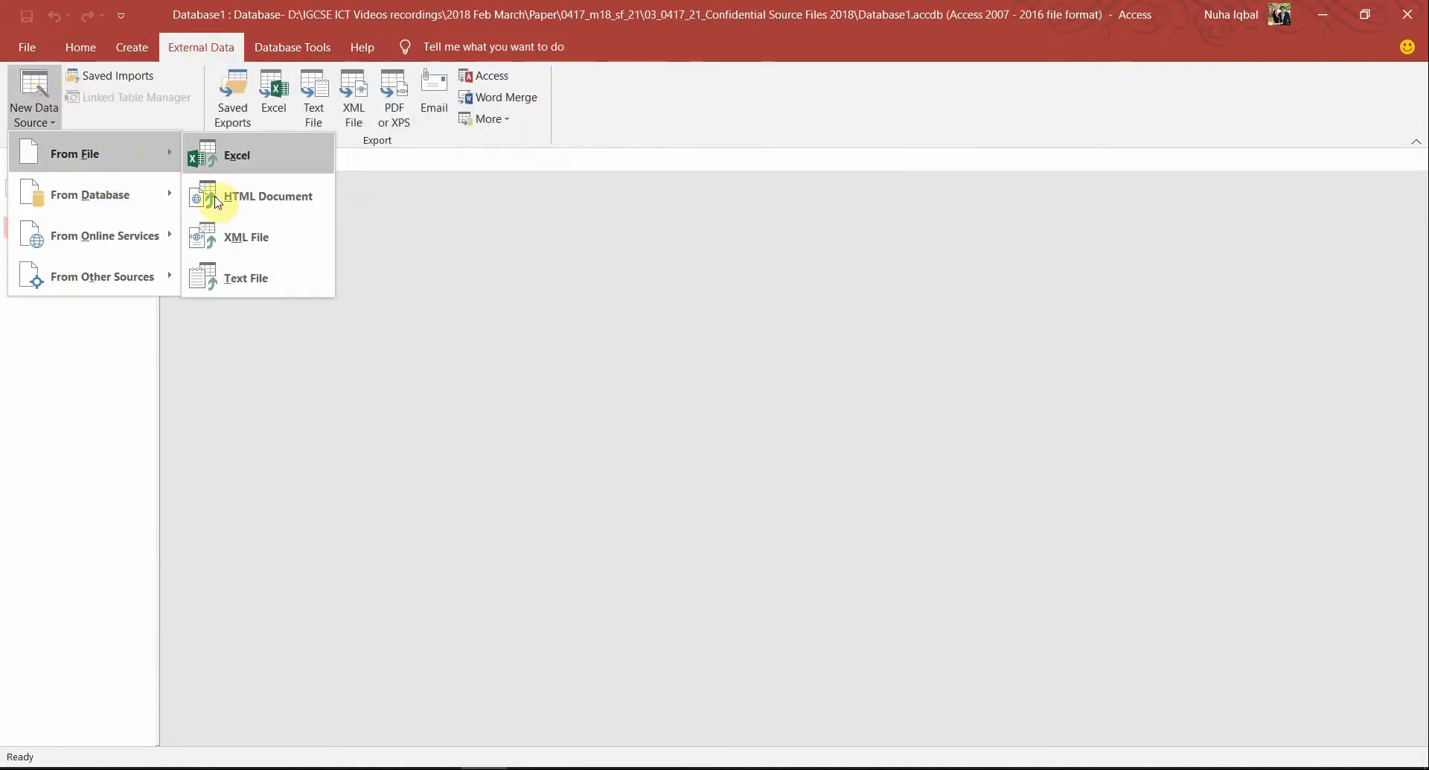
click(222, 278)
click(953, 272)
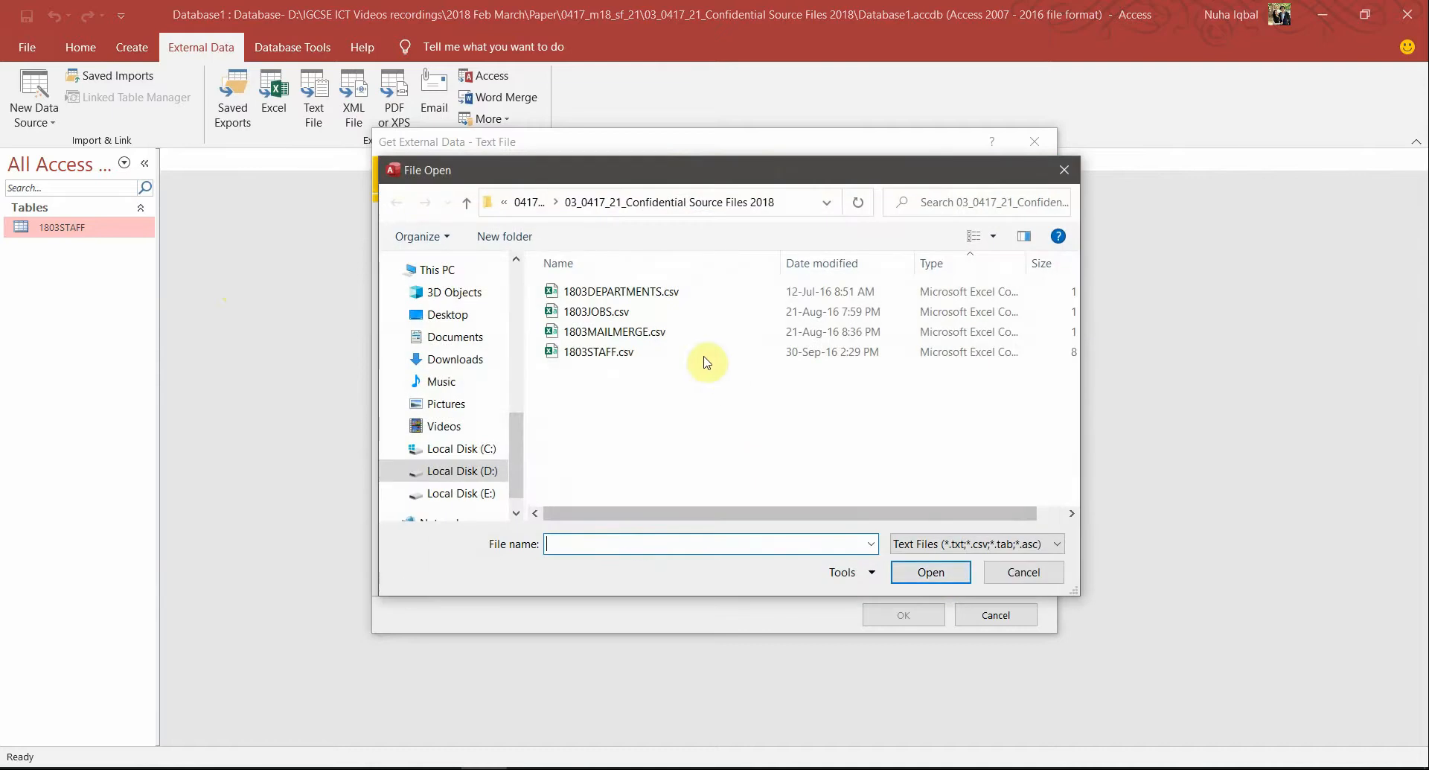
double_click(606, 314)
click(903, 615)
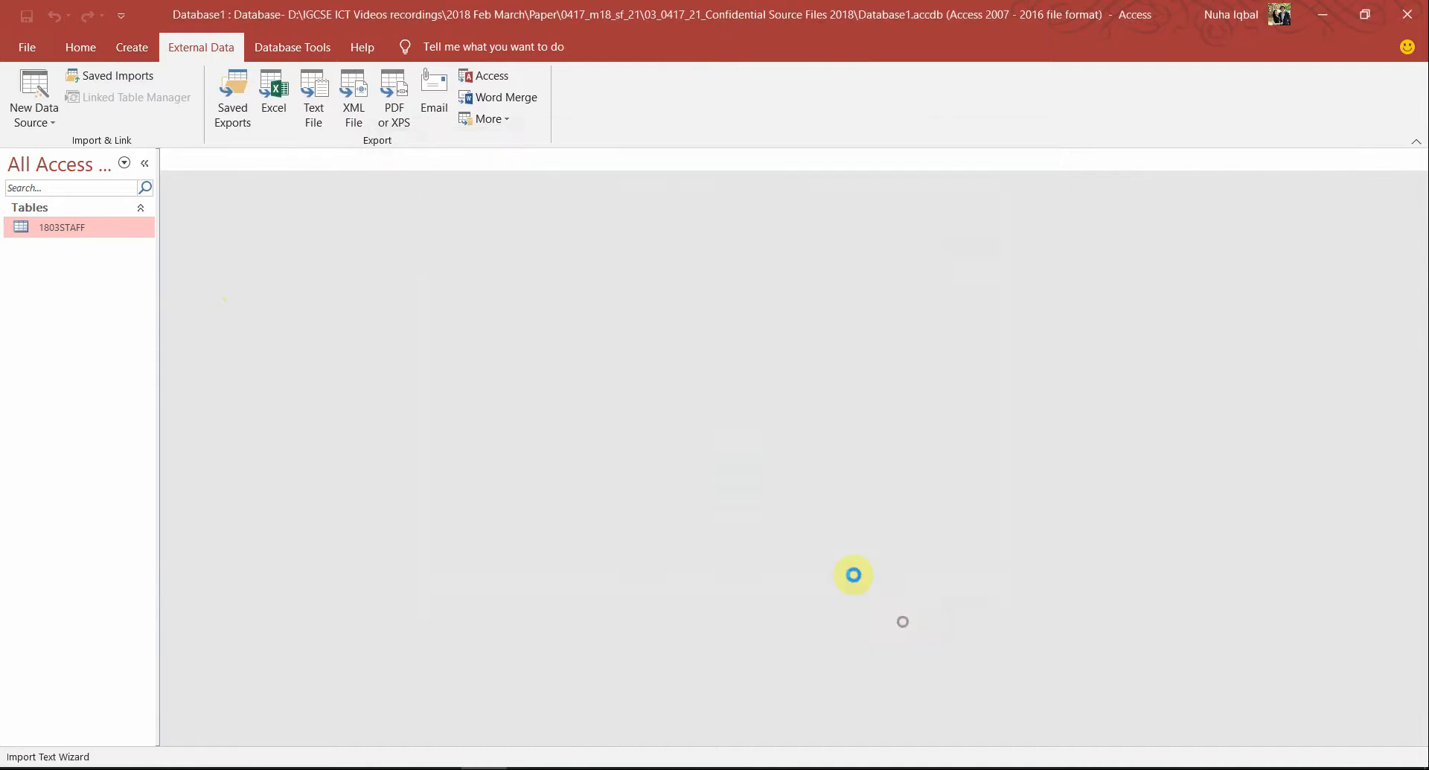
Use the first row as field names and choose Job_Code as the primary key
click(885, 569)
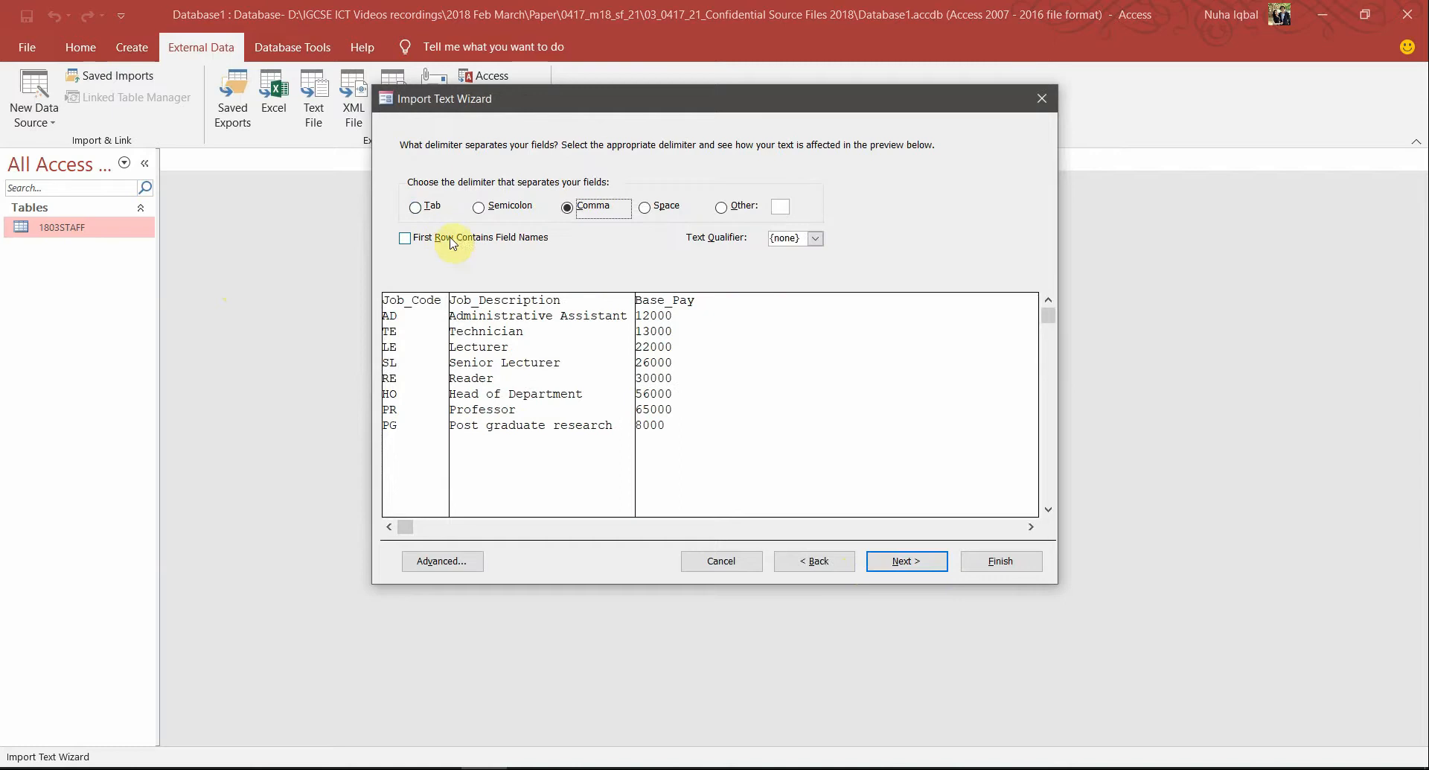
click(453, 238)
click(904, 560)
click(900, 561)
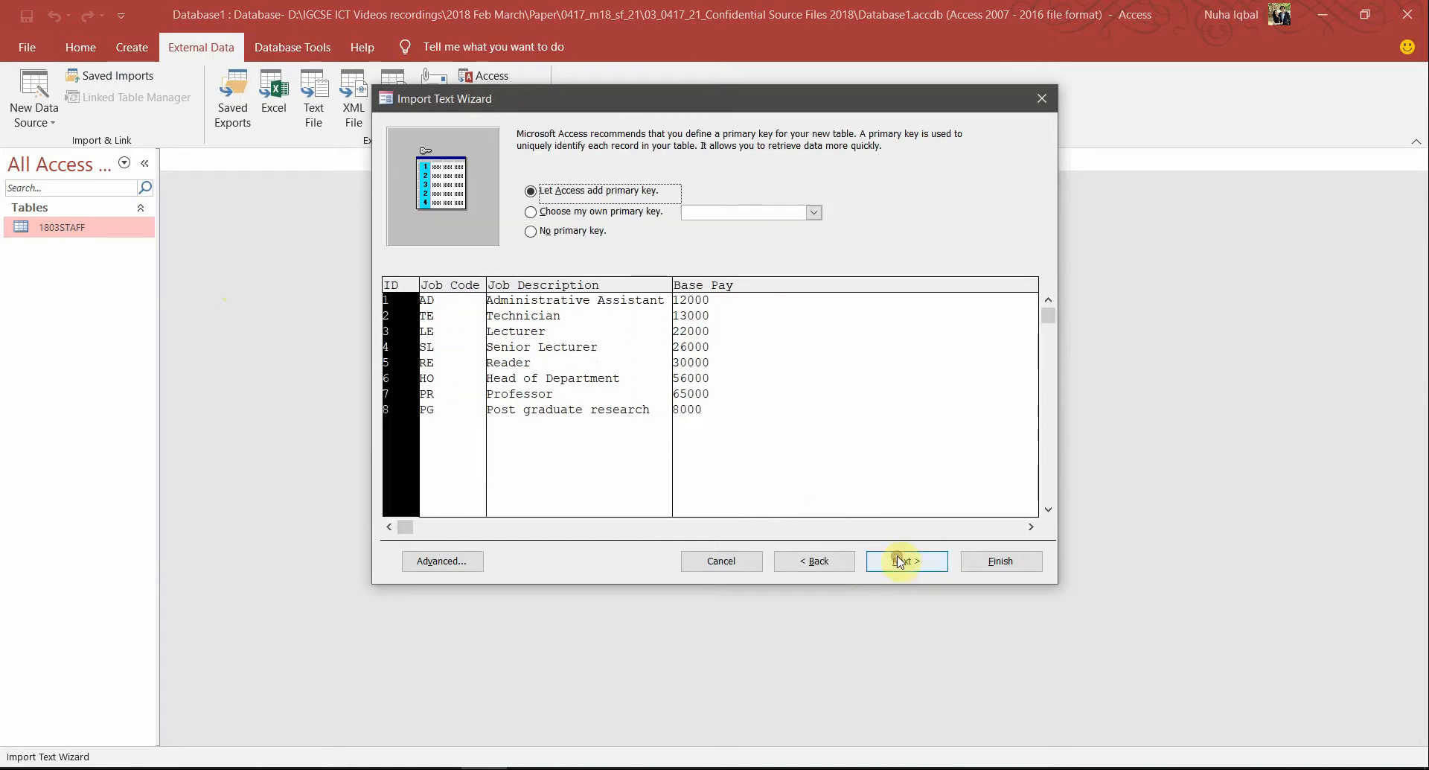
click(713, 219)
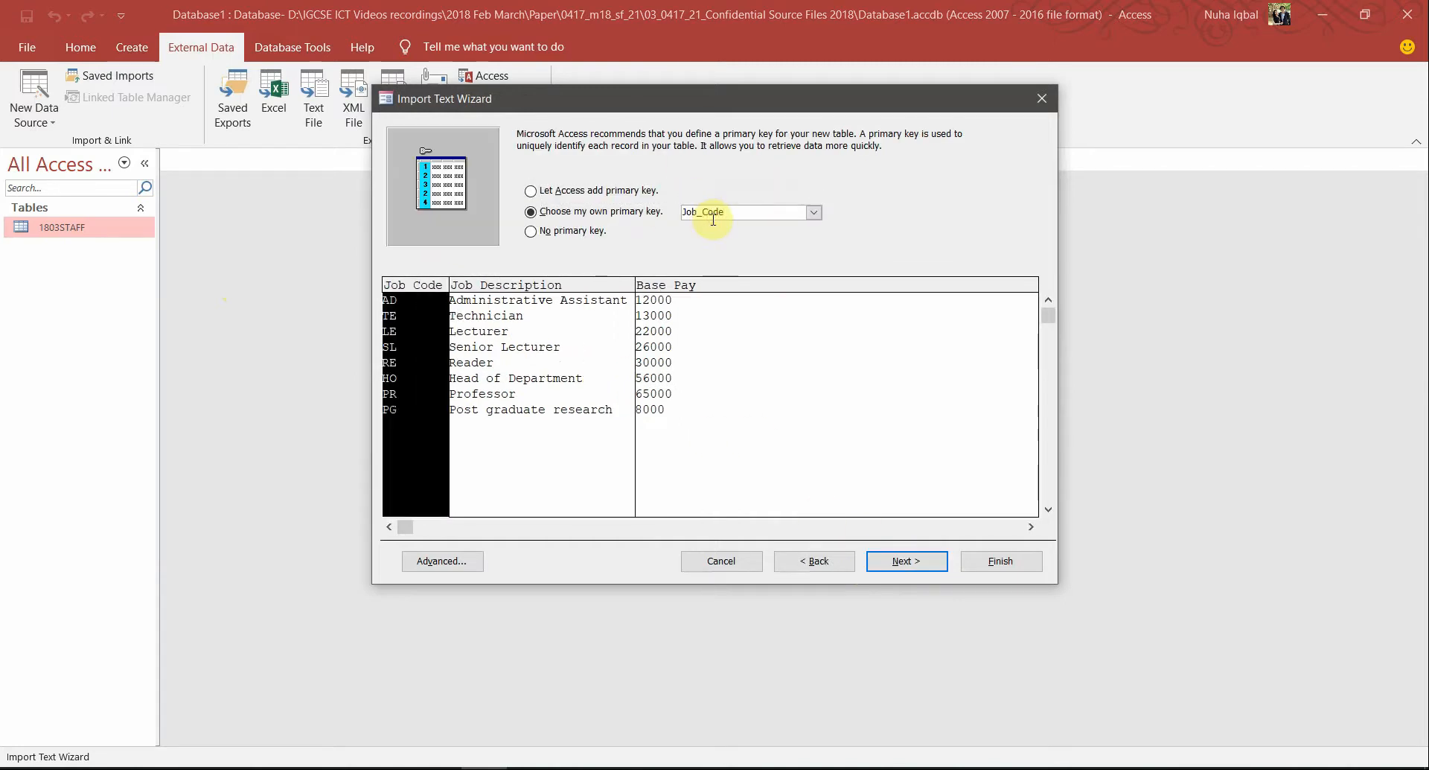
key(alt+Tab)
key(alt+Tab)
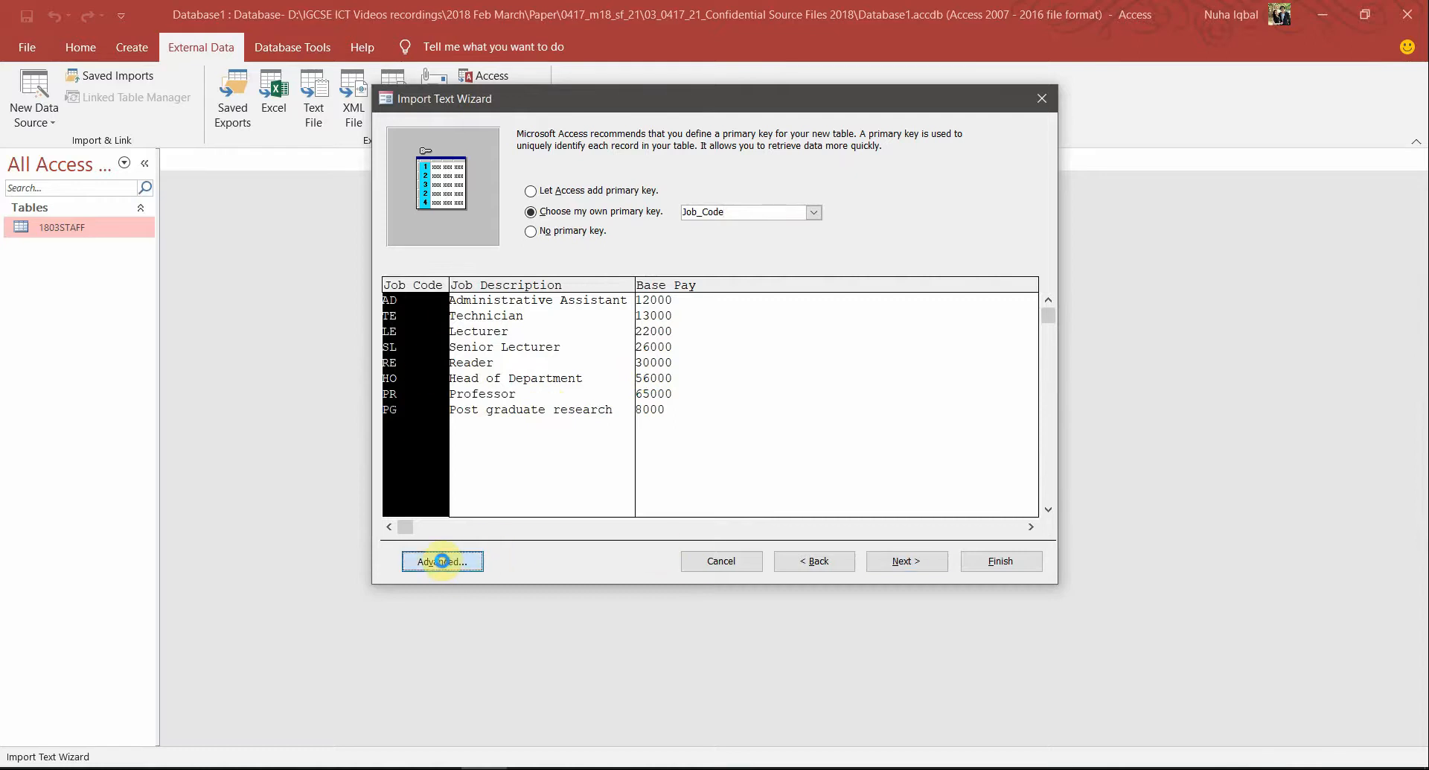
Check the Job_Code, Job_Description and Base_Pay data types, then finish the import
click(456, 560)
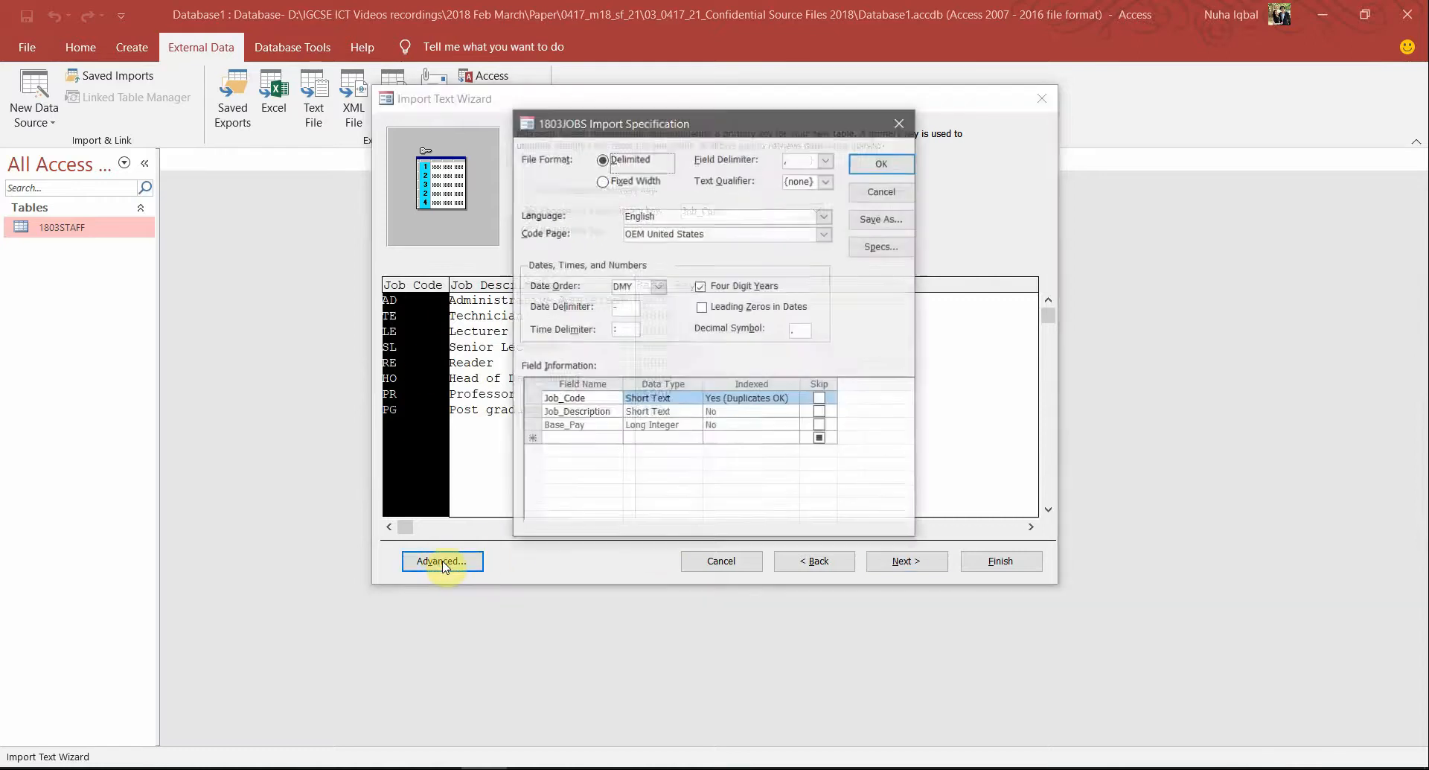
click(662, 412)
click(664, 426)
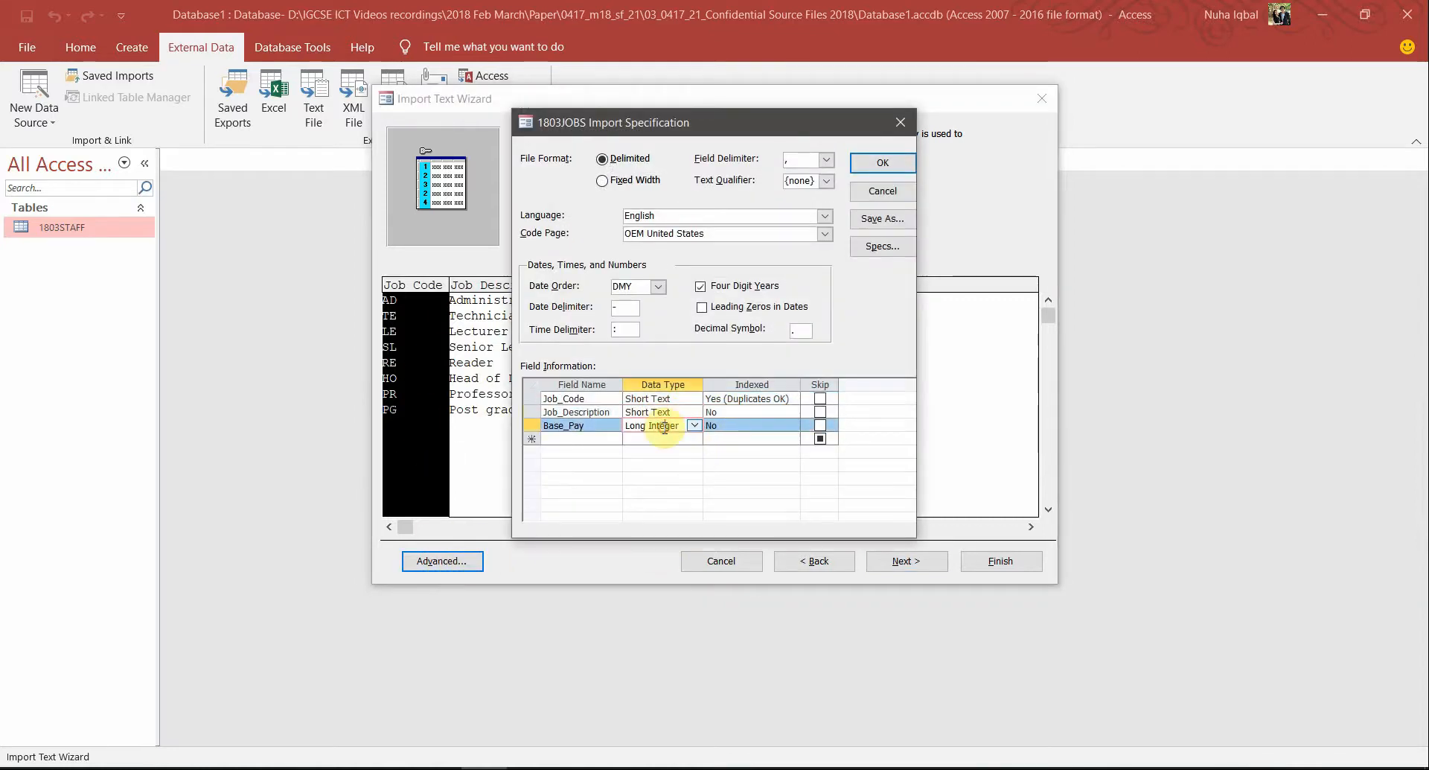
click(669, 399)
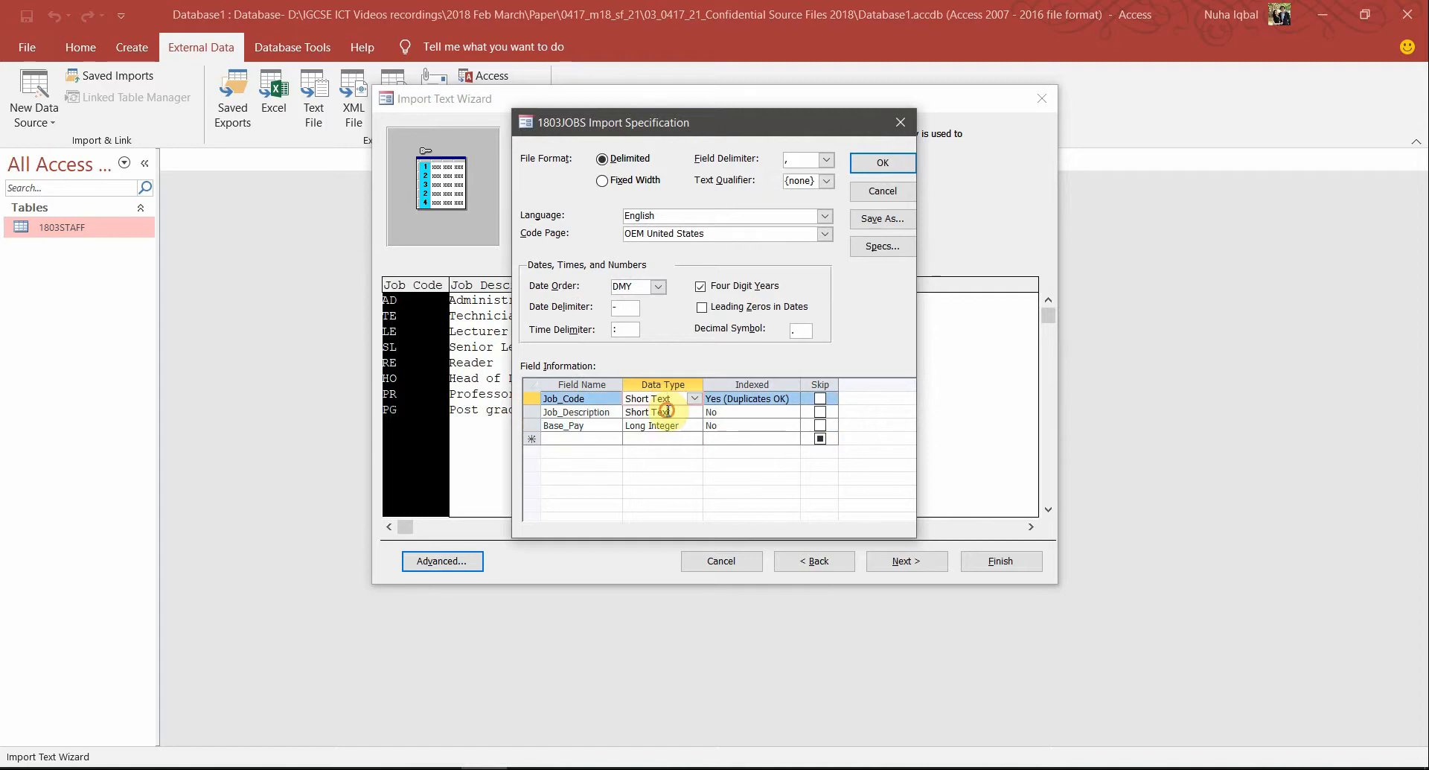
click(667, 411)
click(667, 426)
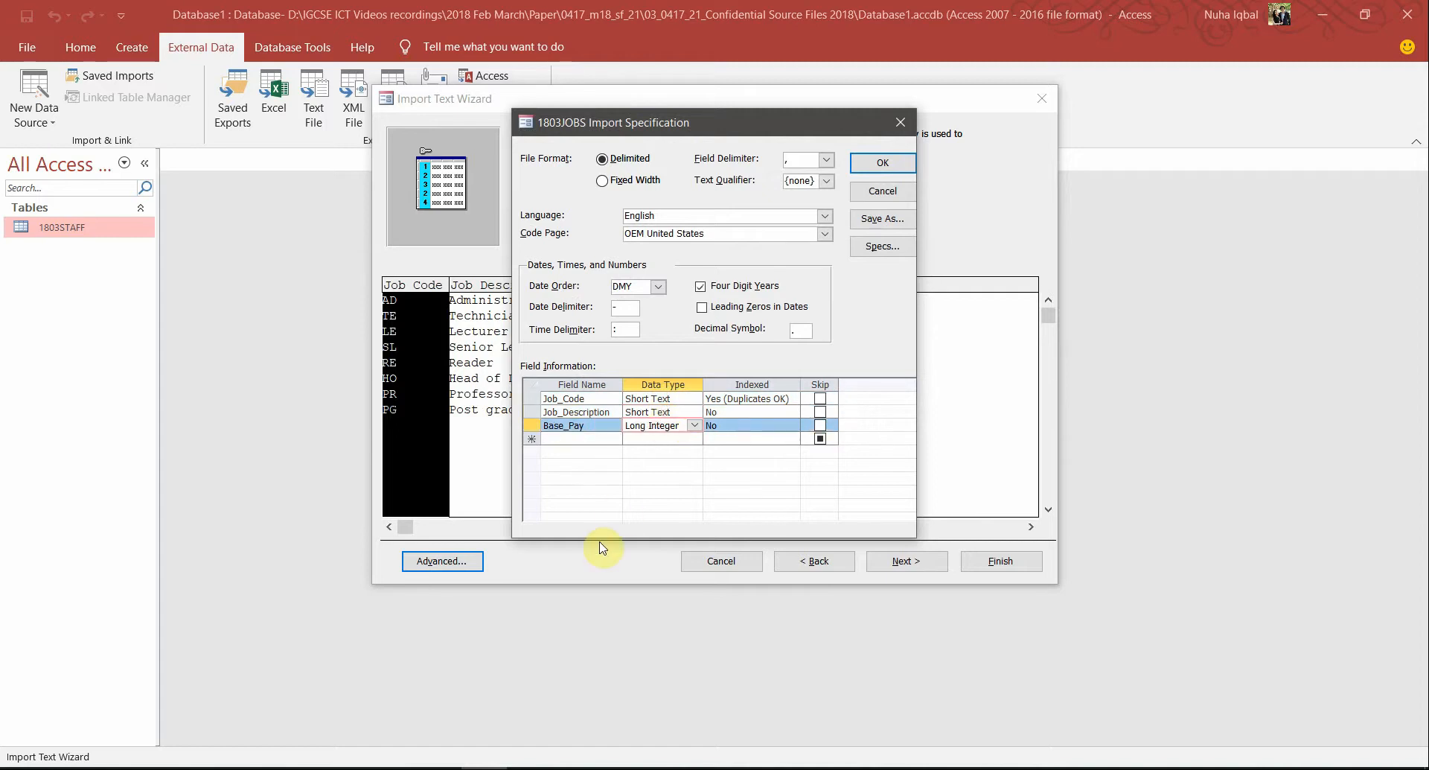
click(873, 163)
click(884, 560)
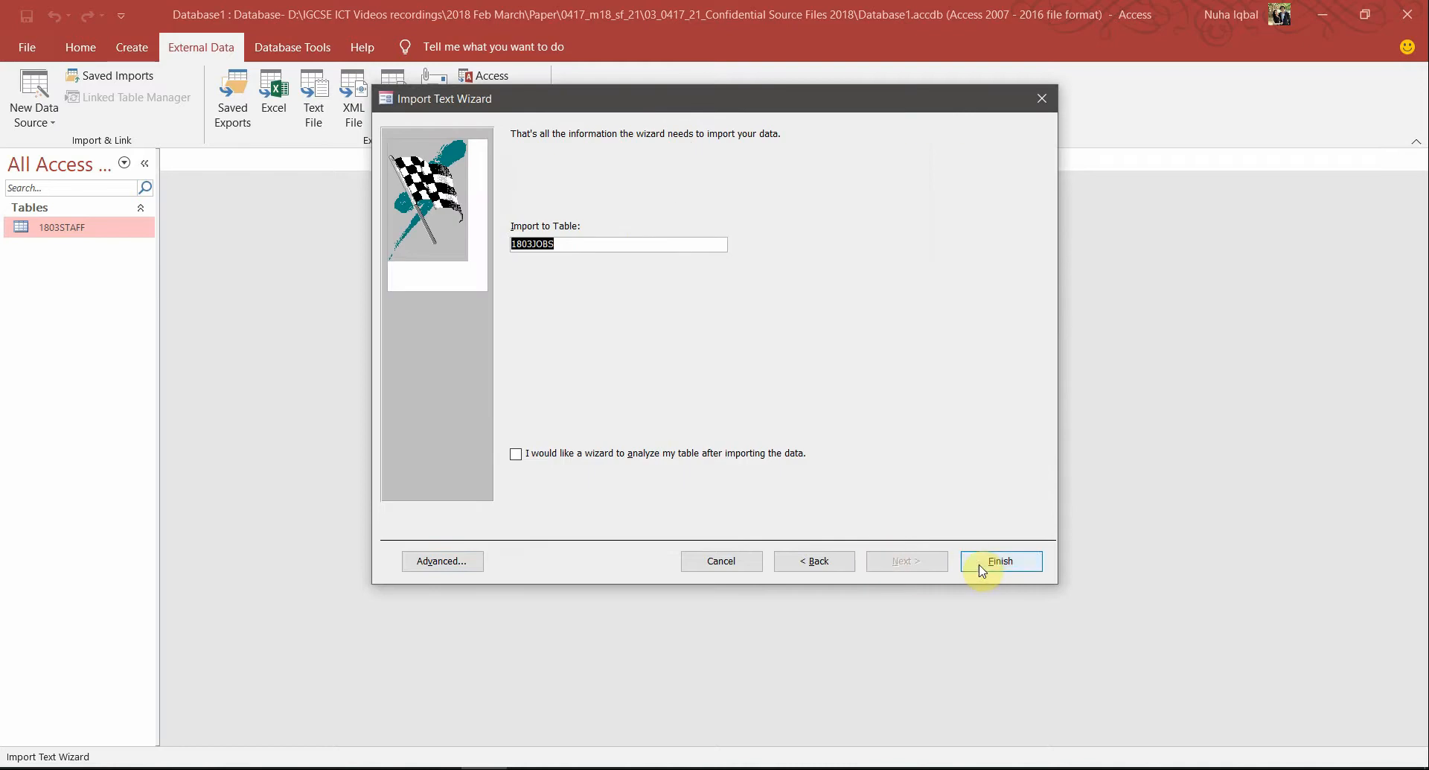
key(Return)
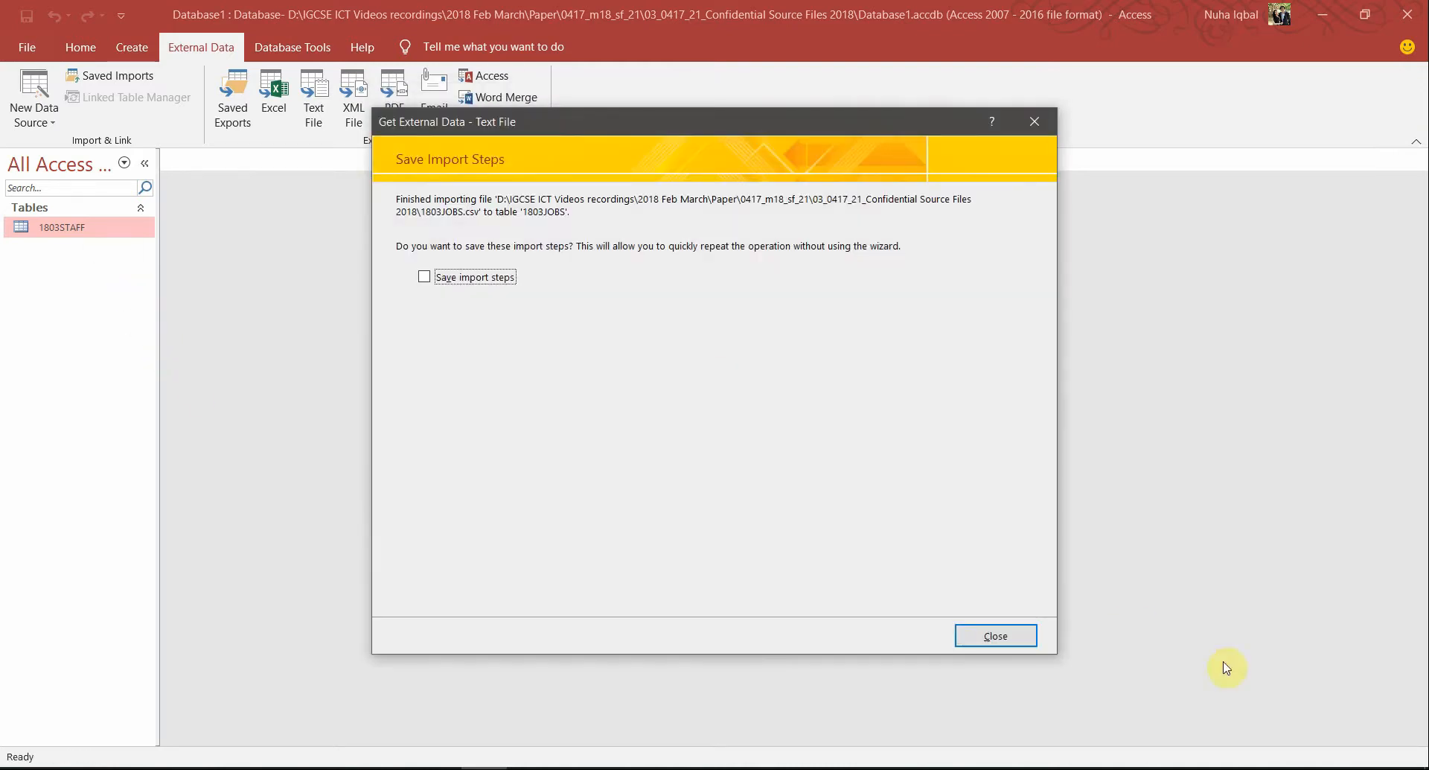
Skip saving the import steps, open 1803JOBS and widen its Job_Description column
click(998, 637)
double_click(59, 227)
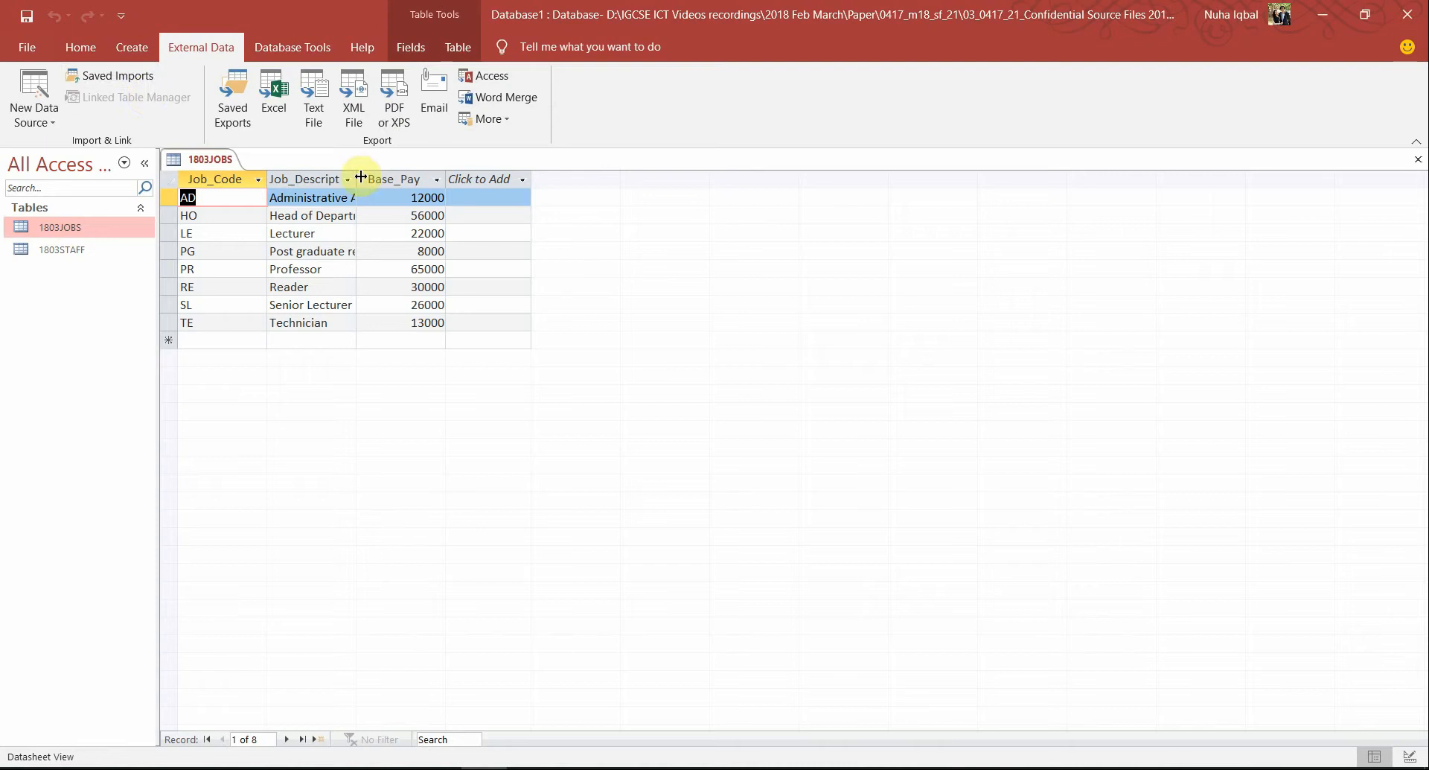
drag(361, 177, 562, 223)
click(563, 250)
click(546, 291)
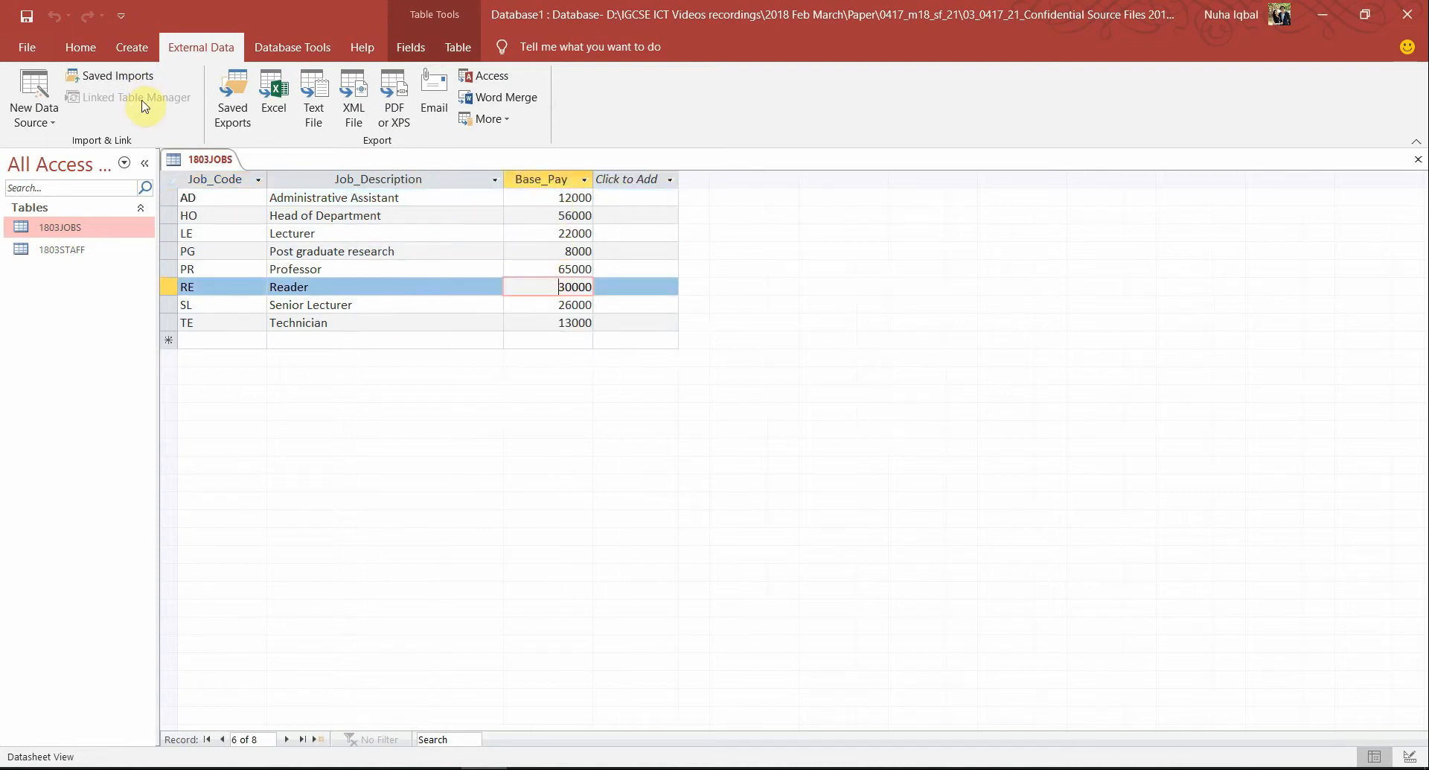
Check the Job_Code, Job_Description and Base_Pay data types in Design View
click(80, 48)
click(26, 83)
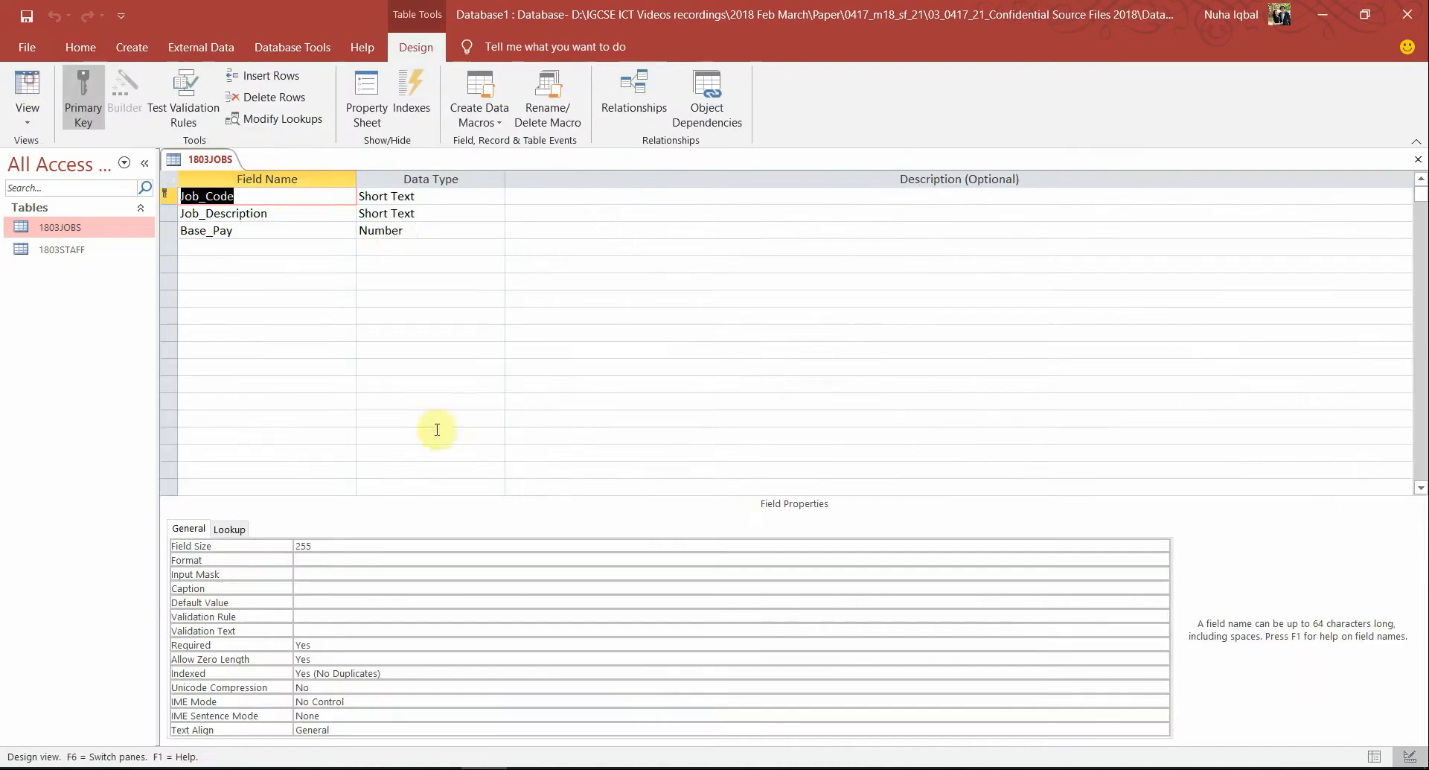
click(396, 235)
click(419, 215)
click(417, 197)
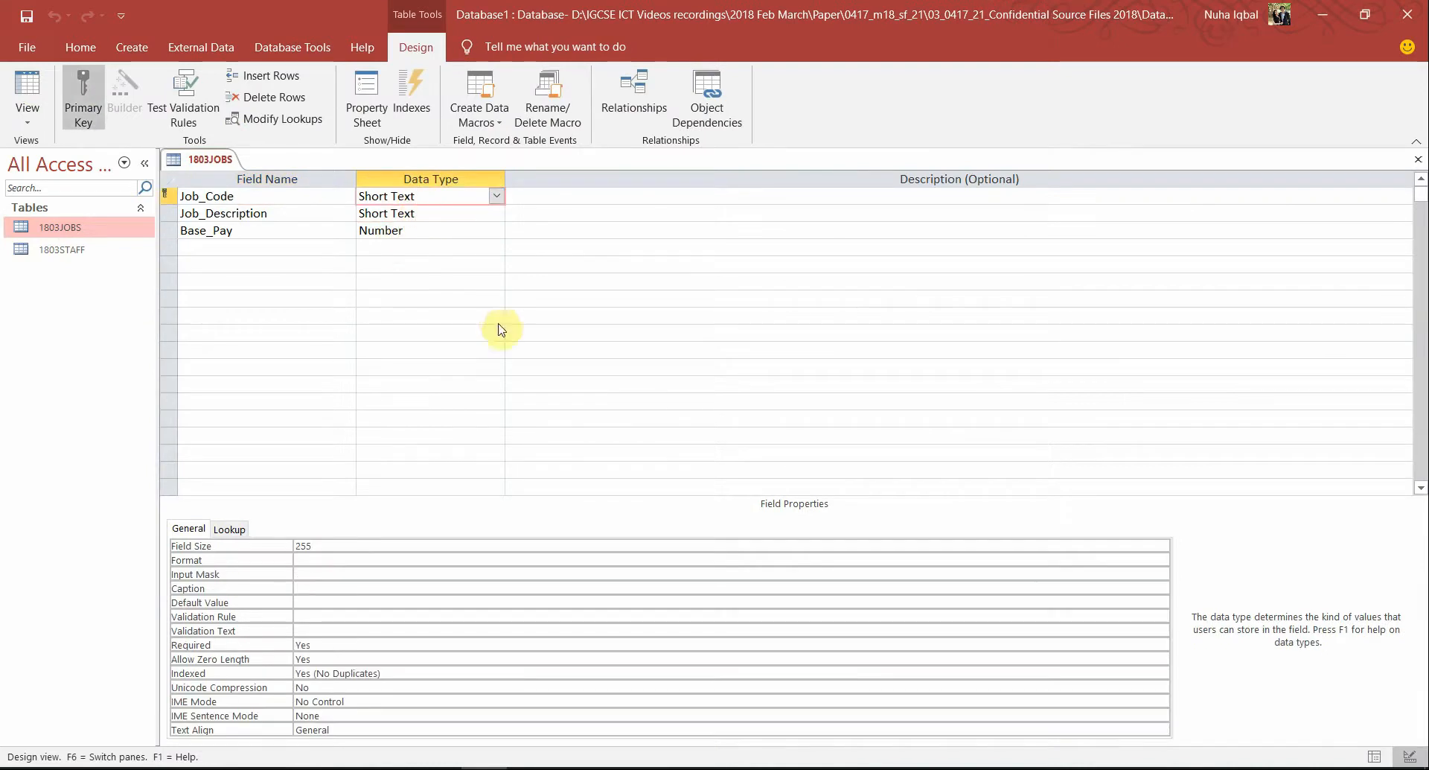
key(alt+Tab)
scroll(759, 654, down, 3)
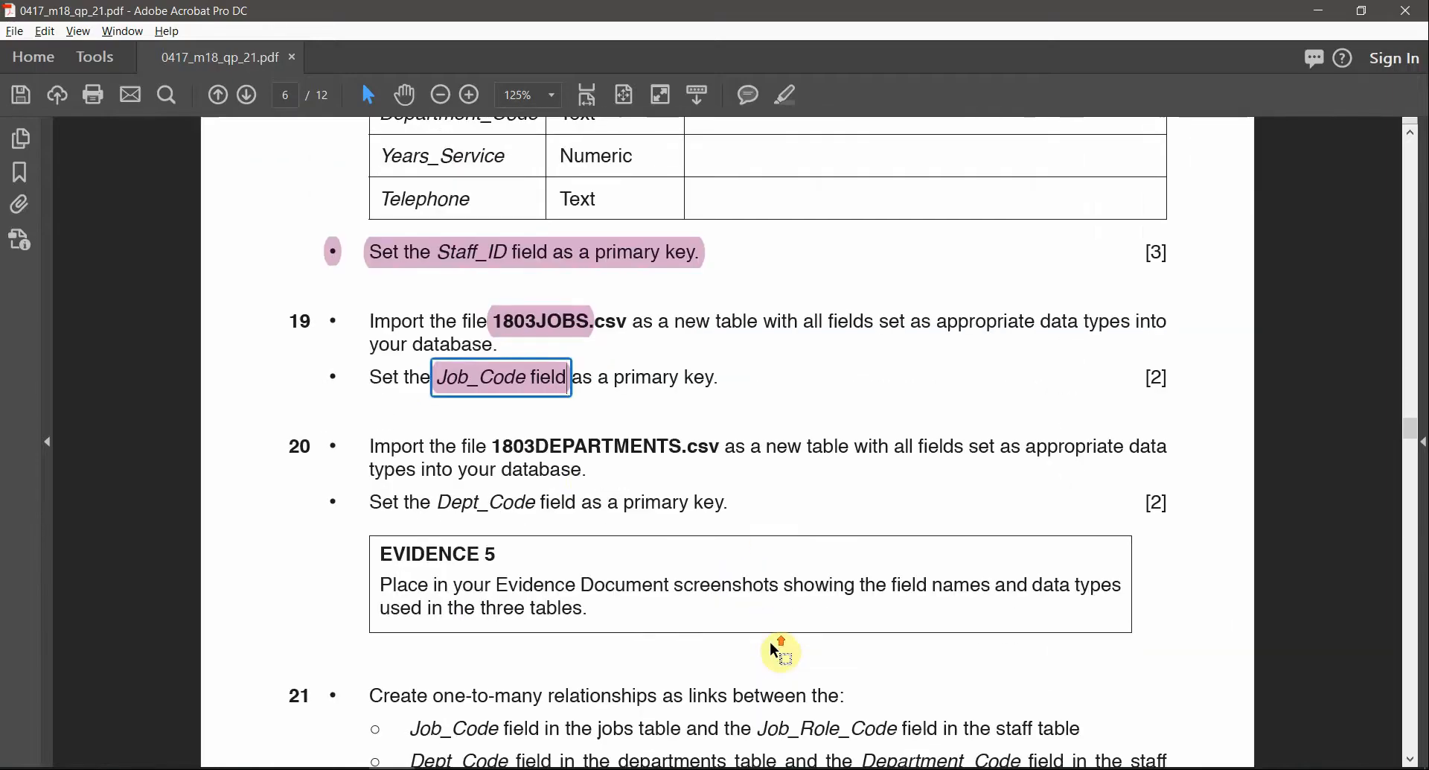
Pink-highlight the table name 1803DEPARTMENTS and the field Dept_Code in task 20
double_click(527, 445)
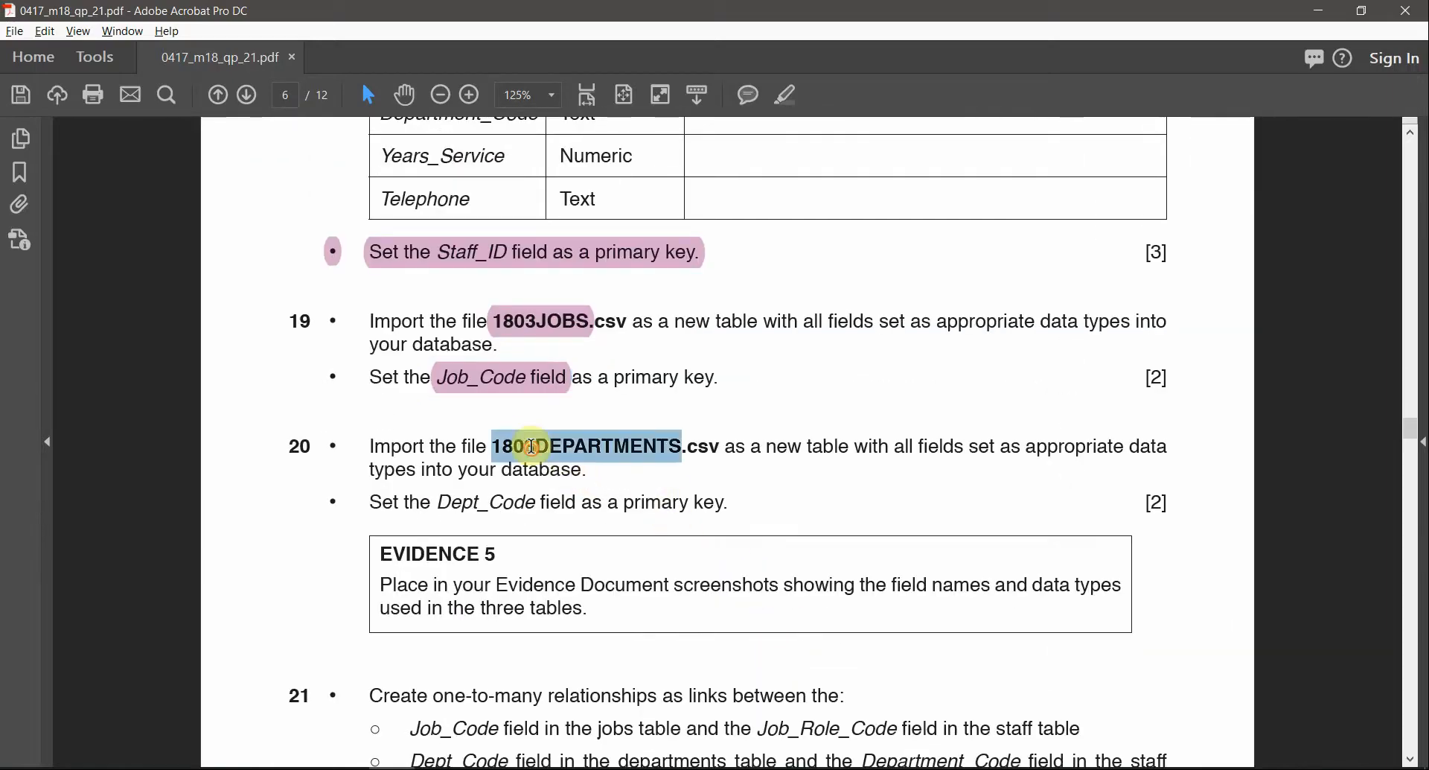
click(785, 95)
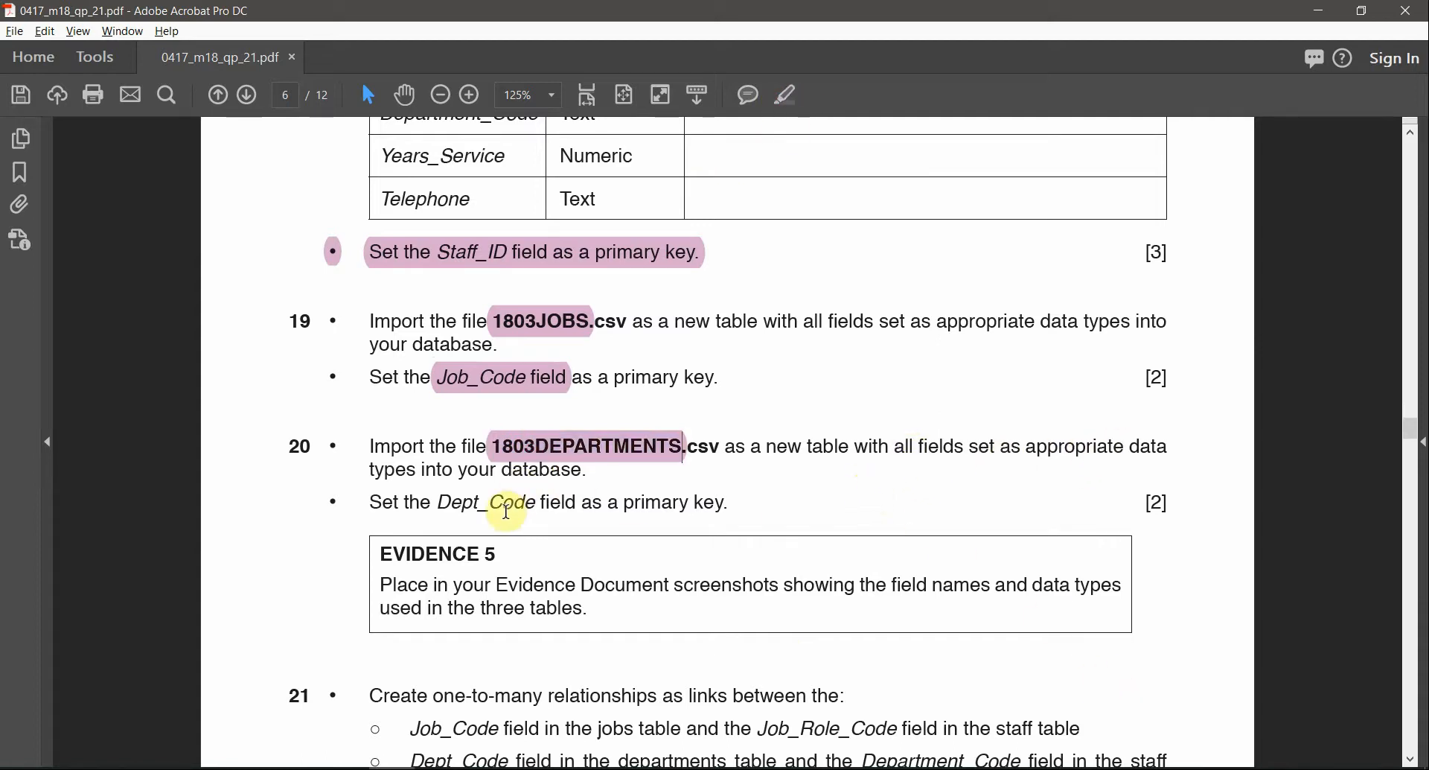
double_click(533, 504)
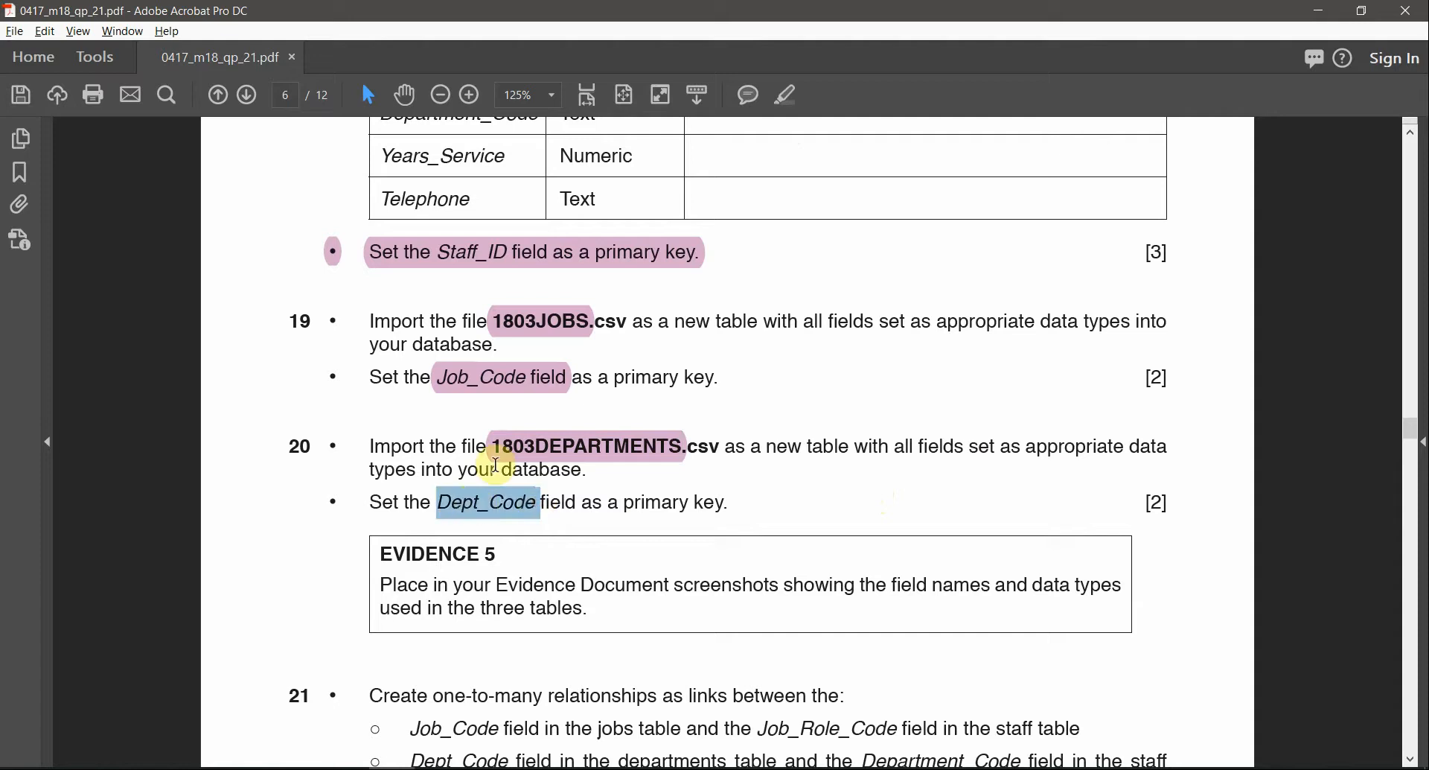
click(788, 104)
key(alt+Tab)
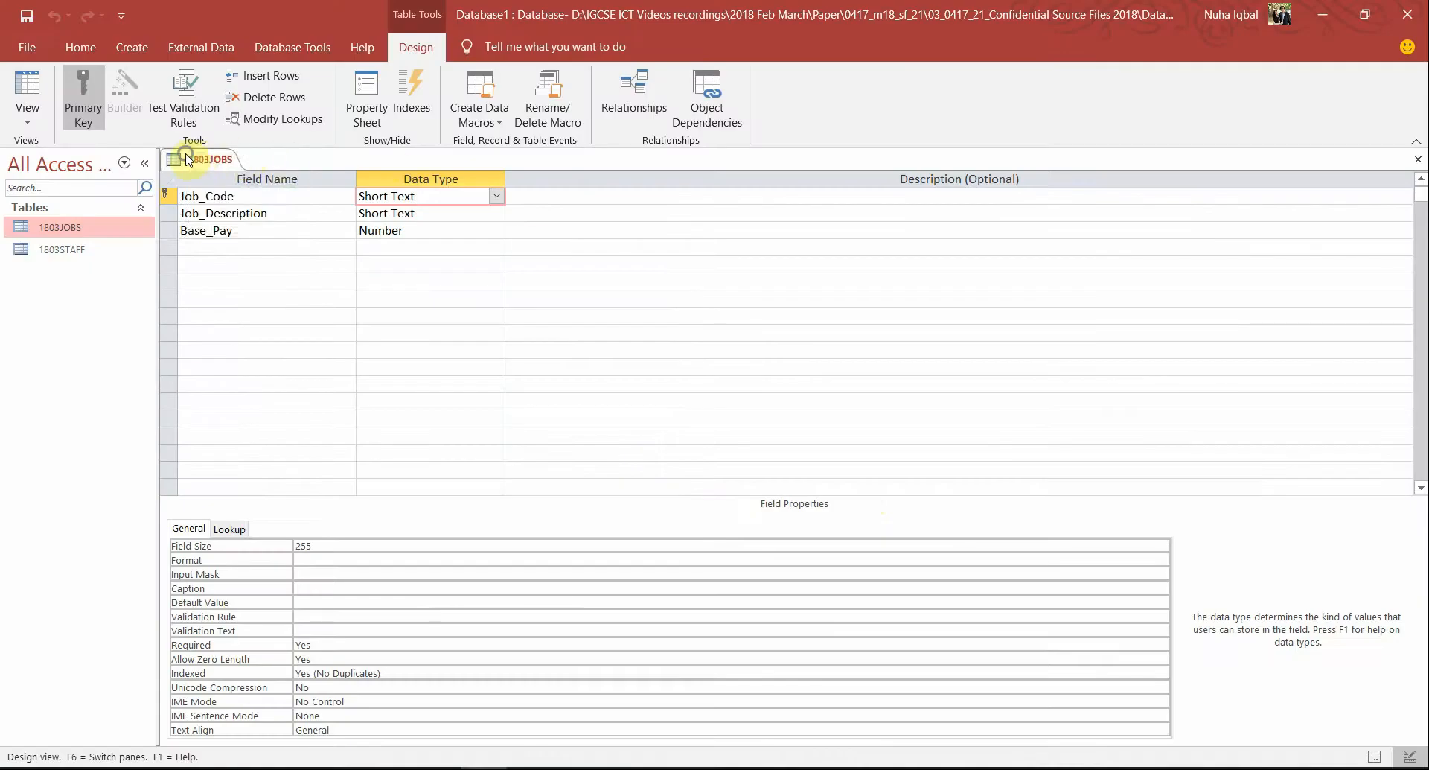
Save and close the 1803JOBS design and start a new text-file import
right_click(186, 158)
click(225, 186)
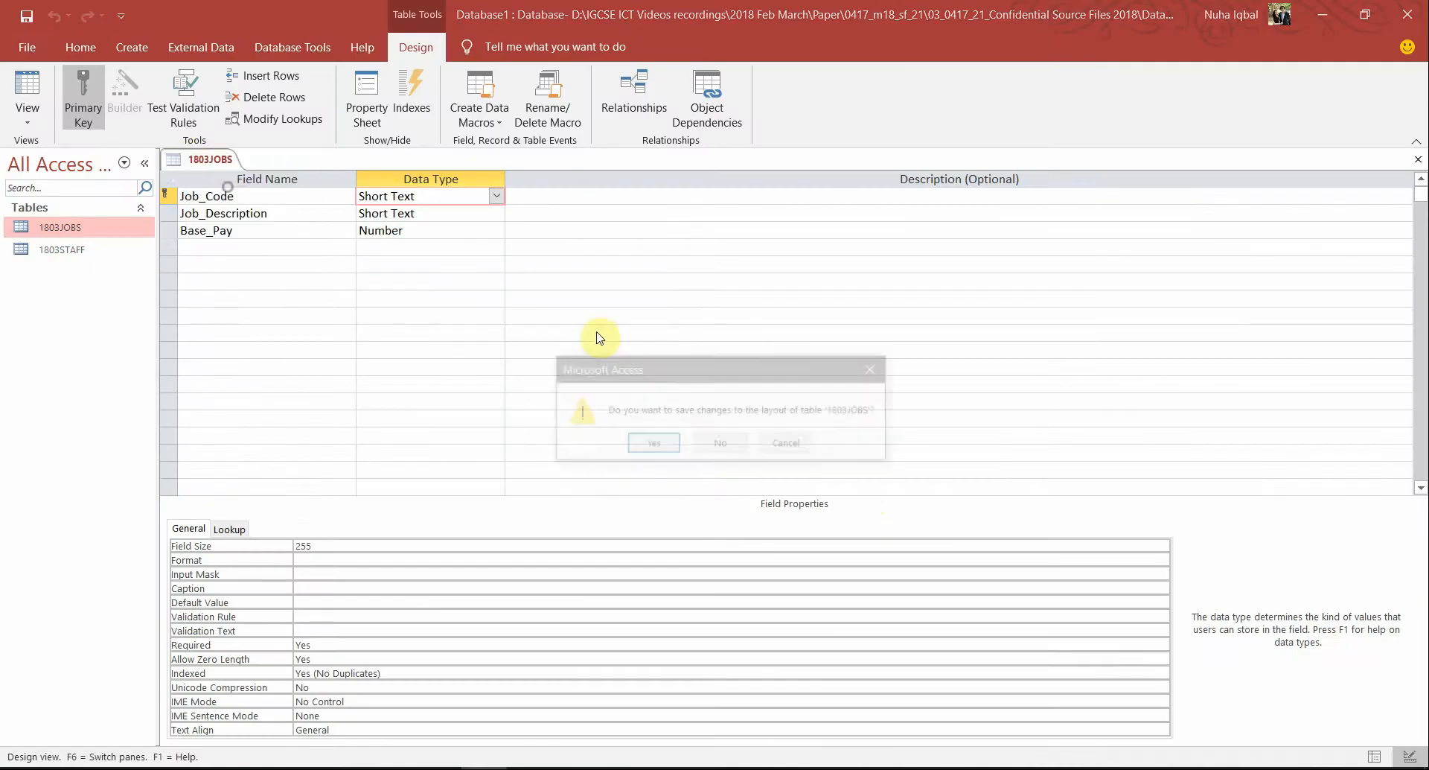
click(666, 453)
click(189, 43)
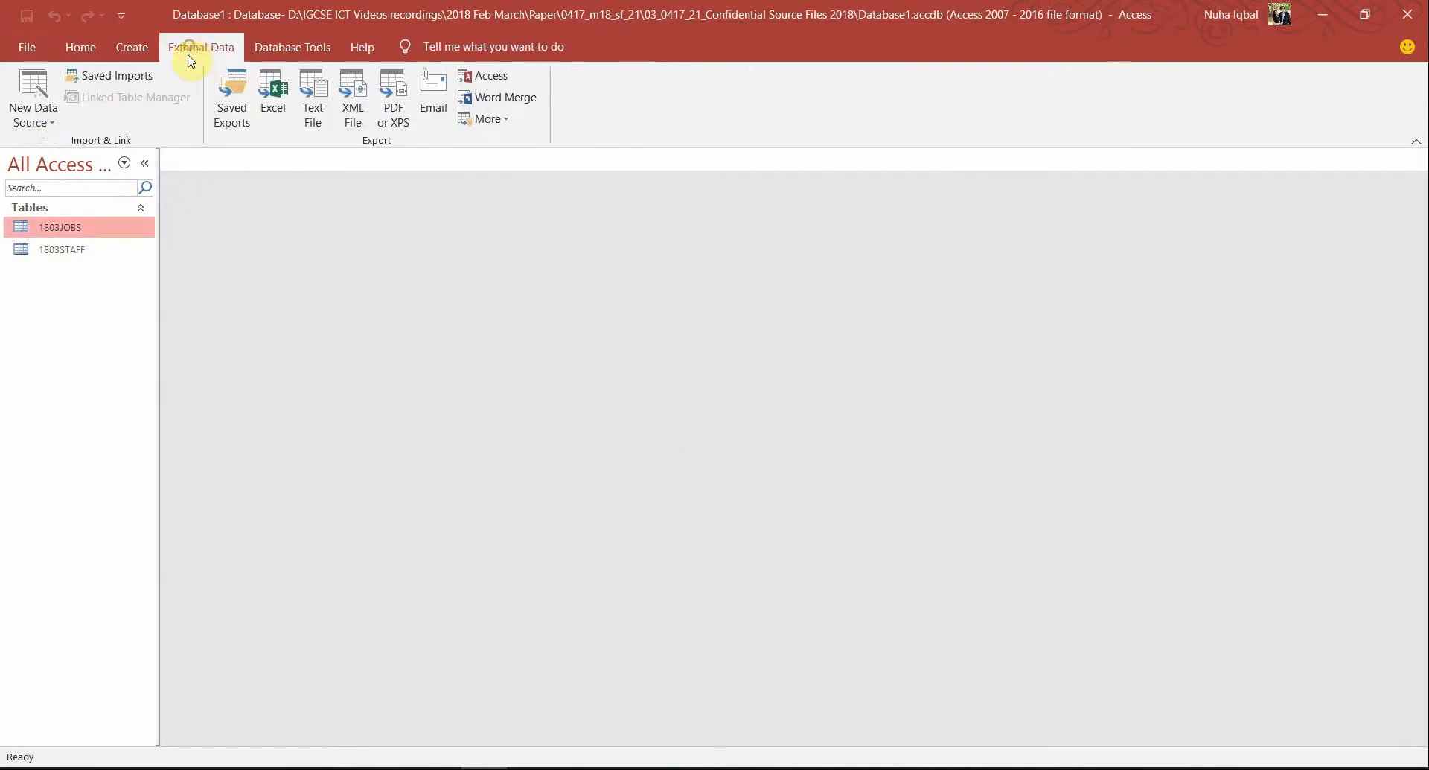
click(56, 123)
mouse_move(112, 157)
click(300, 268)
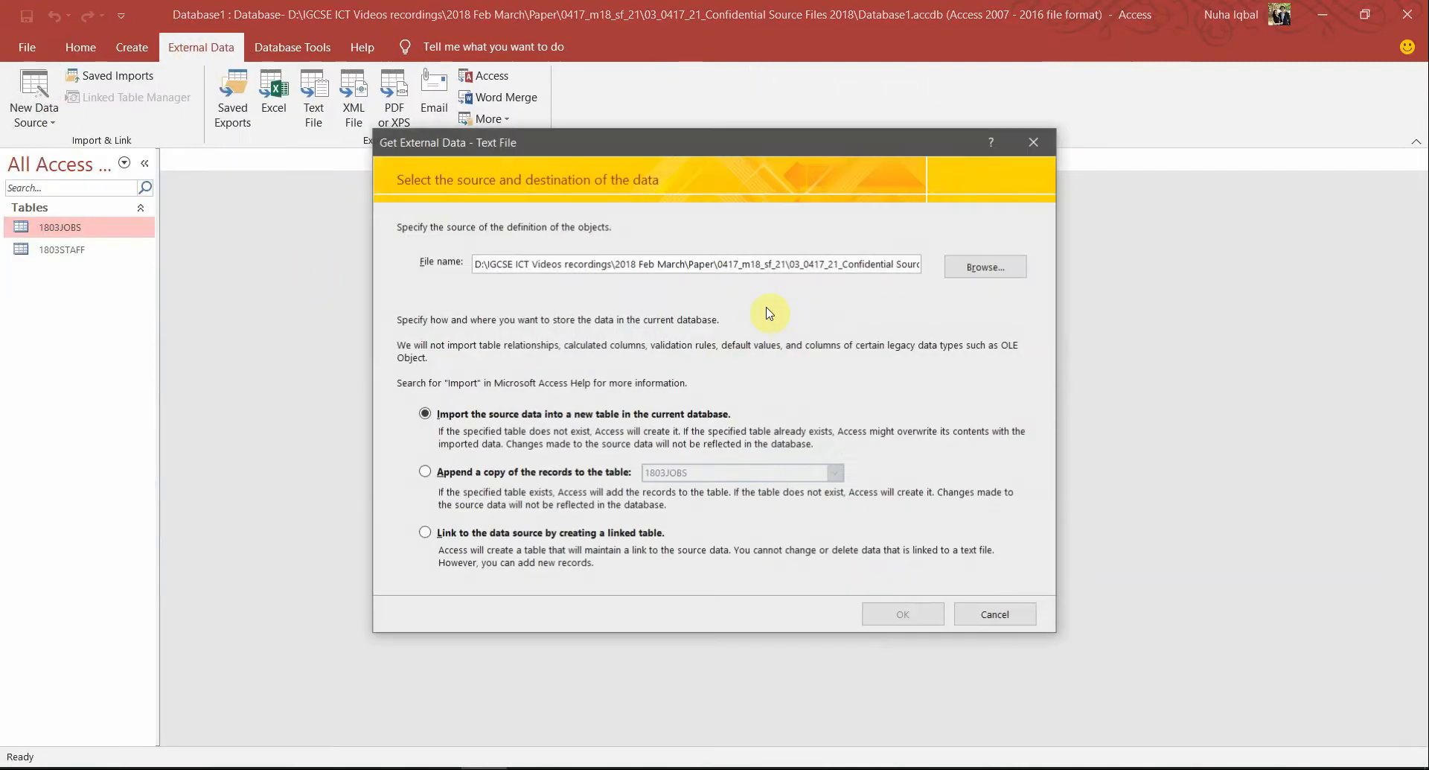
Choose 1803DEPARTMENTS.csv as the source, checking its name against the question paper
click(961, 270)
key(alt+Tab)
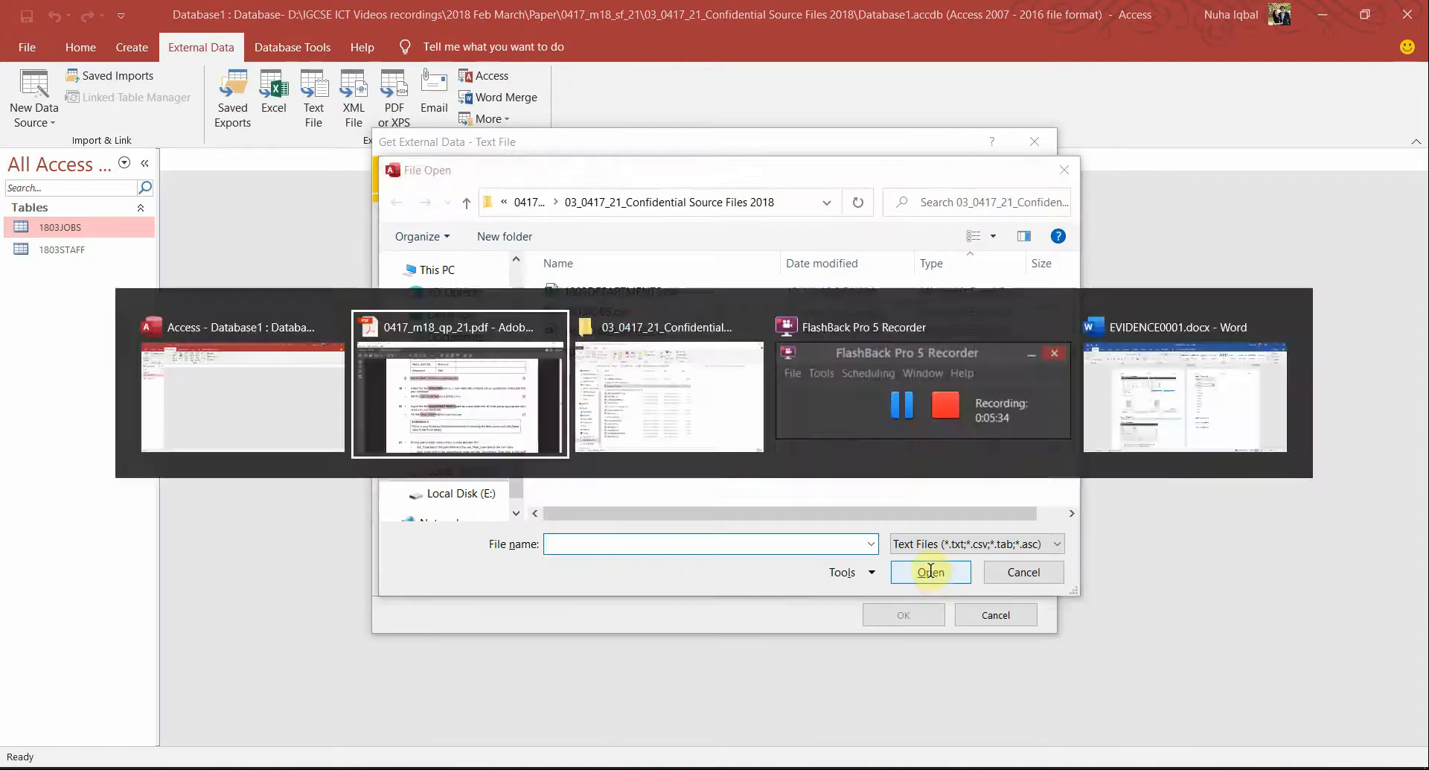
double_click(603, 430)
key(alt+Tab)
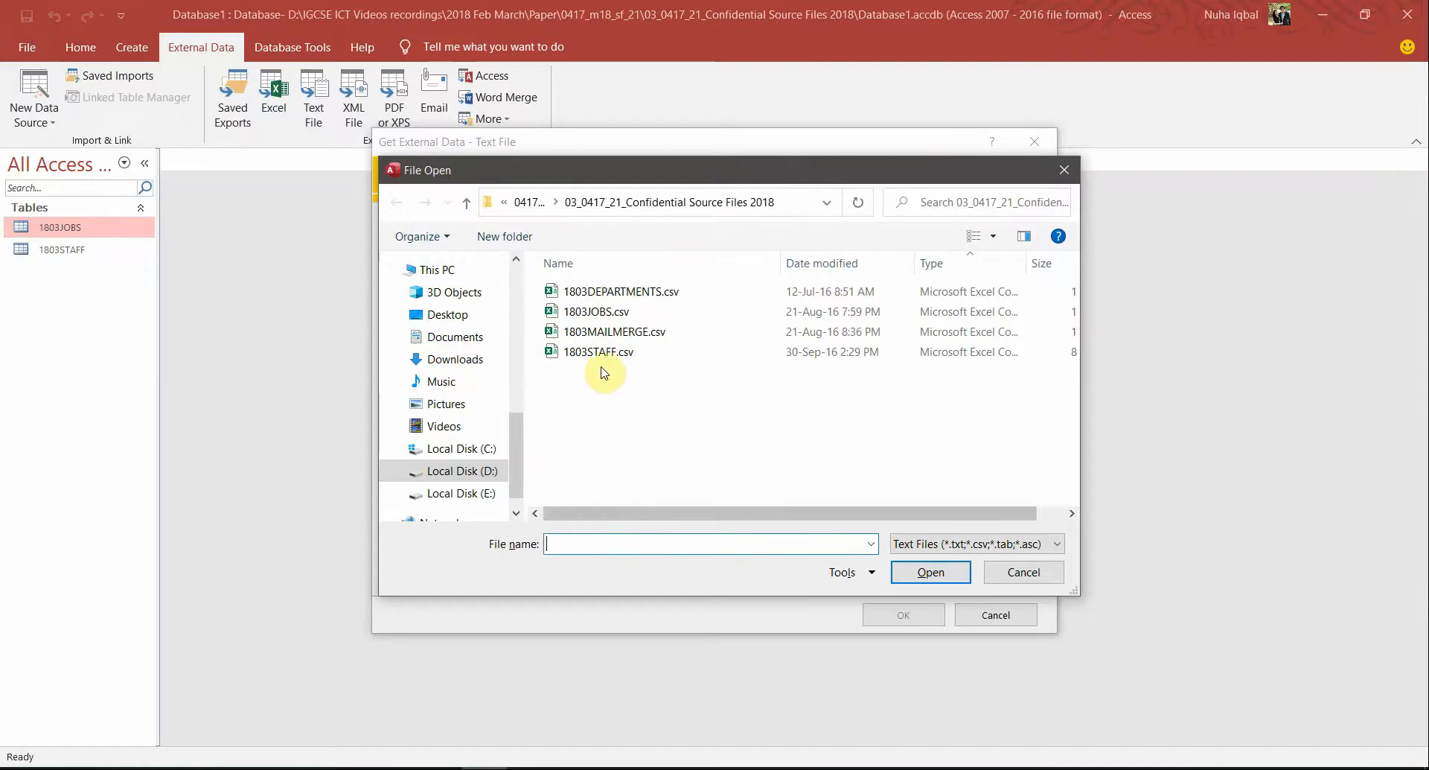
double_click(626, 287)
click(907, 616)
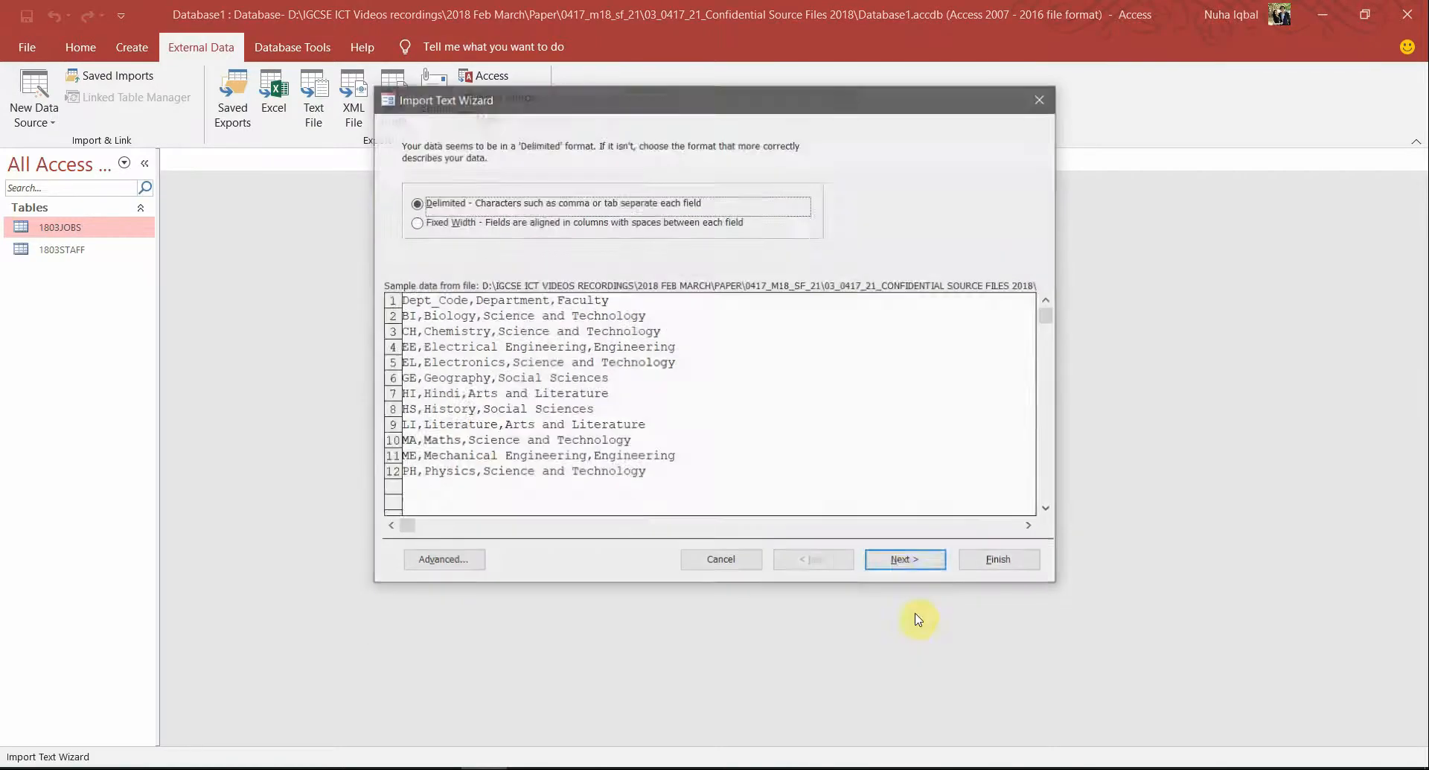
Use the first row as field names and set Dept_Code as the primary key
click(897, 564)
click(457, 238)
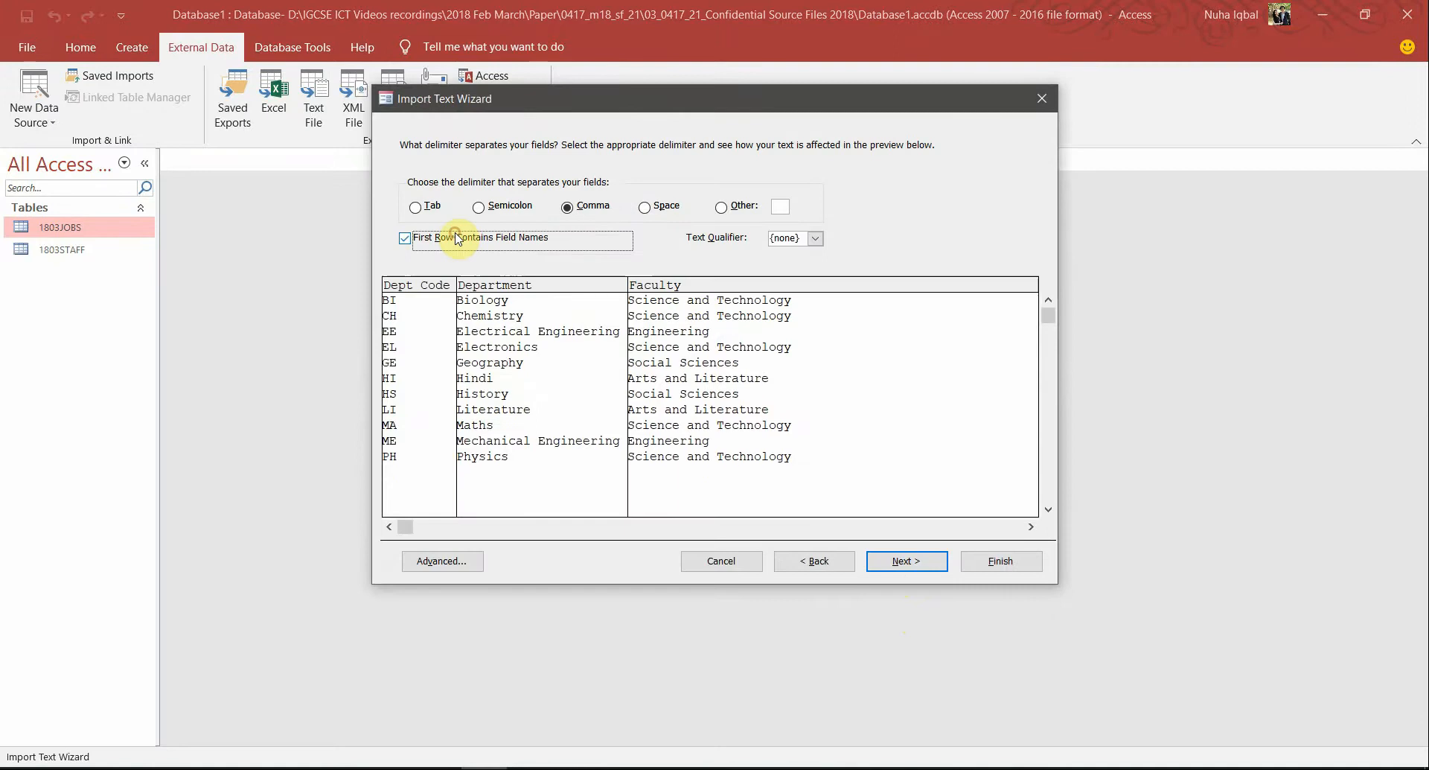
click(929, 565)
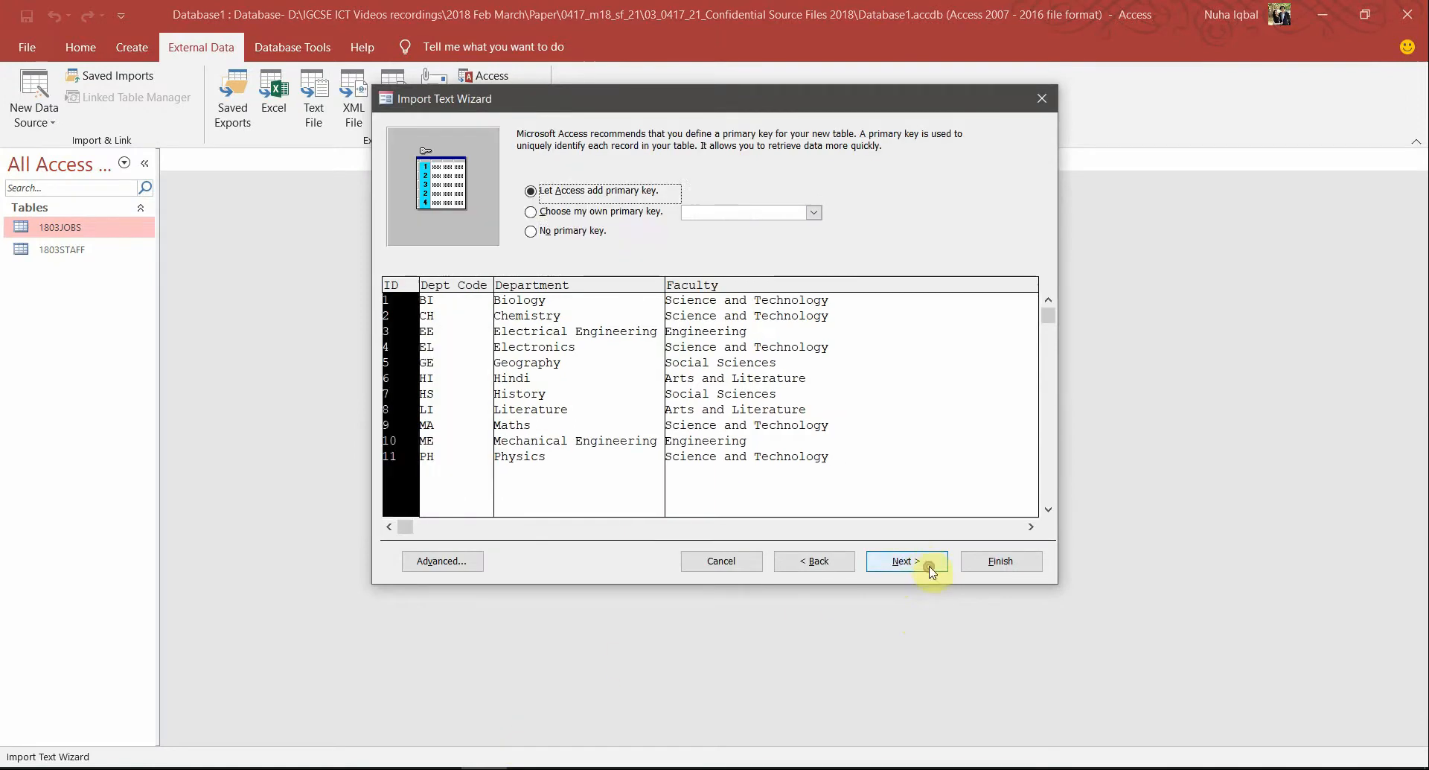
click(659, 214)
key(alt+Tab)
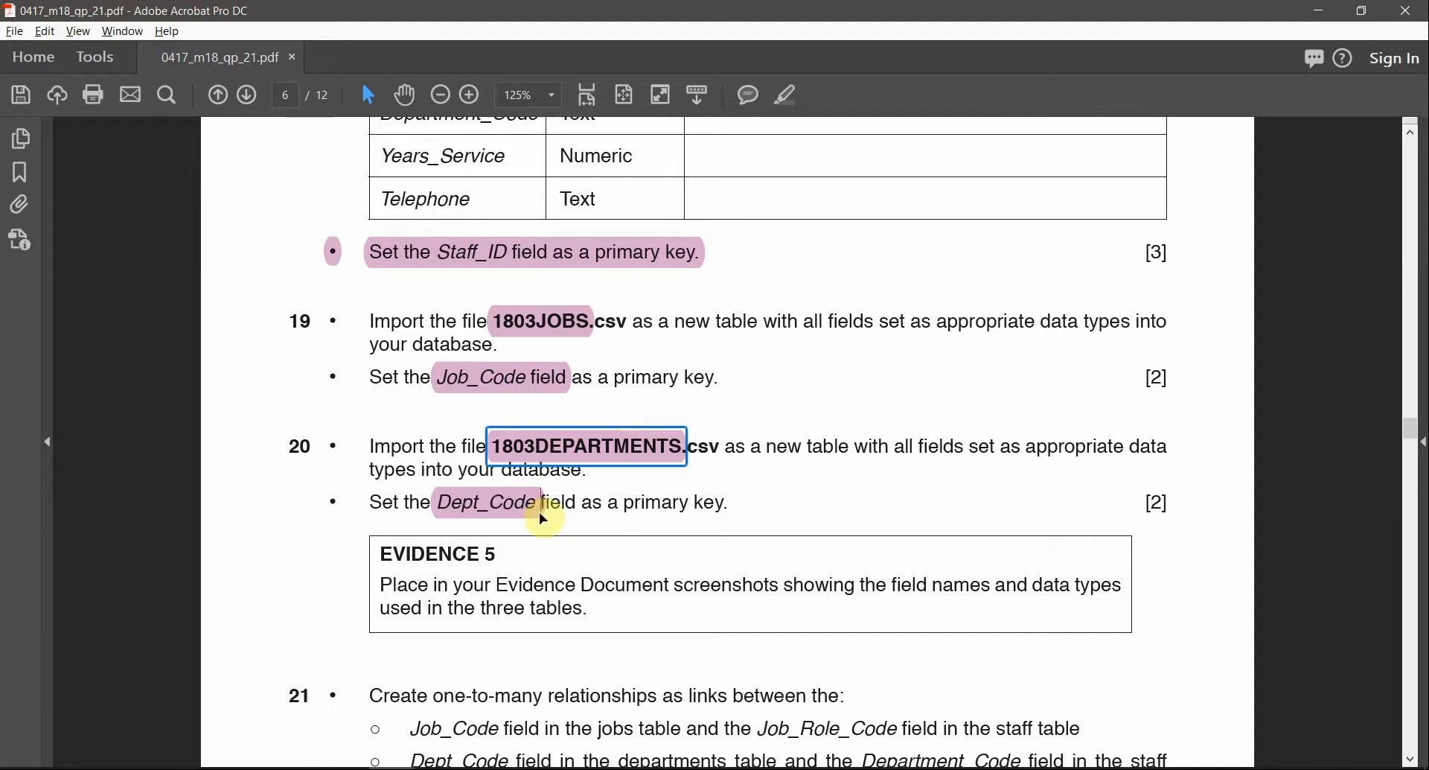
key(alt+Tab)
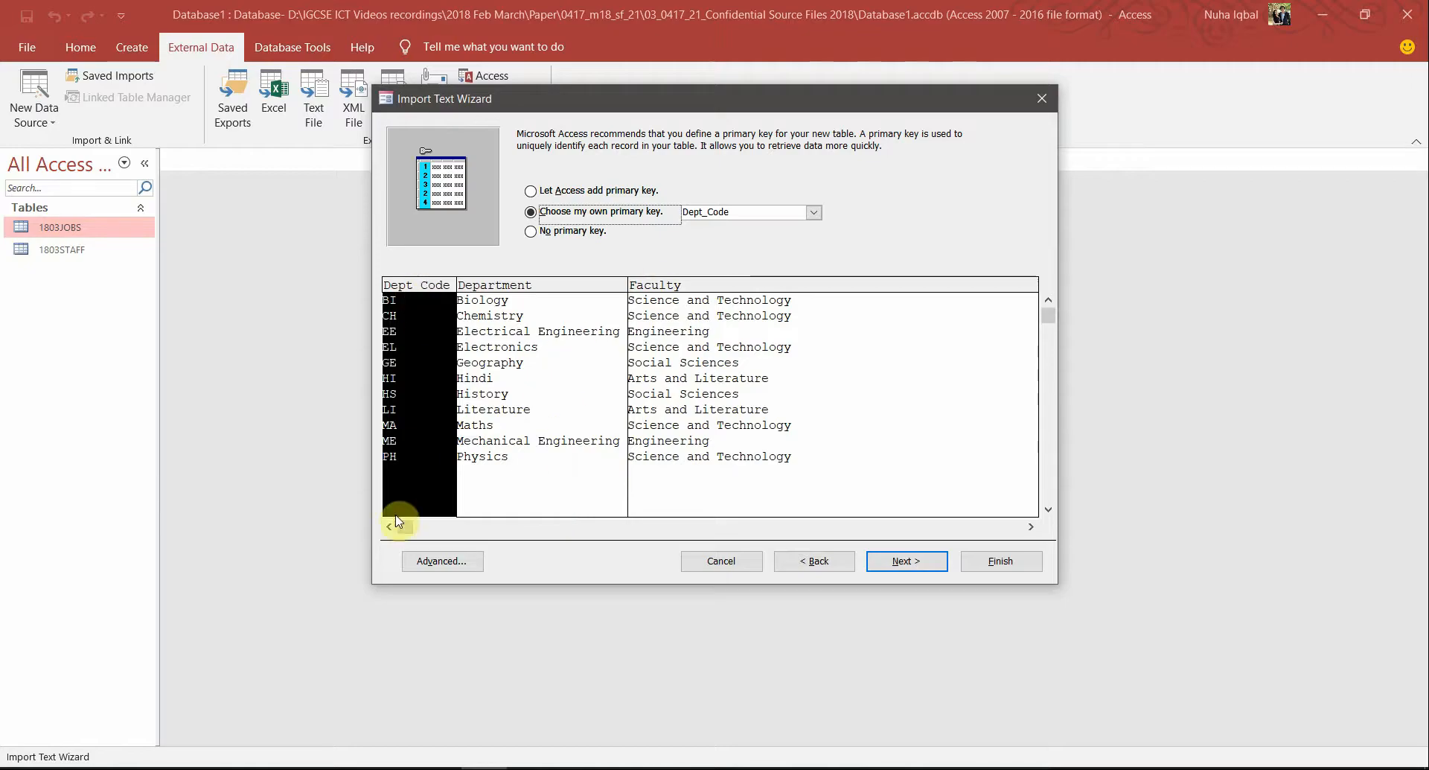
Check the Department and Faculty data types and finish without saving import steps
click(436, 566)
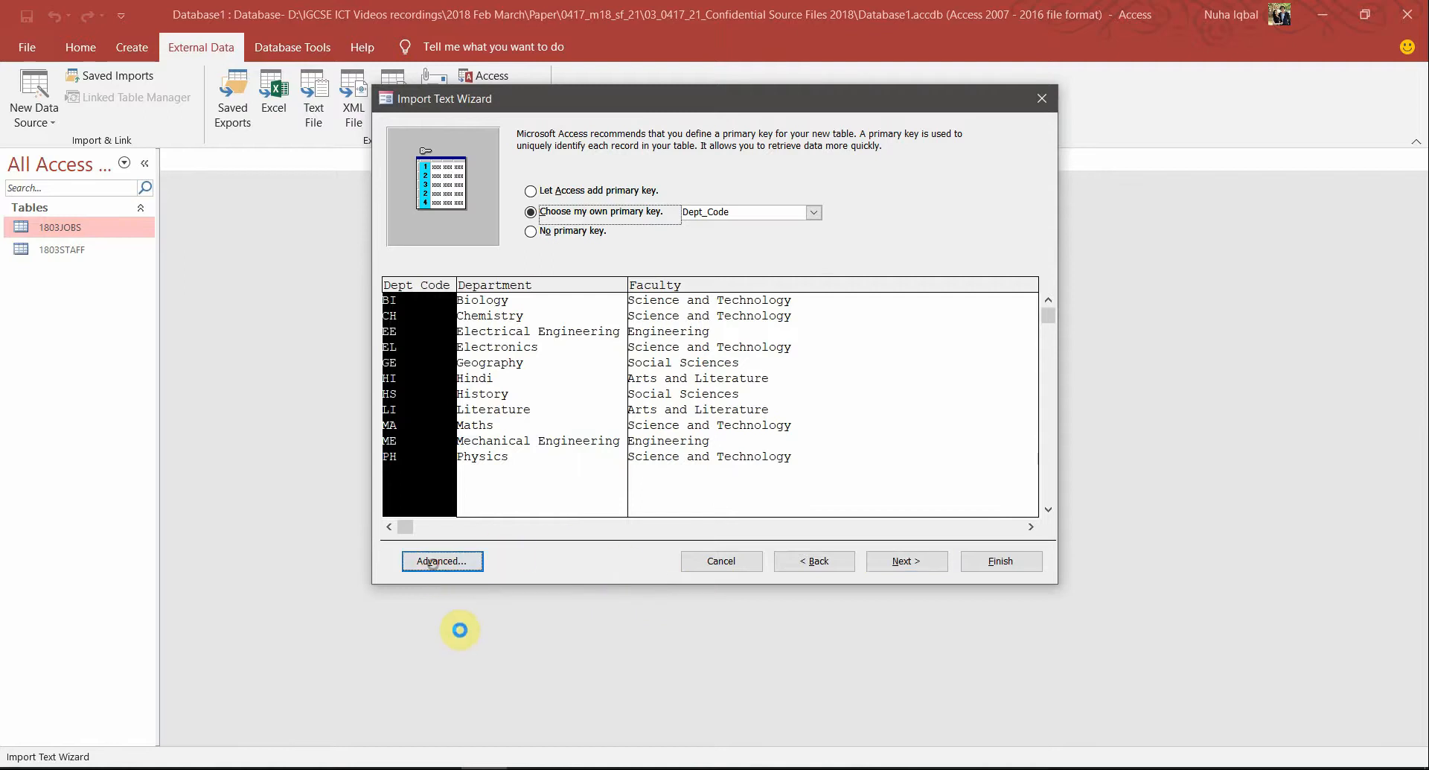
key(alt+Tab)
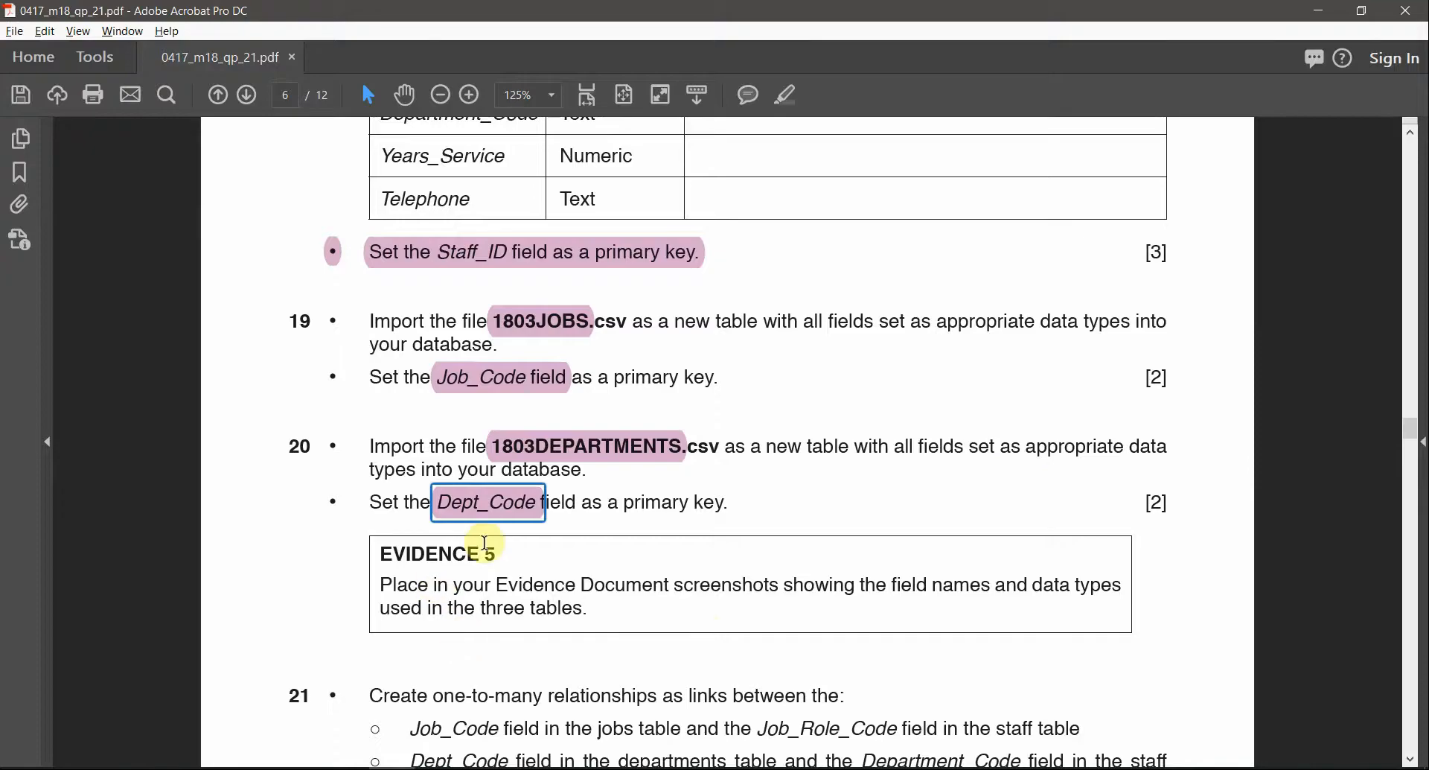
key(alt+Tab)
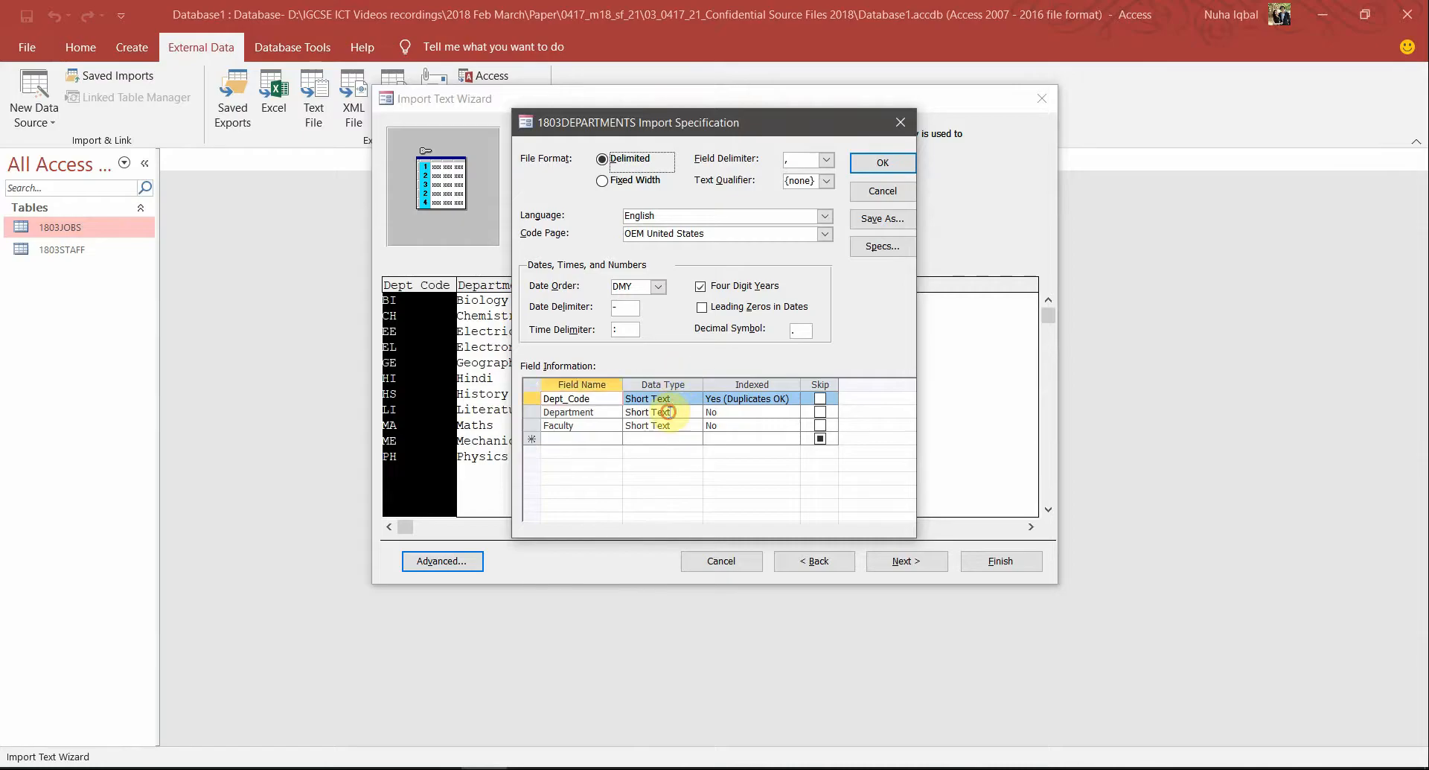
click(667, 412)
click(638, 426)
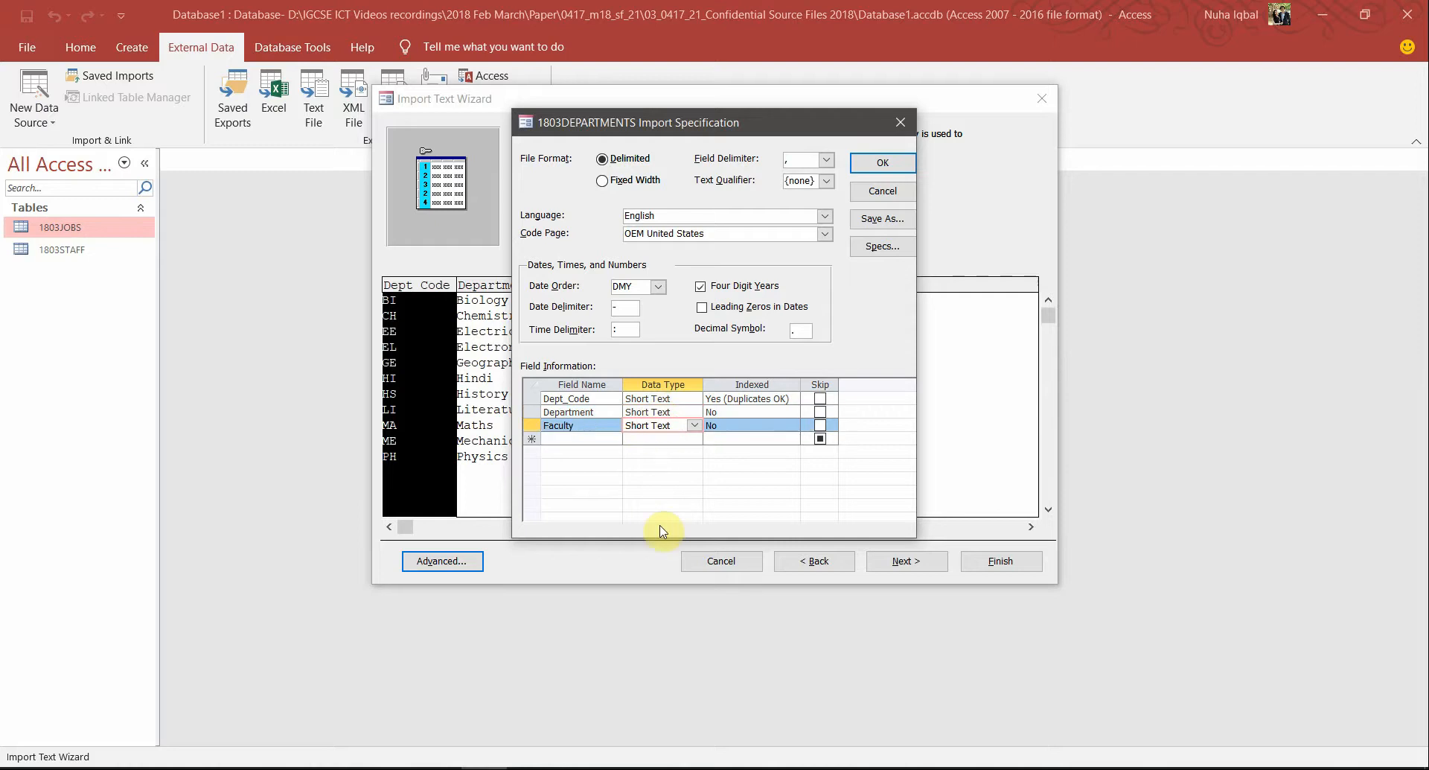
click(883, 163)
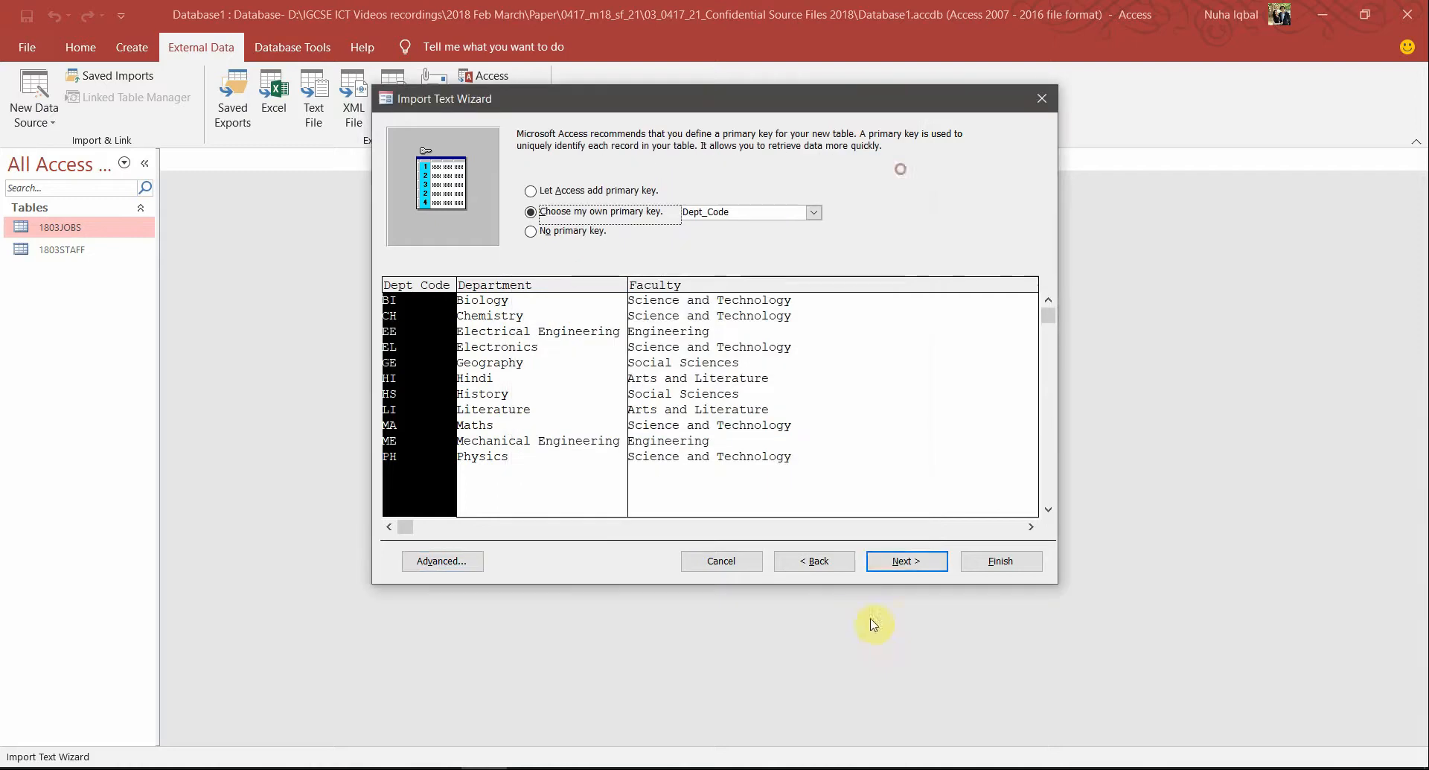
click(898, 561)
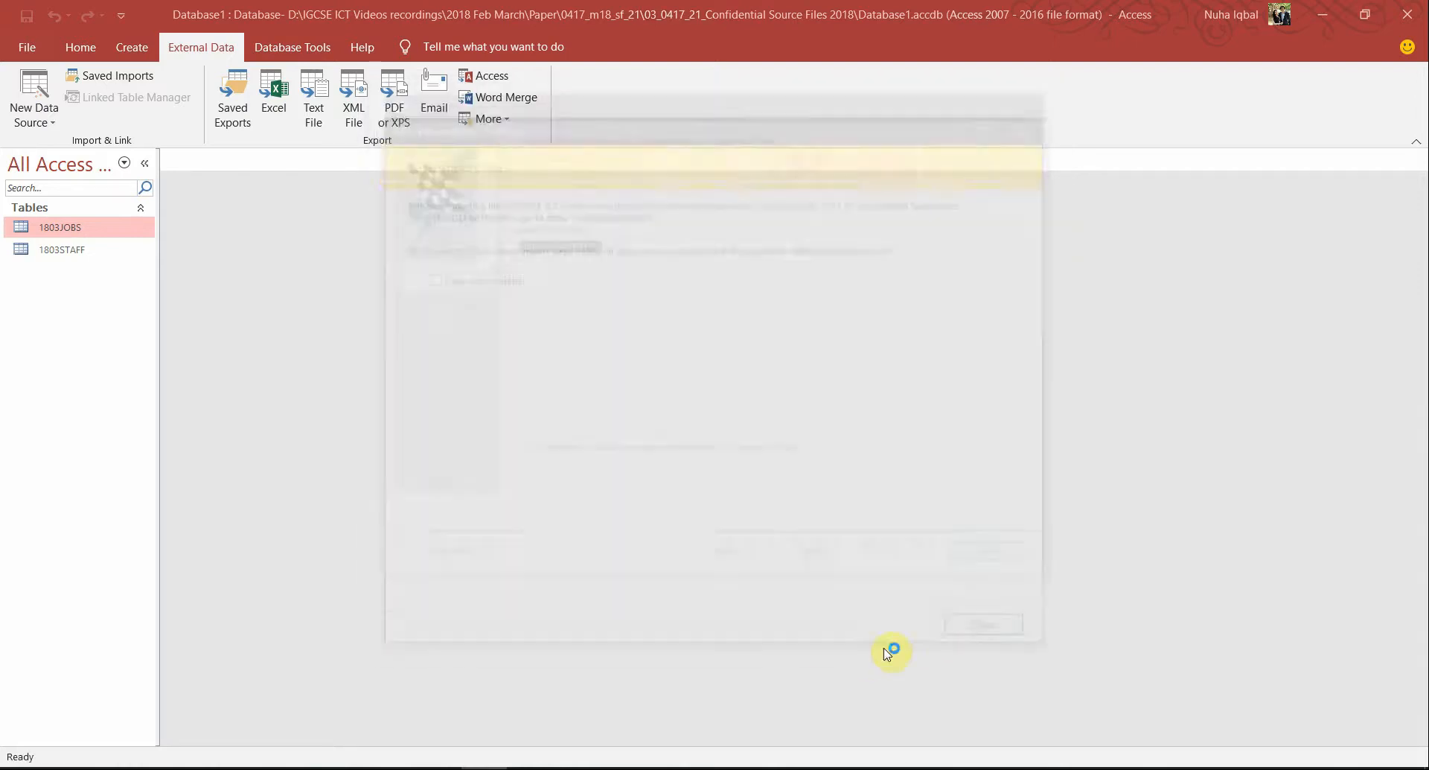
click(998, 632)
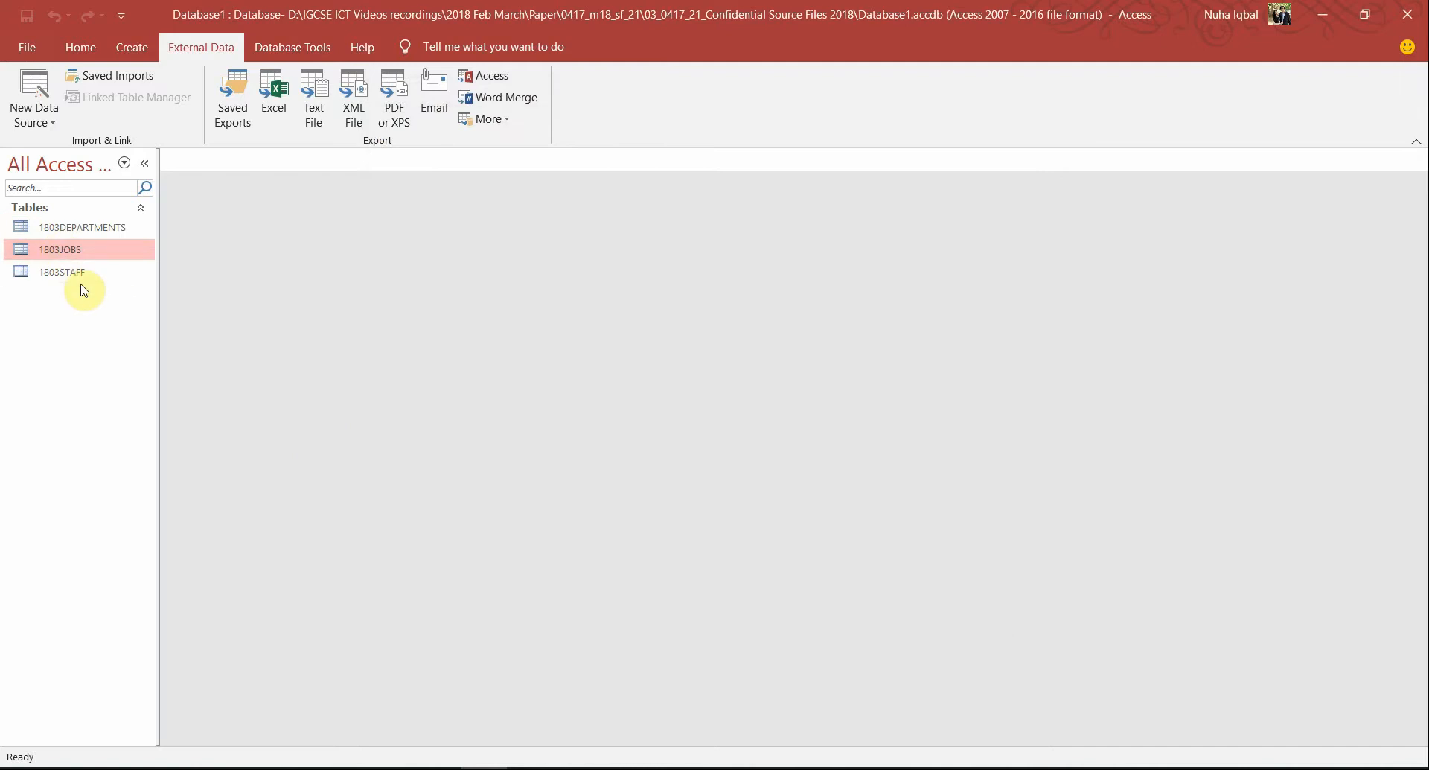
Open 1803DEPARTMENTS and check the Faculty and Department data types in Design View
double_click(109, 230)
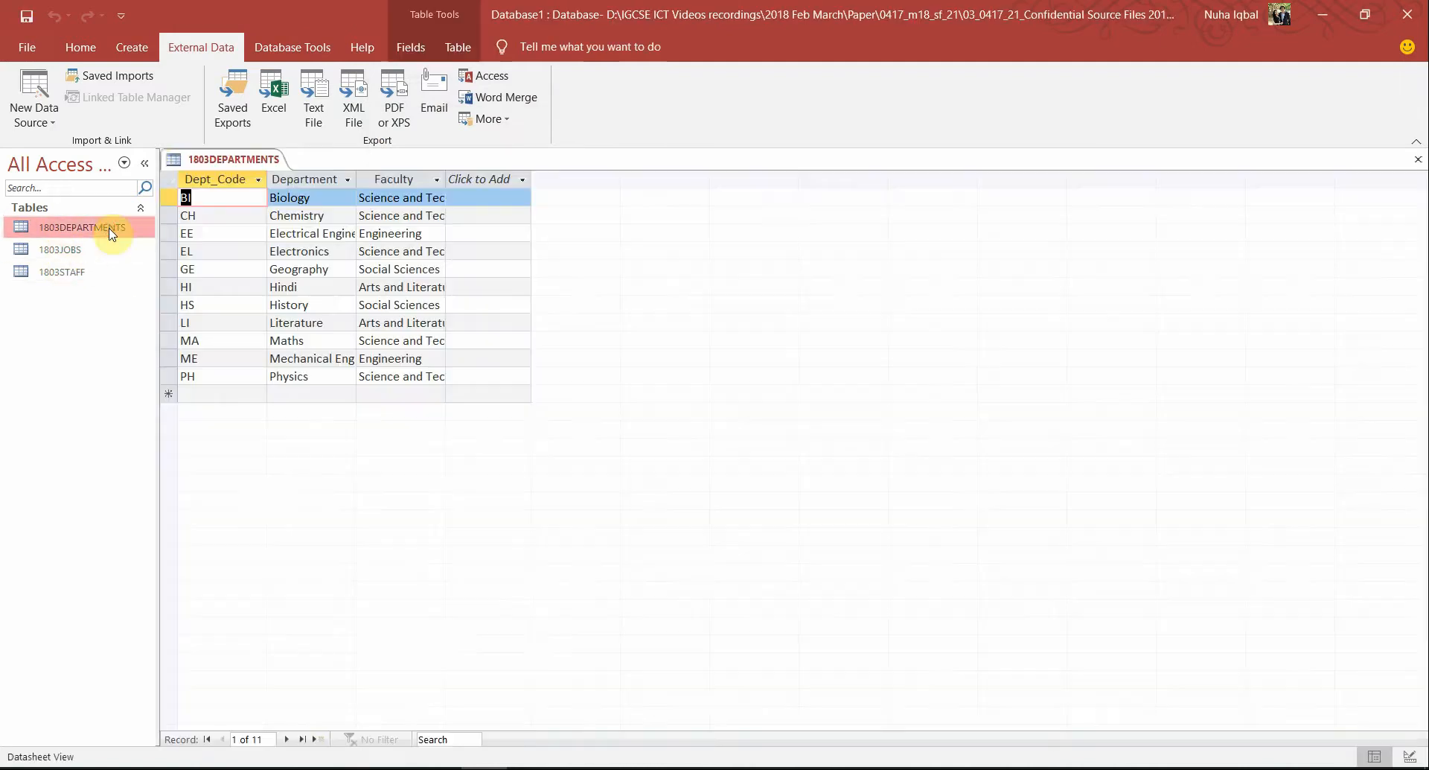
click(79, 47)
click(22, 88)
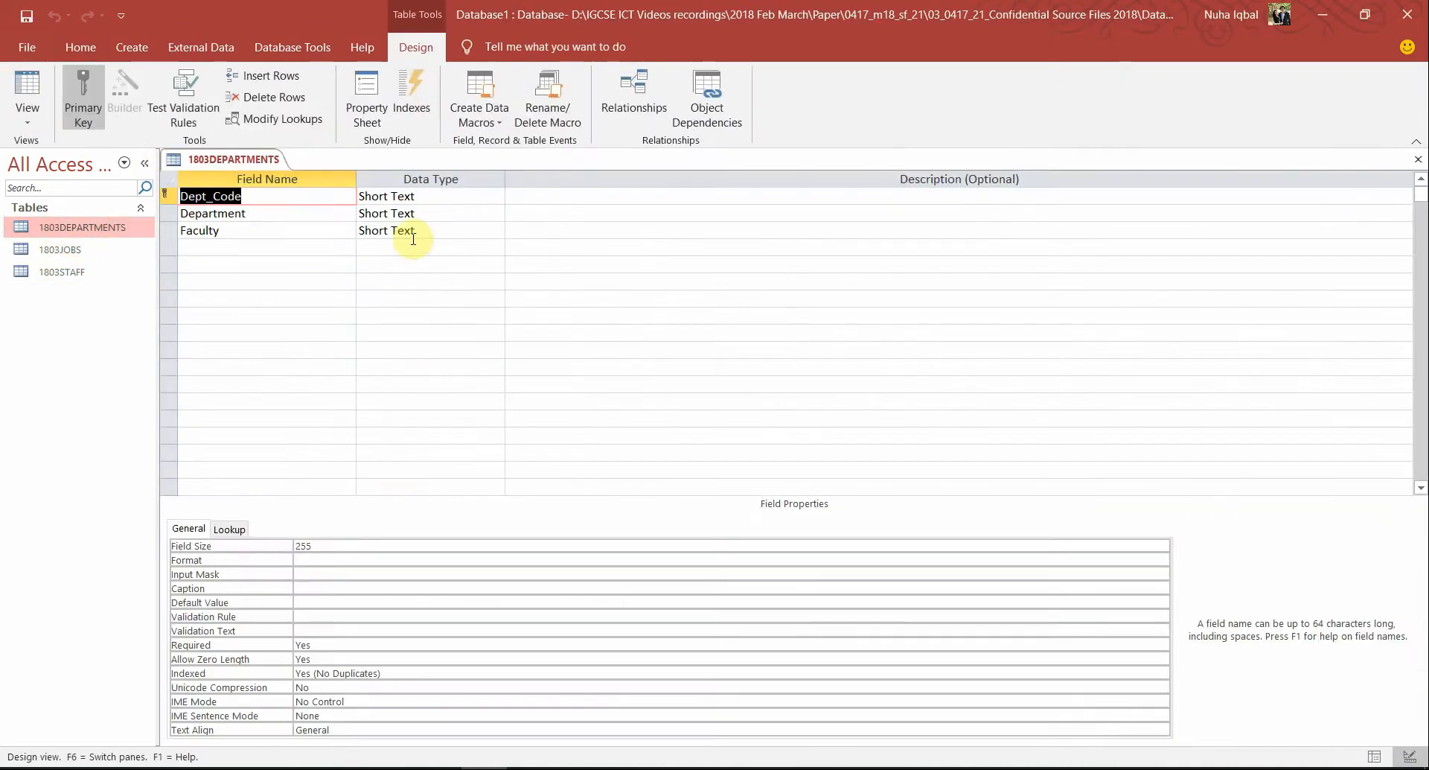
click(439, 230)
click(443, 213)
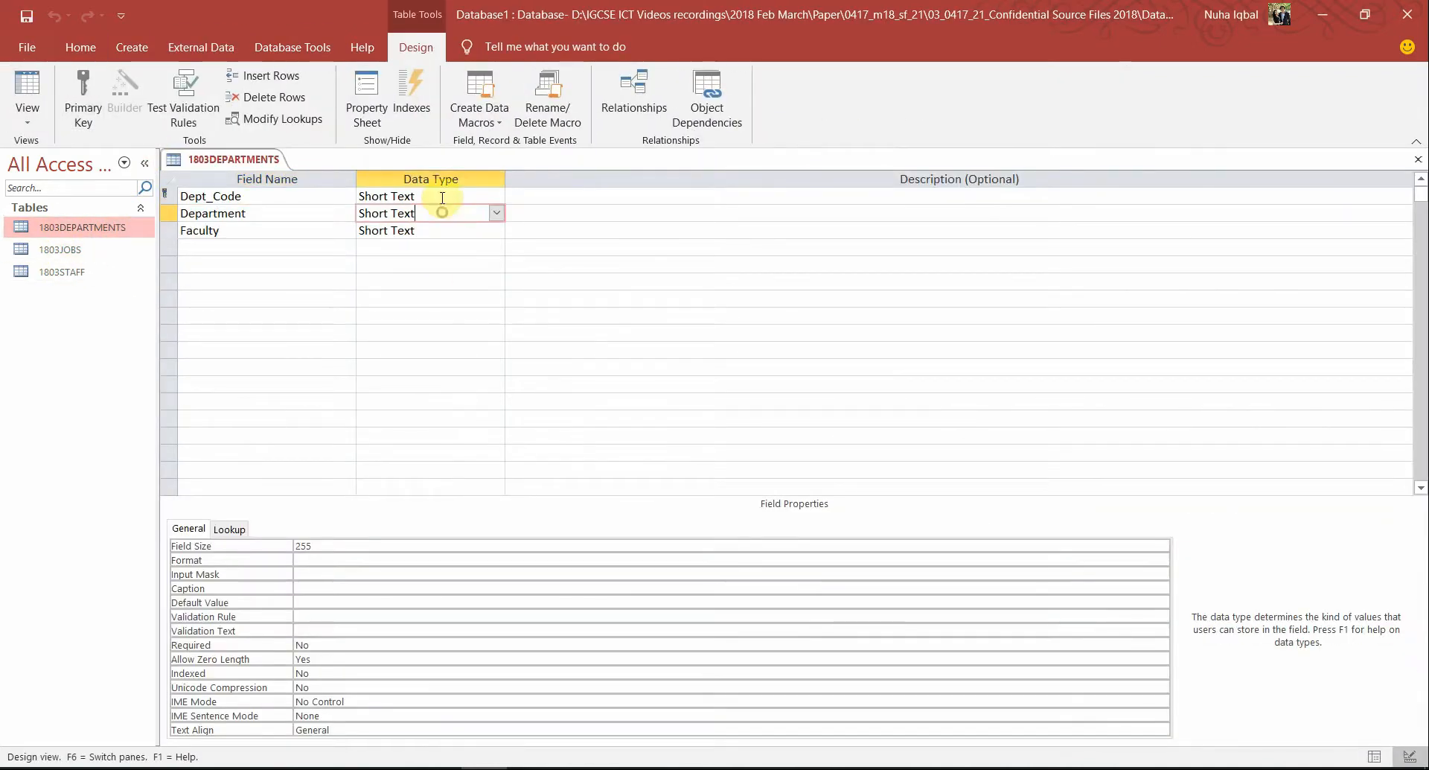
Back in Datasheet View, autofit the Faculty and Department columns to their entries
click(27, 88)
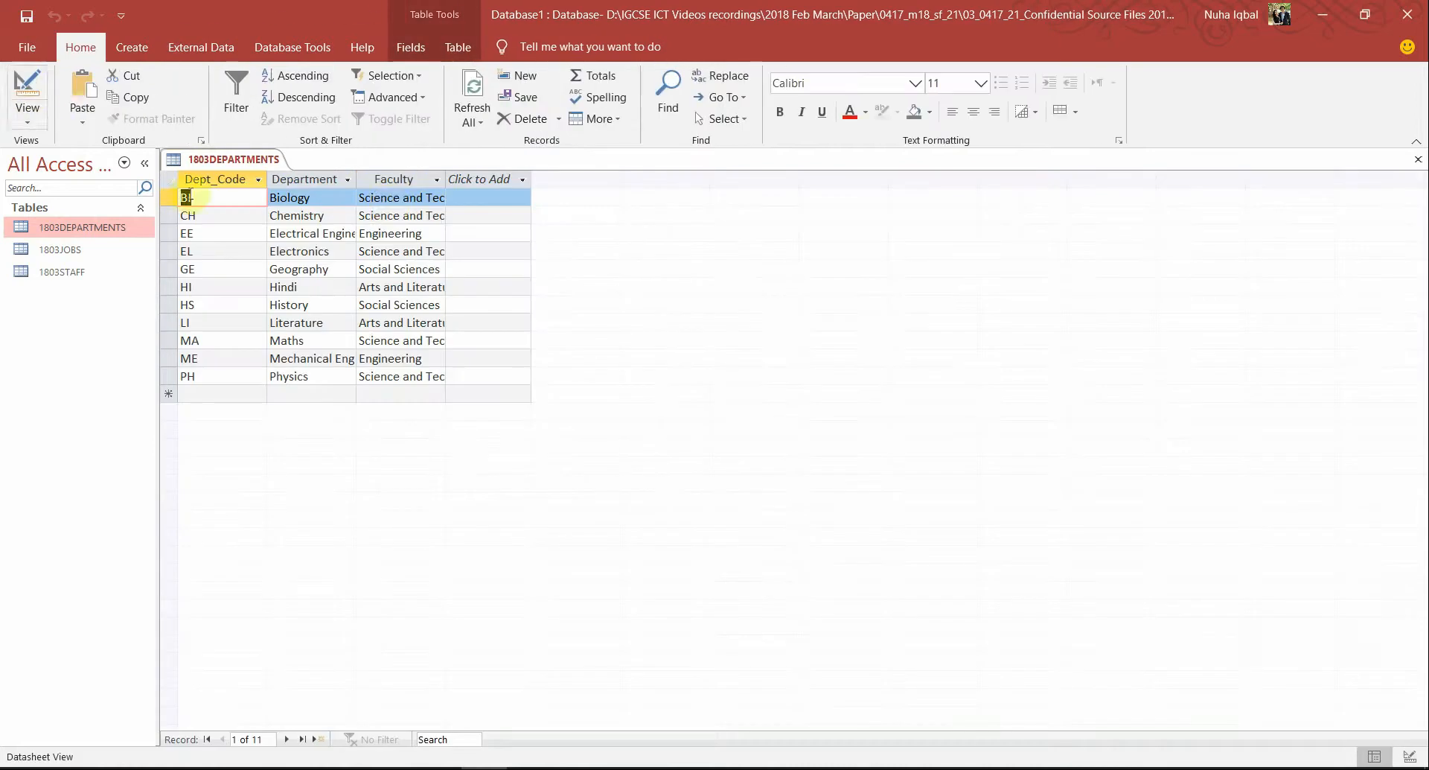
double_click(449, 176)
double_click(361, 179)
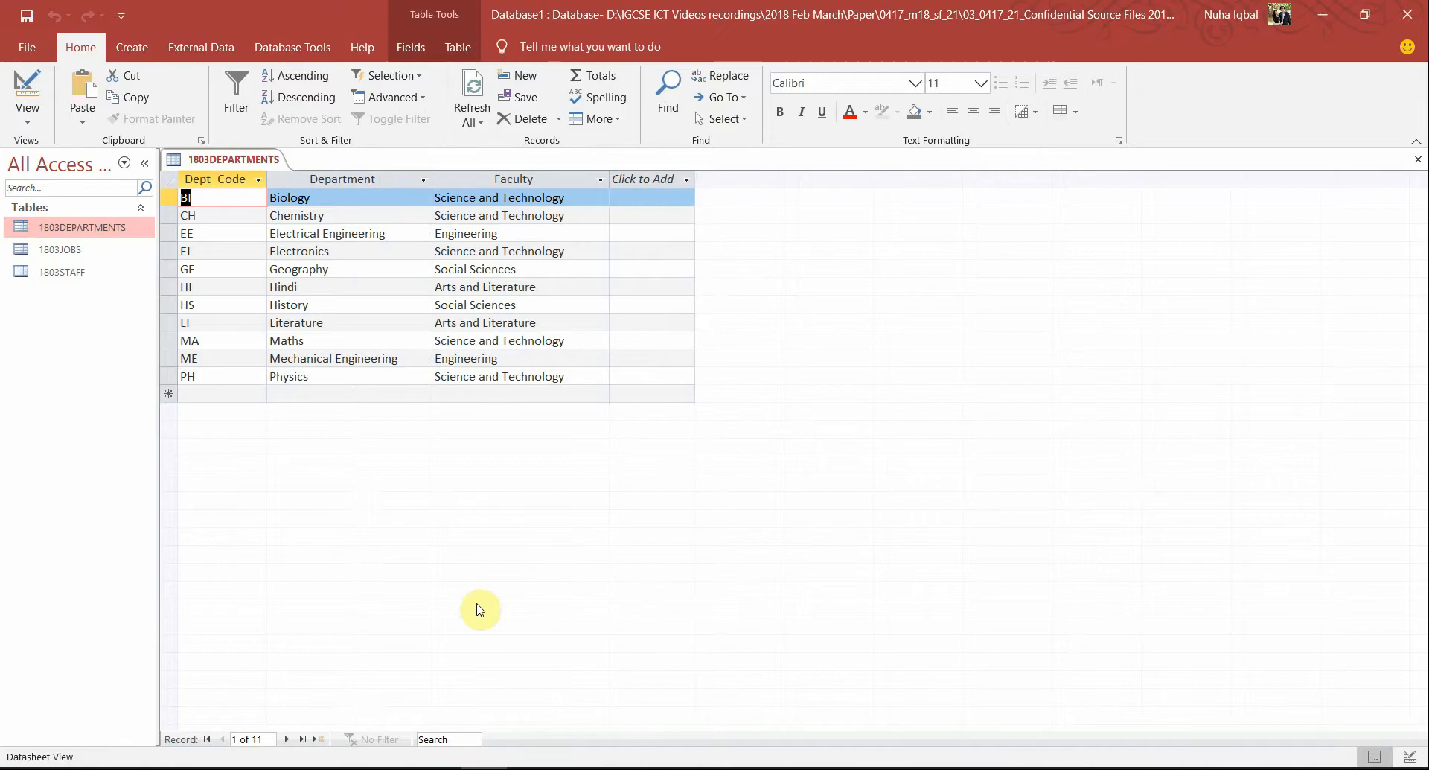
key(alt+Tab)
scroll(581, 610, down, 1)
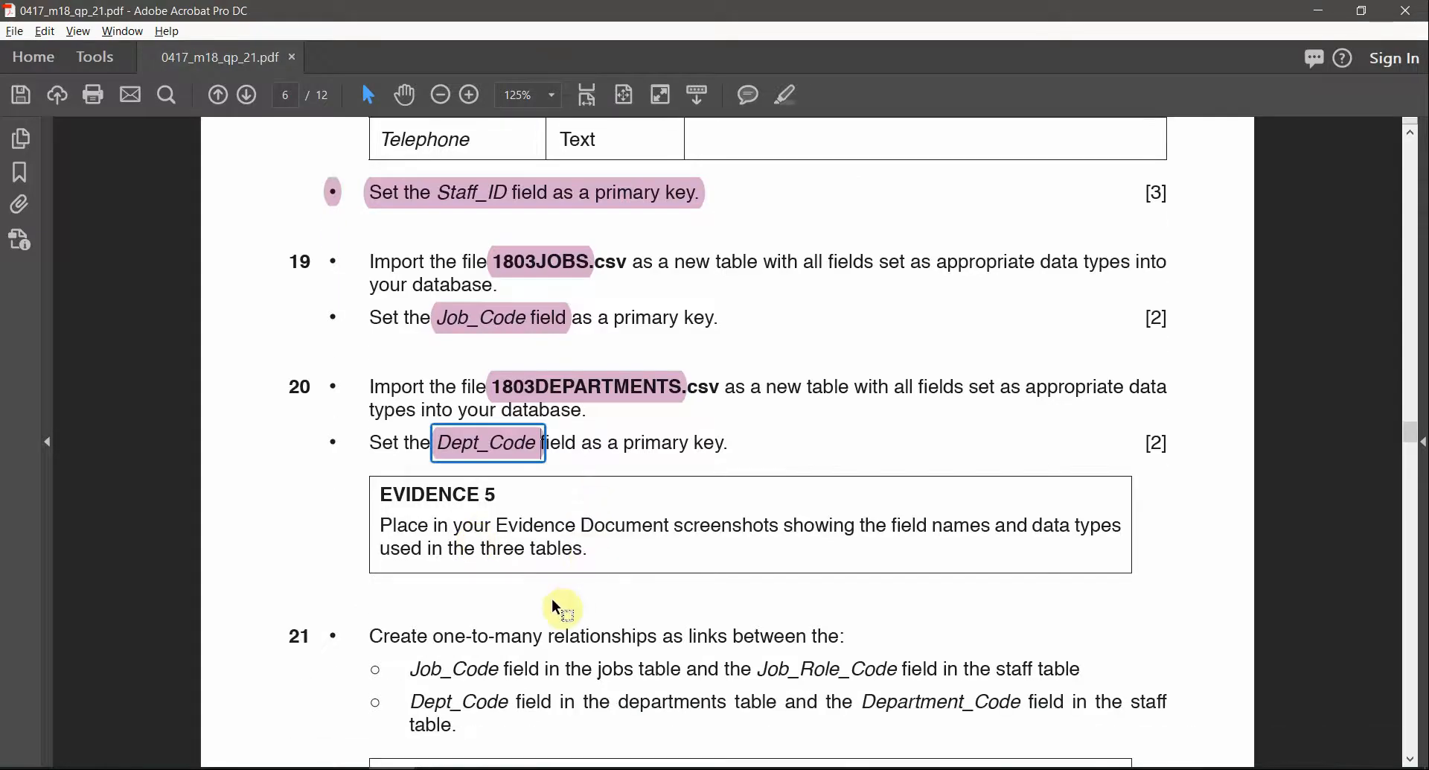
Read task 20 and the Evidence 5 screenshot requirement, then return to Access
scroll(557, 607, up, 1)
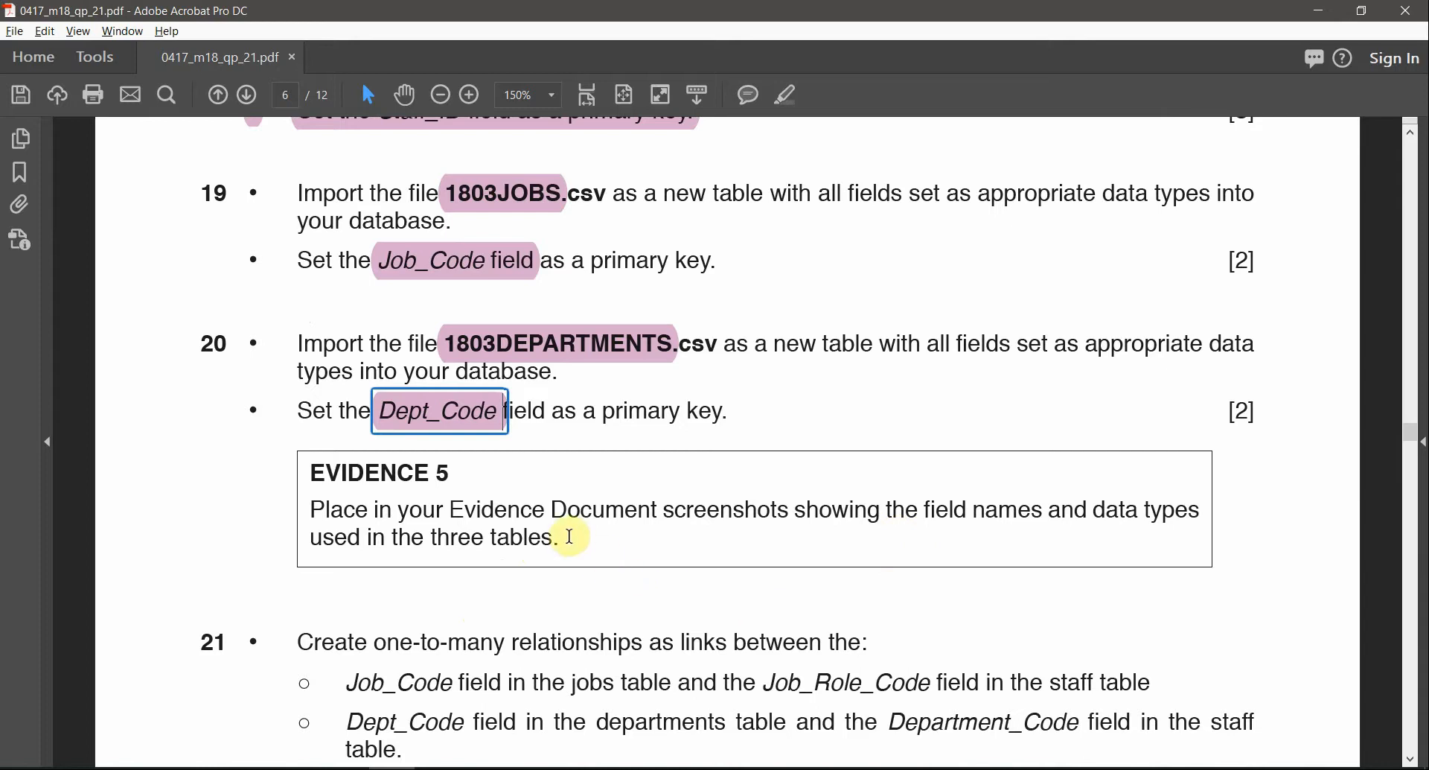
scroll(570, 536, down, 2)
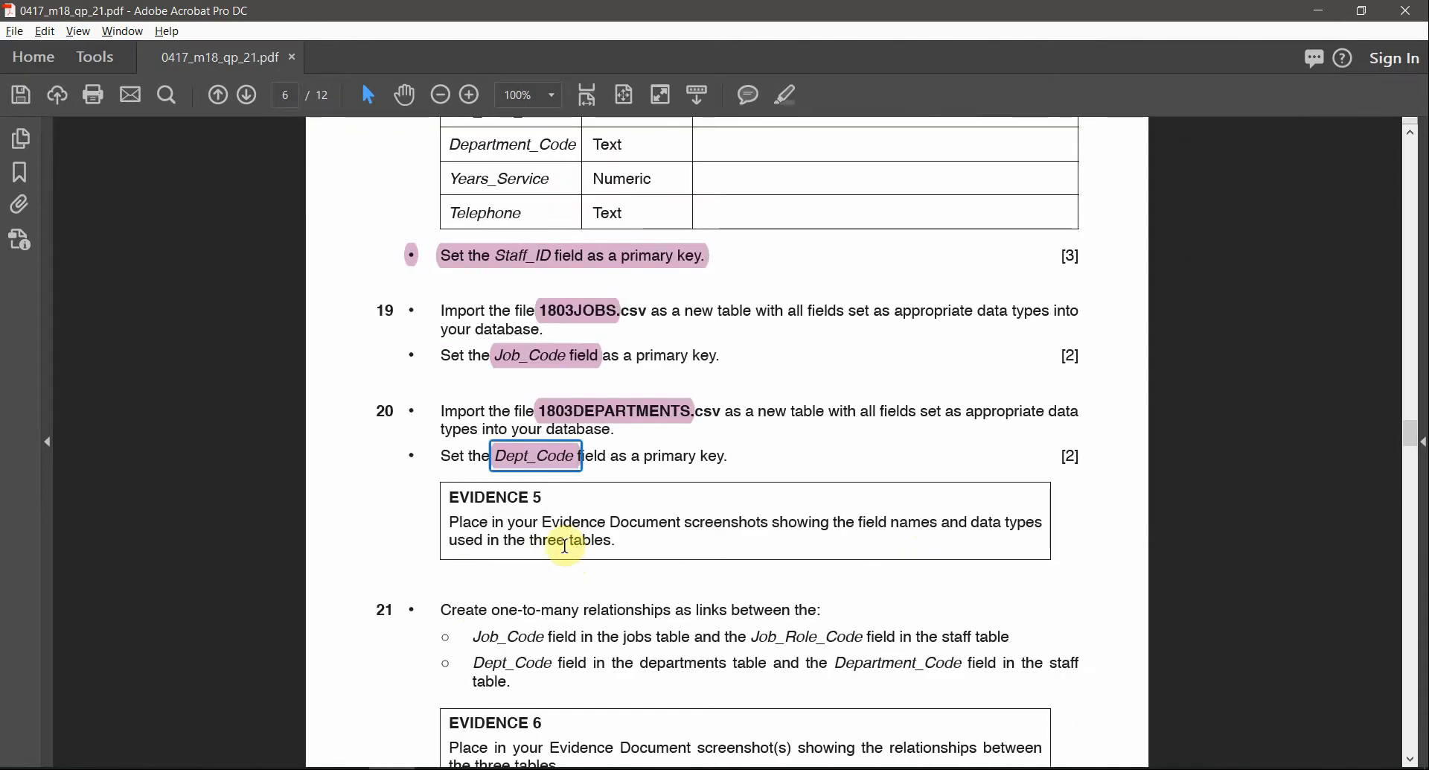
key(alt+Tab)
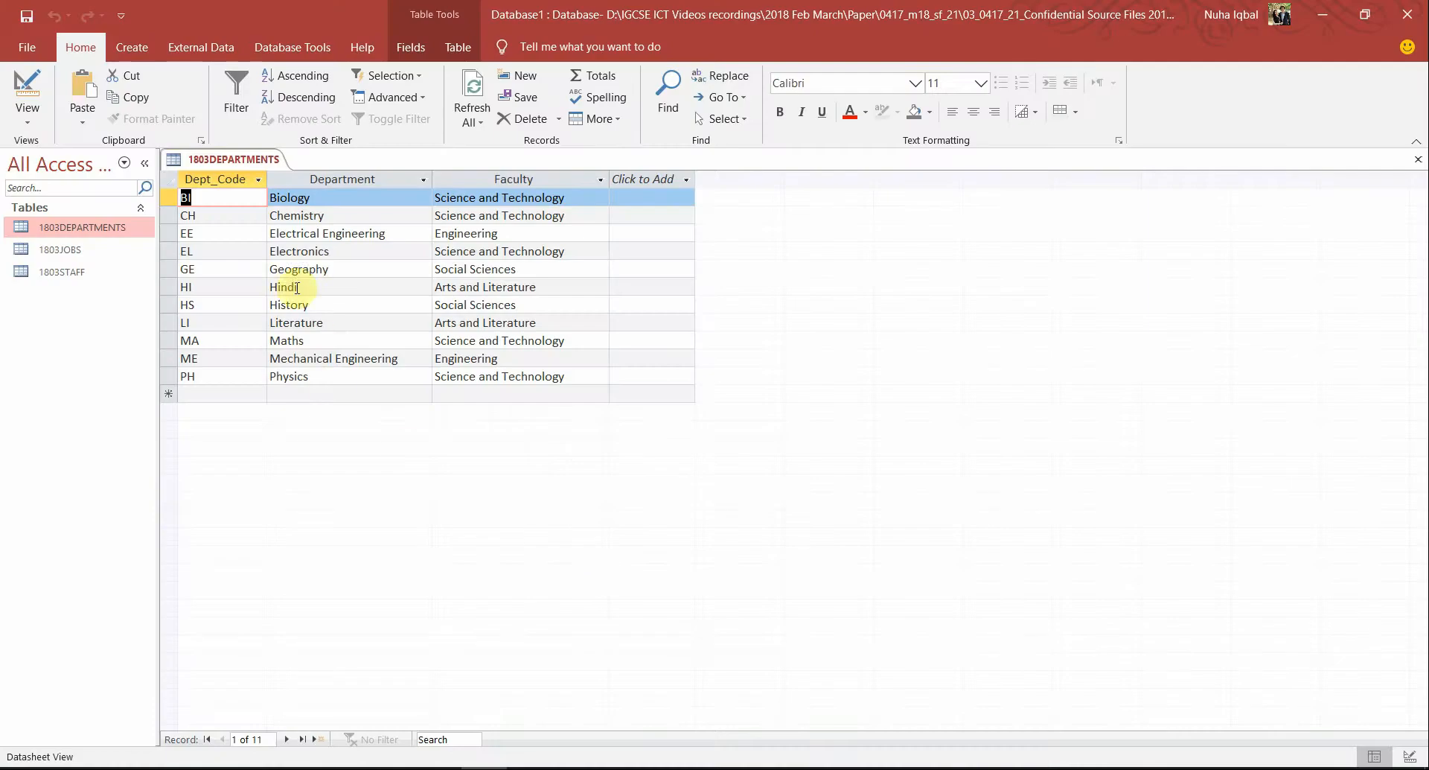
Snip the 1803DEPARTMENTS Design View grid of field names and data types
click(27, 89)
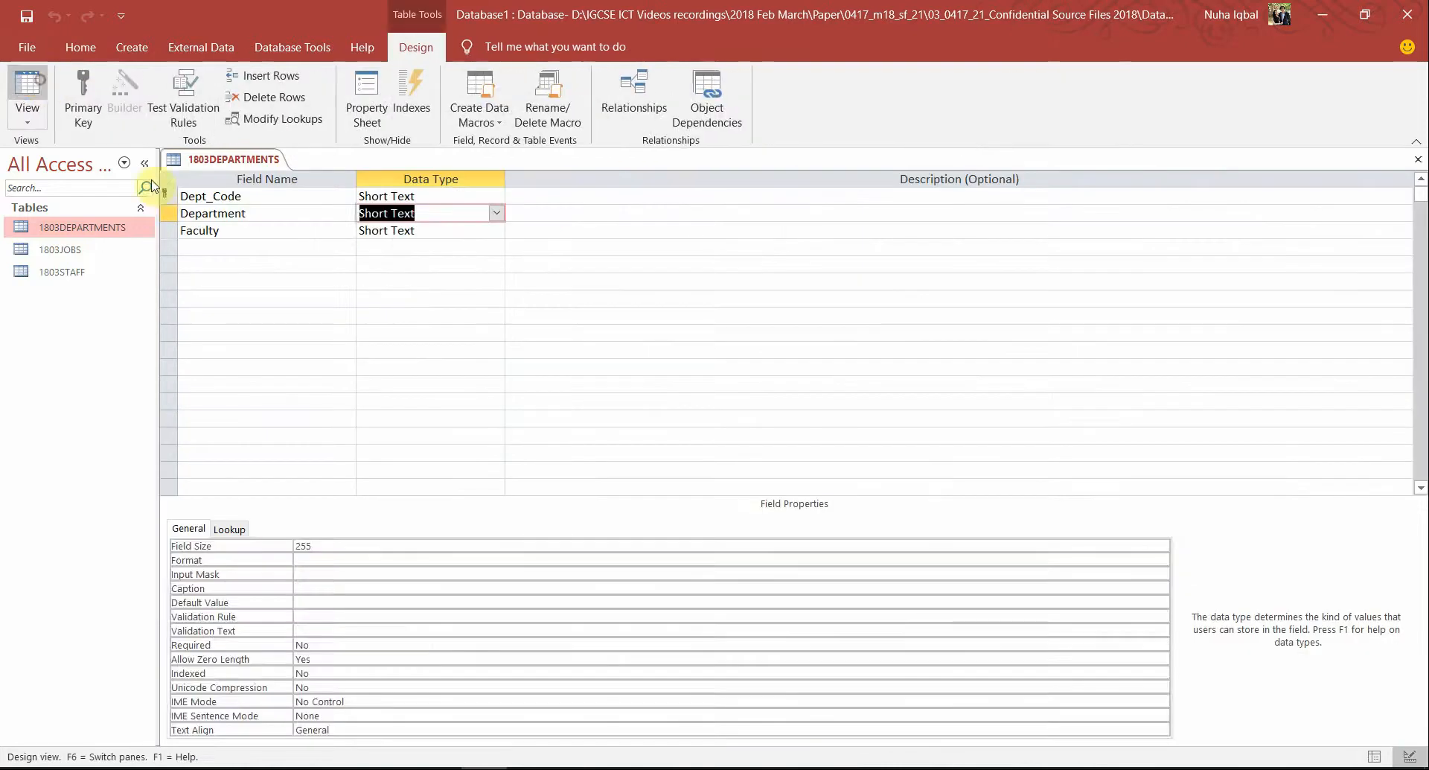
click(462, 282)
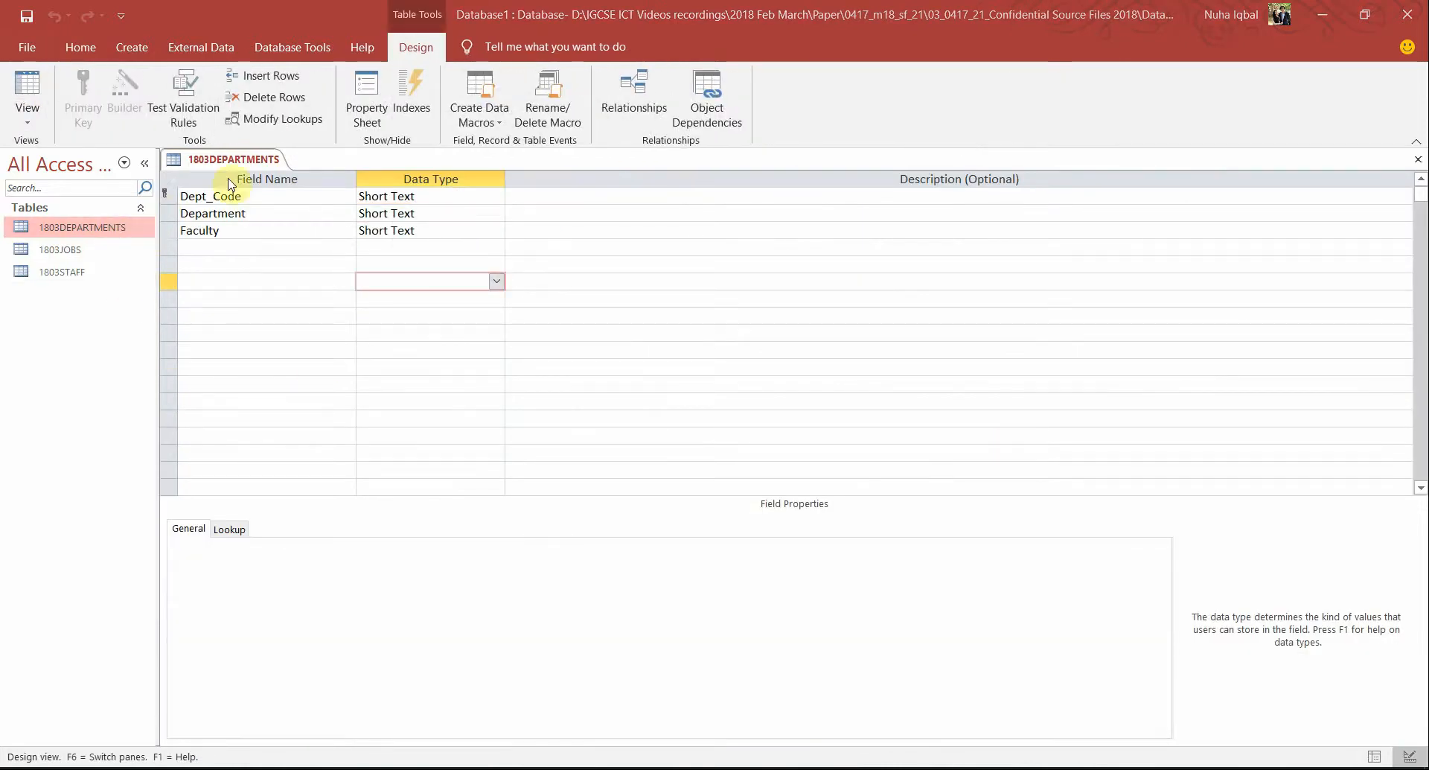
key(super+shift+s)
mouse_move(158, 149)
mouse_down()
mouse_move(342, 268)
mouse_move(508, 239)
mouse_up()
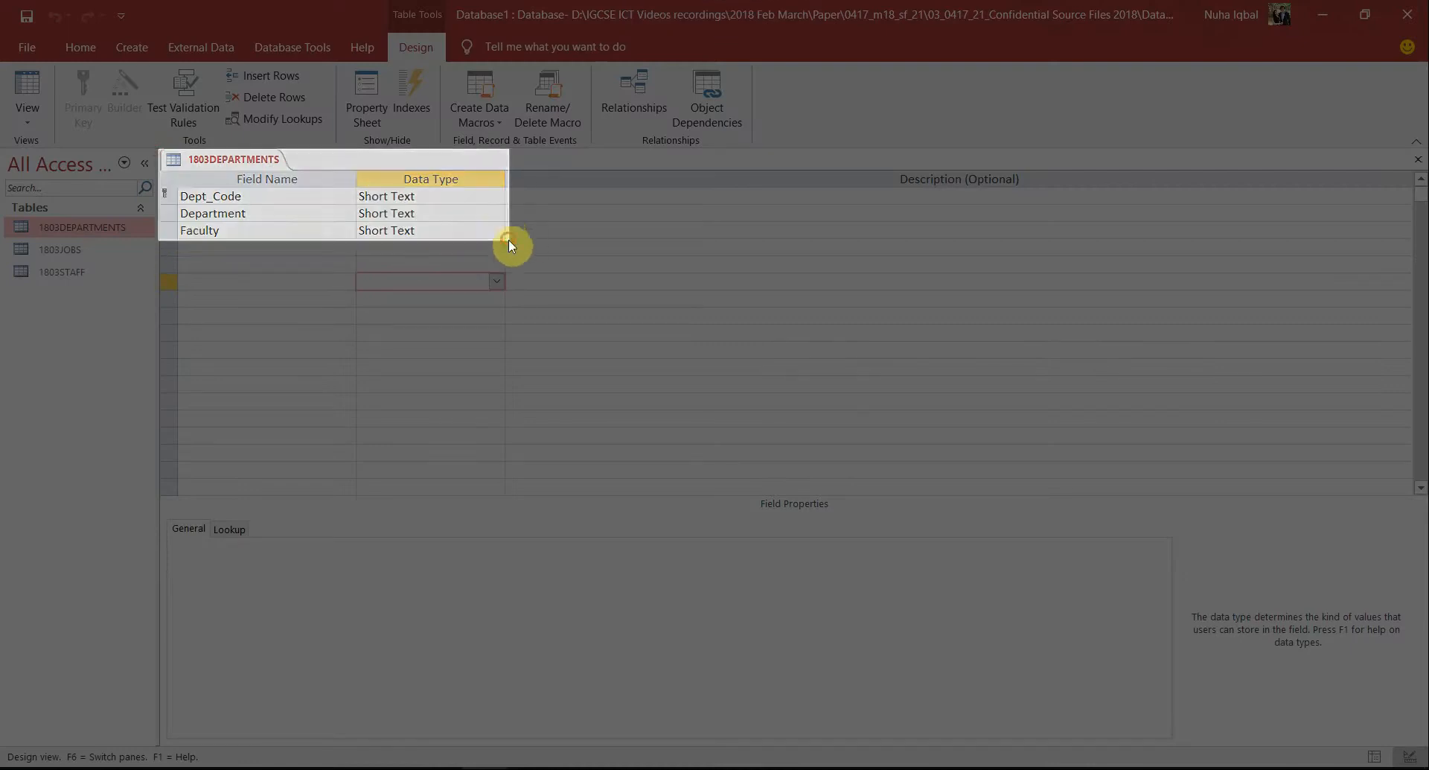
Highlight the EVIDENCE 5 heading in the question paper as done
click(345, 768)
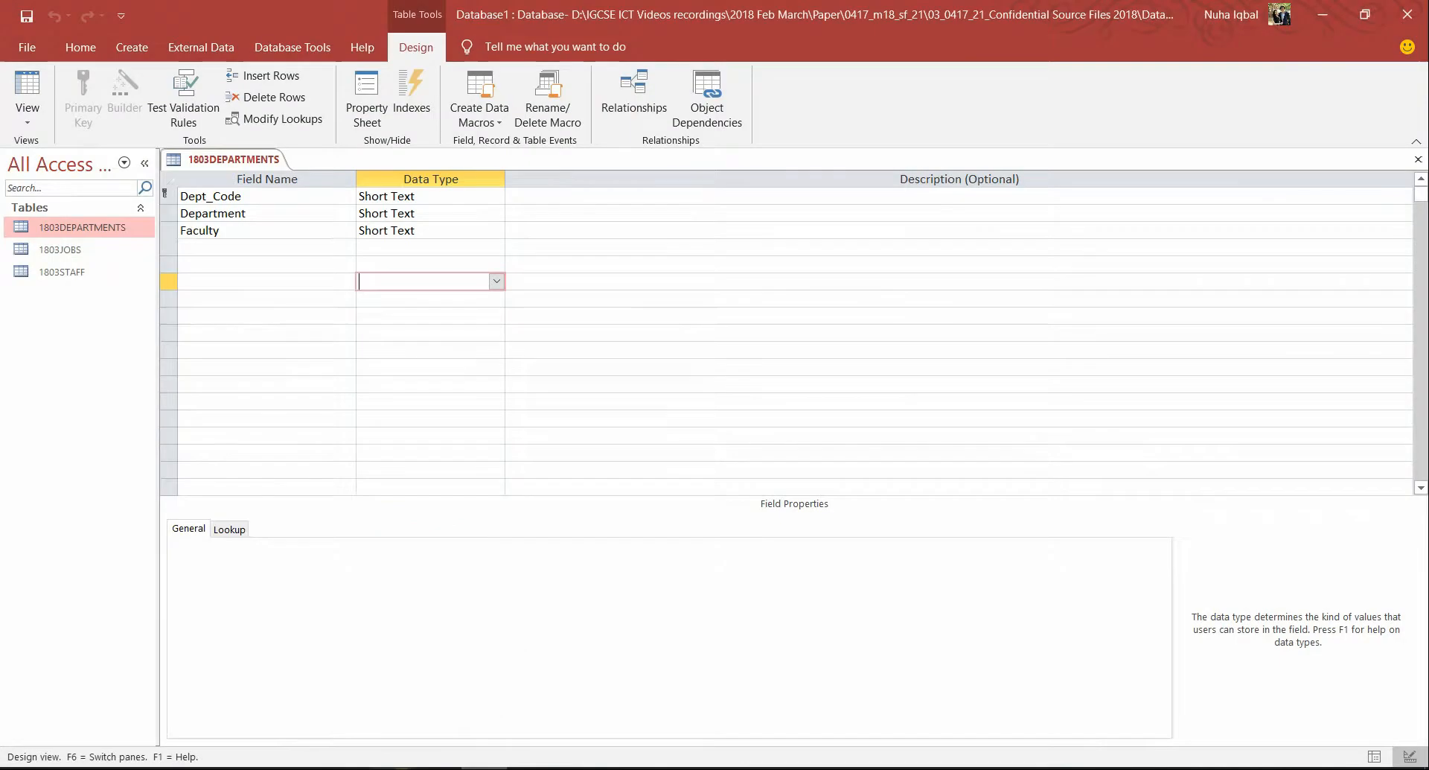
click(625, 768)
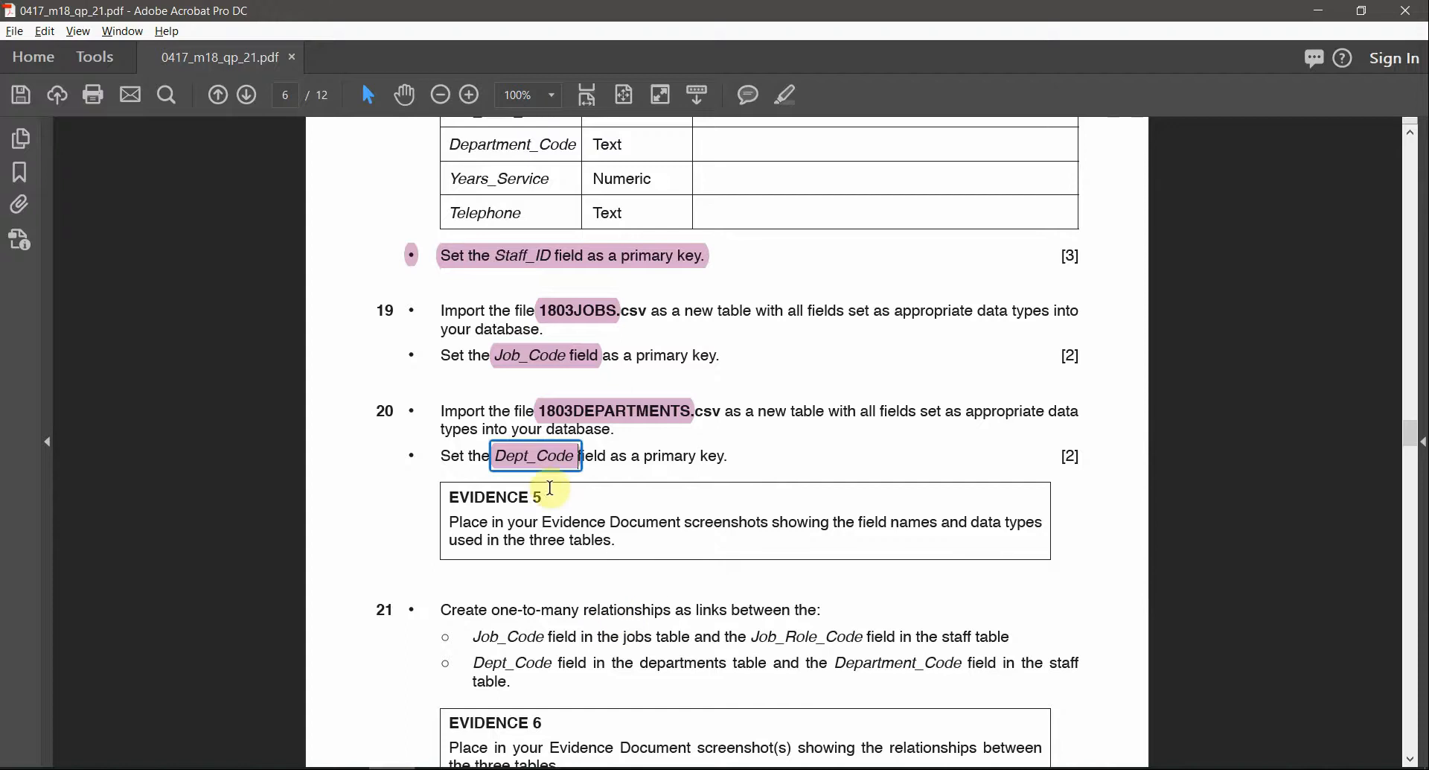
drag(549, 495, 449, 497)
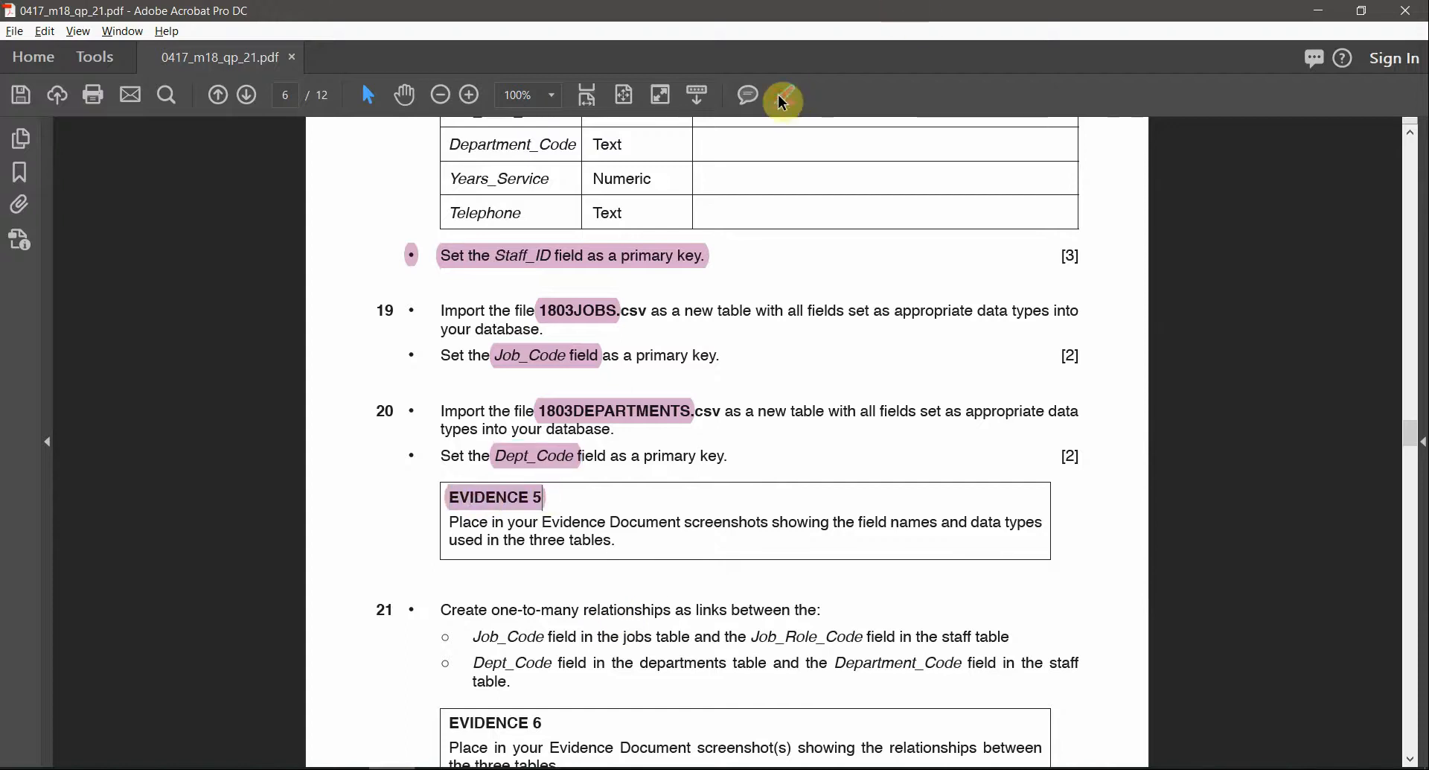
key(alt+Tab)
key(alt+Tab)
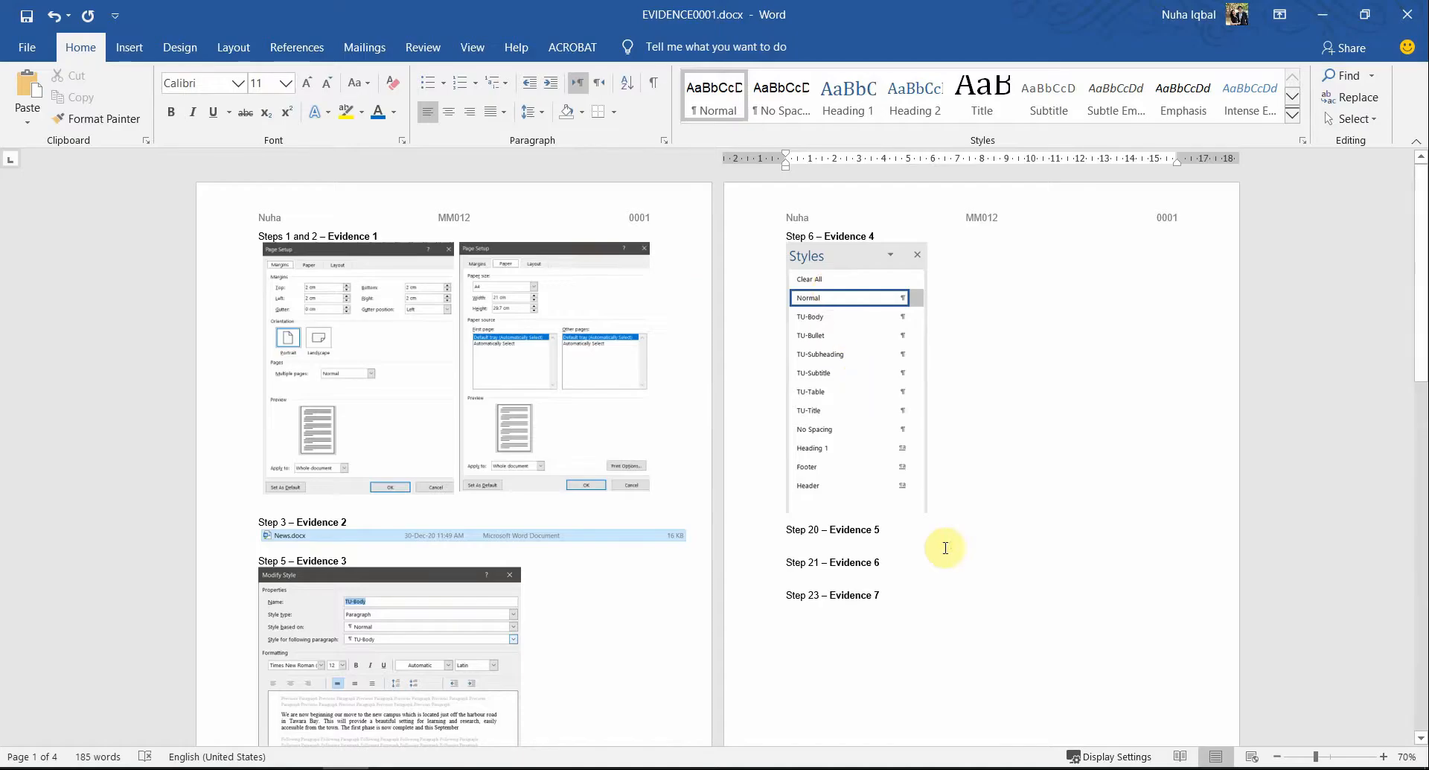
Paste the 1803DEPARTMENTS design screenshot below Step 20 – Evidence 5 in Word
ctrl+scroll(957, 569, up, 2)
scroll(953, 581, down, 10)
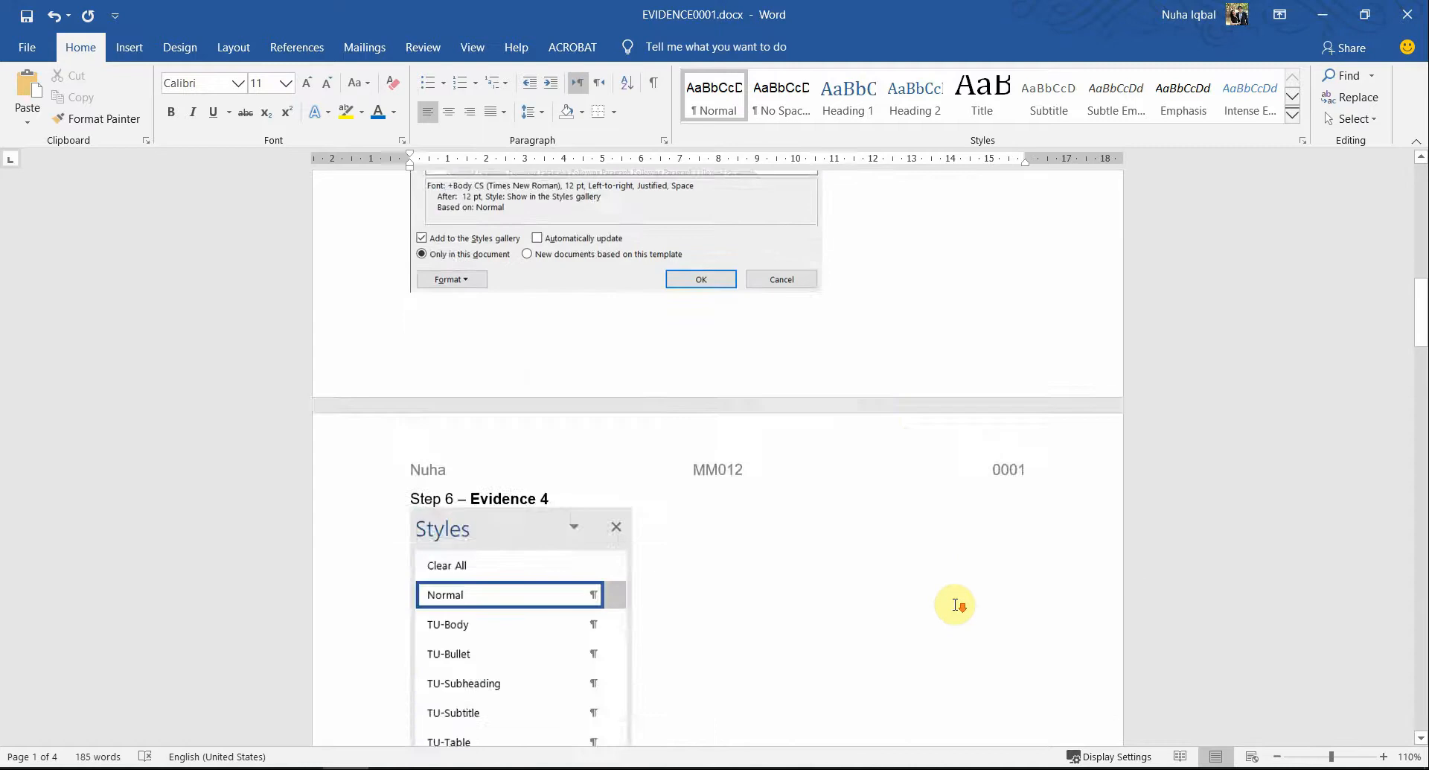
scroll(956, 605, down, 3)
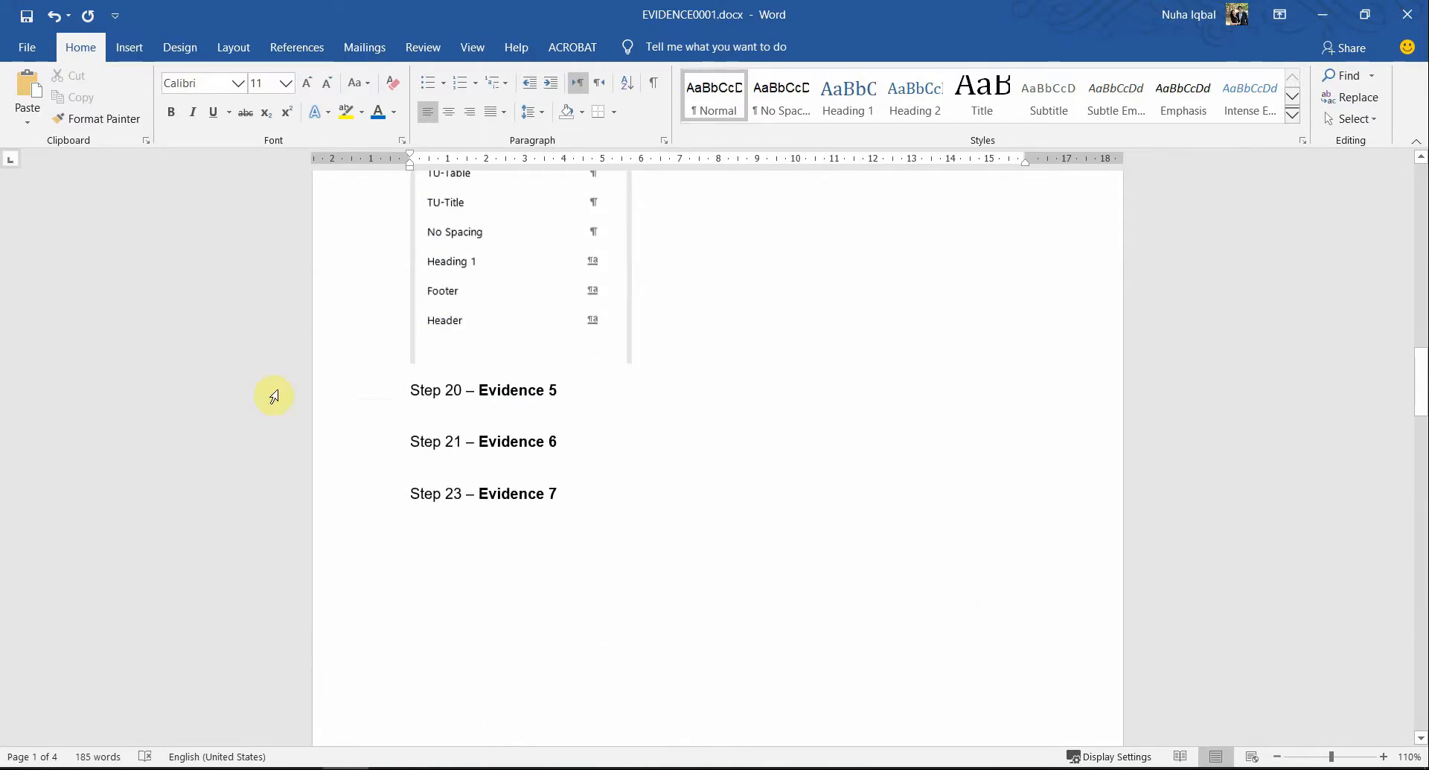
click(557, 402)
key(ctrl+v)
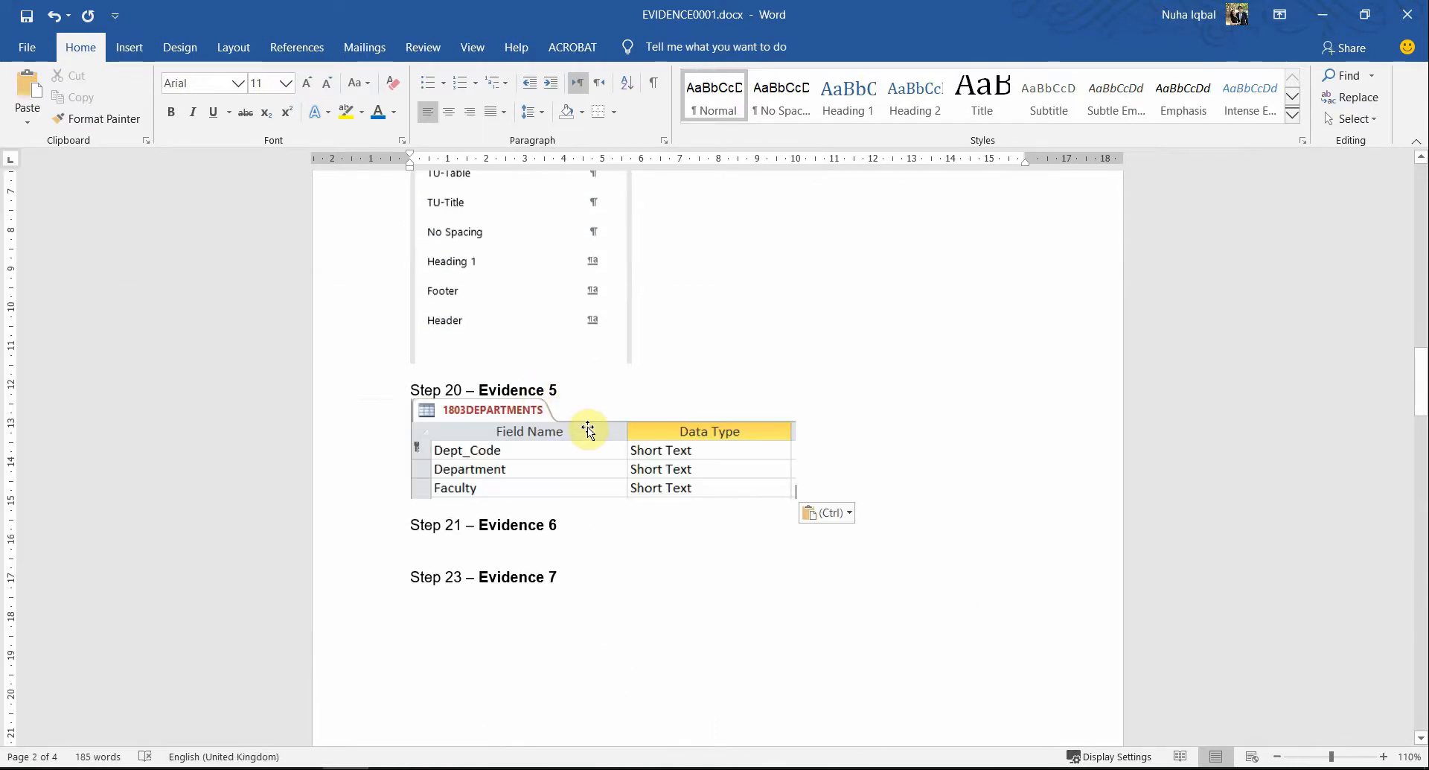
Open 1803JOBS in Design View and close 1803DEPARTMENTS, keeping its layout changes
key(alt+Tab)
key(alt+Tab)
key(Tab)
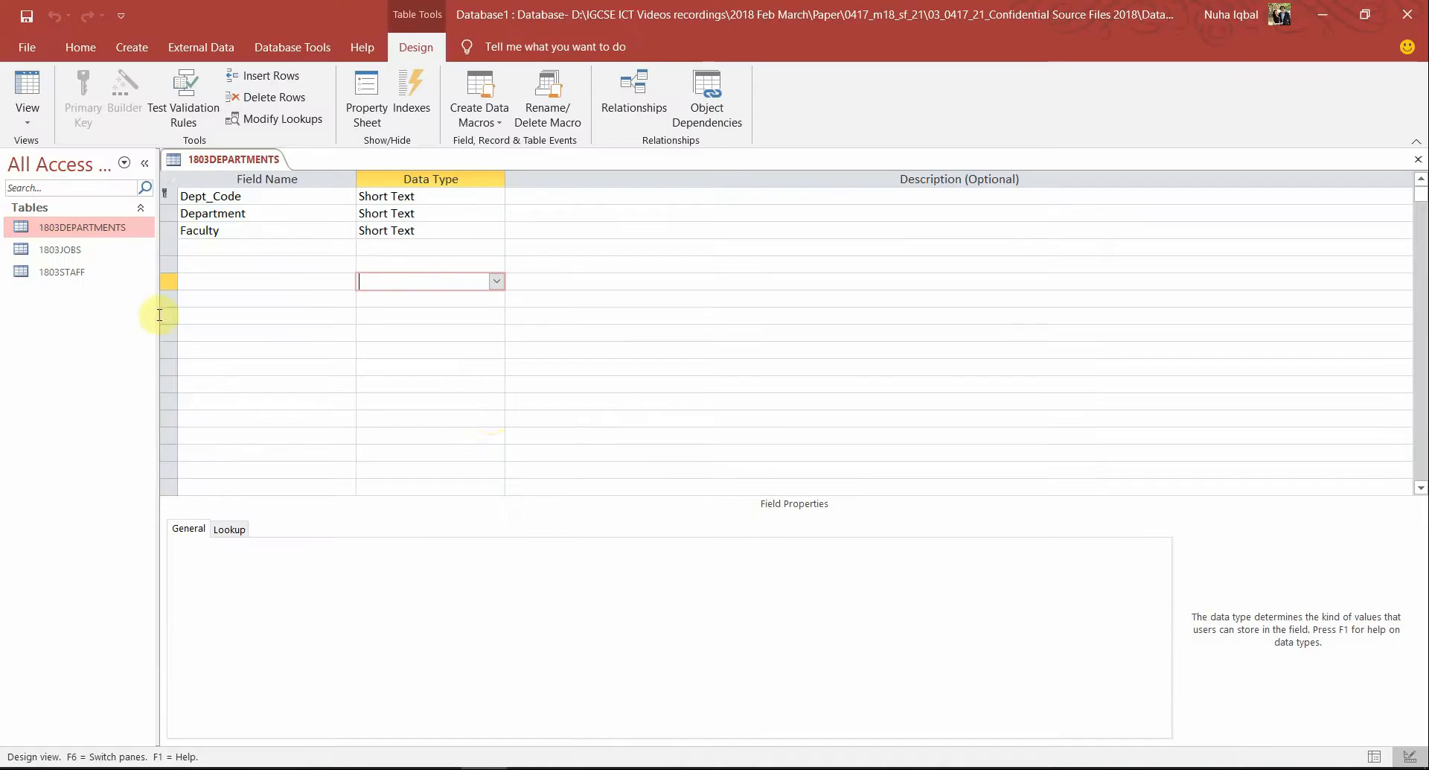
double_click(60, 250)
click(26, 93)
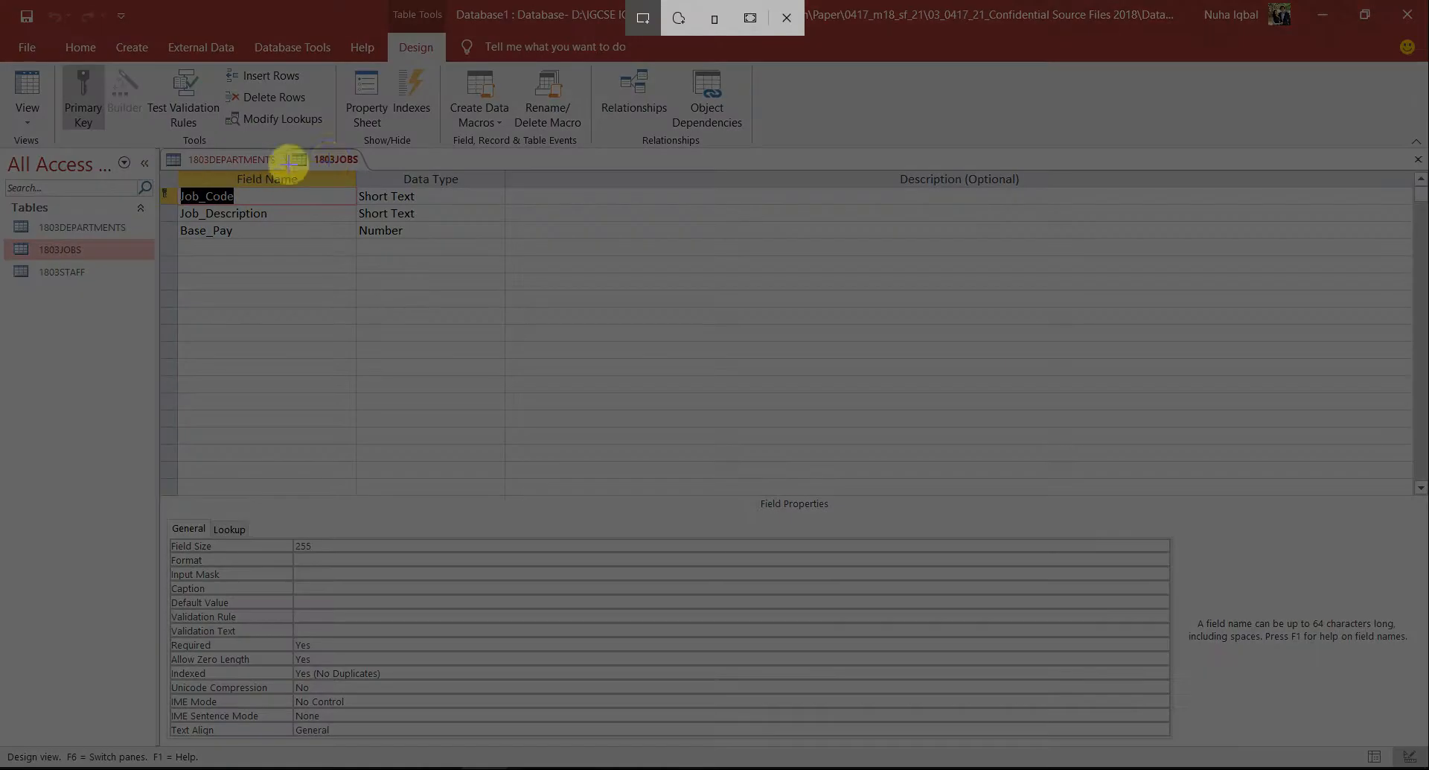
key(Escape)
click(255, 160)
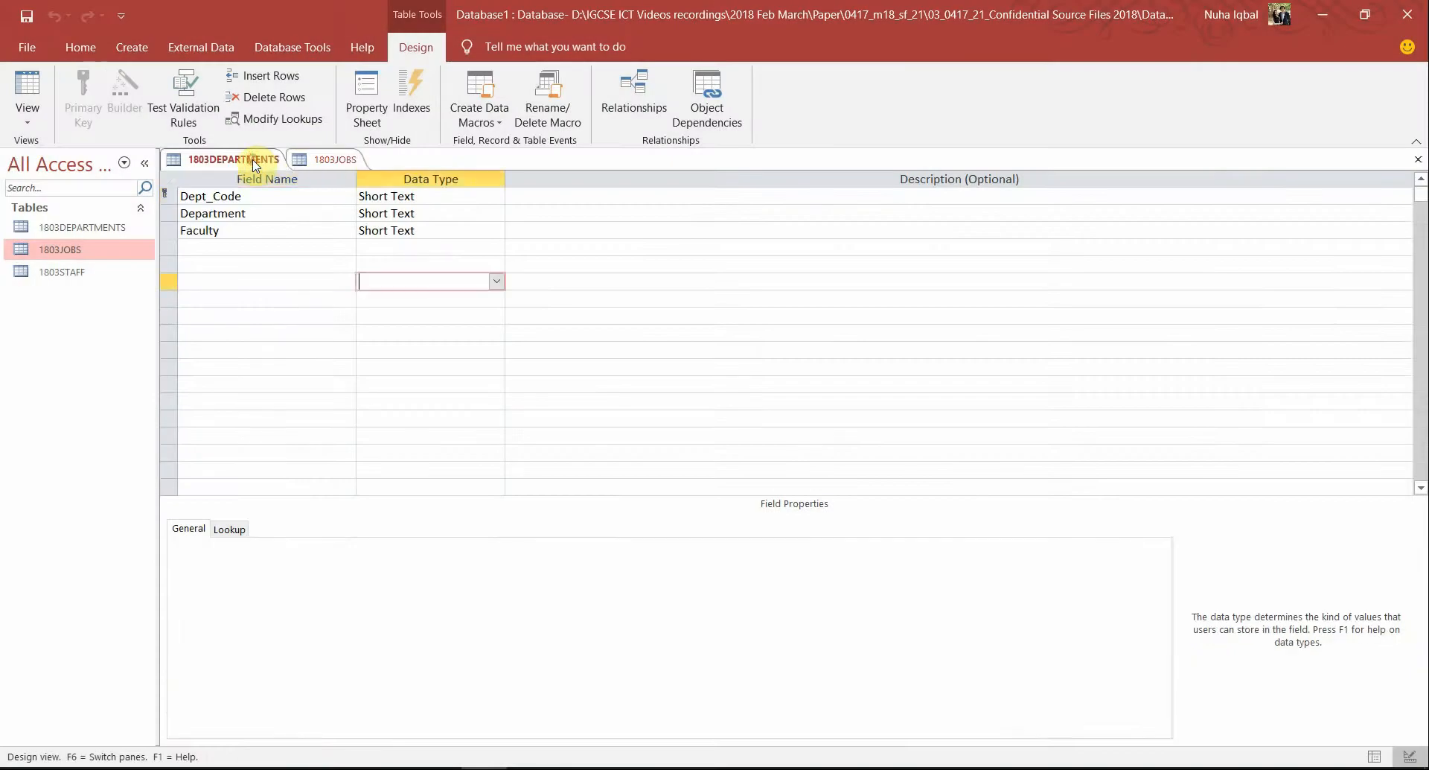
right_click(255, 160)
click(286, 197)
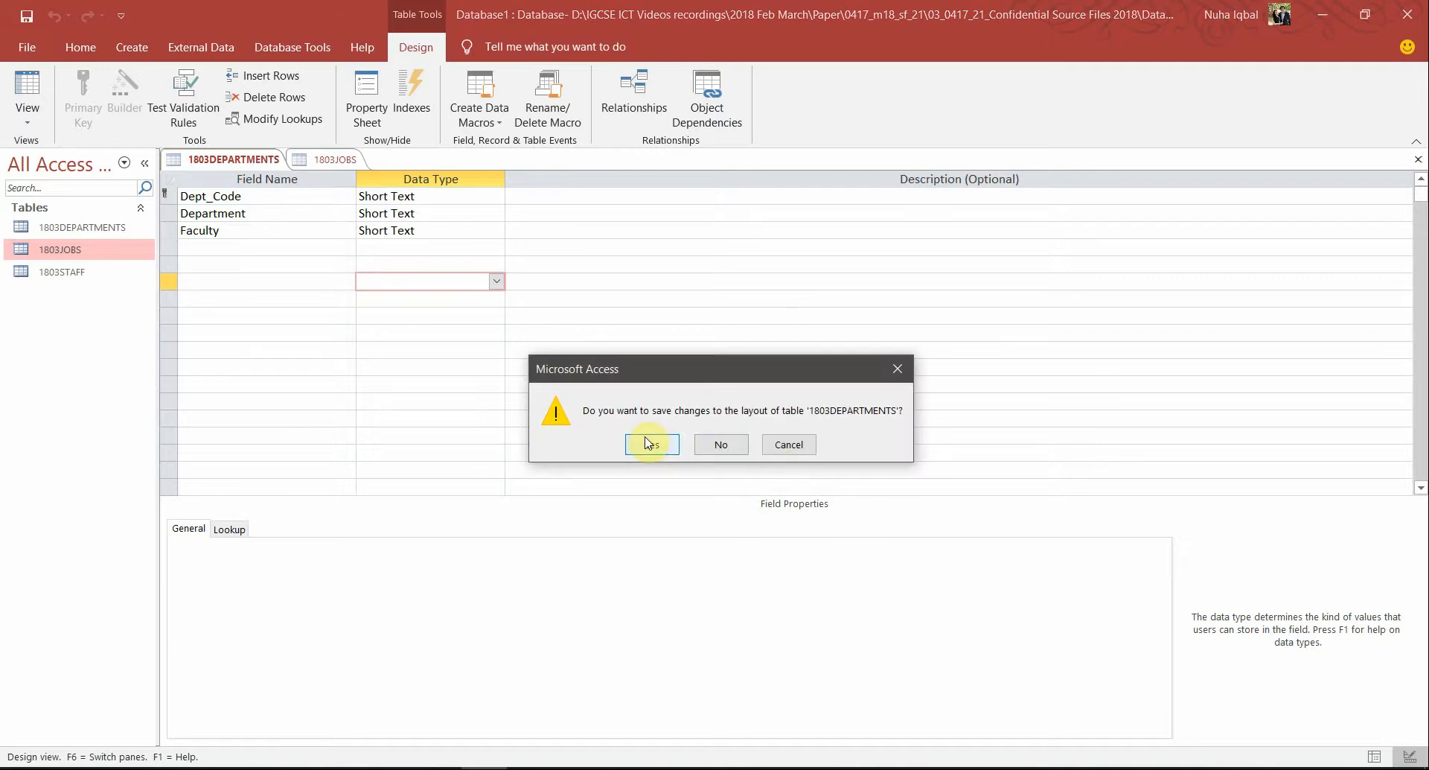
click(649, 444)
Snip the 1803JOBS field names and data types and paste them under Evidence 5
click(424, 298)
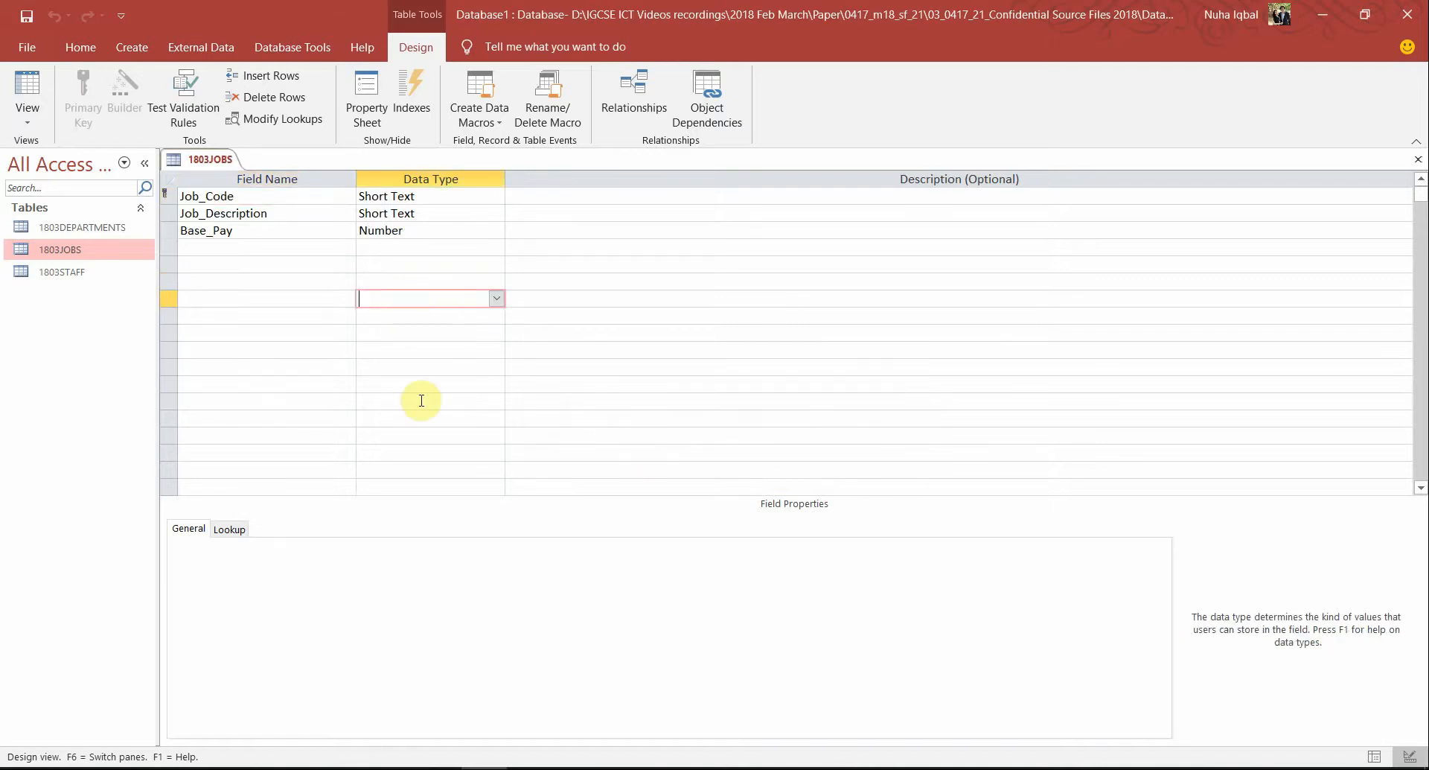
key(super+shift+s)
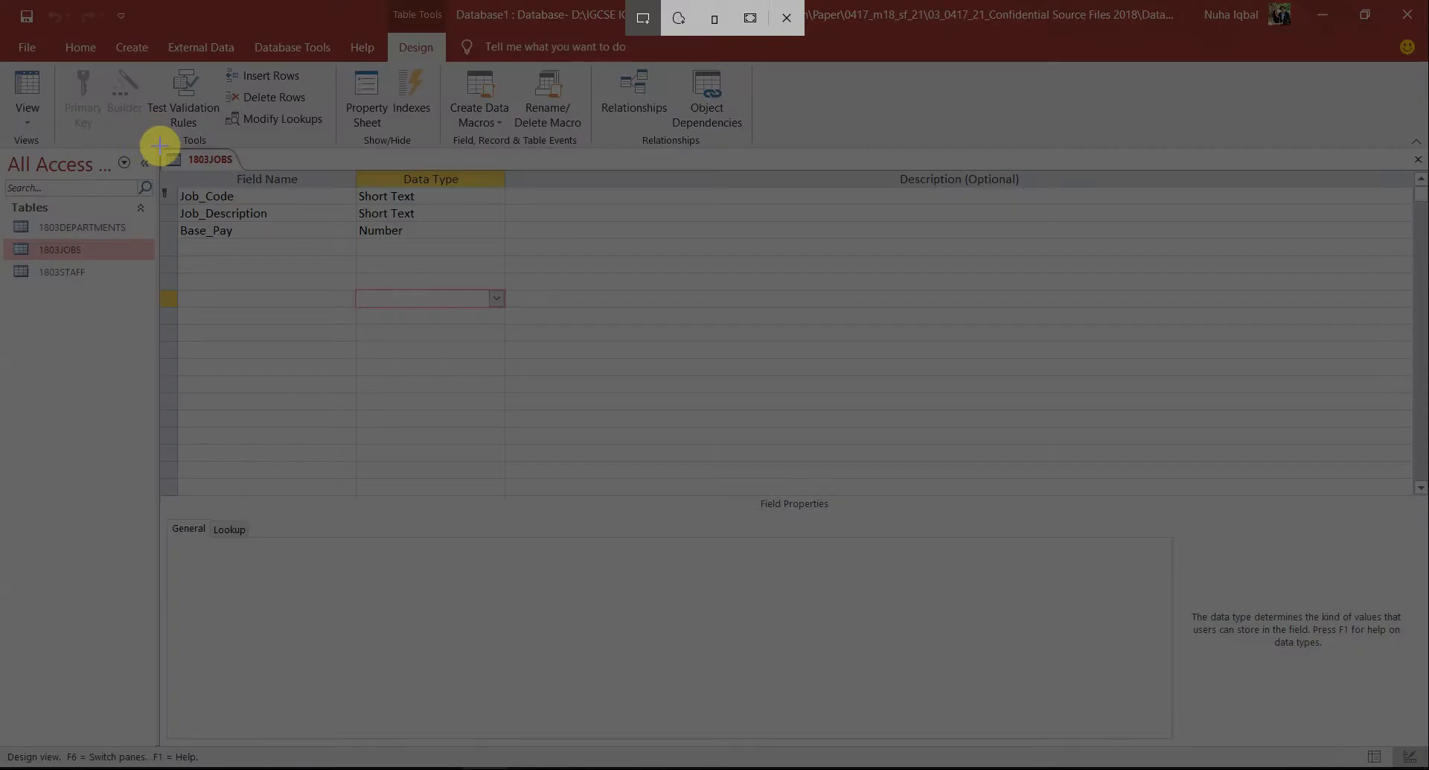
drag(160, 146, 507, 242)
key(alt+Tab)
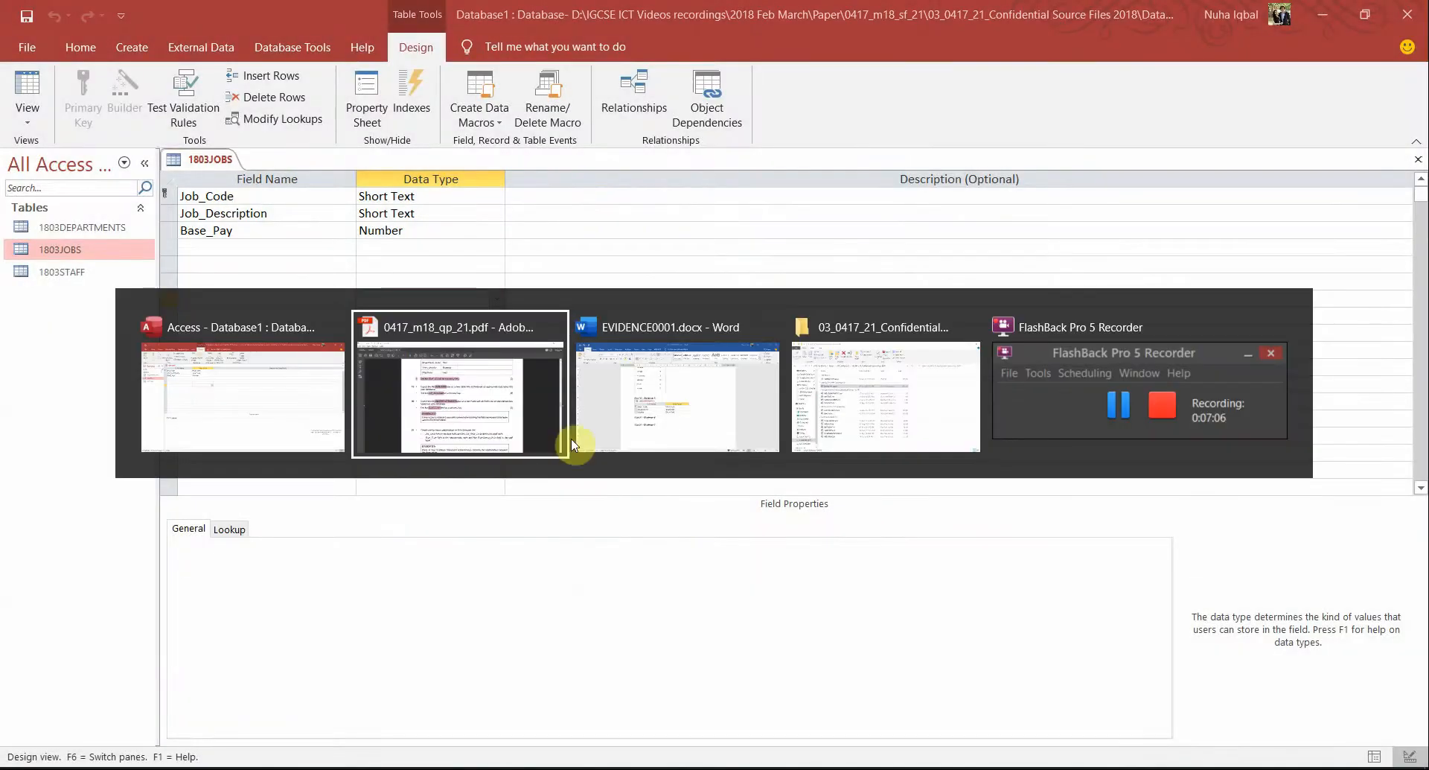
click(592, 451)
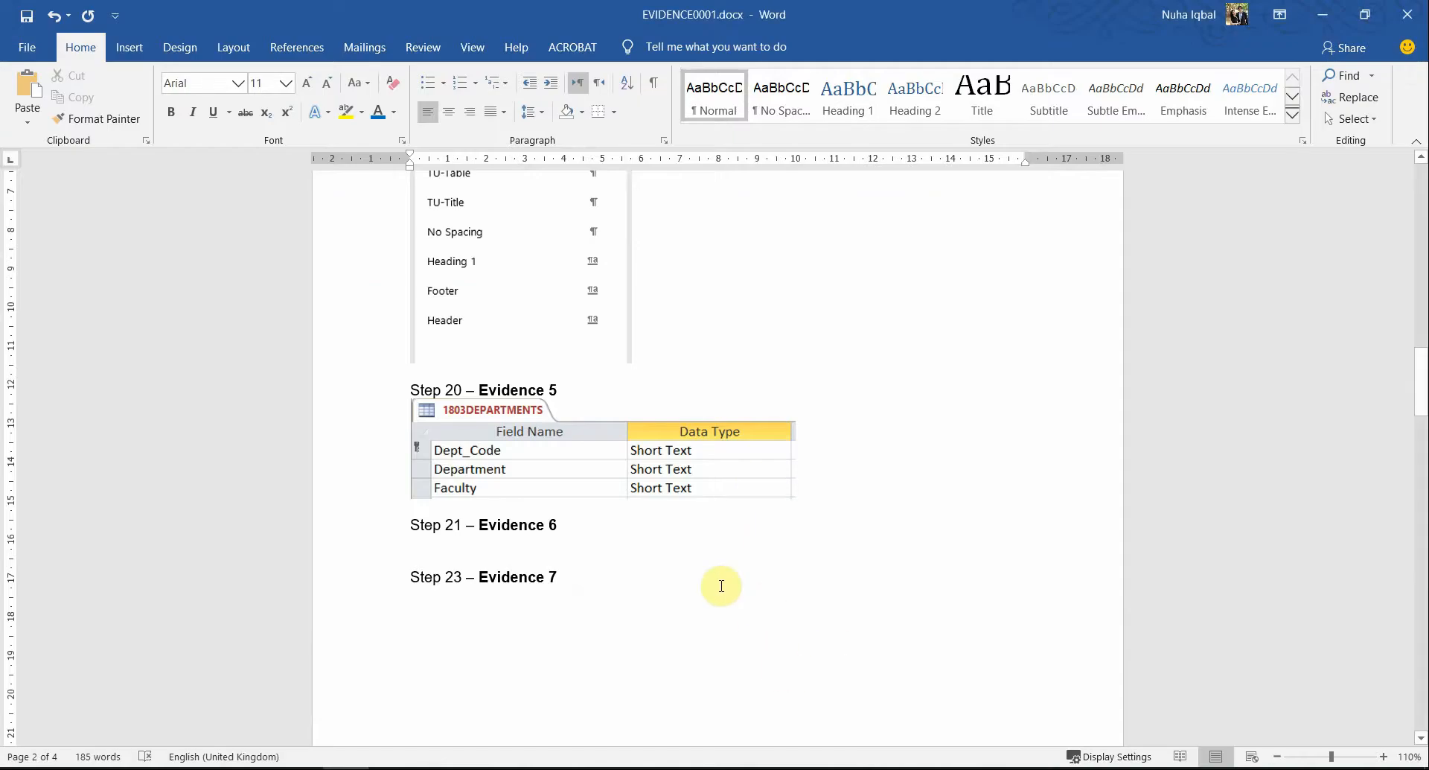
key(ctrl+v)
key(alt+Tab)
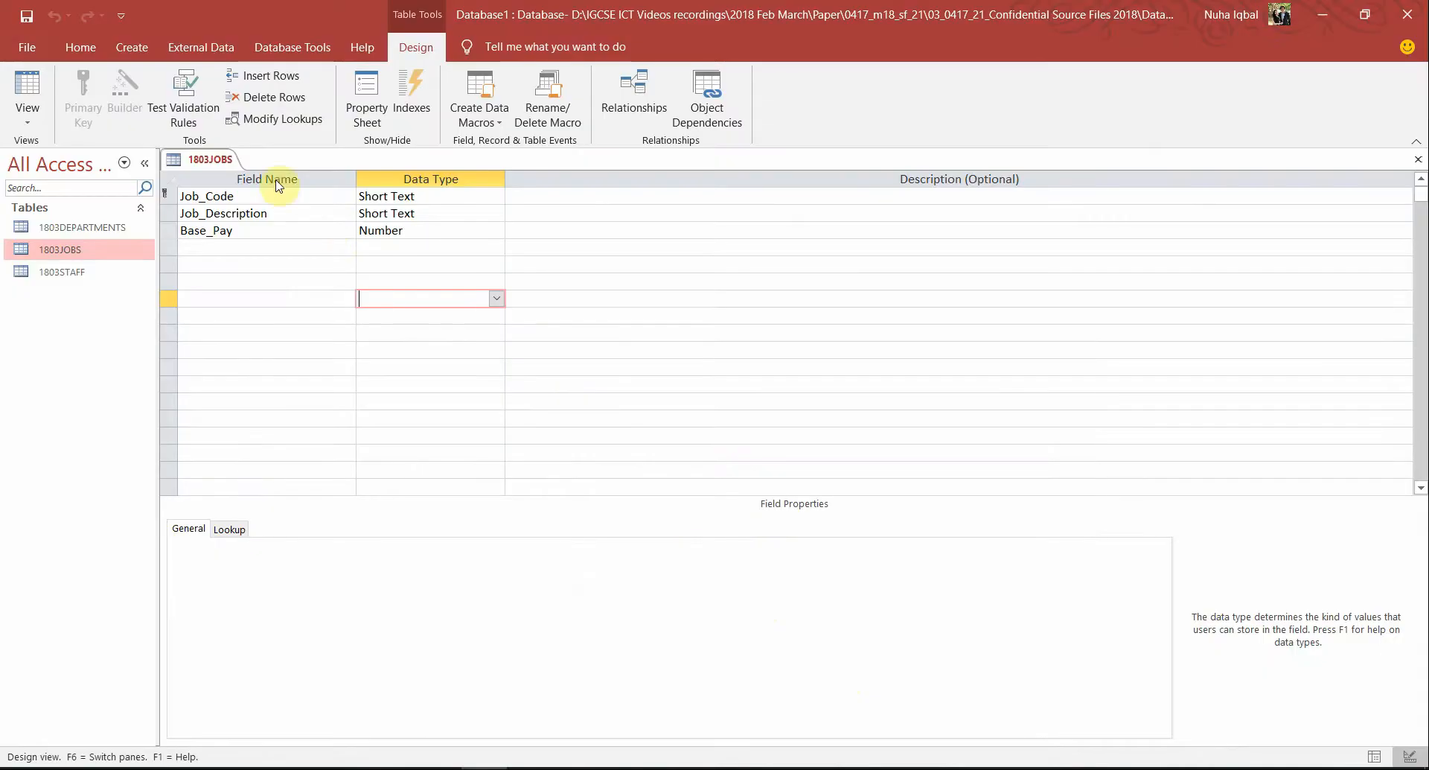
Close 1803JOBS, snip the 1803STAFF Design View field list and paste it into Word
right_click(213, 171)
click(242, 202)
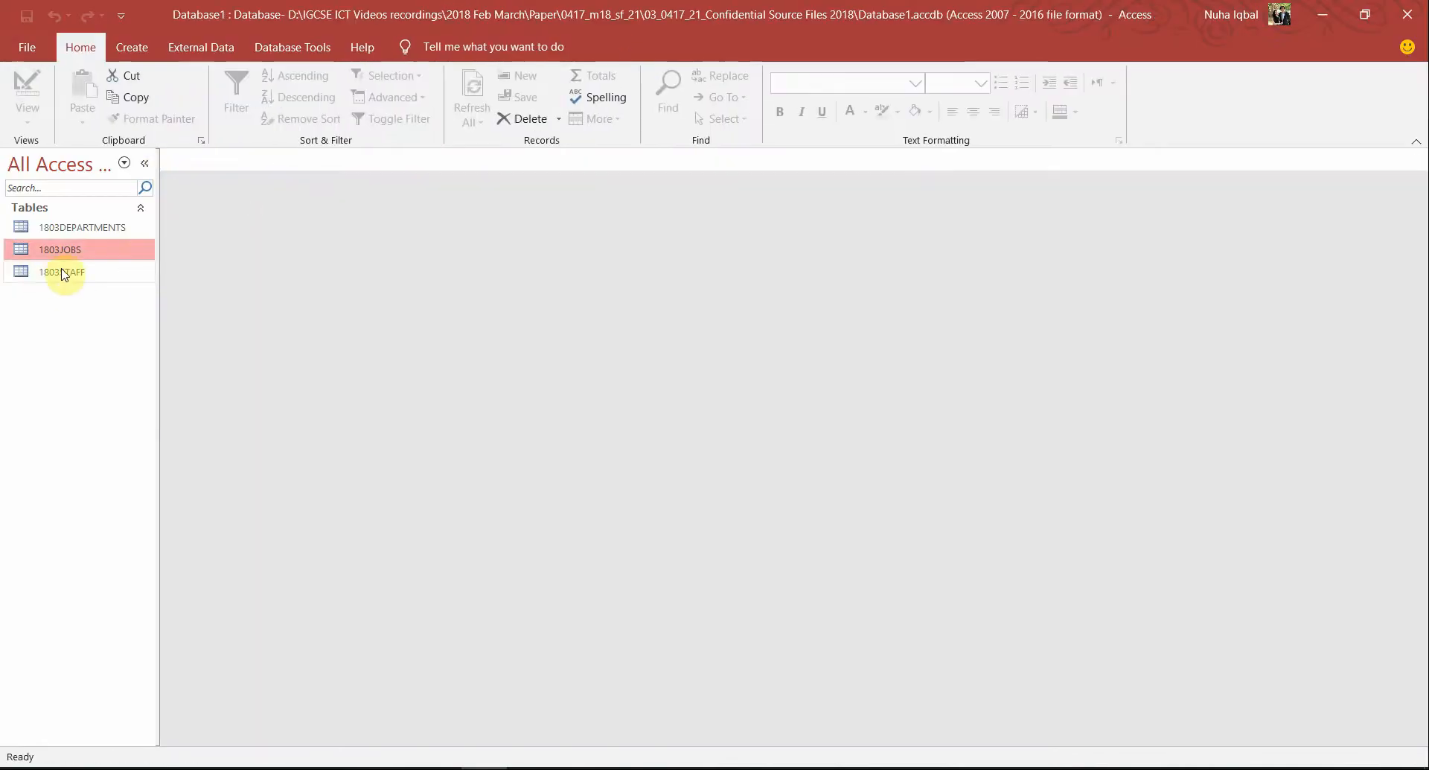
click(80, 282)
double_click(81, 282)
click(16, 95)
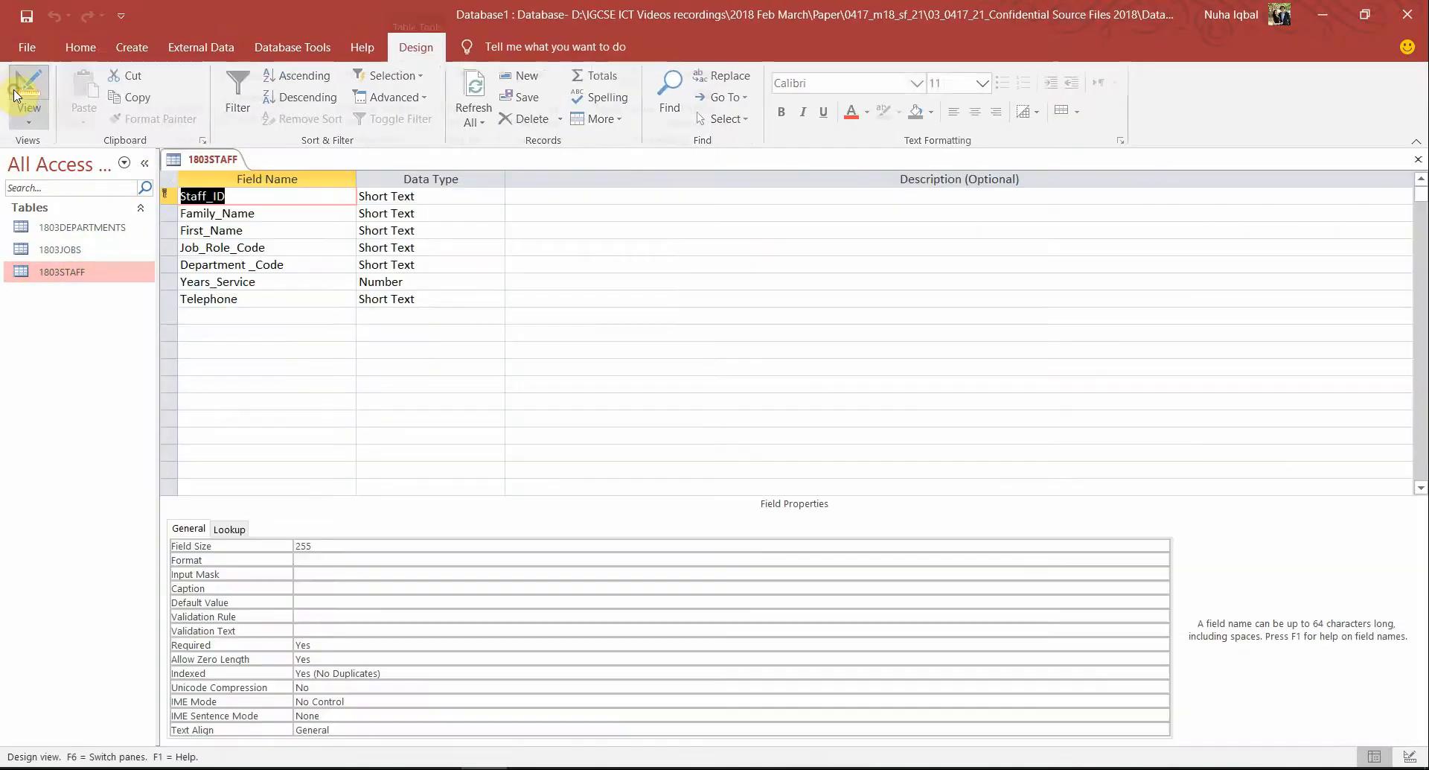
key(super+shift+s)
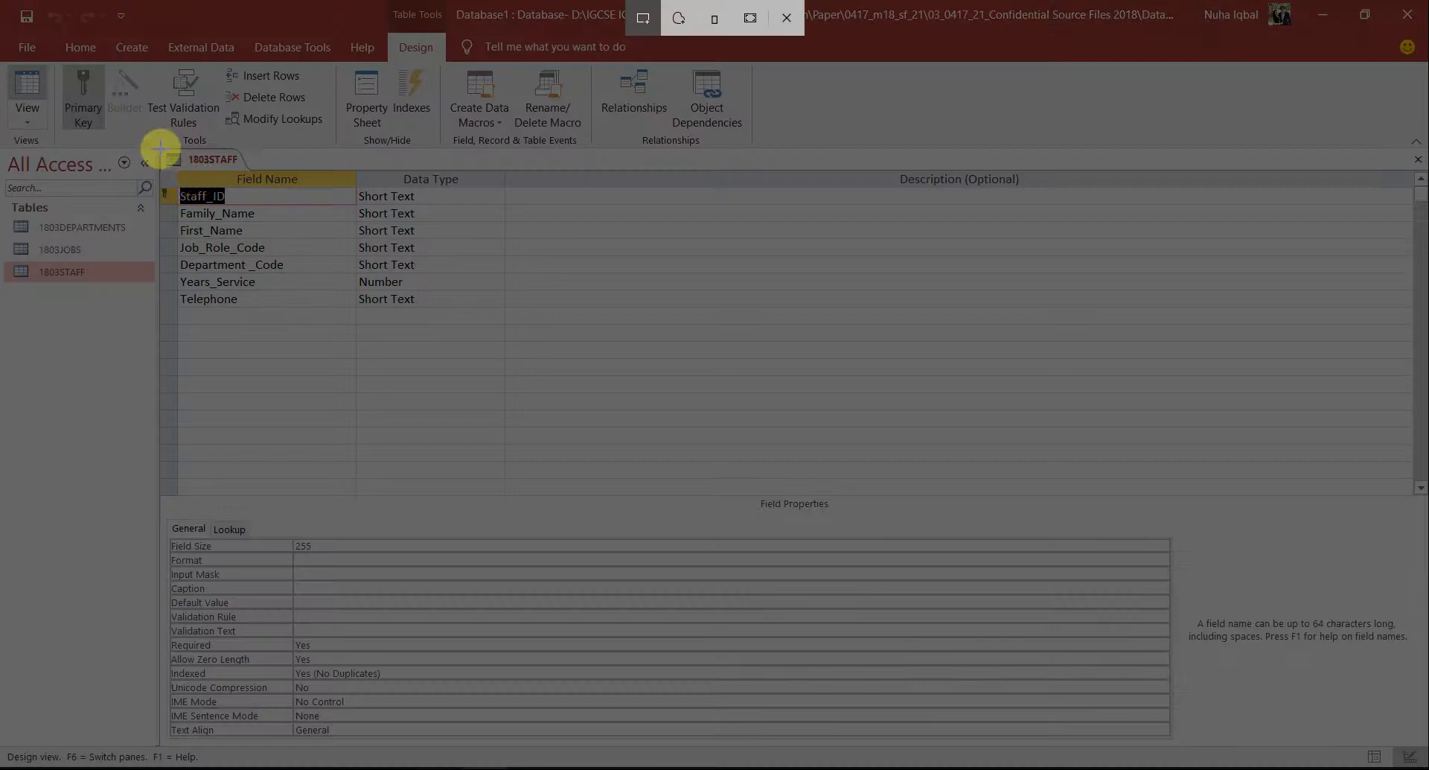
mouse_move(161, 149)
mouse_down()
mouse_move(288, 243)
mouse_move(425, 293)
mouse_move(523, 303)
mouse_move(503, 306)
mouse_up()
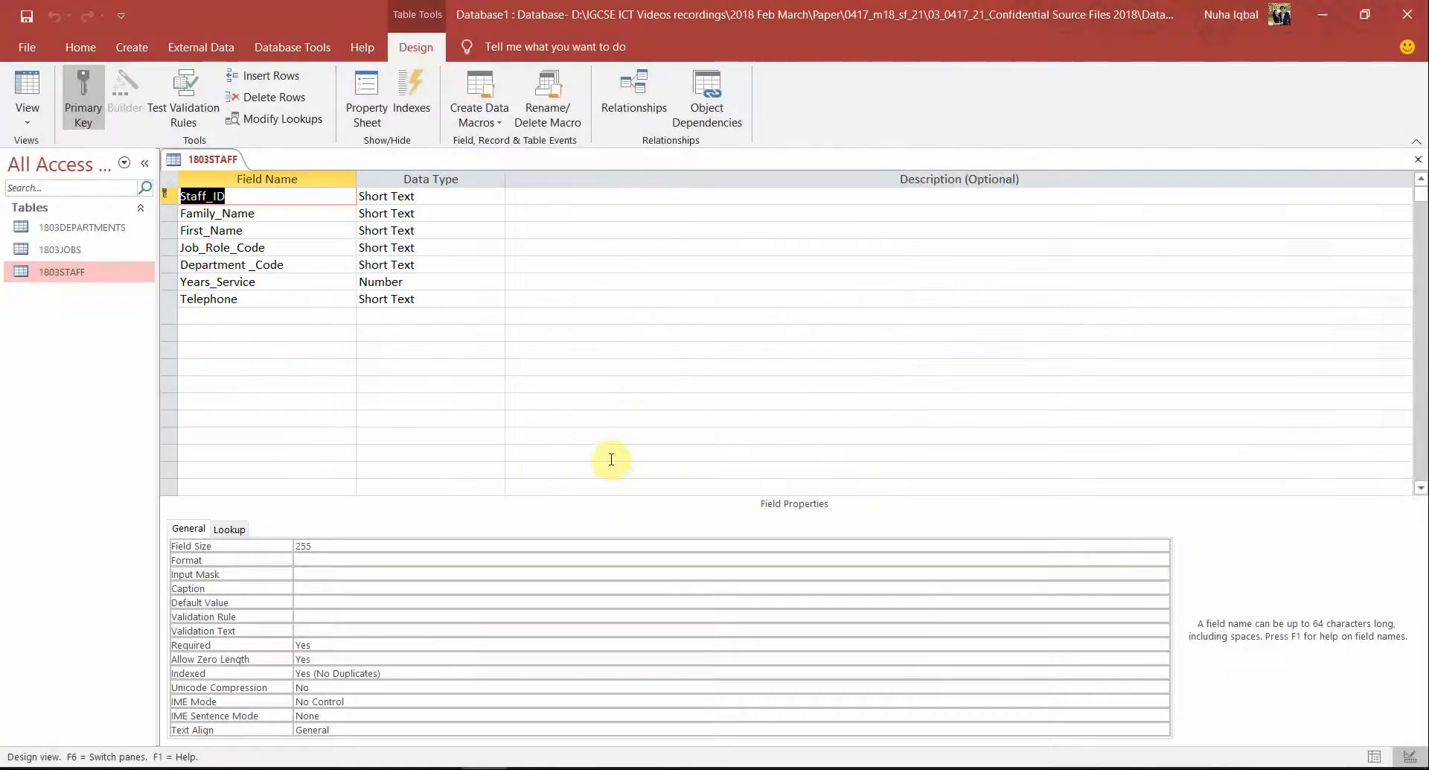
key(alt+Tab)
key(ctrl+v)
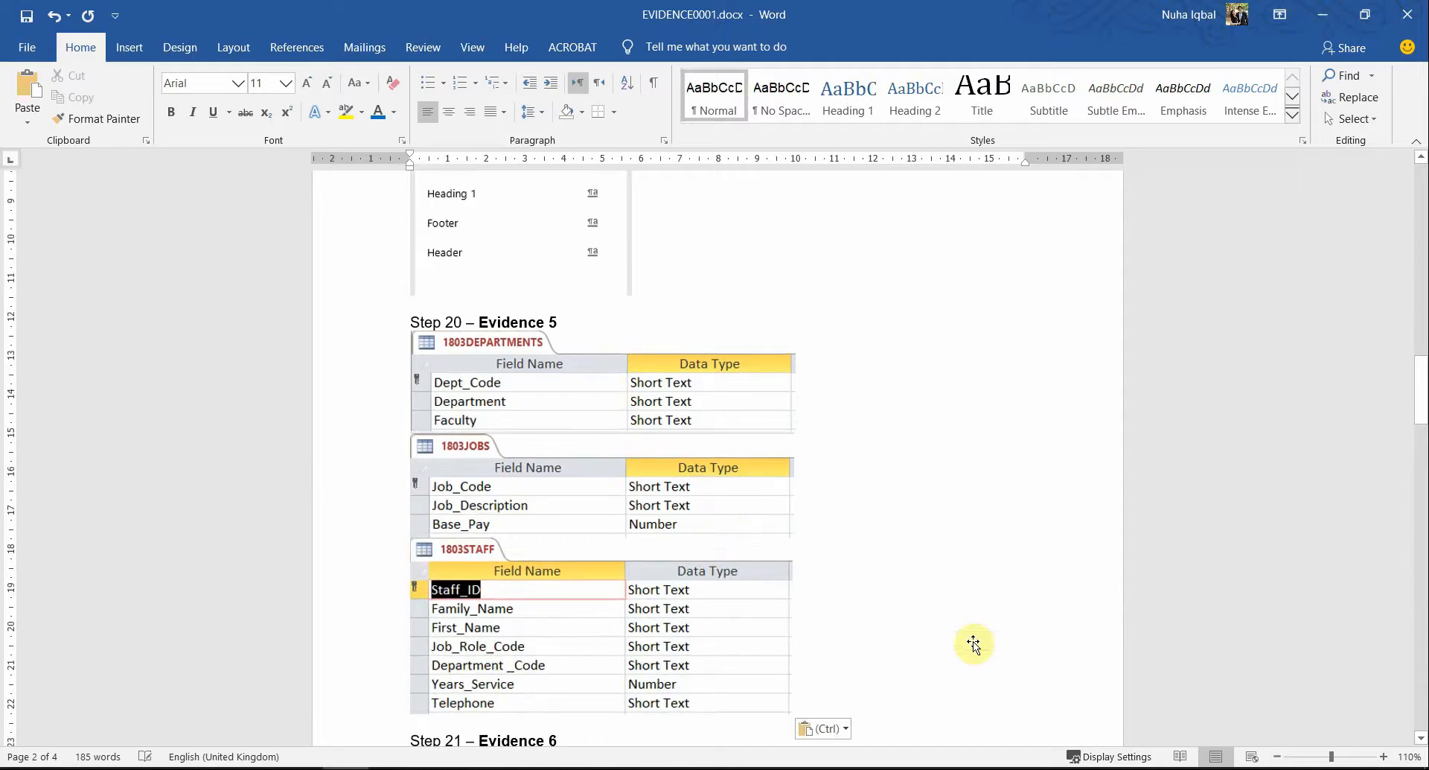
scroll(720, 506, down, 2)
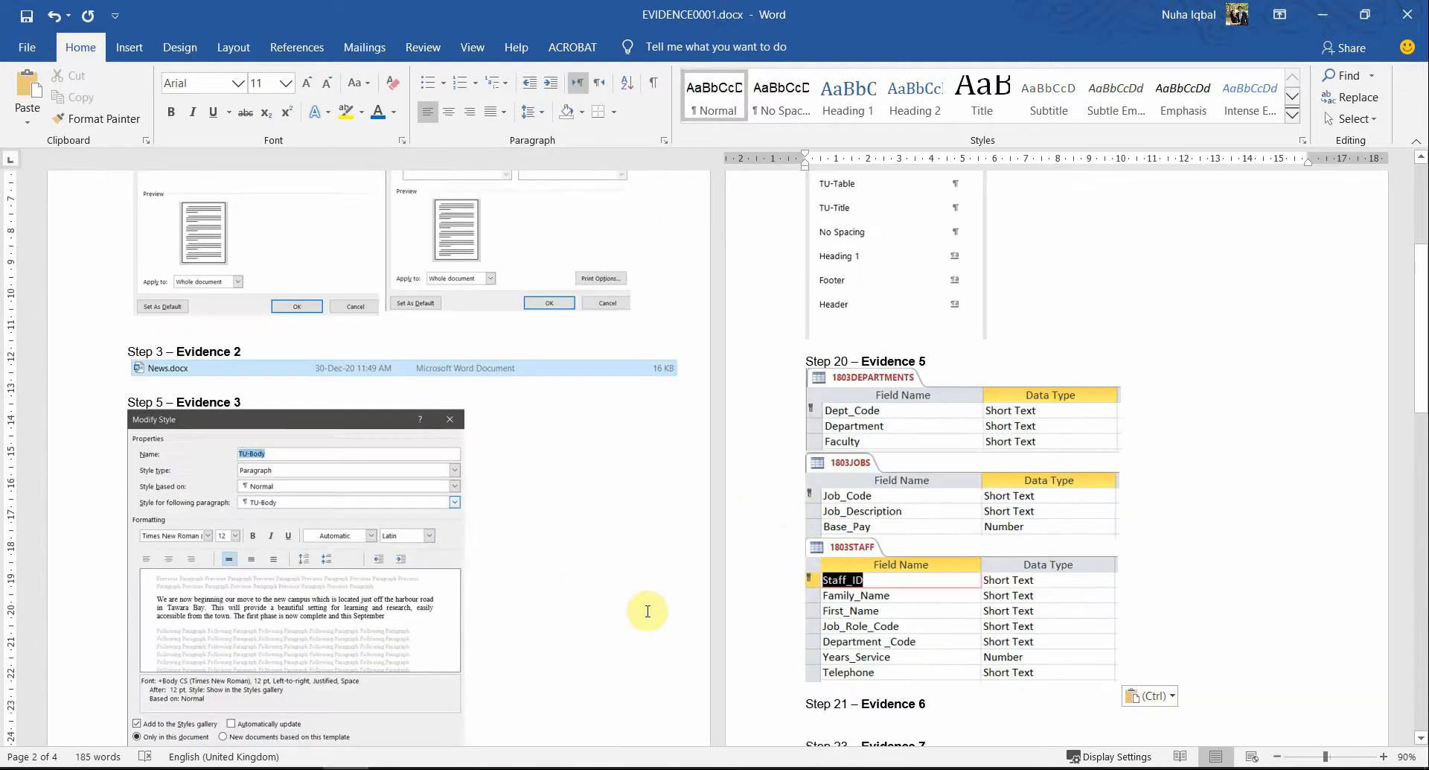
key(alt+Tab)
key(alt+Tab)
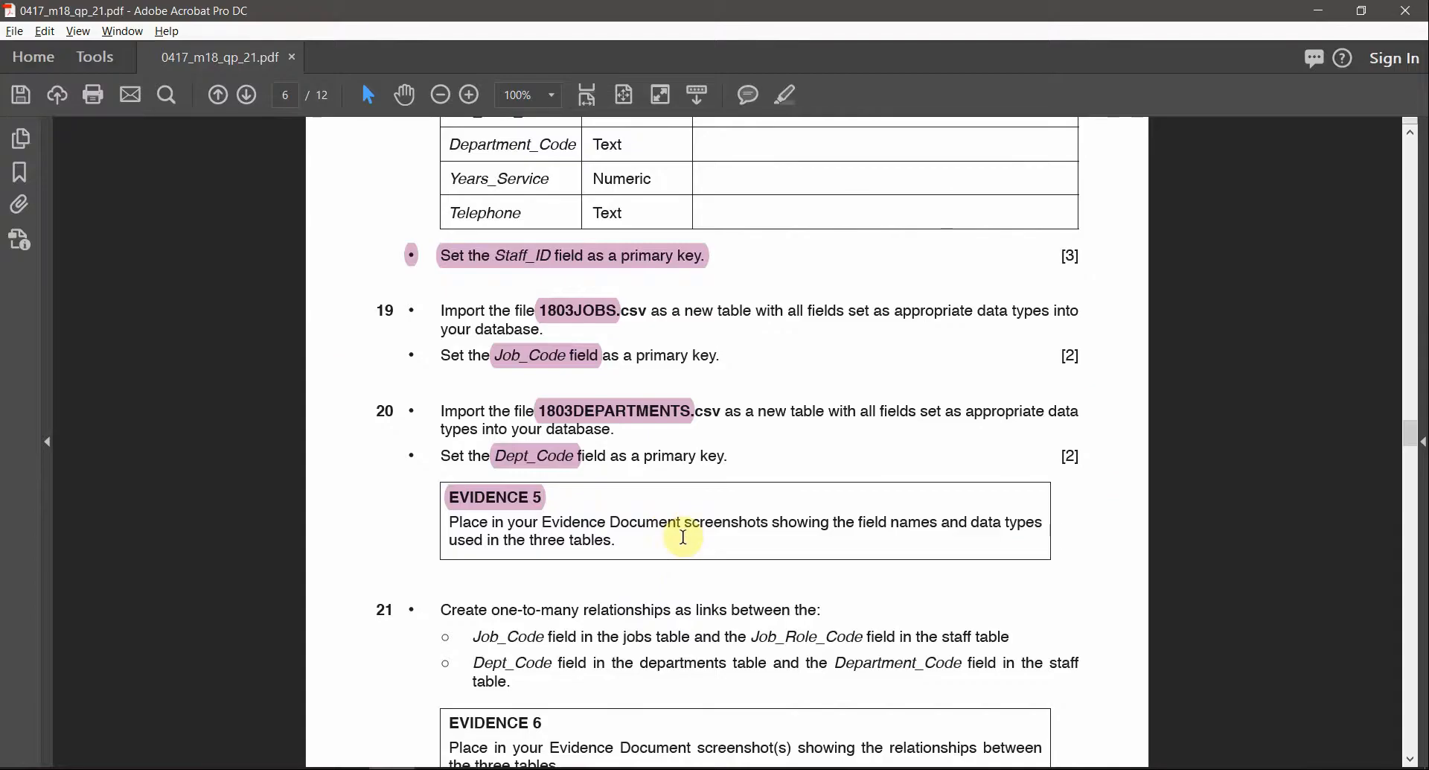
Highlight the words 'data types' in Evidence 5 of the question paper
drag(972, 525, 1043, 523)
click(787, 106)
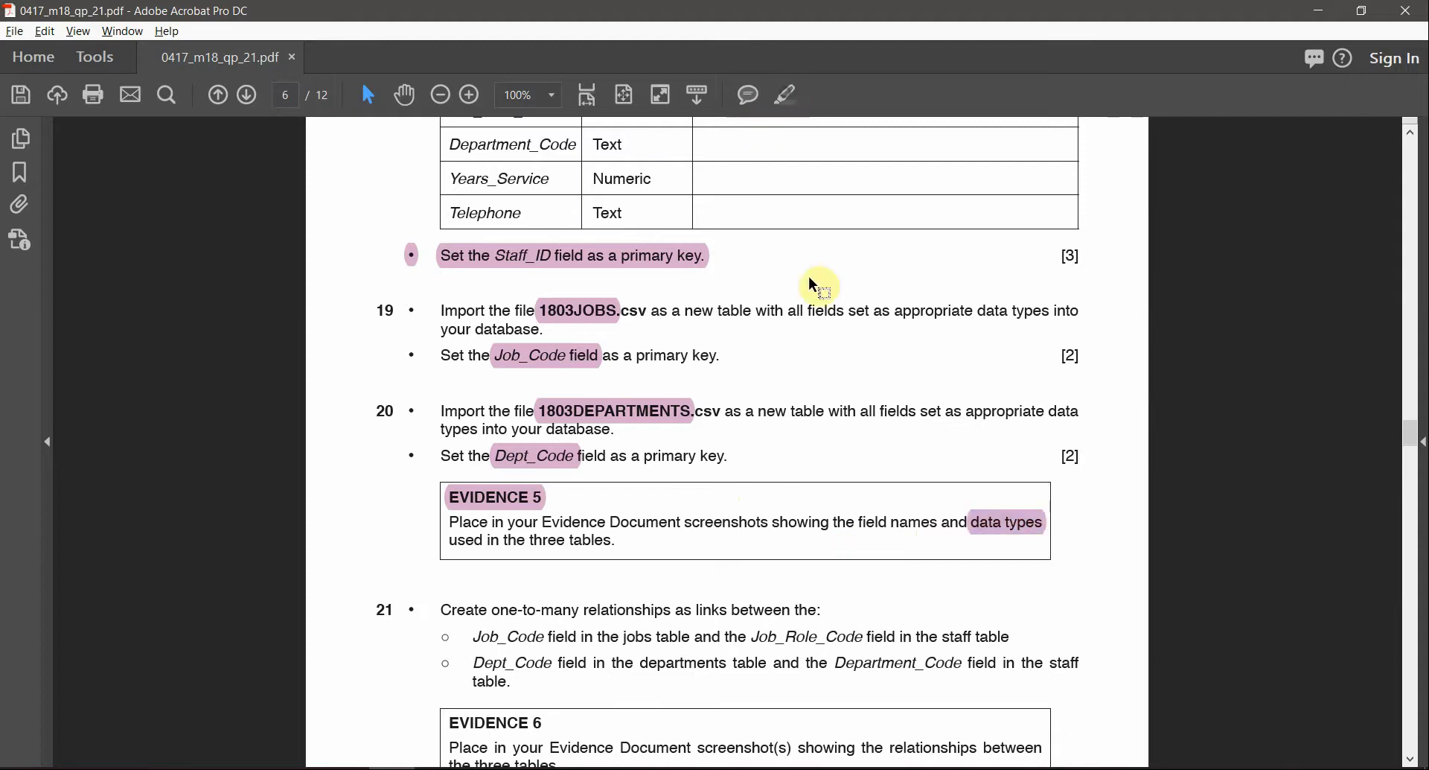
key(alt+Tab)
key(alt+Tab)
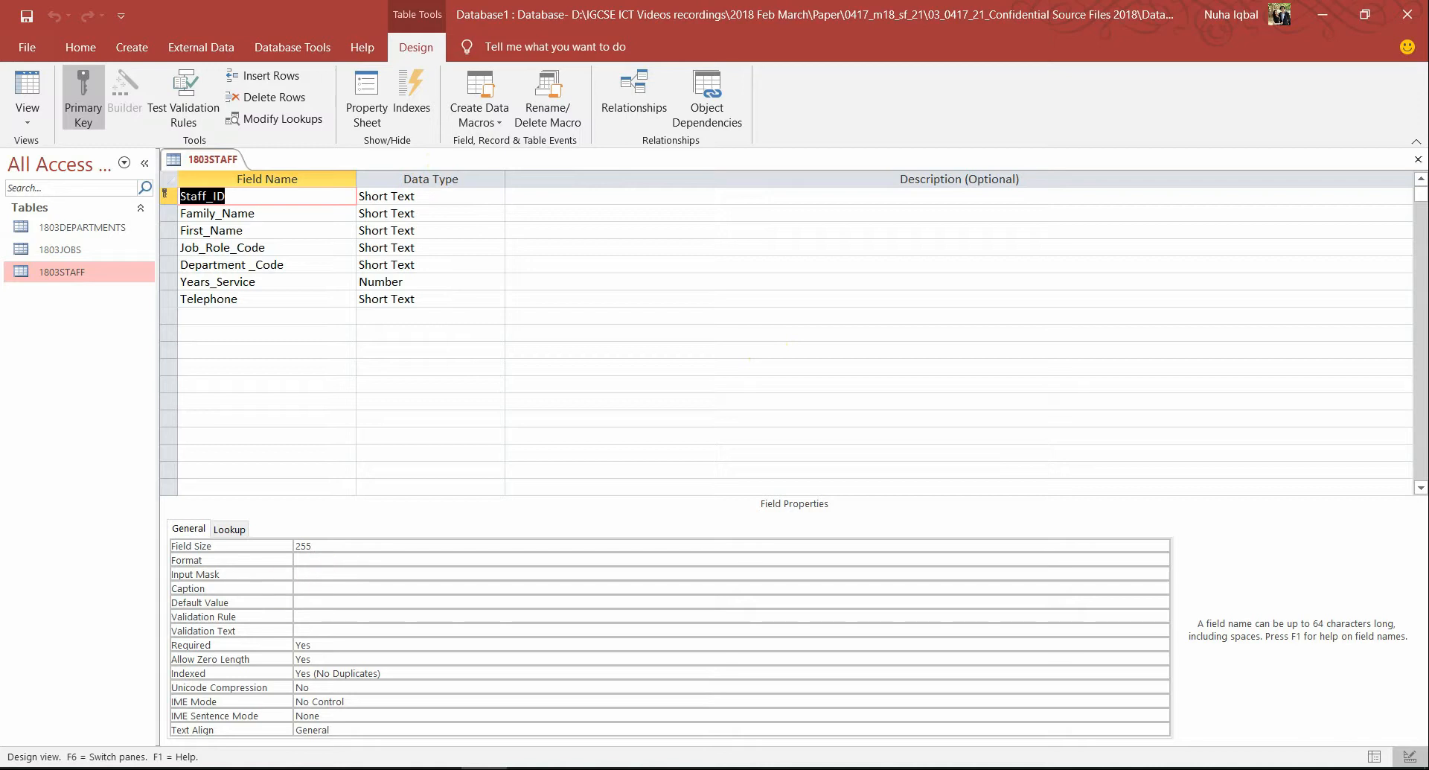
key(alt+Tab)
scroll(695, 638, up, 3)
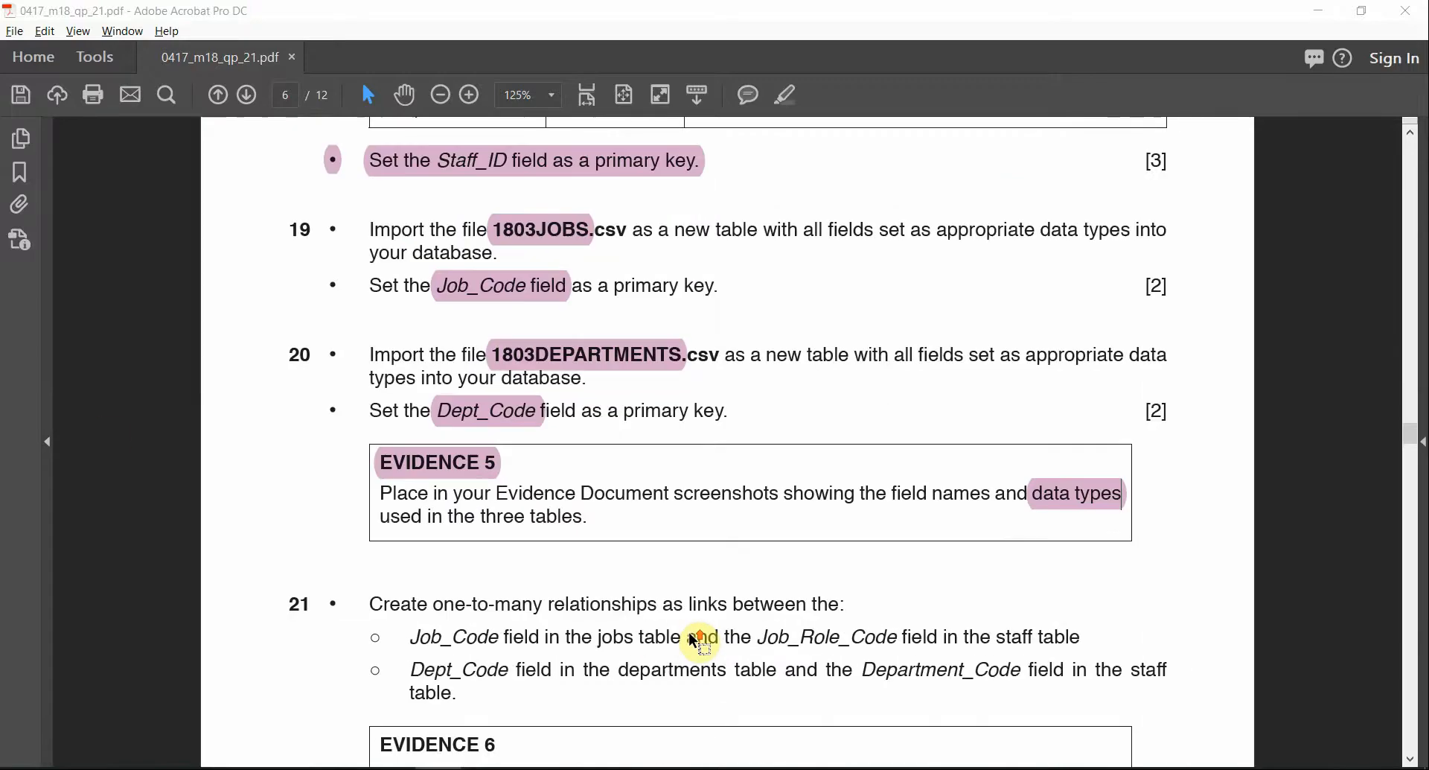
scroll(695, 640, down, 2)
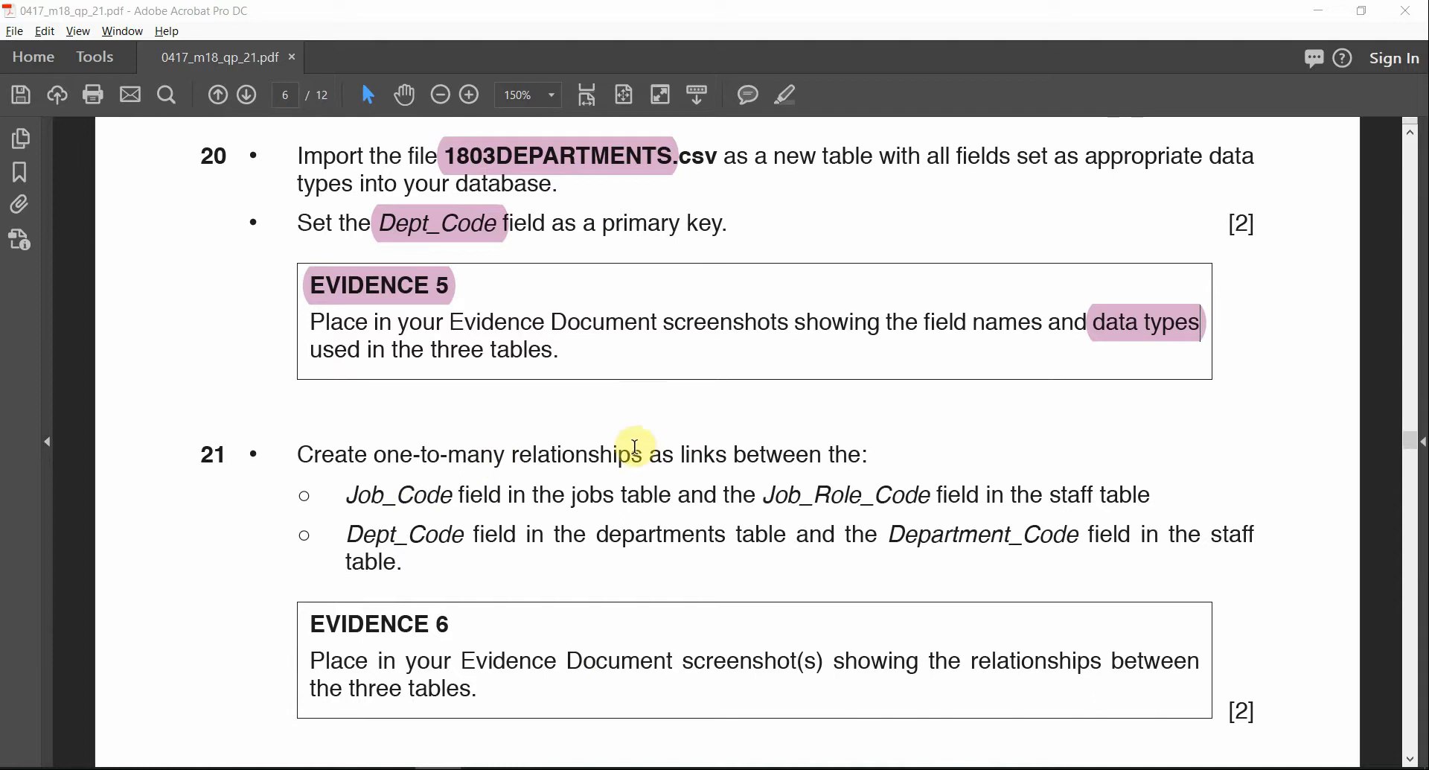
Highlight 'one-to-many relationships' in question 21 and select Job_Code in its first bullet
drag(646, 454, 372, 456)
click(787, 95)
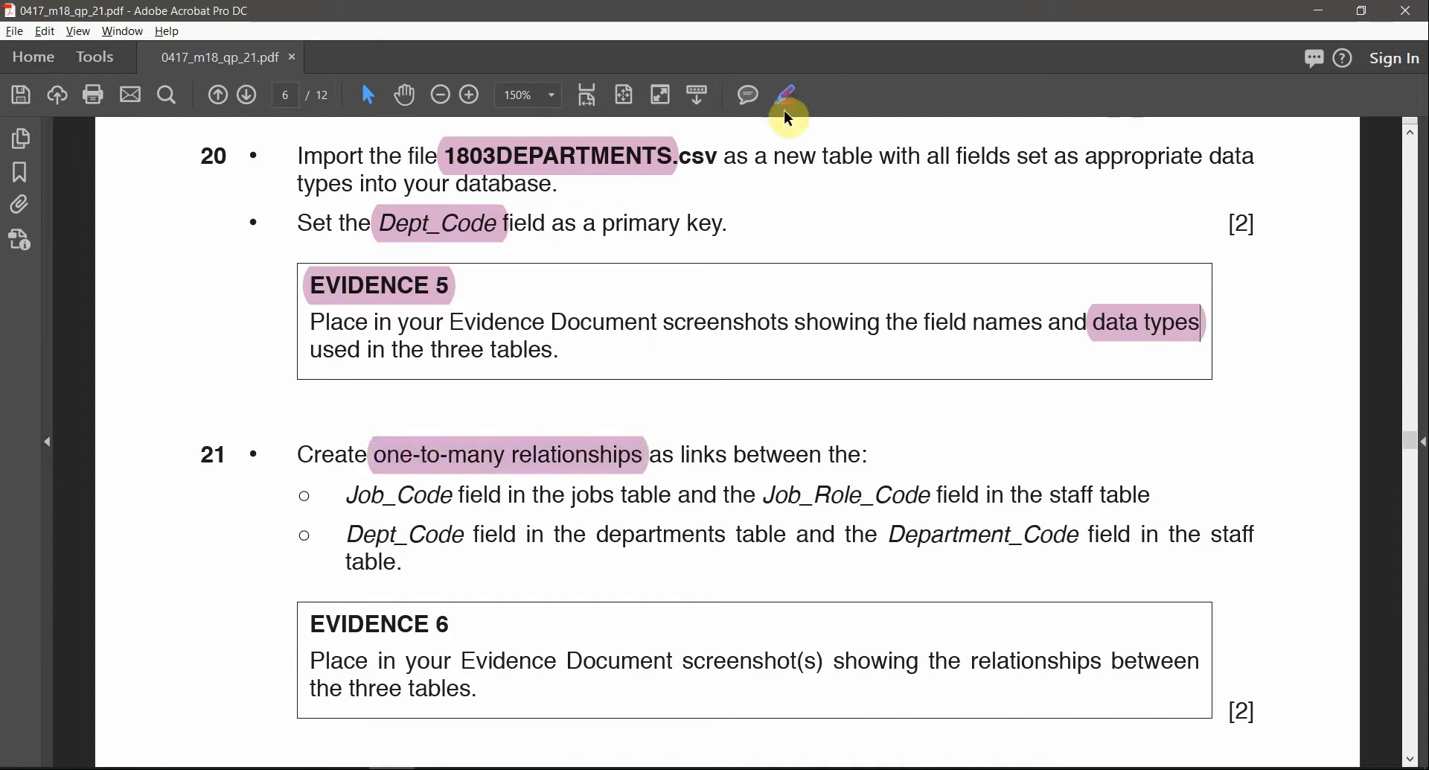
scroll(857, 522, down, 1)
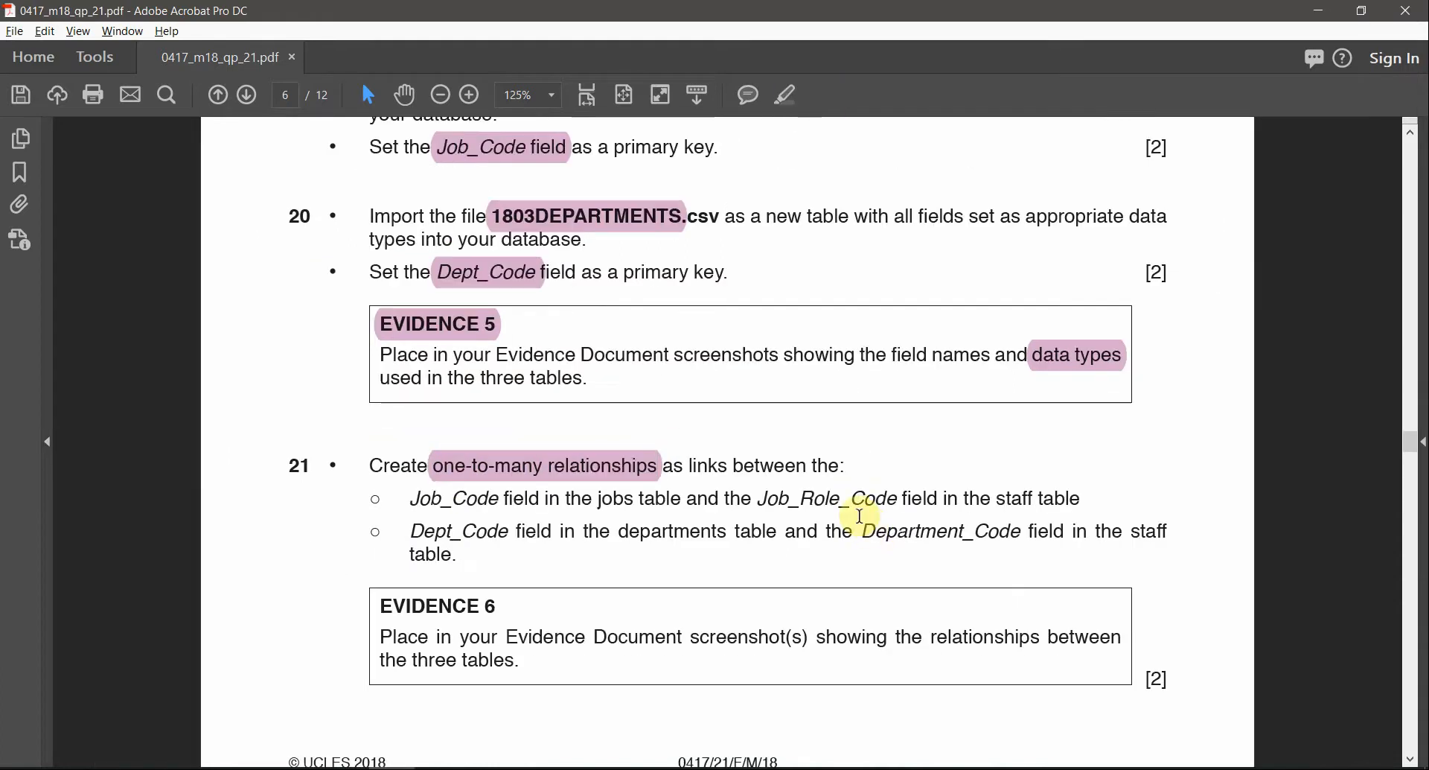
scroll(860, 515, down, 2)
scroll(947, 557, up, 1)
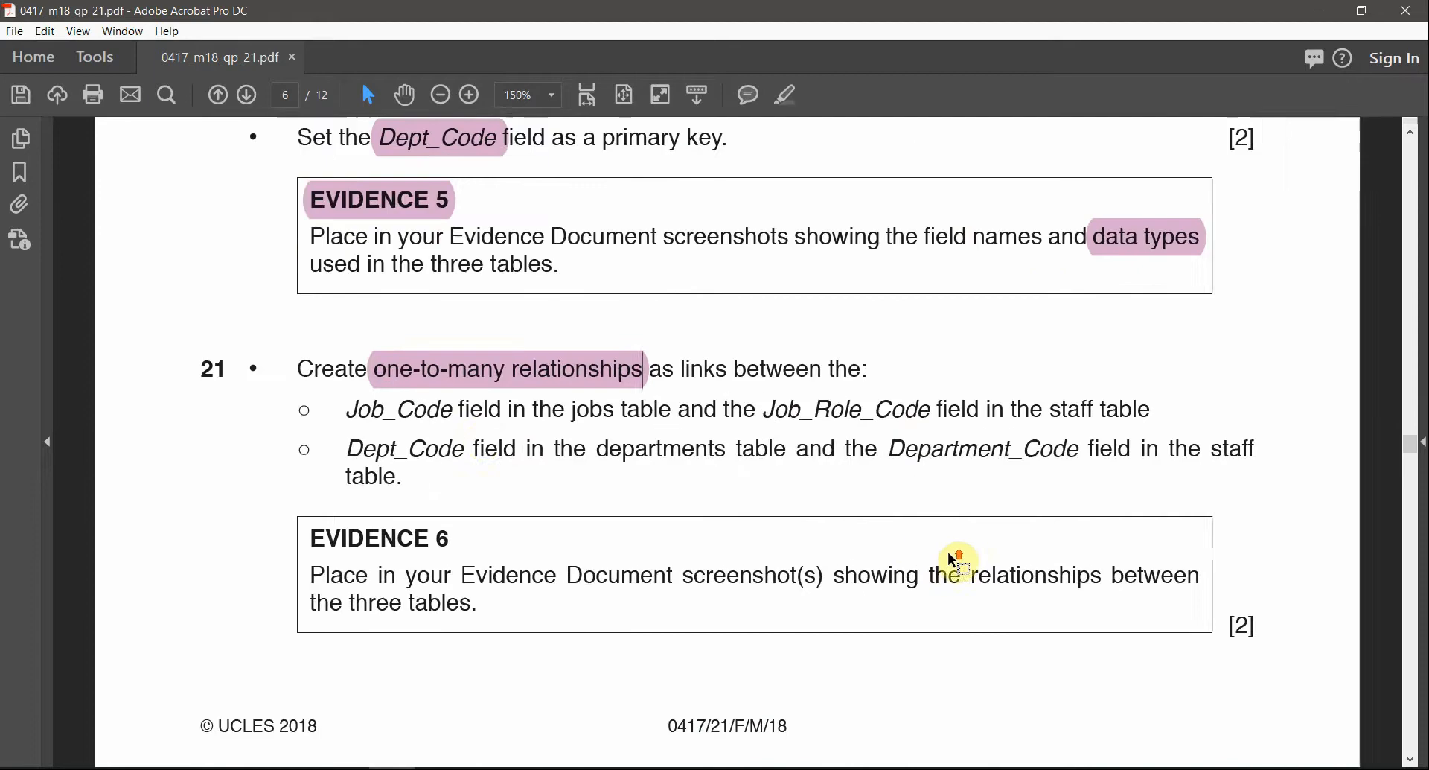
drag(349, 408, 453, 411)
Close the 1803STAFF table design in Access
key(alt+Tab)
key(alt+Tab)
key(alt+Tab)
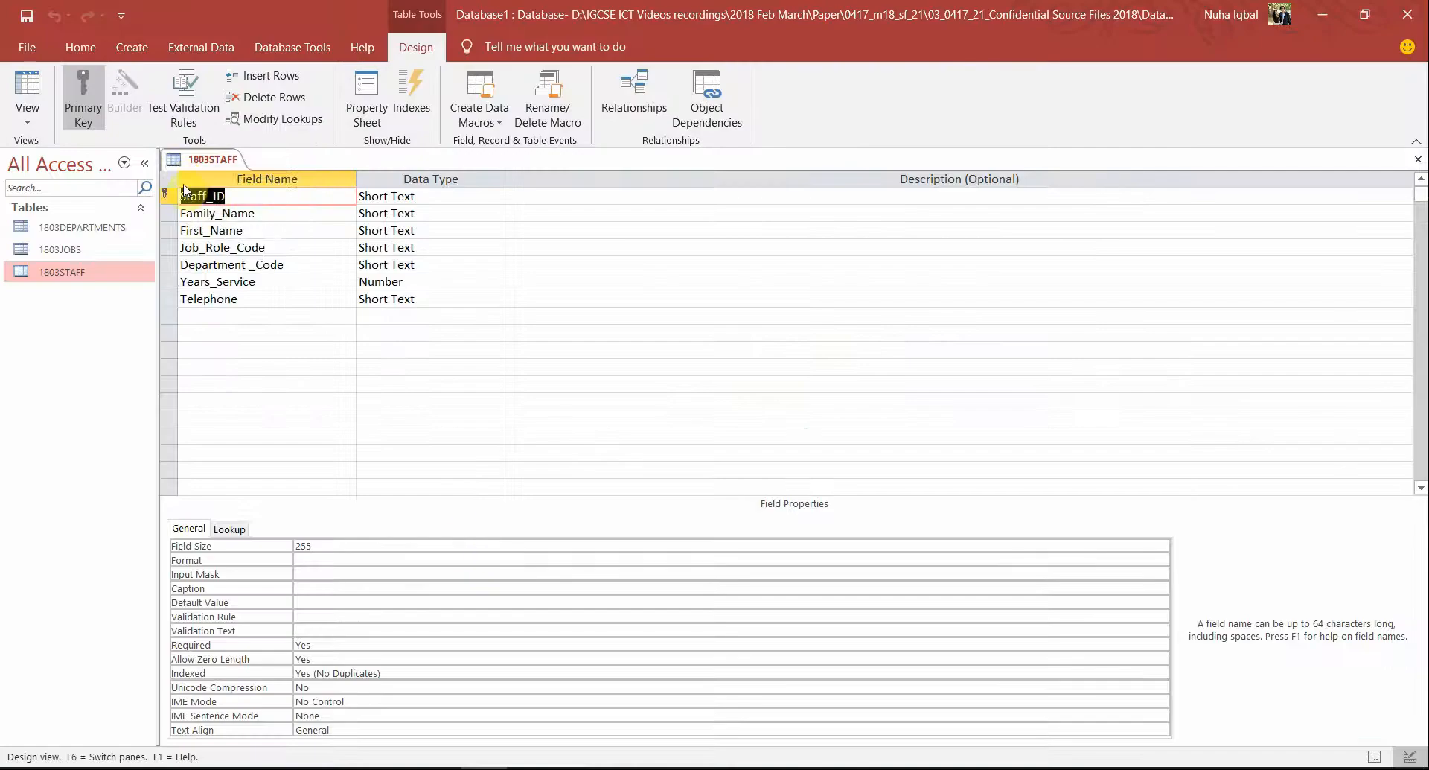
right_click(198, 156)
click(220, 203)
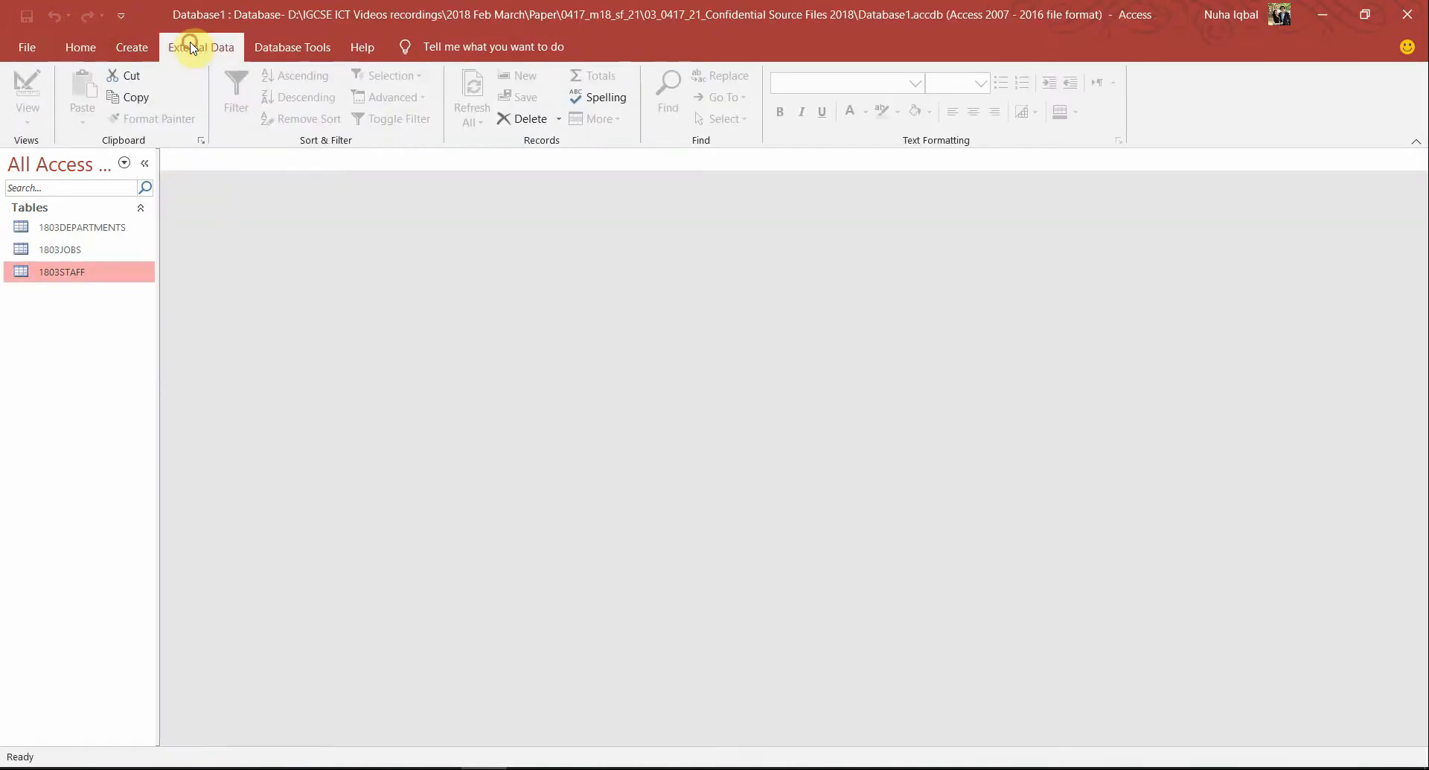
Open the Relationships window and add the 1803JOBS, 1803STAFF and 1803DEPARTMENTS tables
click(201, 47)
click(290, 47)
click(269, 110)
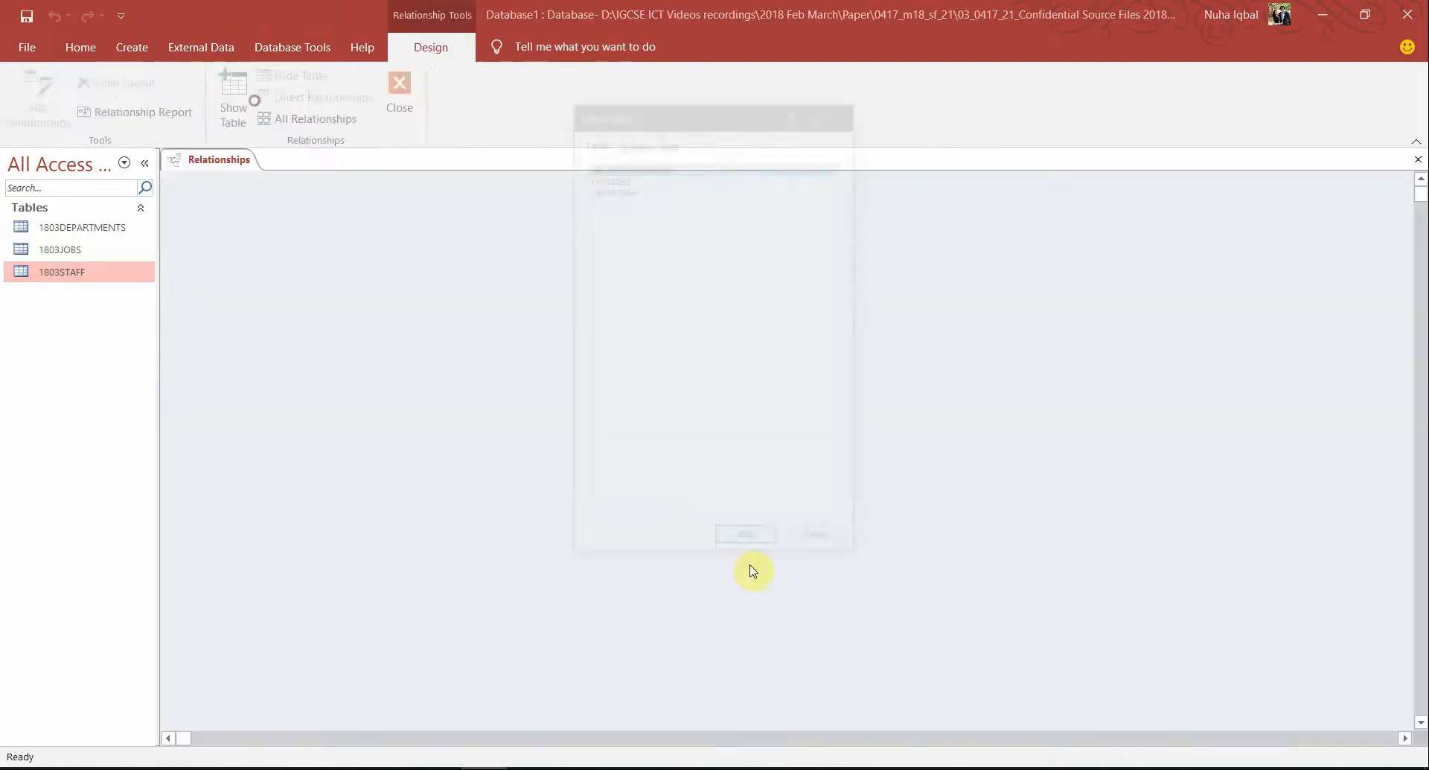
drag(737, 303, 588, 172)
click(748, 544)
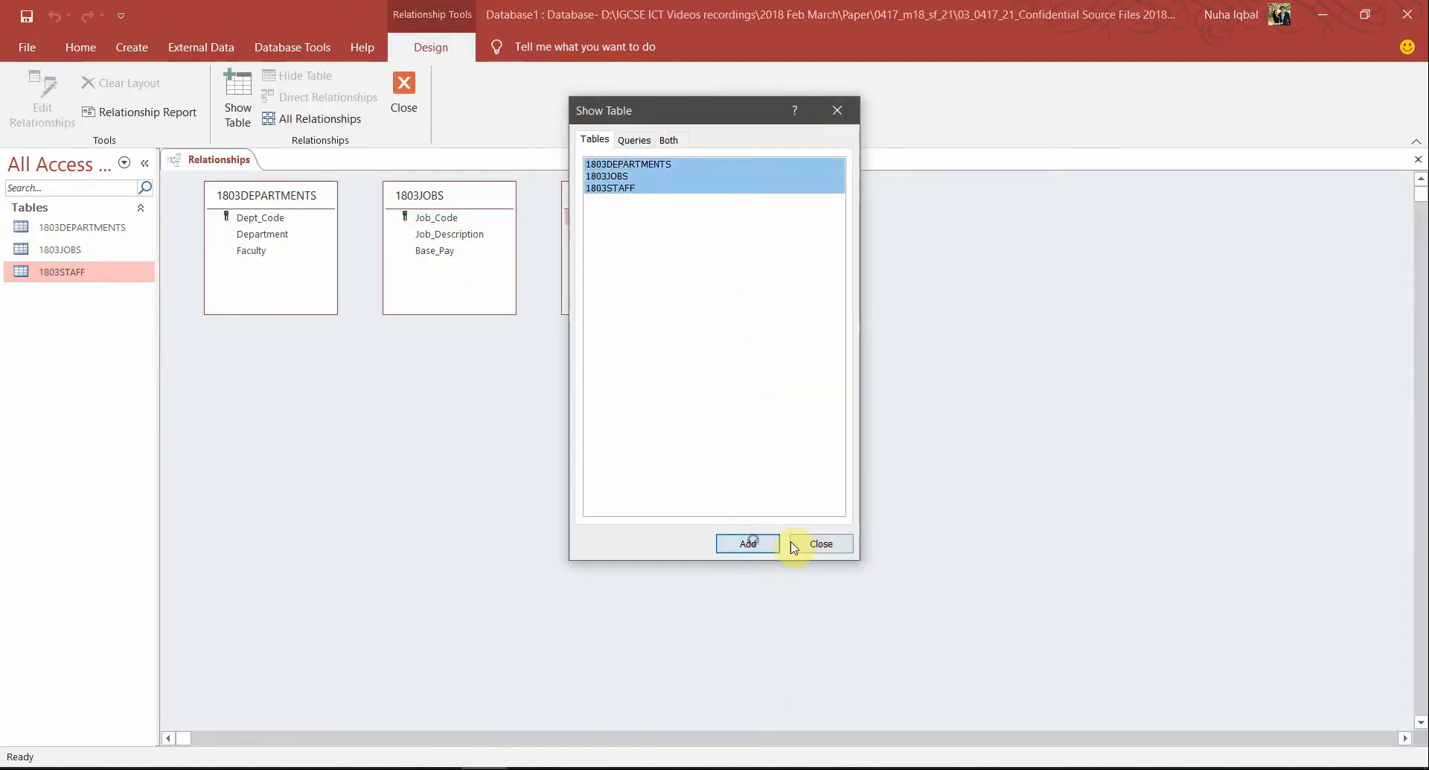
click(795, 544)
drag(656, 313, 638, 531)
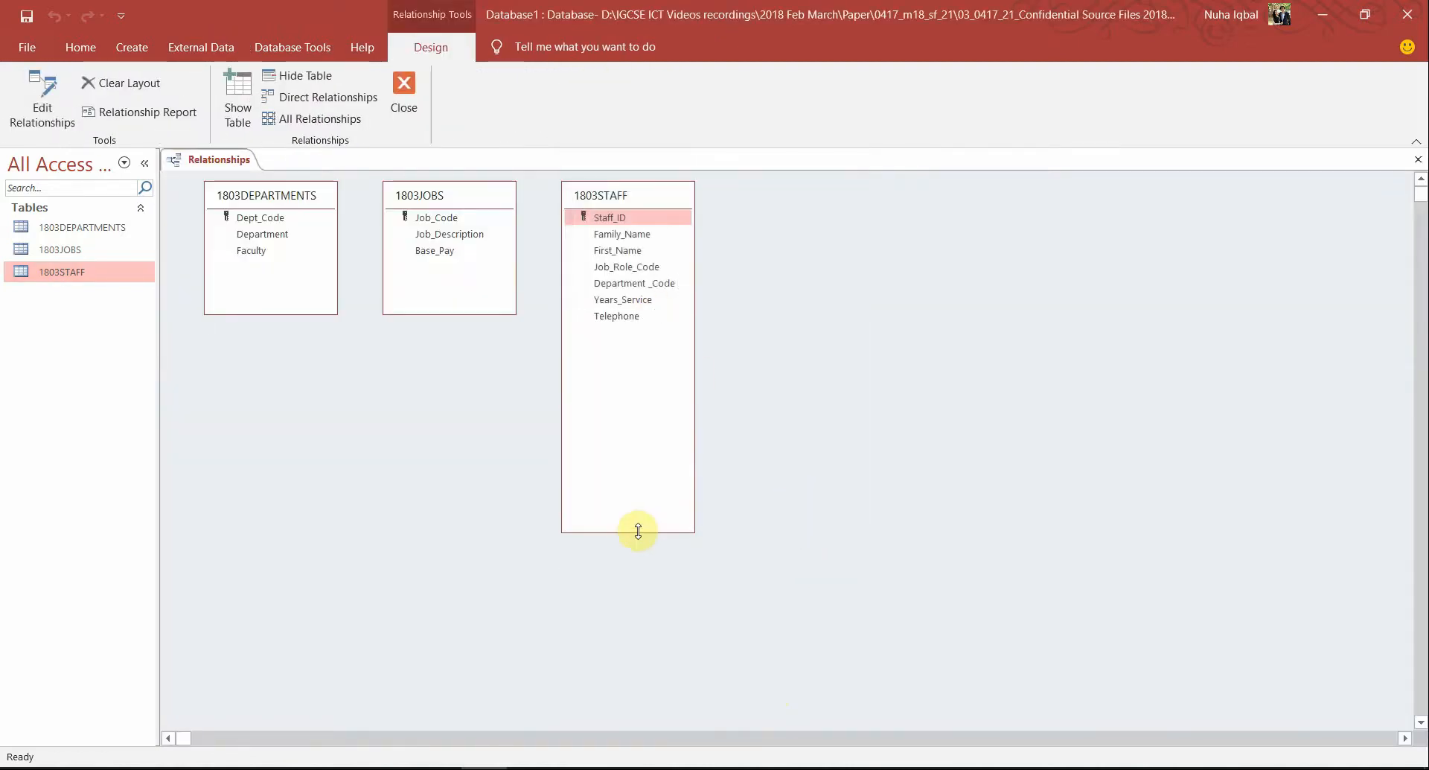
Check the question paper's first bullet for the Job_Code link to the jobs table
key(alt+Tab)
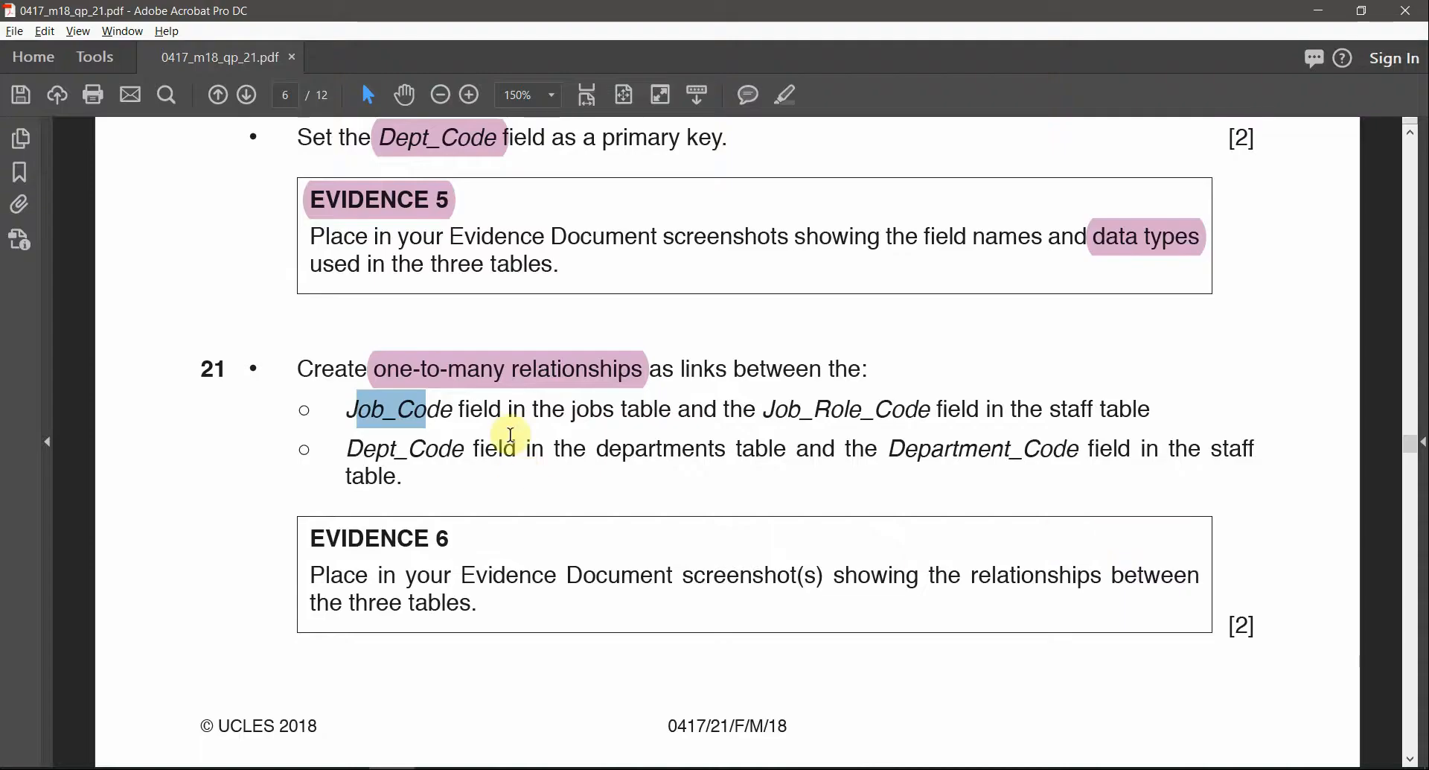
drag(348, 409, 458, 409)
double_click(594, 410)
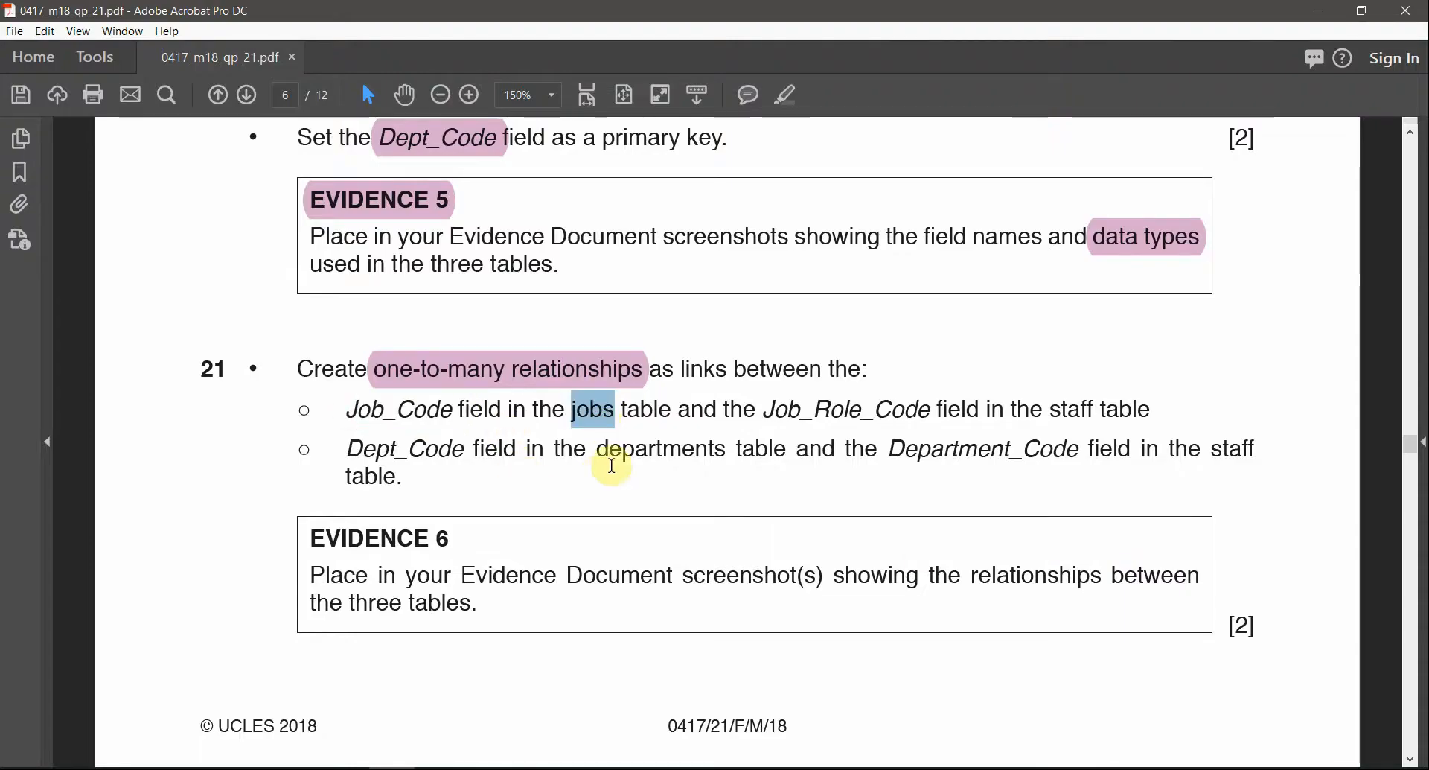
click(727, 407)
key(alt+Tab)
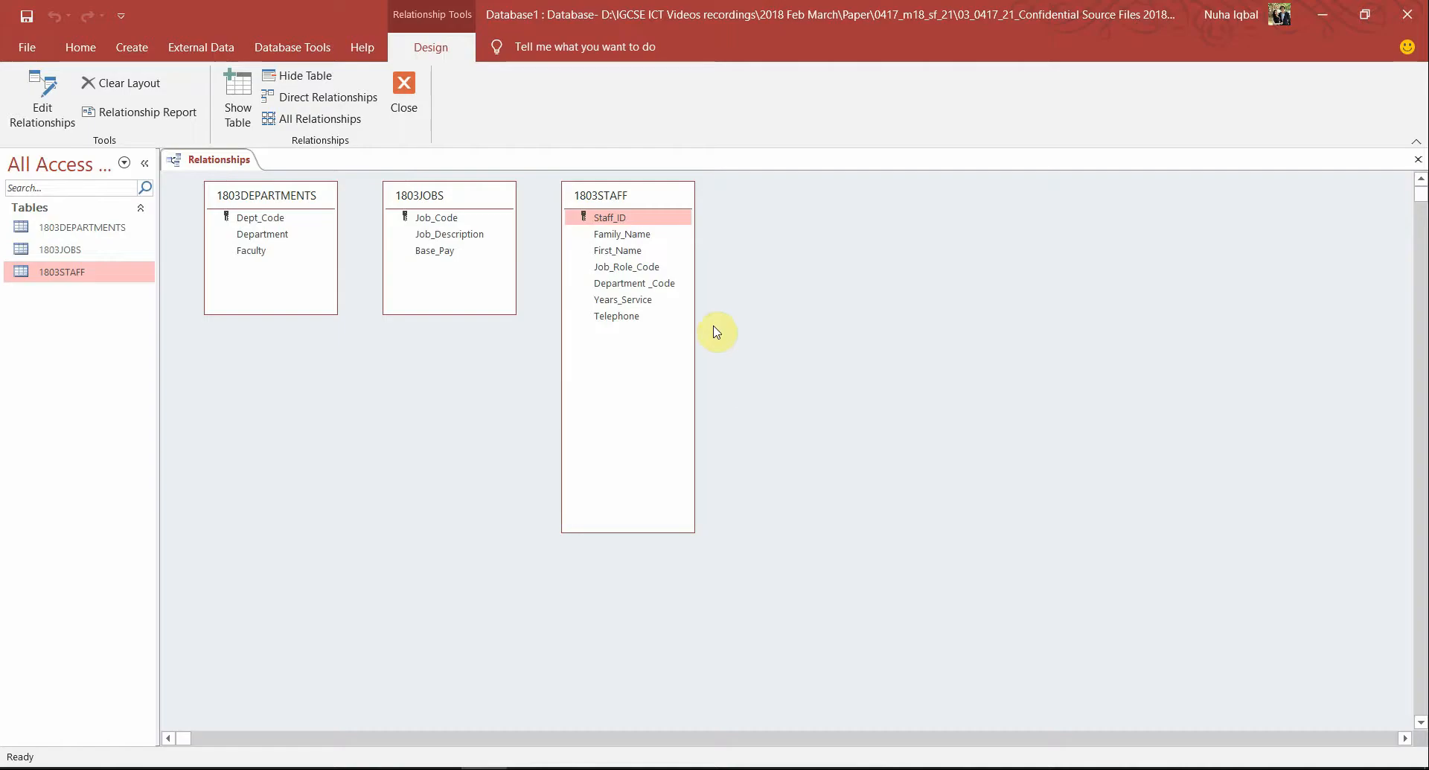
Link 1803JOBS Job_Code to 1803STAFF Job_Role_Code as one-to-many and rearrange the table boxes
click(443, 223)
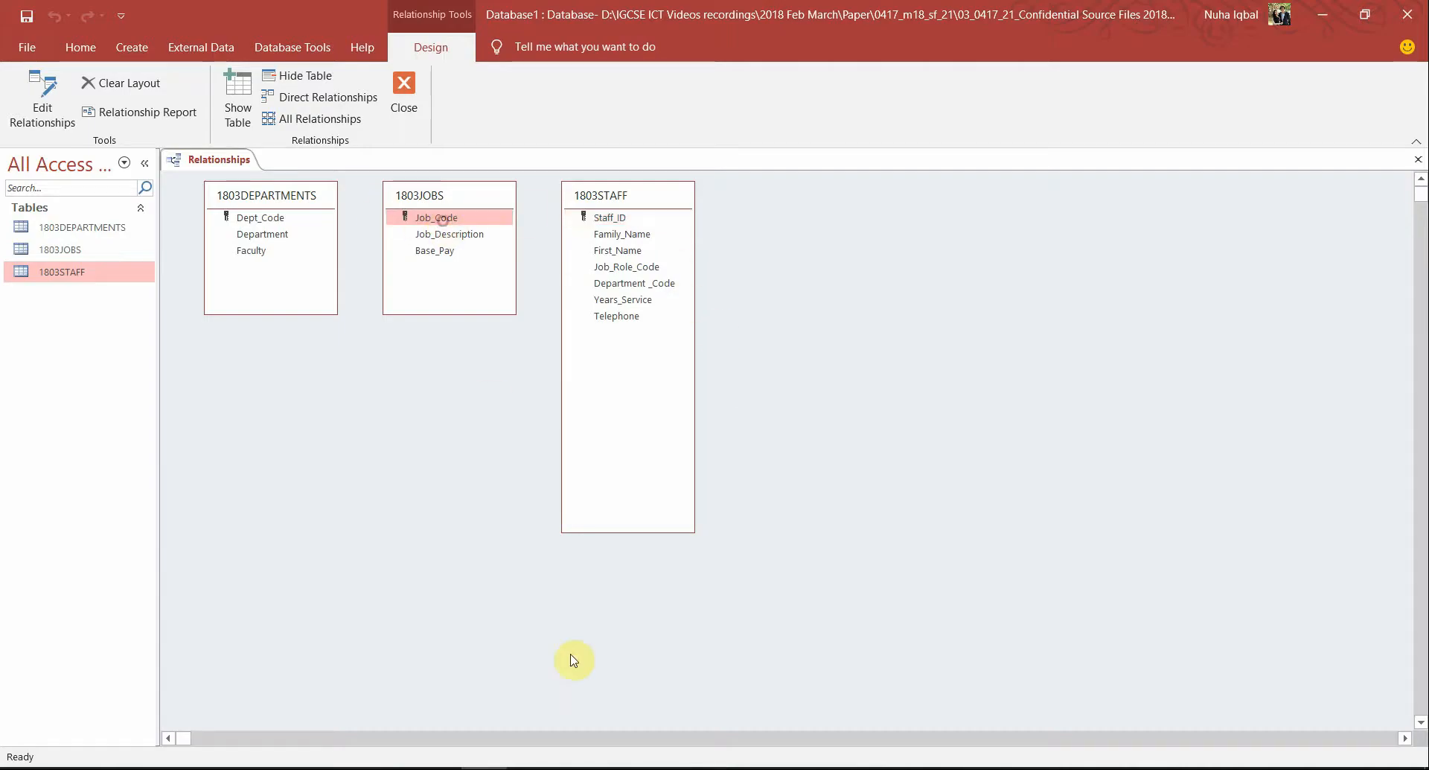
key(alt+Tab)
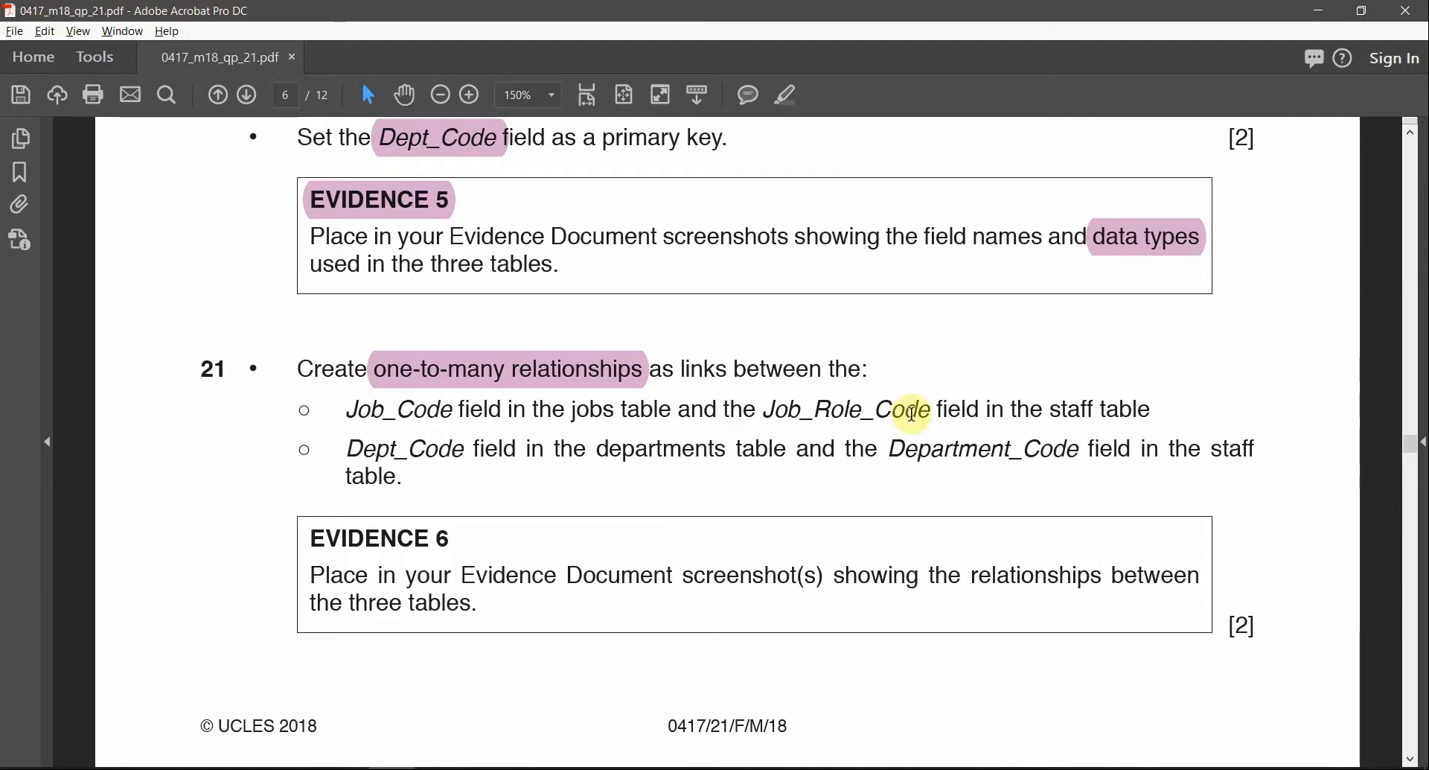
drag(766, 409, 930, 419)
key(alt+Tab)
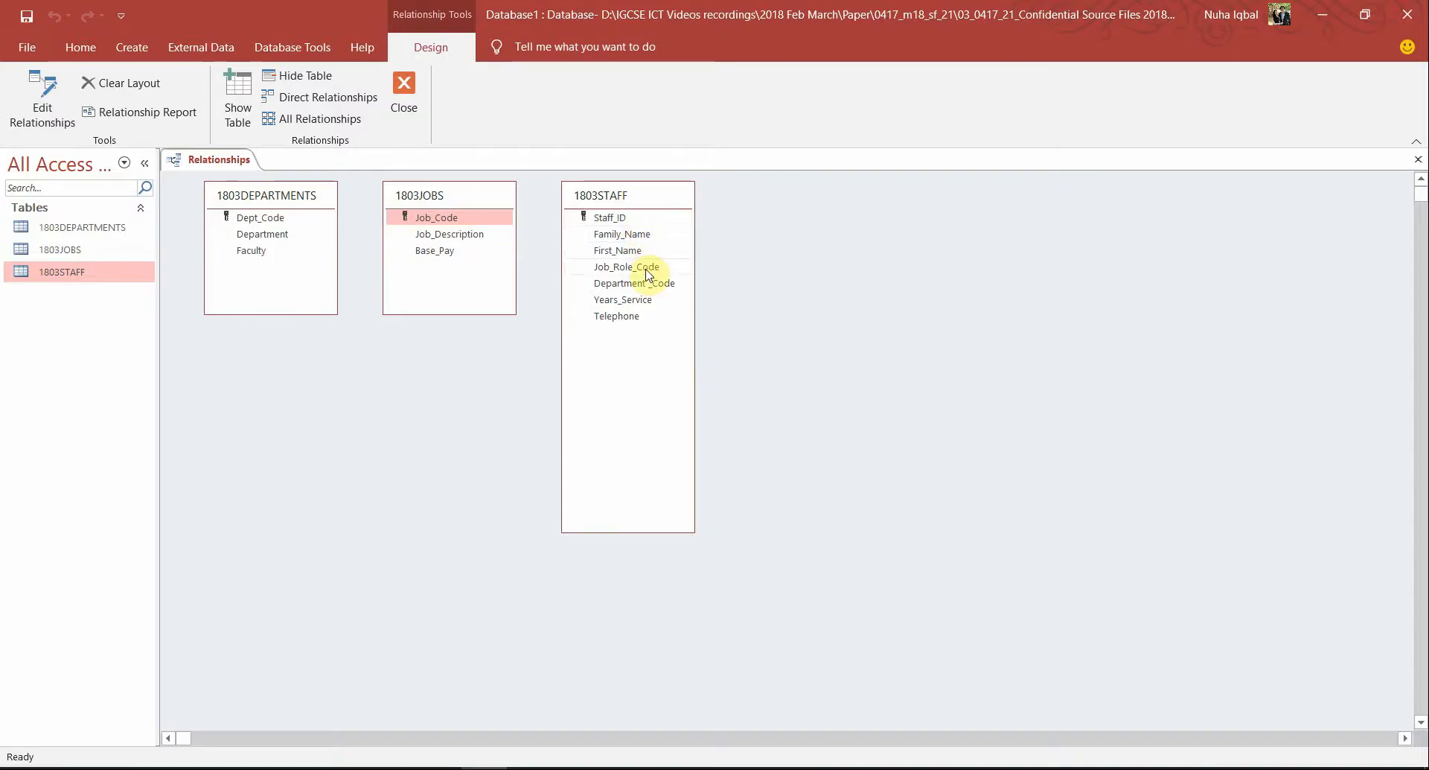
click(646, 269)
click(420, 218)
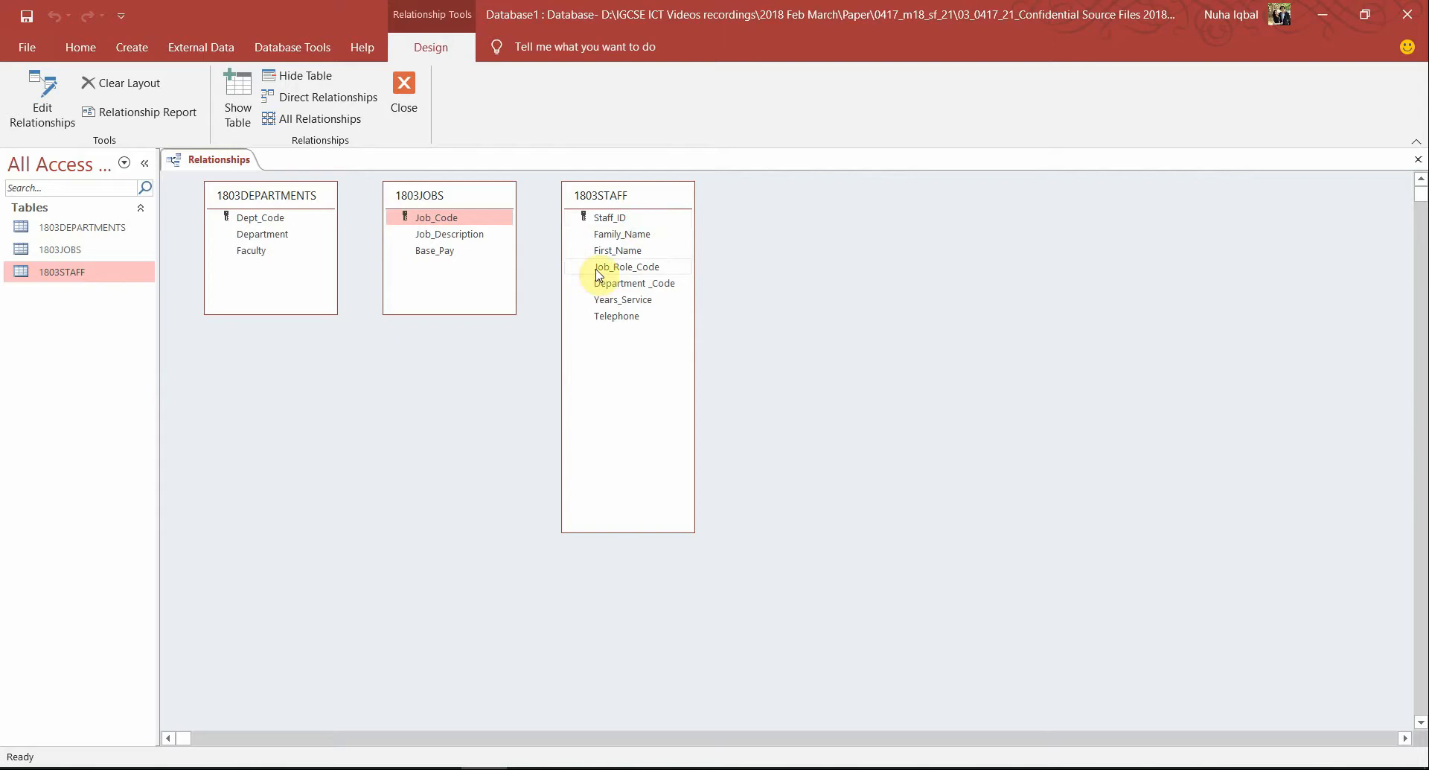
drag(597, 275, 454, 219)
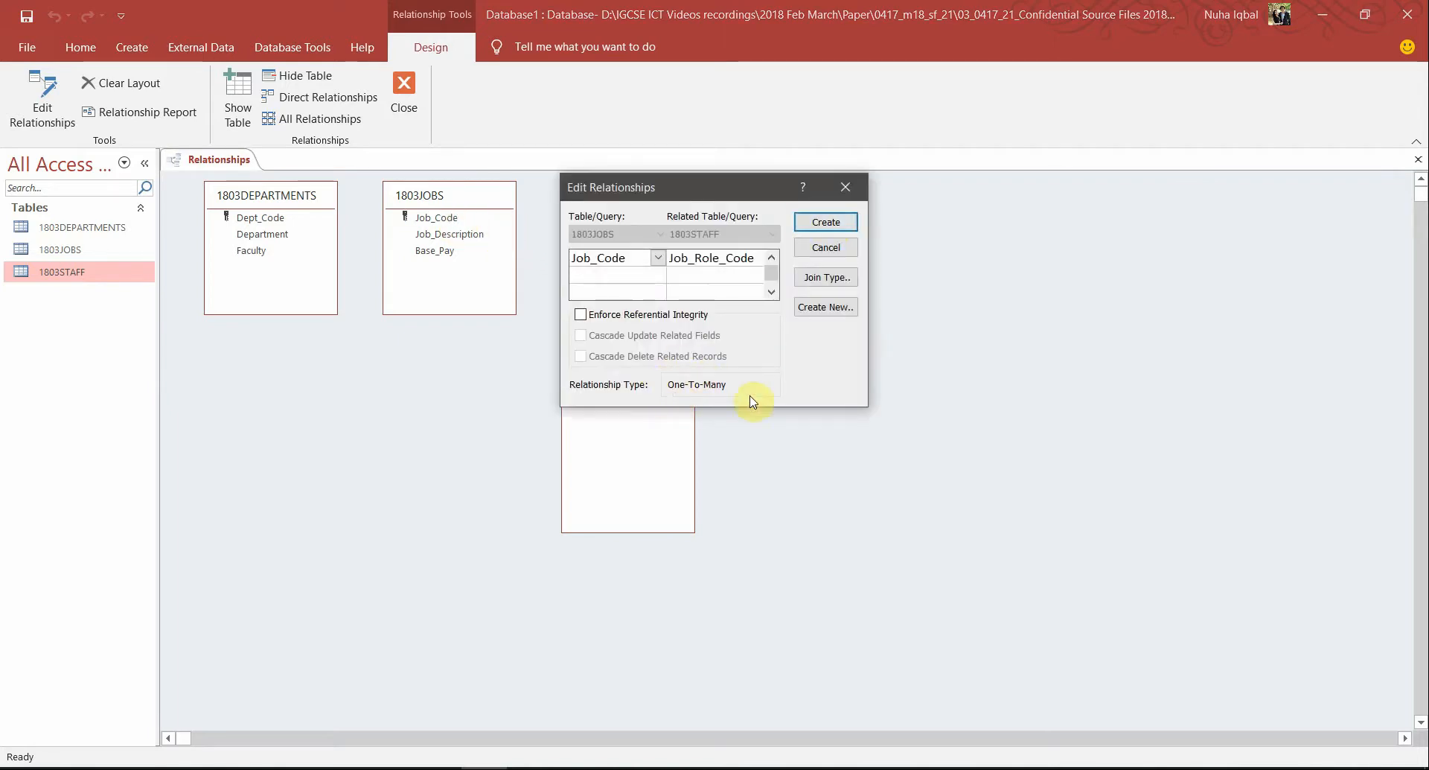
click(826, 222)
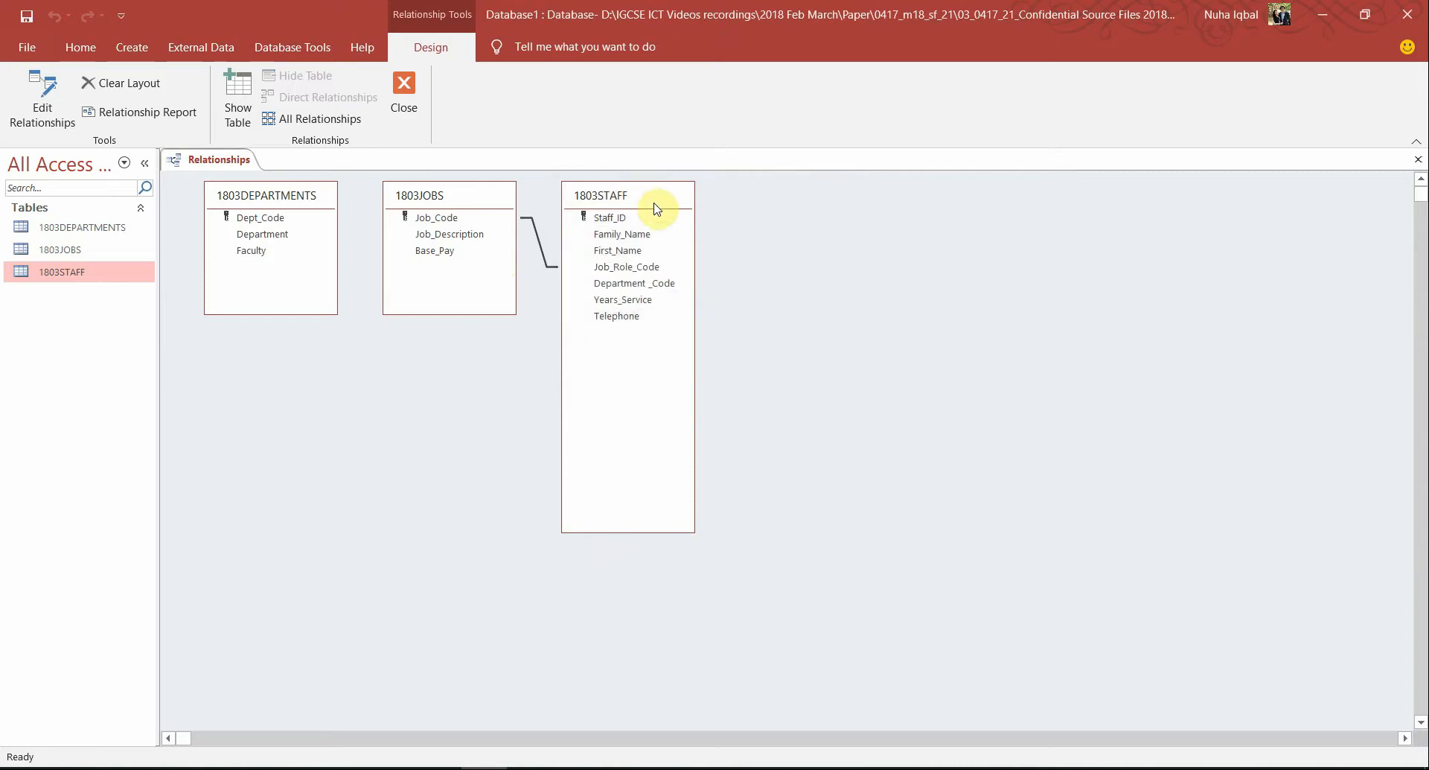
drag(657, 209, 889, 221)
drag(466, 195, 600, 233)
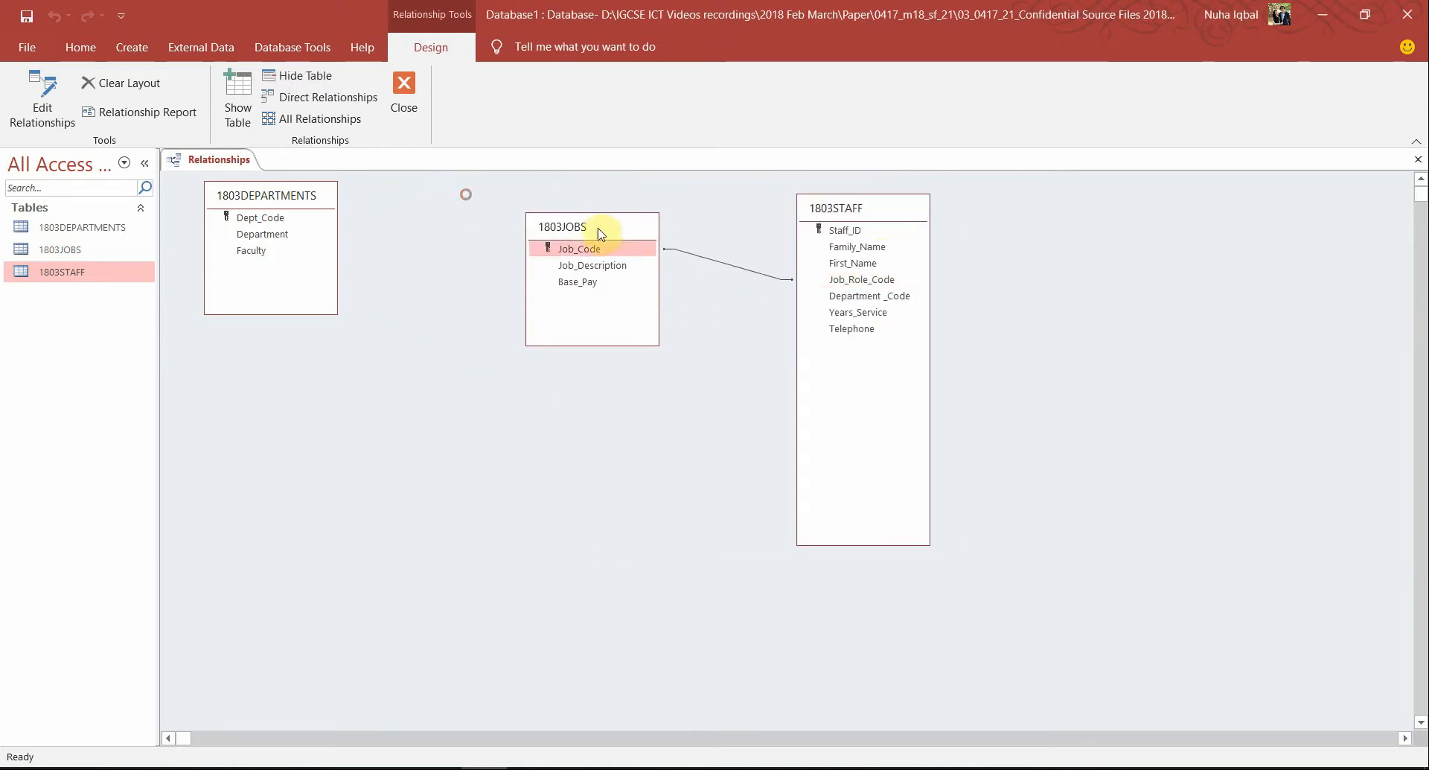
Check Dept_Code in the paper and move 1803DEPARTMENTS below the 1803JOBS table
key(alt+Tab)
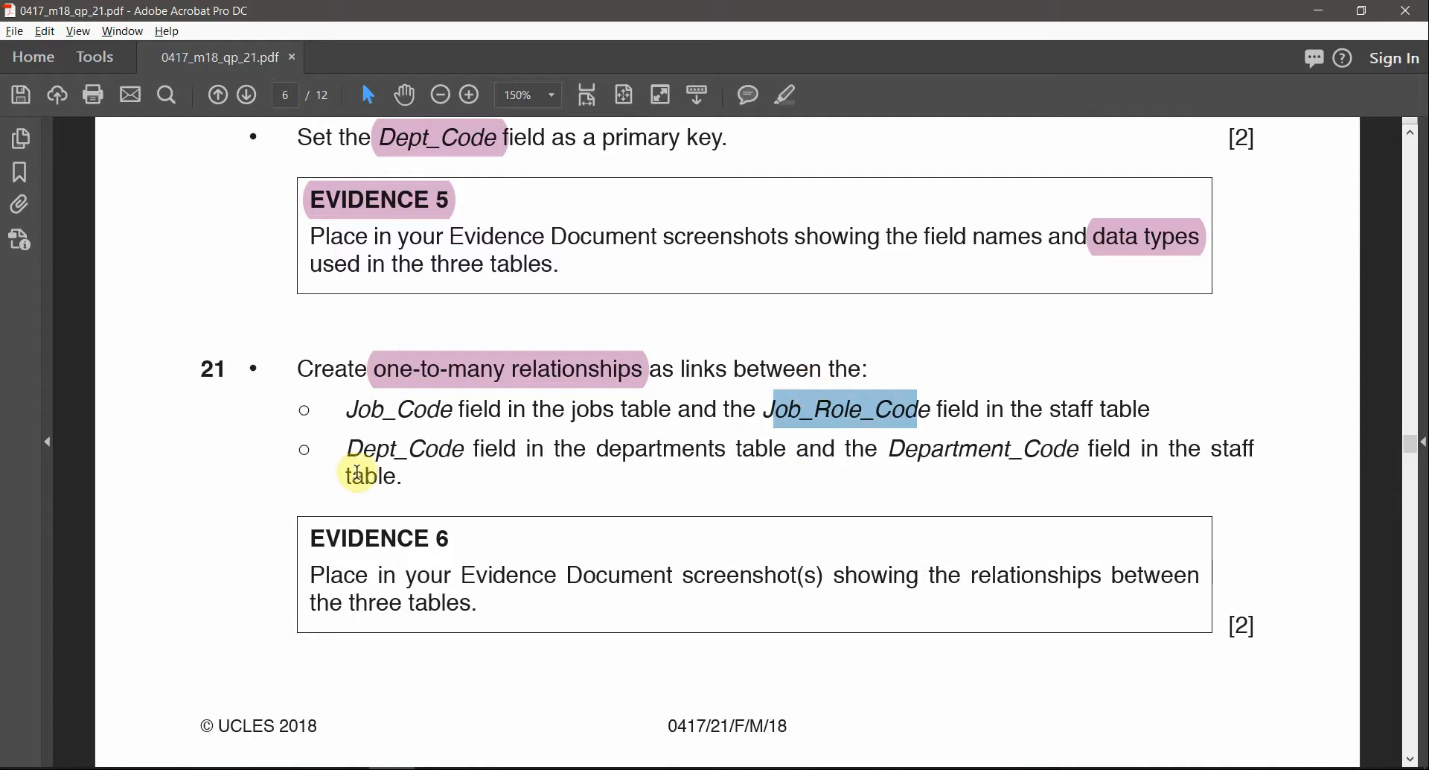
drag(348, 448, 465, 442)
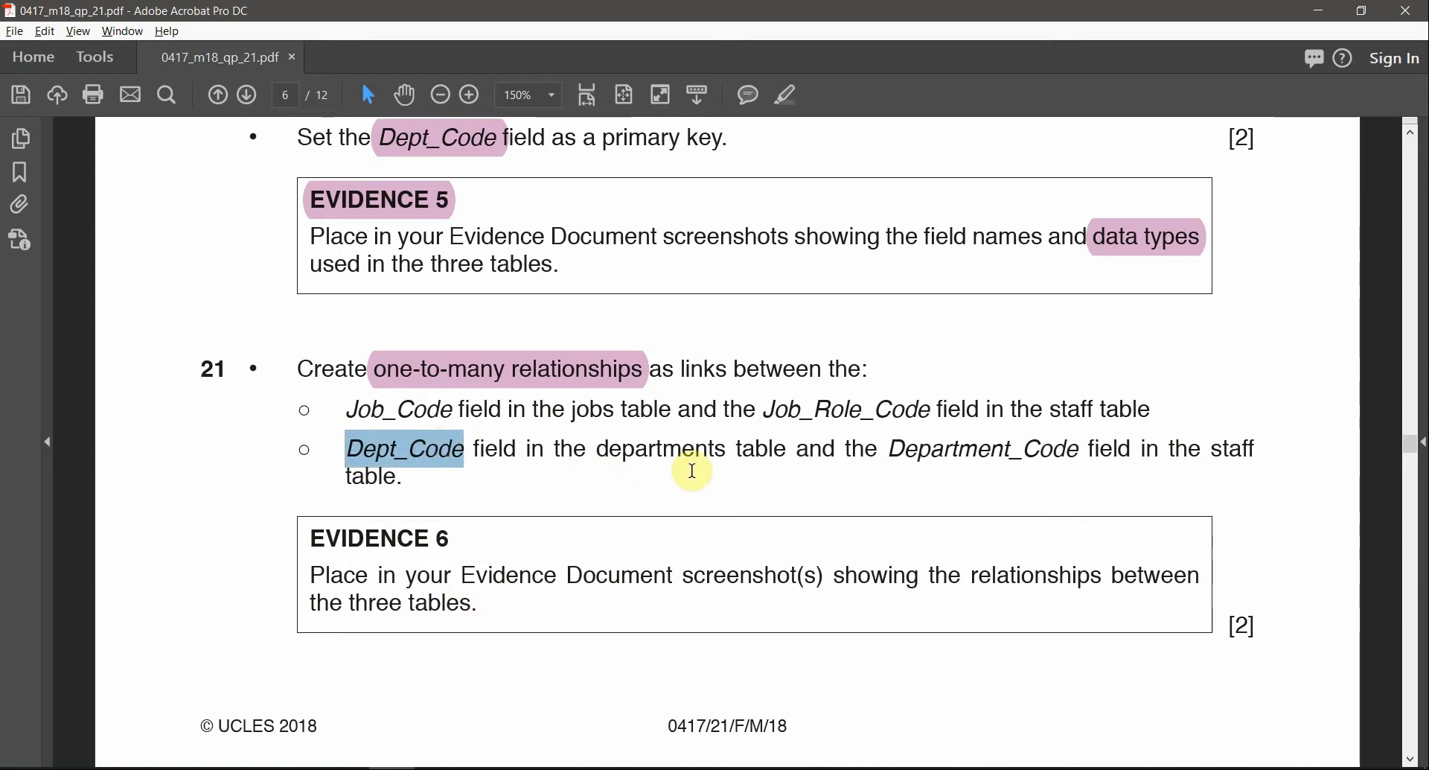
key(alt+Tab)
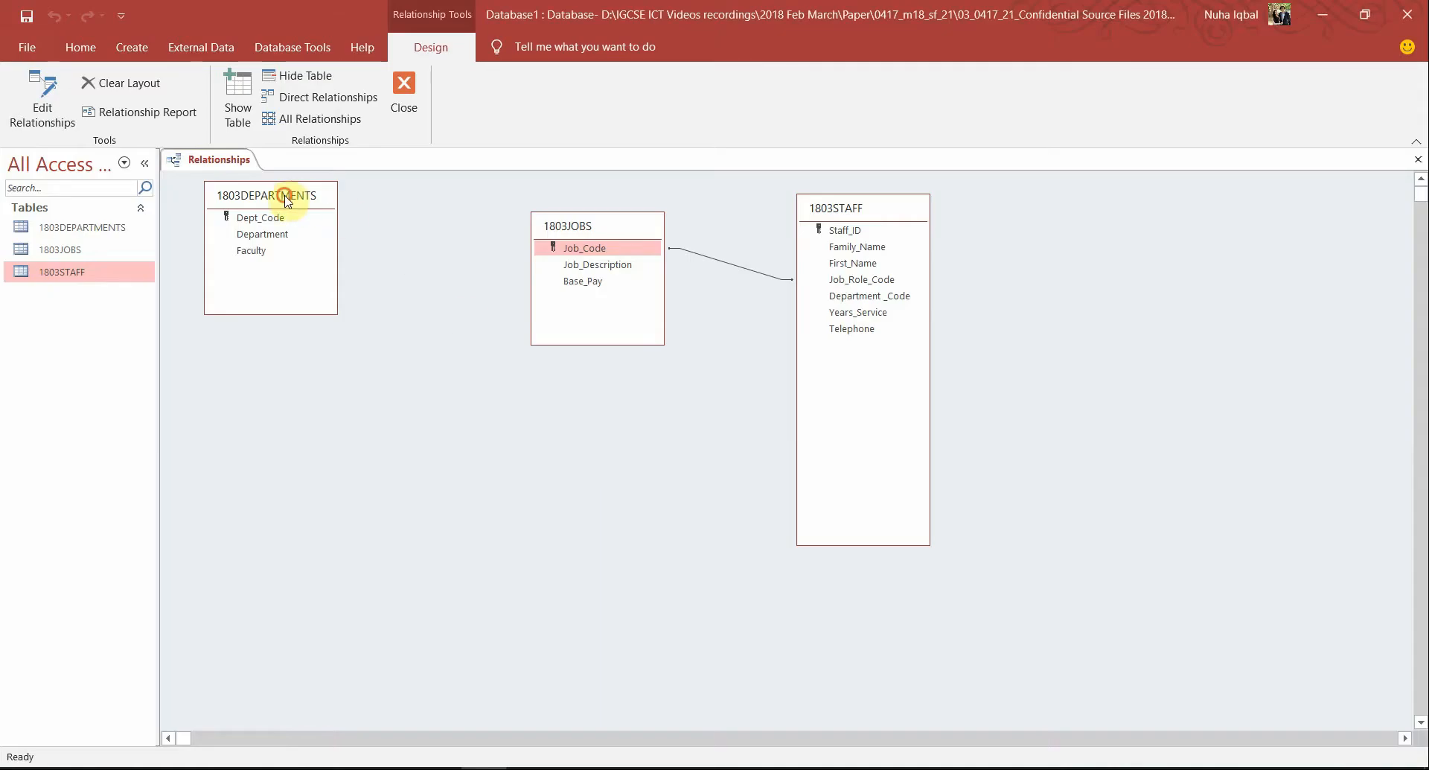
drag(285, 200, 607, 448)
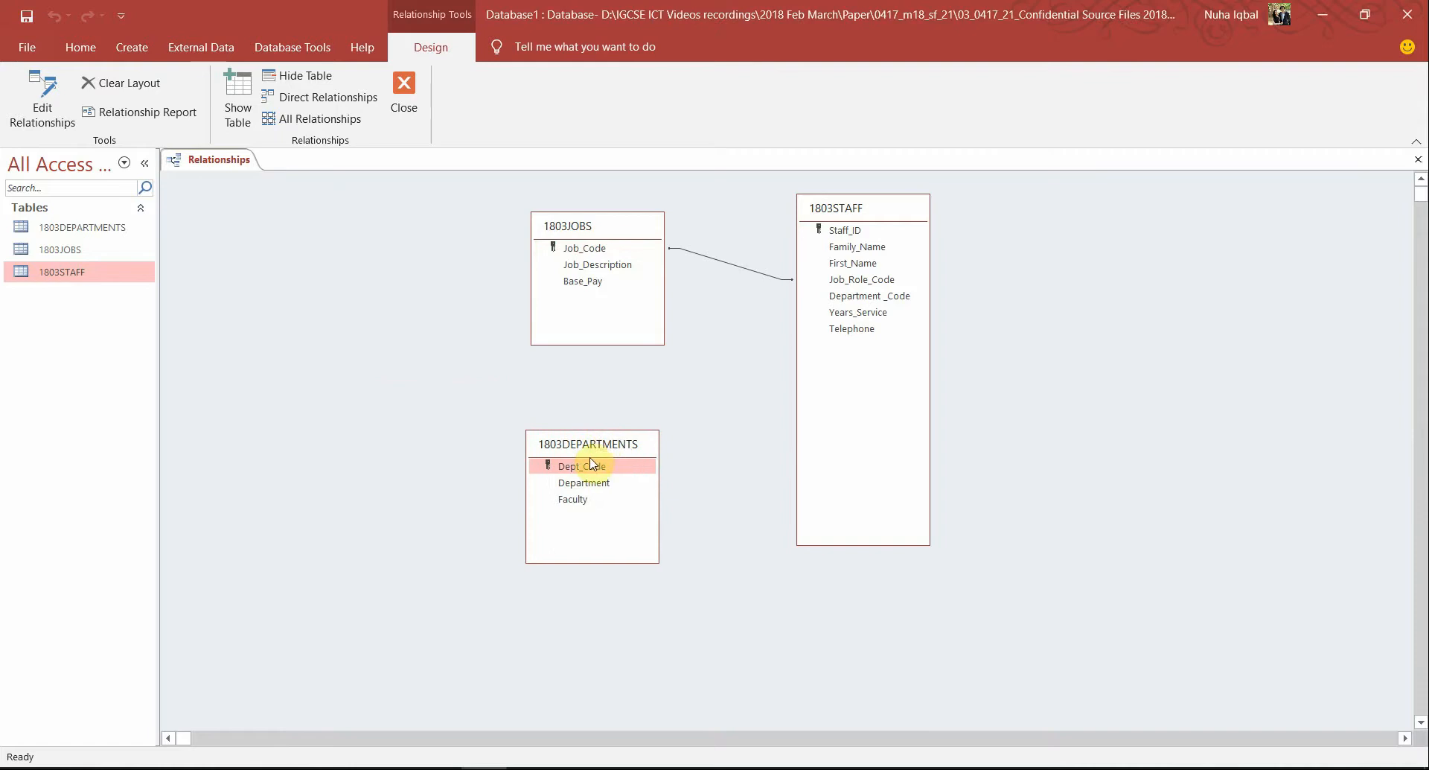
Link 1803DEPARTMENTS Dept_Code to 1803STAFF Department_Code and create the relationship
key(alt+Tab)
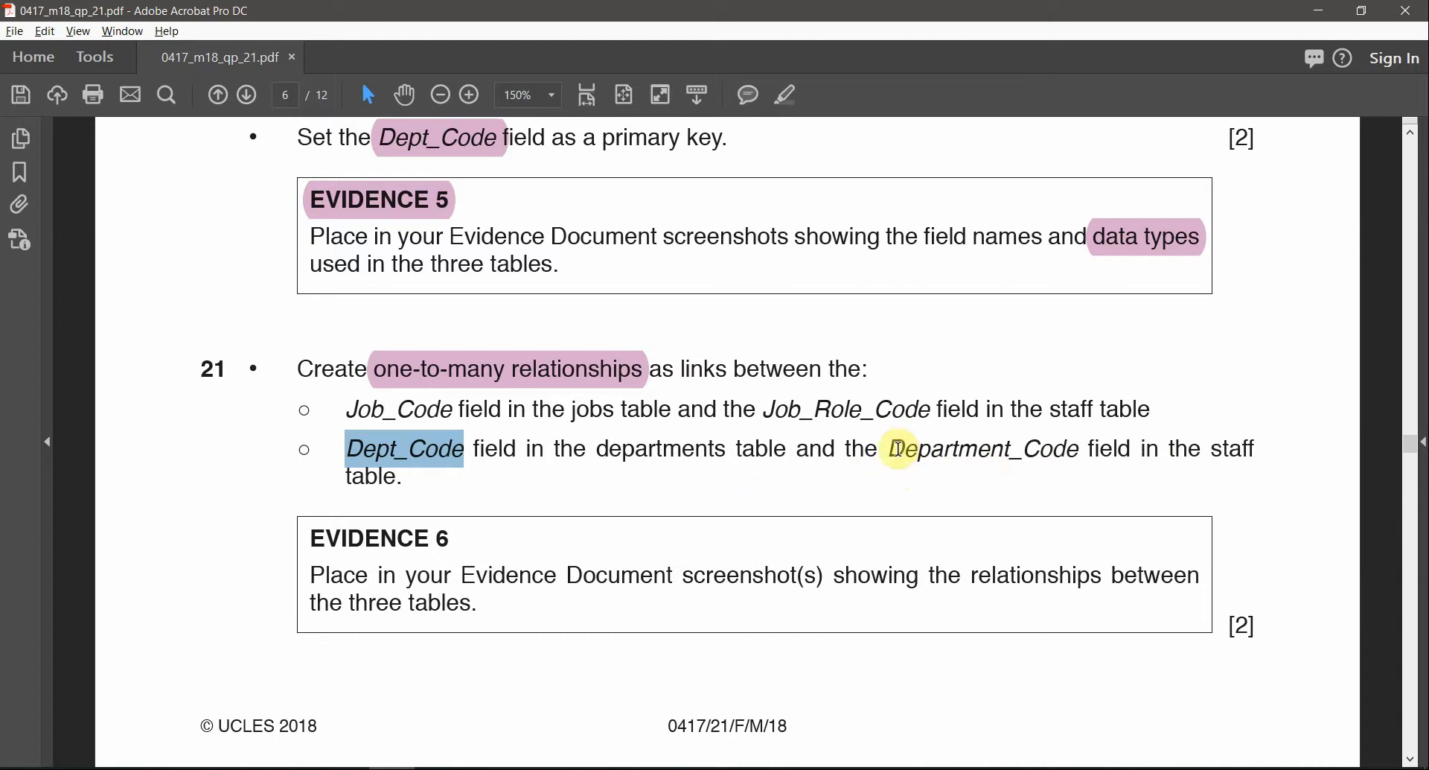
drag(901, 447, 996, 452)
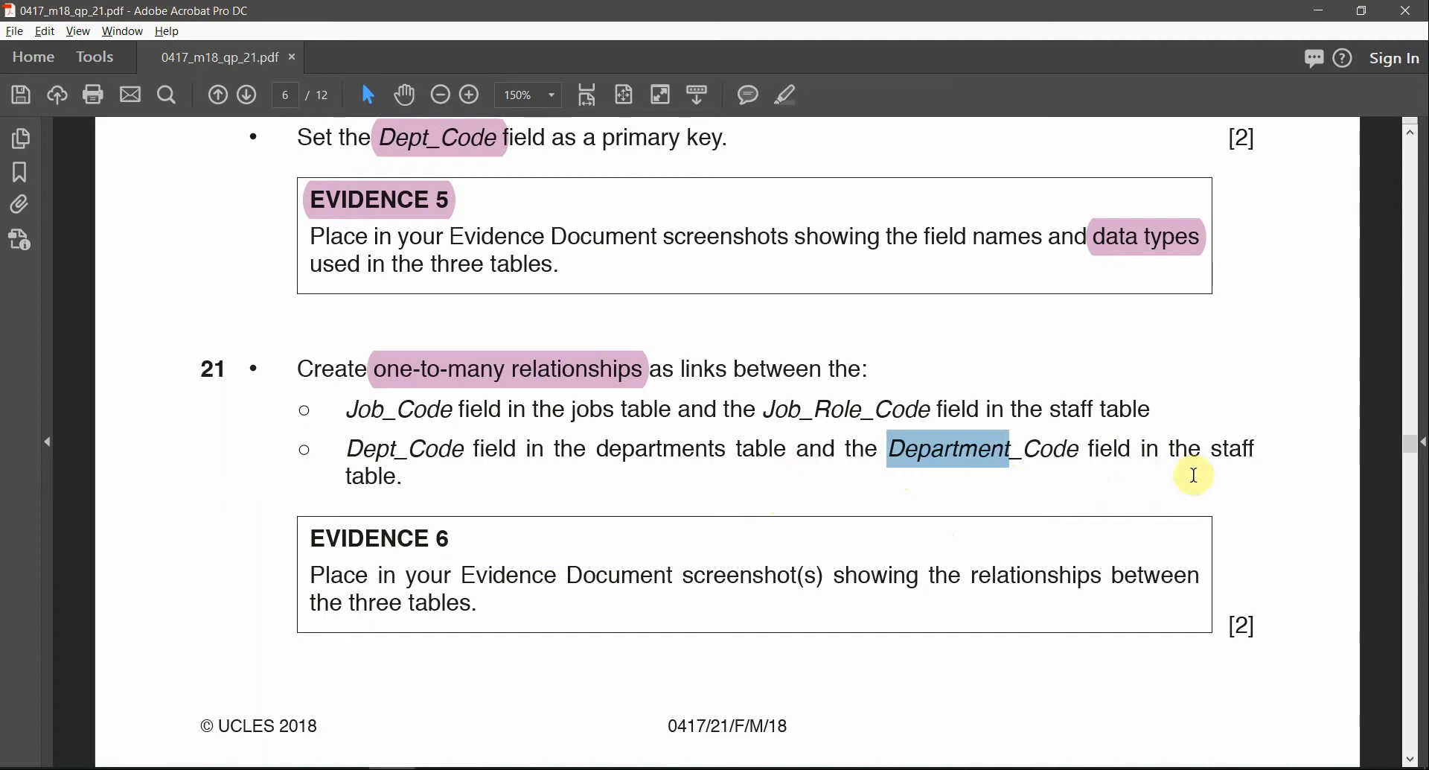
key(alt+Tab)
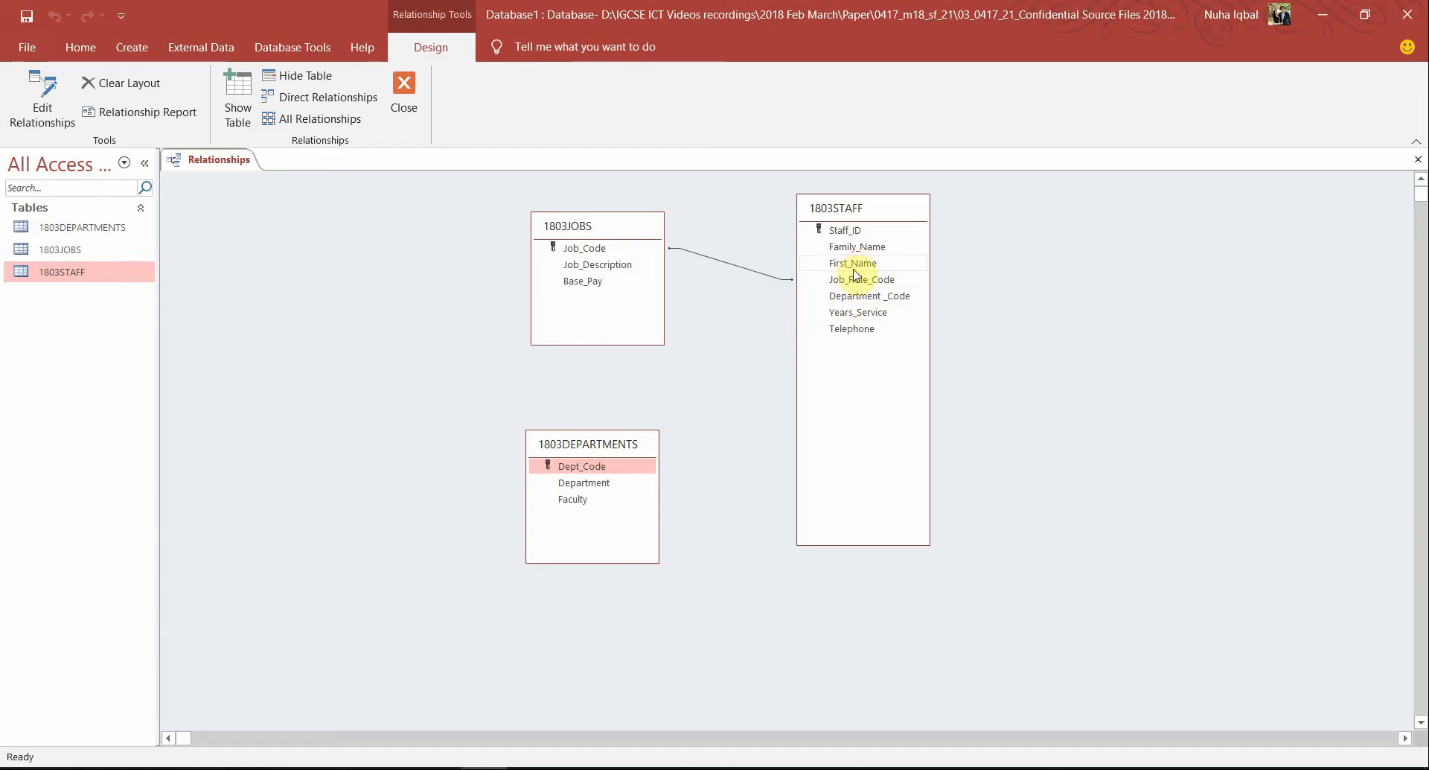
drag(866, 305, 995, 289)
drag(844, 301, 845, 298)
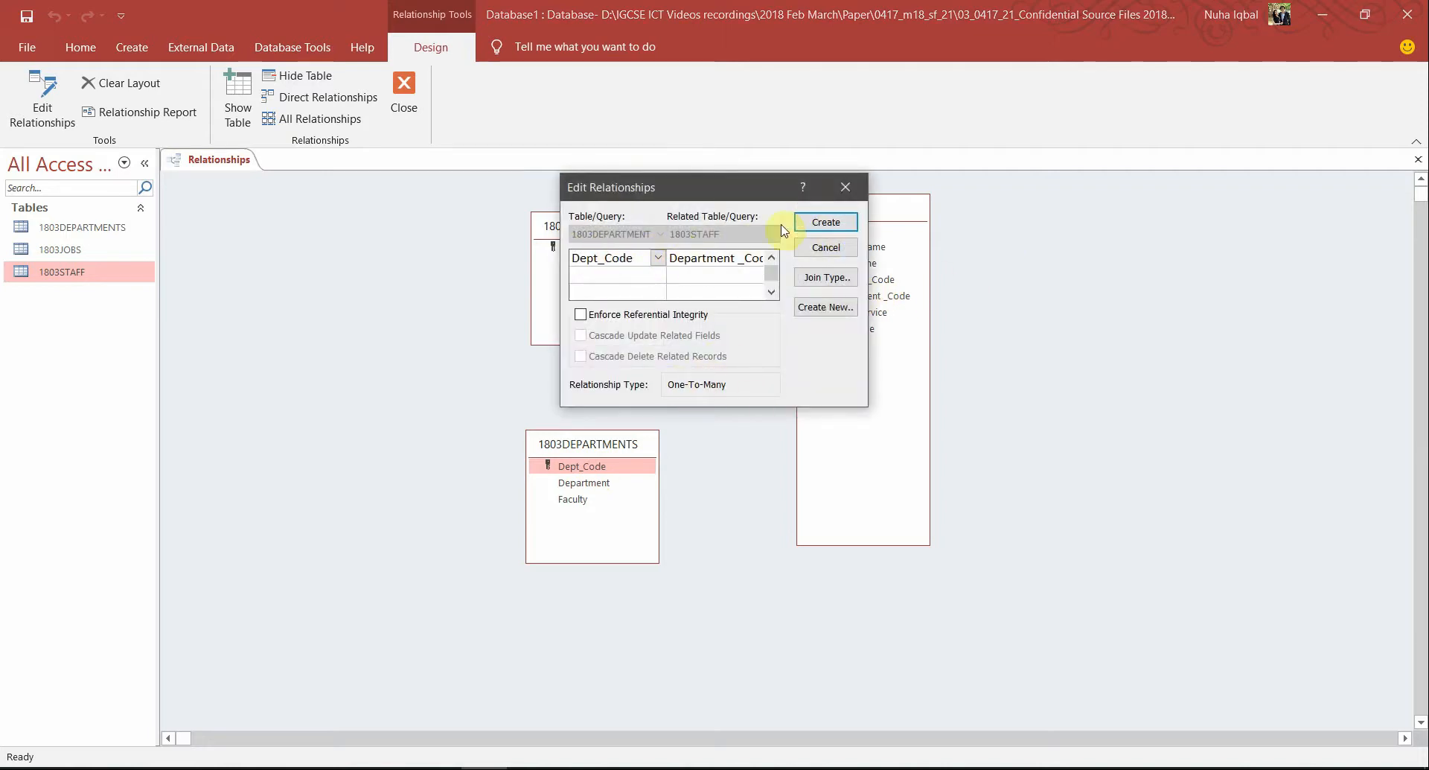
click(809, 228)
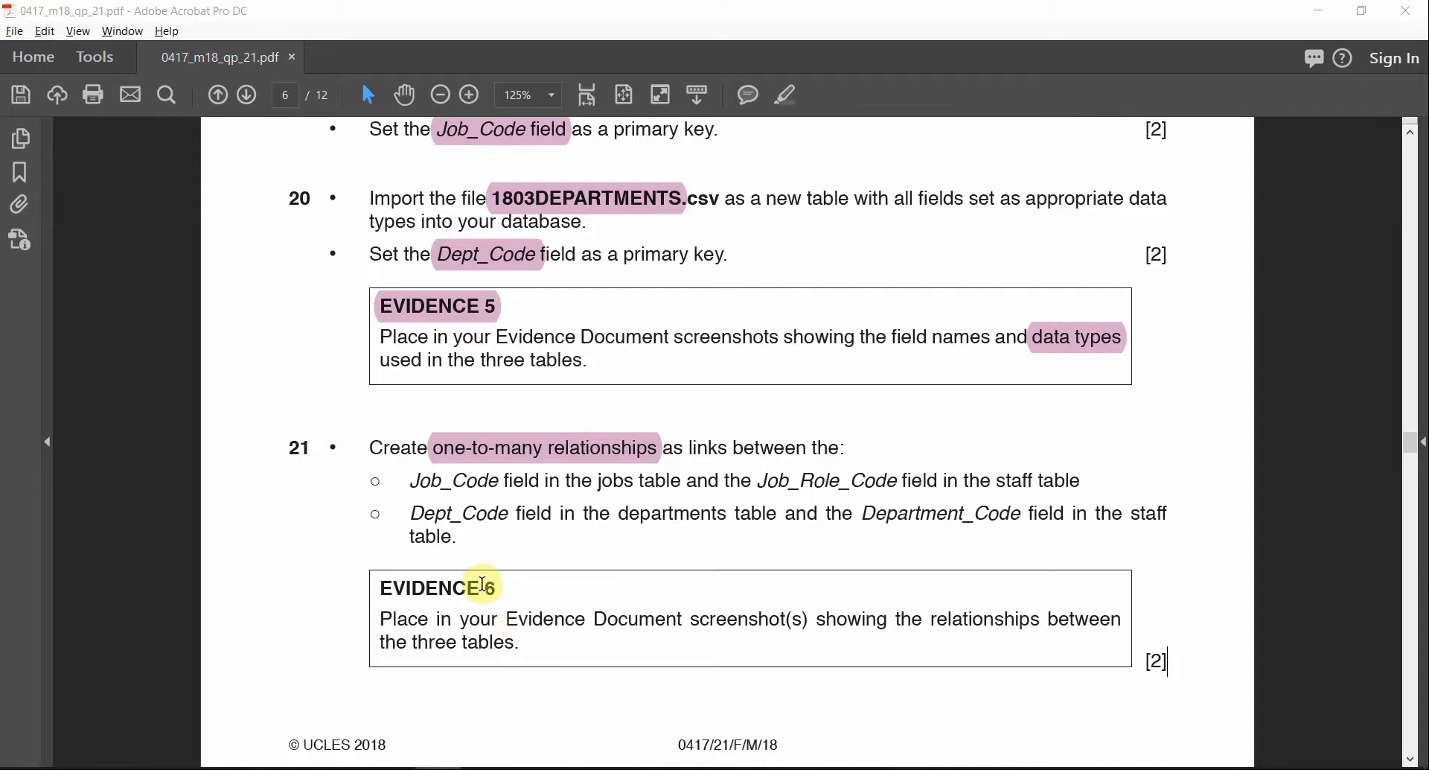
click(502, 583)
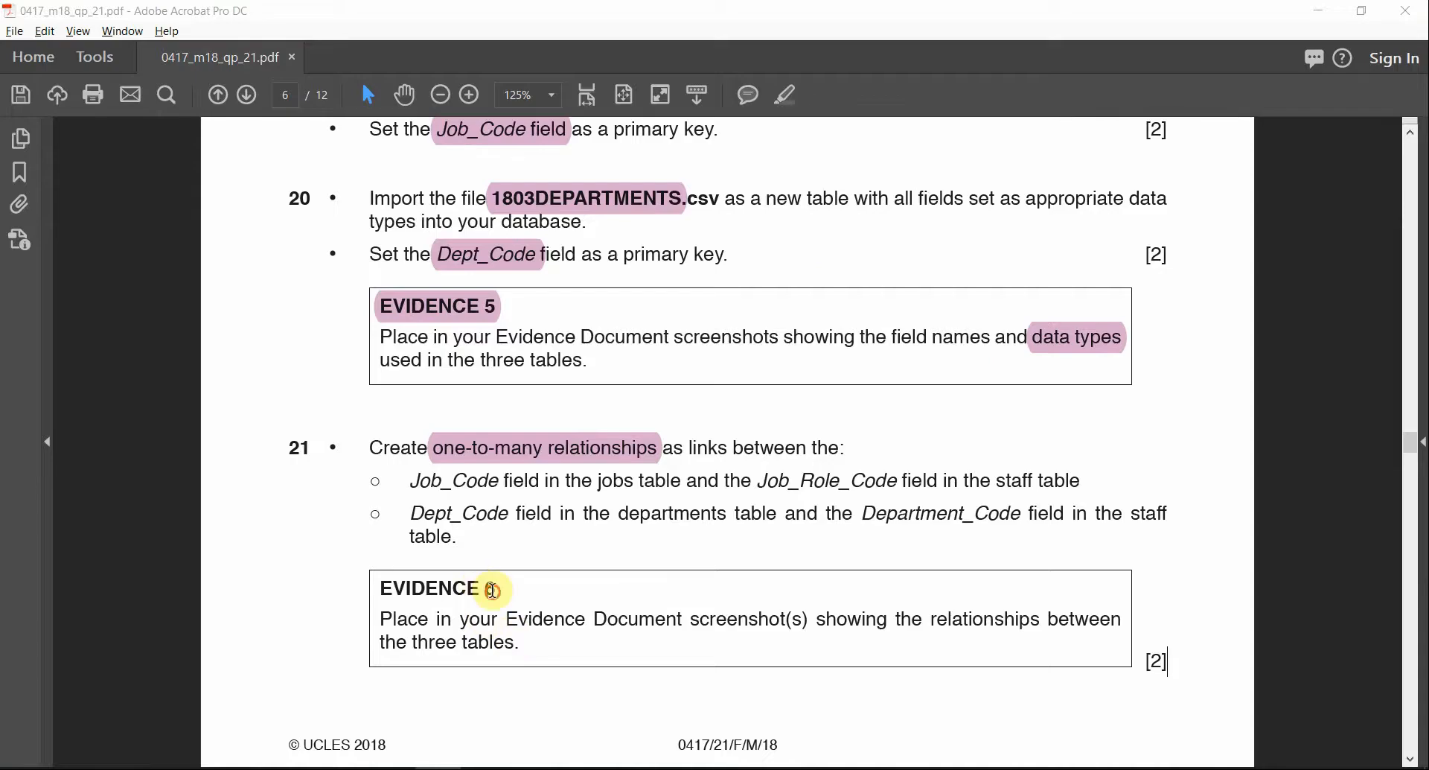
Highlight the EVIDENCE 6 heading pink in the question paper
drag(502, 583, 381, 588)
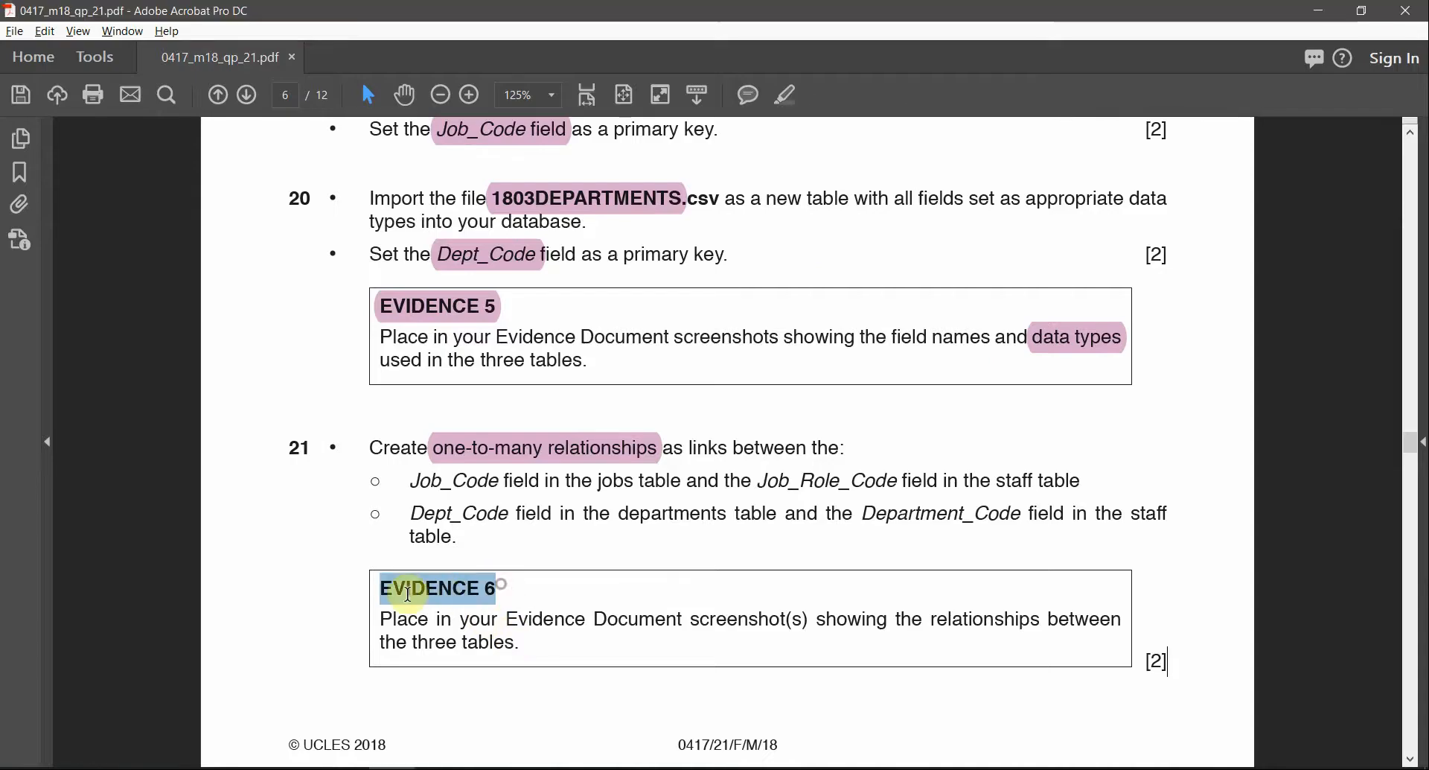
click(786, 95)
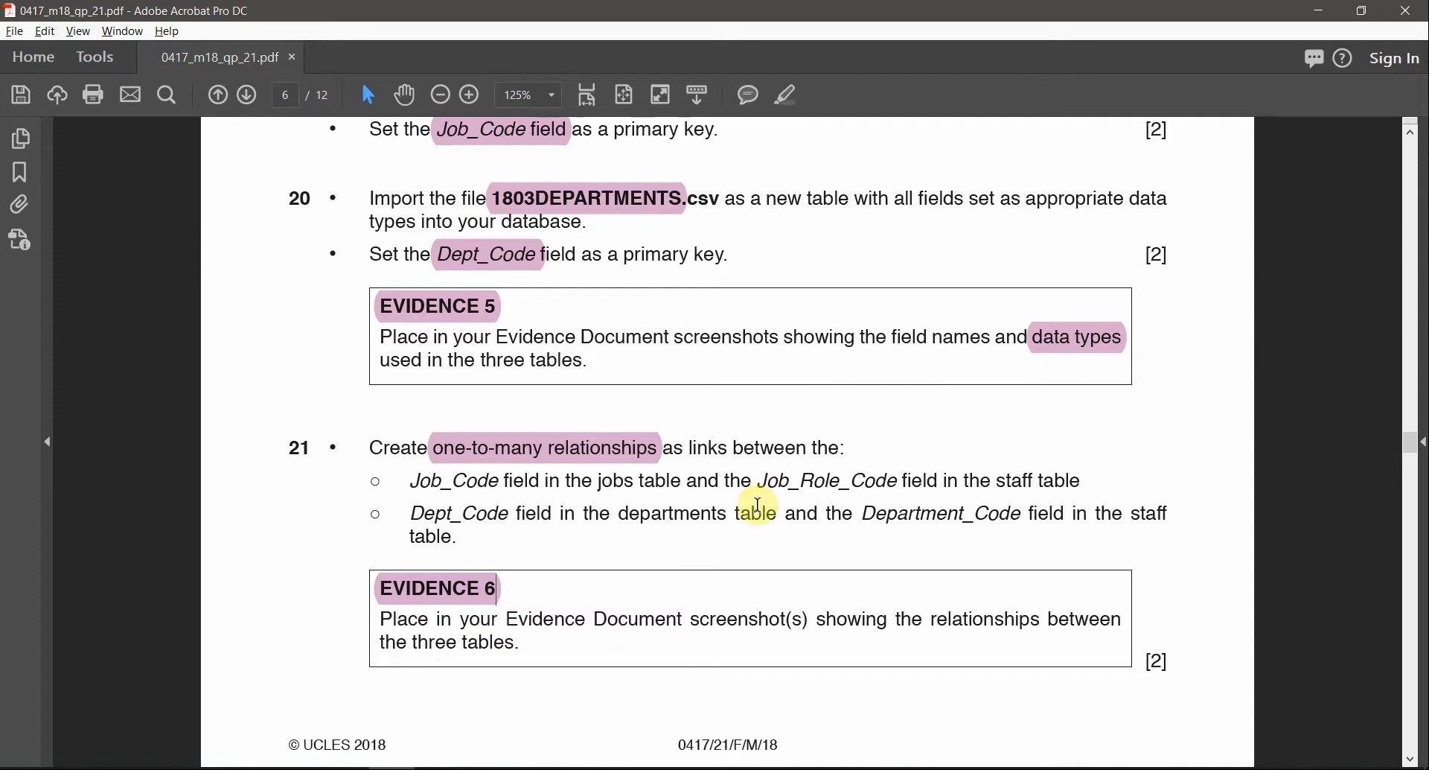
key(alt+Tab)
key(alt+Tab)
key(alt+Tab)
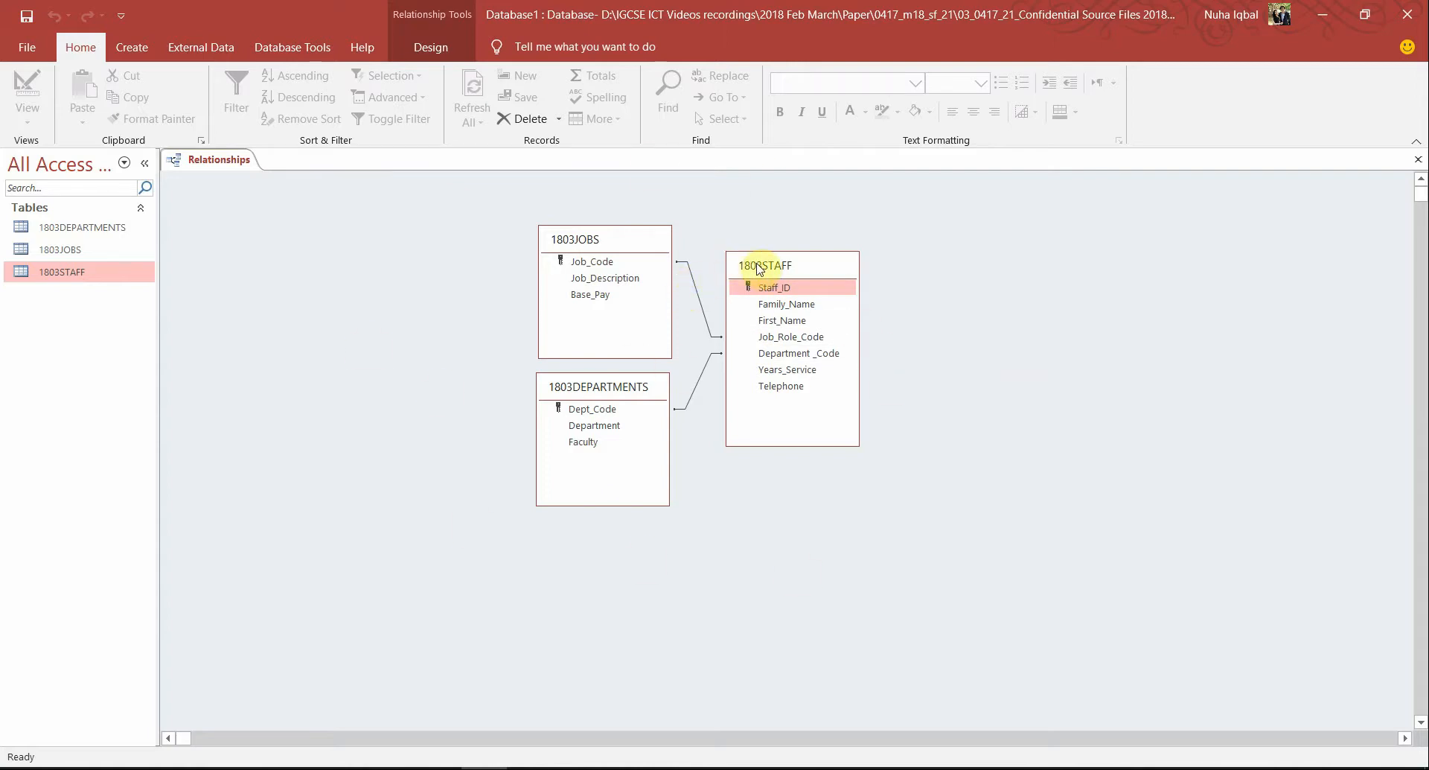
Enforce referential integrity on the 1803JOBS–1803STAFF relationship
double_click(700, 305)
drag(747, 198, 1052, 262)
click(702, 376)
click(1150, 255)
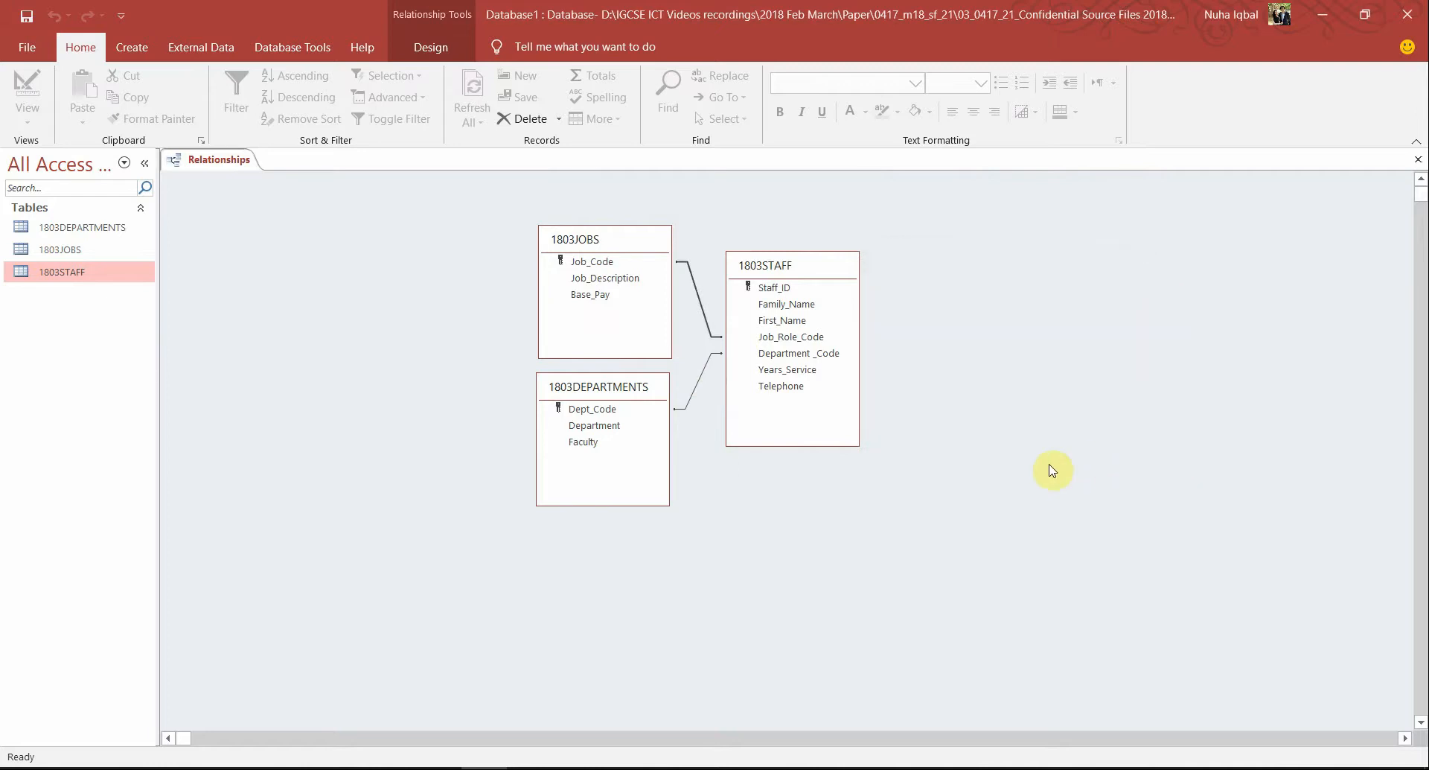
double_click(696, 300)
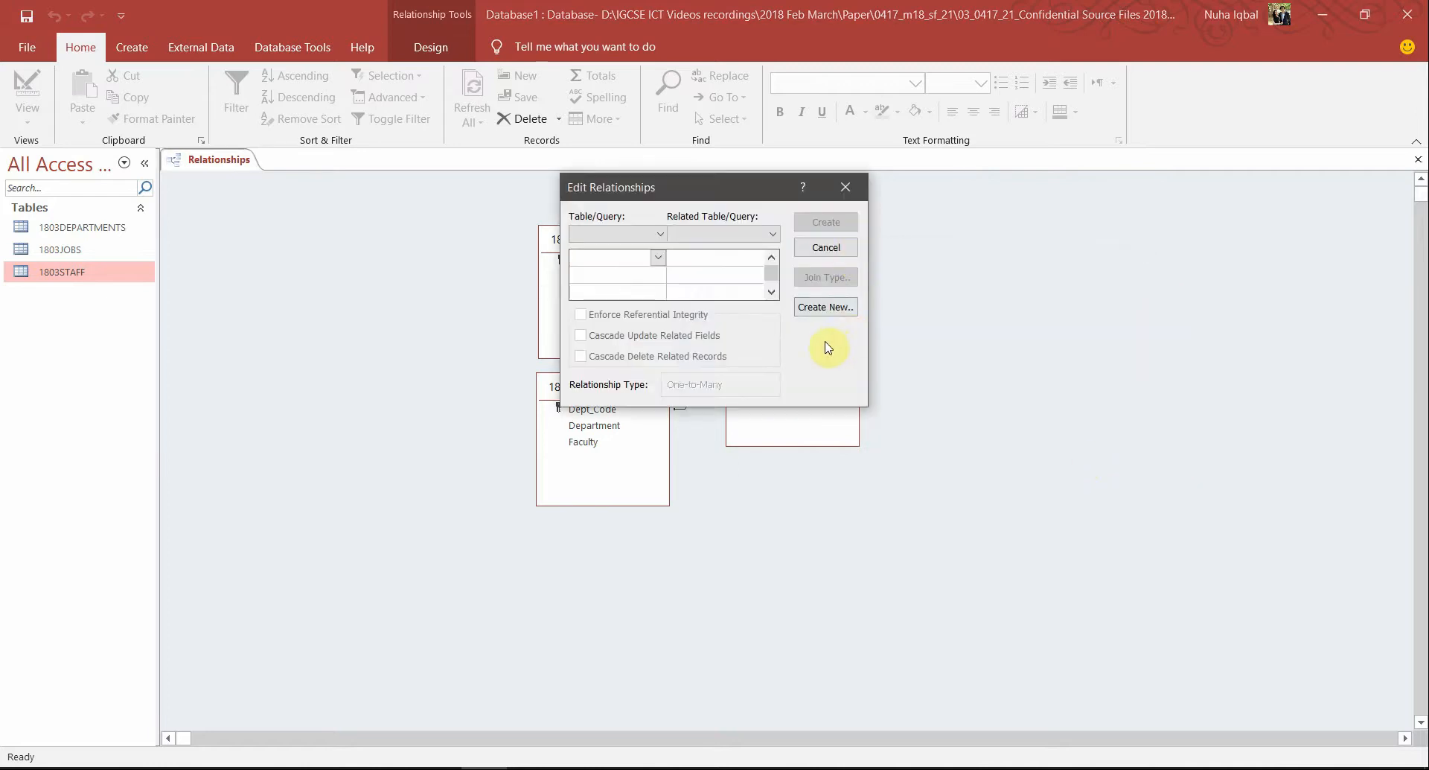
click(843, 188)
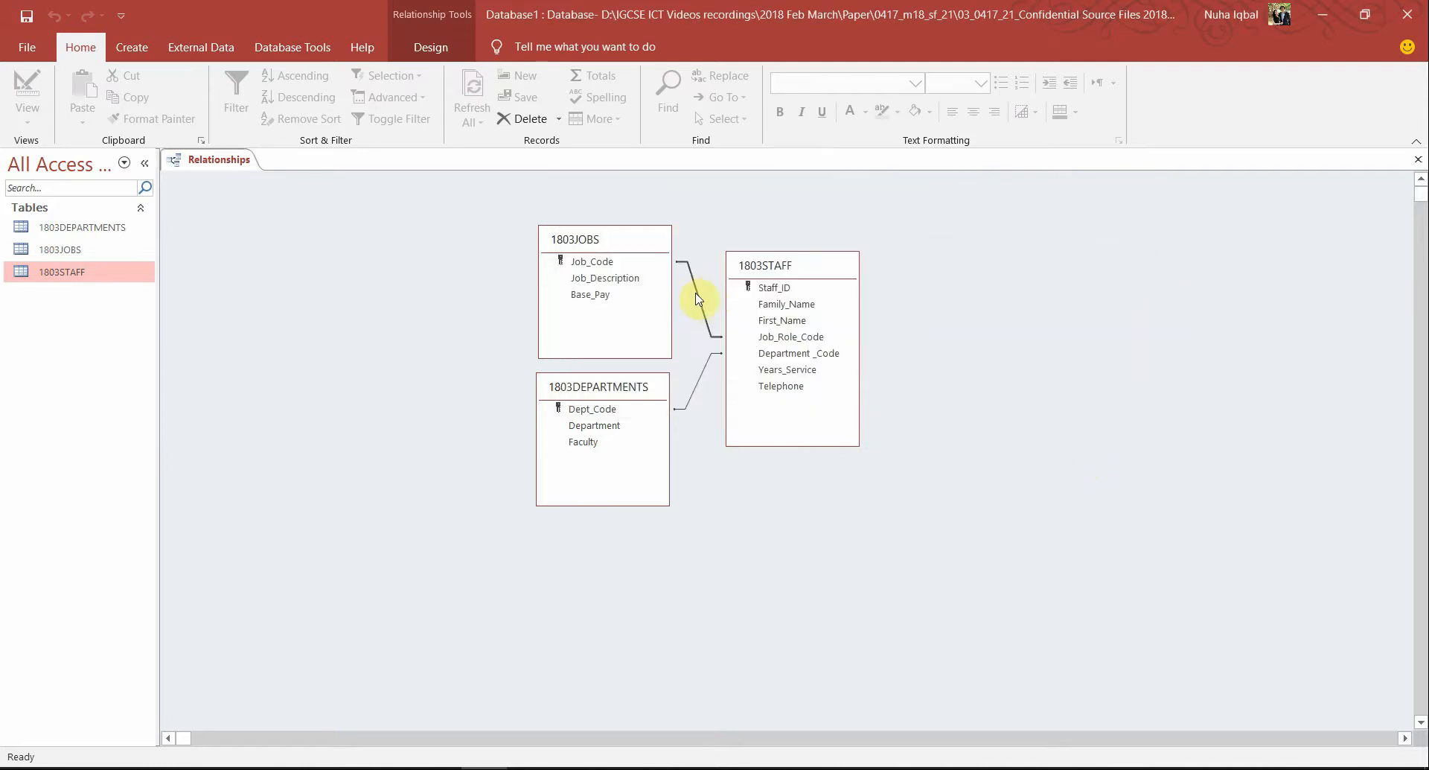
click(627, 313)
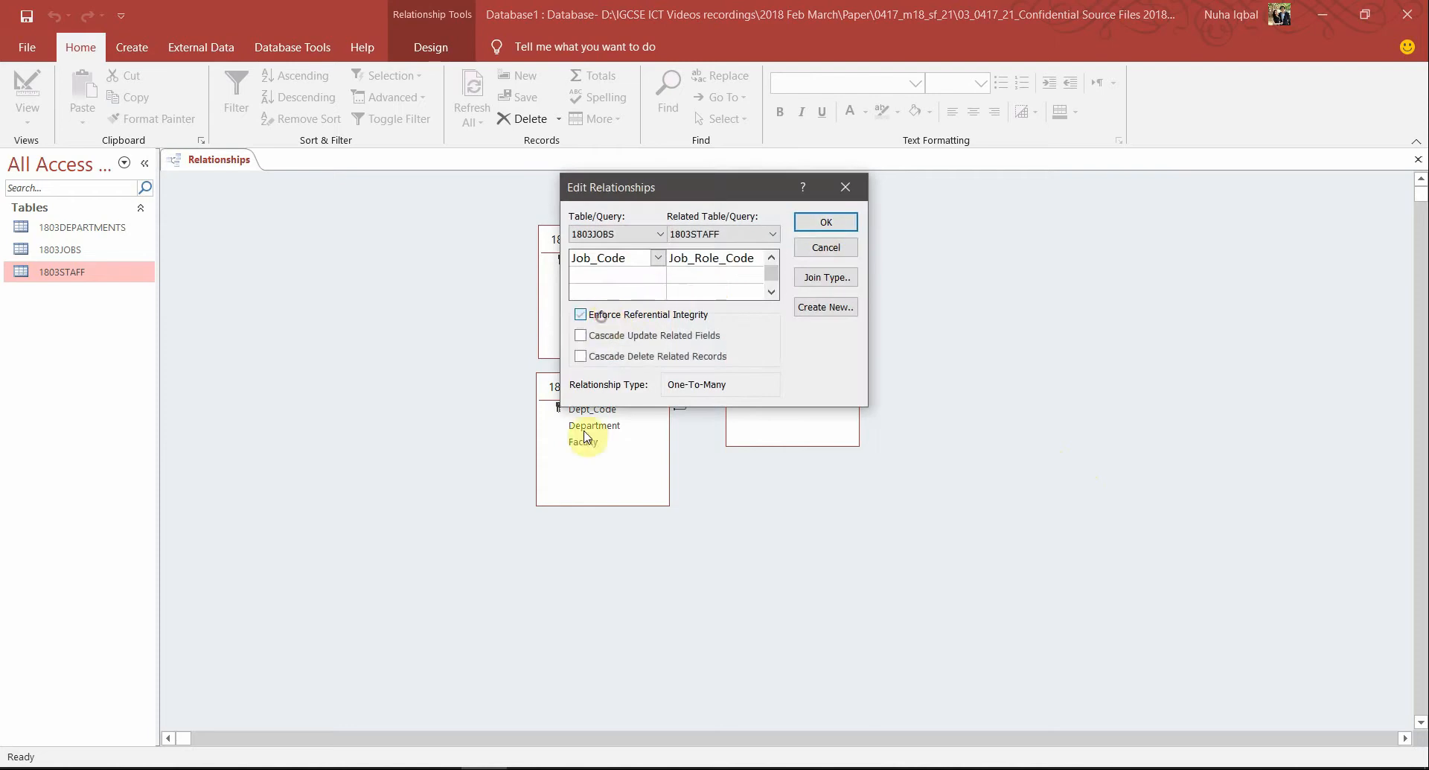
click(826, 223)
Enforce referential integrity on the 1803DEPARTMENTS–1803STAFF relationship
double_click(708, 372)
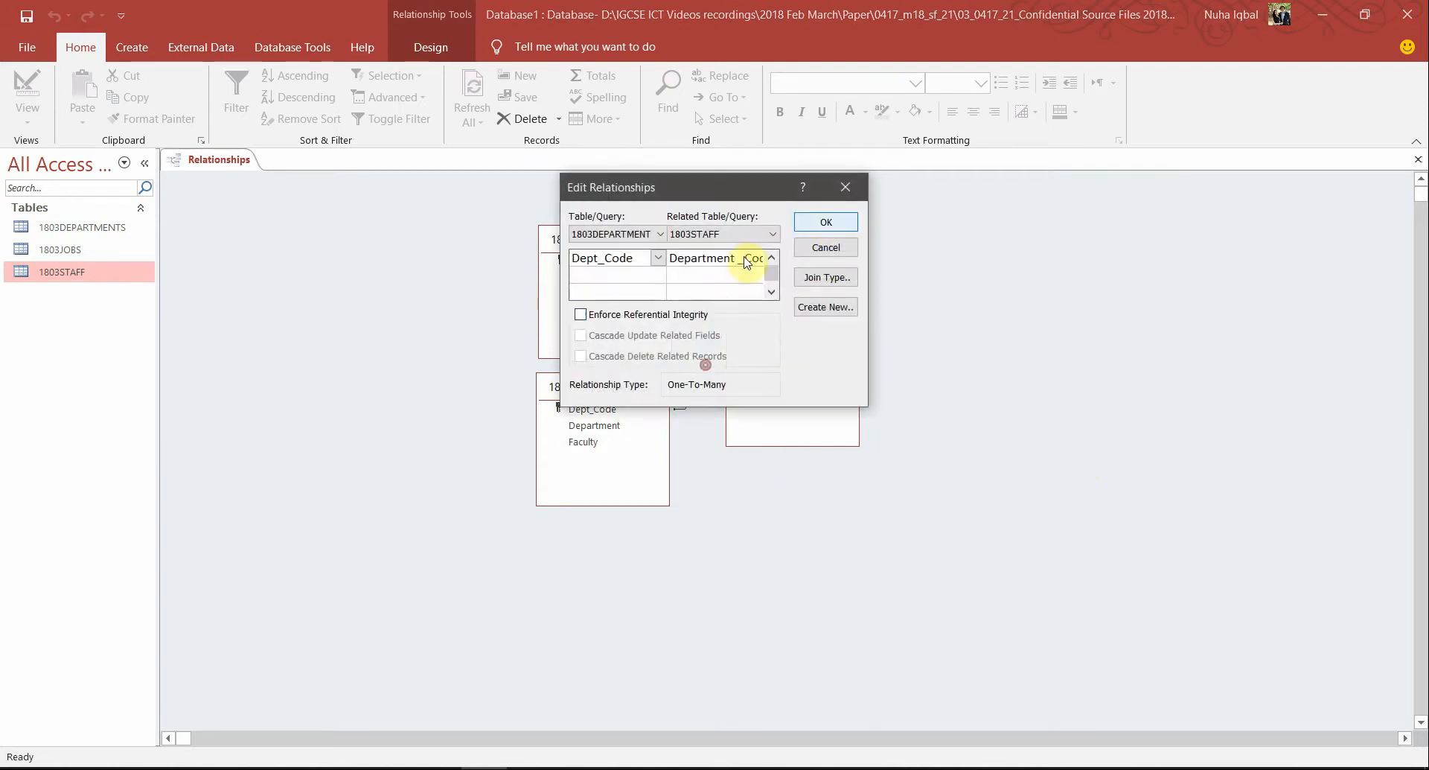
click(626, 315)
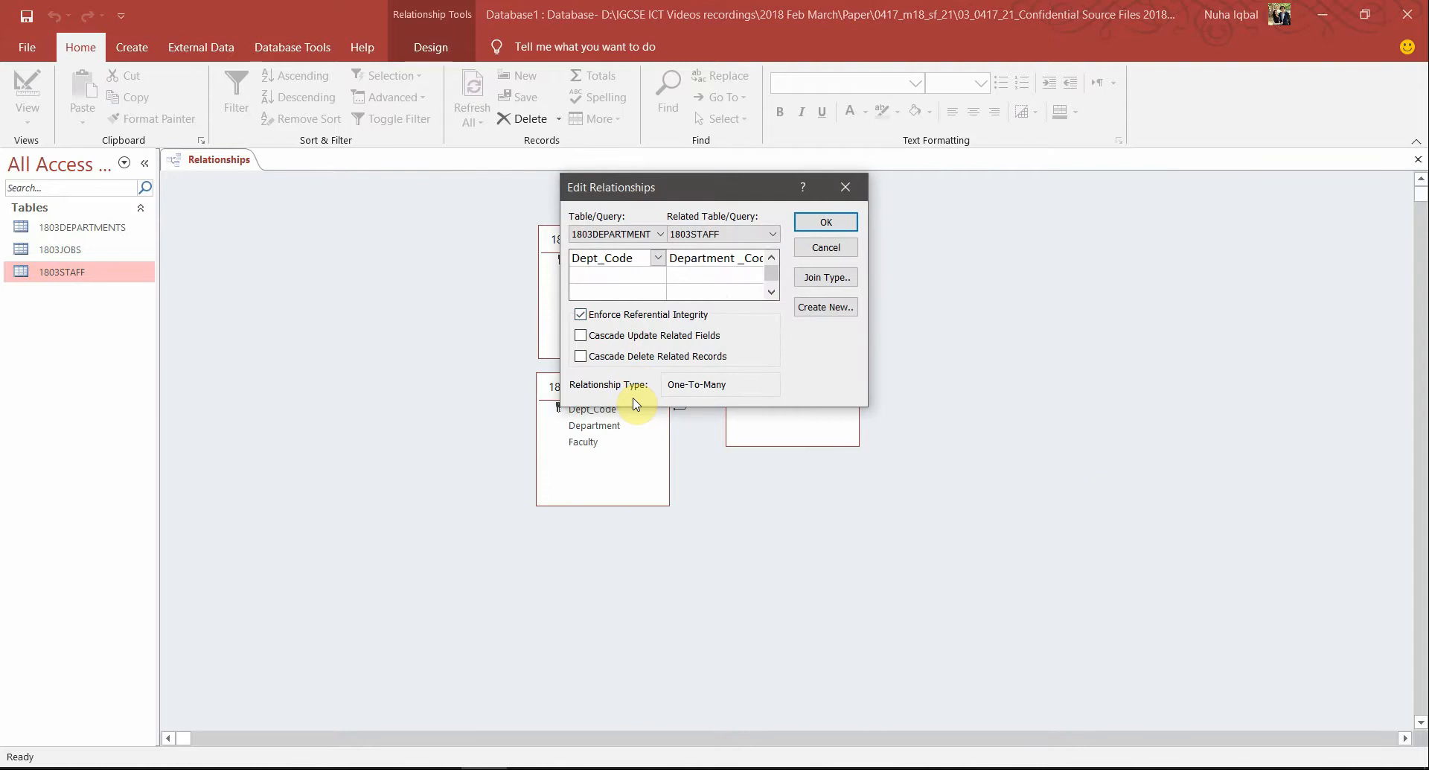
click(820, 220)
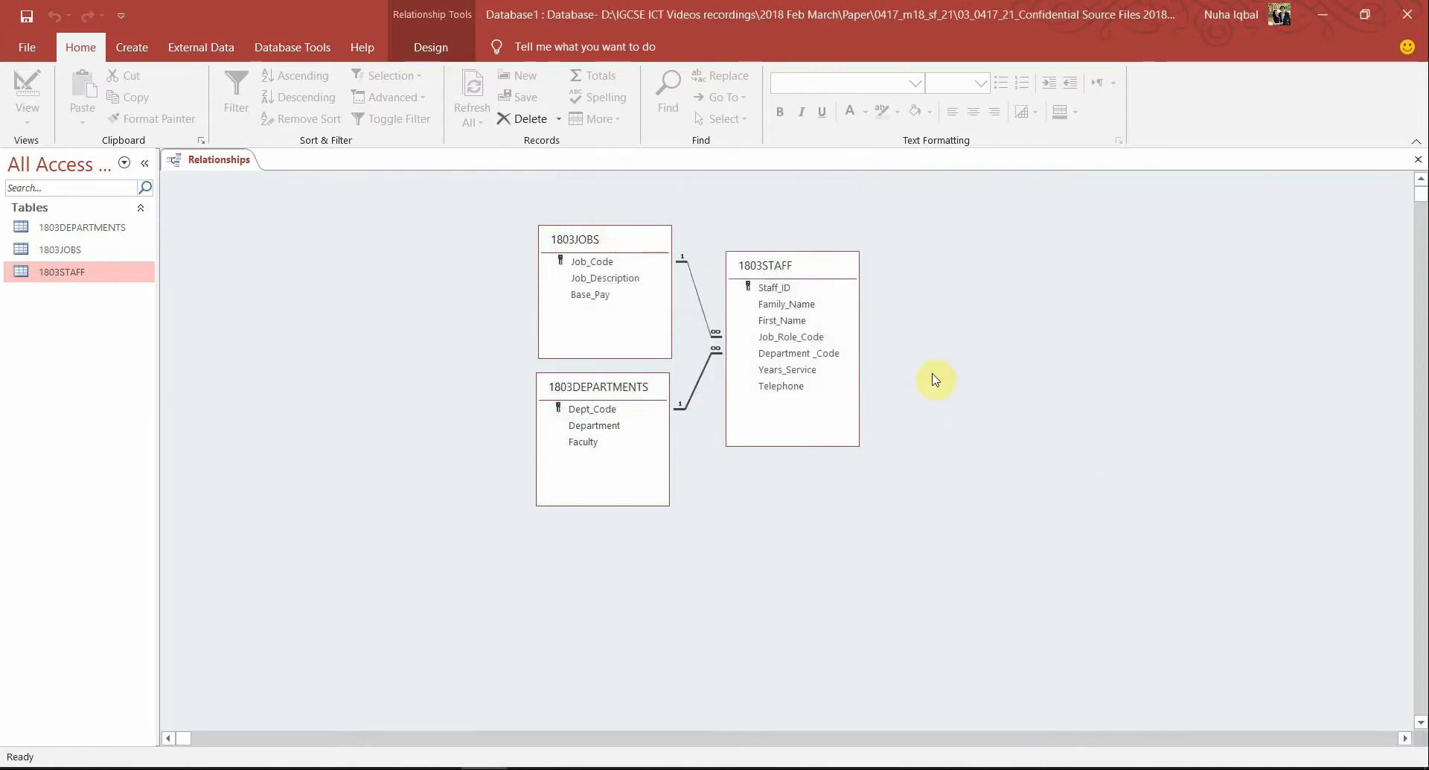
key(super+shift+s)
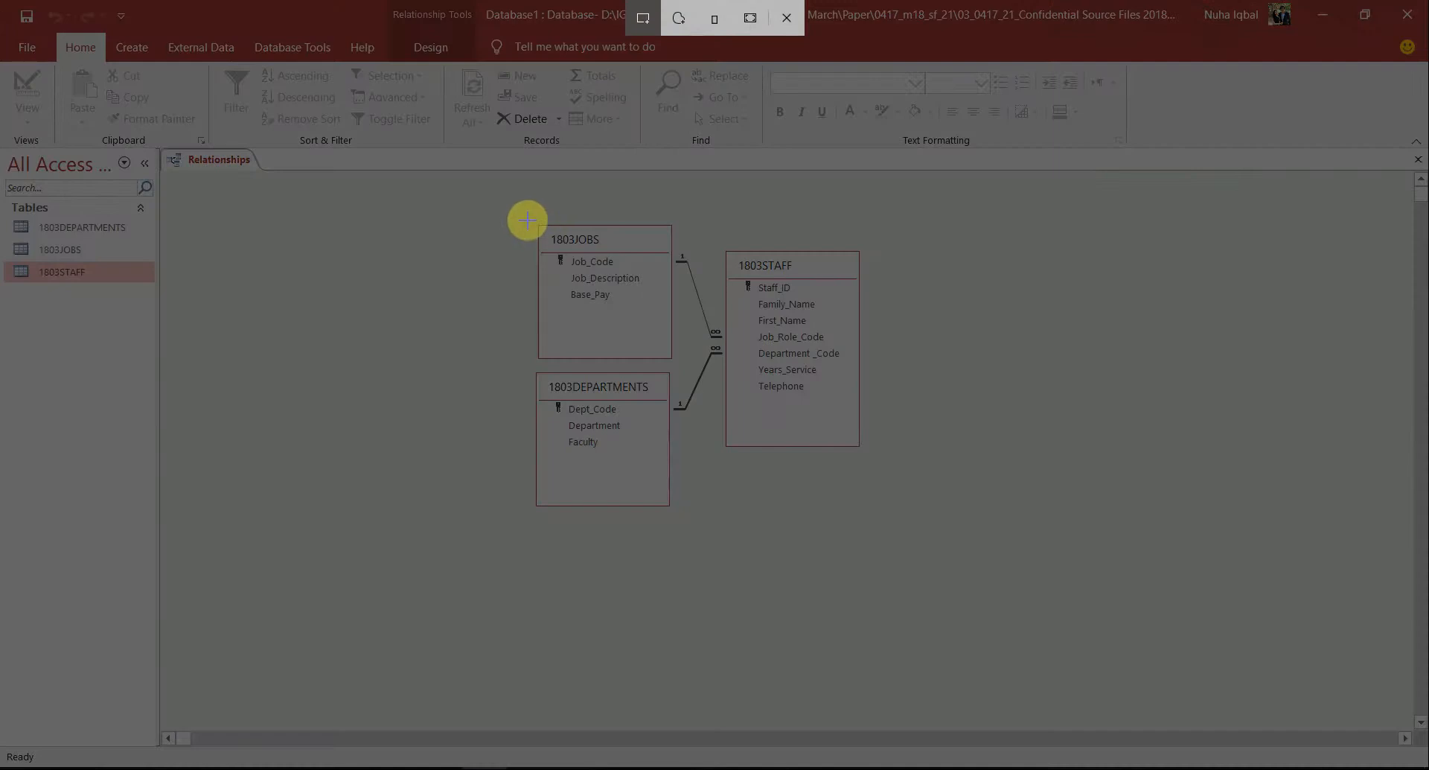
Snip the three-table relationship diagram into the Word document under Step 21
mouse_move(537, 213)
mouse_down()
mouse_move(878, 520)
mouse_move(852, 508)
mouse_move(865, 507)
mouse_up()
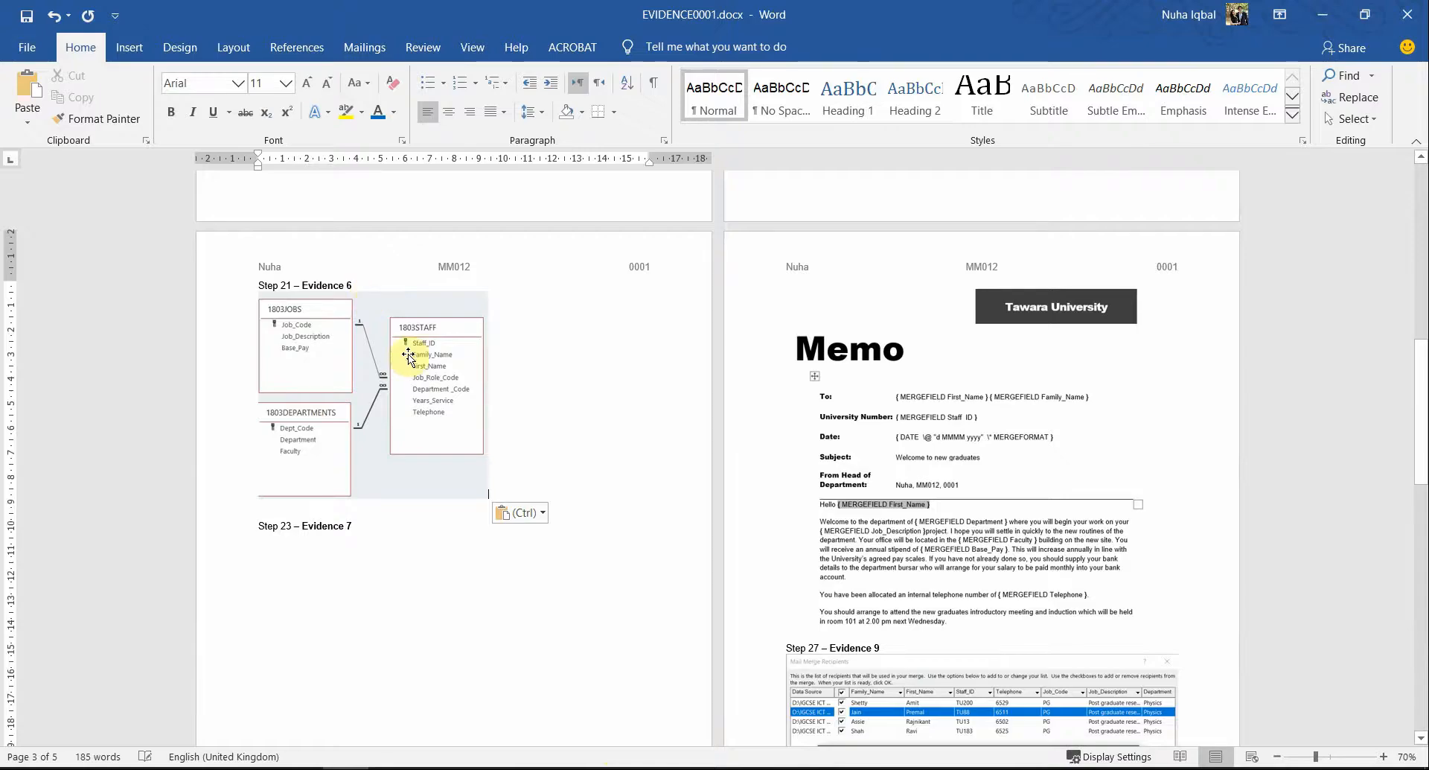
click(409, 360)
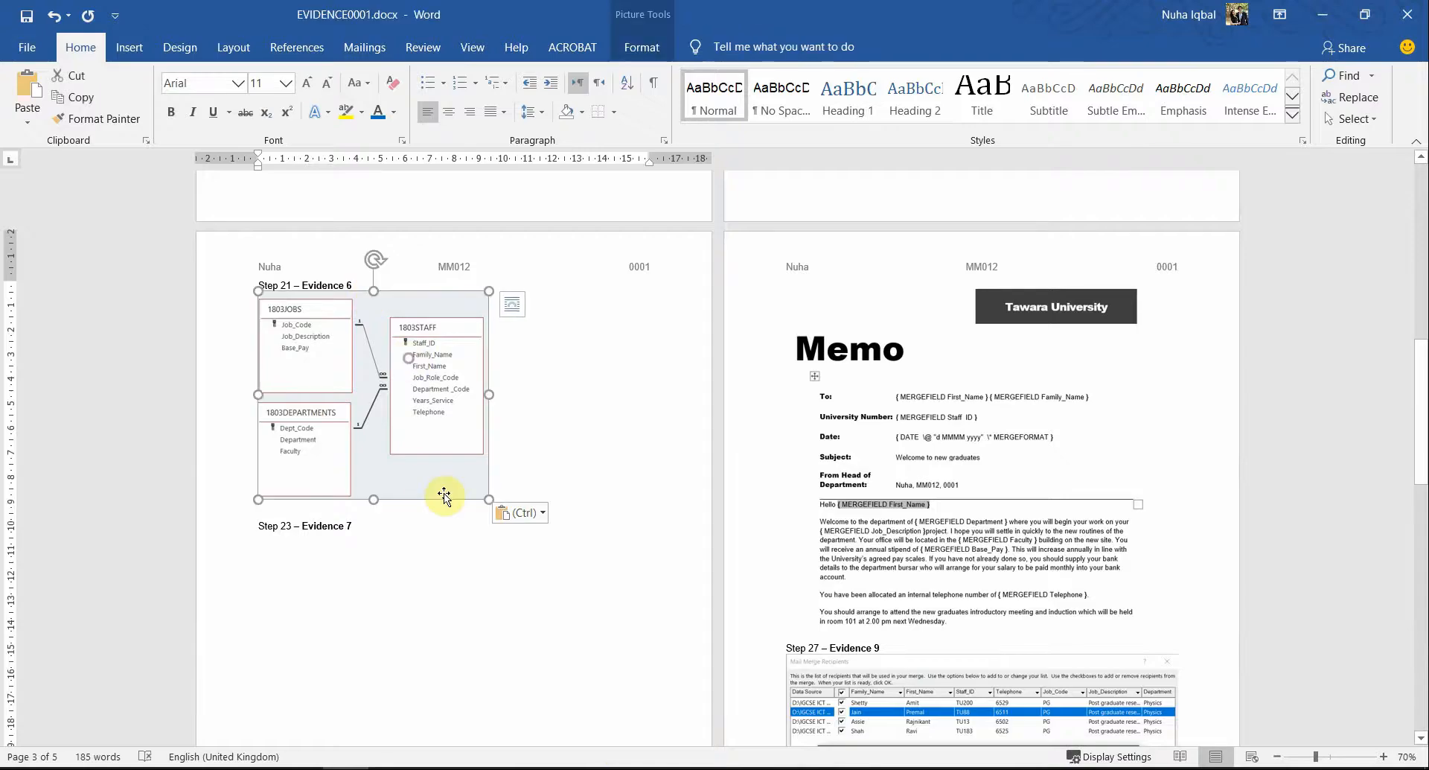
click(583, 461)
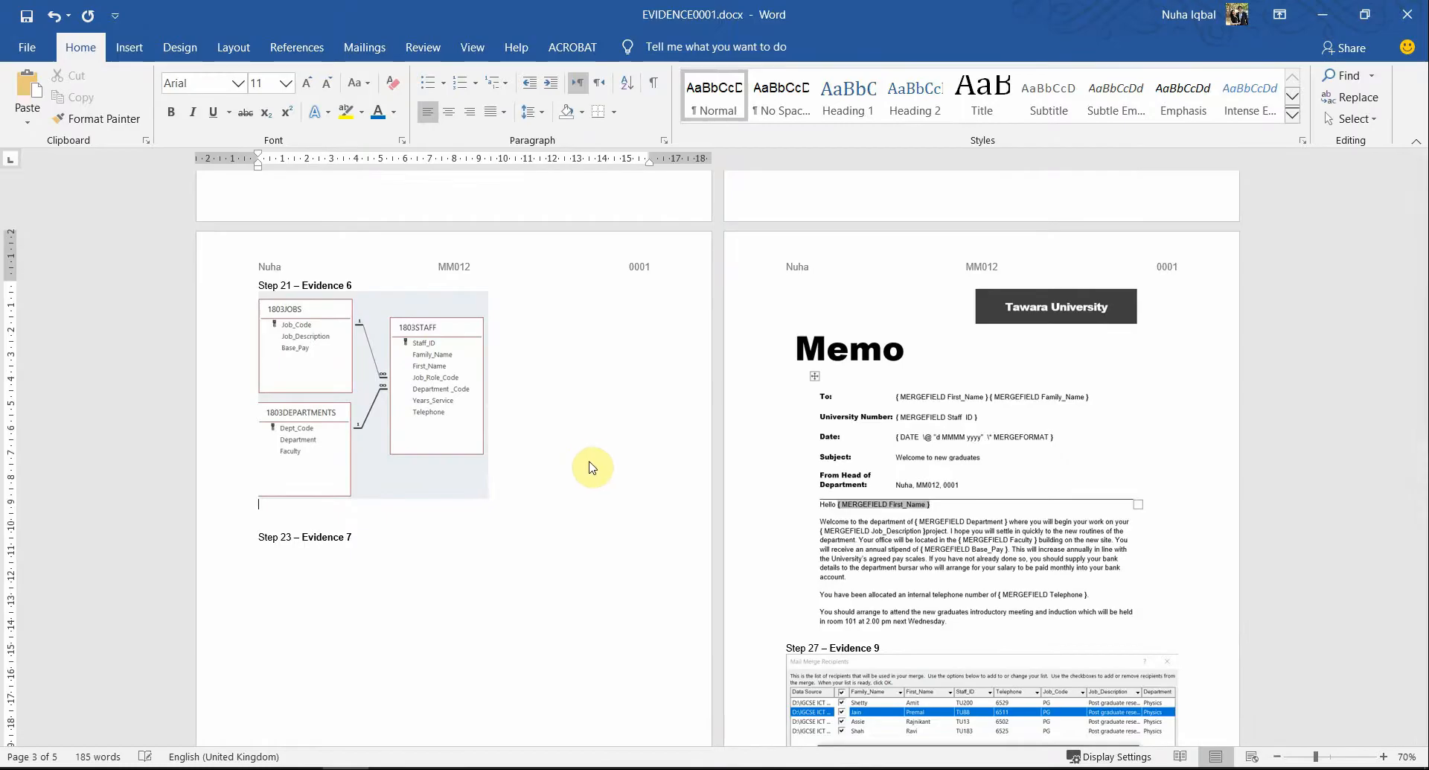
Screenshot the 1803JOBS–1803STAFF relationship settings and paste it below the first diagram
key(alt+Tab)
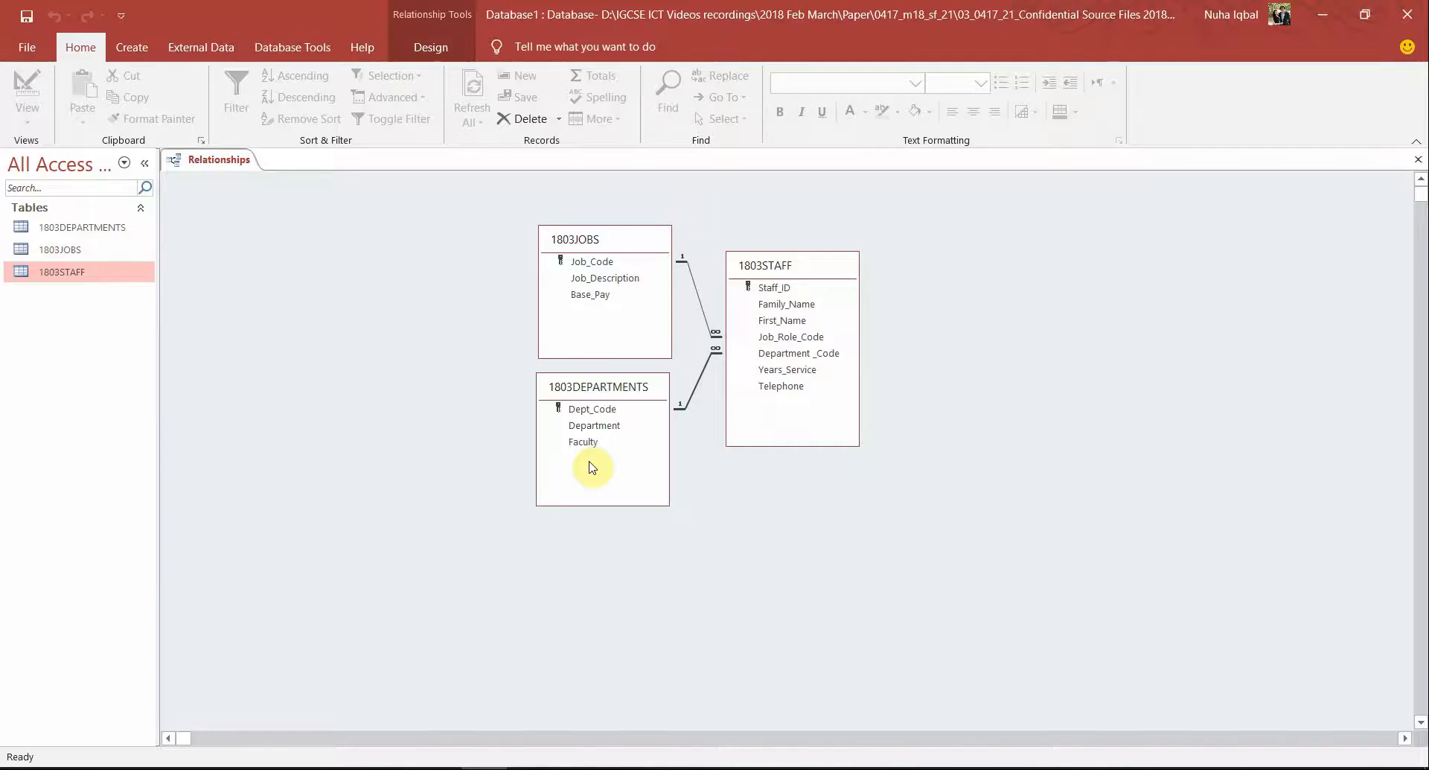
double_click(705, 315)
drag(714, 185, 1030, 229)
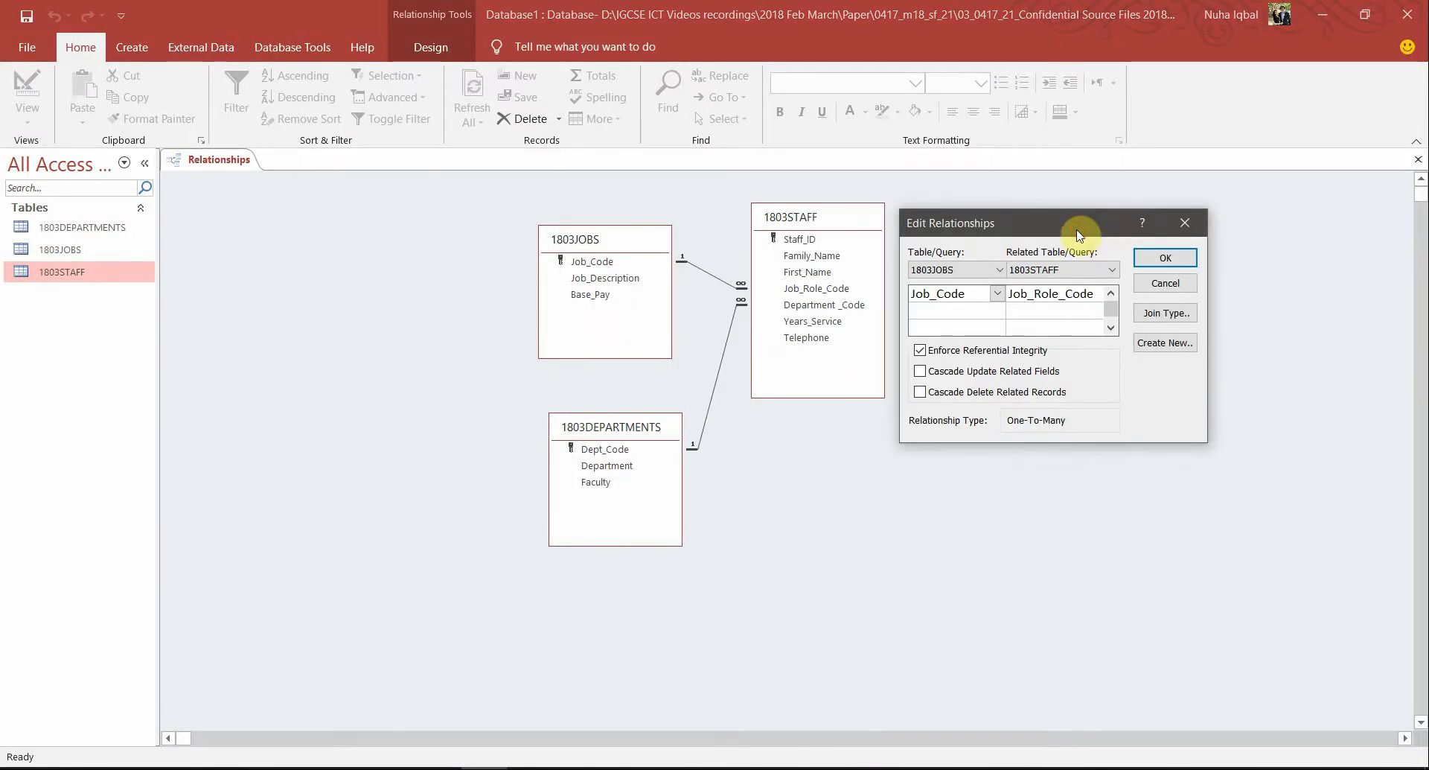
key(super+shift+s)
mouse_move(1218, 197)
mouse_down()
mouse_move(790, 523)
mouse_move(533, 562)
mouse_move(533, 536)
mouse_move(520, 567)
mouse_up()
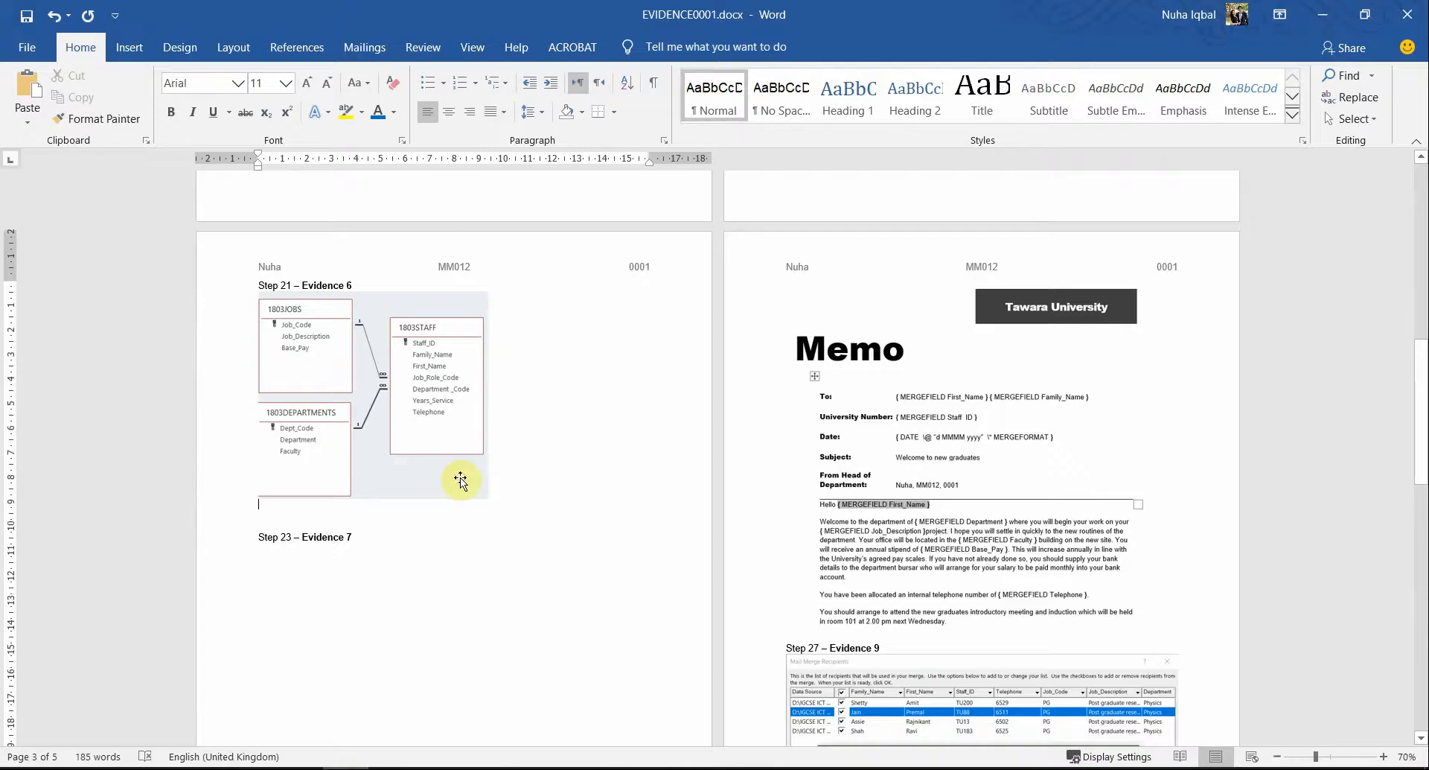
key(ctrl+v)
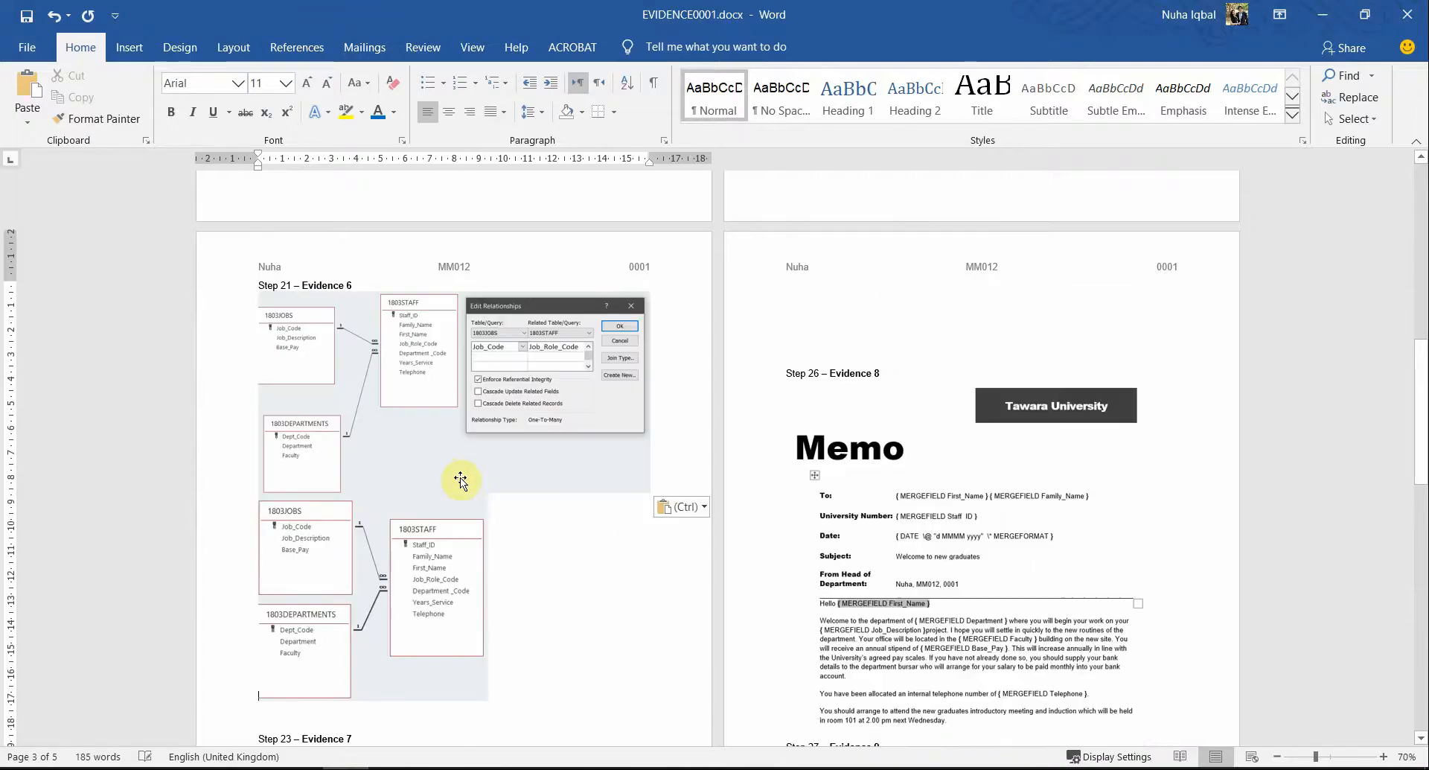
drag(458, 485, 431, 515)
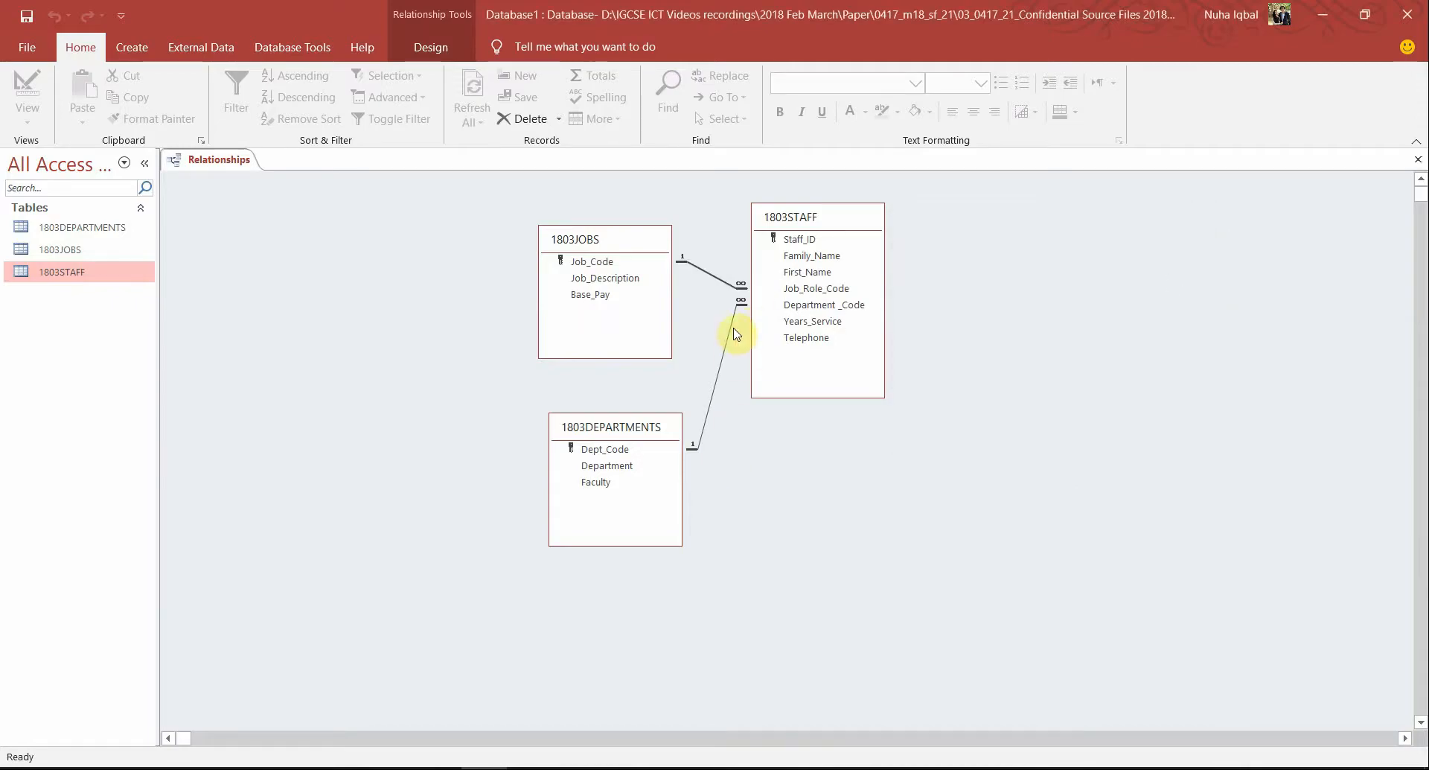
Snip the diagram showing the 1803DEPARTMENTS–1803STAFF relationship settings
drag(811, 221, 830, 350)
double_click(716, 445)
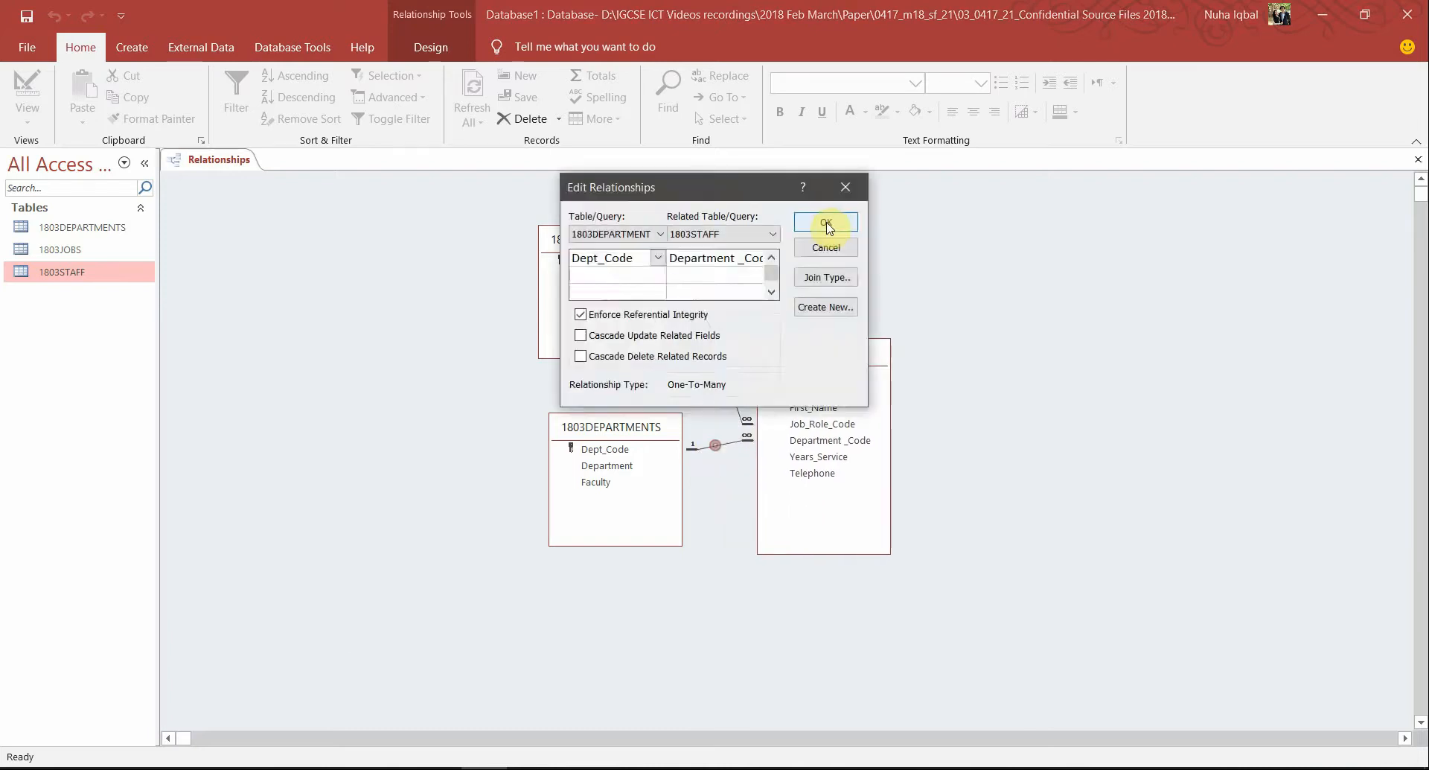
drag(690, 185, 1025, 324)
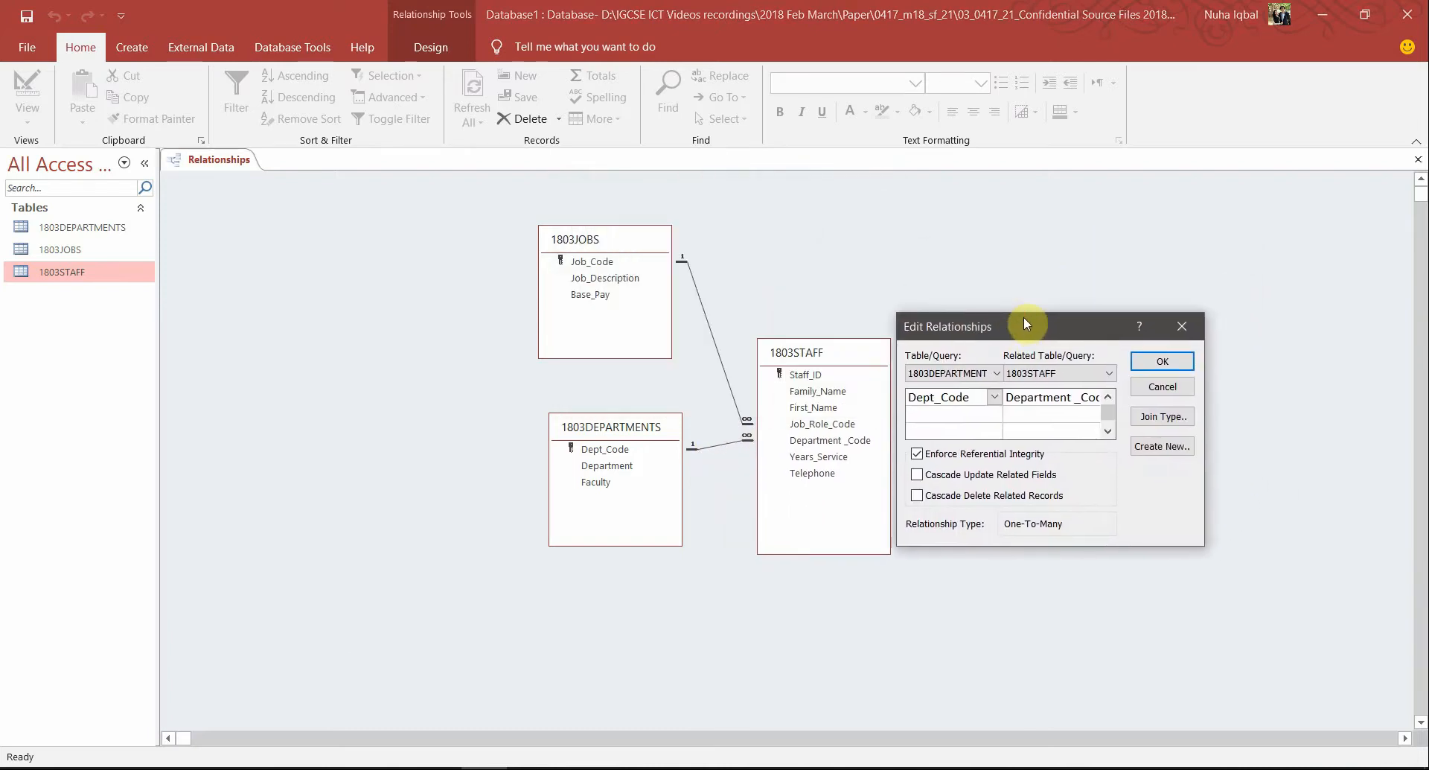
key(shift+super+s)
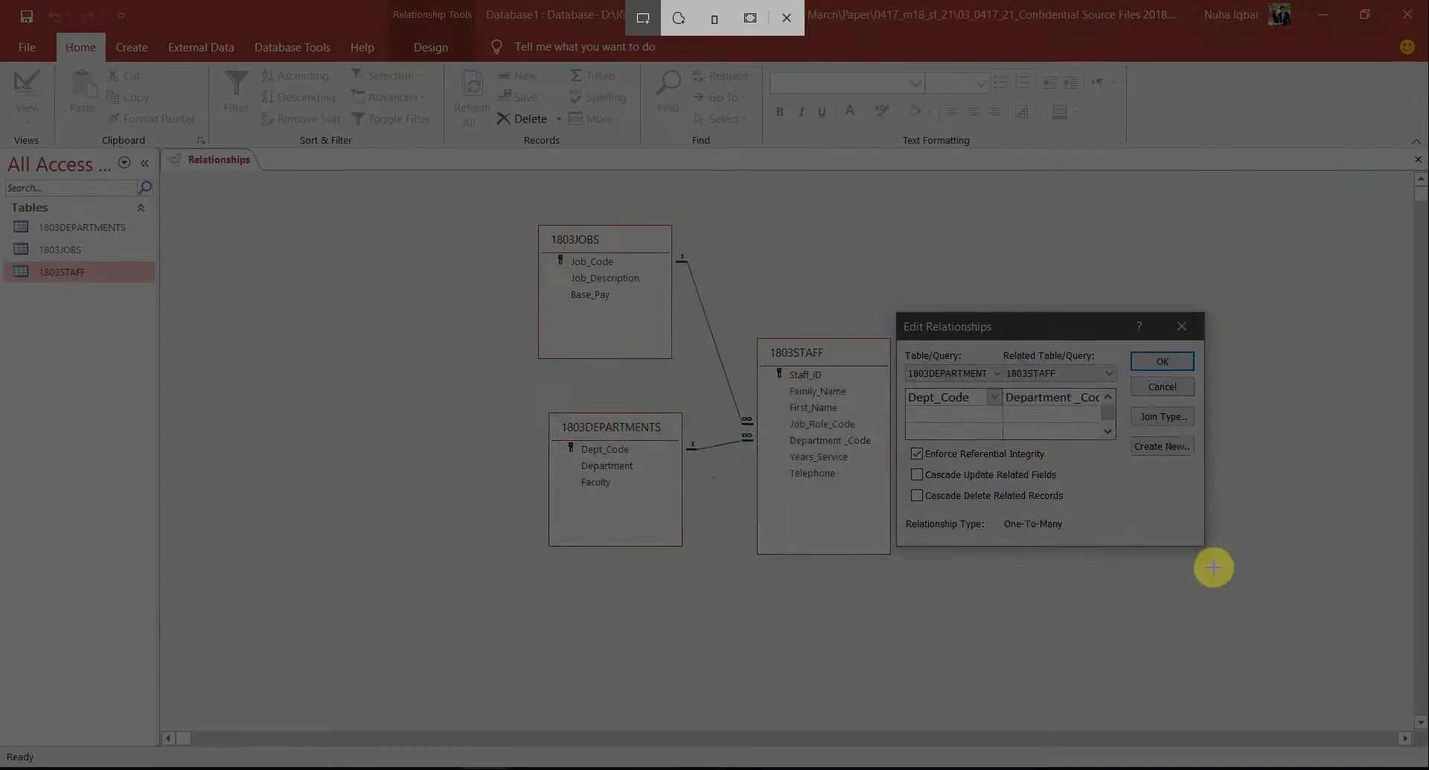
drag(1214, 568, 536, 214)
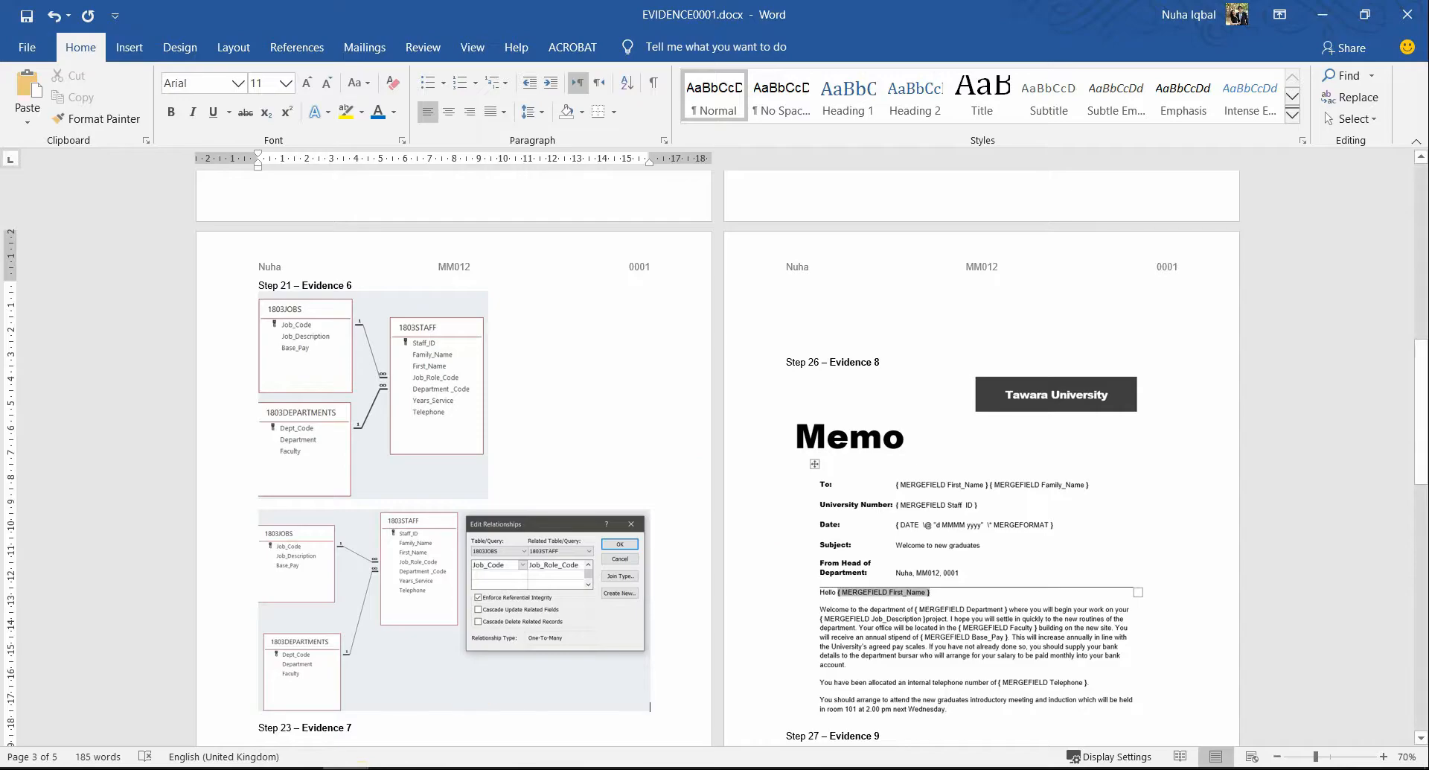
Paste the departments relationship screenshot, resize the first diagram, and start Step 23 on a new page
key(ctrl+v)
scroll(469, 690, down, 1)
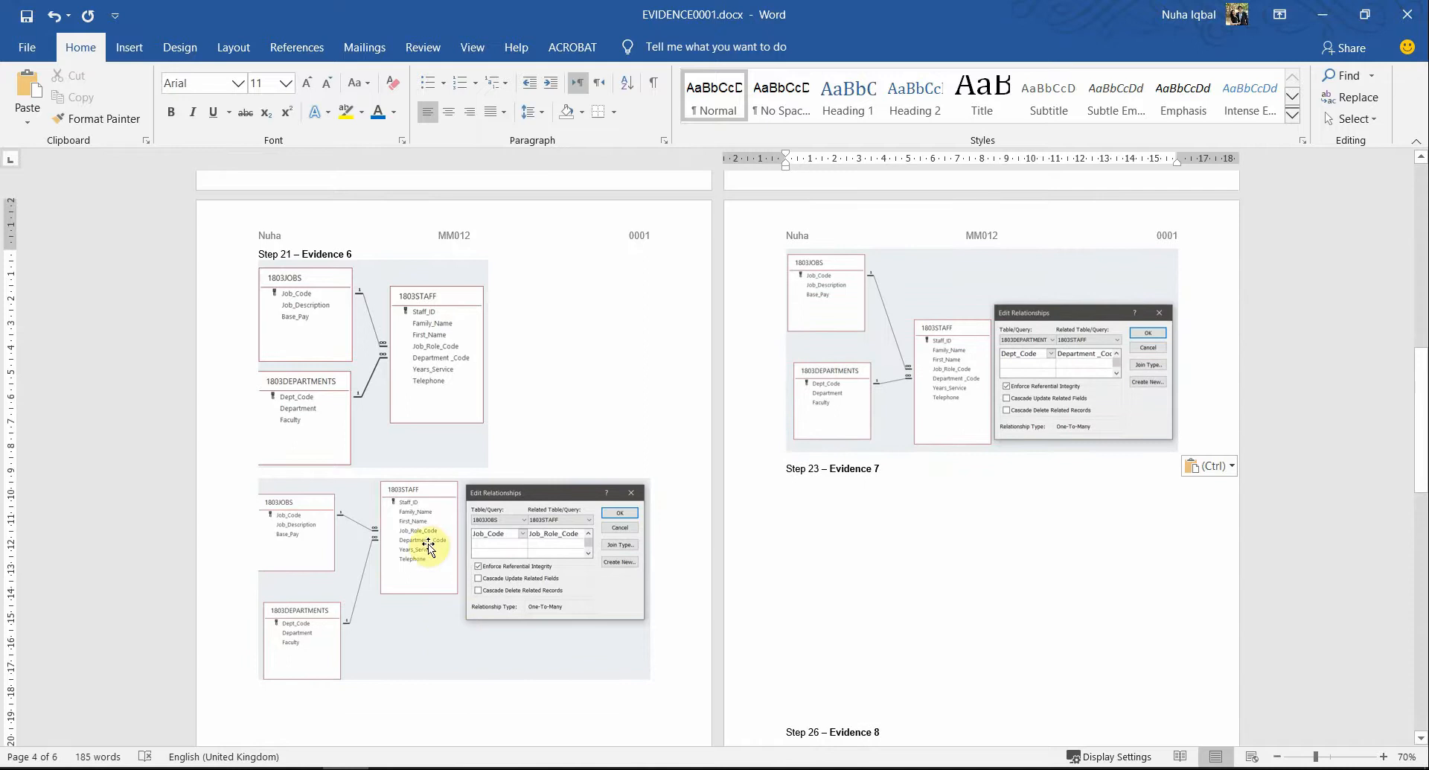
click(348, 322)
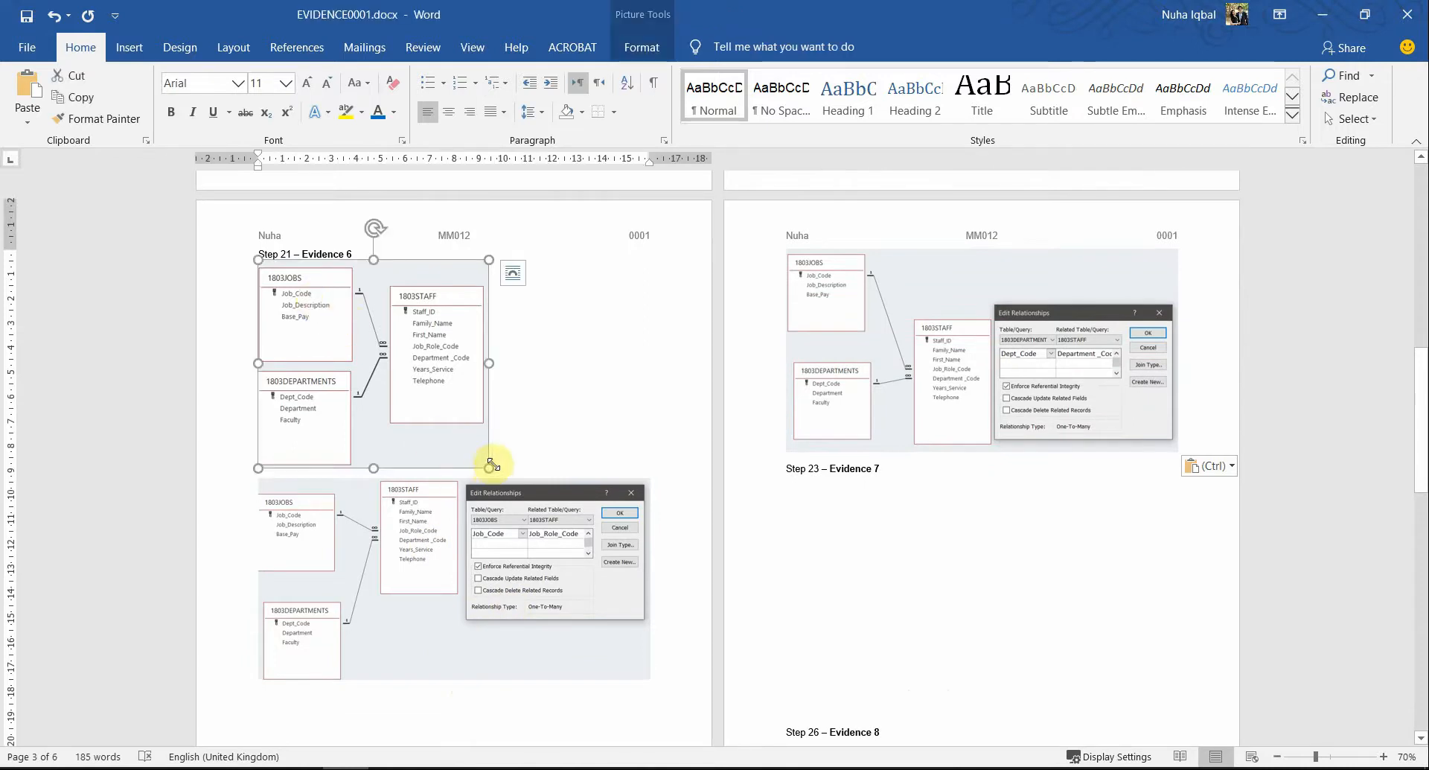
drag(489, 468, 468, 450)
scroll(596, 551, down, 2)
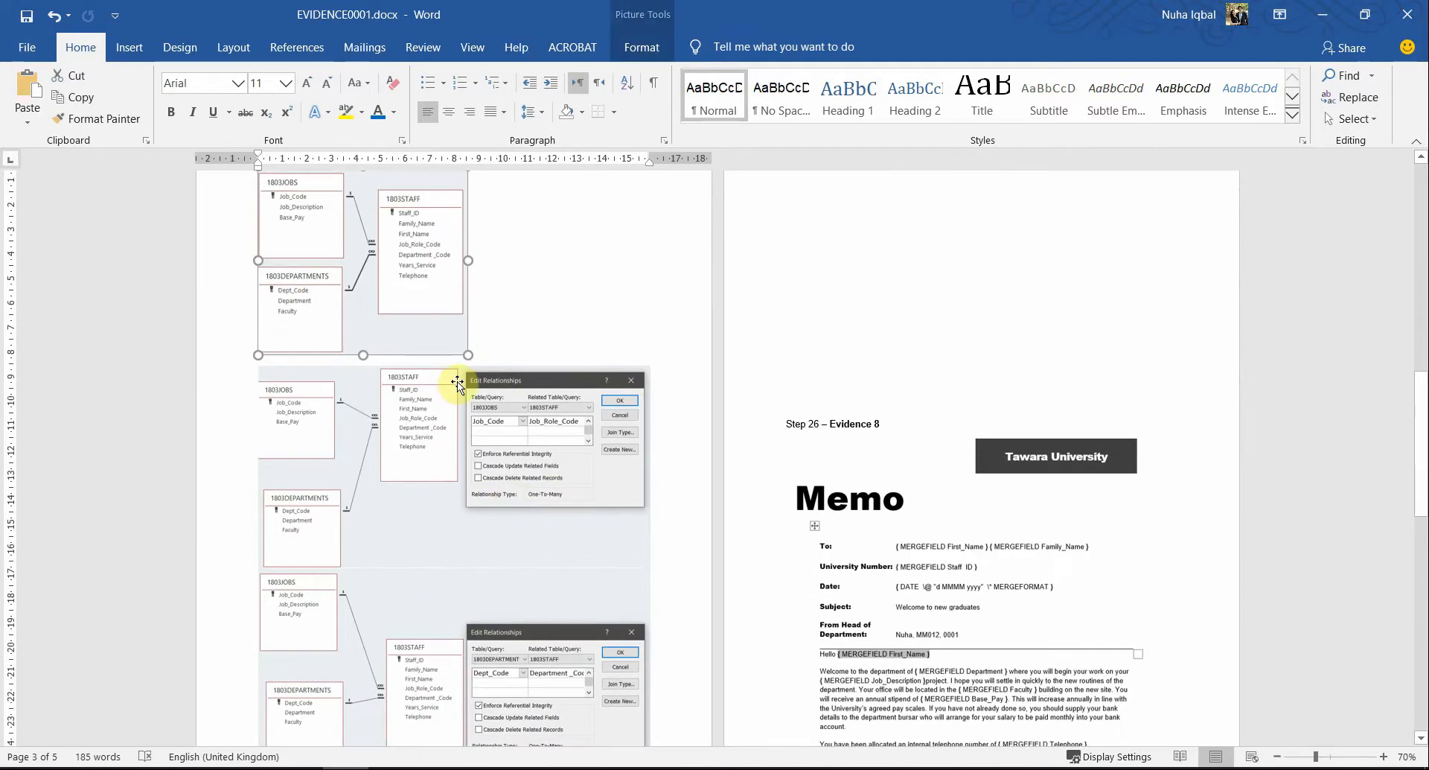
click(507, 357)
scroll(507, 357, down, 1)
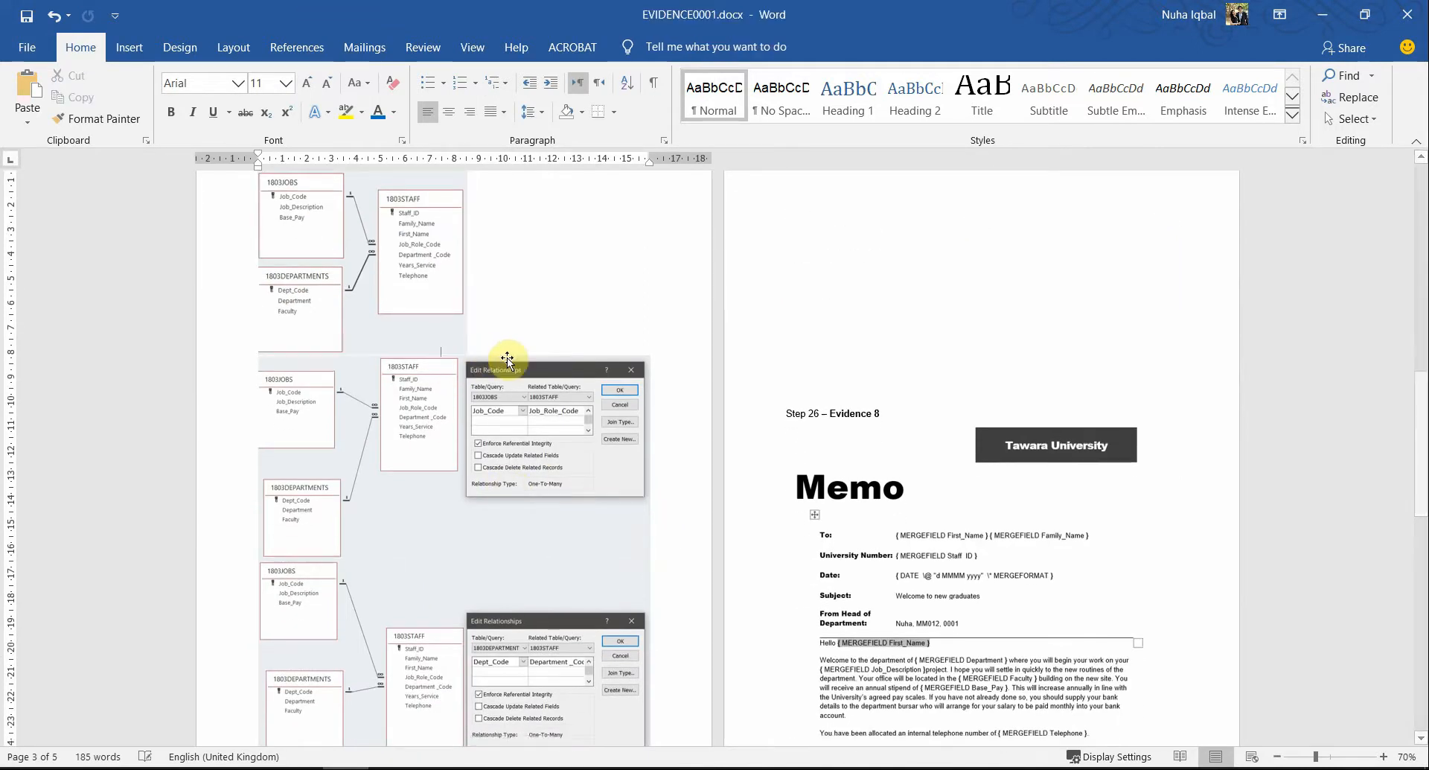
scroll(507, 359, down, 6)
scroll(528, 417, up, 7)
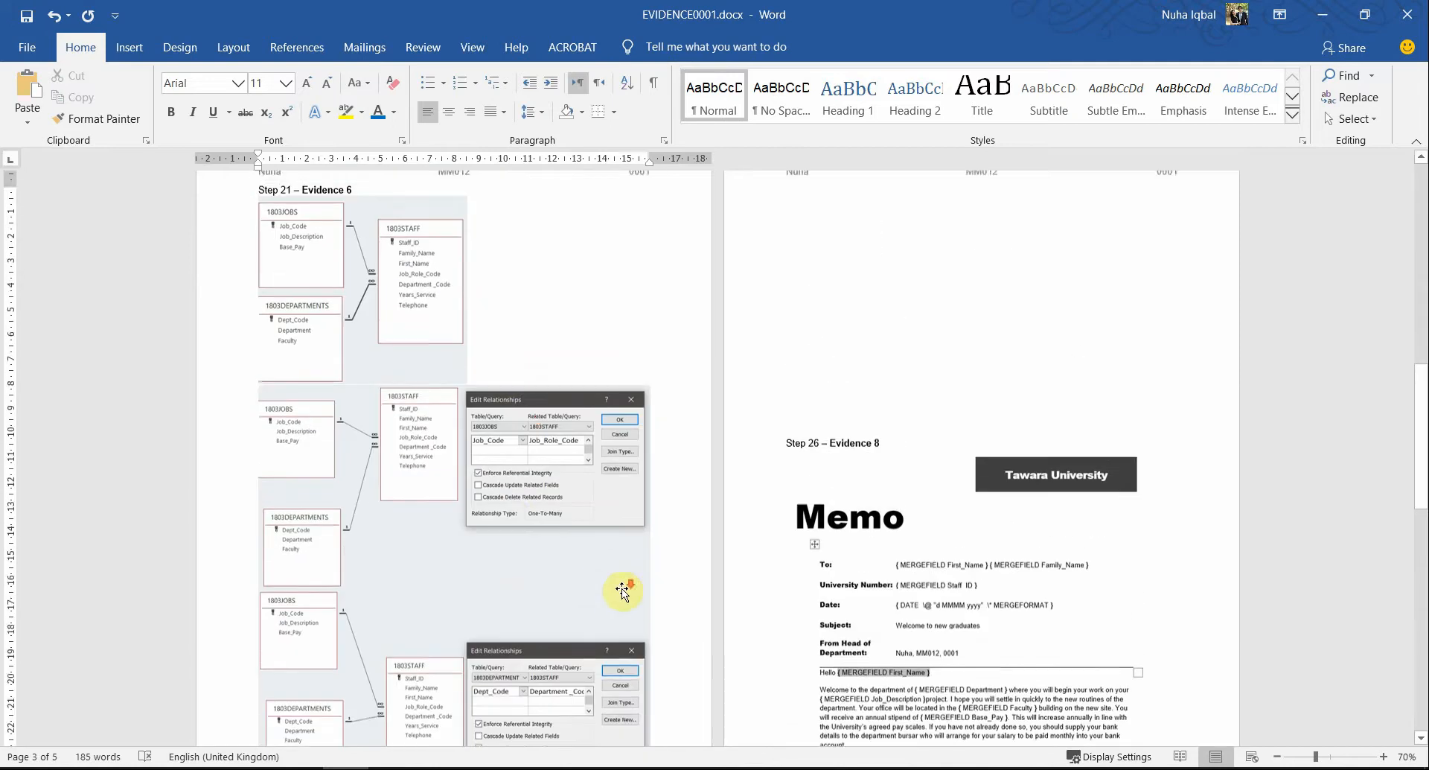
scroll(622, 590, down, 4)
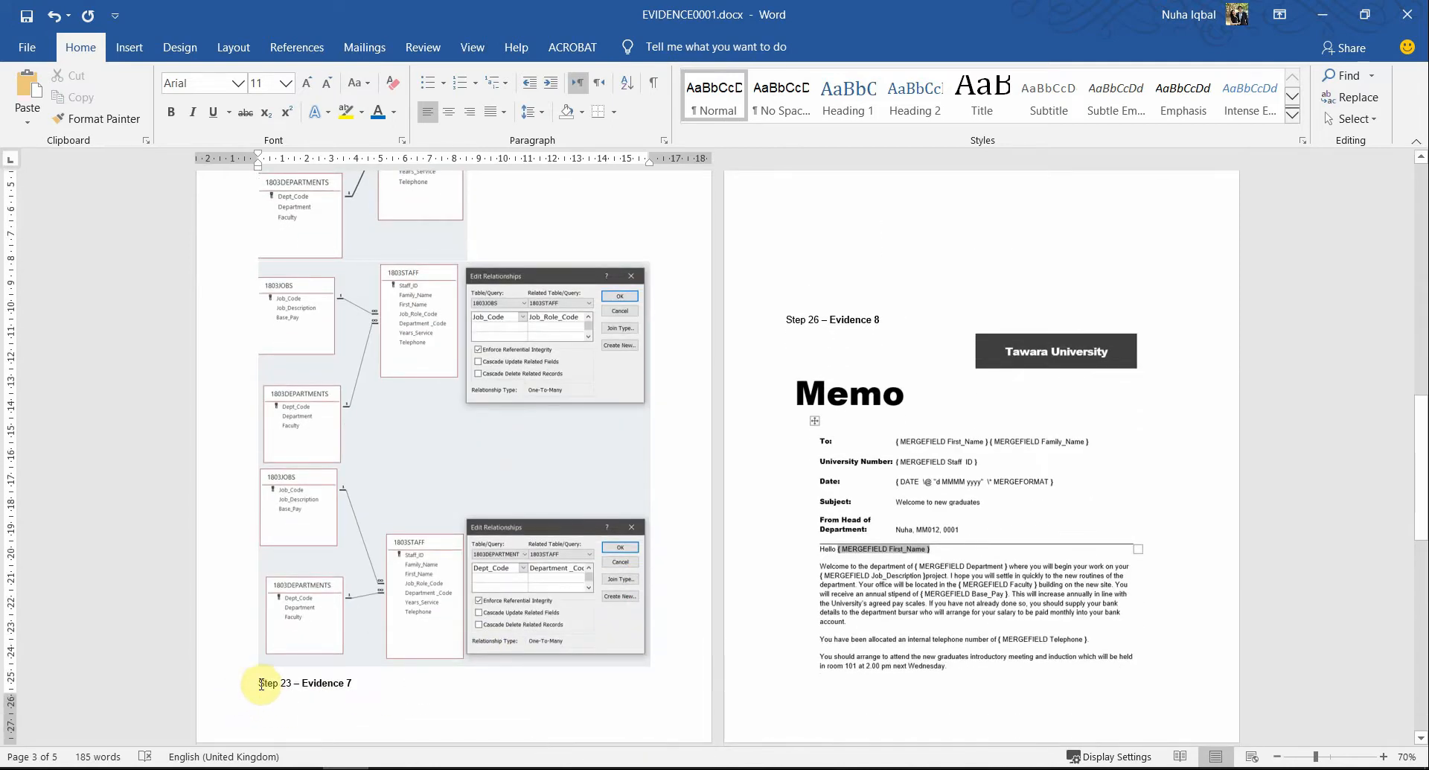
key(ctrl+Return)
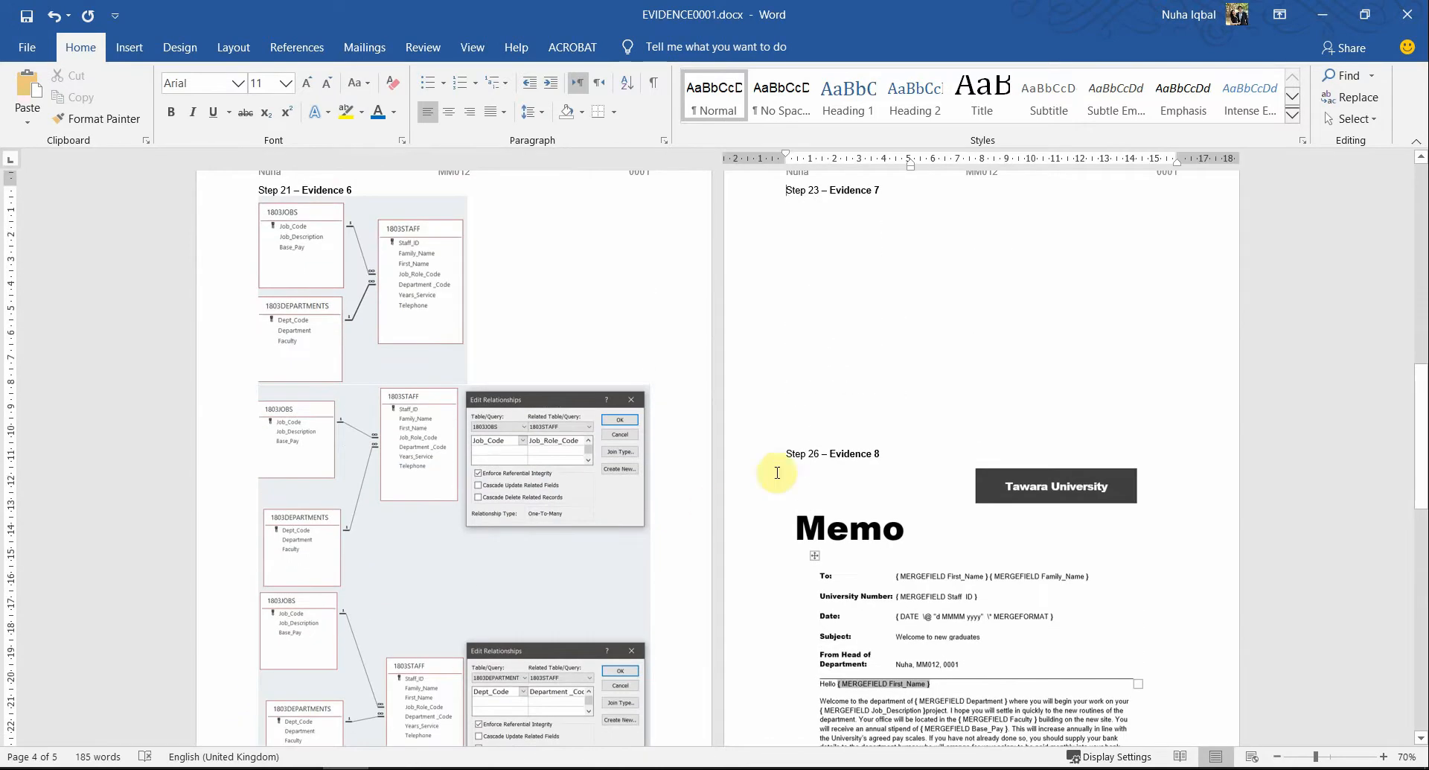
Cancel the open relationship dialog, then save and close the Relationships layout
key(alt+Tab)
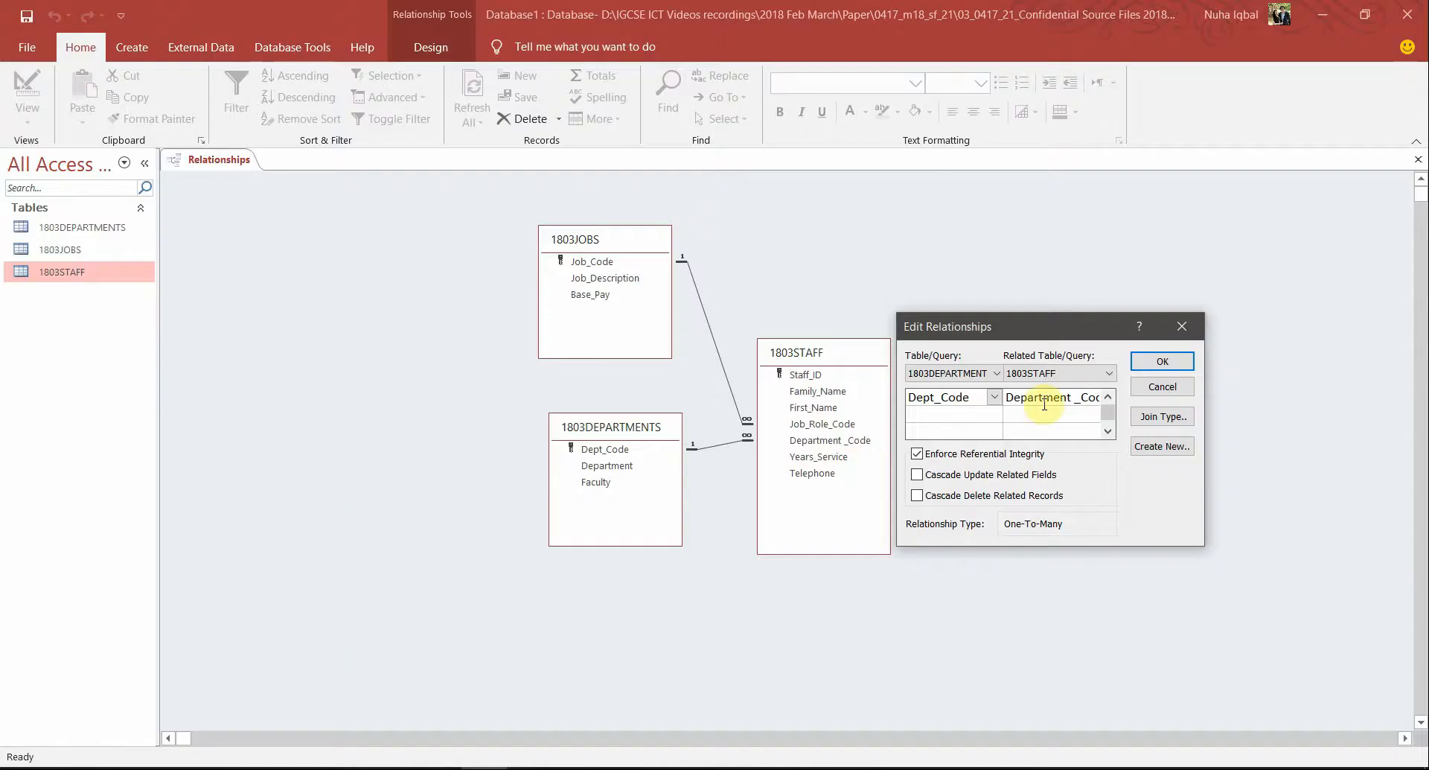
click(1184, 388)
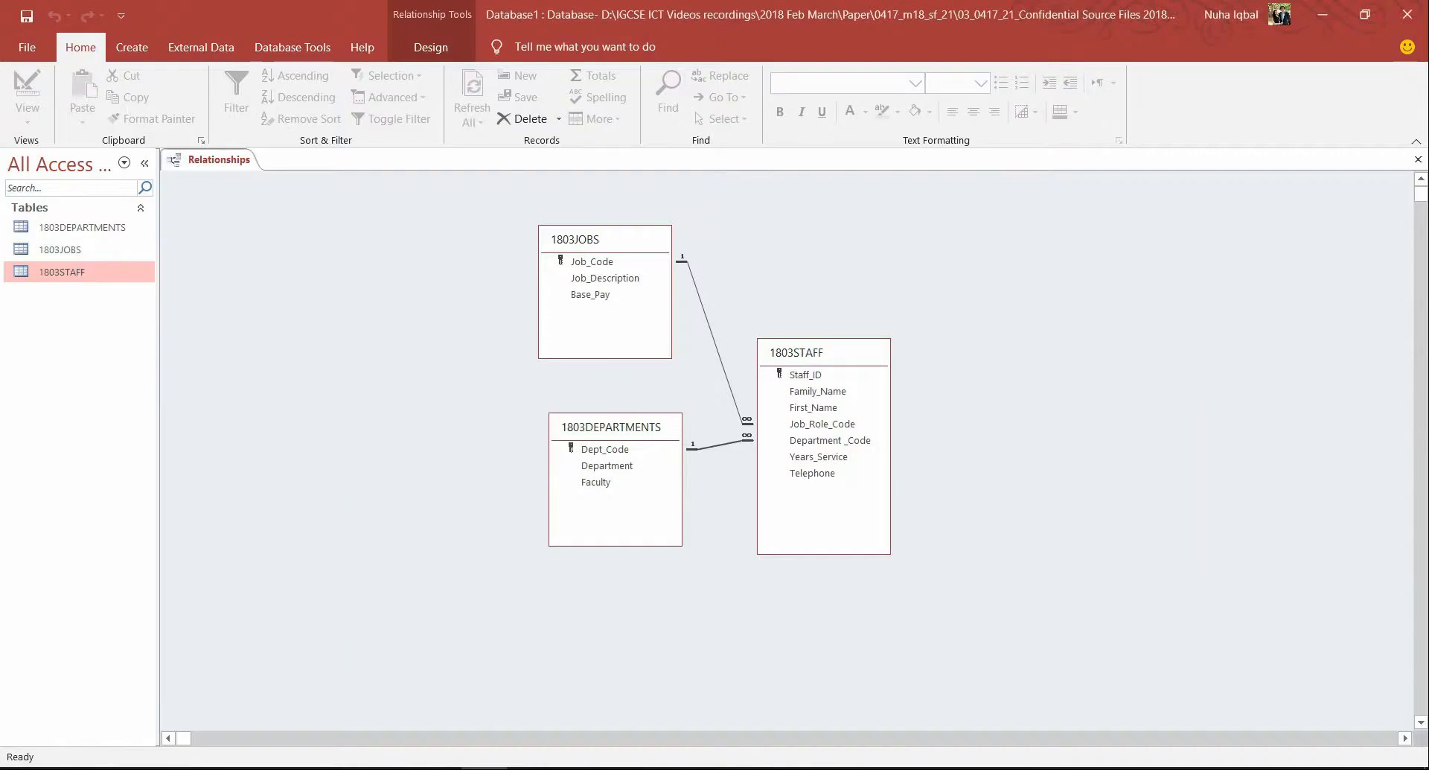
right_click(192, 160)
click(199, 170)
right_click(209, 162)
click(246, 196)
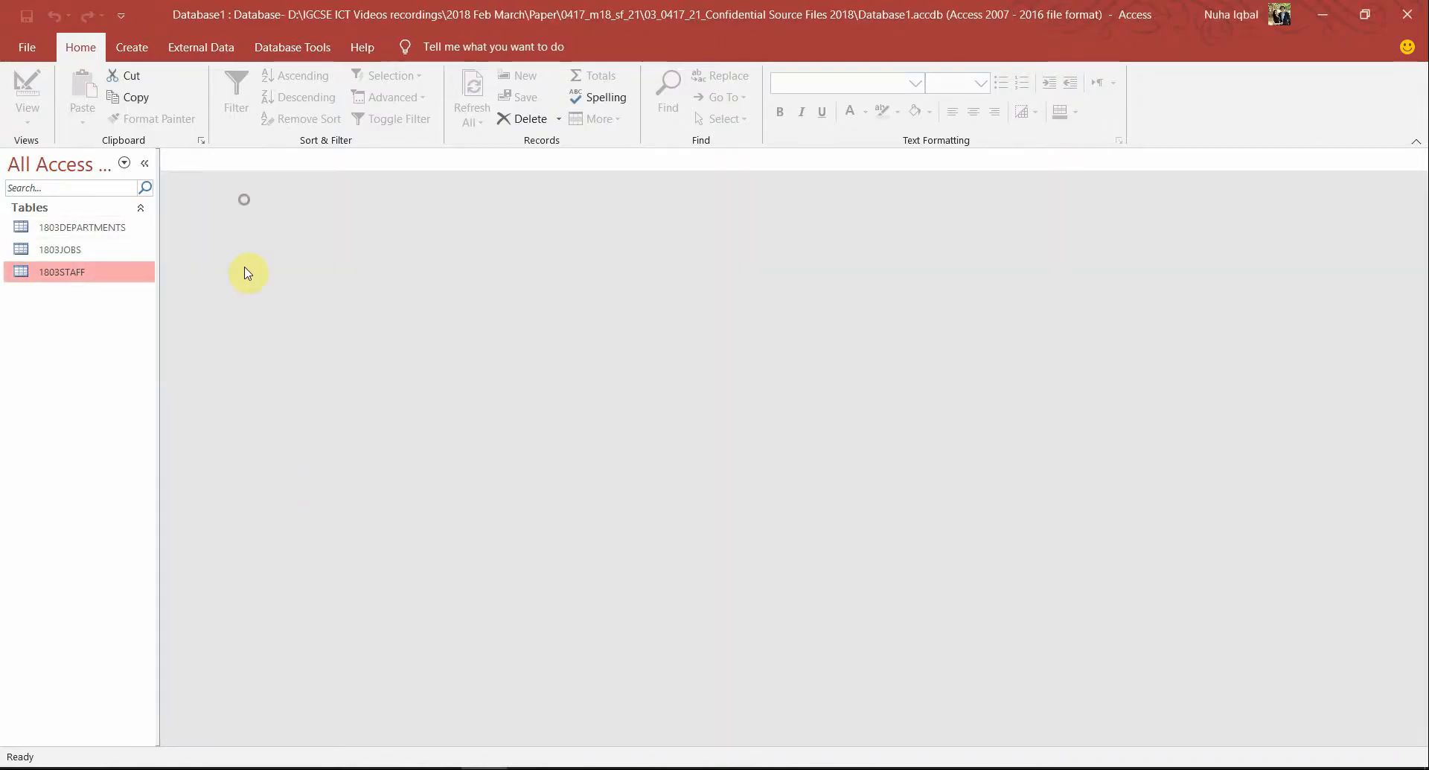
Highlight 'staff' and 'entry form' in question 22 of the paper
key(alt+Tab)
key(Tab)
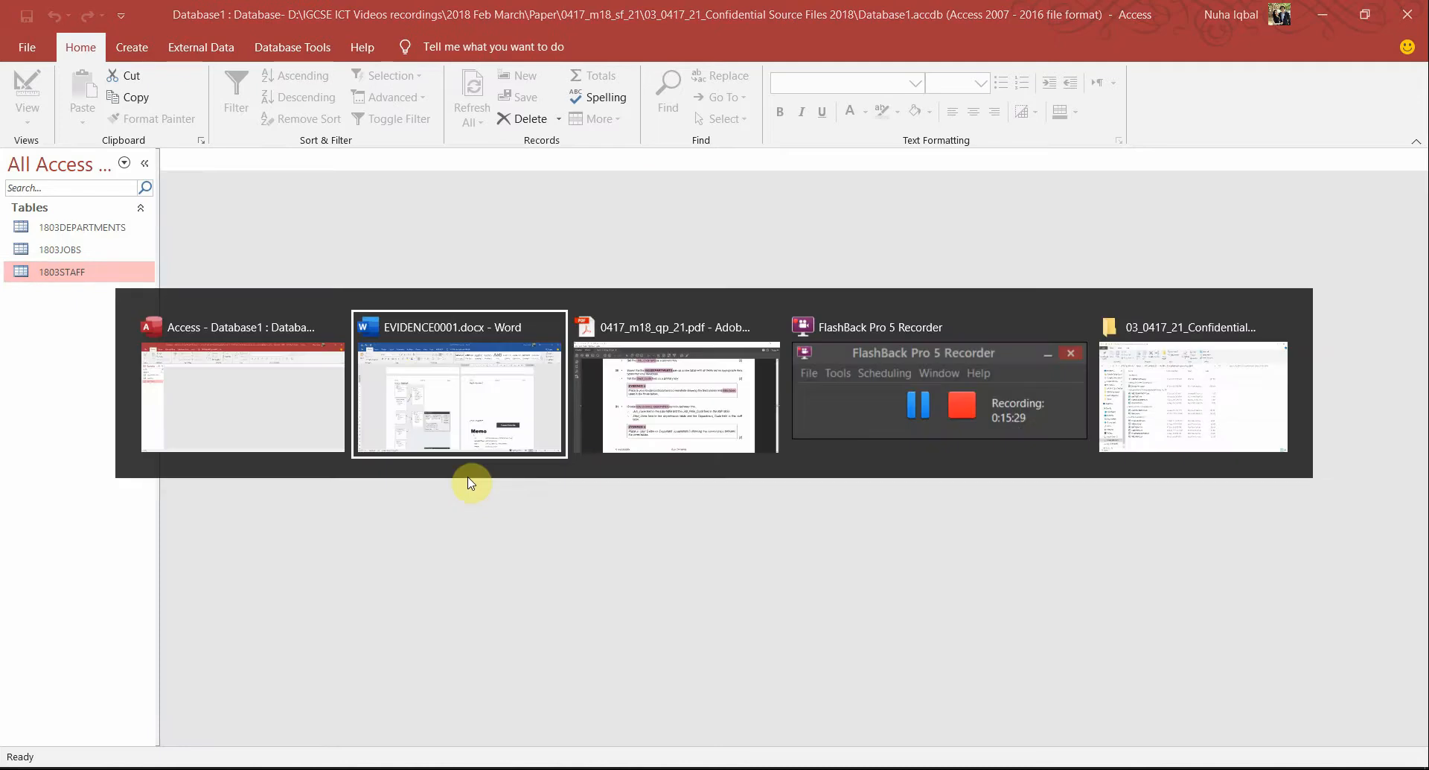
scroll(606, 550, down, 5)
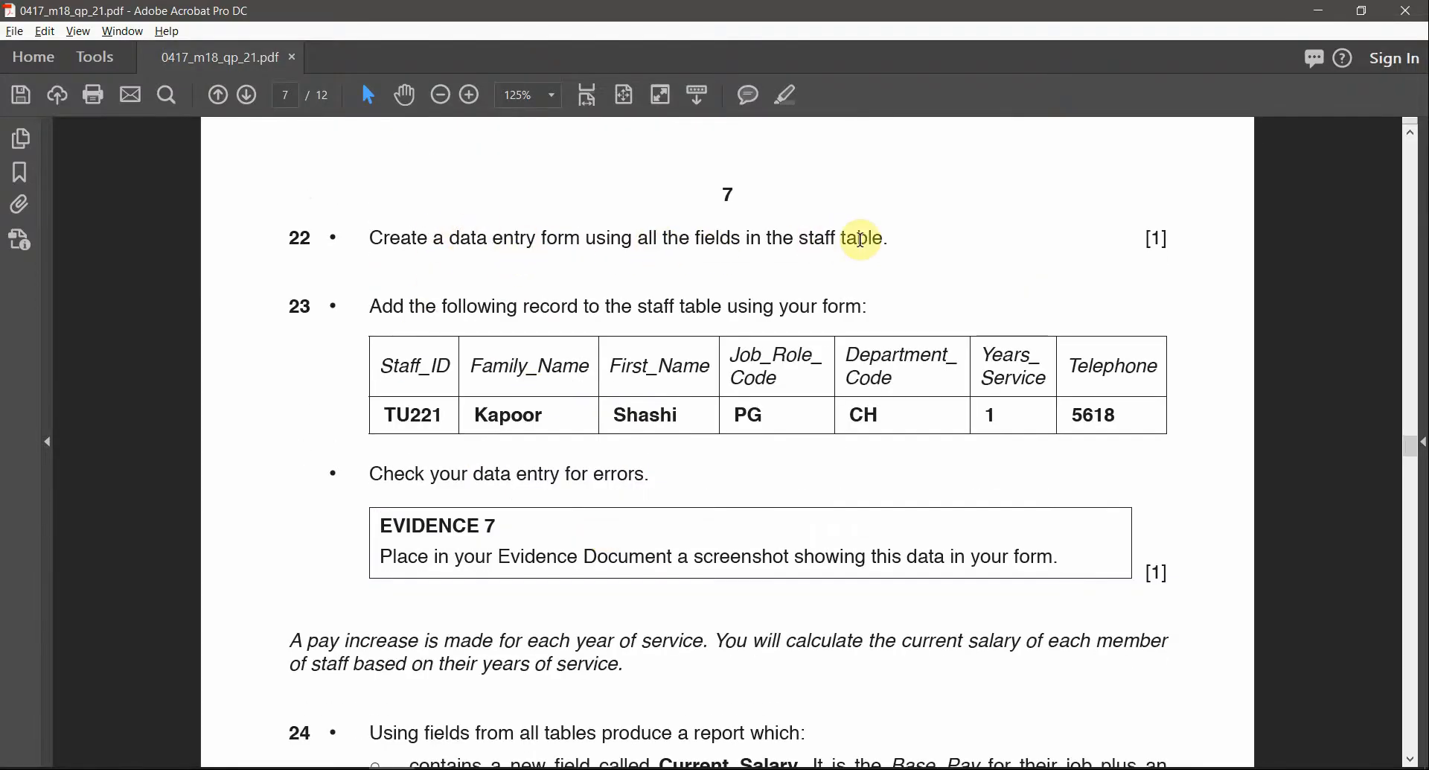
drag(799, 237, 841, 237)
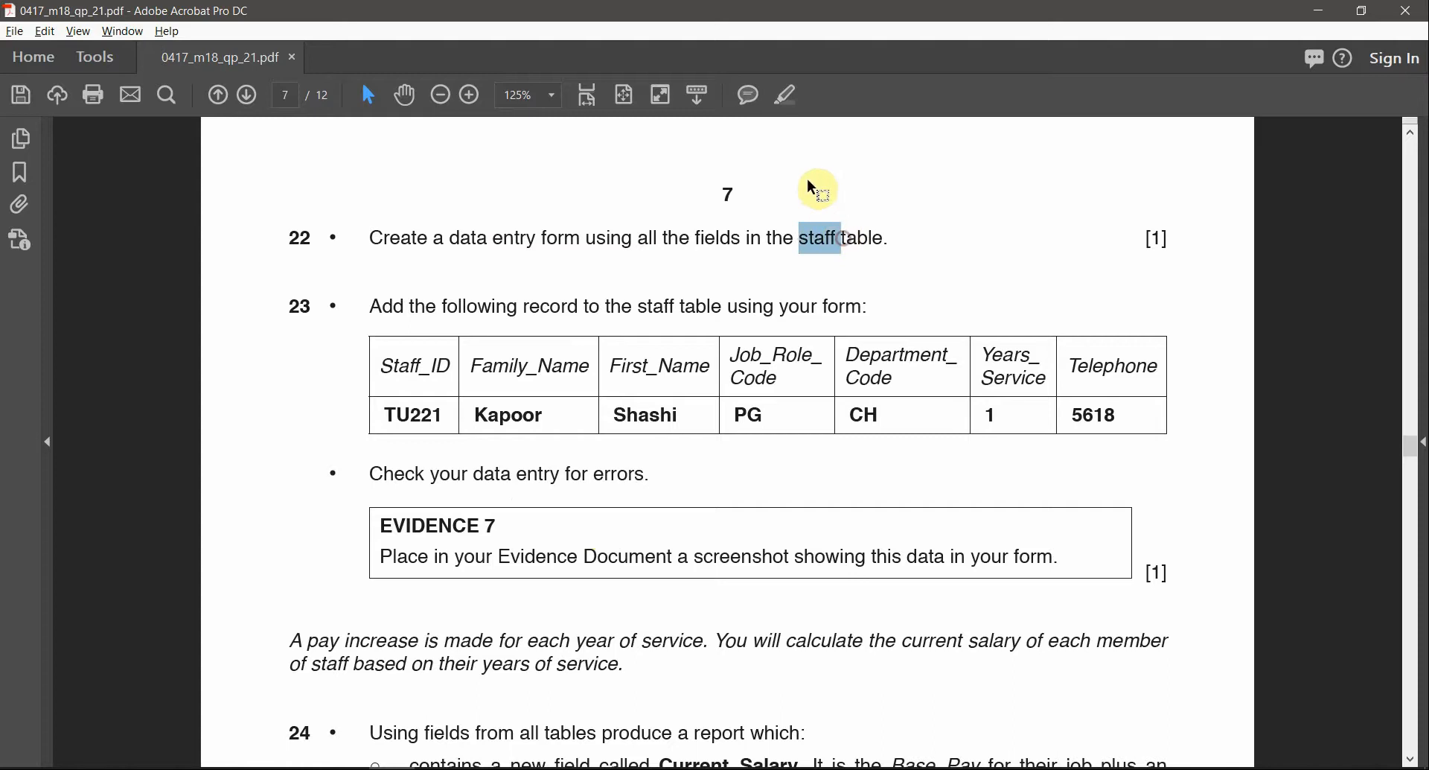
click(783, 95)
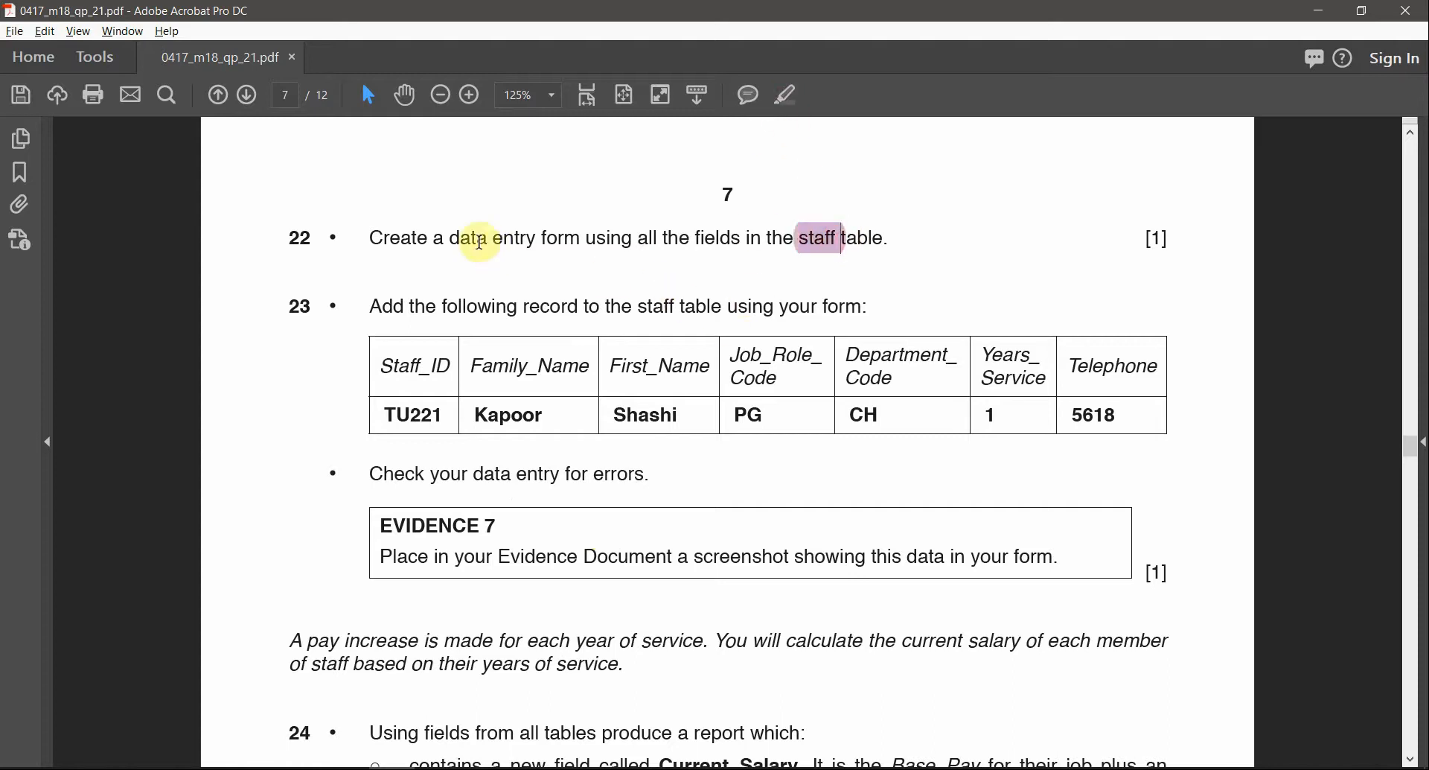
drag(592, 237, 492, 236)
click(786, 97)
key(alt+Tab)
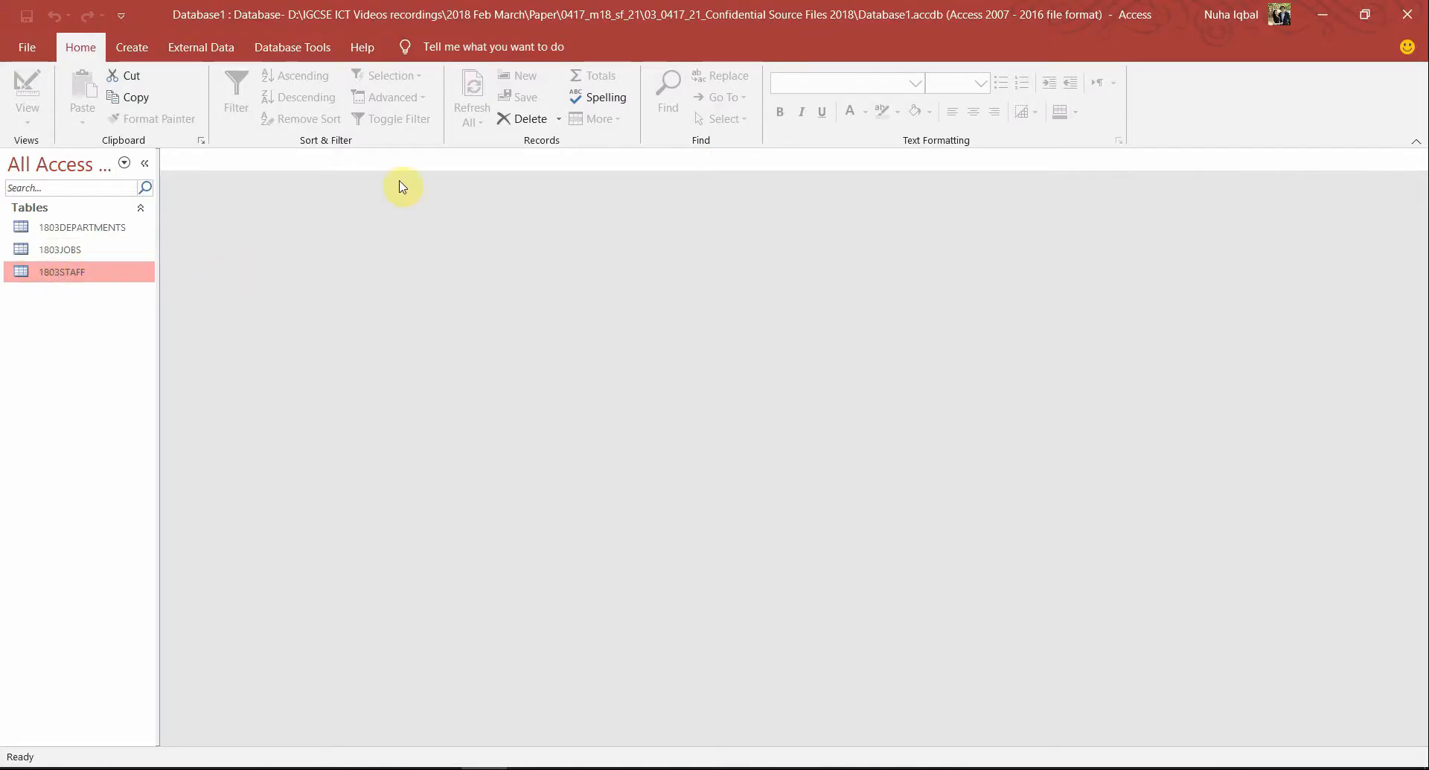
Generate a form from the 1803STAFF table using Create > Form
click(133, 47)
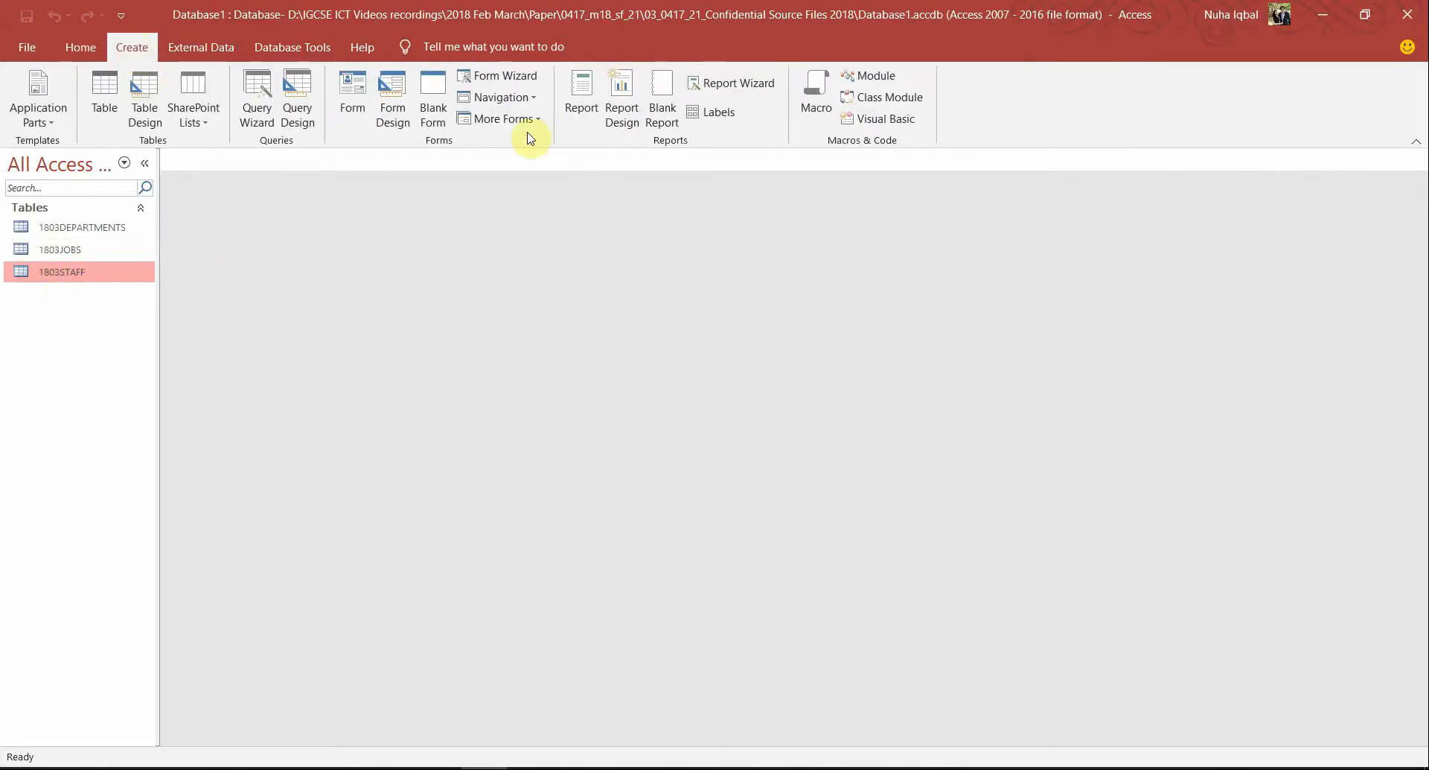
click(356, 99)
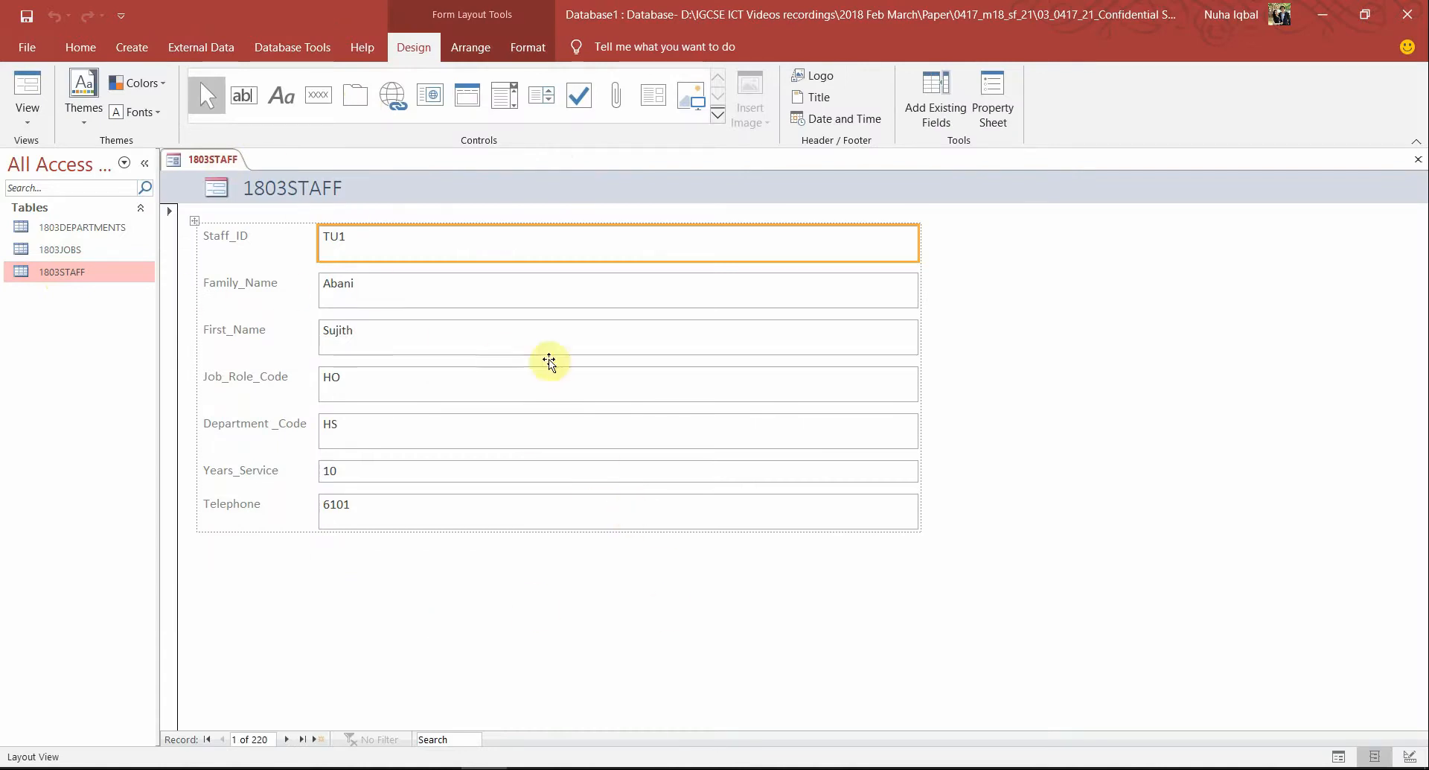
key(alt+Tab)
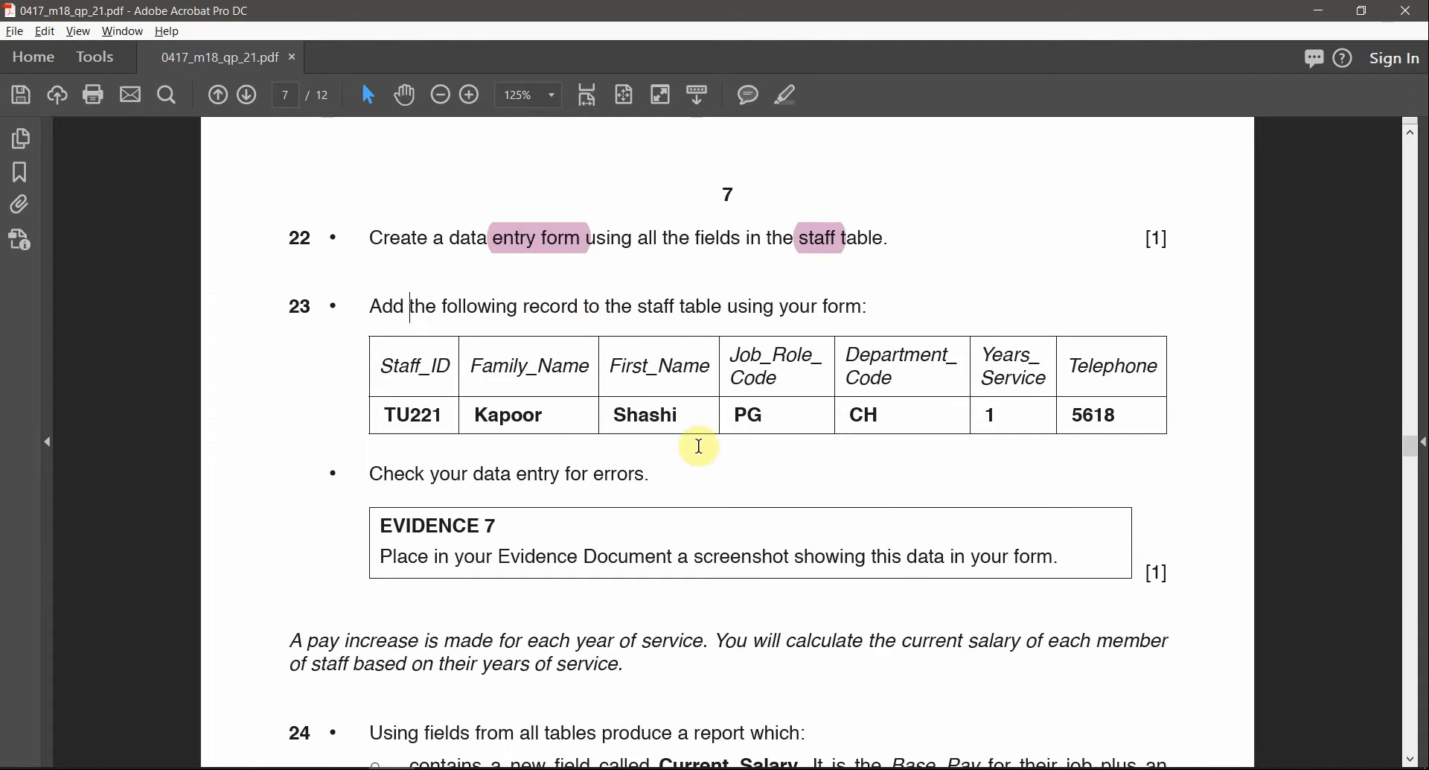
Dock the paper right and Access left, switch to Form View, and add a blank record
drag(663, 6, 1427, 365)
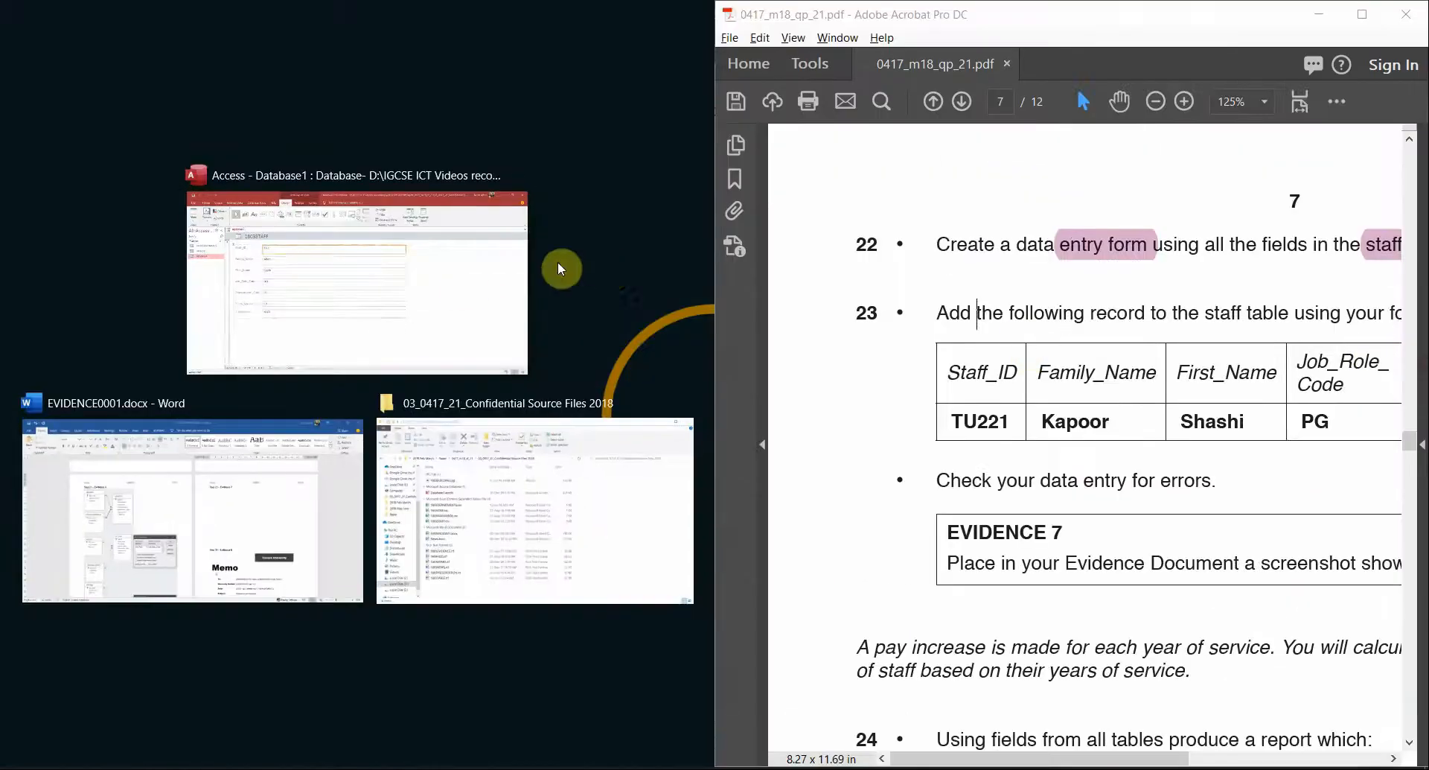
click(559, 265)
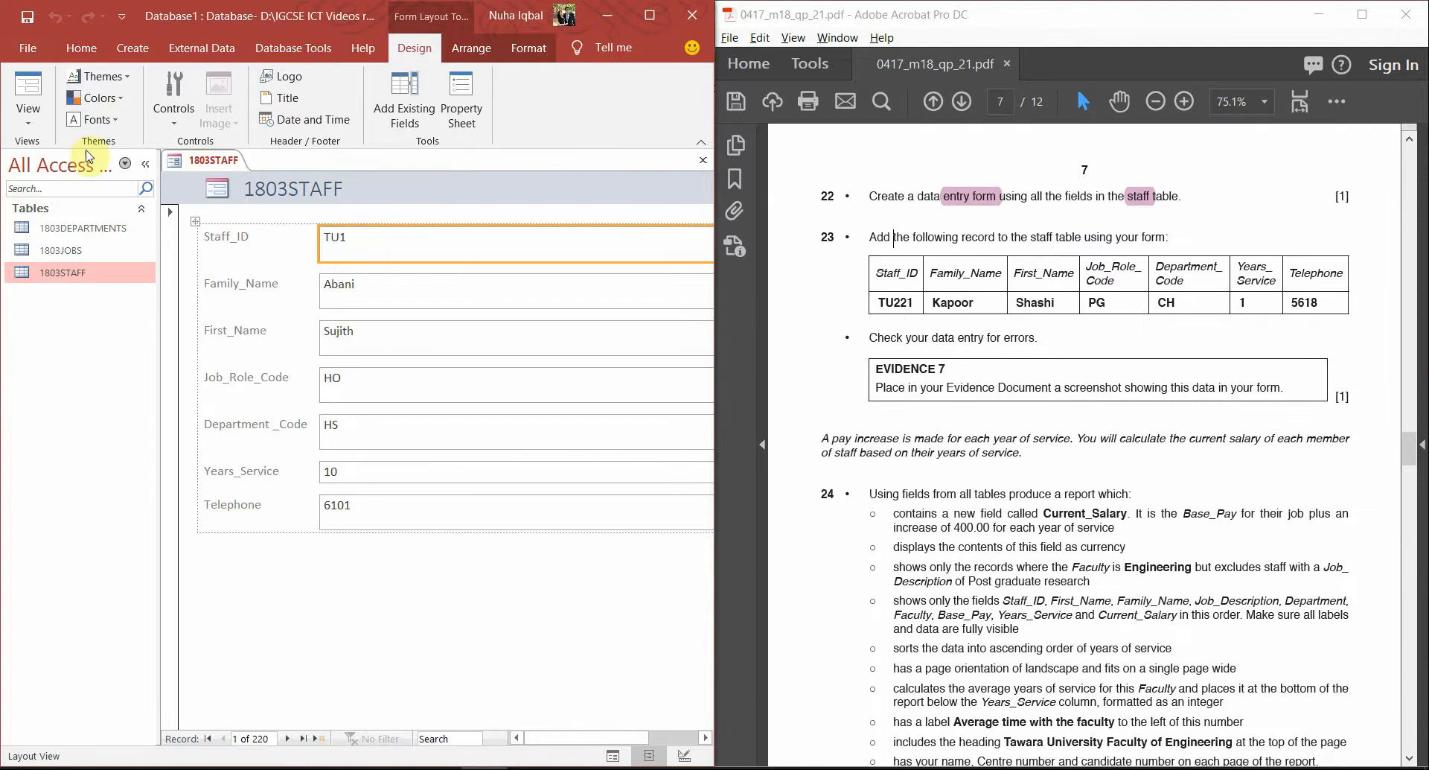
click(28, 113)
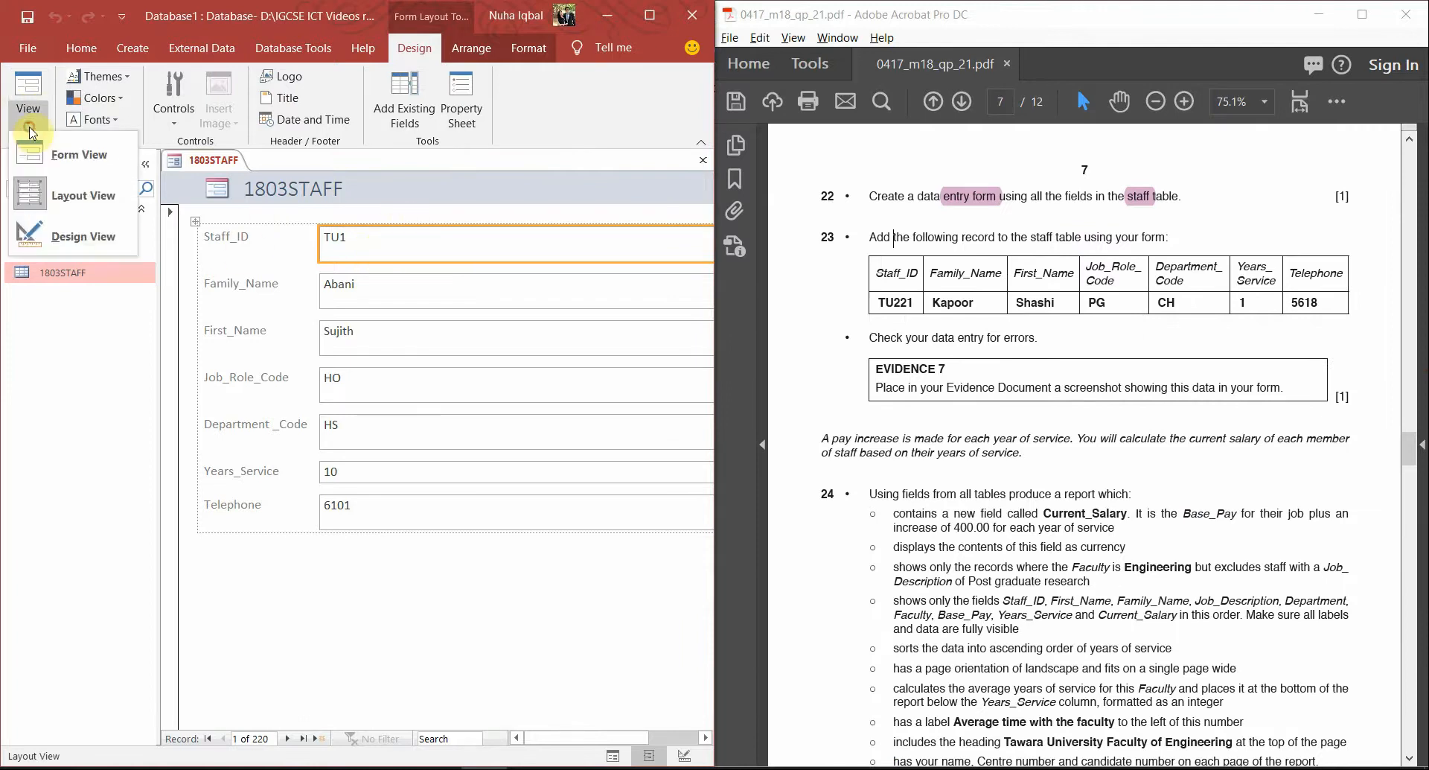
click(80, 156)
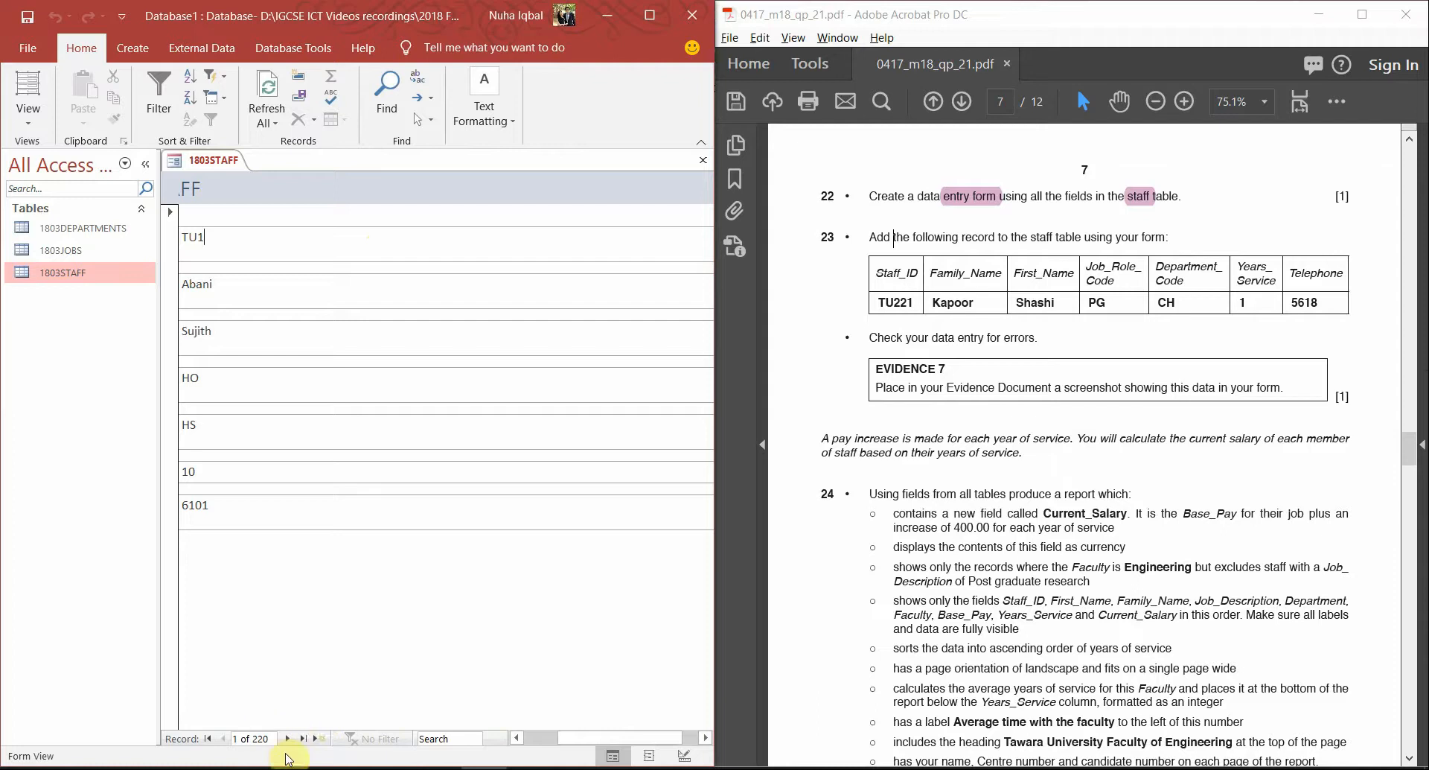
click(325, 739)
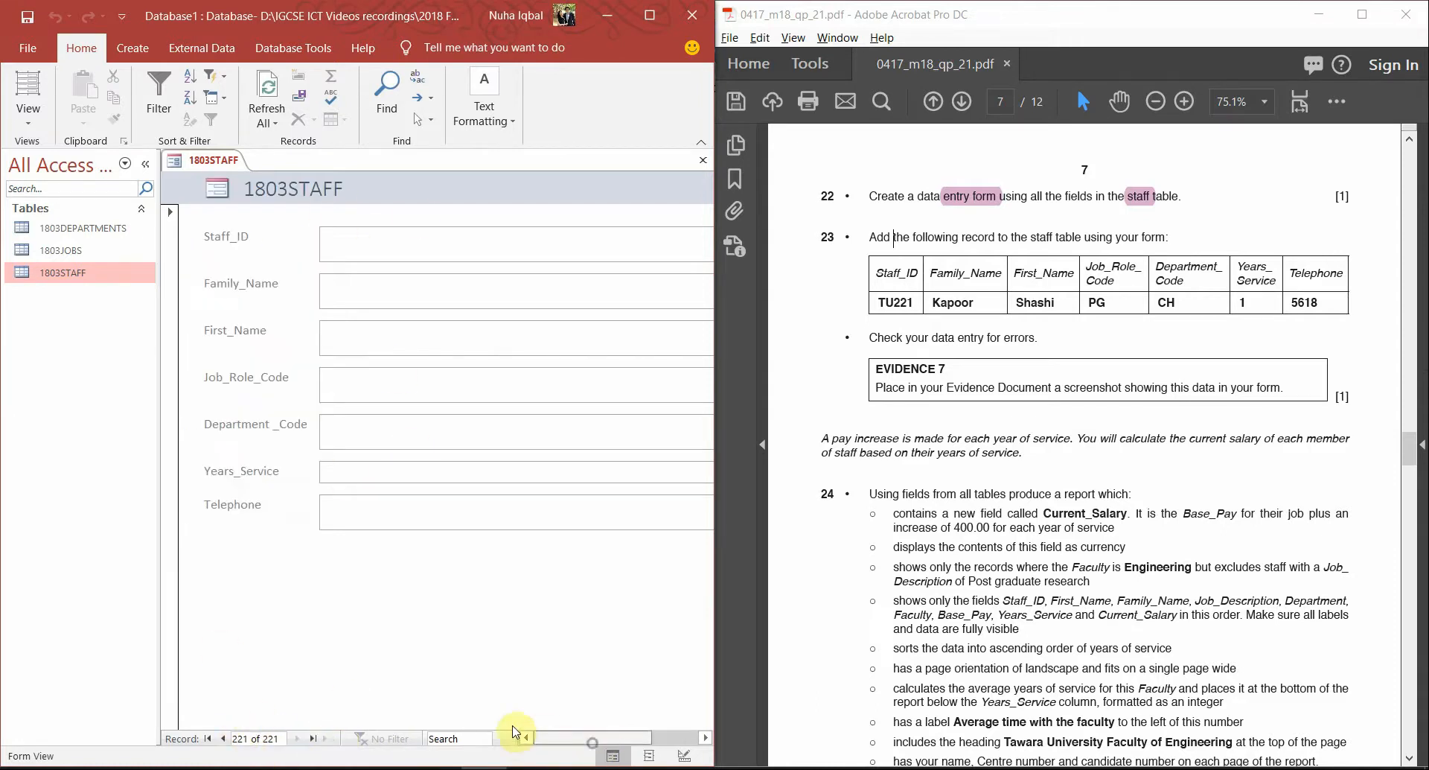
Enter Staff_ID TU221 and the staff member's family and first names
click(360, 246)
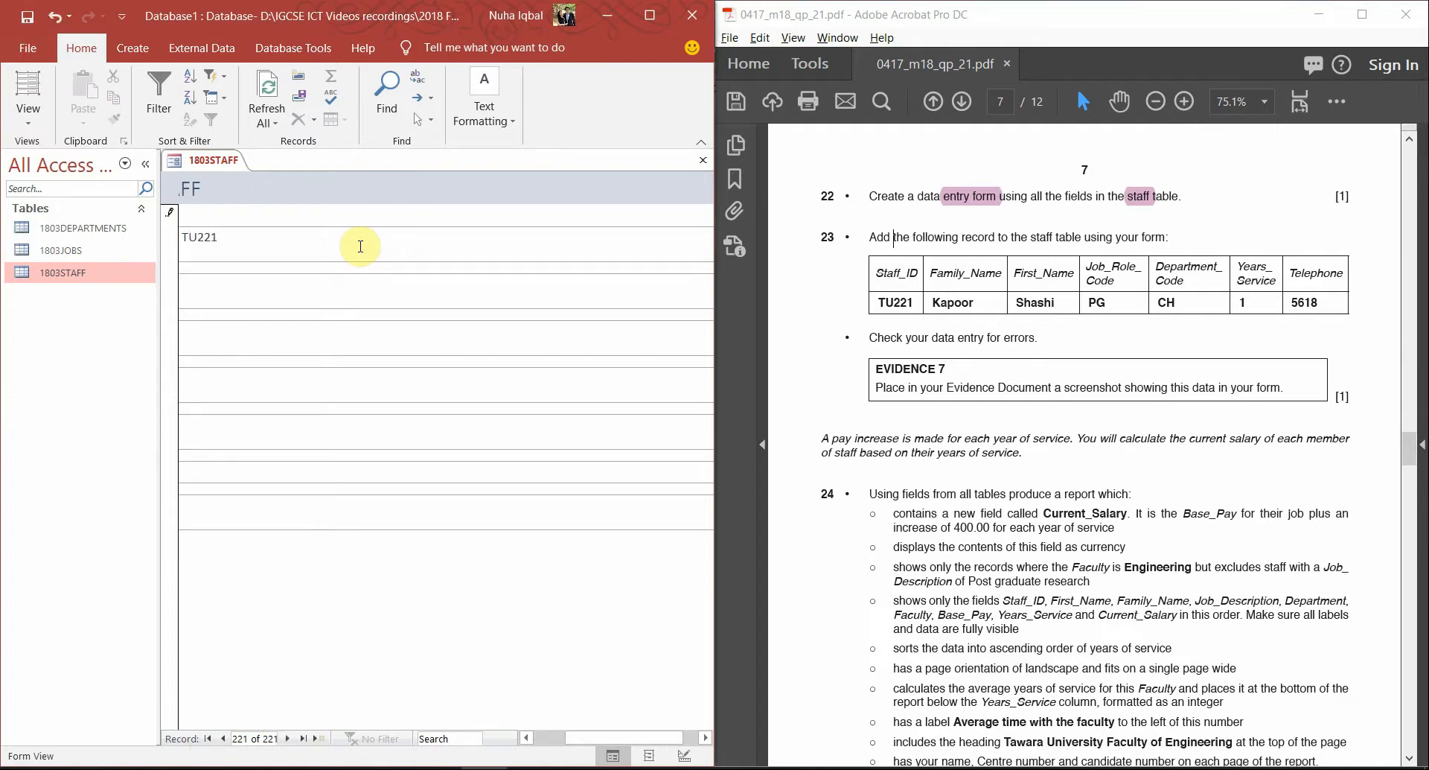
click(549, 737)
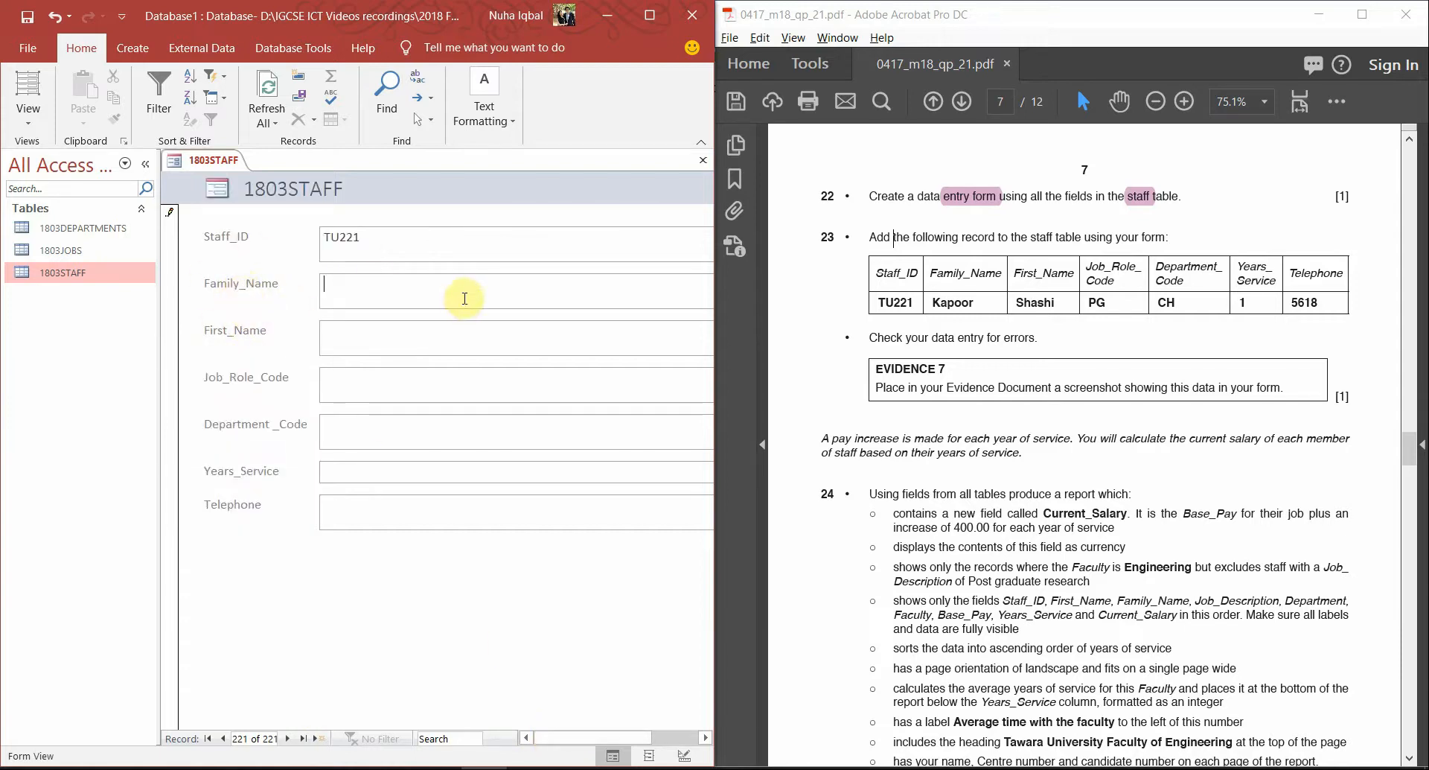
click(465, 298)
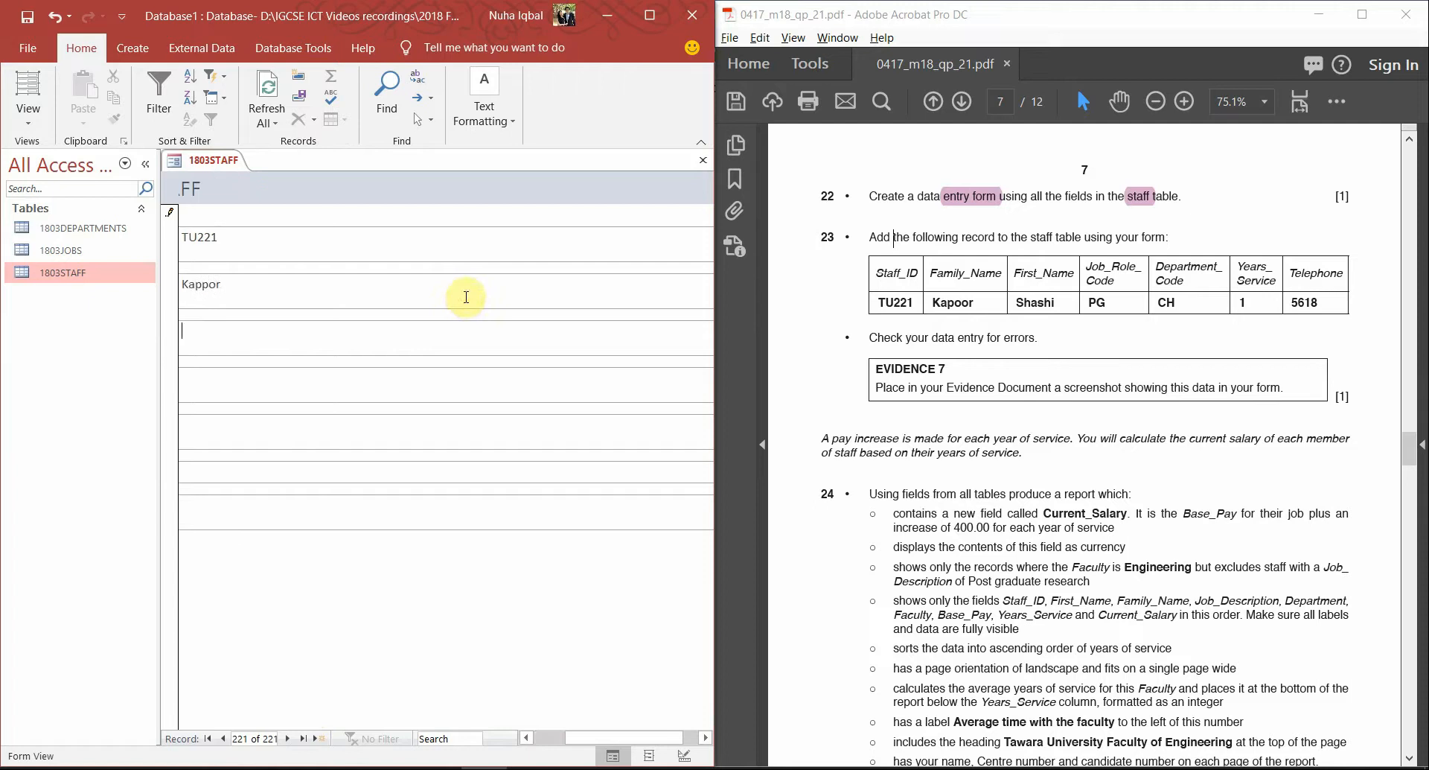
click(212, 284)
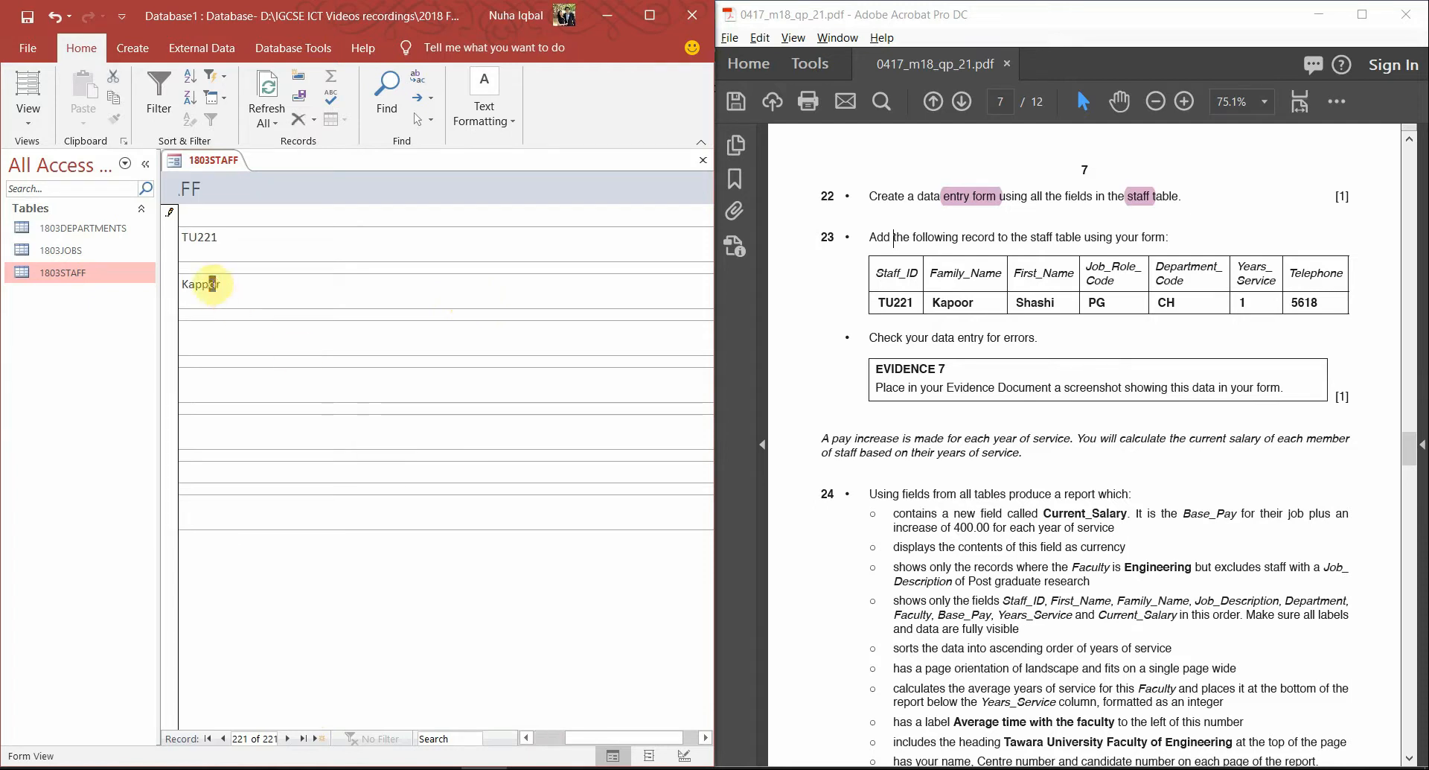
click(232, 326)
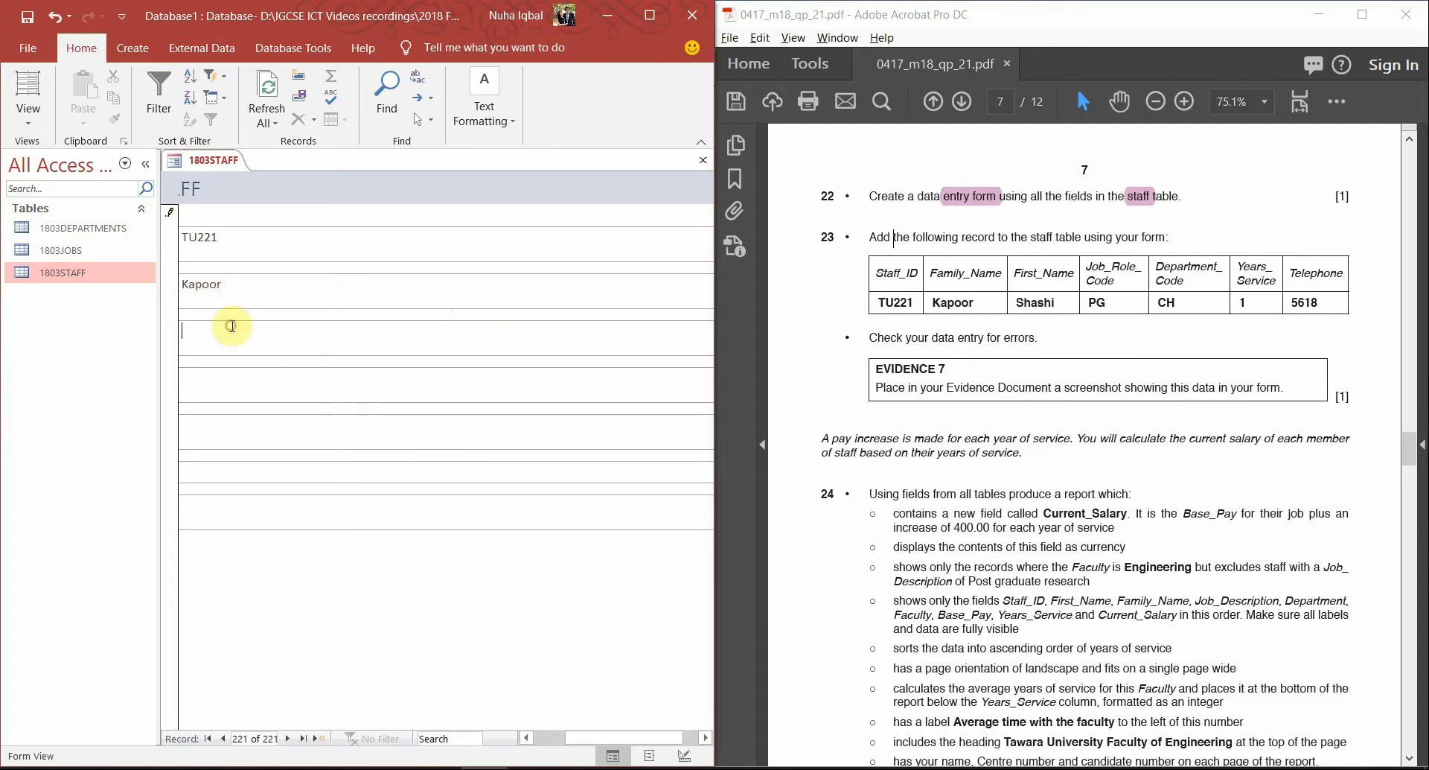
drag(581, 742, 552, 743)
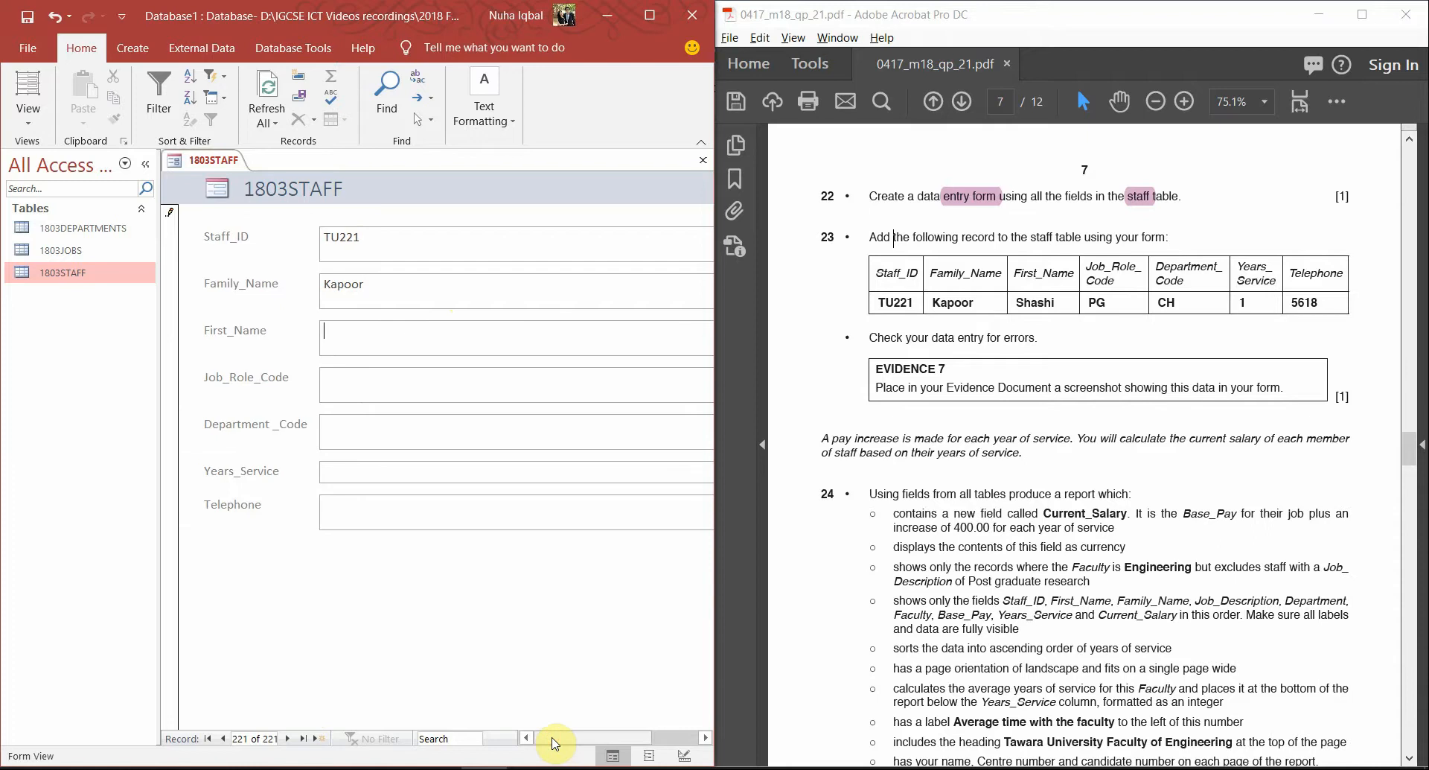
text(Shashi)
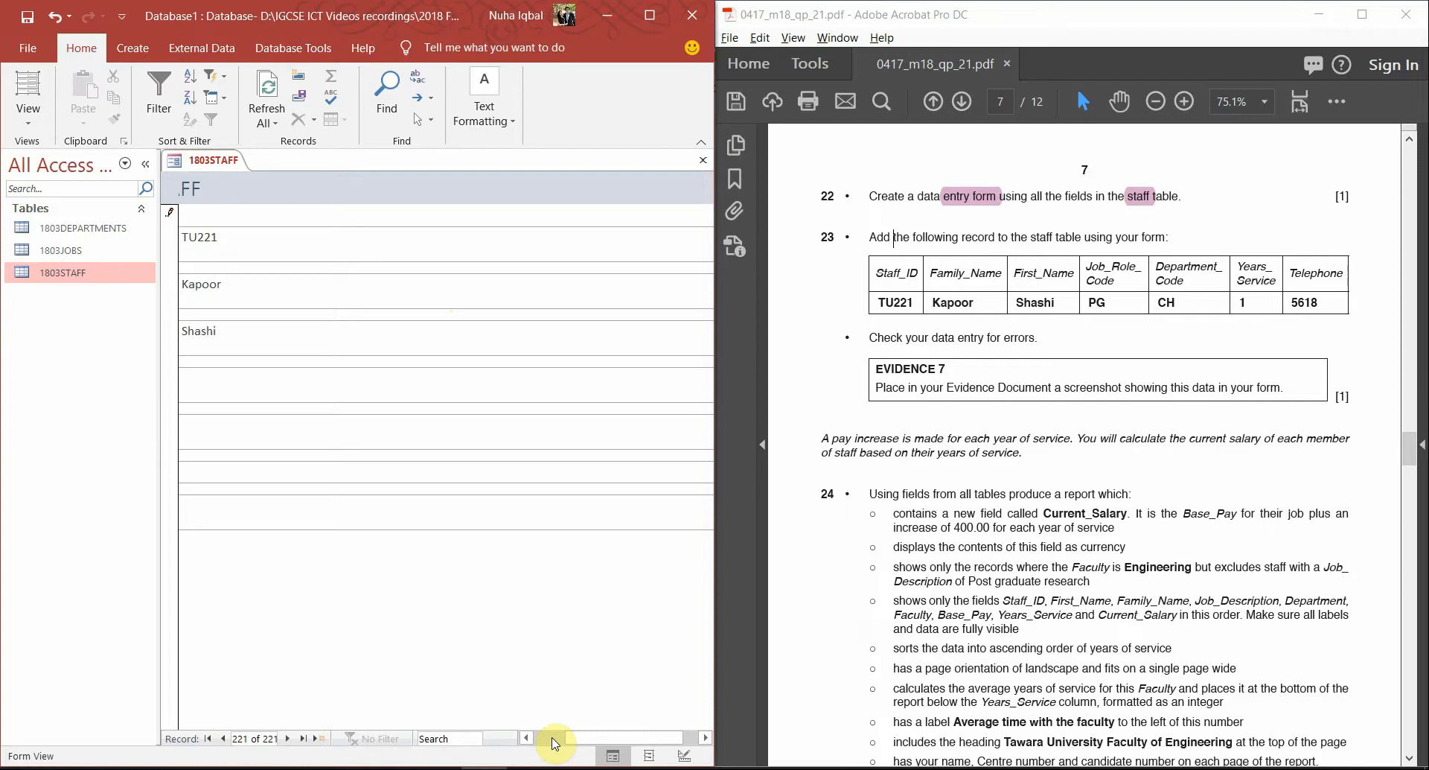
Enter job PG, department CH, 1 year's service and the telephone extension, then save the record
key(Tab)
click(555, 740)
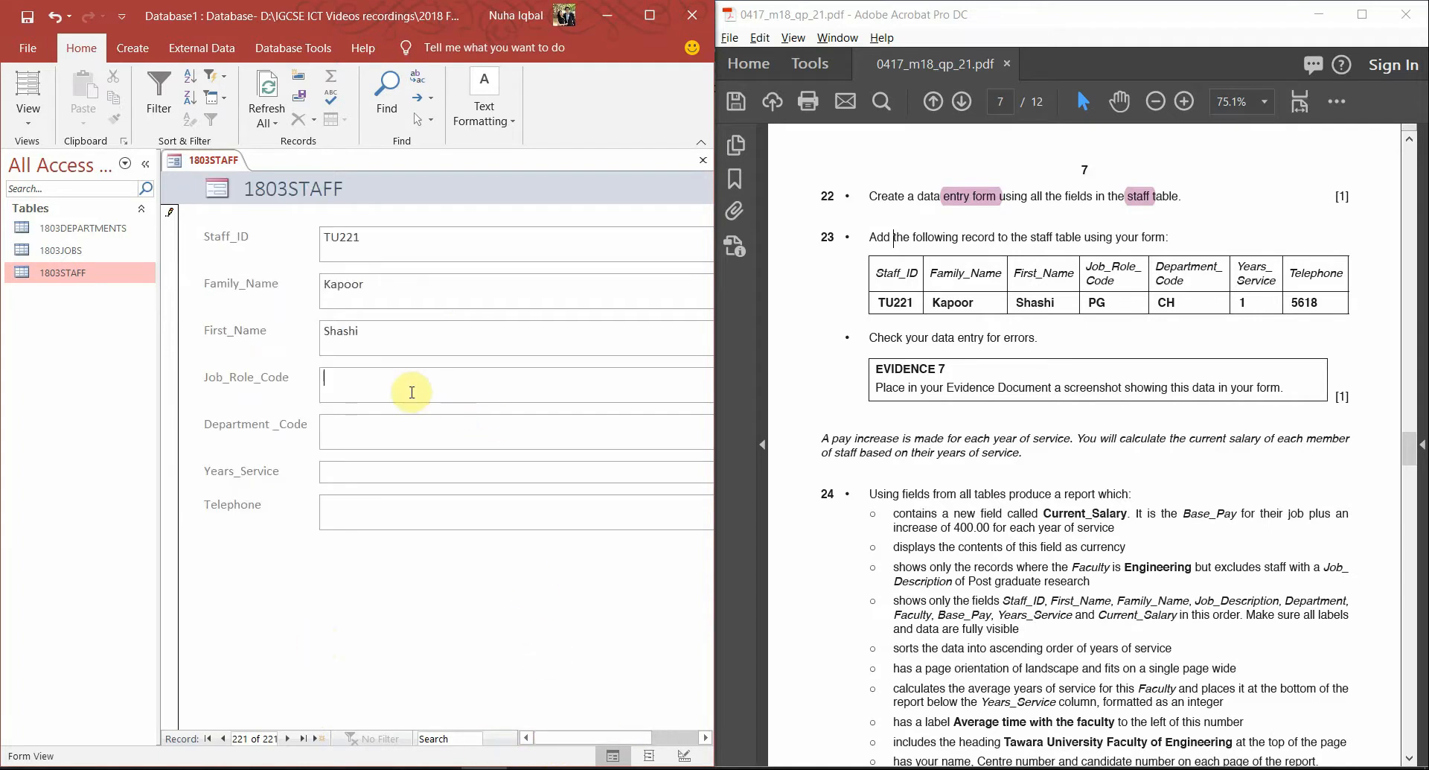
text(PG)
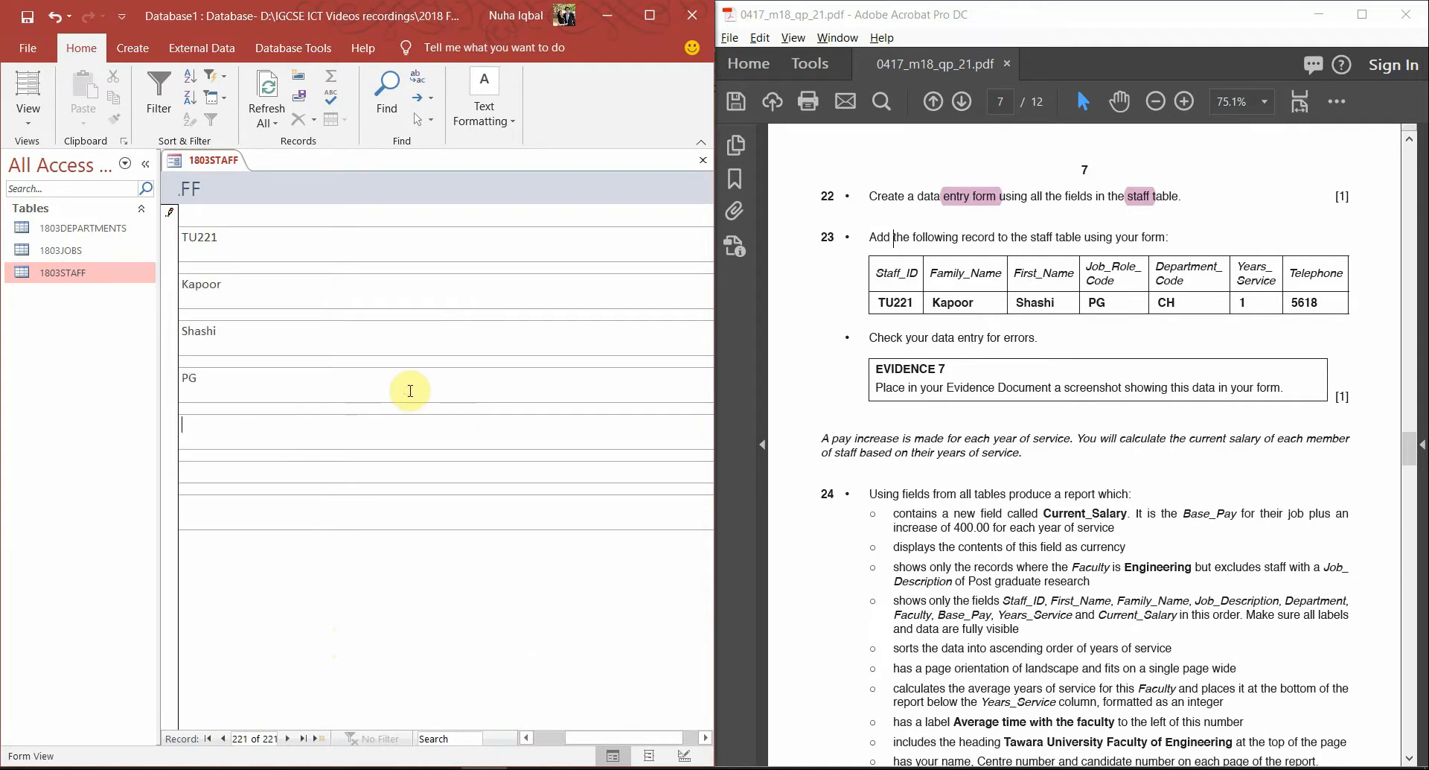
click(539, 739)
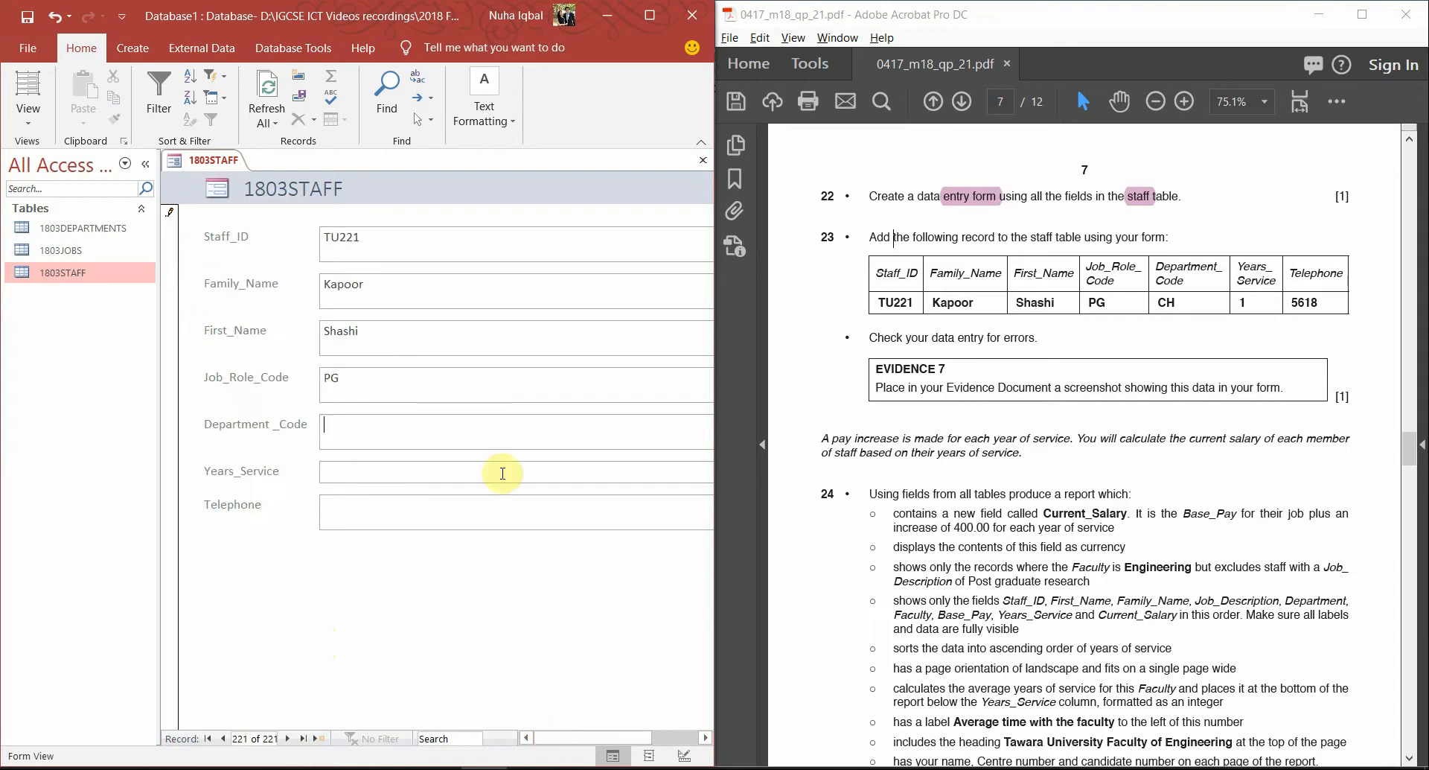
text(CH)
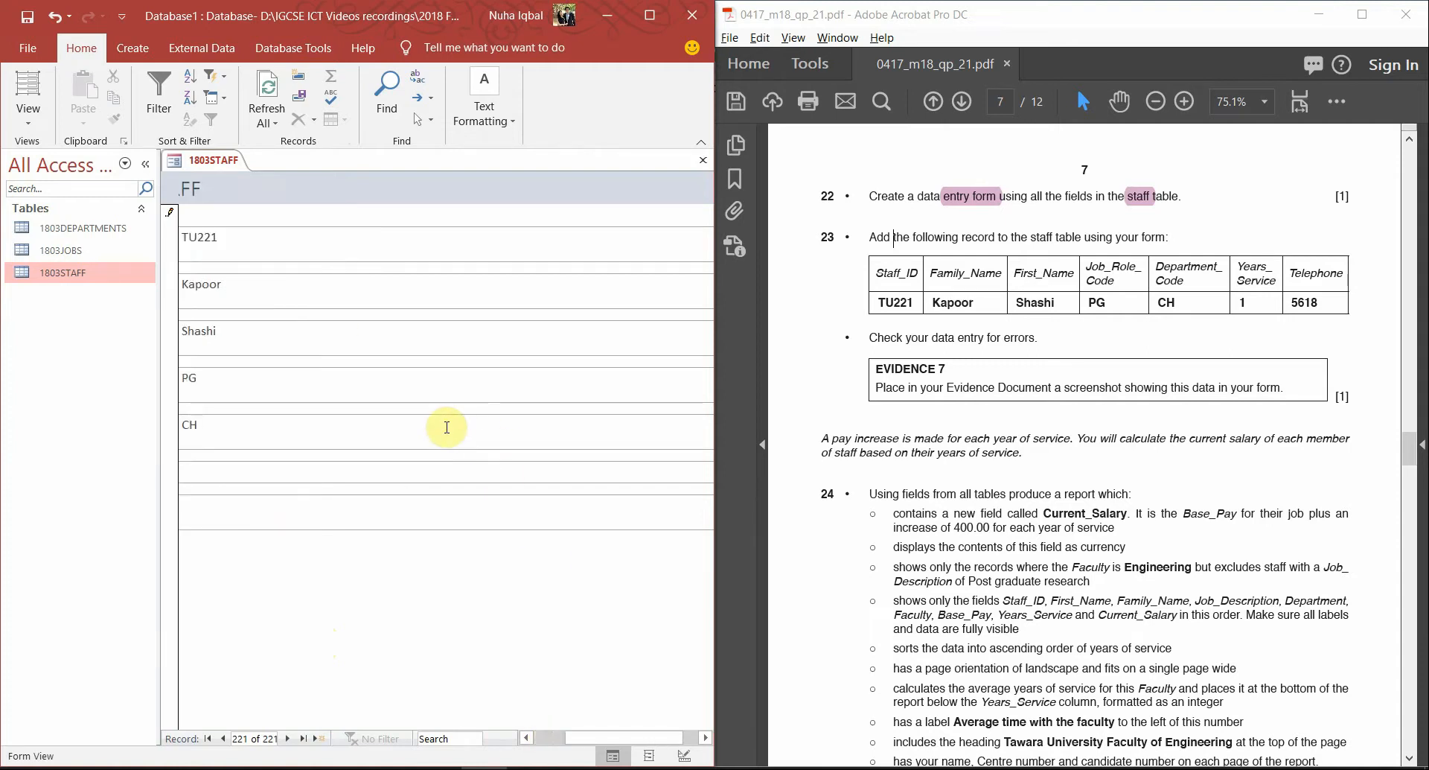
key(Tab)
text(1)
click(551, 738)
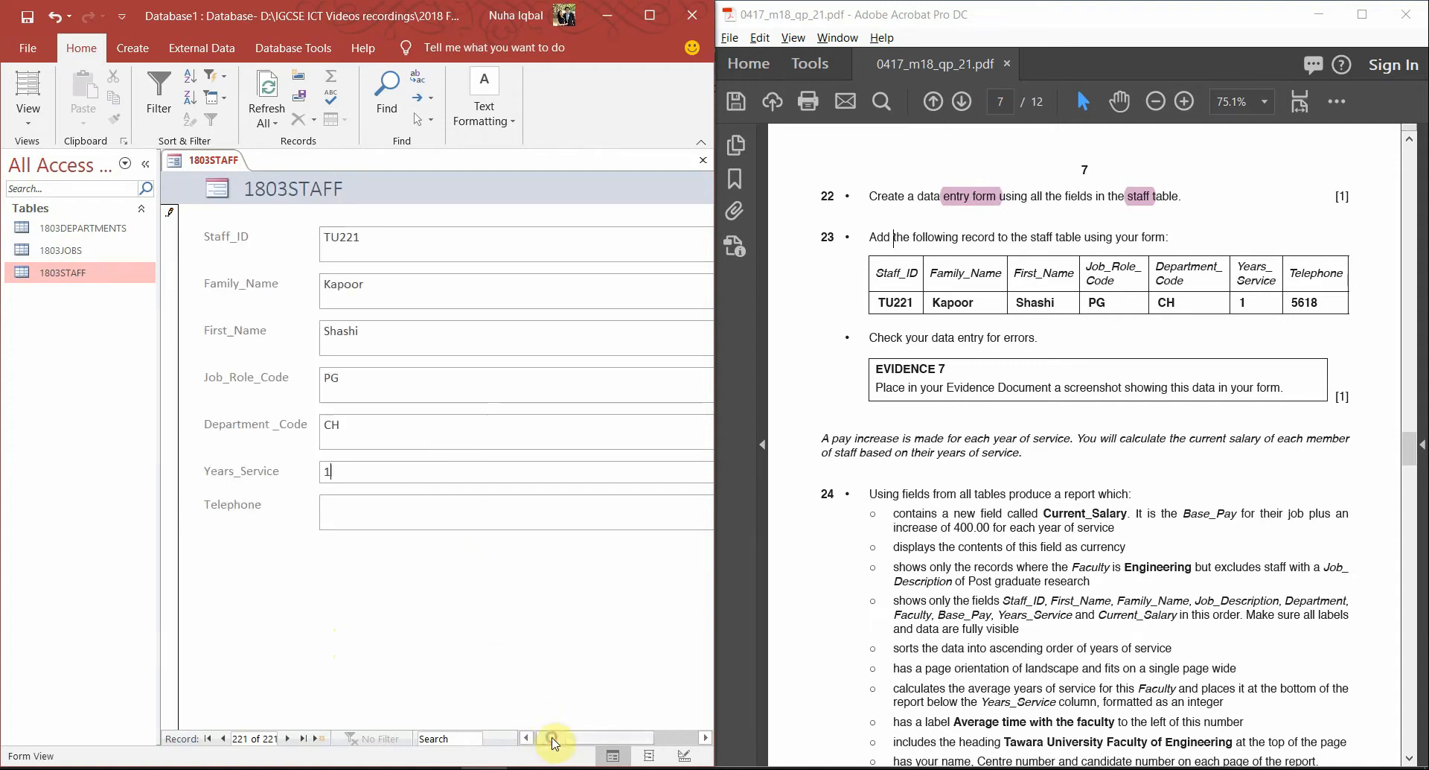
click(359, 517)
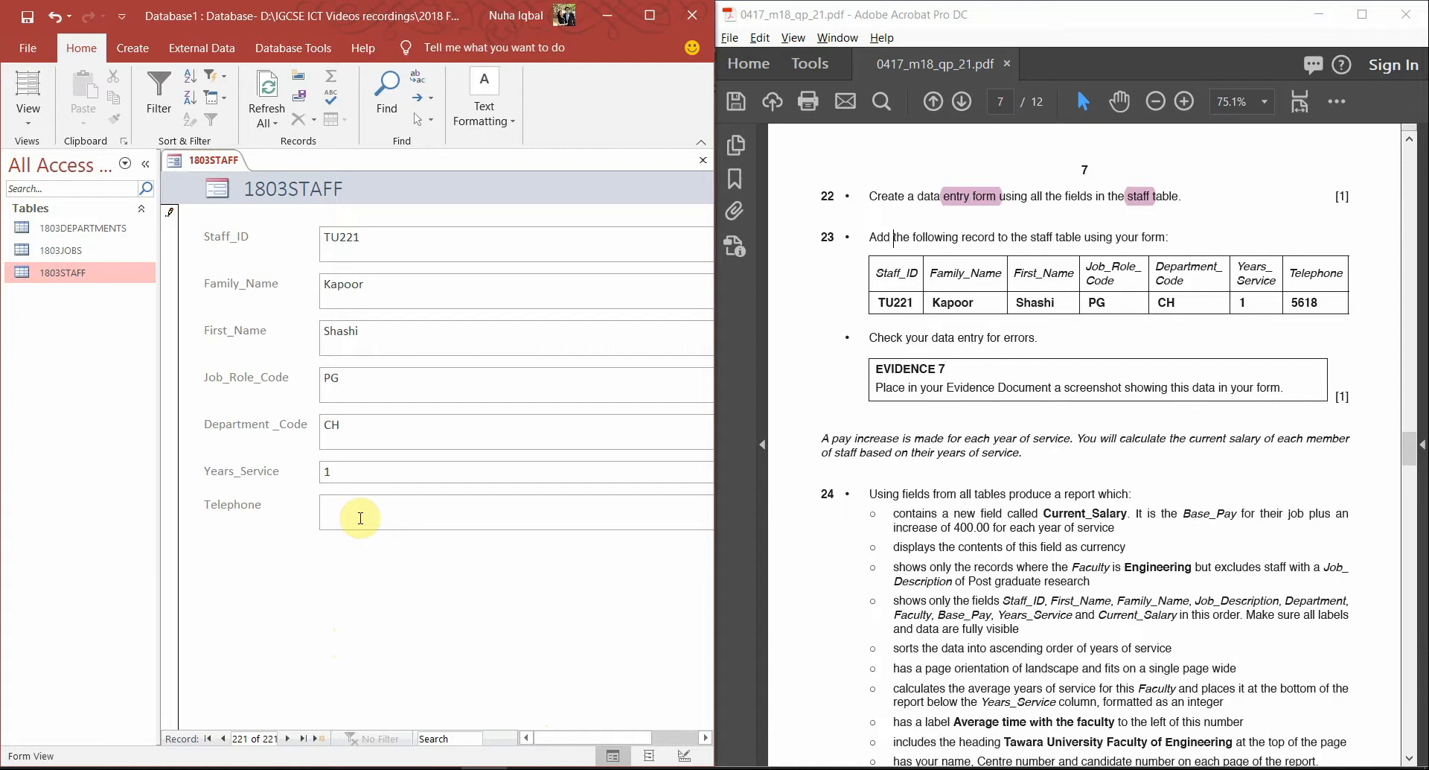
text(5618)
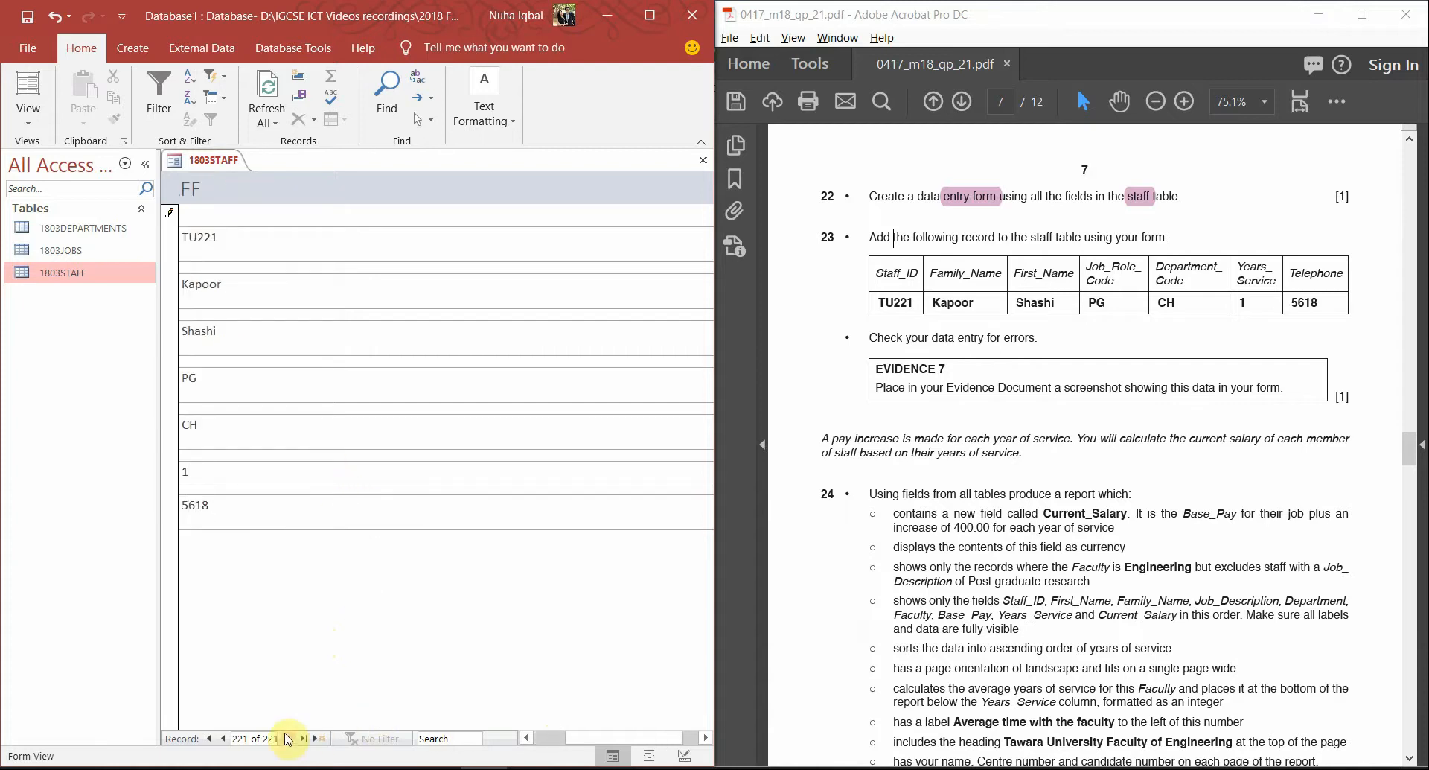
click(225, 738)
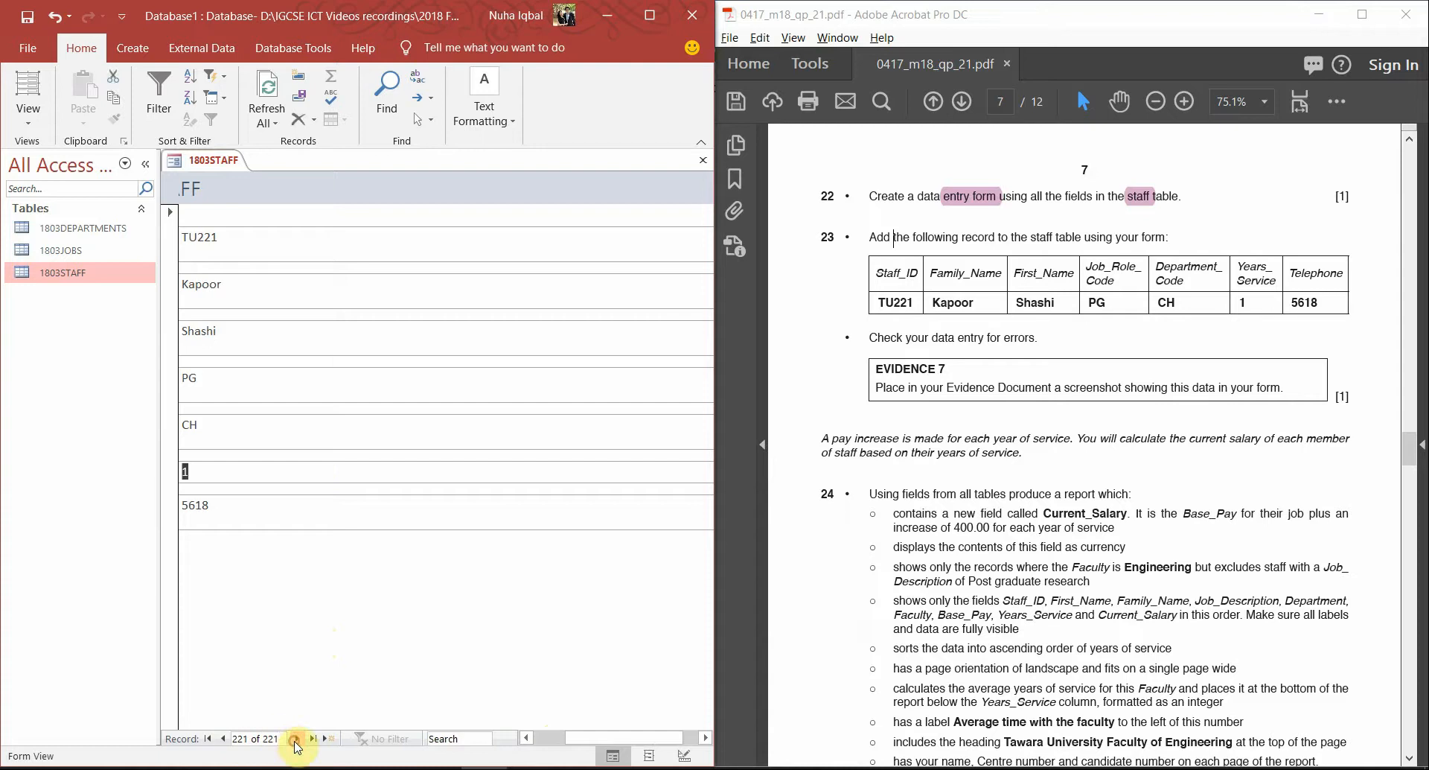
click(650, 15)
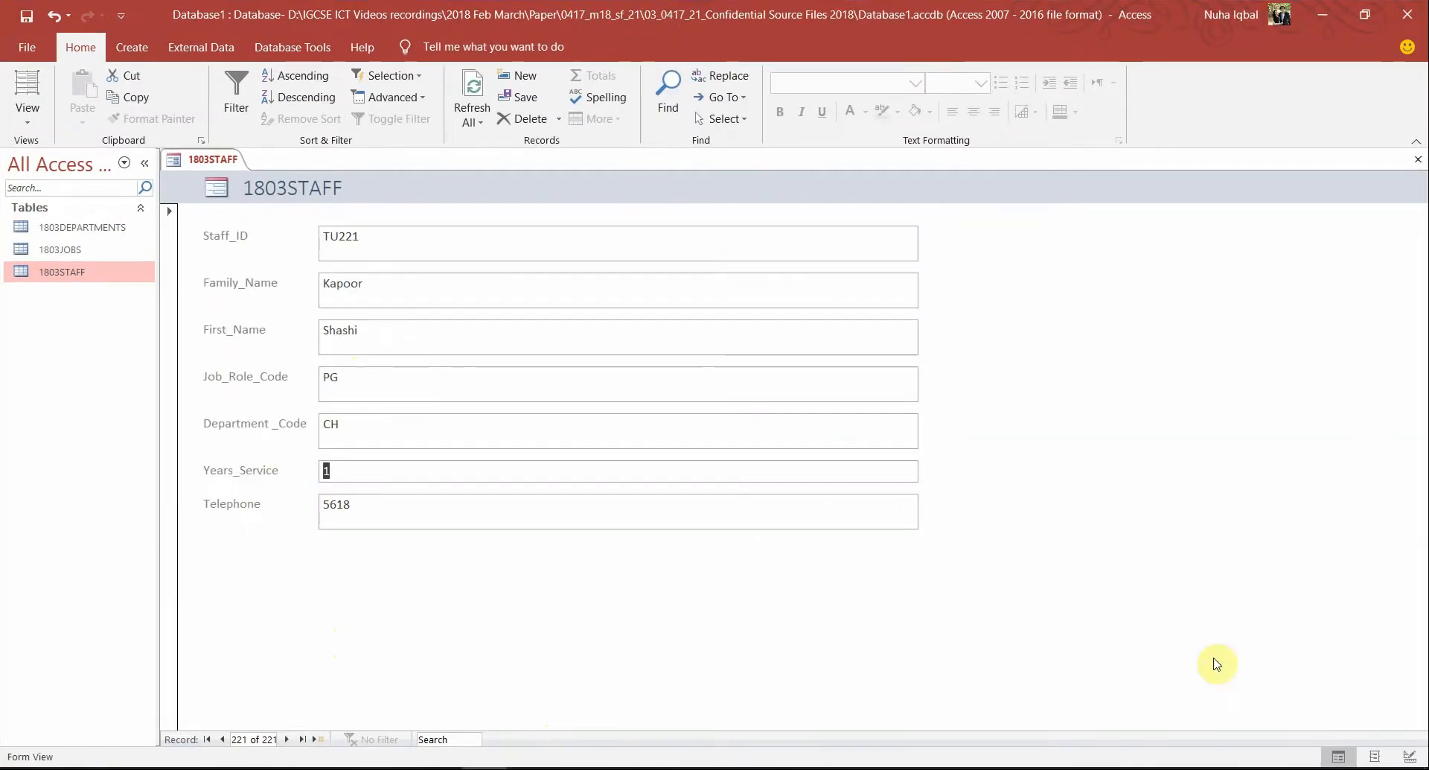
Show the question paper maximized at 125% and check the data-entry instruction against the staff form
click(383, 330)
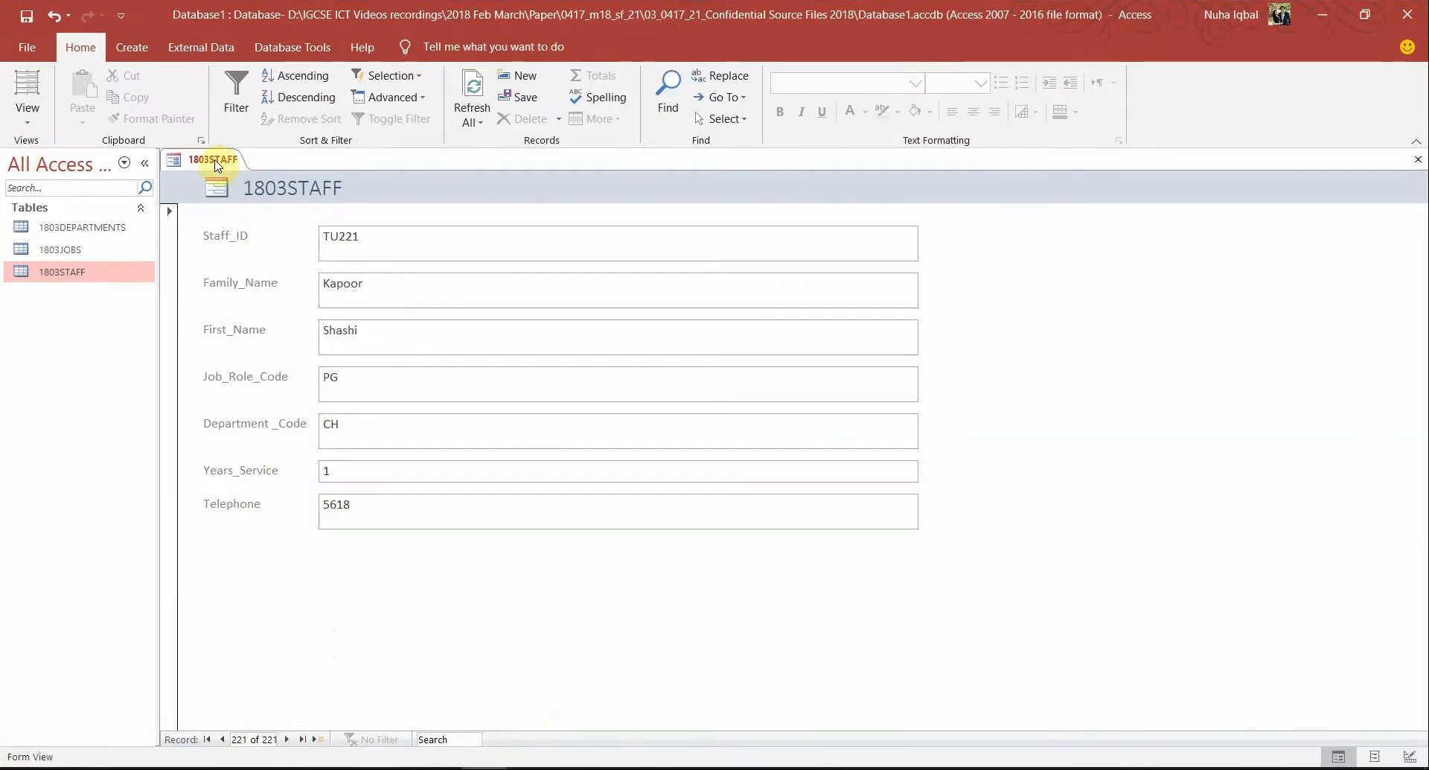
key(alt+Tab)
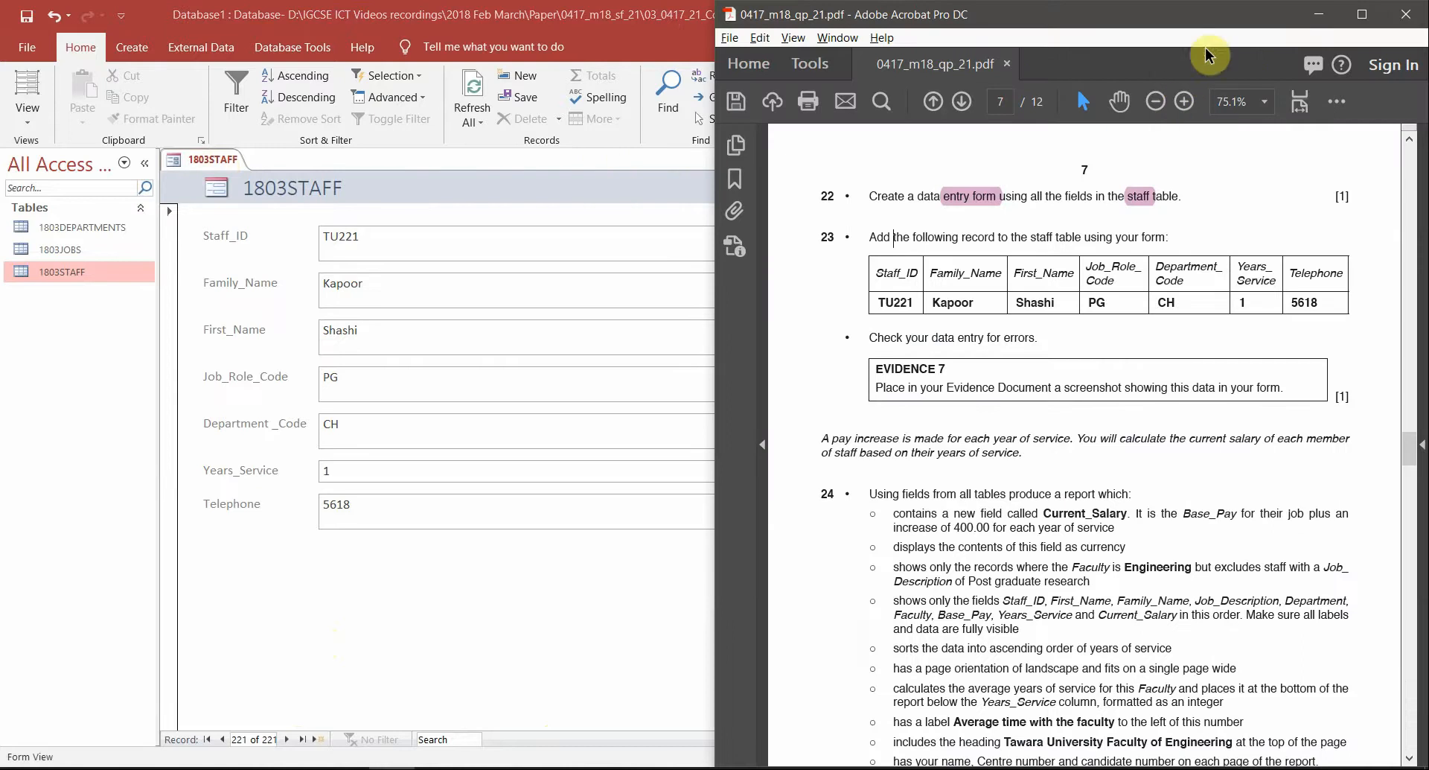
click(1362, 15)
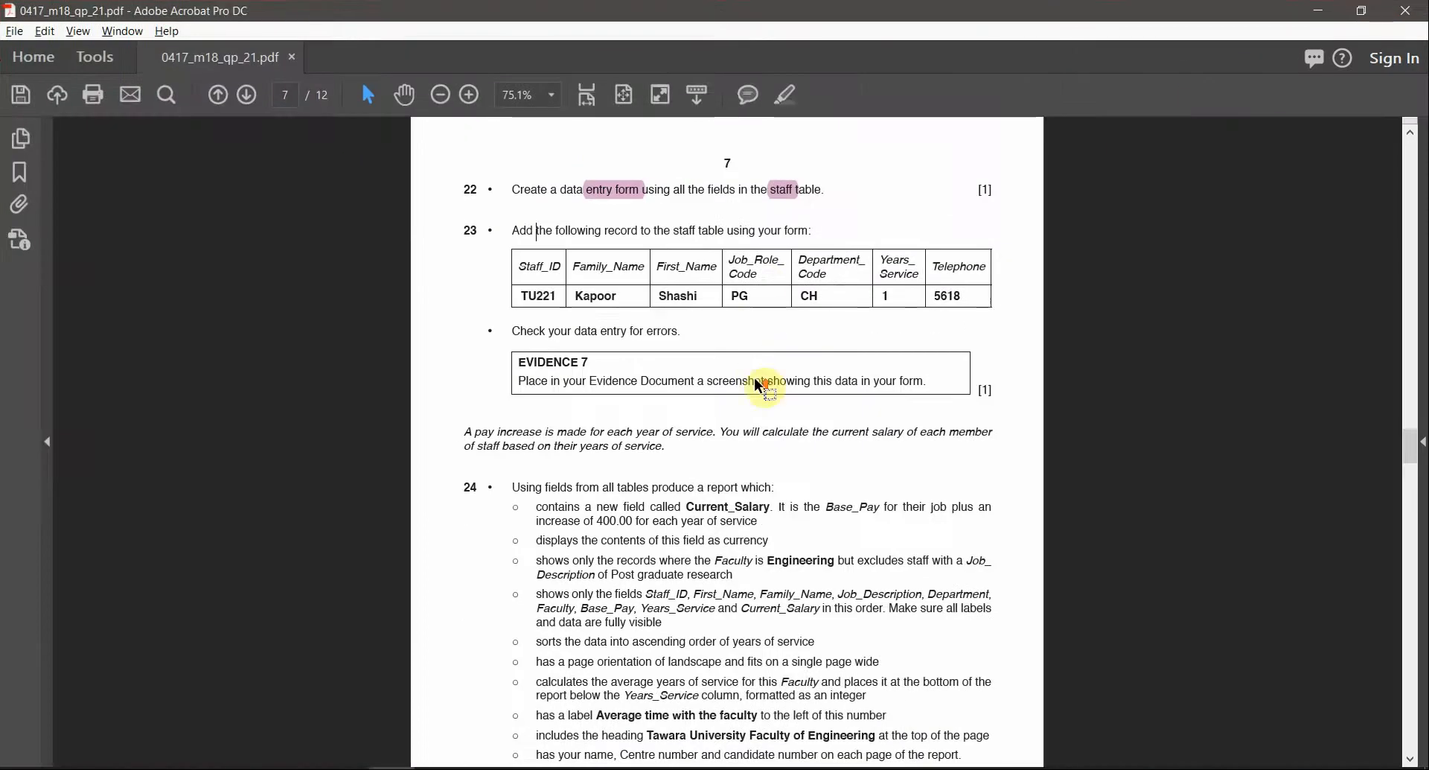
key(ctrl+plus)
key(ctrl+plus)
drag(430, 299, 646, 299)
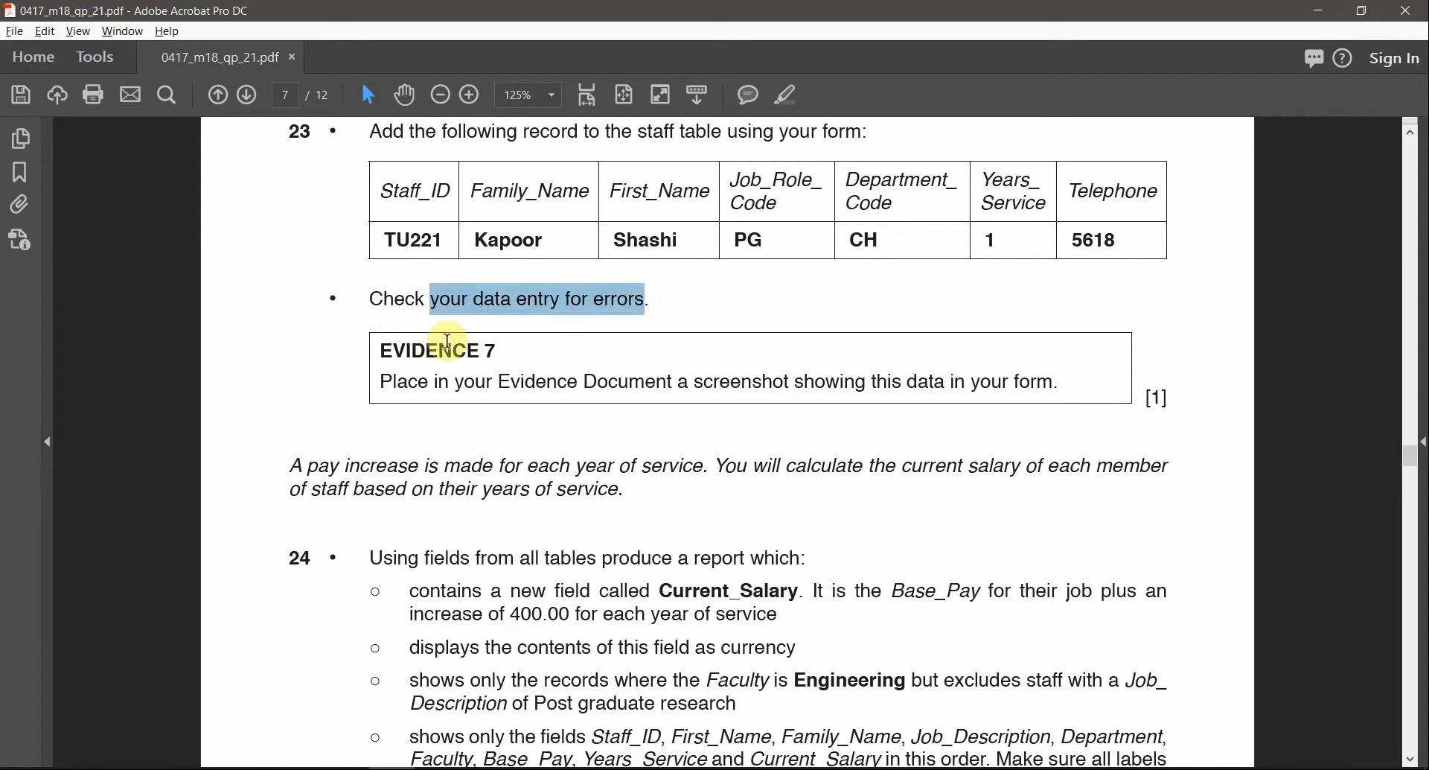
key(alt+Tab)
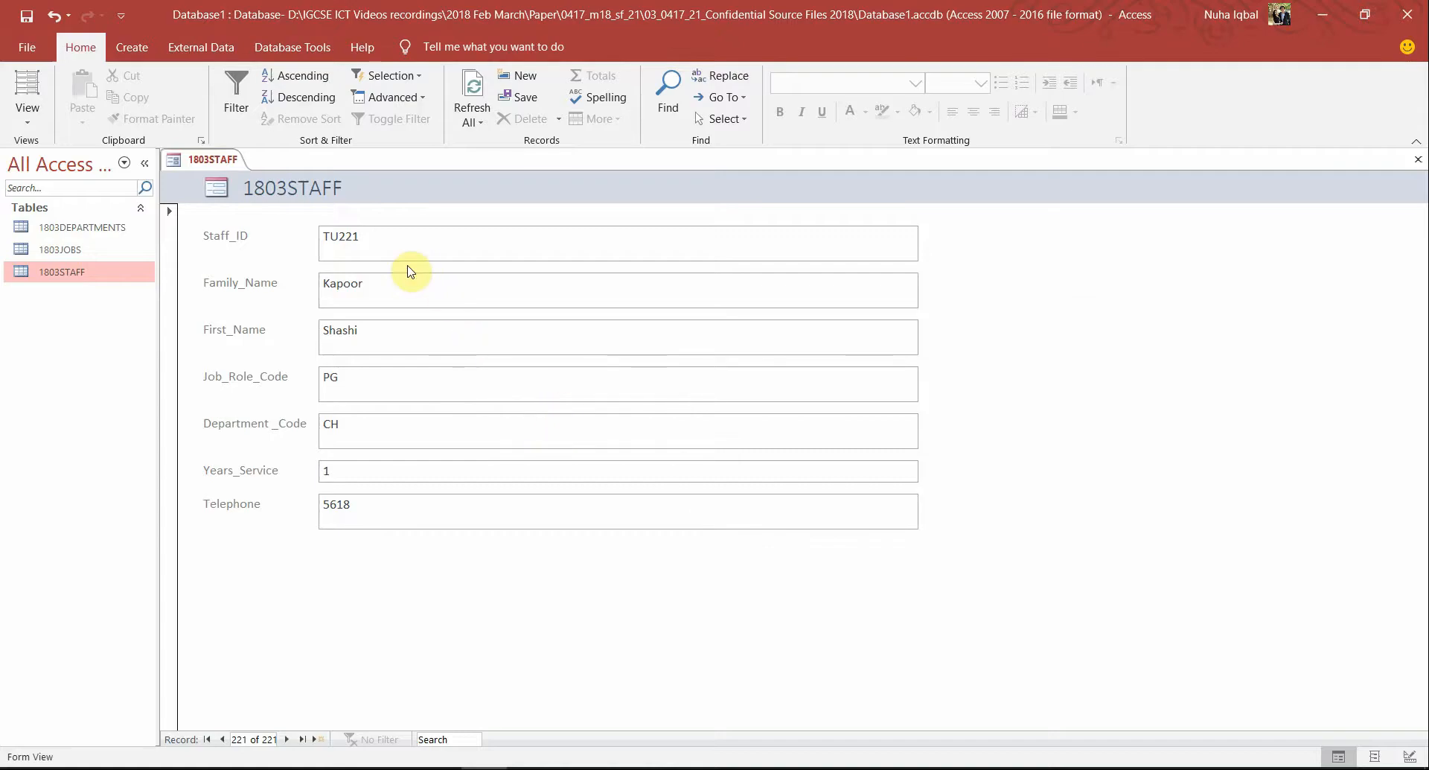
key(alt+Tab)
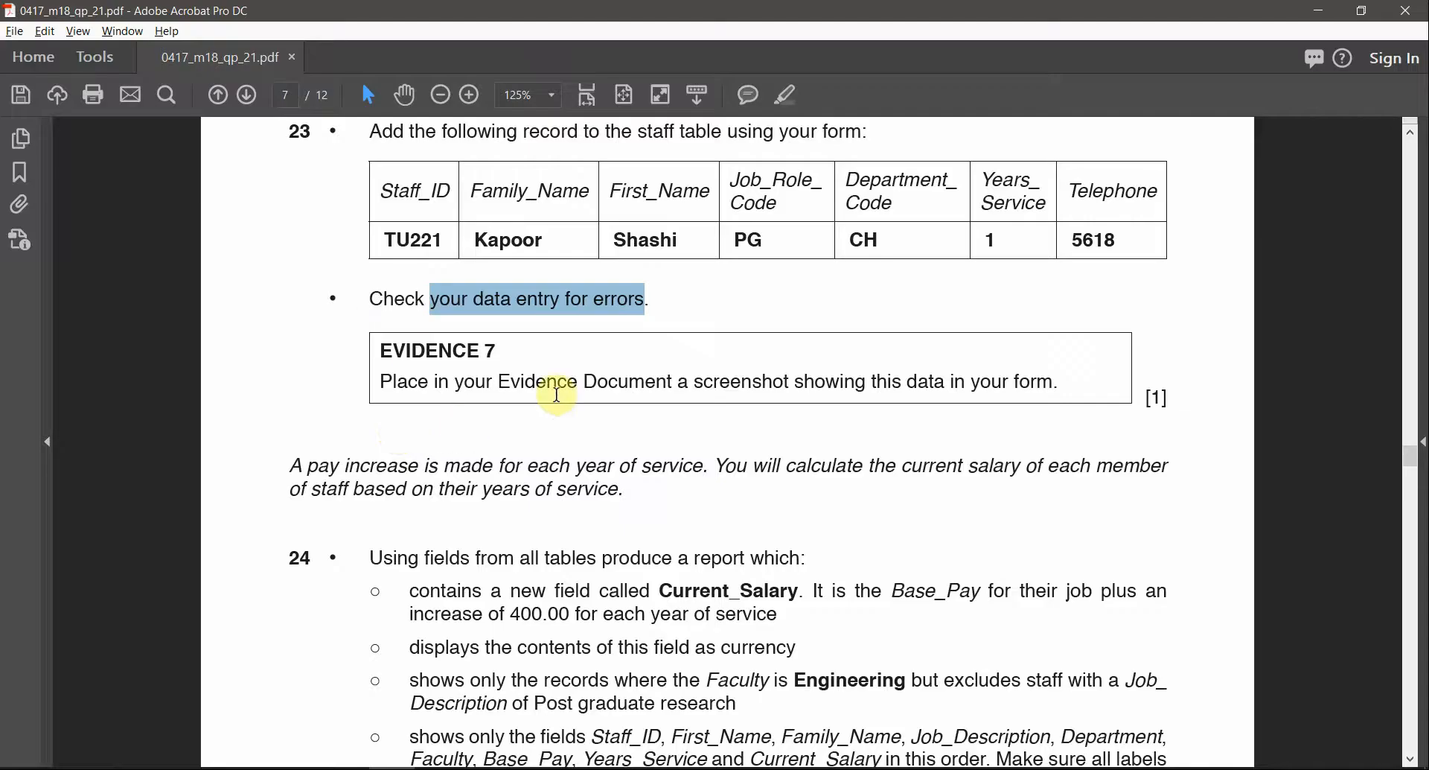
Highlight 'EVIDENCE 7' and 'showing this data in your form.' in pink, then return to the staff form
drag(378, 350, 493, 353)
click(789, 94)
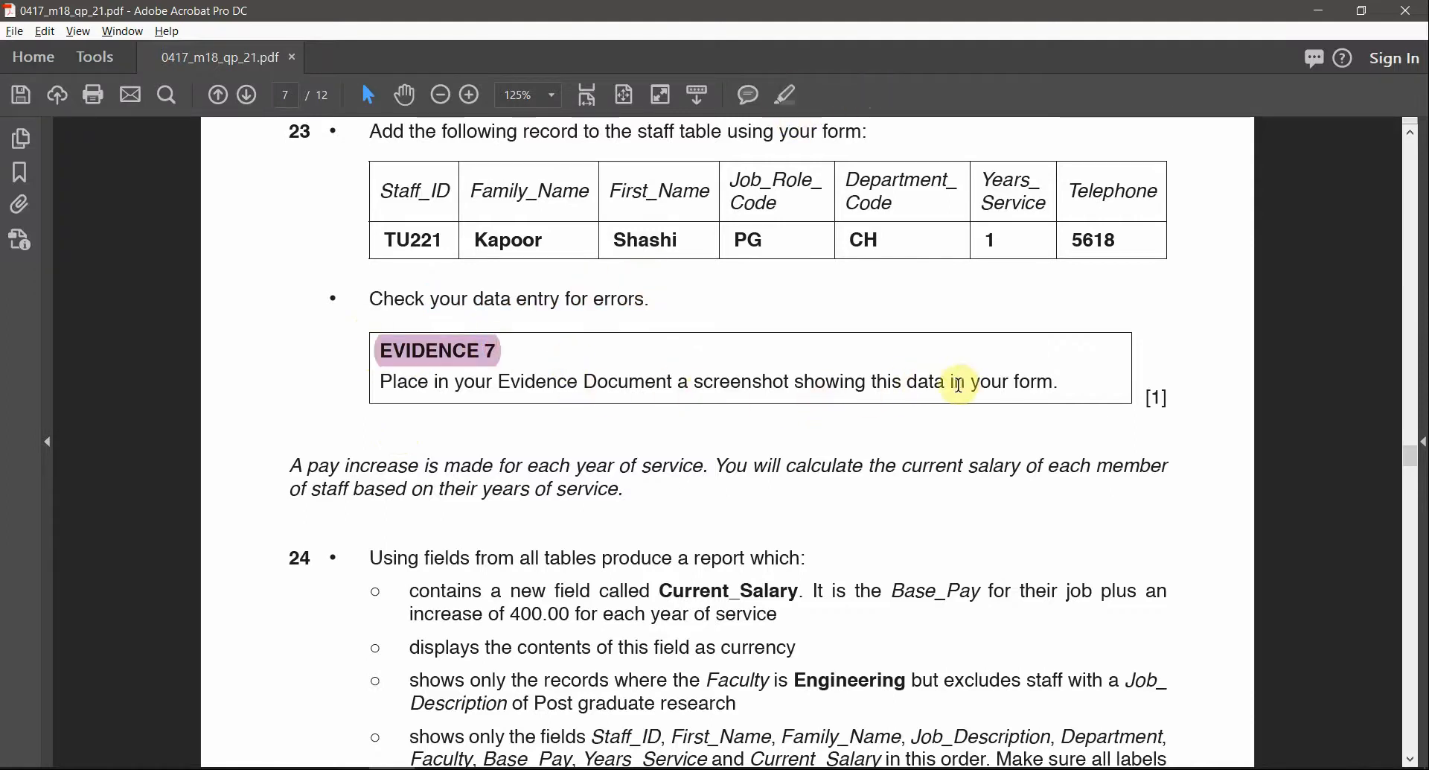
drag(1058, 382, 795, 382)
click(788, 96)
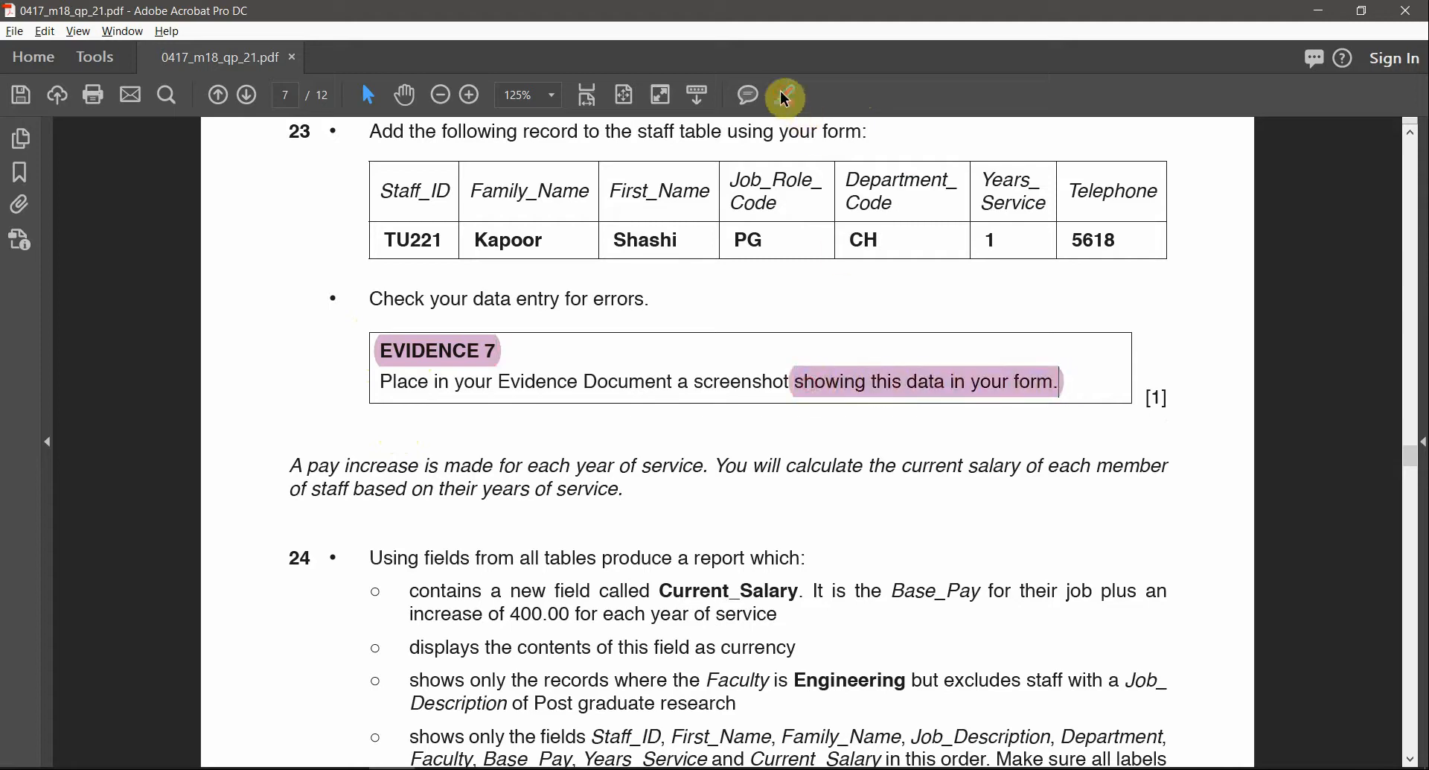
key(alt+Tab)
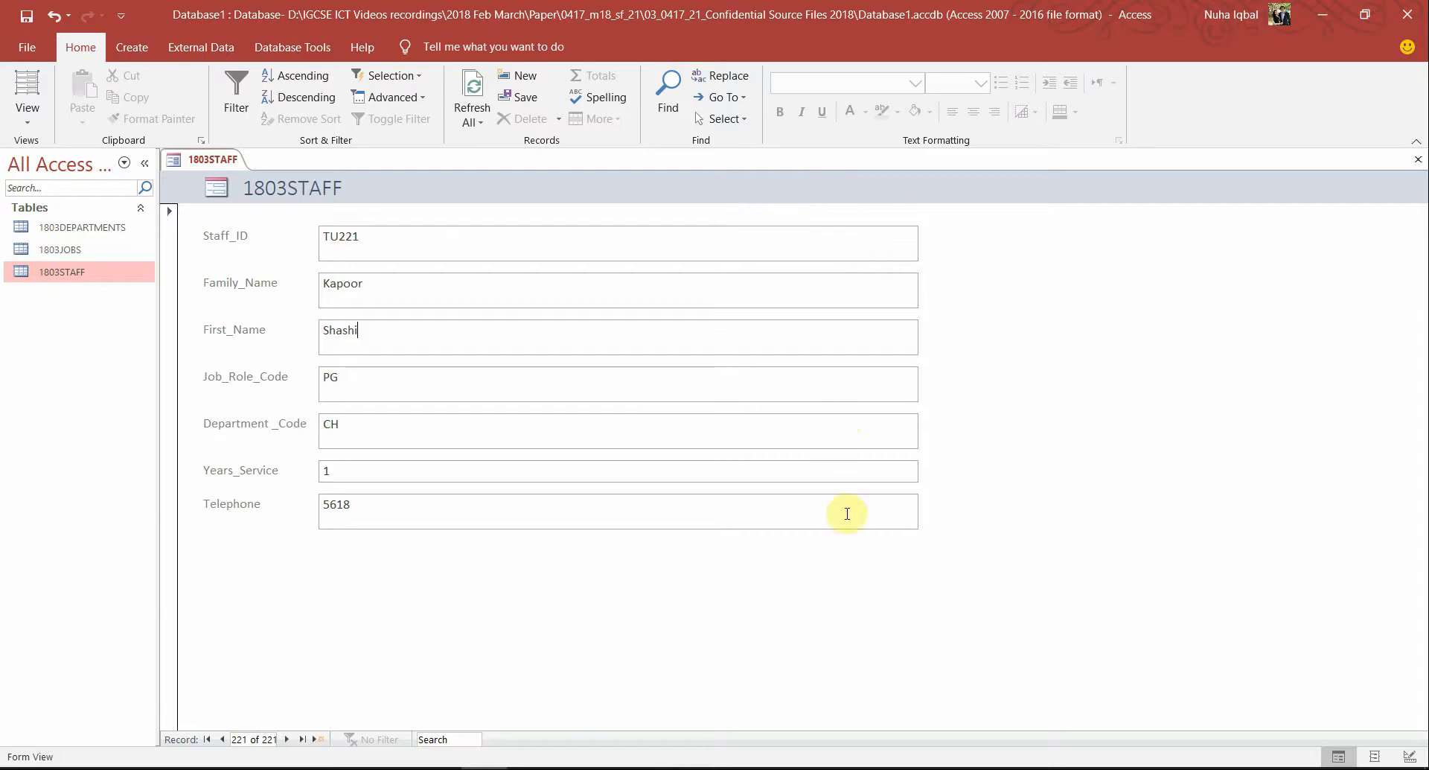
key(super+shift+s)
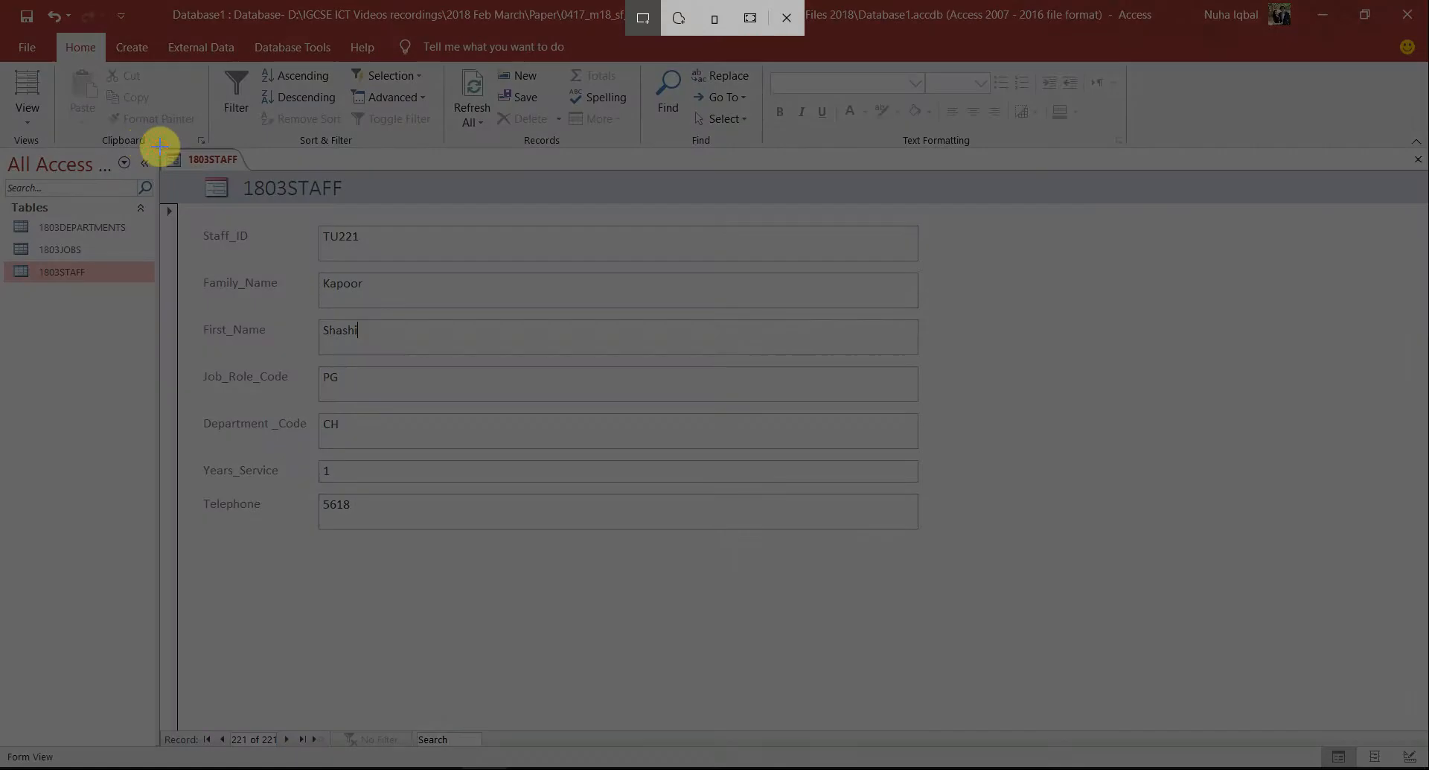
mouse_move(160, 146)
mouse_down()
mouse_move(738, 501)
mouse_move(923, 525)
mouse_move(952, 545)
mouse_move(932, 533)
mouse_up()
key(alt+Tab)
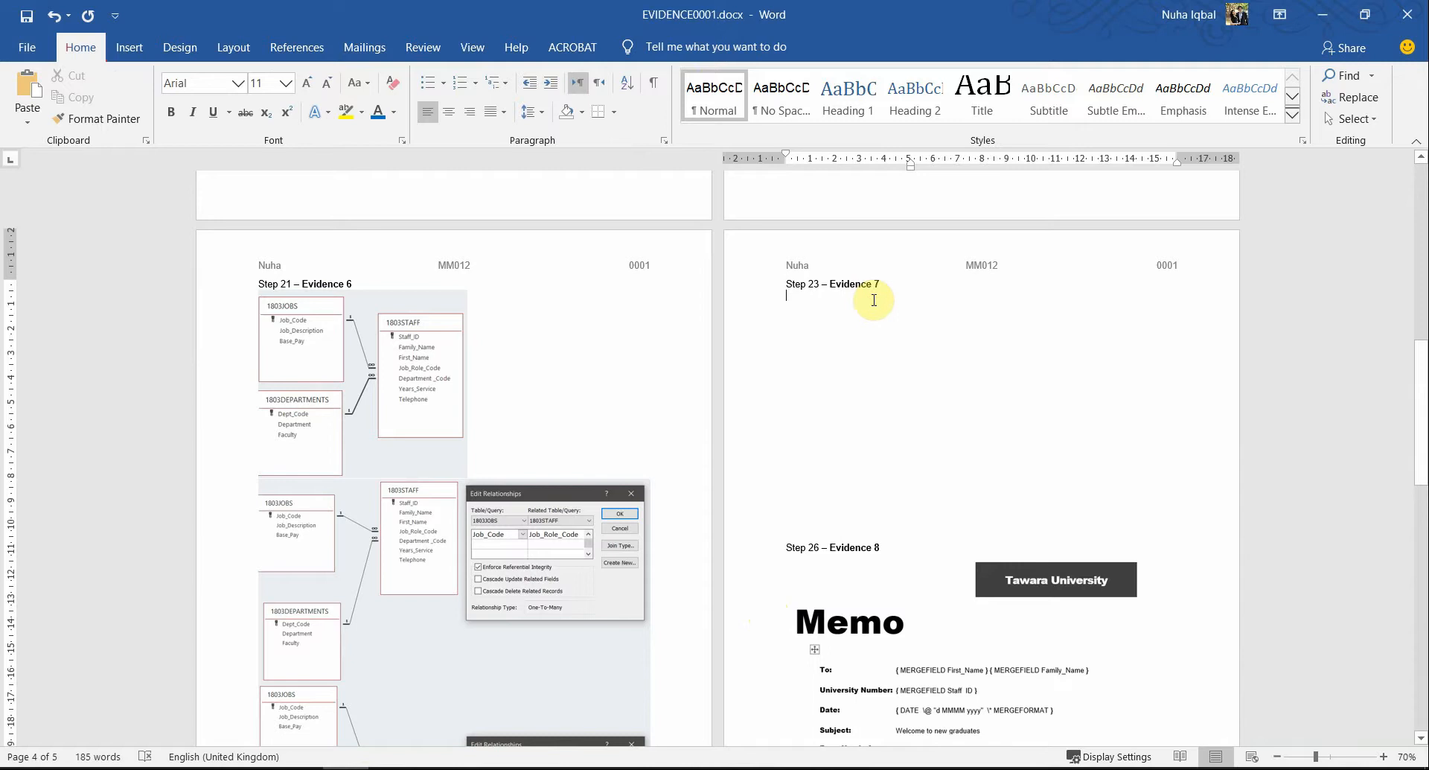
key(ctrl+v)
click(872, 340)
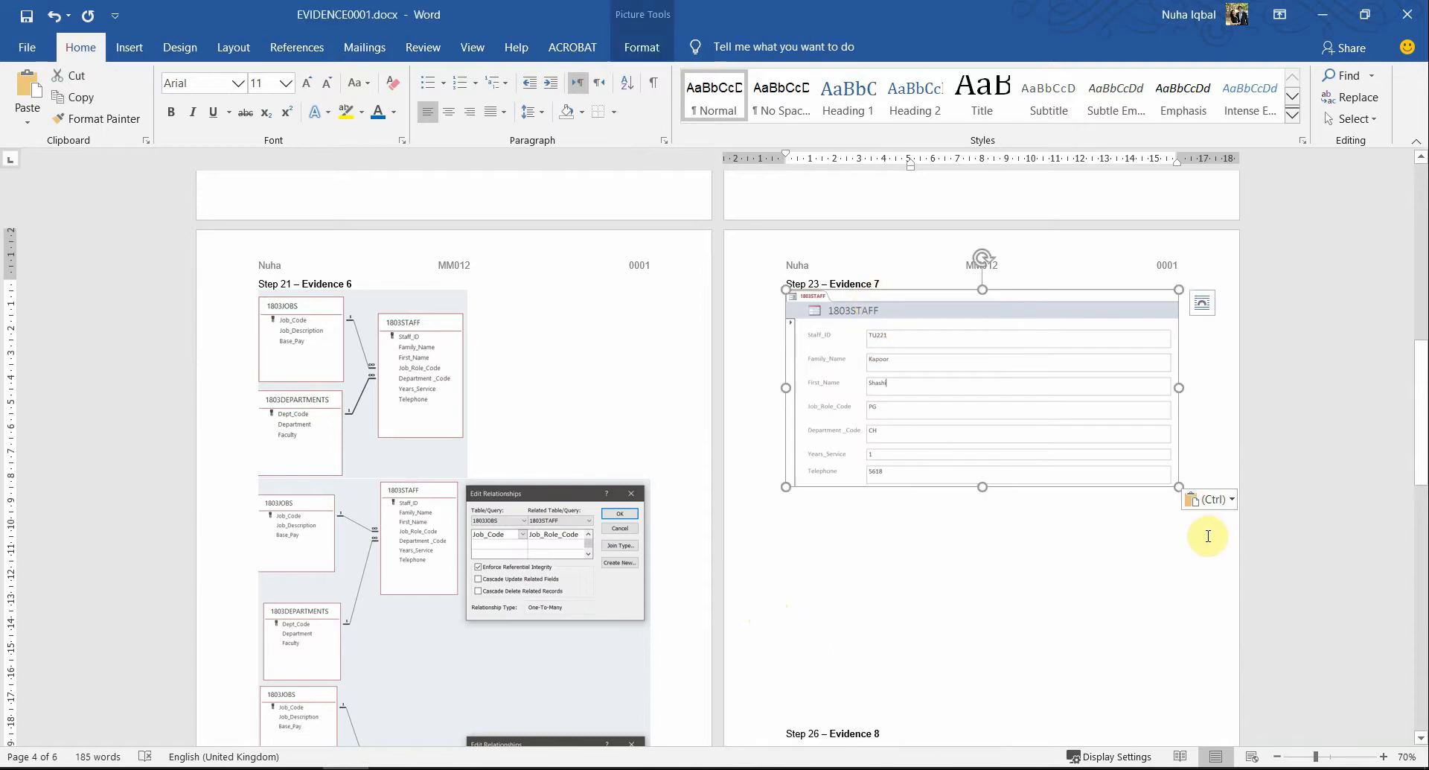
drag(1178, 485, 1197, 498)
click(1032, 586)
scroll(964, 658, down, 8)
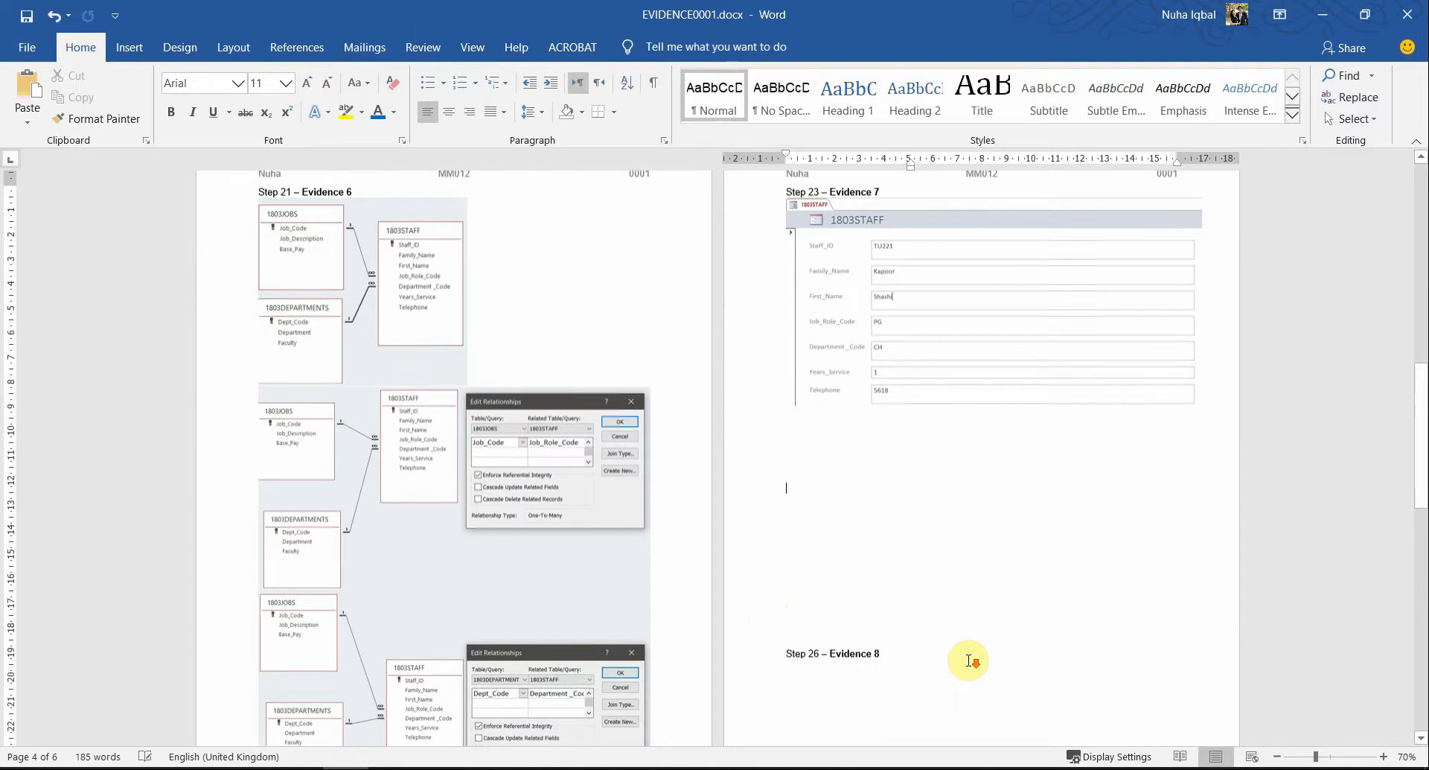
scroll(971, 659, up, 20)
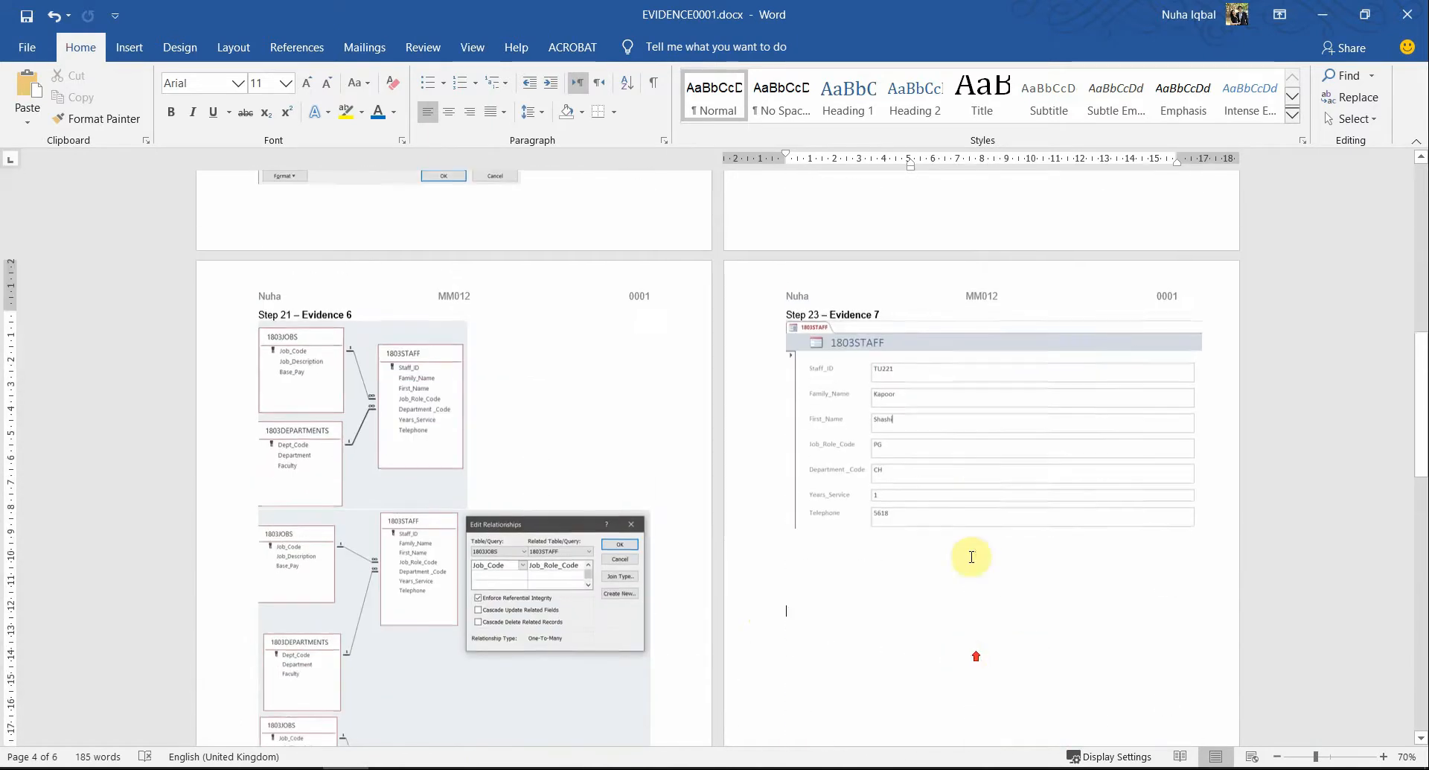
click(984, 477)
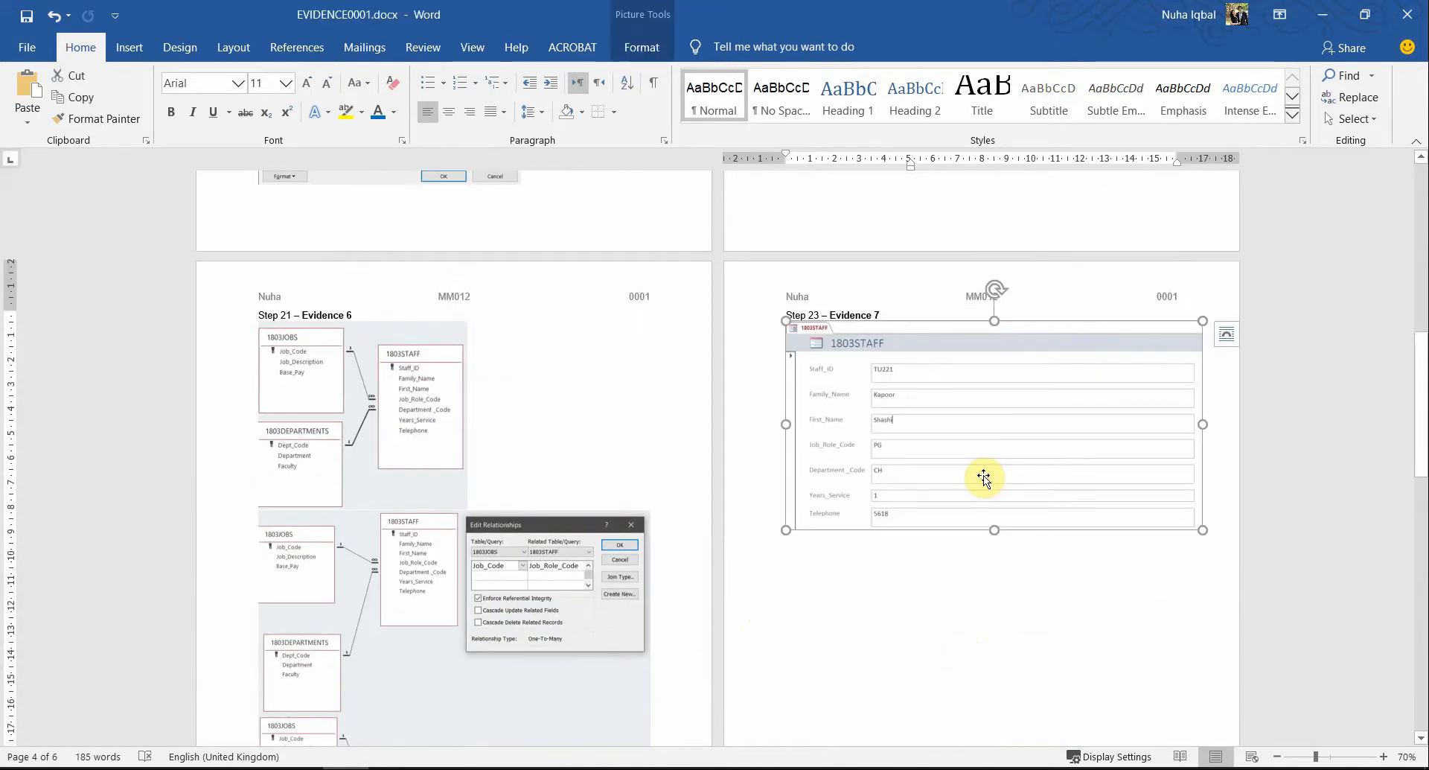
key(Delete)
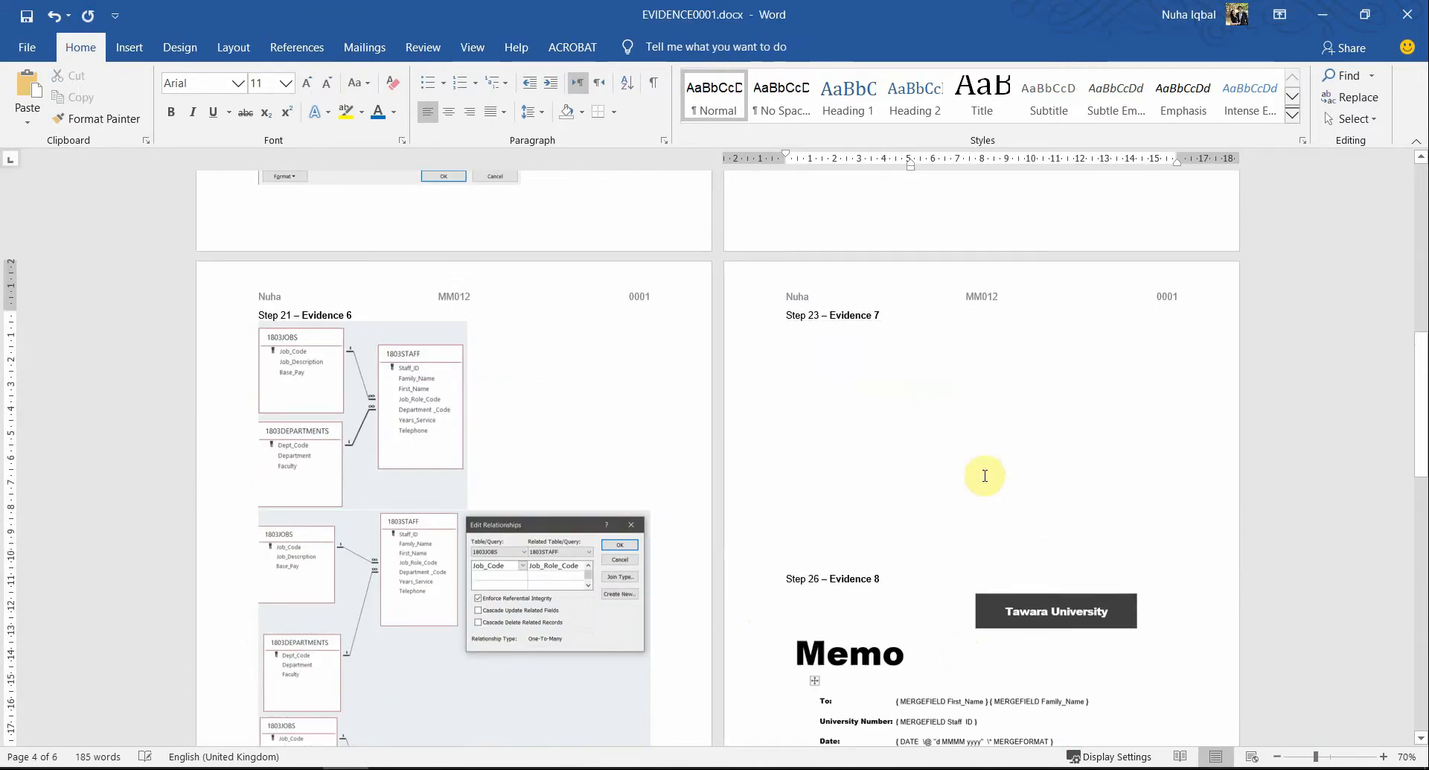
key(alt+Tab)
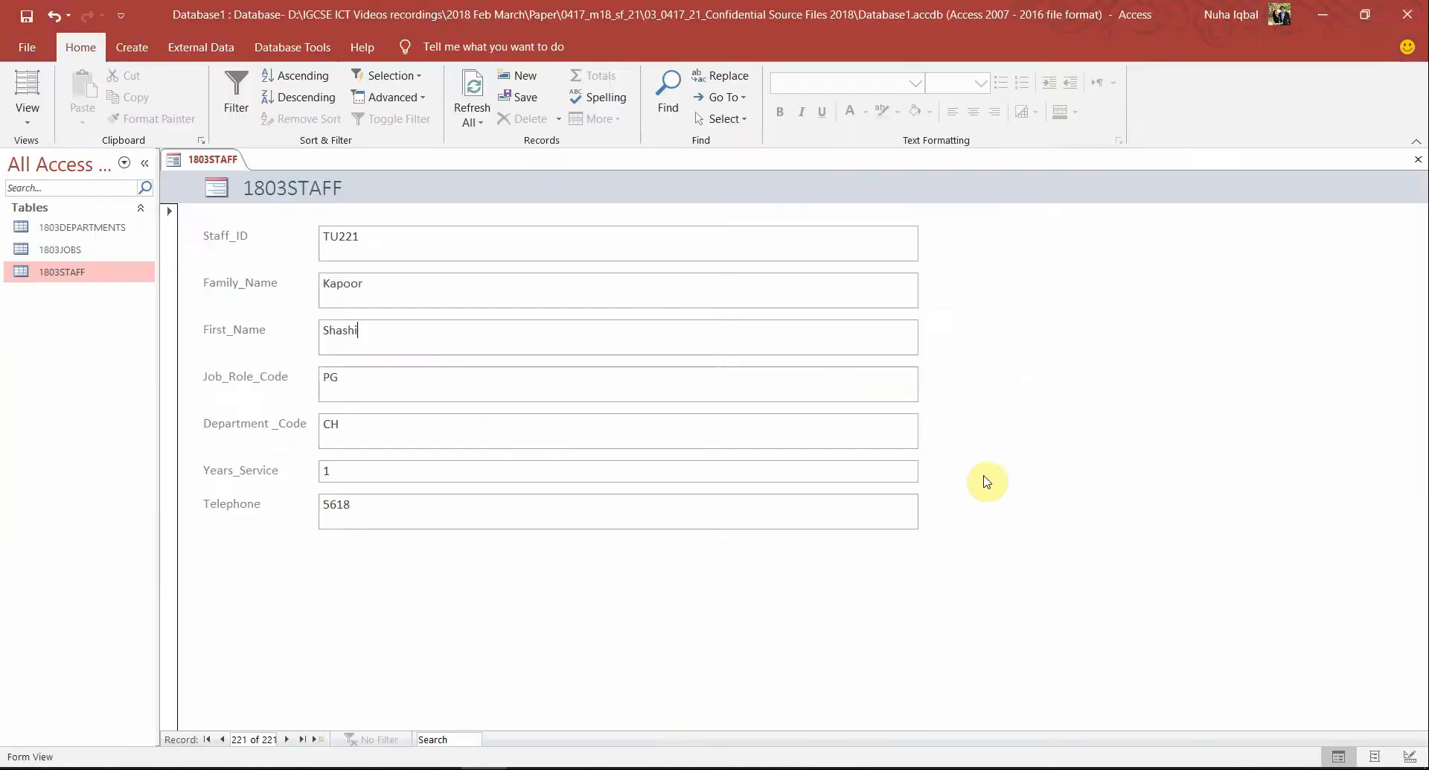
Restore down the Access window and resize it to sit over the evidence document
click(1367, 14)
drag(960, 218, 802, 73)
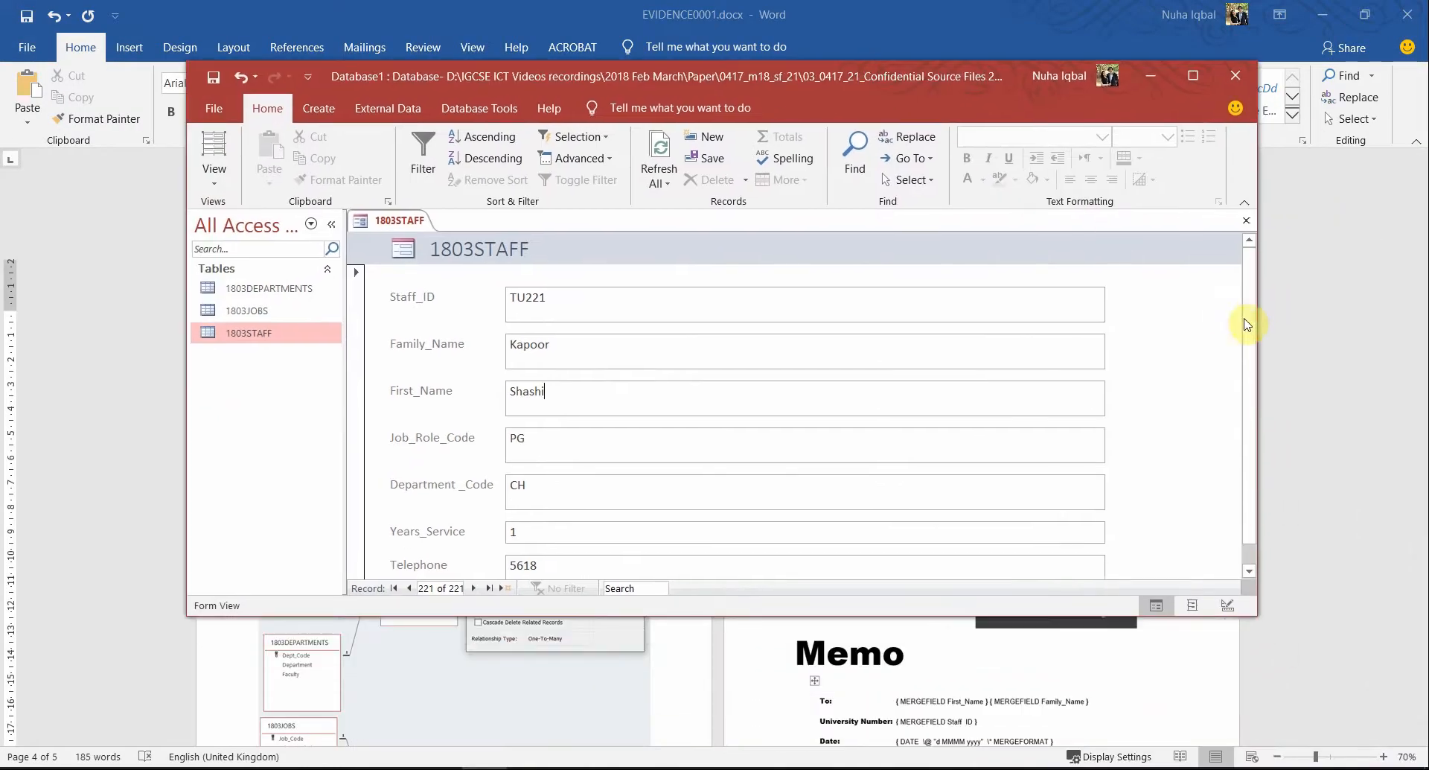
drag(1260, 325, 817, 340)
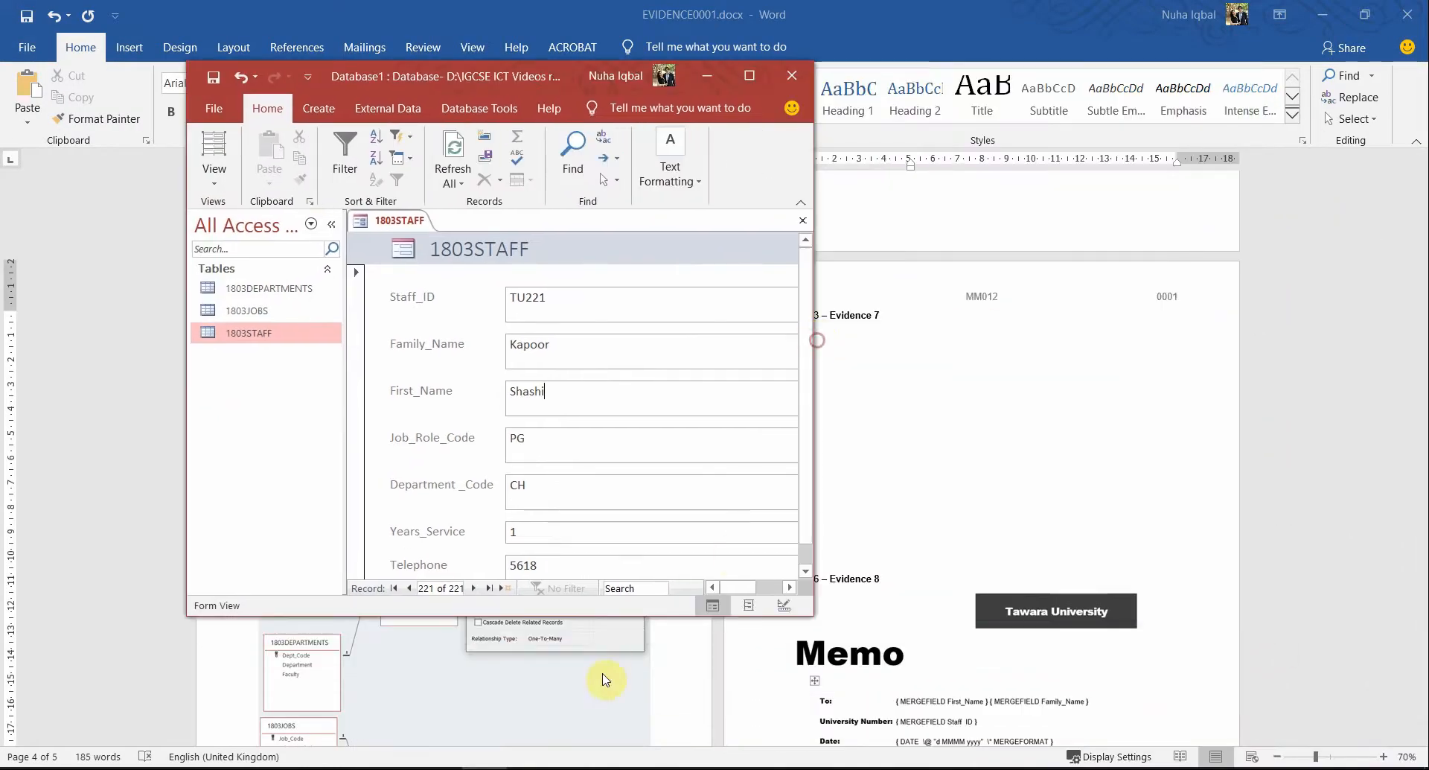
drag(644, 615, 628, 757)
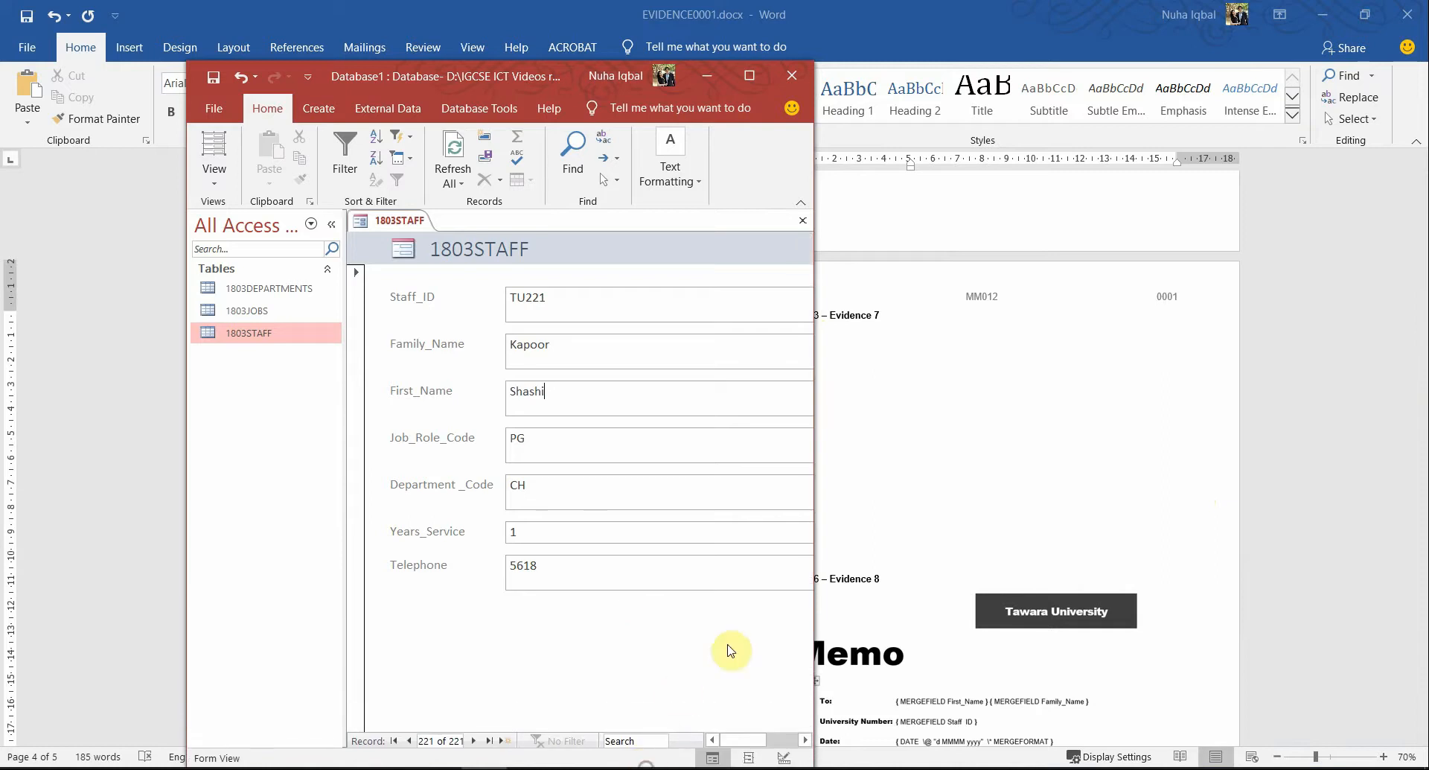
drag(814, 617, 1163, 620)
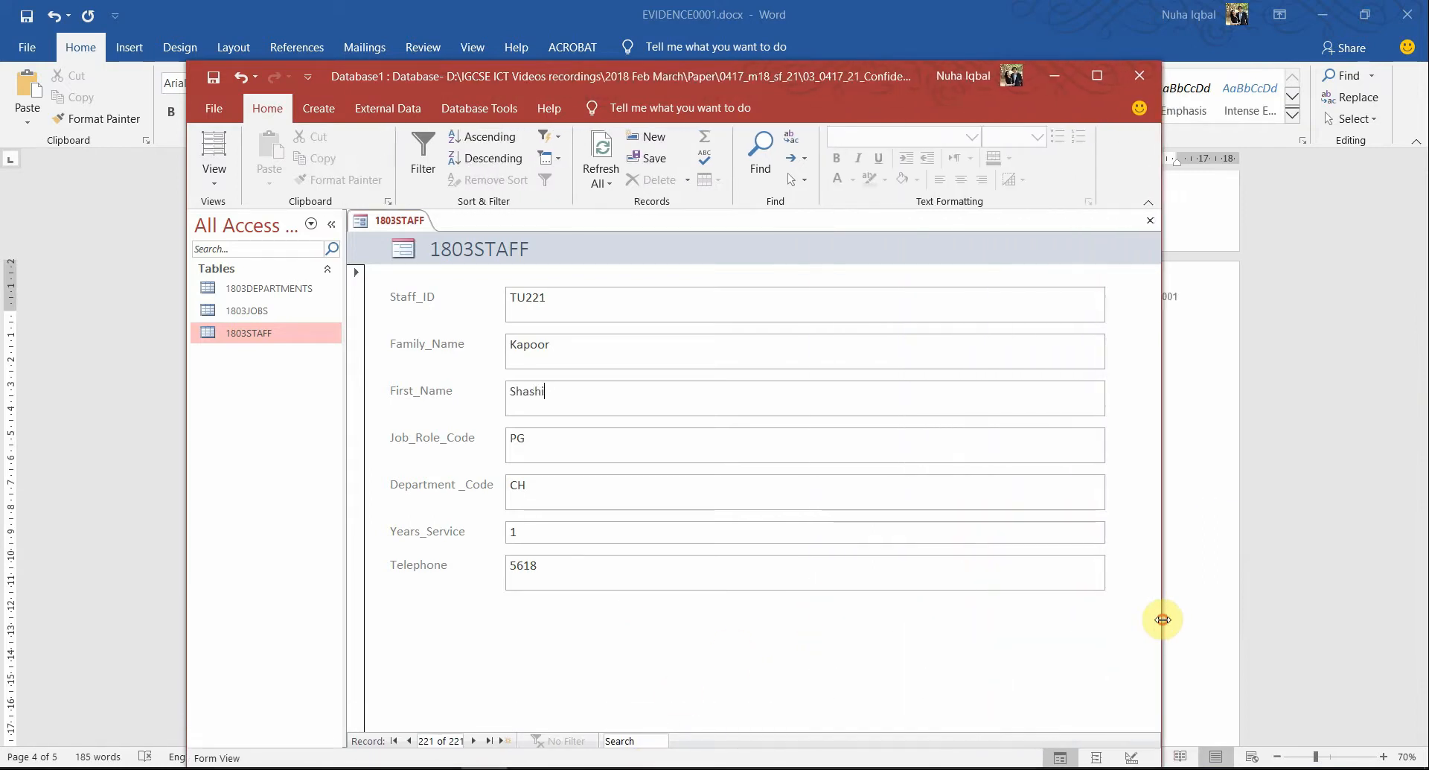
drag(840, 87, 766, 41)
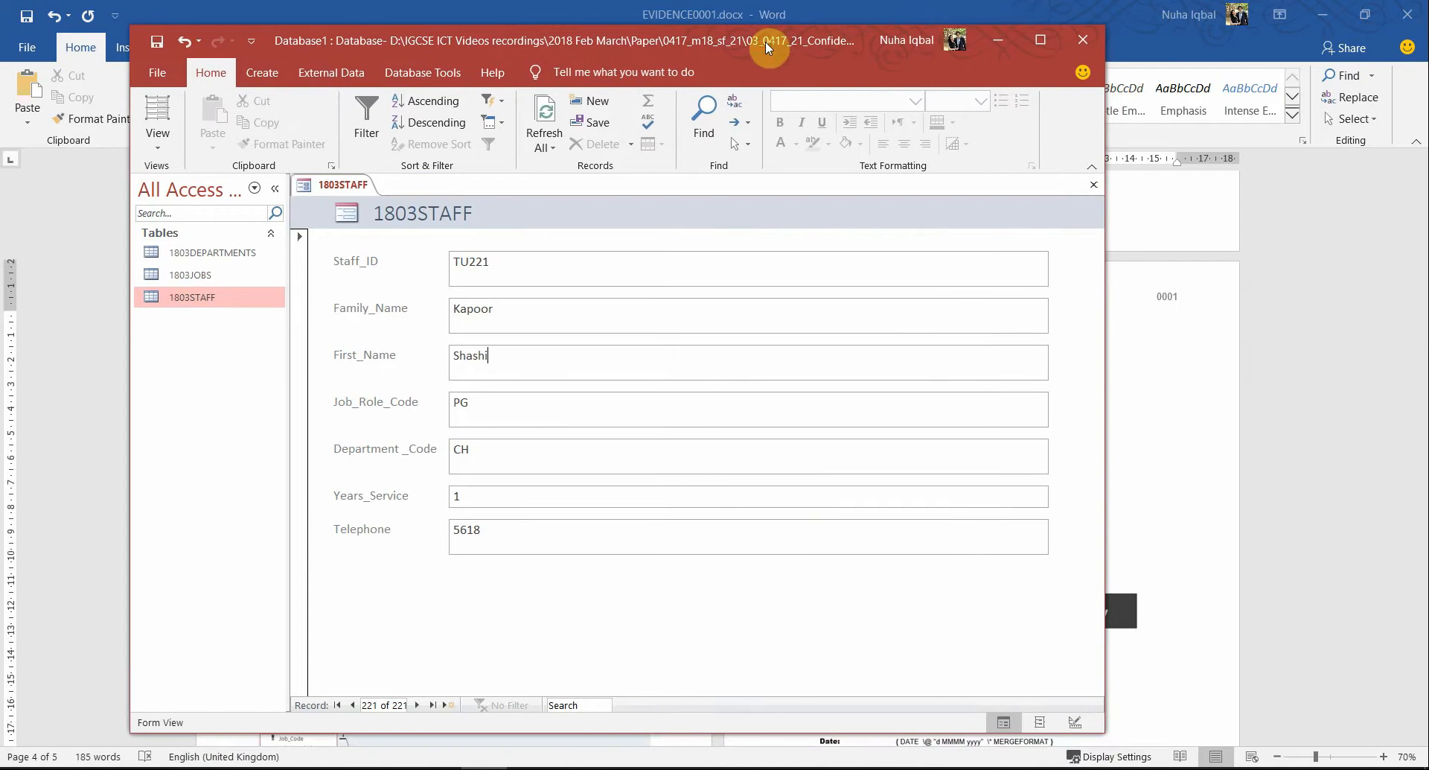
Snip the 1803STAFF form and paste it under Step 23 – Evidence 7 in EVIDENCE0001.docx
key(shift+super+s)
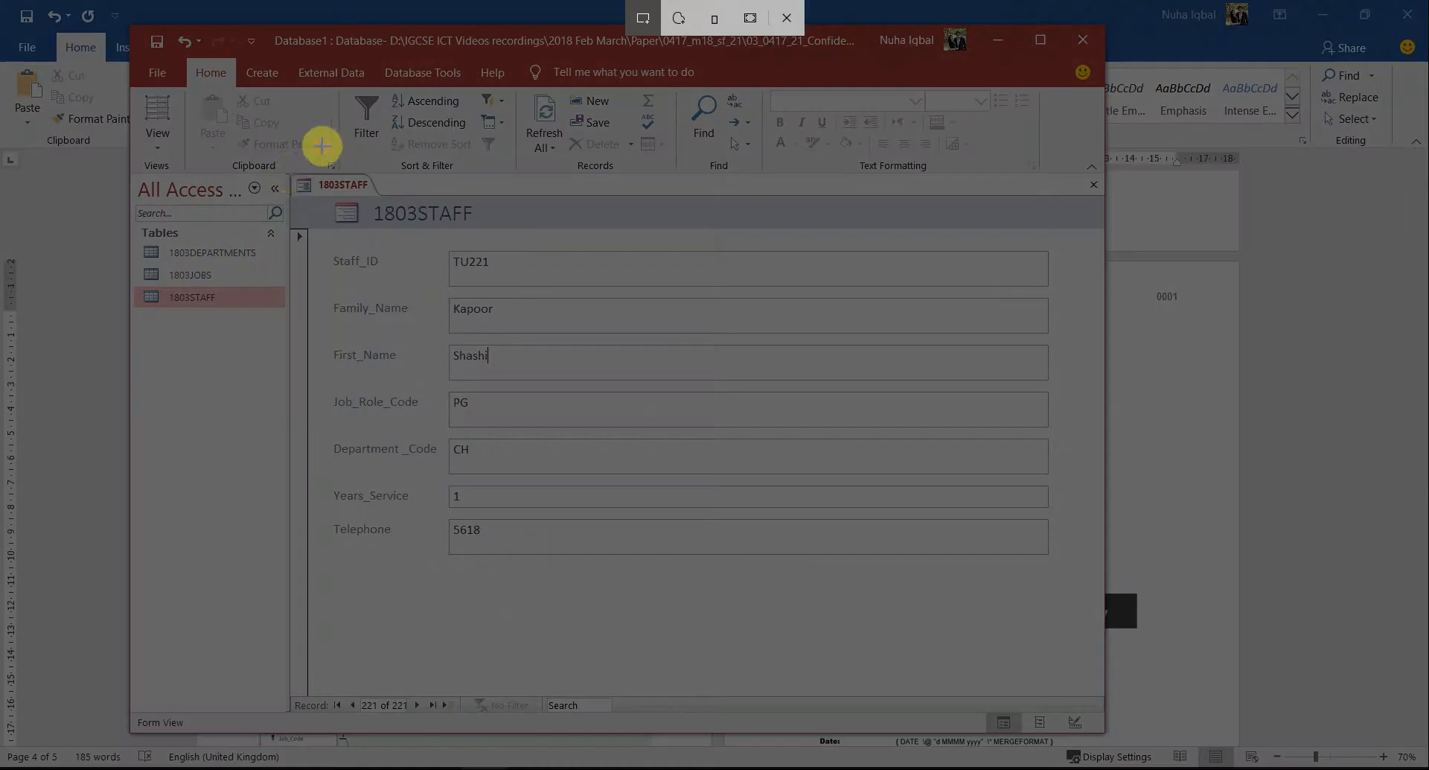
drag(289, 173, 1058, 554)
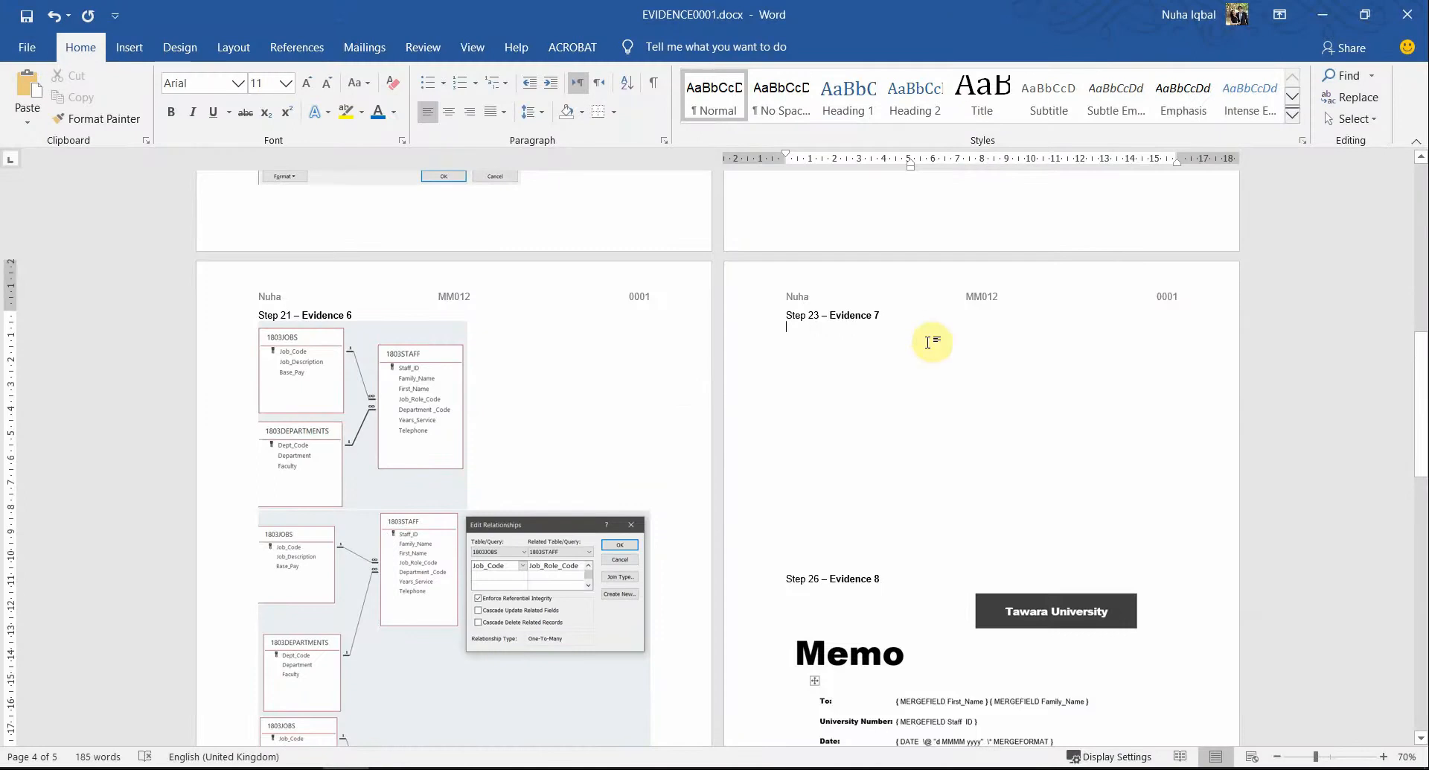
click(881, 431)
key(ctrl+v)
click(959, 447)
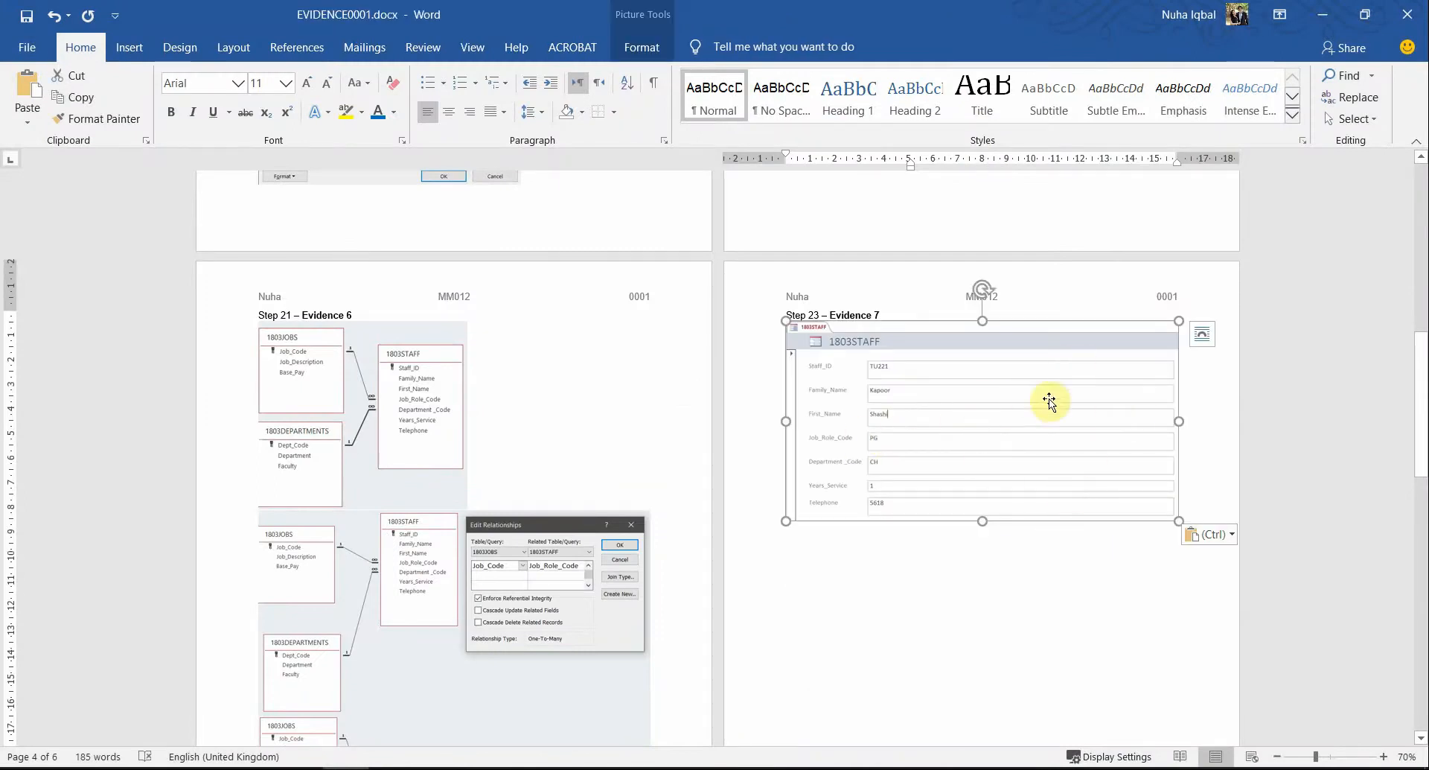
mouse_move(484, 769)
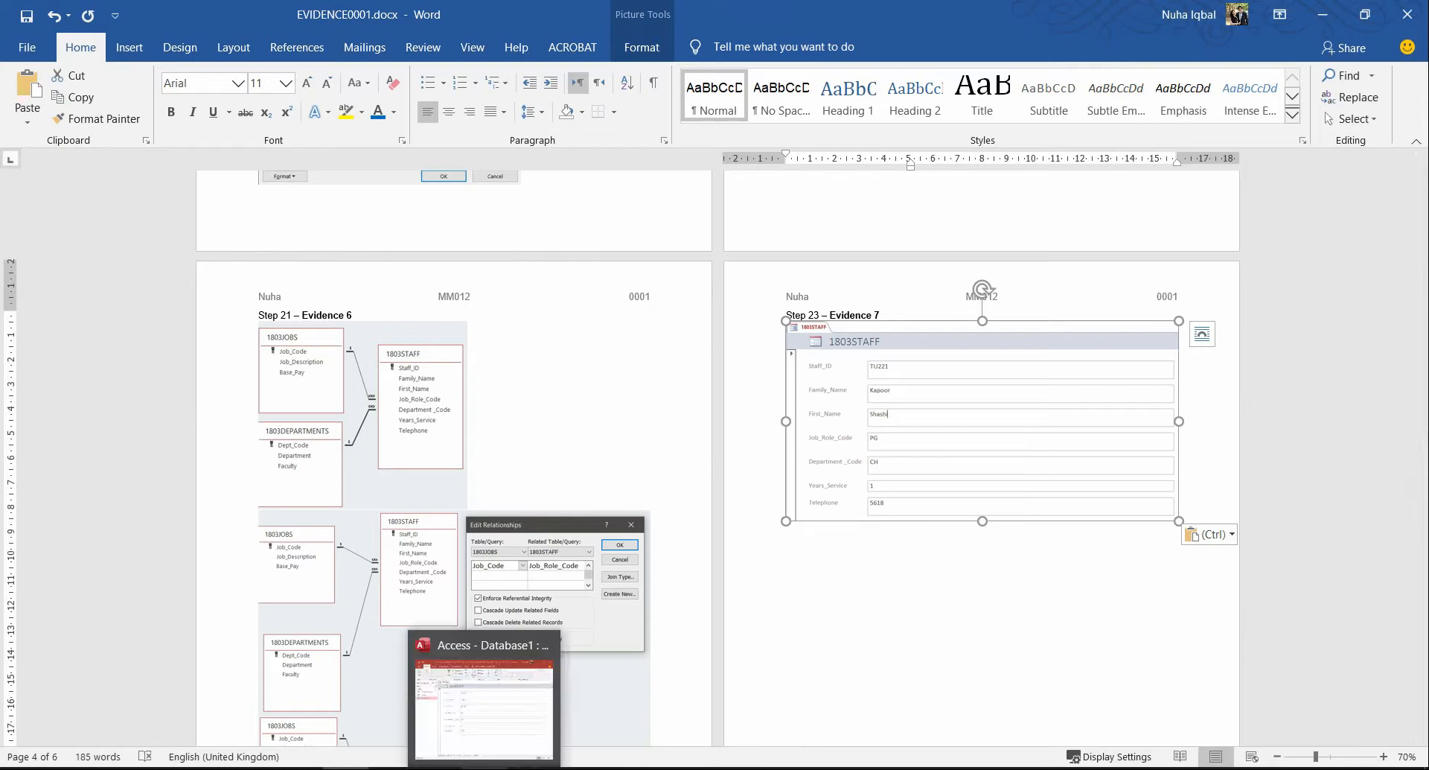
click(484, 707)
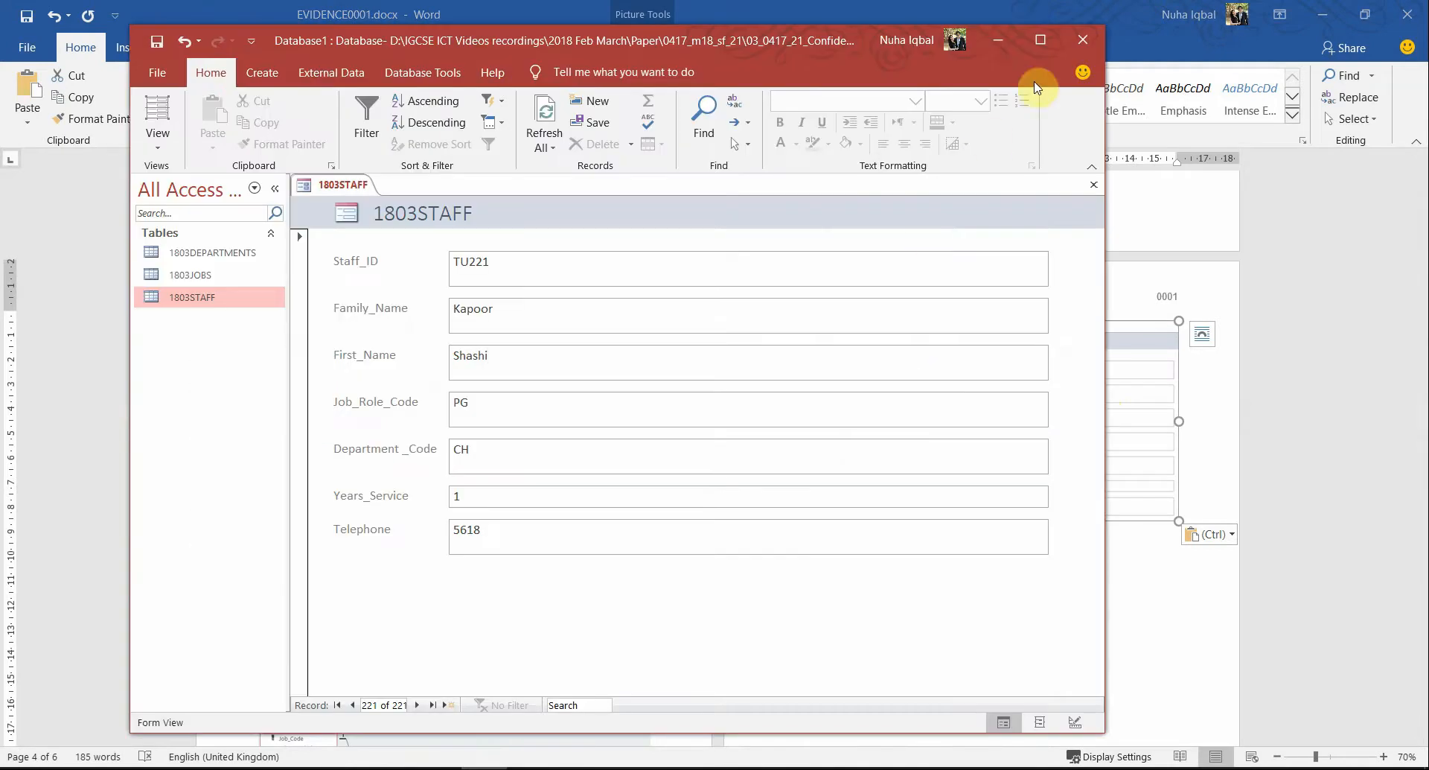
Maximize Access, then scroll the question paper to question 24's Current_Salary report requirements
click(1043, 42)
key(alt+Tab)
key(alt+Tab)
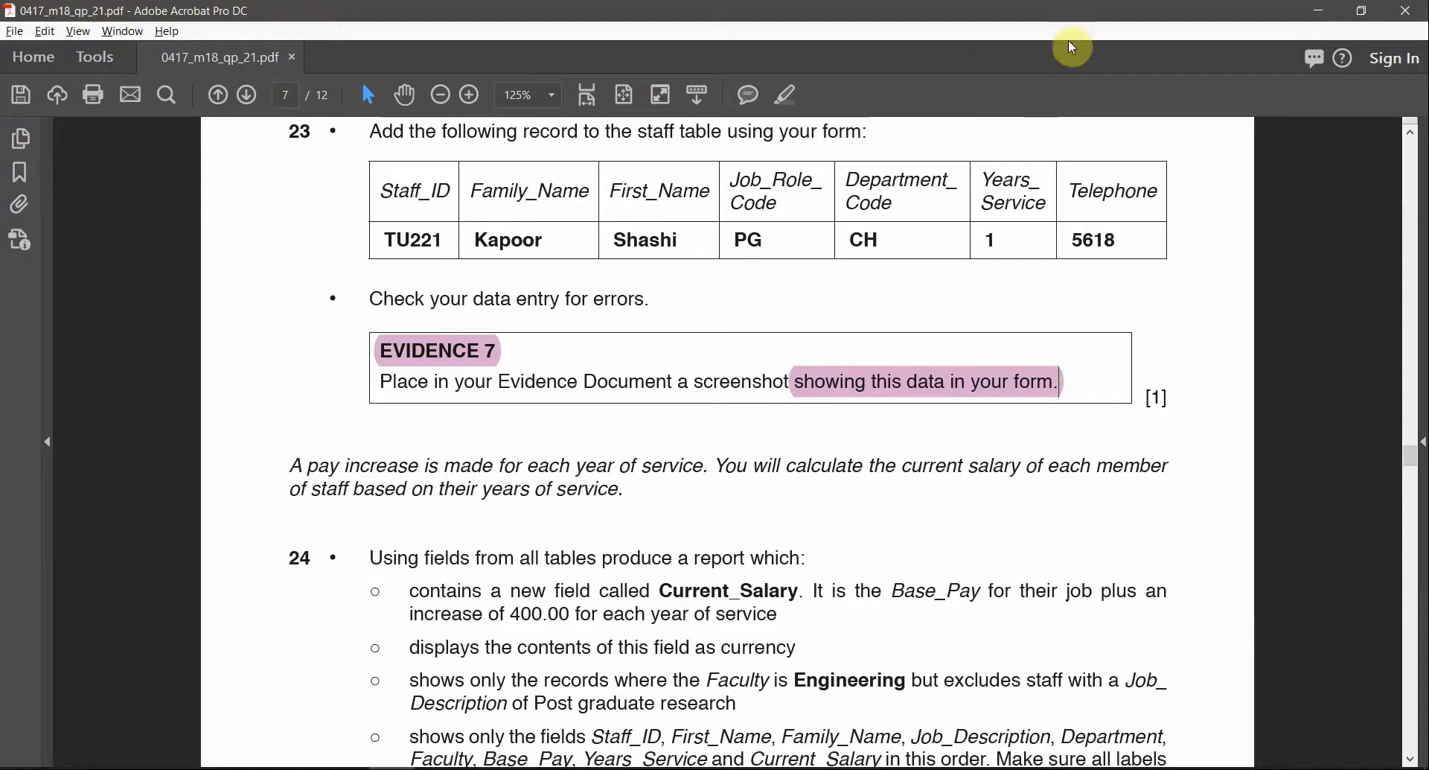
scroll(1057, 521, down, 1)
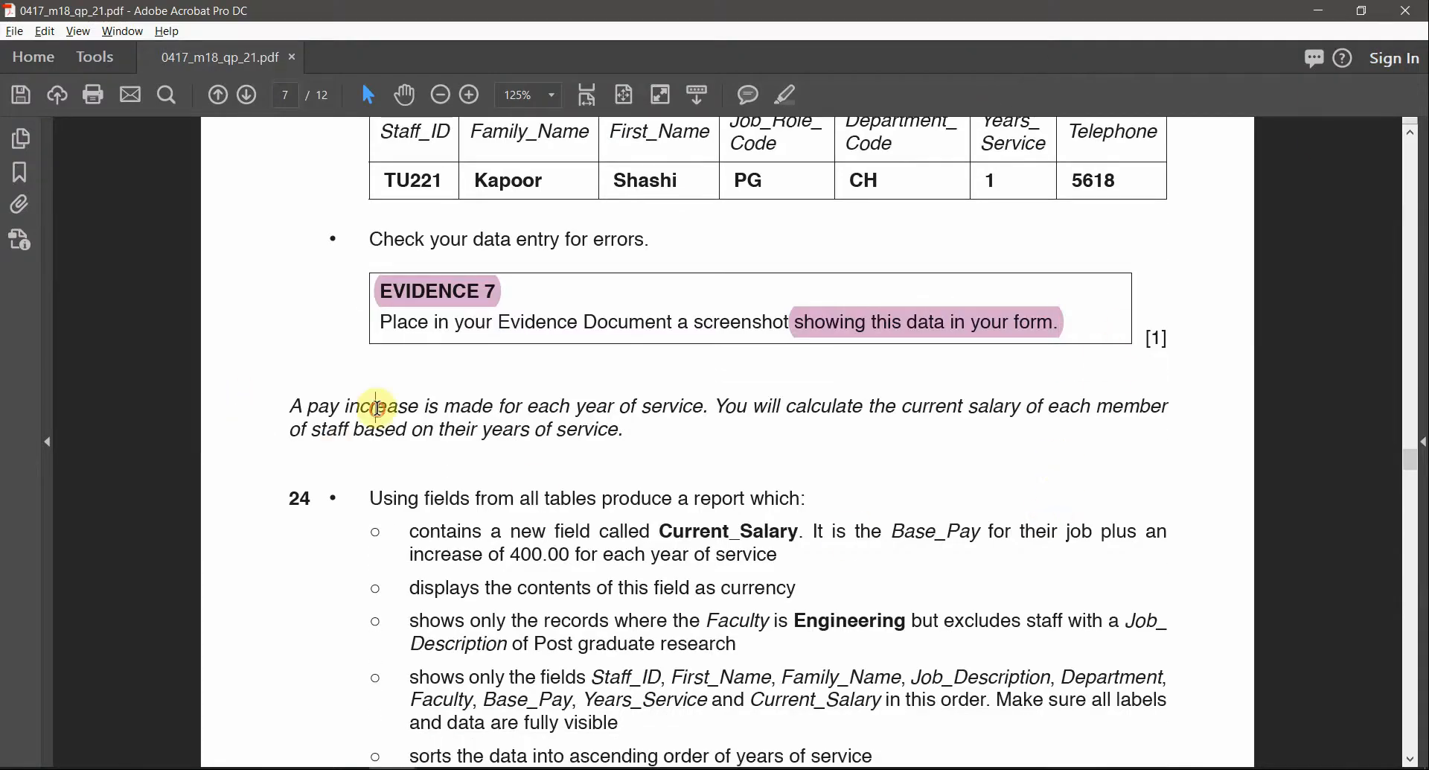
scroll(514, 503, down, 1)
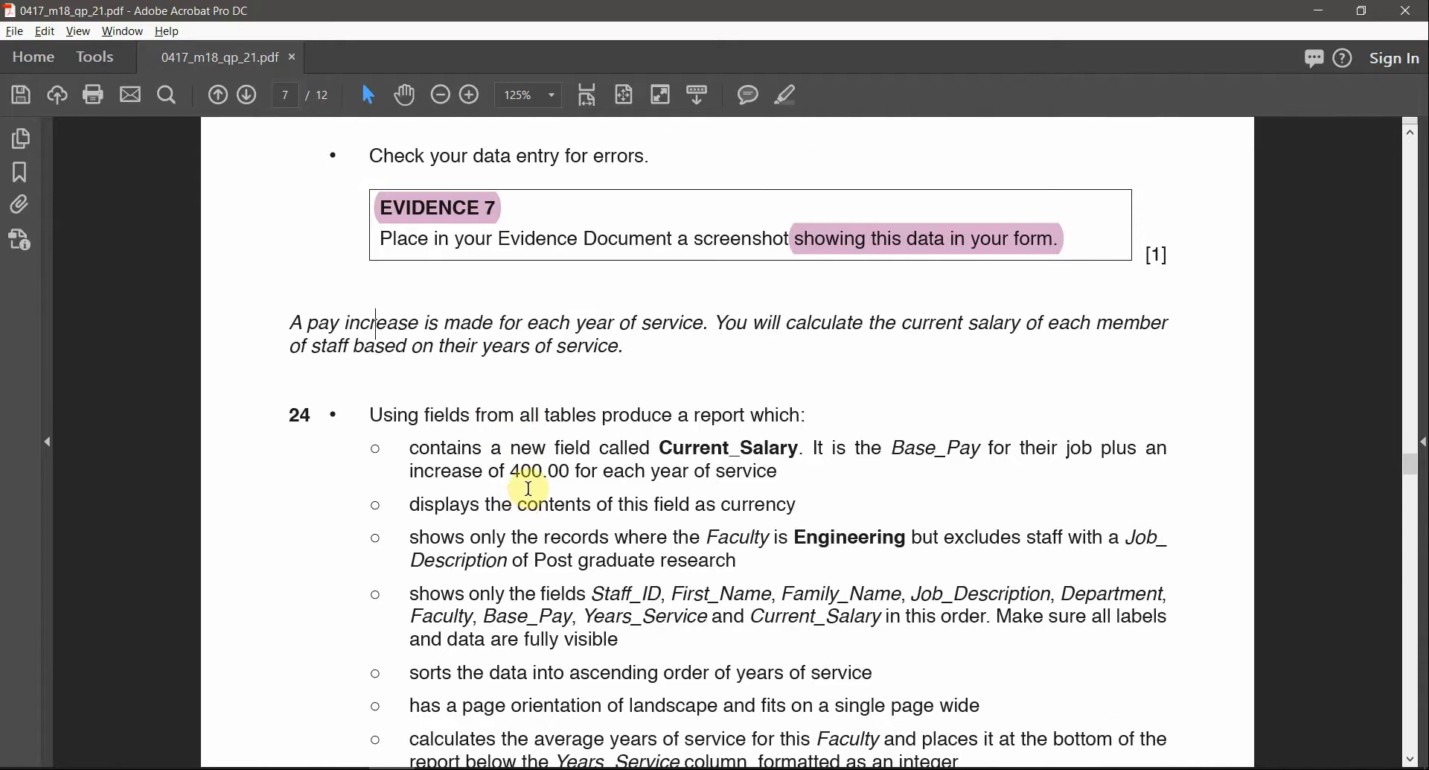
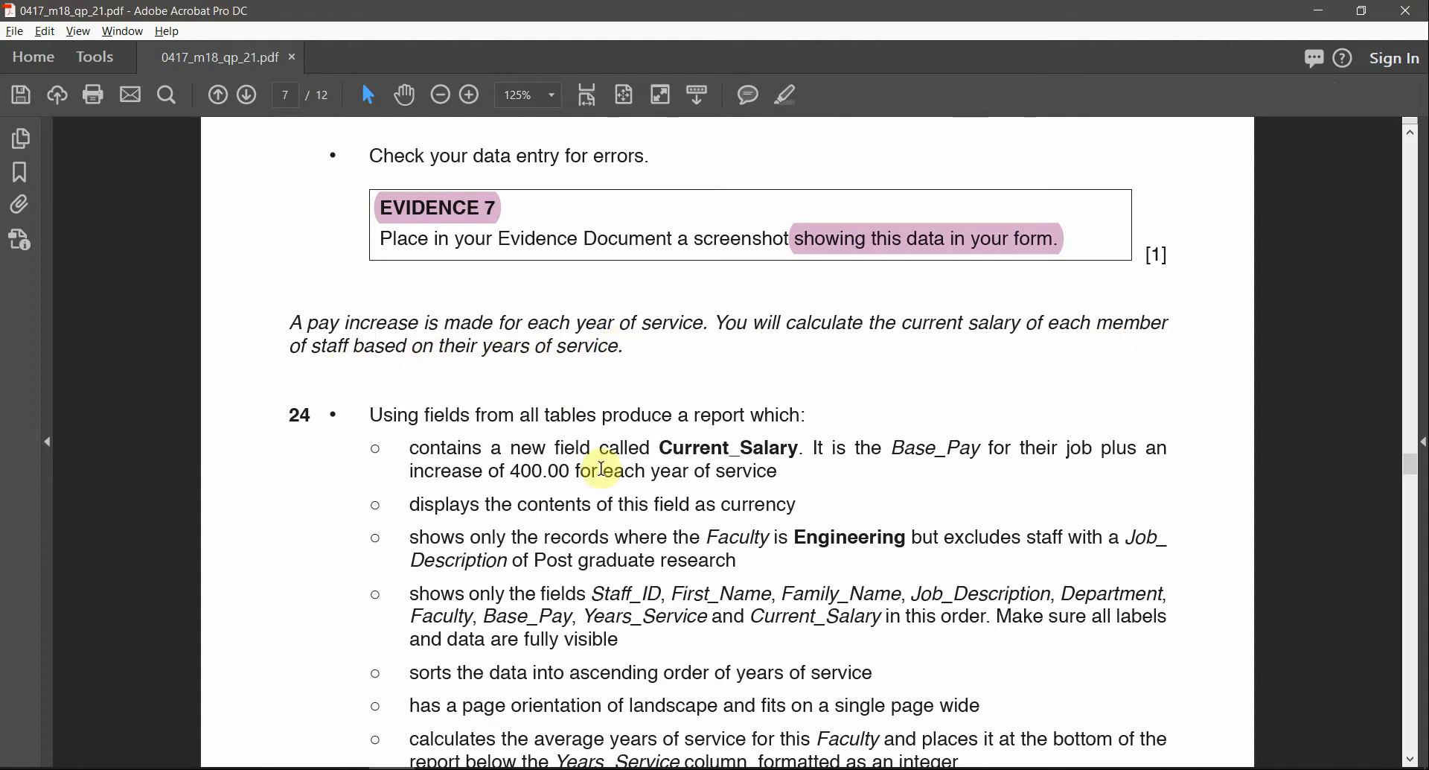
Highlight 'new field called Current_Salary.' in question 24's first bullet
scroll(616, 463, down, 2)
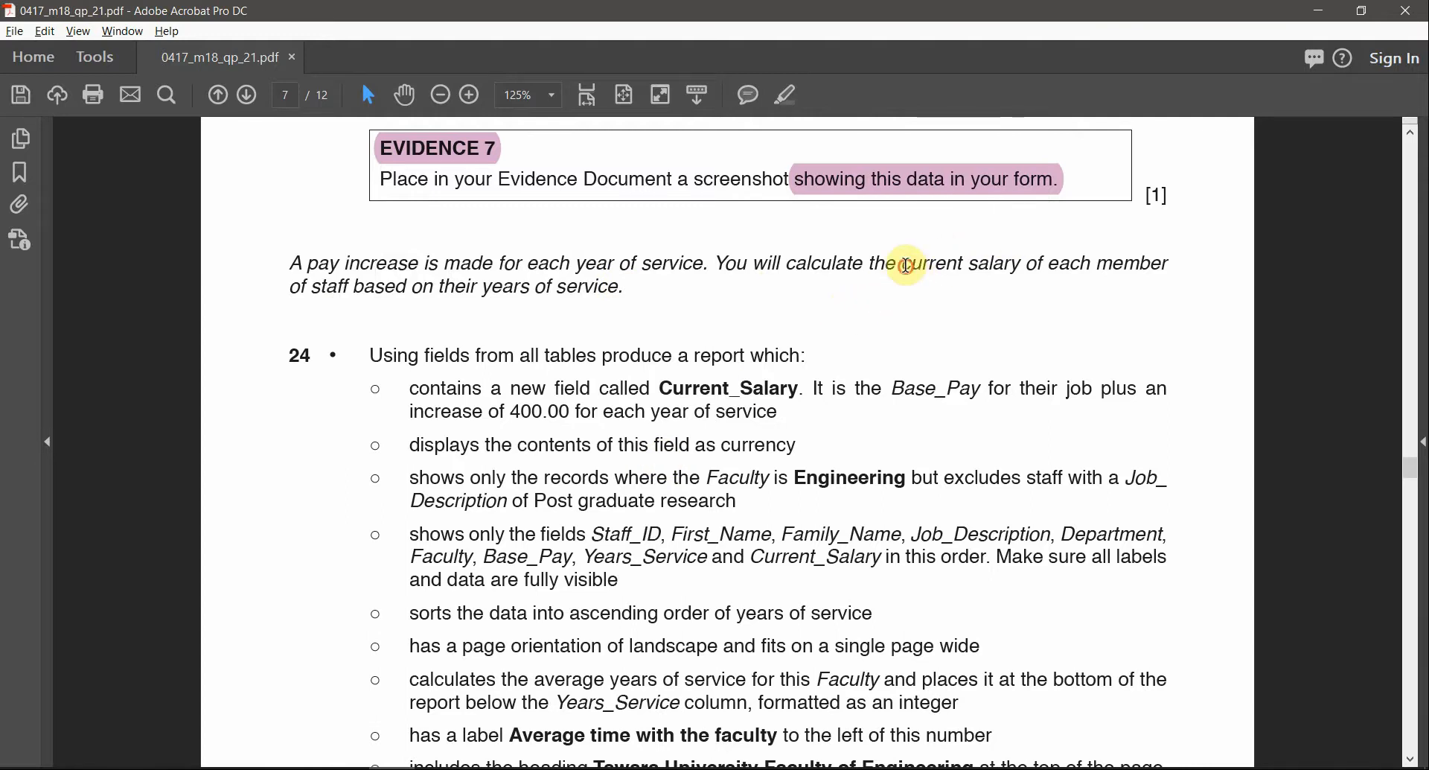
drag(907, 265, 1009, 268)
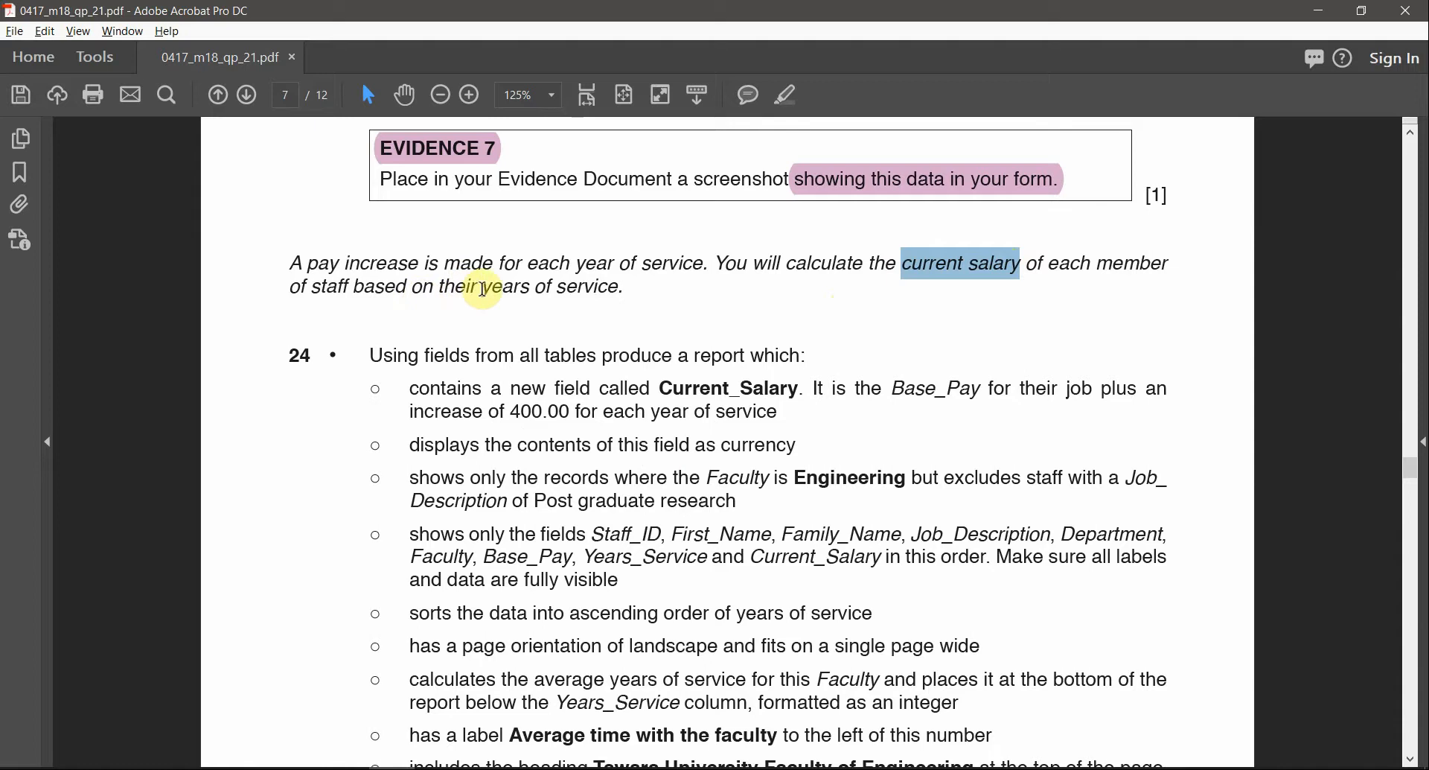
drag(483, 289, 617, 290)
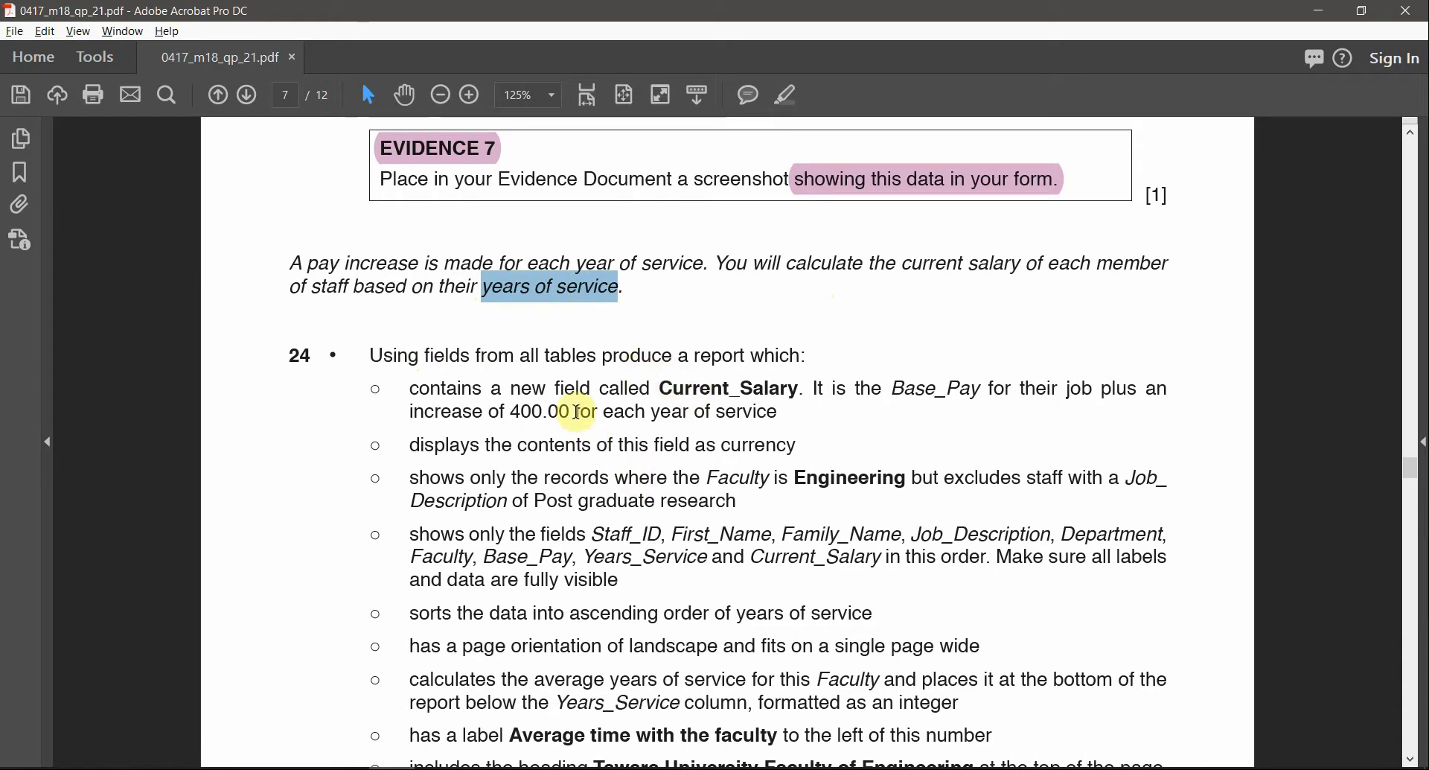
scroll(633, 447, down, 1)
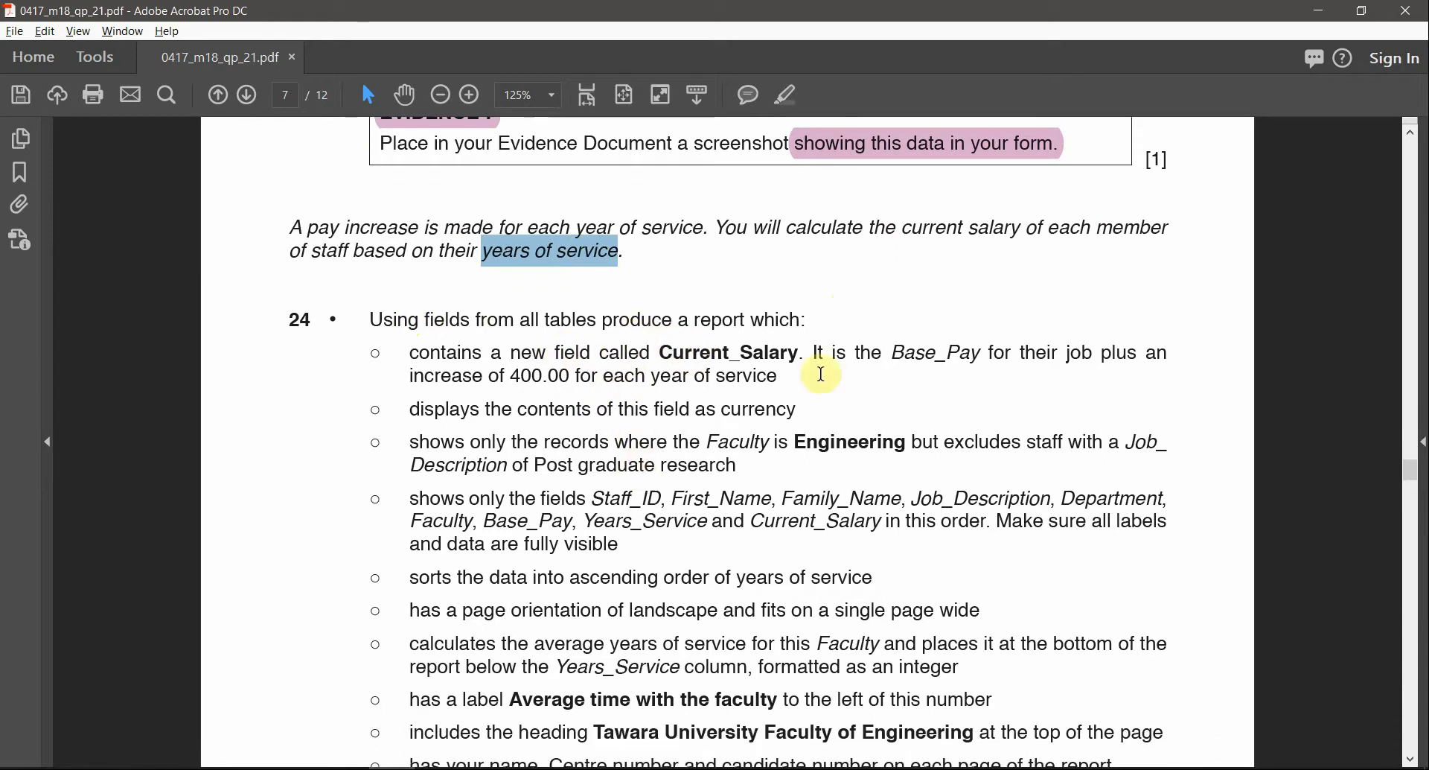
drag(804, 355, 538, 355)
click(787, 95)
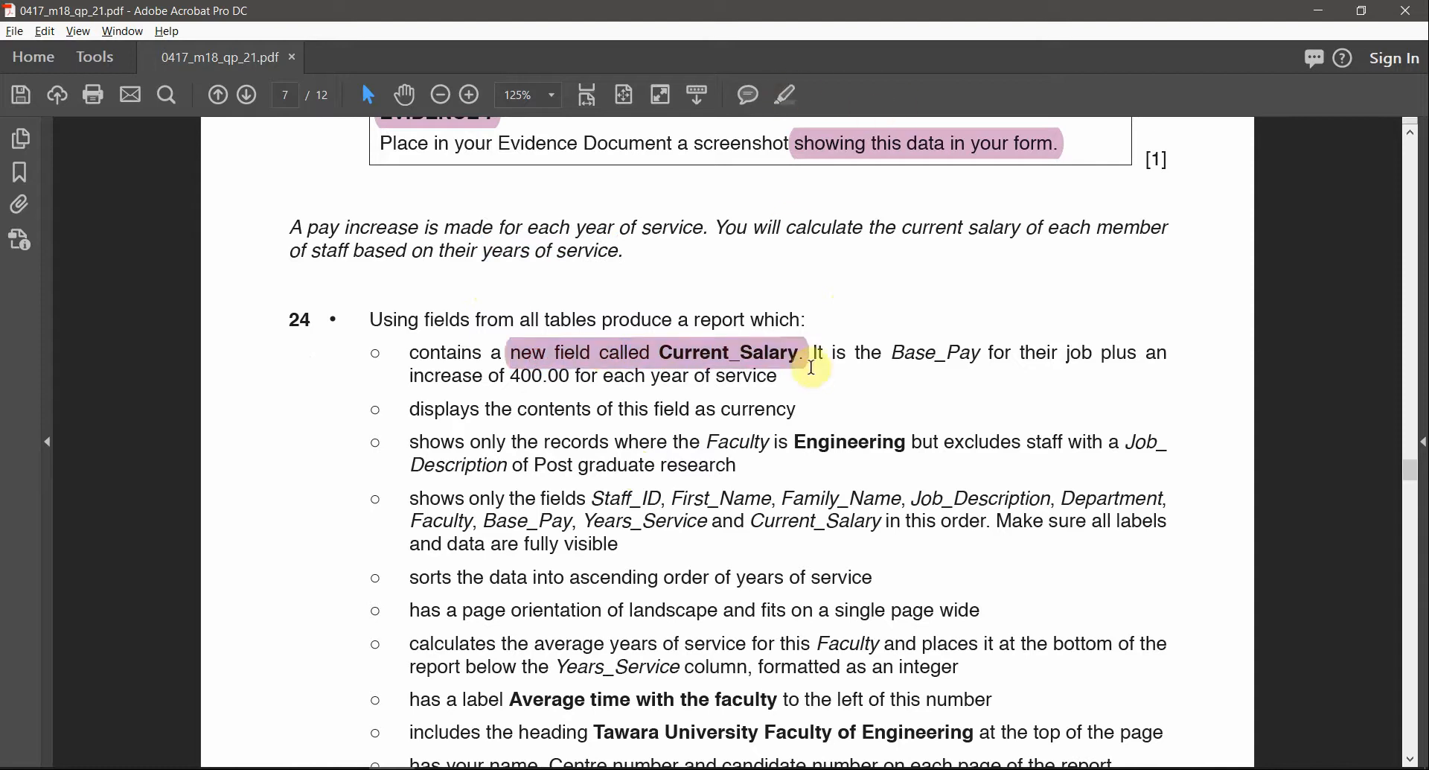
Highlight the 400.00 yearly increase value in the same bullet
drag(899, 363, 983, 356)
click(881, 352)
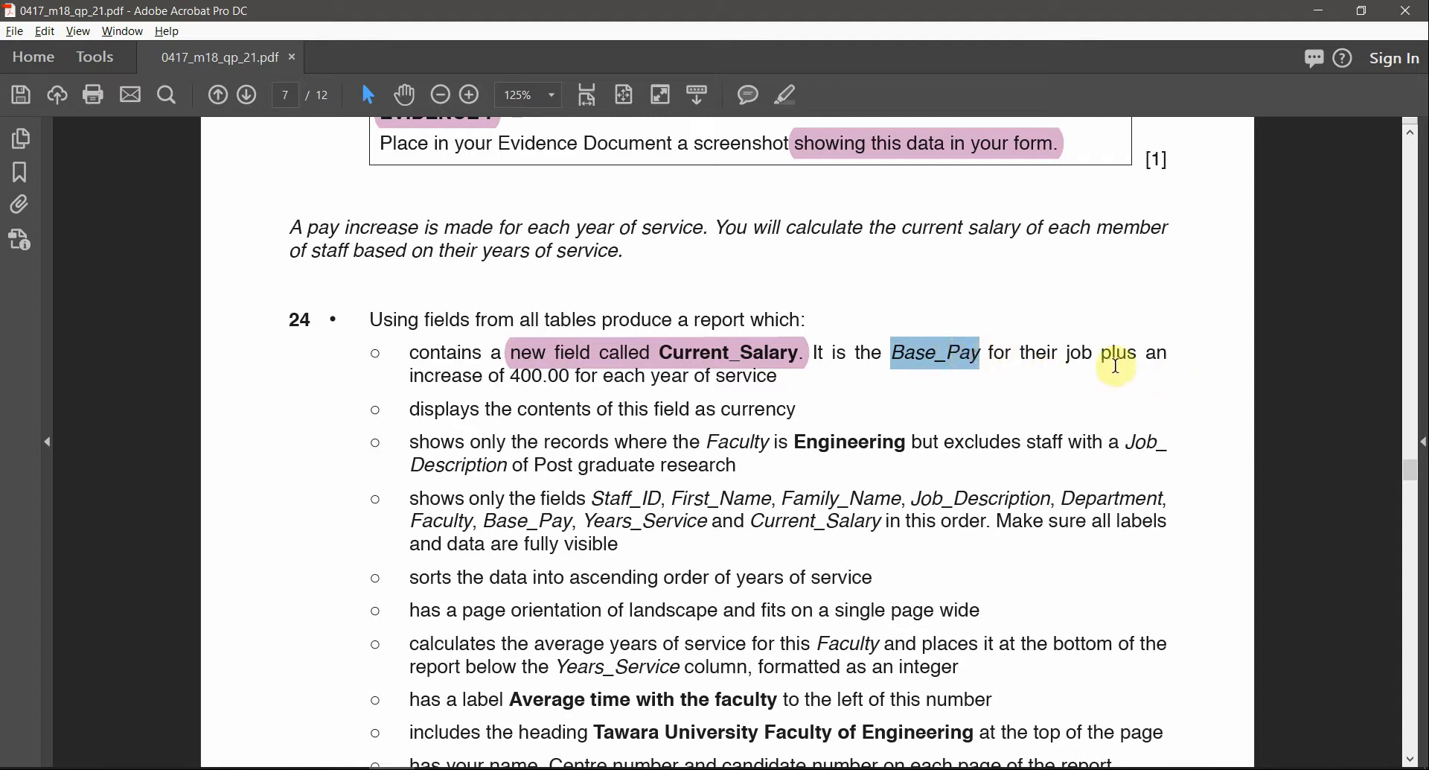
click(521, 377)
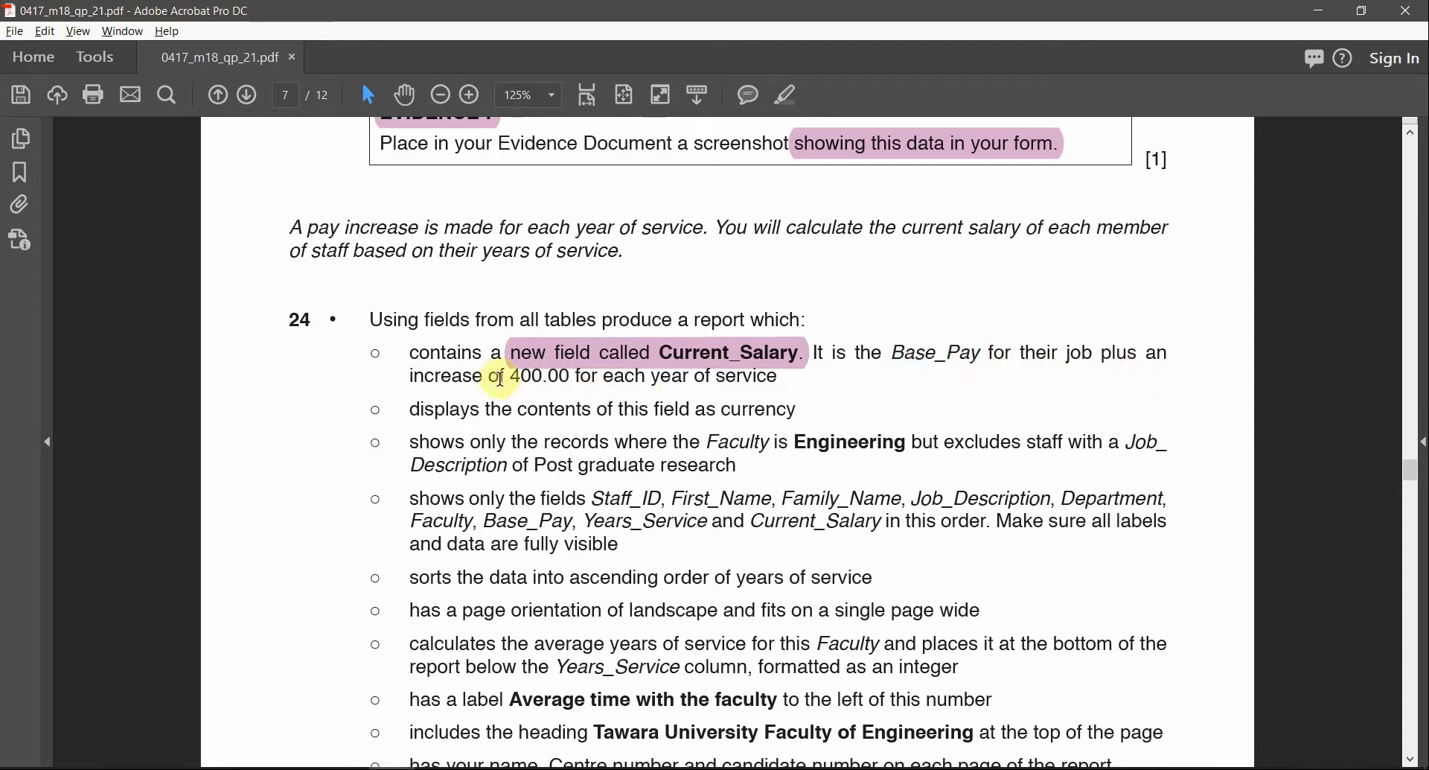
drag(515, 386, 778, 377)
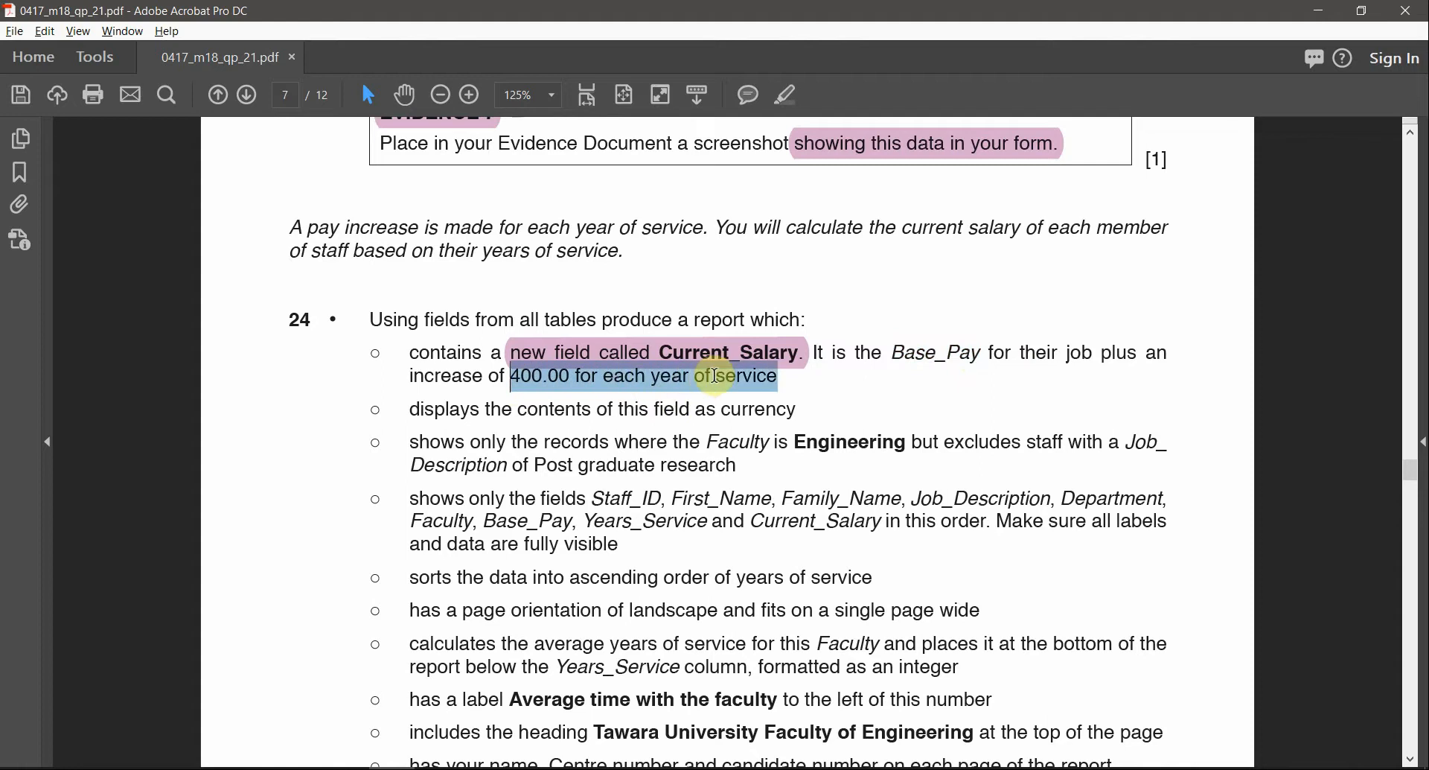
click(787, 100)
click(498, 371)
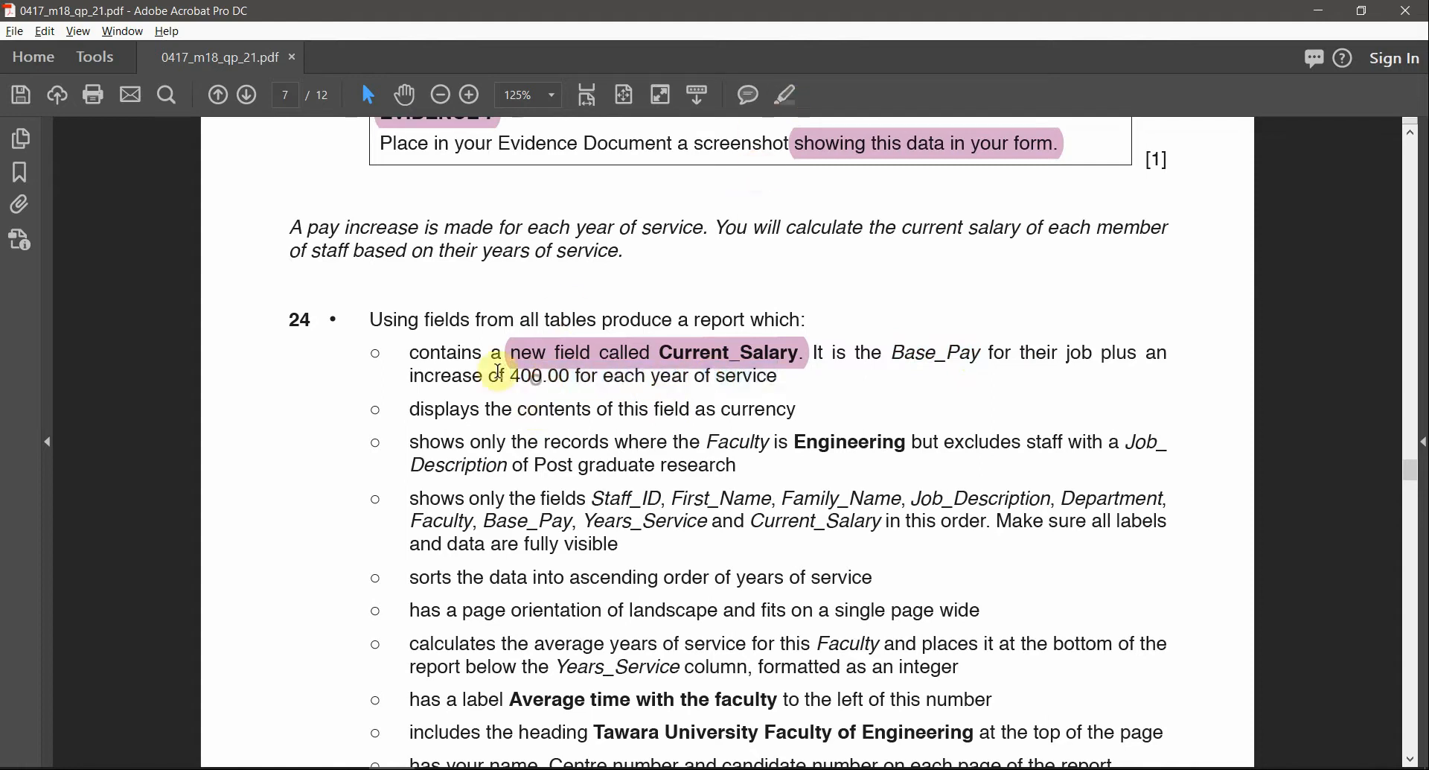
drag(507, 377, 559, 378)
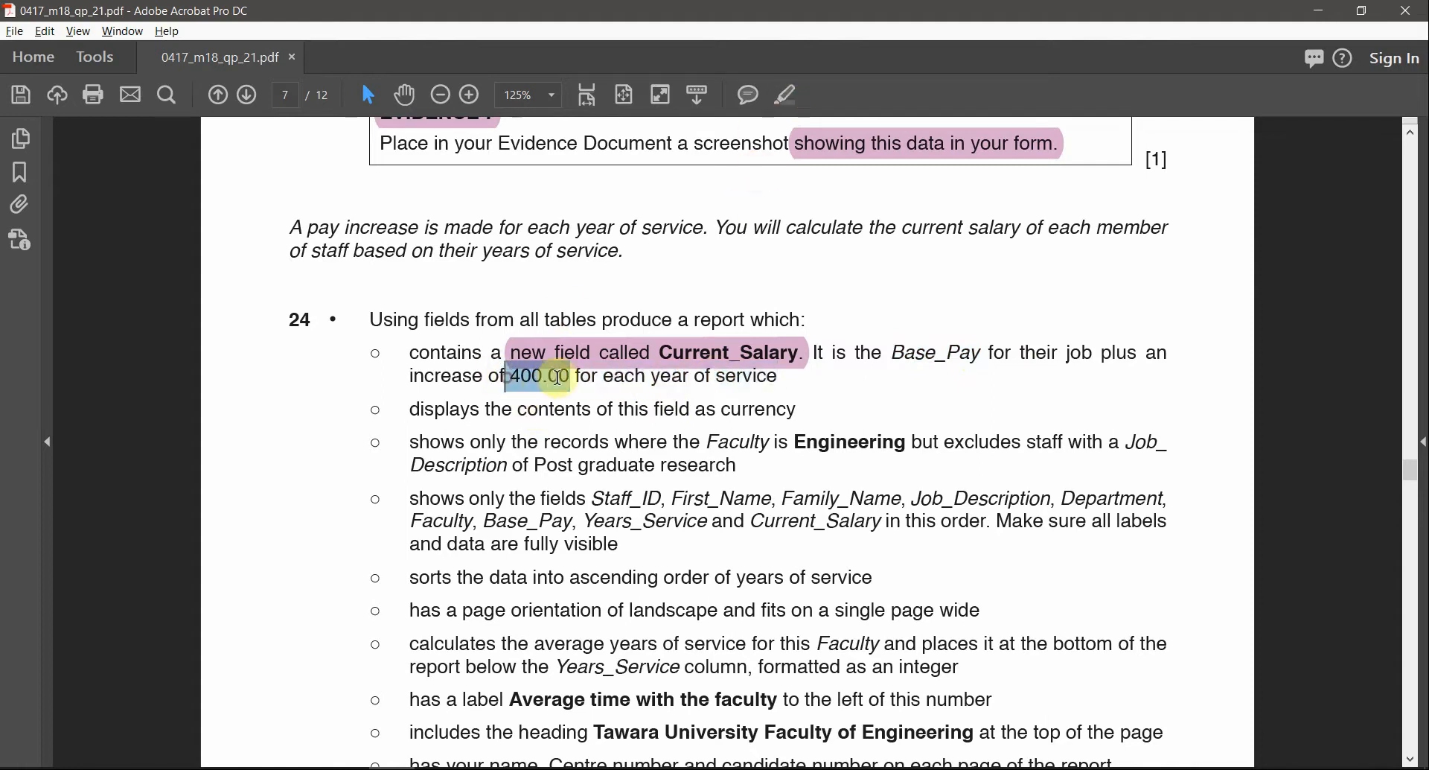
click(787, 95)
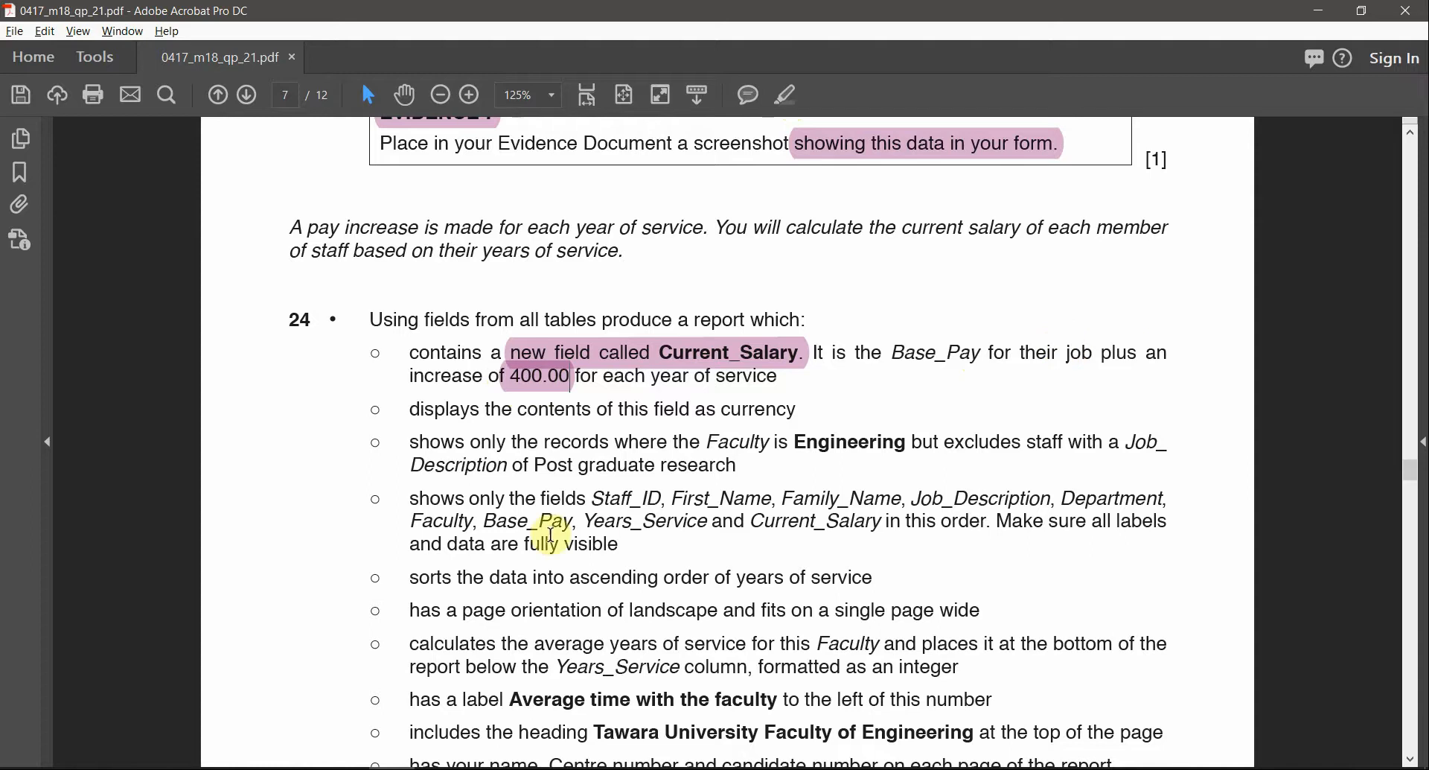
Highlight Base_Pay, 'as currency' and 'Faculty is Engineering' in question 24
mouse_move(897, 353)
mouse_down()
mouse_move(972, 353)
mouse_move(873, 351)
mouse_move(894, 350)
mouse_up()
click(795, 92)
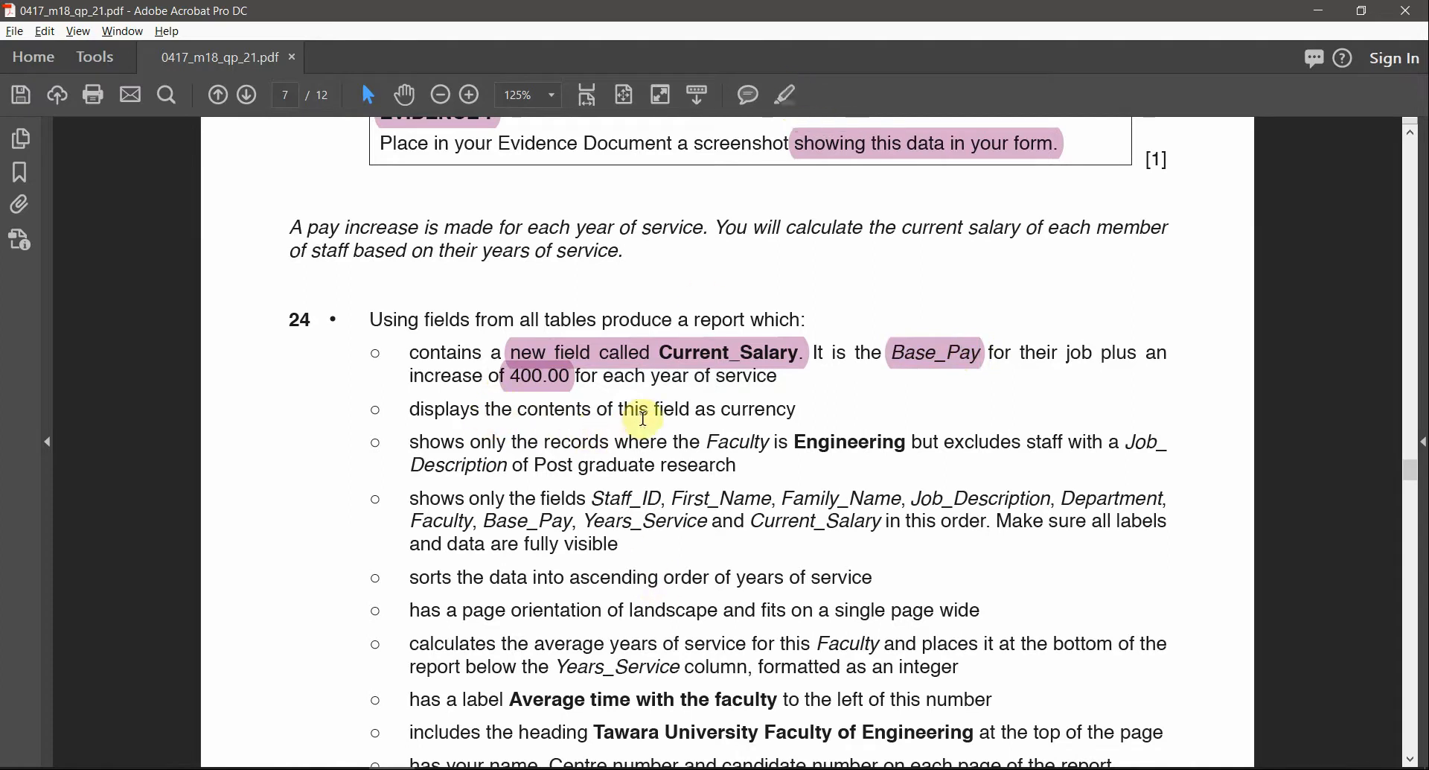
drag(796, 409, 694, 409)
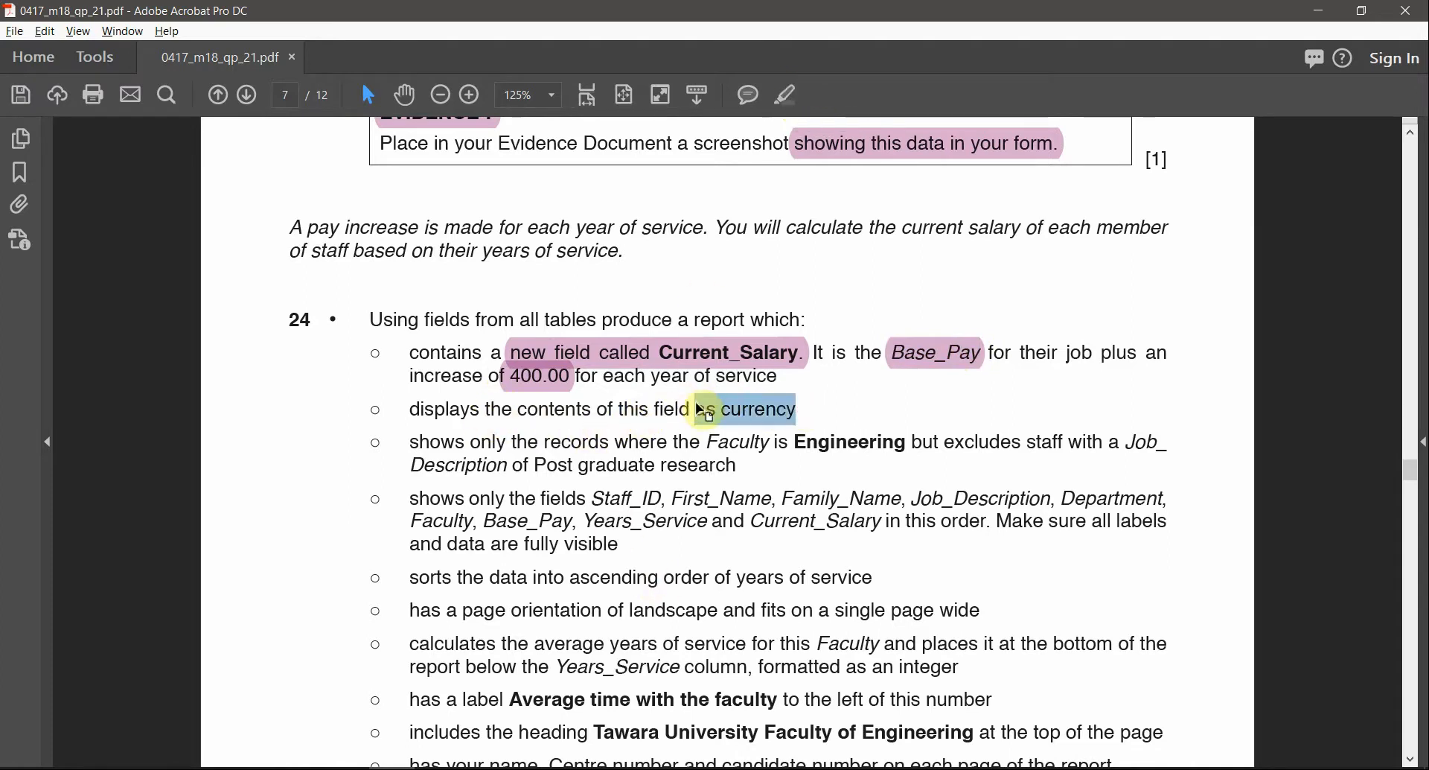
click(788, 95)
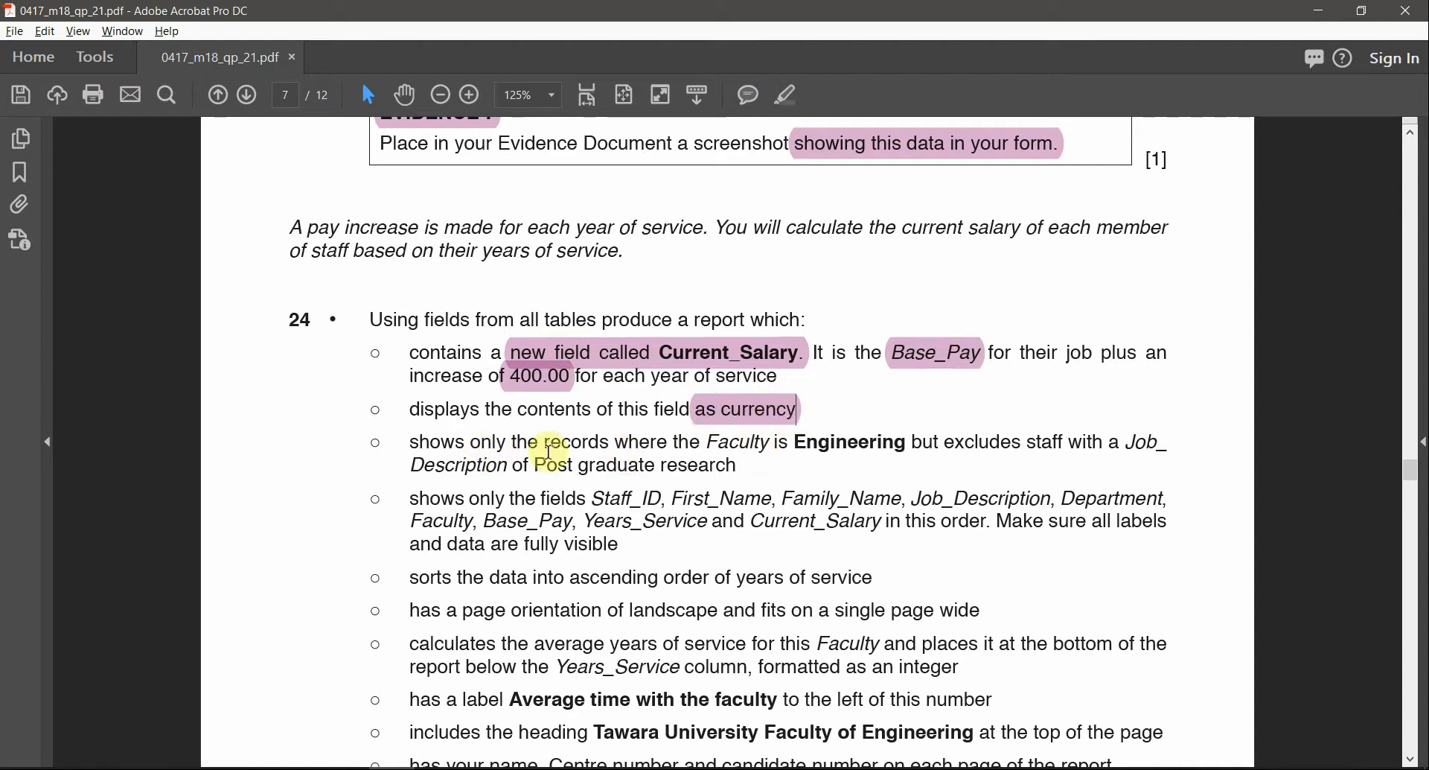
drag(705, 444, 836, 444)
click(785, 101)
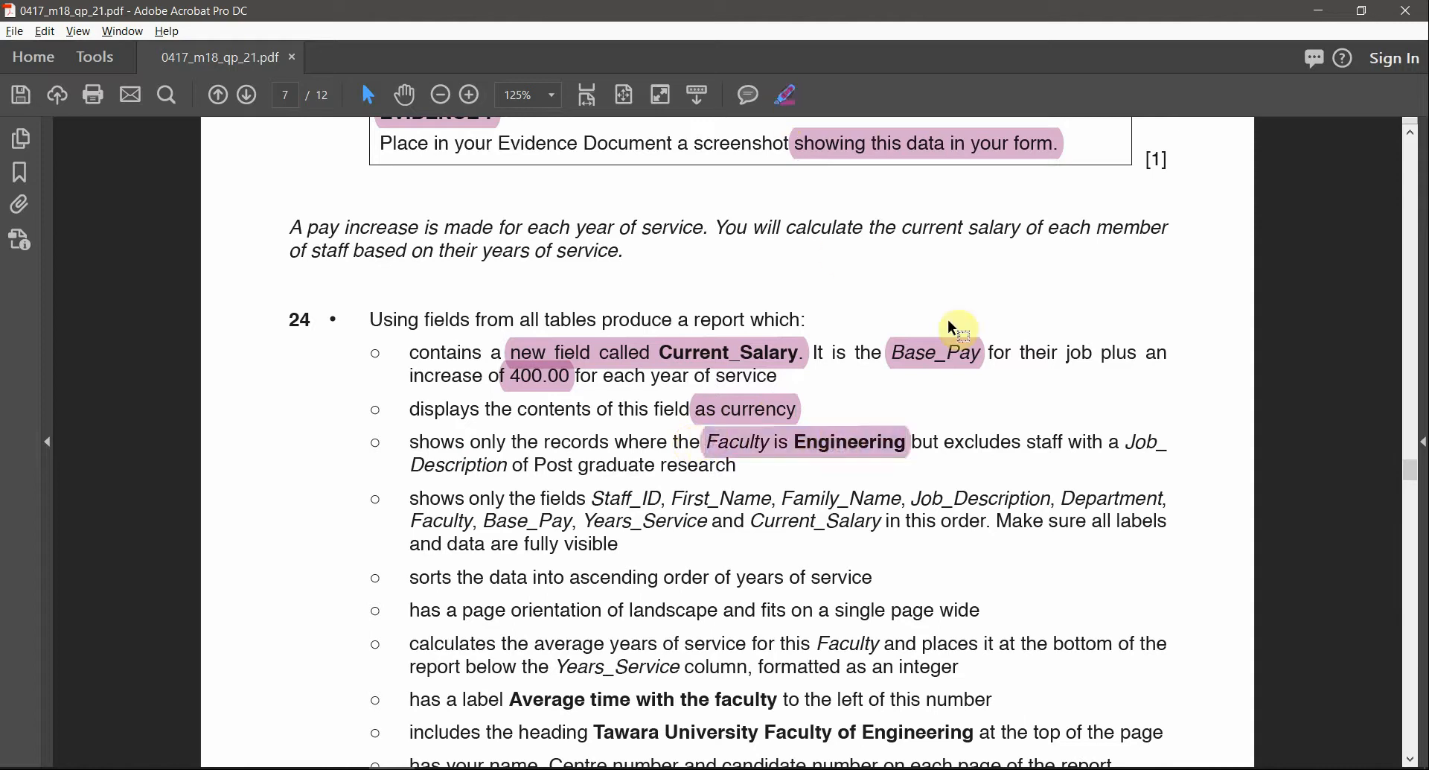
Highlight 'excludes', 'Post graduate research' and the field list Staff_ID to Current_Salary
double_click(987, 443)
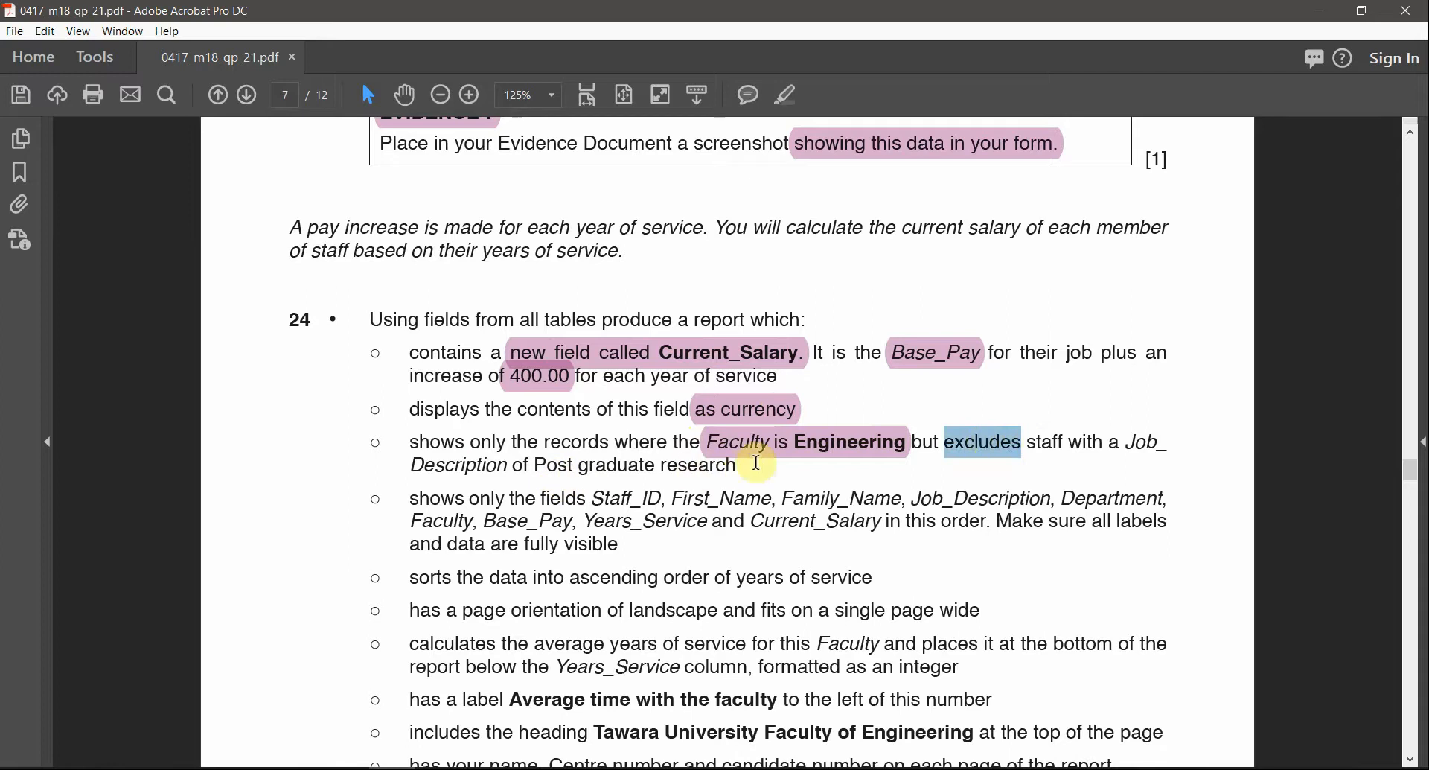
drag(739, 467, 536, 467)
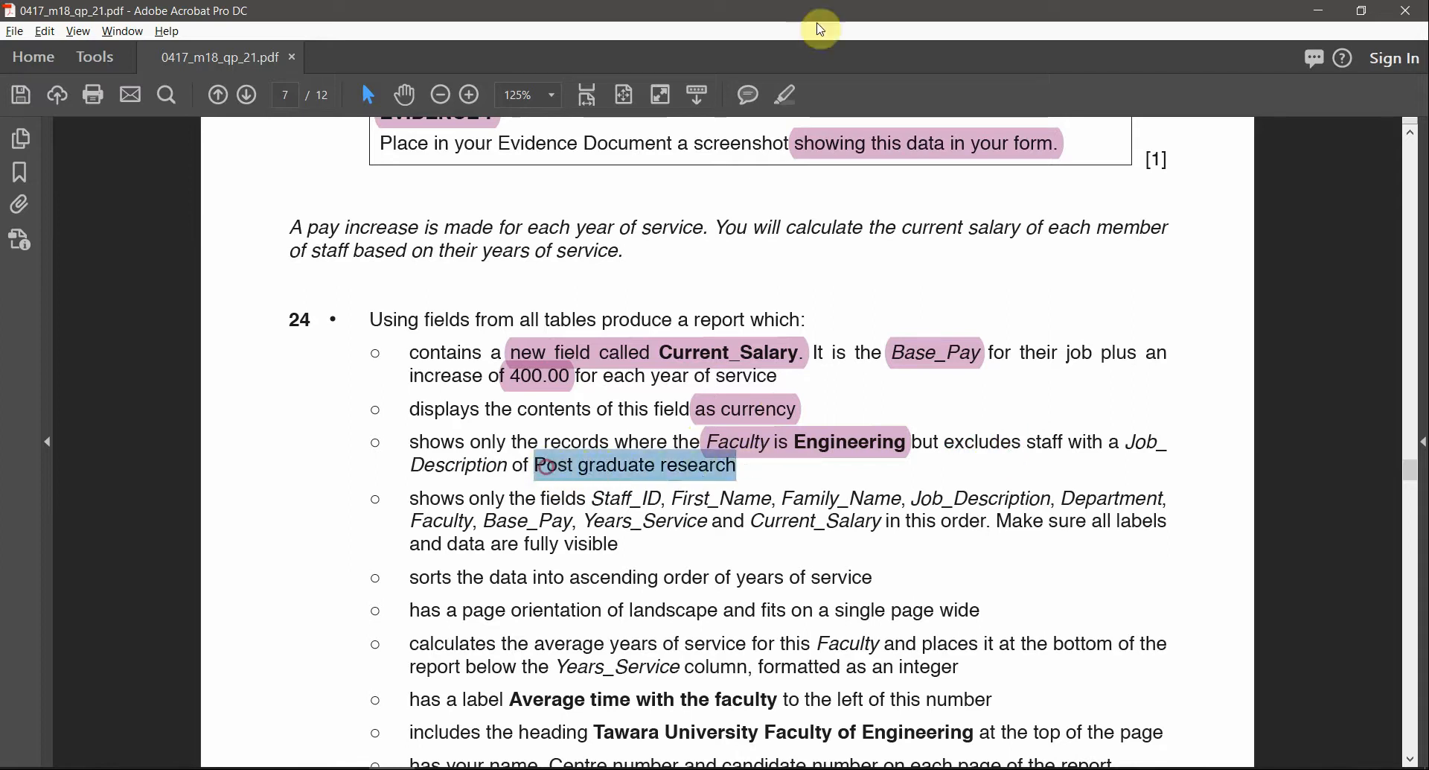
click(785, 108)
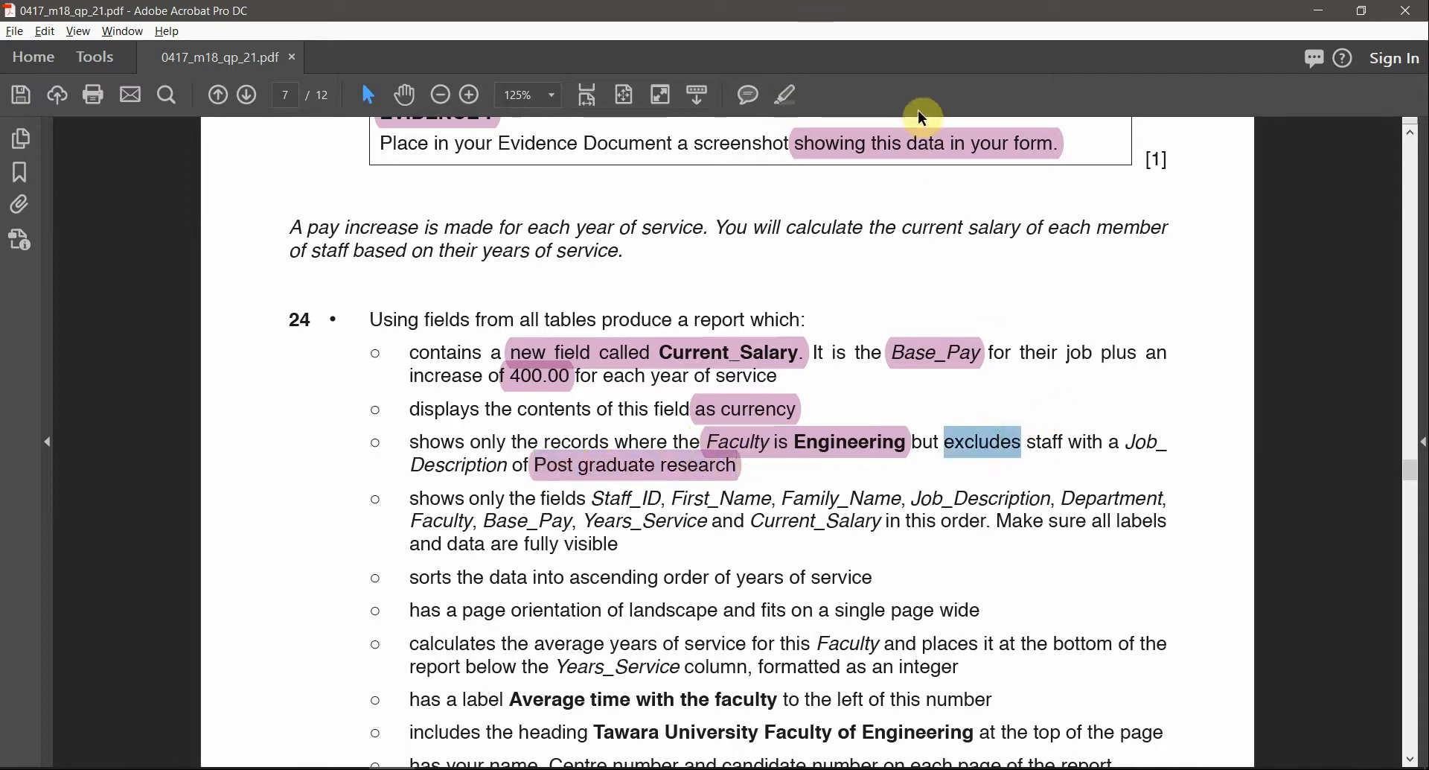
click(783, 95)
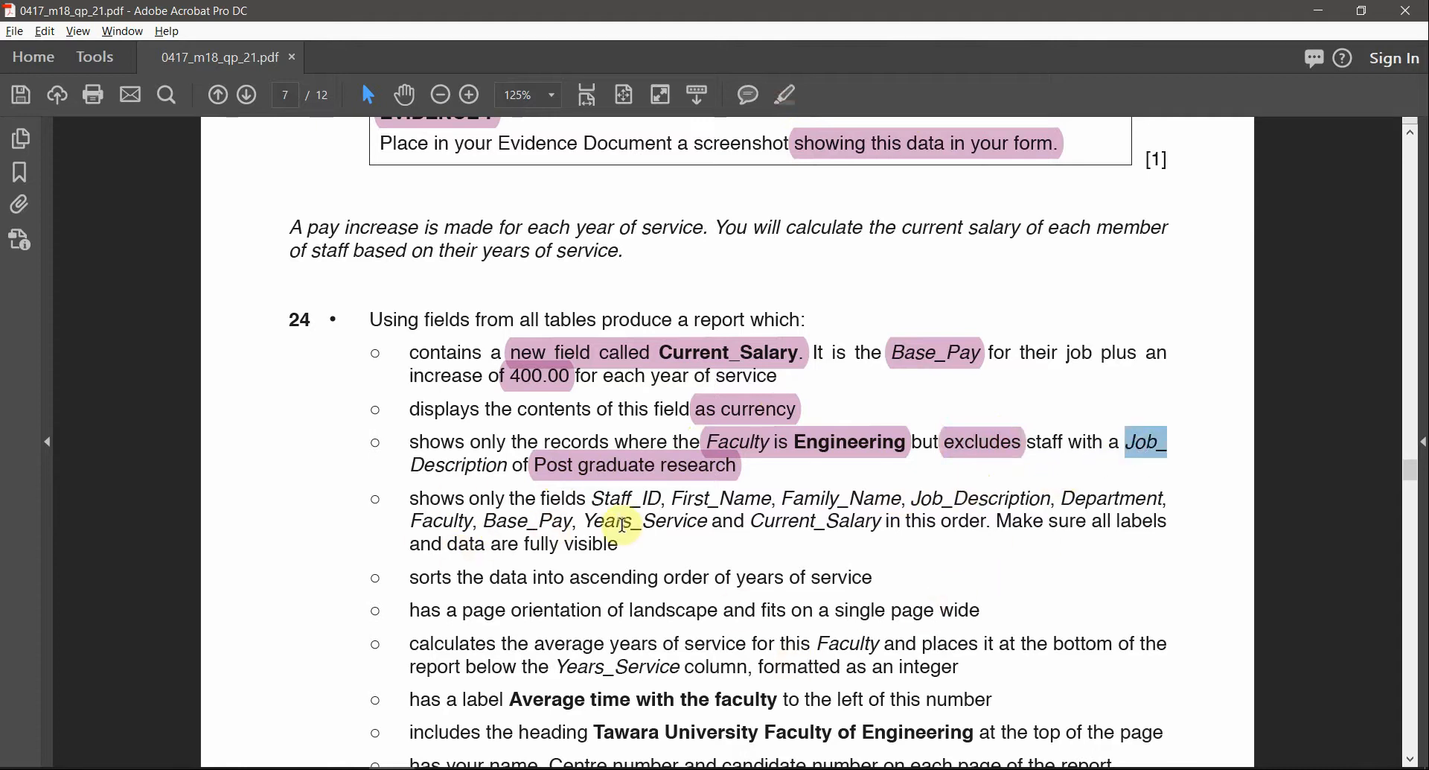
drag(596, 500, 884, 526)
click(789, 98)
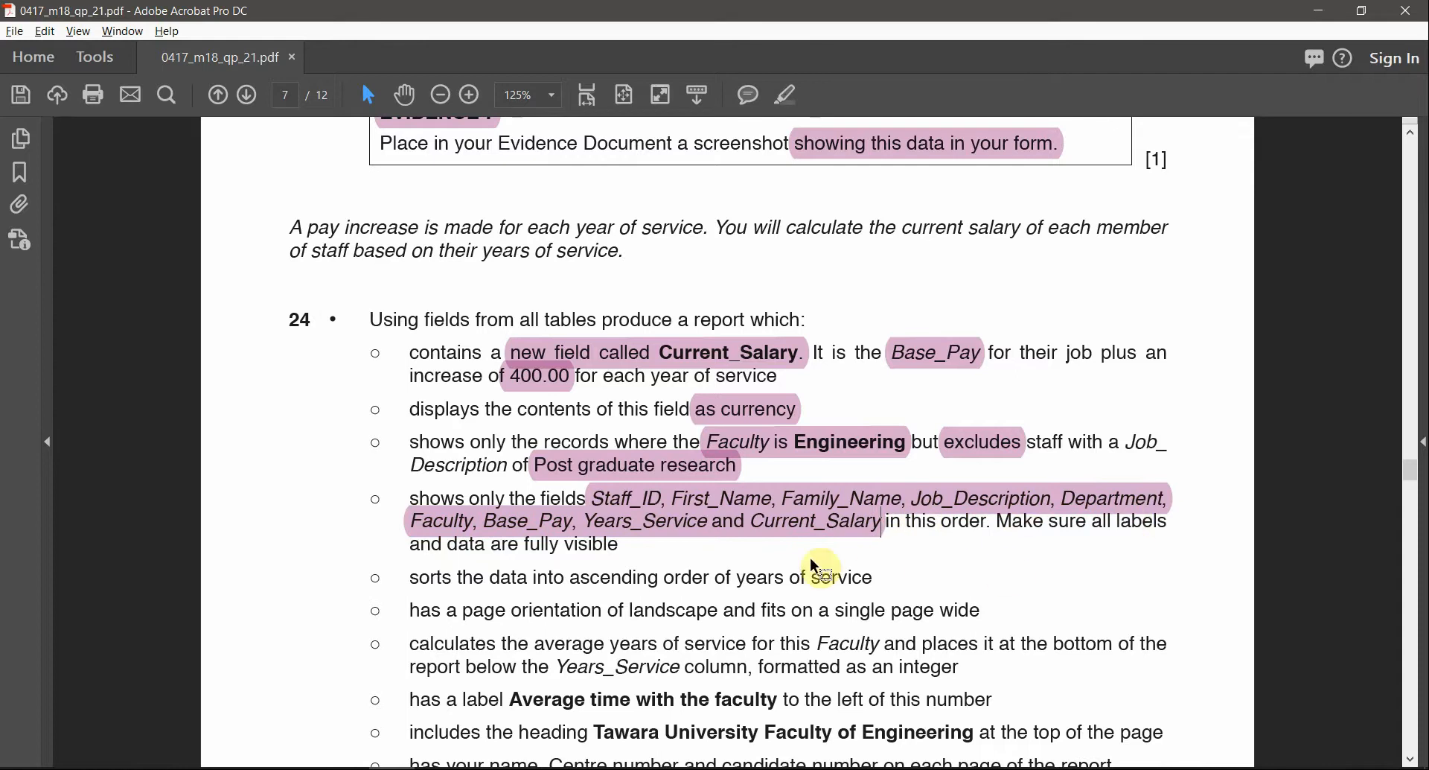
scroll(605, 592, down, 1)
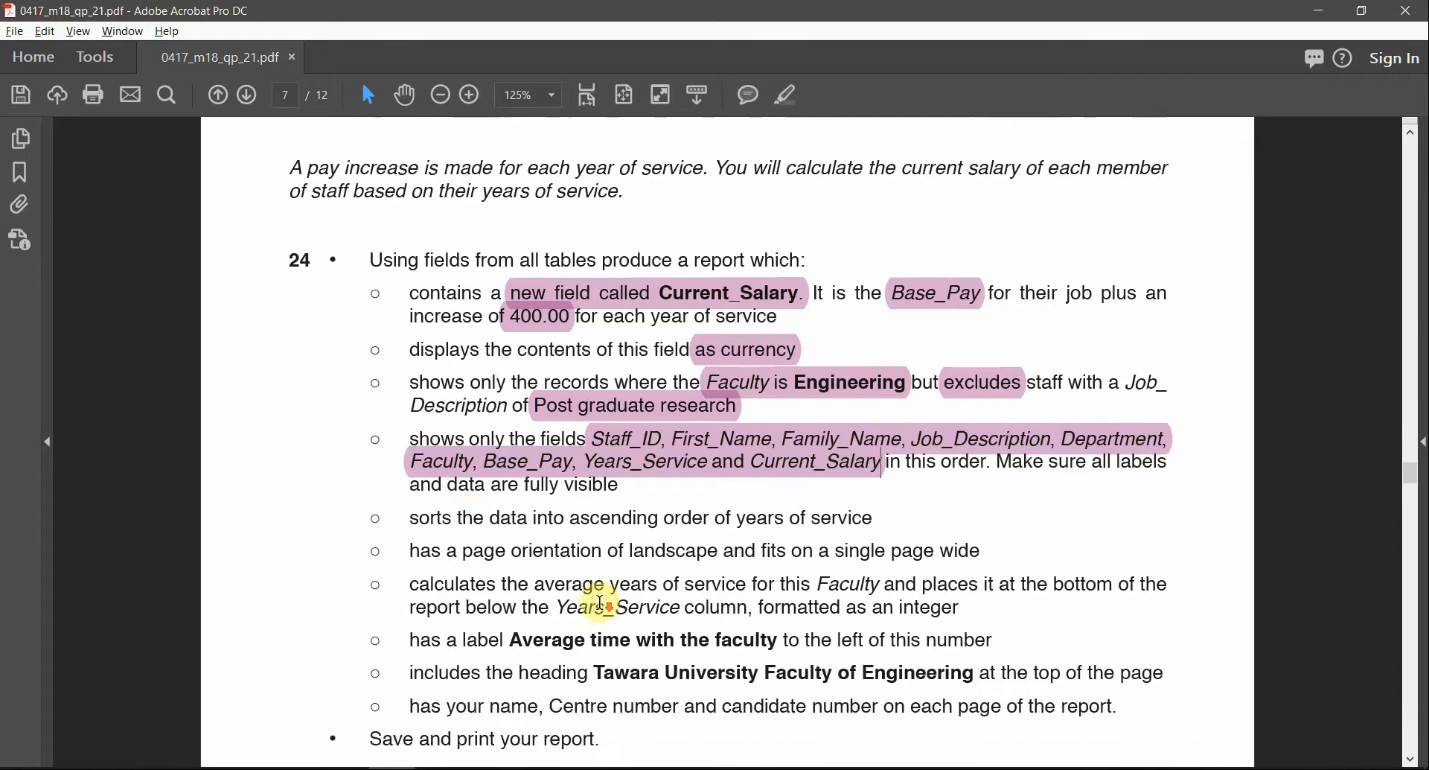
Read through question 24's requirement bullets block by block, then bring up the window switcher
drag(415, 521, 575, 681)
click(546, 489)
drag(624, 487, 388, 266)
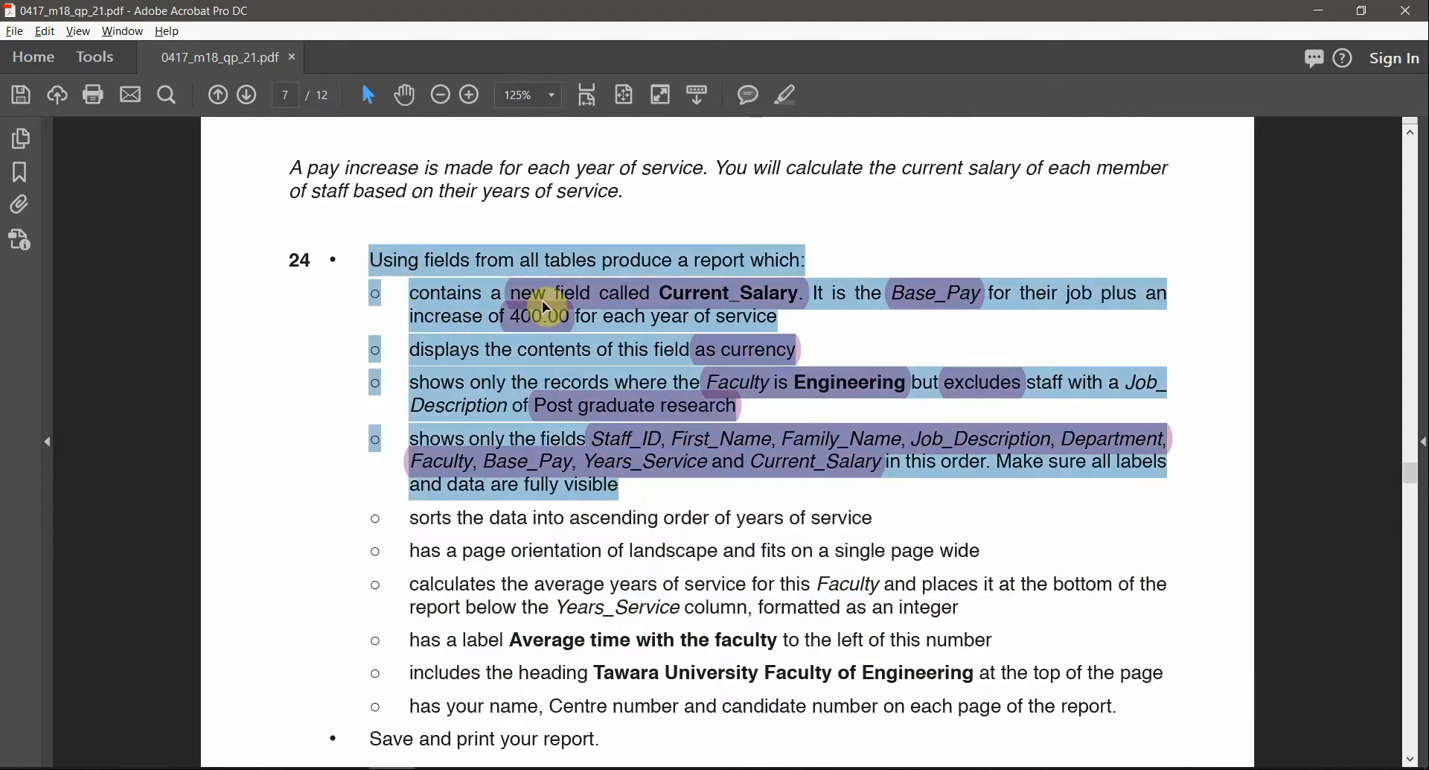
click(696, 262)
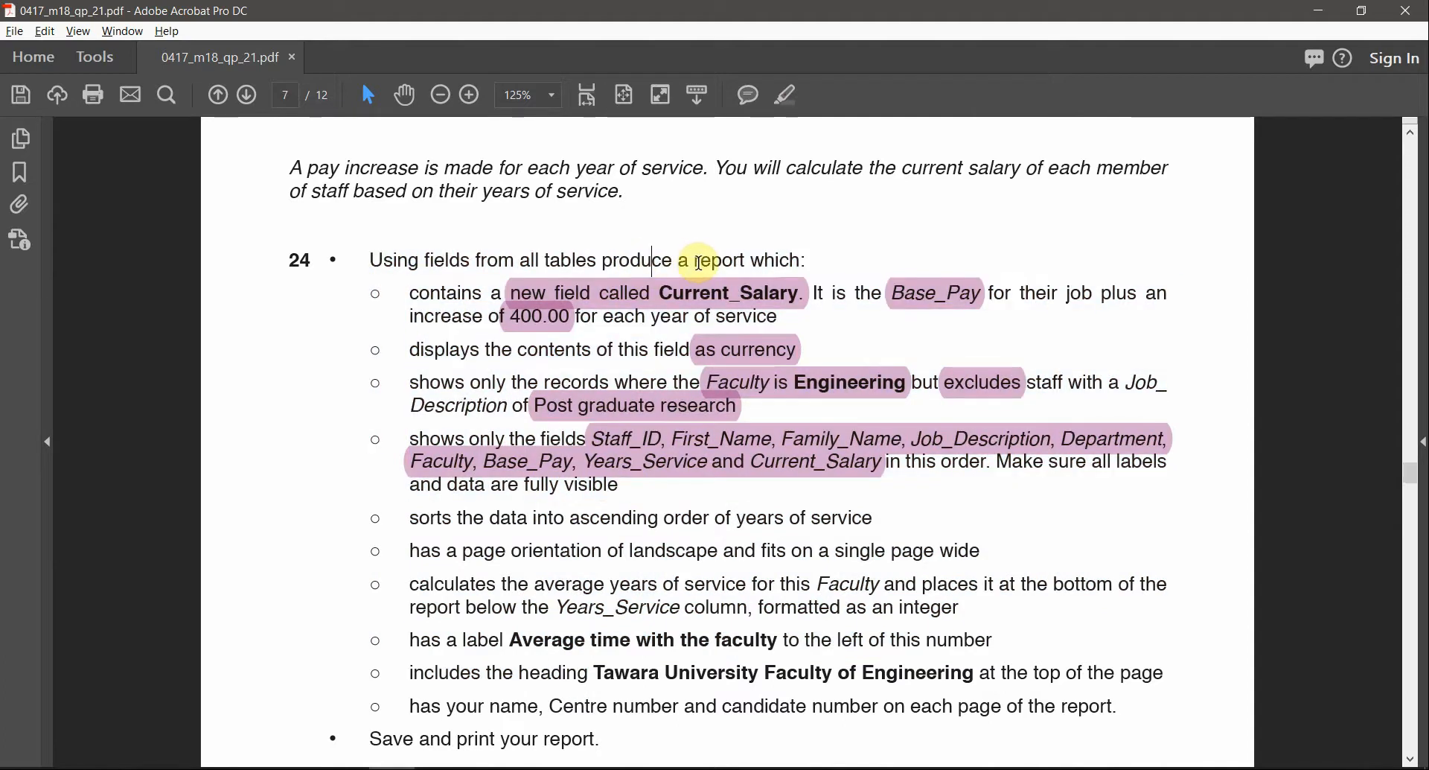
double_click(699, 262)
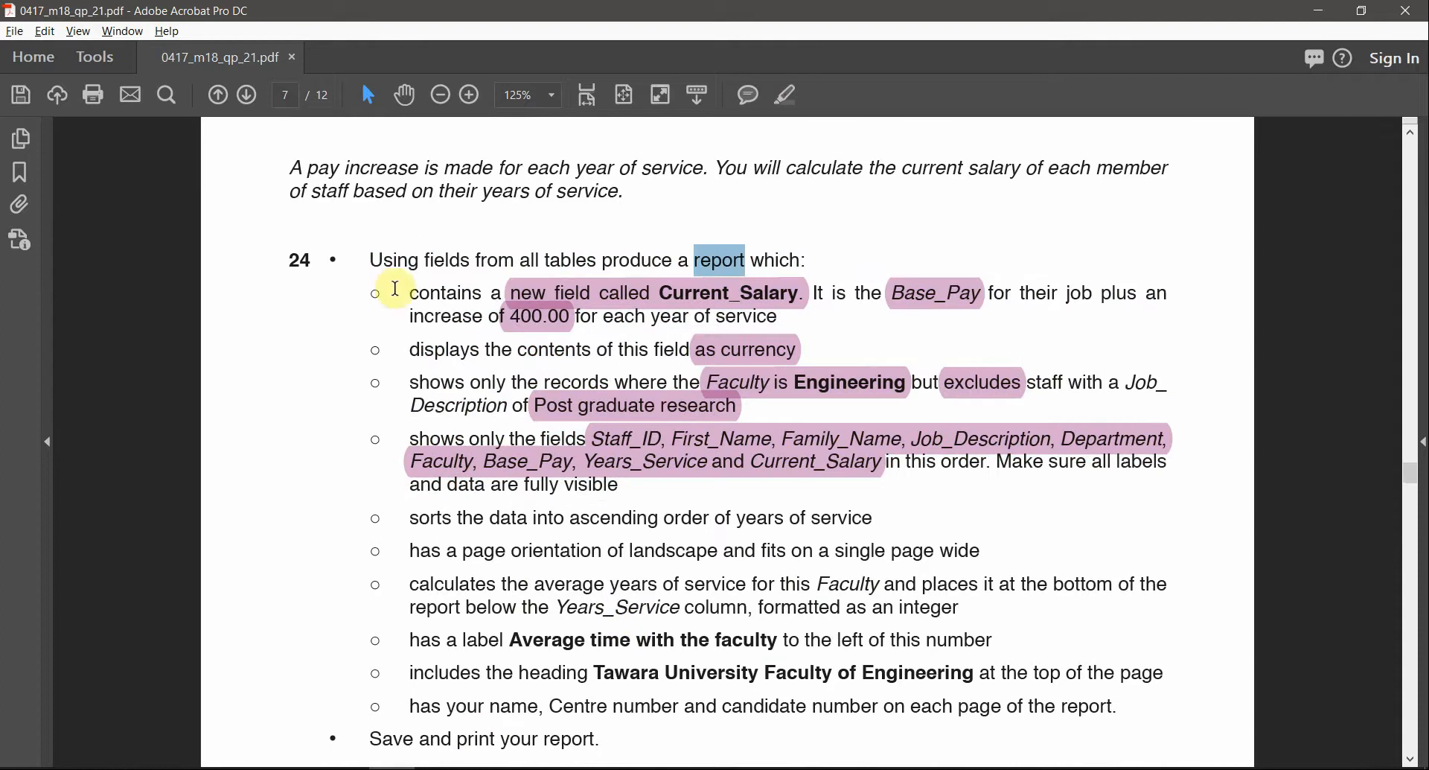
drag(410, 317, 614, 484)
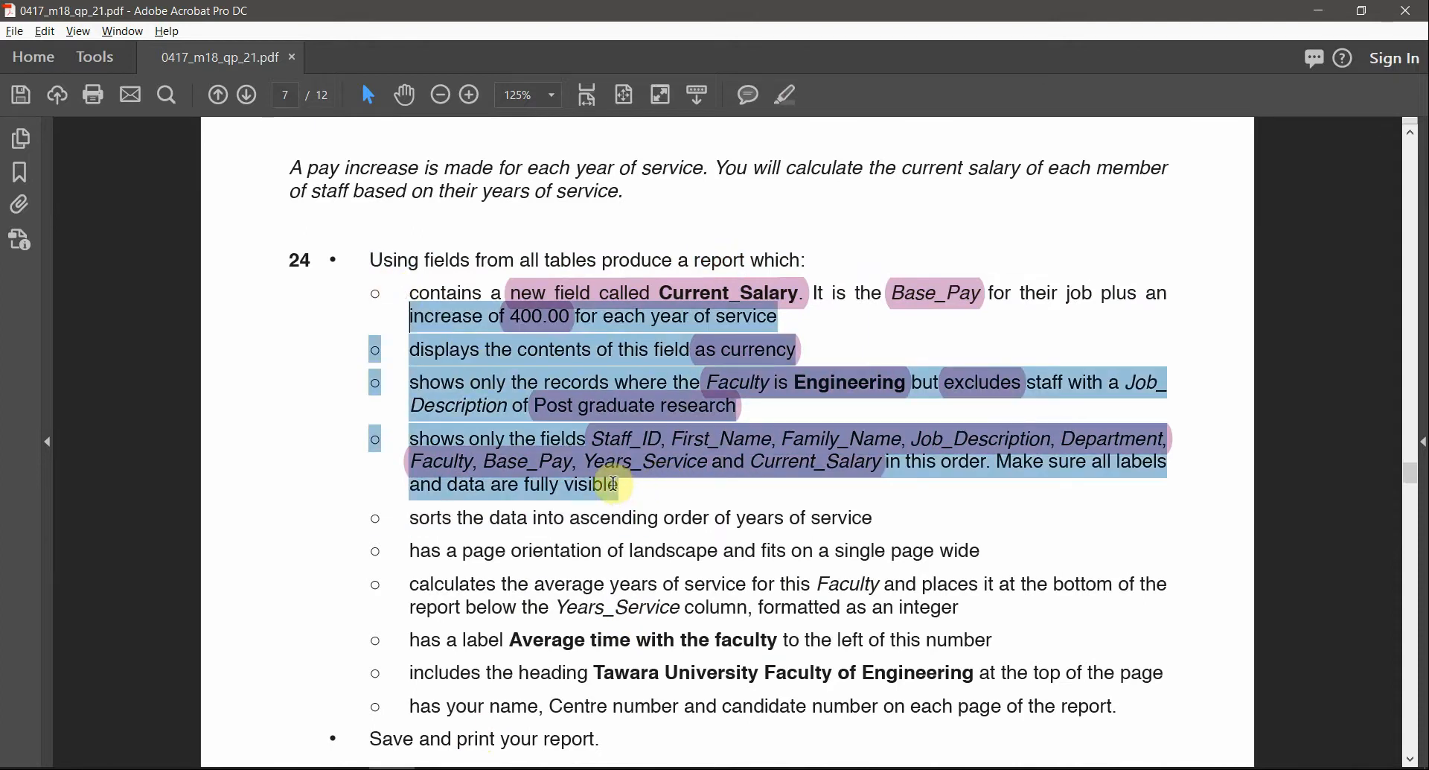
click(609, 584)
drag(410, 519, 1057, 706)
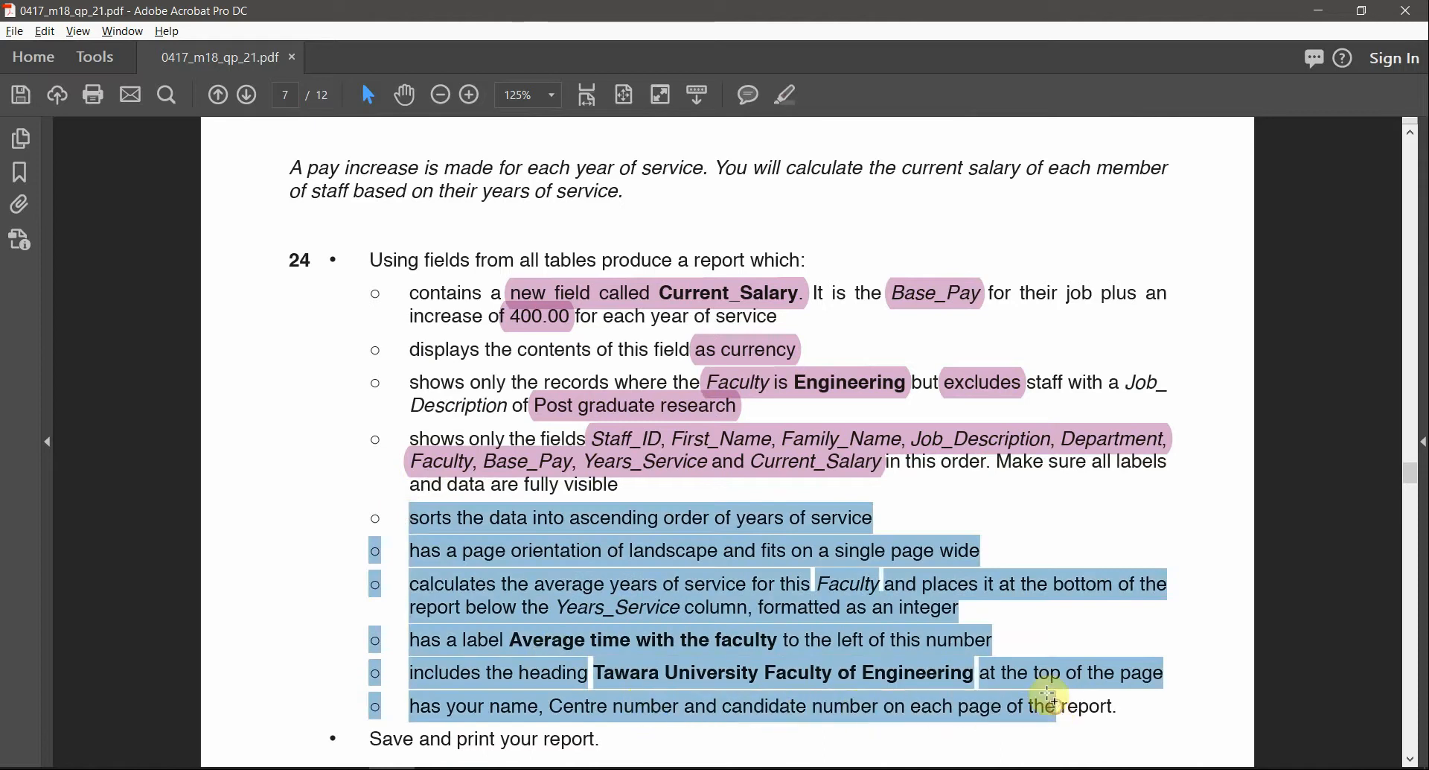
click(649, 352)
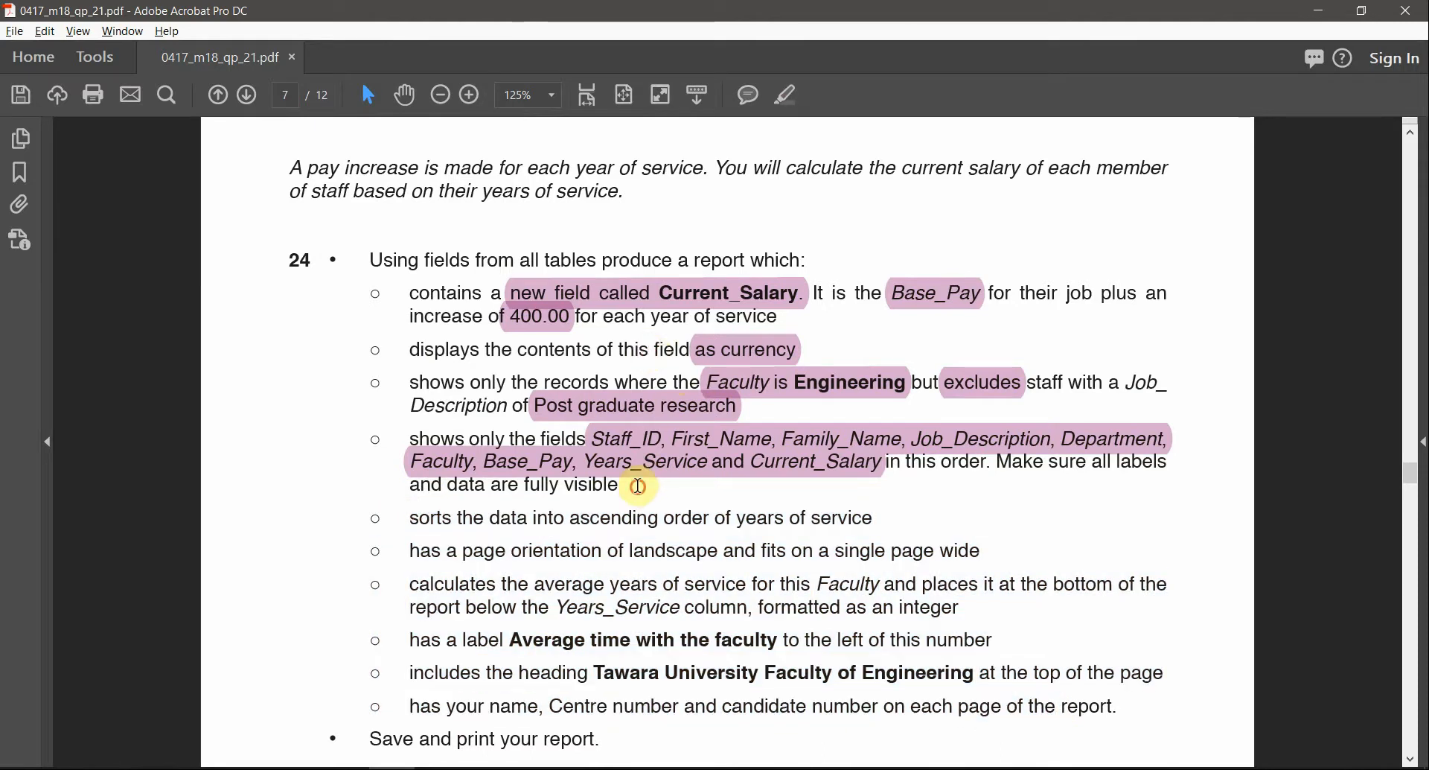
drag(639, 486, 448, 310)
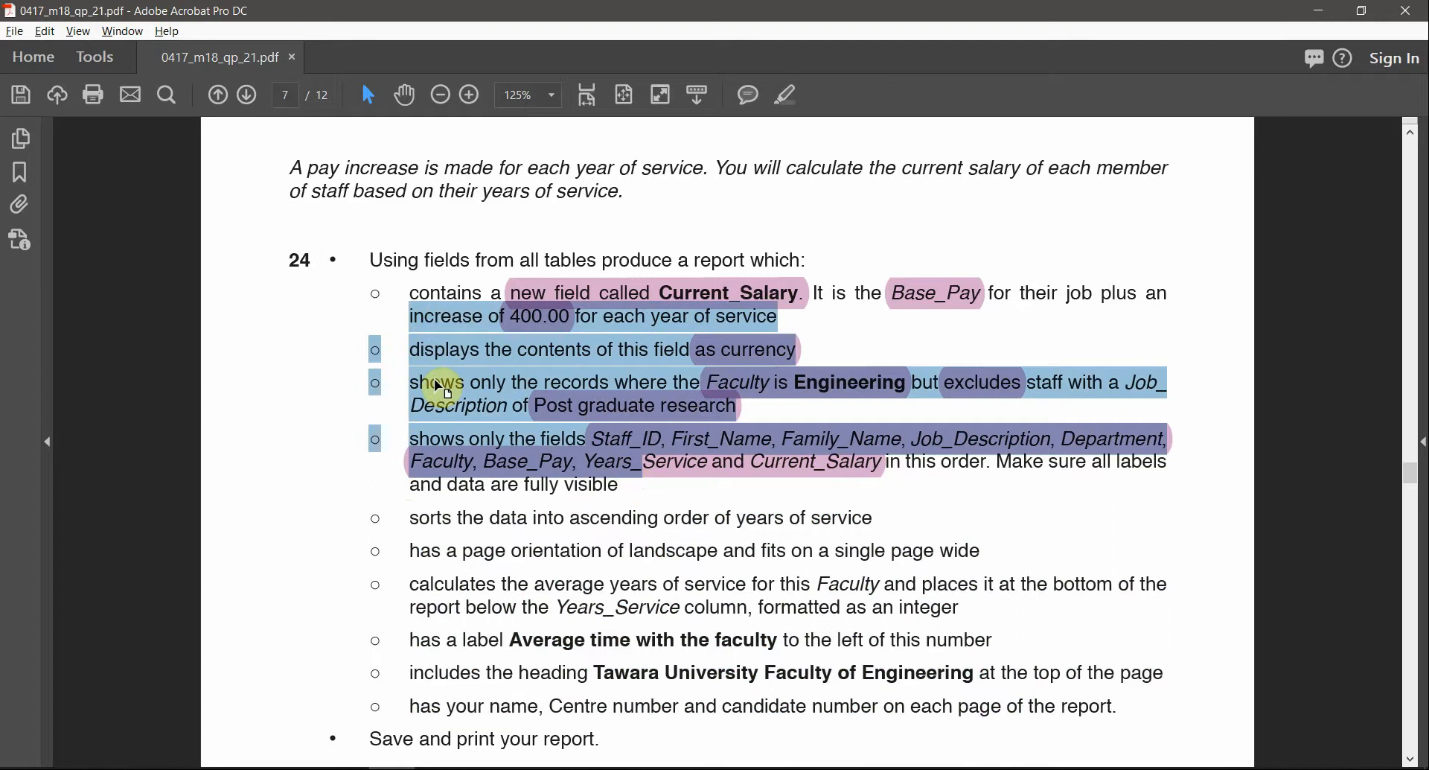
key(alt+Tab)
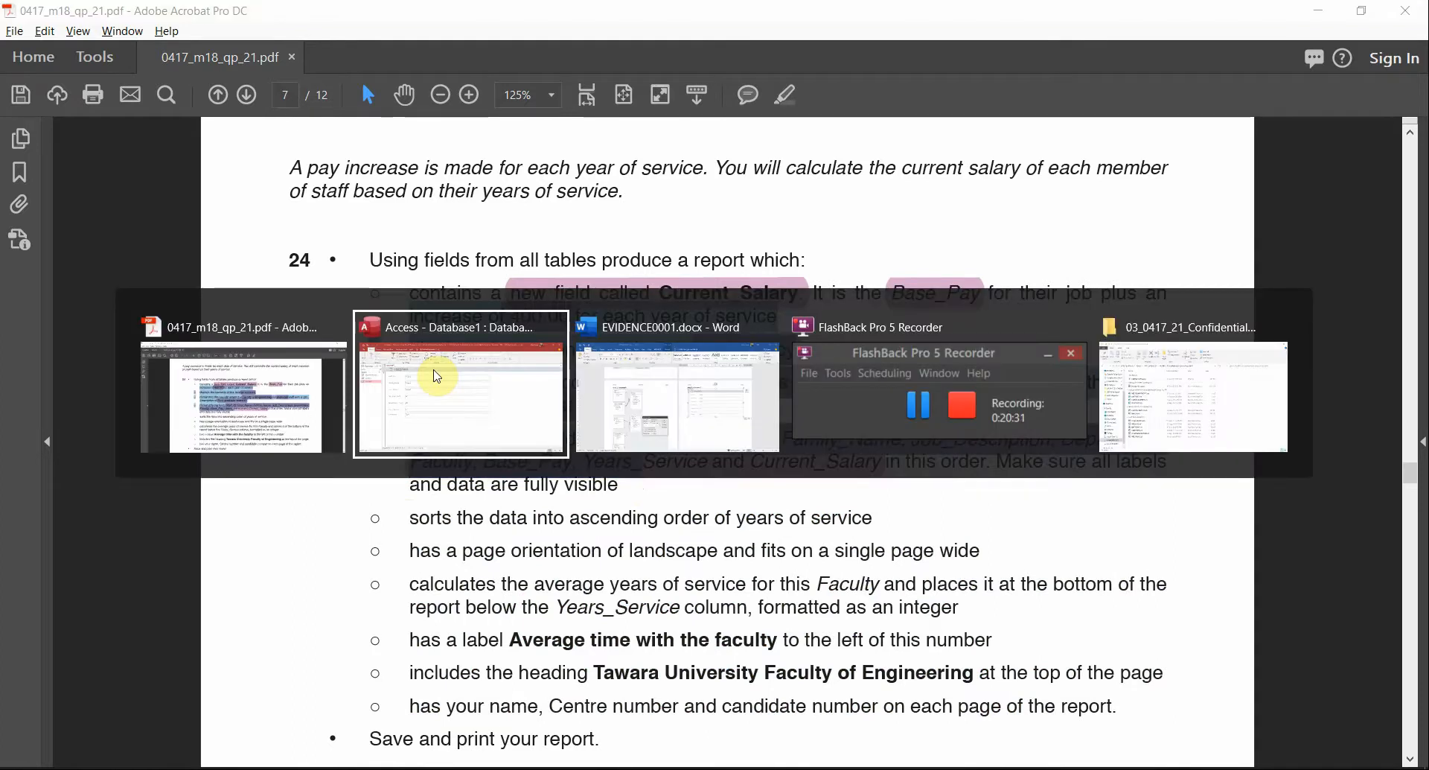
Save the staff form as 1803STAFF and close it
click(437, 376)
right_click(200, 160)
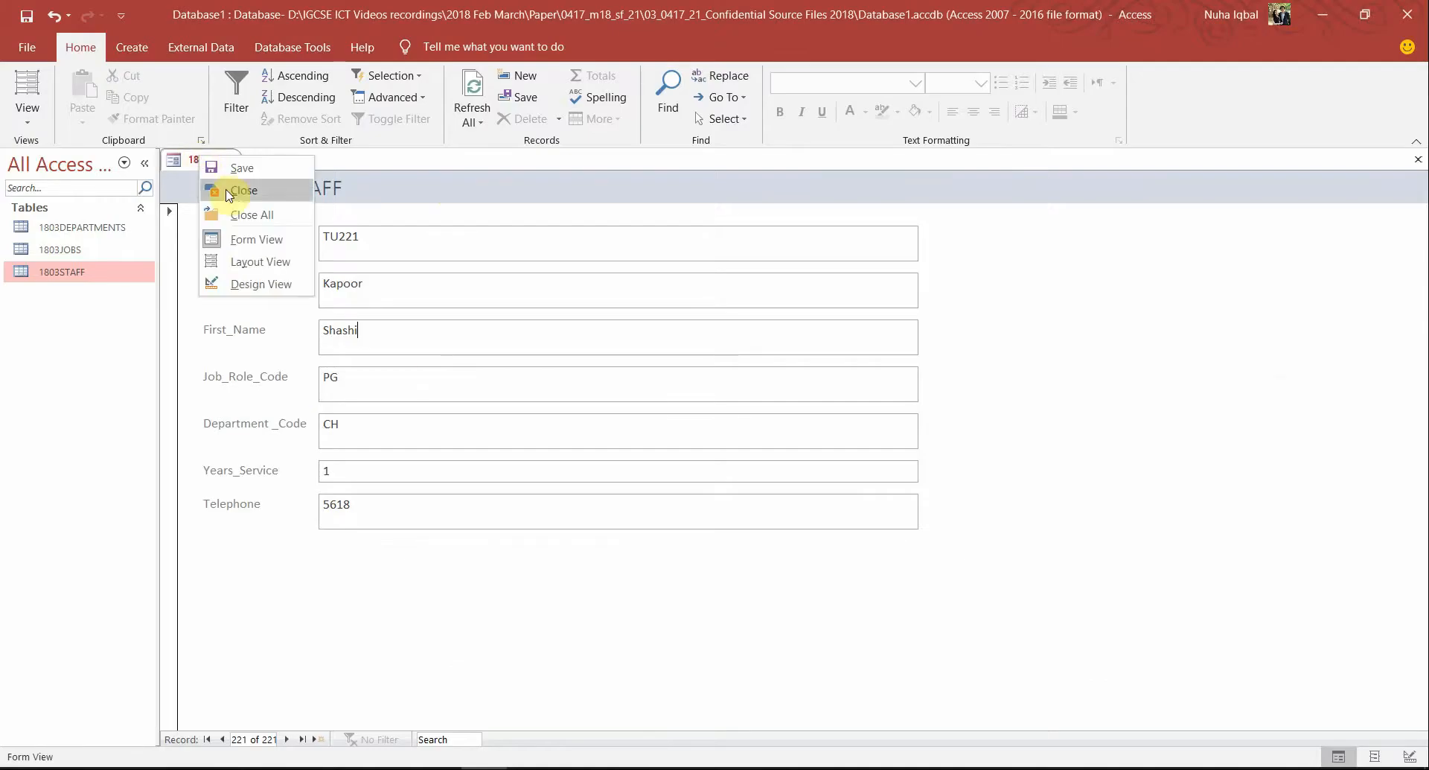
click(200, 166)
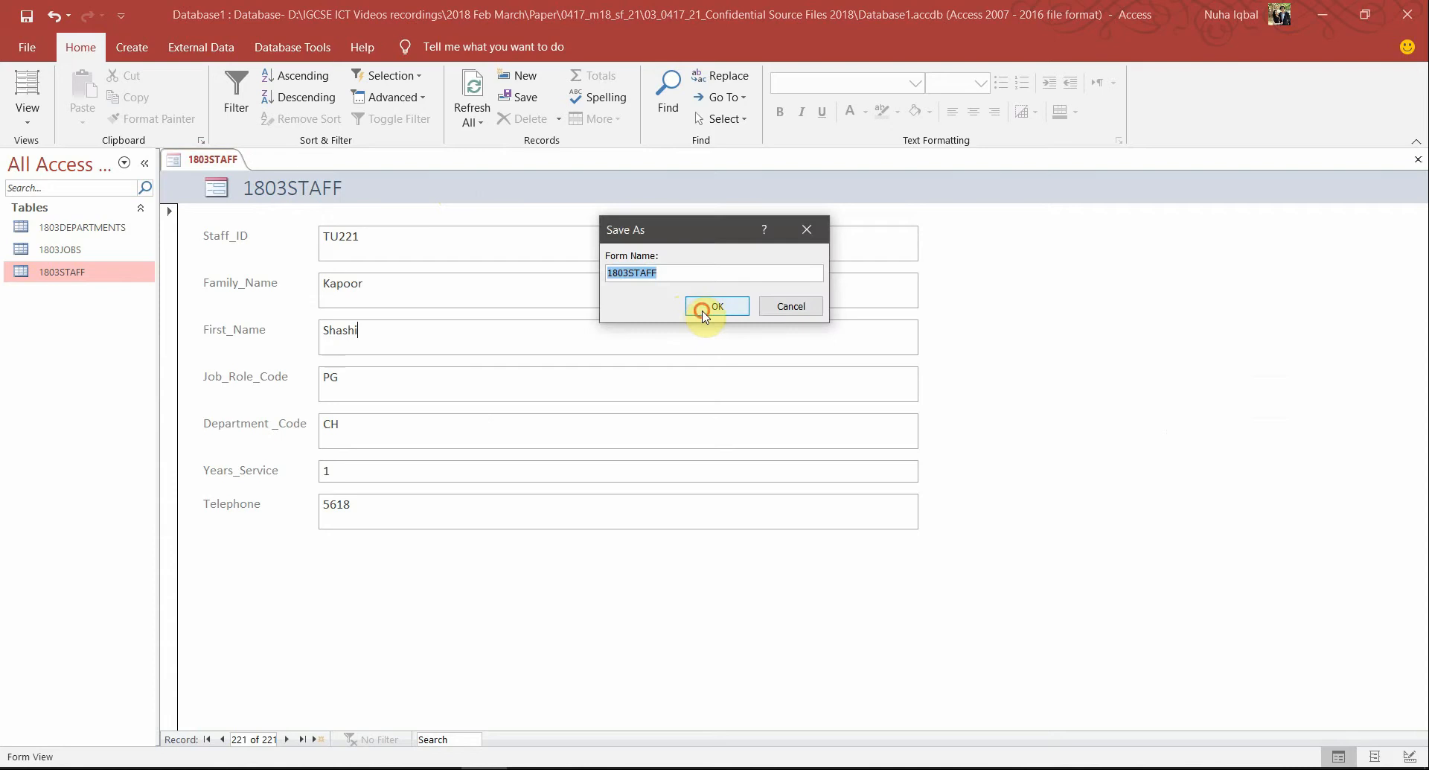
click(702, 311)
right_click(187, 173)
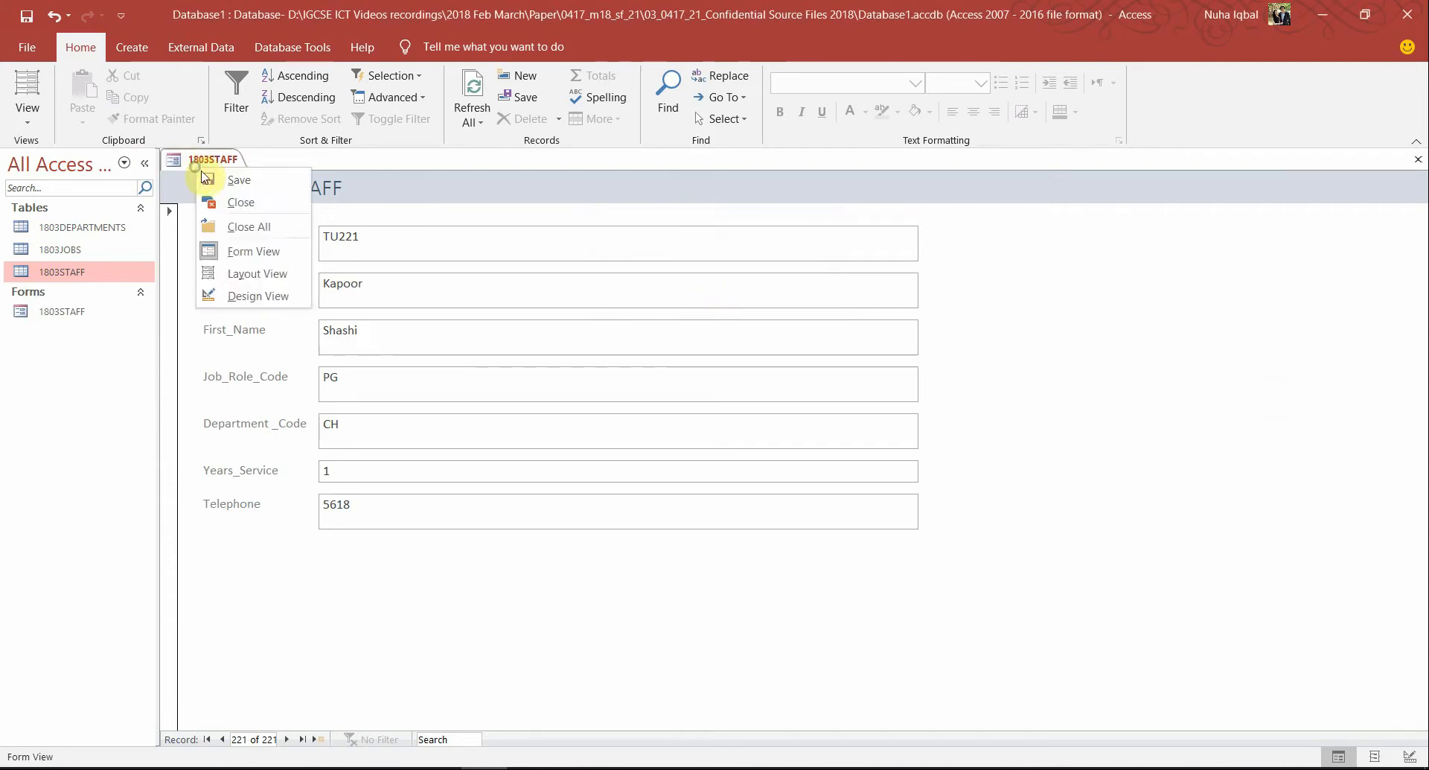
click(267, 204)
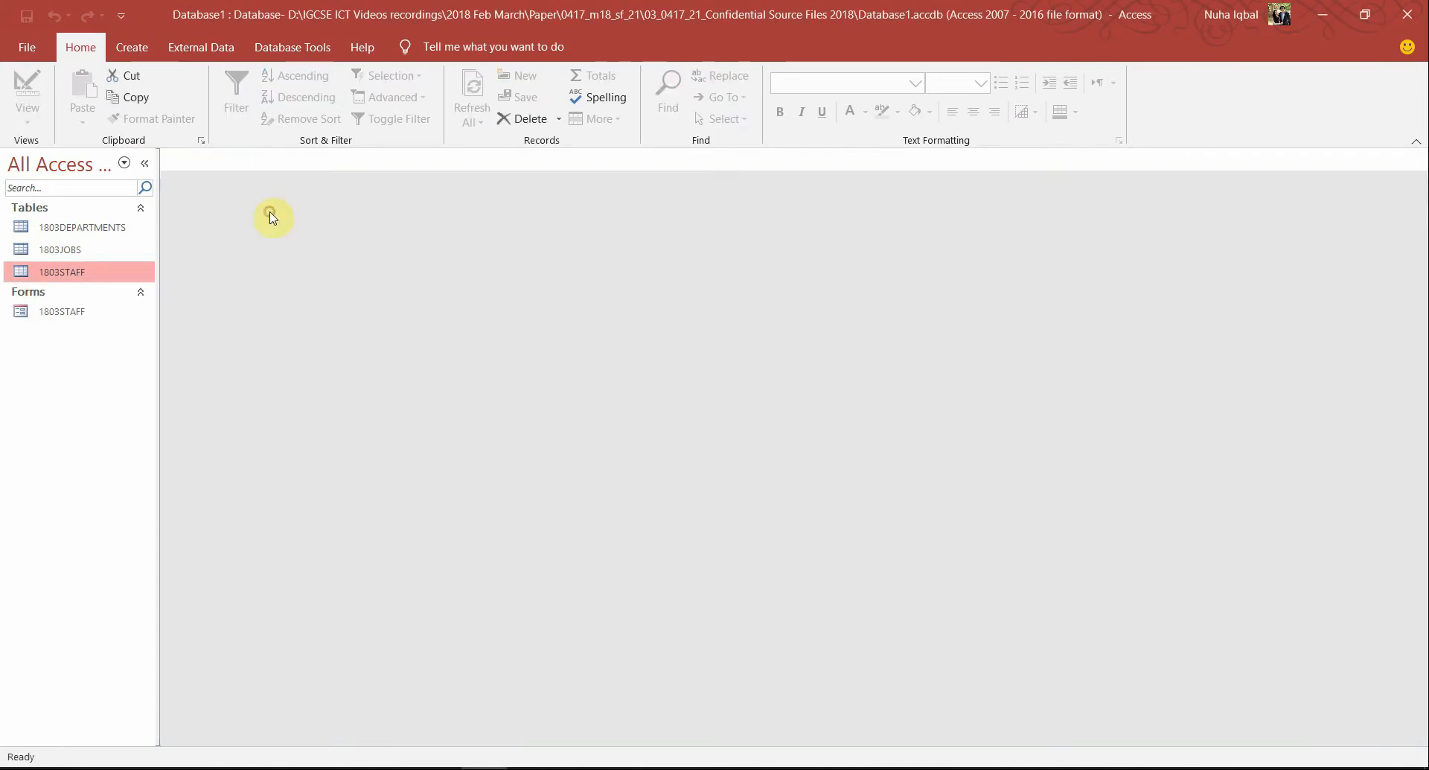
Create a query design with 1803DEPARTMENTS, 1803JOBS and 1803STAFF tables, arranging the table boxes
click(134, 49)
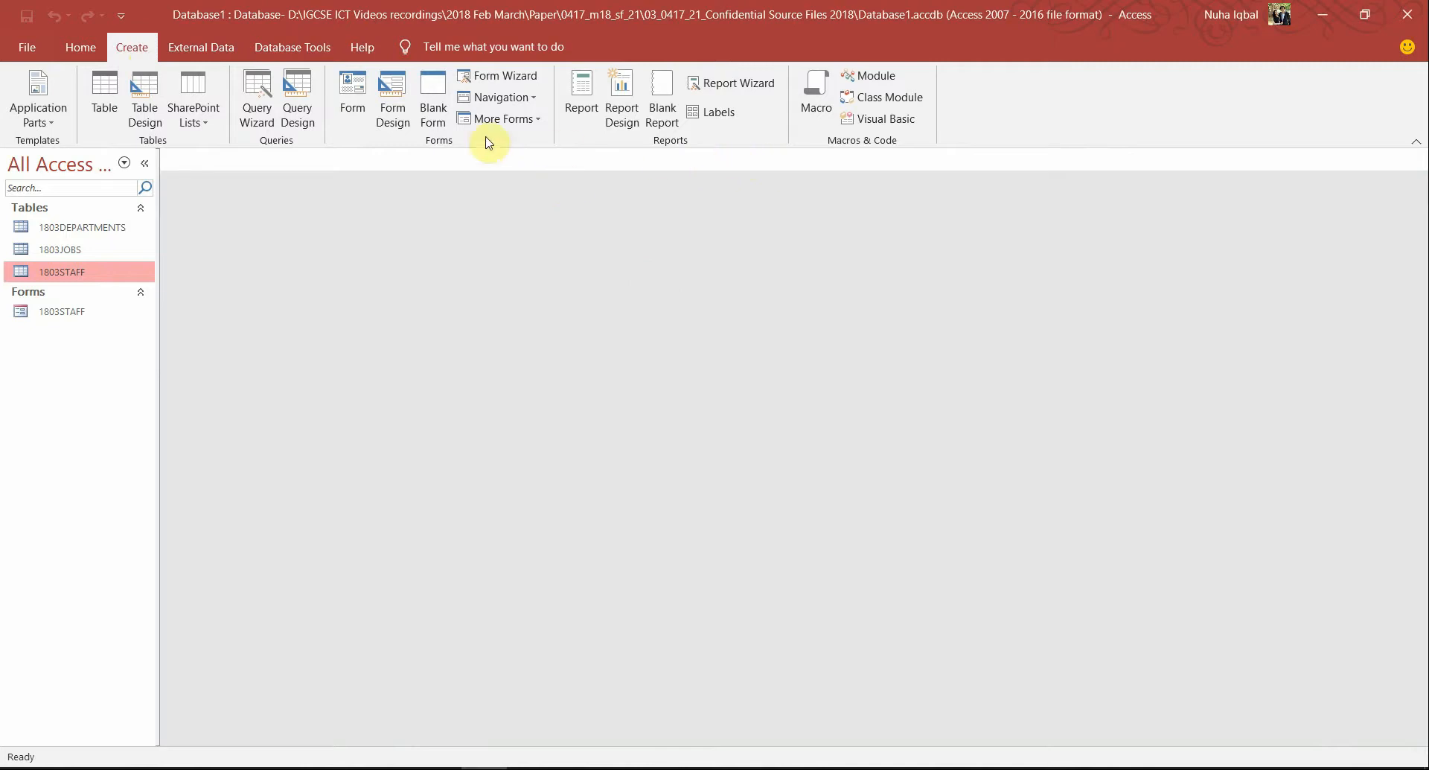
click(257, 104)
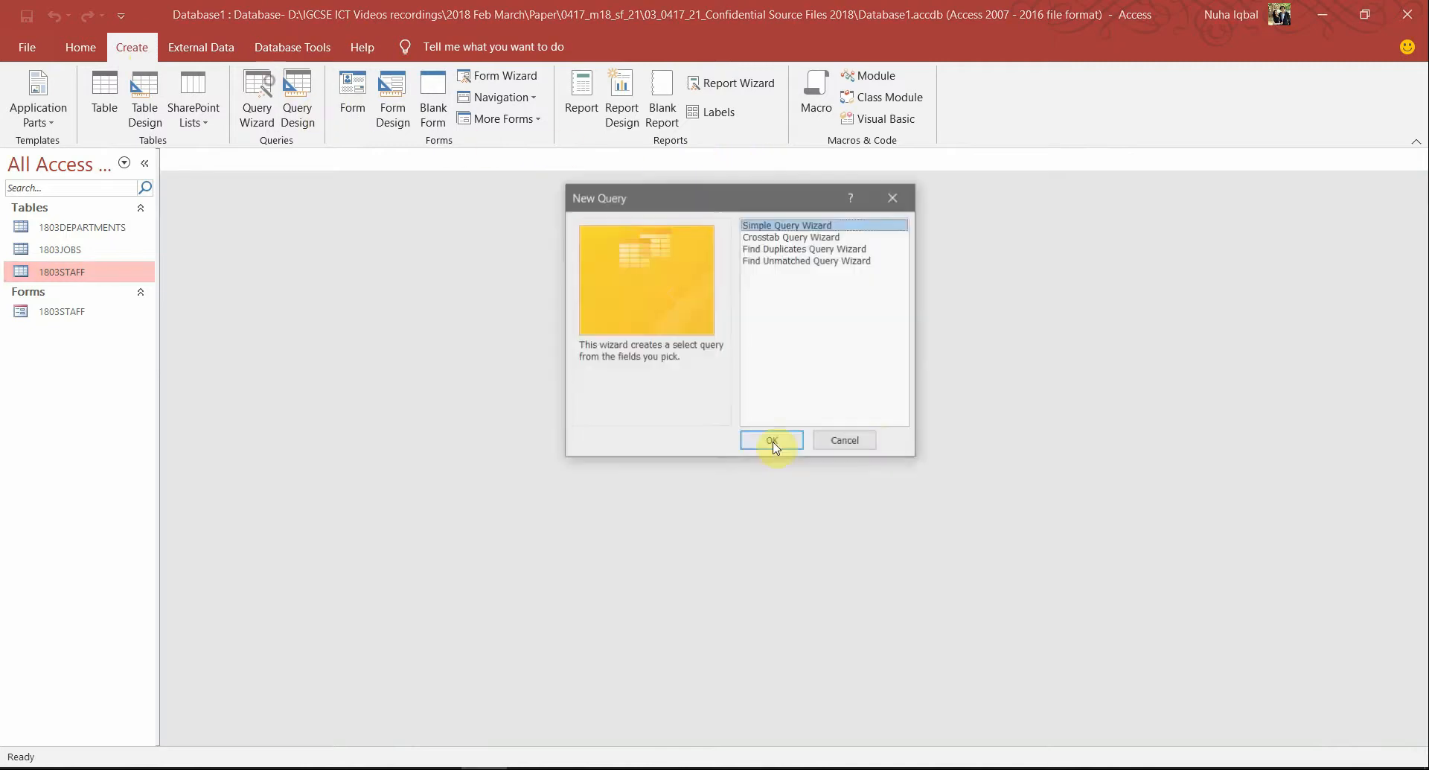
click(872, 439)
click(298, 91)
drag(740, 481, 637, 449)
click(748, 743)
click(822, 743)
drag(473, 198, 384, 197)
drag(281, 198, 427, 339)
key(alt+Tab)
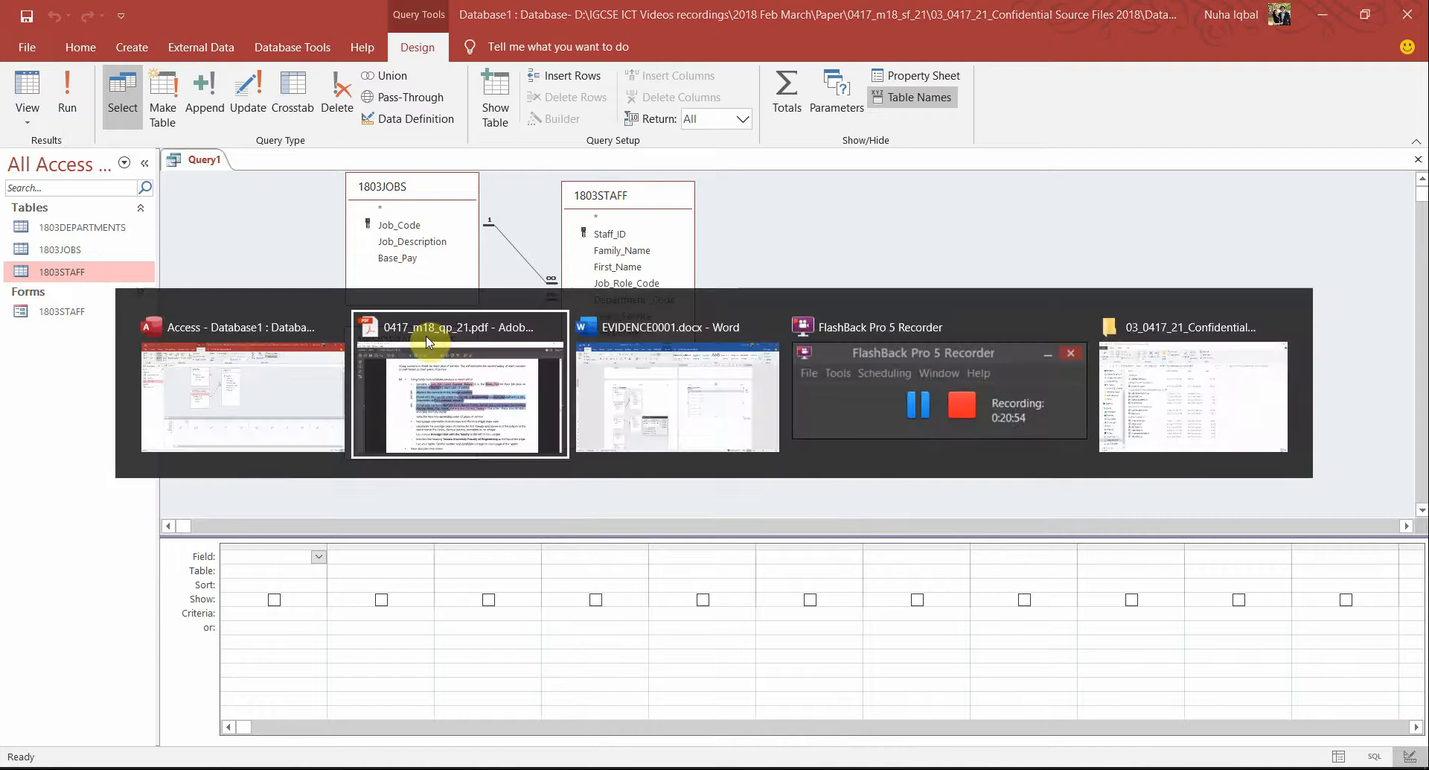
Snap the question paper to the right half and Access Query1 to the left
click(621, 551)
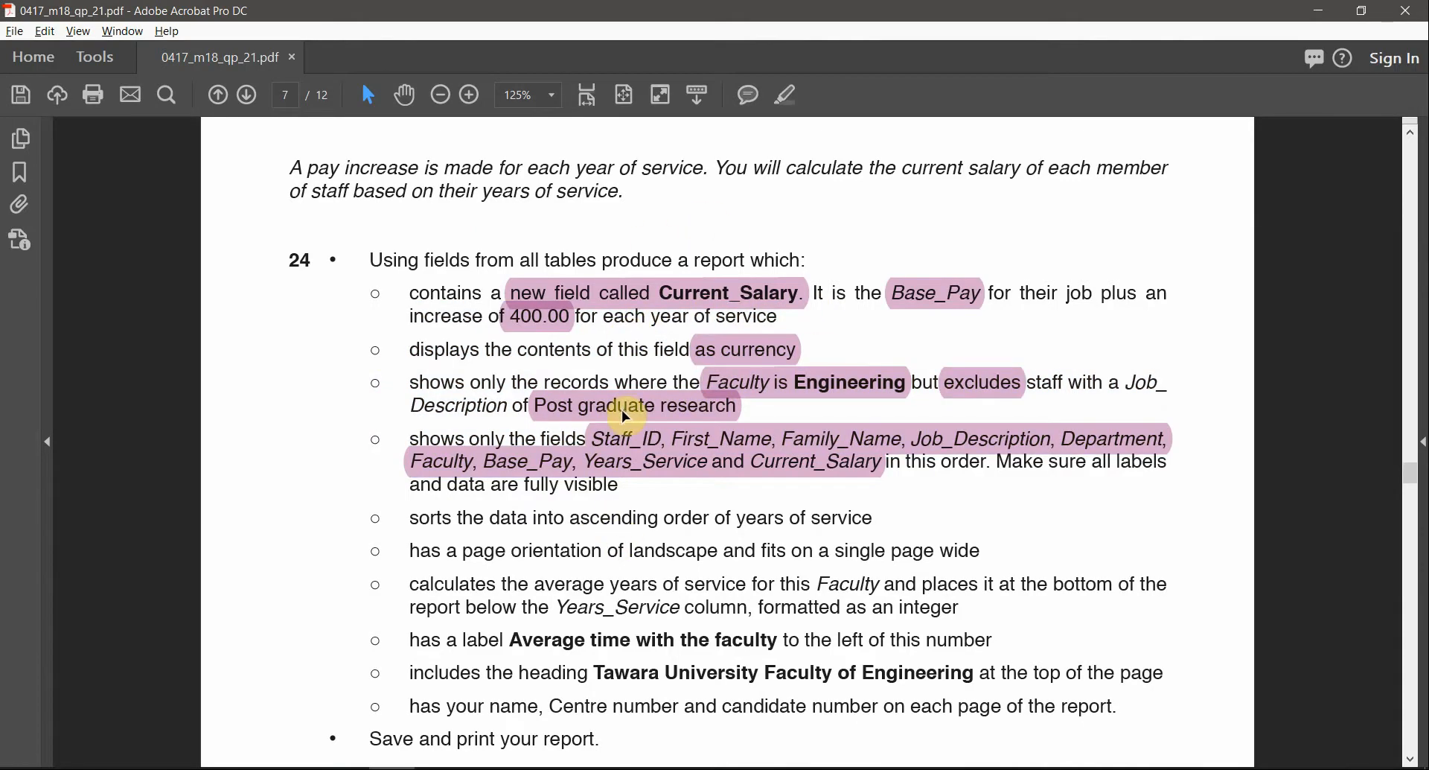
click(635, 472)
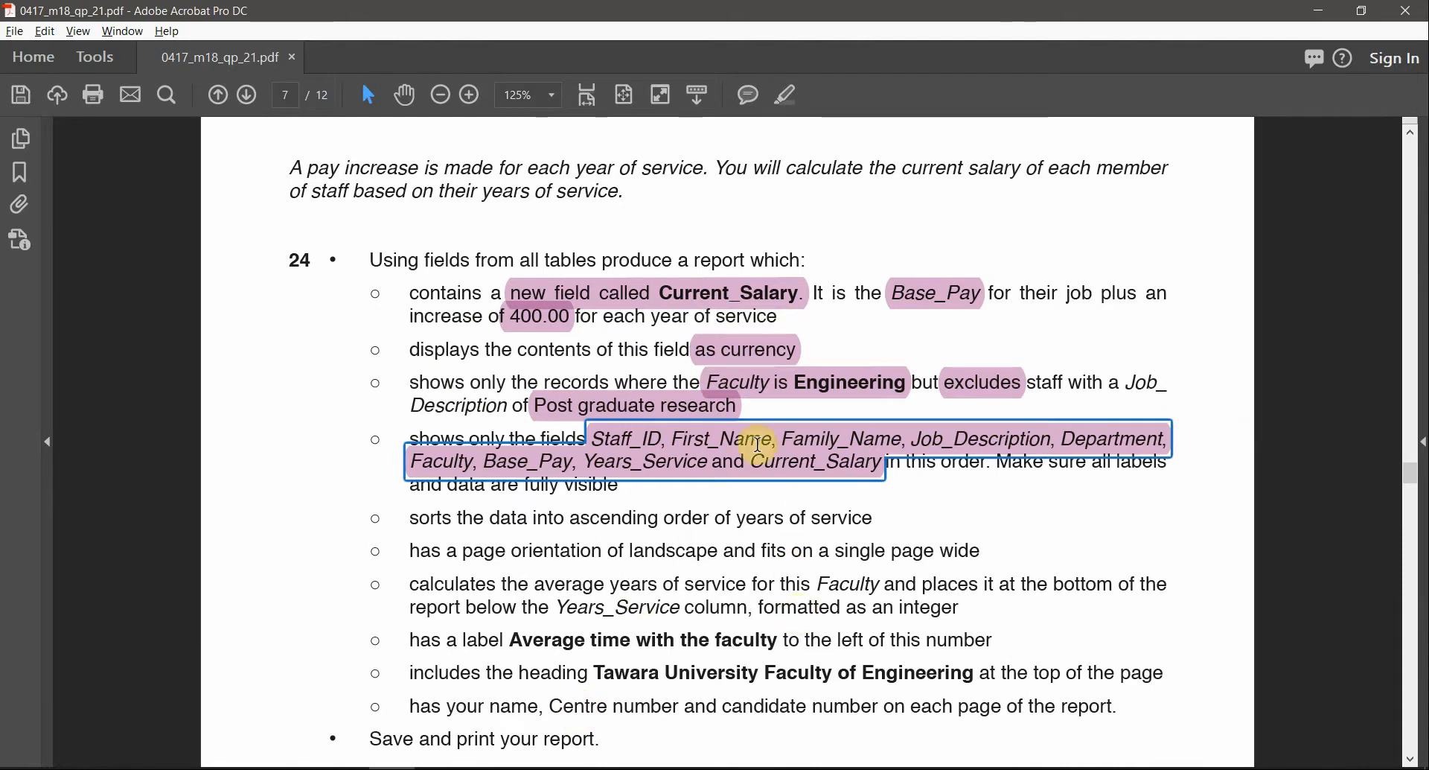
key(super+Right)
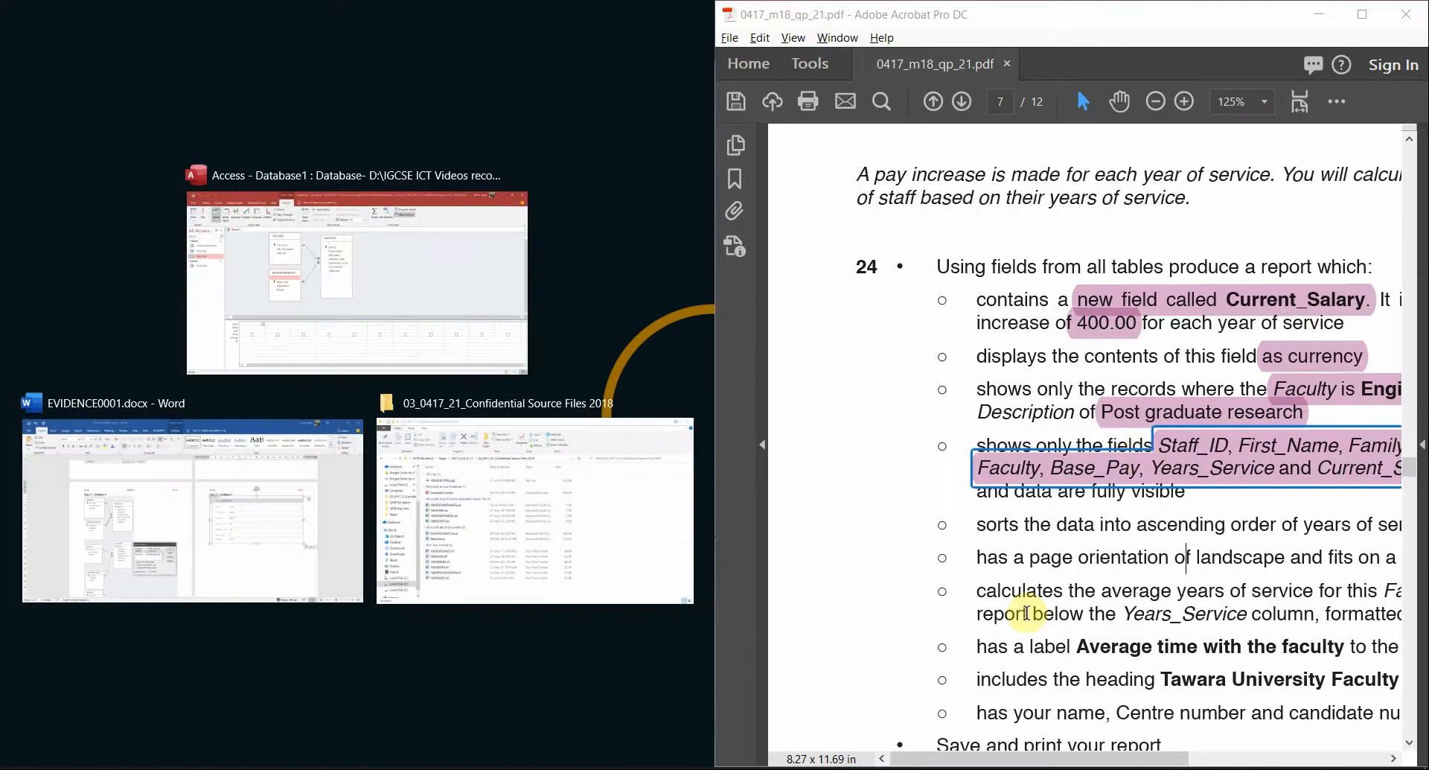
click(445, 290)
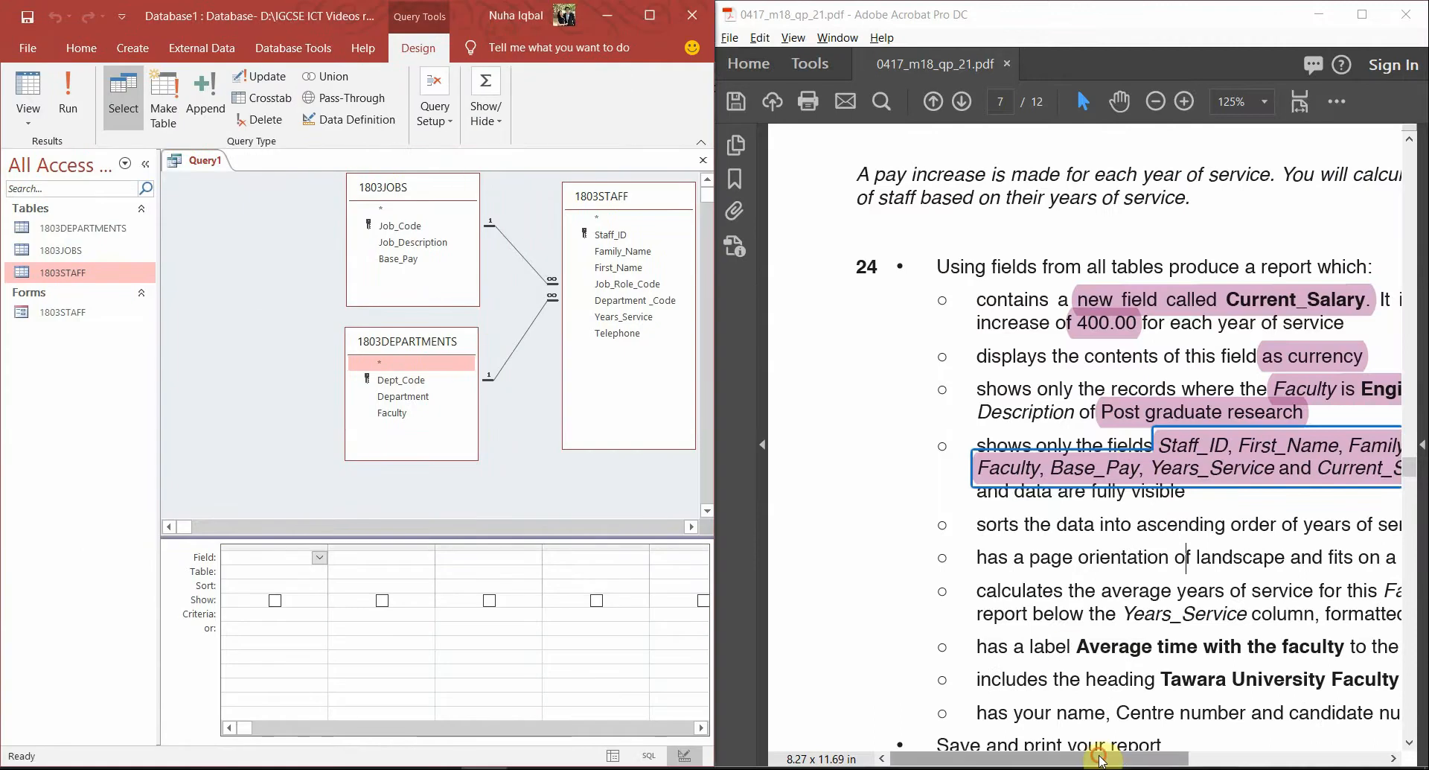
Add Staff_ID, First_Name and Family_Name to the query grid
drag(1083, 758, 1192, 758)
scroll(1146, 572, down, 1)
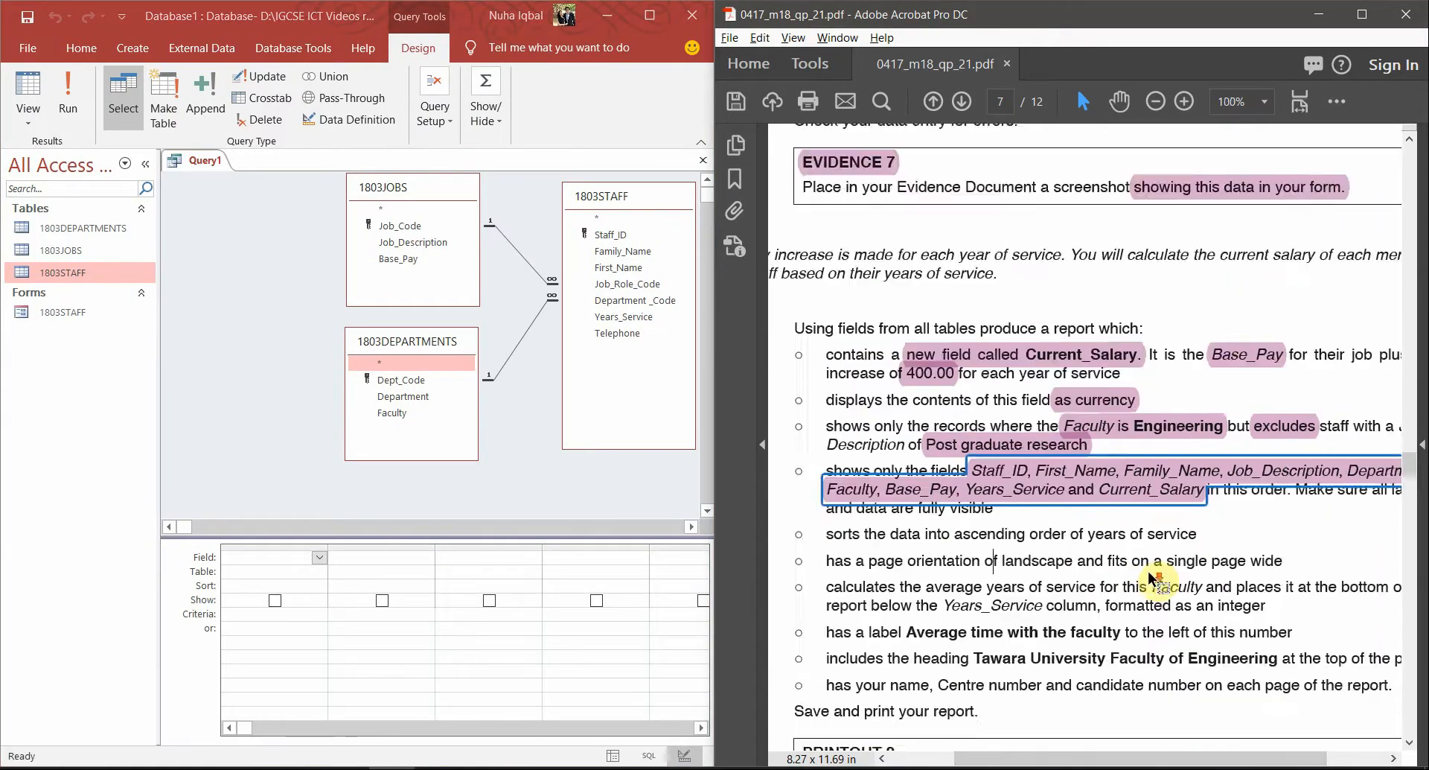
scroll(1152, 580, down, 1)
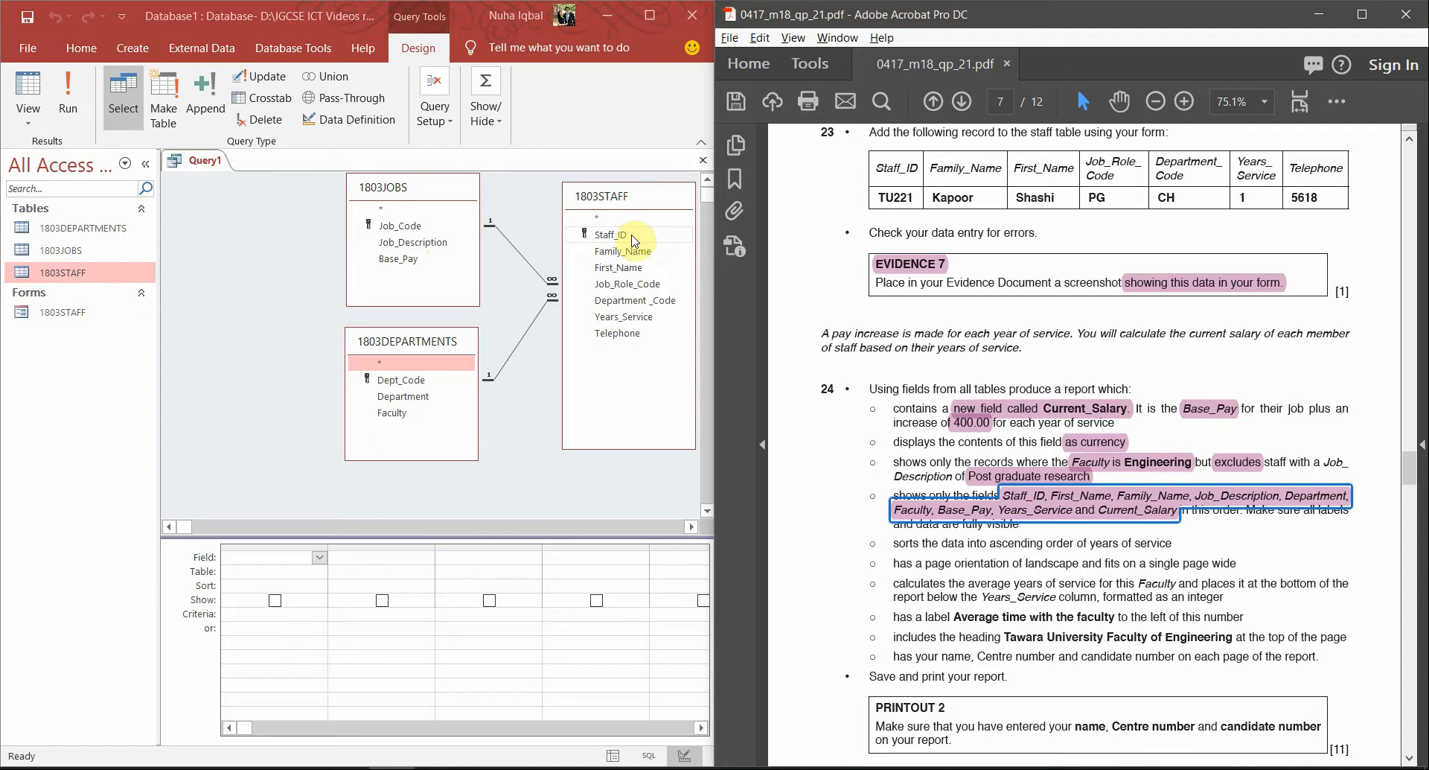
double_click(633, 237)
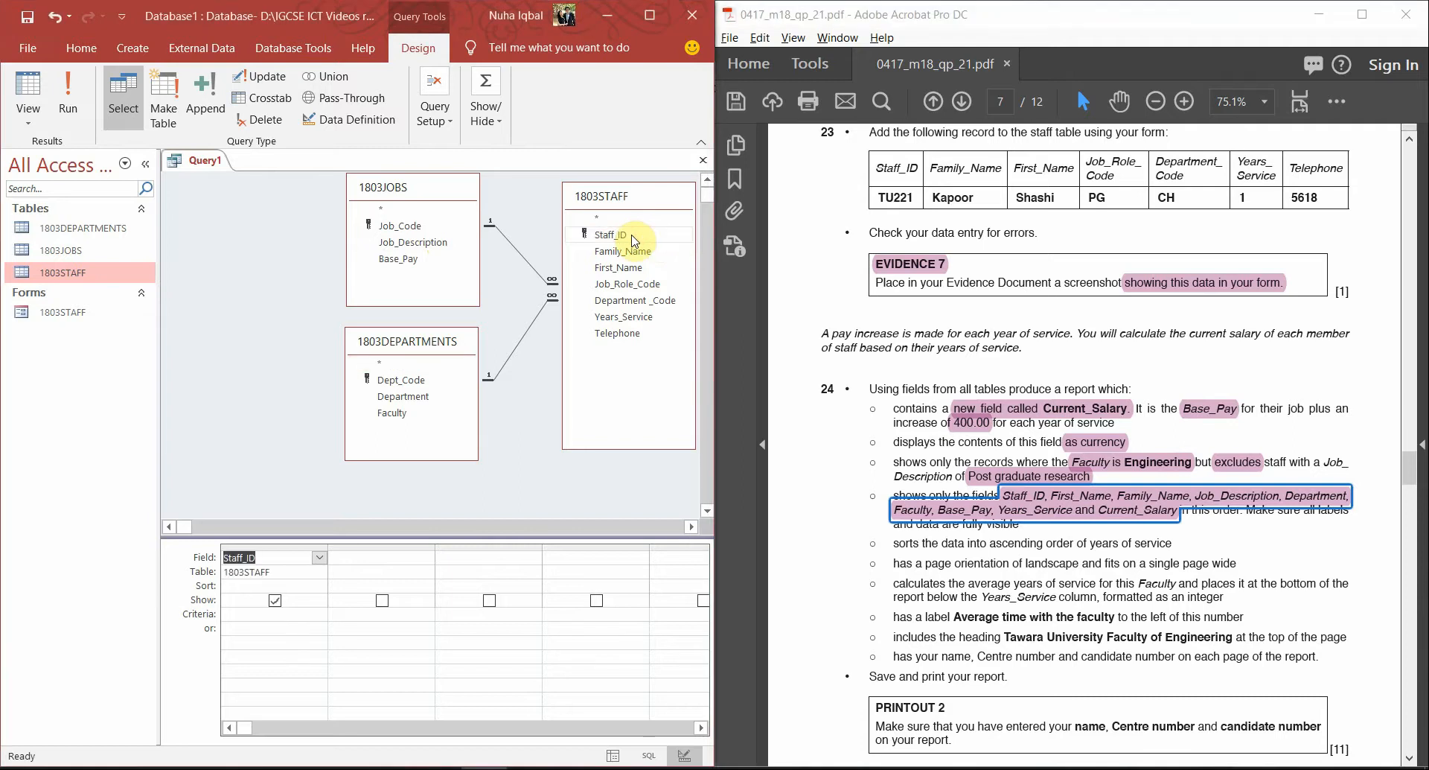
double_click(619, 268)
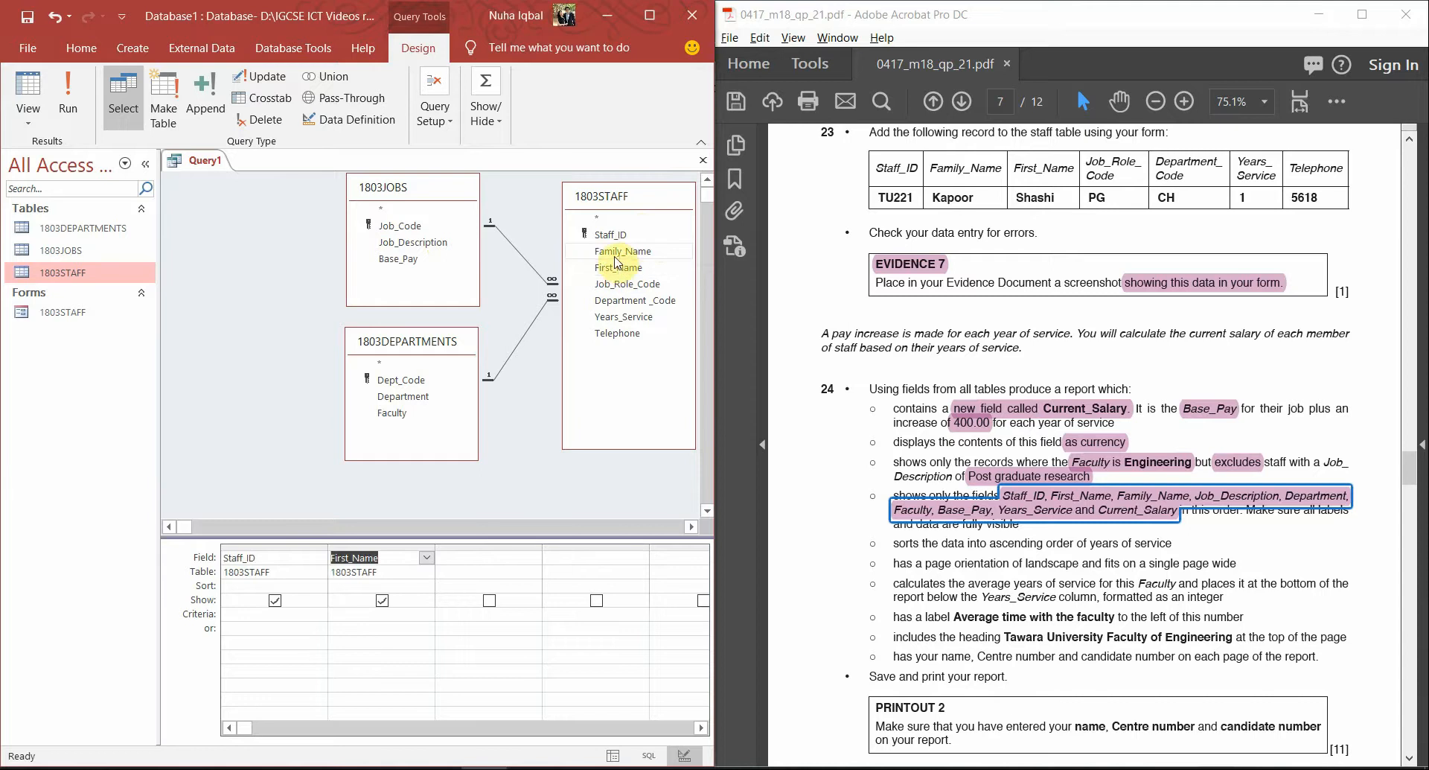
double_click(616, 253)
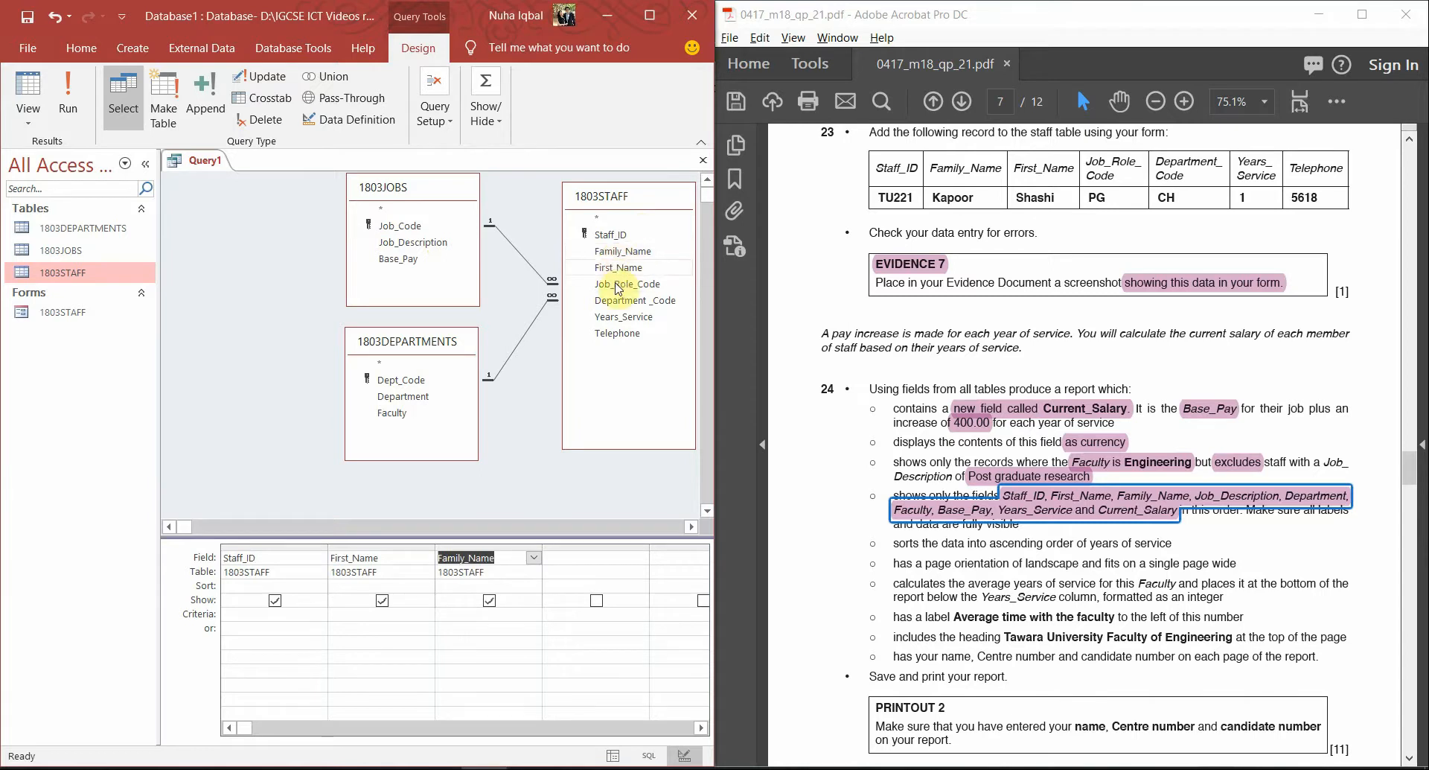
Add Job_Description, Department, Faculty, Base_Pay and Years_Service to the query grid
double_click(417, 242)
double_click(417, 243)
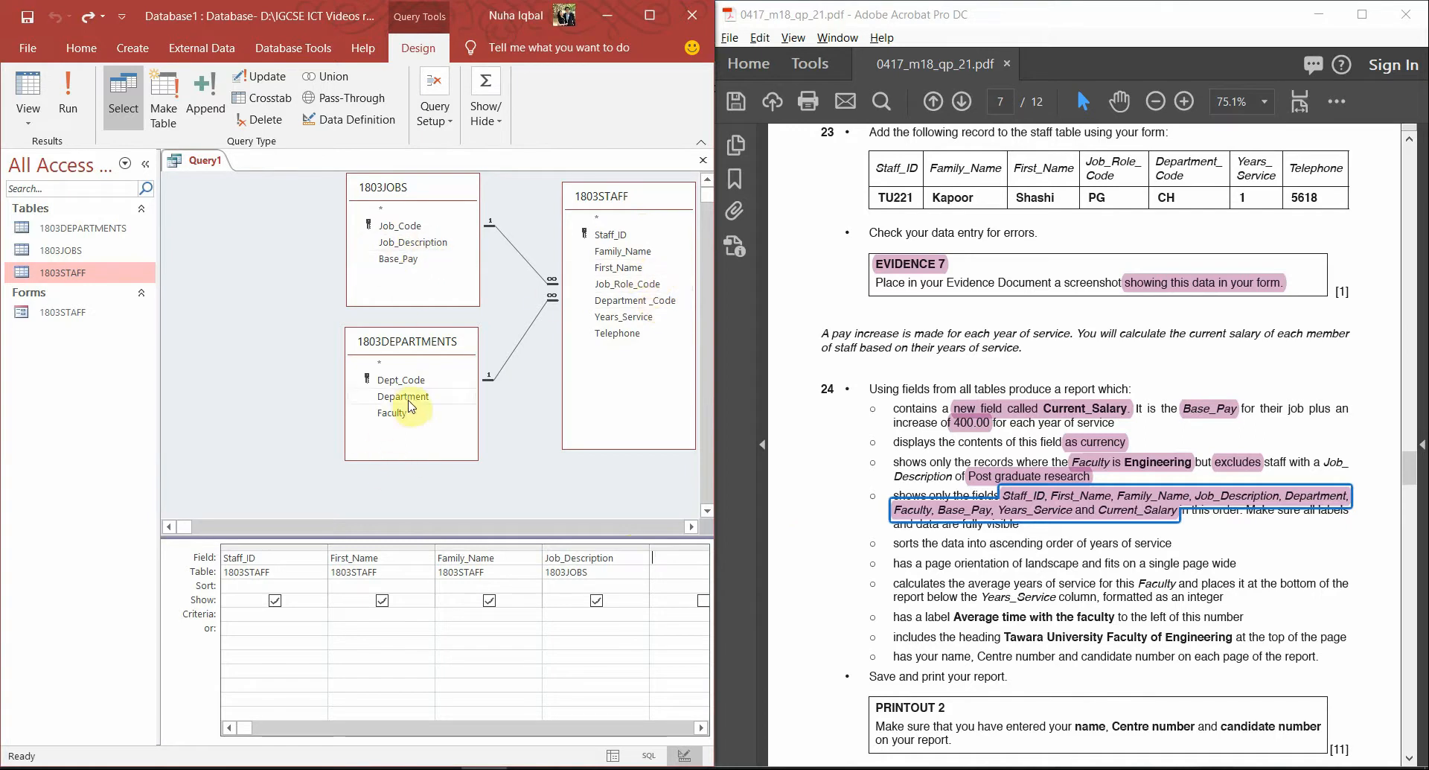
double_click(408, 400)
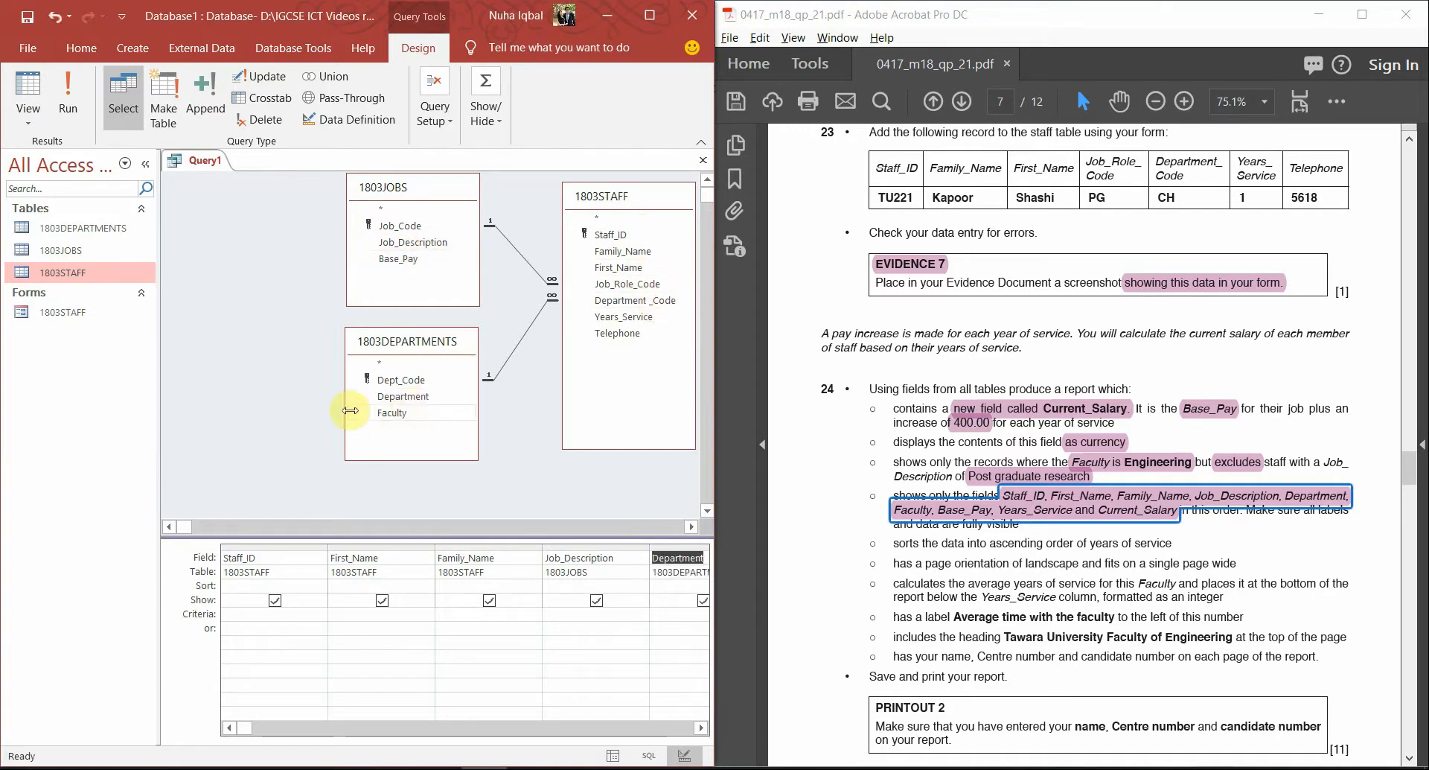
click(386, 409)
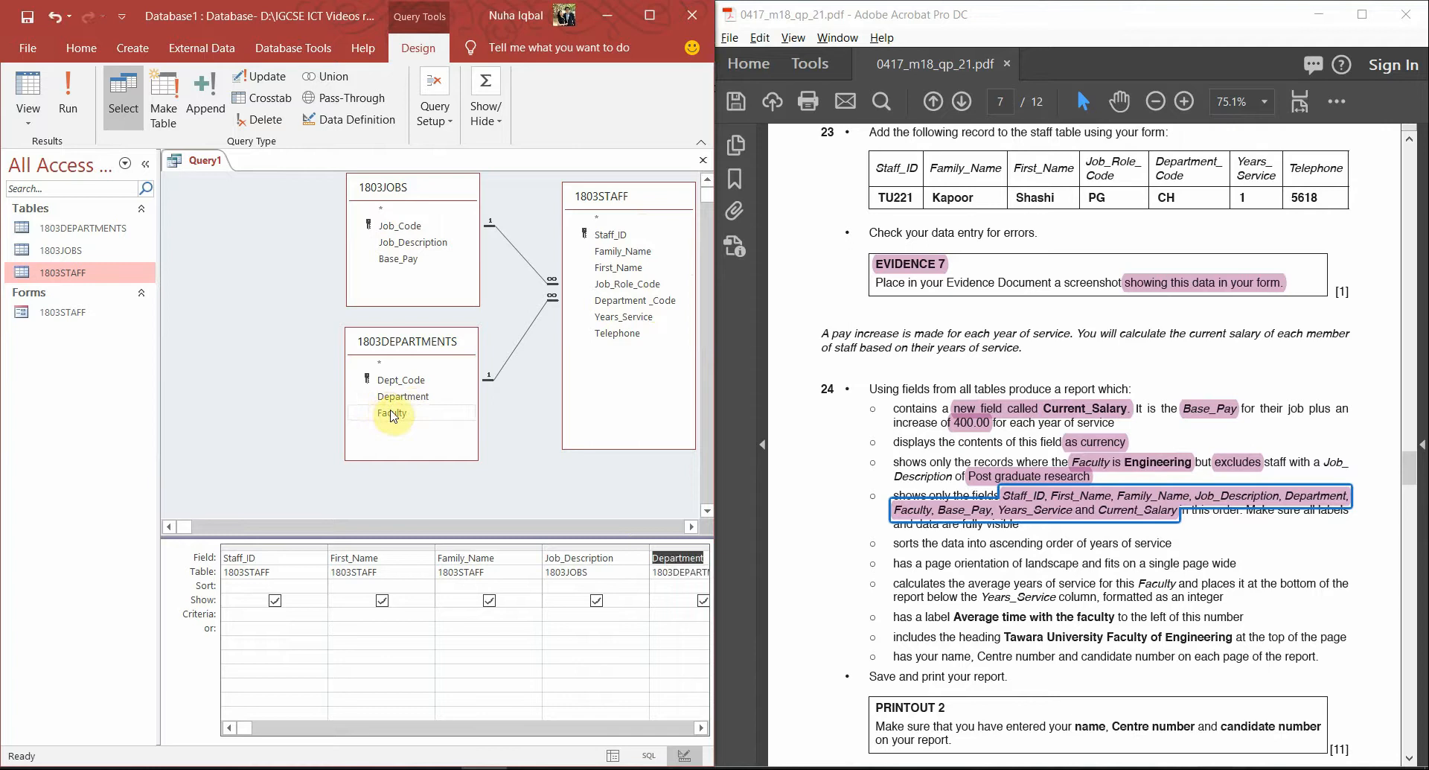
double_click(392, 414)
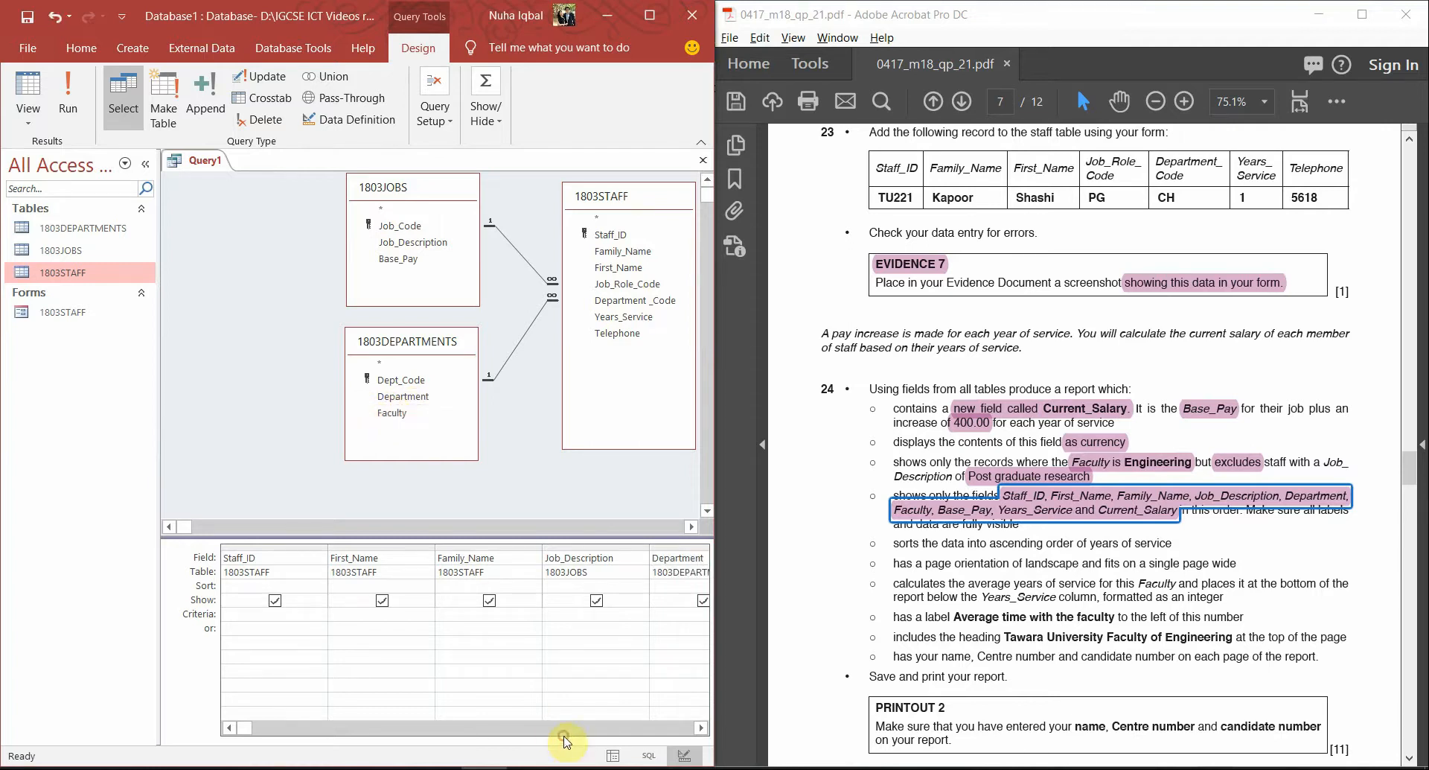
click(554, 727)
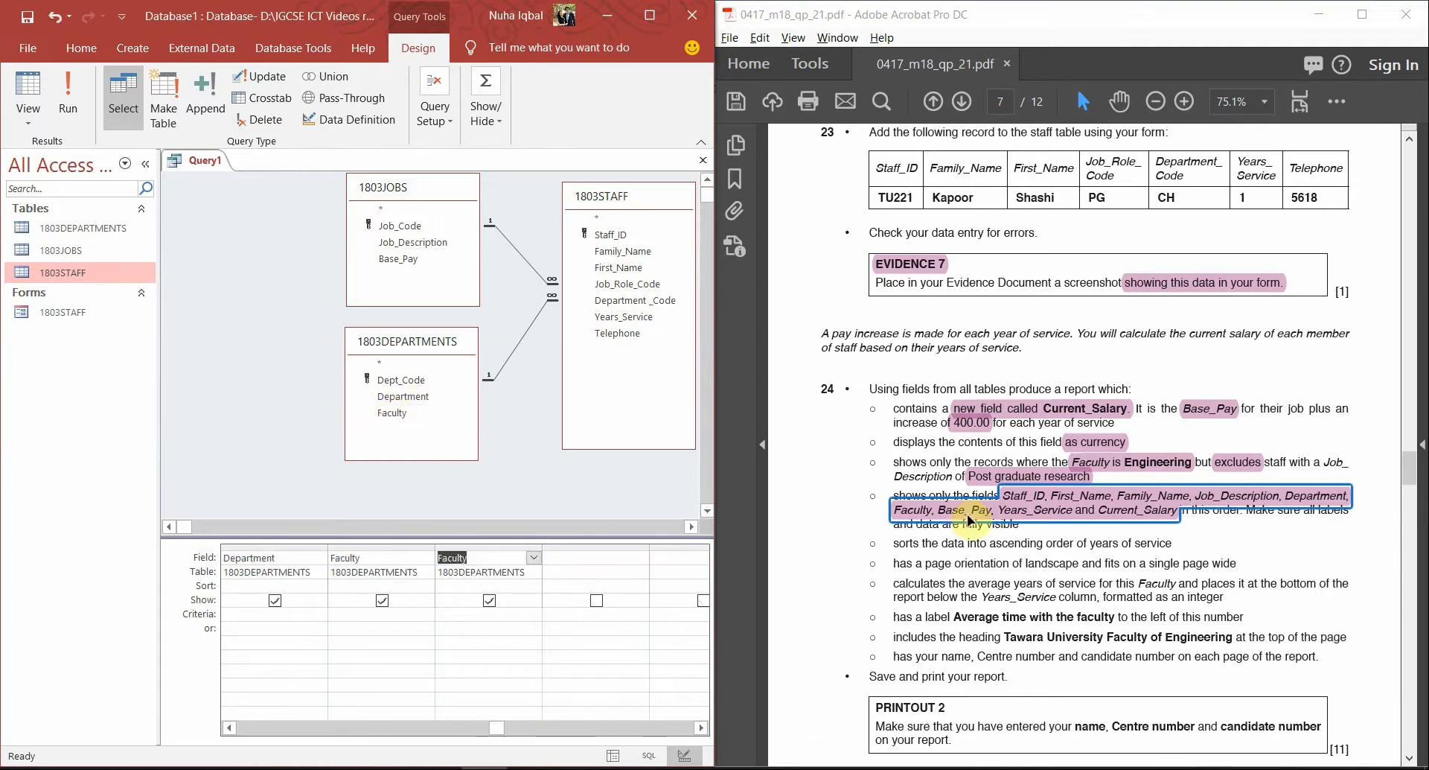
double_click(428, 259)
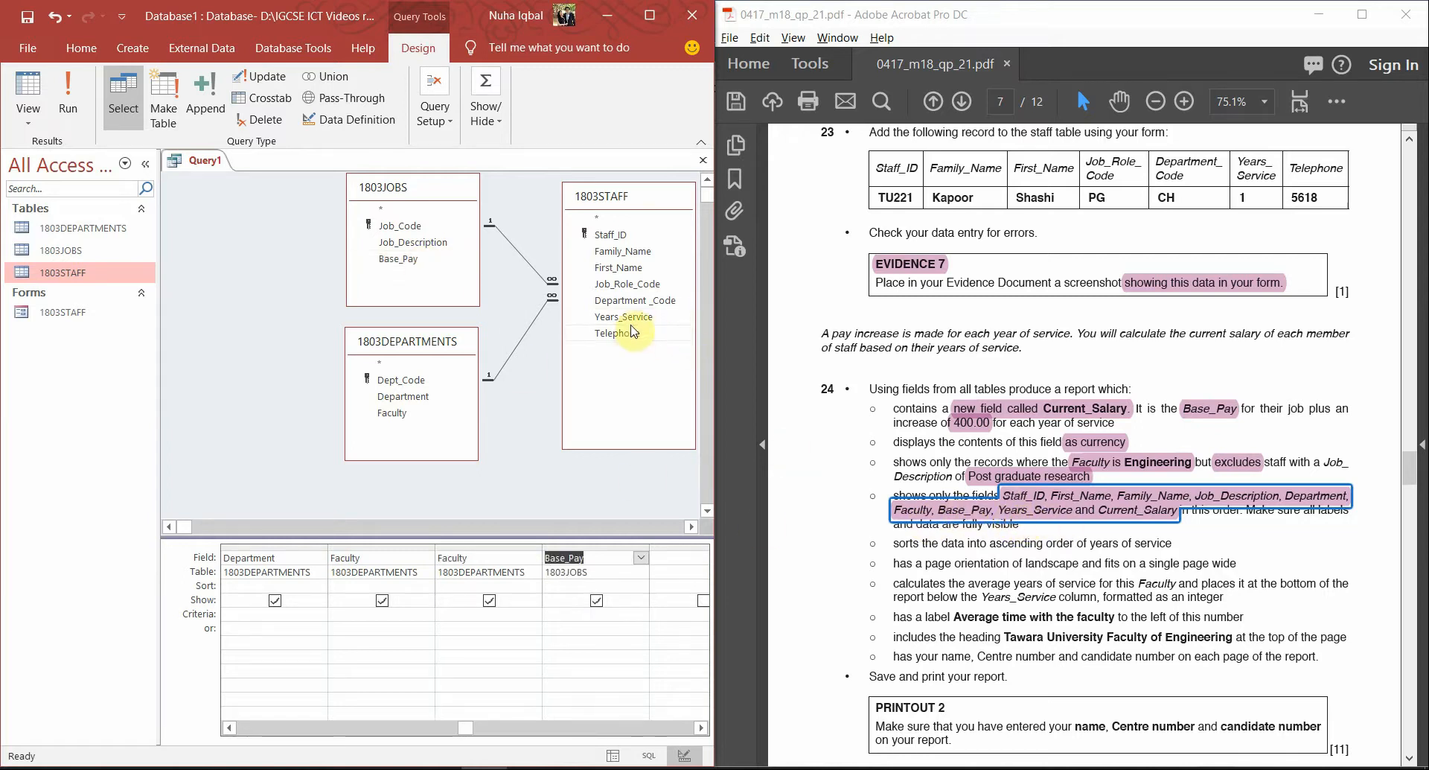
double_click(627, 319)
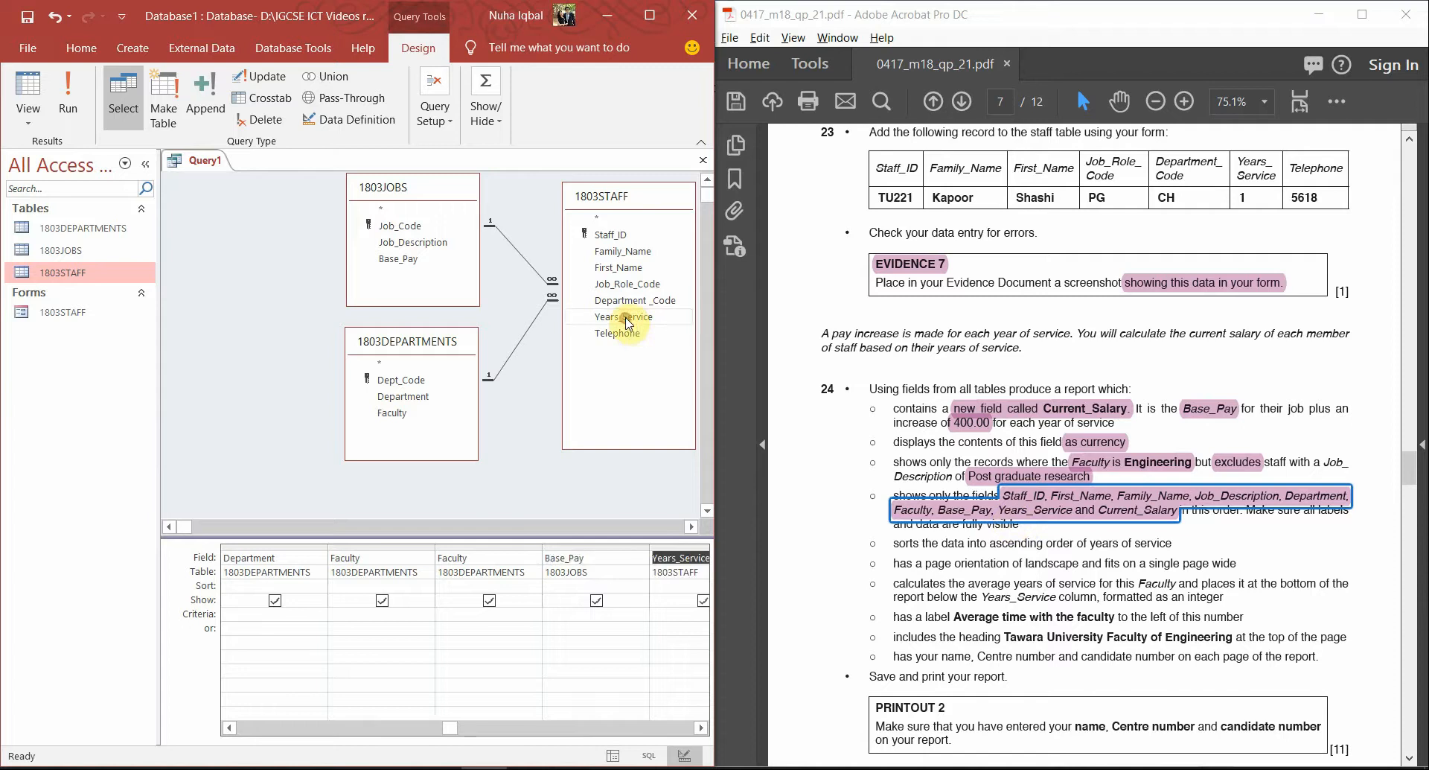
click(609, 728)
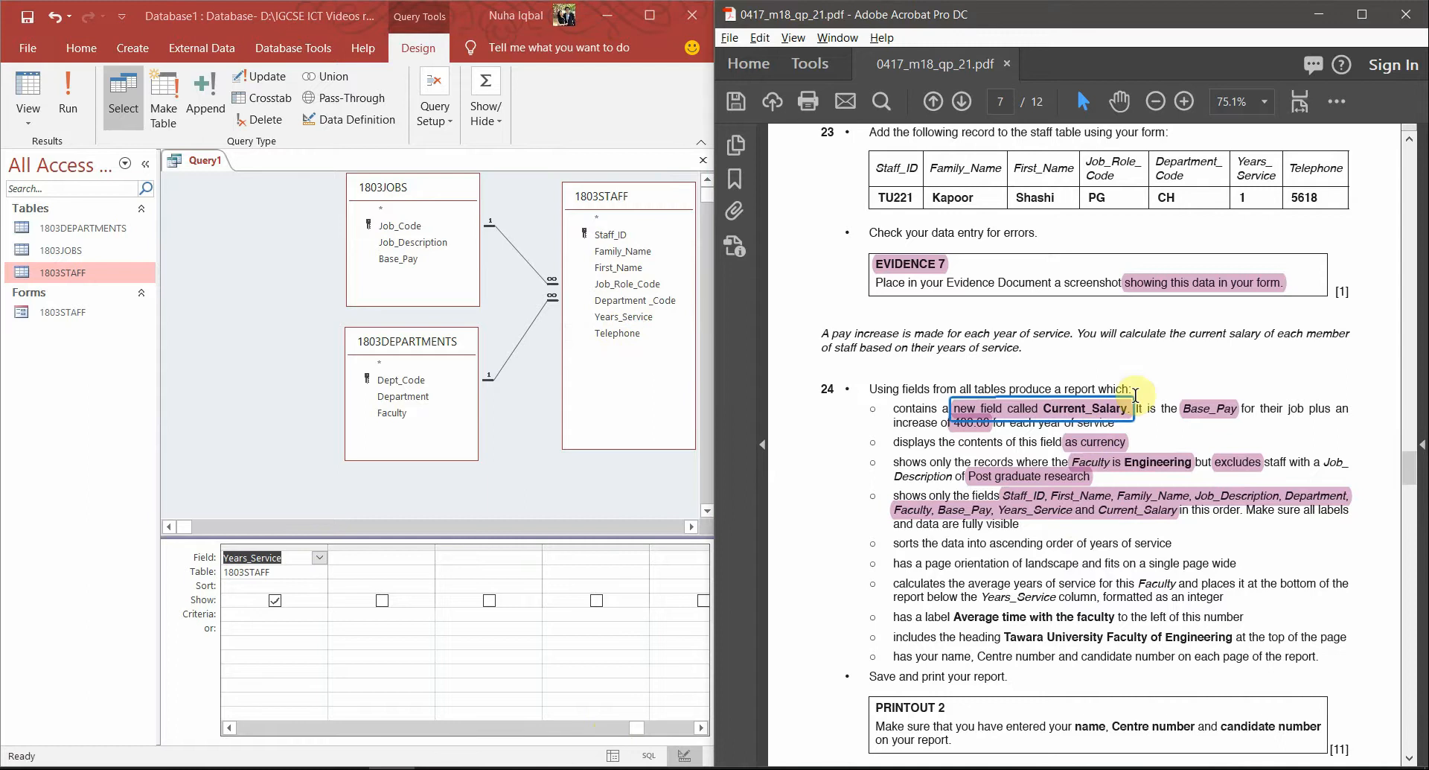
click(399, 565)
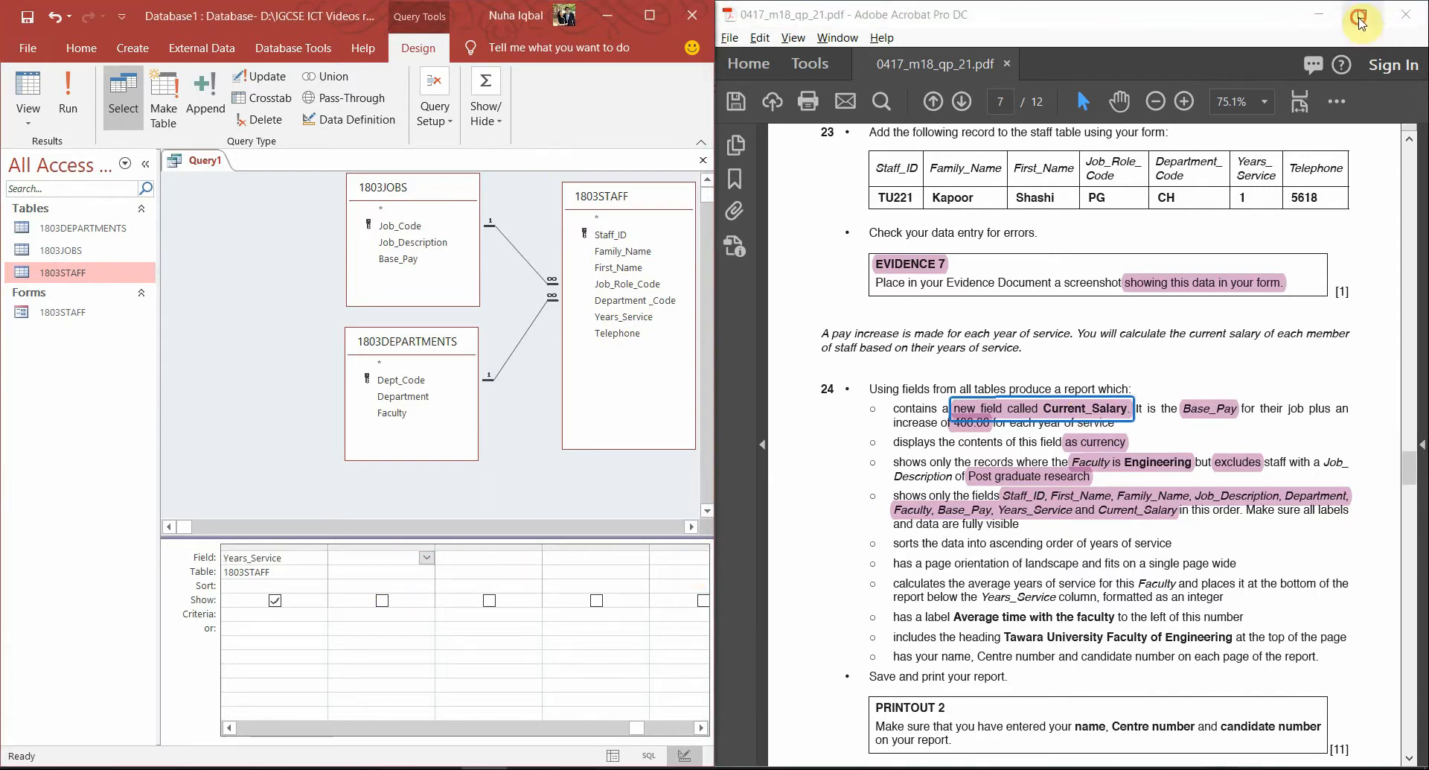
Maximize Access, run Query1 to preview the staff records, then return to Design view
click(1360, 16)
key(alt+Tab)
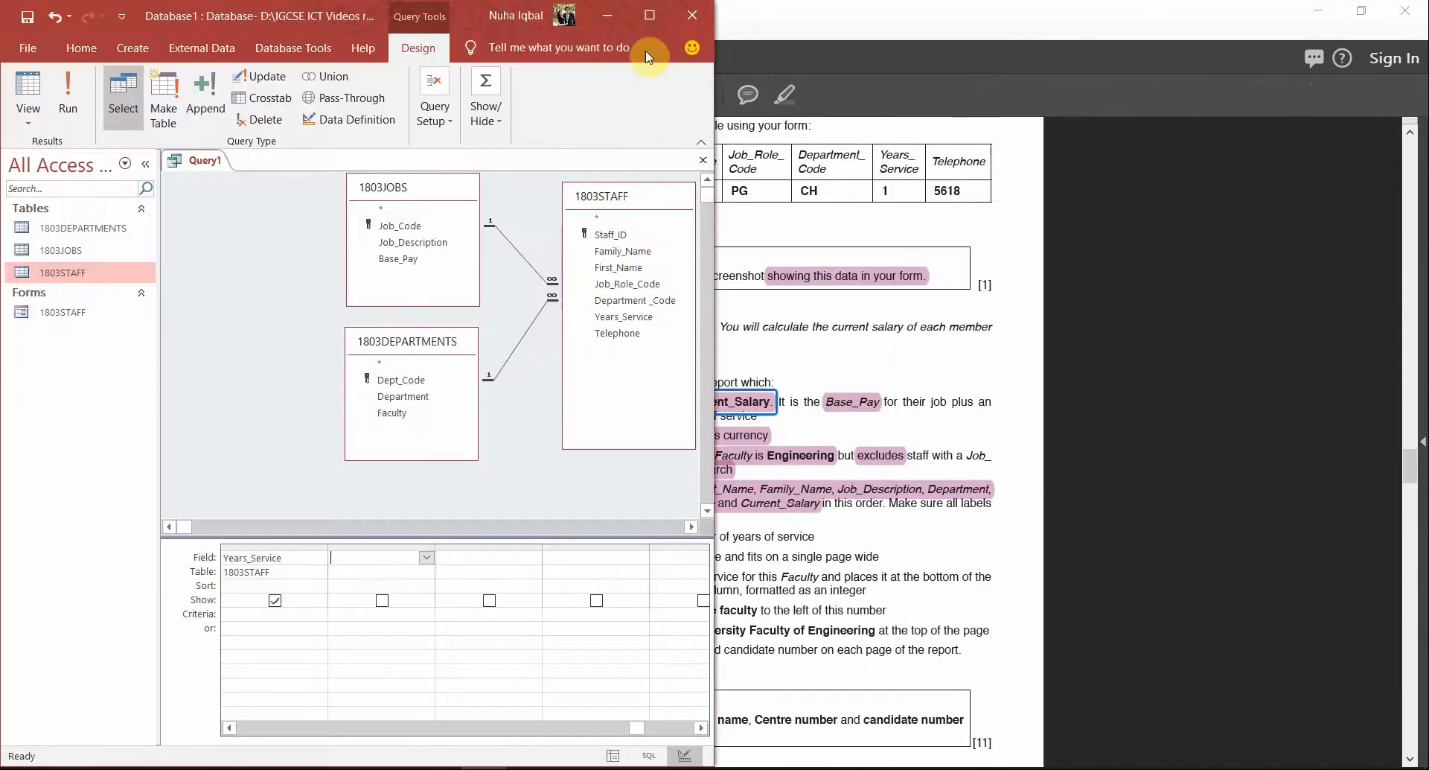
click(649, 15)
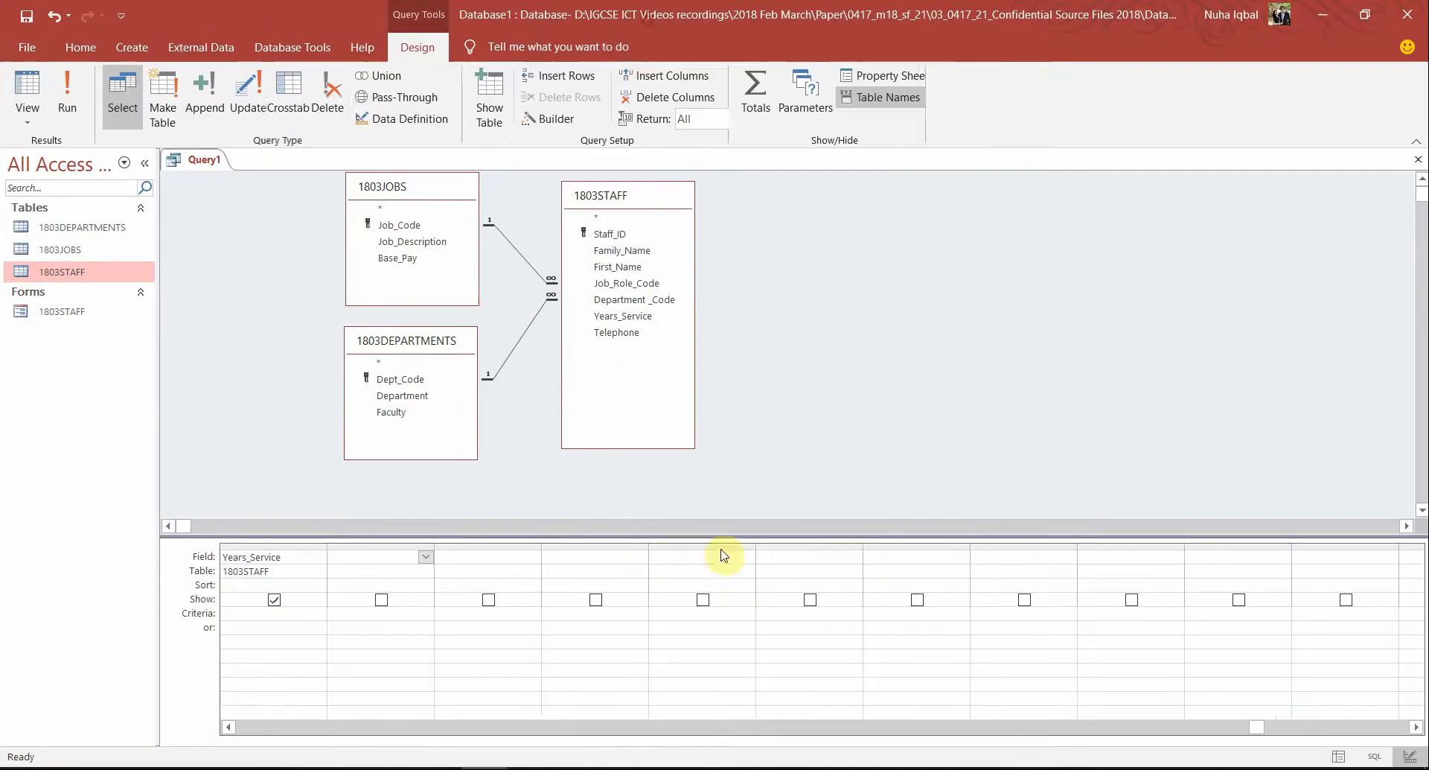
click(527, 730)
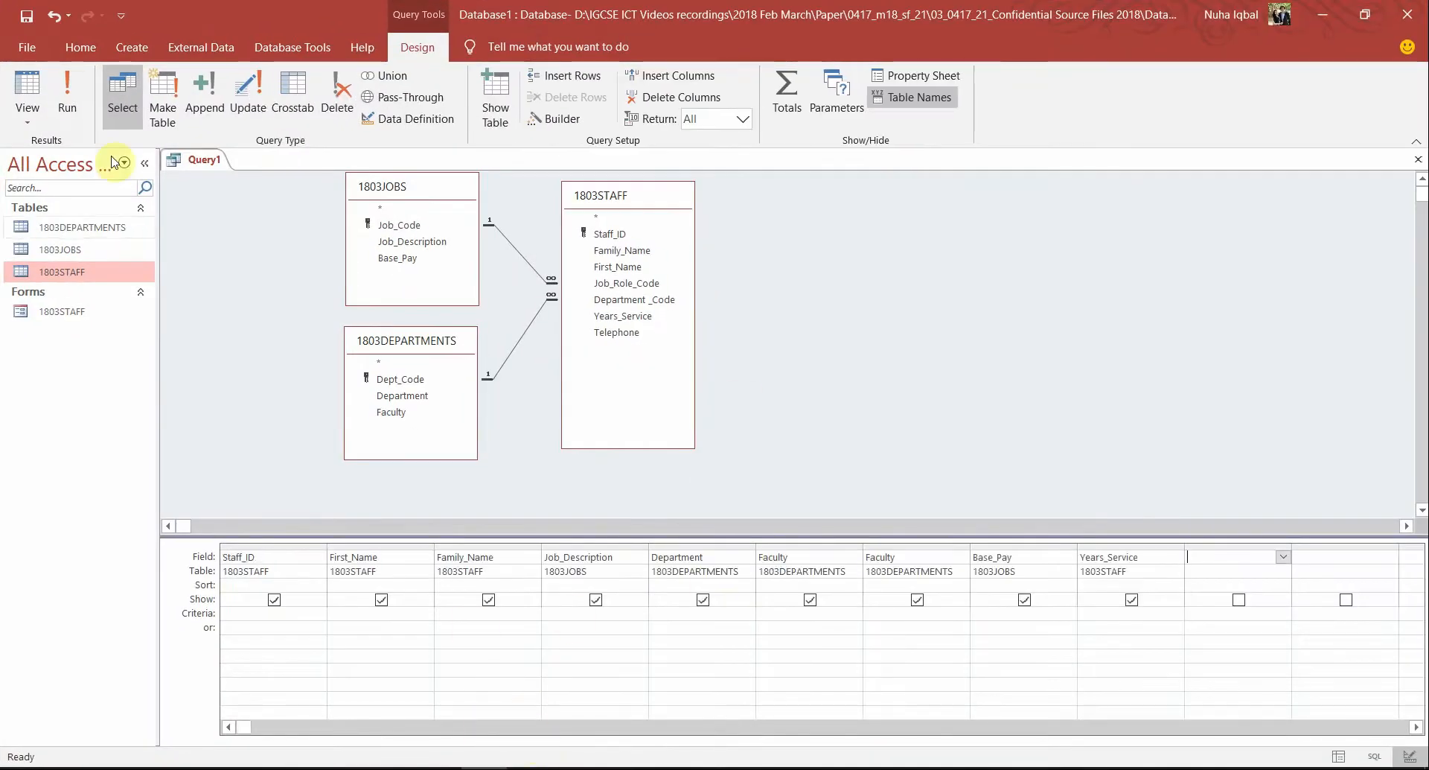
click(67, 95)
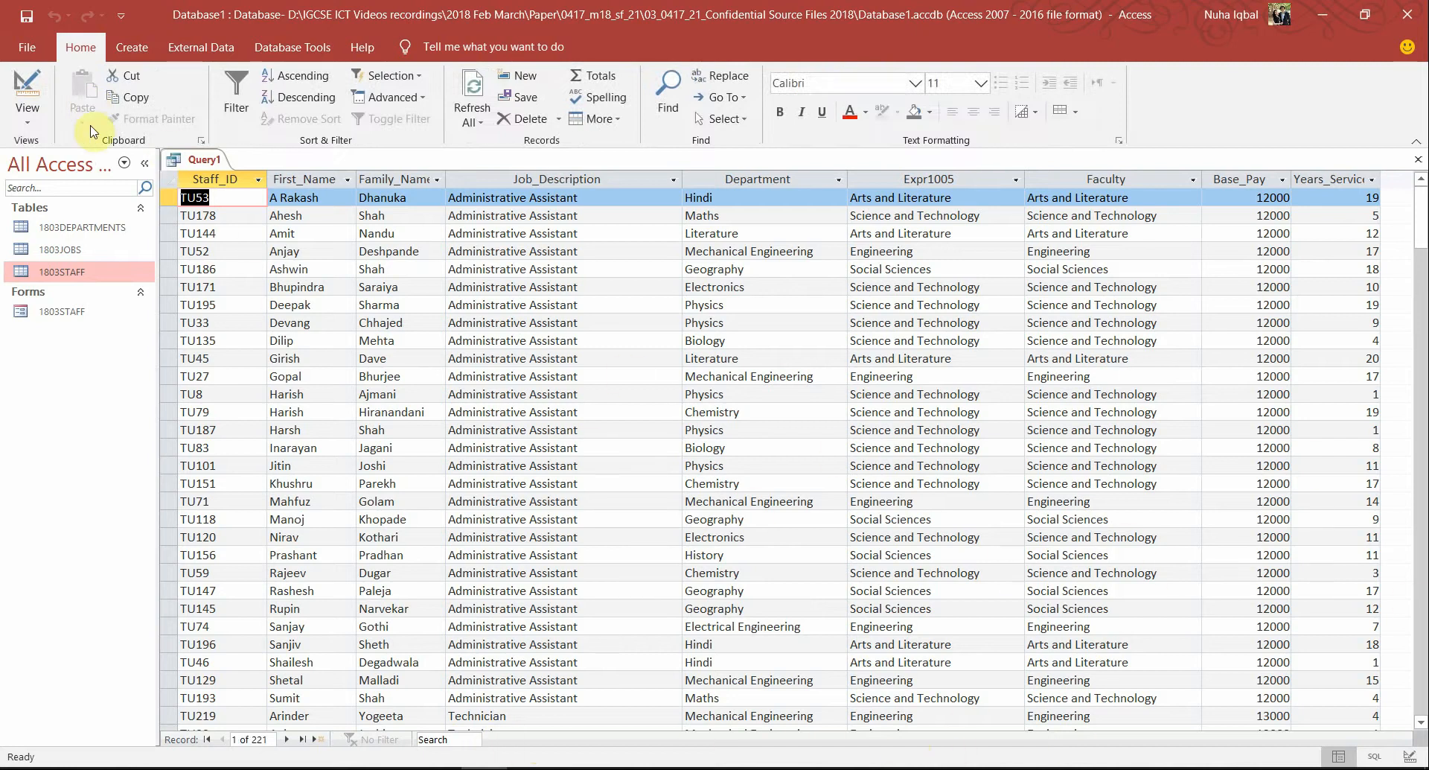
click(37, 89)
key(alt+Tab)
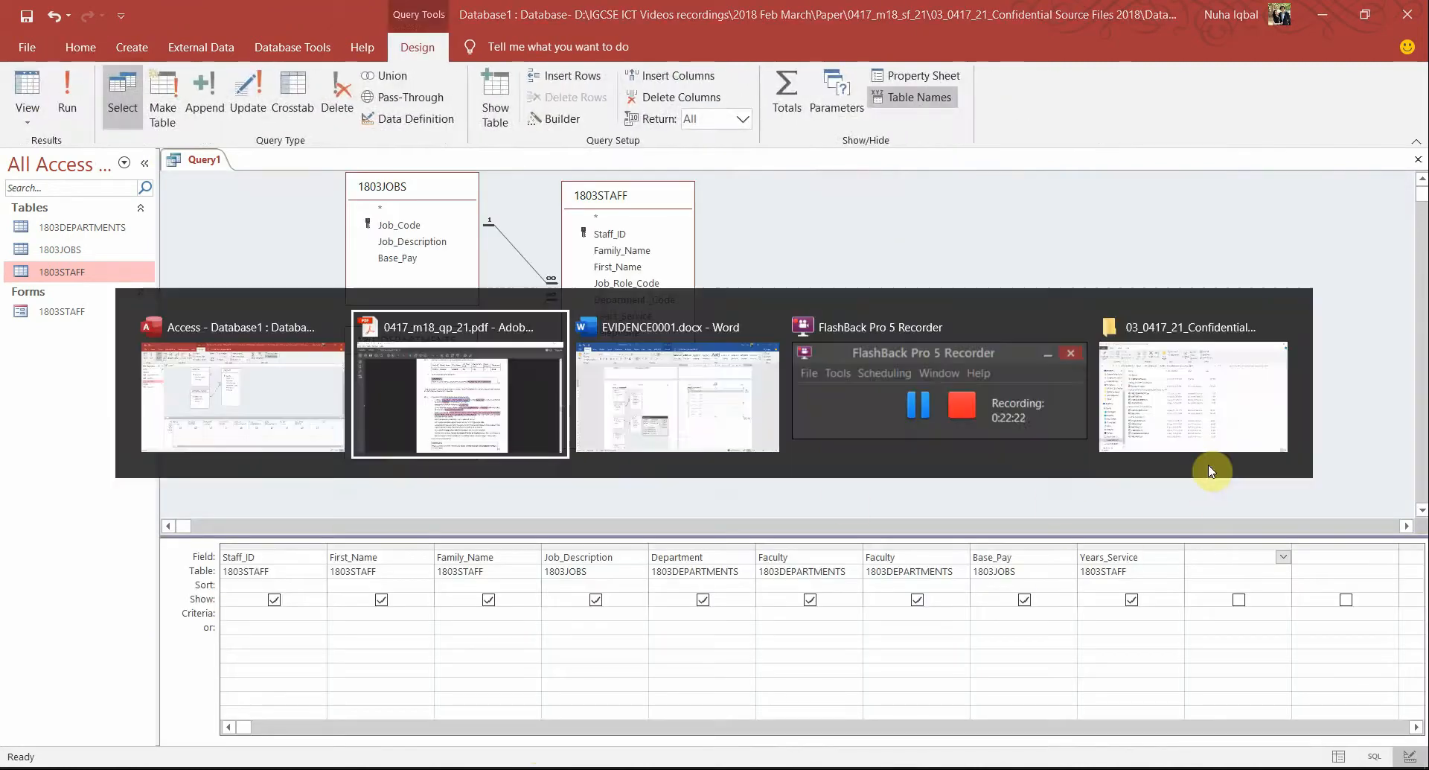
Delete the Faculty is Engineering, Post graduate research, excludes and as currency highlights
ctrl+scroll(1027, 621, up, 2)
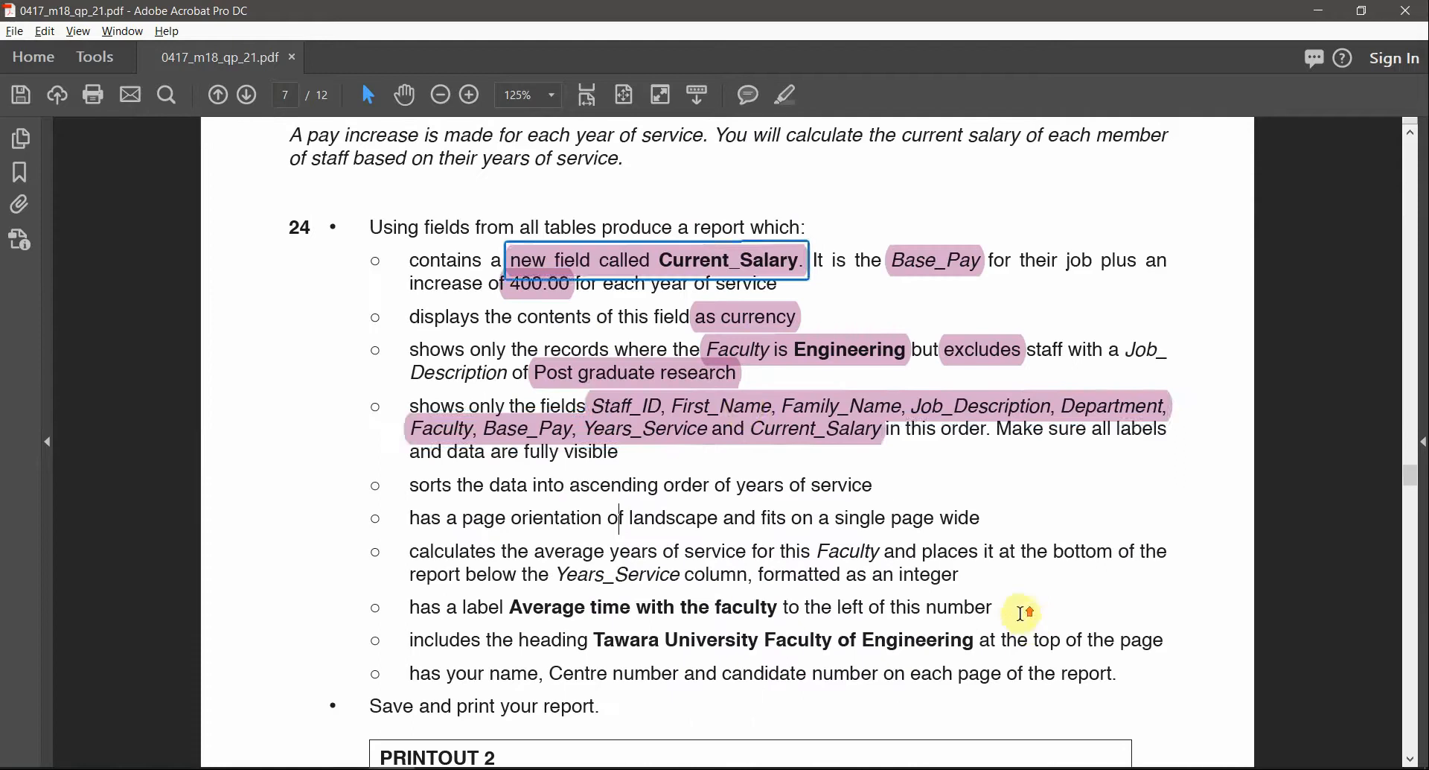
click(743, 406)
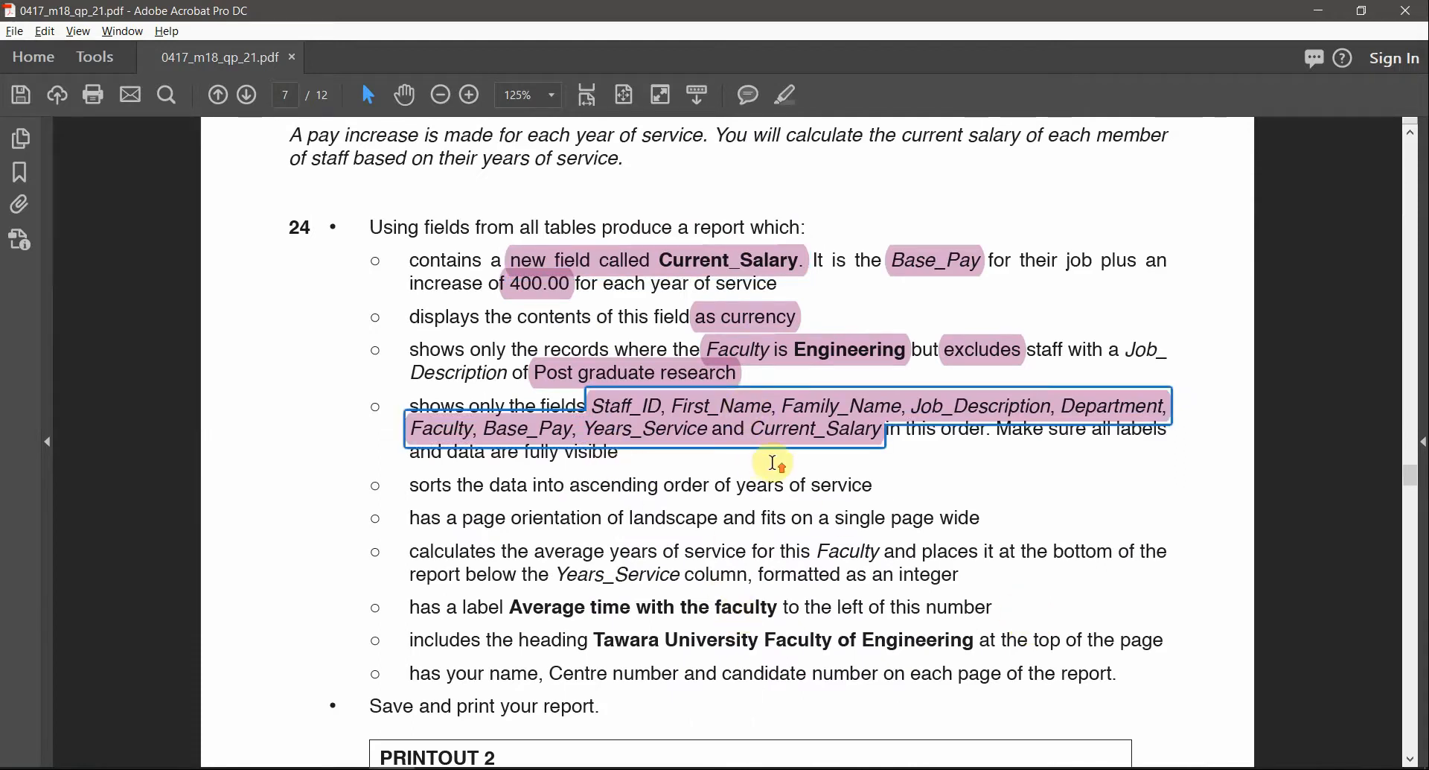
scroll(779, 466, up, 1)
click(752, 400)
key(Delete)
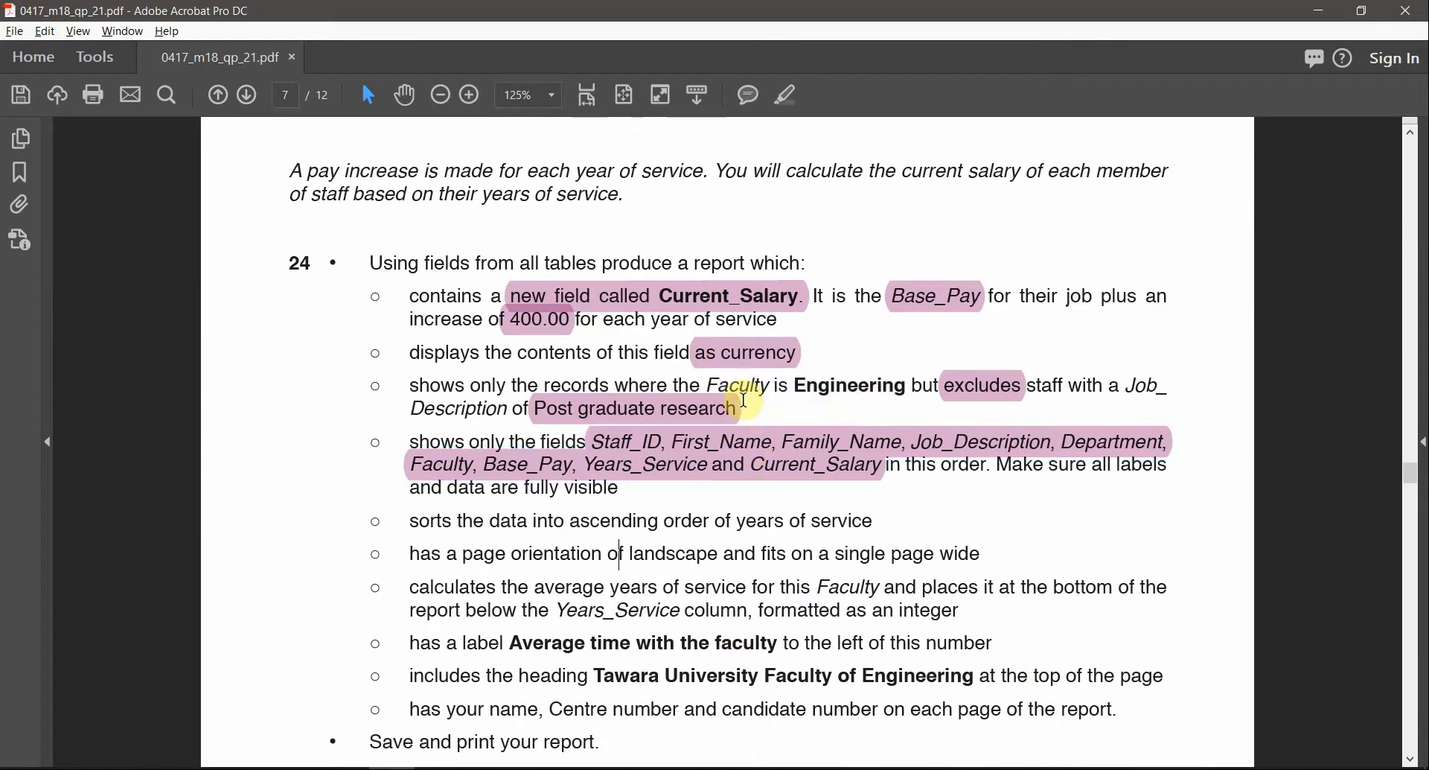
click(722, 410)
key(Delete)
click(982, 386)
key(Delete)
click(775, 357)
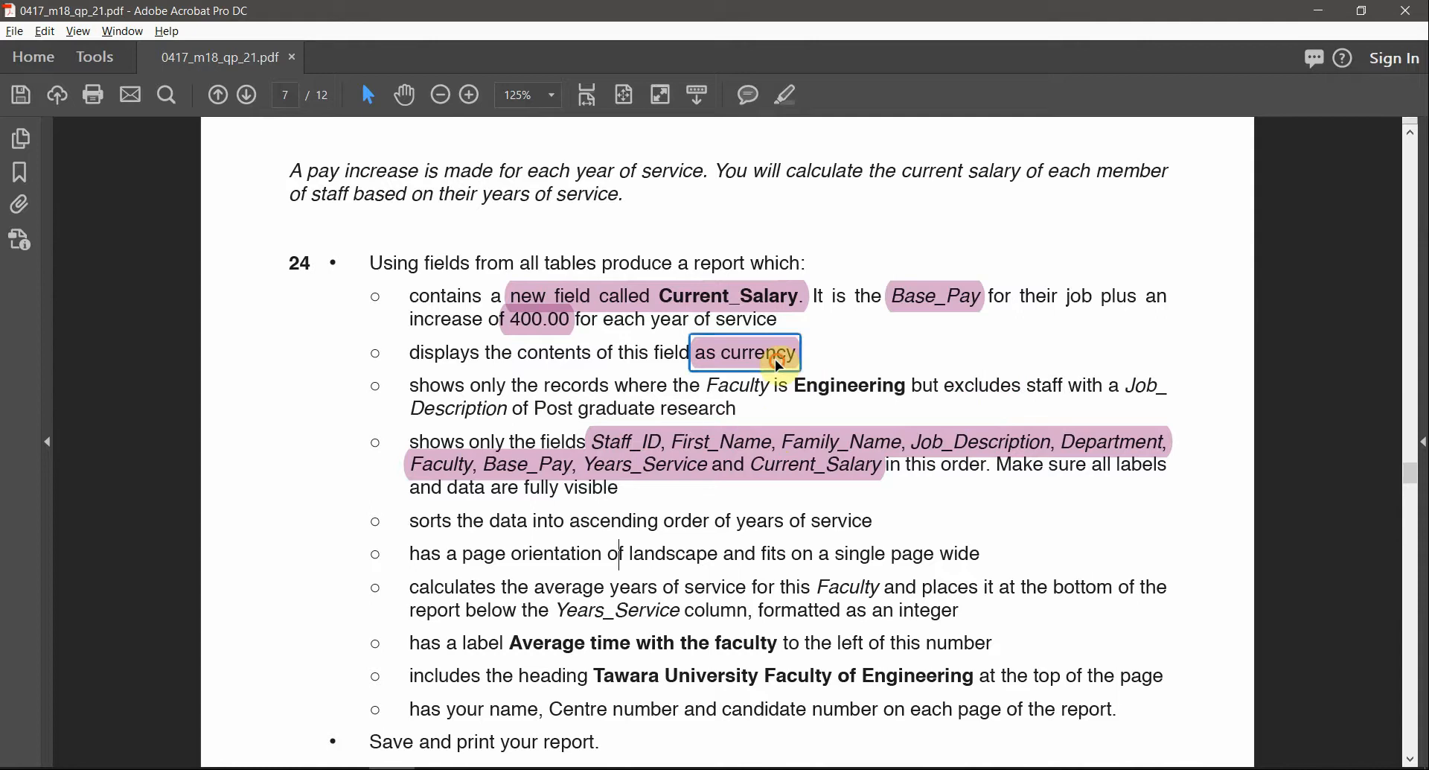
key(Delete)
Delete the Current_Salary, 400.00 and Base_Pay highlights from the first requirement
click(737, 297)
key(Delete)
click(555, 319)
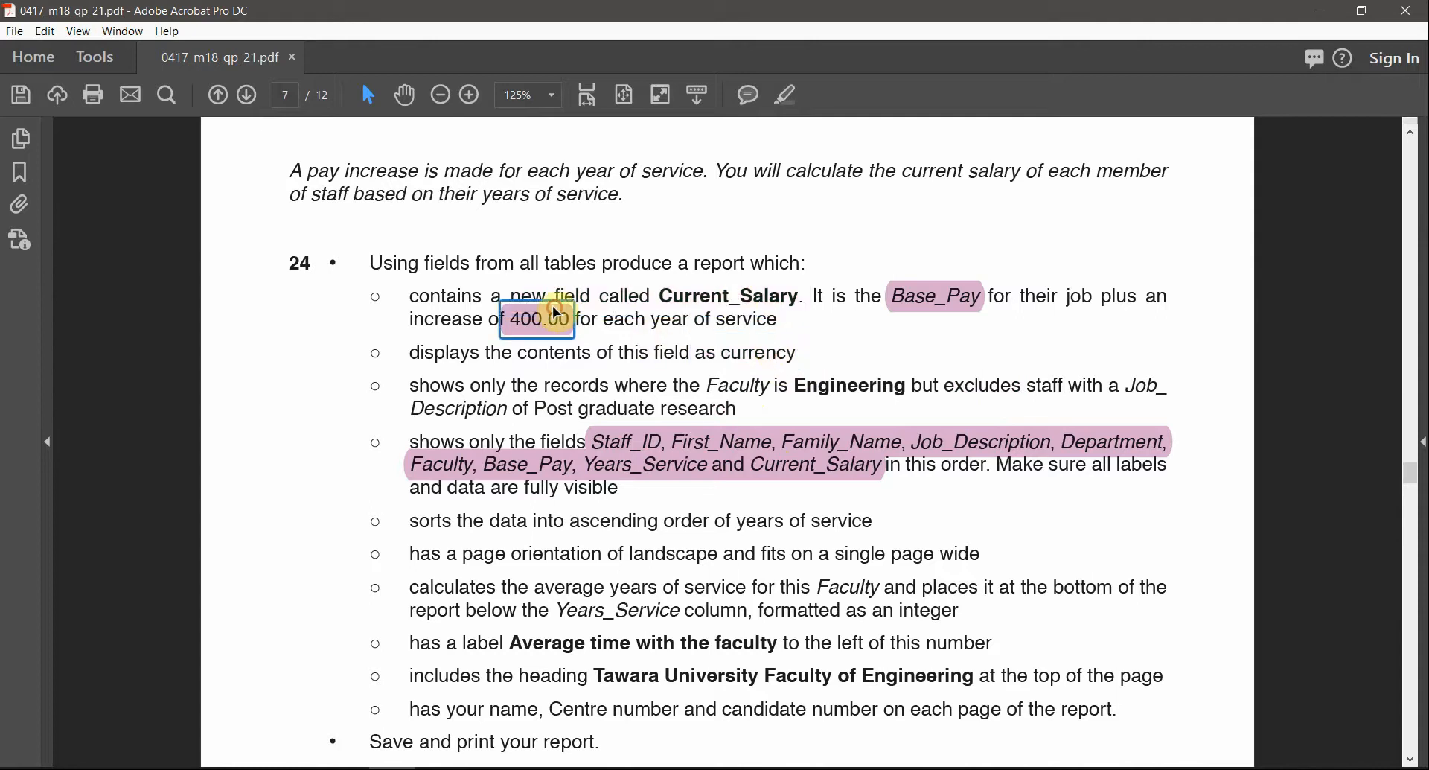
key(Delete)
click(931, 296)
key(Delete)
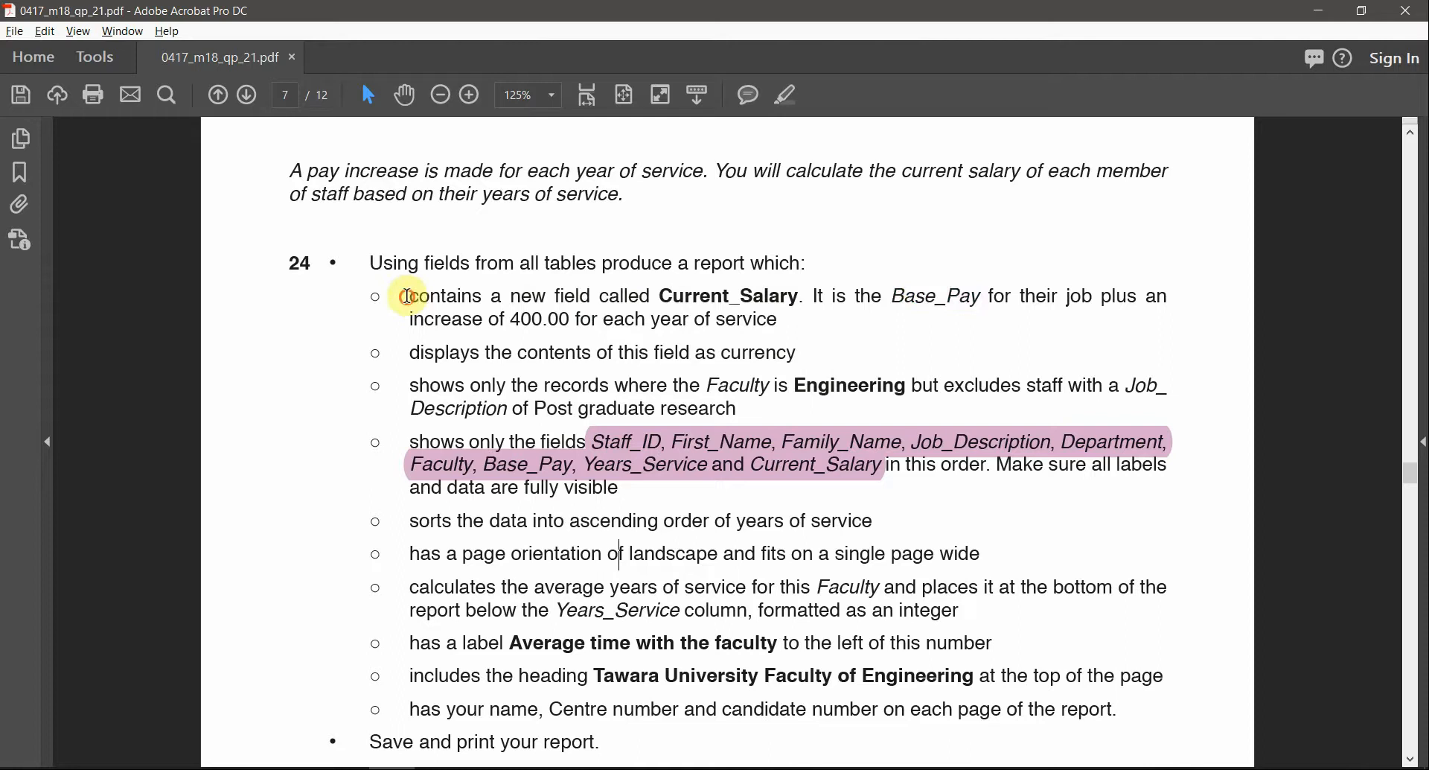
drag(411, 295, 770, 298)
double_click(770, 296)
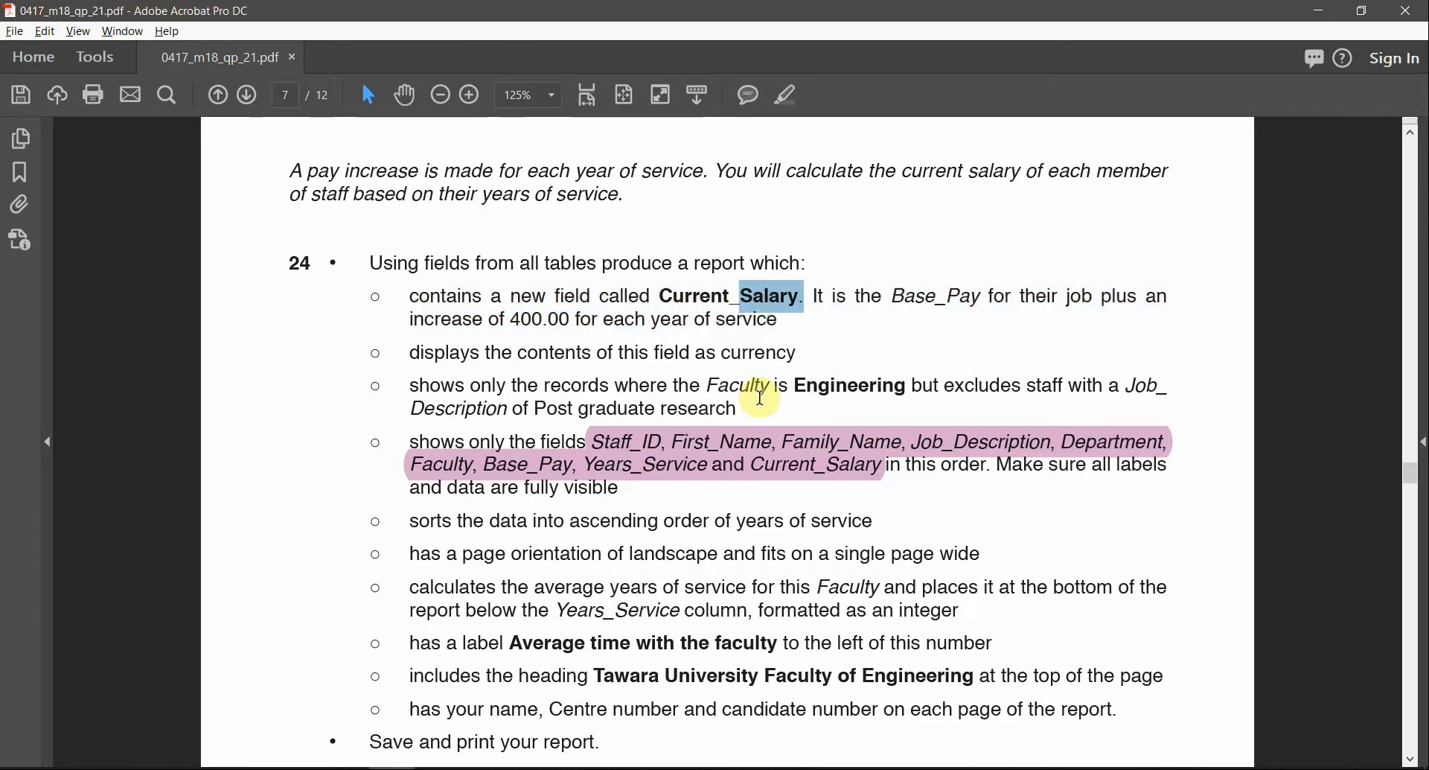
key(alt+Tab)
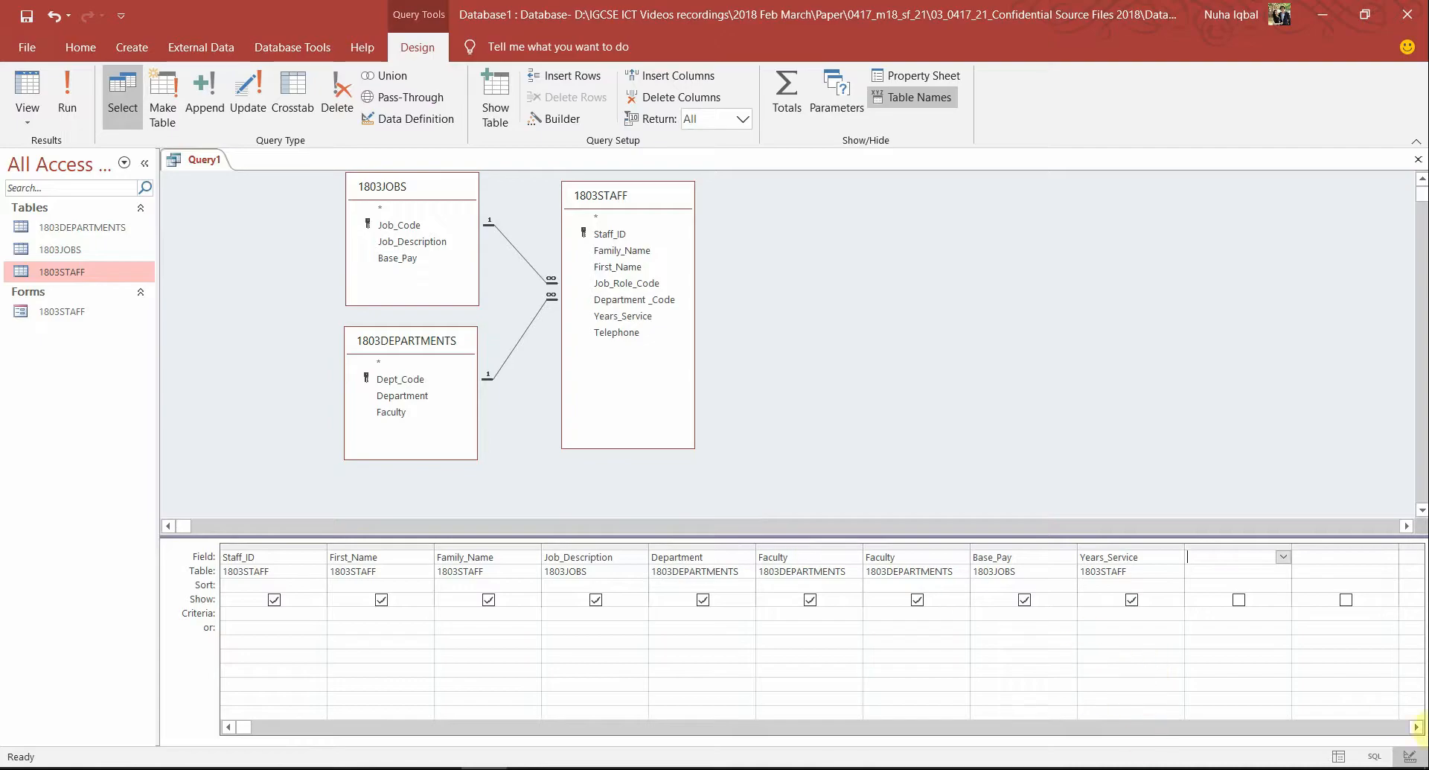
Place the cursor in the empty Field cell after Years_Service, checking the Current_Salary name in the question
double_click(1416, 727)
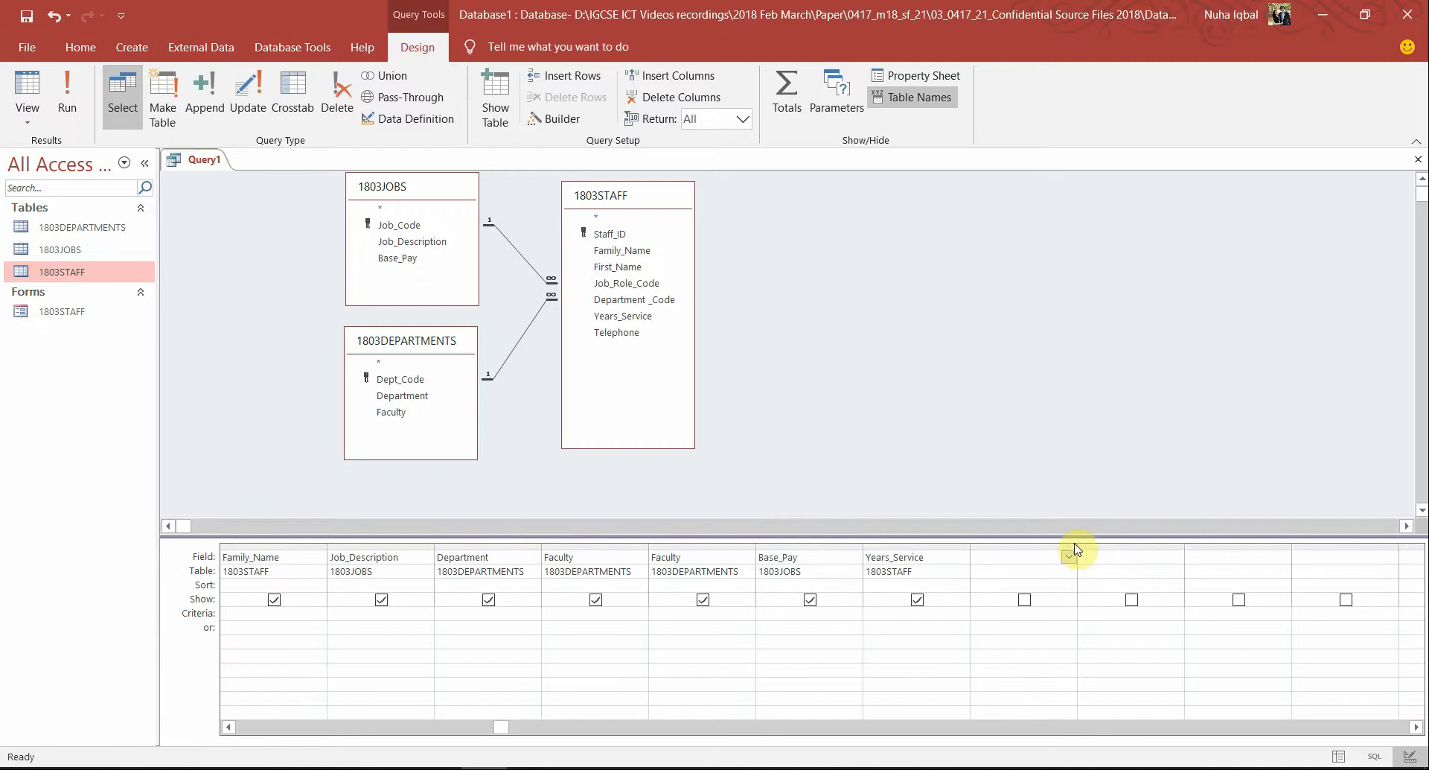
drag(1078, 545, 1209, 577)
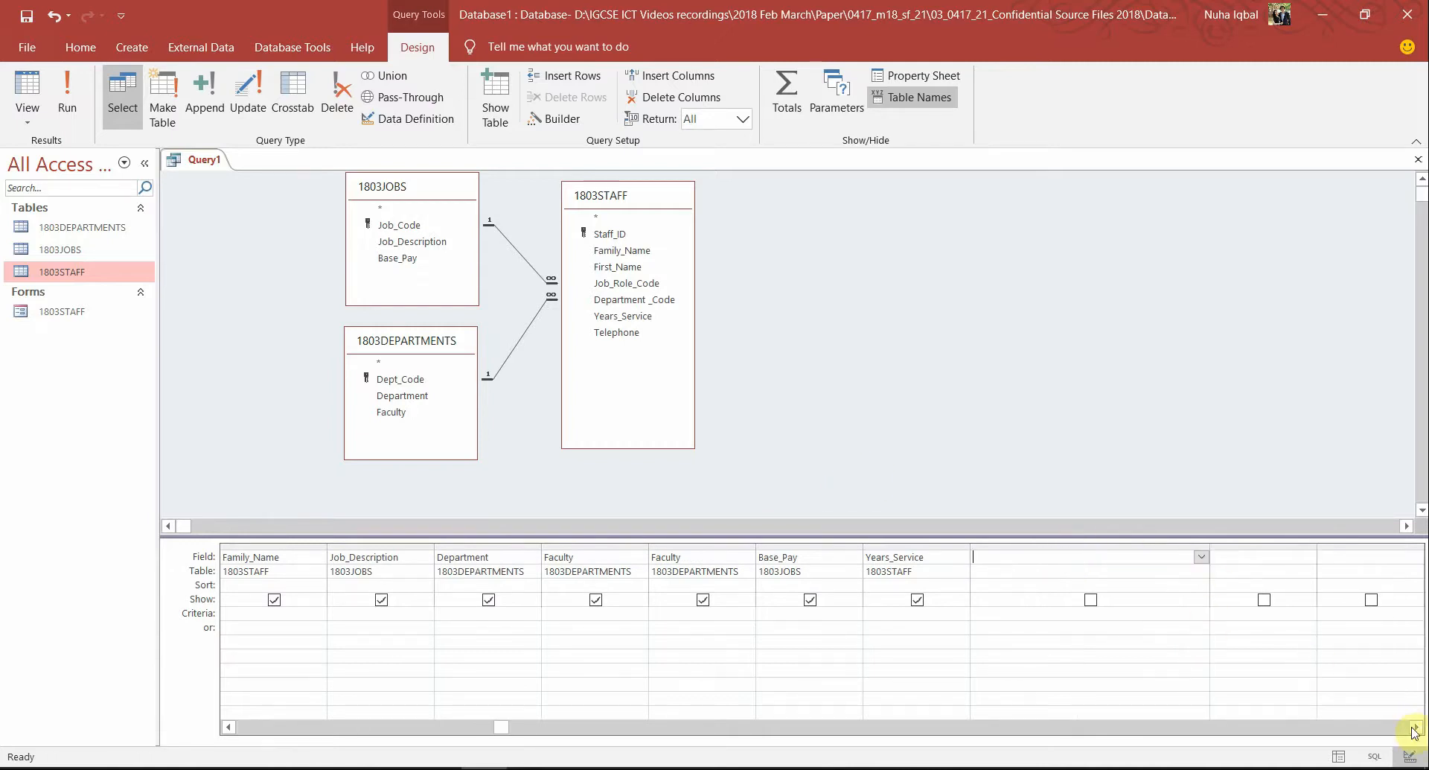
double_click(1413, 728)
click(1413, 727)
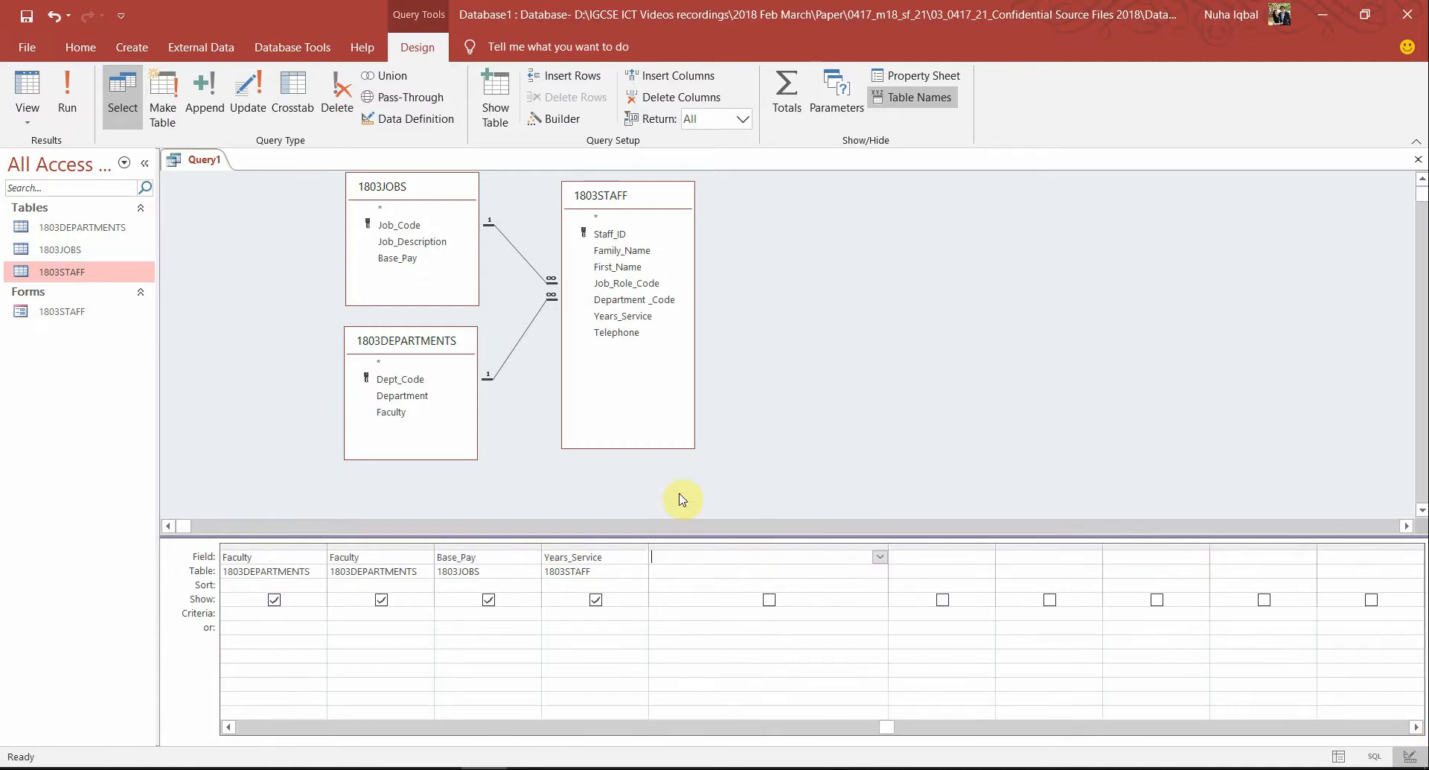
click(722, 547)
click(708, 554)
key(alt+Tab)
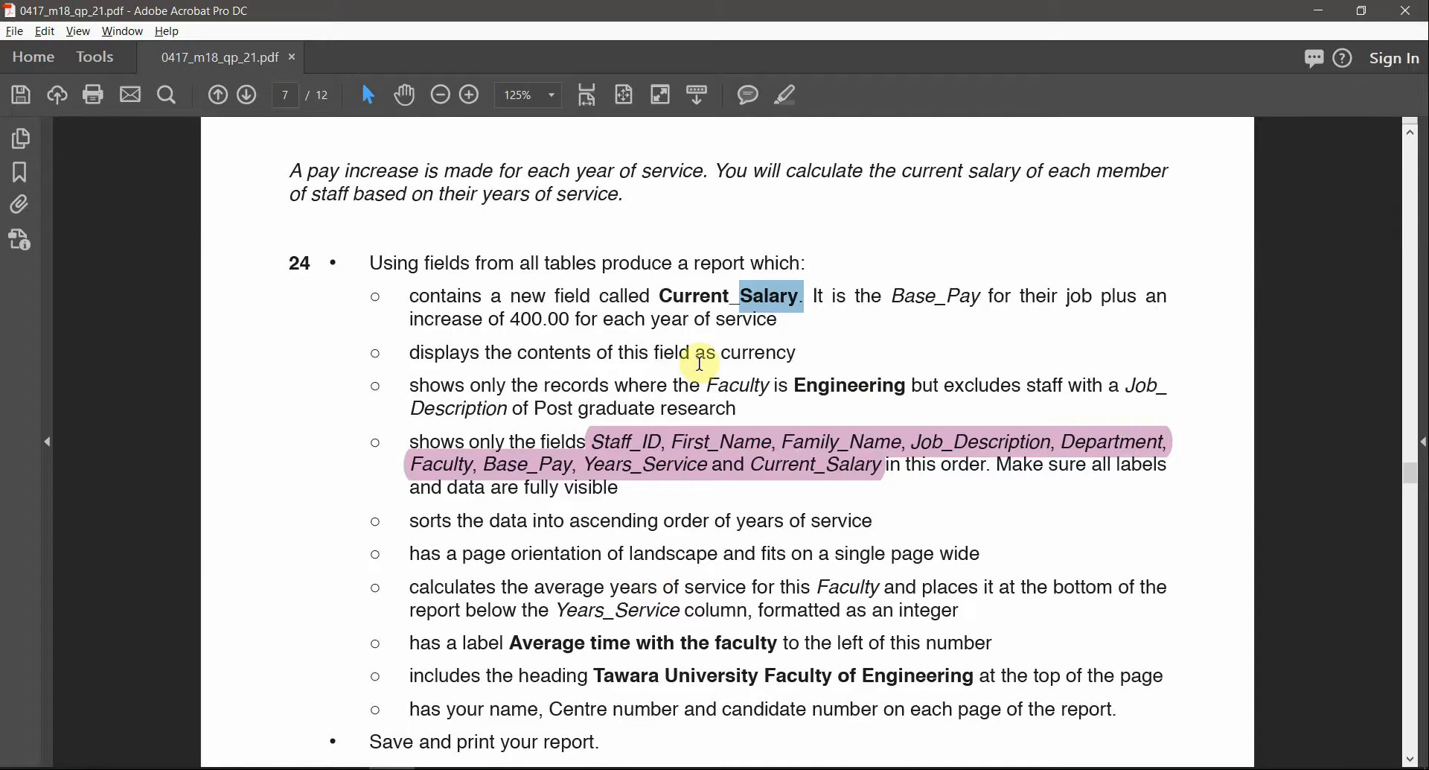
drag(801, 298, 668, 300)
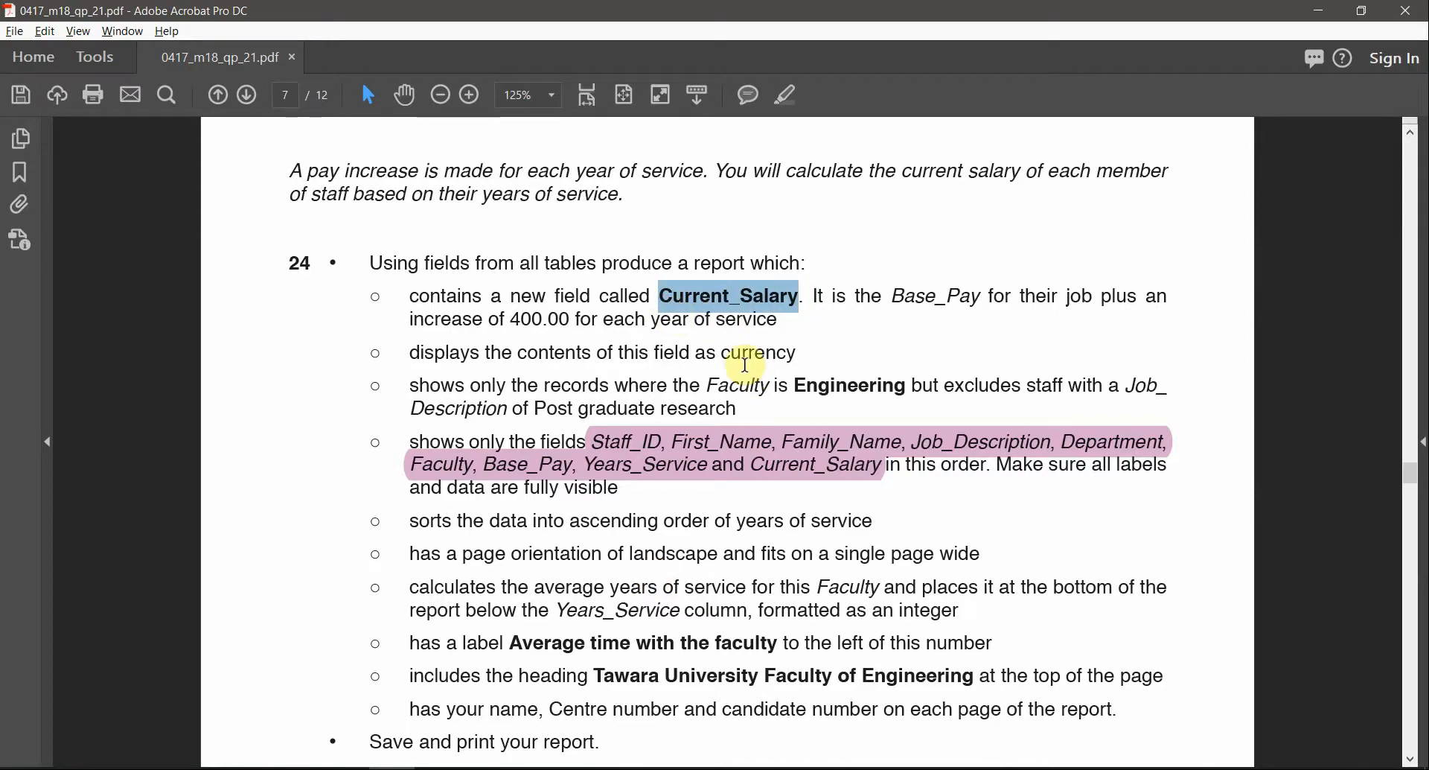
key(alt+Tab)
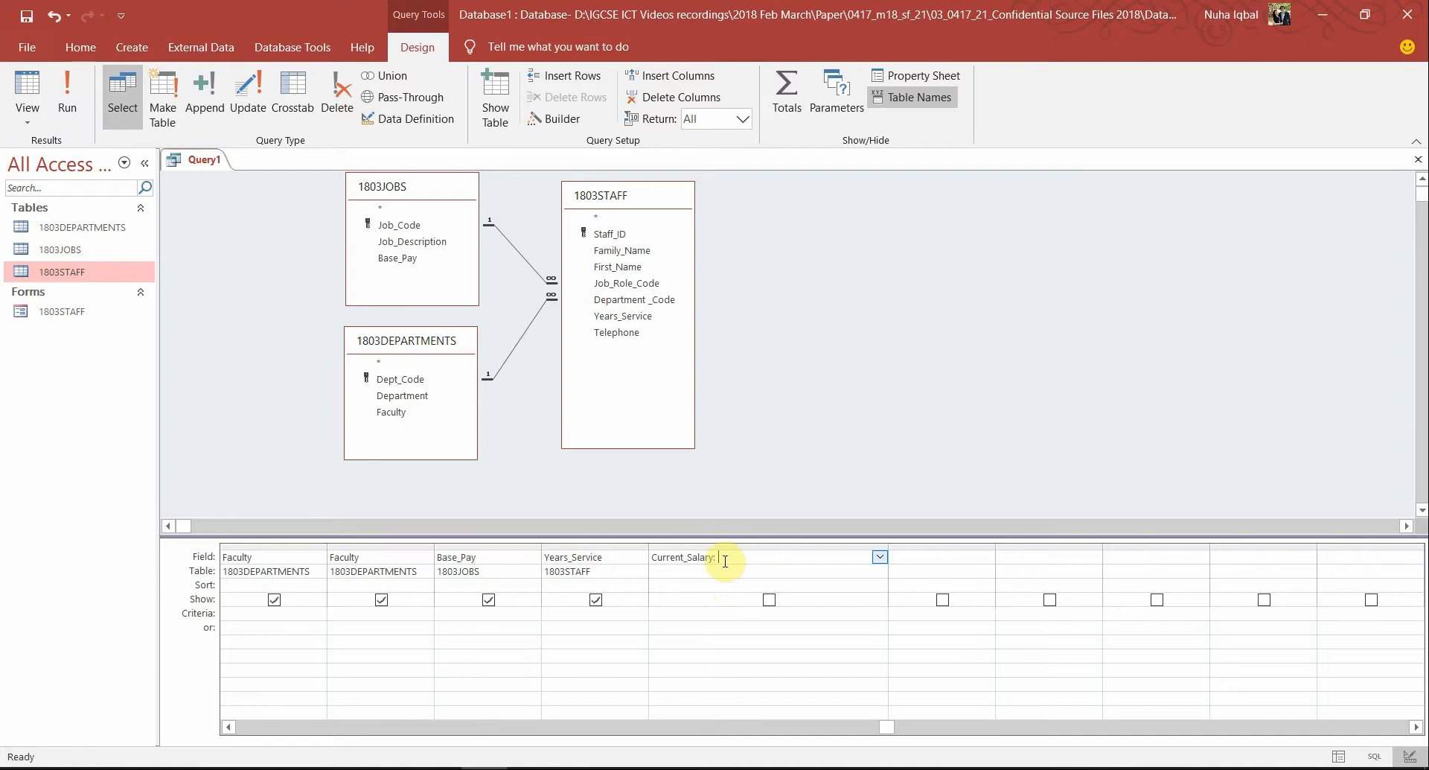
Begin the expression 'Current_Salary: [Base', cross-checking the Base_Pay field name in the question paper
drag(714, 557, 637, 555)
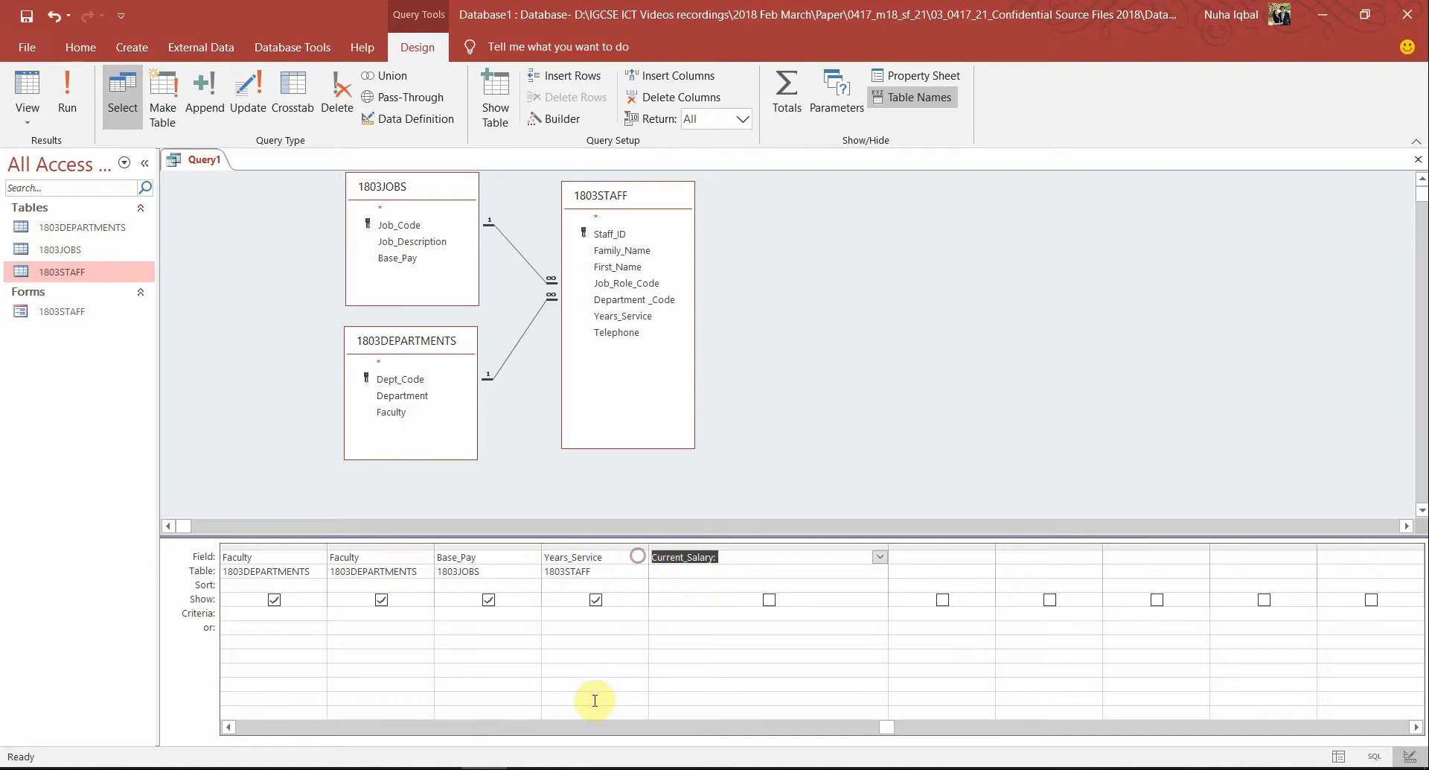
click(724, 558)
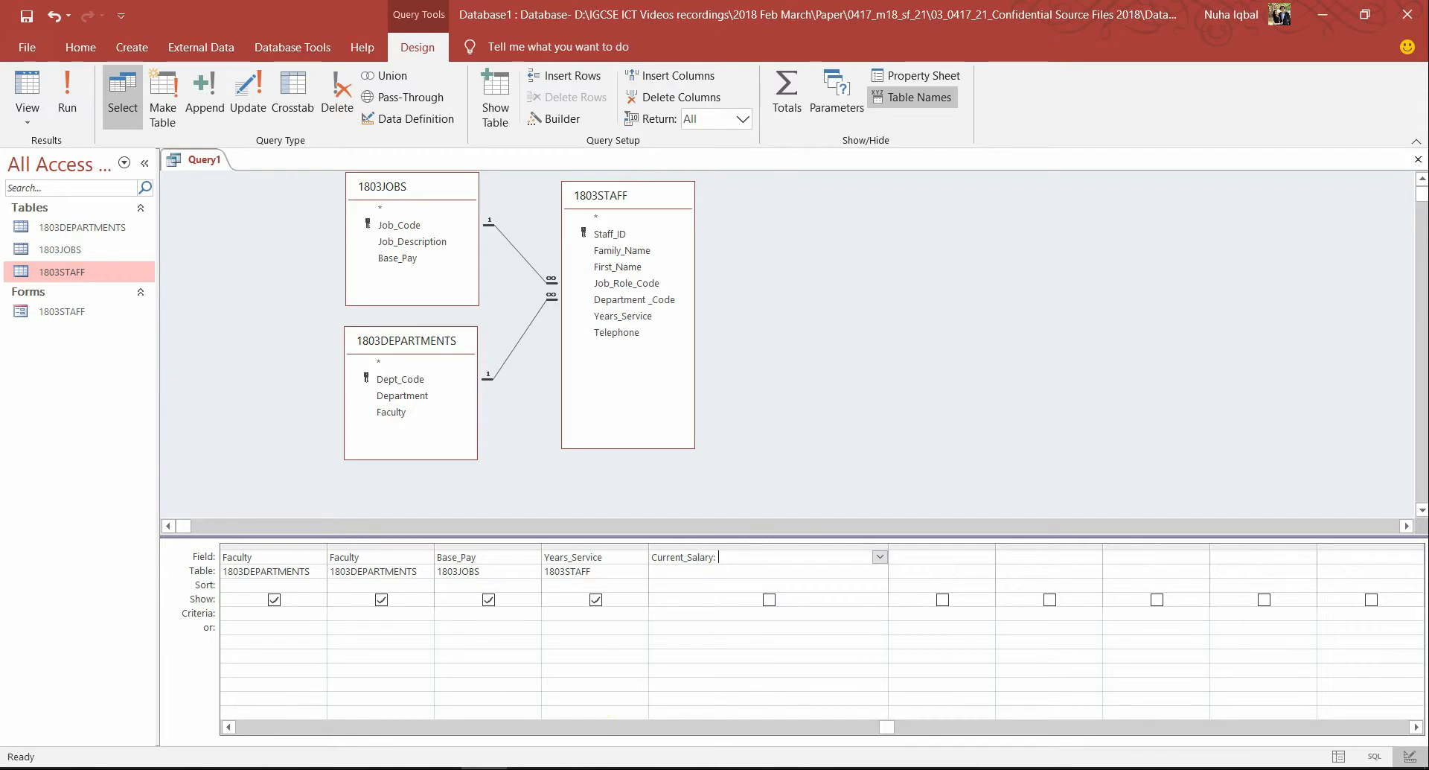
key(alt+Tab)
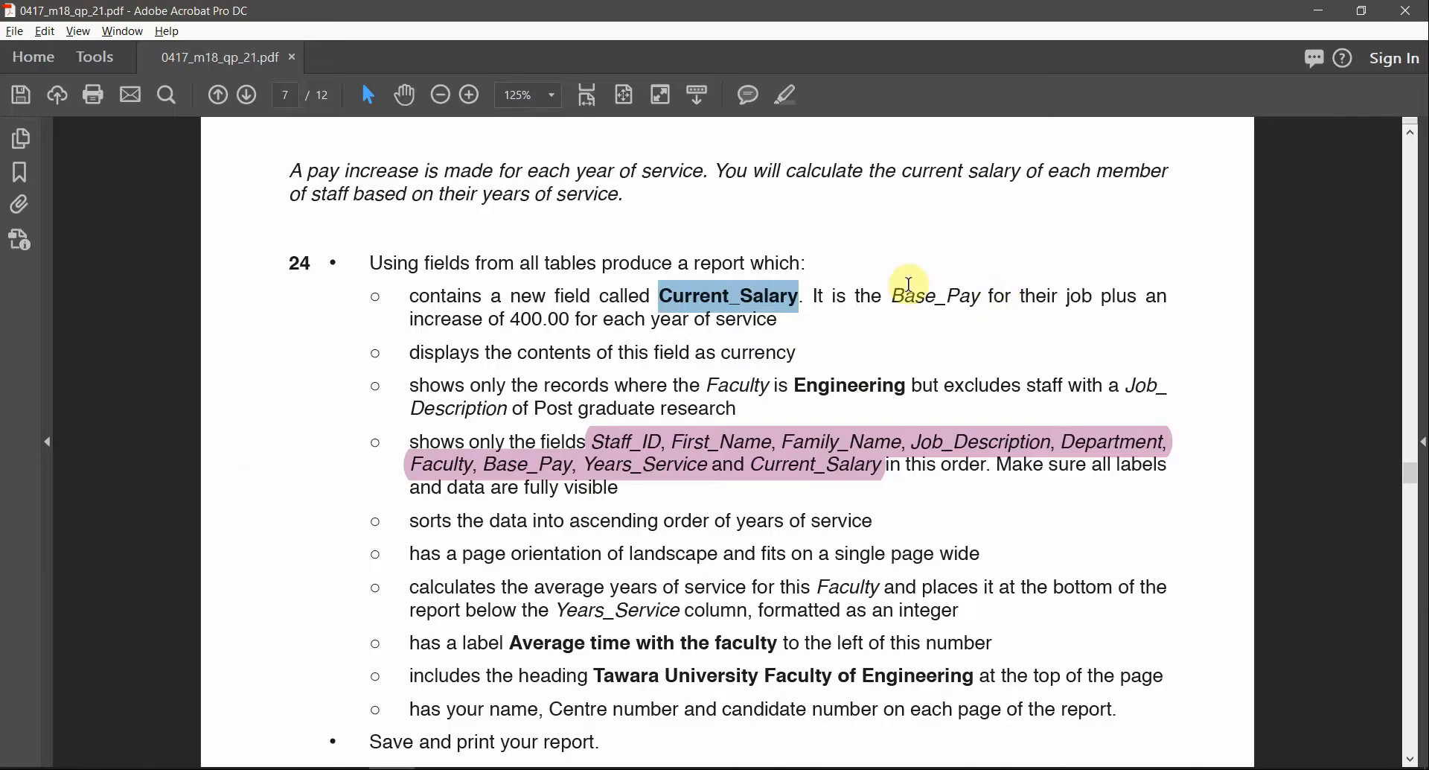
click(909, 284)
drag(892, 301, 981, 301)
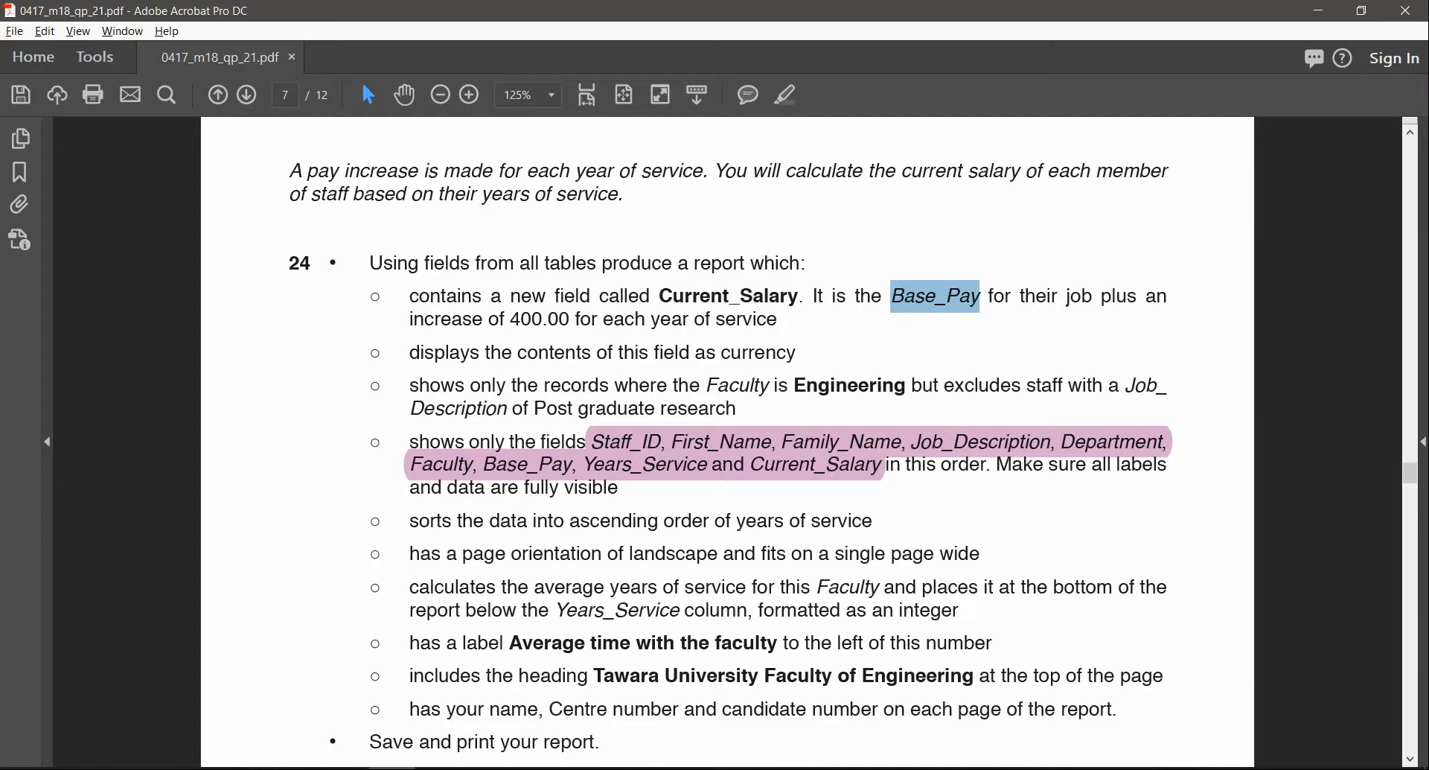
click(438, 769)
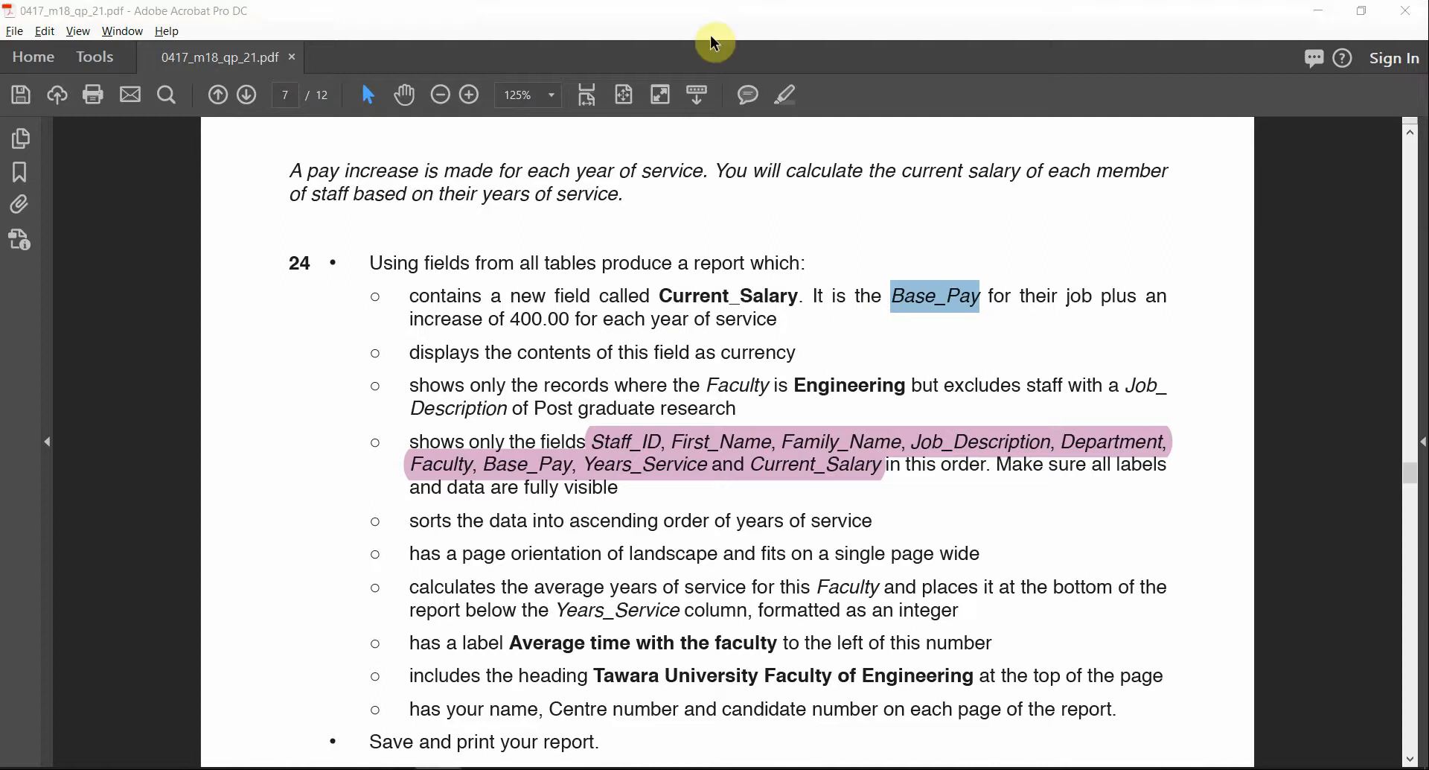
key(alt+Tab)
key(alt+Tab)
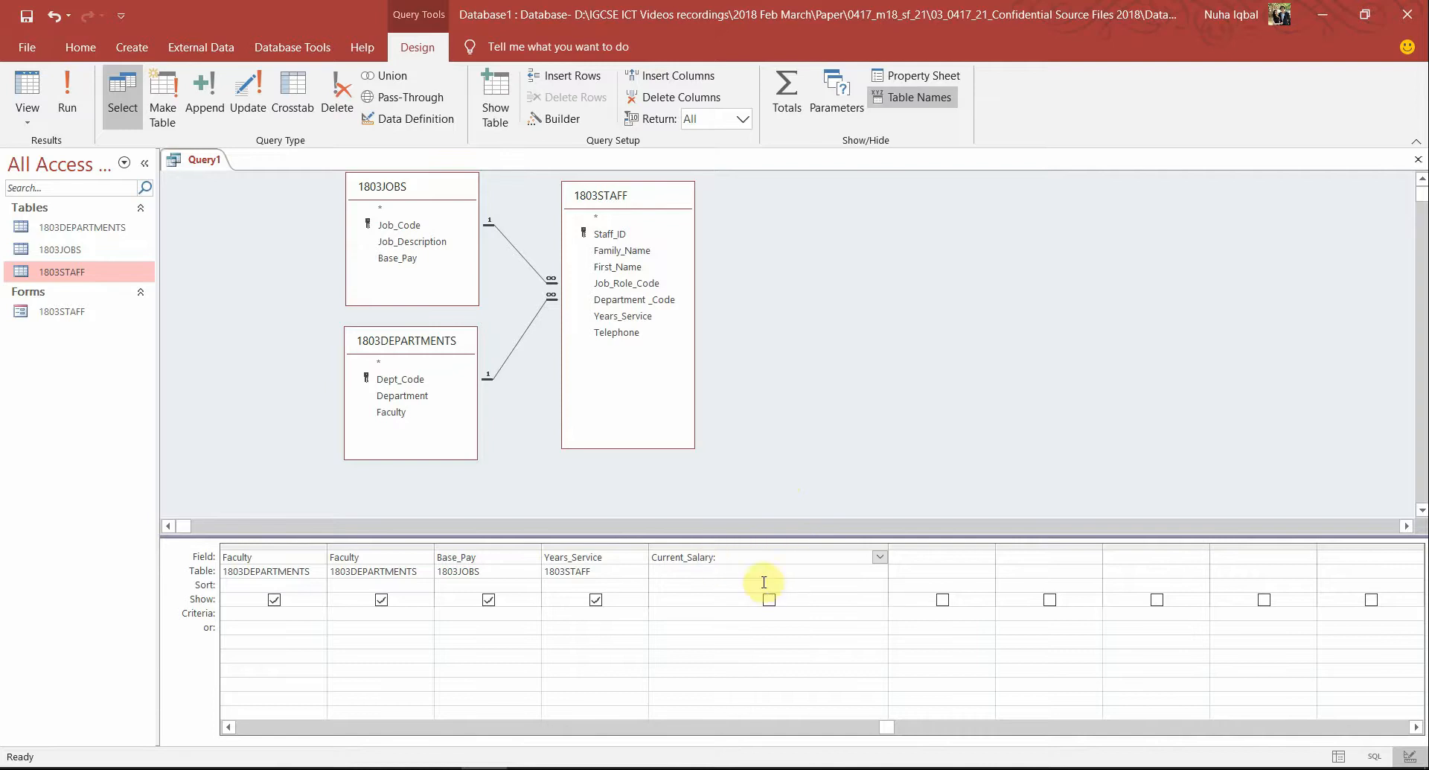
key(alt+Tab)
click(872, 339)
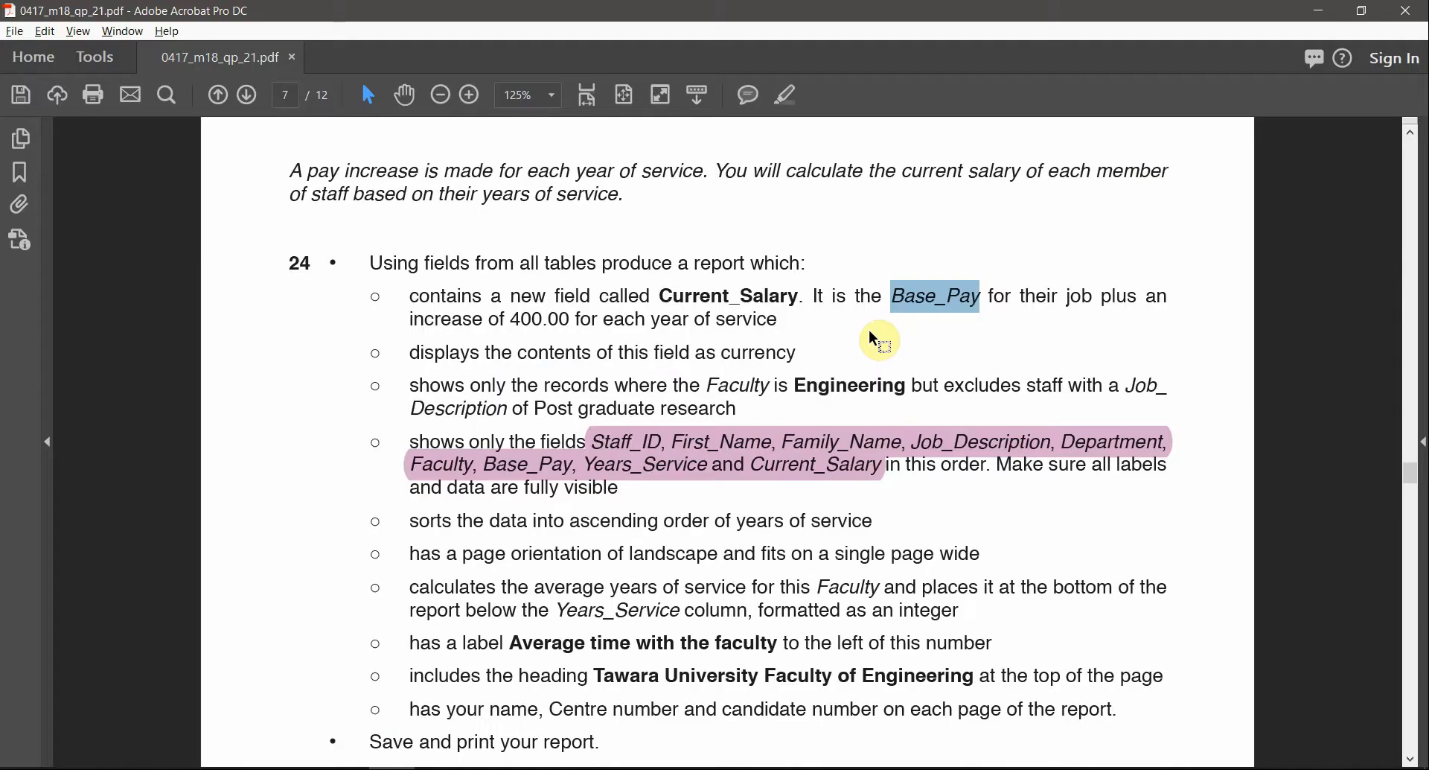
key(alt+Tab)
key(alt+Tab)
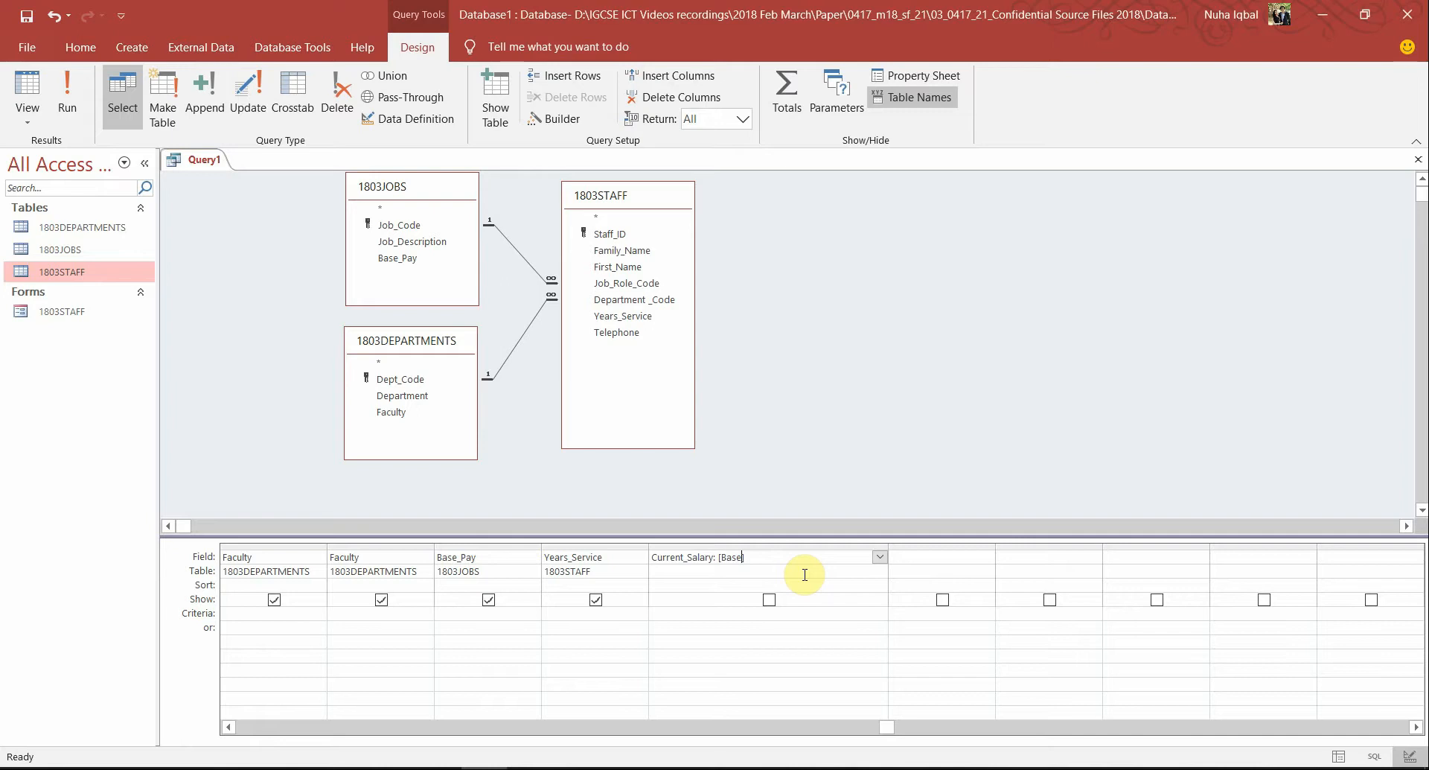
Complete [Base_Pay] in the expression, highlighting Base_Pay and 'plus' in the question paper
text(Pay)
key(alt+Tab)
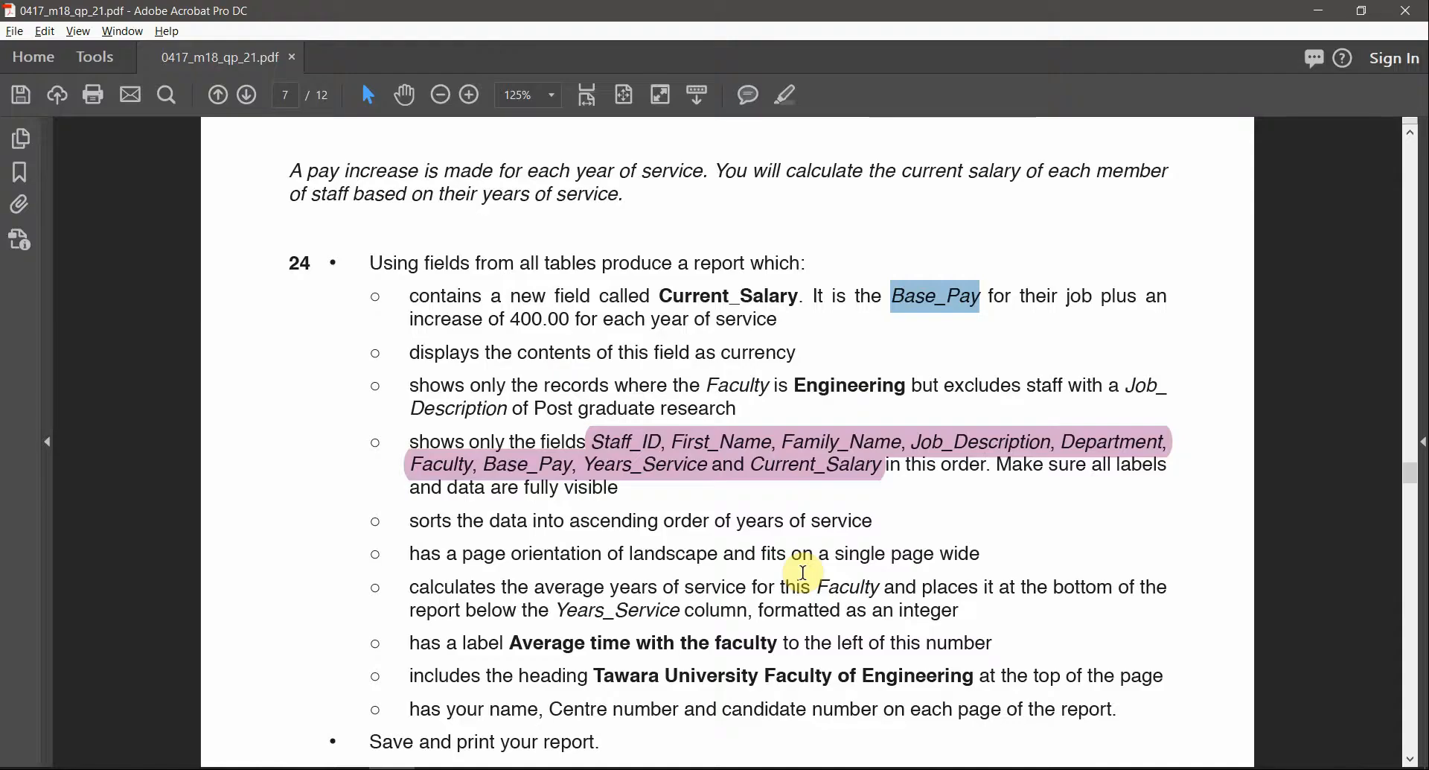
double_click(1119, 298)
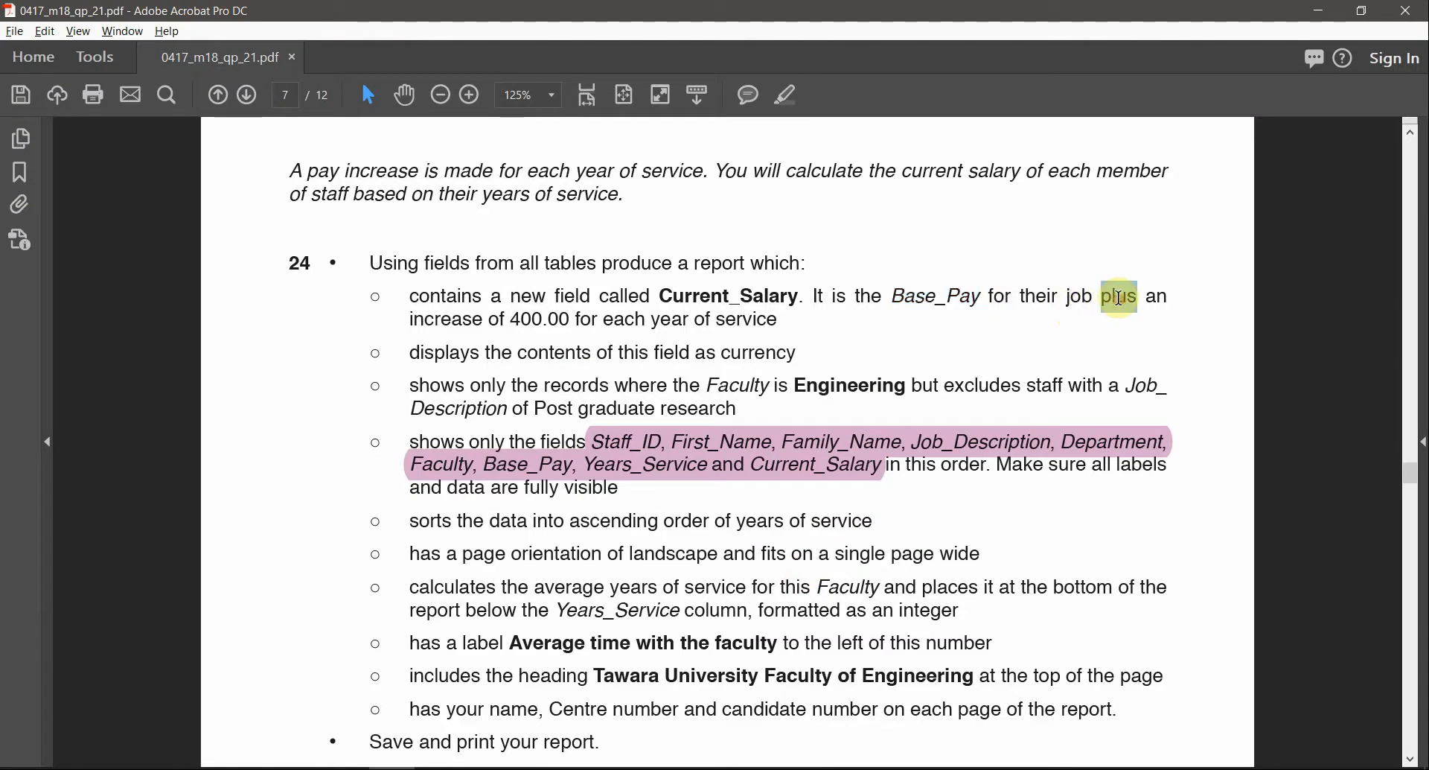
drag(896, 297, 980, 299)
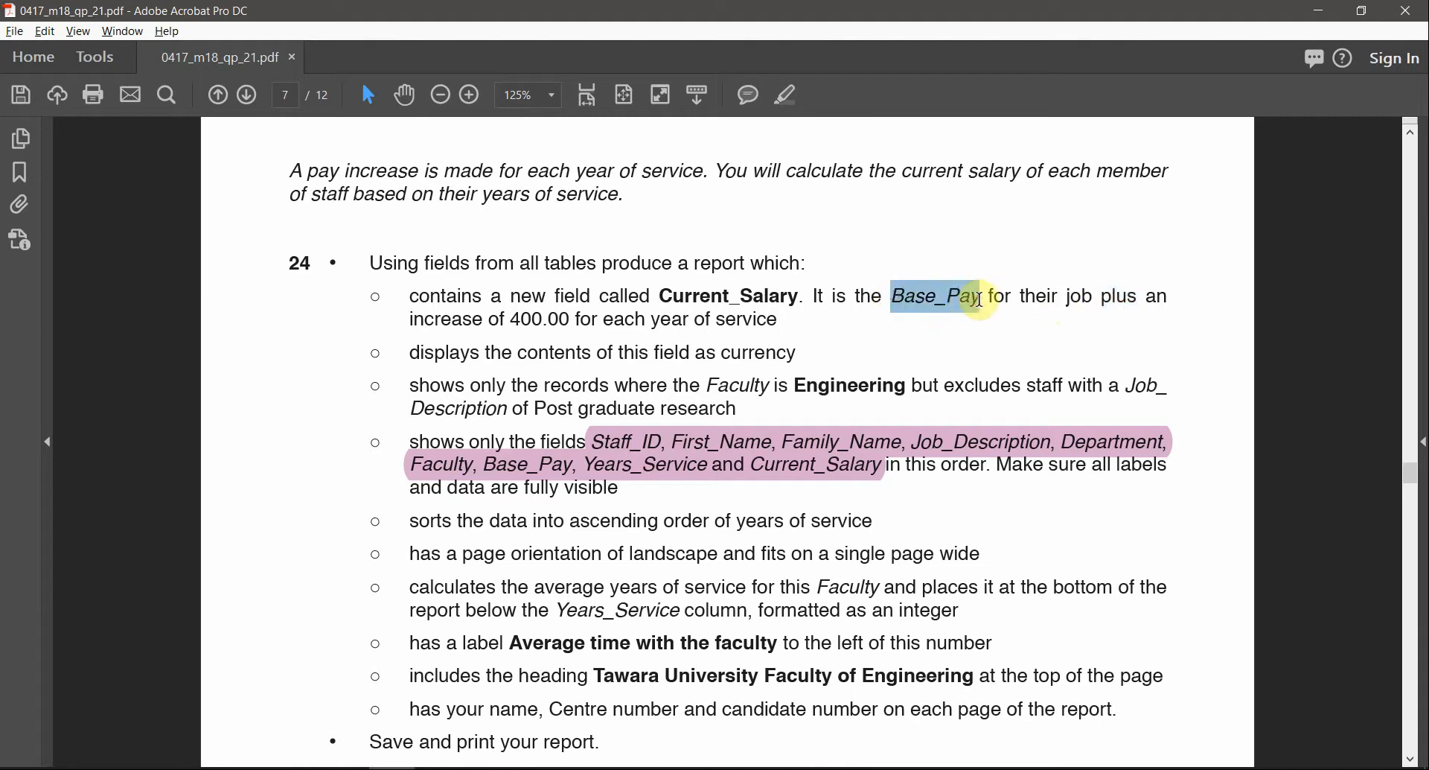
click(786, 94)
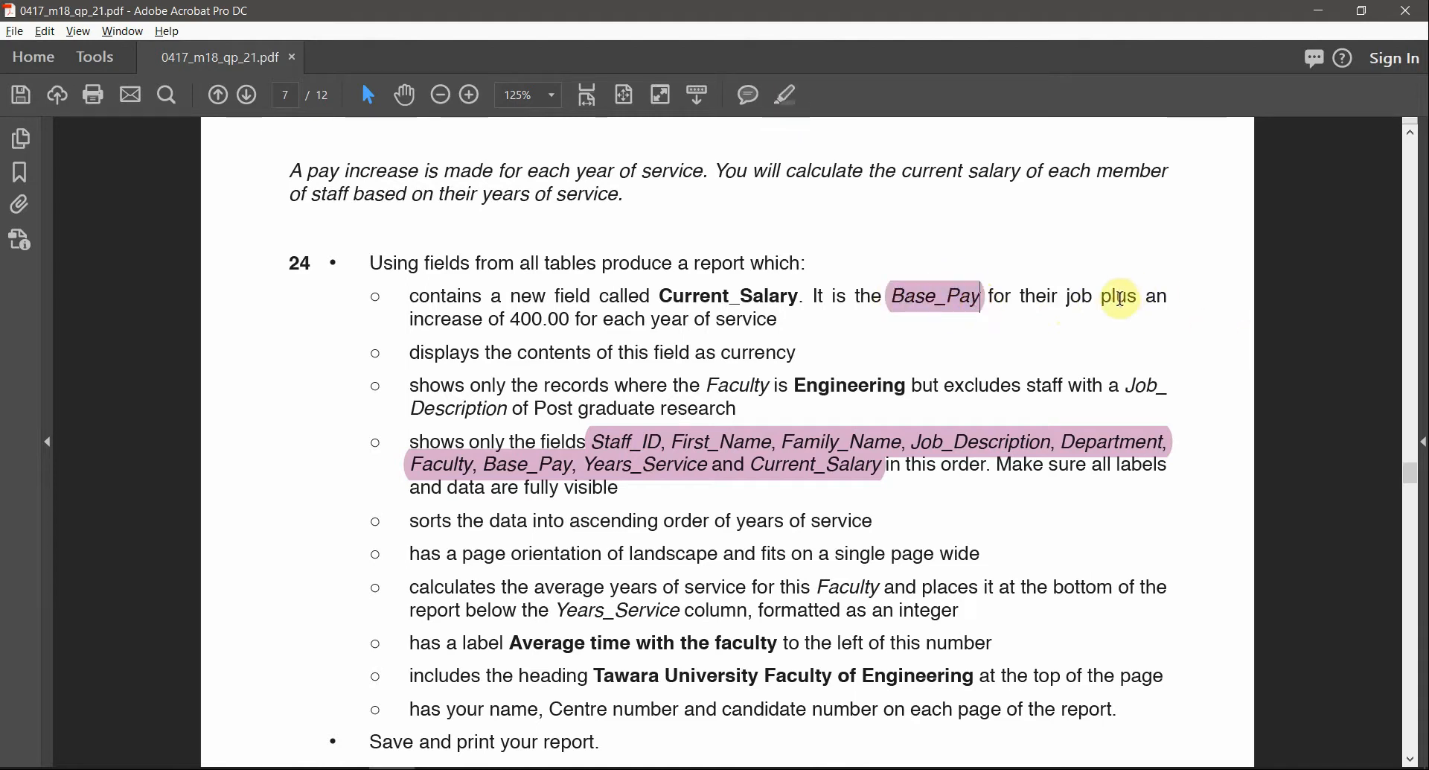
double_click(1121, 297)
click(786, 95)
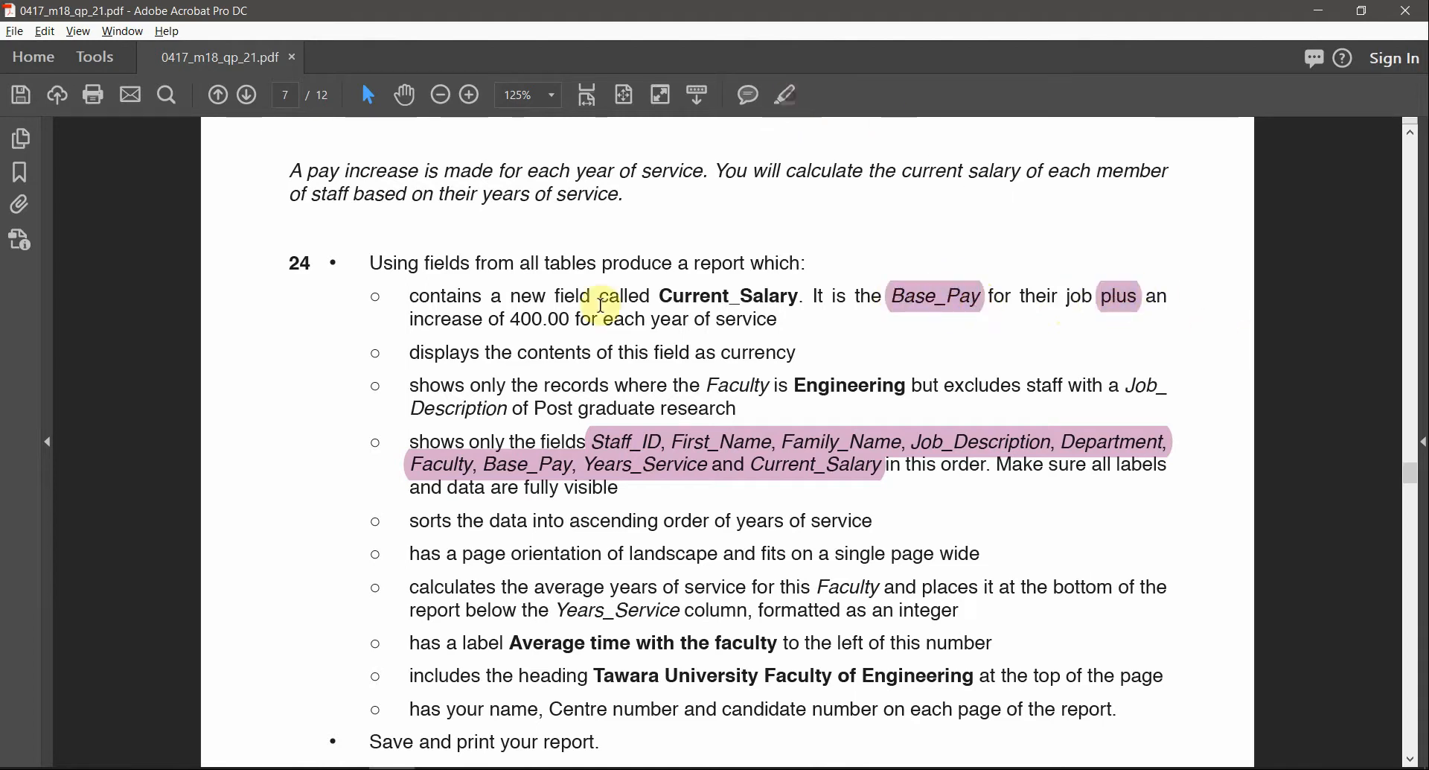
drag(510, 318, 575, 320)
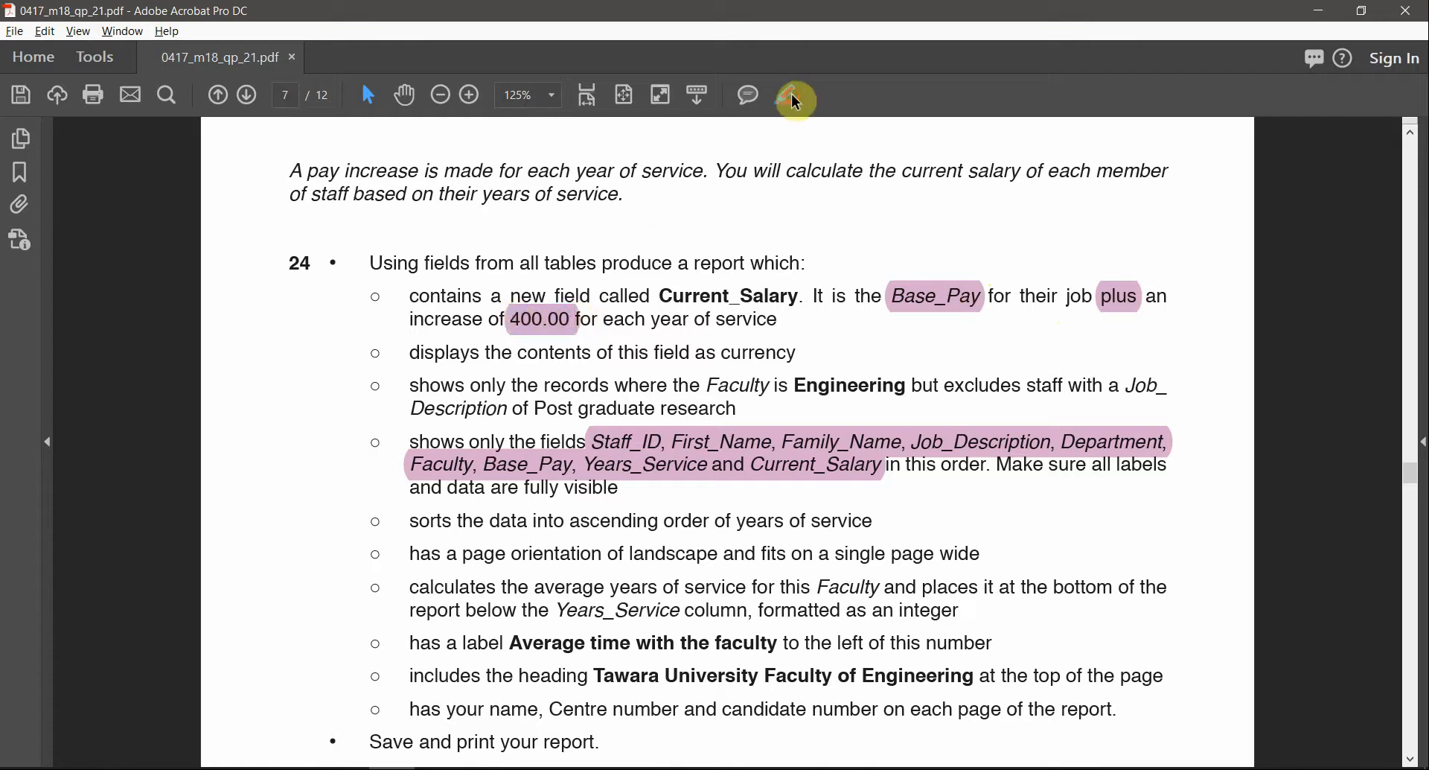
key(alt+Tab)
key(alt+Tab)
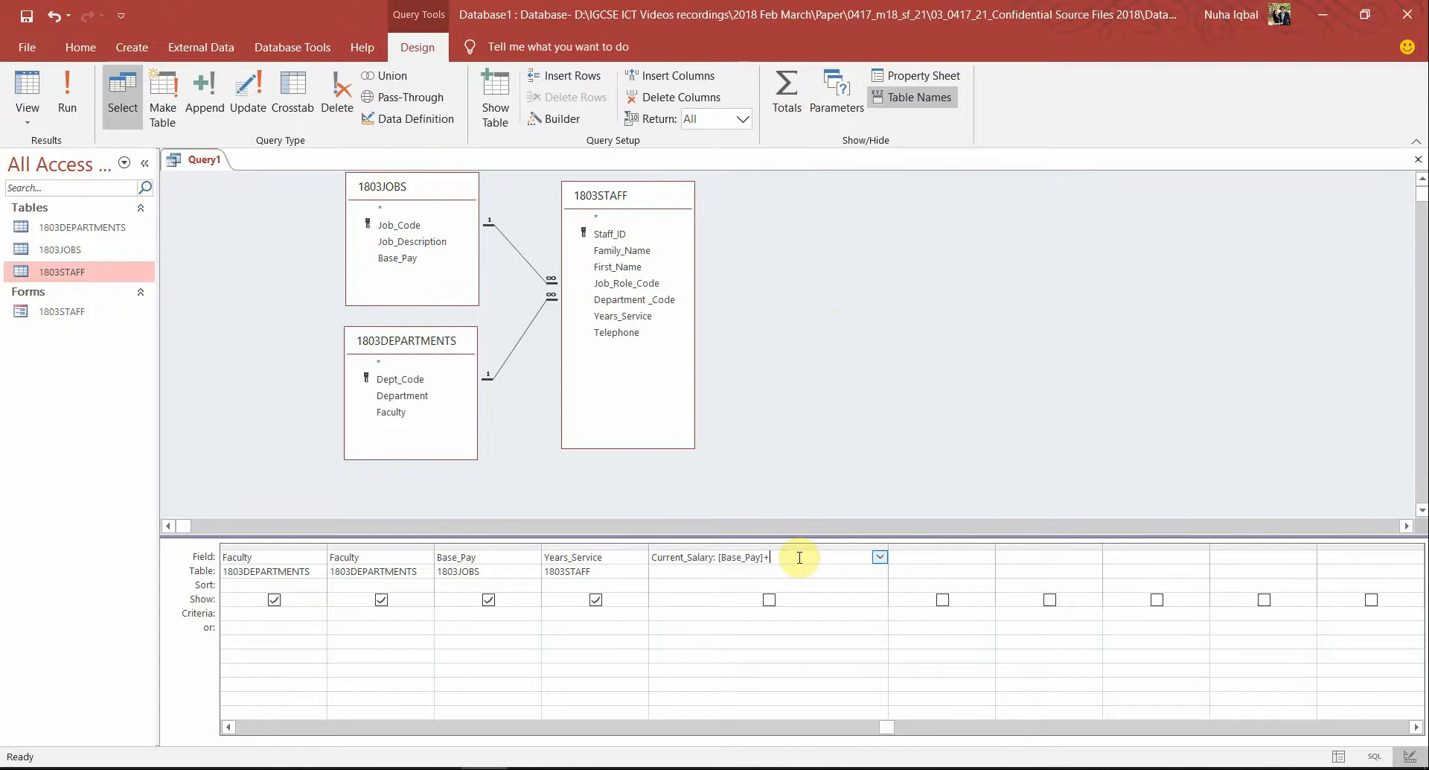
Finish the expression as Current_Salary: [Base_Pay]+(400*[Years_Service]) and tick its Show box
text(400)
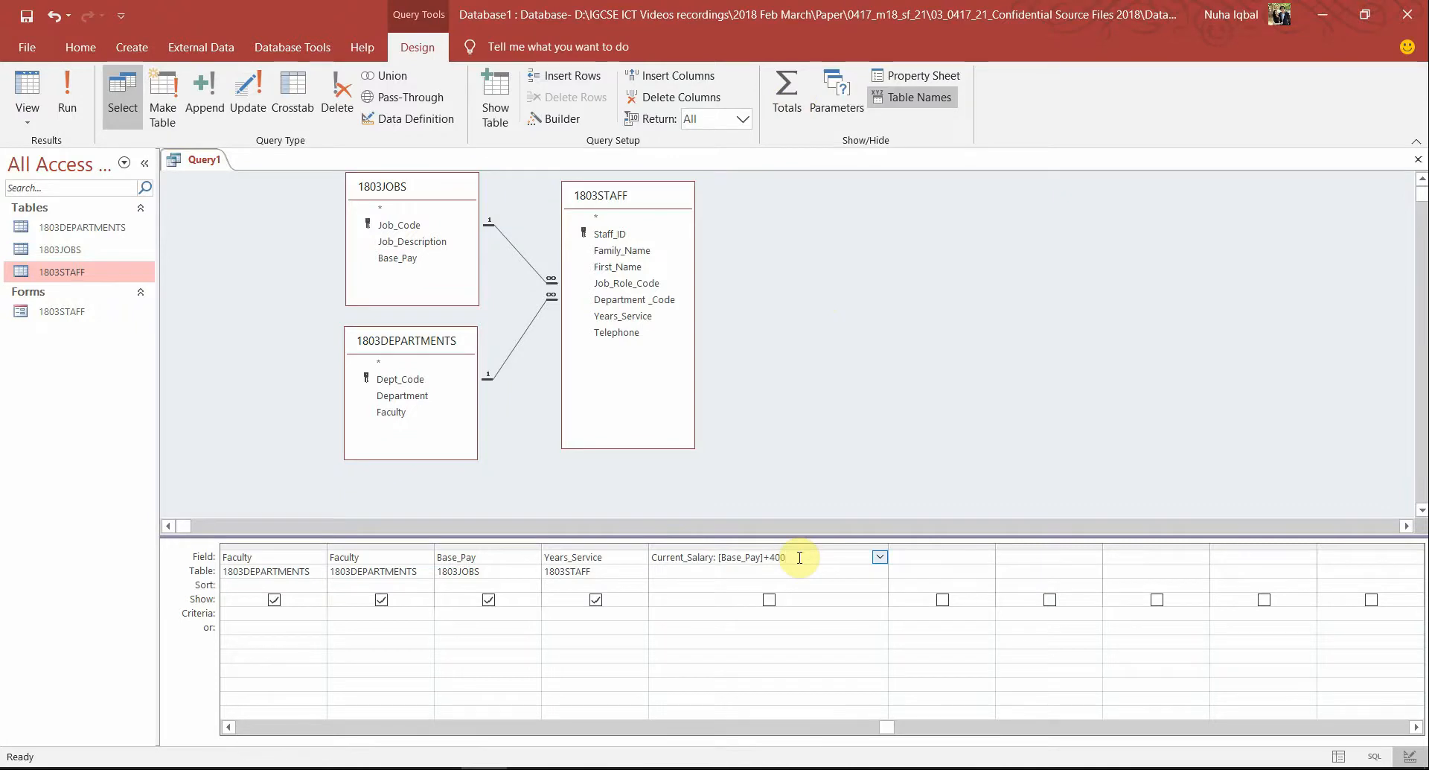
key(alt+Tab)
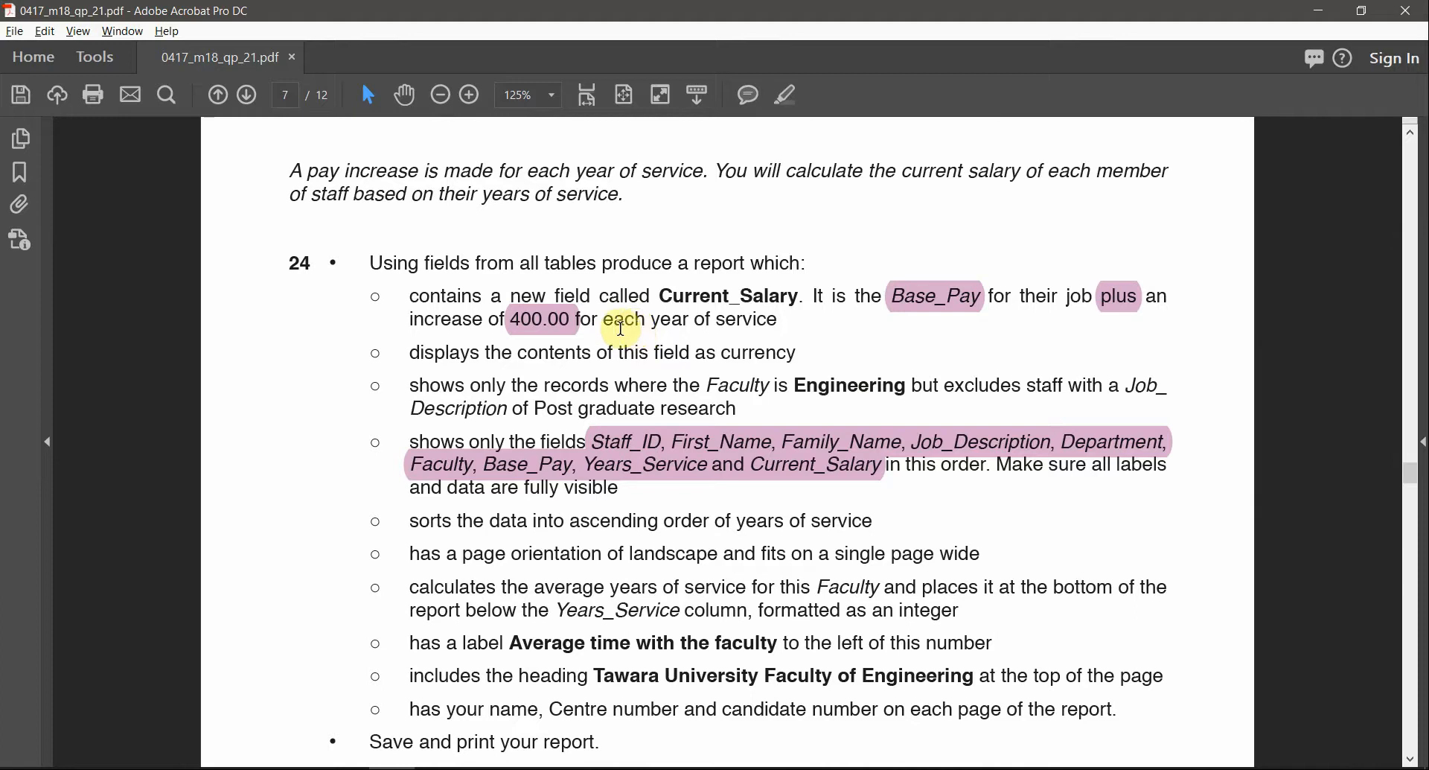
drag(778, 320, 652, 321)
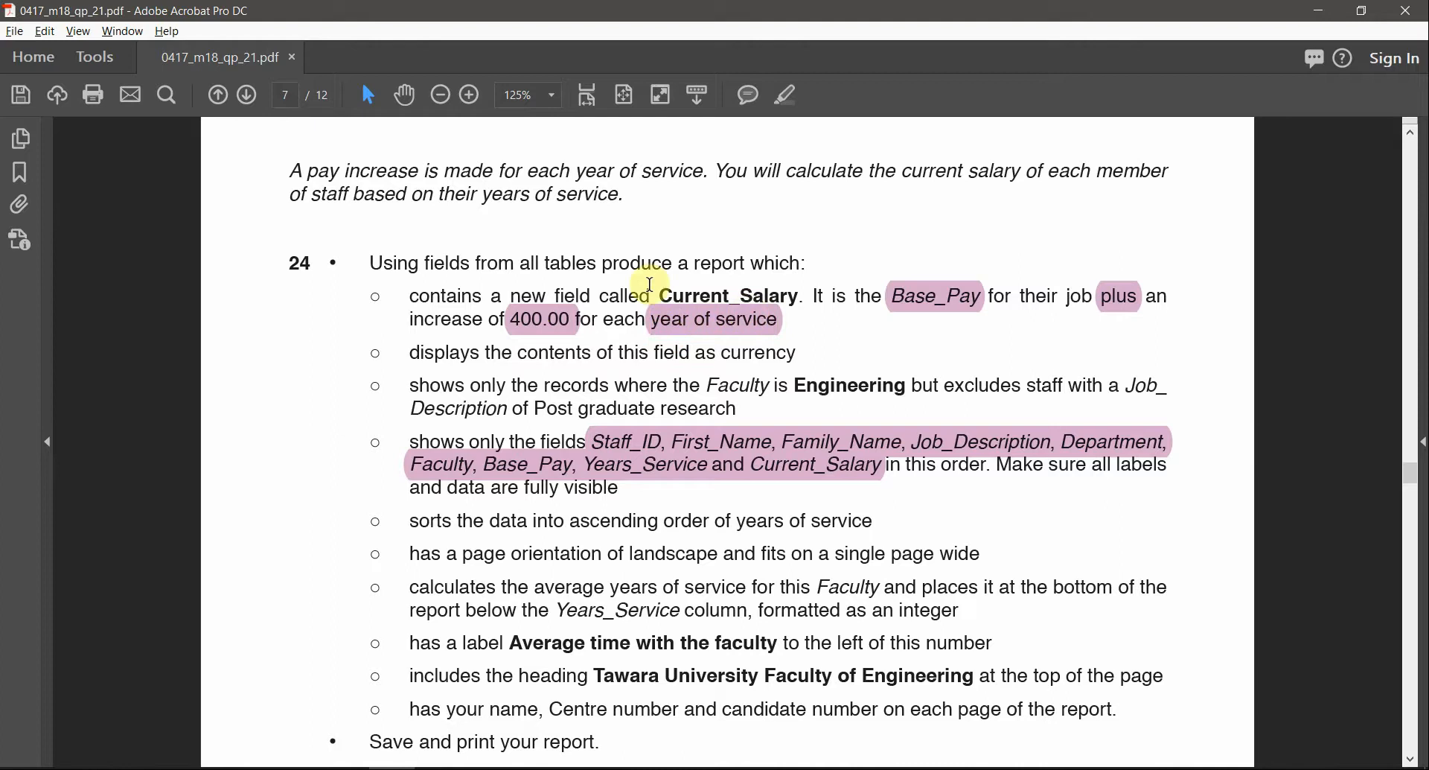
key(alt+Tab)
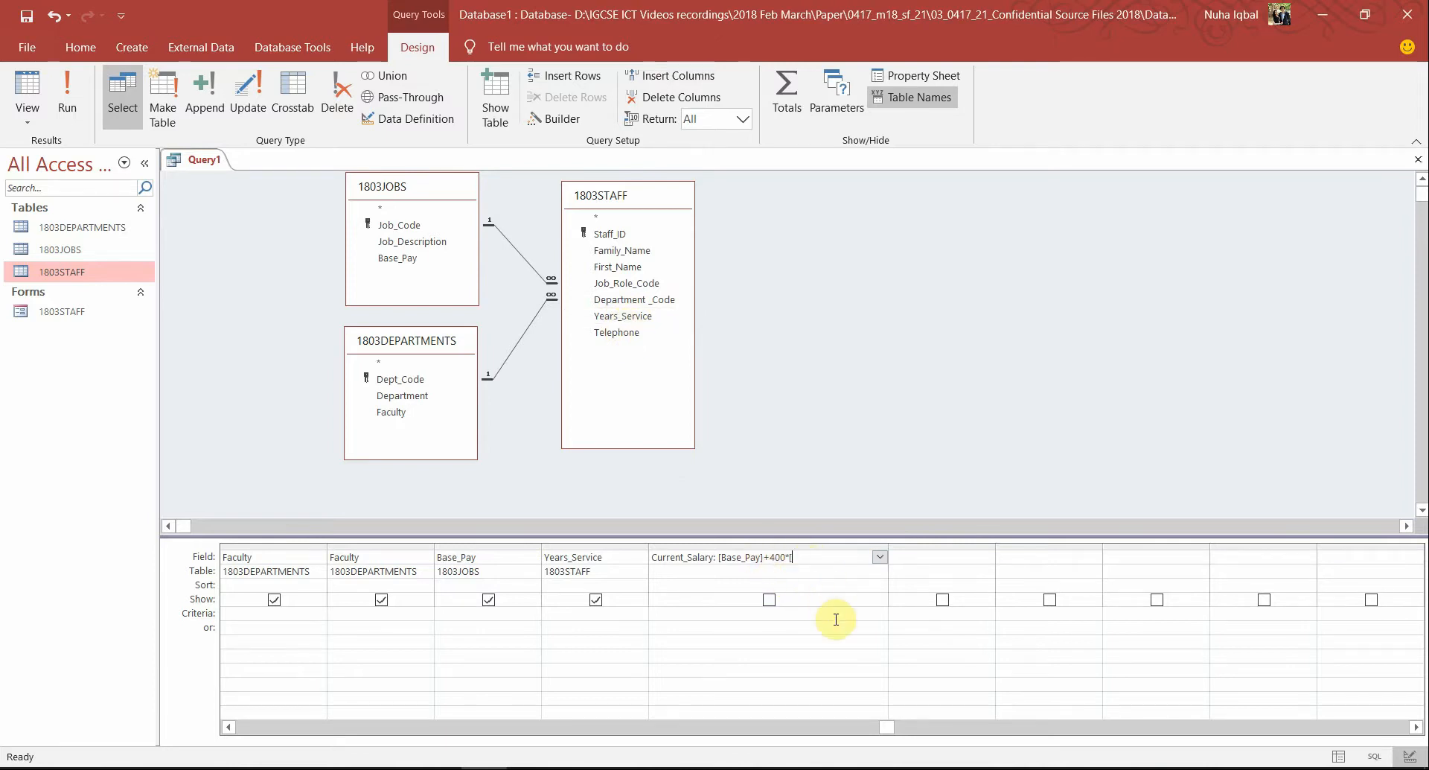
text(Ea)
text(rs_)
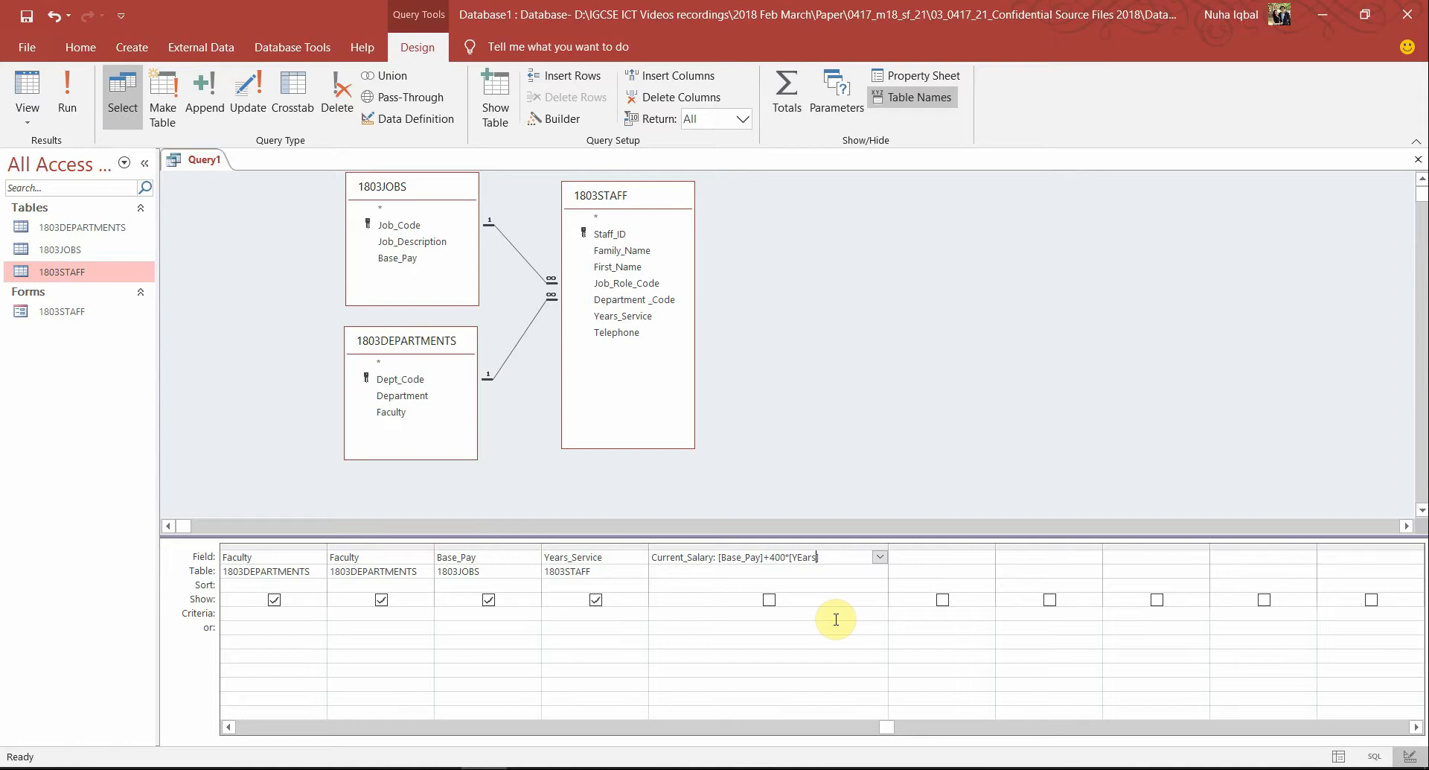
key(BackSpace)
text(()
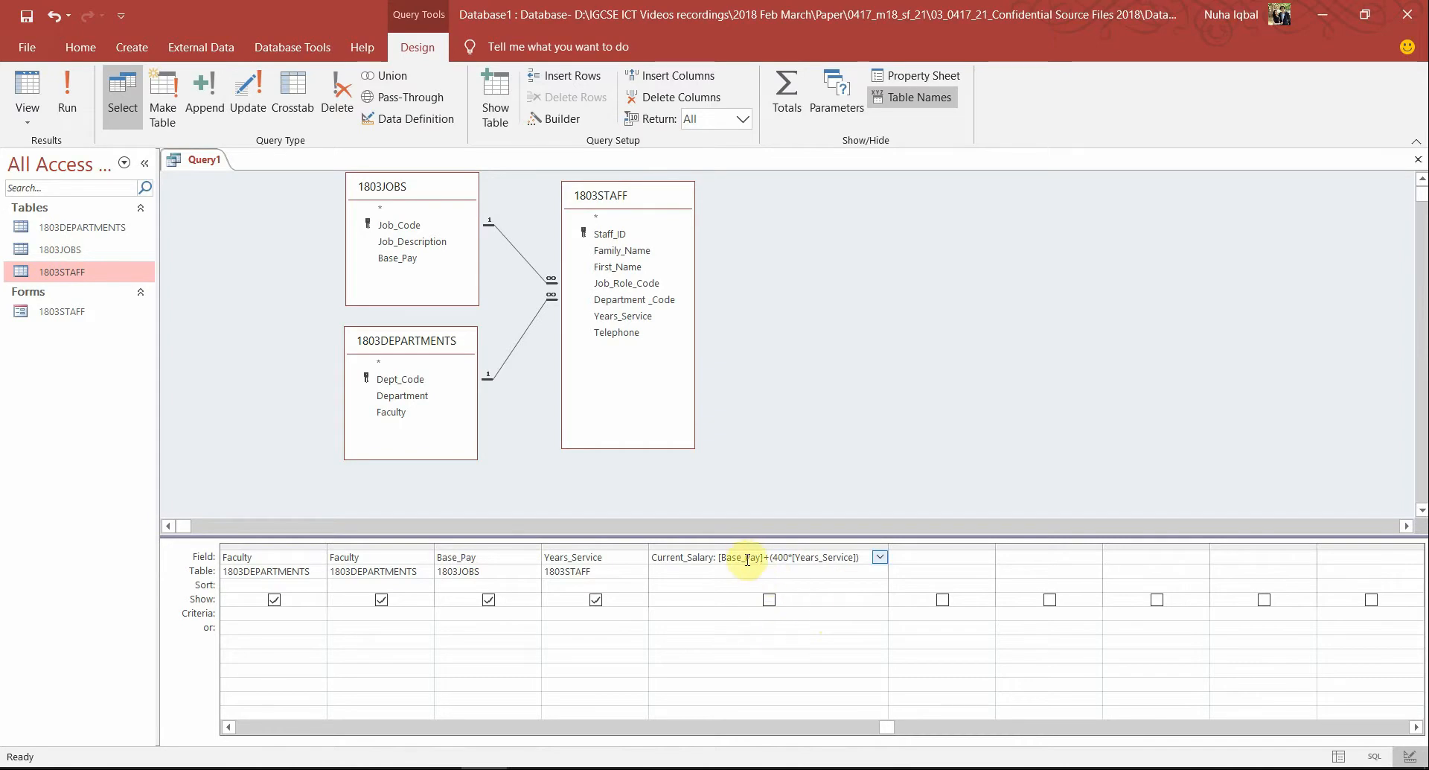
click(768, 600)
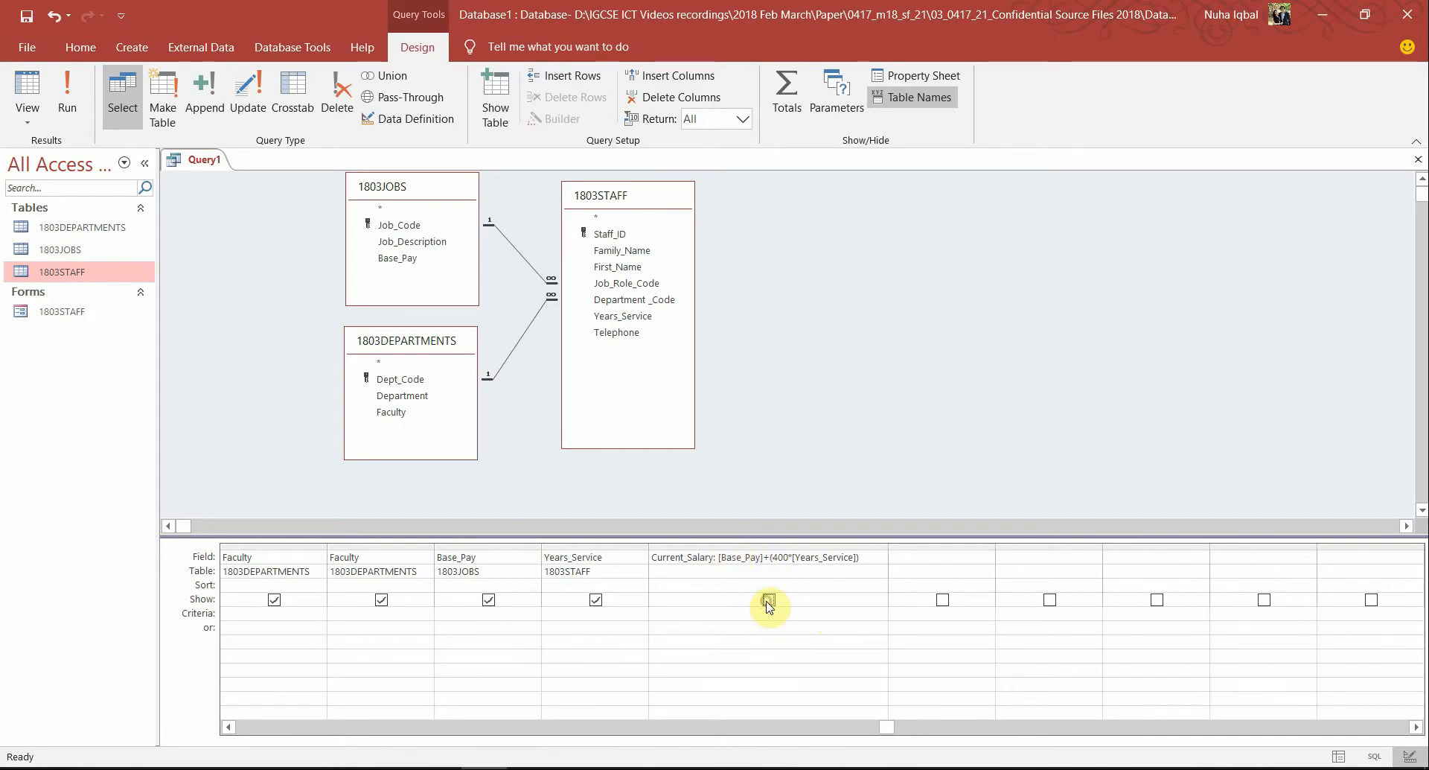
Run Query1 to show the Current_Salary values and narrow the Job_Description column
click(67, 93)
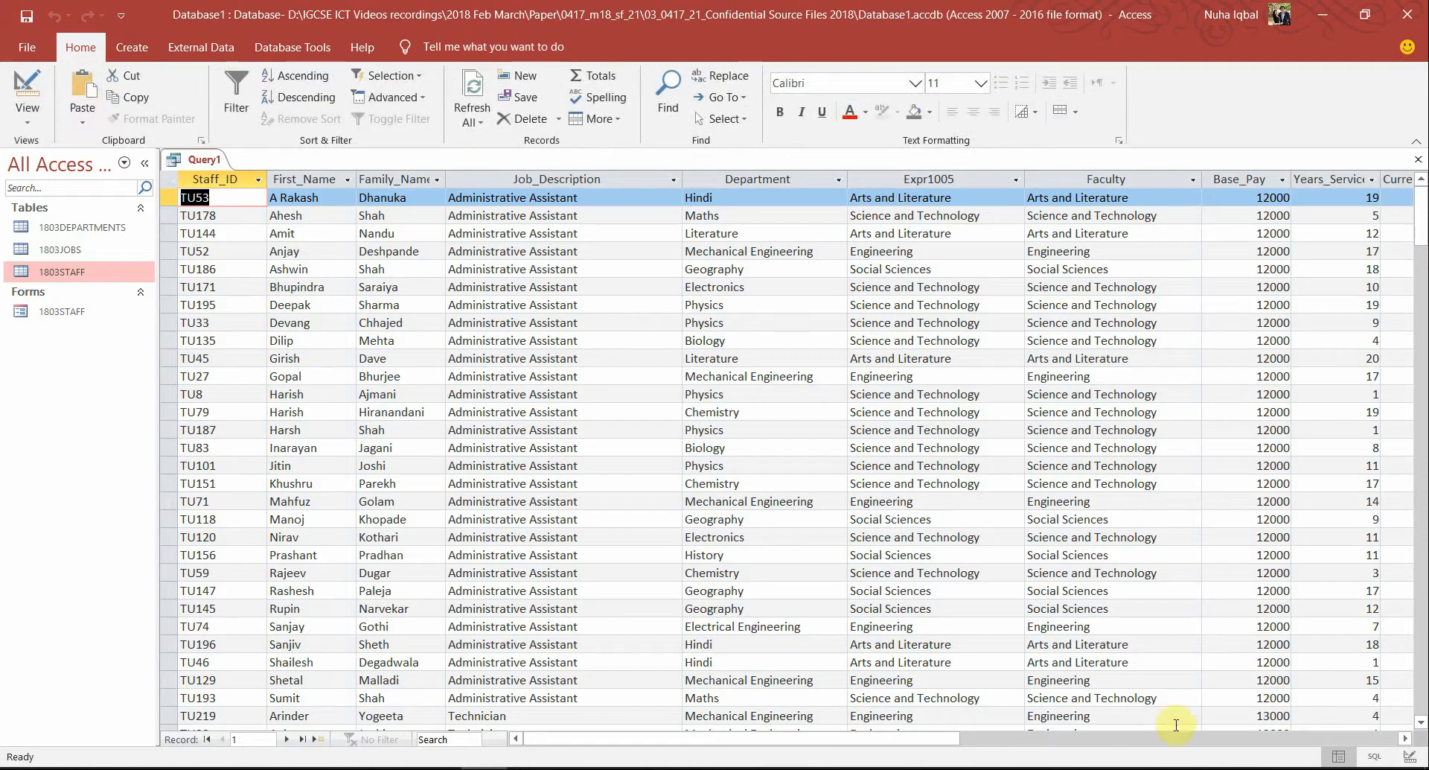
click(1147, 739)
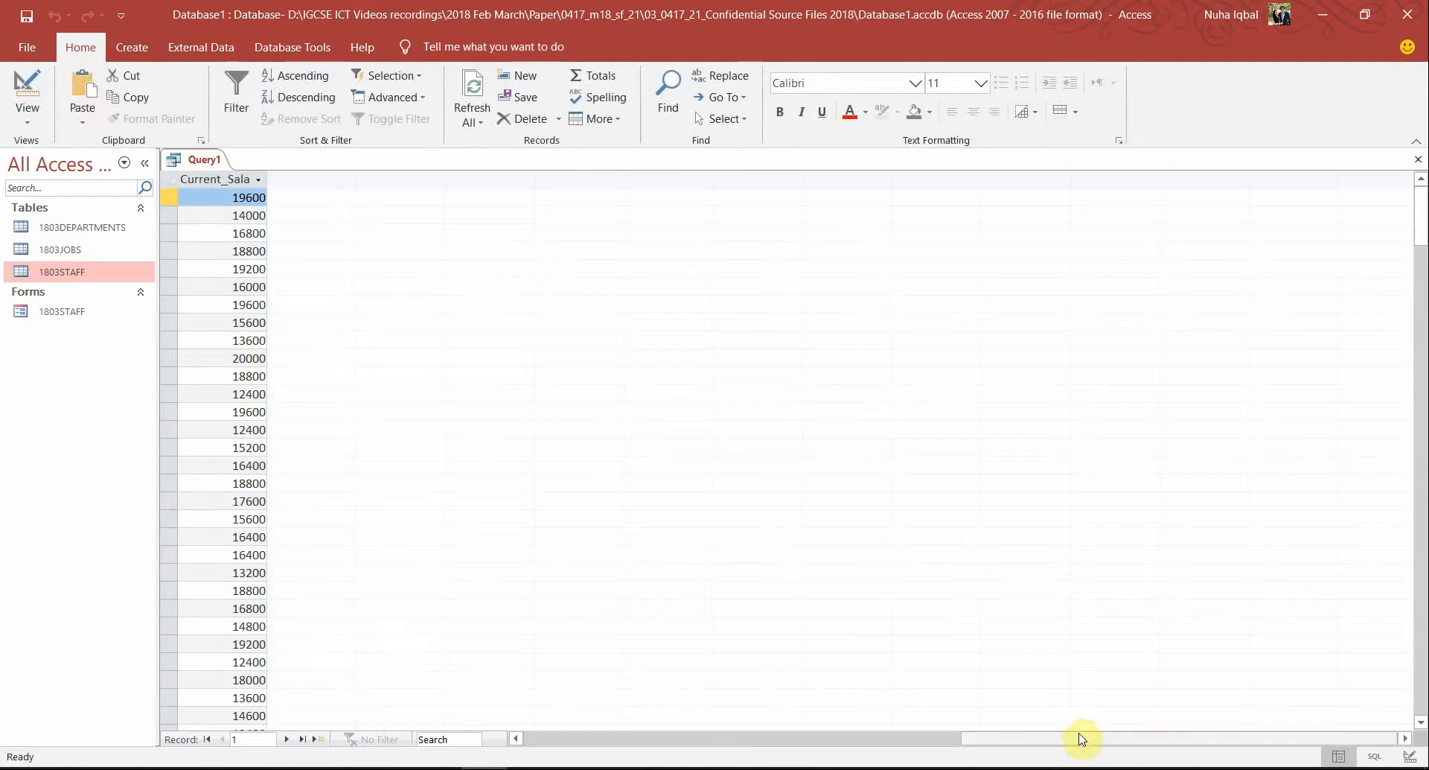
drag(1048, 739, 667, 743)
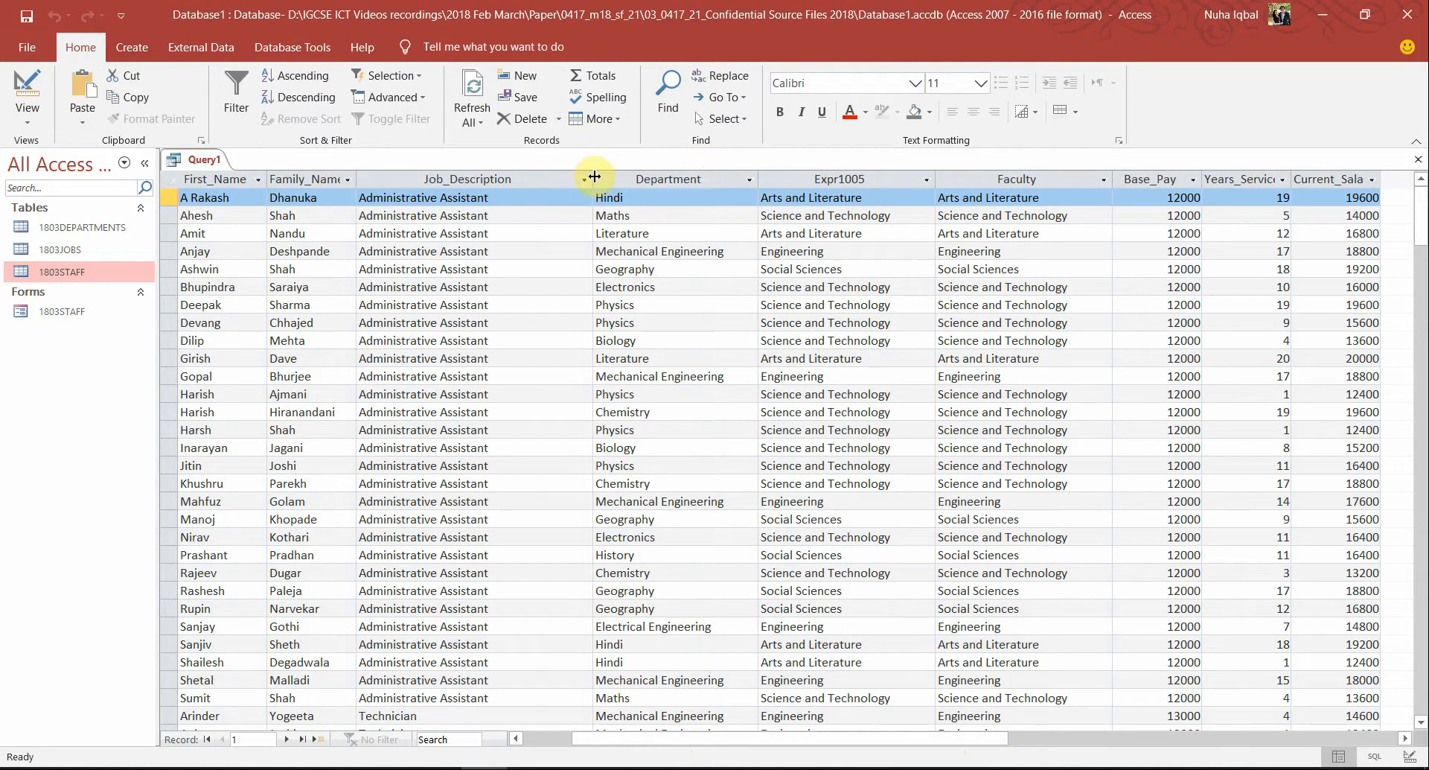
drag(594, 176, 544, 177)
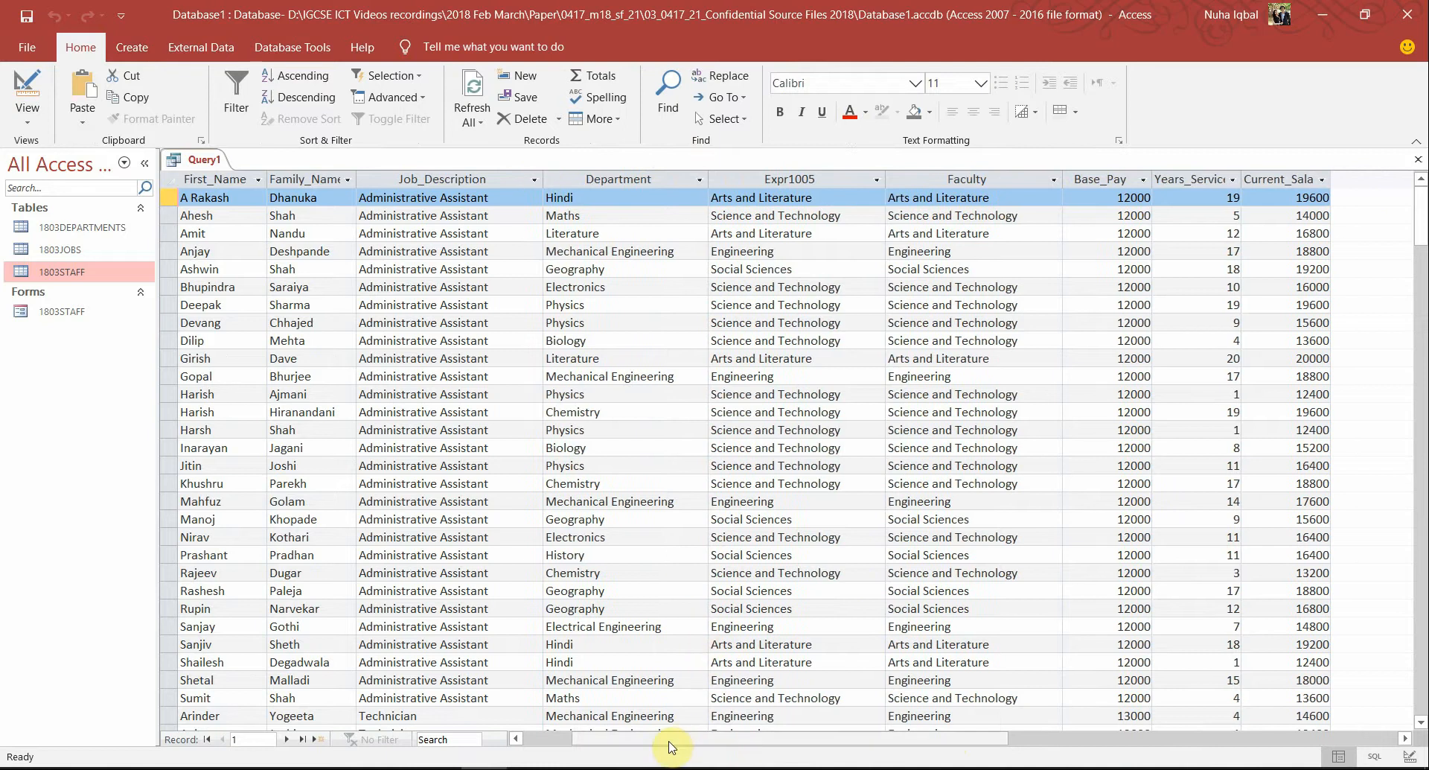
drag(673, 745, 558, 747)
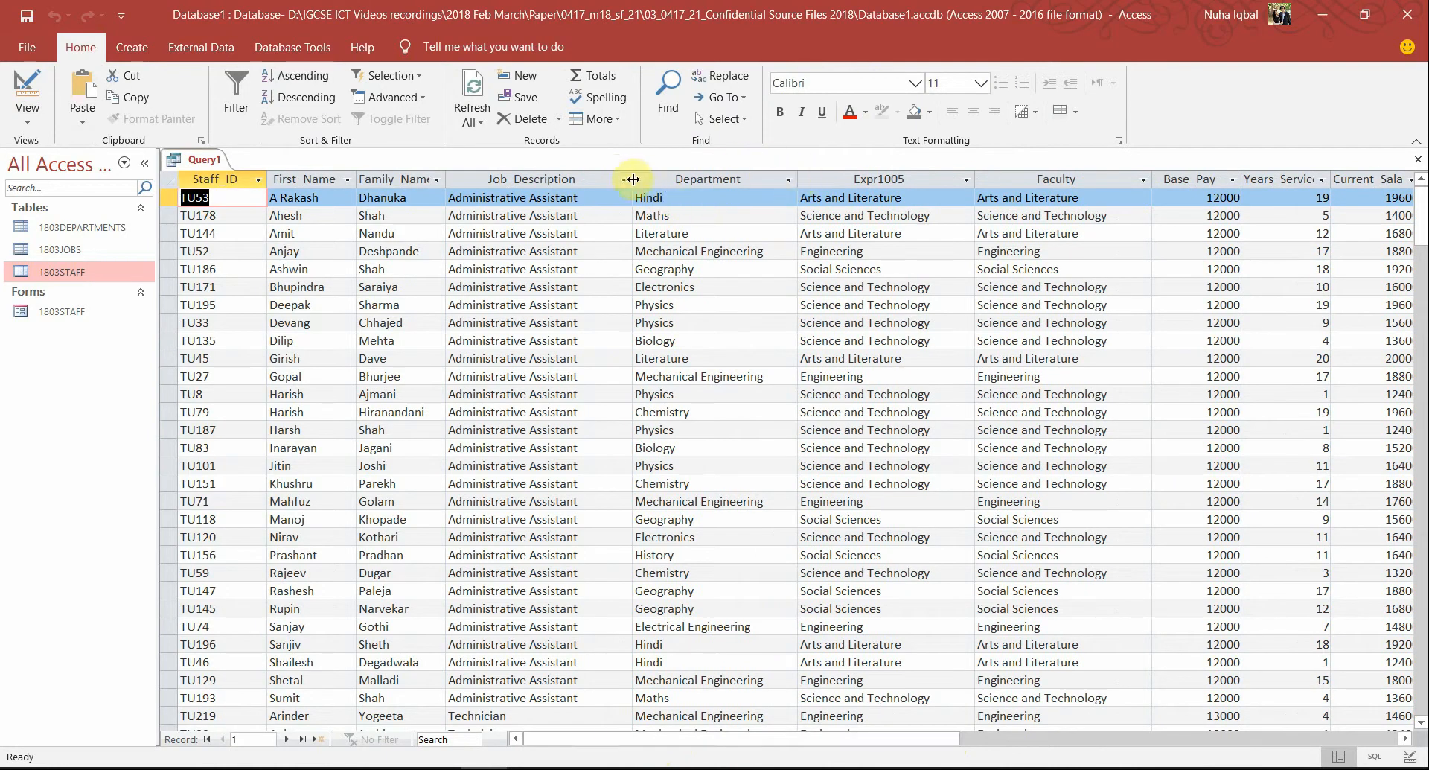
drag(632, 178, 595, 179)
Highlight the word 'currency' in the task PDF, then return to the Access results
key(alt+Tab)
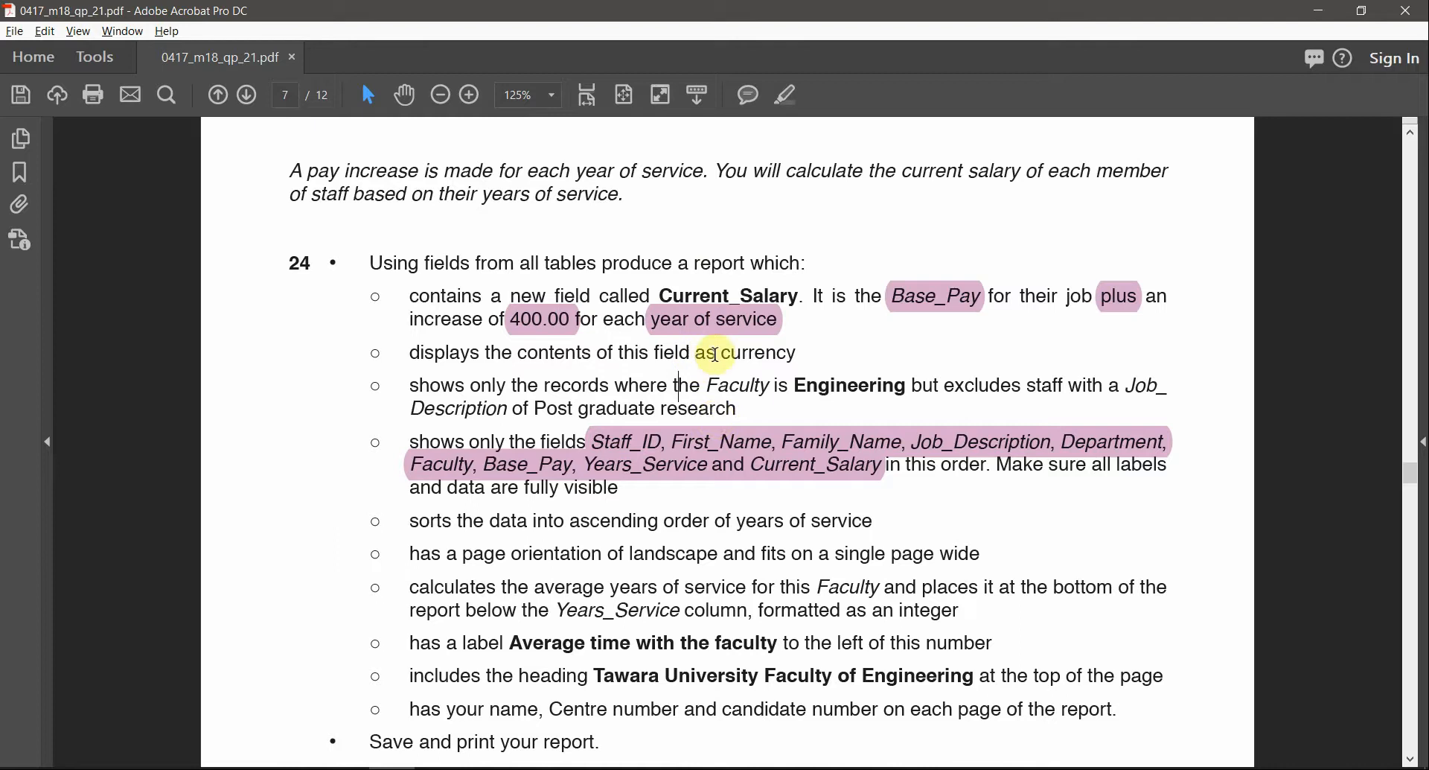
double_click(728, 350)
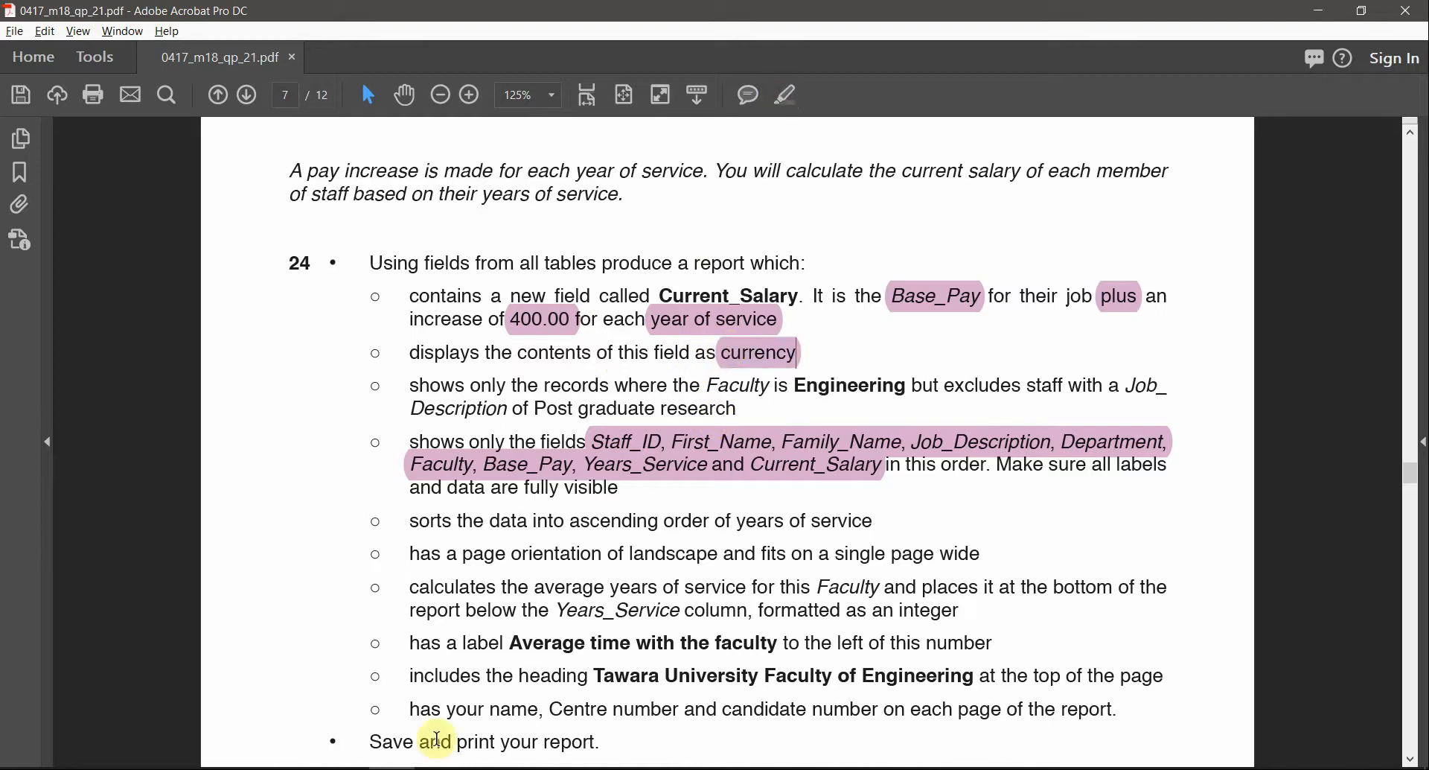
click(492, 769)
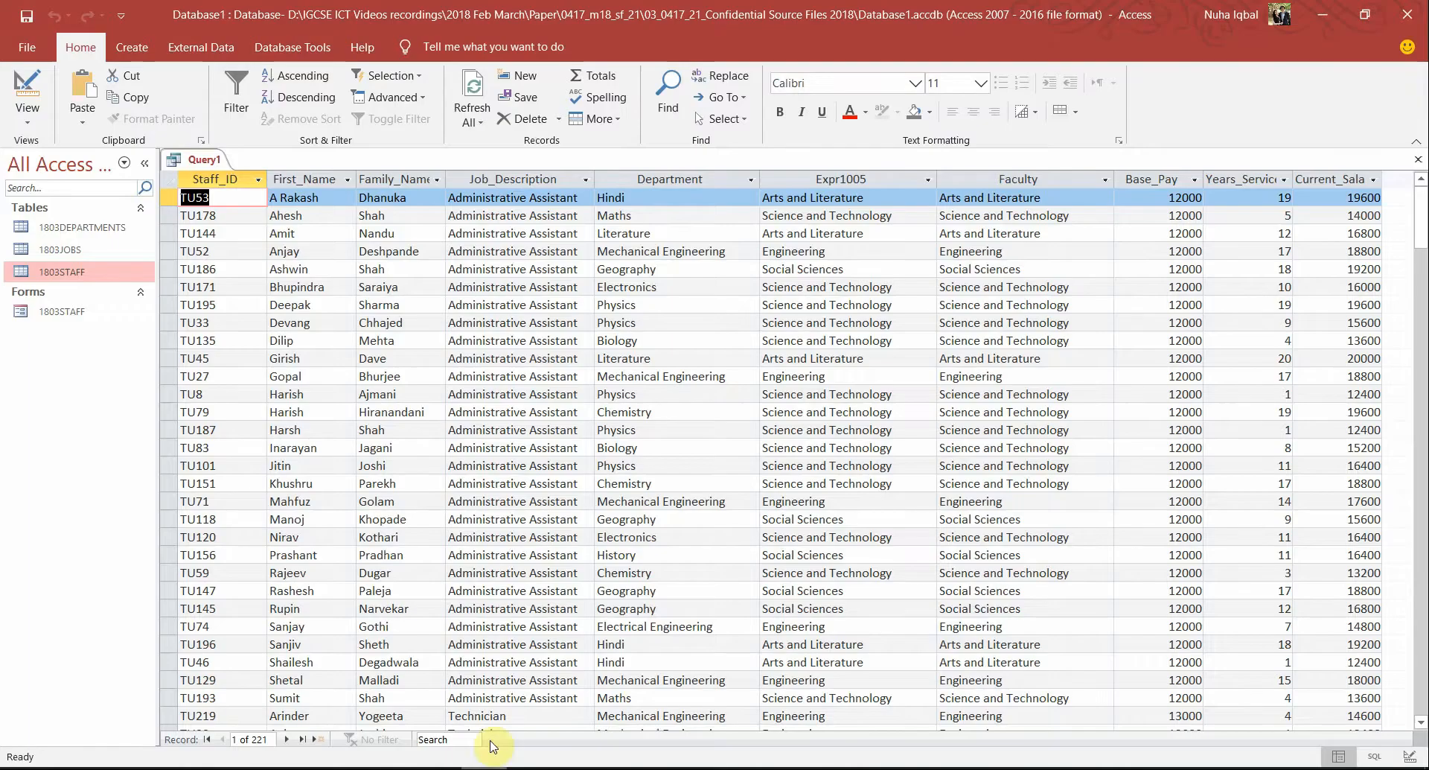
Set the Current_Salary field's Format property to Currency and run the query
click(1332, 177)
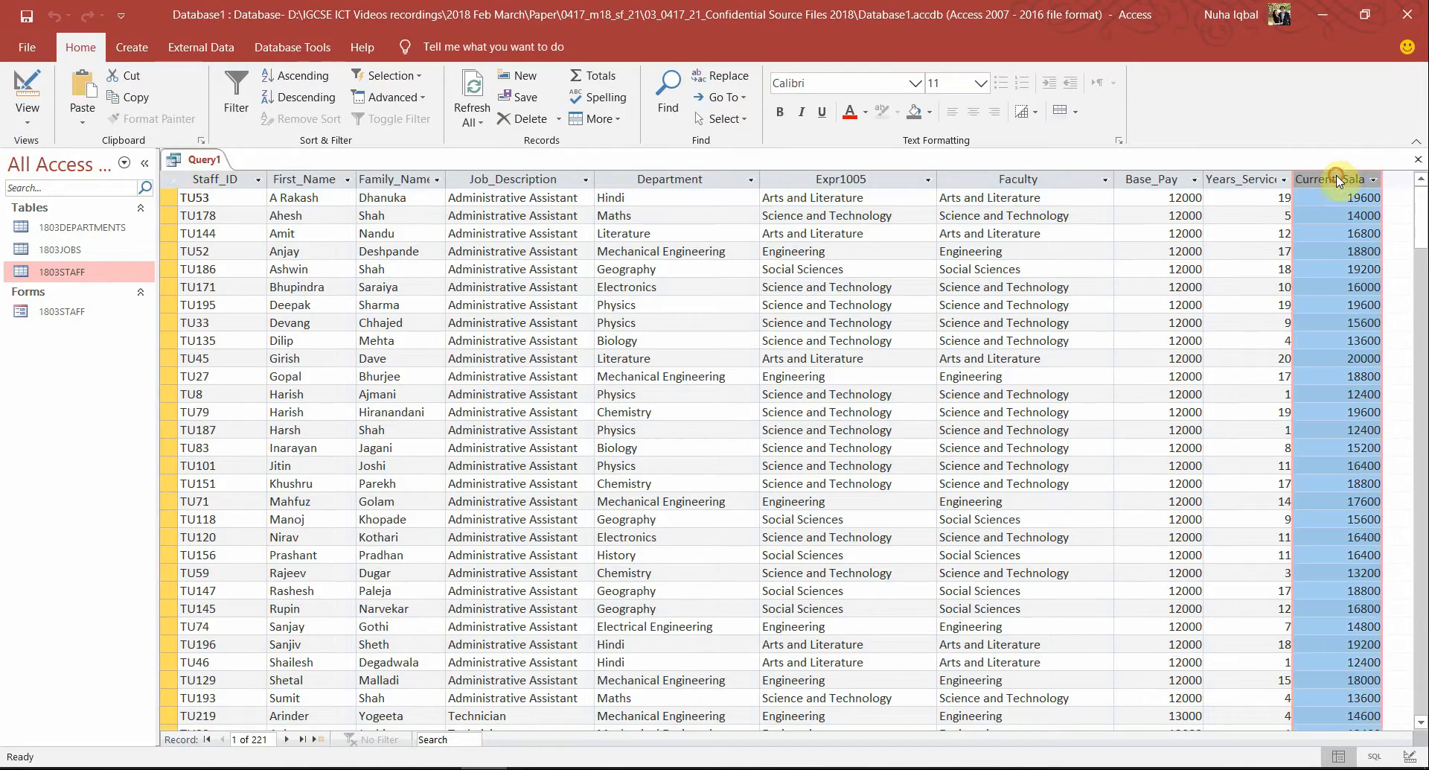
click(30, 85)
right_click(767, 558)
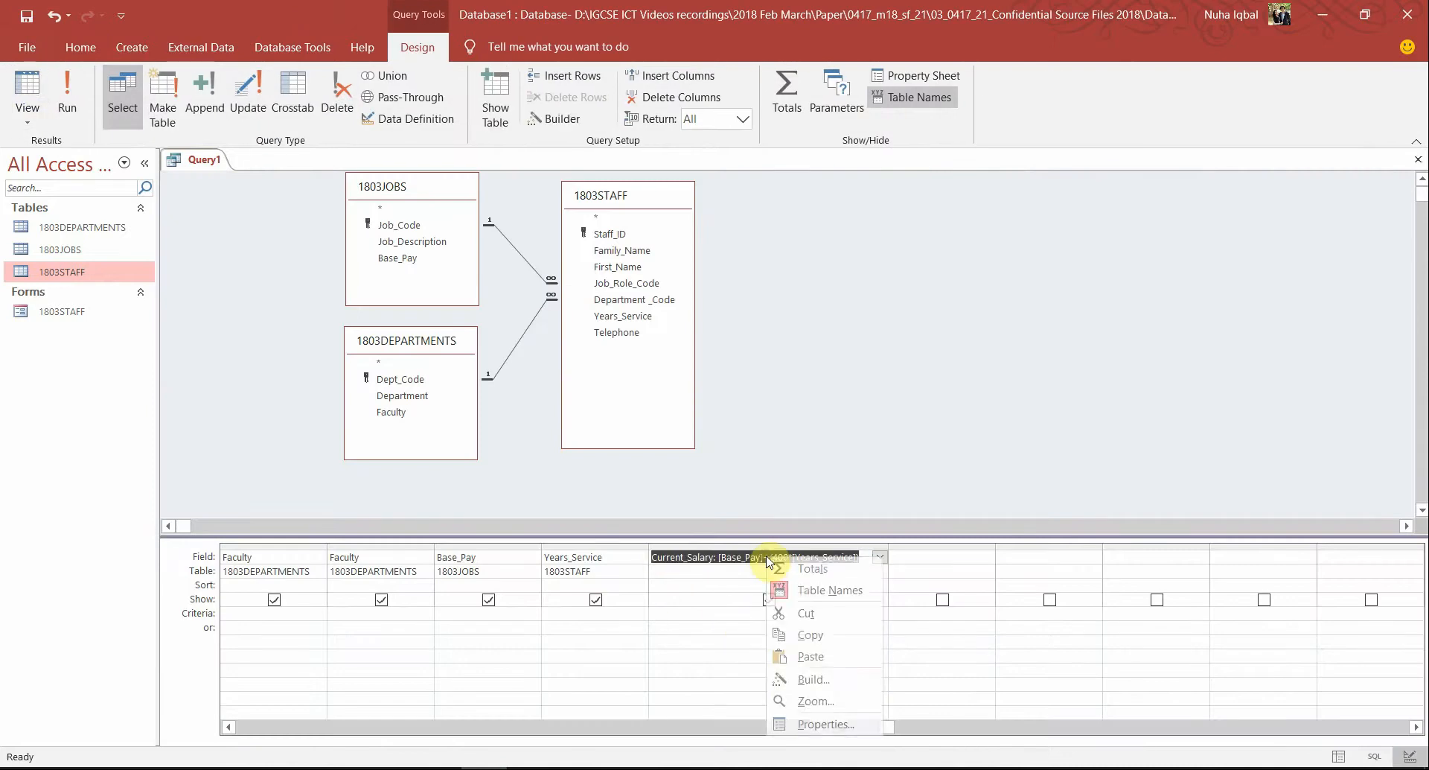
click(816, 724)
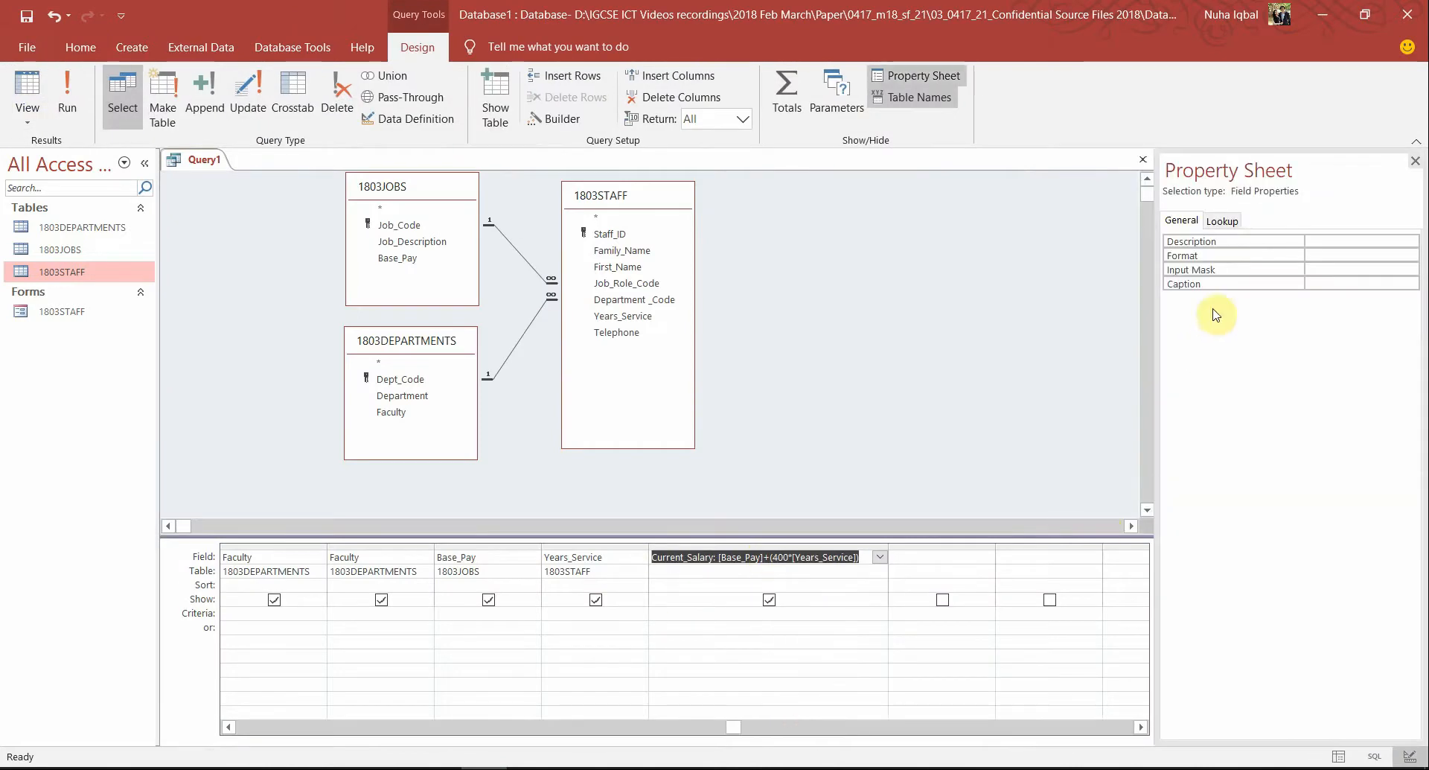
click(1260, 246)
click(1333, 256)
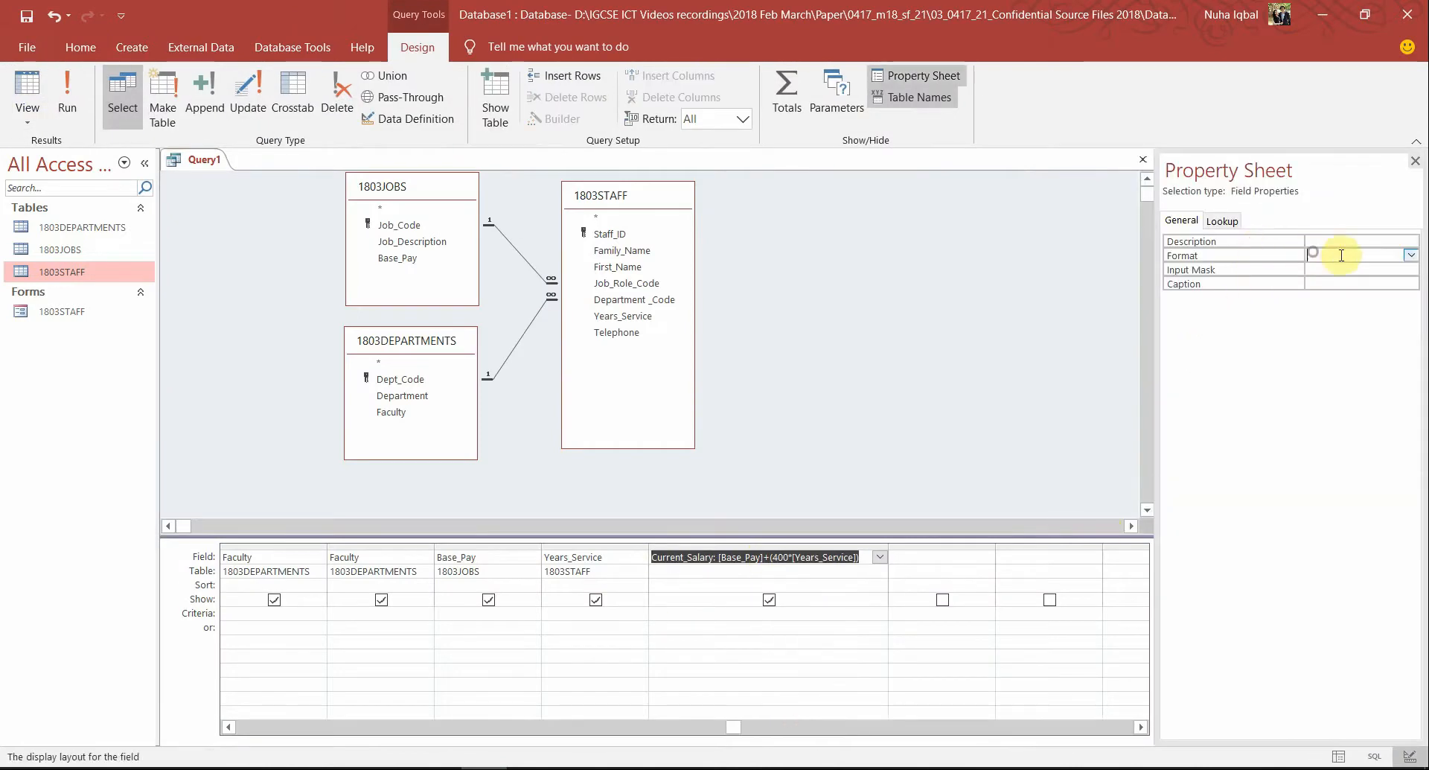
click(1412, 256)
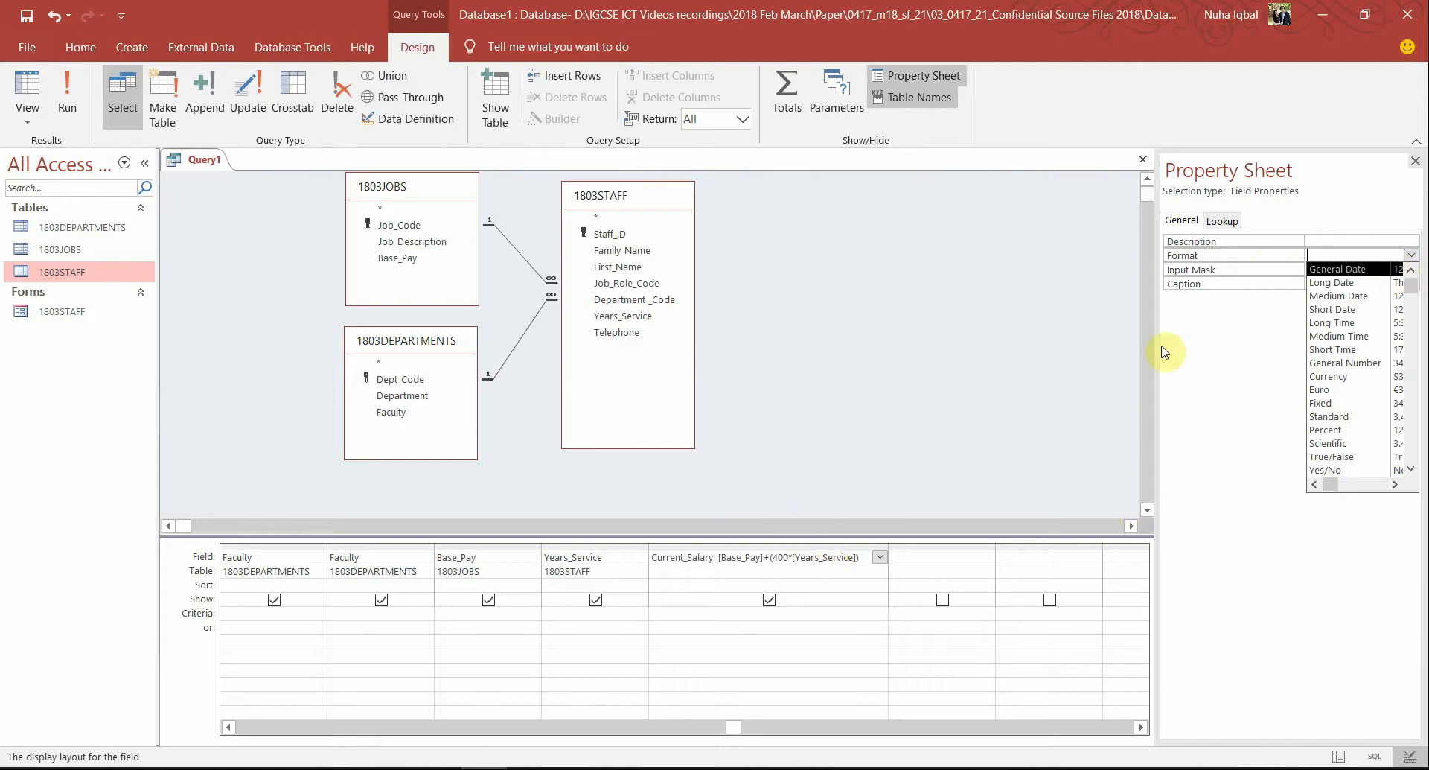
click(1329, 376)
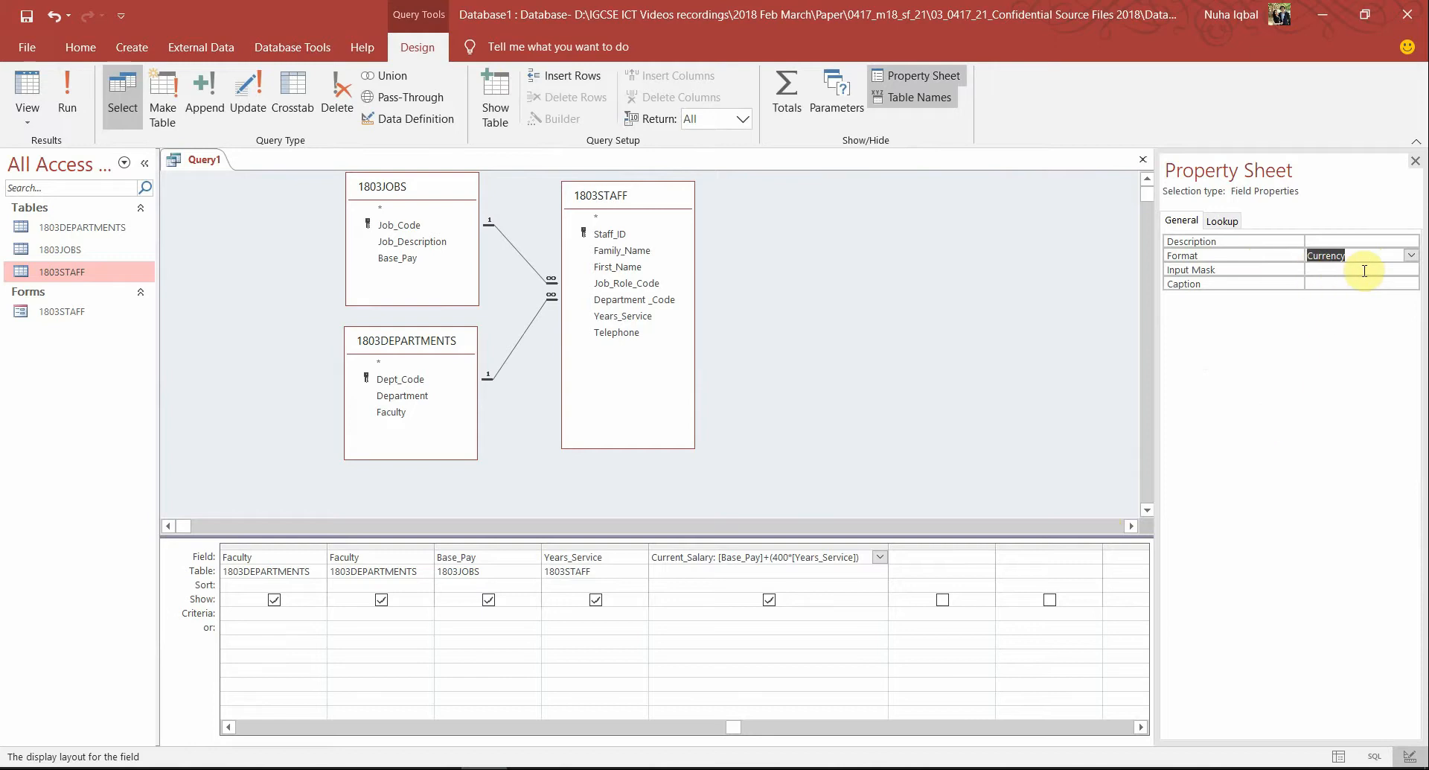
click(67, 93)
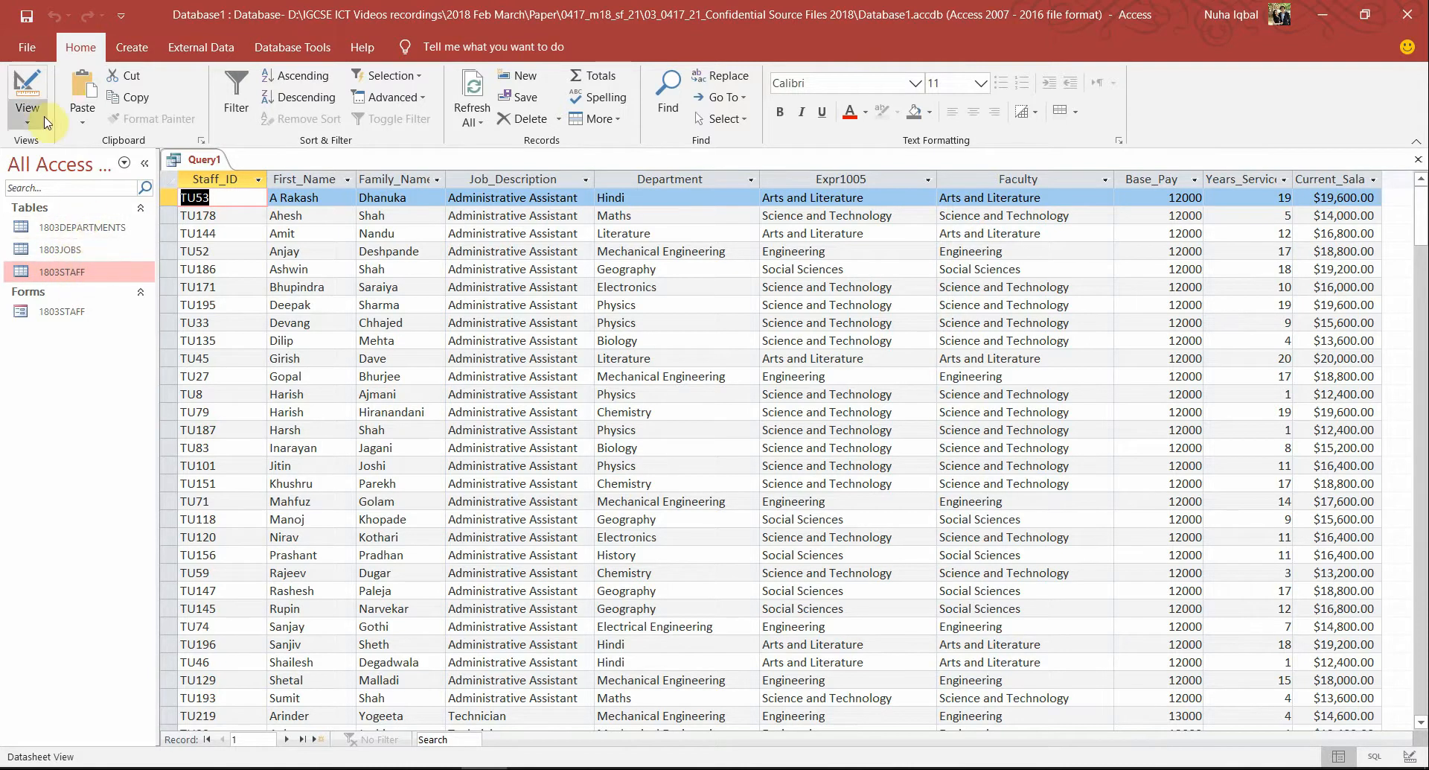
Recheck Current_Salary's Format and Lookup properties in Design view, then rerun the query
click(27, 93)
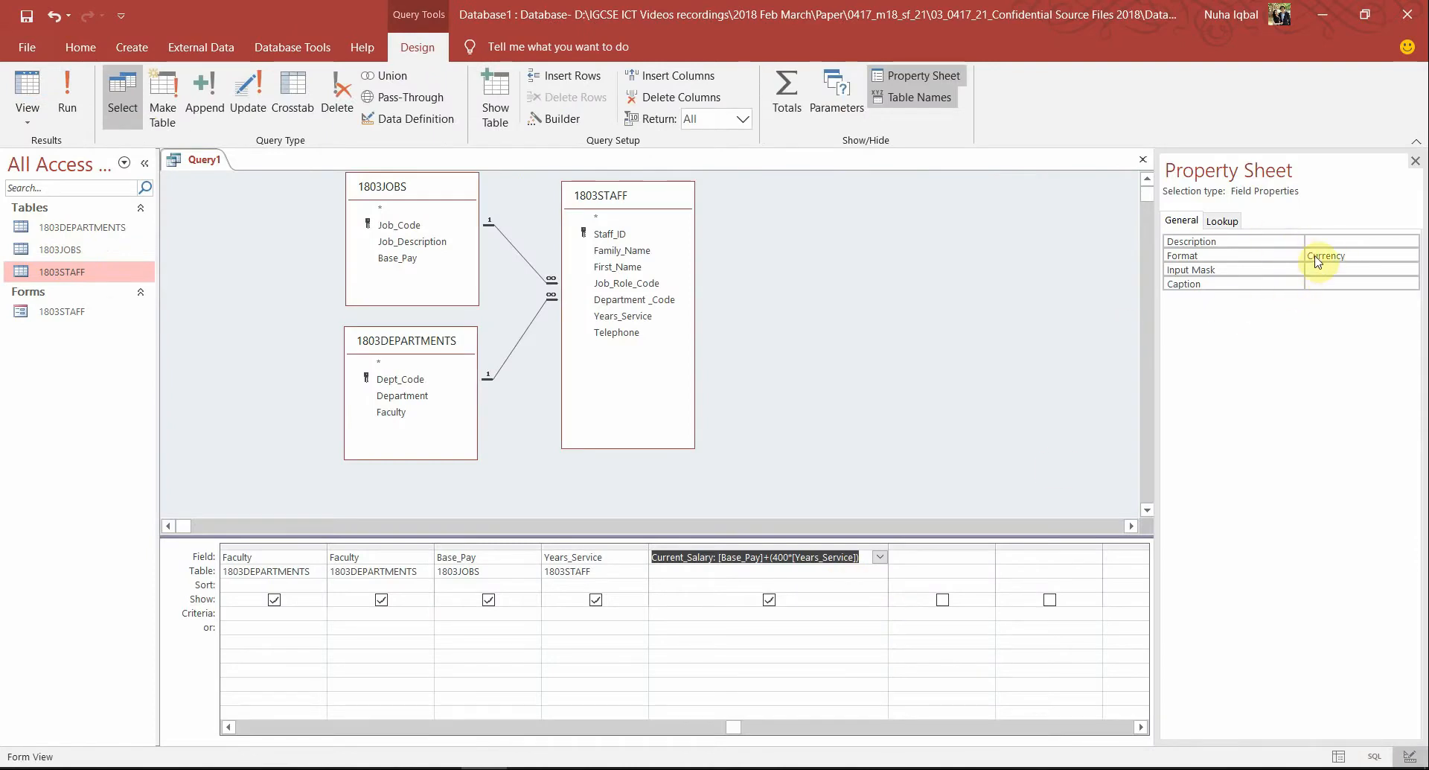
click(1340, 257)
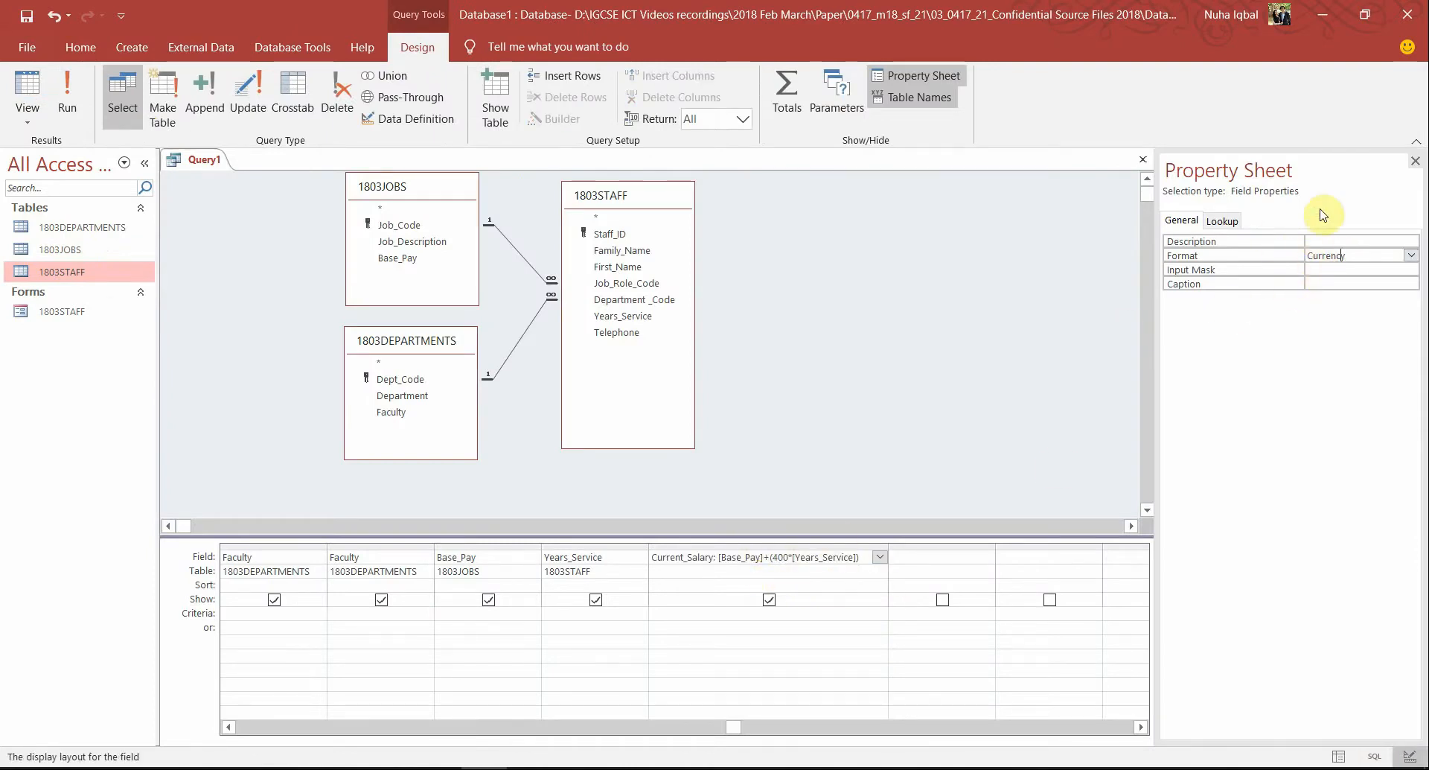
click(1314, 242)
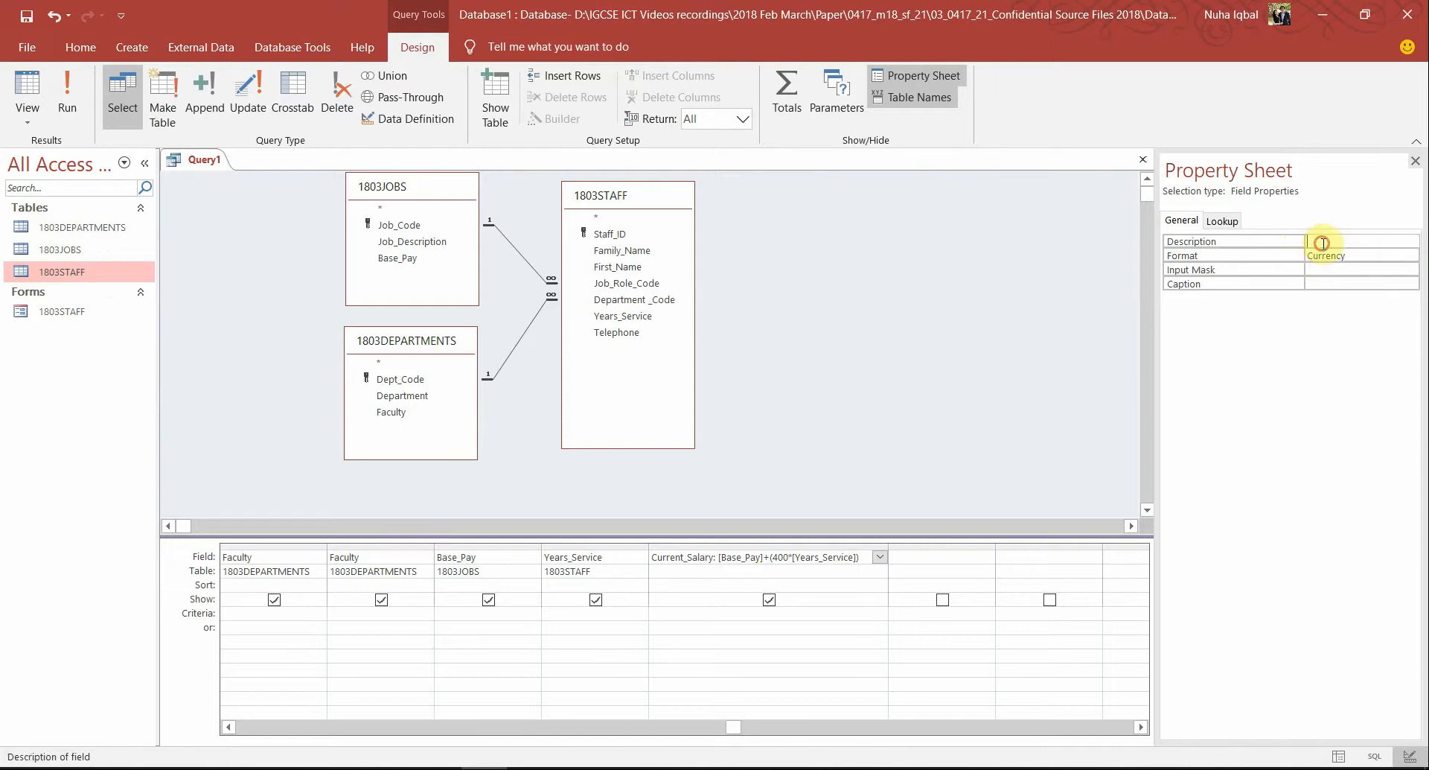
click(1225, 221)
click(1184, 222)
right_click(793, 555)
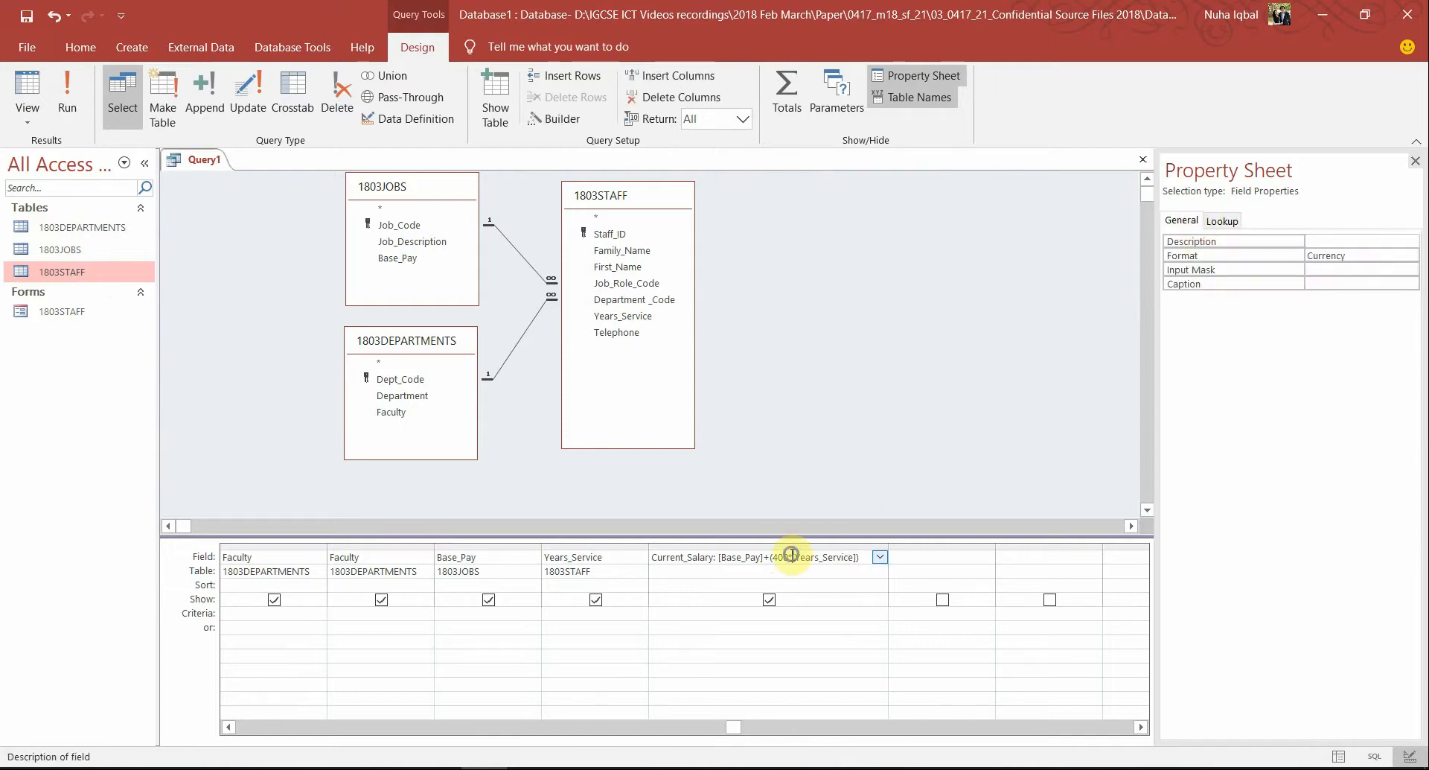
click(1333, 269)
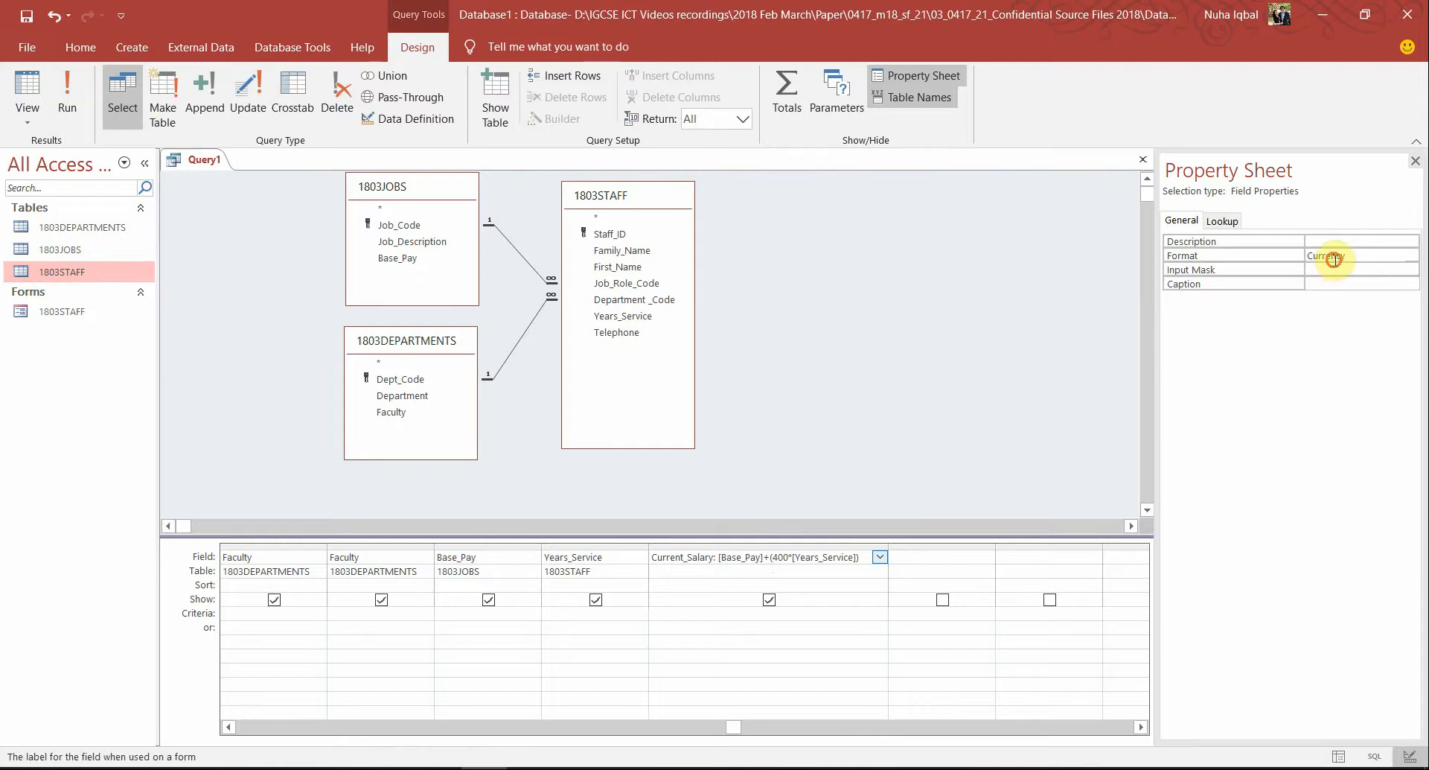
click(1223, 221)
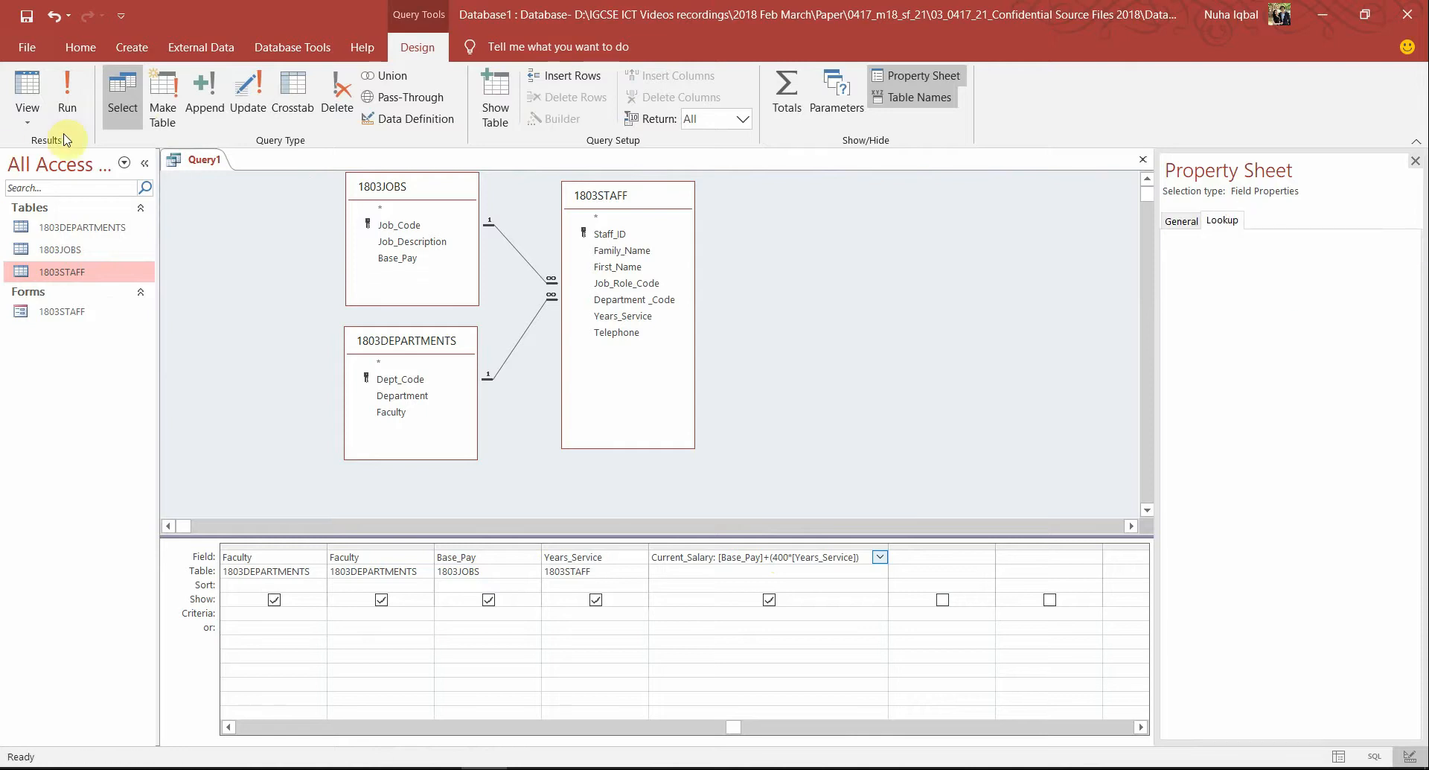
click(67, 101)
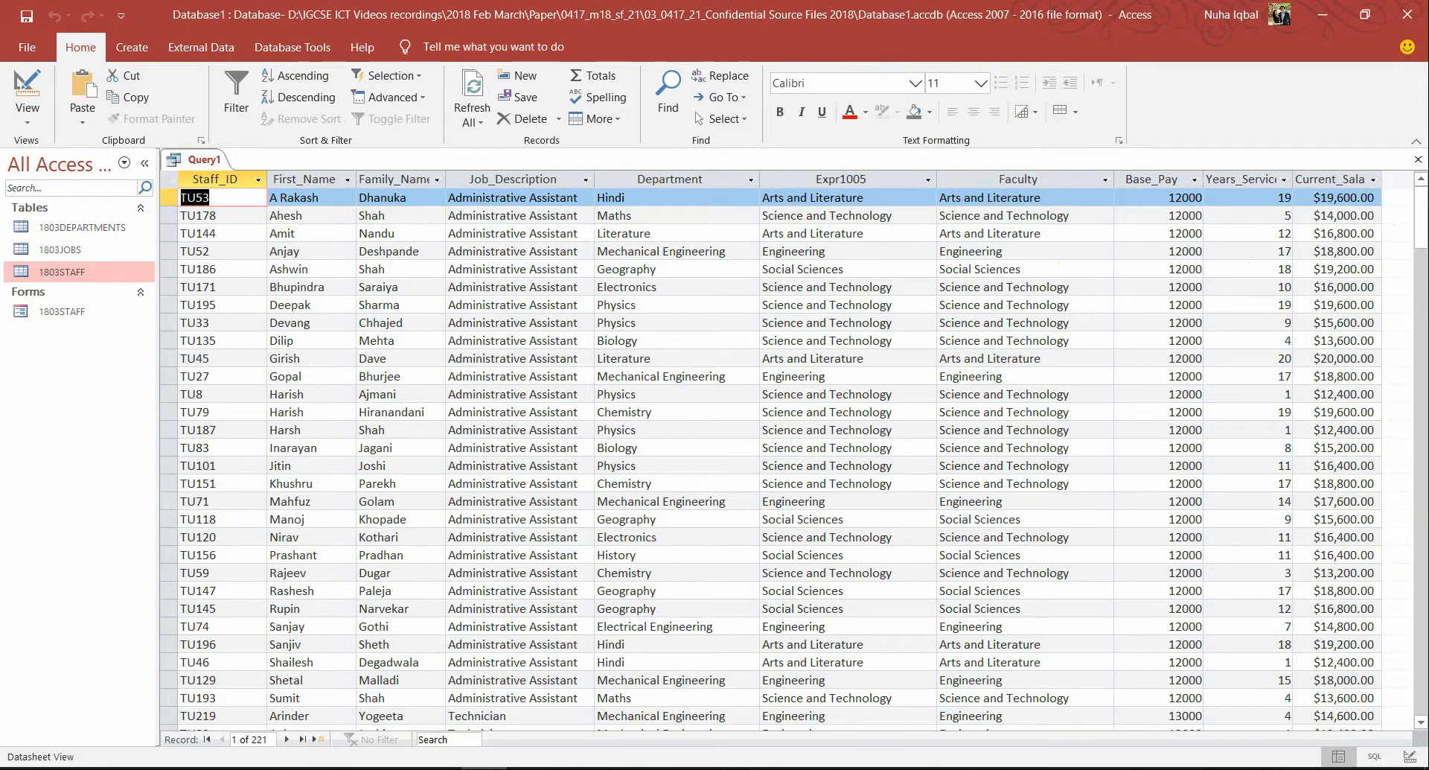
Back in the query design, open and then close the 1803DEPARTMENTS table
click(28, 88)
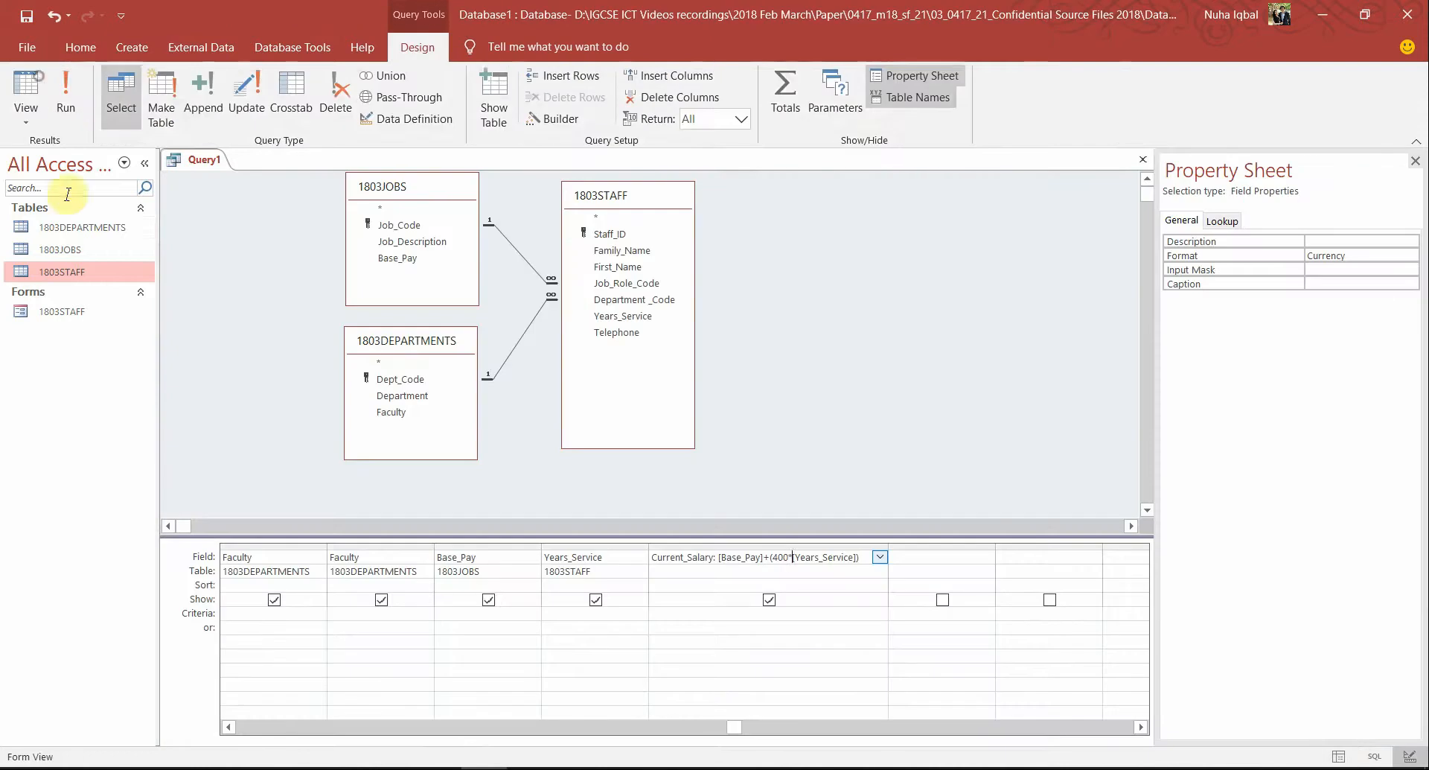
double_click(102, 228)
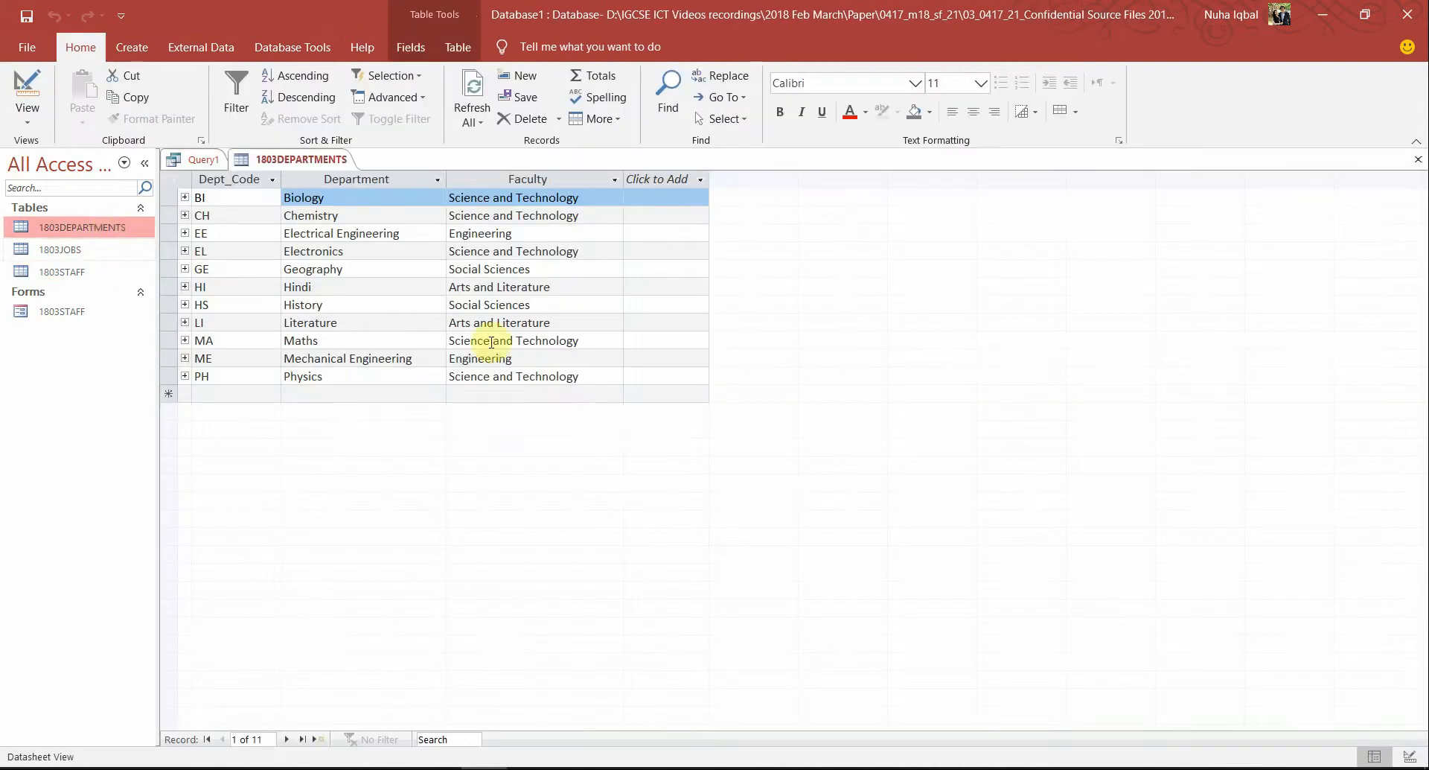
right_click(359, 171)
click(374, 195)
In 1803JOBS design, give Base_Pay the Currency format with 2 decimal places
click(90, 252)
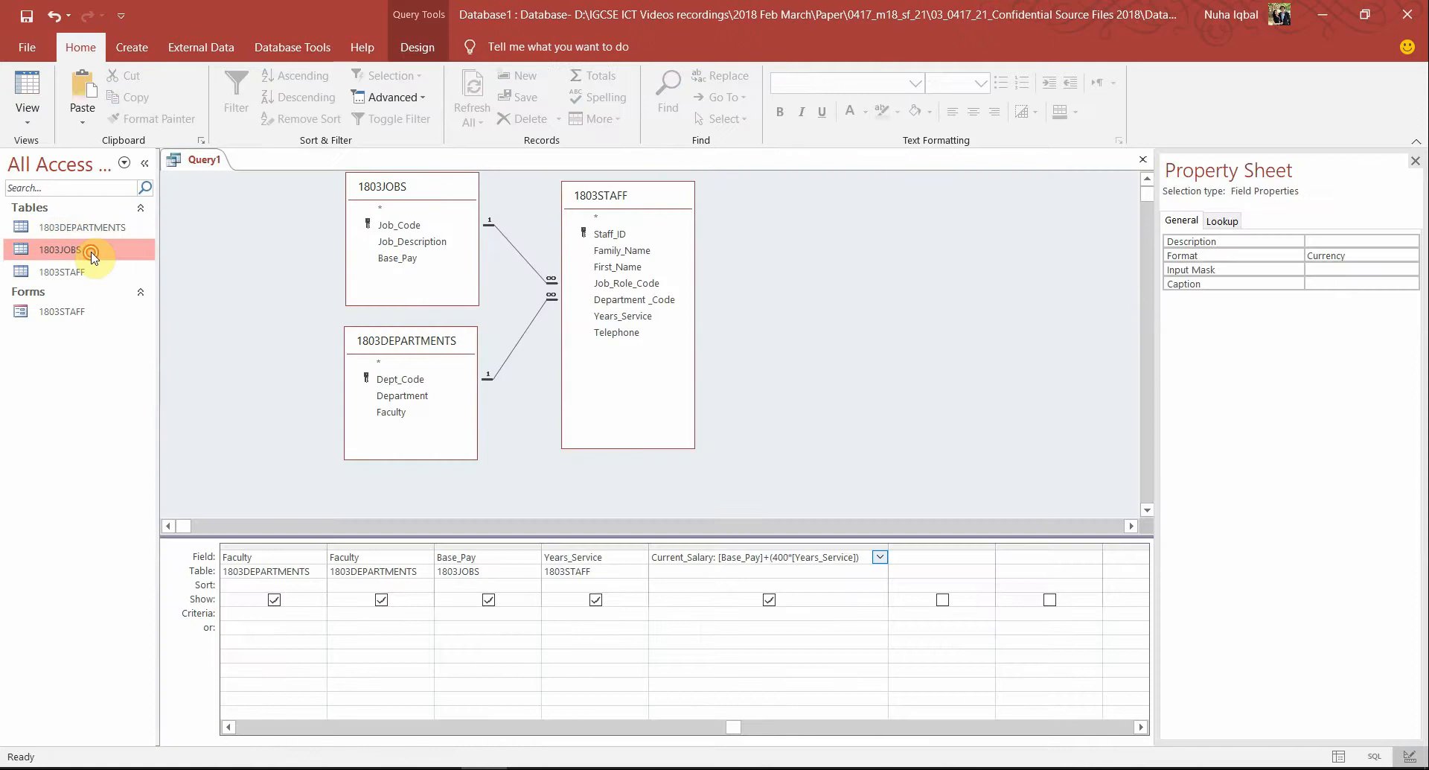
double_click(91, 253)
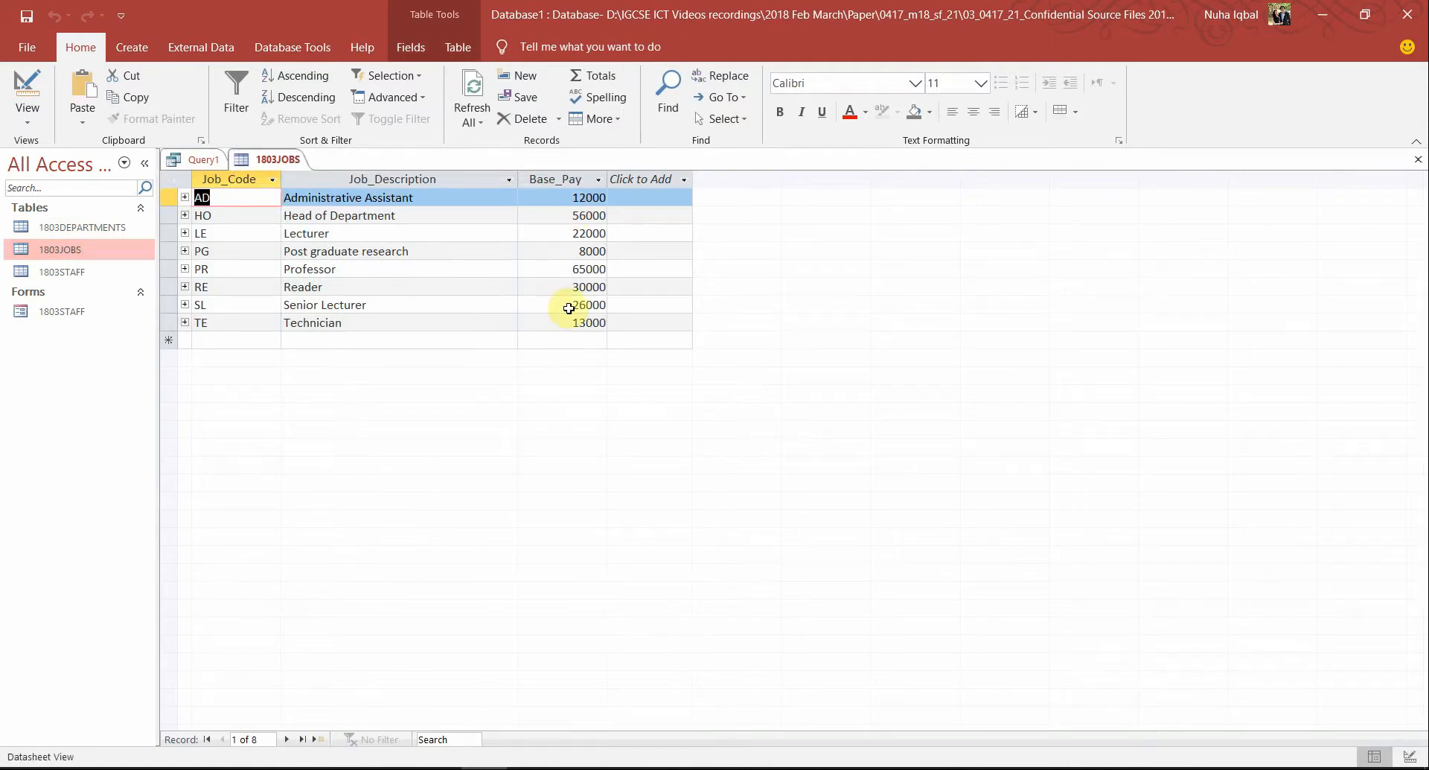
click(22, 91)
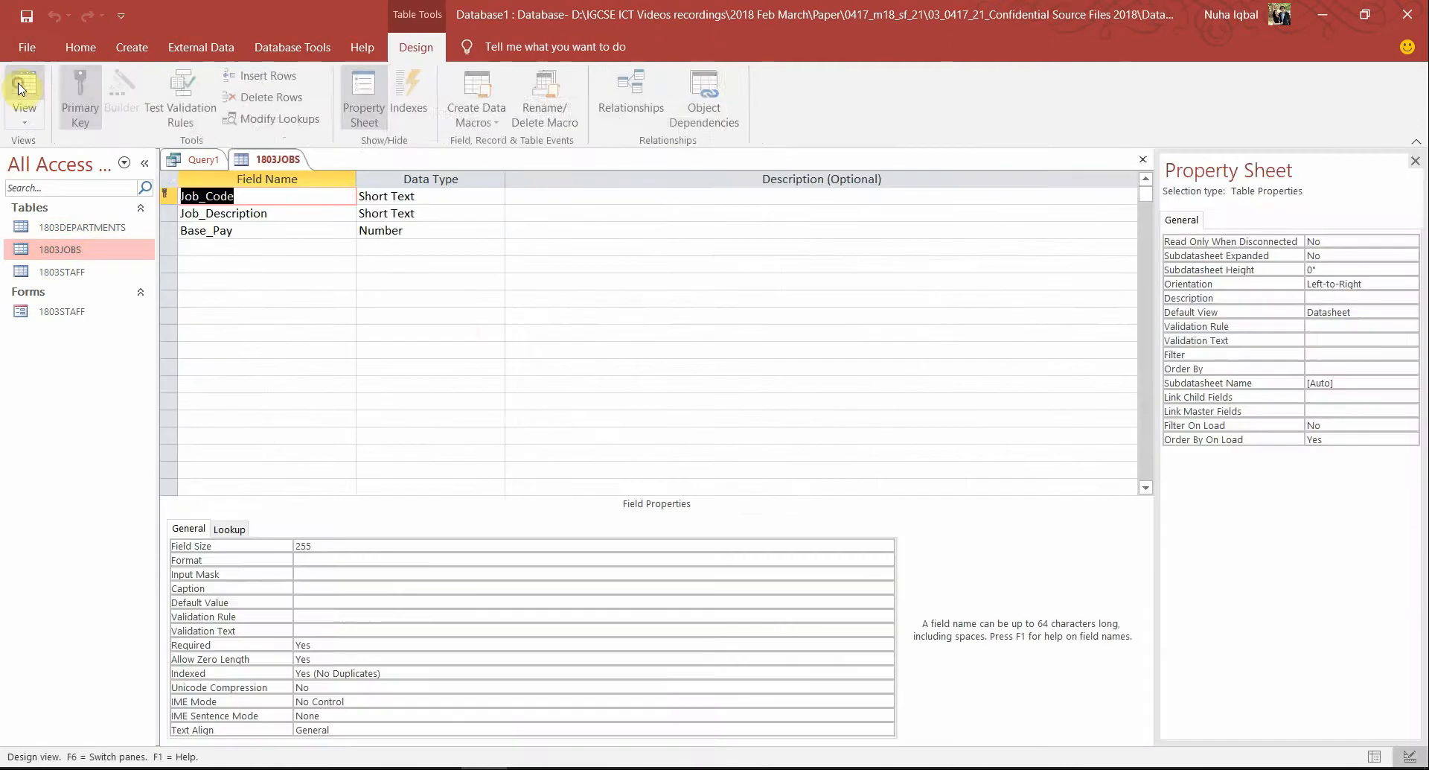
click(447, 231)
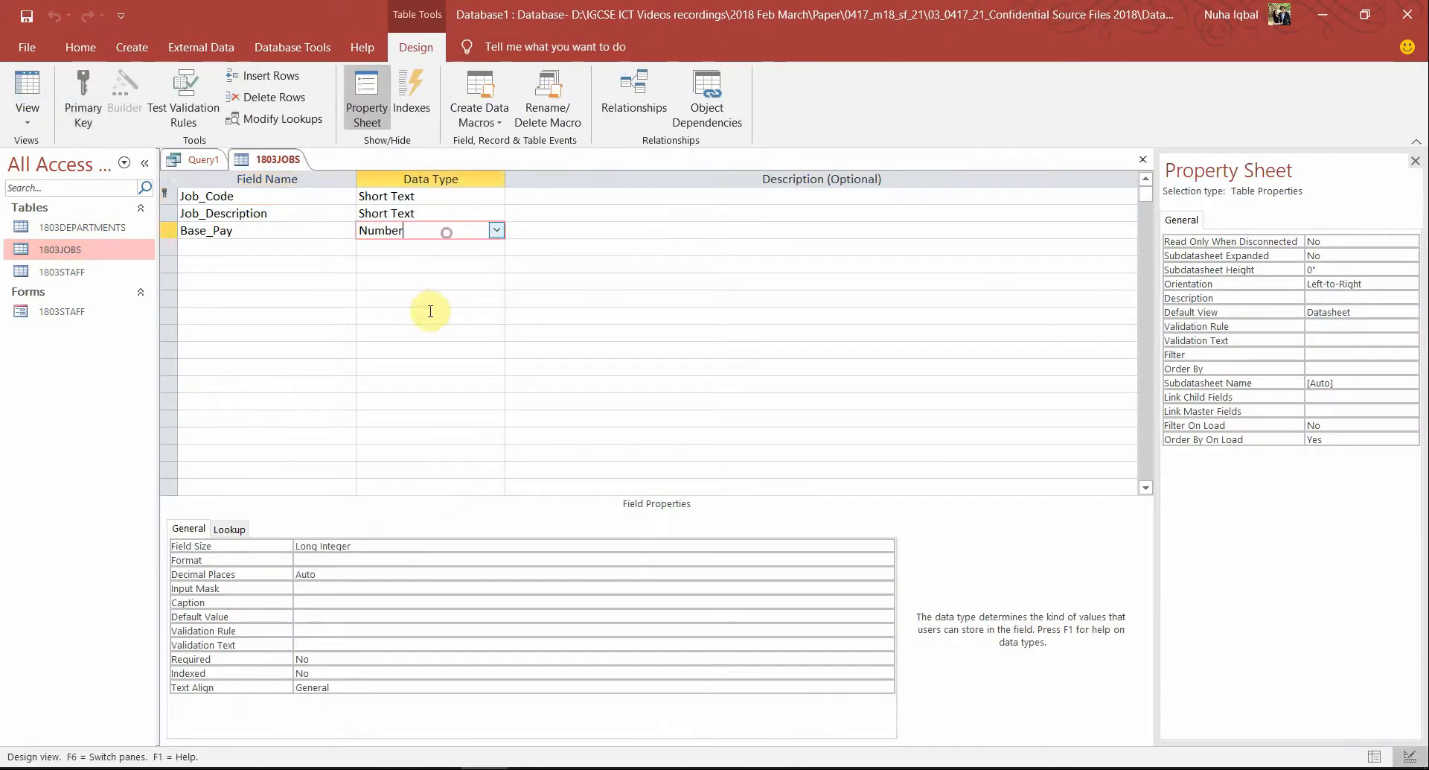
click(326, 563)
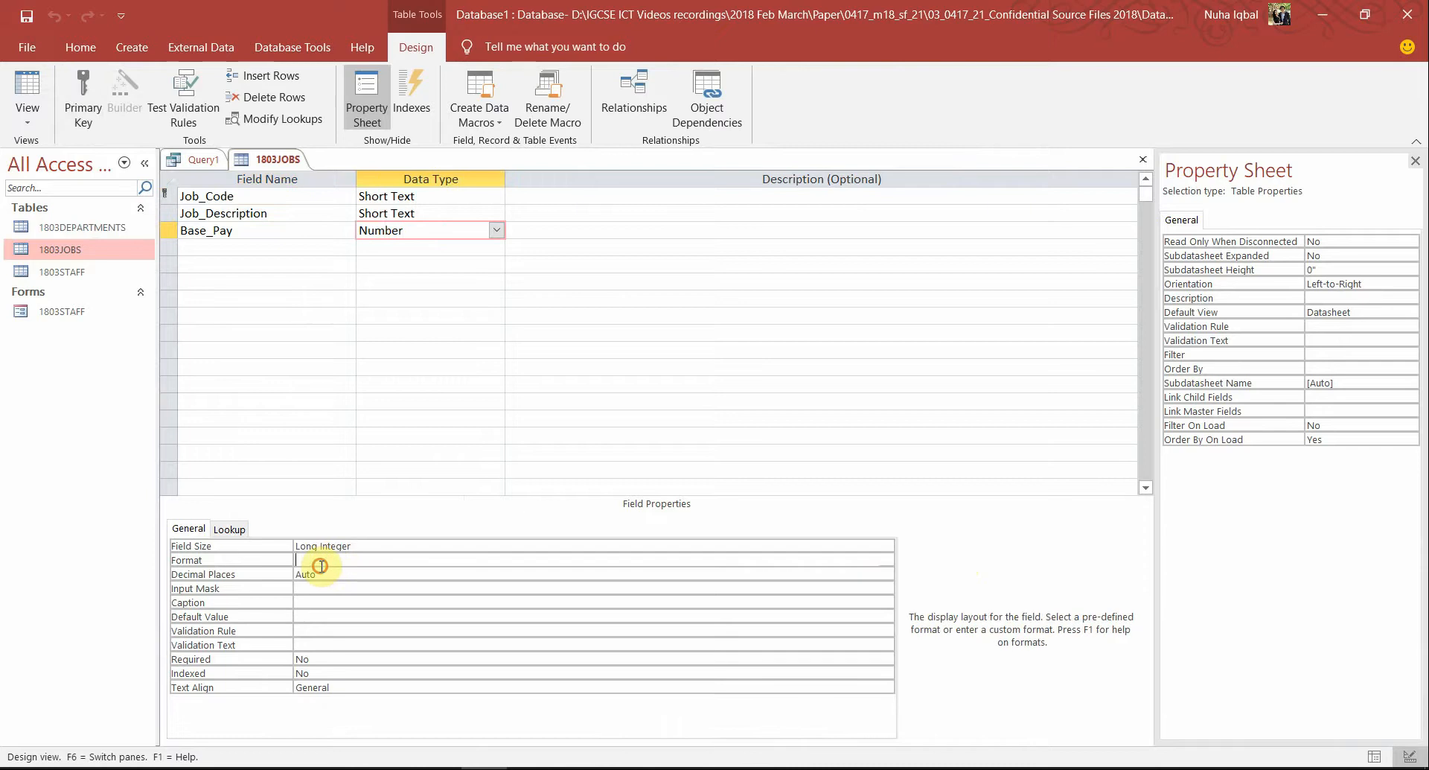
click(884, 561)
click(449, 591)
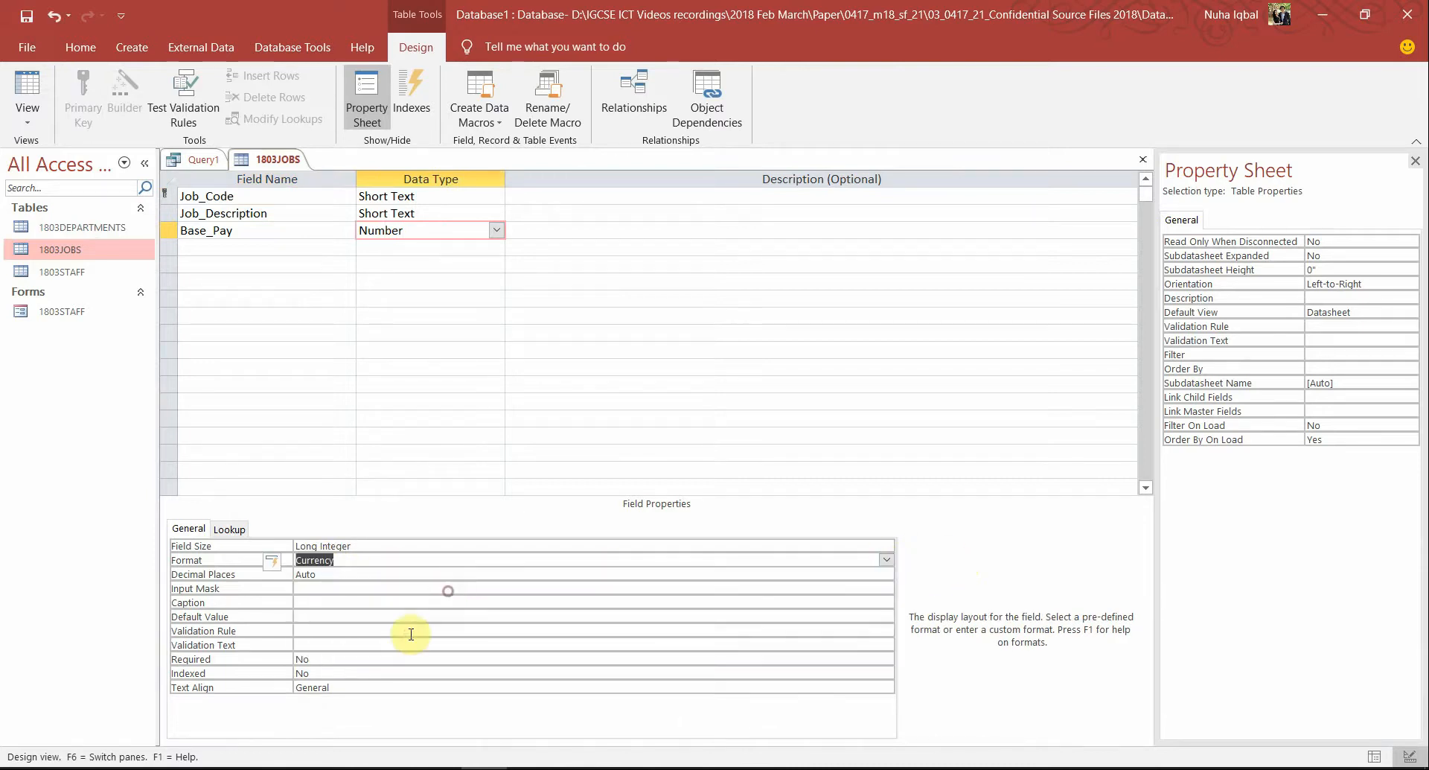
click(328, 574)
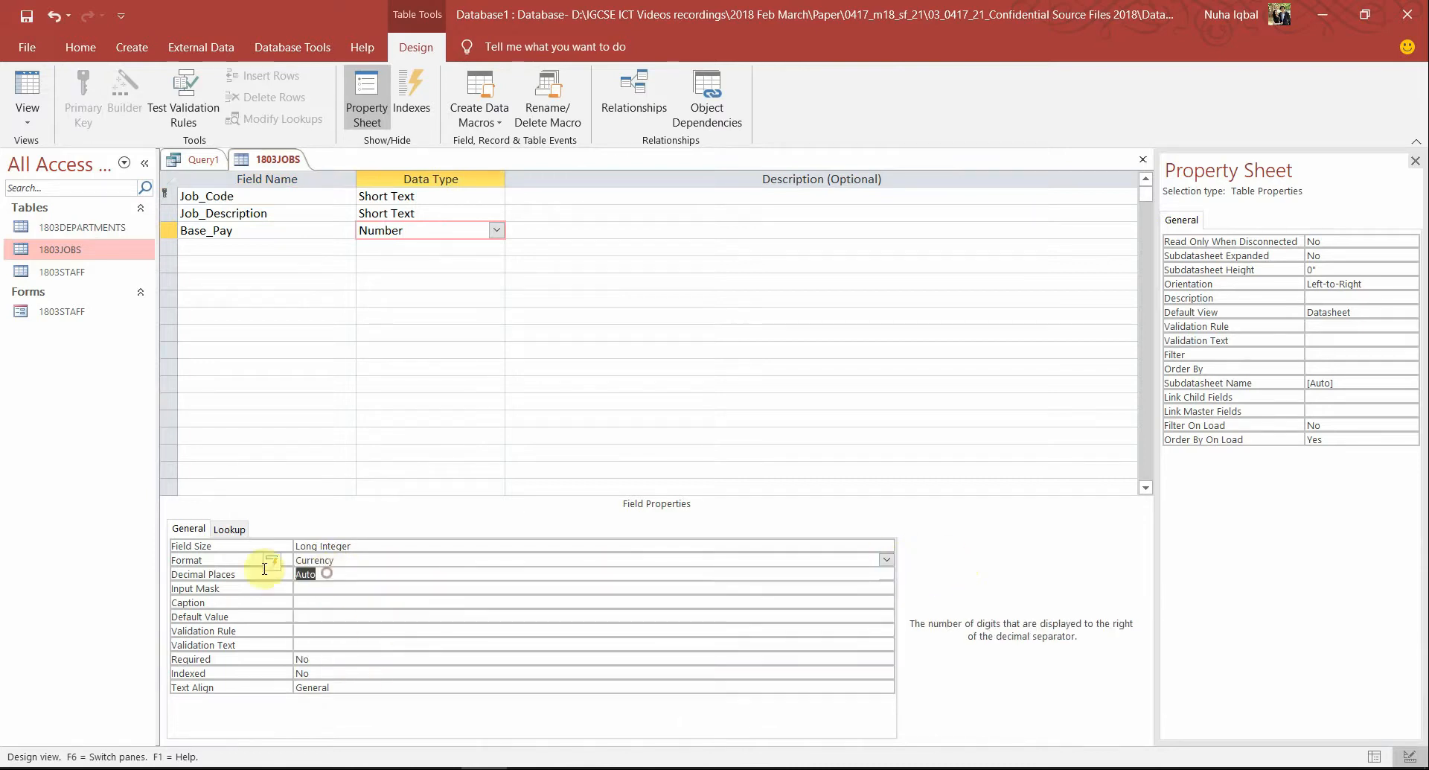
text(2)
Save the 1803JOBS table changes and close the table
click(39, 91)
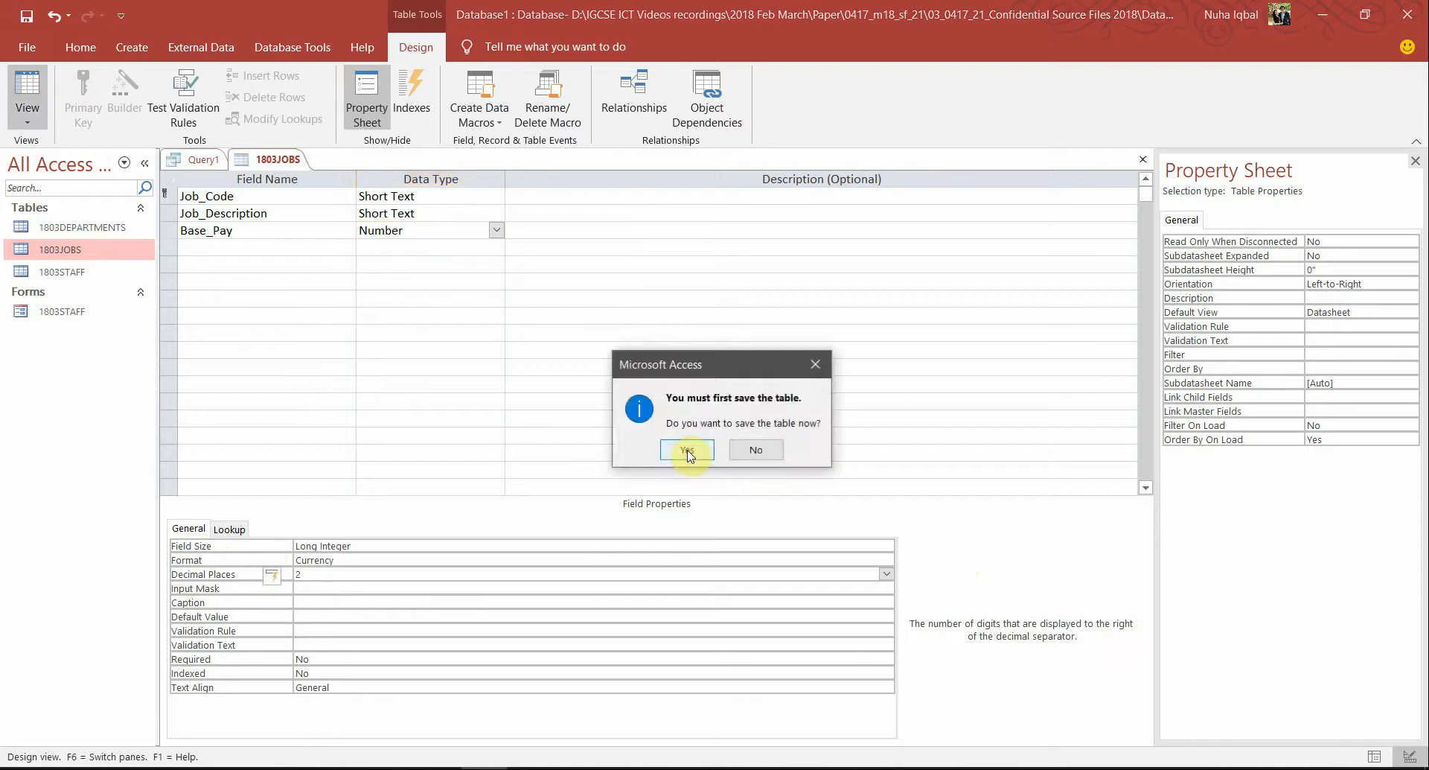
click(681, 448)
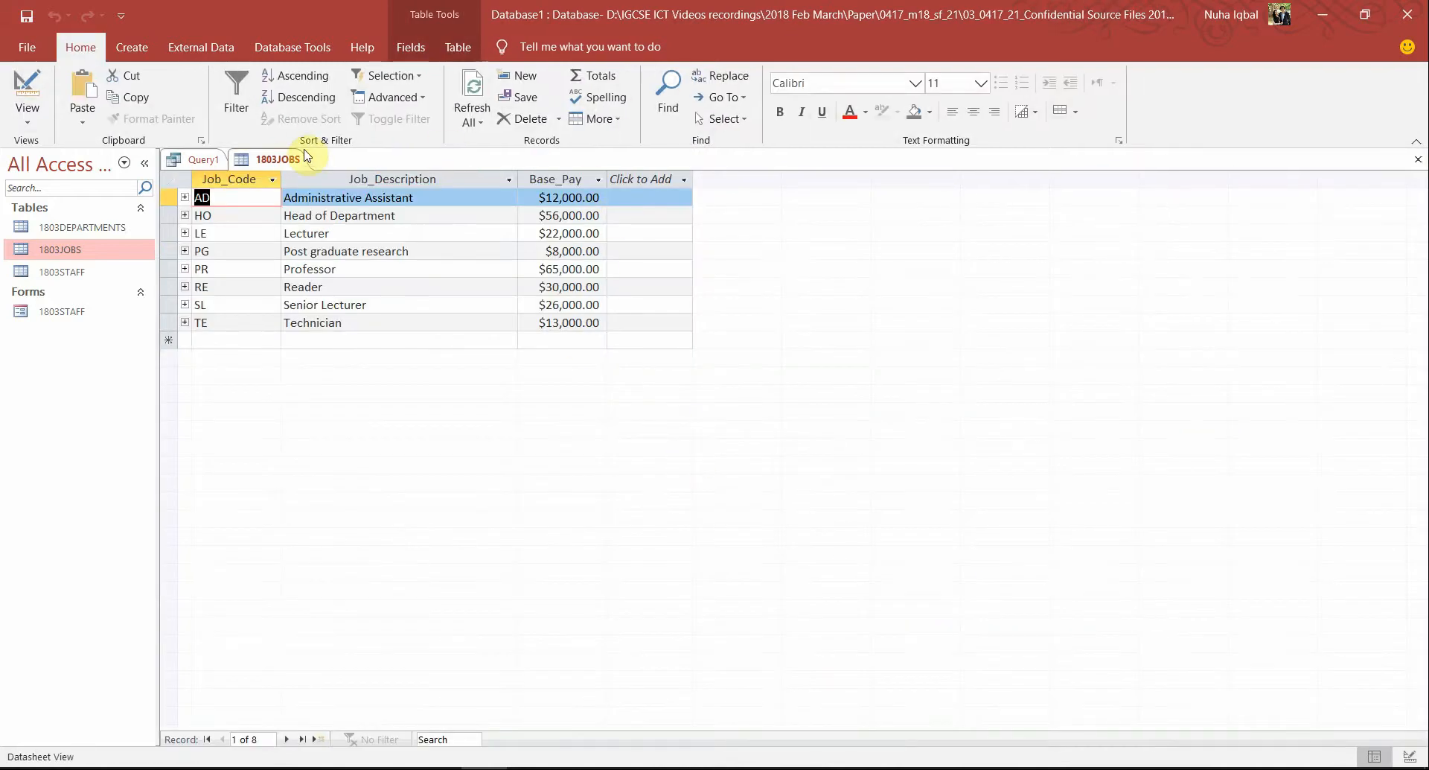
right_click(294, 160)
click(287, 164)
right_click(288, 166)
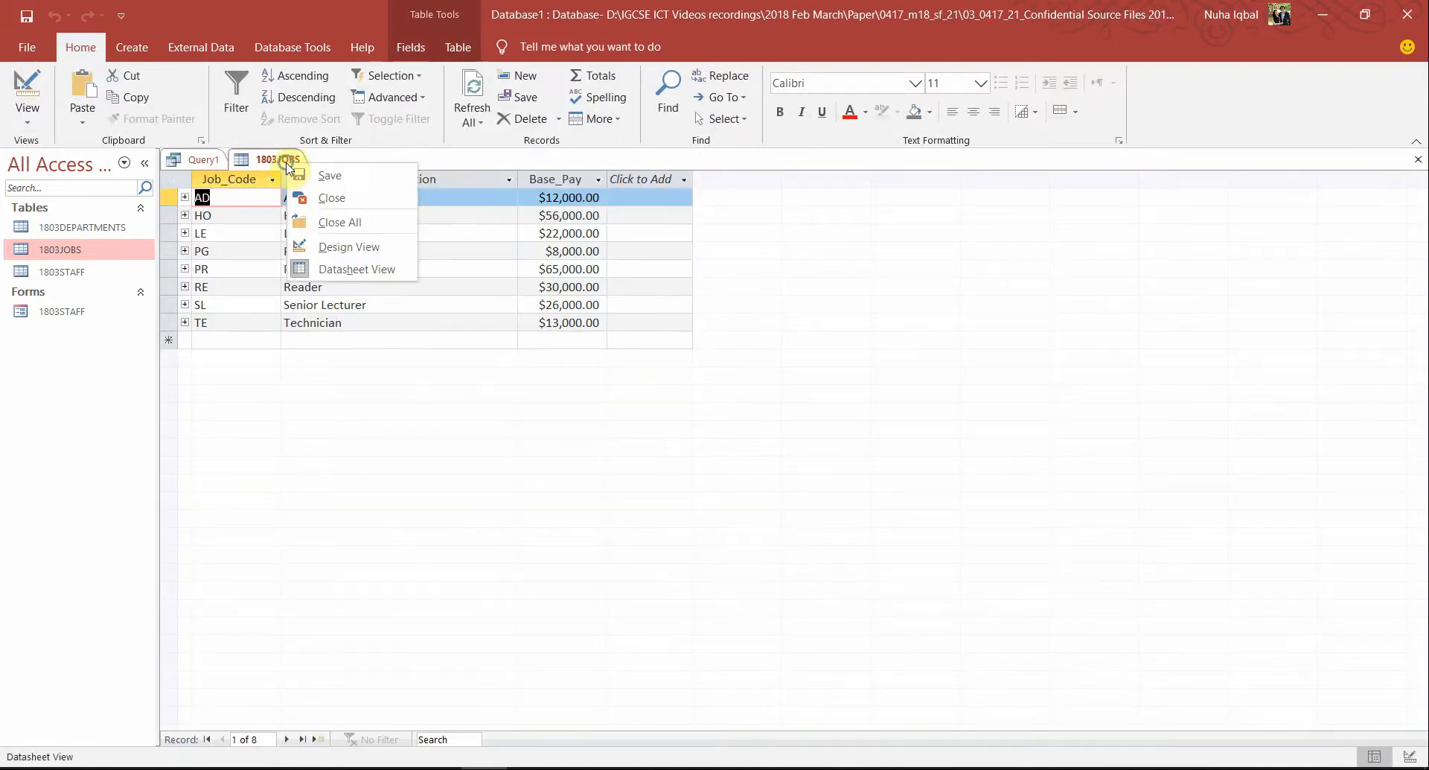
click(332, 198)
Close the 1803STAFF table, preview Query1's results and return to its design
click(50, 277)
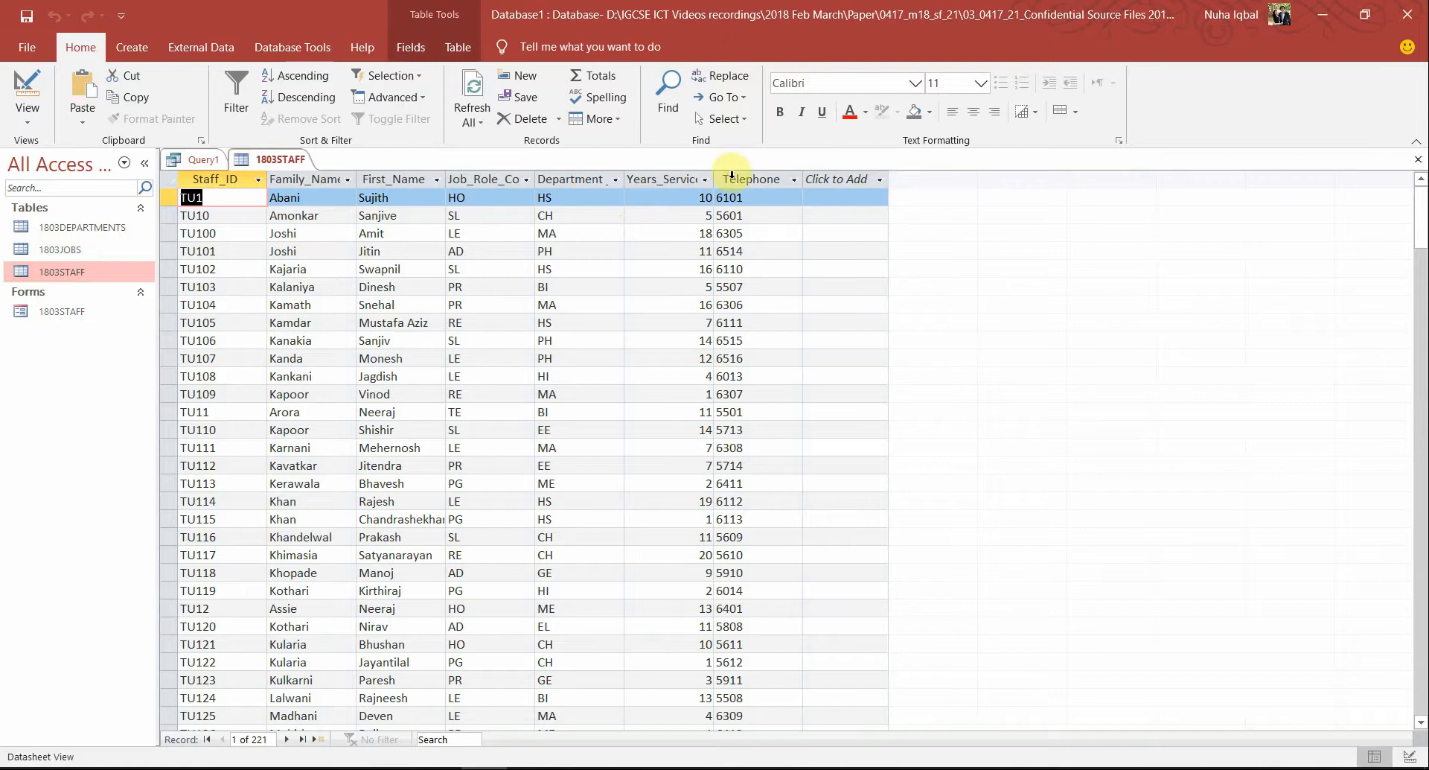
right_click(249, 160)
click(277, 196)
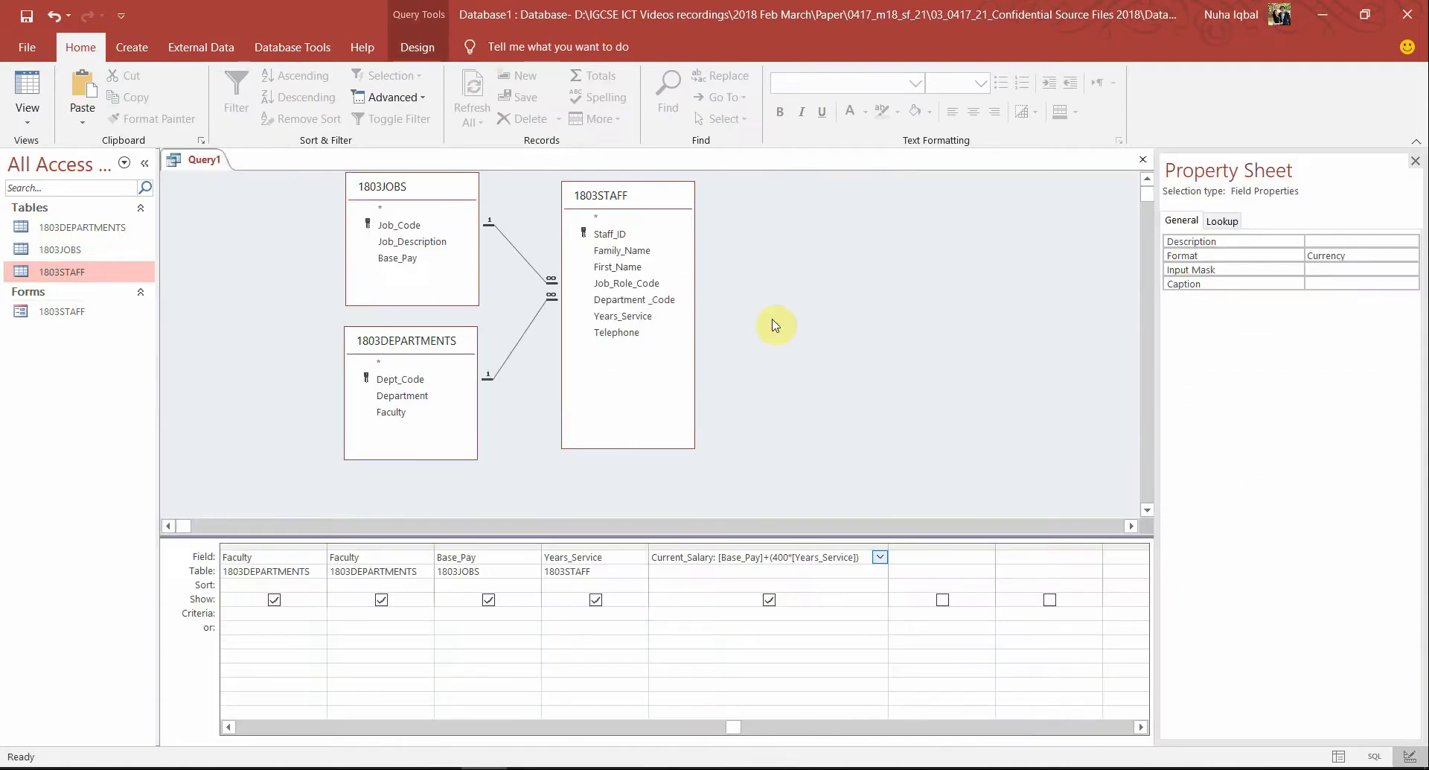
click(1047, 353)
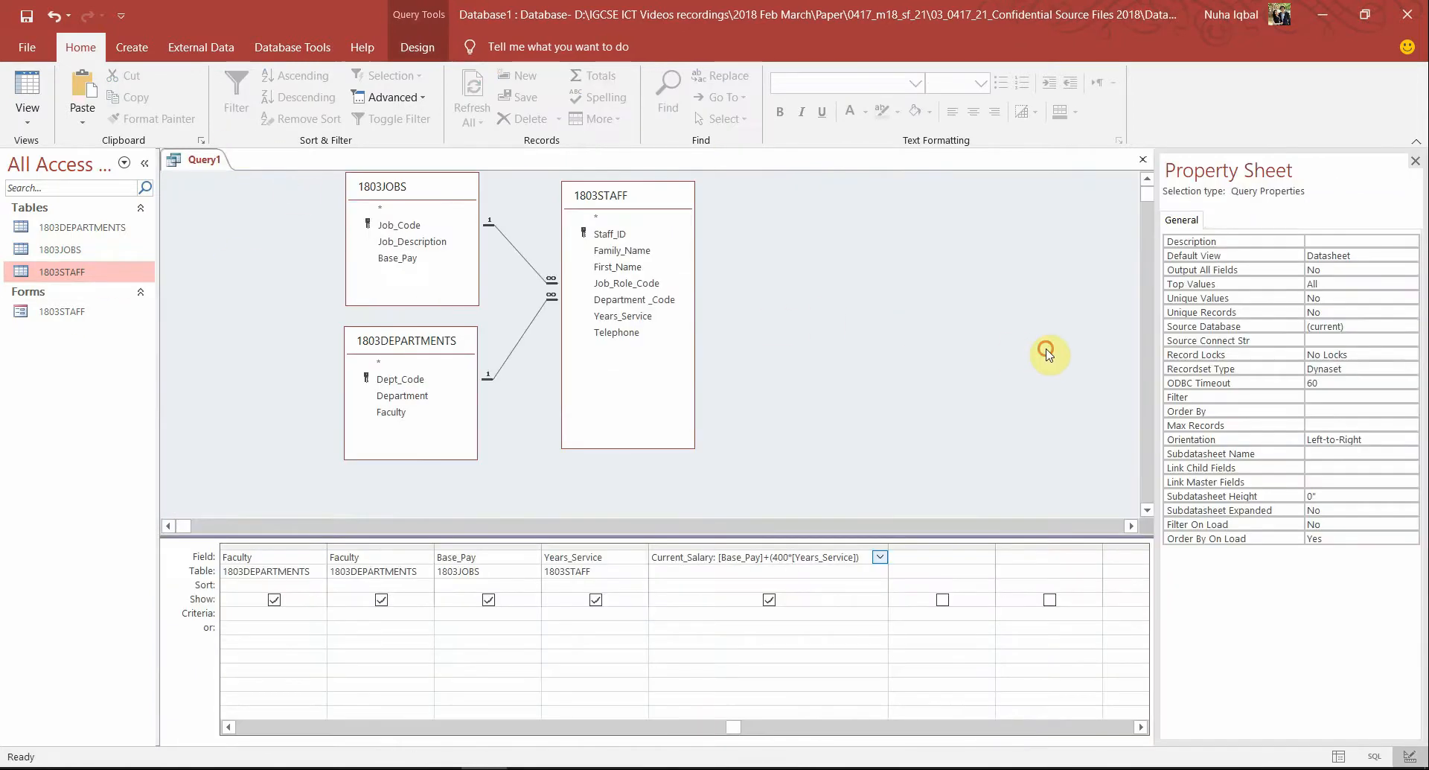
click(37, 95)
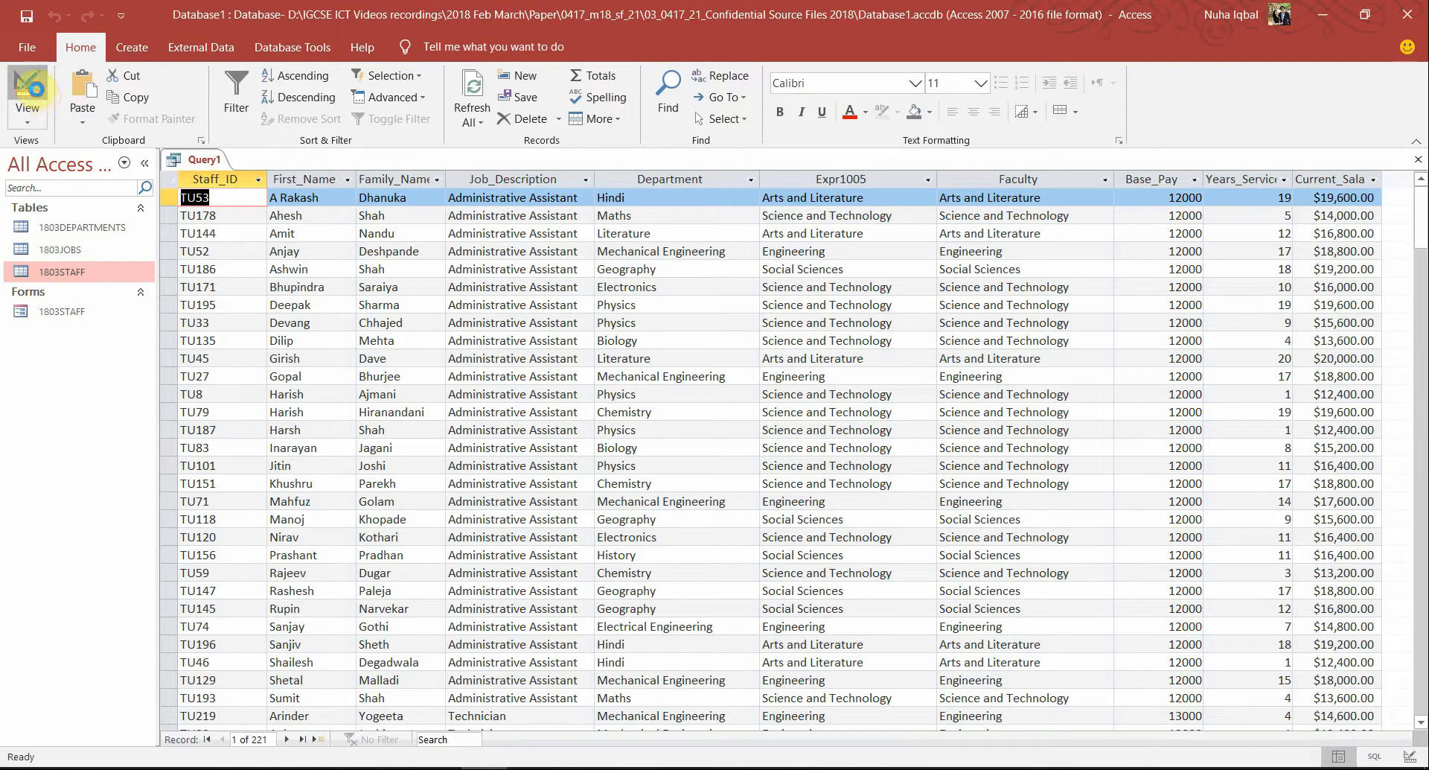
click(34, 87)
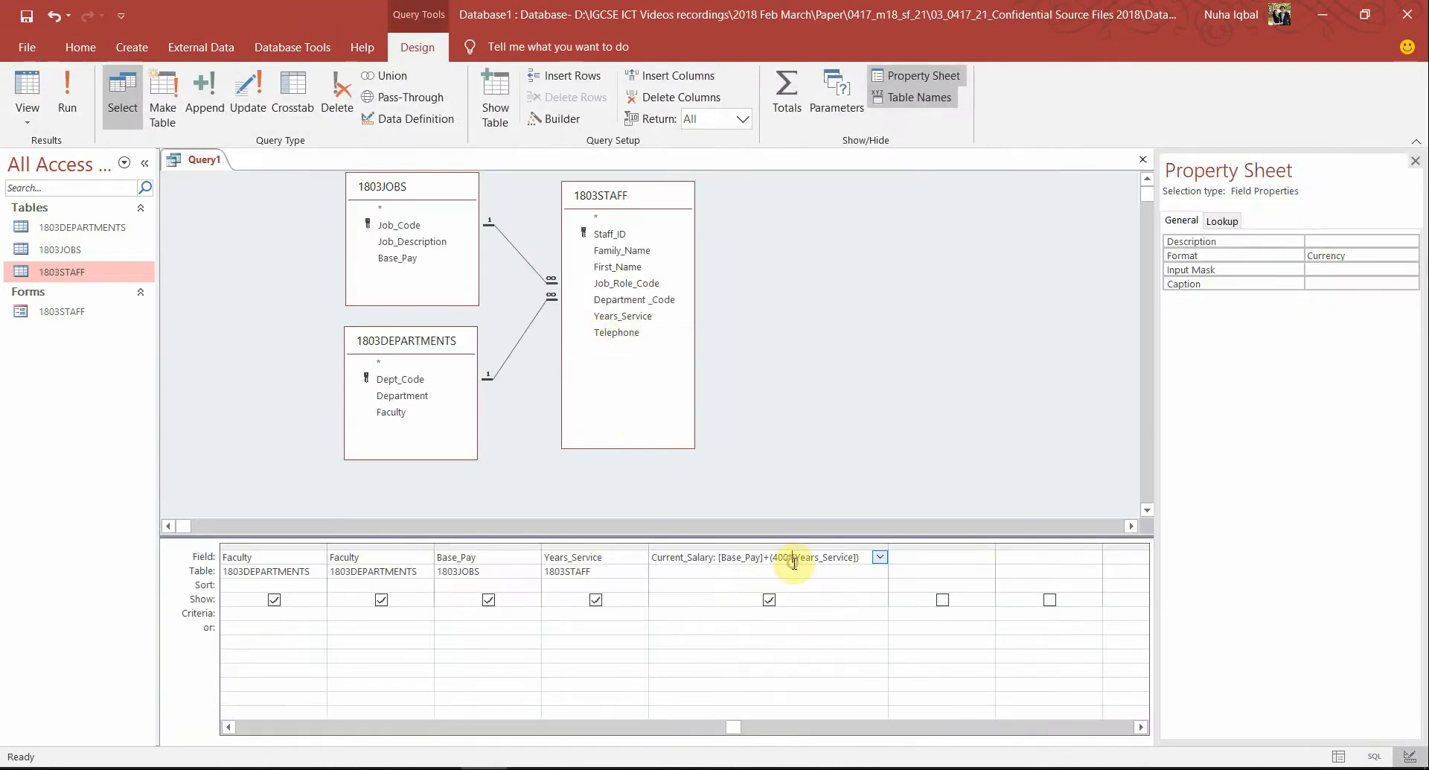
Select the word 'Engineering' in the task PDF, then return to Access
click(402, 768)
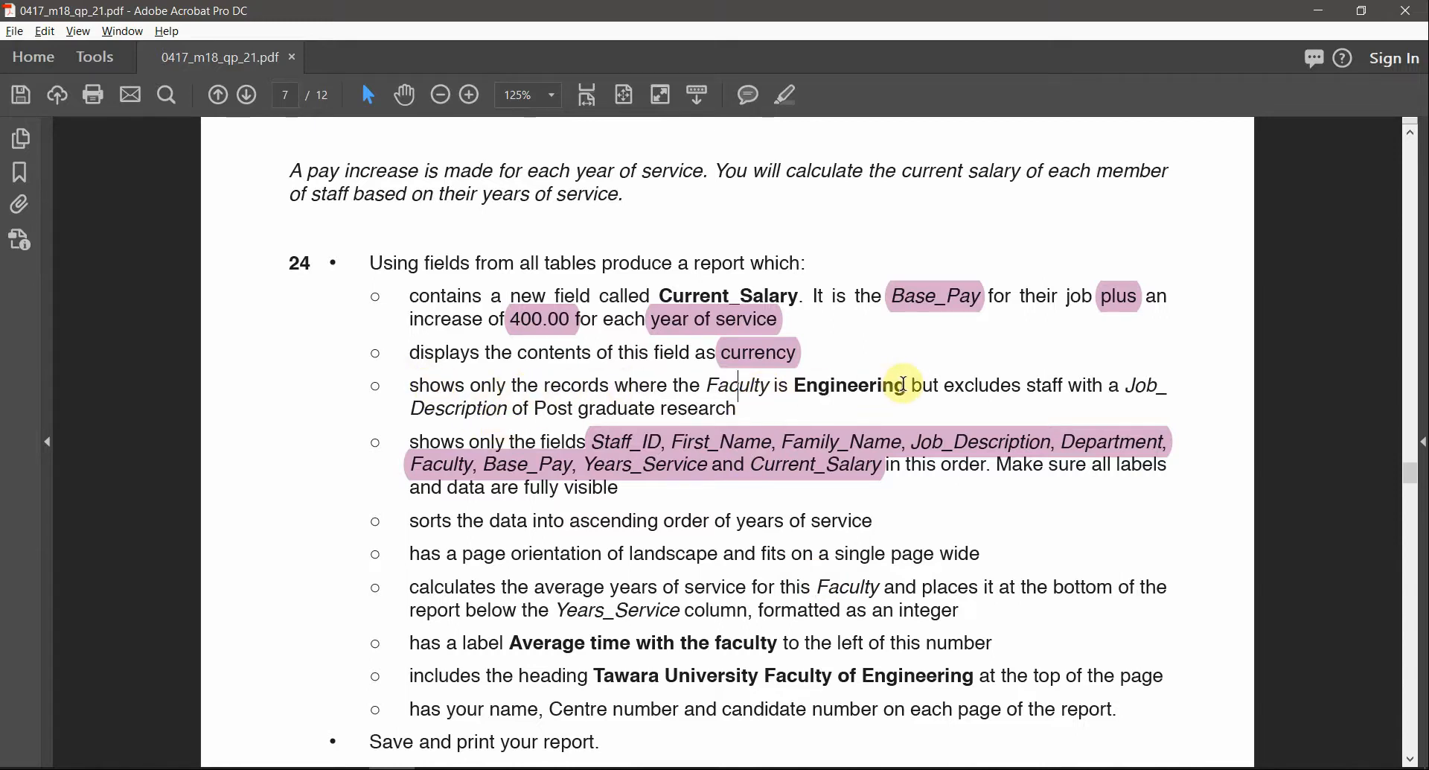
drag(905, 385, 881, 387)
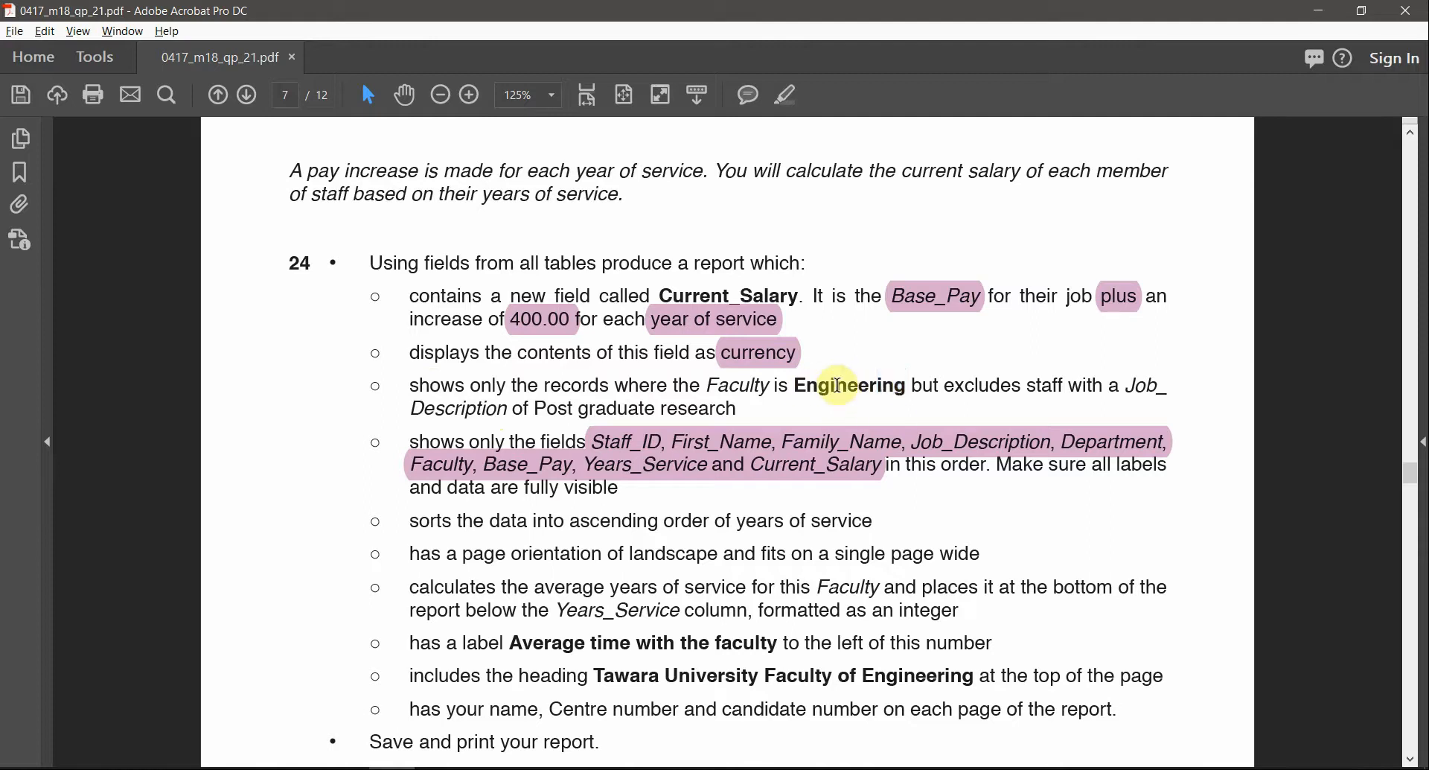
double_click(849, 387)
key(alt+Tab)
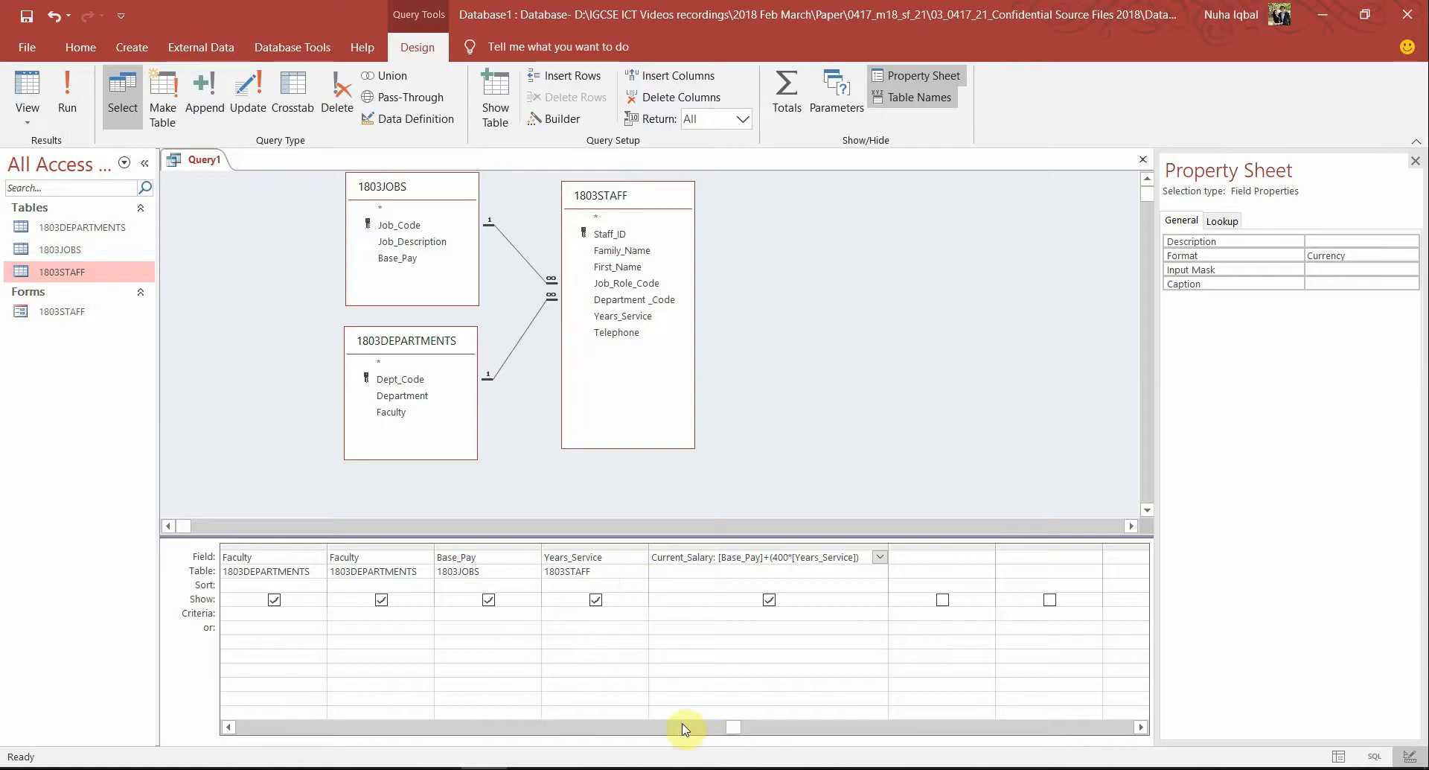
Enter 'Engineering' as the Faculty criterion and run the query, listing 42 records
click(684, 729)
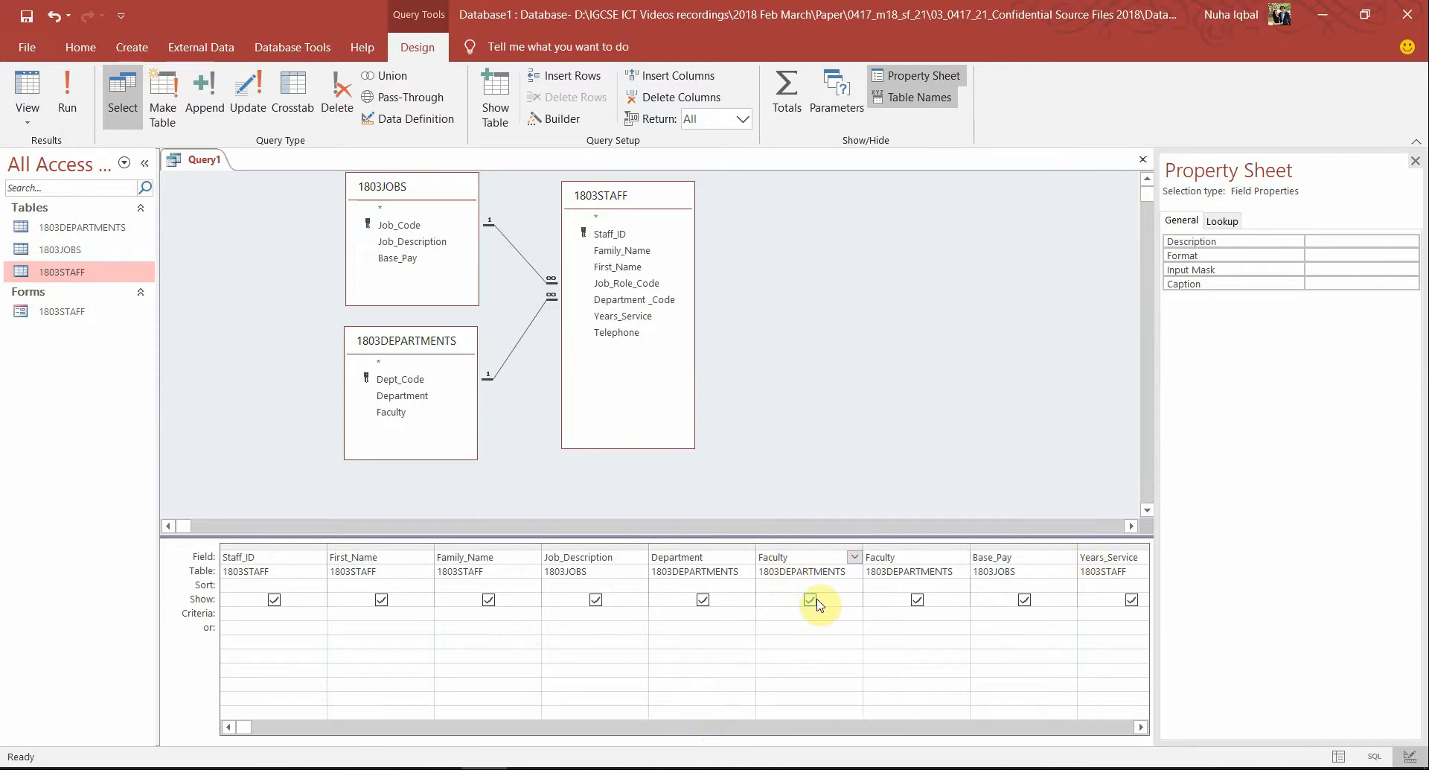
click(777, 615)
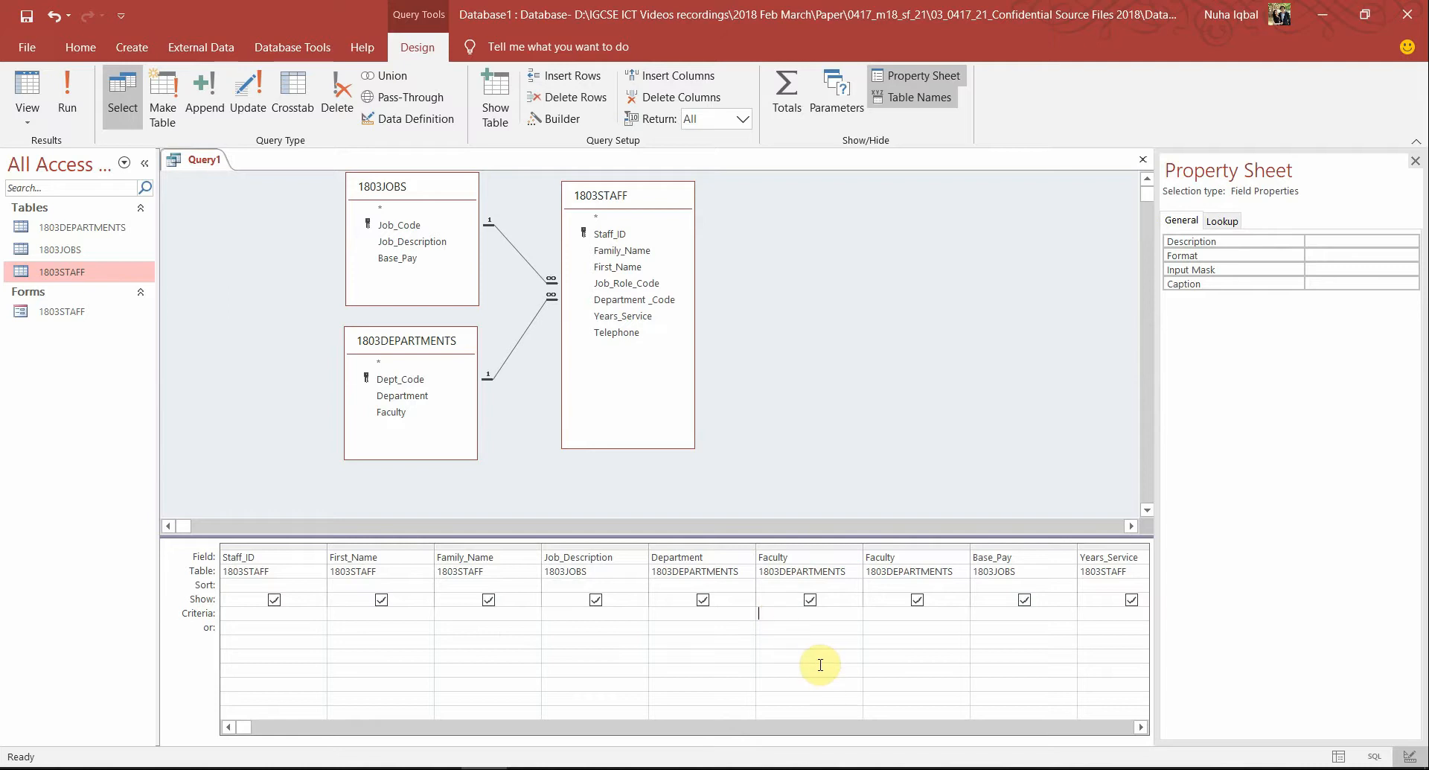
click(71, 98)
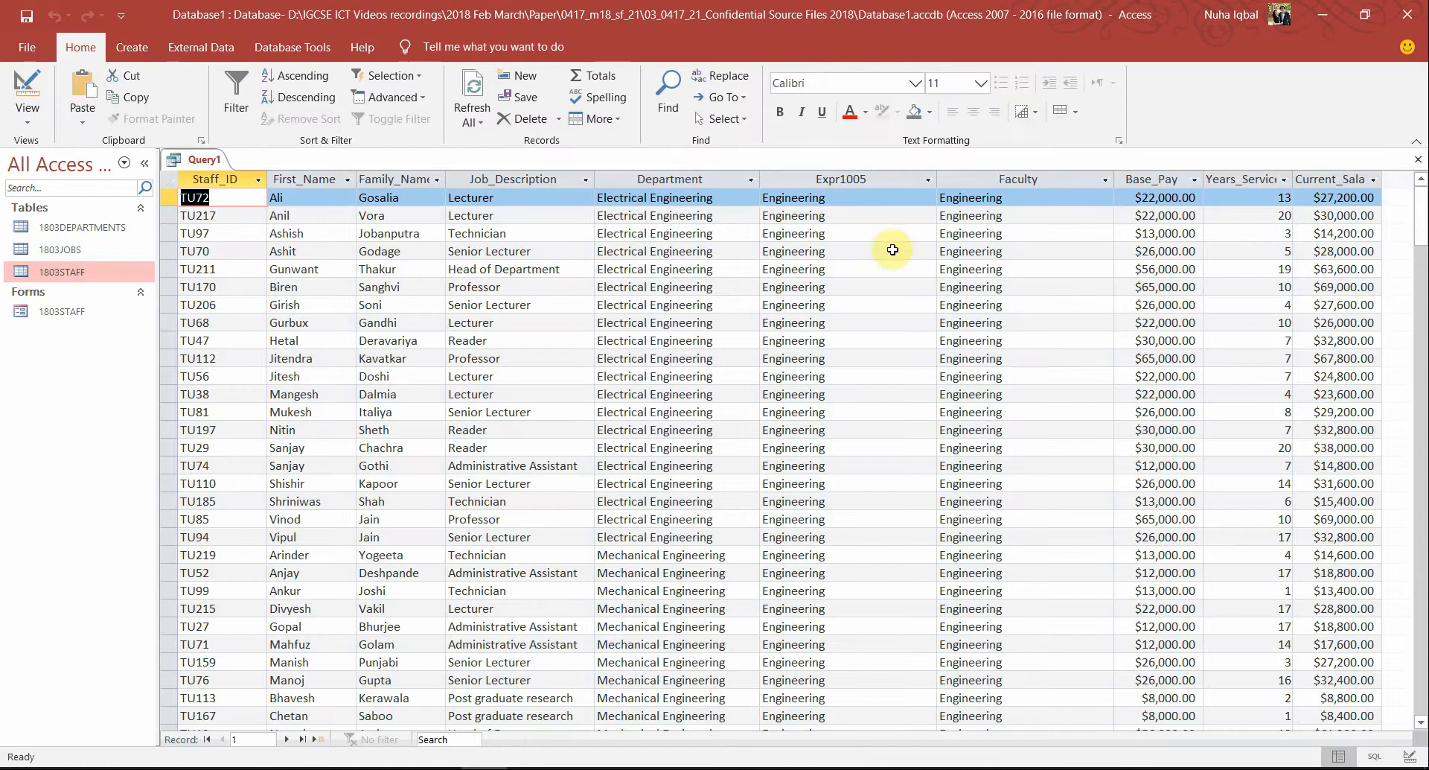
click(829, 177)
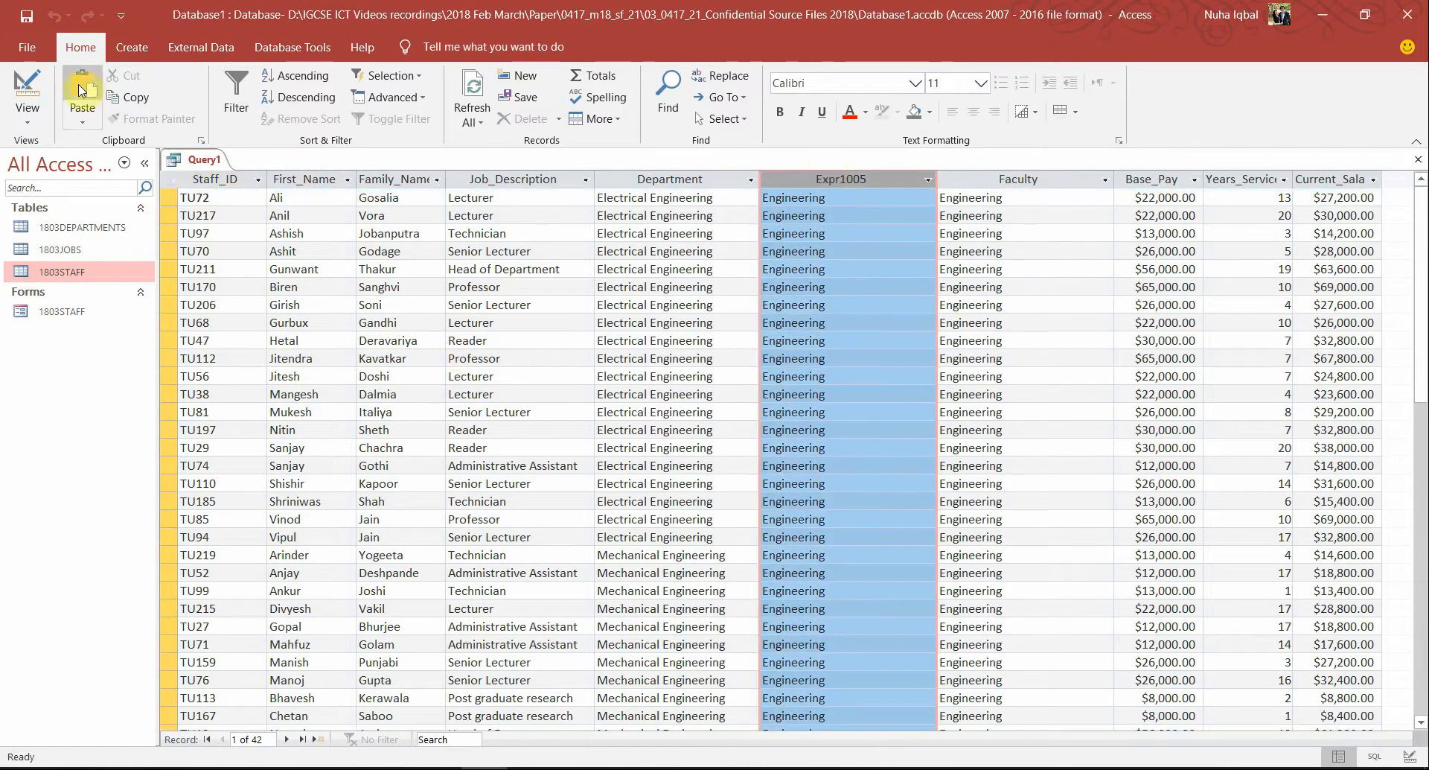
Delete the duplicate second Faculty field from the design grid and run the query
click(41, 89)
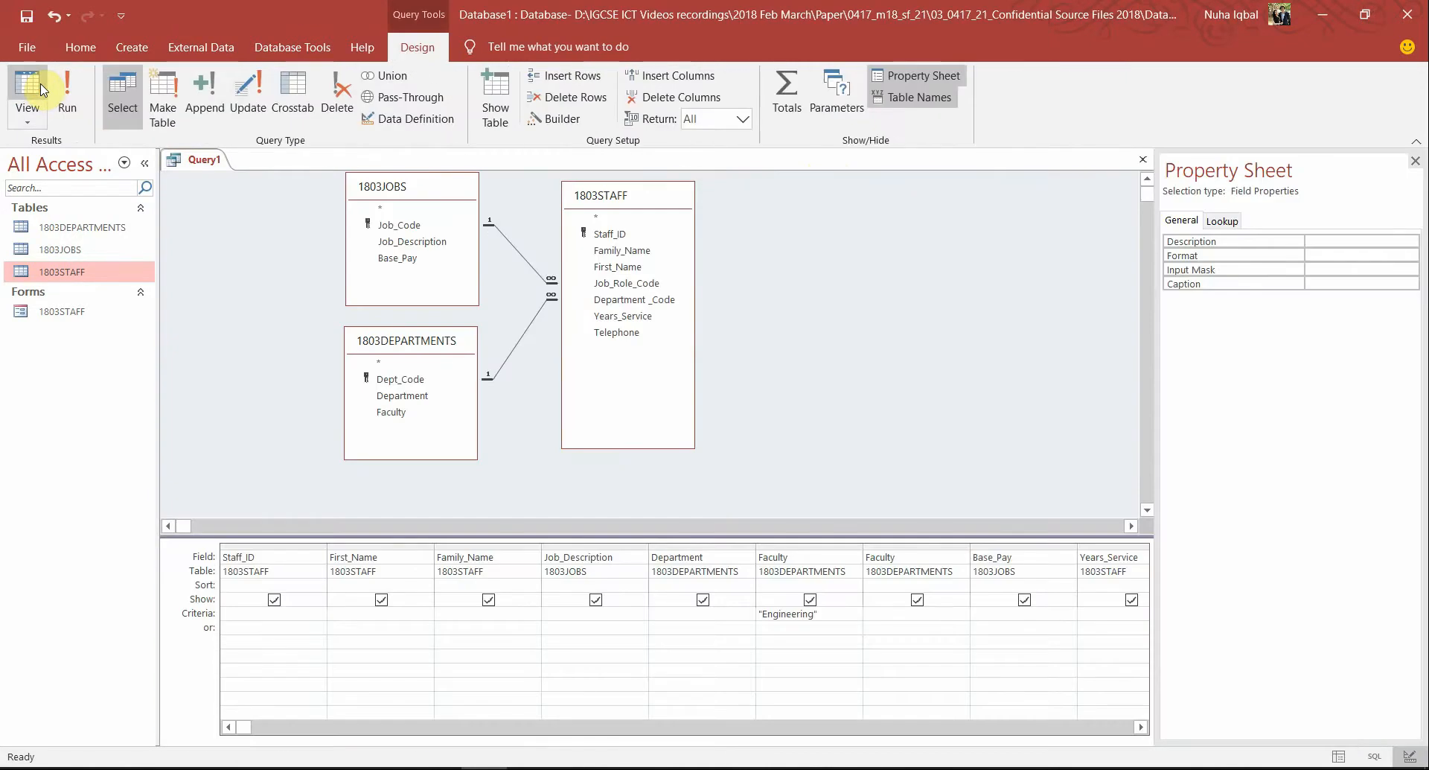
right_click(909, 543)
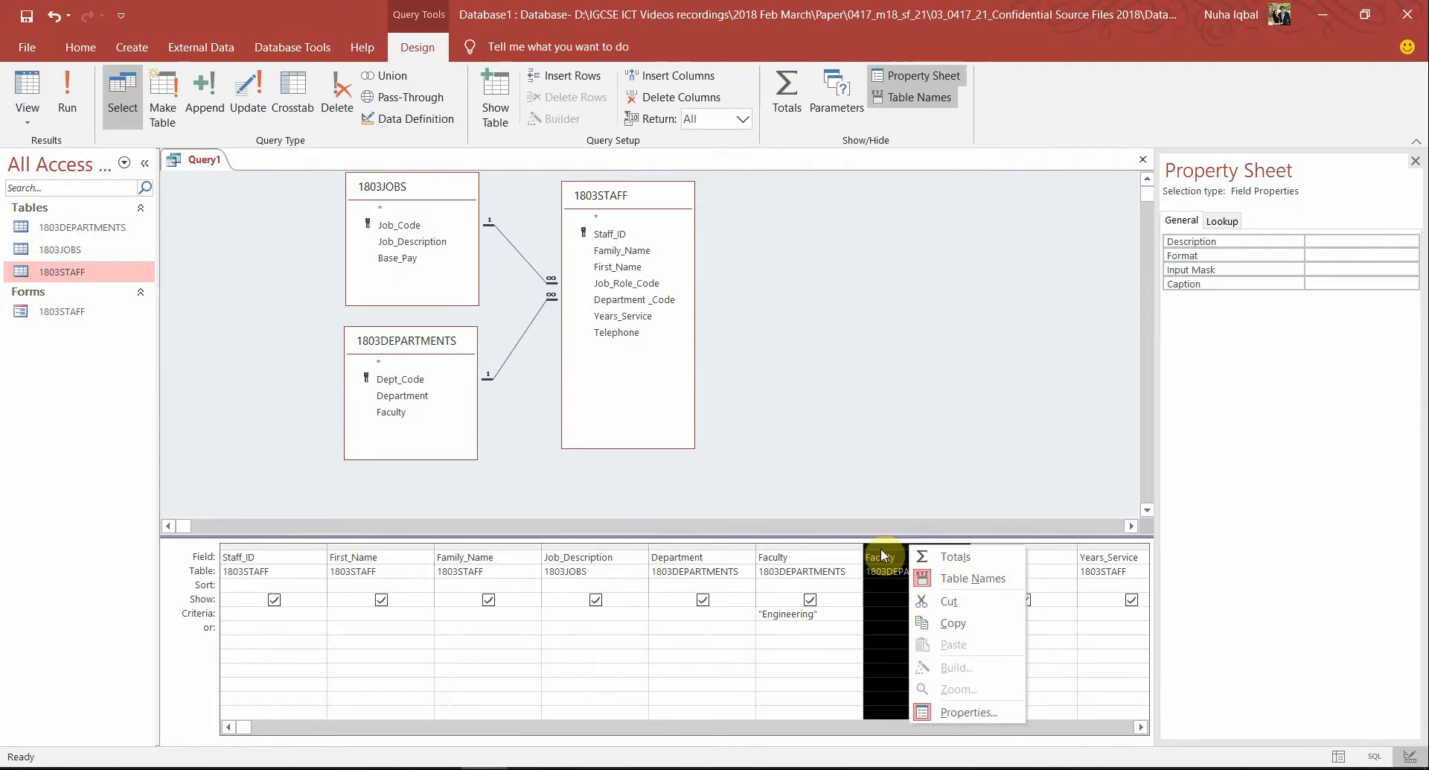
click(882, 547)
click(909, 559)
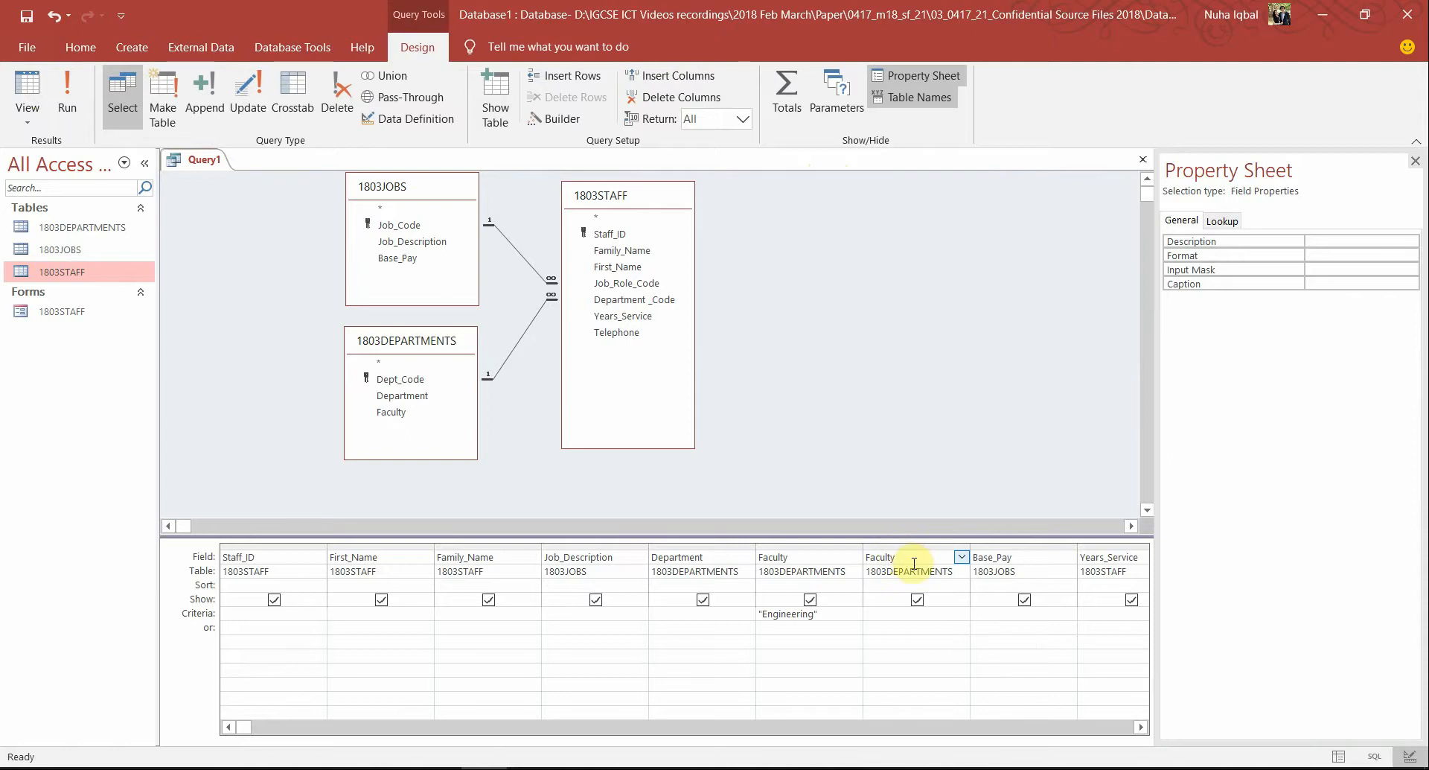
drag(914, 556, 856, 556)
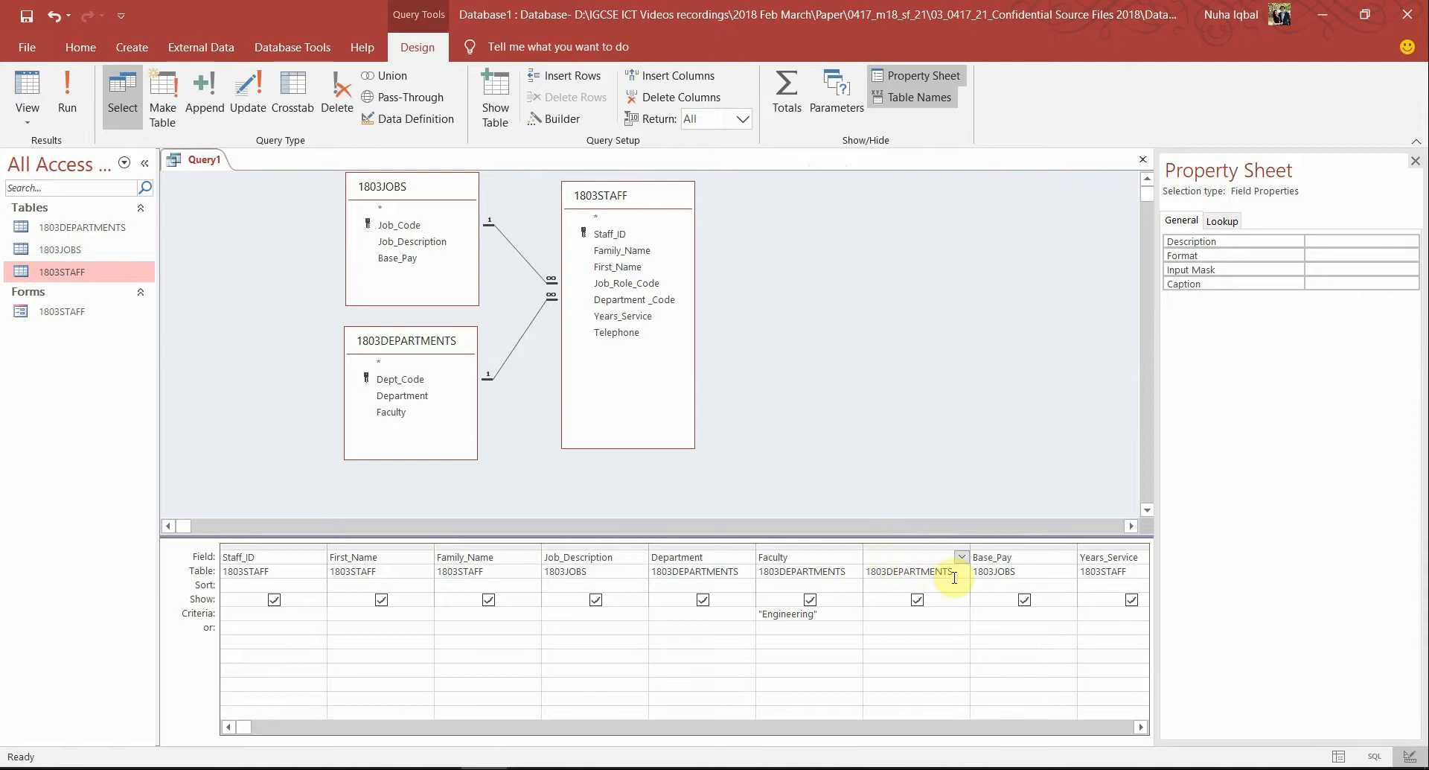
key(Delete)
click(827, 614)
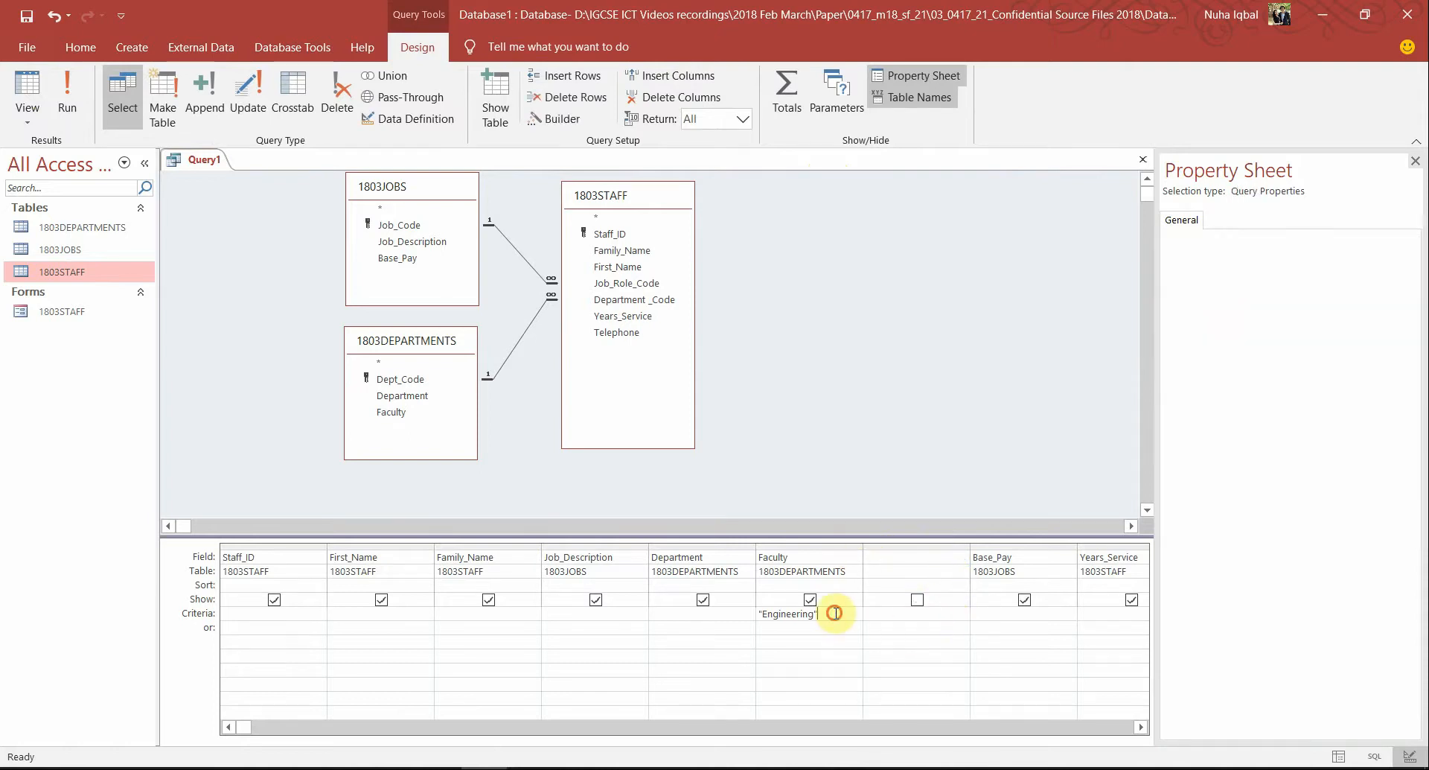
click(71, 89)
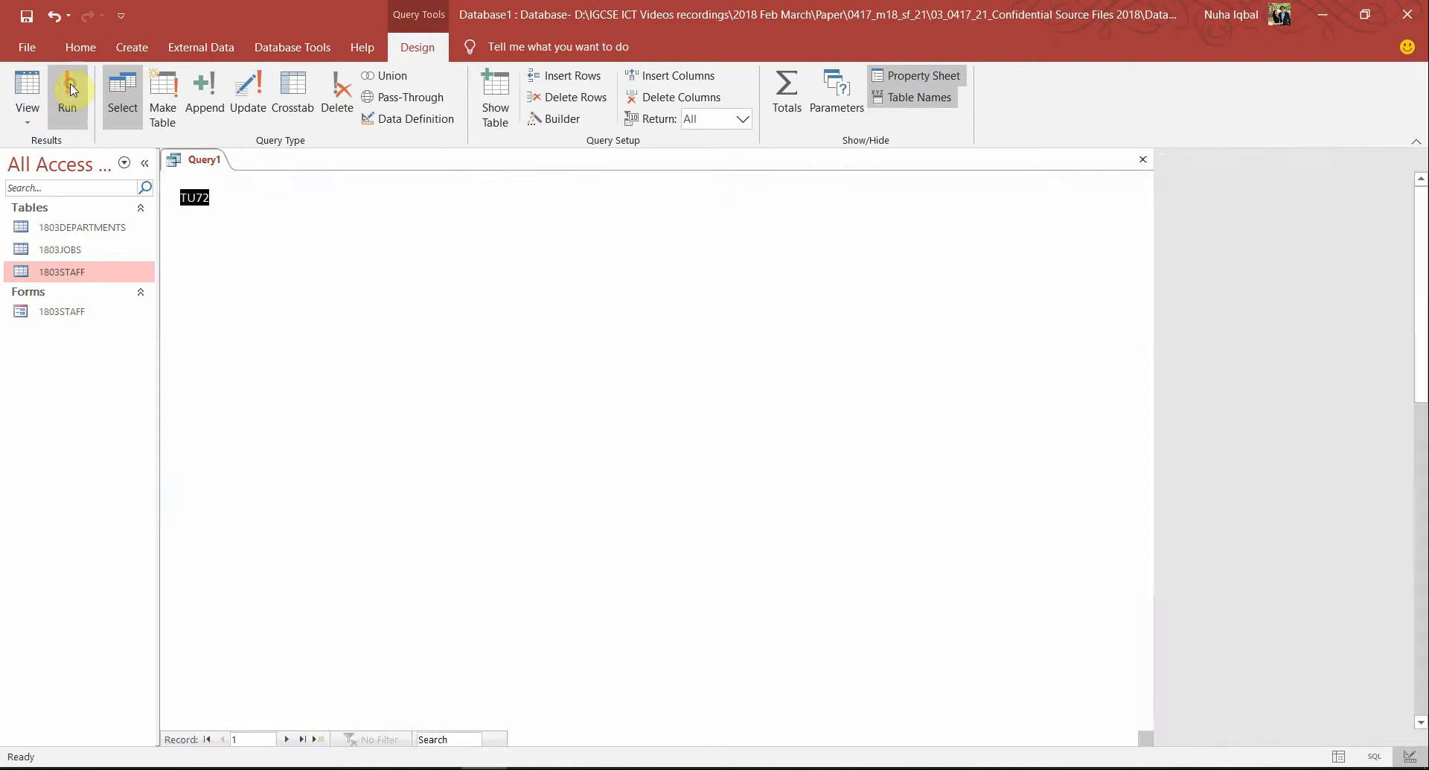
Remove the leftover empty grid column, rerun the query and check the Faculty column
click(33, 84)
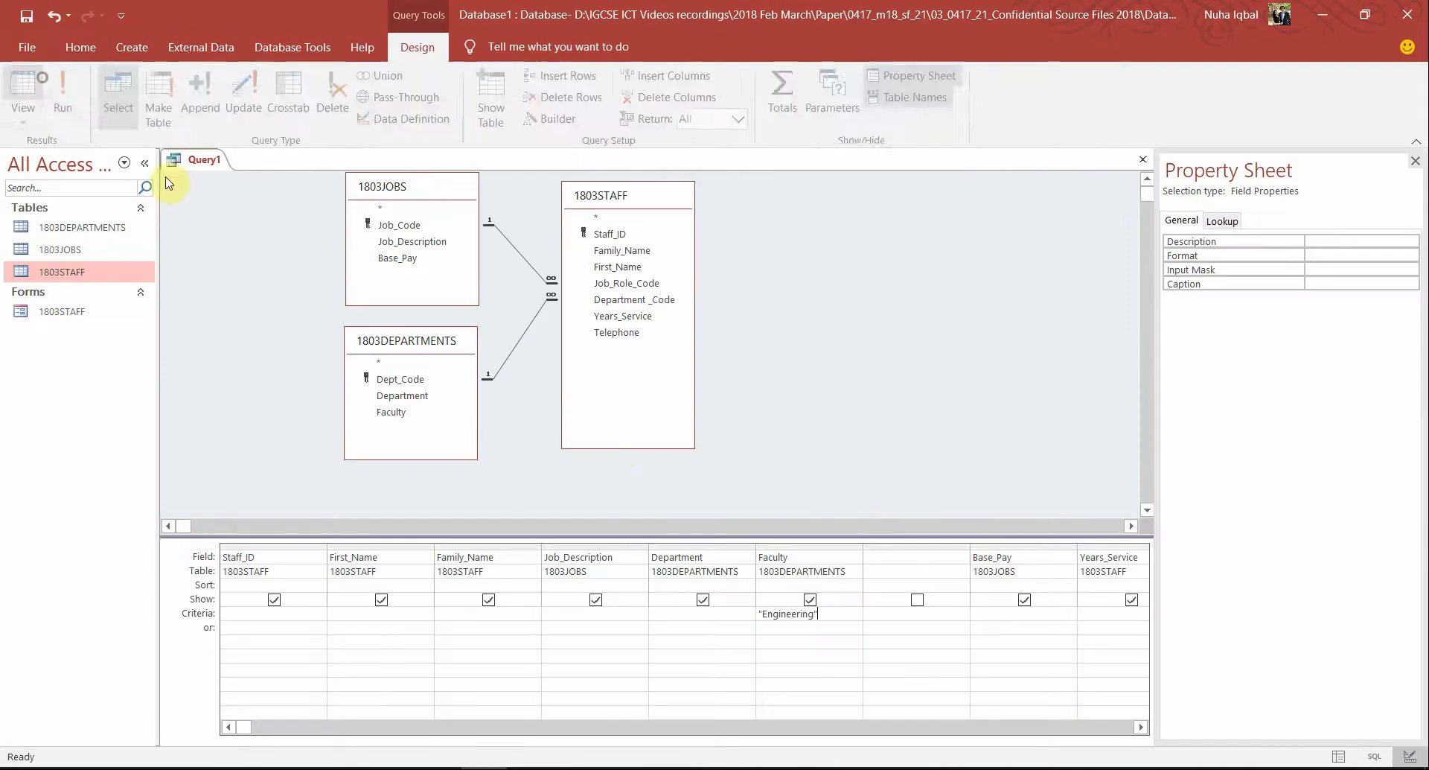
click(919, 545)
right_click(920, 547)
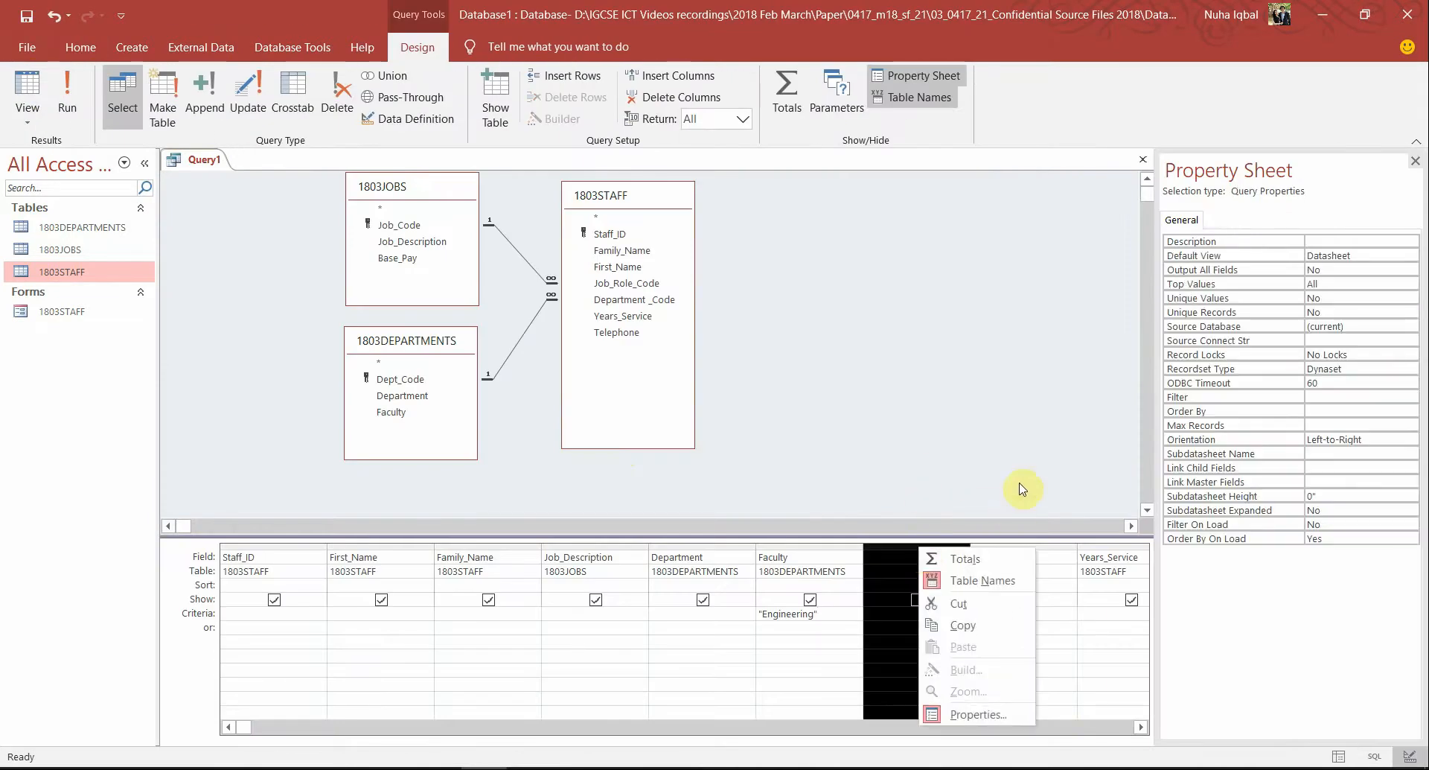
click(959, 603)
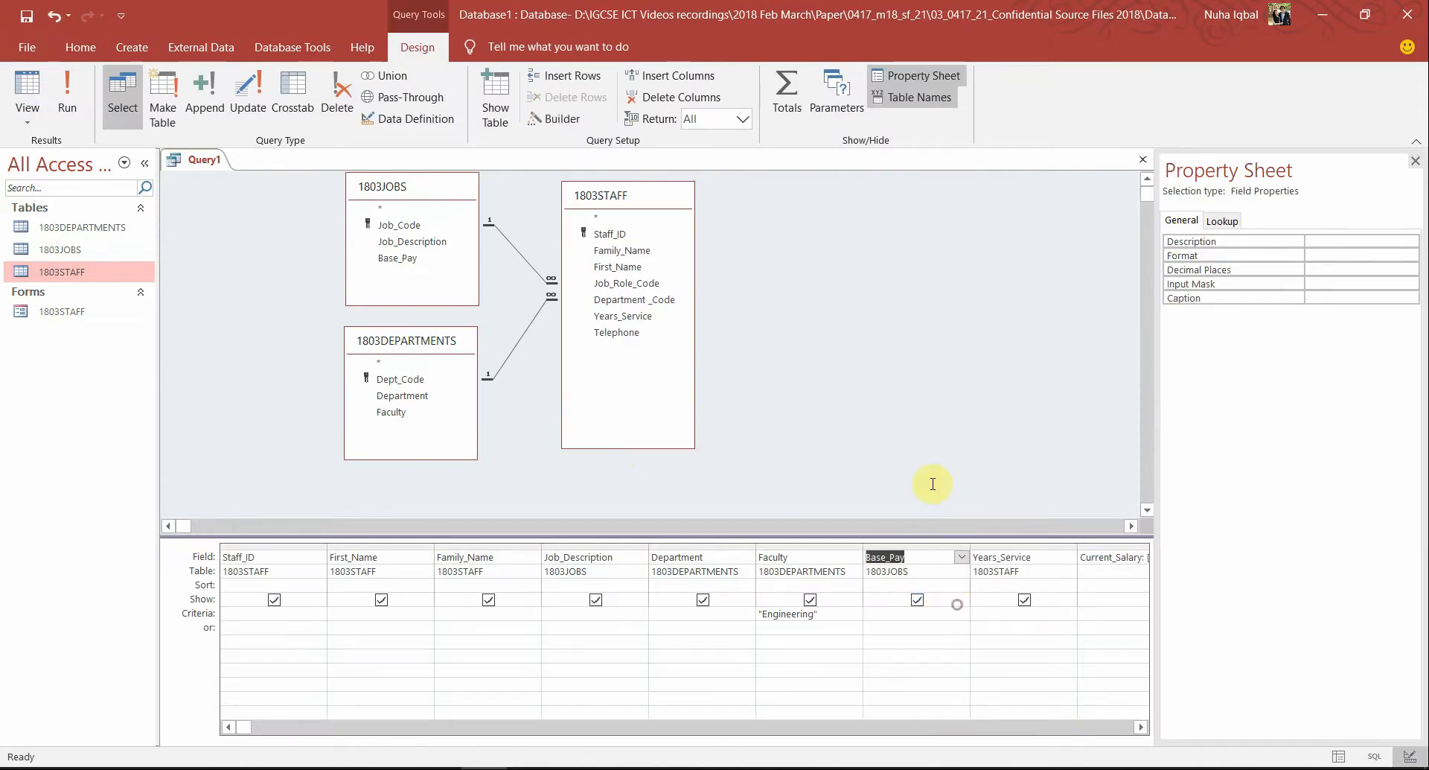
click(838, 554)
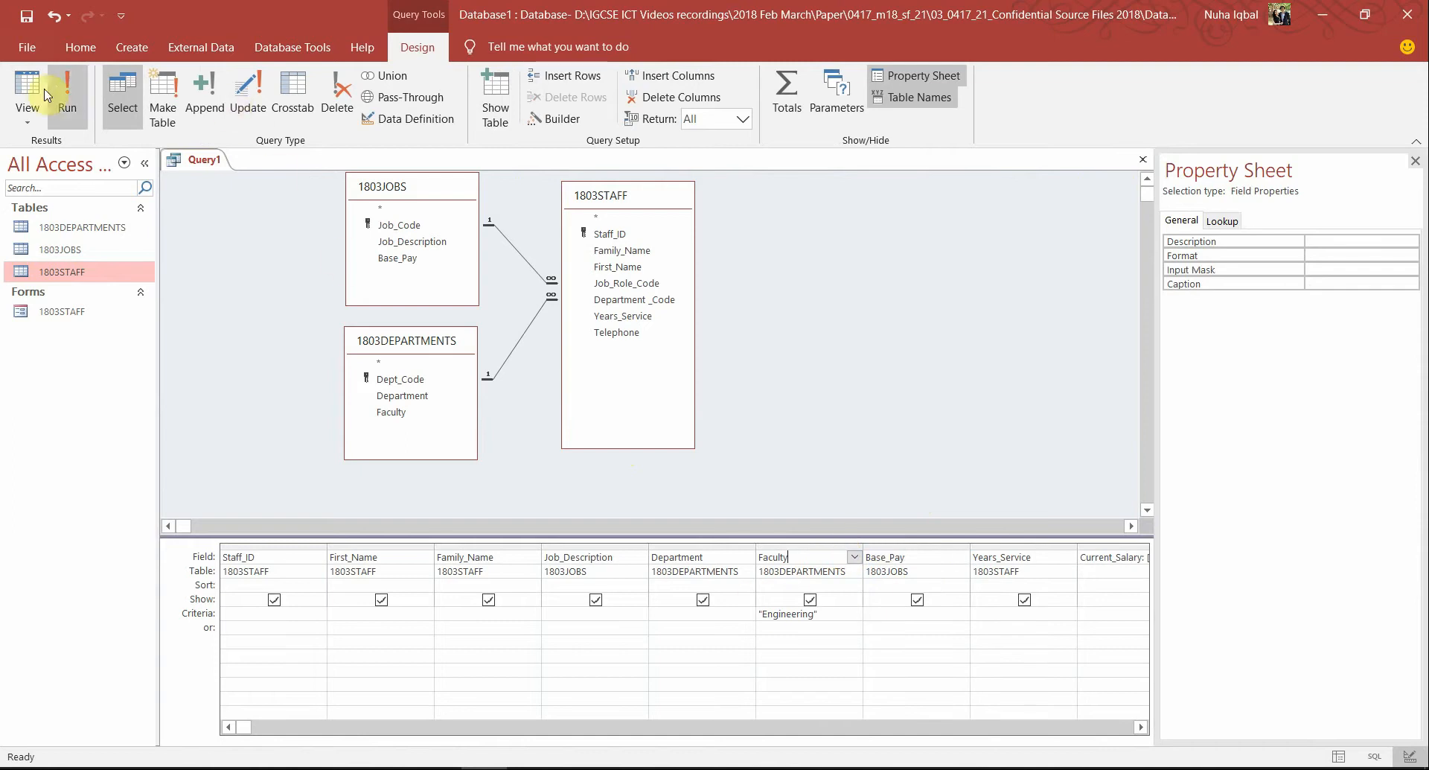
click(79, 108)
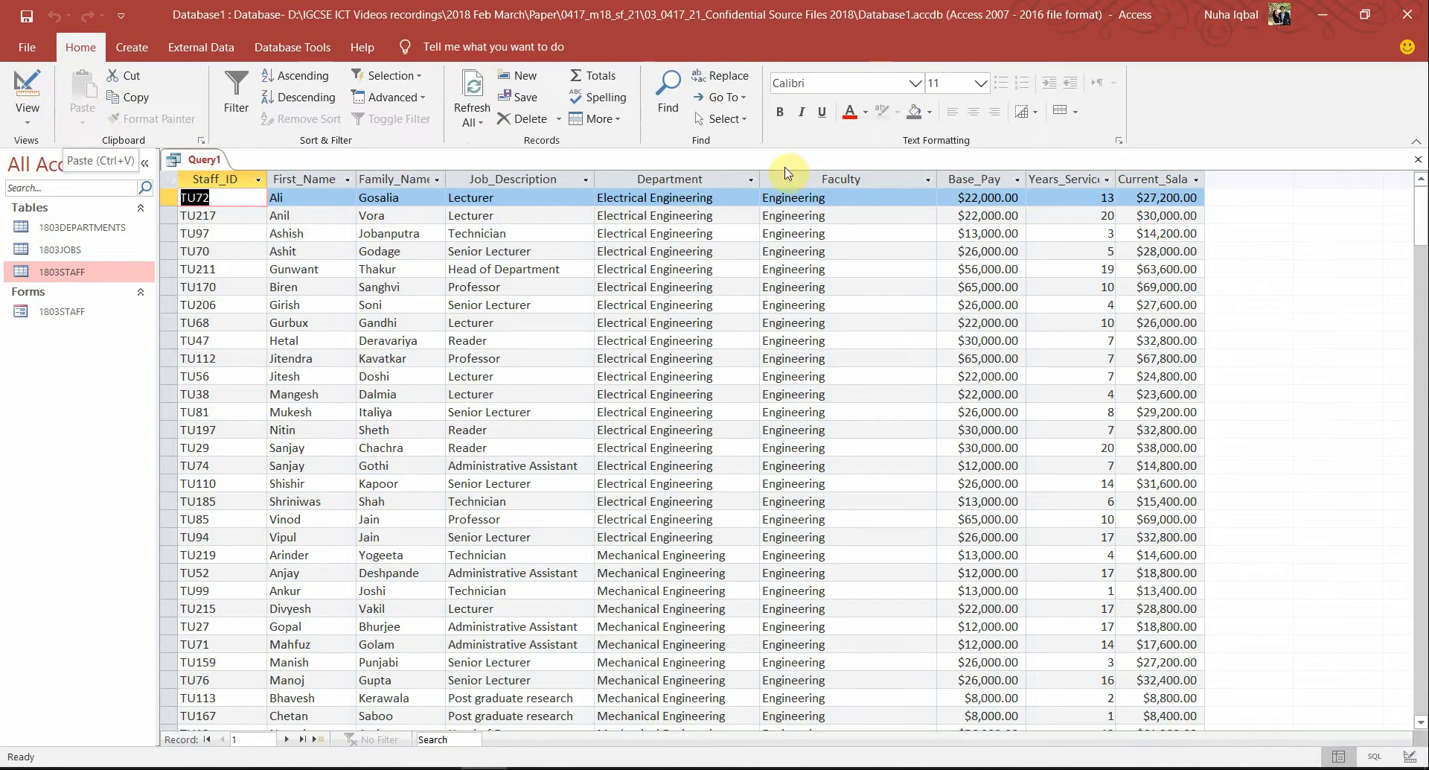
click(820, 183)
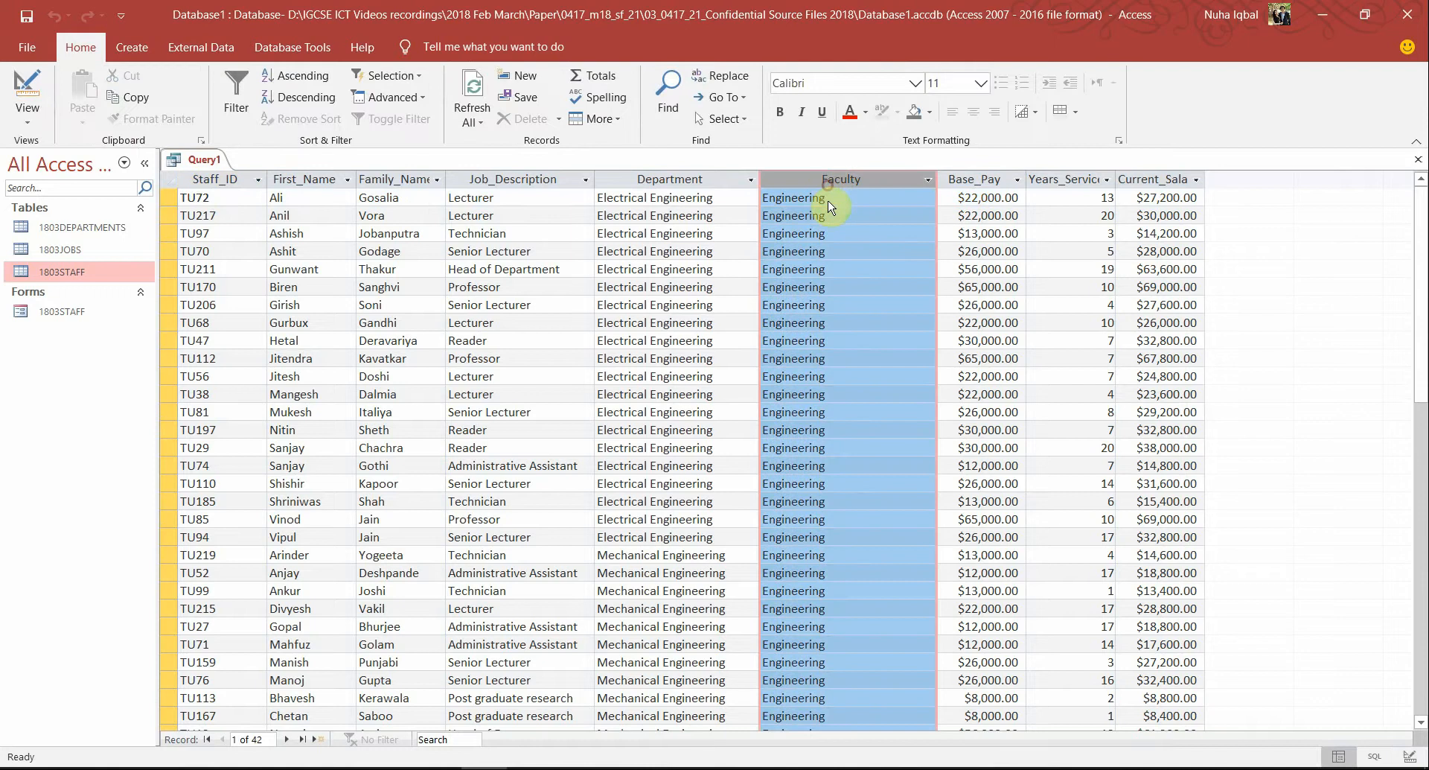
scroll(927, 499, down, 6)
scroll(927, 499, up, 6)
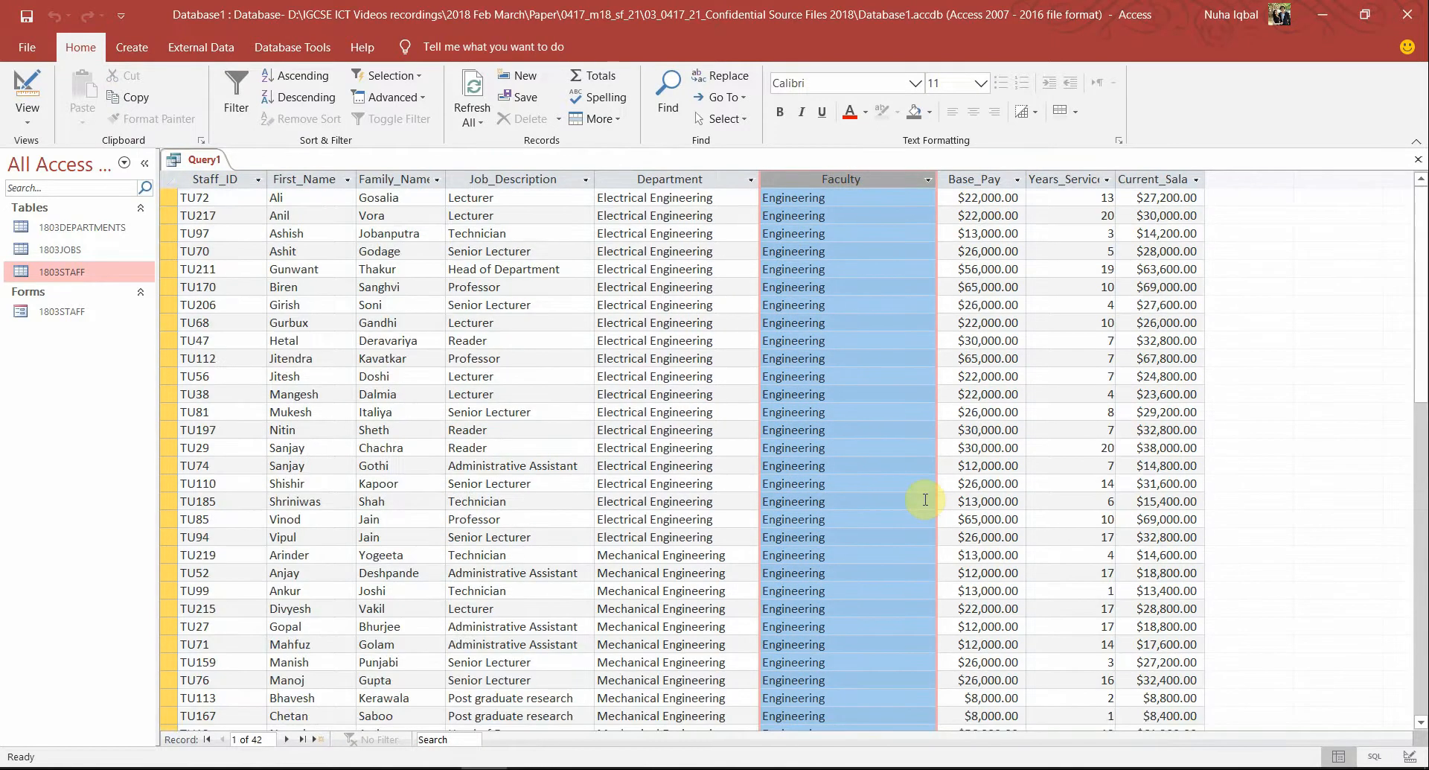
key(alt+Tab)
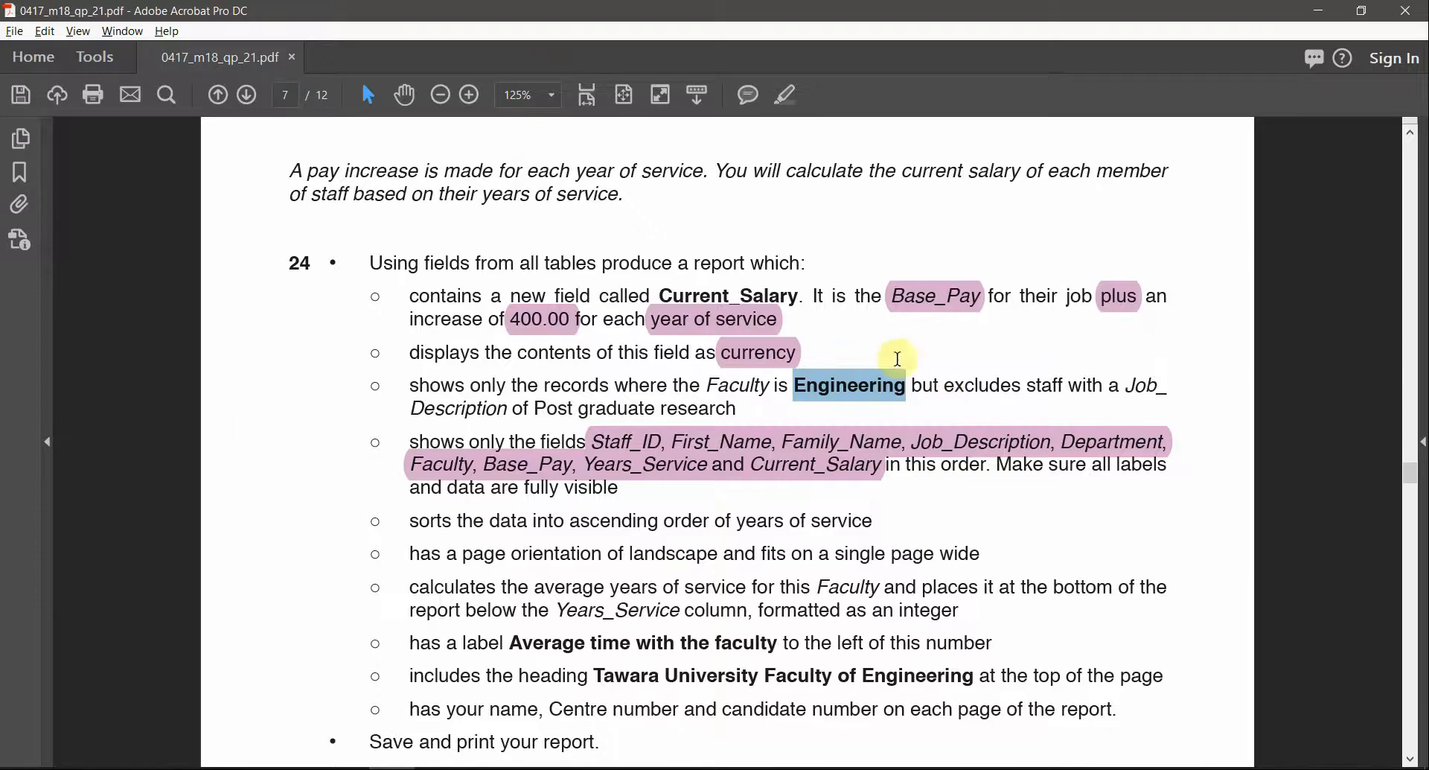
Highlight 'Engineering' in task 24 and select 'Post graduate research' before returning to Access
click(741, 402)
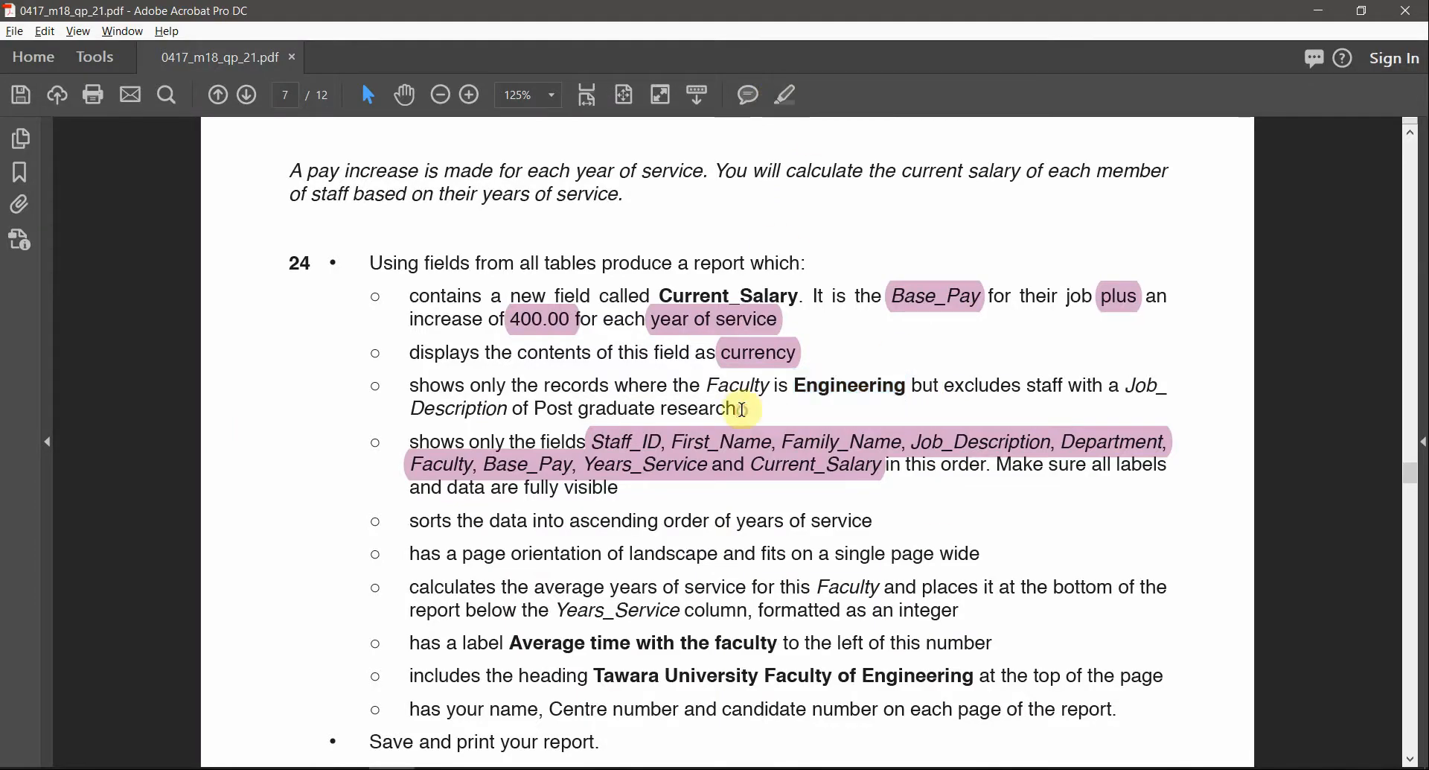
double_click(810, 372)
click(791, 96)
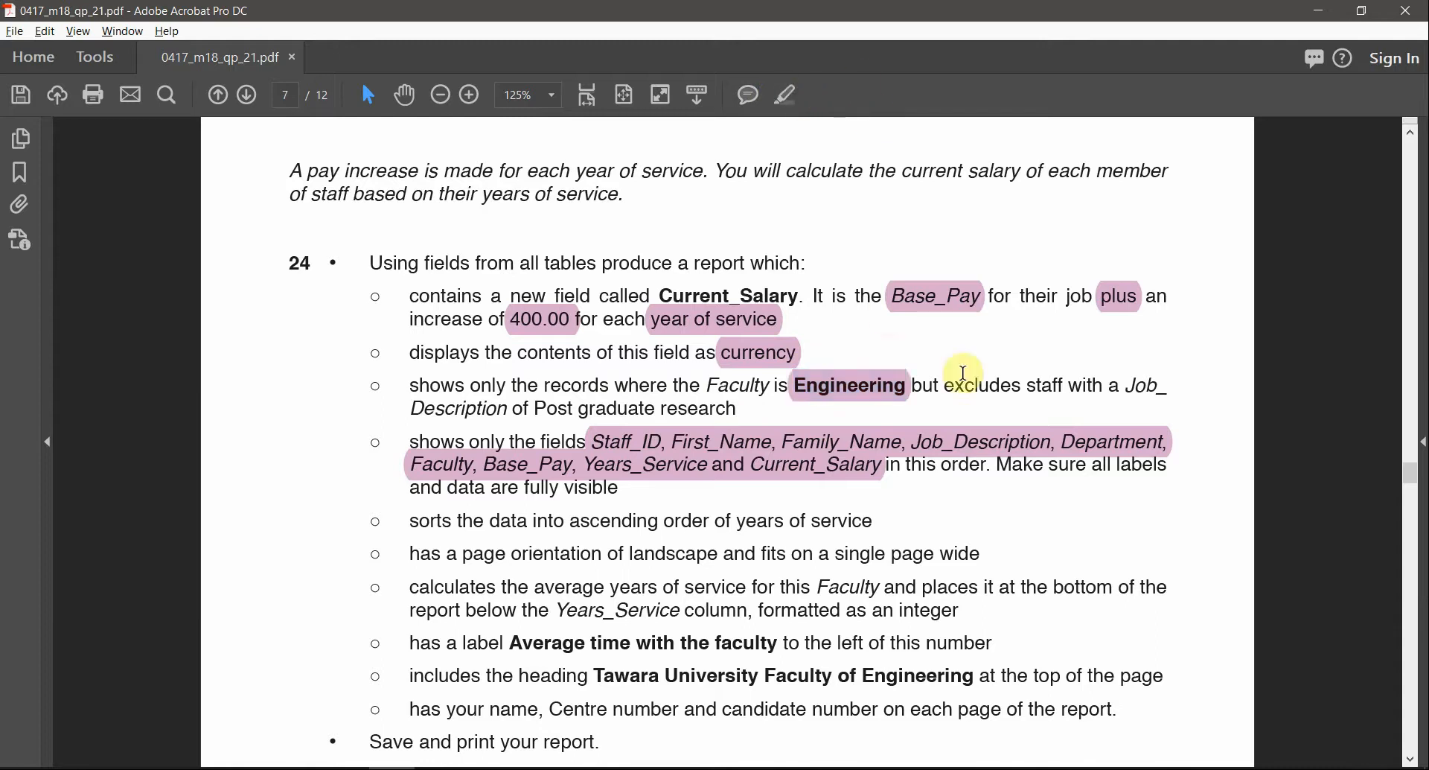
double_click(974, 381)
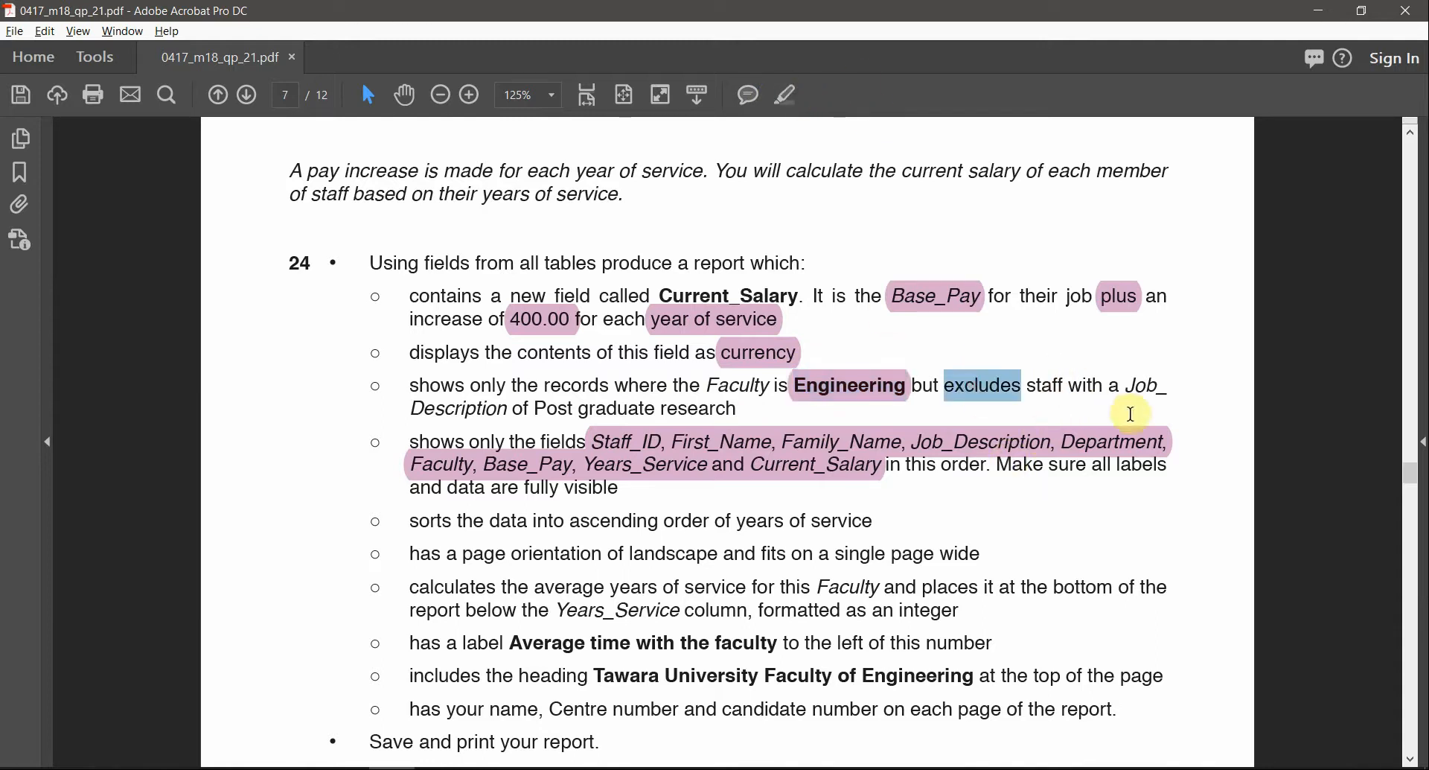
drag(536, 409, 738, 410)
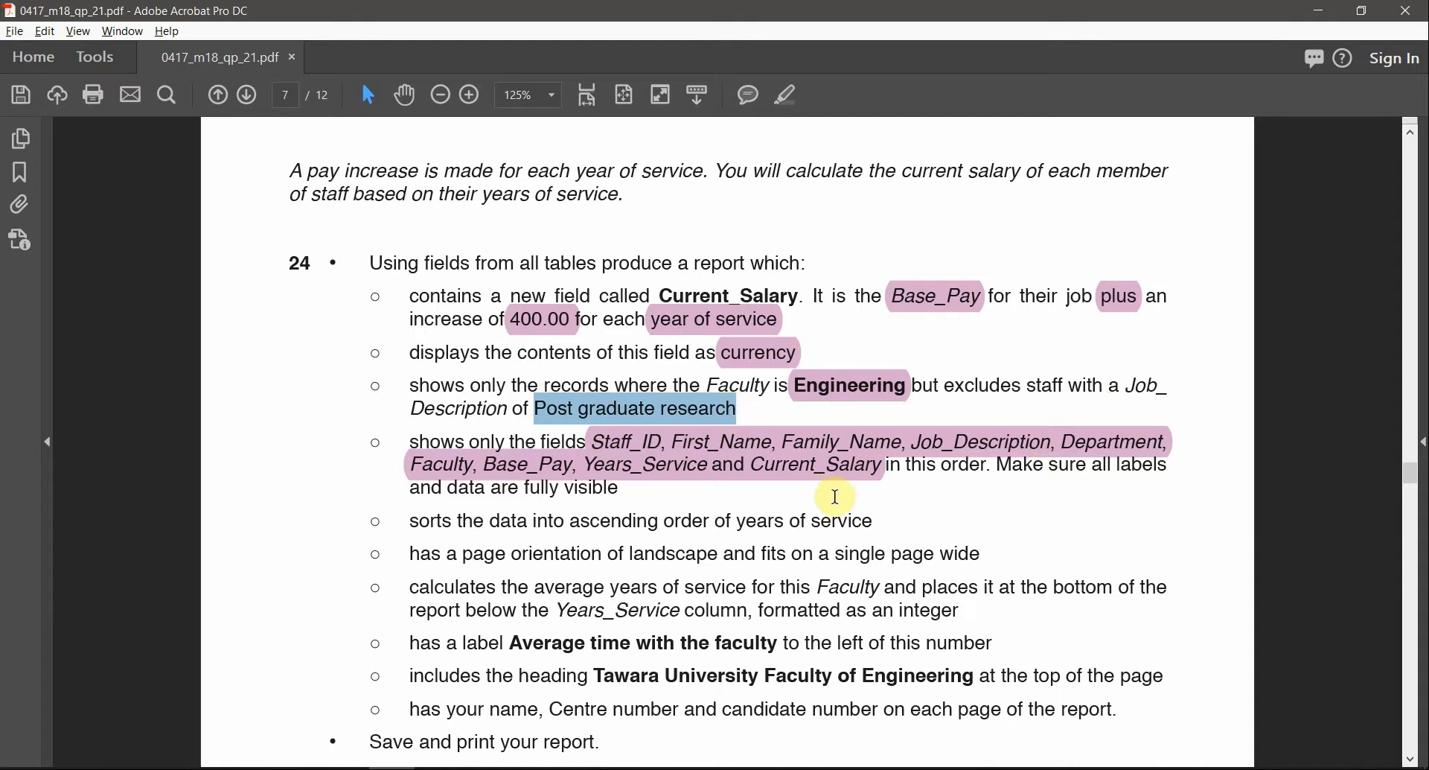
key(alt+Tab)
key(alt+Tab)
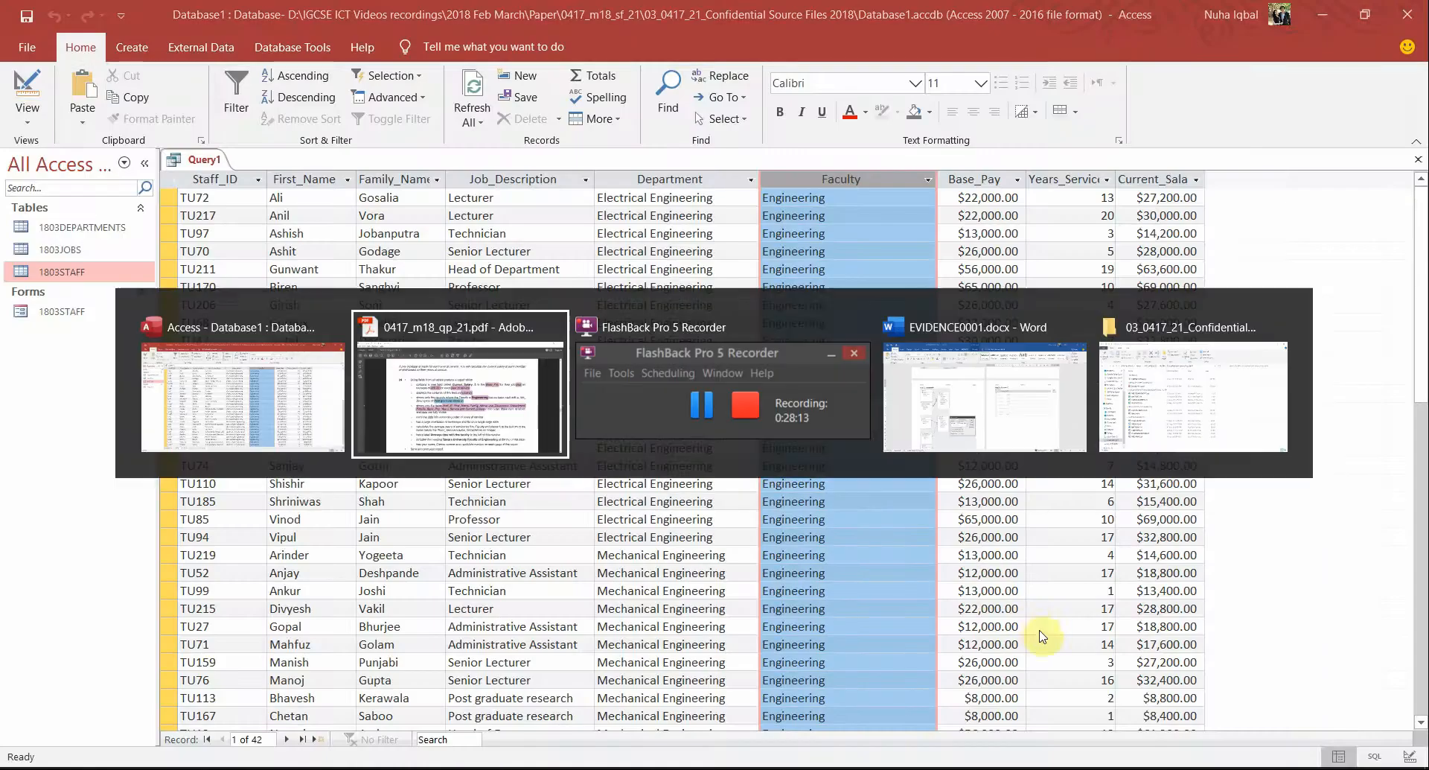
key(alt+Tab)
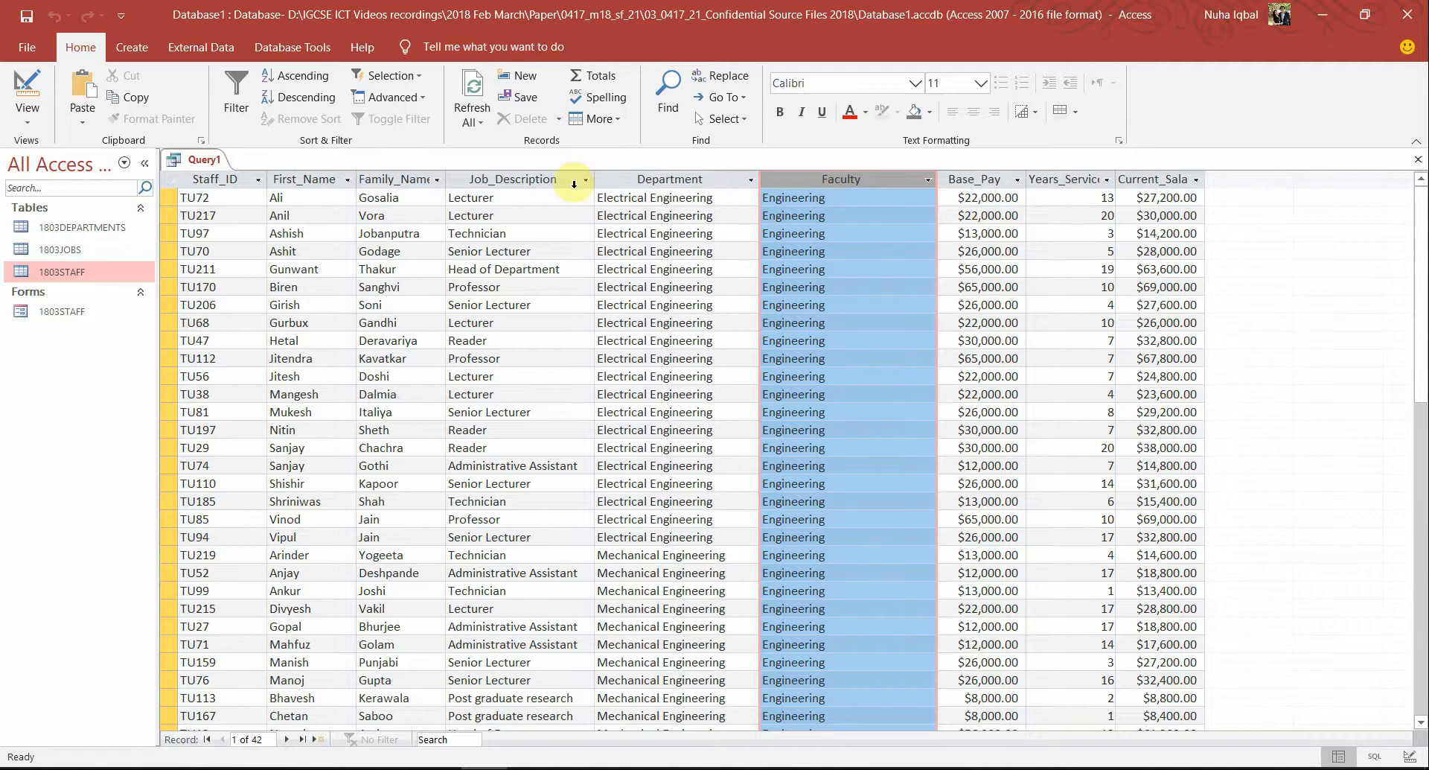
Select the Job_Description column and highlight 'Post graduate research' in the task PDF
click(543, 179)
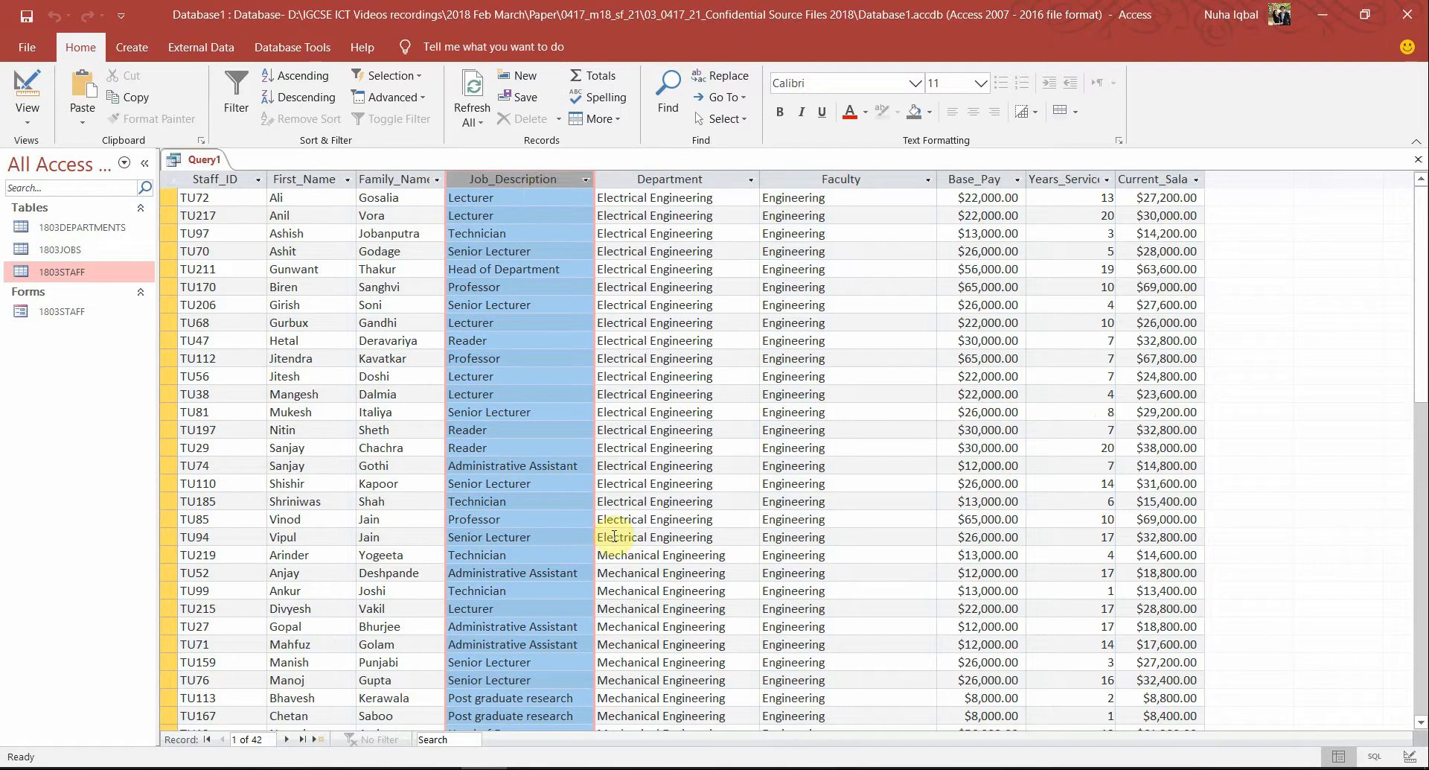
key(alt+Tab)
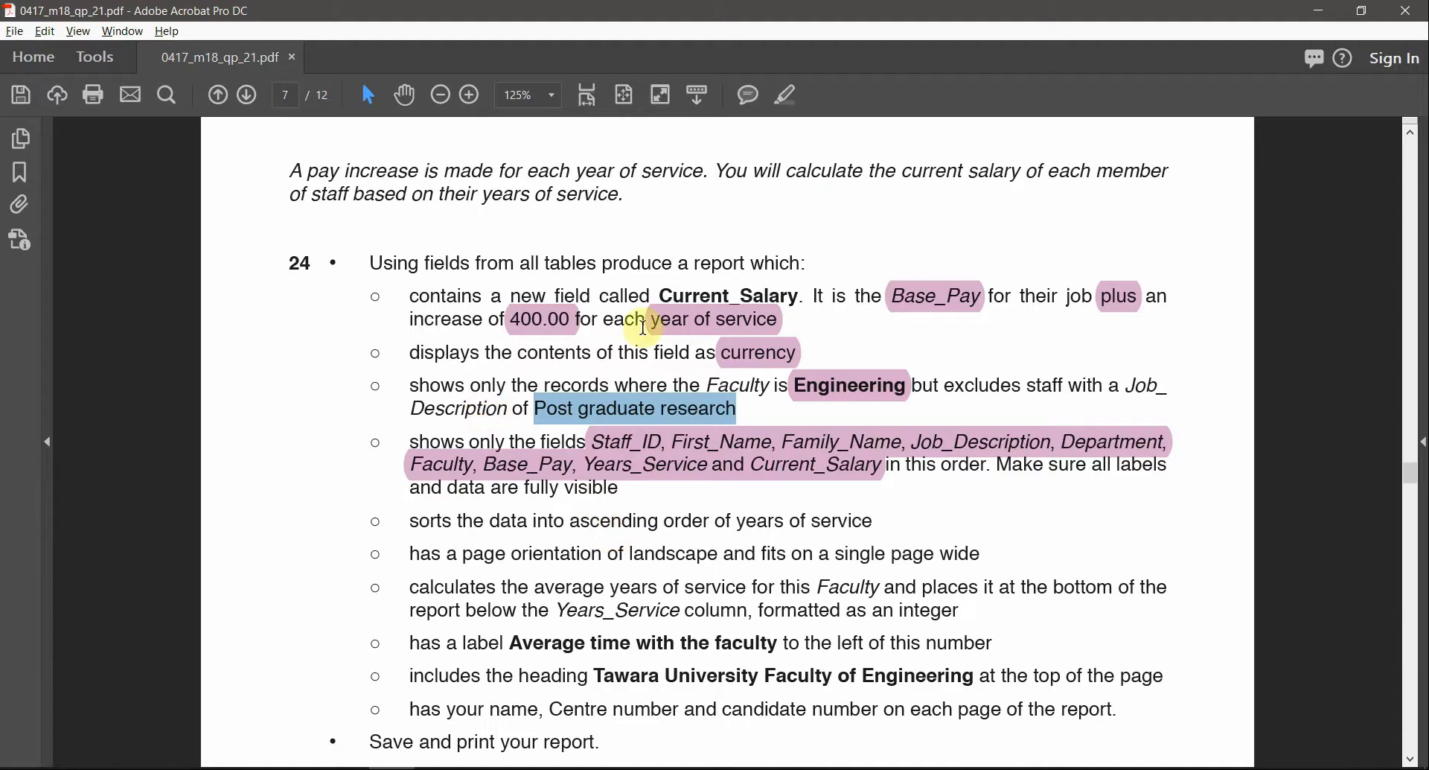
click(786, 95)
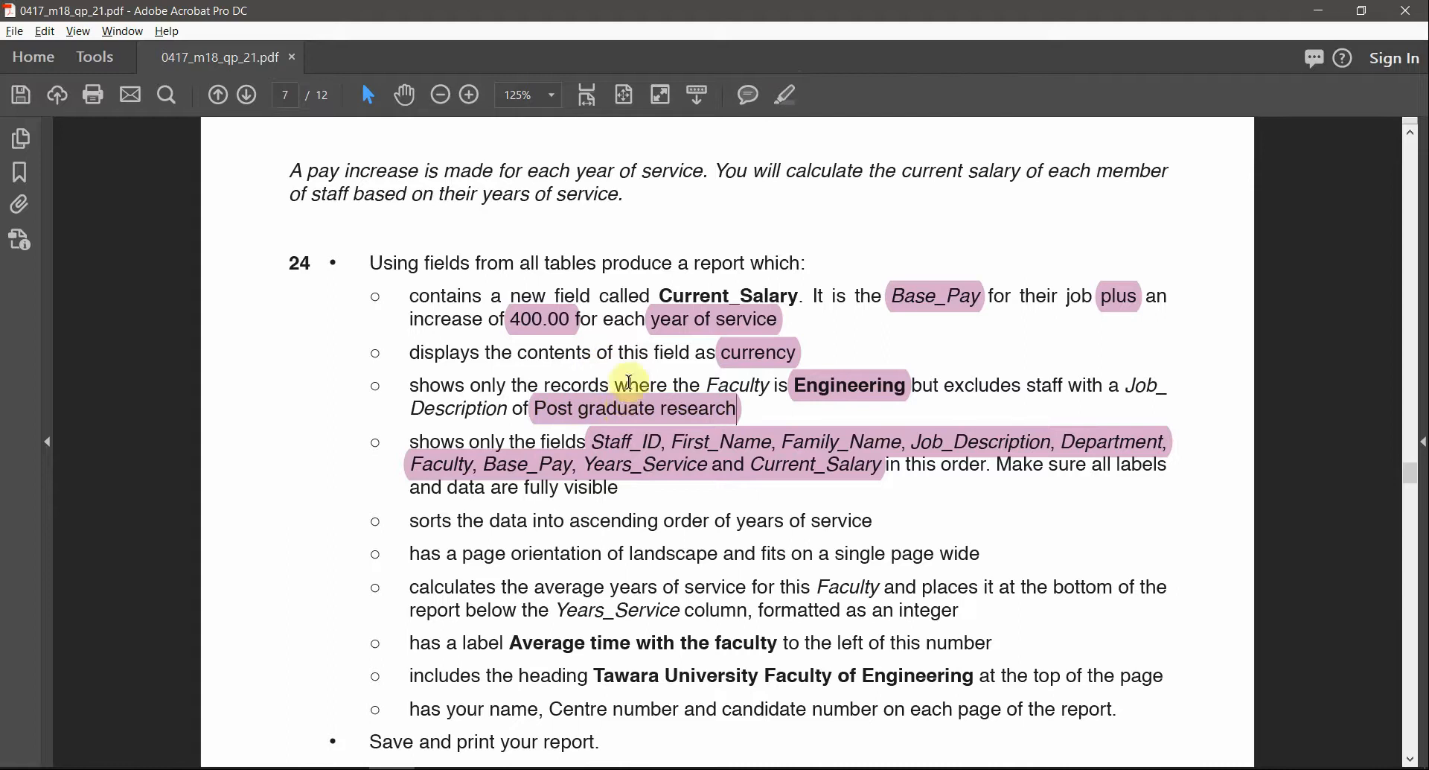
key(alt+Tab)
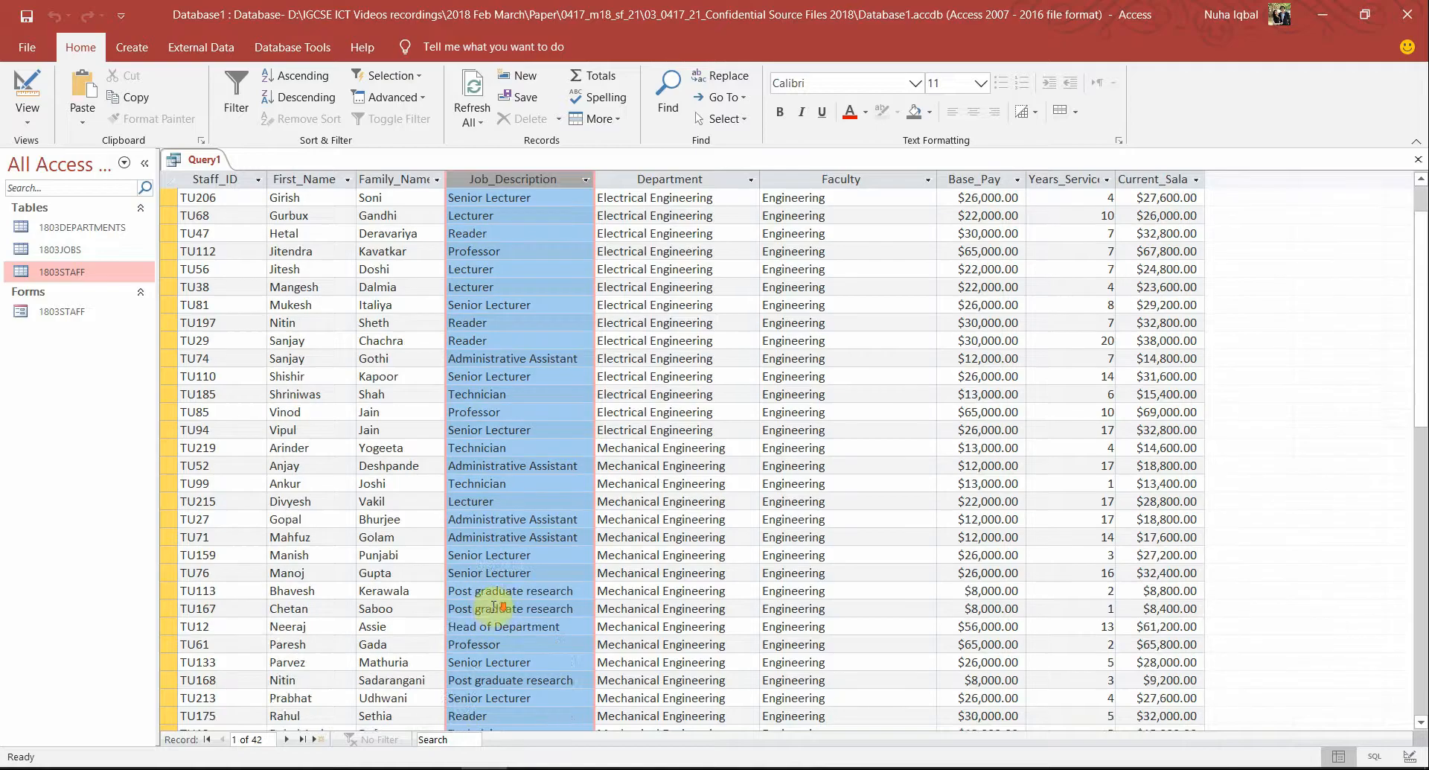
Check the Post graduate research records TU168, TU113 and TU167, then return to Design view
scroll(495, 607, down, 4)
click(512, 467)
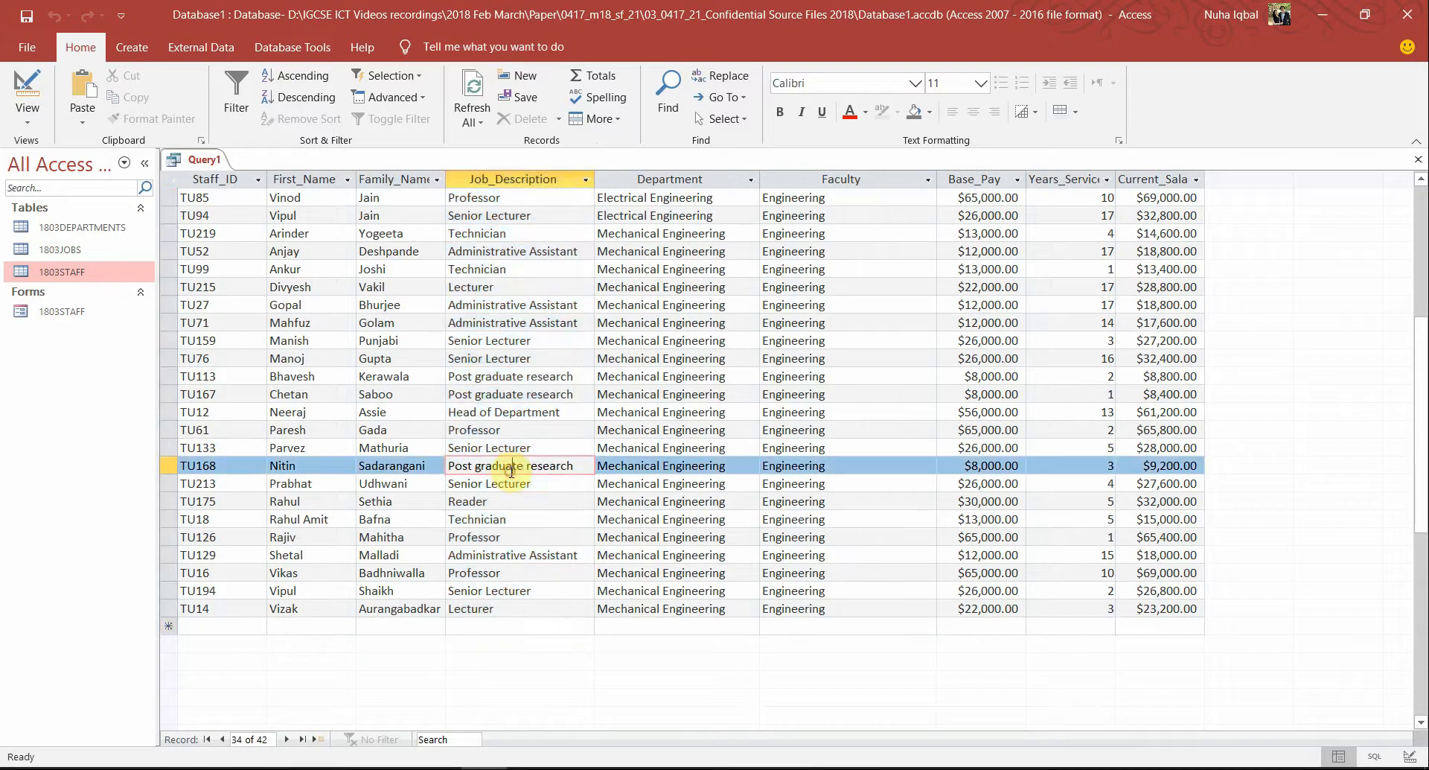
click(521, 377)
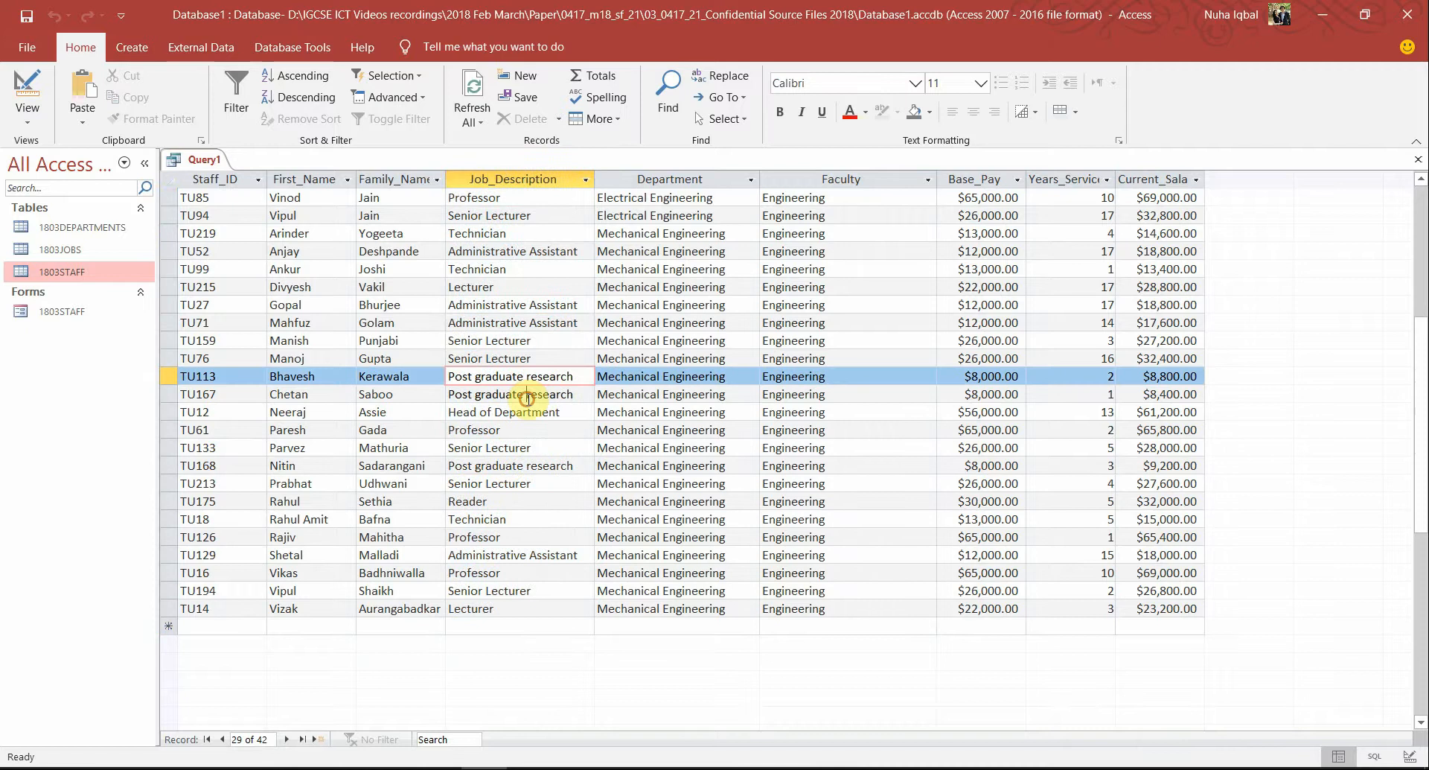
click(527, 394)
scroll(549, 572, up, 4)
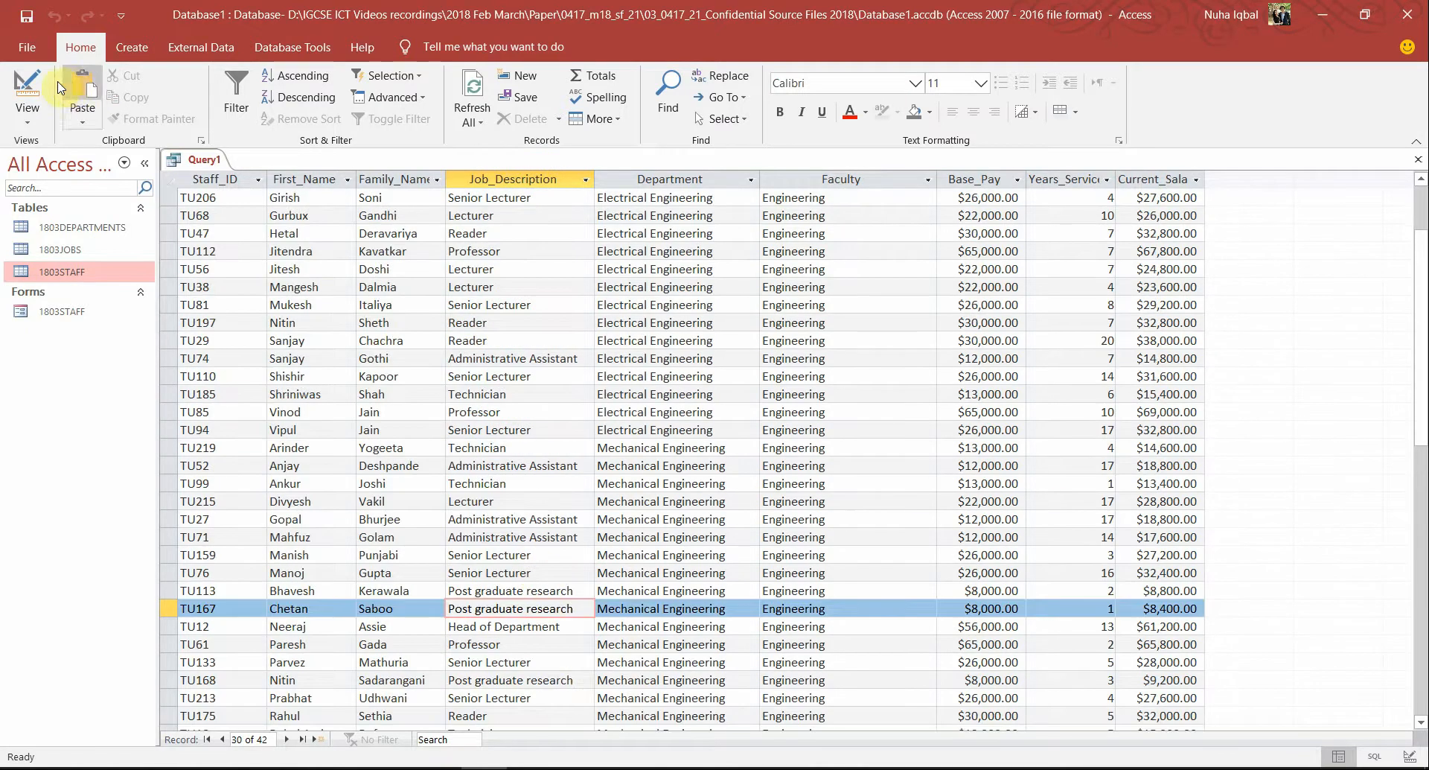
click(27, 93)
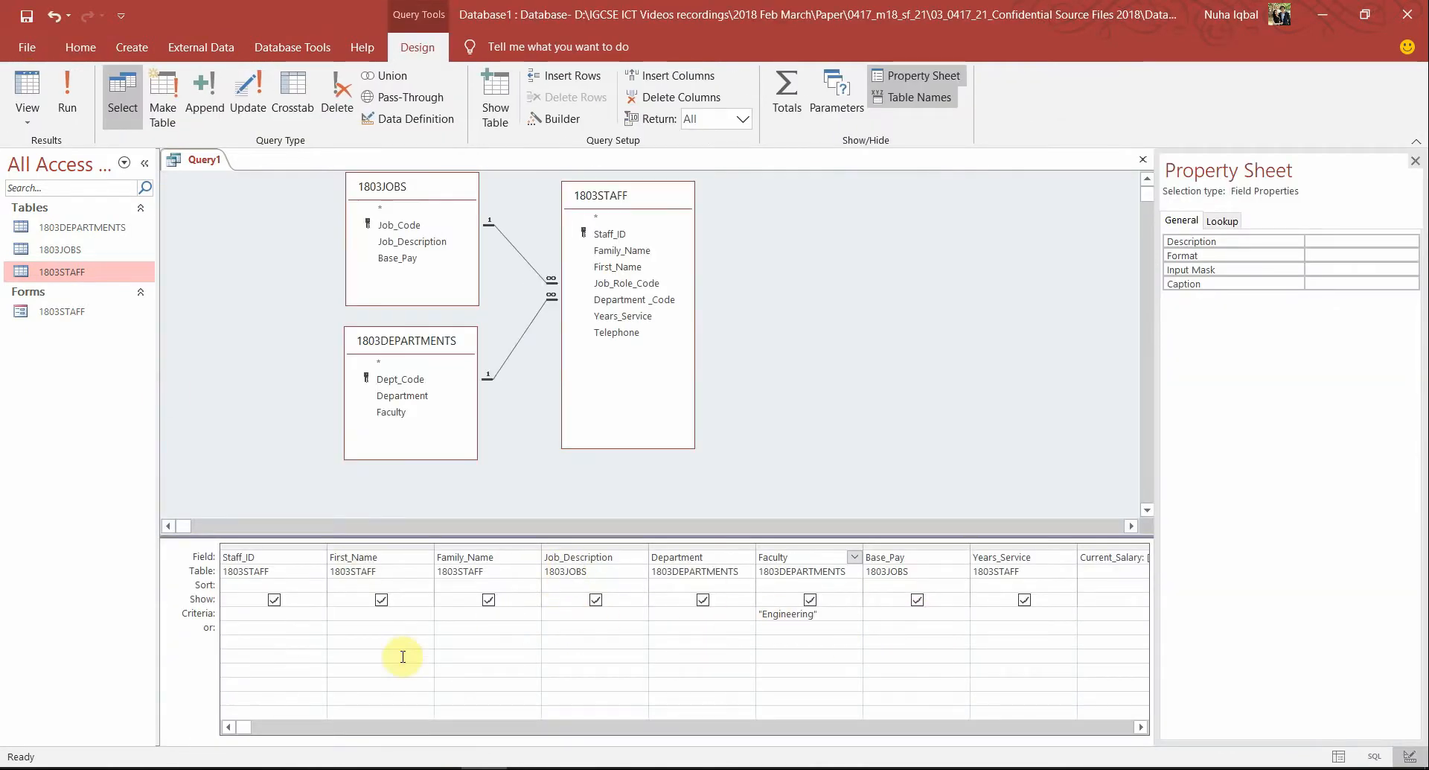
Enter Not "Post graduate research" as the Job_Description criterion and run, leaving 39 records
click(597, 617)
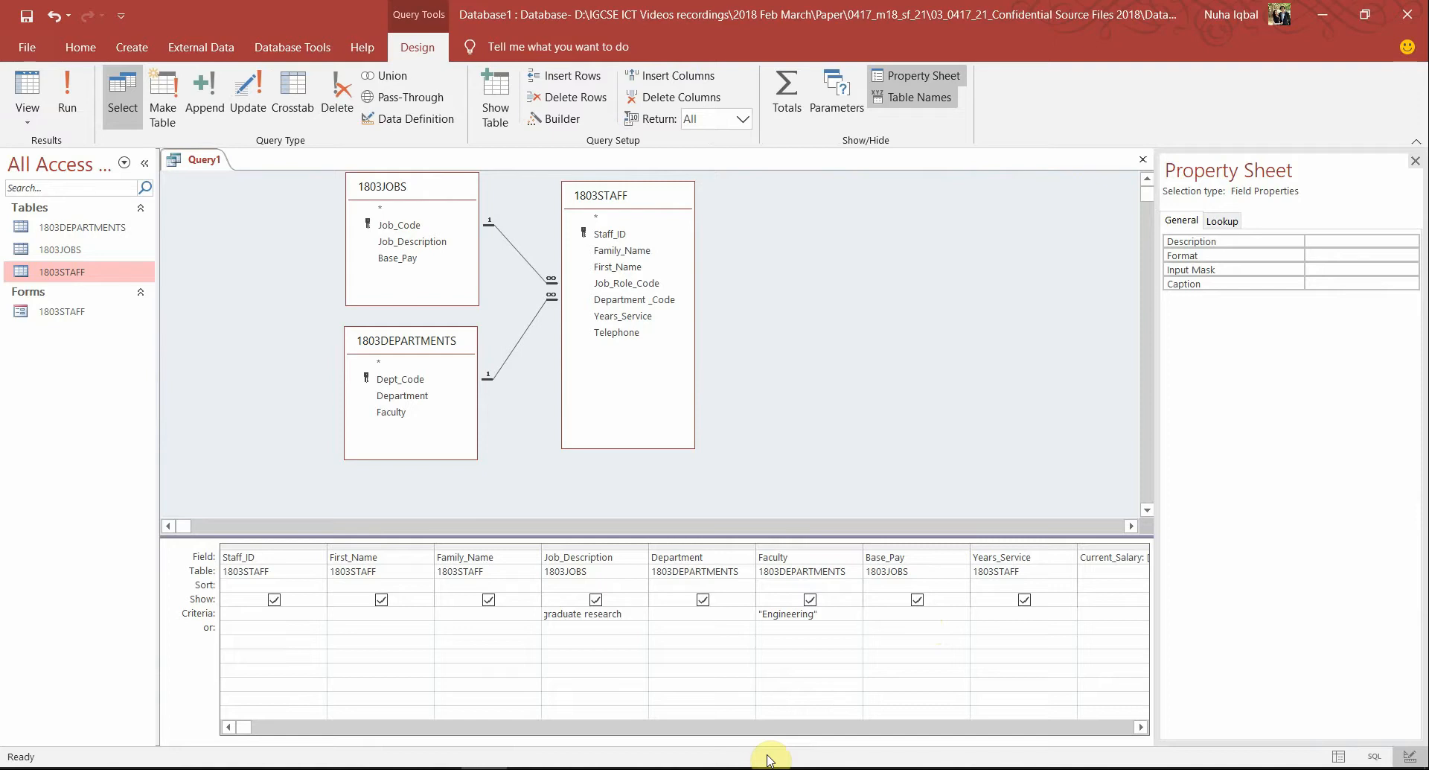
click(68, 97)
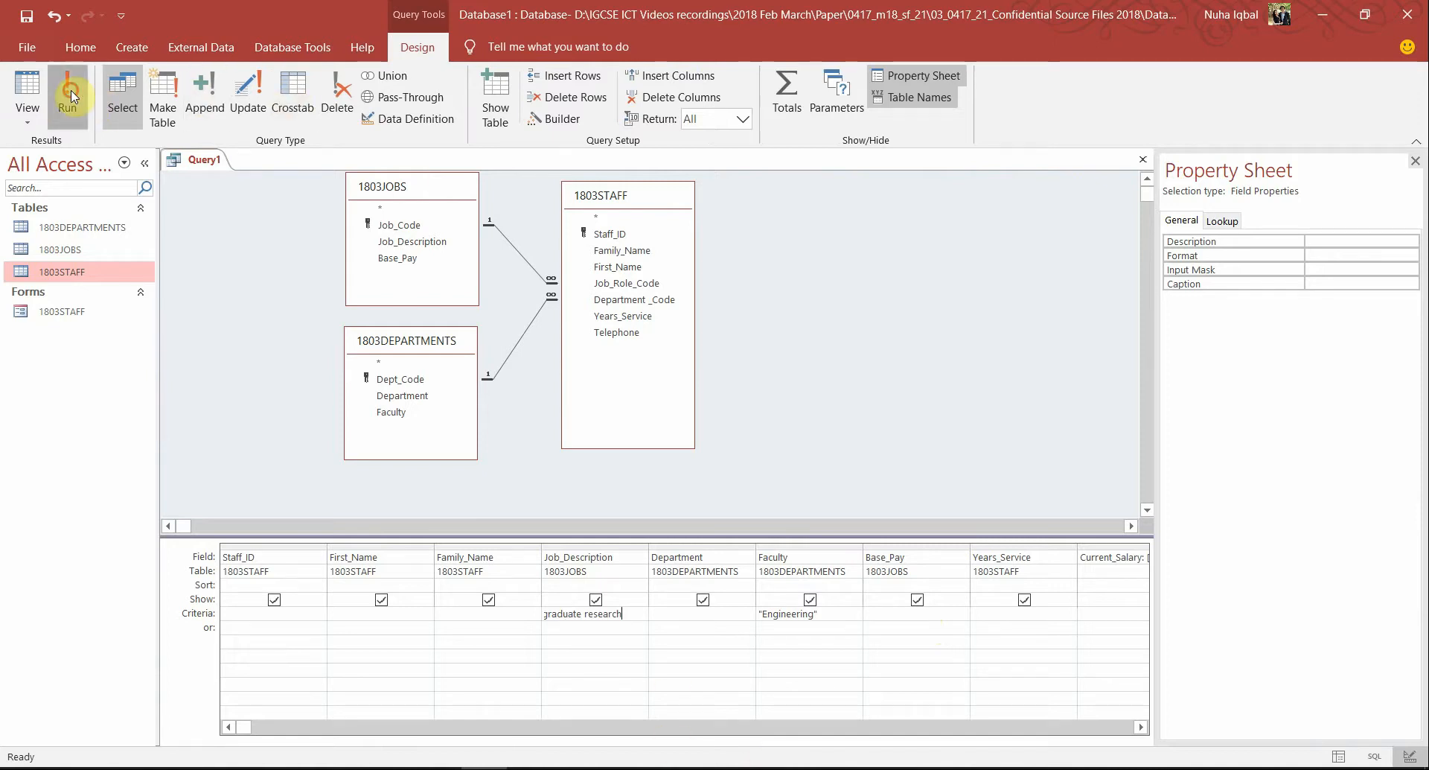
scroll(466, 360, down, 6)
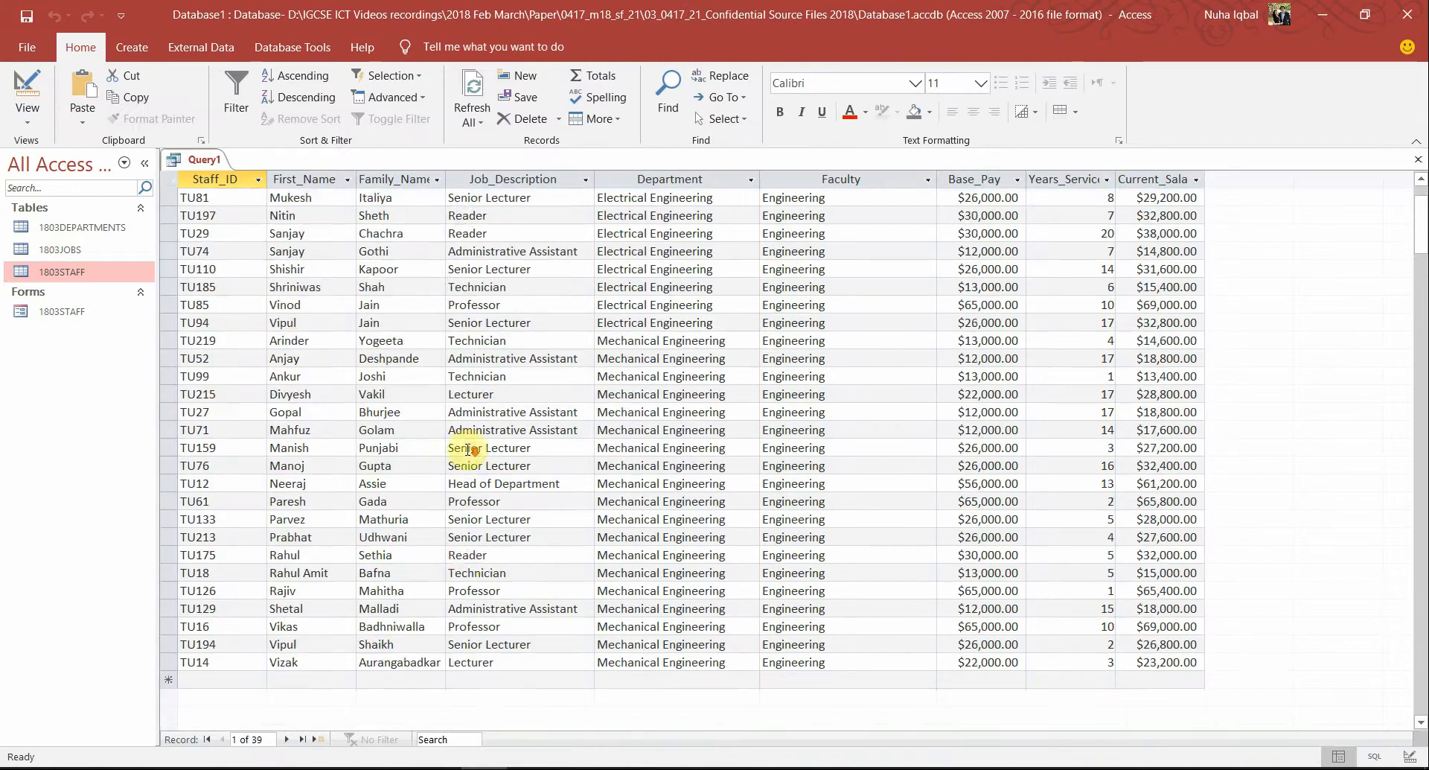
scroll(625, 562, up, 2)
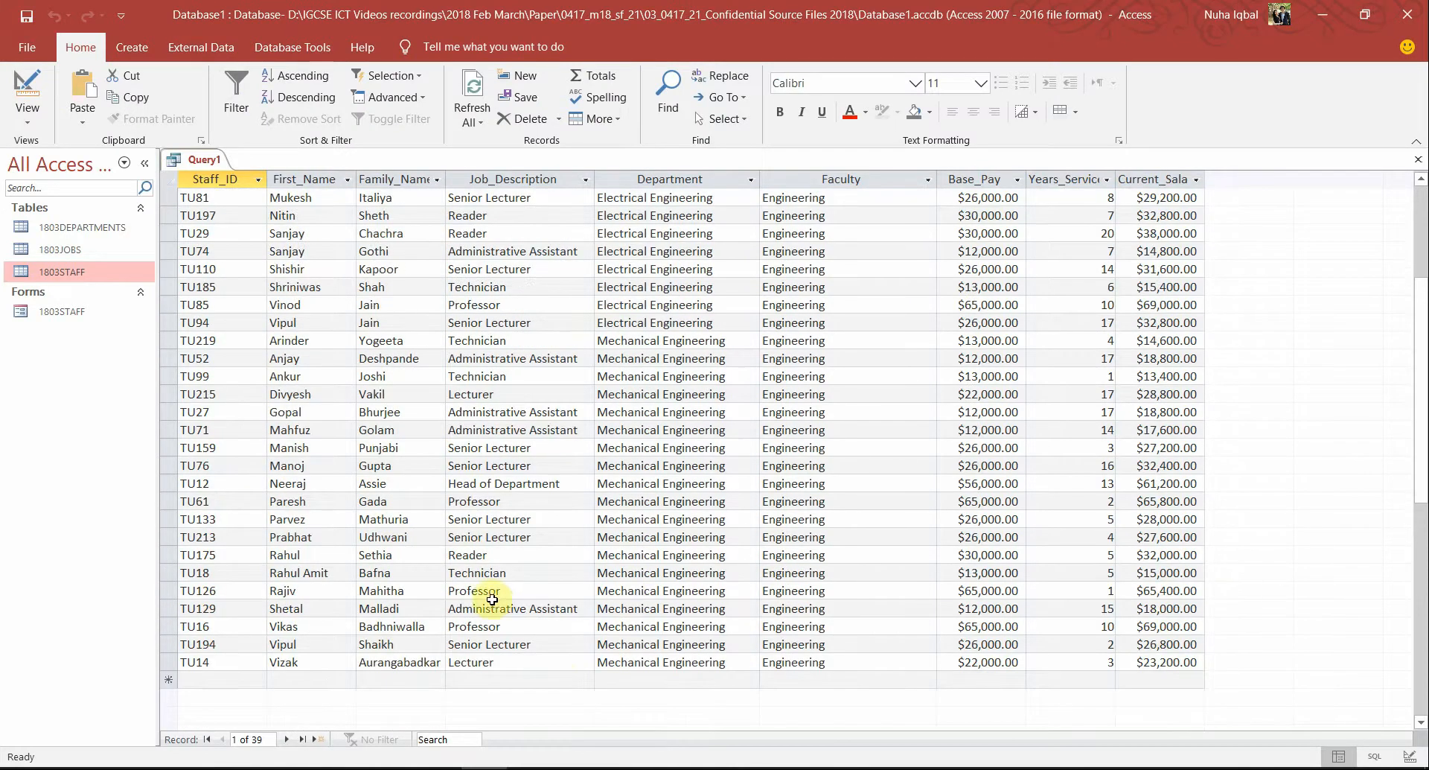
Inspect the remaining job descriptions, such as TU194 and TU219's Technician, then view the PDF
click(495, 636)
click(497, 608)
click(512, 572)
click(523, 519)
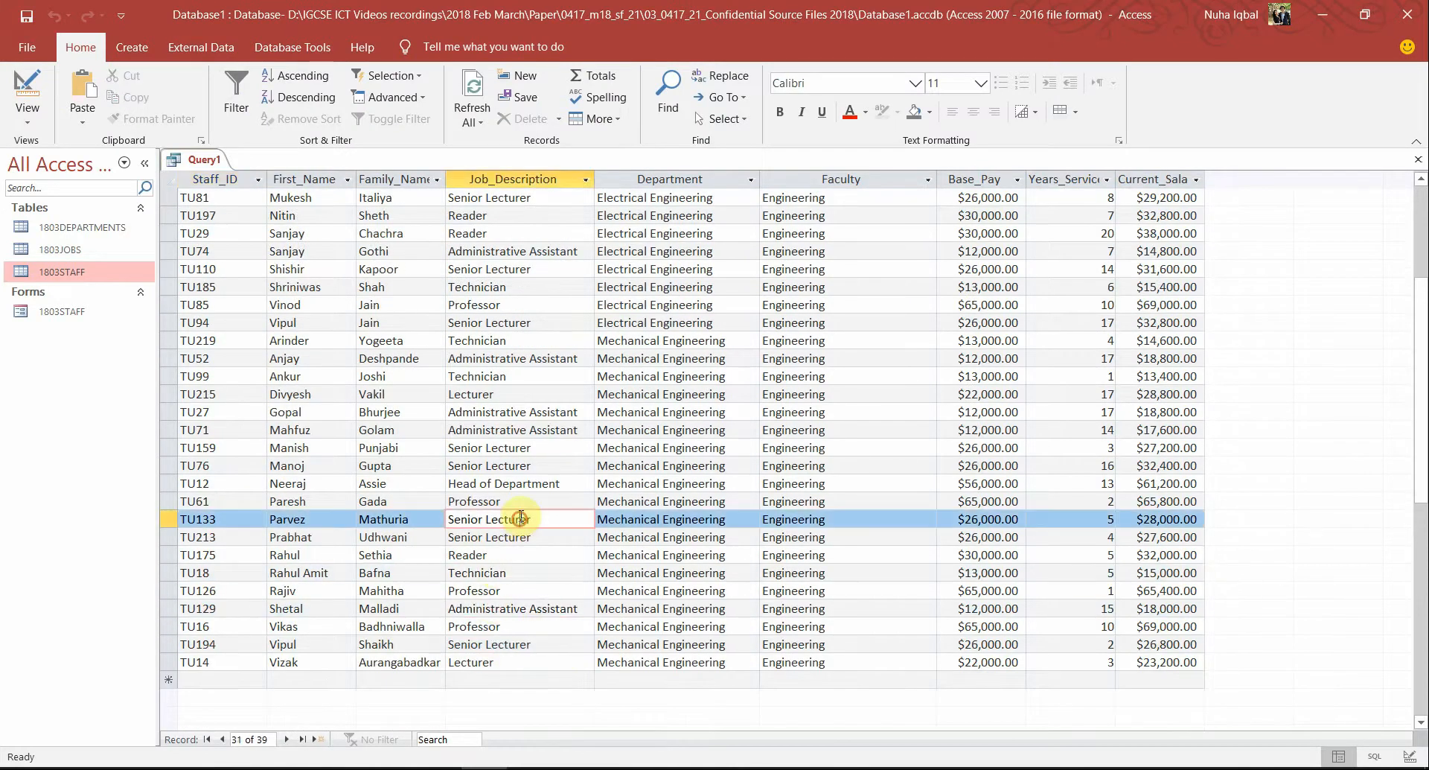
click(530, 447)
double_click(552, 341)
scroll(559, 445, up, 4)
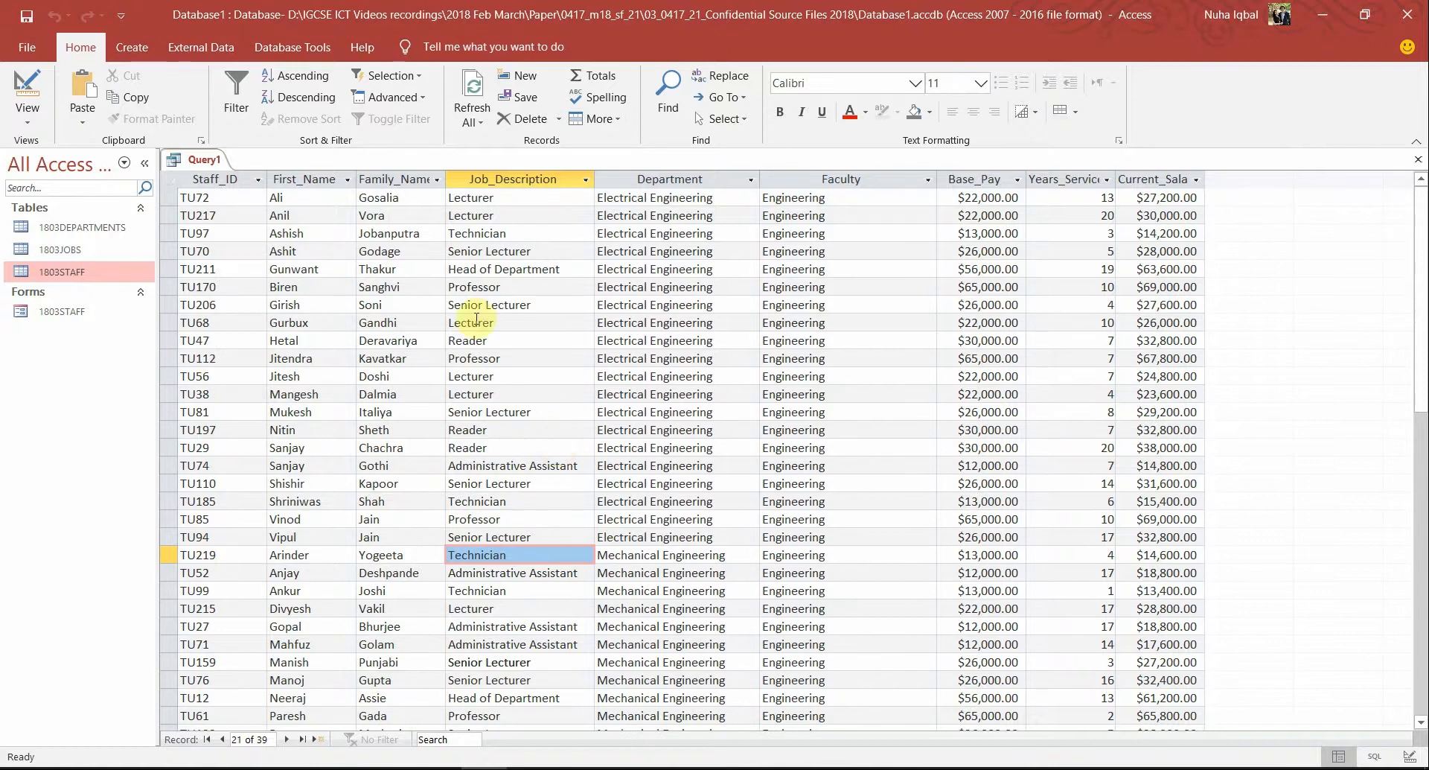
key(alt+Tab)
scroll(465, 484, down, 1)
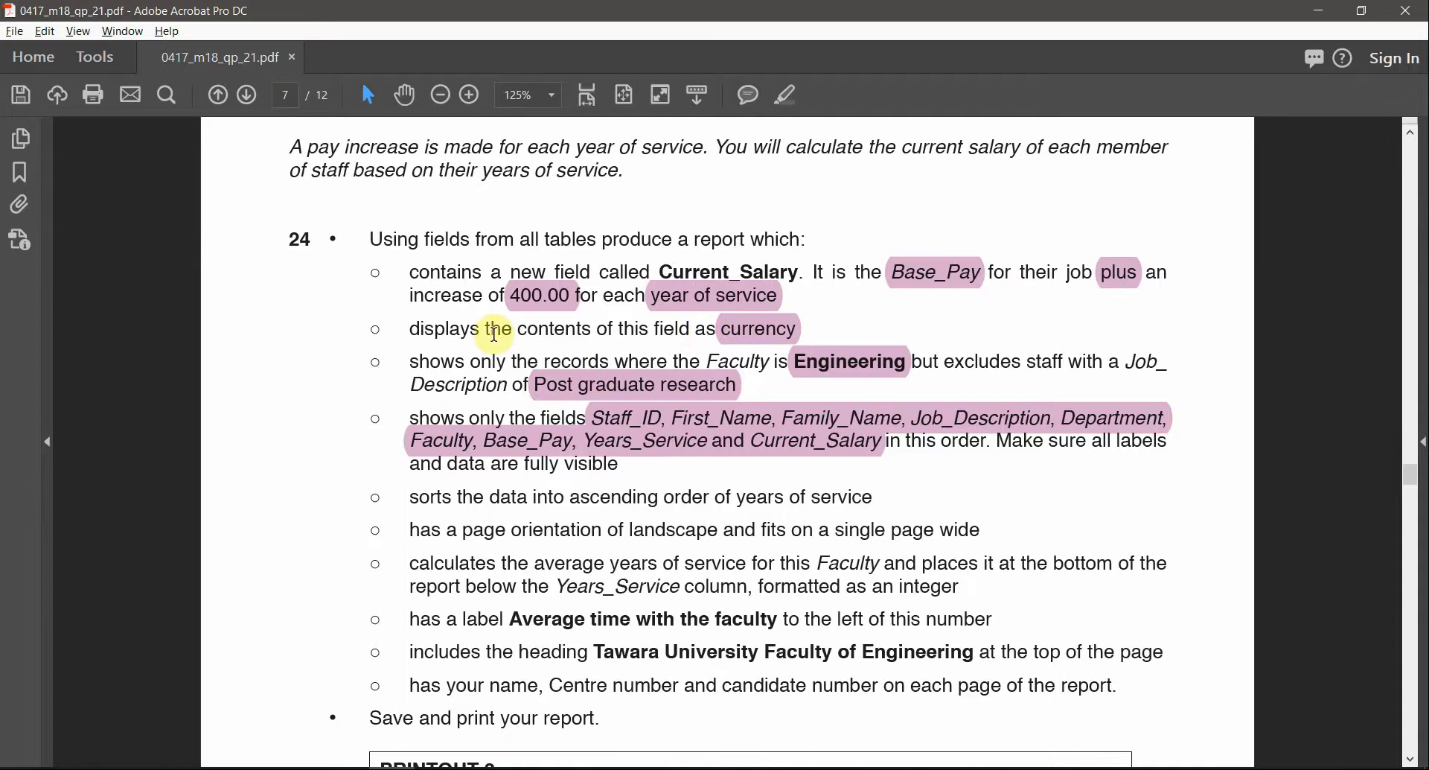
Begin saving Query1 and look up task number 24 in the PDF for its name
drag(411, 272, 614, 465)
key(alt+Tab)
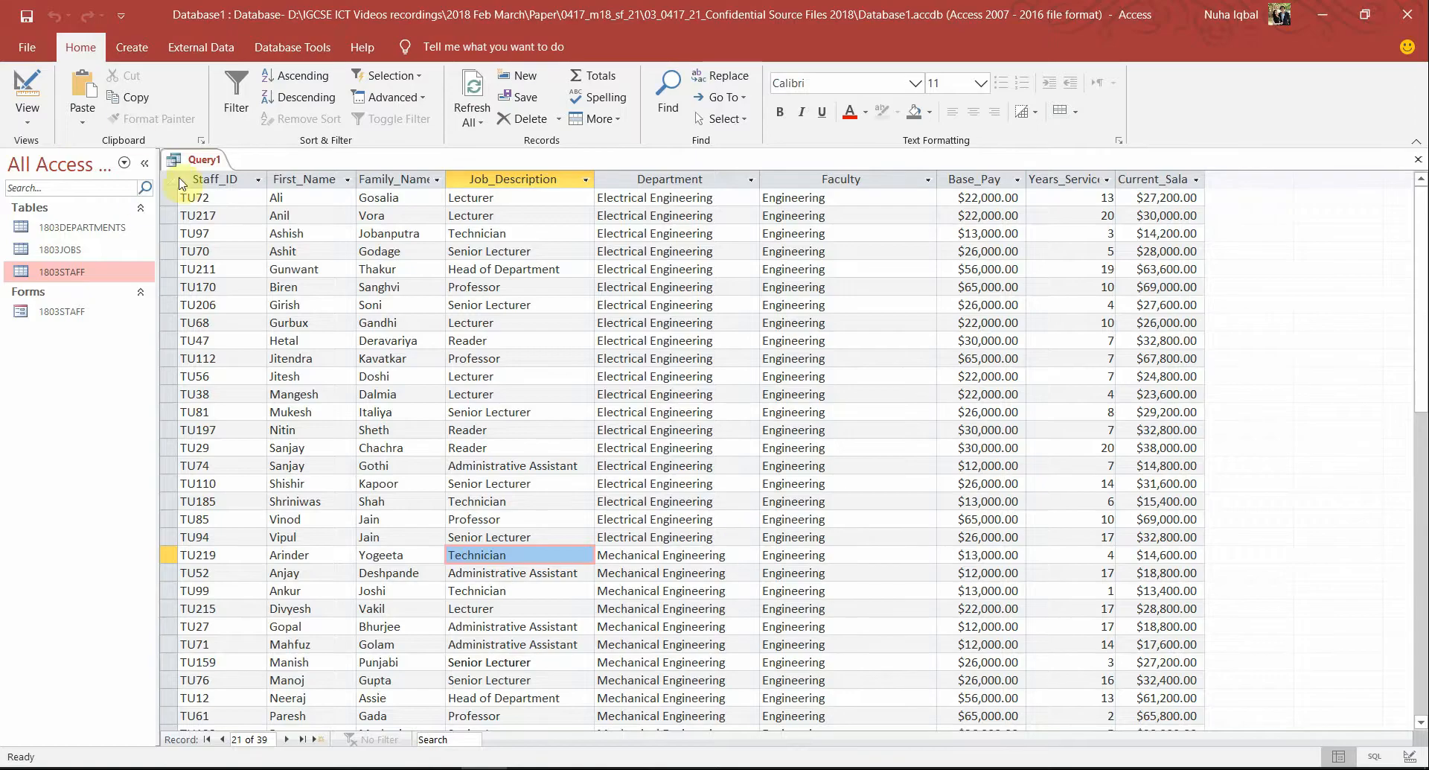
right_click(195, 161)
click(198, 173)
key(alt+Tab)
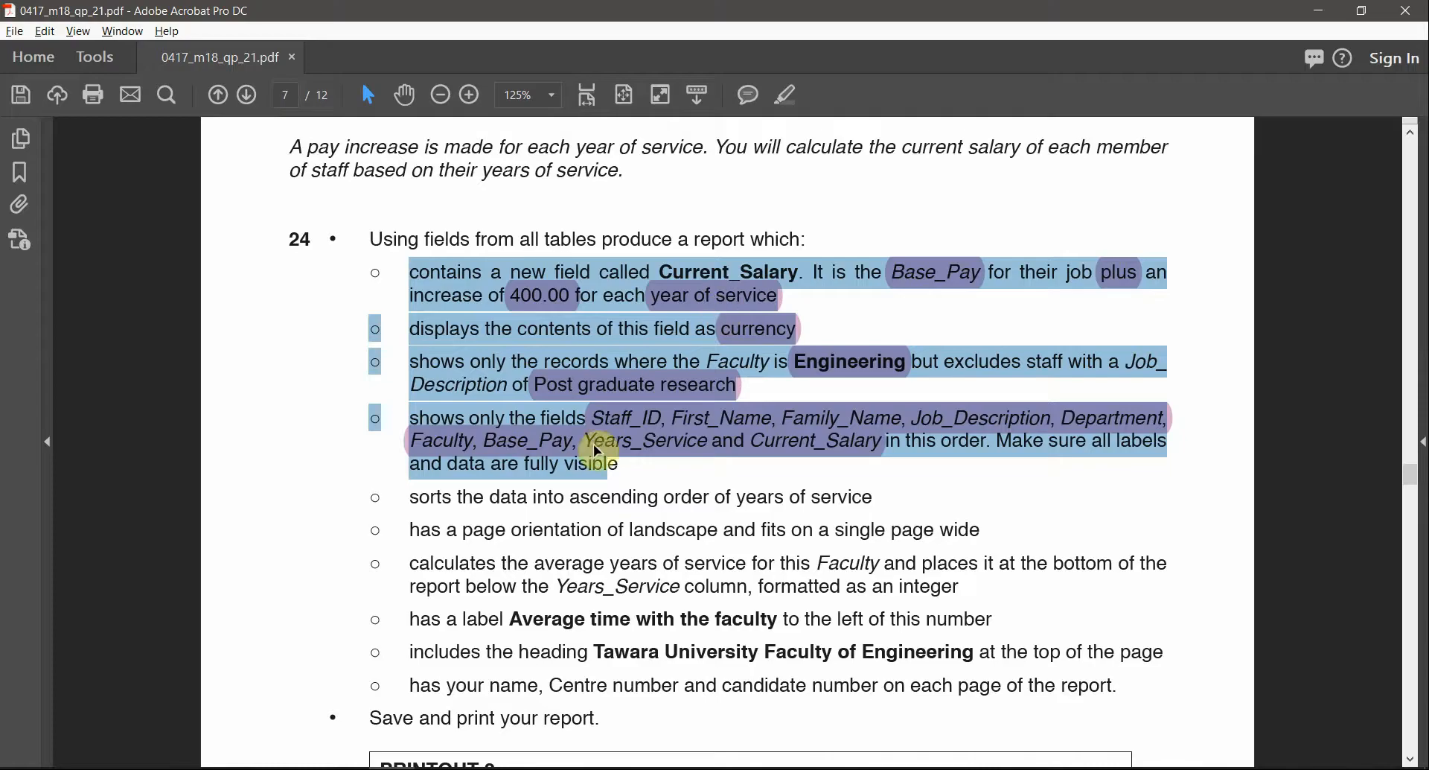
click(300, 262)
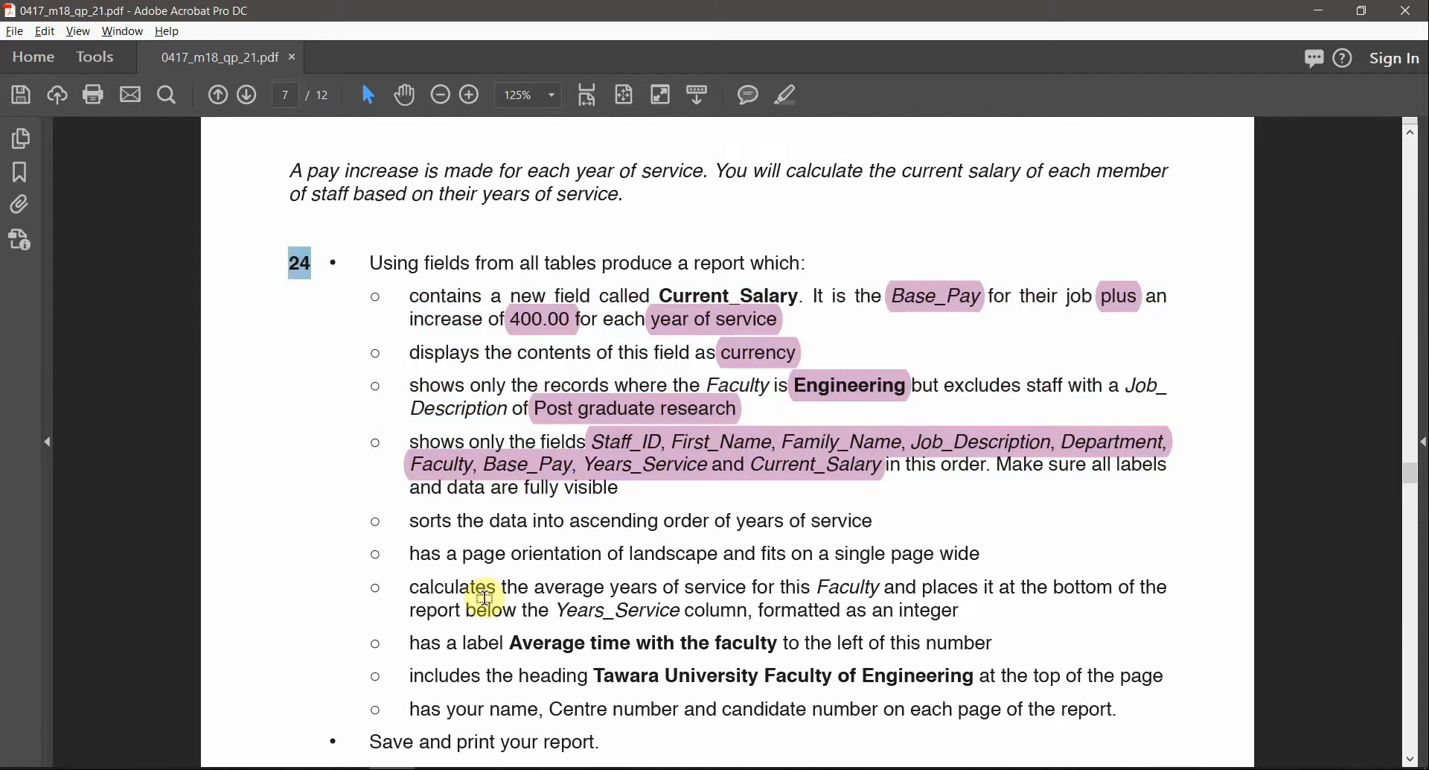
key(alt+Tab)
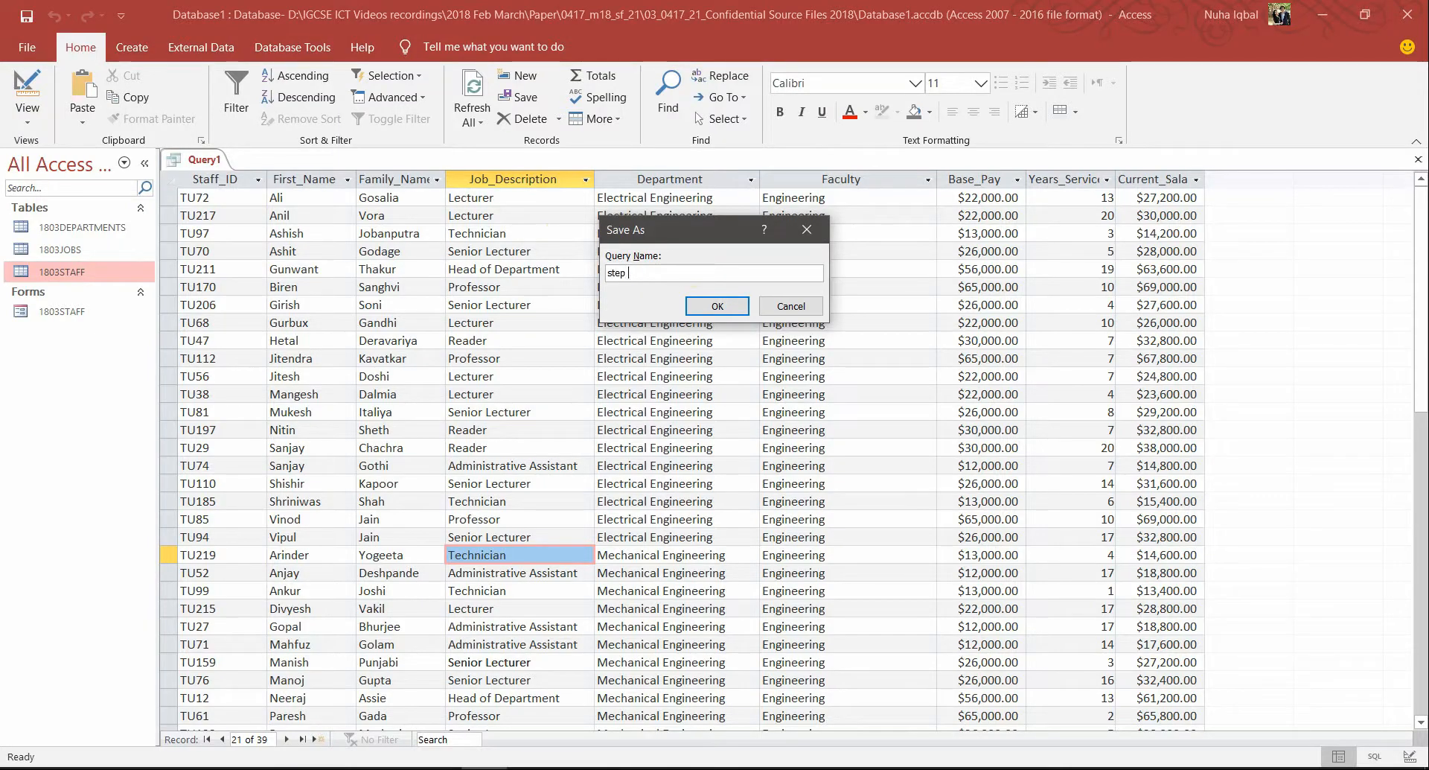
Save the query as 'step 24' and close it
key(Return)
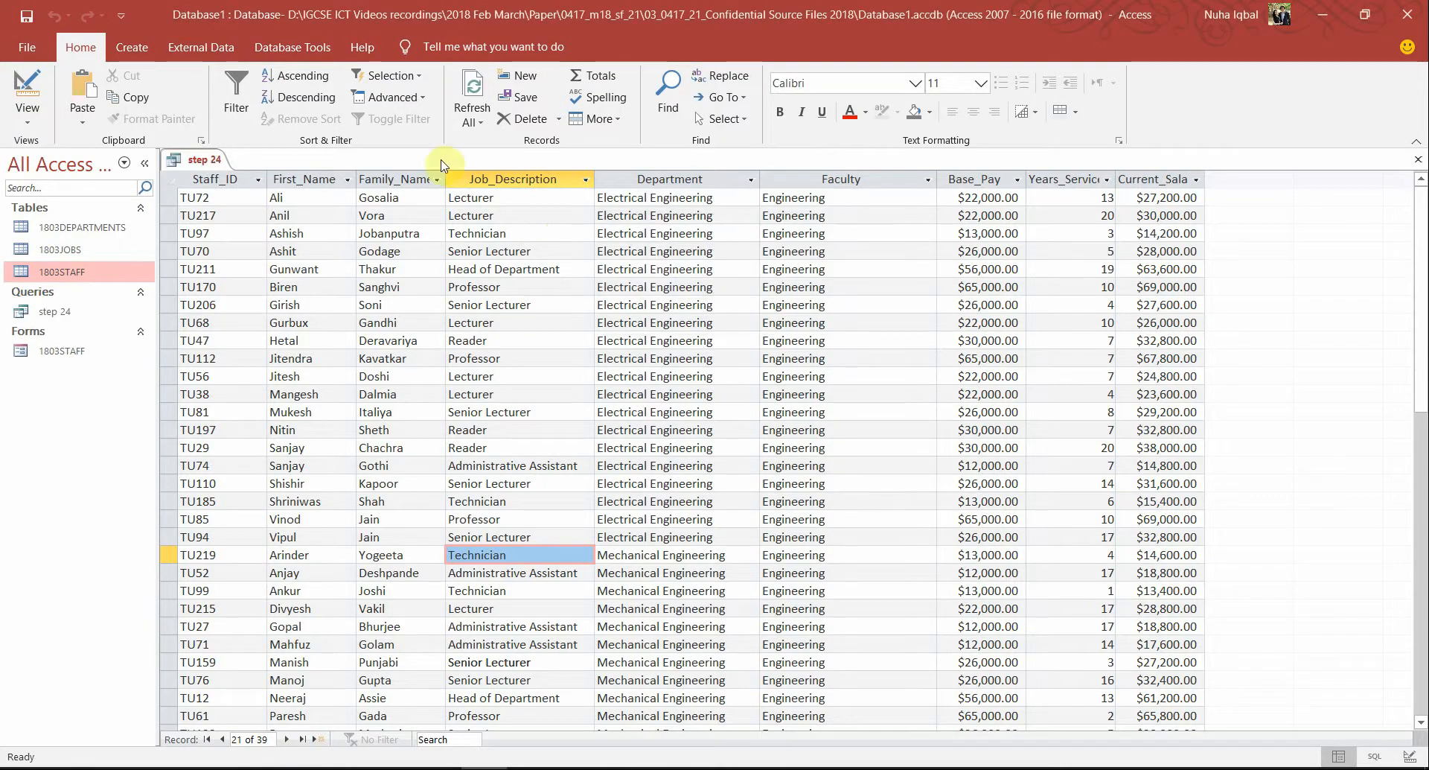
right_click(204, 159)
click(219, 197)
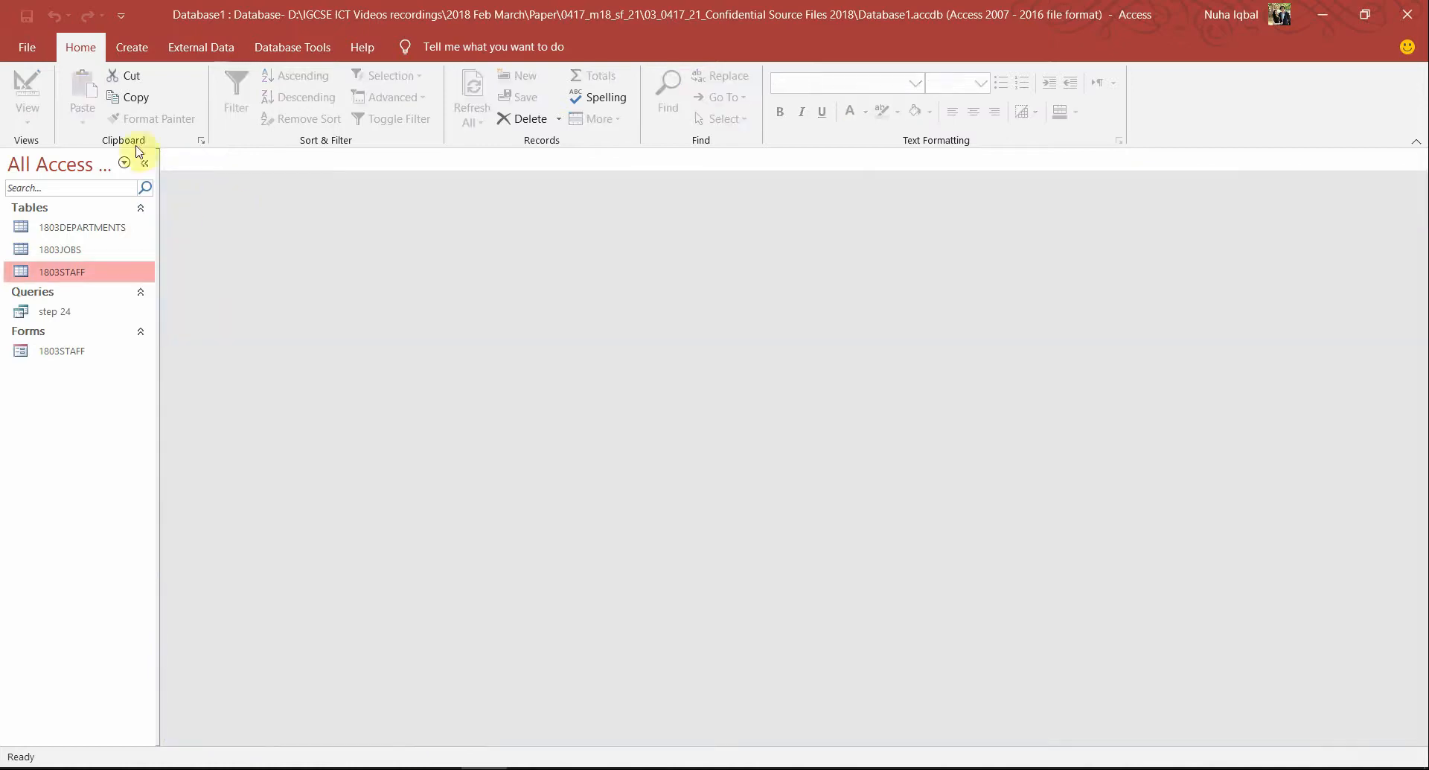
Review the remaining report requirements and field list in the PDF, then go to Access's Create options
key(alt+Tab)
drag(414, 447, 931, 596)
click(667, 376)
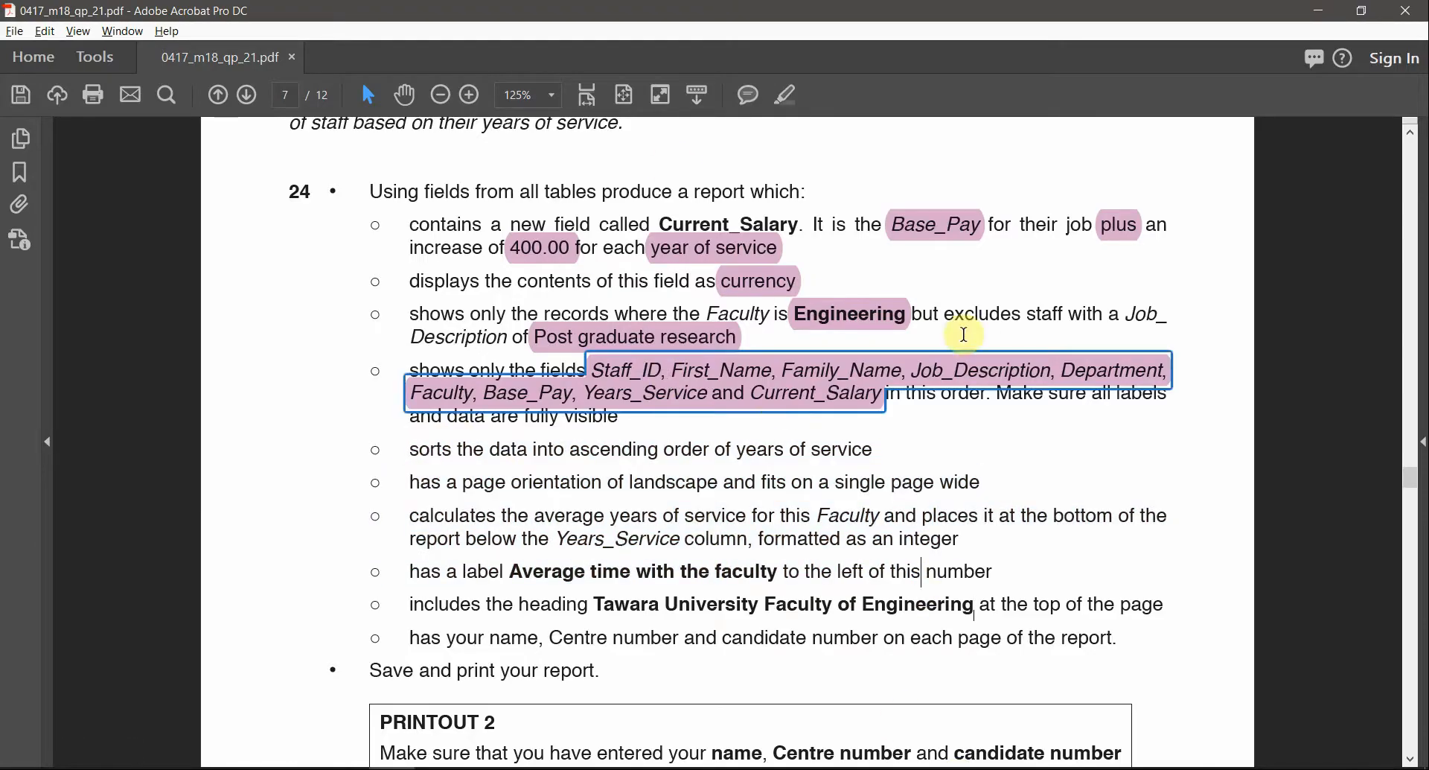
key(alt+Tab)
key(alt+Tab)
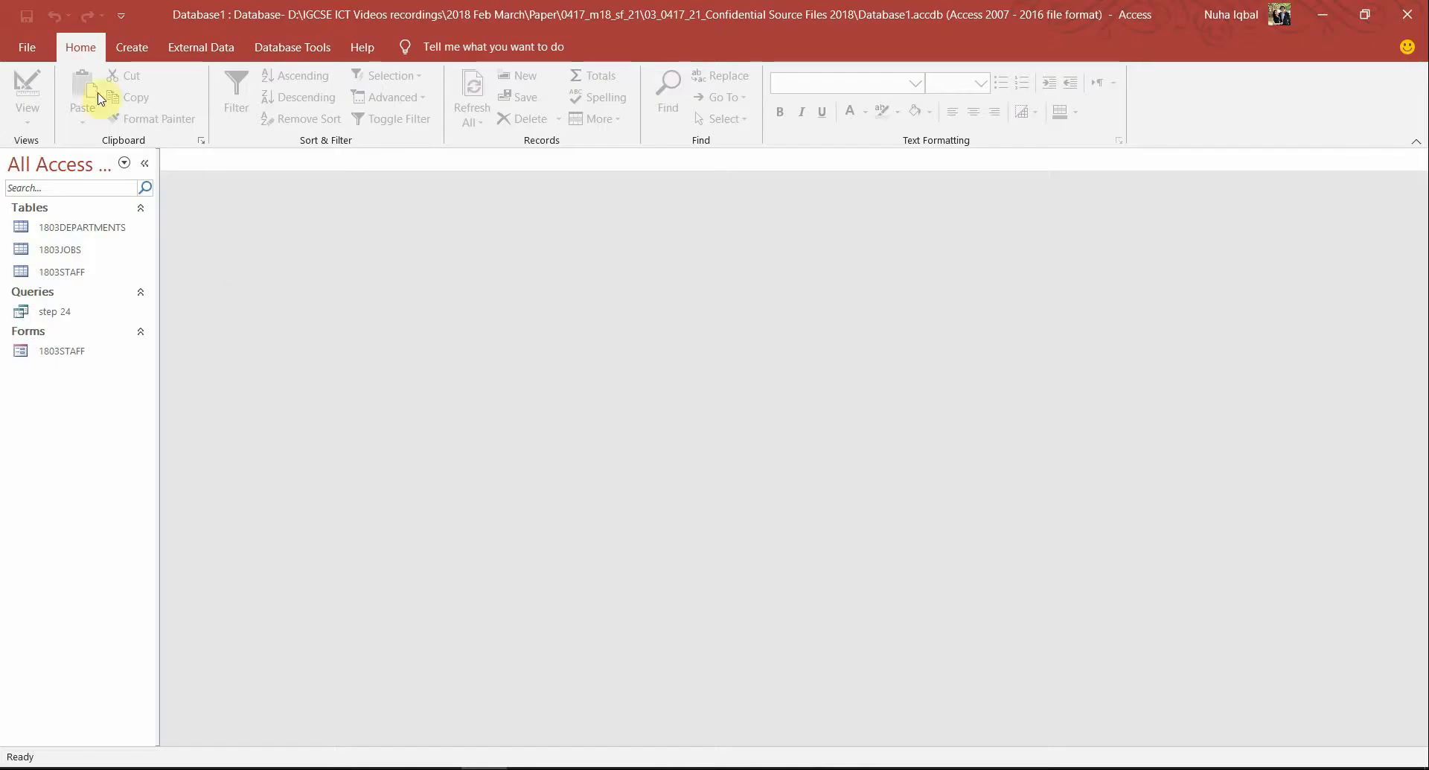
click(132, 48)
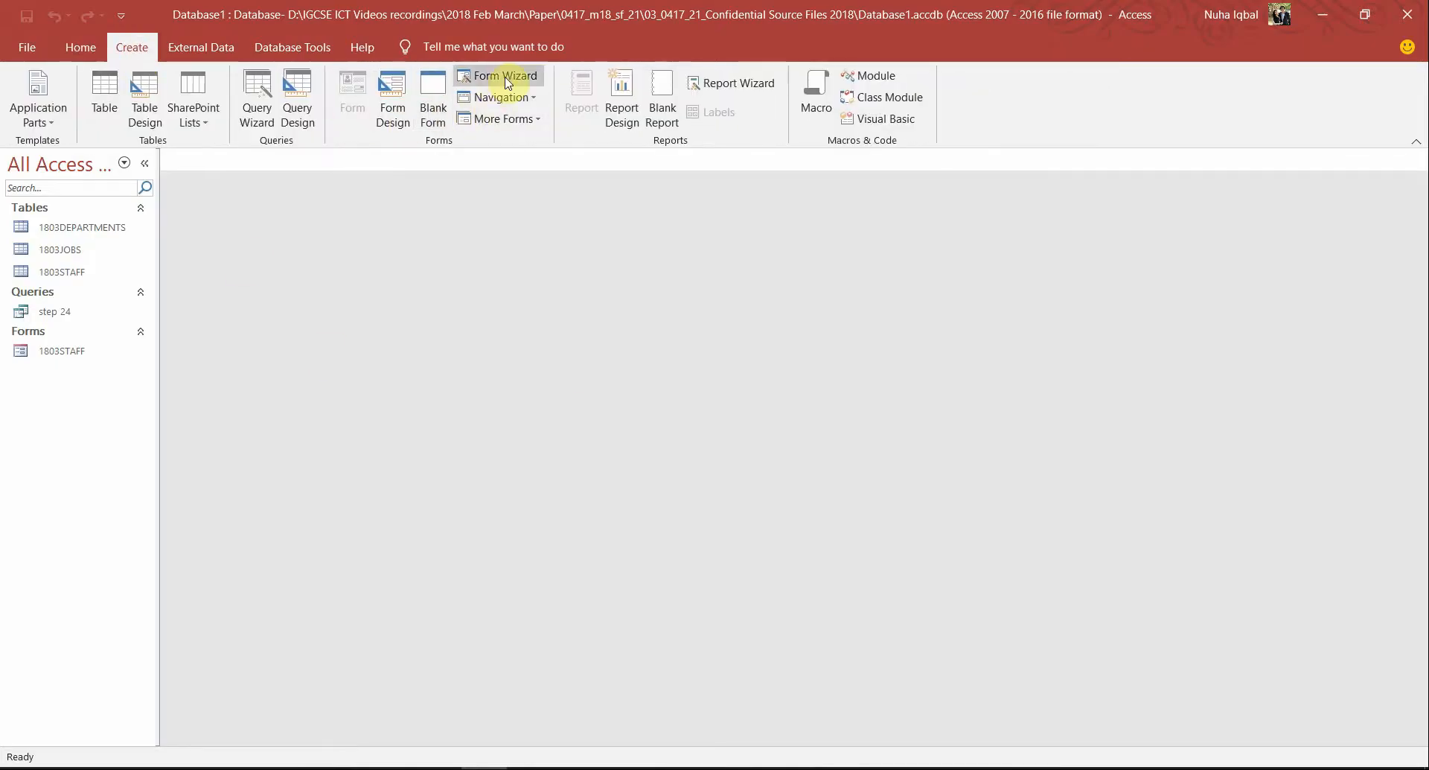
Start a Report Wizard report on query step 24 with all fields, skipping grouping and sorting
click(709, 89)
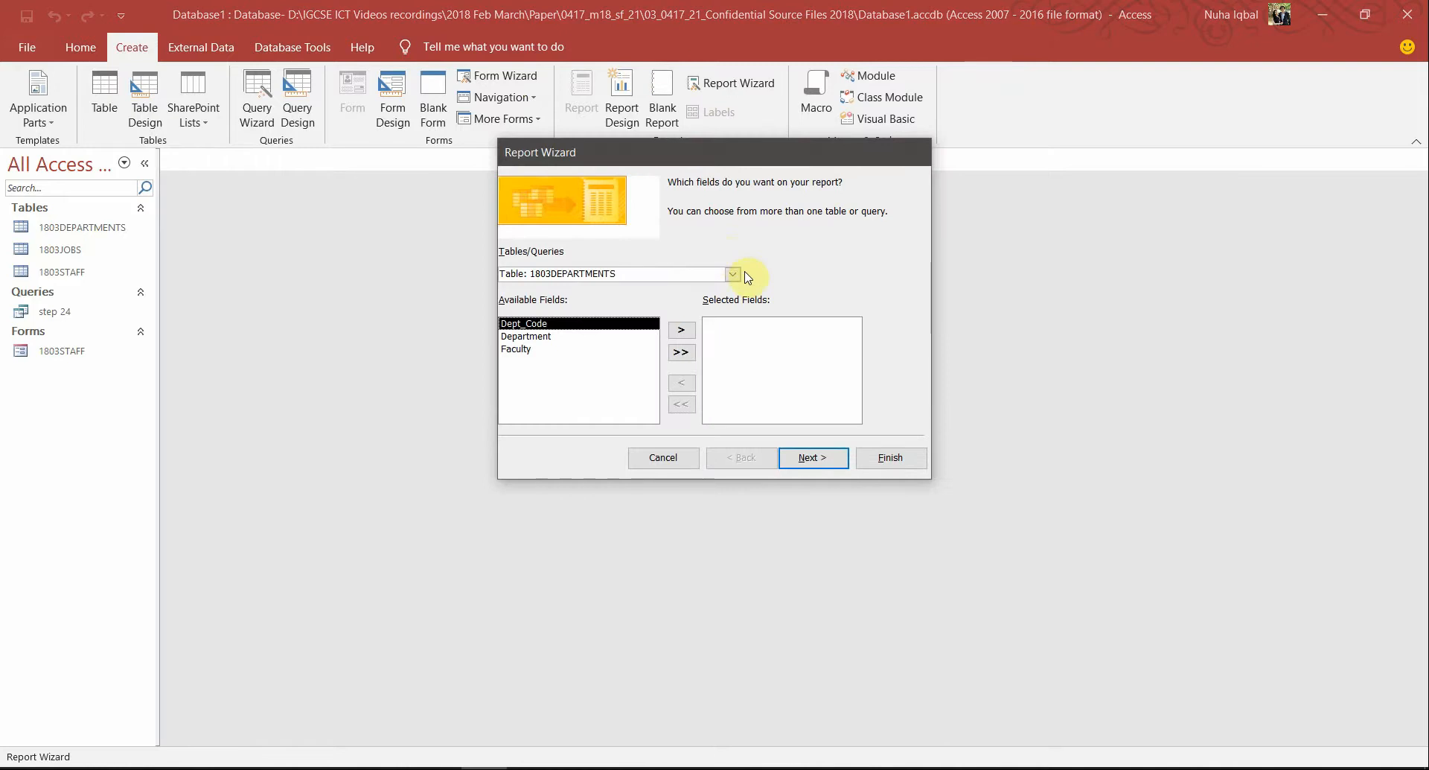
click(732, 275)
click(554, 325)
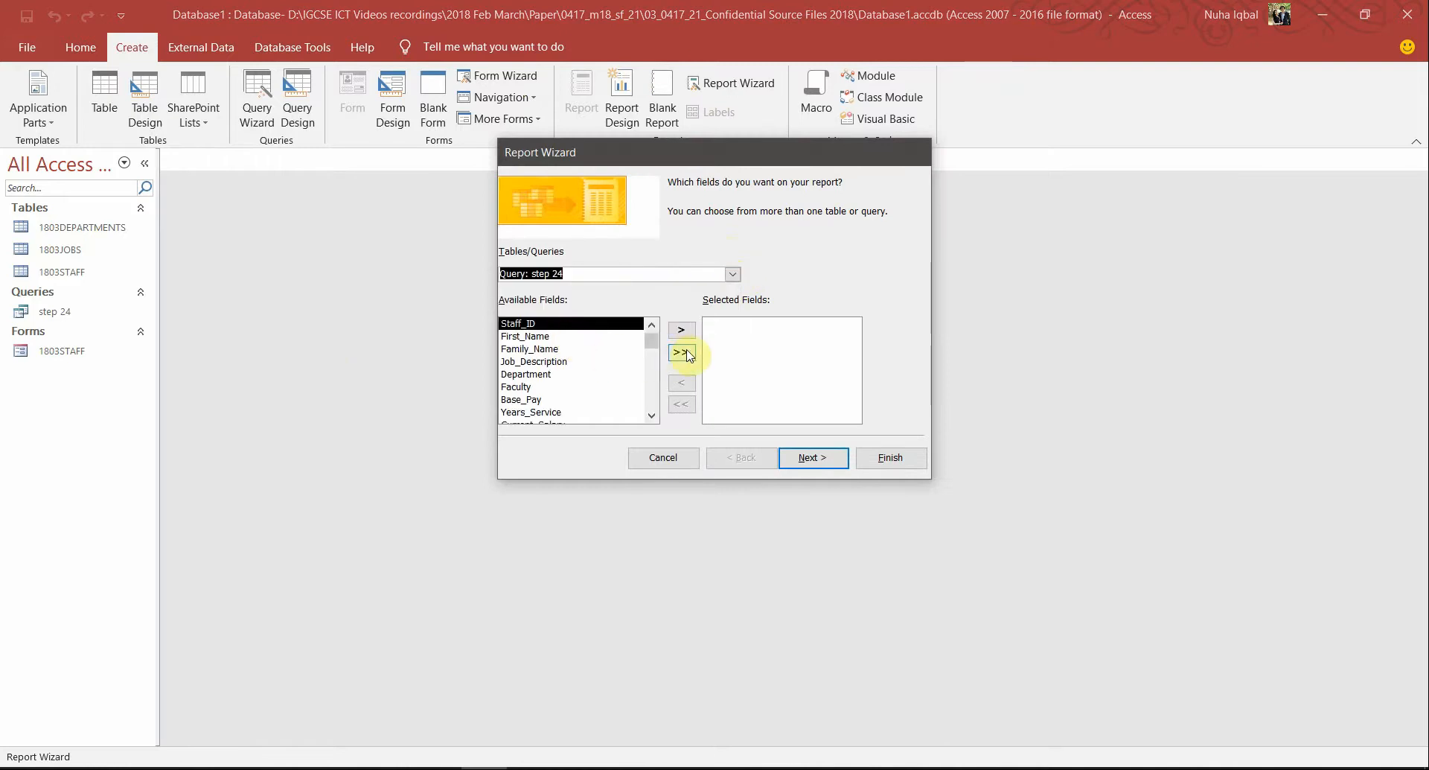
click(681, 351)
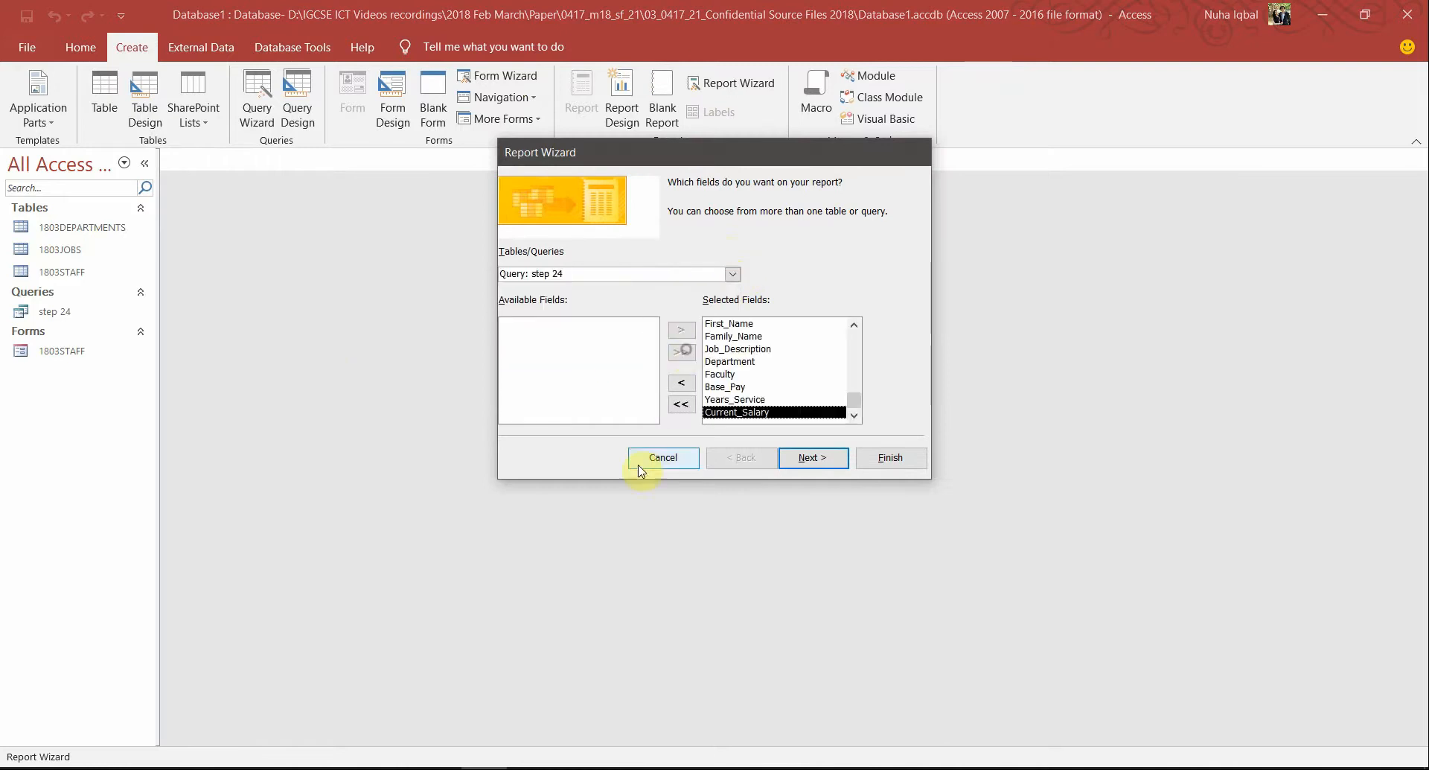
click(808, 457)
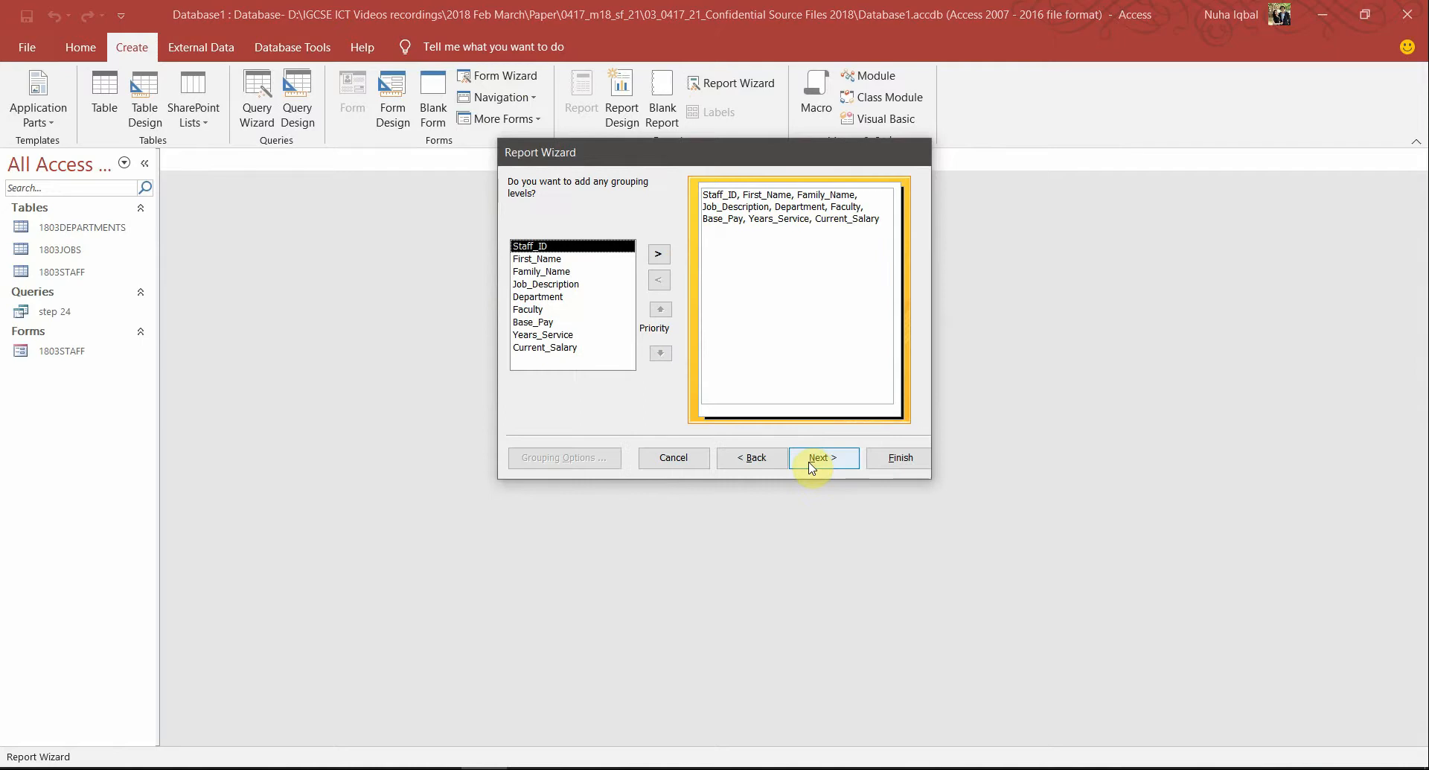
click(811, 466)
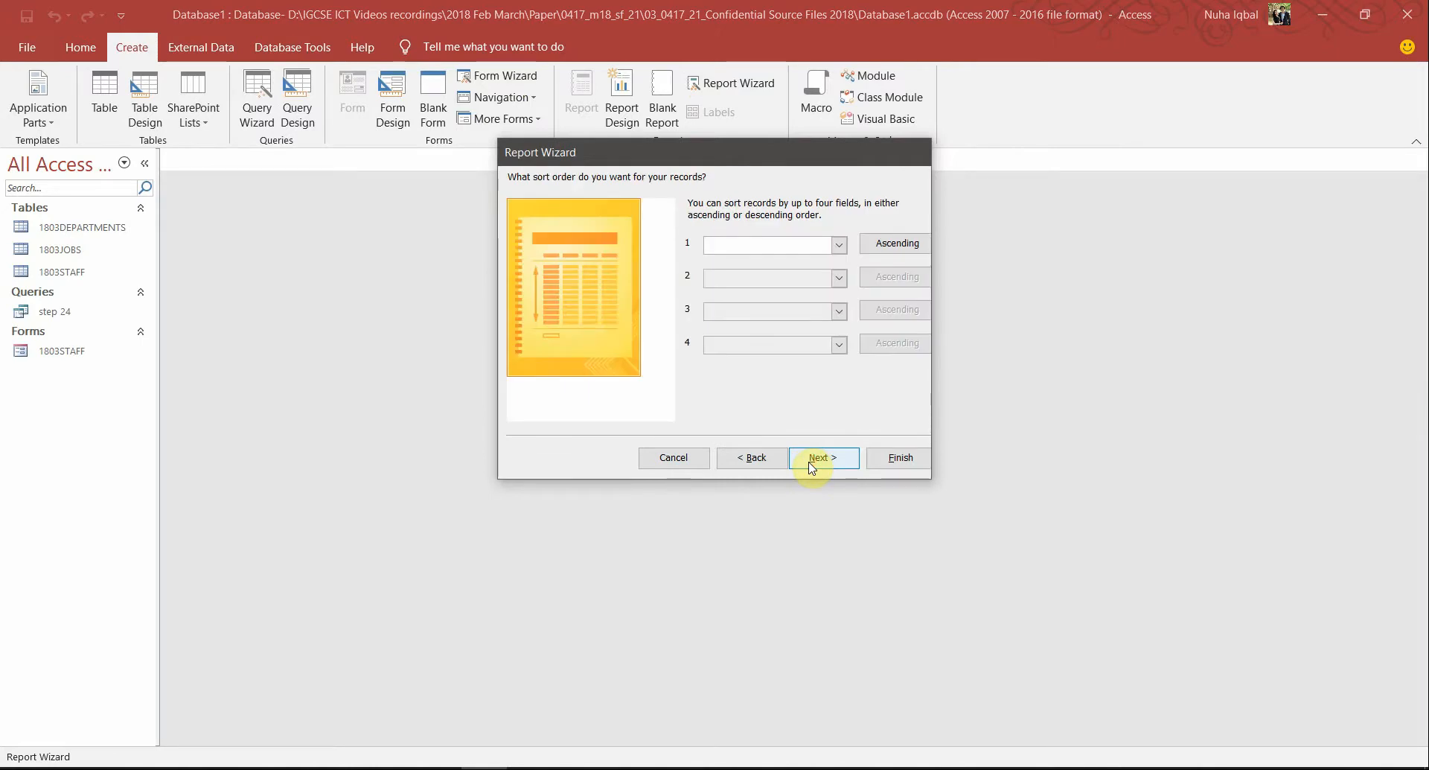
click(812, 464)
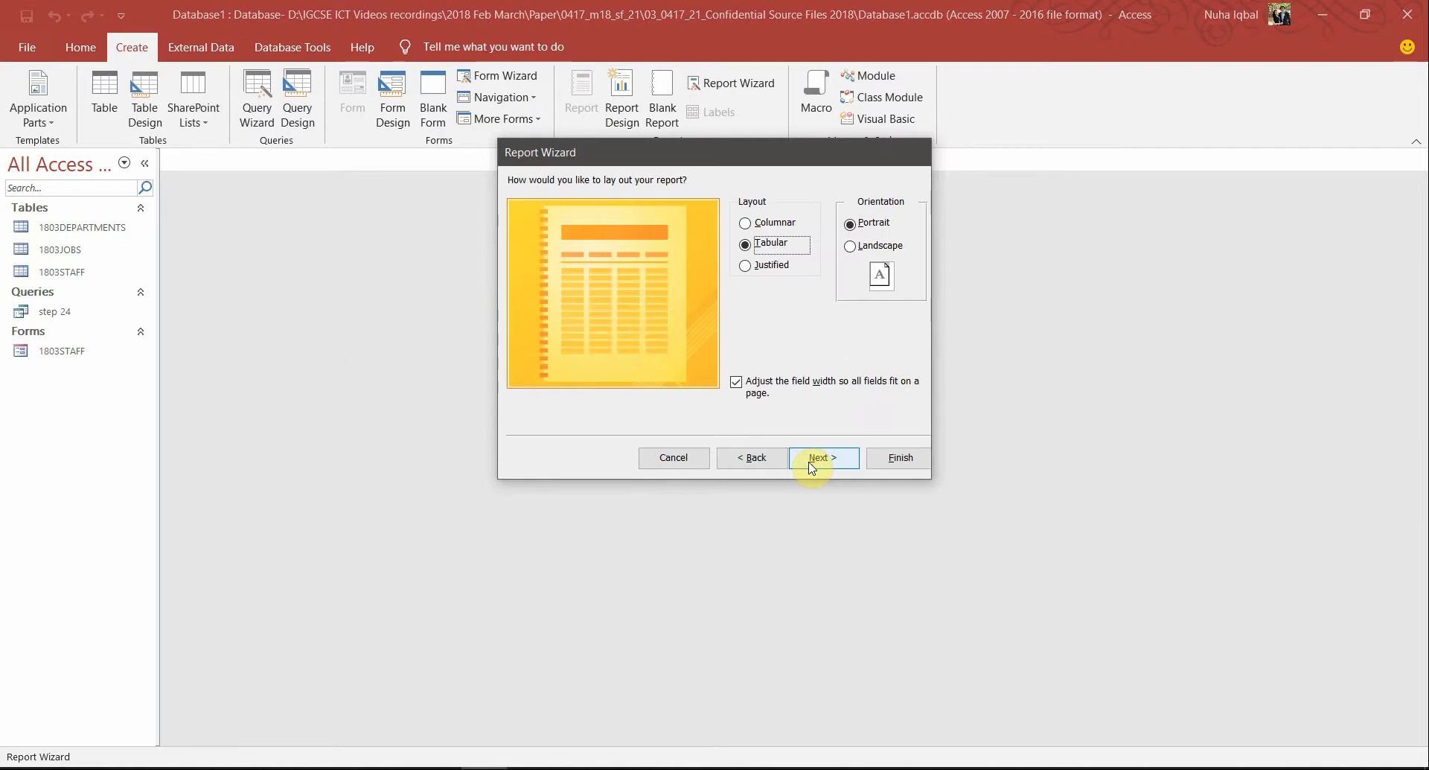
Check the task requirements in the PDF and set the report orientation to Landscape
key(alt+Tab)
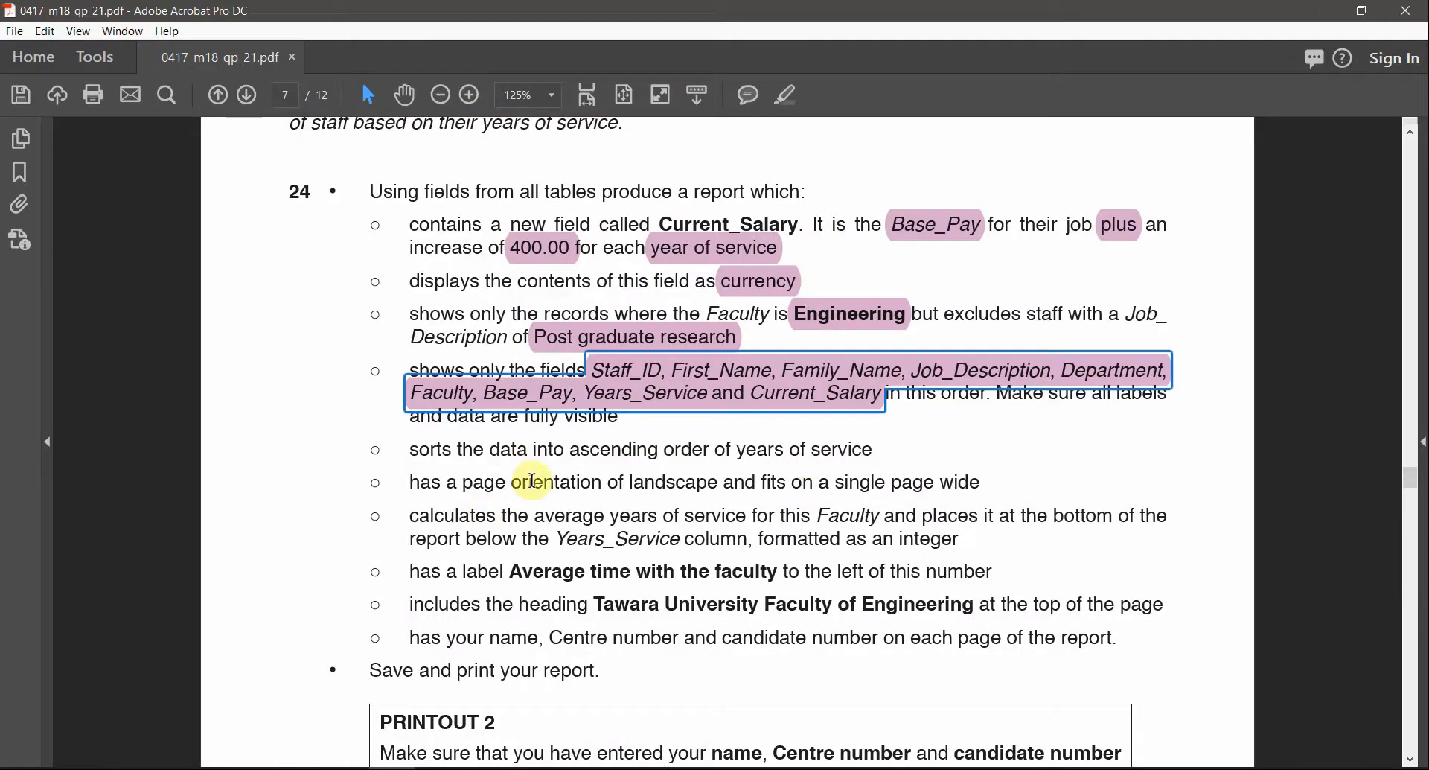
double_click(533, 481)
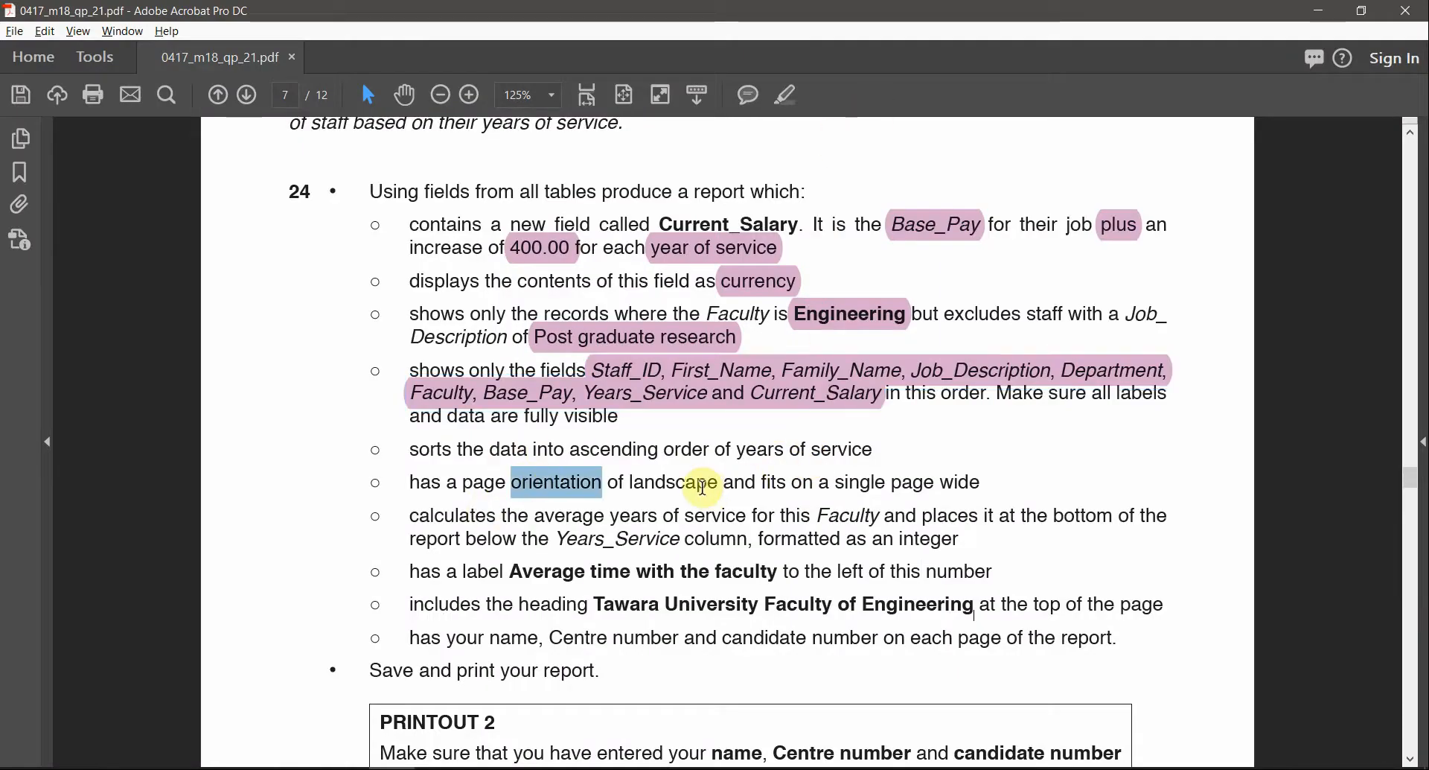
double_click(703, 484)
click(791, 96)
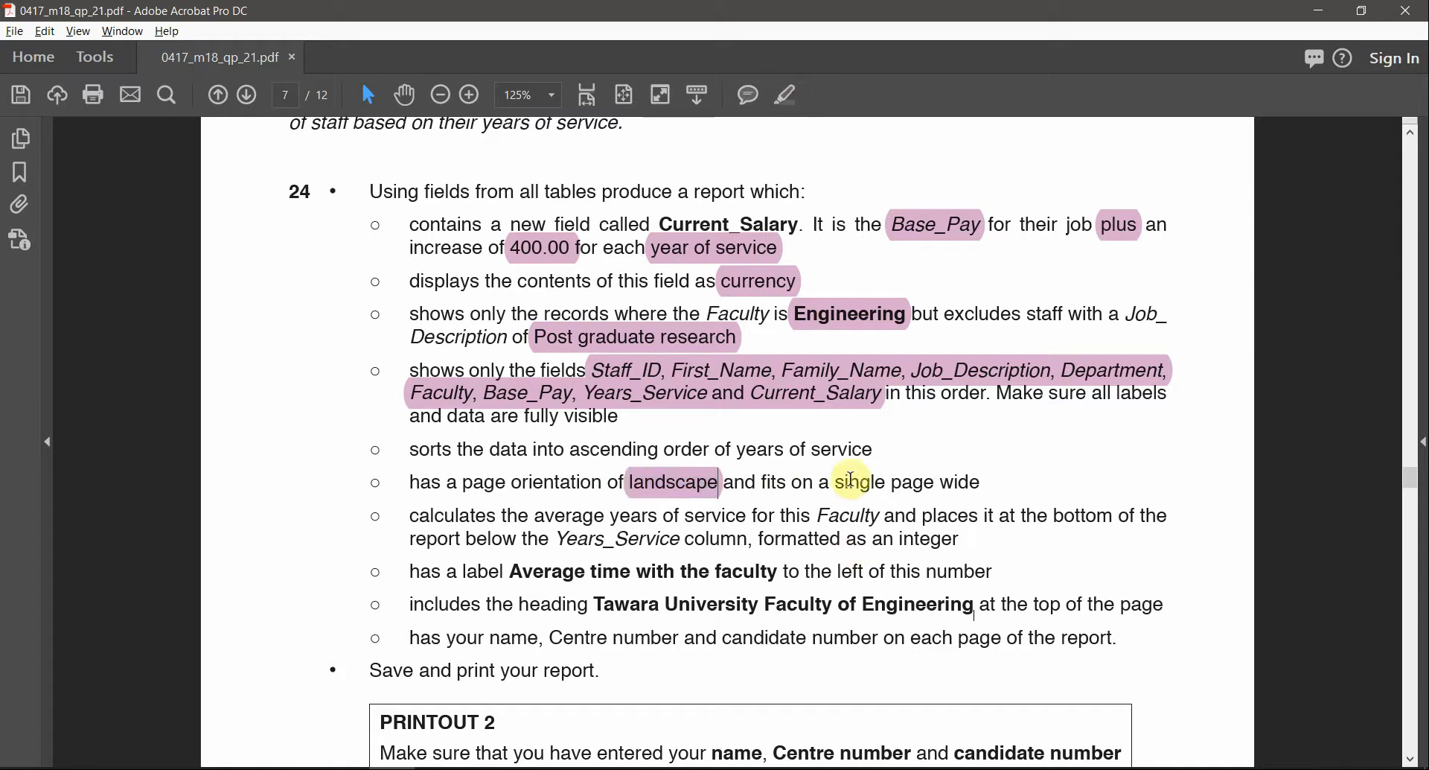
double_click(876, 488)
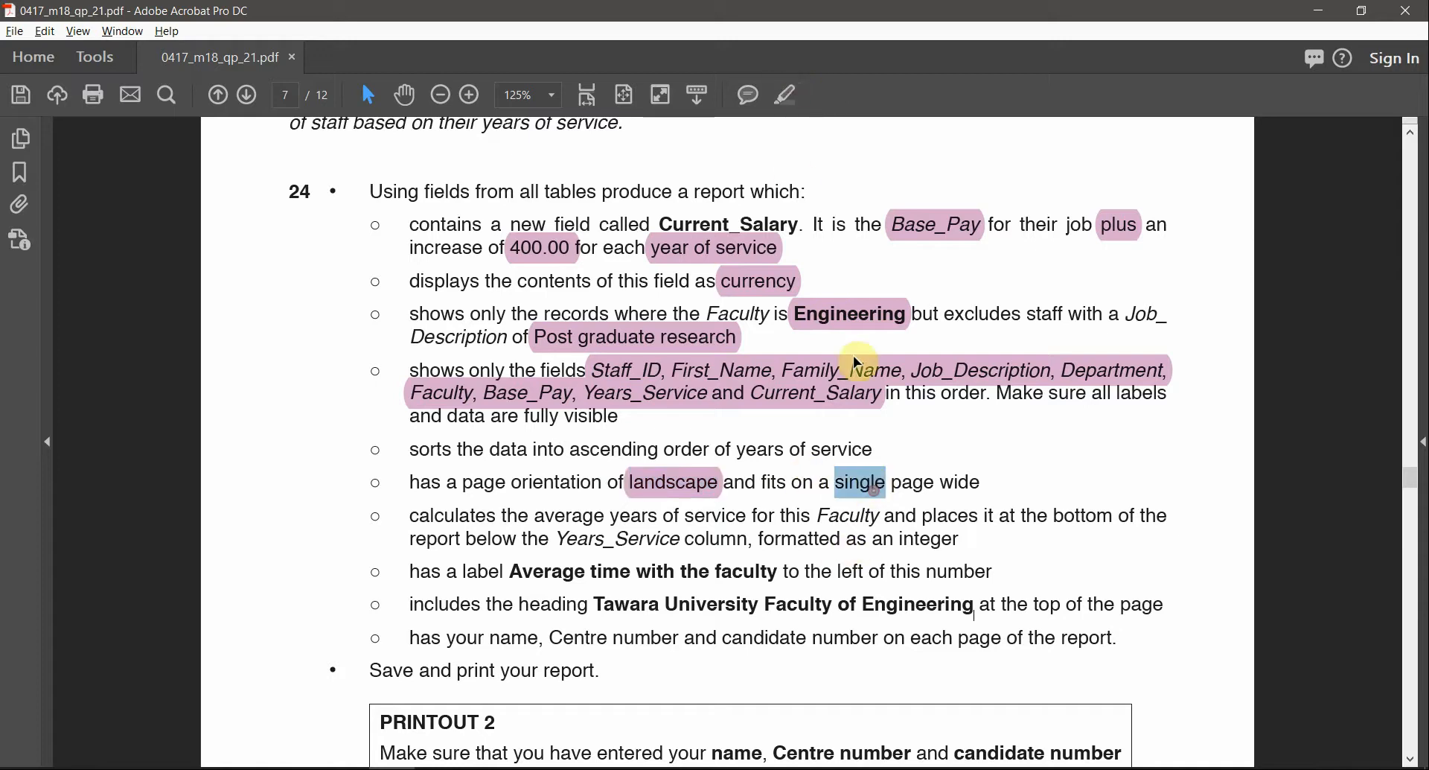
click(793, 98)
key(alt+Tab)
click(891, 249)
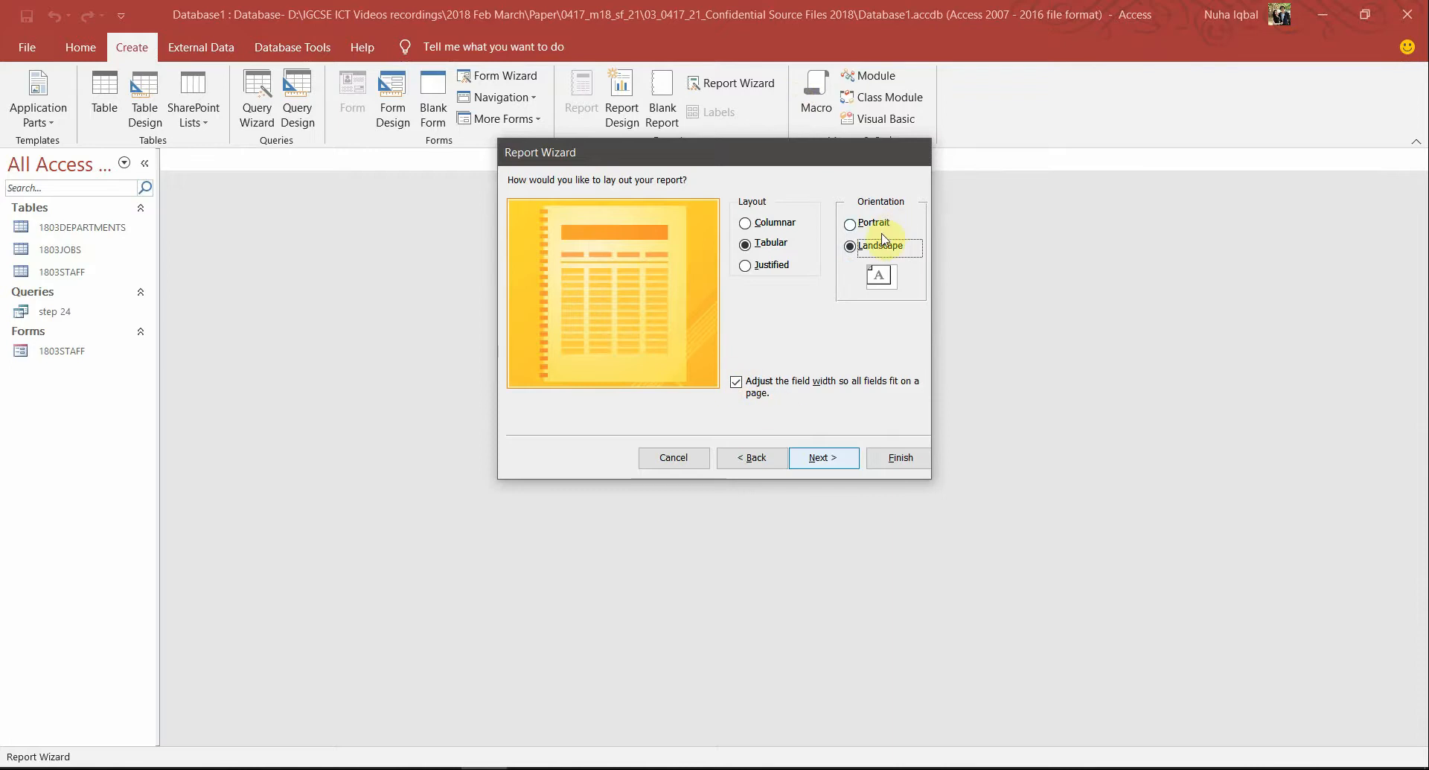
Title the report 'Tawara University Faculty of Engineering' using the heading copied from the PDF, and finish the wizard
click(834, 459)
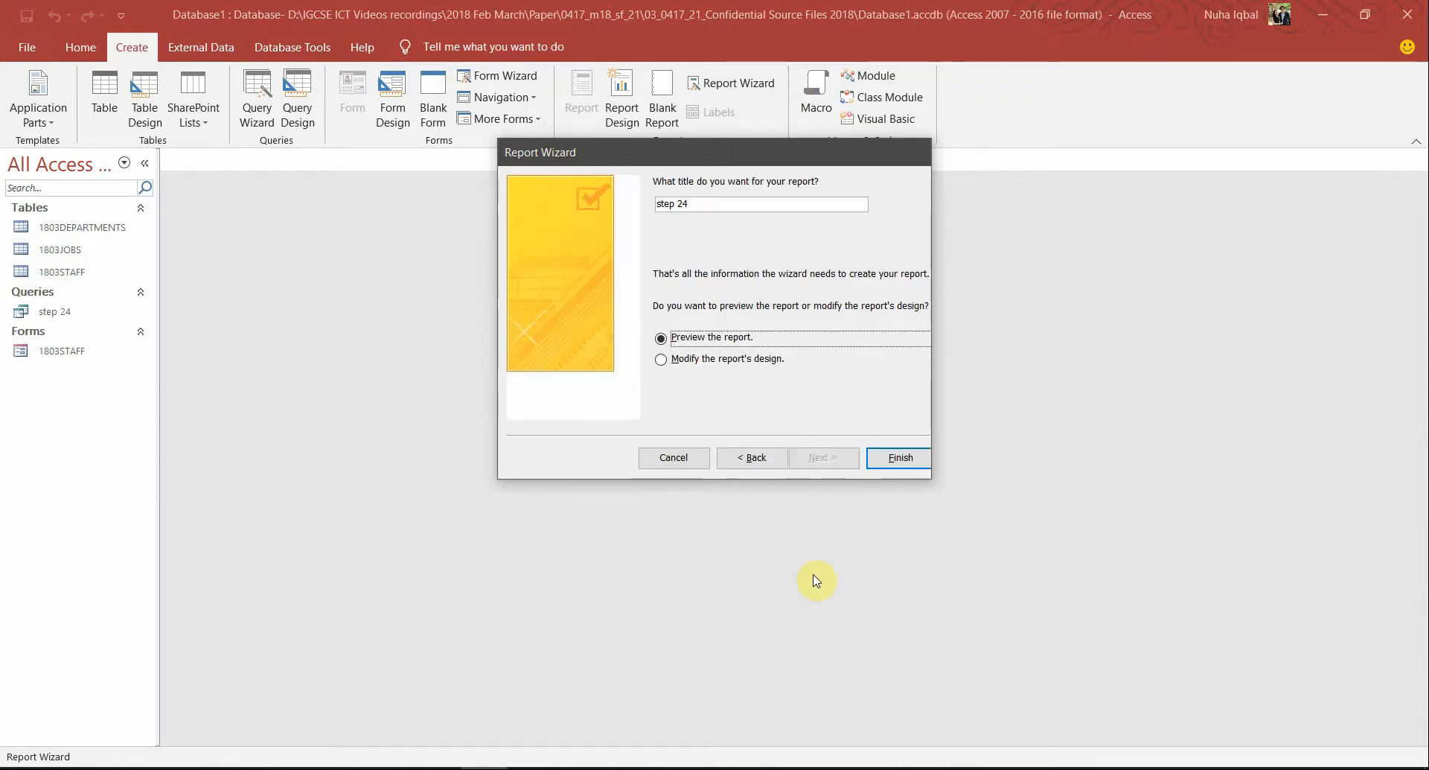
key(alt+Tab)
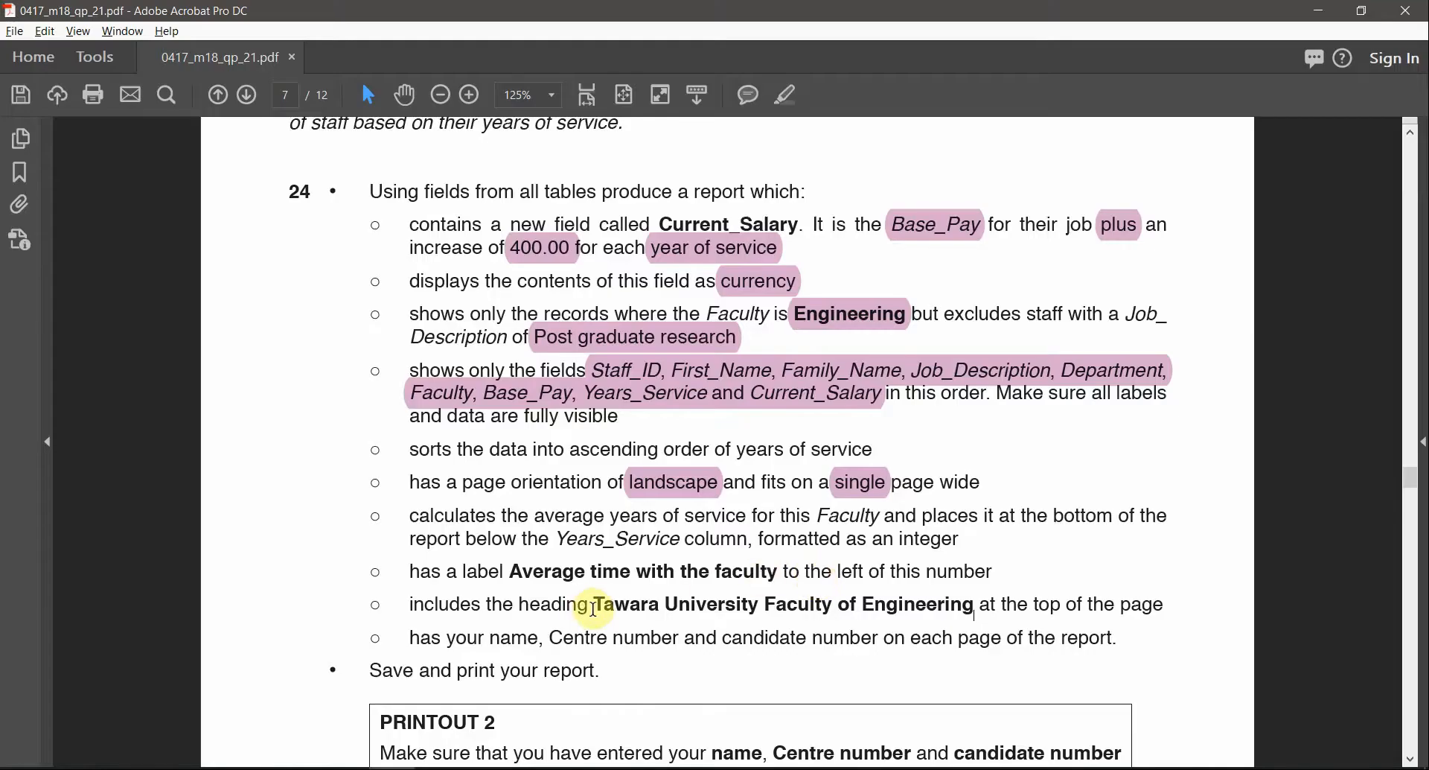
drag(594, 606, 974, 605)
key(ctrl+c)
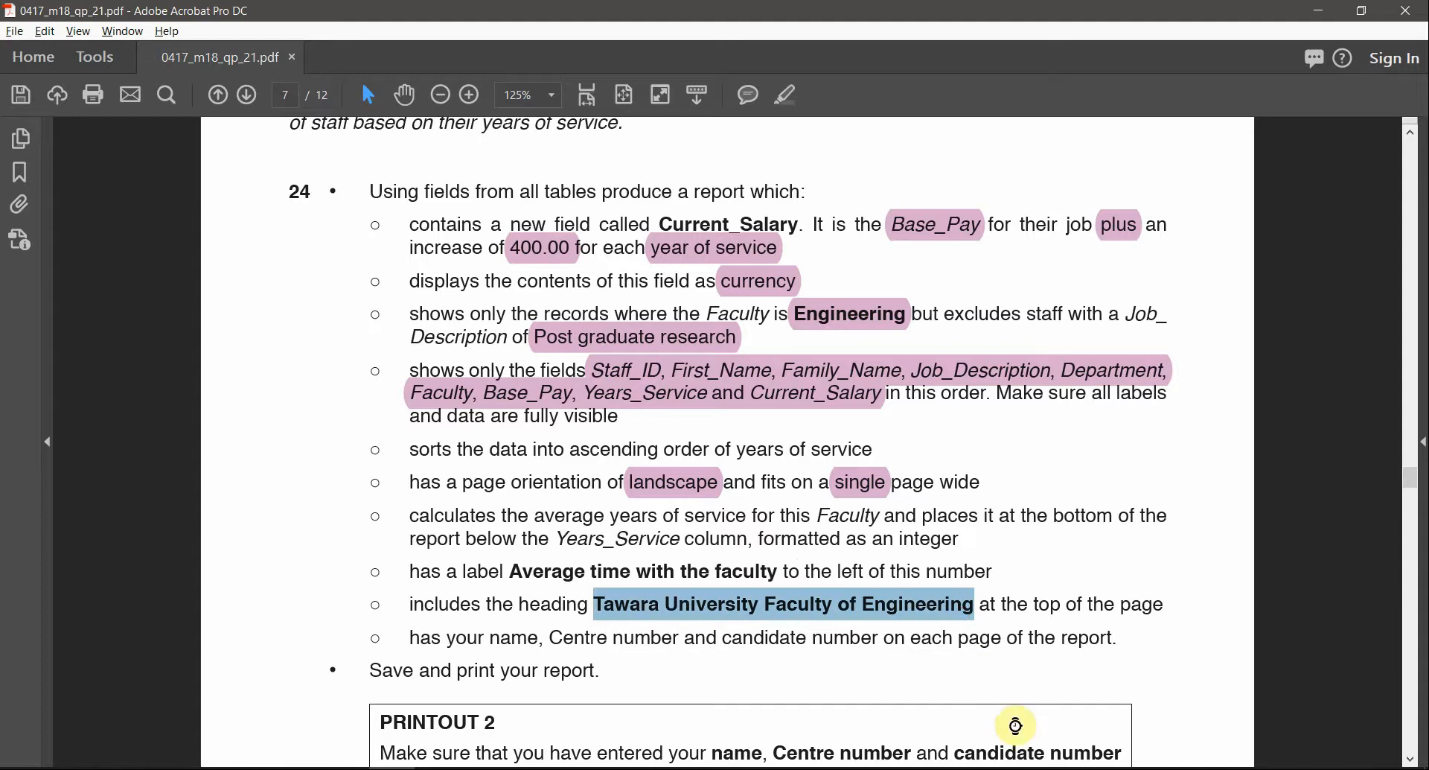
key(alt+Tab)
triple_click(779, 201)
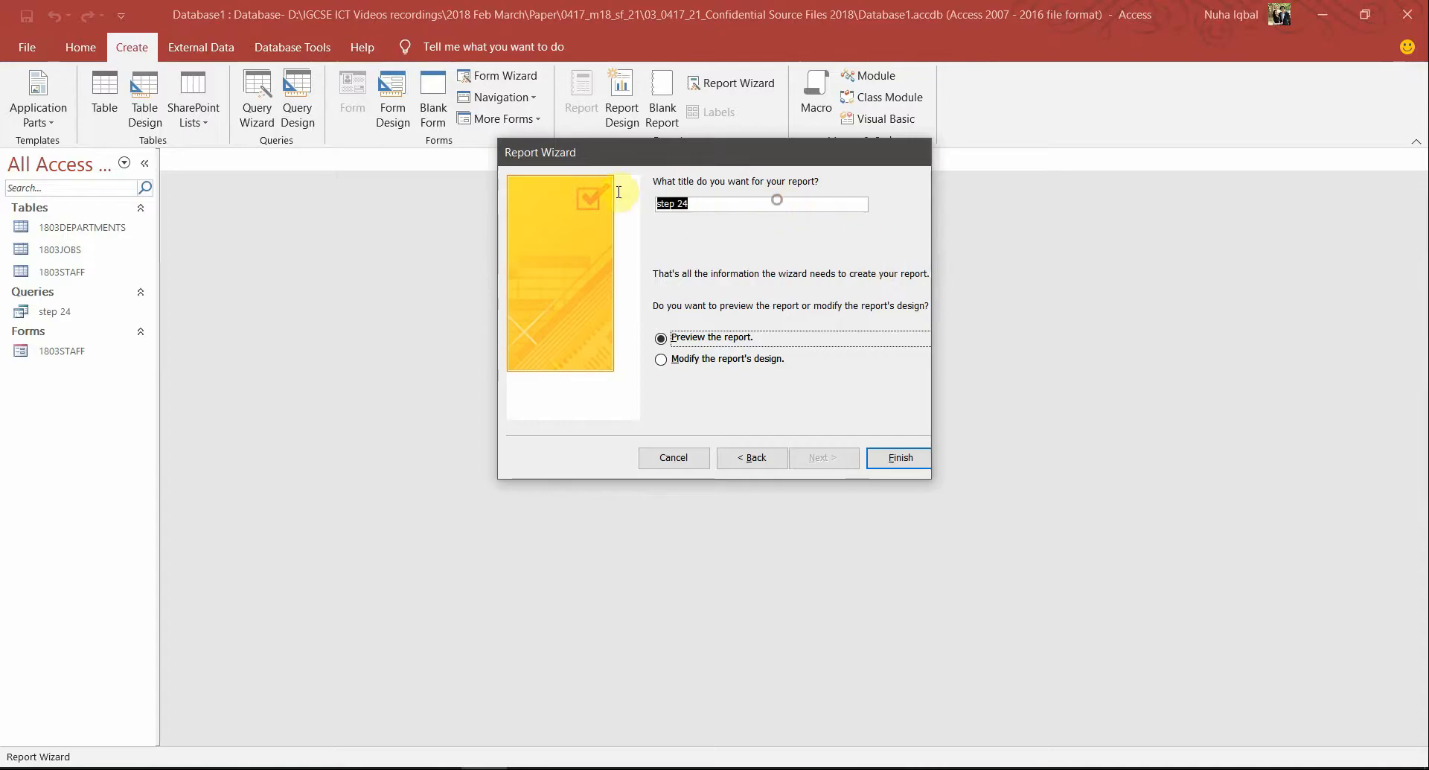
key(ctrl+v)
click(902, 458)
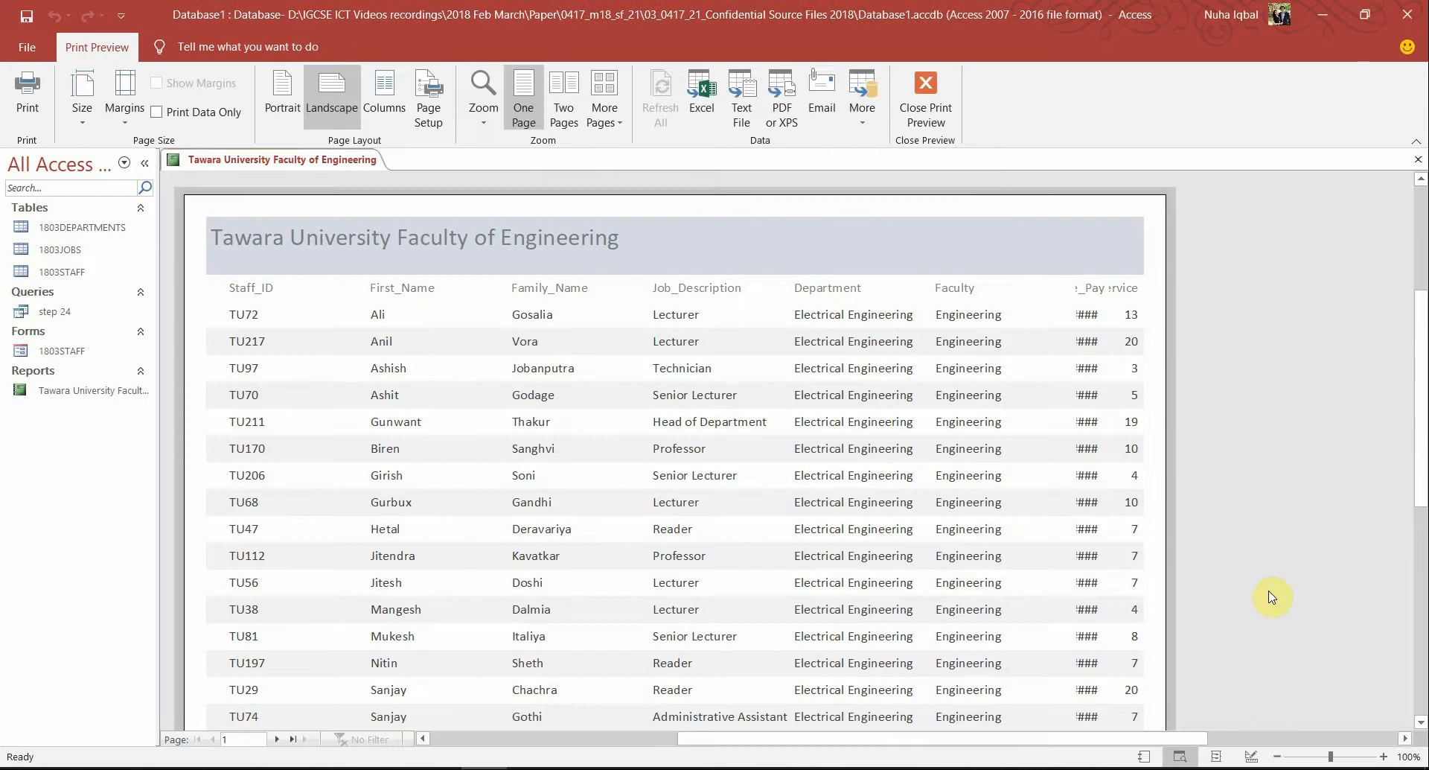
Close the print preview and switch the Tawara University report to Layout View
click(925, 97)
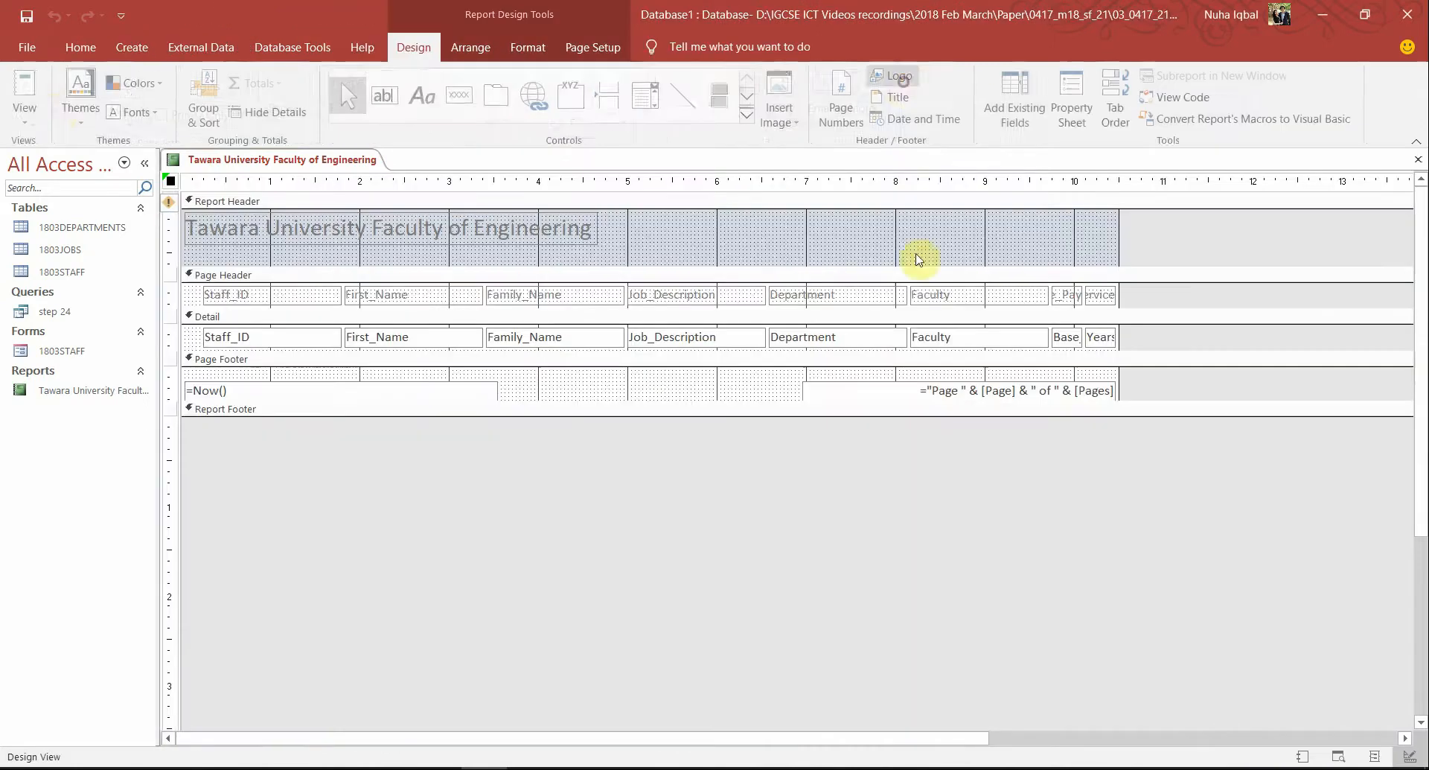
click(28, 111)
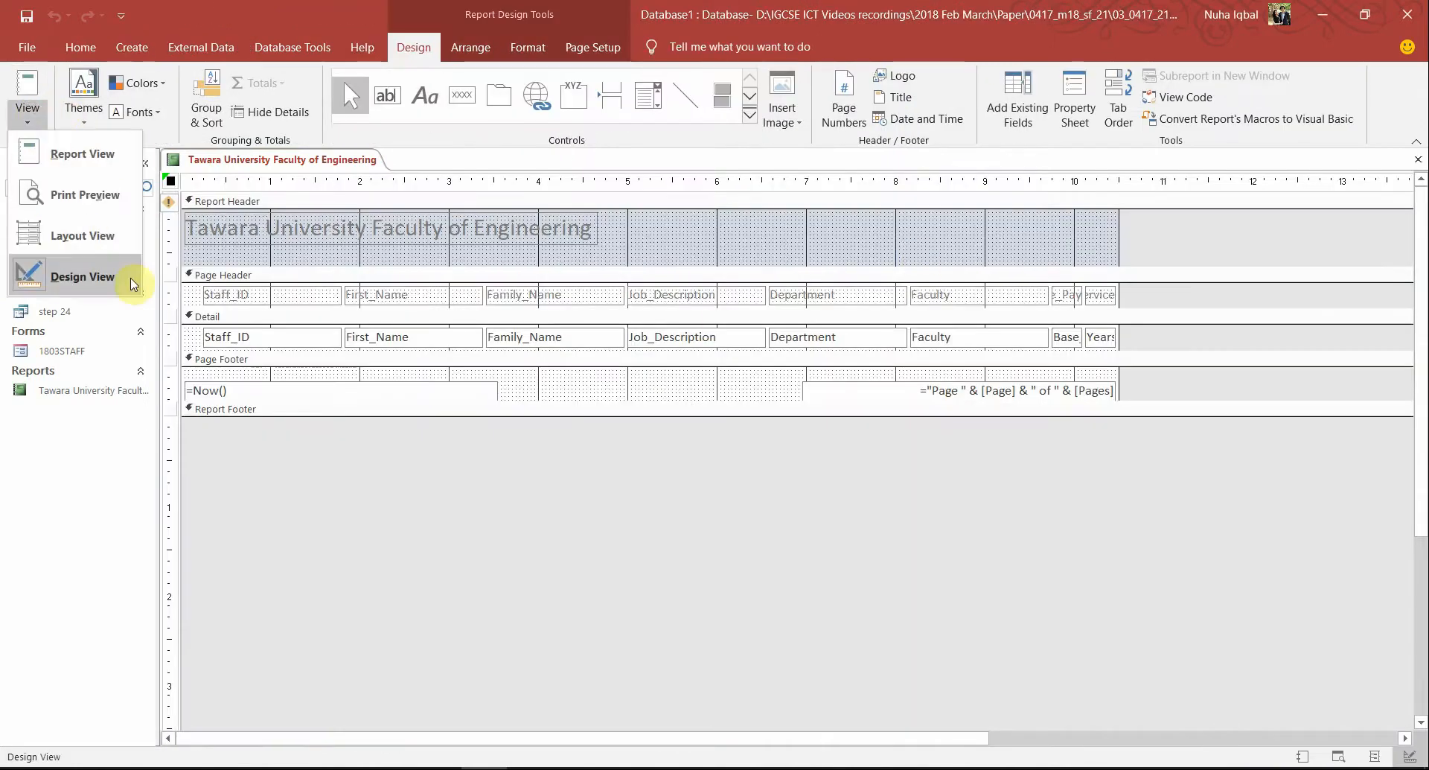
click(112, 234)
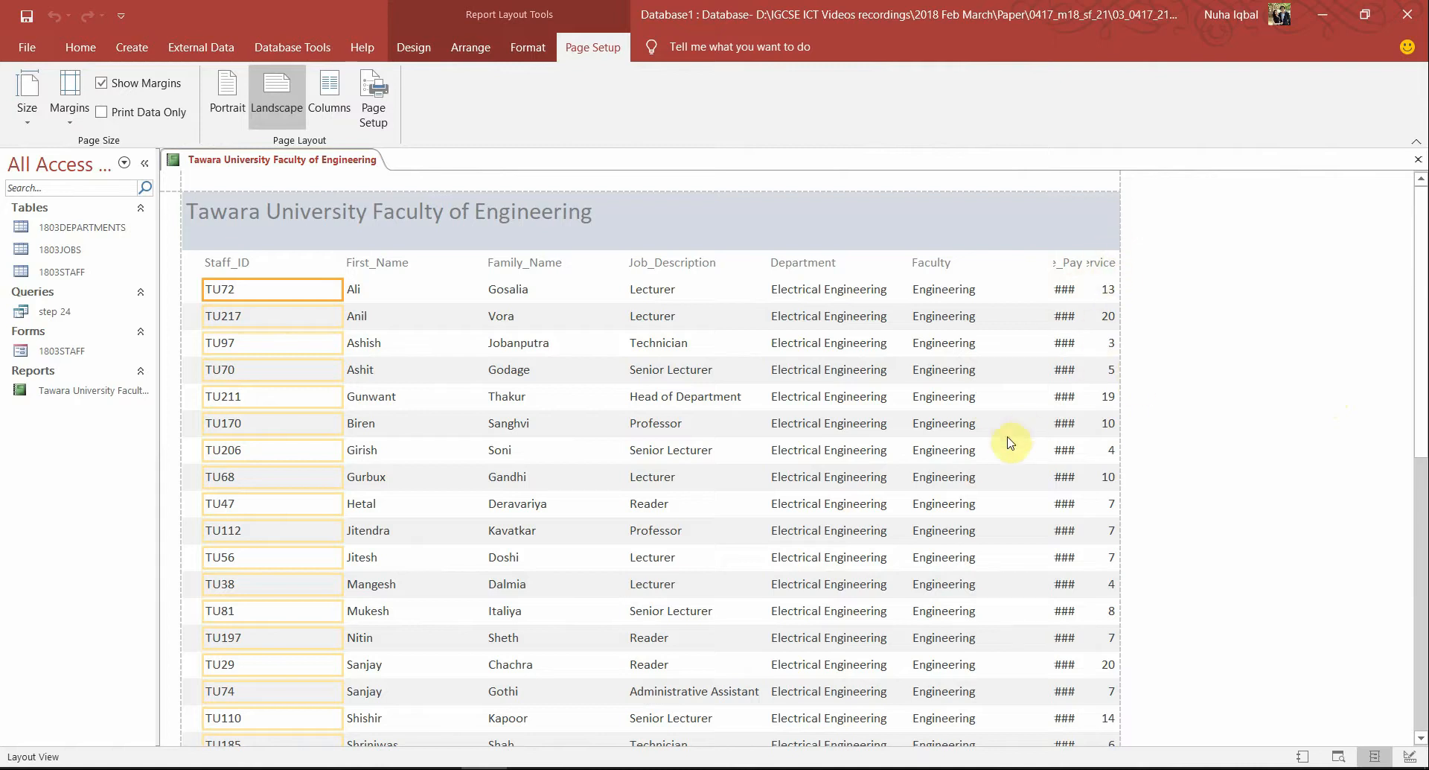
Narrow the Staff_ID column to fit its data
key(alt+Tab)
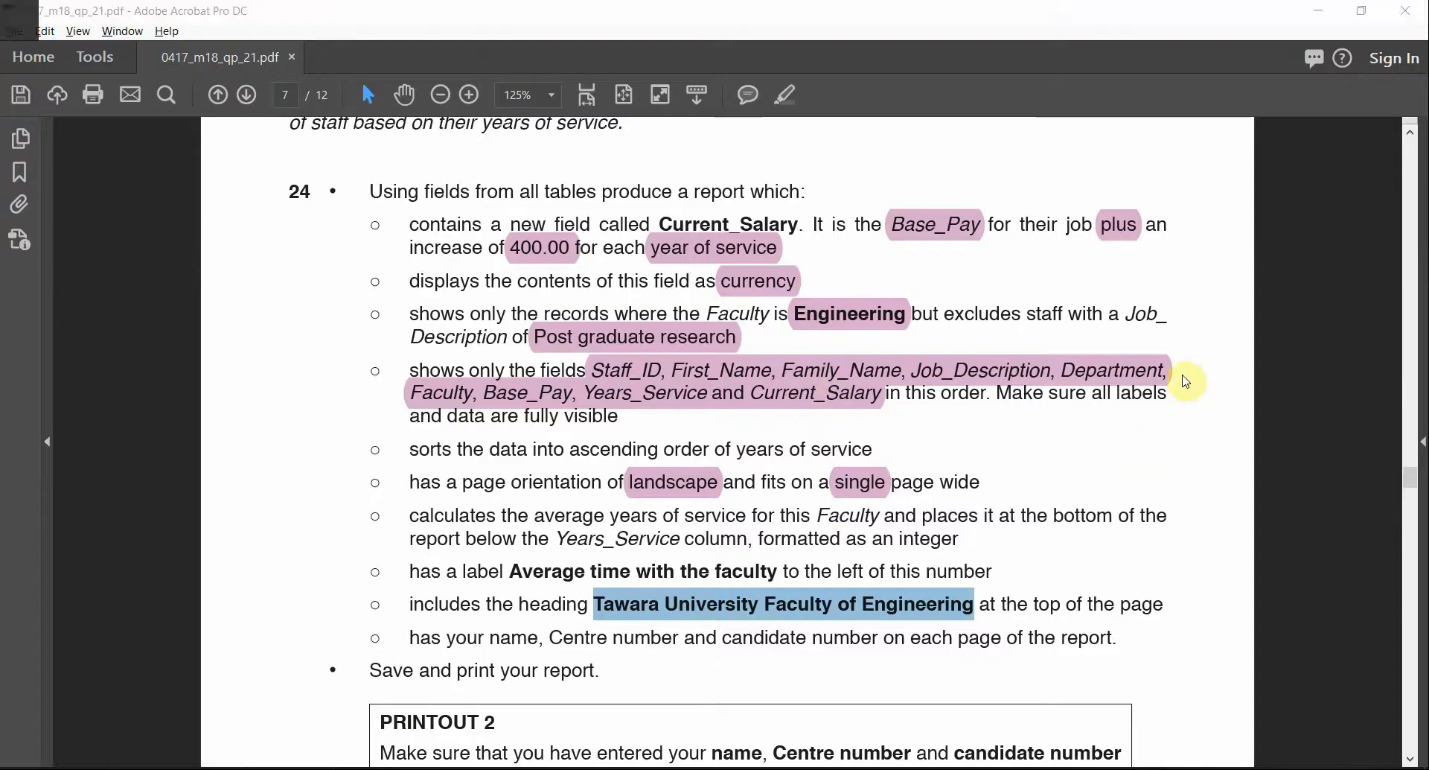
key(alt+Tab)
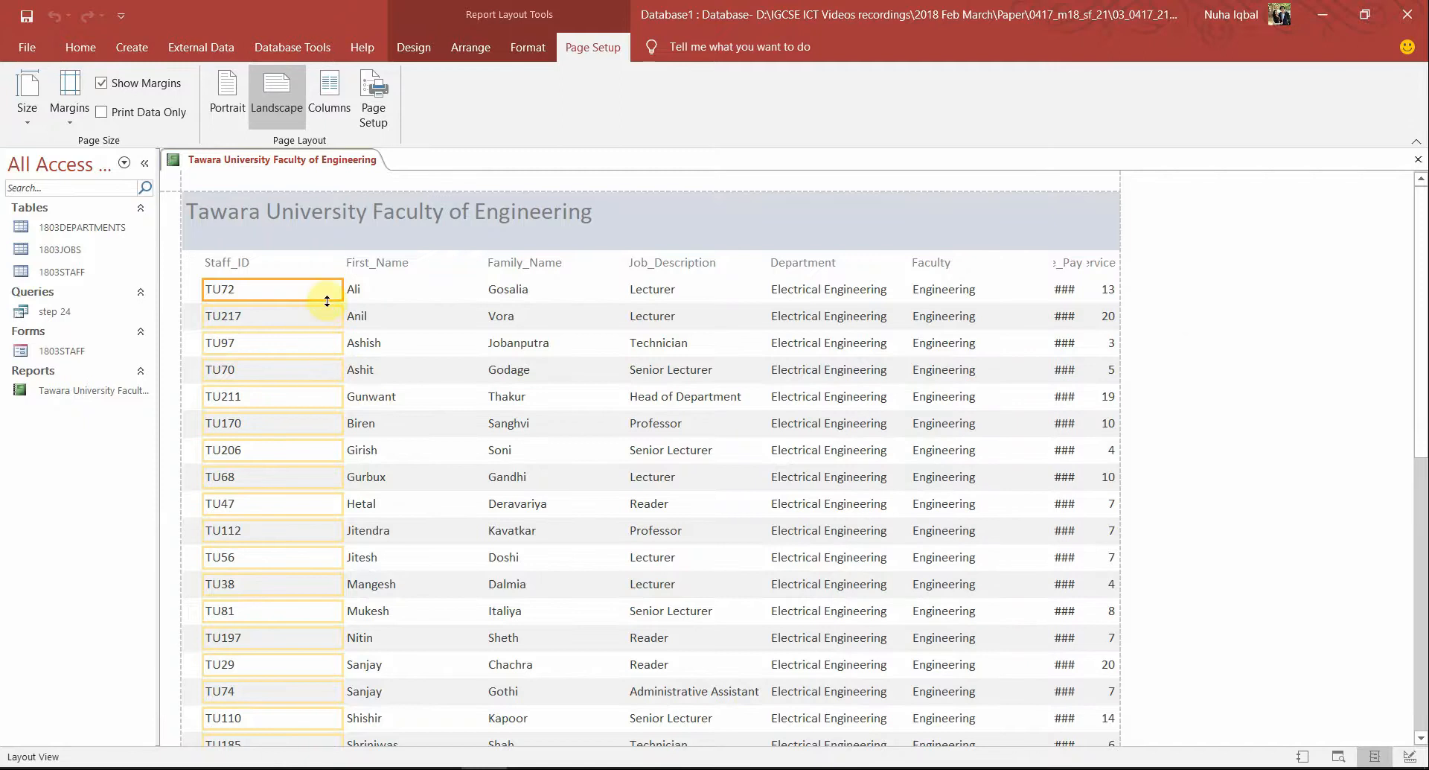
shift+click(256, 262)
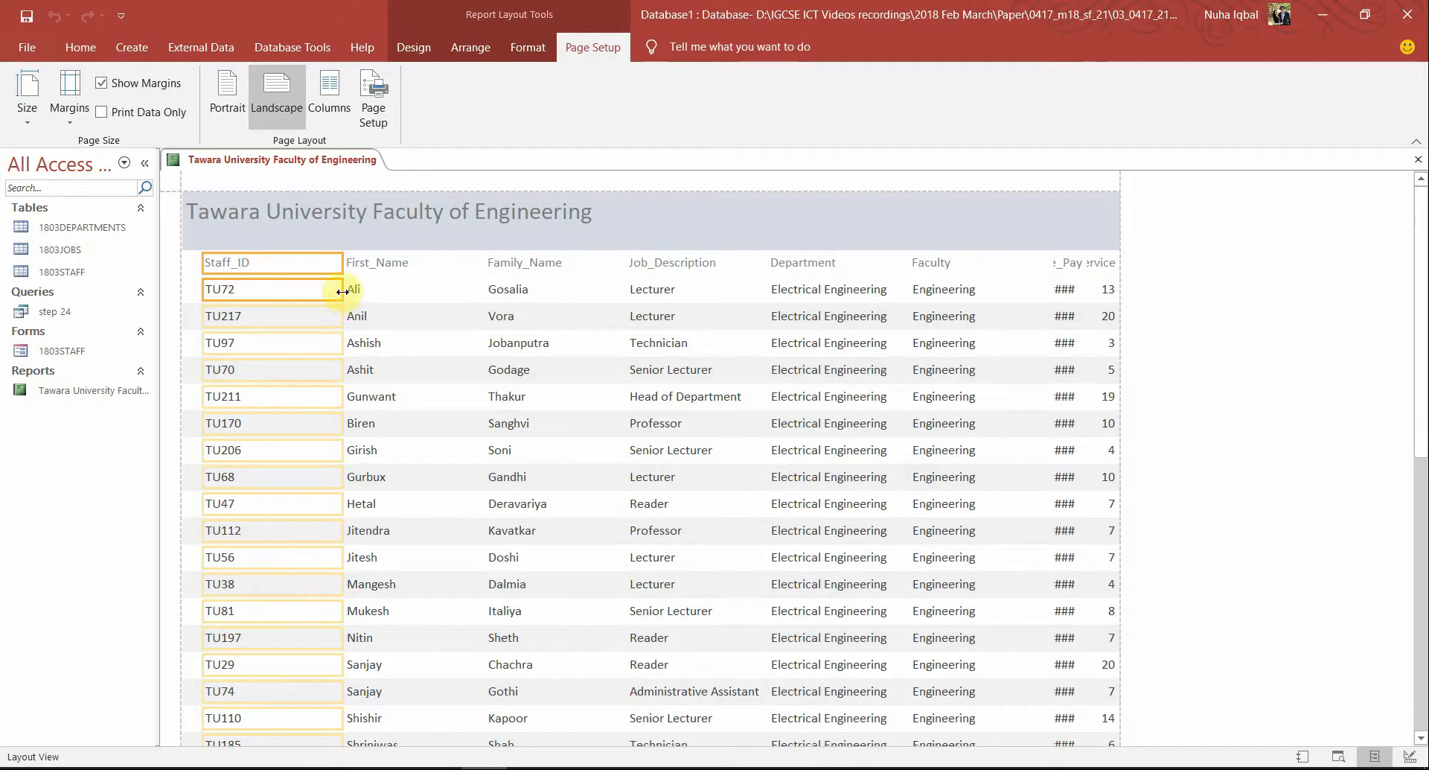
drag(343, 291, 261, 291)
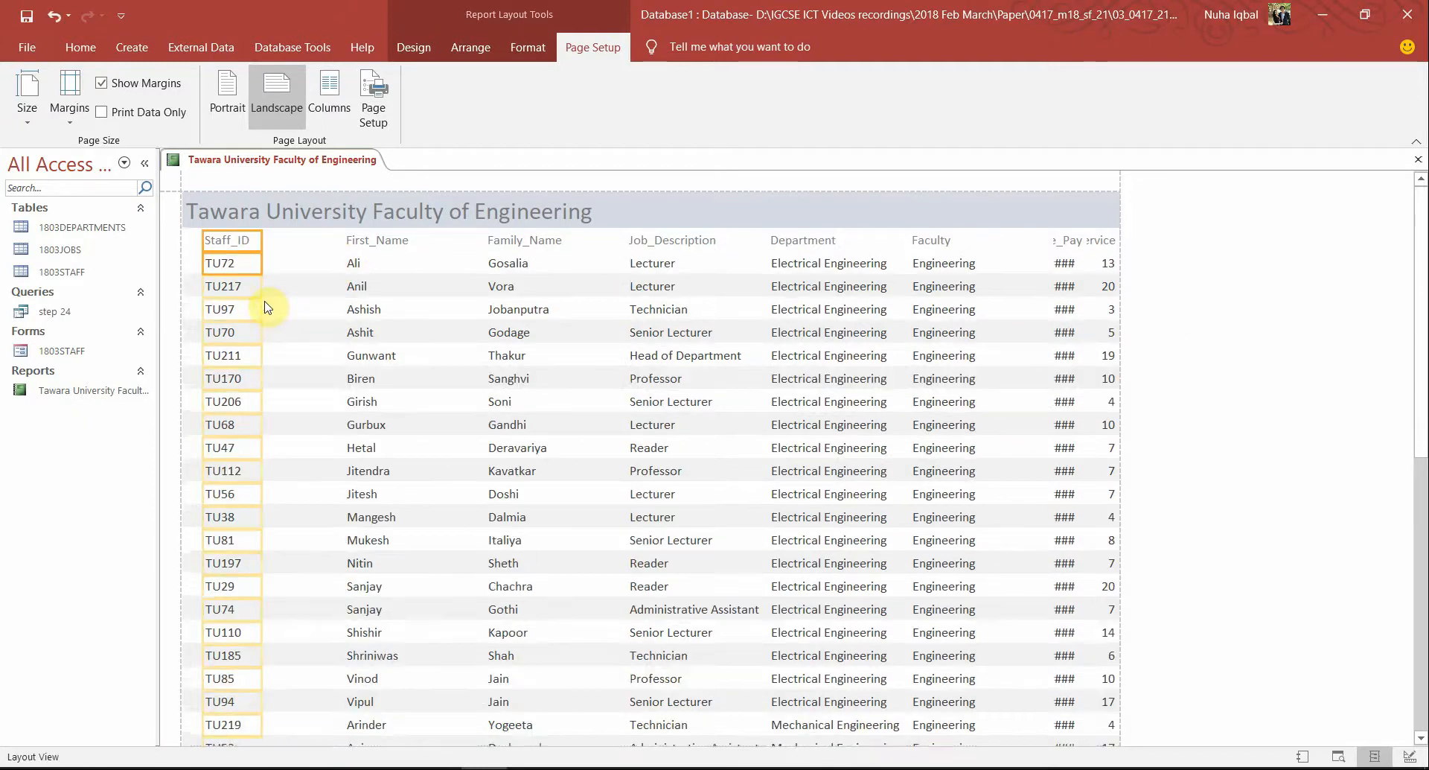
scroll(350, 402, down, 5)
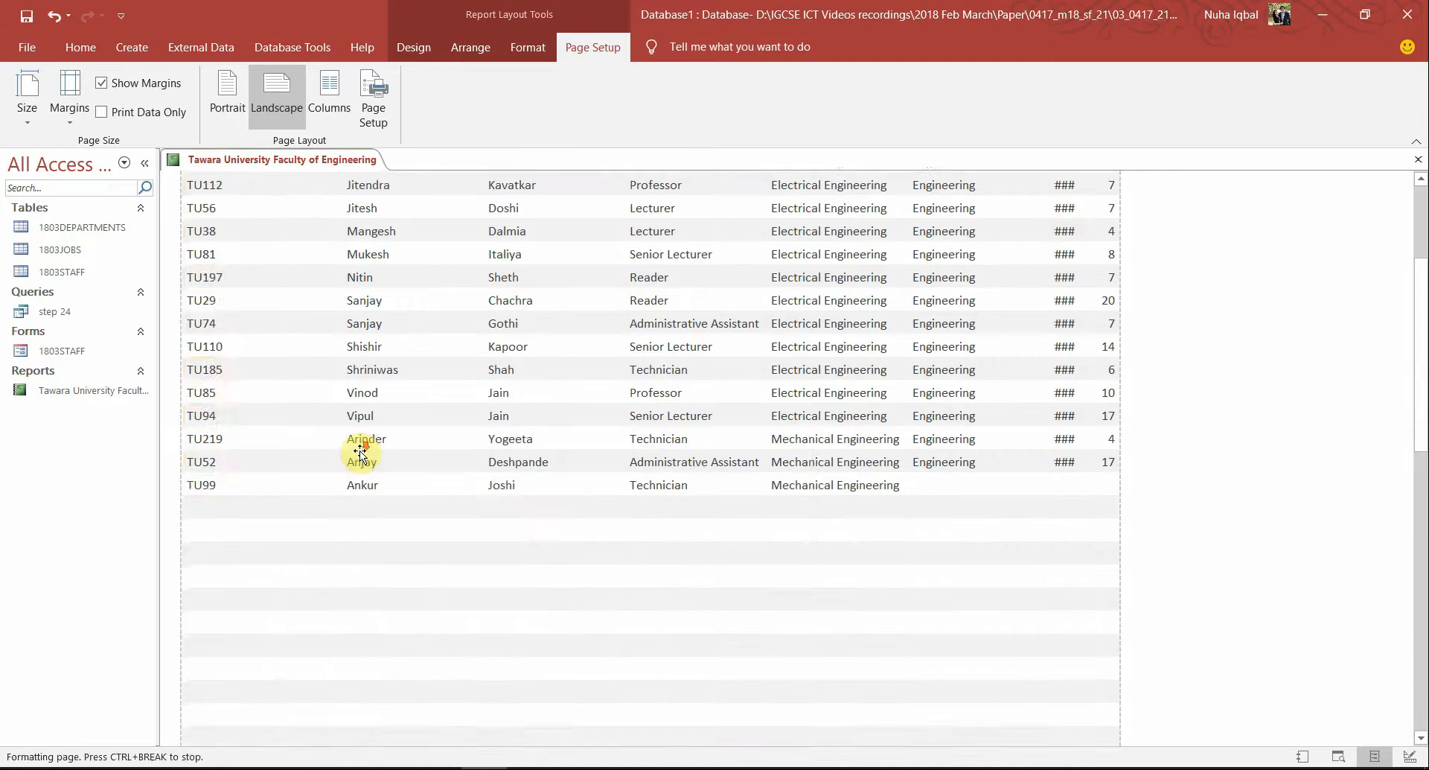
scroll(362, 439, up, 10)
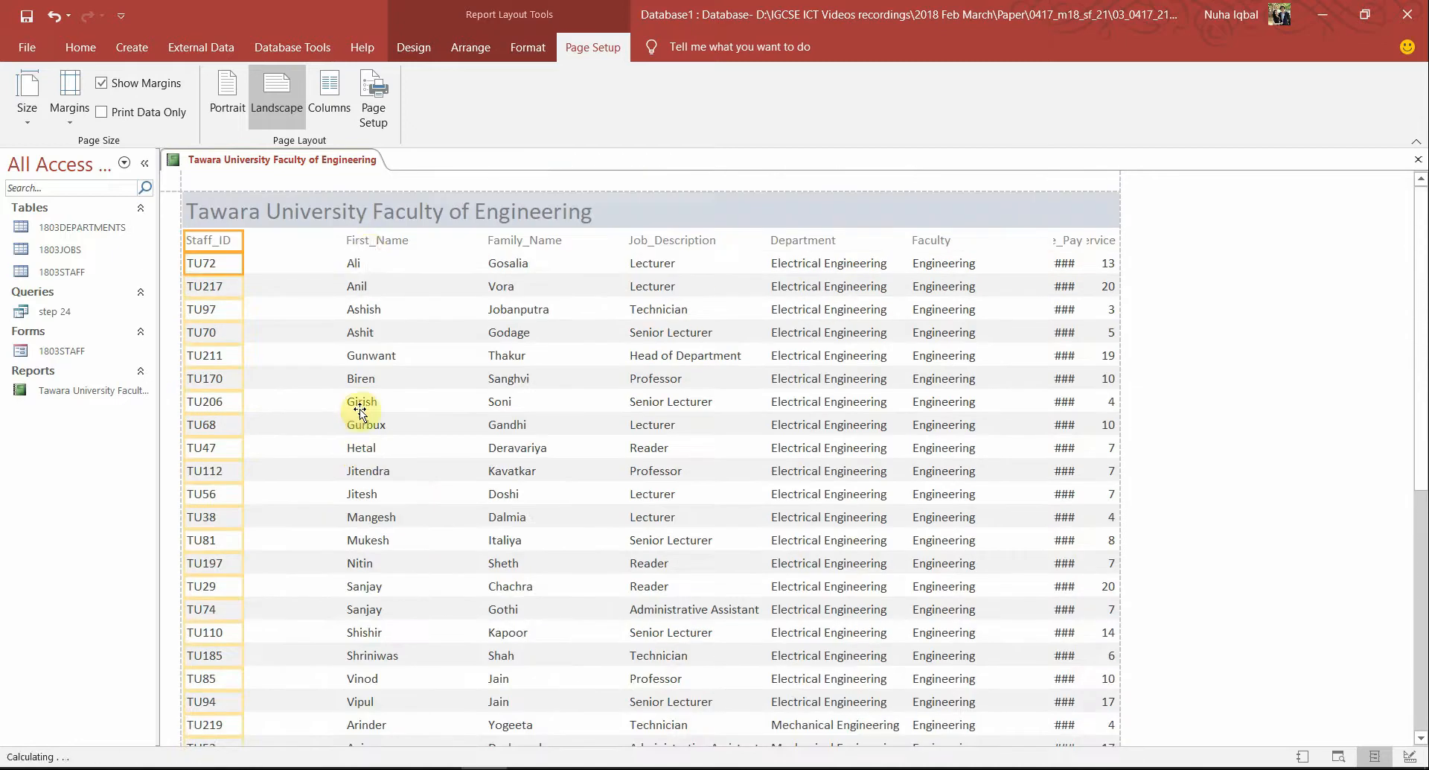
Narrow the First_Name column and move it left beside Staff_ID
click(378, 239)
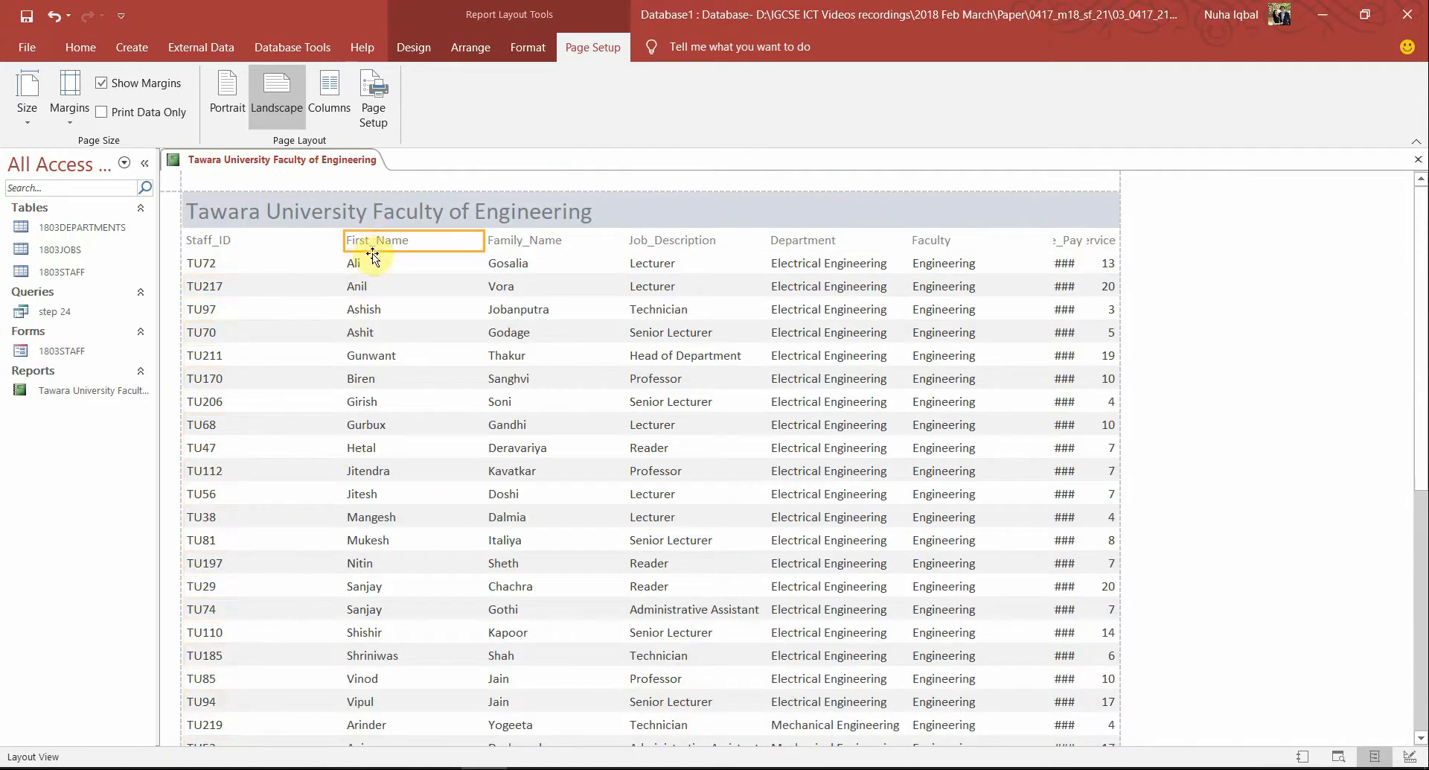
shift+click(353, 264)
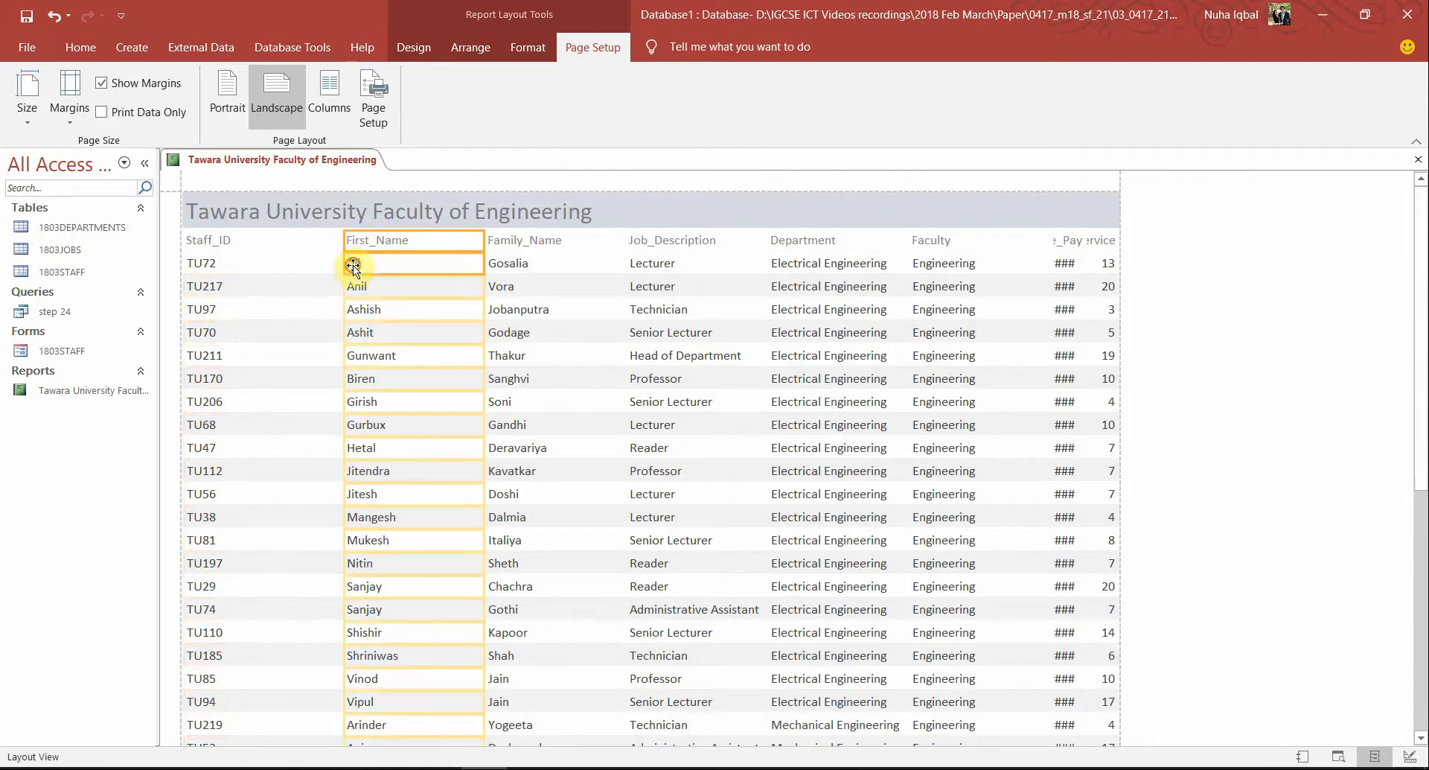
drag(482, 266, 418, 271)
scroll(552, 467, down, 3)
scroll(552, 468, down, 3)
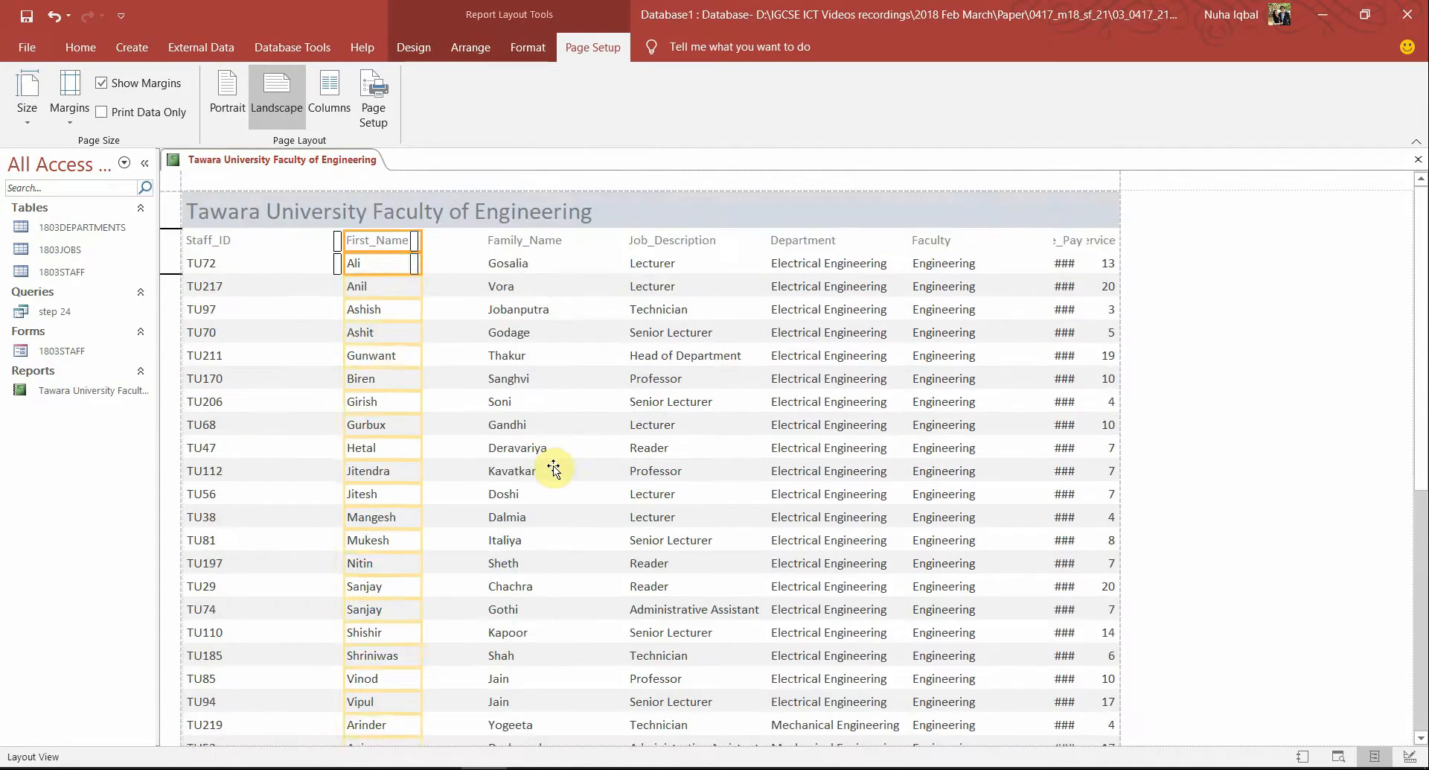
key(Left)
key(Left)
key(Left)
key(Left)
key(Left)
key(Left)
key(Left)
key(Left)
key(Left)
key(Left)
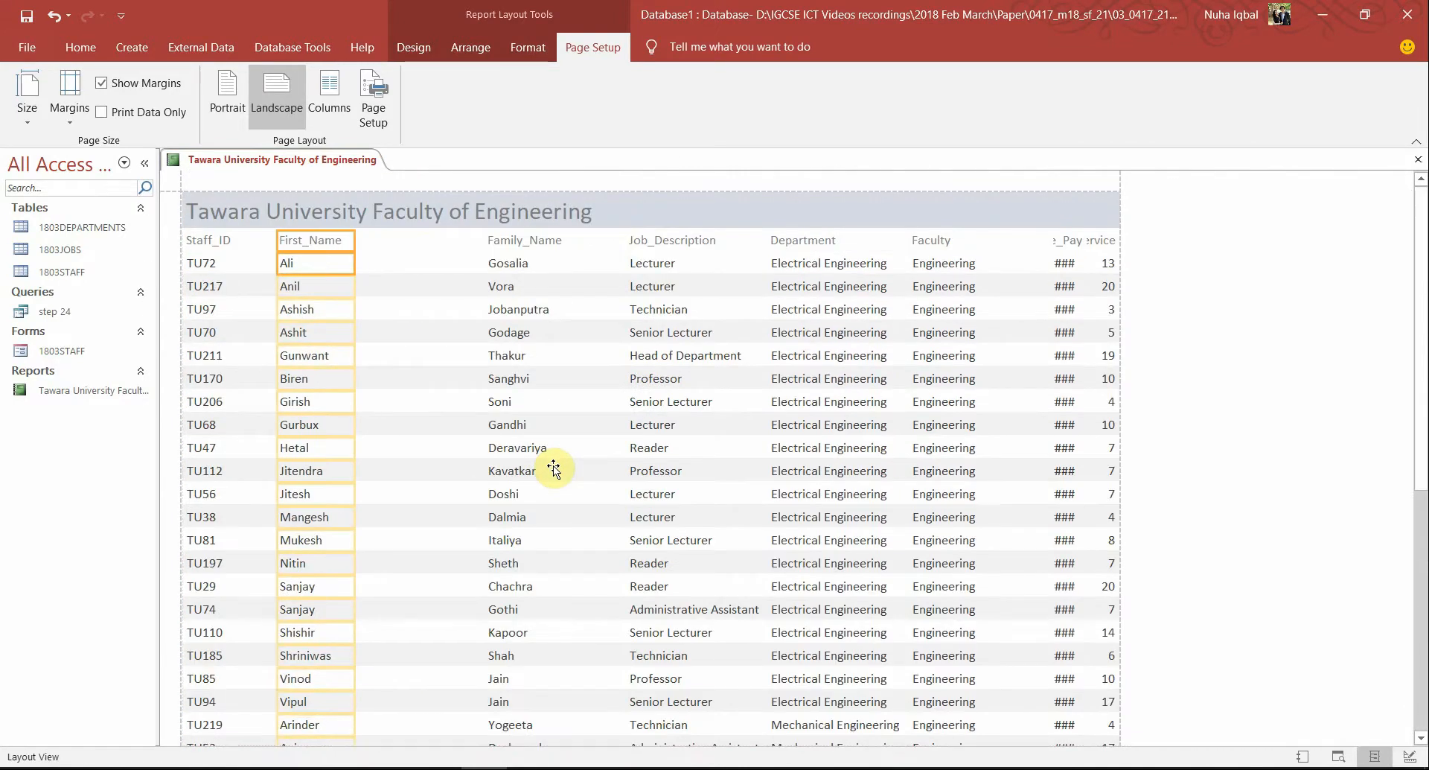
key(Left)
key(Left)
Narrow the Family_Name column and move it left next to First_Name
click(524, 242)
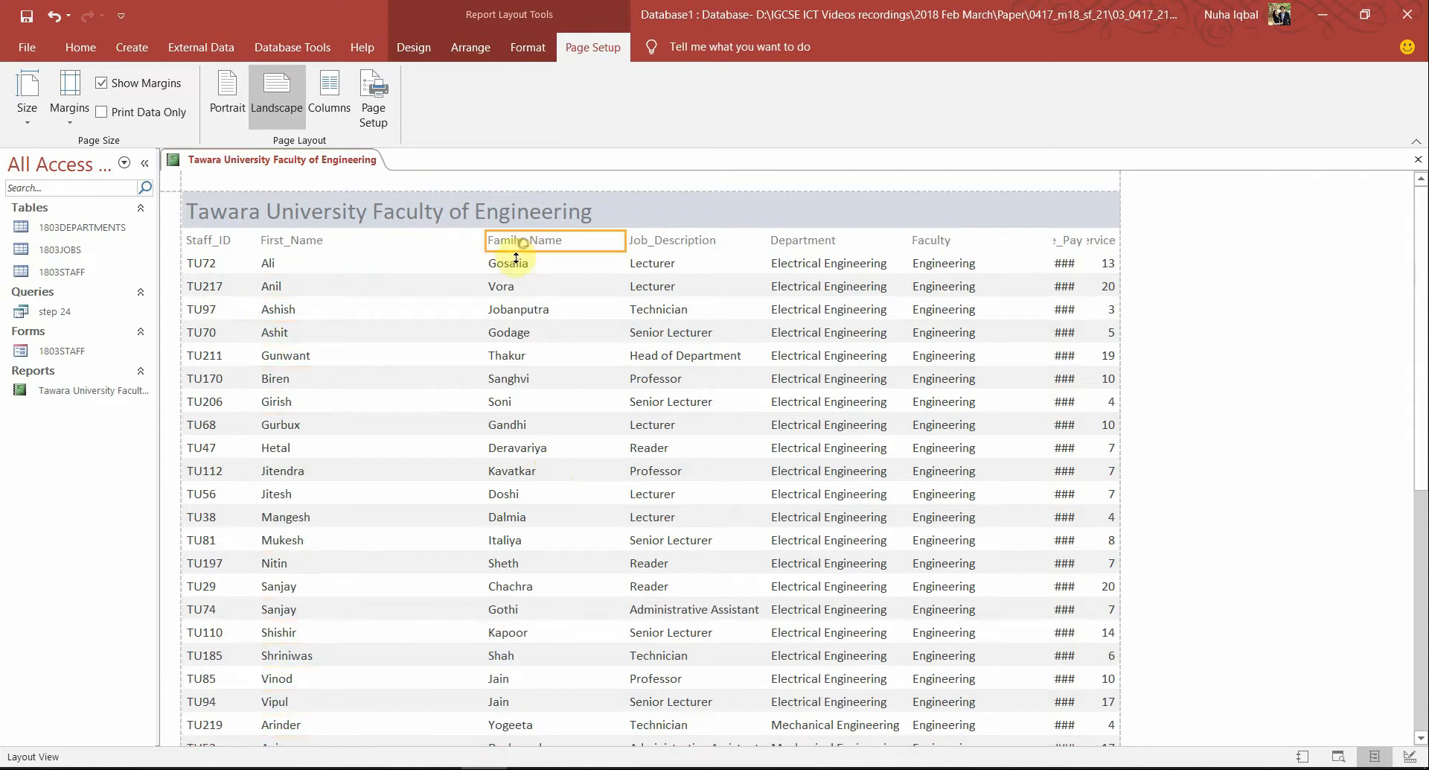
ctrl+click(511, 282)
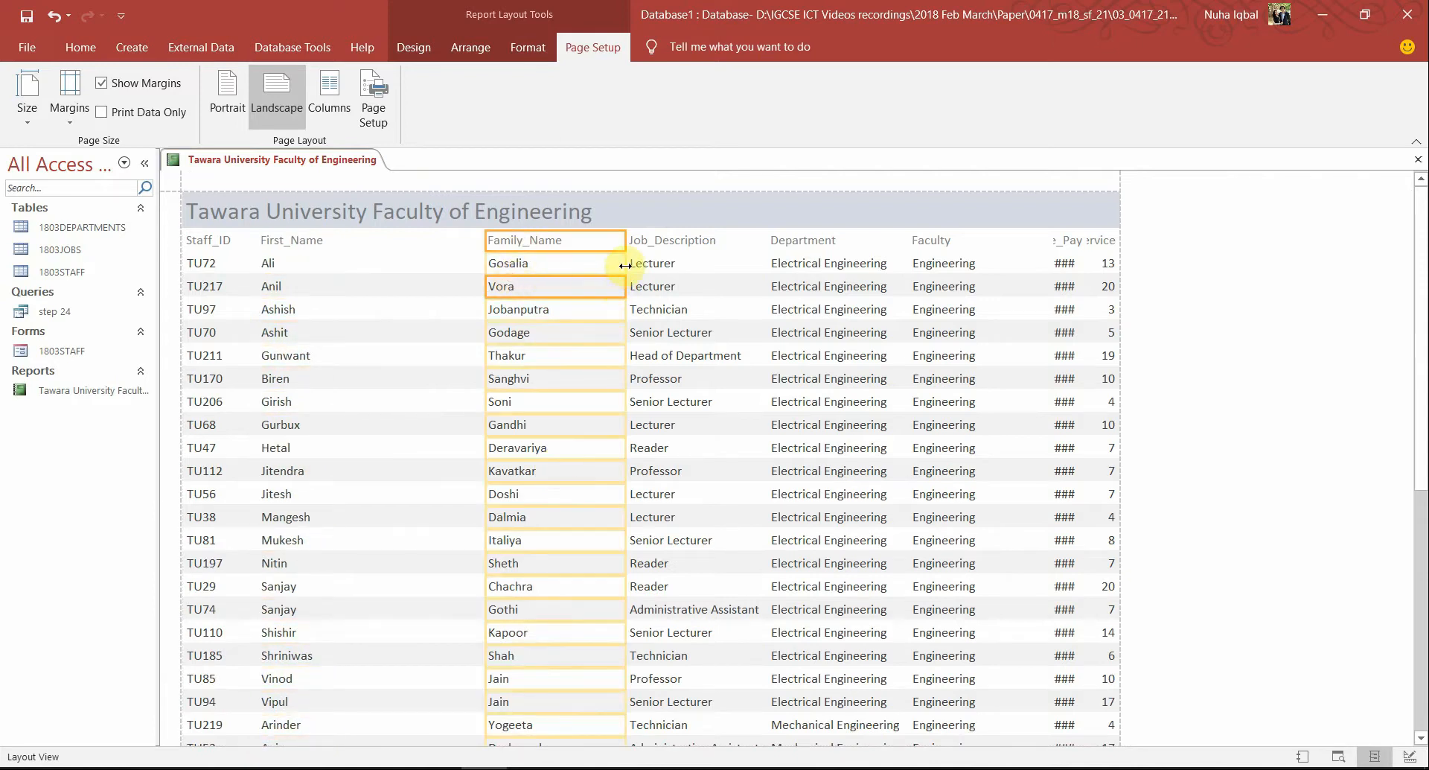
drag(625, 265, 588, 265)
scroll(559, 447, down, 6)
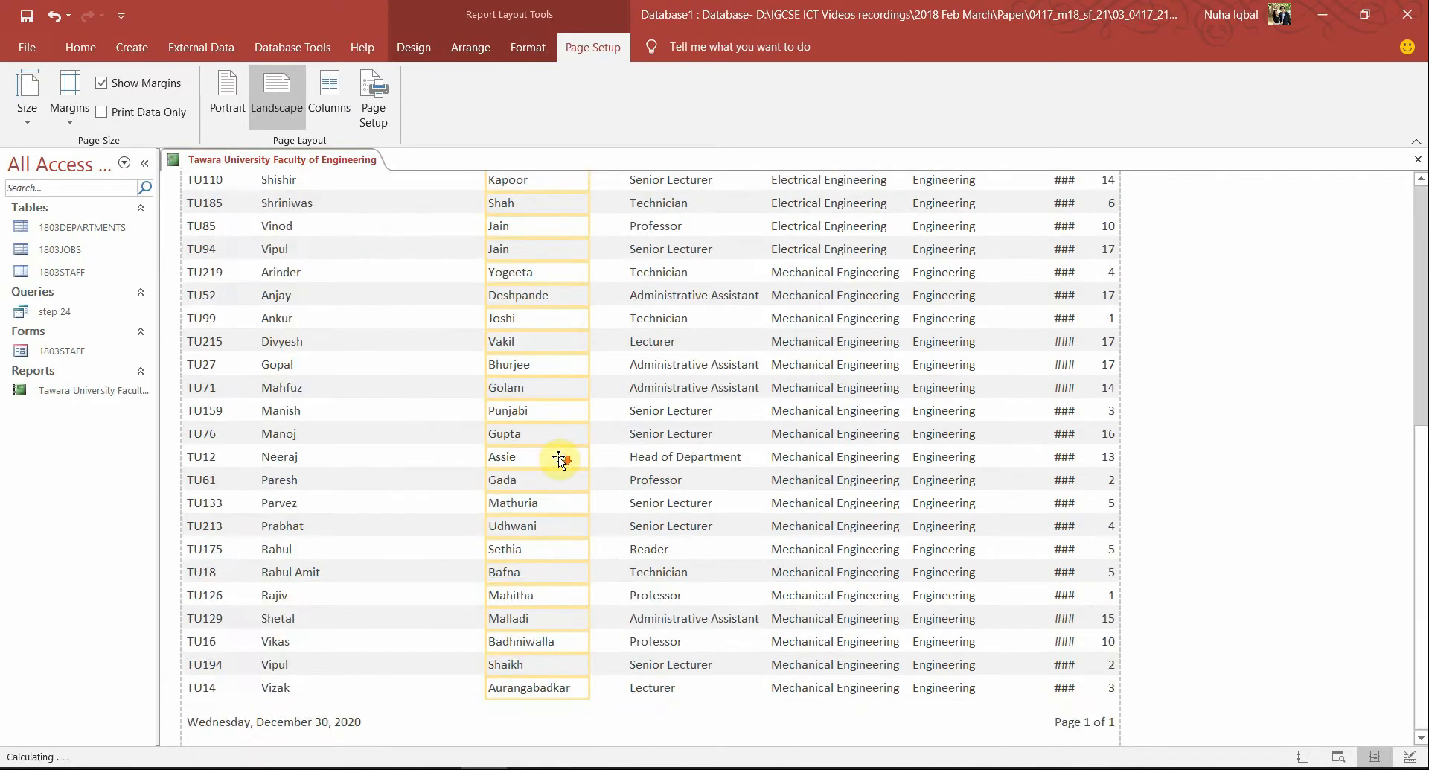
drag(591, 481, 582, 482)
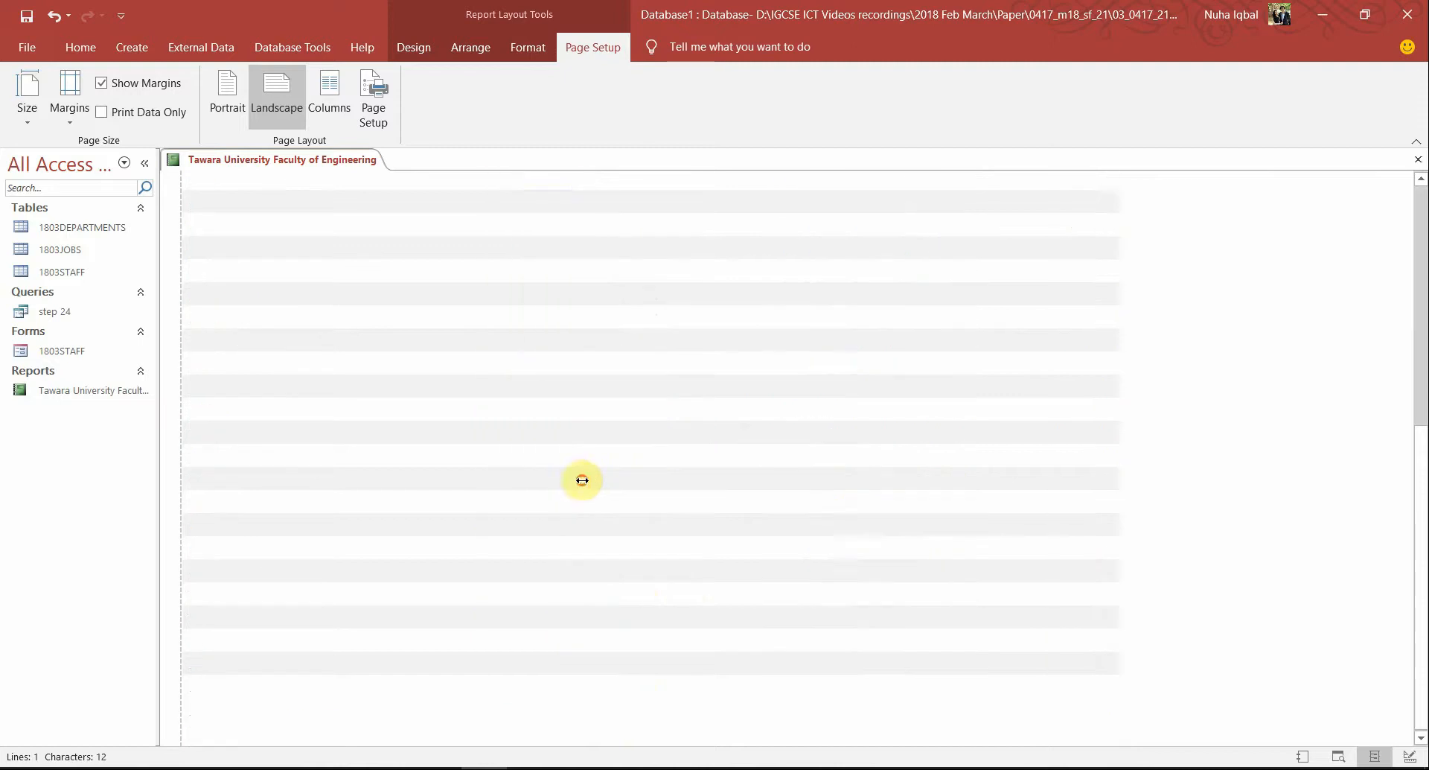
key(Left)
key(Left)
key(Left)
key(Left)
key(Left)
key(Left)
key(Left)
key(Left)
key(Left)
key(Left)
key(Left)
key(Left)
key(Left)
key(Left)
key(Left)
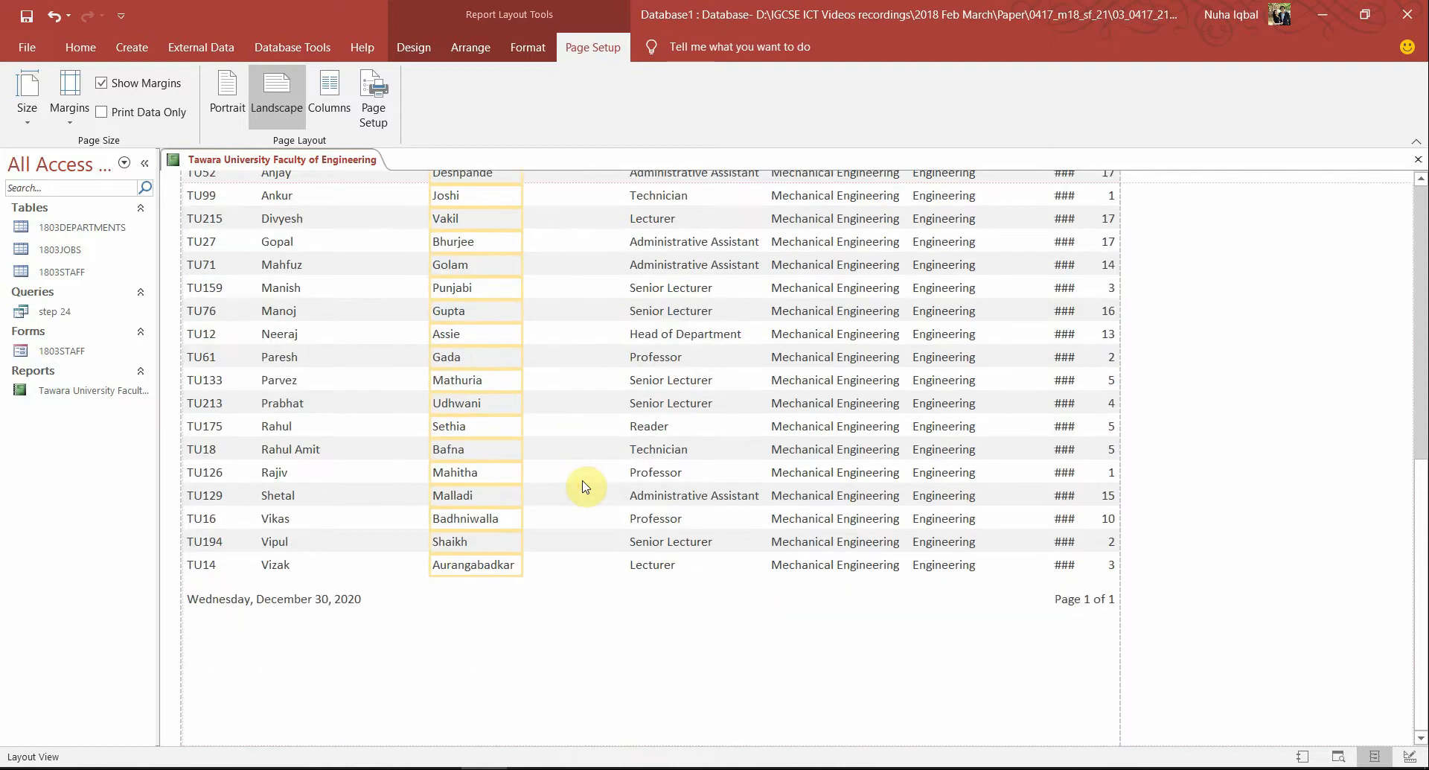
key(Left)
key(Left)
key(Left)
key(Left)
key(Left)
key(Left)
key(Left)
key(Left)
key(Left)
key(Left)
key(Left)
key(Left)
key(Left)
key(Left)
key(Left)
key(Left)
key(Left)
key(Left)
key(Left)
key(Left)
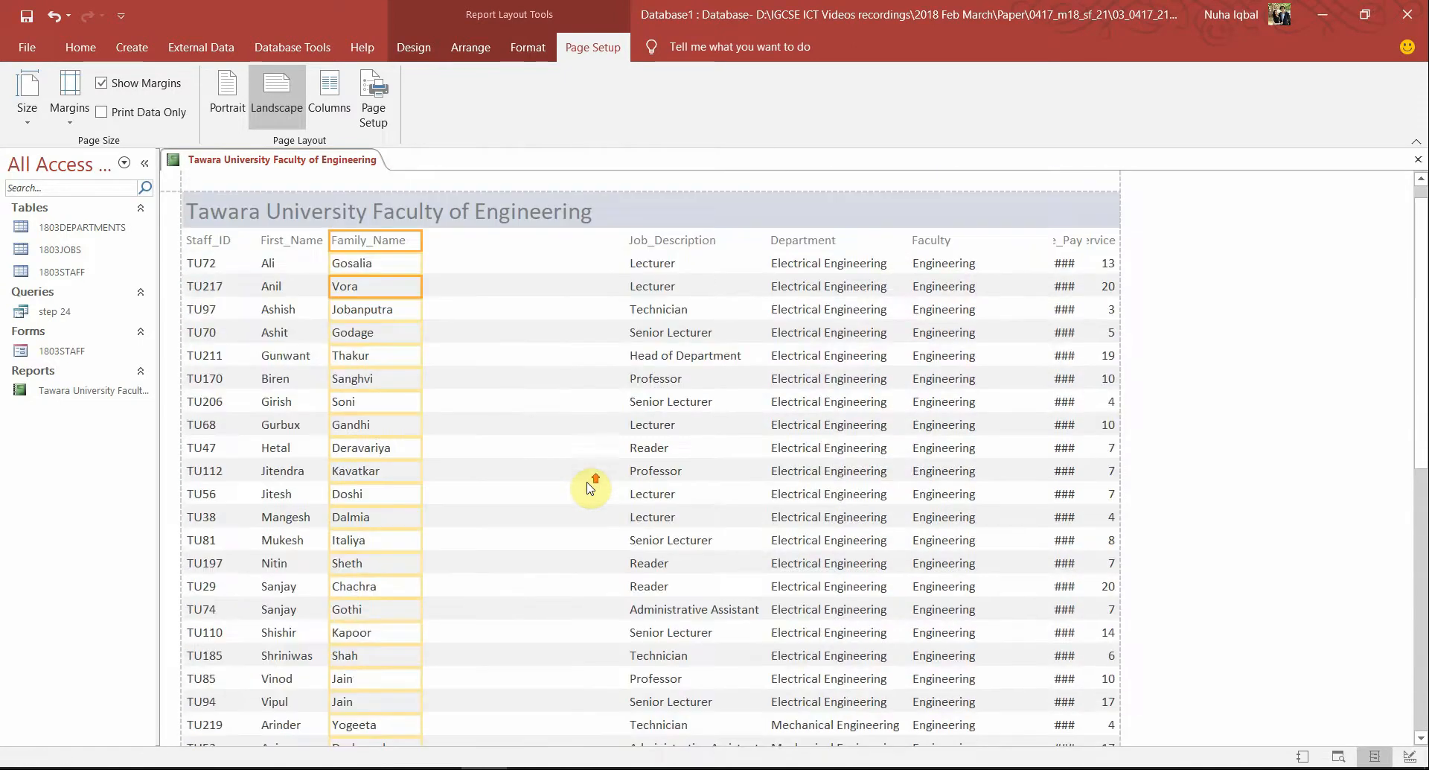
Move the Job_Description column left beside Family_Name
key(Right)
key(Right)
key(Right)
key(Right)
key(Right)
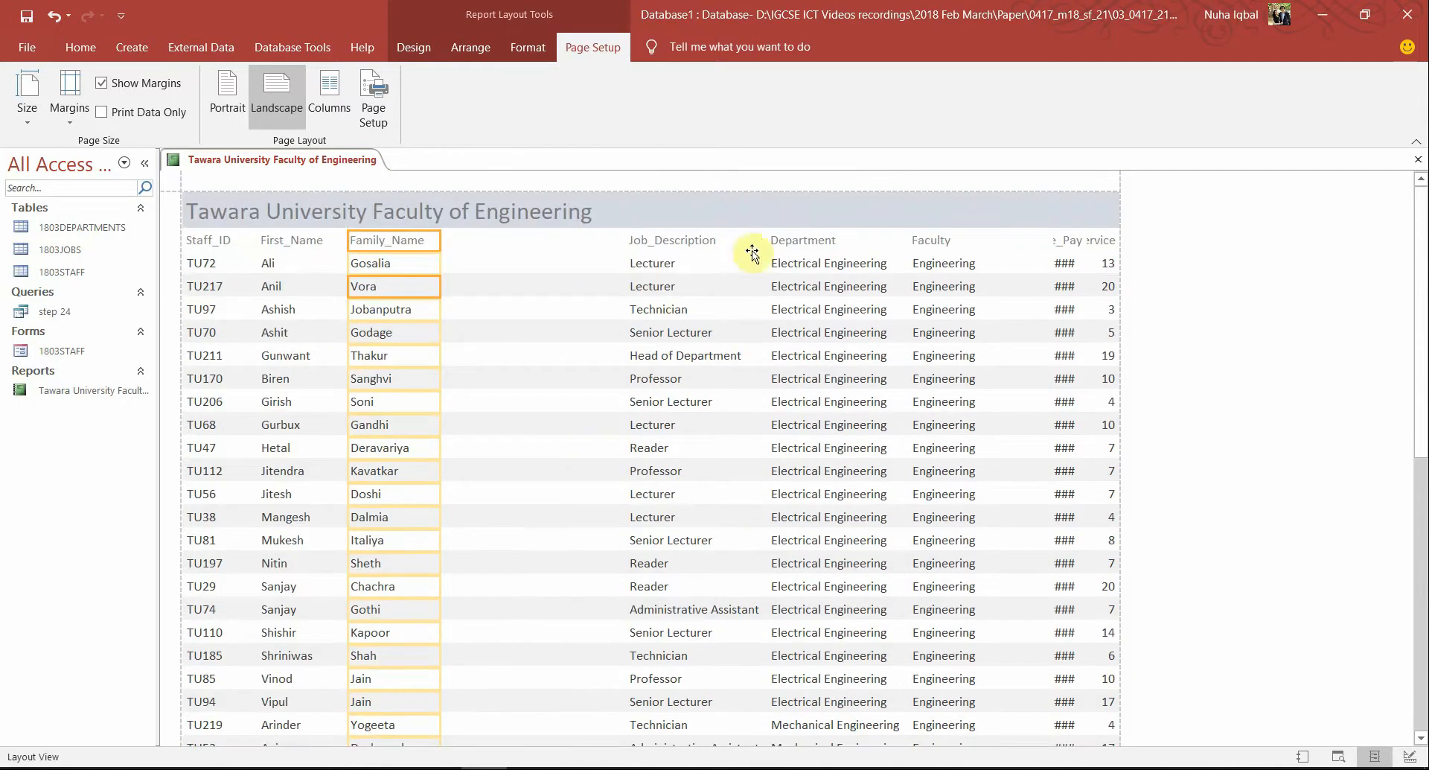
click(667, 246)
click(667, 264)
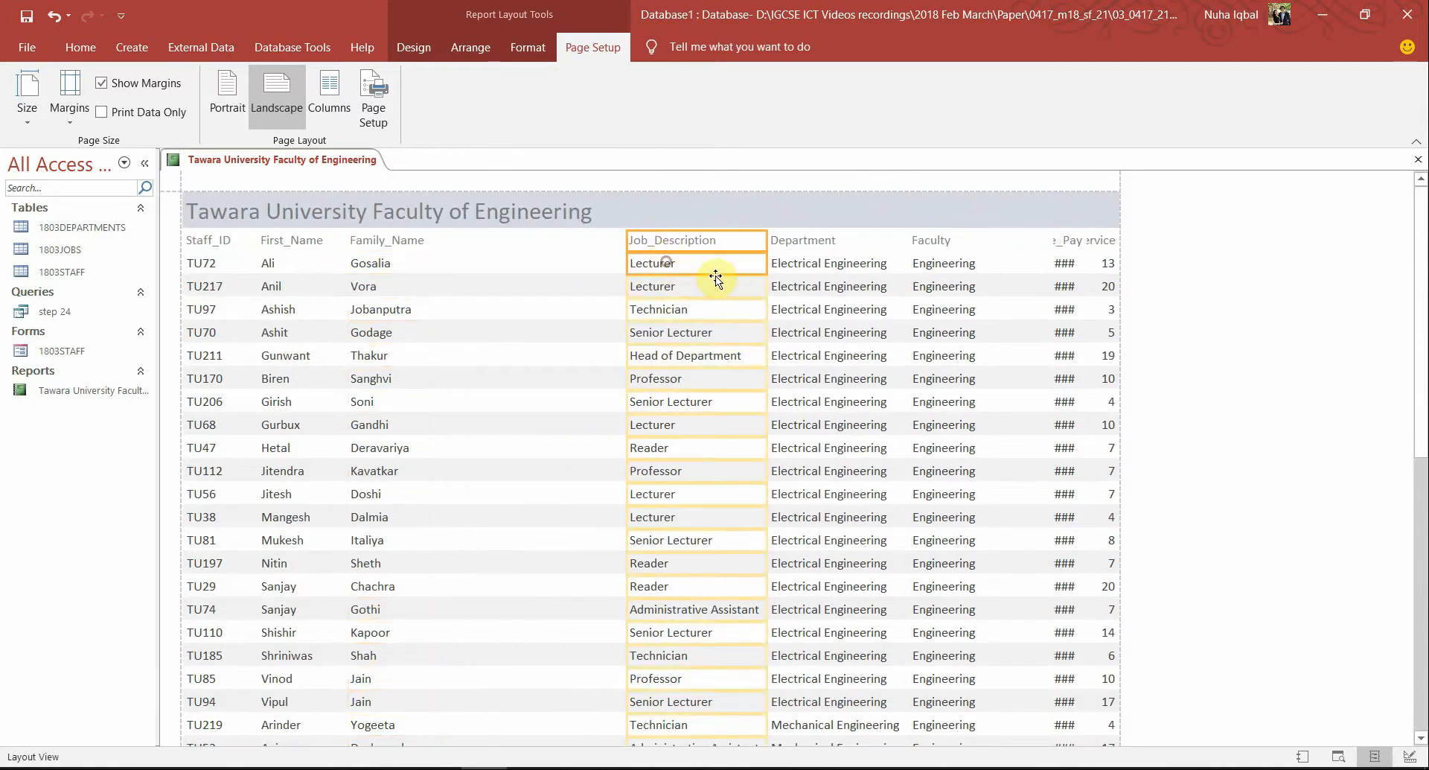
key(Left)
key(Left)
key(Left)
key(Left)
key(Left)
key(Left)
key(Left)
key(Left)
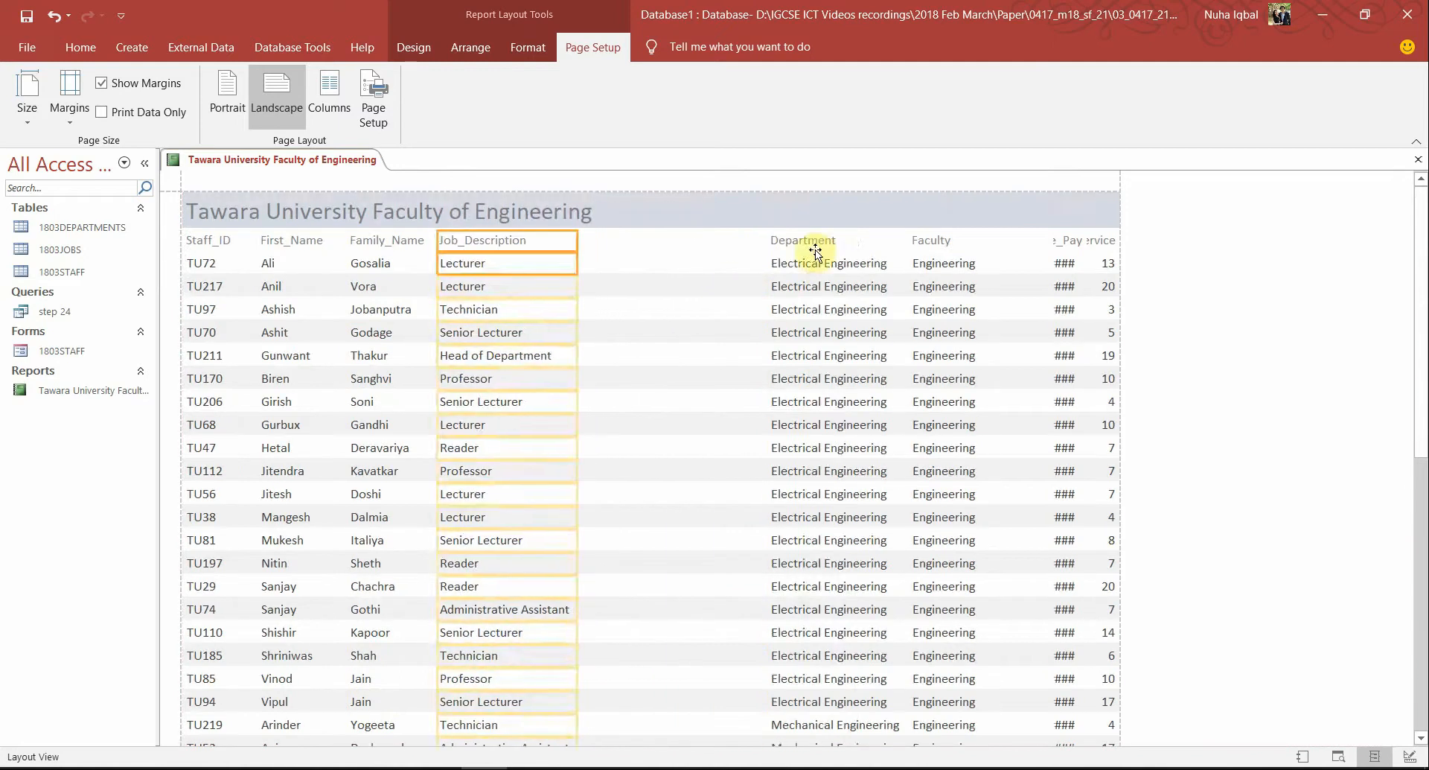
Shift the Department column left, fine-tuning its position
click(827, 283)
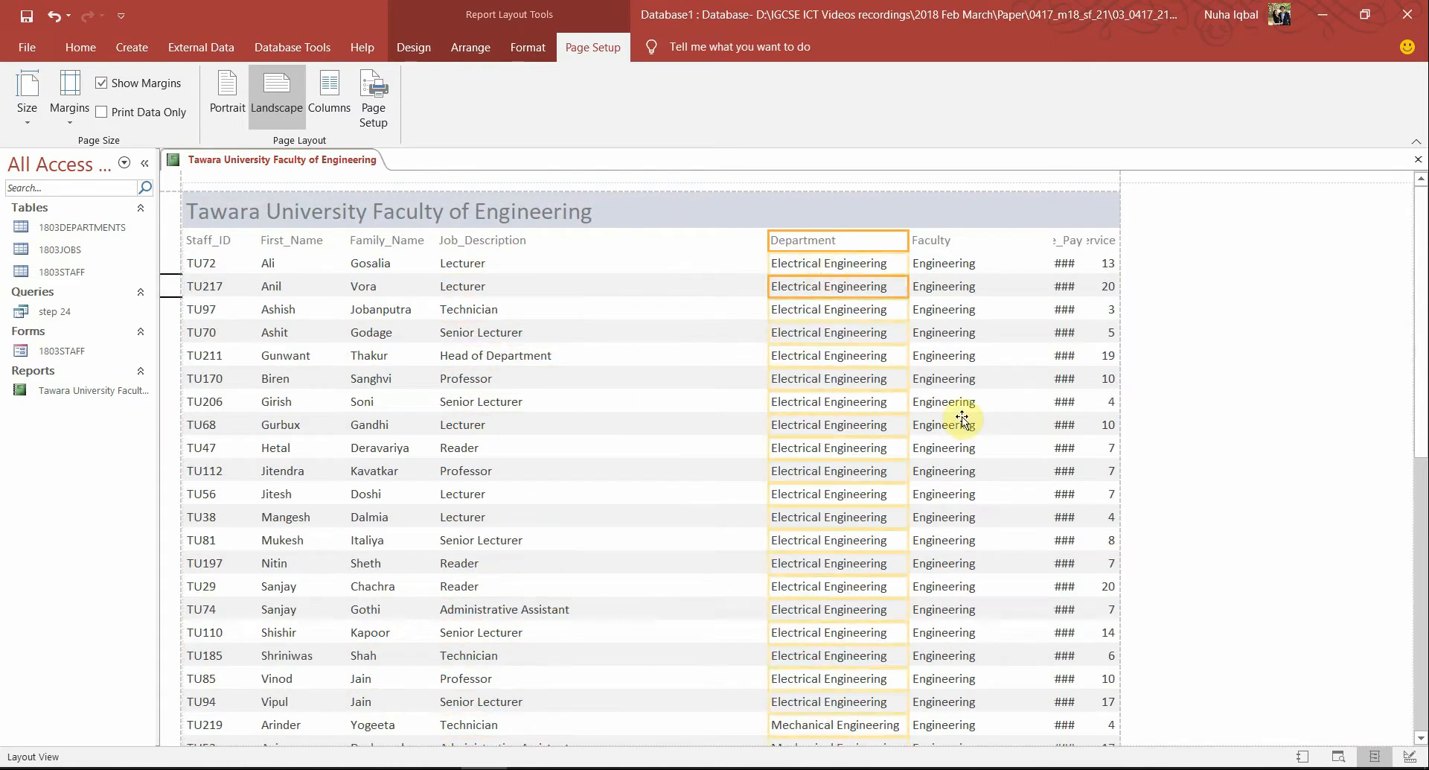
key(Left)
key(Left)
key(Left)
key(Left)
key(Left)
key(Left)
key(Left)
key(Left)
key(Left)
key(Left)
key(Left)
key(Left)
scroll(952, 399, down, 1)
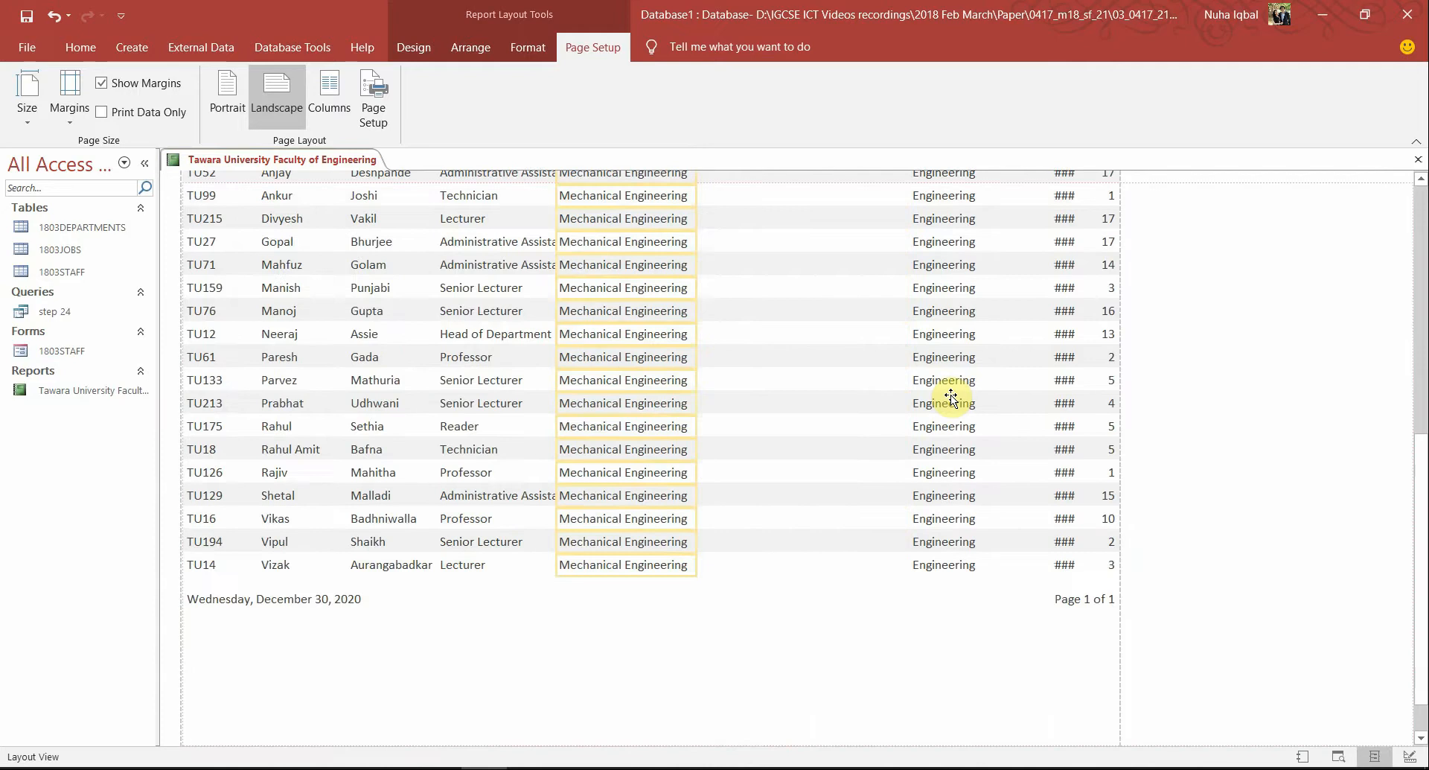
key(Right)
key(Right)
key(Right)
key(Right)
key(Right)
key(Right)
key(Right)
key(Left)
key(Left)
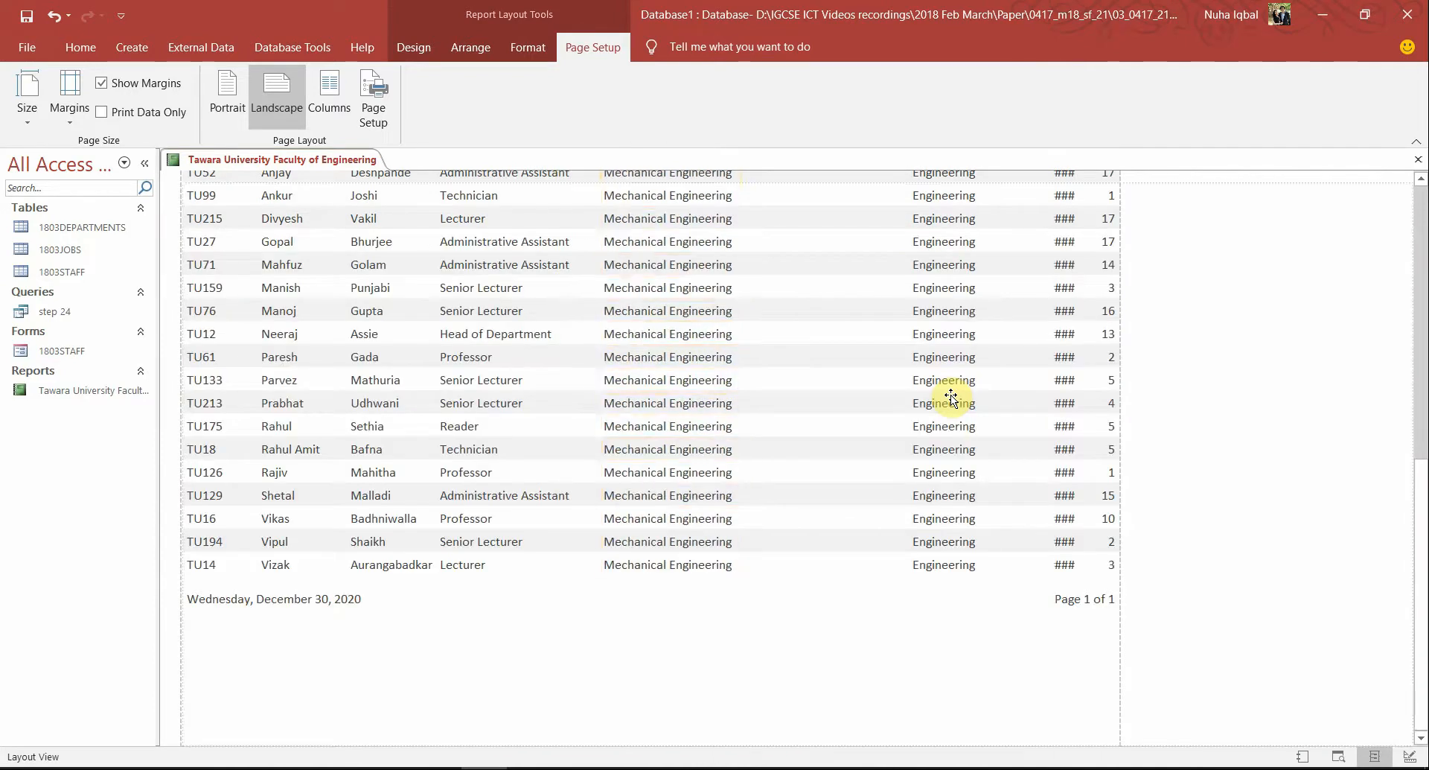
key(Left)
scroll(927, 488, up, 2)
scroll(931, 489, down, 1)
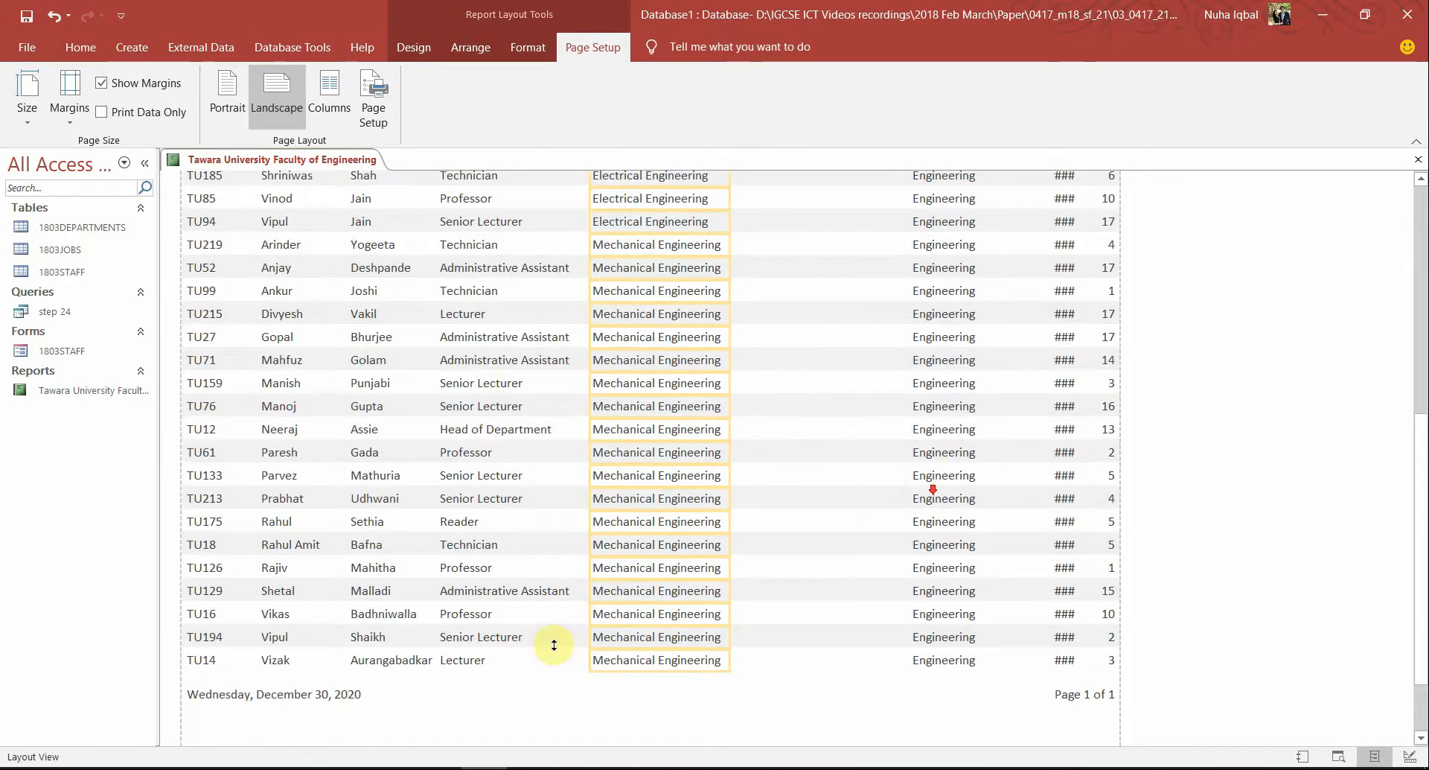
scroll(486, 584, up, 3)
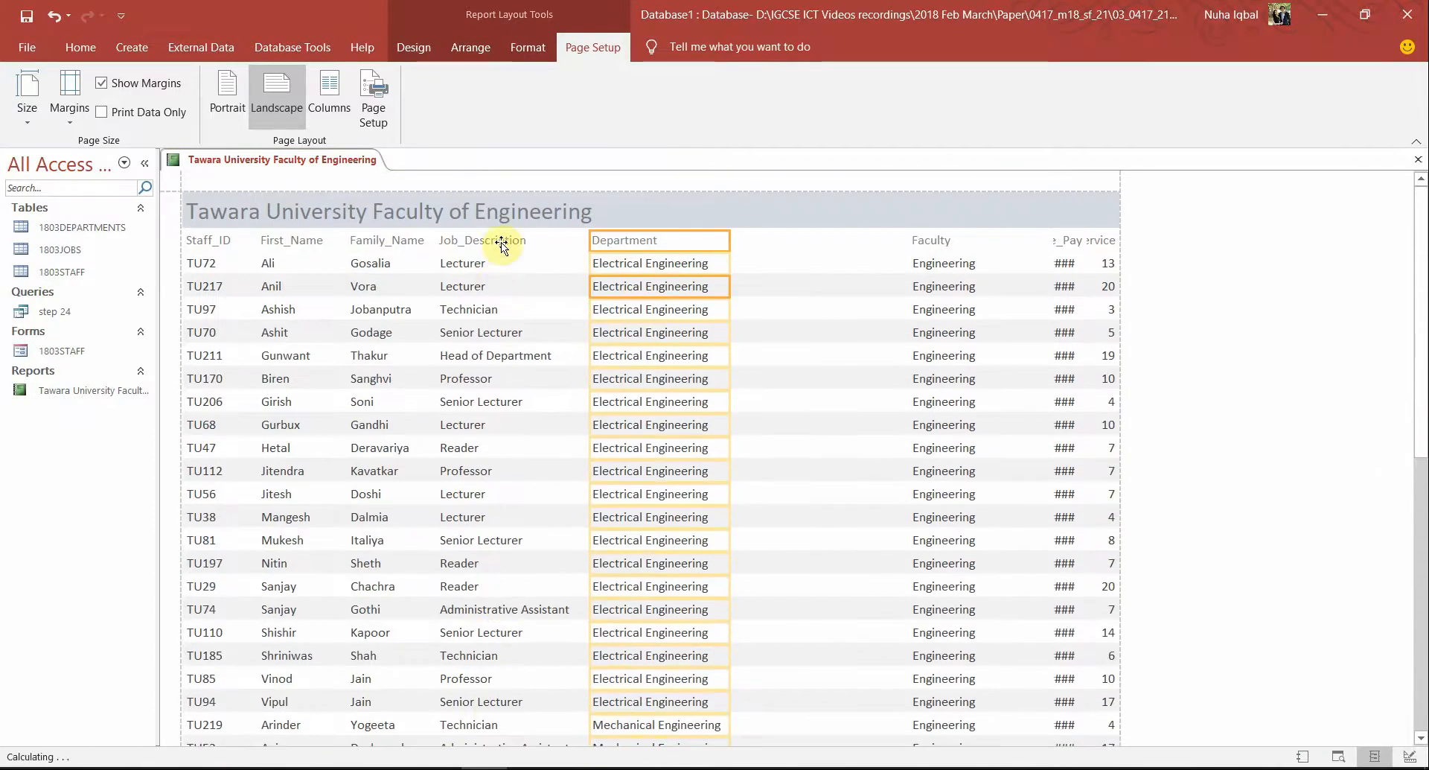
Realign the Job_Description and Department columns to close the gap between them
click(462, 301)
click(463, 290)
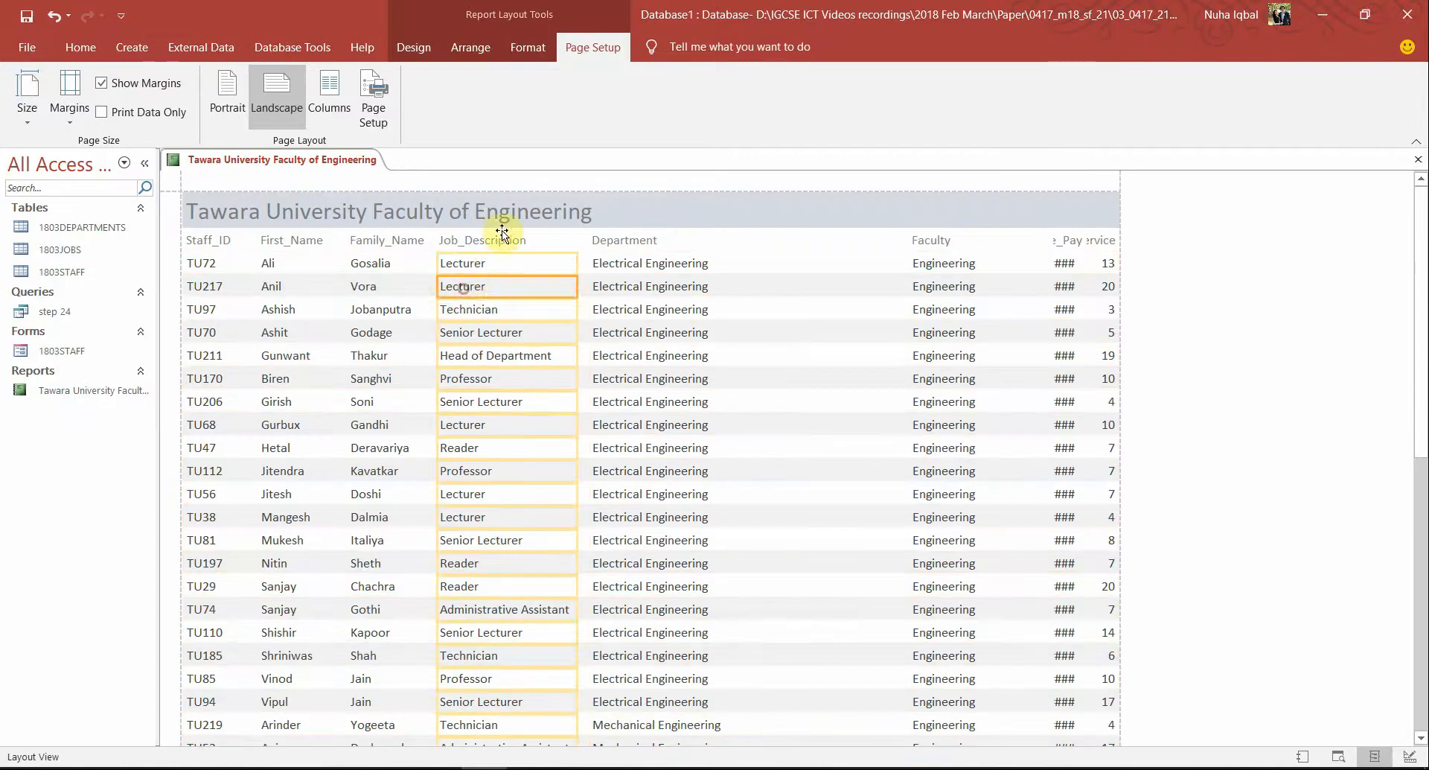
click(506, 241)
drag(508, 246, 620, 262)
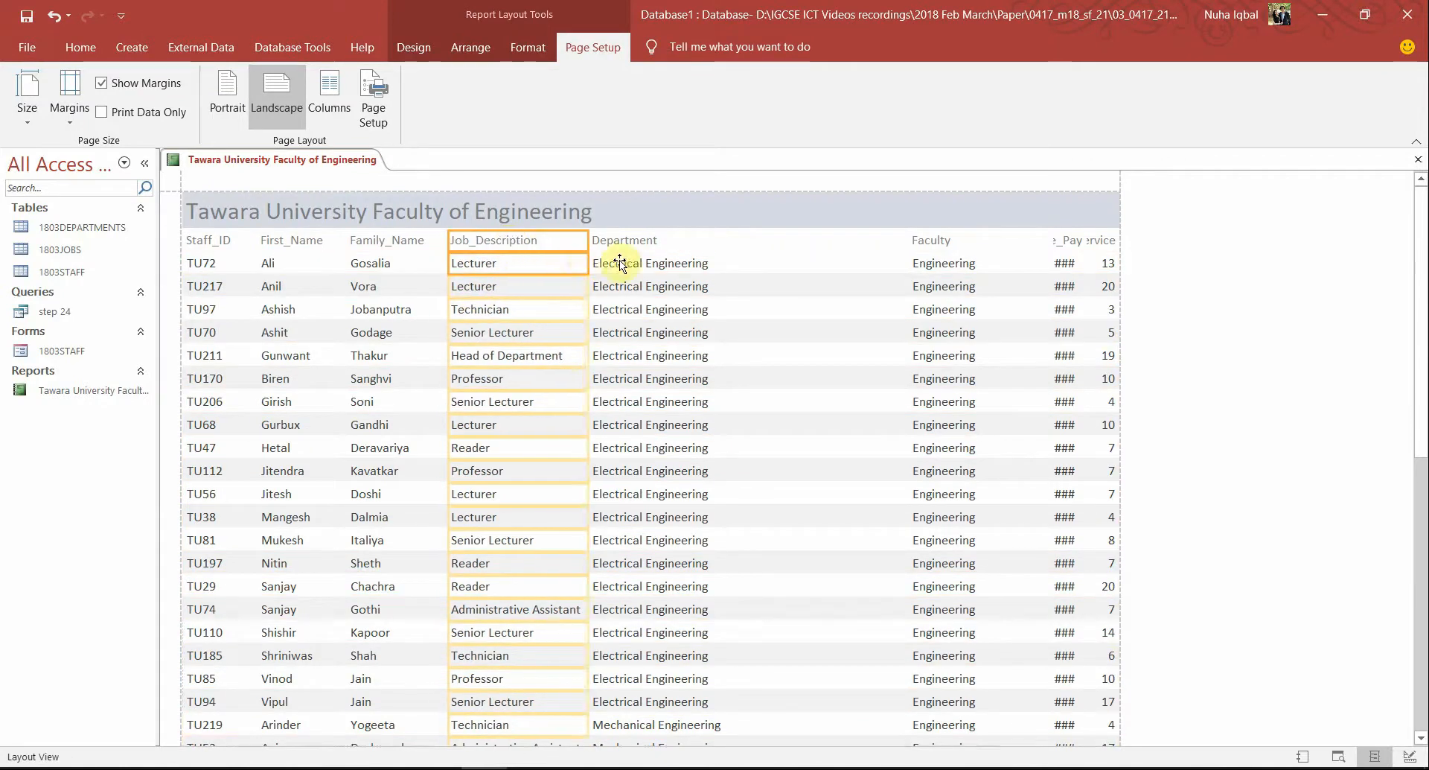
click(652, 277)
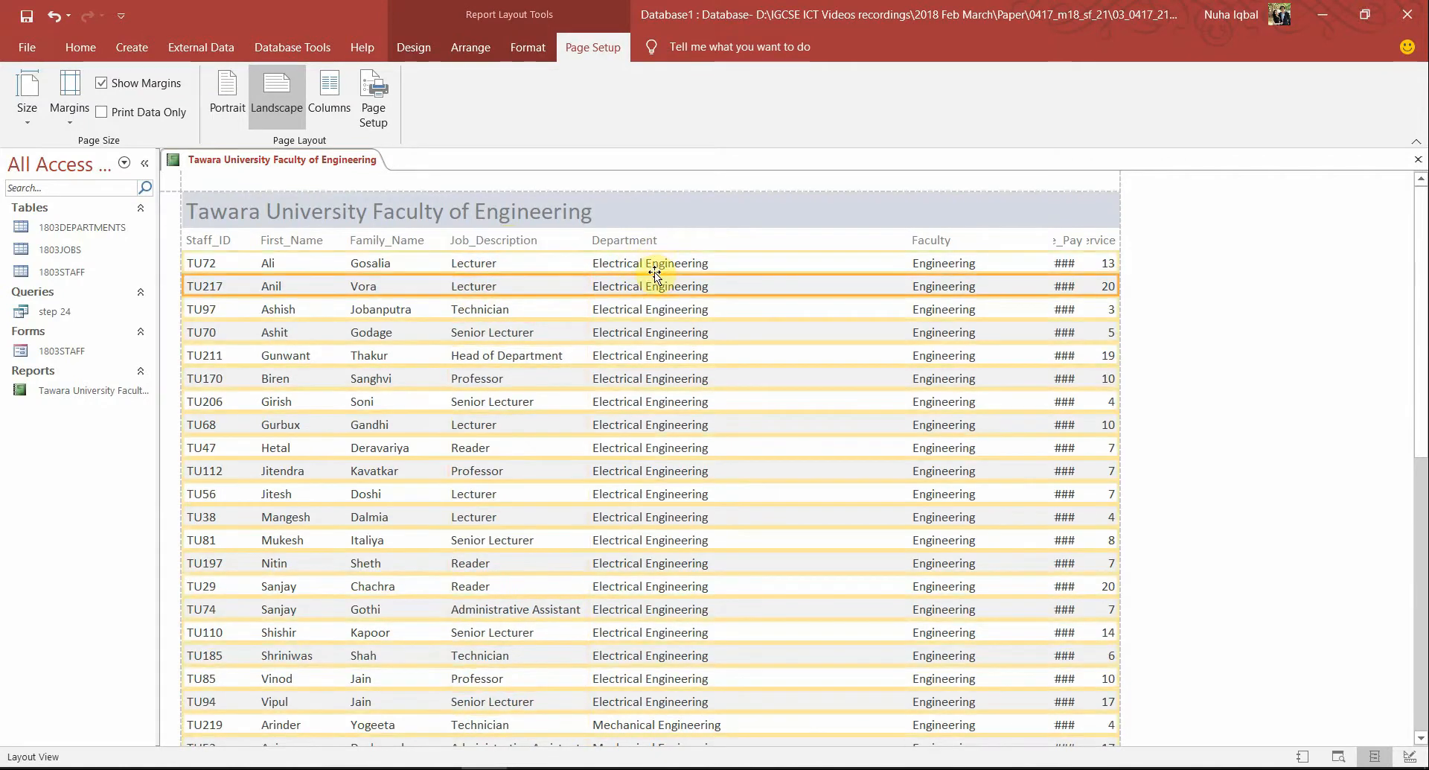
click(644, 263)
drag(646, 239, 653, 240)
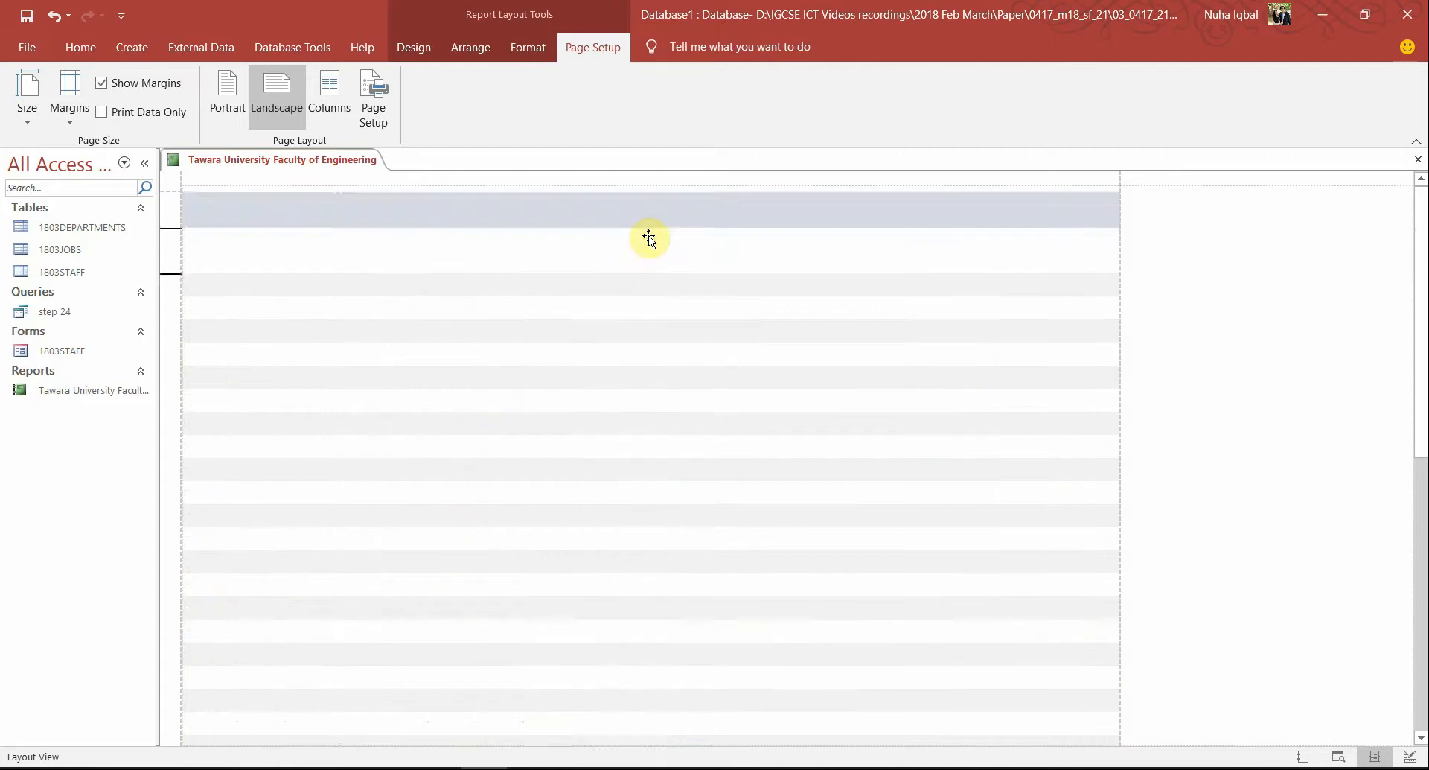
scroll(1064, 383, down, 4)
scroll(1076, 394, up, 4)
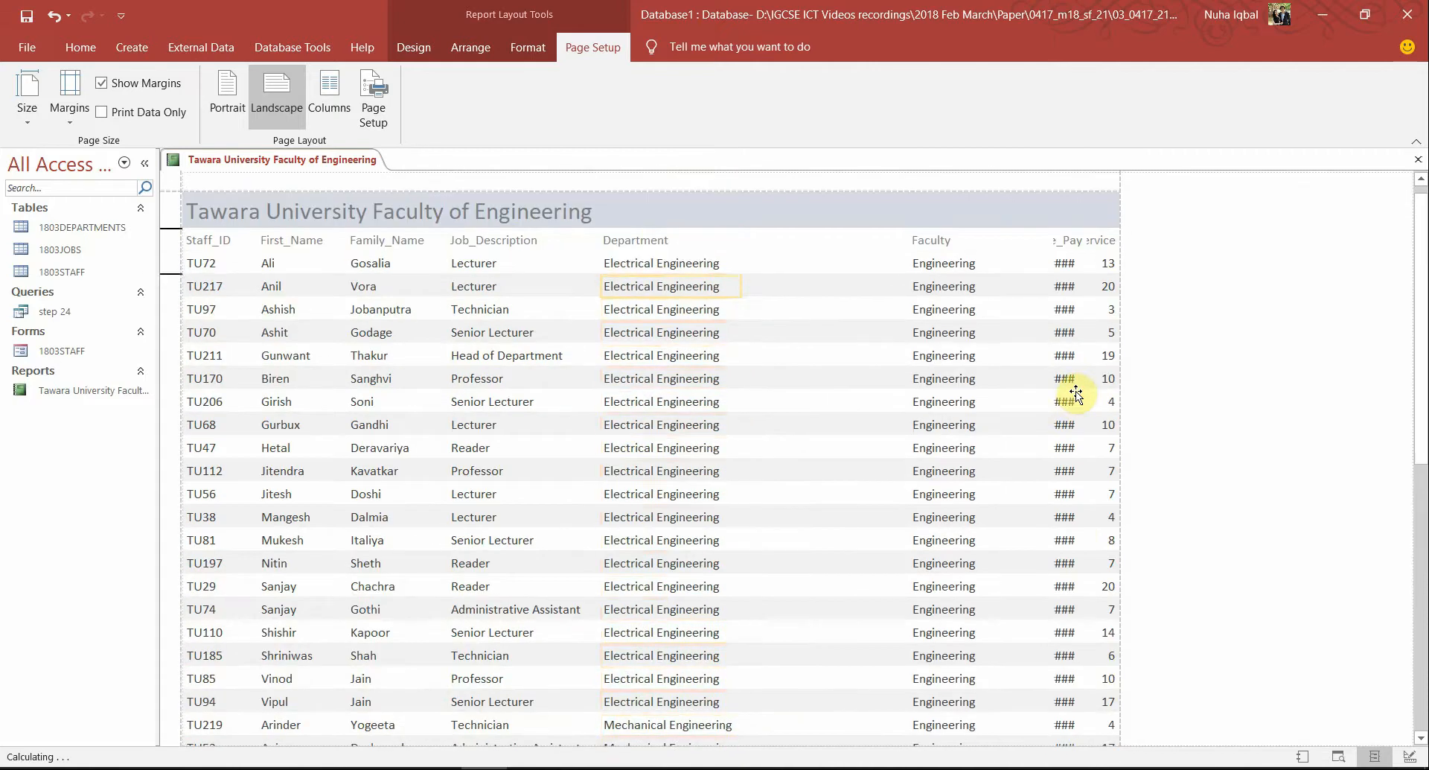
scroll(851, 621, down, 2)
scroll(850, 621, up, 2)
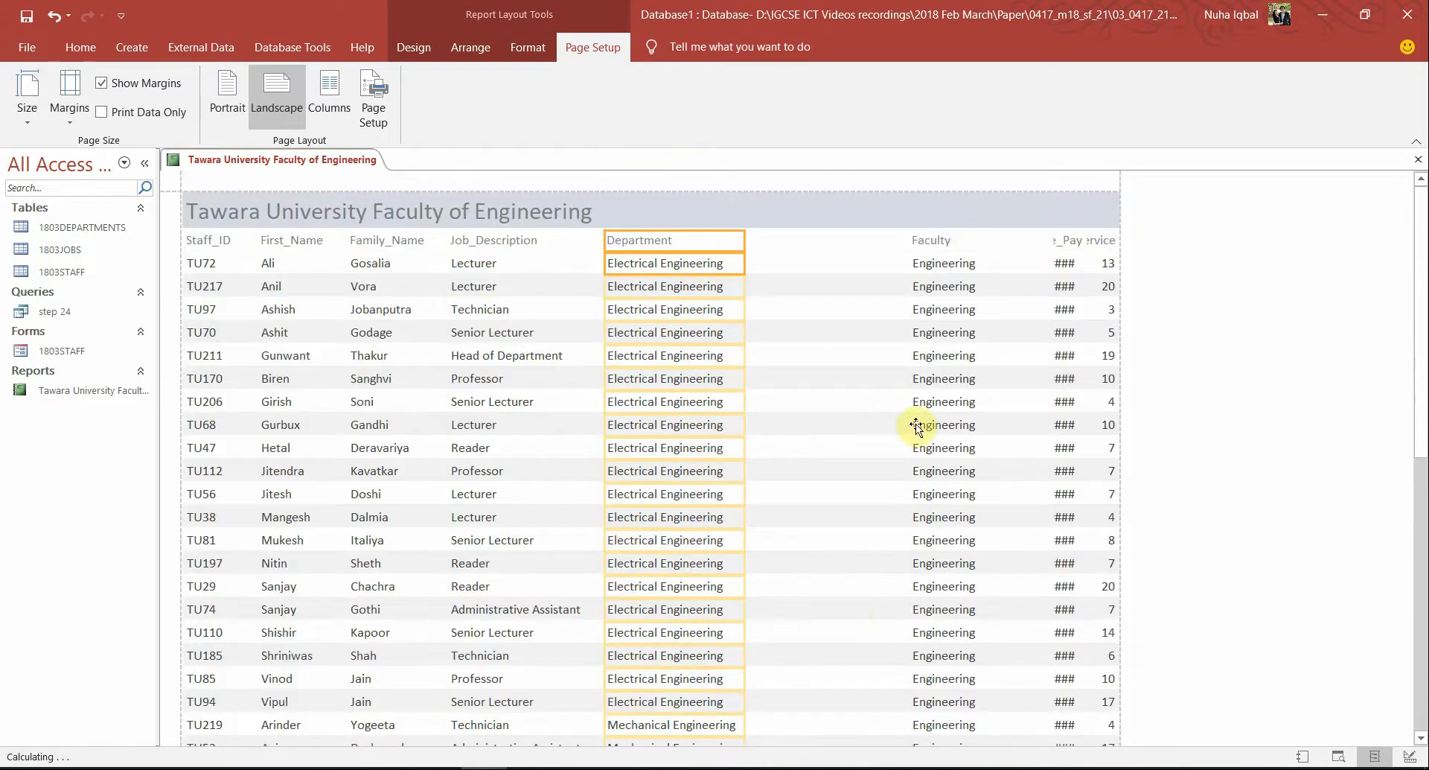
Narrow the Faculty column and move it left toward Department
click(934, 240)
shift+click(940, 265)
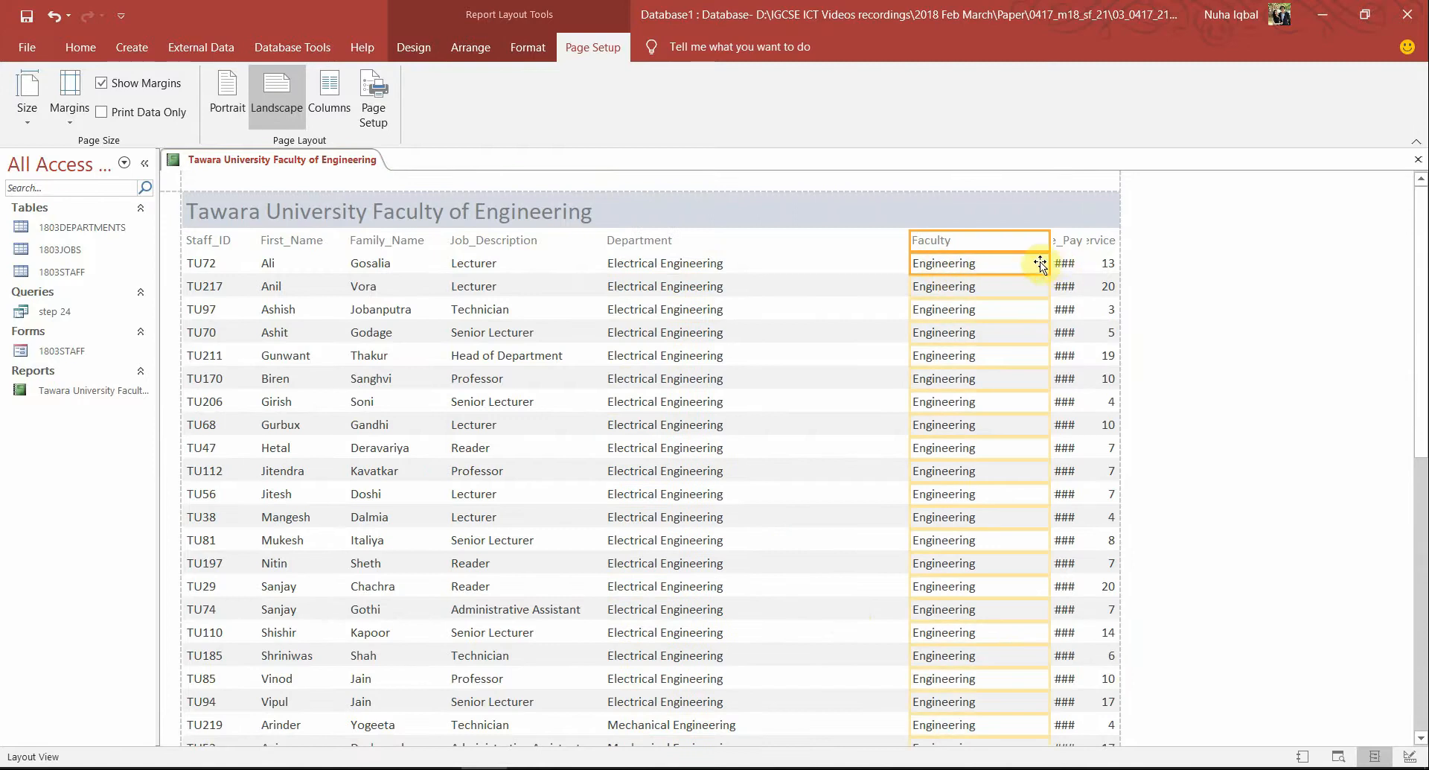
drag(1049, 259, 995, 265)
scroll(1020, 530, down, 3)
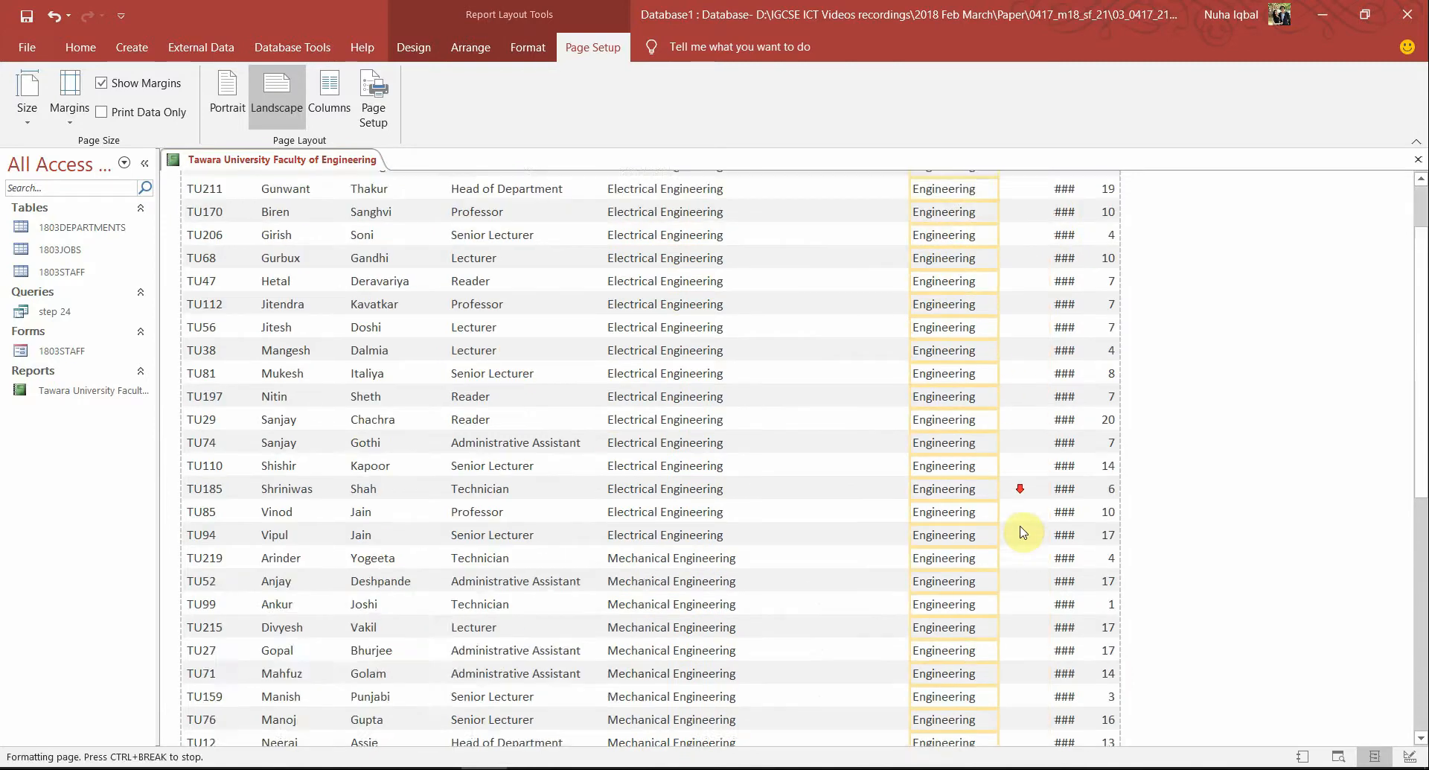
scroll(1024, 530, up, 5)
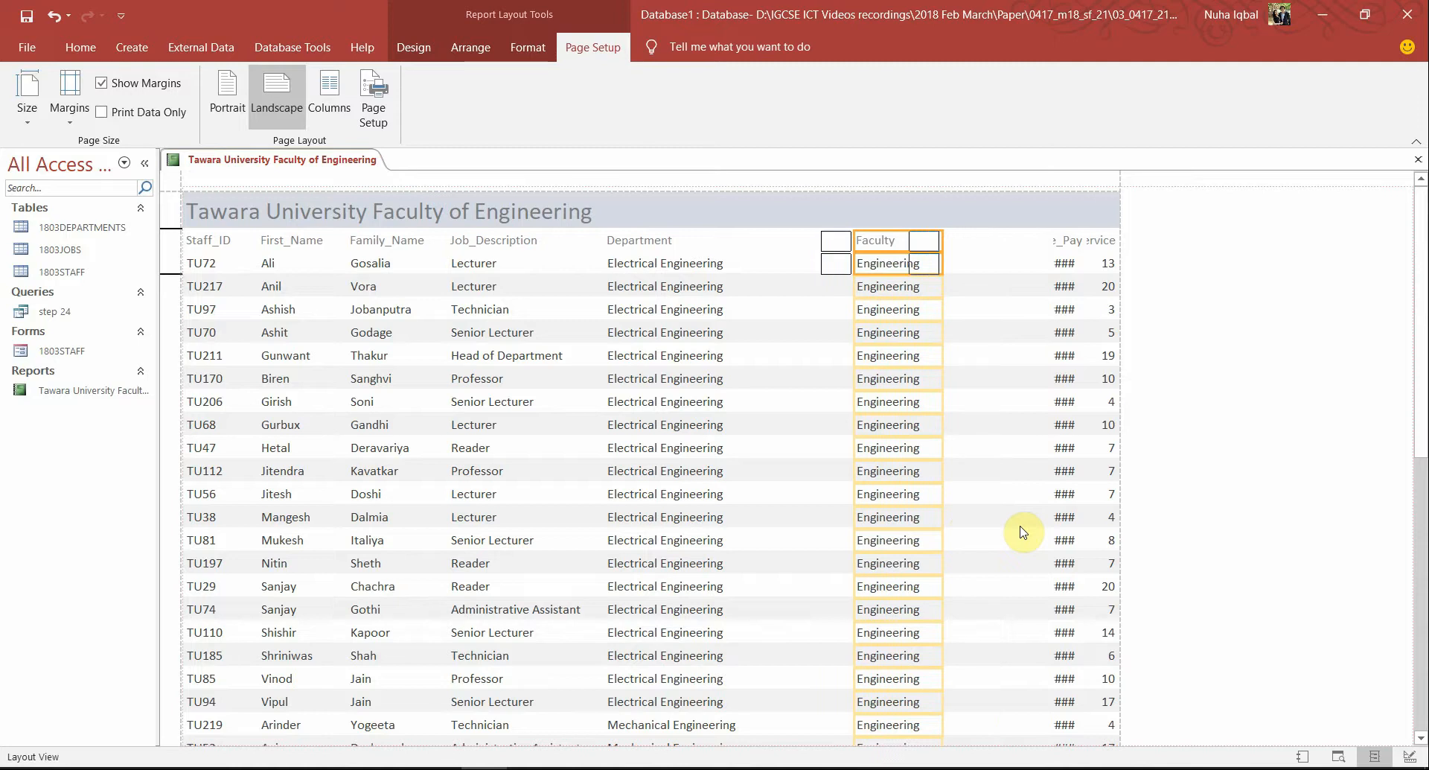
key(Left)
key(Left)
key(Left)
key(Left)
key(Left)
key(Left)
key(Left)
key(Left)
key(Left)
key(Left)
key(Left)
key(Left)
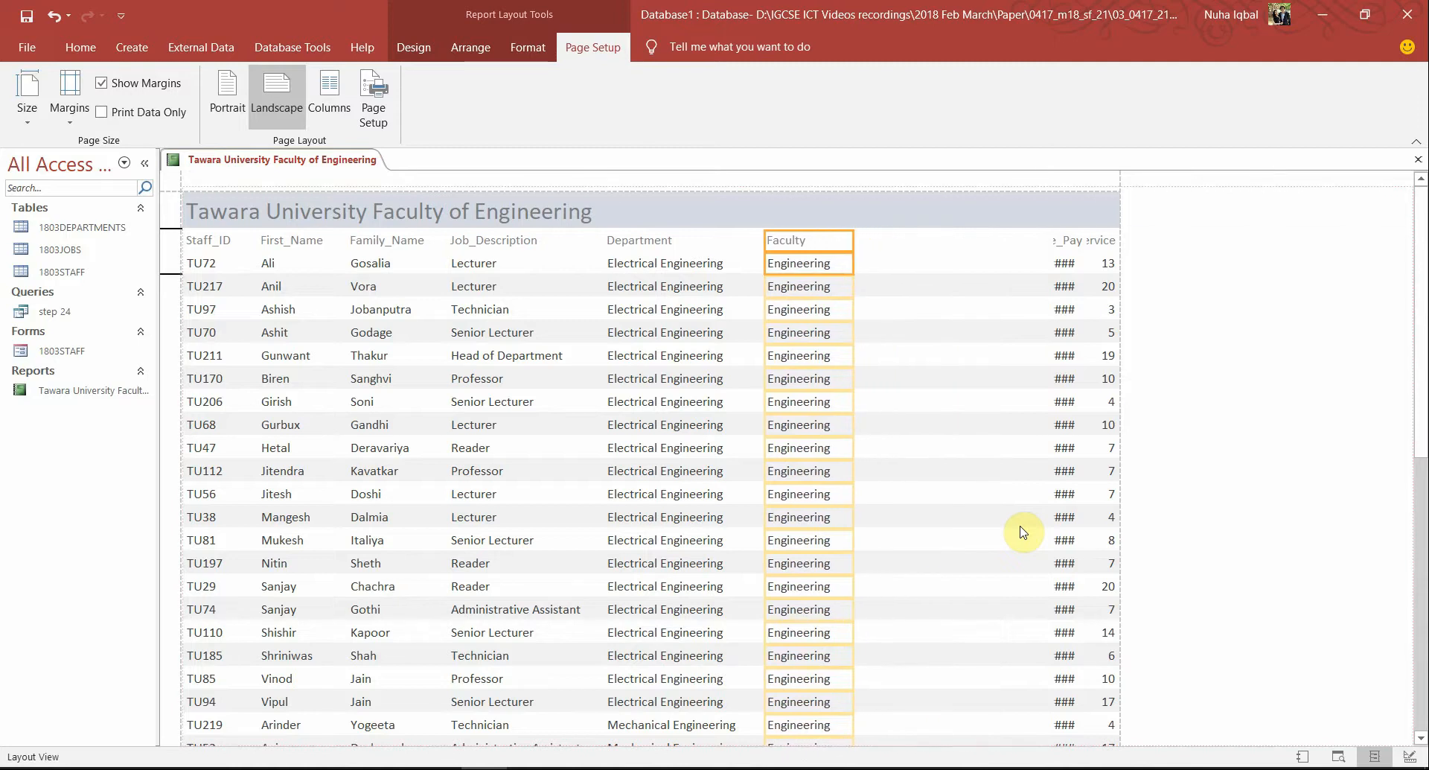
key(Left)
scroll(1022, 531, down, 15)
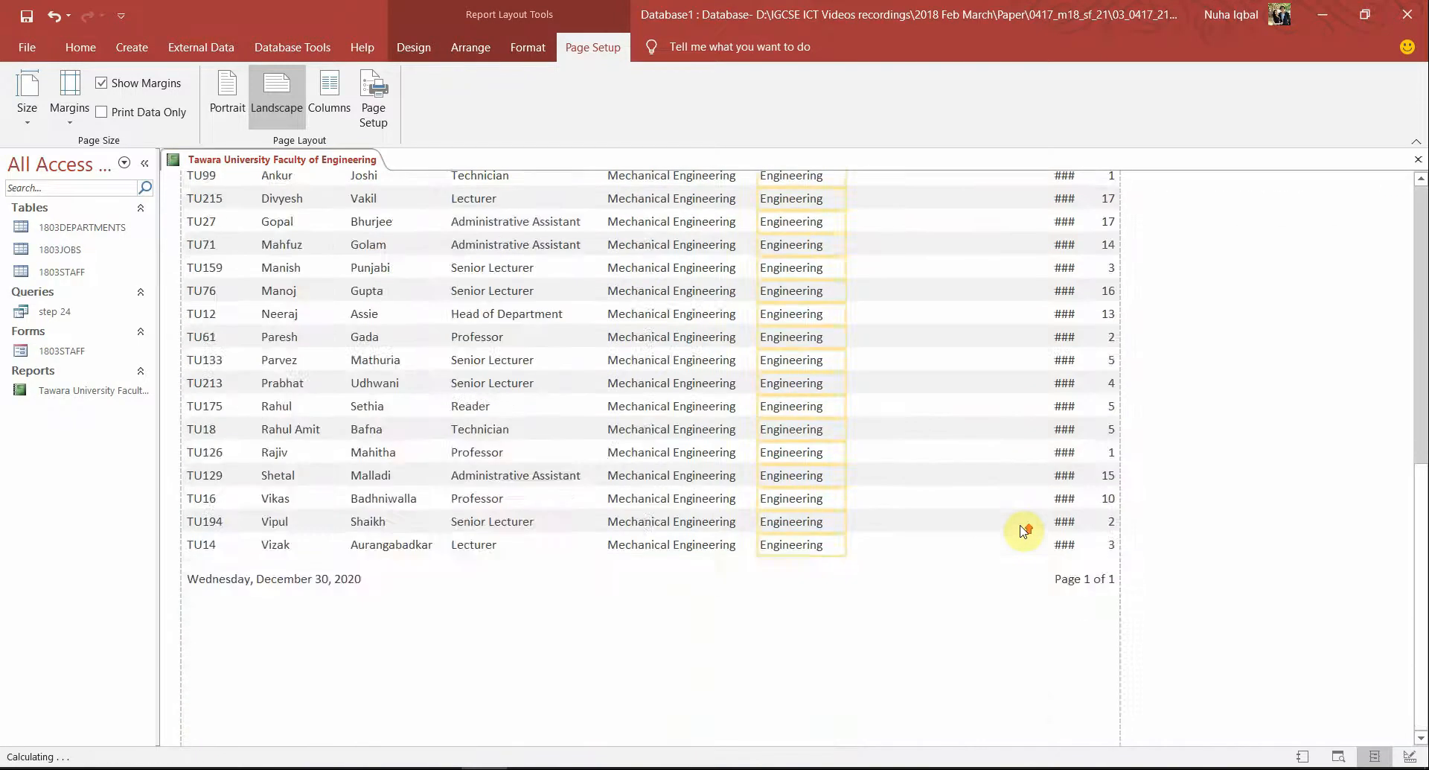
scroll(1022, 531, up, 15)
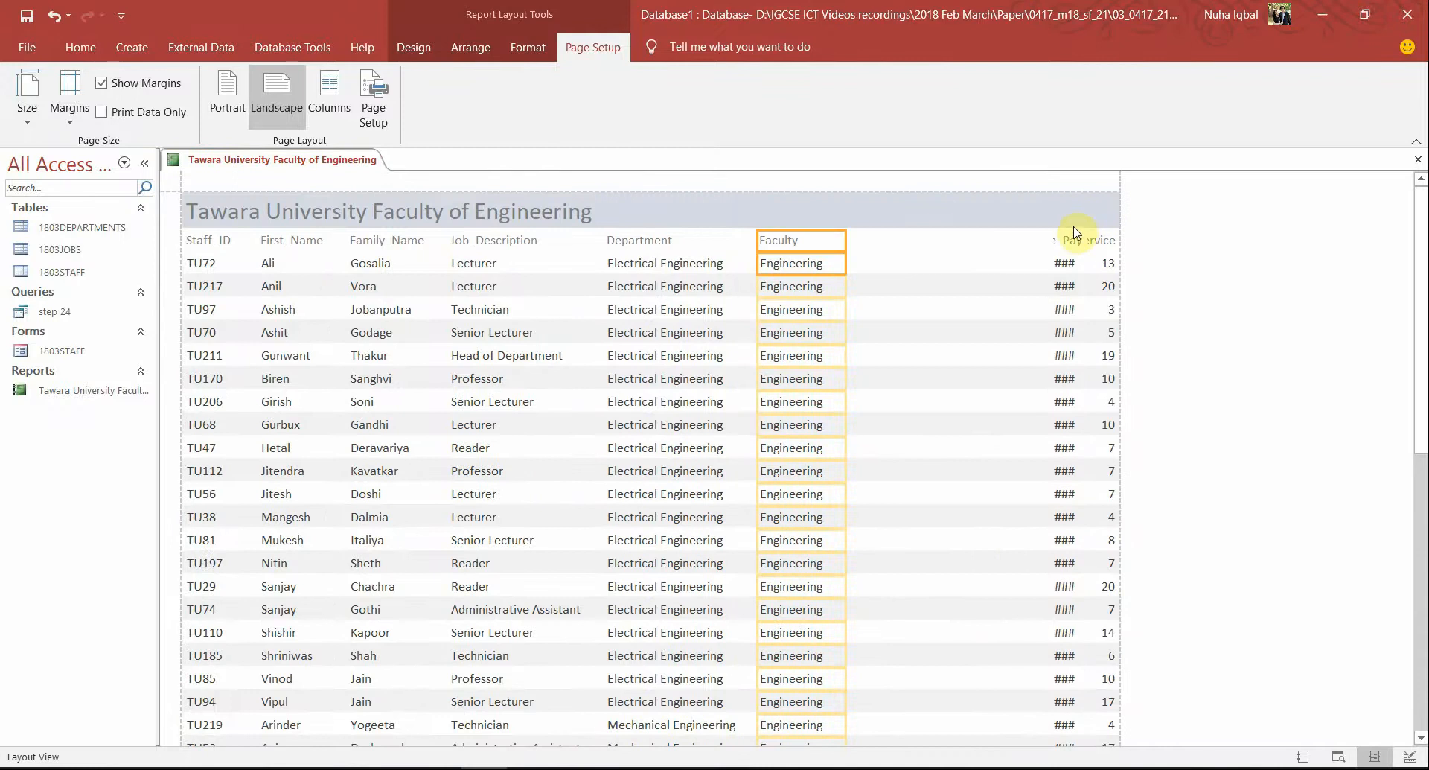
Widen Base_Pay so its amounts display as currency instead of ###
click(1065, 239)
click(1063, 266)
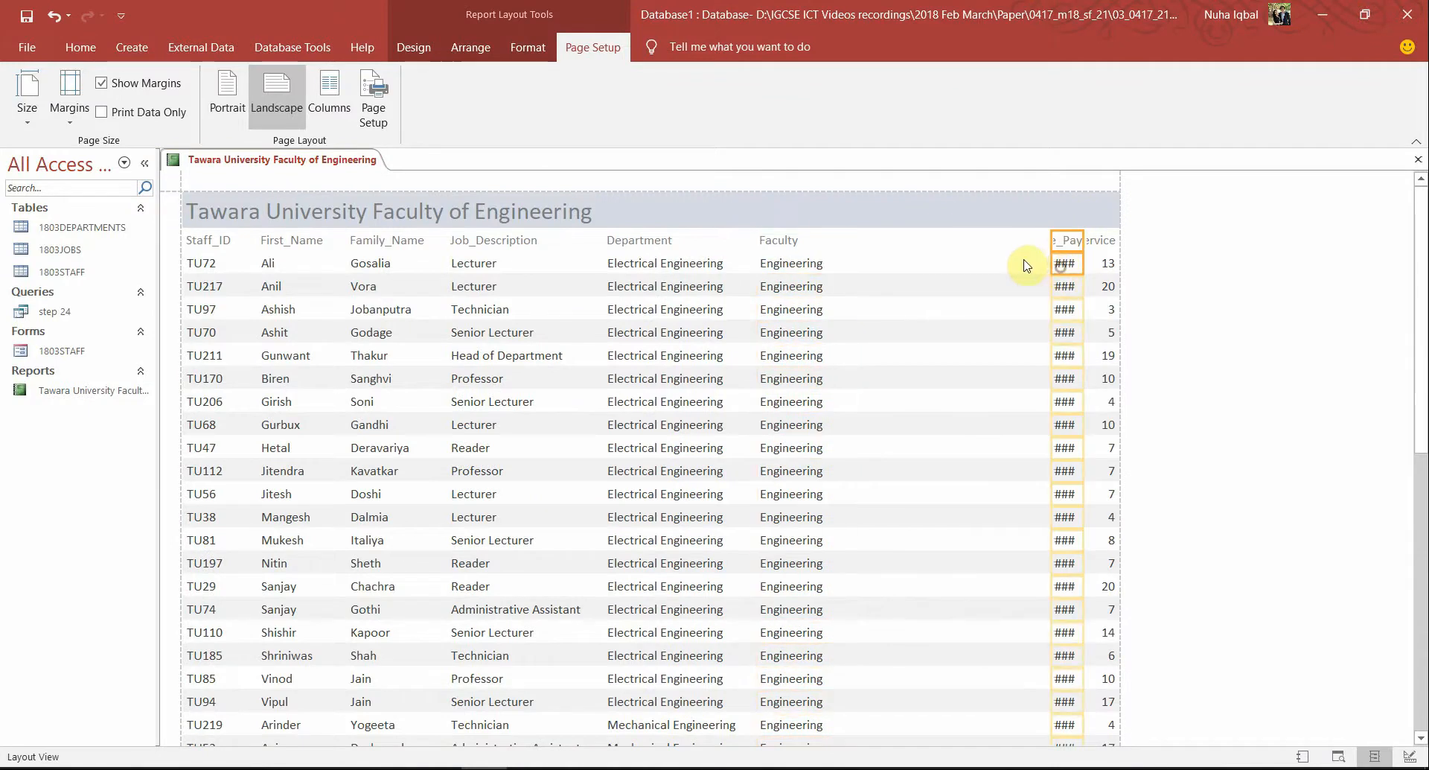
drag(1050, 268, 991, 269)
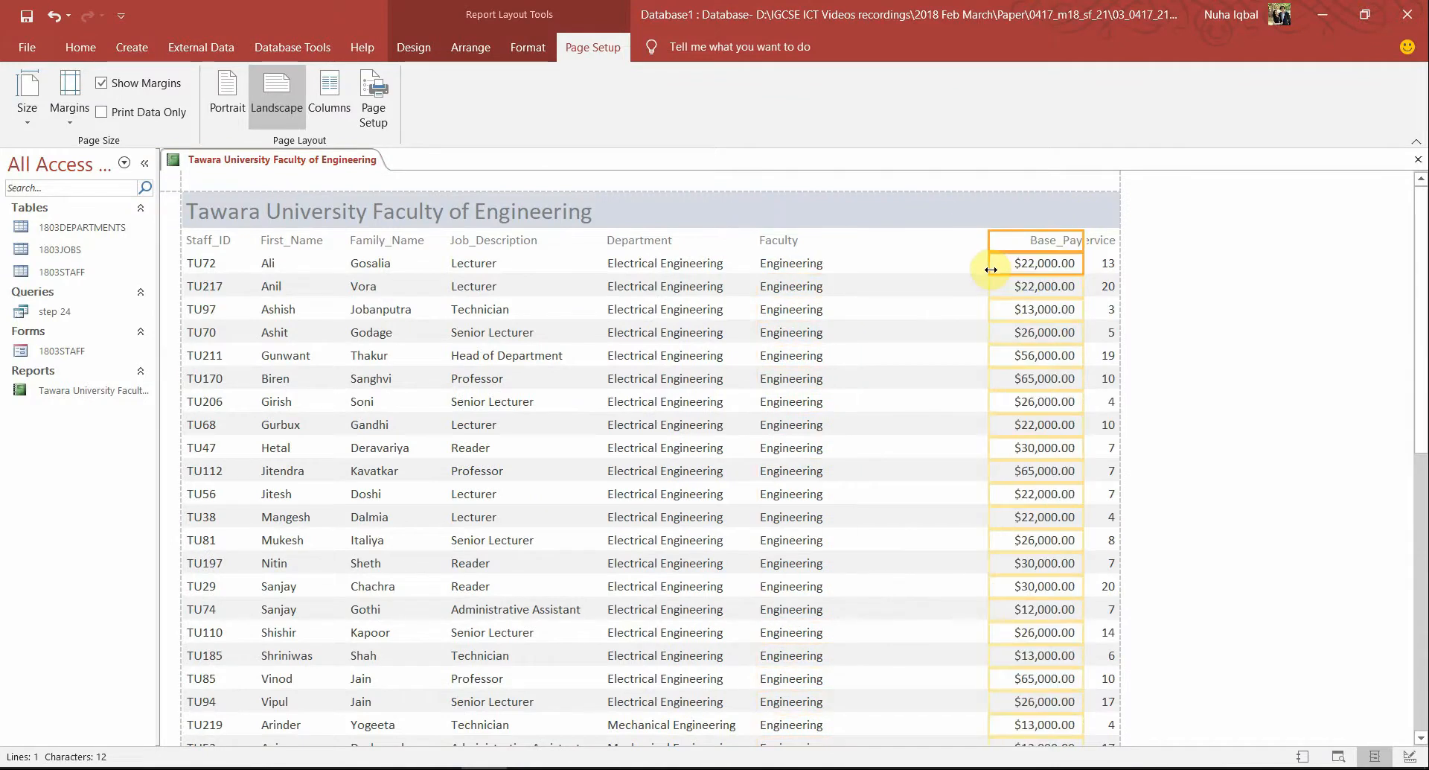
key(alt+Tab)
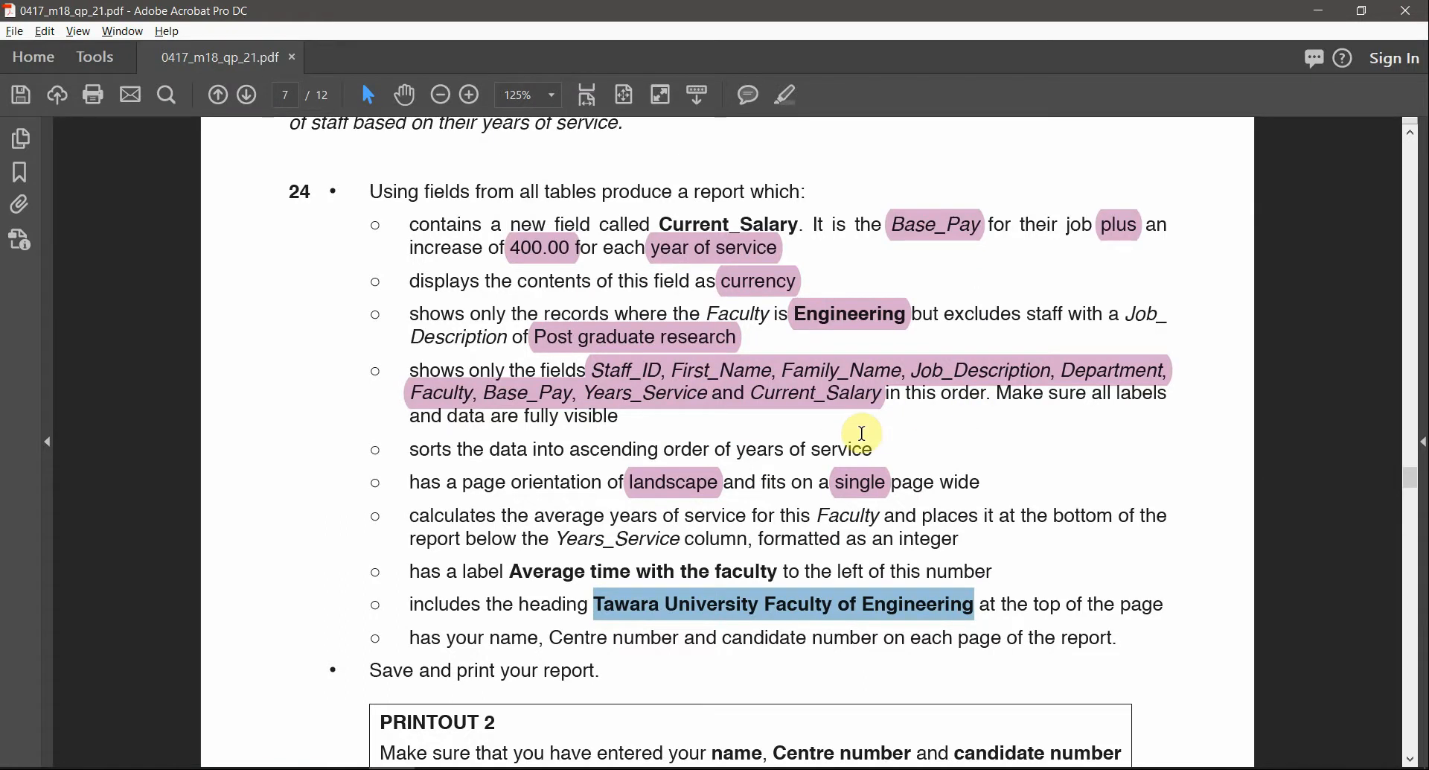
key(alt+Tab)
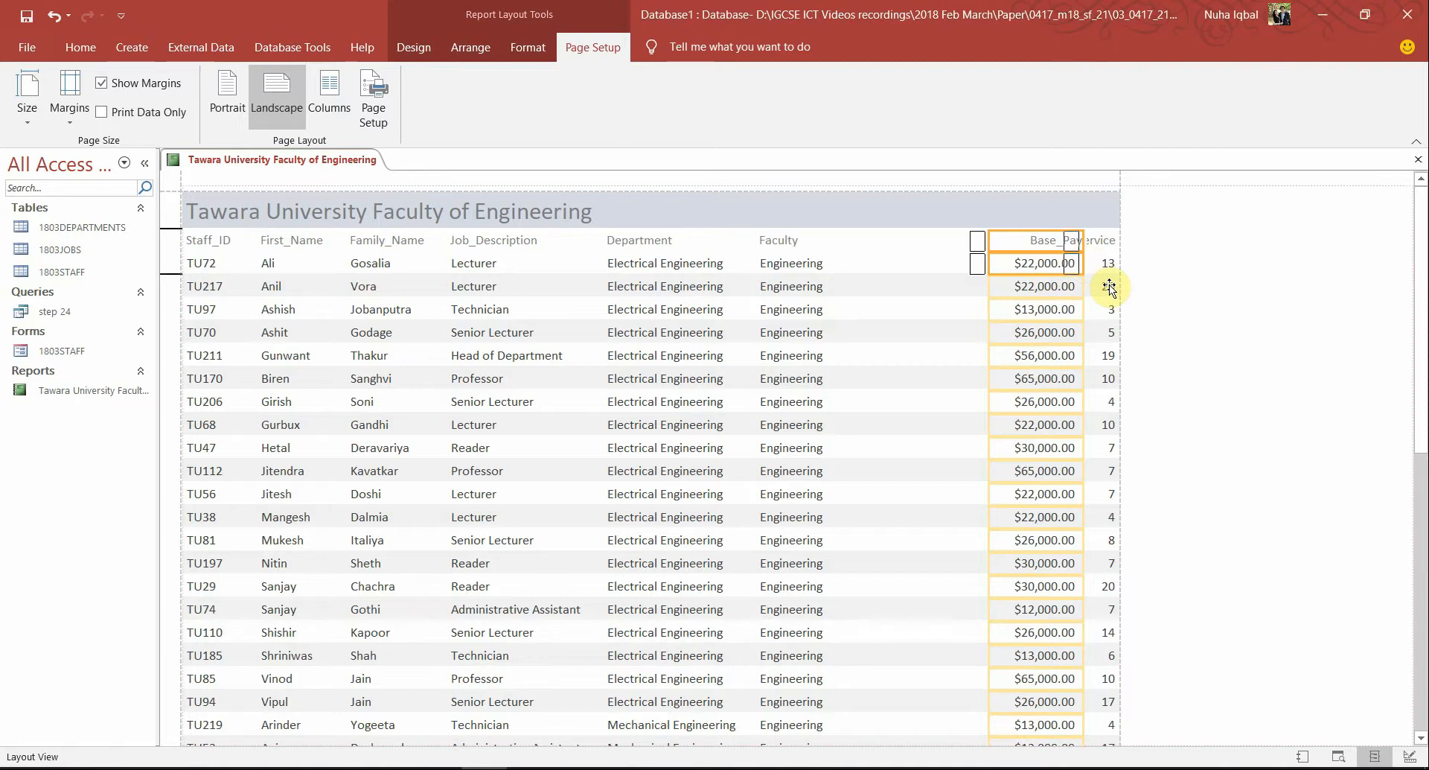
Move the Base_Pay column left next to Faculty
key(Left)
key(Left)
key(Left)
key(Left)
key(Left)
key(Left)
key(Left)
key(Left)
key(Left)
key(Left)
key(Left)
key(Left)
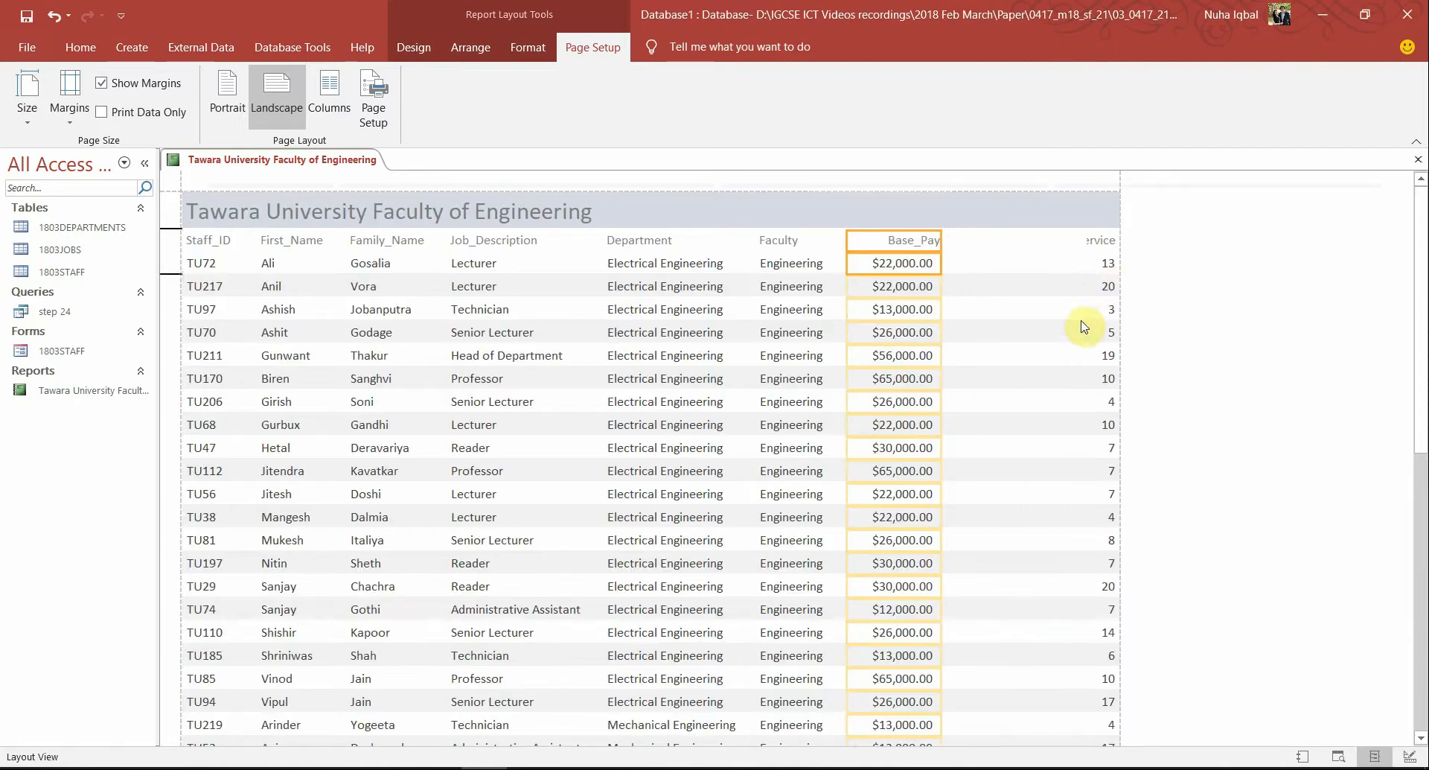
key(Left)
scroll(1083, 327, down, 10)
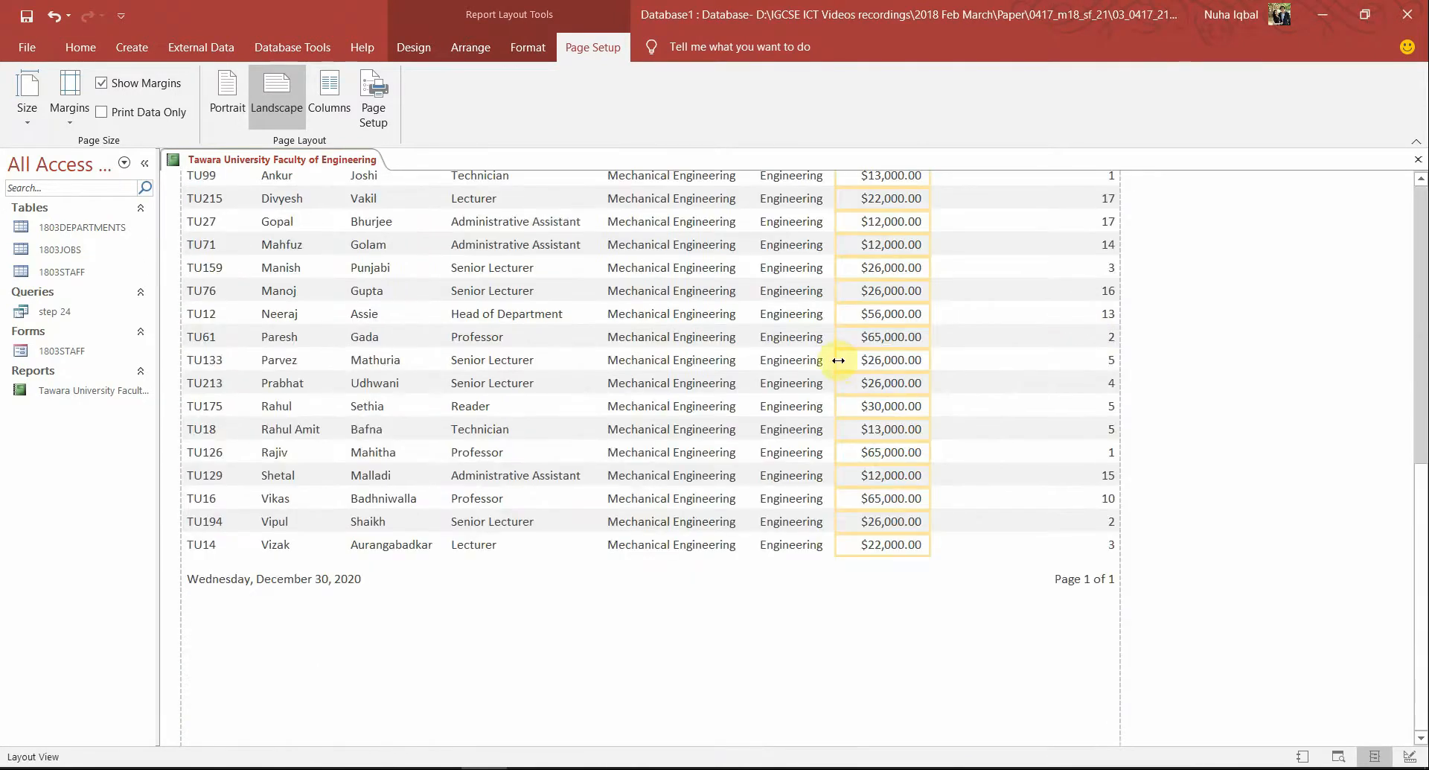
drag(838, 360, 849, 360)
scroll(1108, 430, up, 3)
scroll(1109, 432, up, 5)
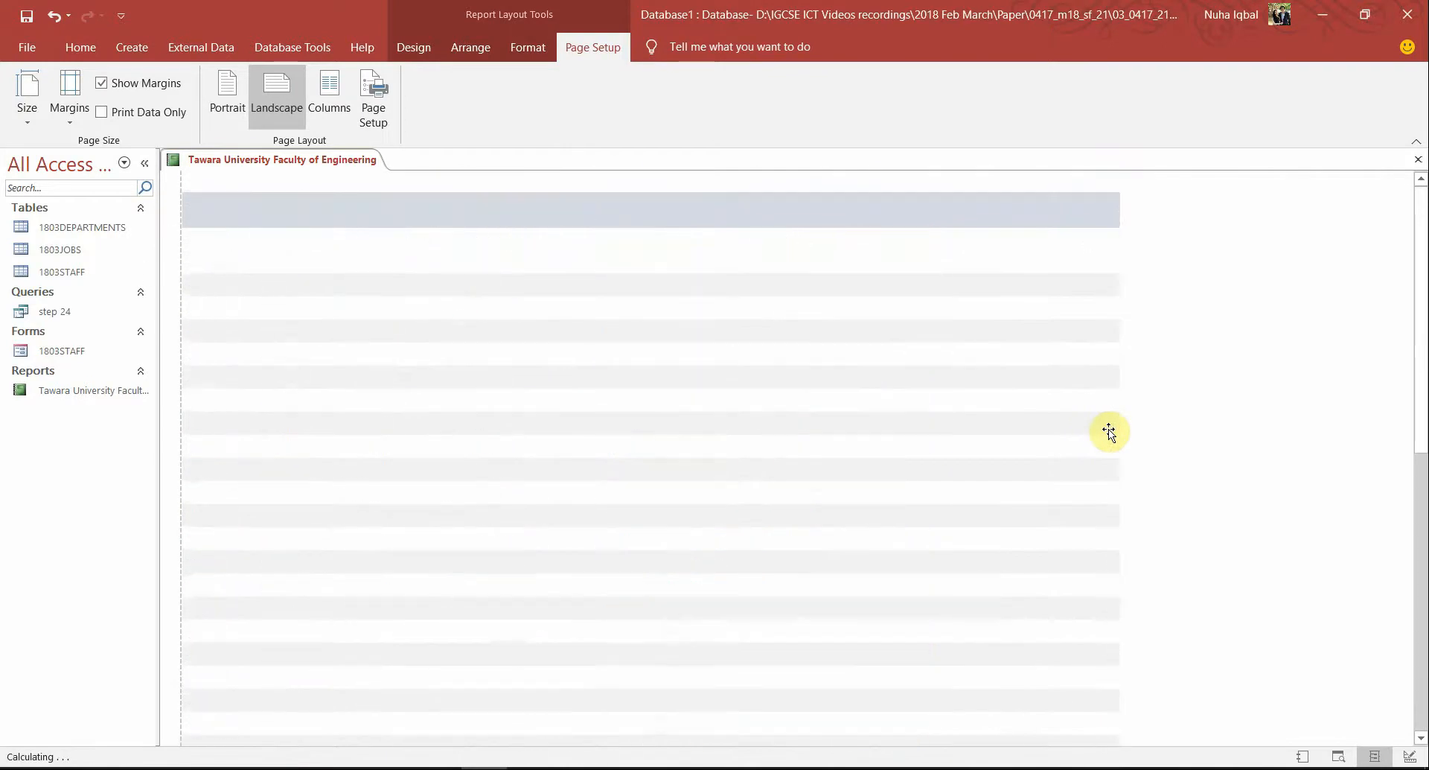
Widen Years_Service so its label is readable and place it right after Base_Pay
click(1094, 242)
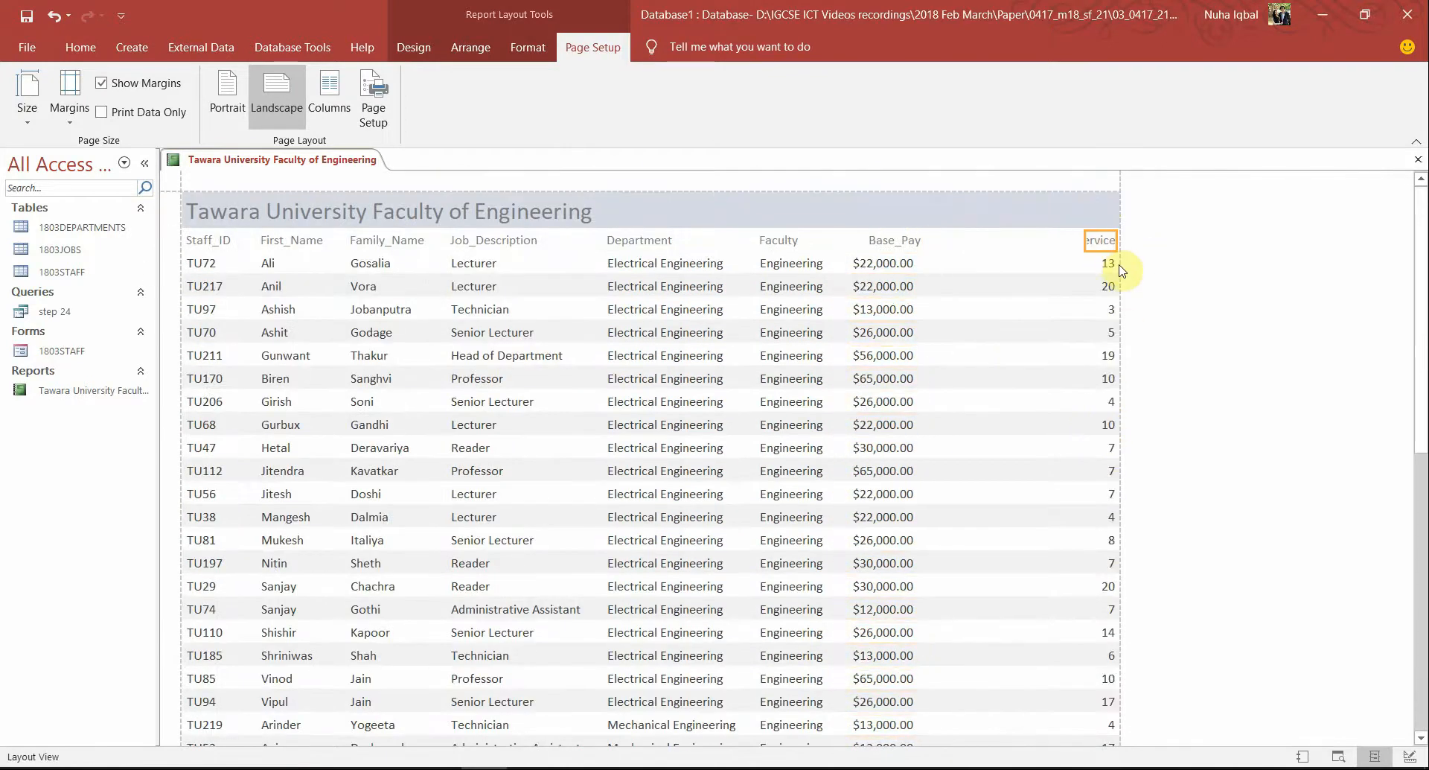
drag(1084, 241, 1032, 246)
key(Left)
key(Left)
key(Left)
key(Left)
key(Left)
key(Left)
key(Left)
key(Left)
key(Left)
key(Left)
key(Left)
key(Left)
key(Left)
key(Left)
key(Left)
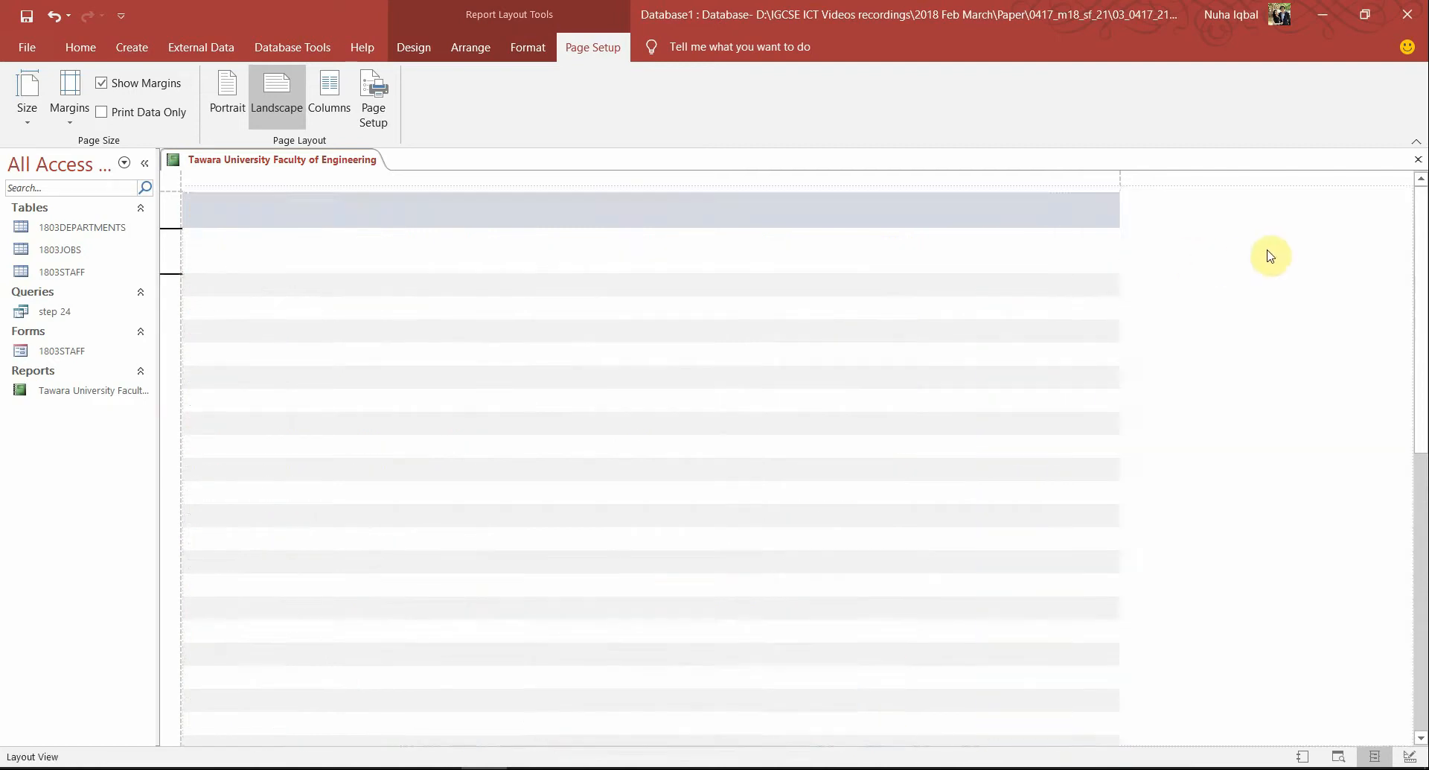
key(Left)
key(Left)
key(Left)
key(Left)
key(Left)
key(Left)
key(Left)
key(Left)
key(Left)
key(Left)
key(Left)
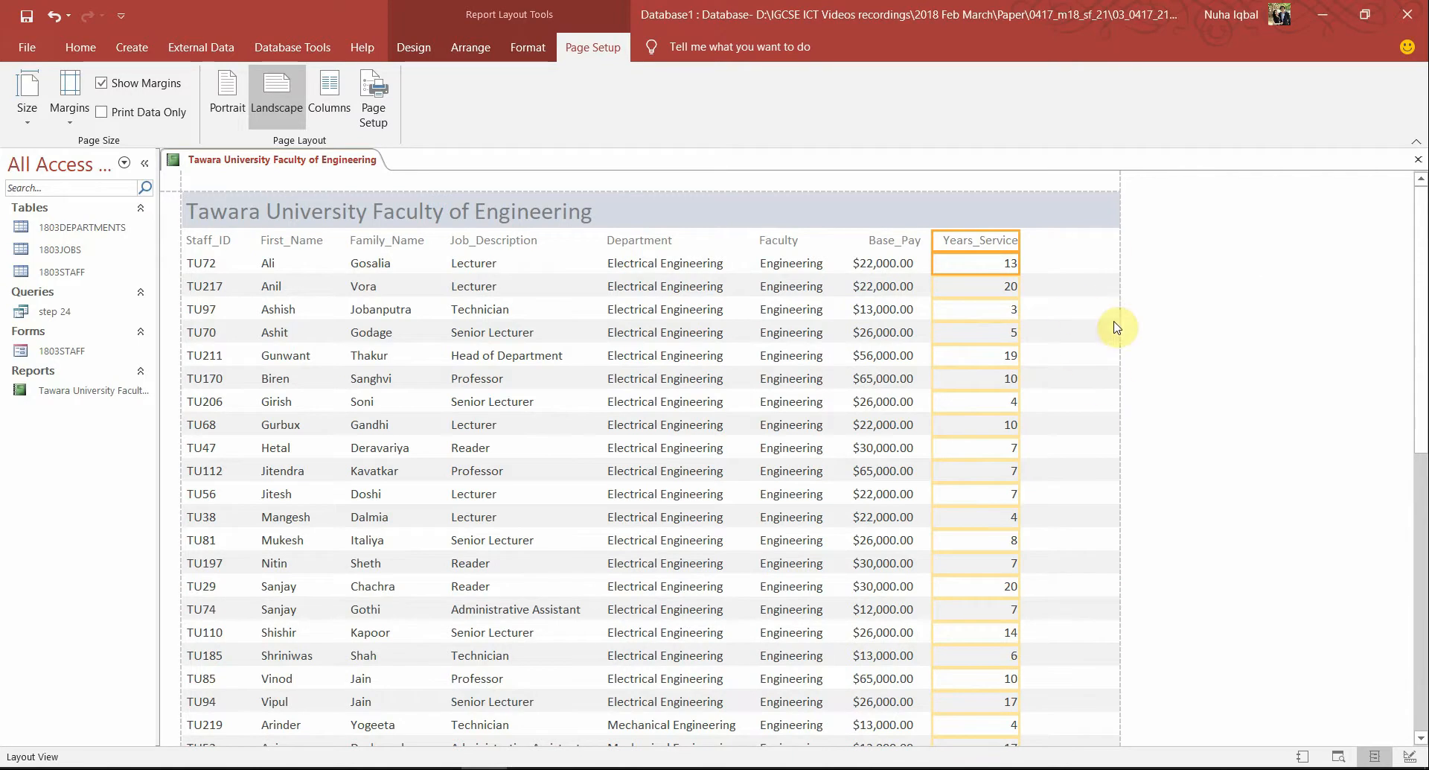
Switch the report view to review the eight-column layout
click(132, 46)
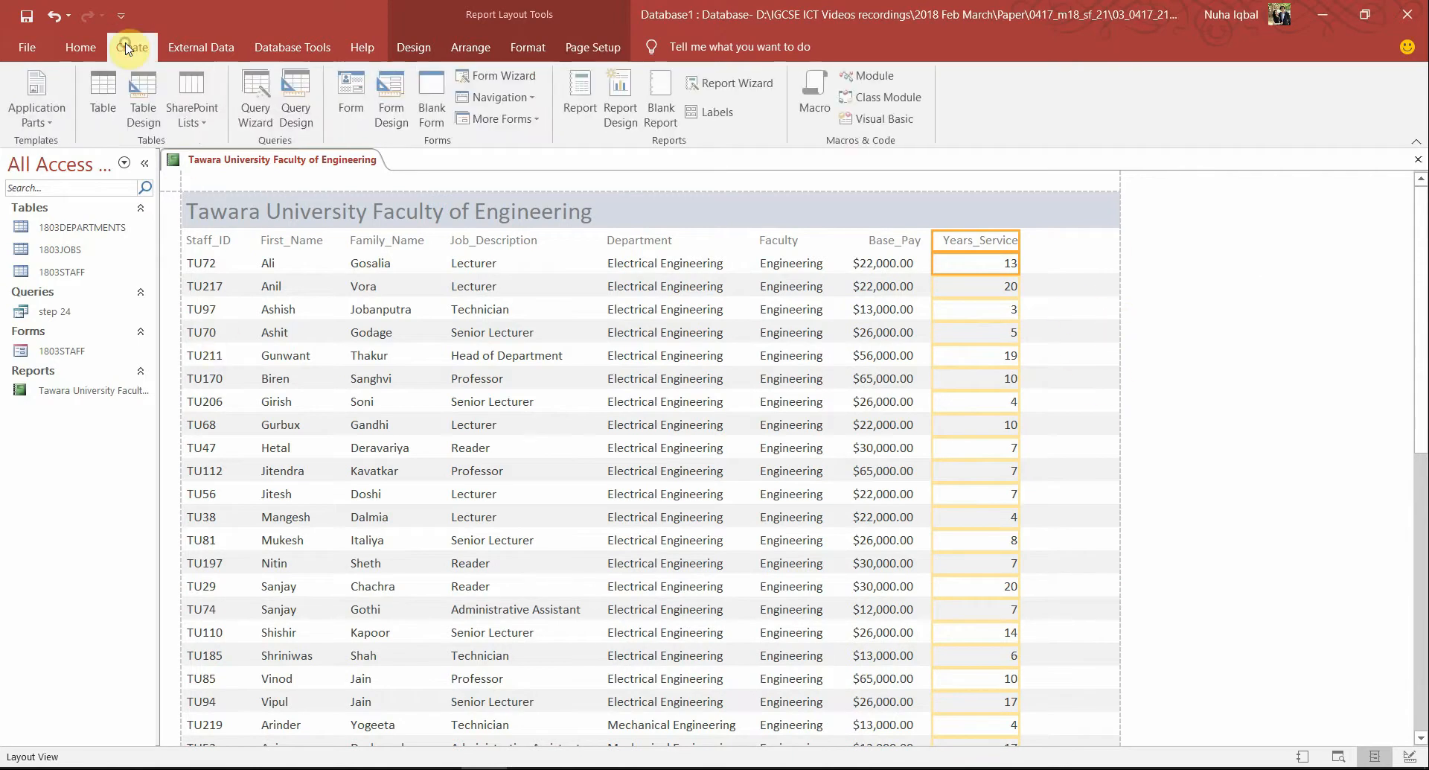
click(80, 46)
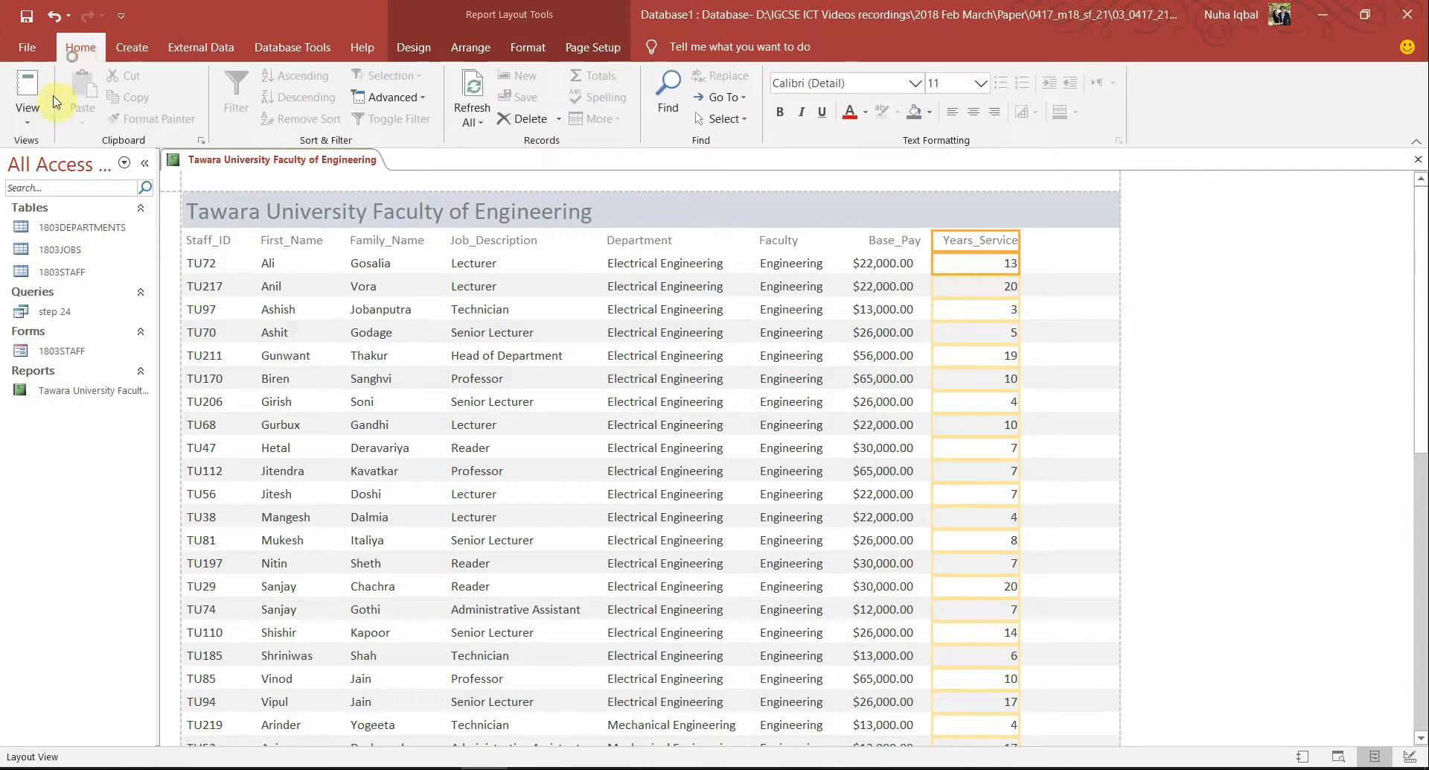
click(28, 113)
click(95, 269)
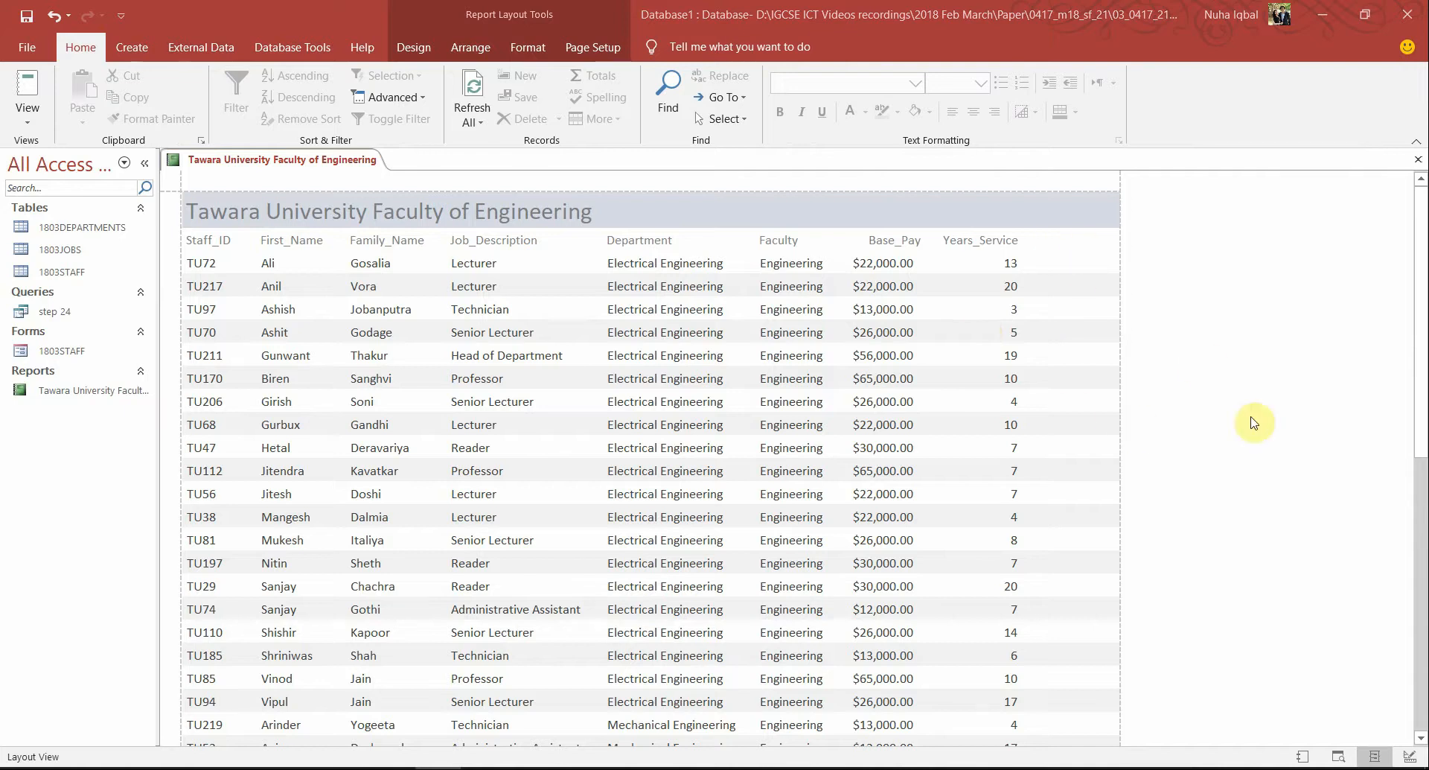
scroll(914, 625, down, 4)
scroll(914, 625, up, 4)
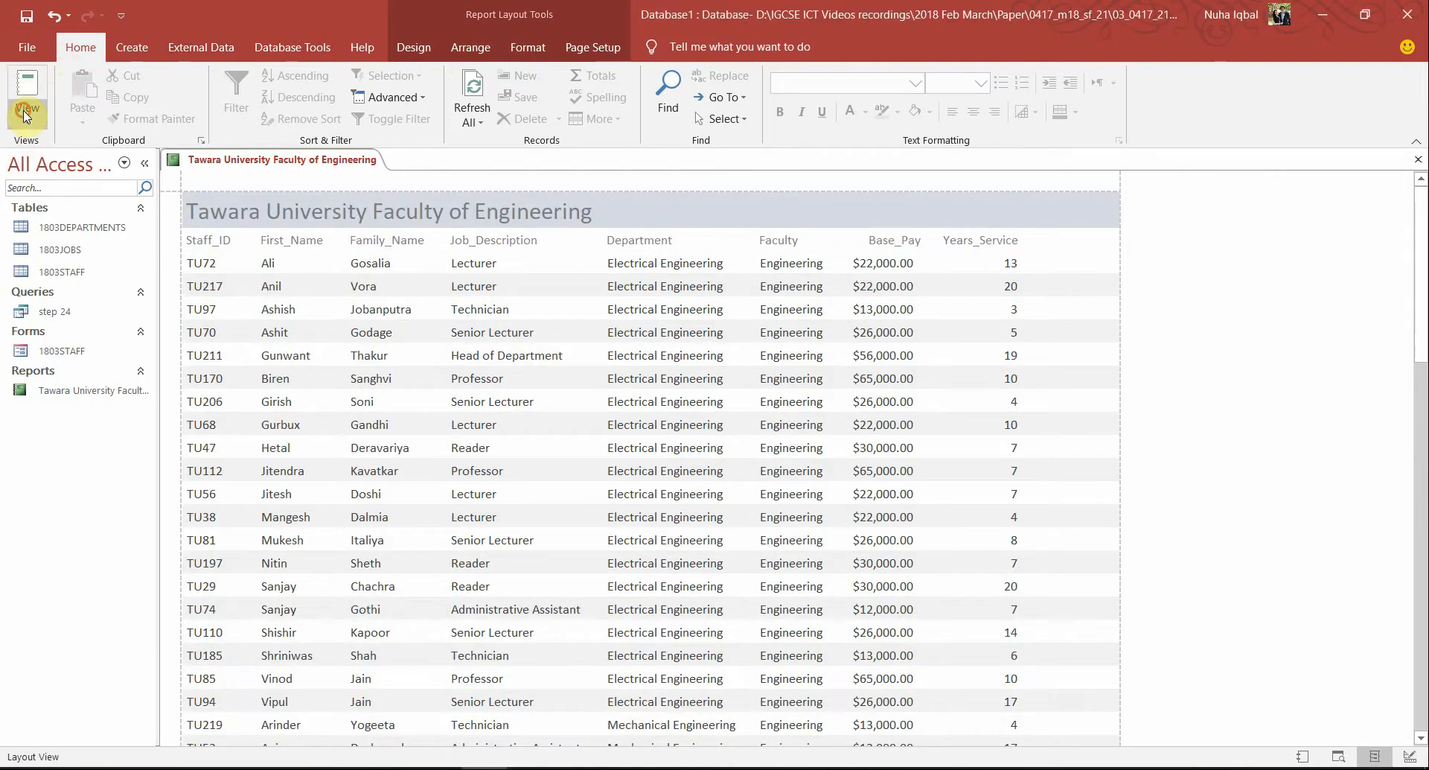
In Design View, draw a text box after Years_Service and delete its attached label
click(27, 111)
click(70, 276)
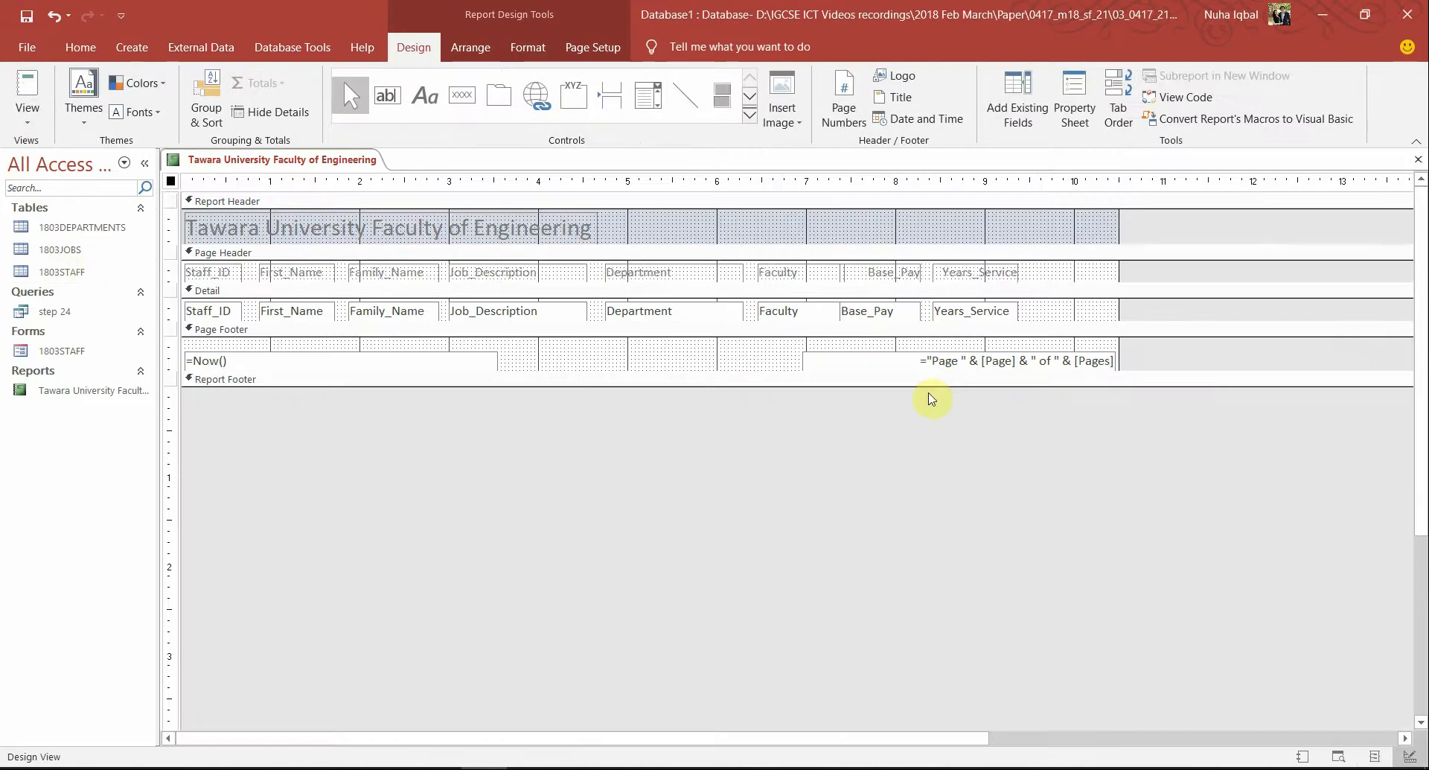
click(424, 95)
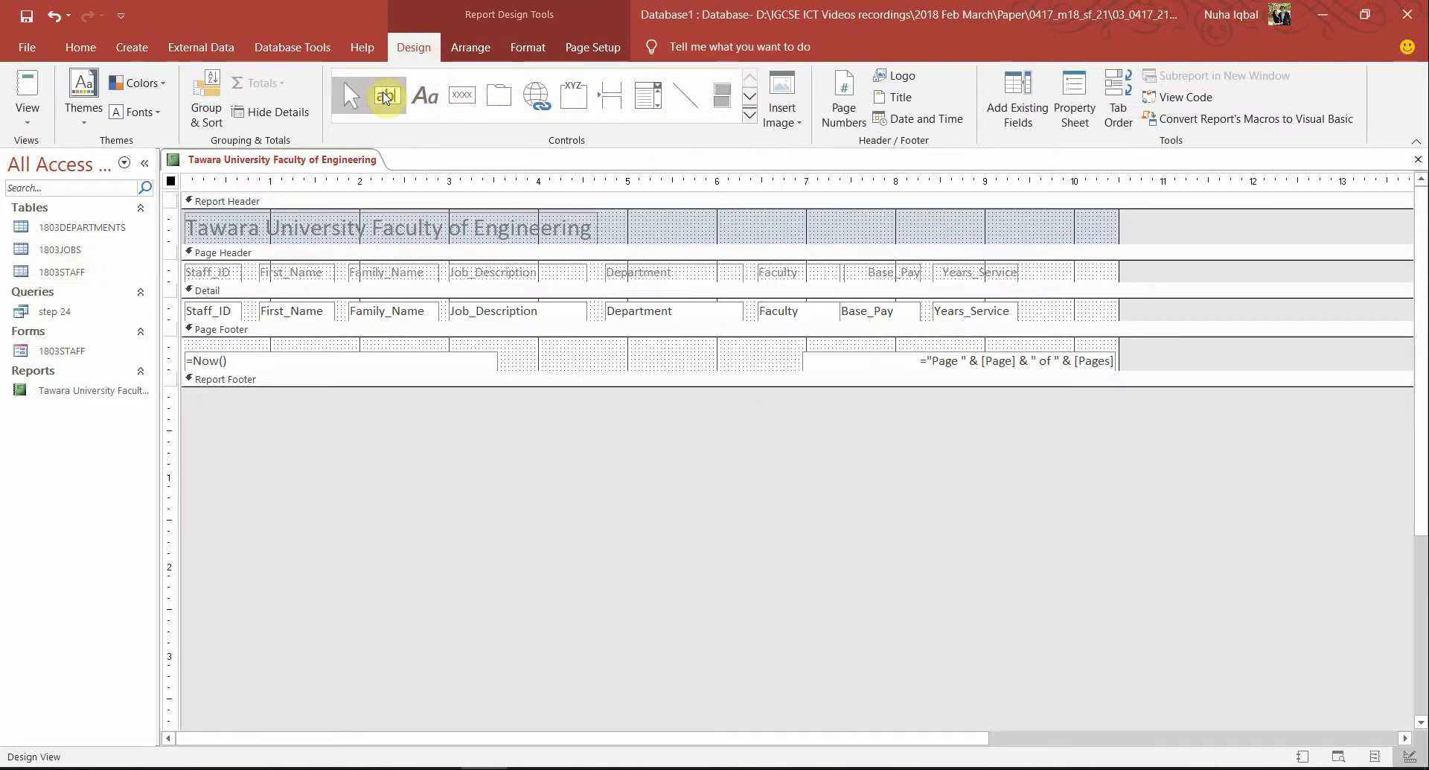
click(386, 96)
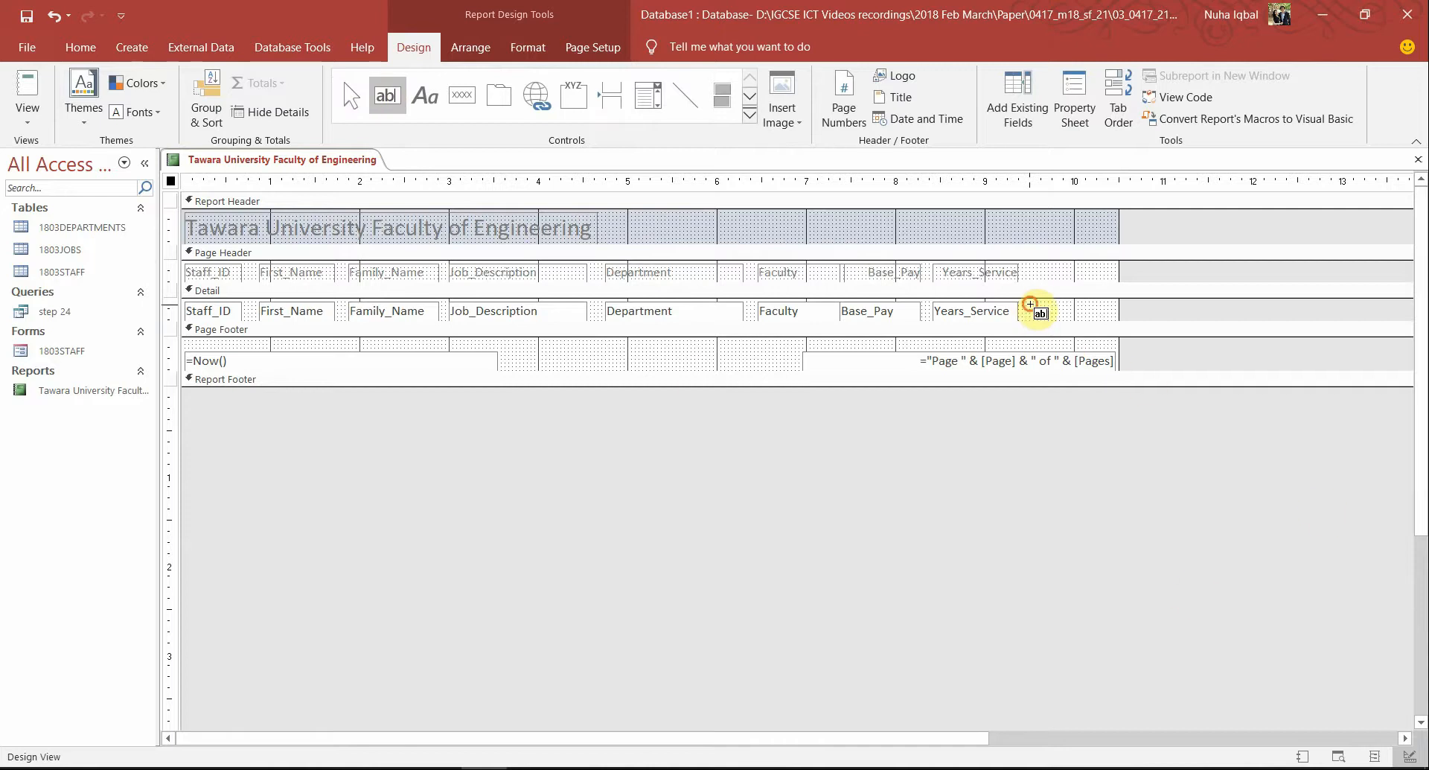
drag(1030, 304, 1116, 318)
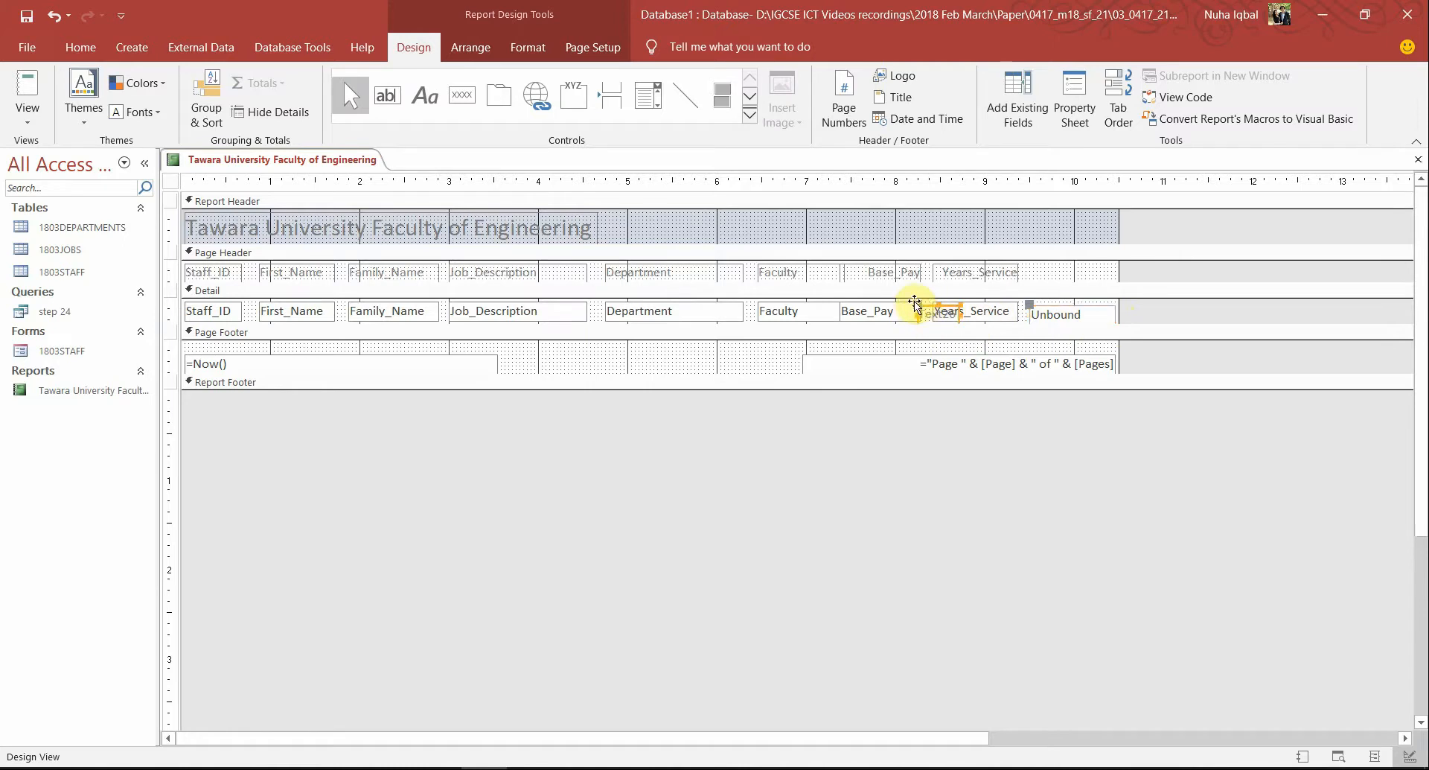
drag(915, 305, 1040, 285)
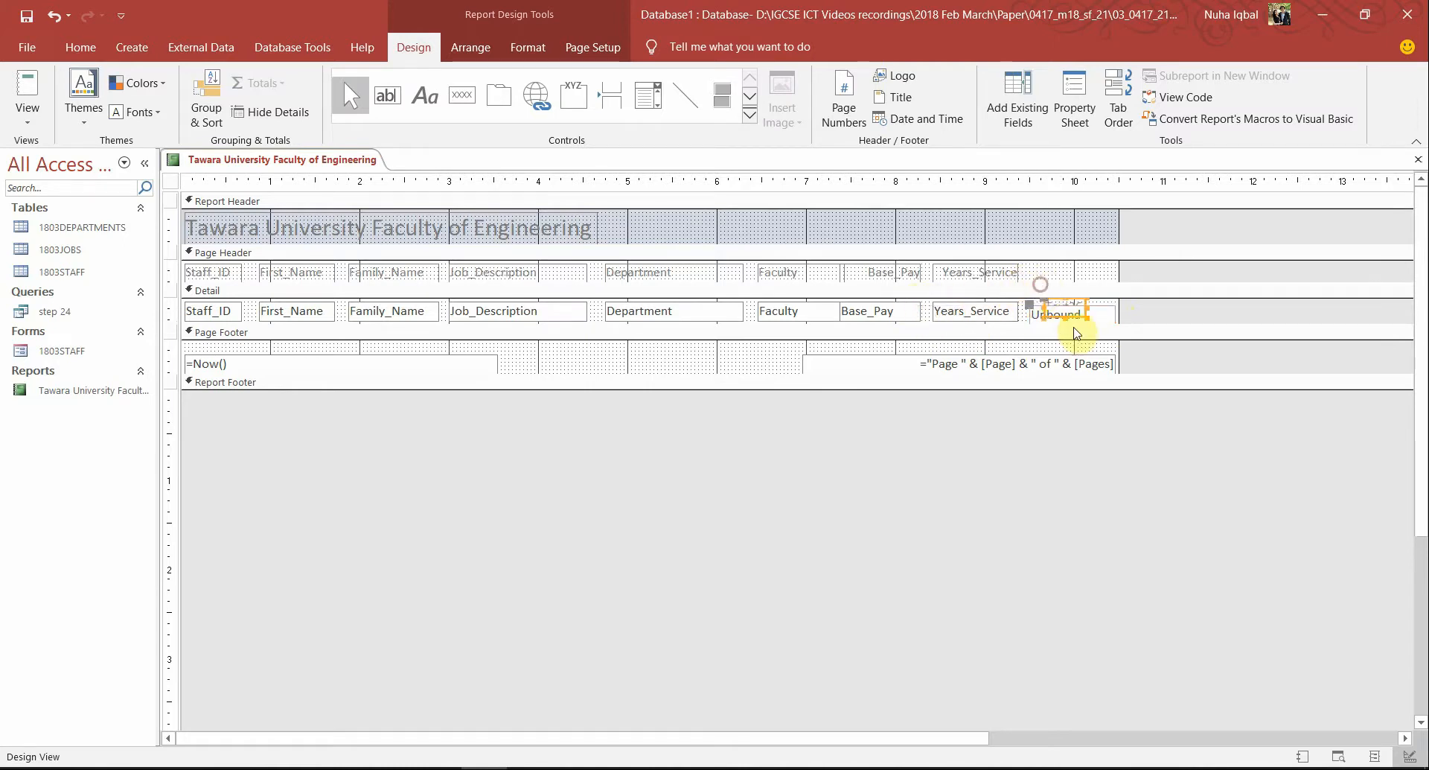
key(Delete)
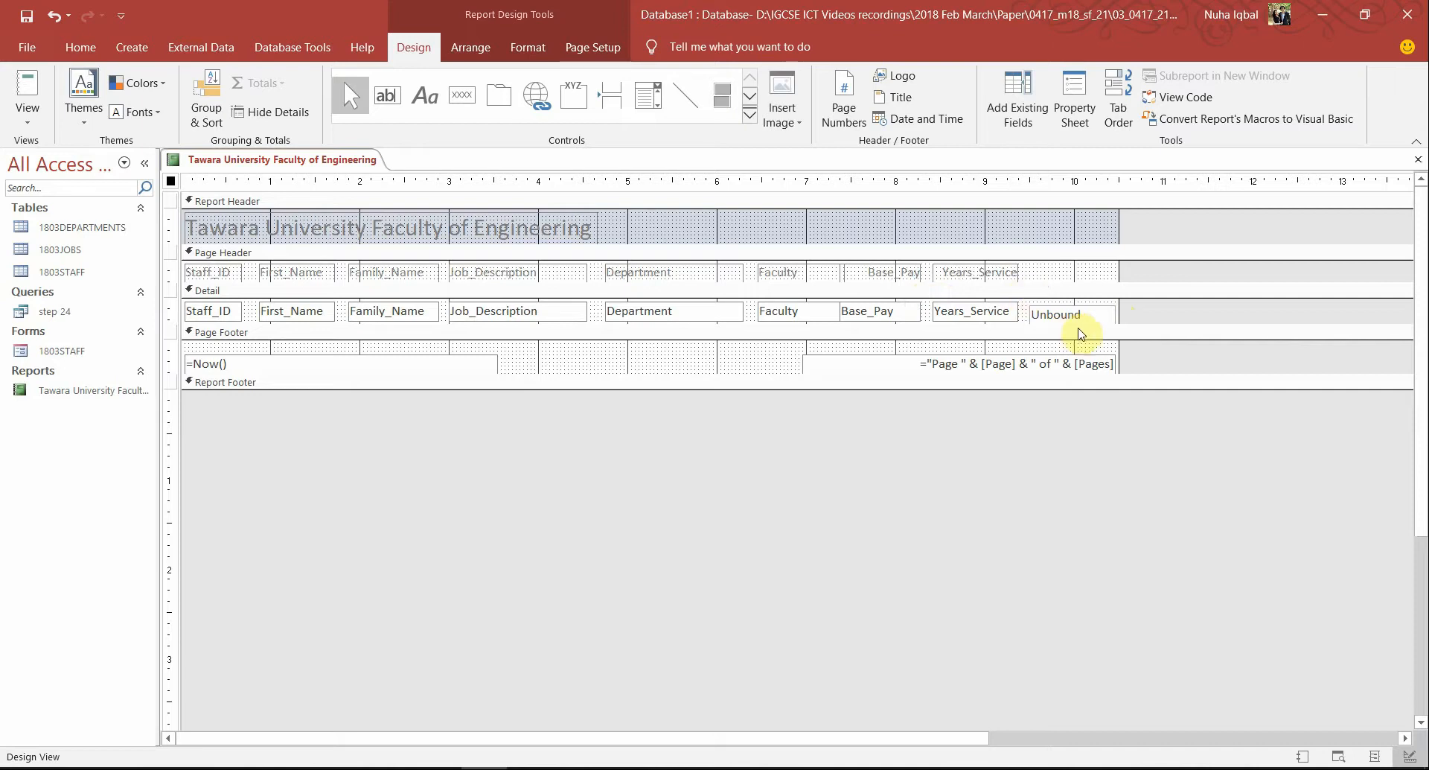
Bind the new text box's Control Source to Current_Salary and show the report in Report View
right_click(1058, 317)
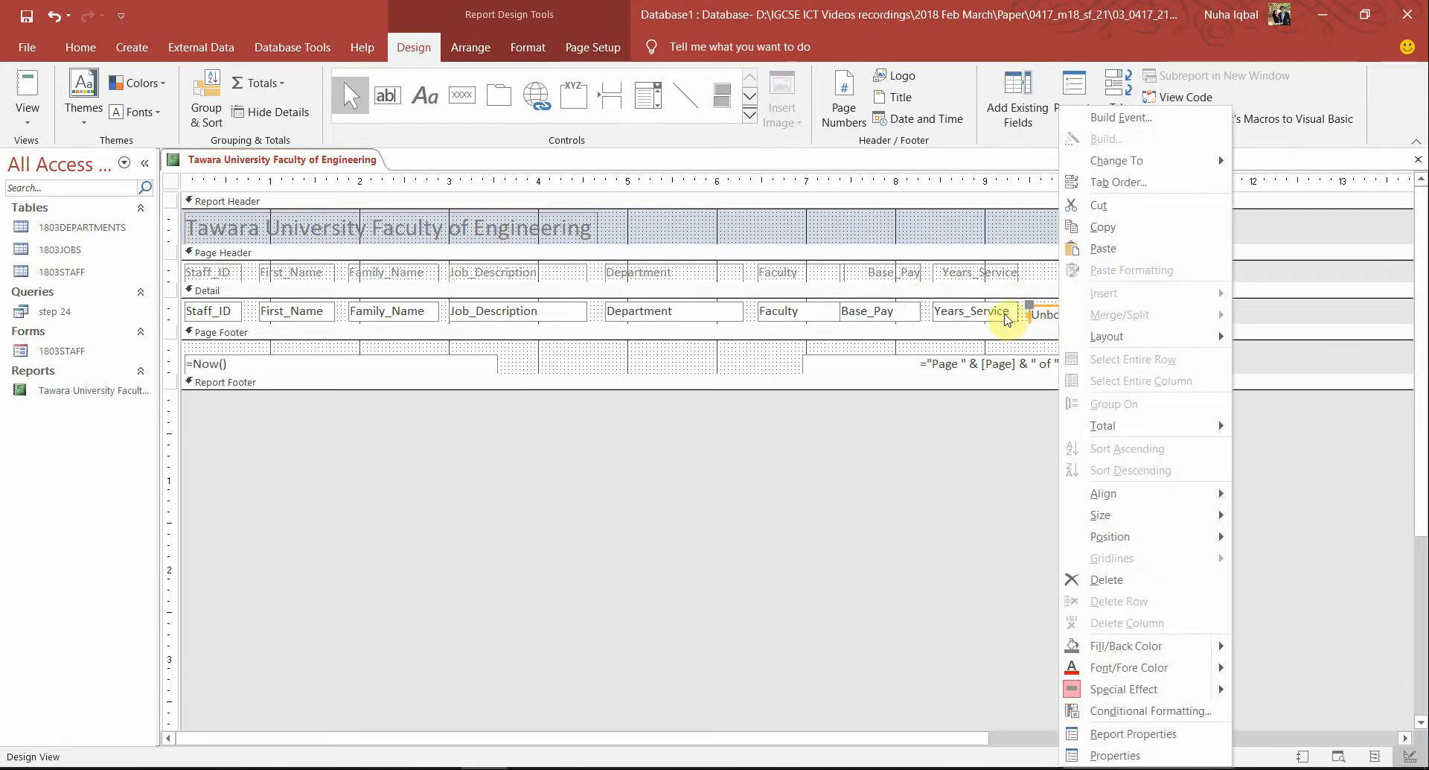
click(1089, 754)
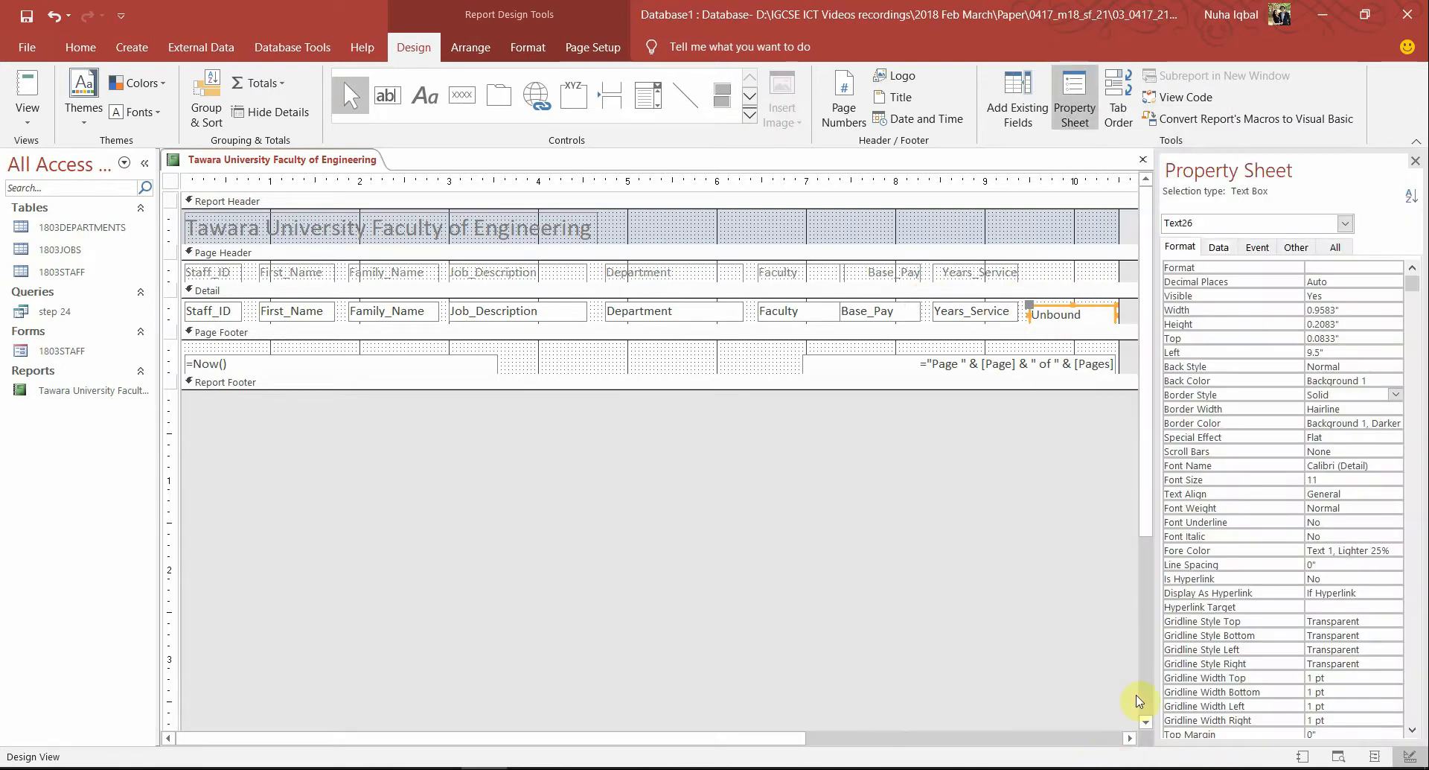
click(1219, 249)
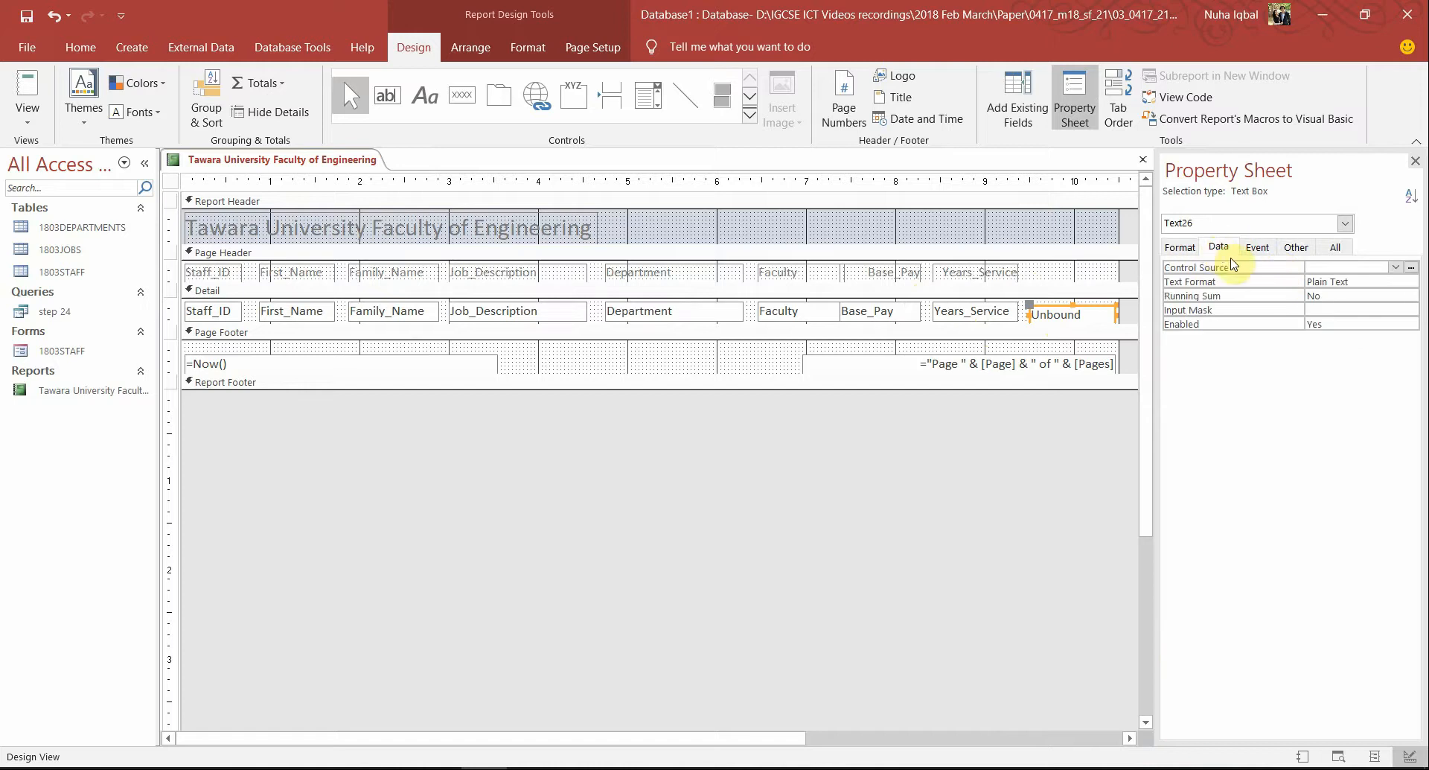
click(1396, 267)
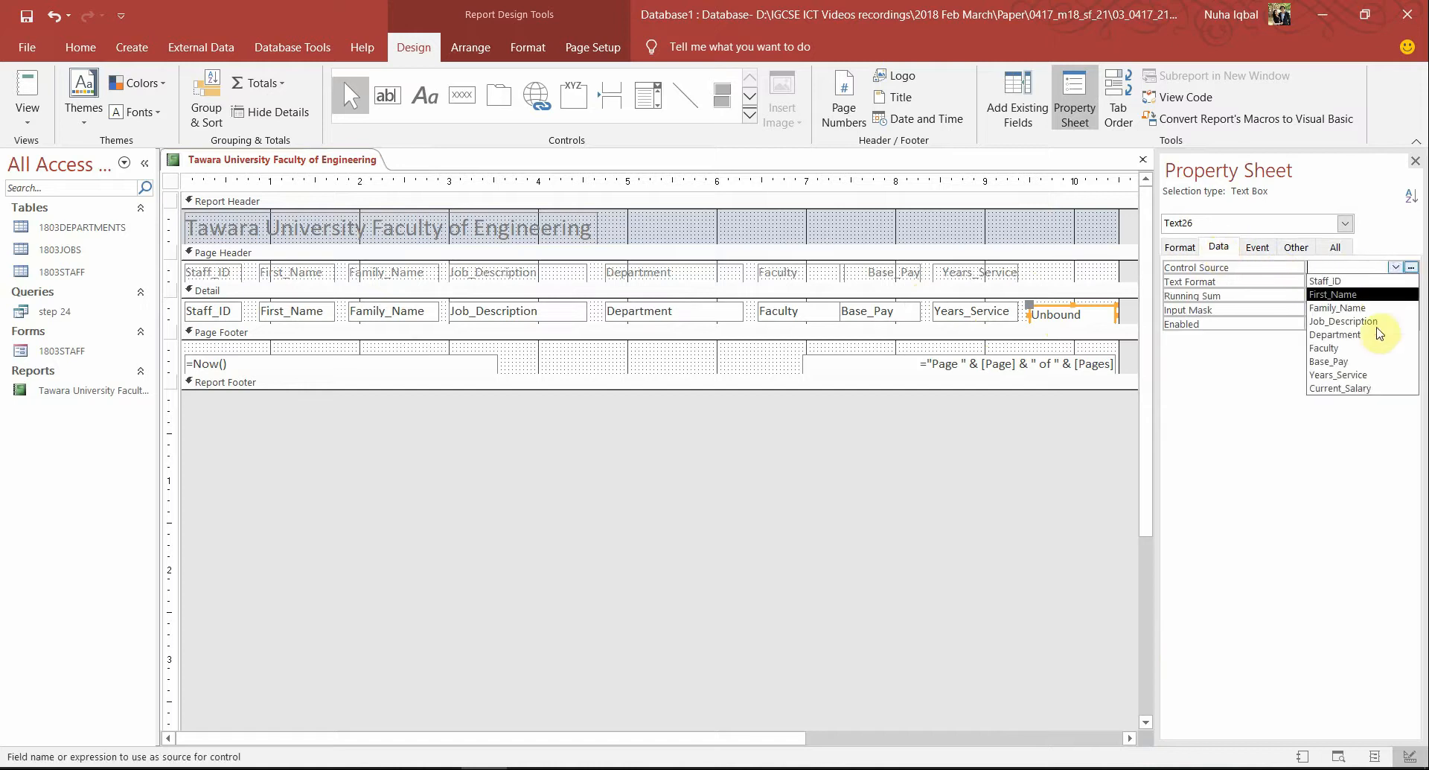
click(1346, 388)
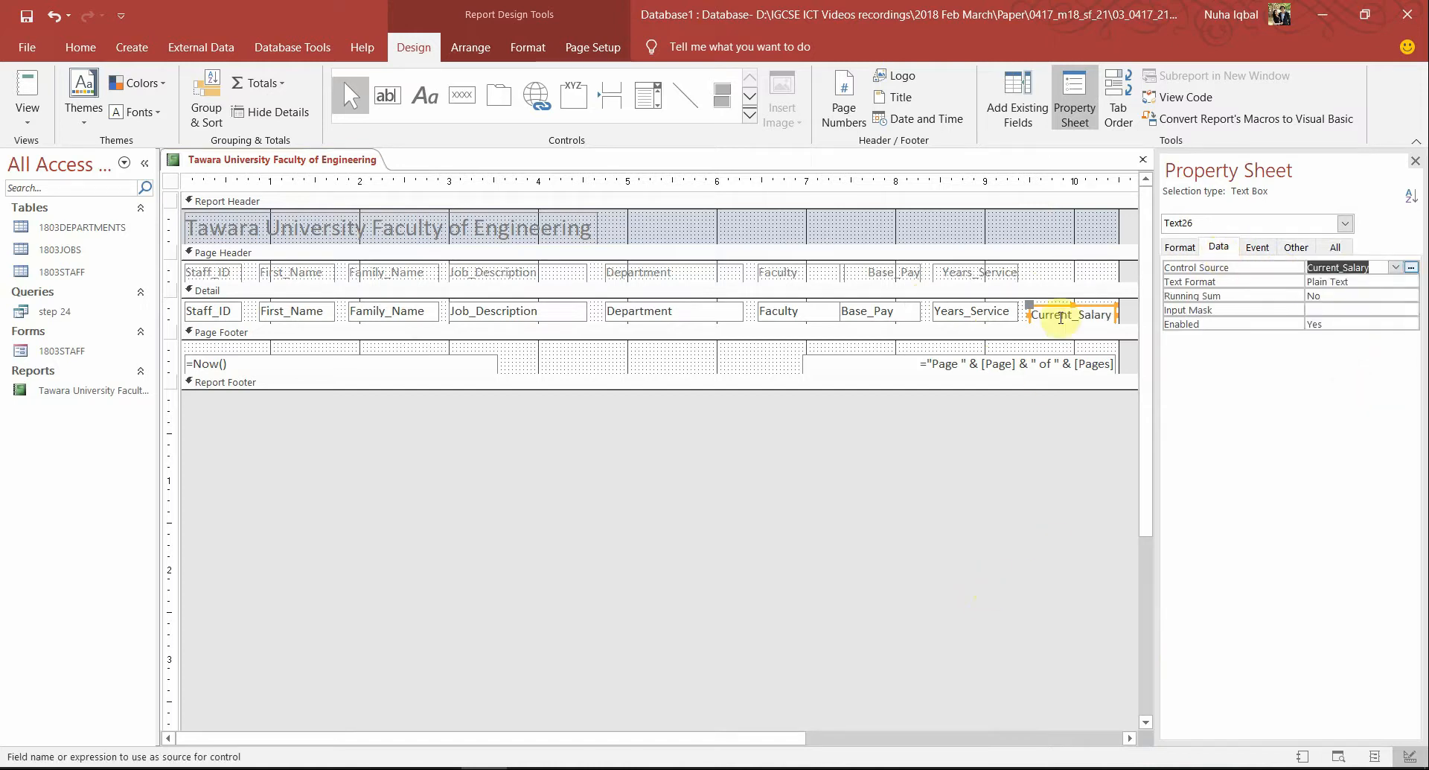
click(1032, 309)
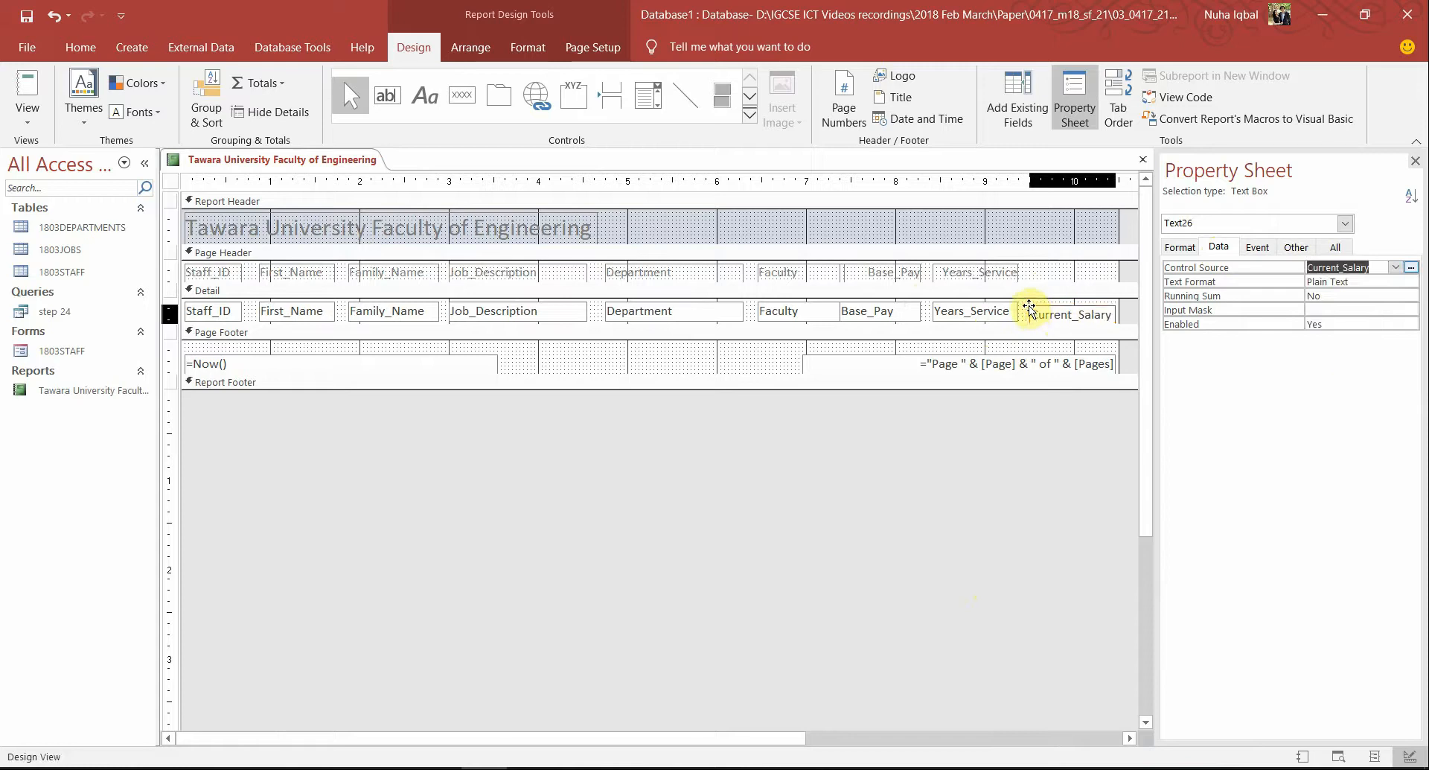
click(35, 84)
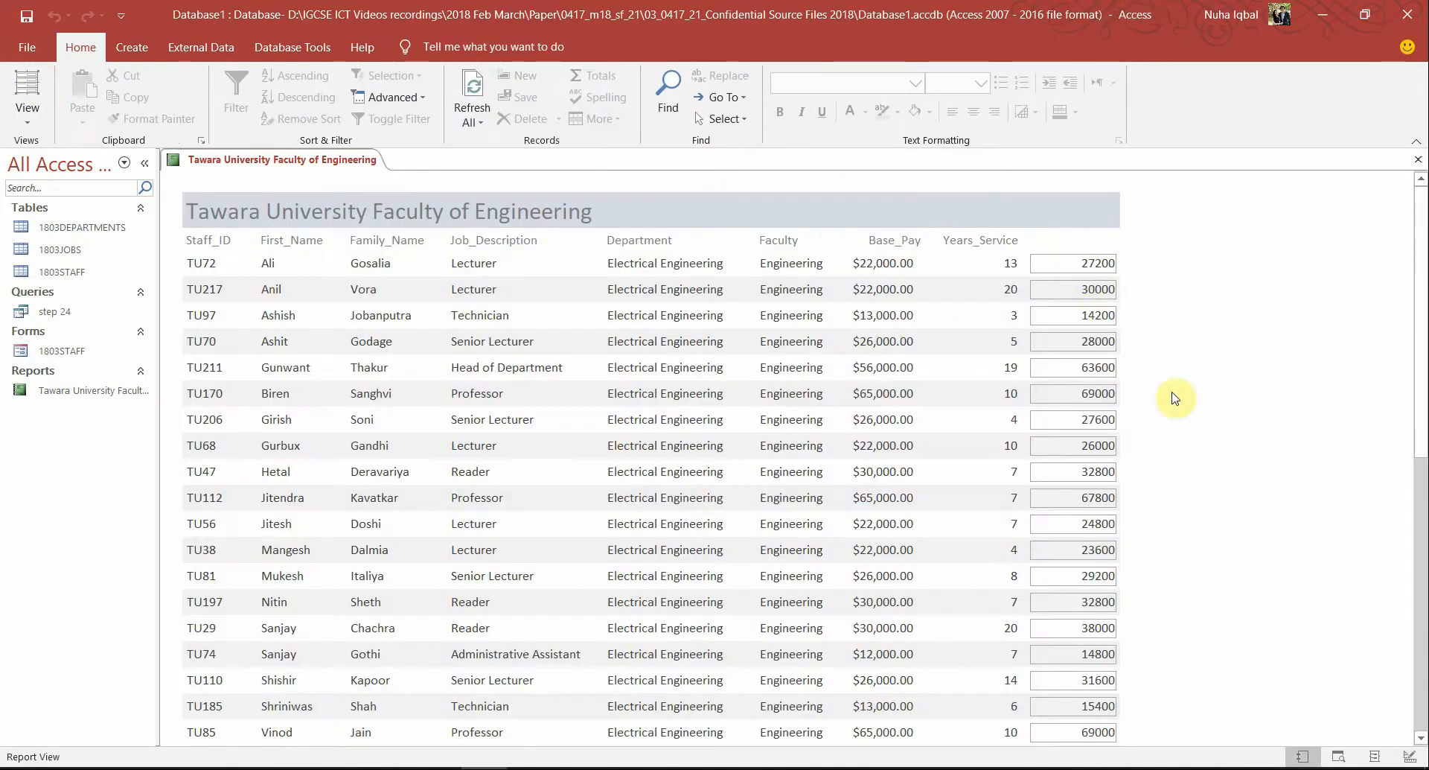
In Layout View, set the Current_Salary text box's Border Style to Transparent
click(33, 91)
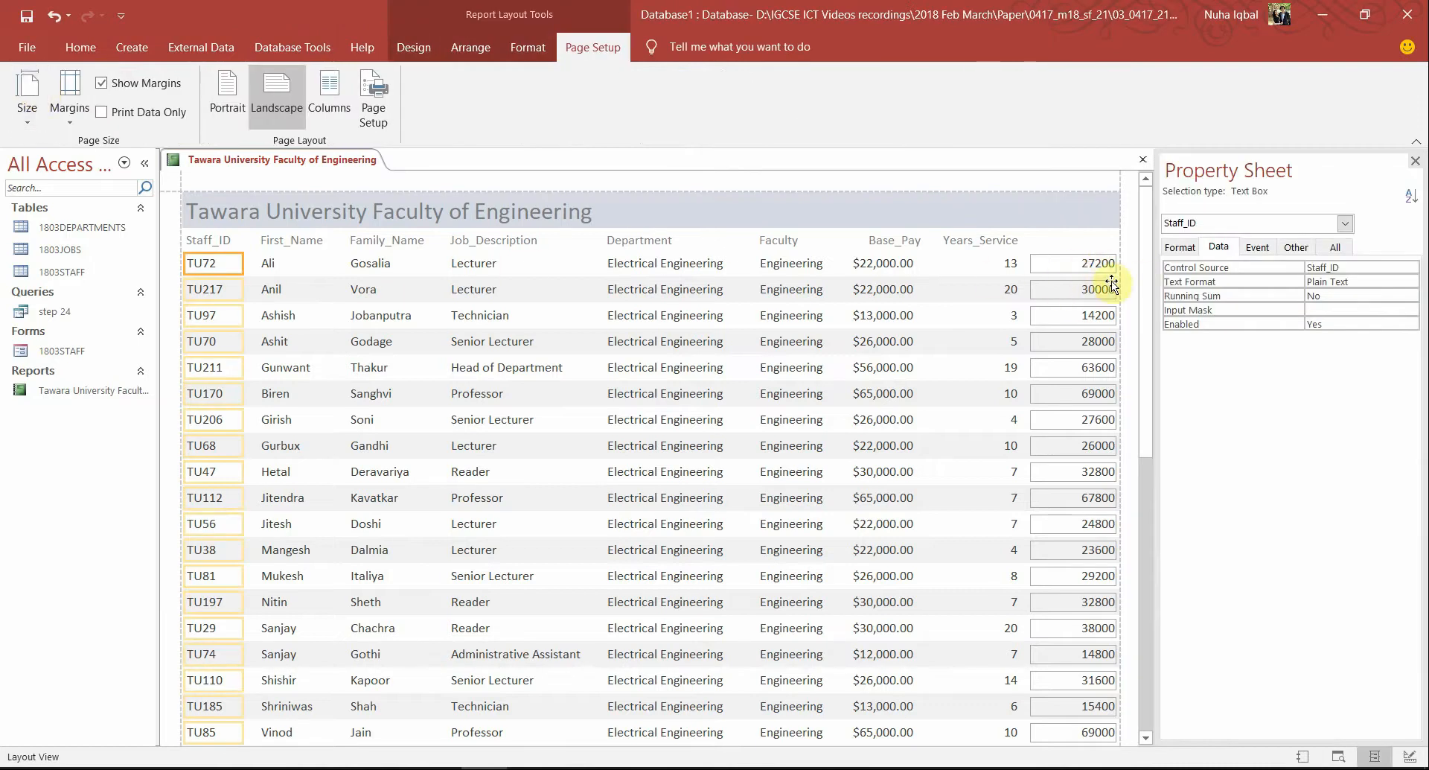
click(1105, 262)
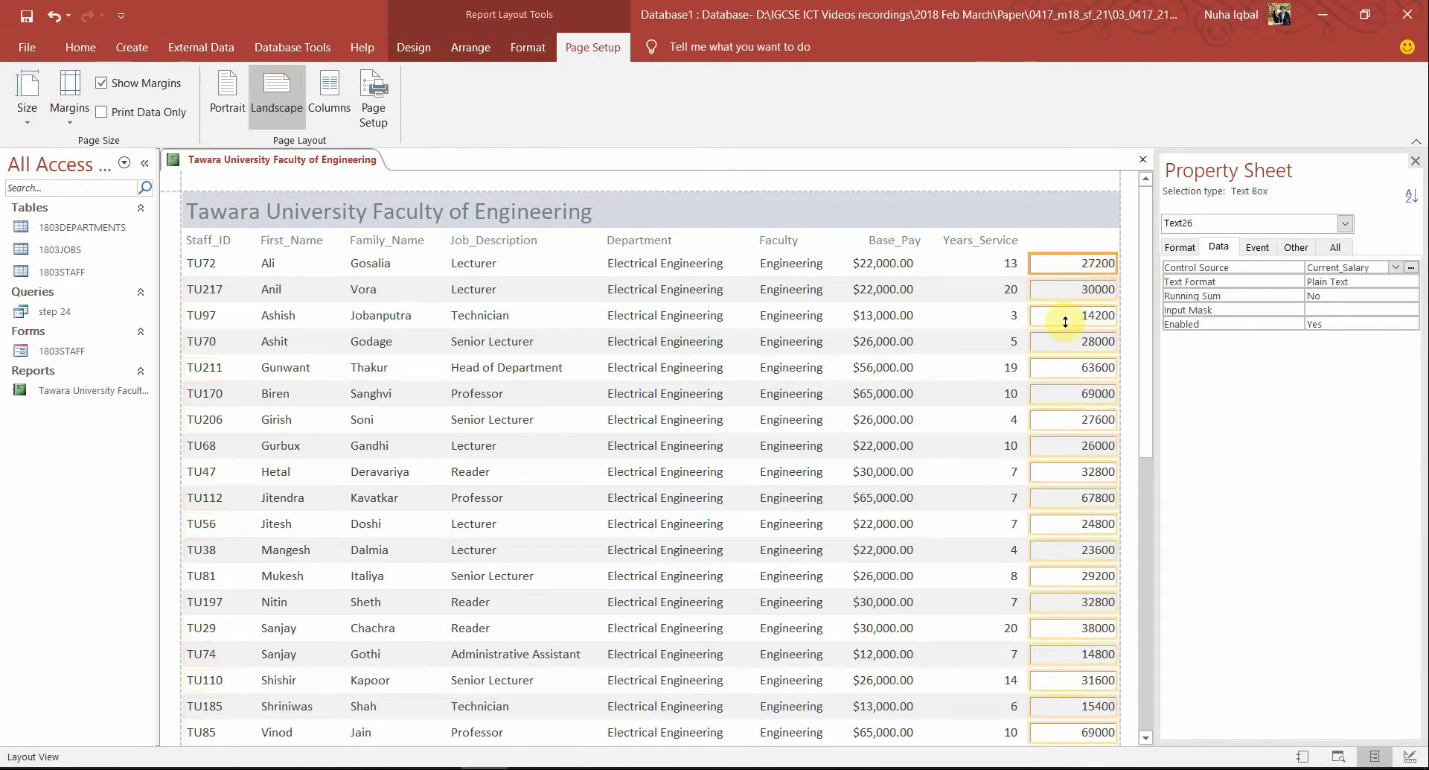
click(1178, 249)
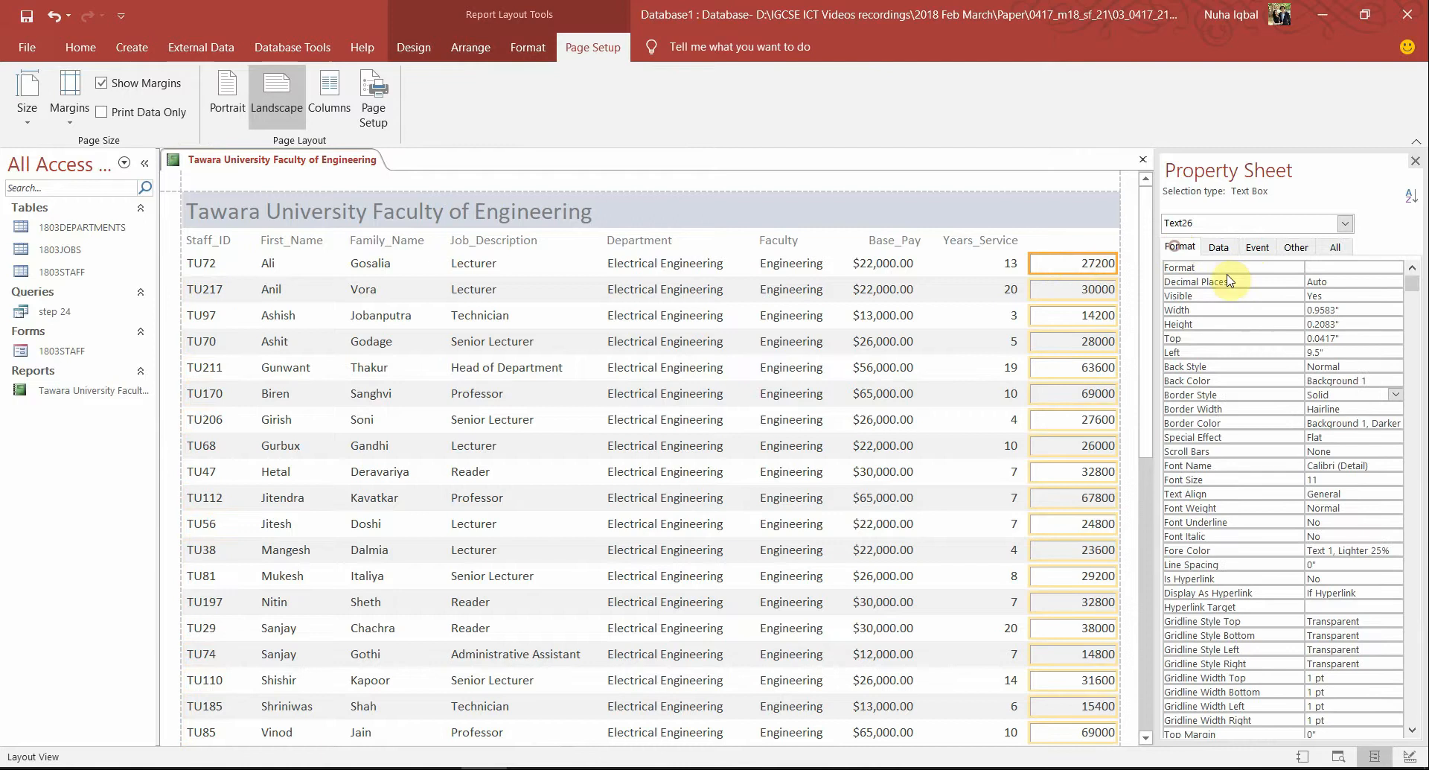
click(1339, 399)
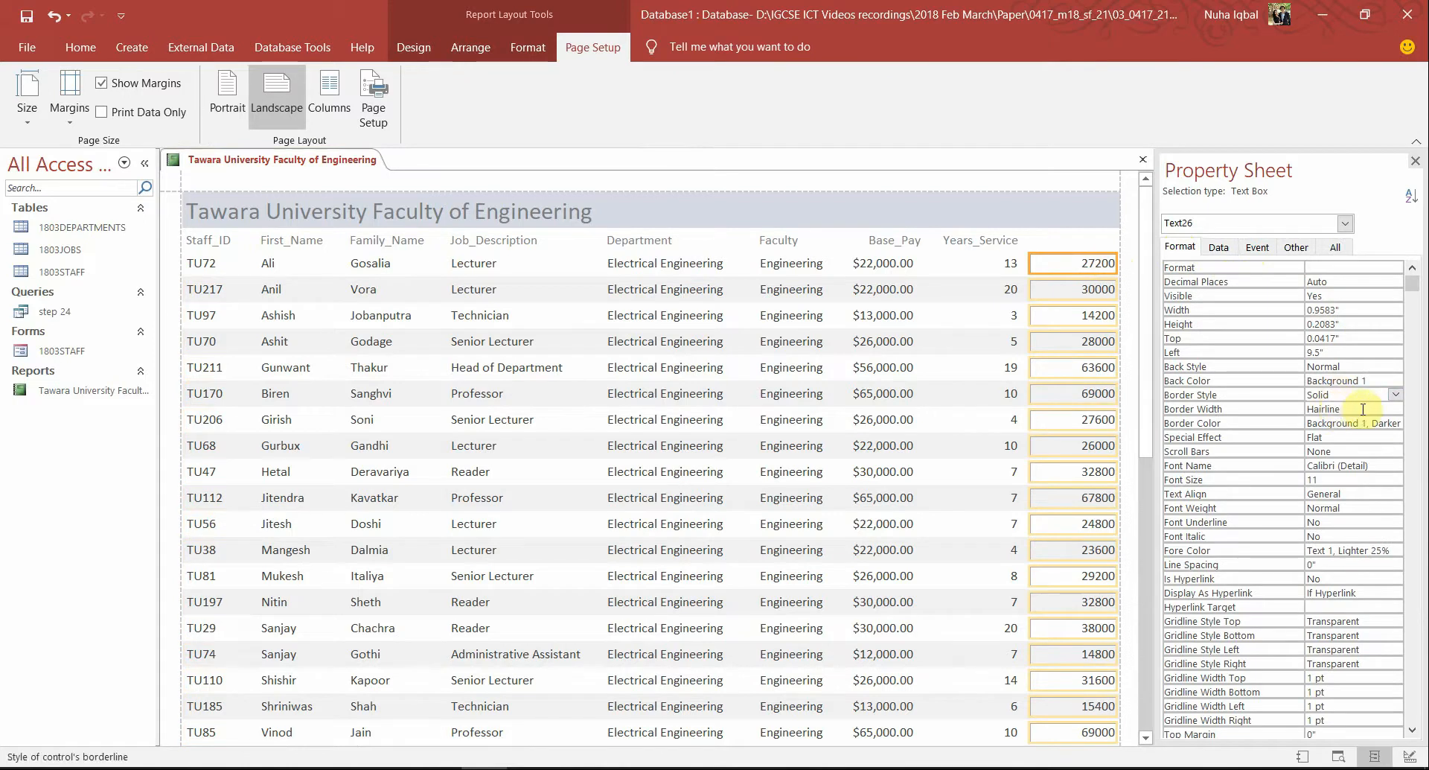
click(1397, 401)
click(1376, 409)
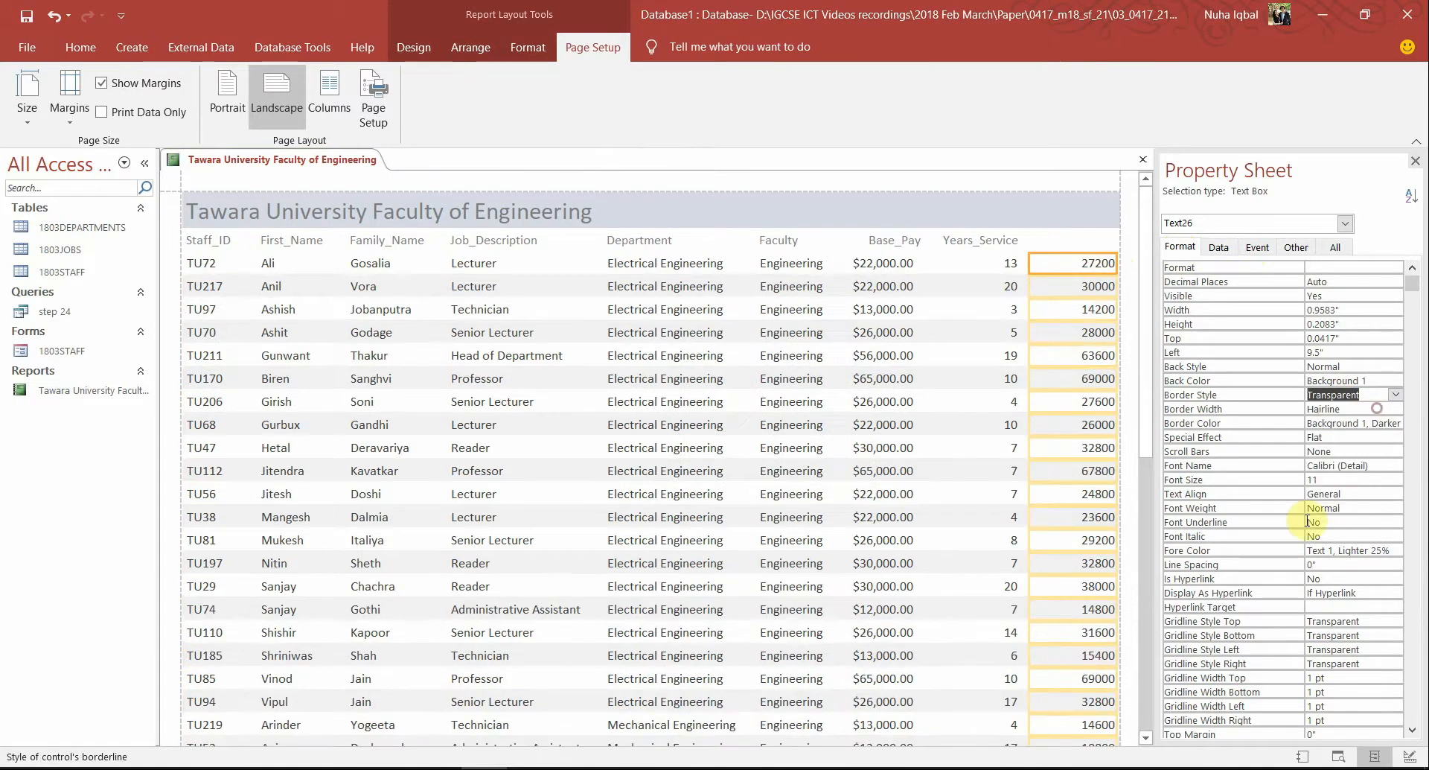
click(1417, 163)
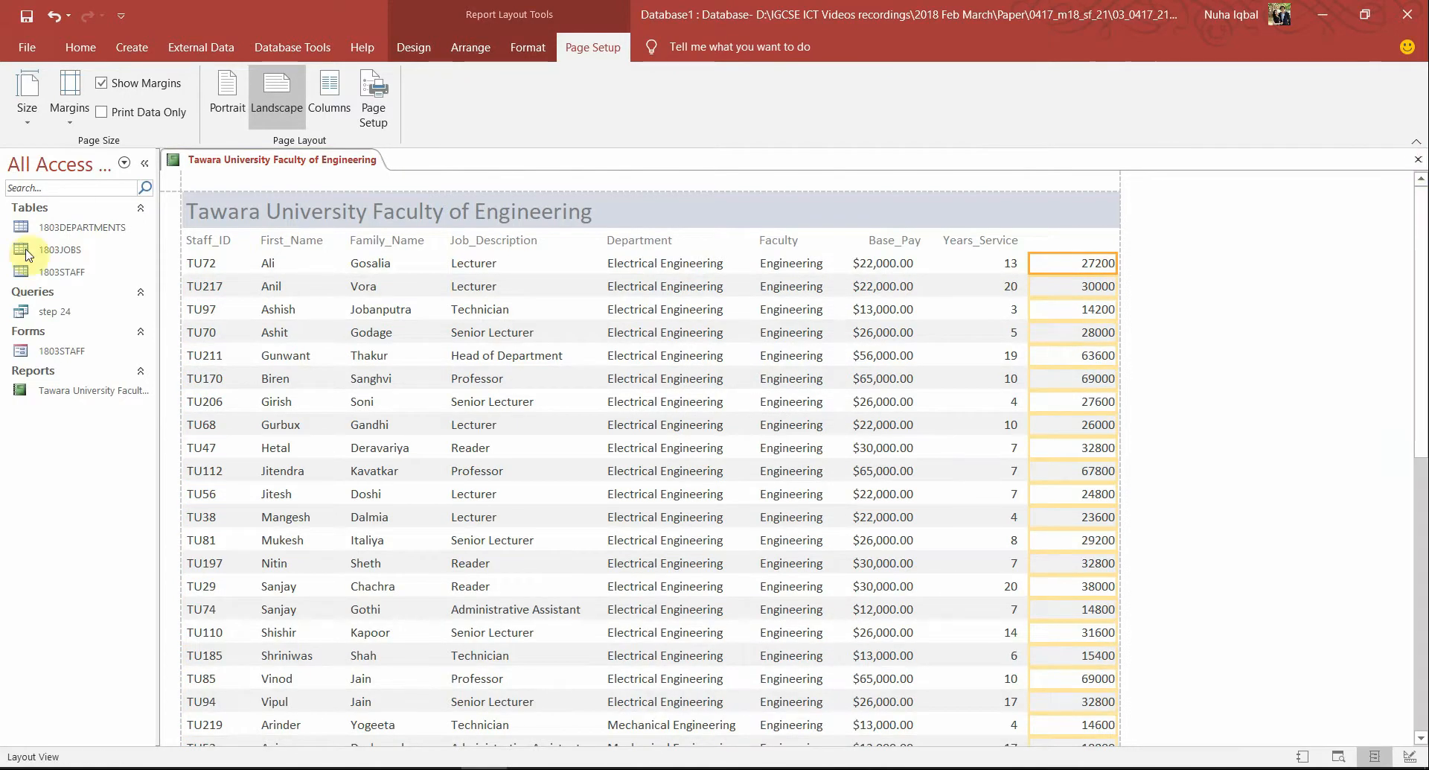
Switch the report to Design View and back to Layout View
click(74, 50)
click(16, 112)
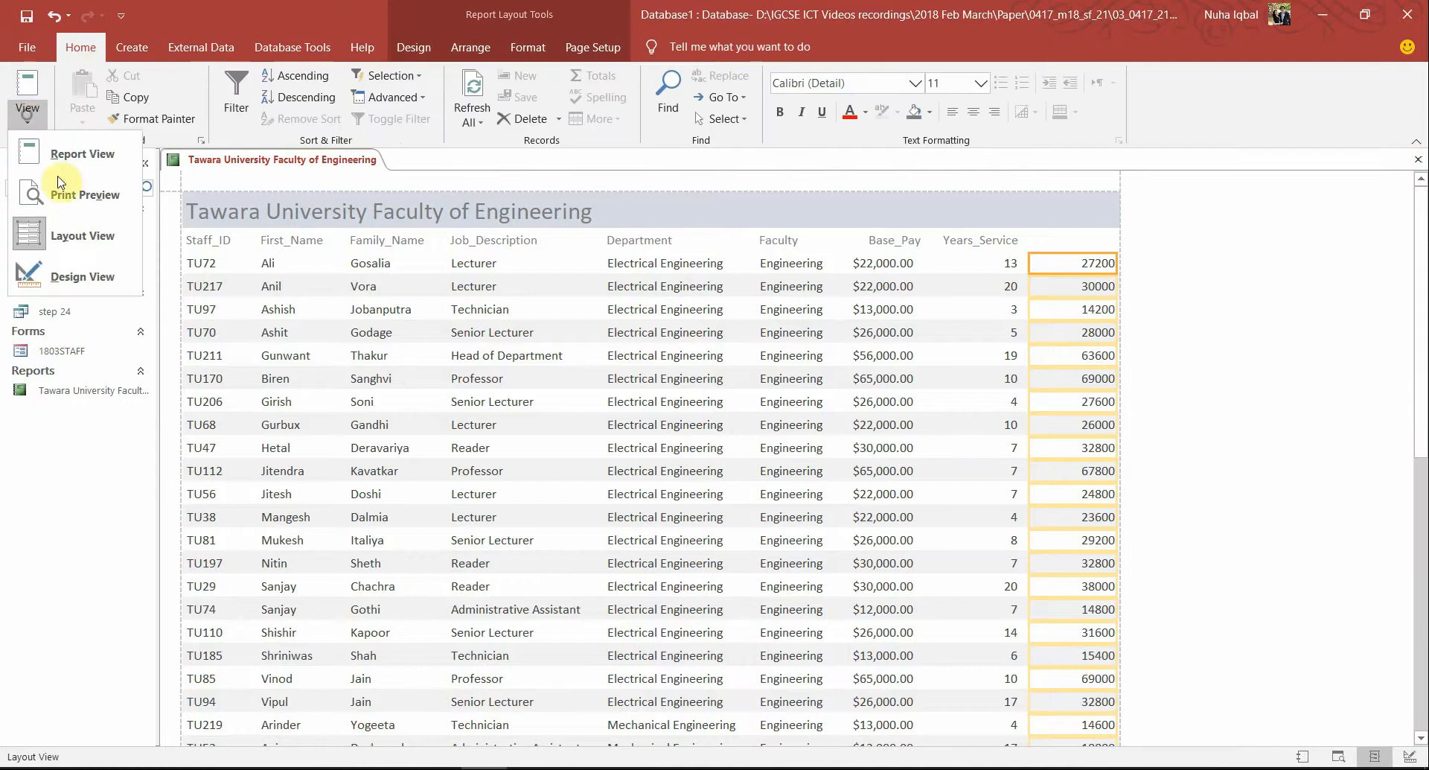
click(82, 274)
click(20, 115)
click(70, 230)
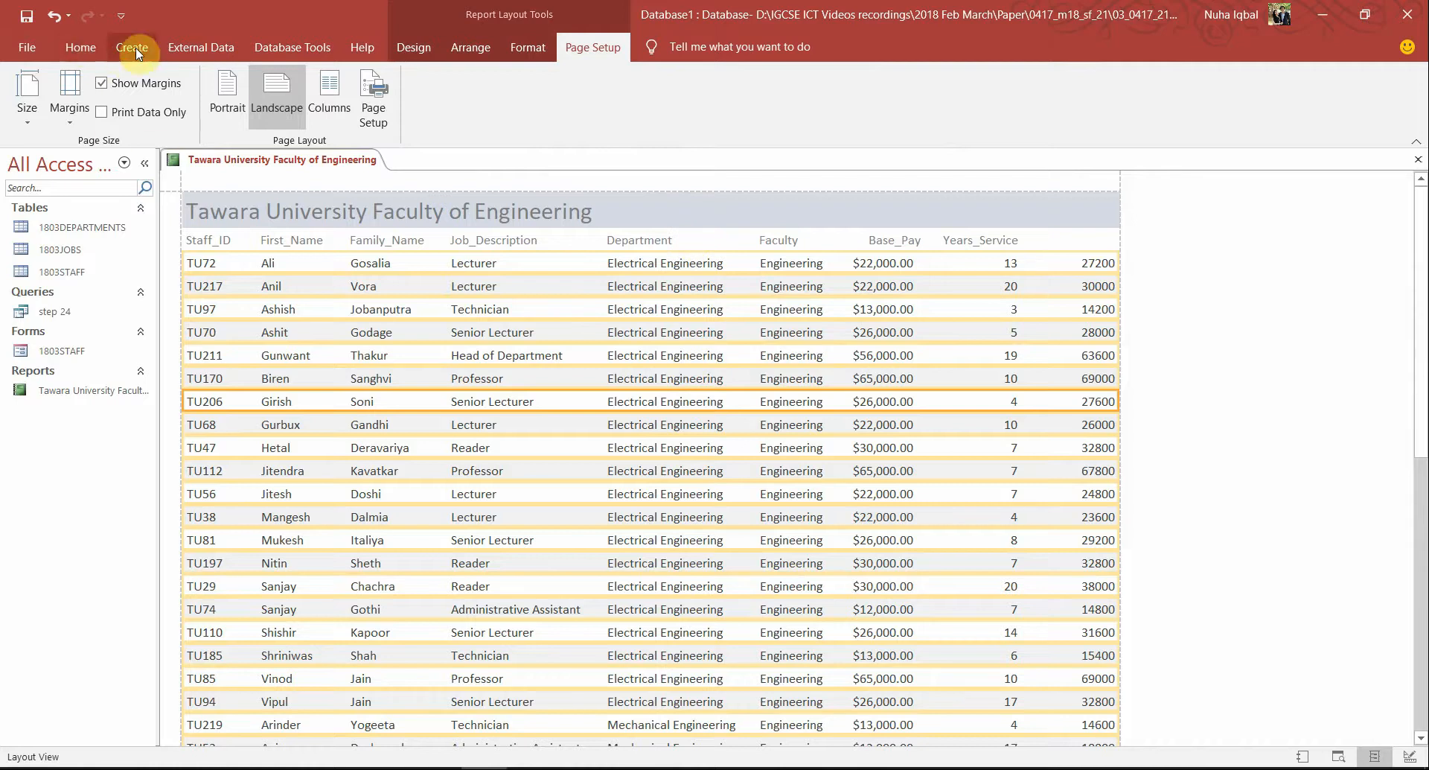
click(82, 59)
In Design View, draw a Page Header label above the Current_Salary column for its heading
click(27, 112)
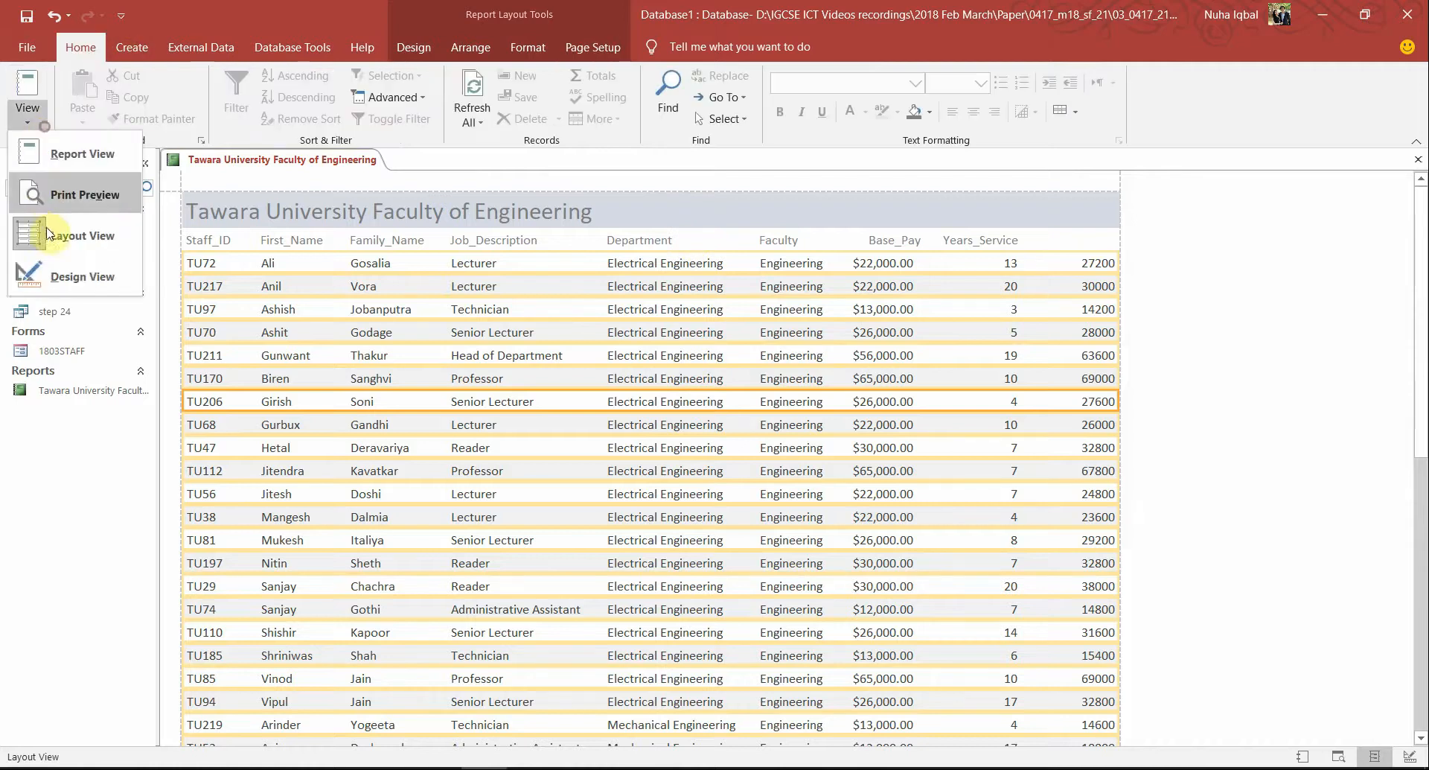
click(63, 270)
click(1042, 273)
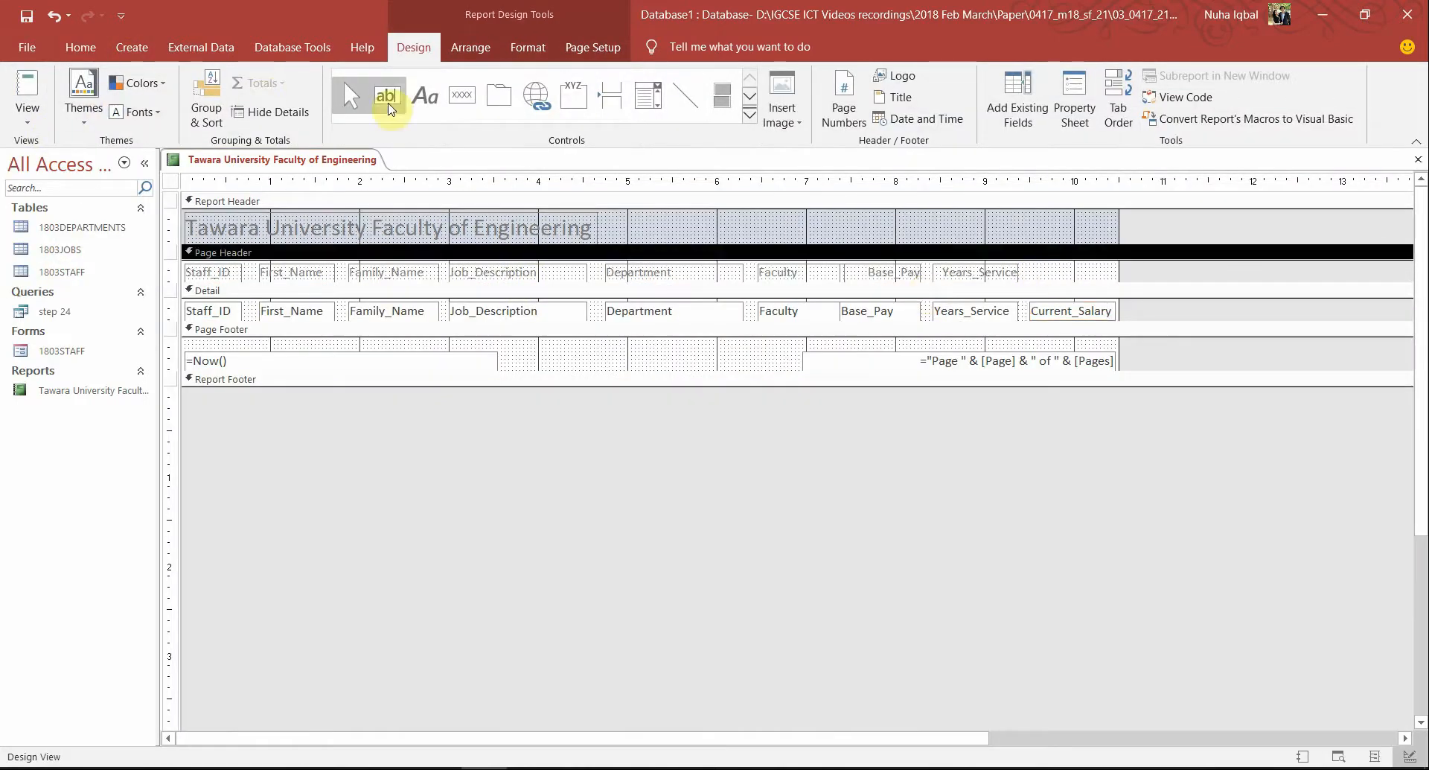
click(426, 97)
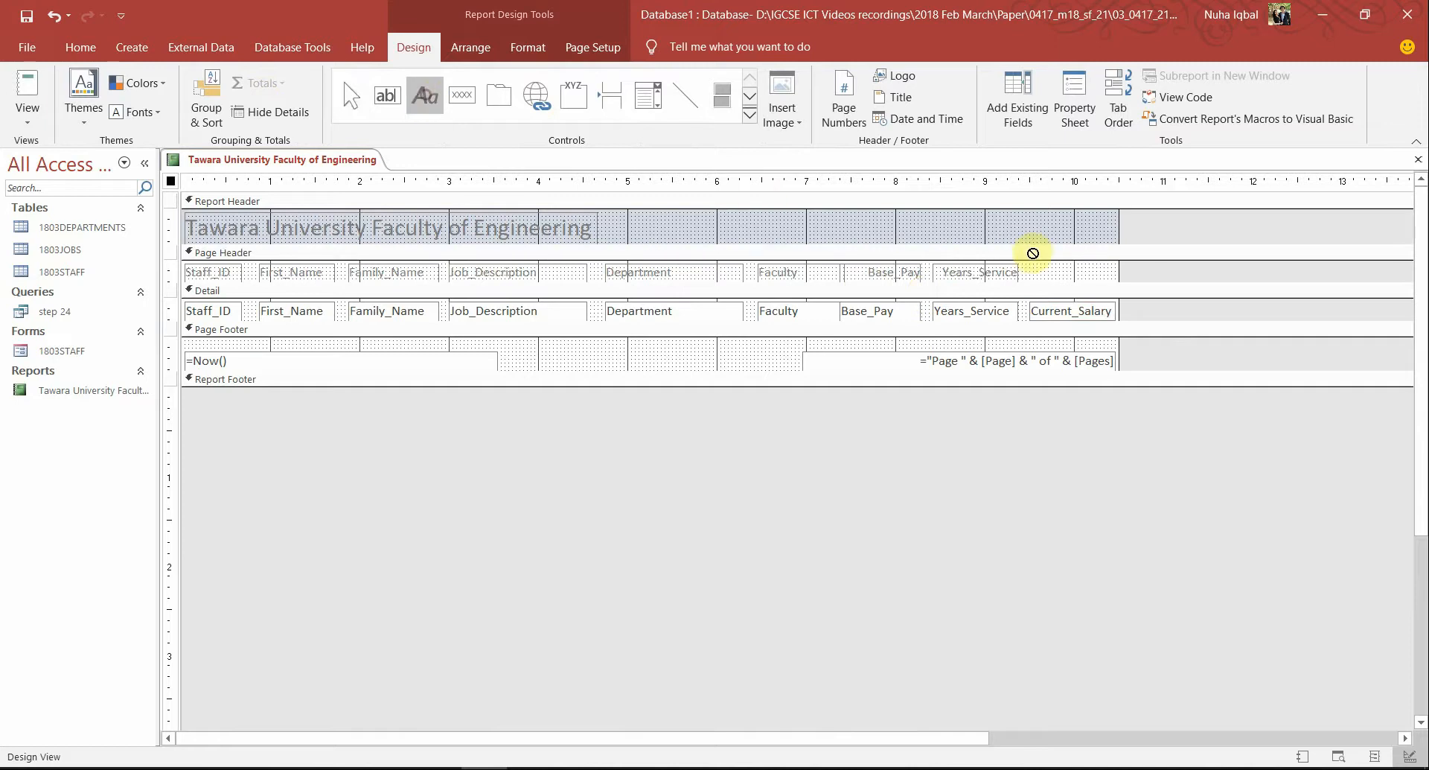
drag(1030, 263, 1114, 280)
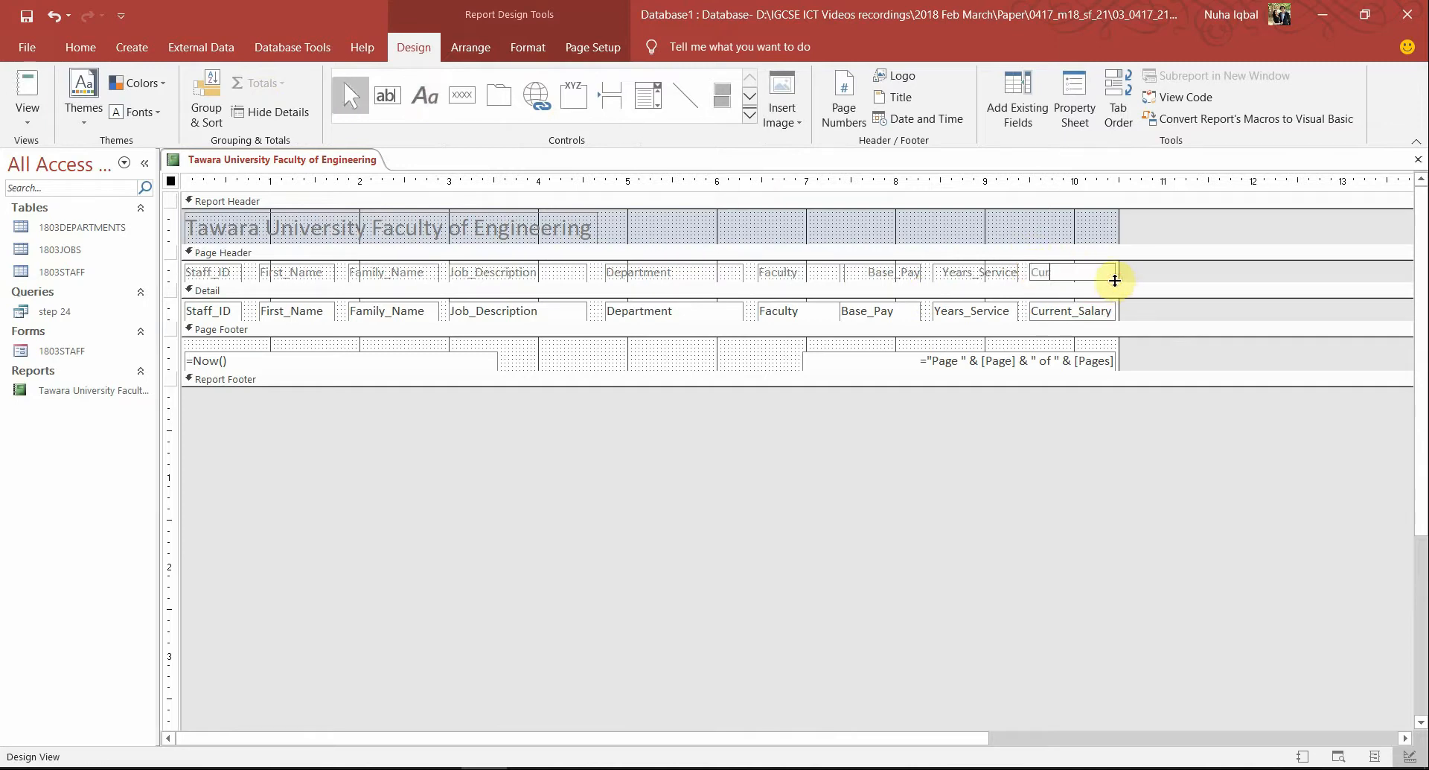
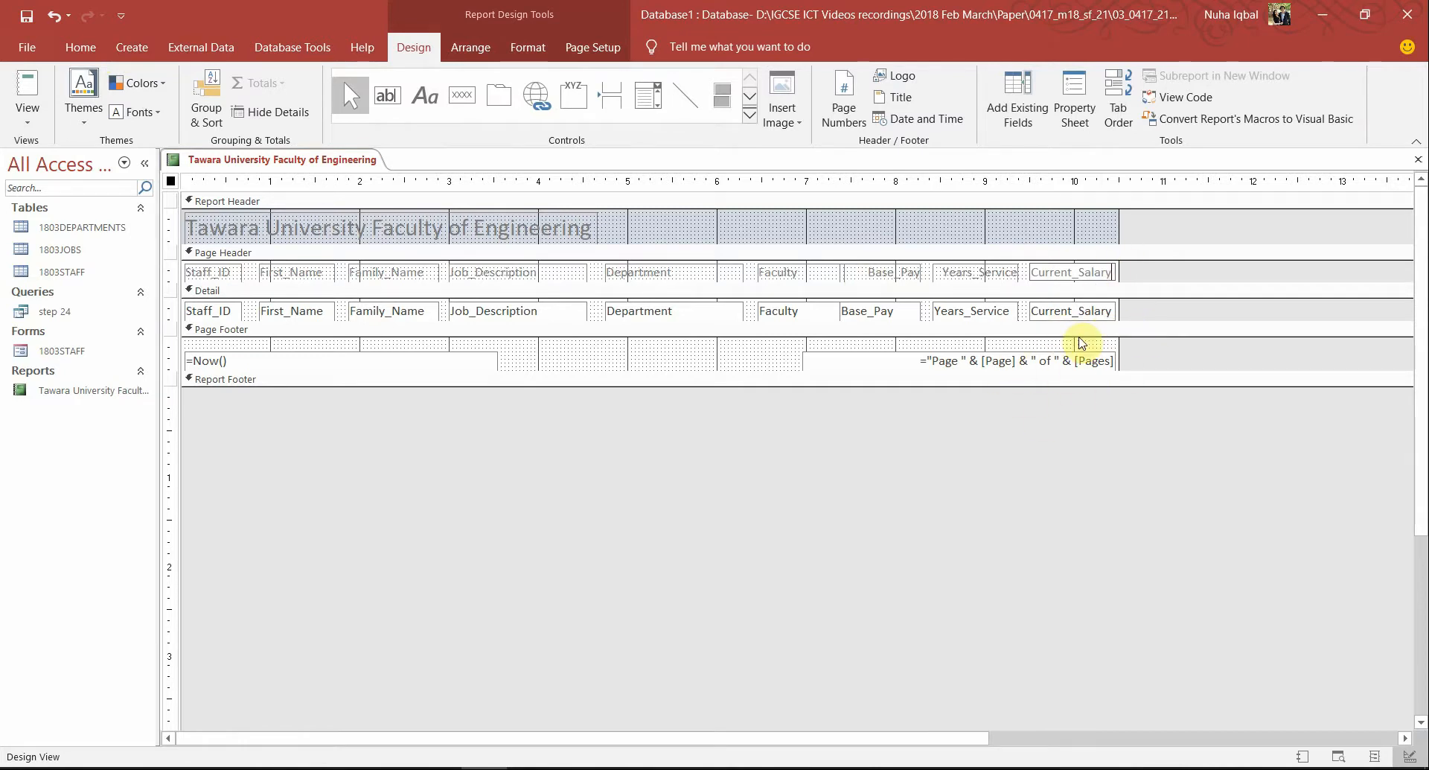
Select the Current_Salary text box, then preview the staff rows and salaries in Report View
click(1076, 311)
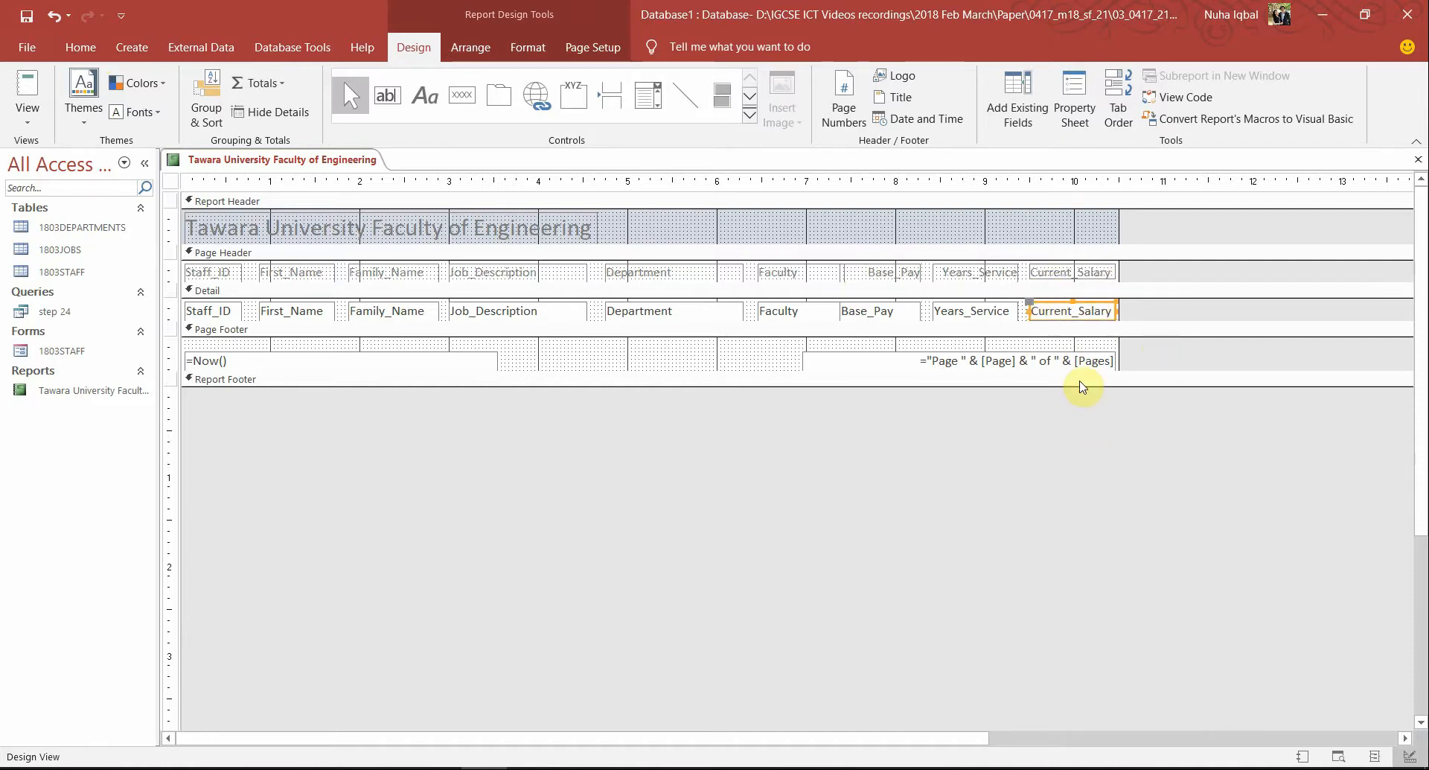
click(27, 88)
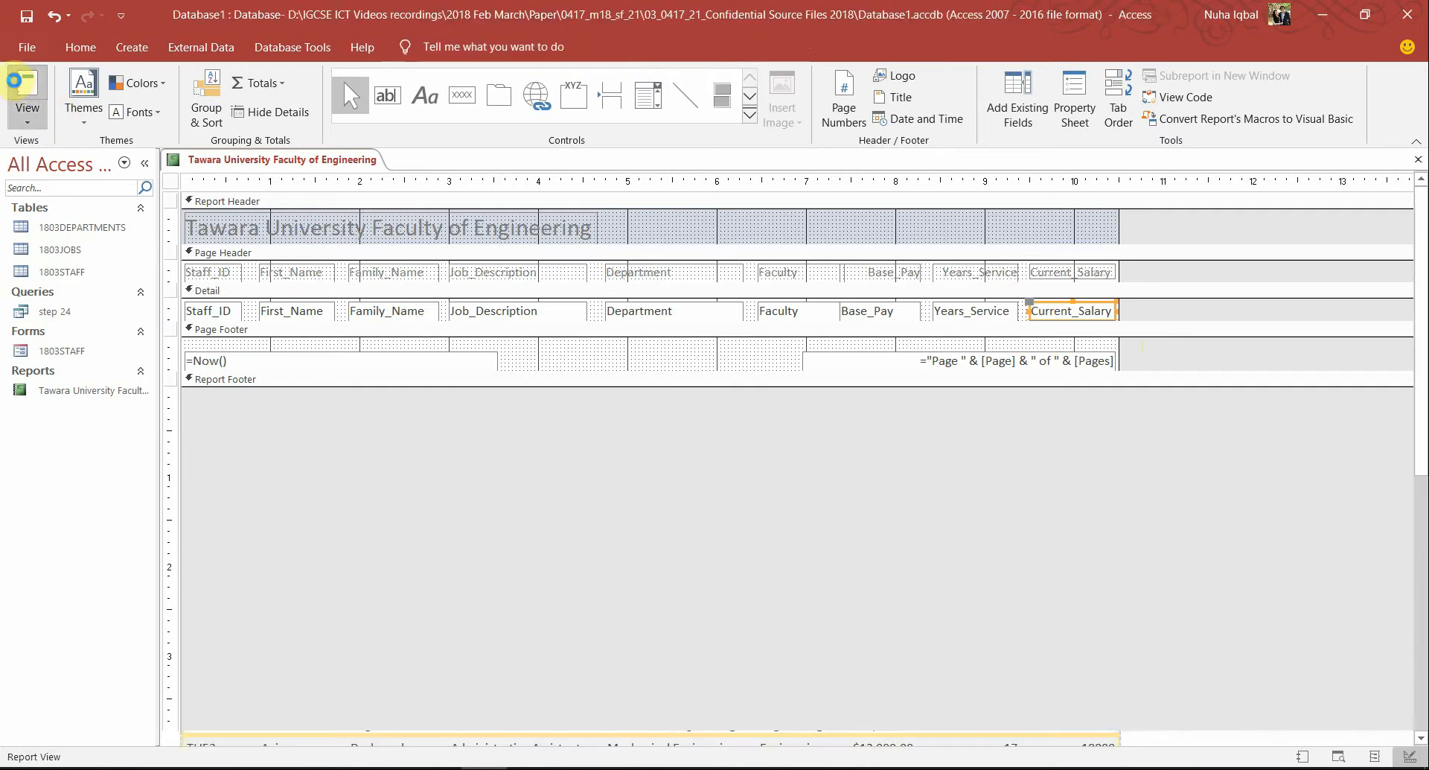
scroll(1186, 549, down, 6)
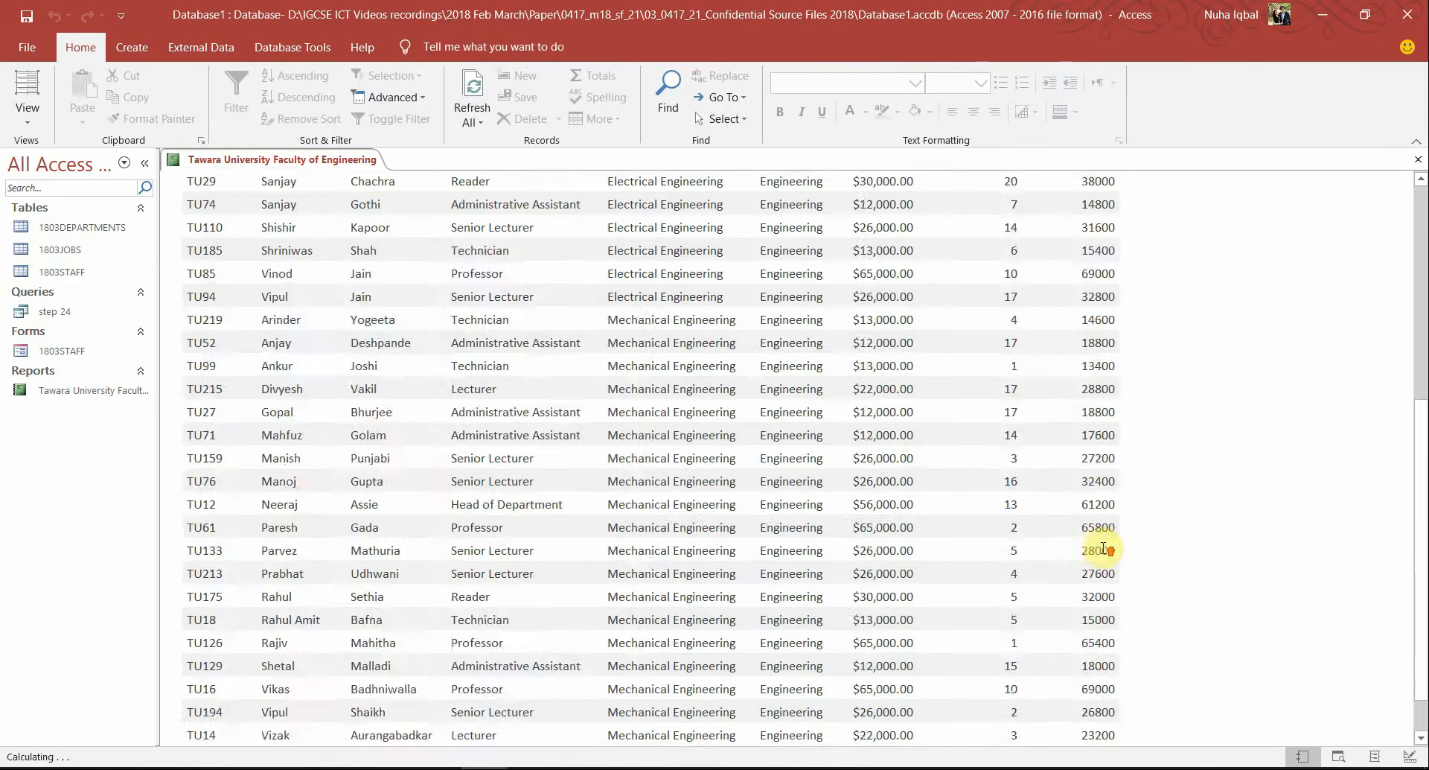
scroll(1186, 549, up, 4)
scroll(1104, 555, up, 2)
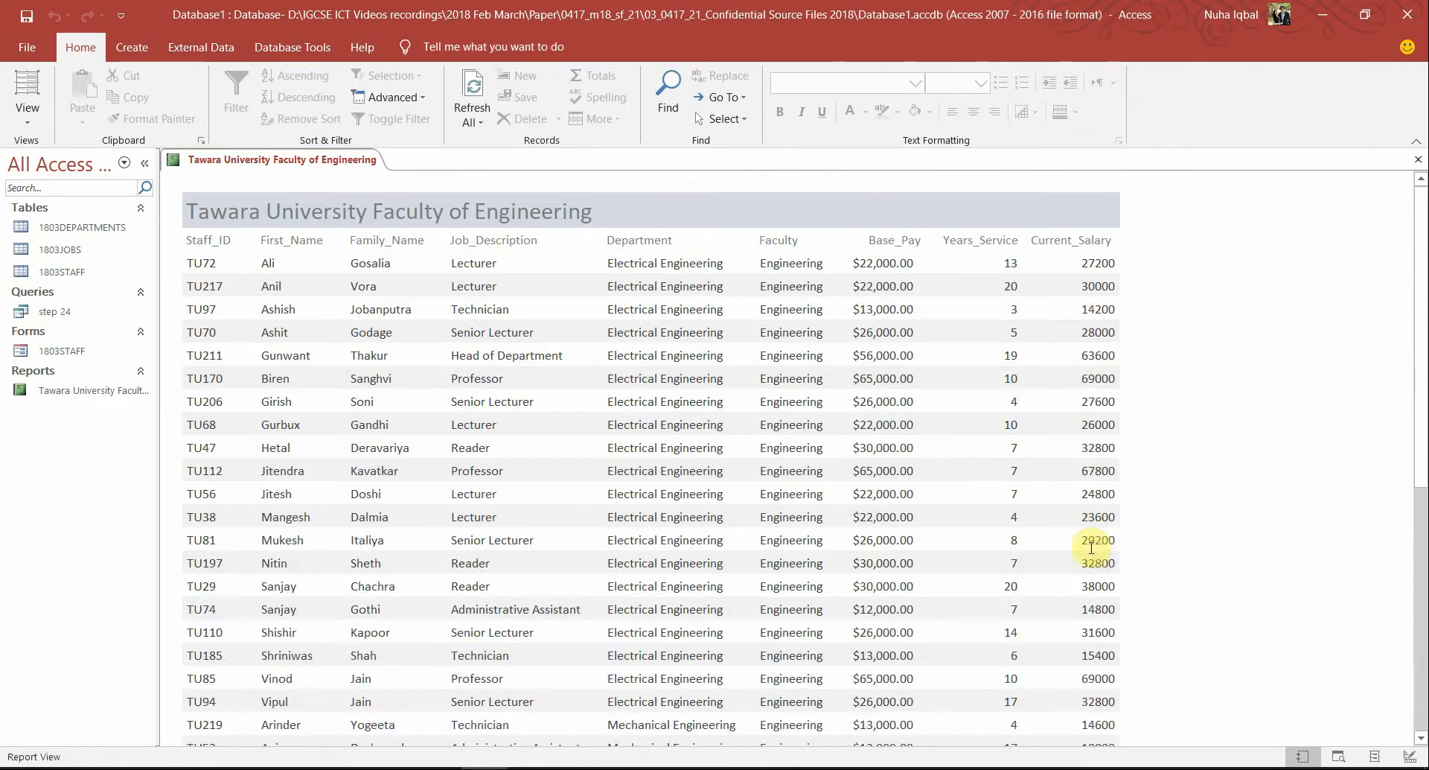
In Layout View, nudge and narrow the Current_Salary heading to fit the page width
click(26, 88)
click(1069, 241)
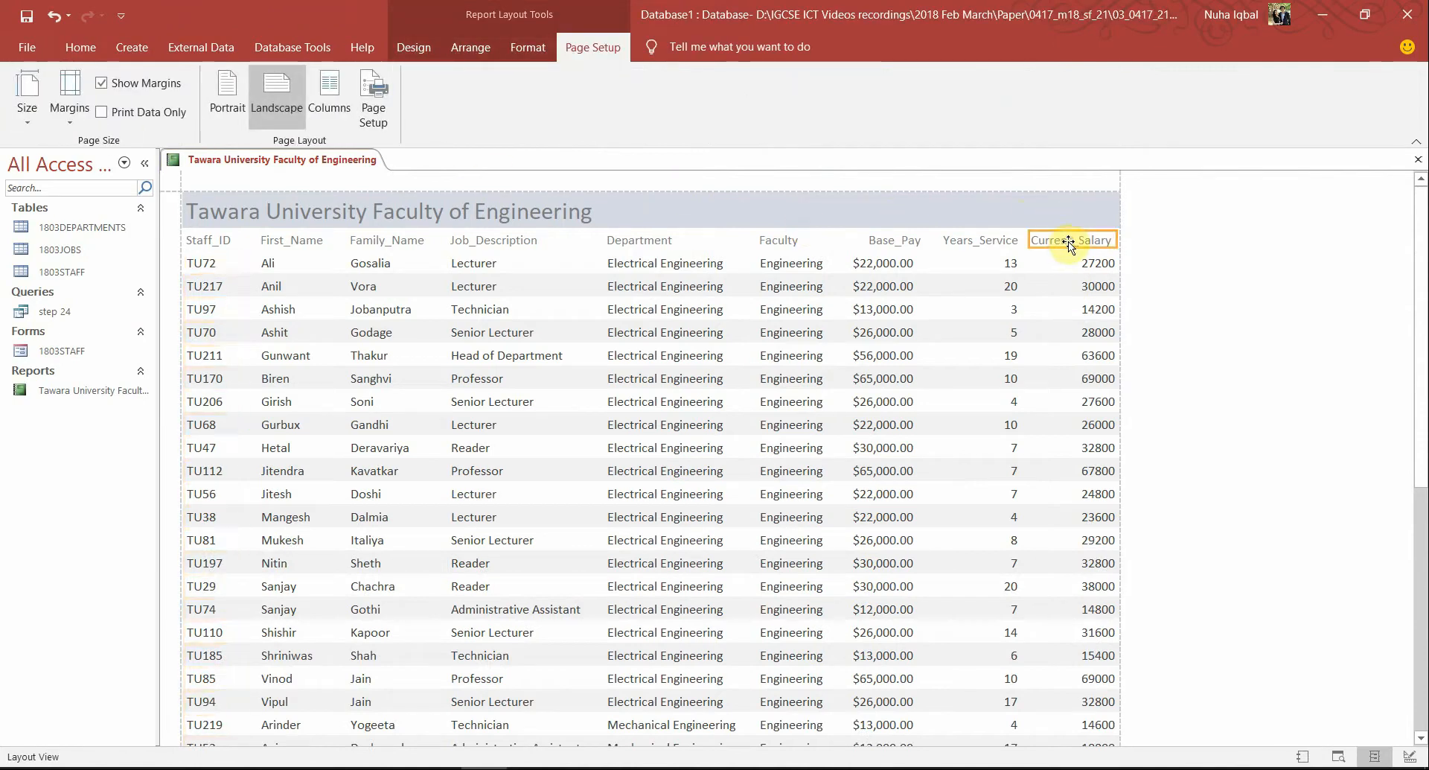
key(Right)
drag(1120, 240, 1117, 240)
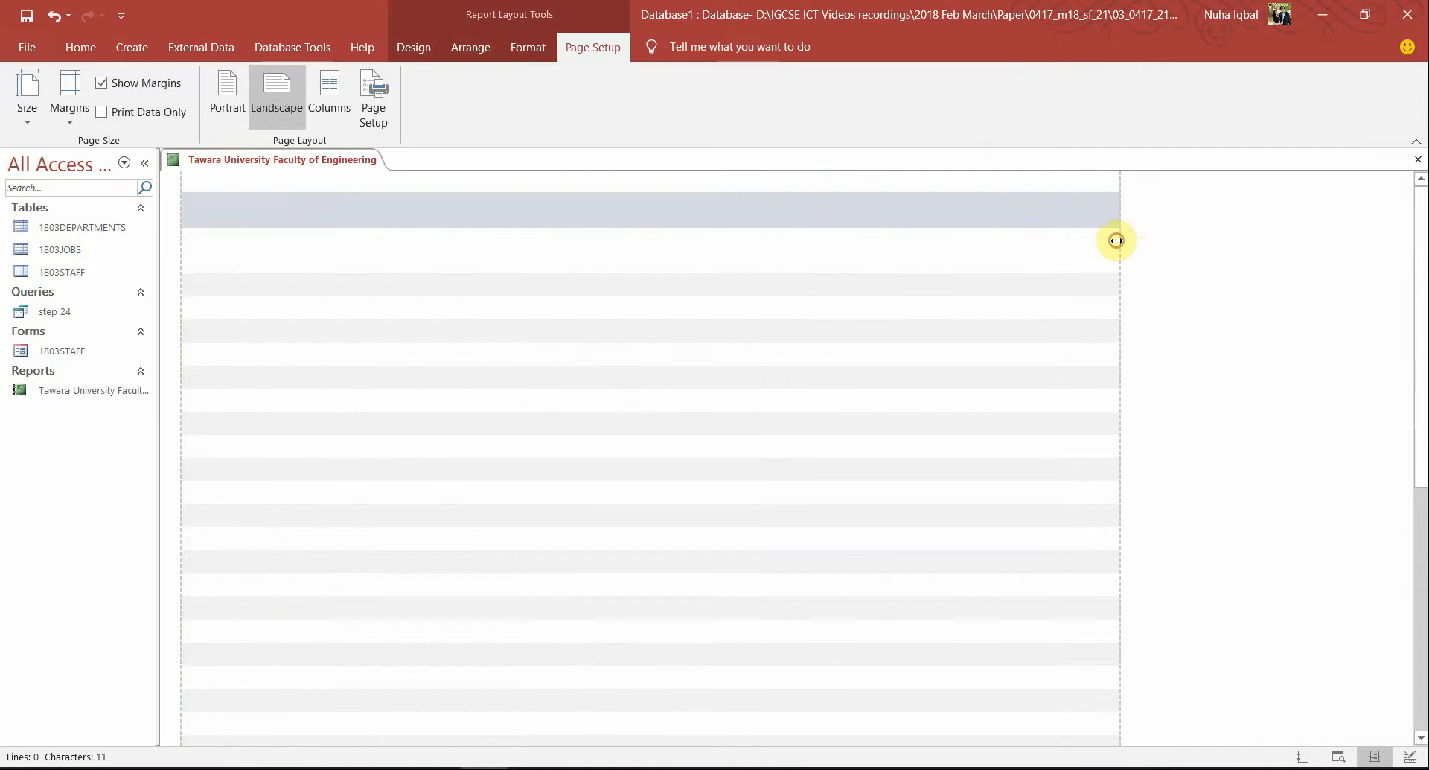
click(1215, 378)
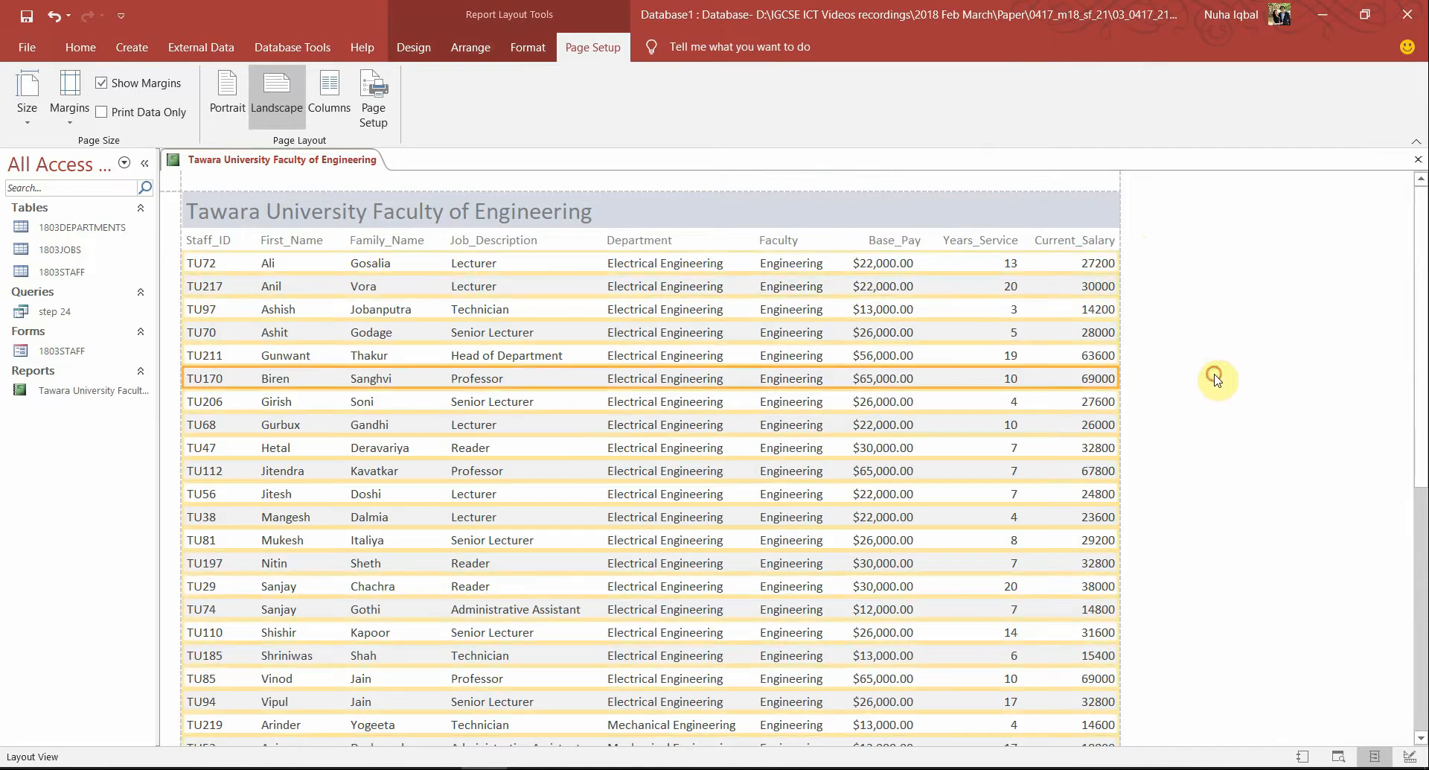
click(1079, 302)
click(1297, 485)
Check that the Years_Service, Base_Pay and Current_Salary headings and values sit within the page
click(977, 240)
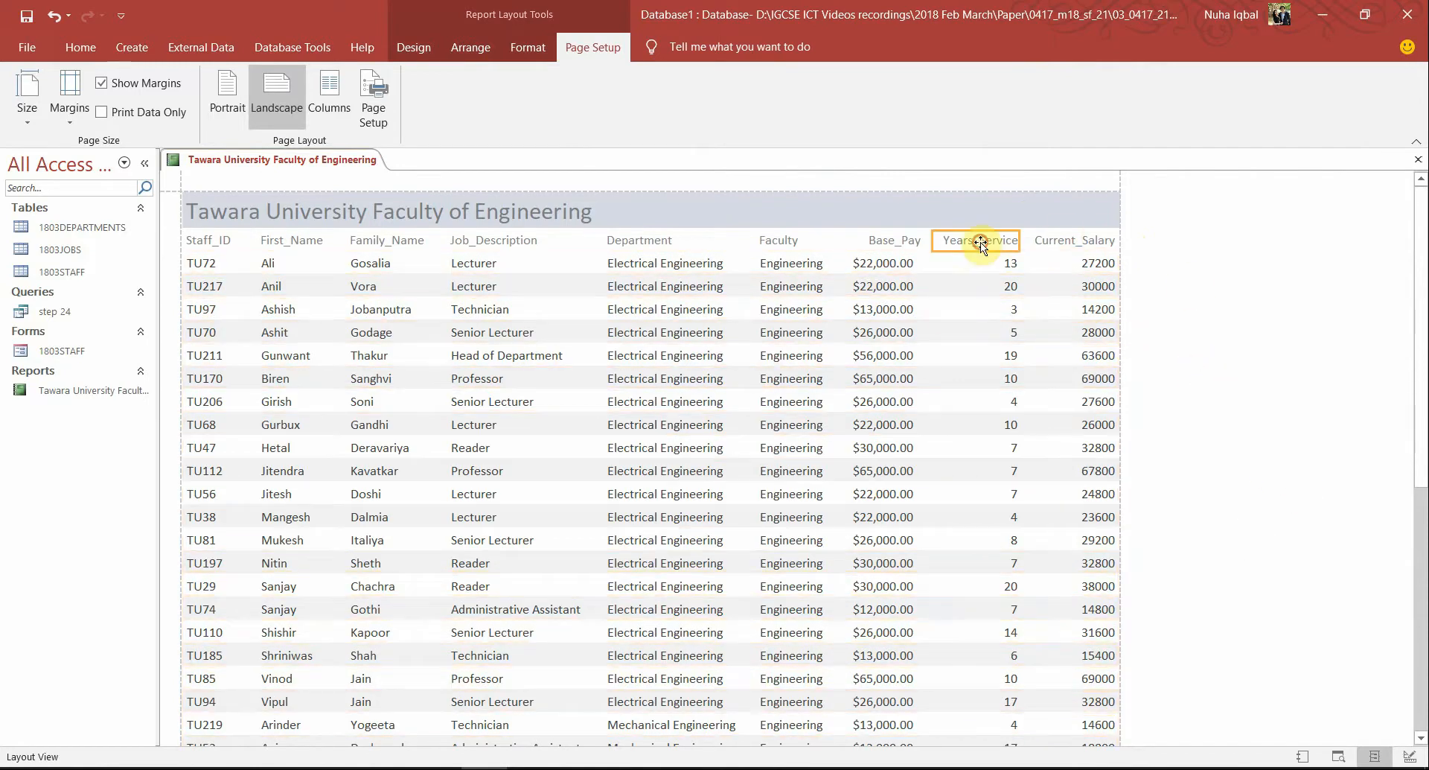
click(1310, 376)
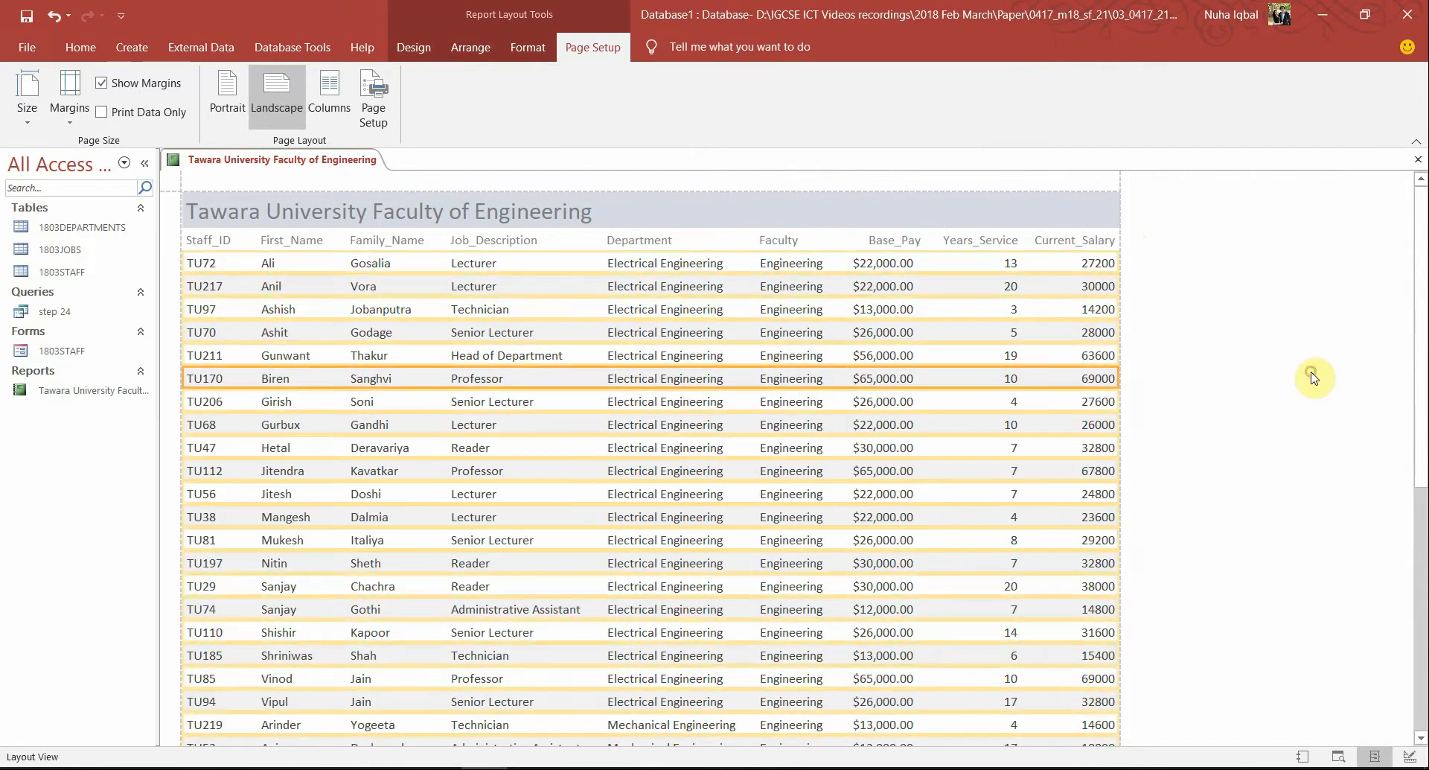
click(897, 238)
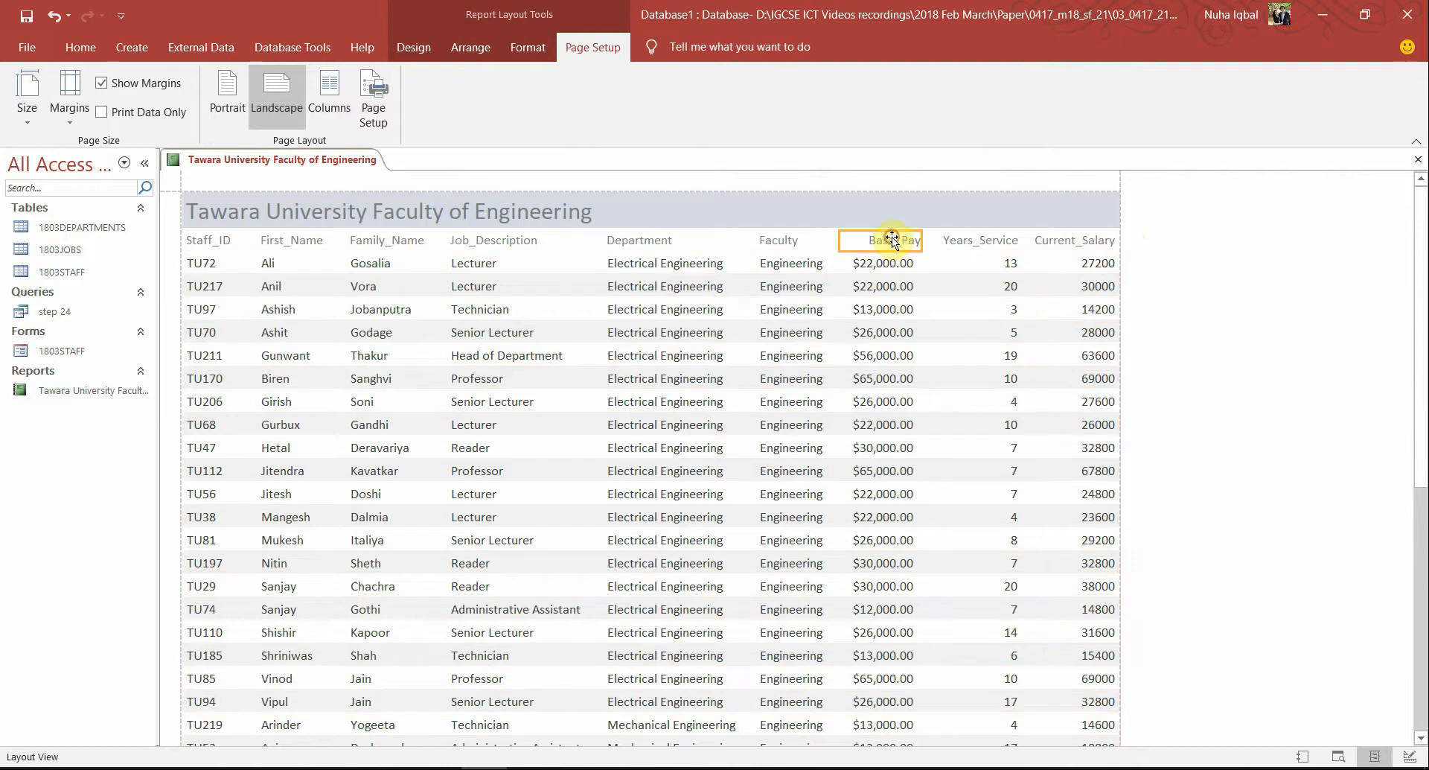
click(1370, 430)
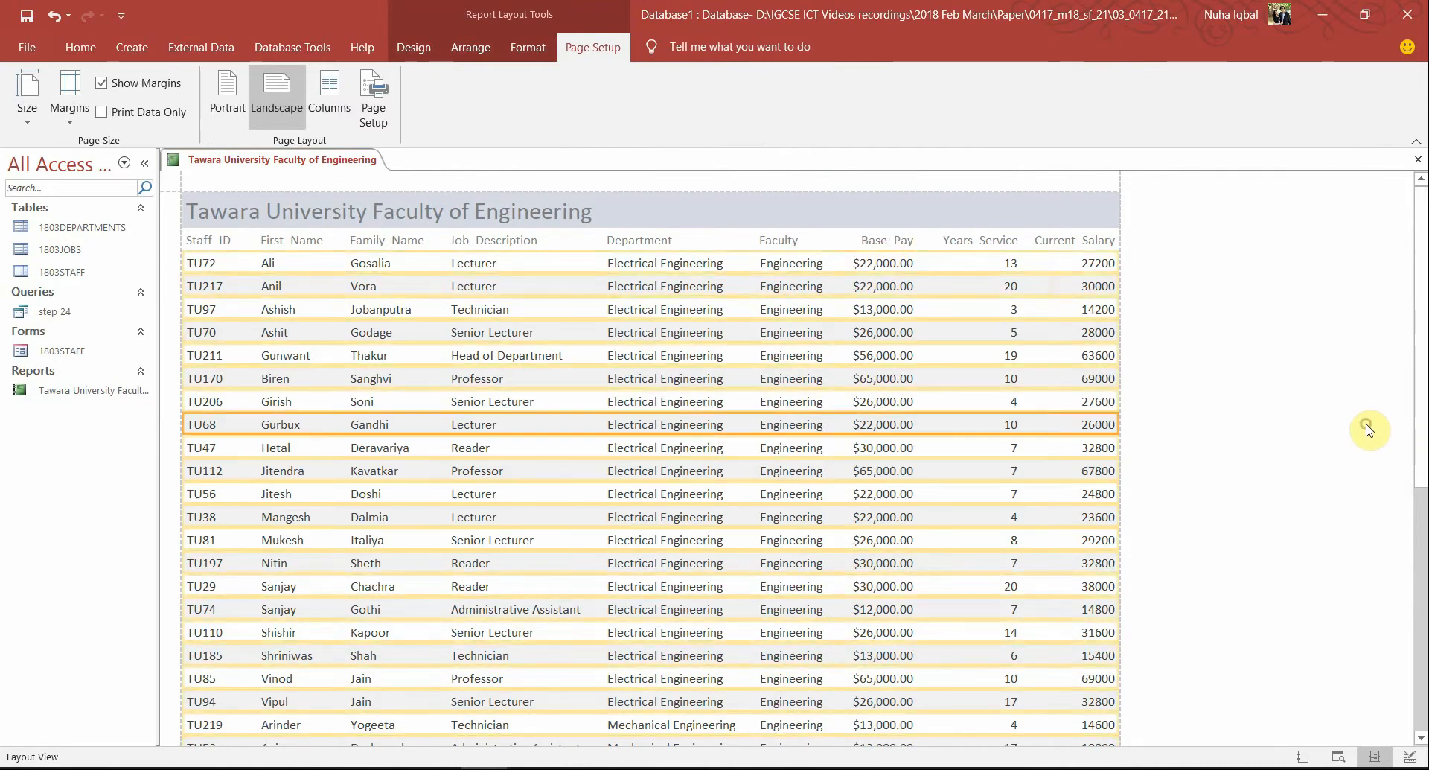
click(1017, 263)
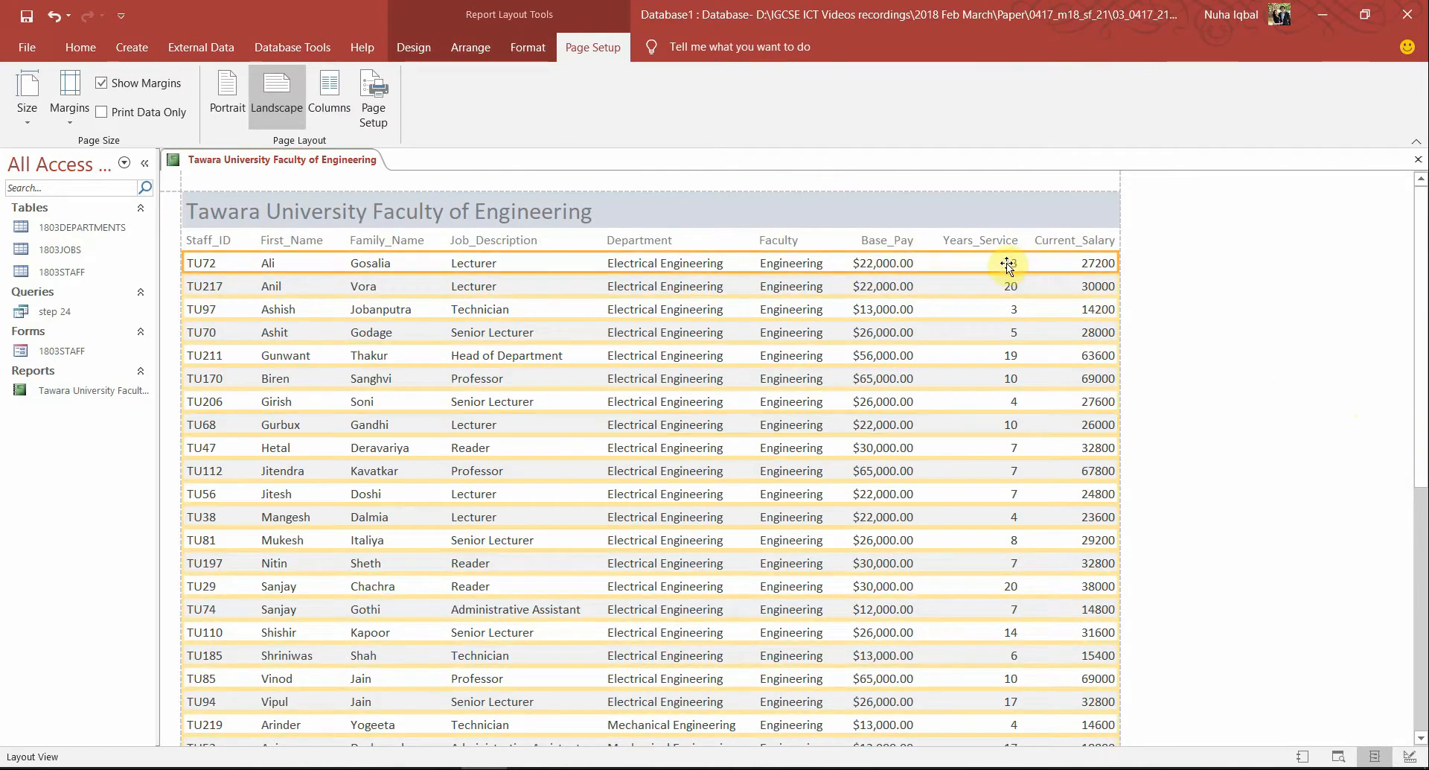
click(1006, 265)
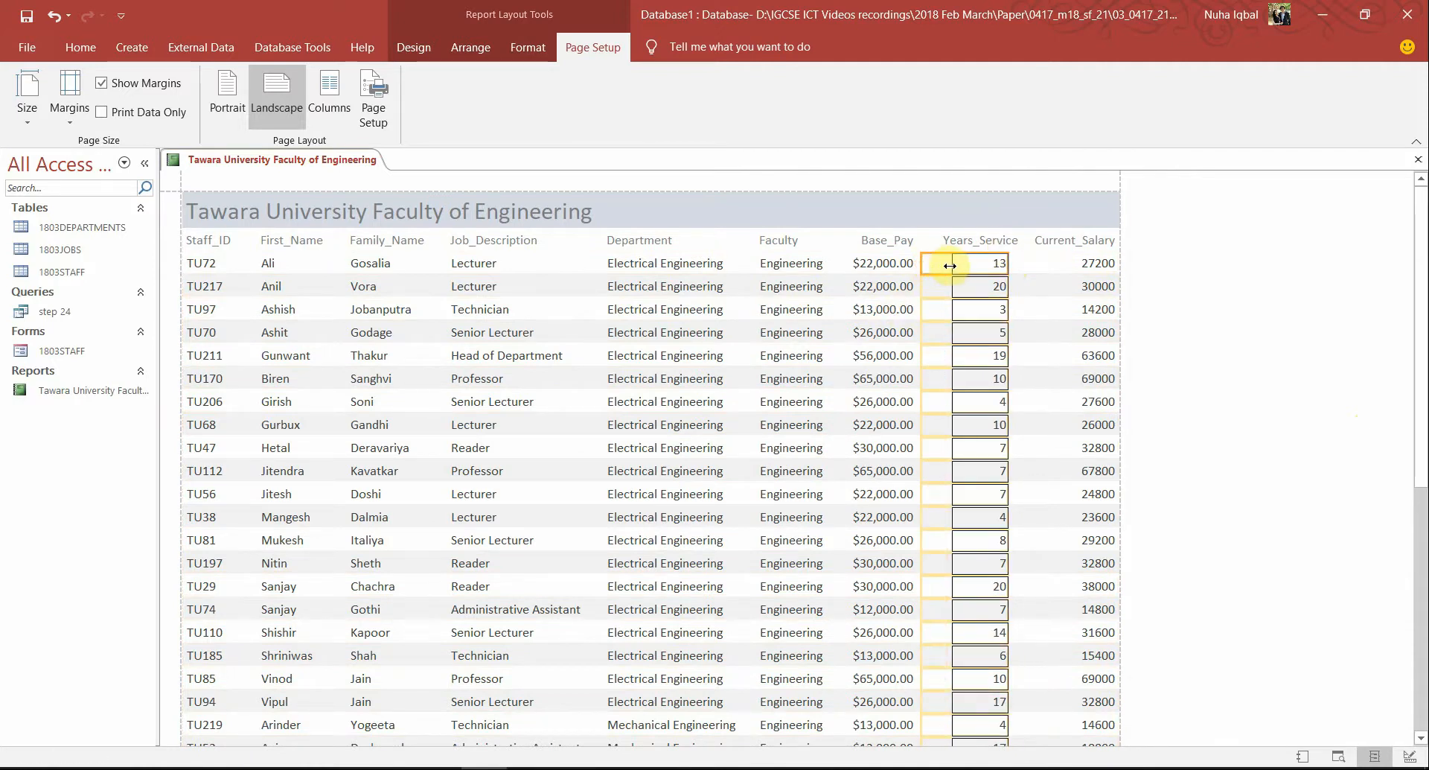
click(987, 243)
click(1061, 242)
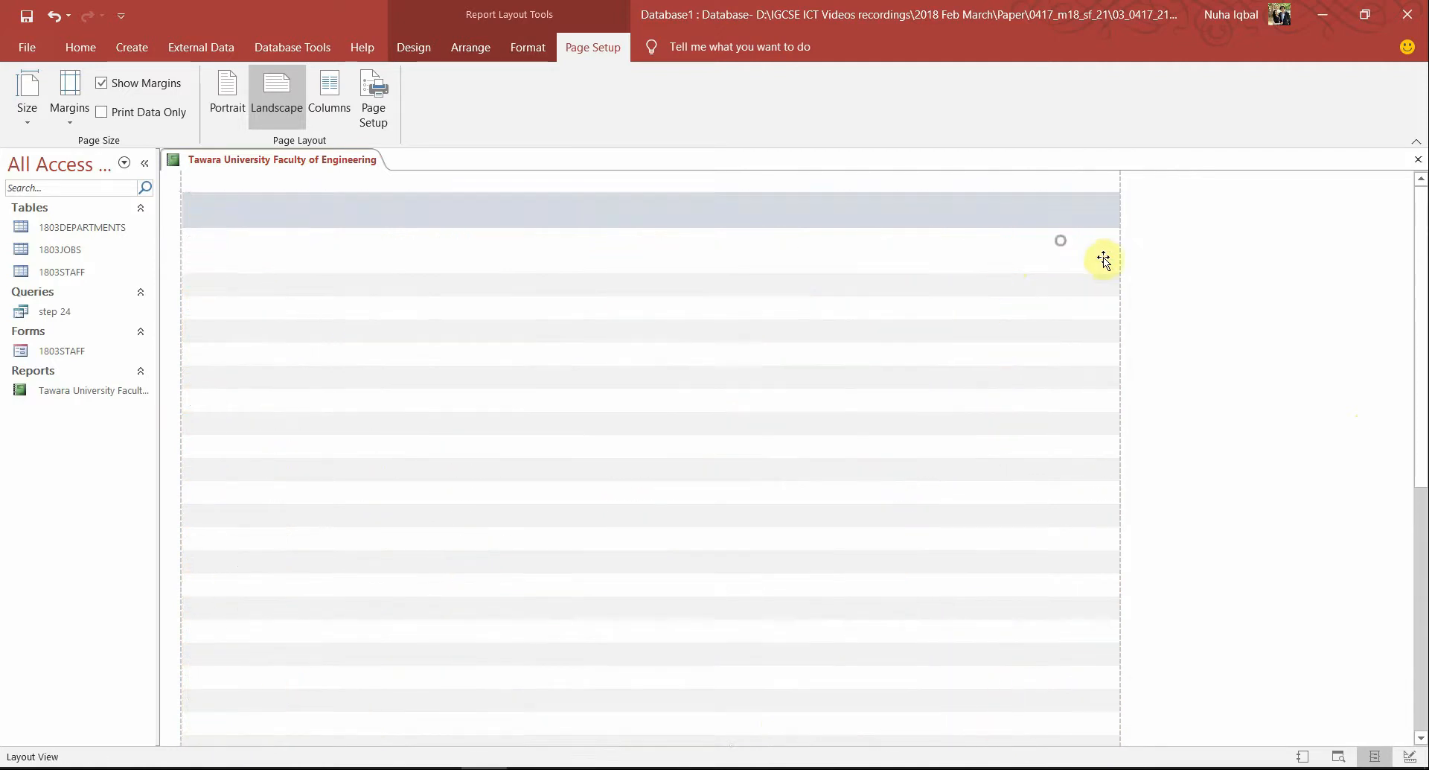
click(1108, 264)
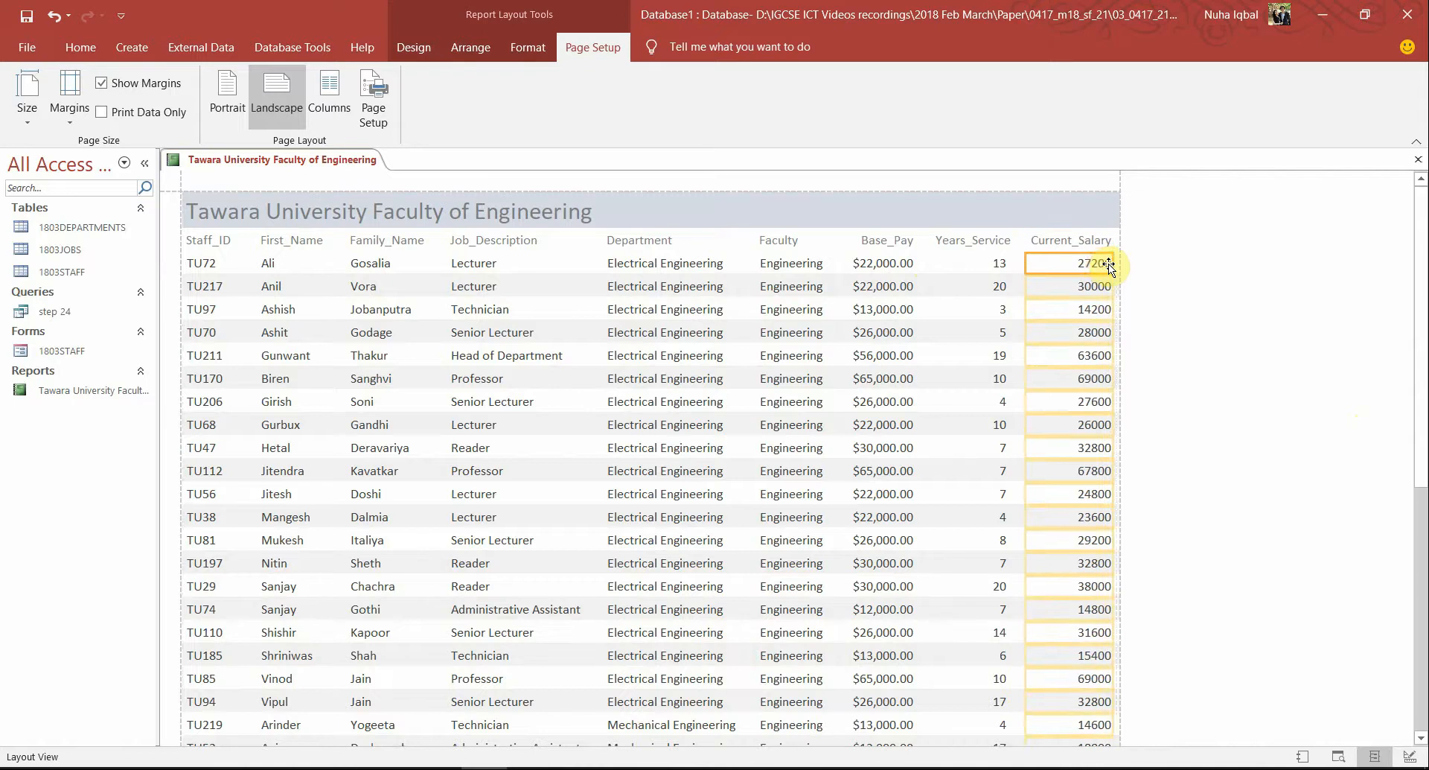
click(1209, 306)
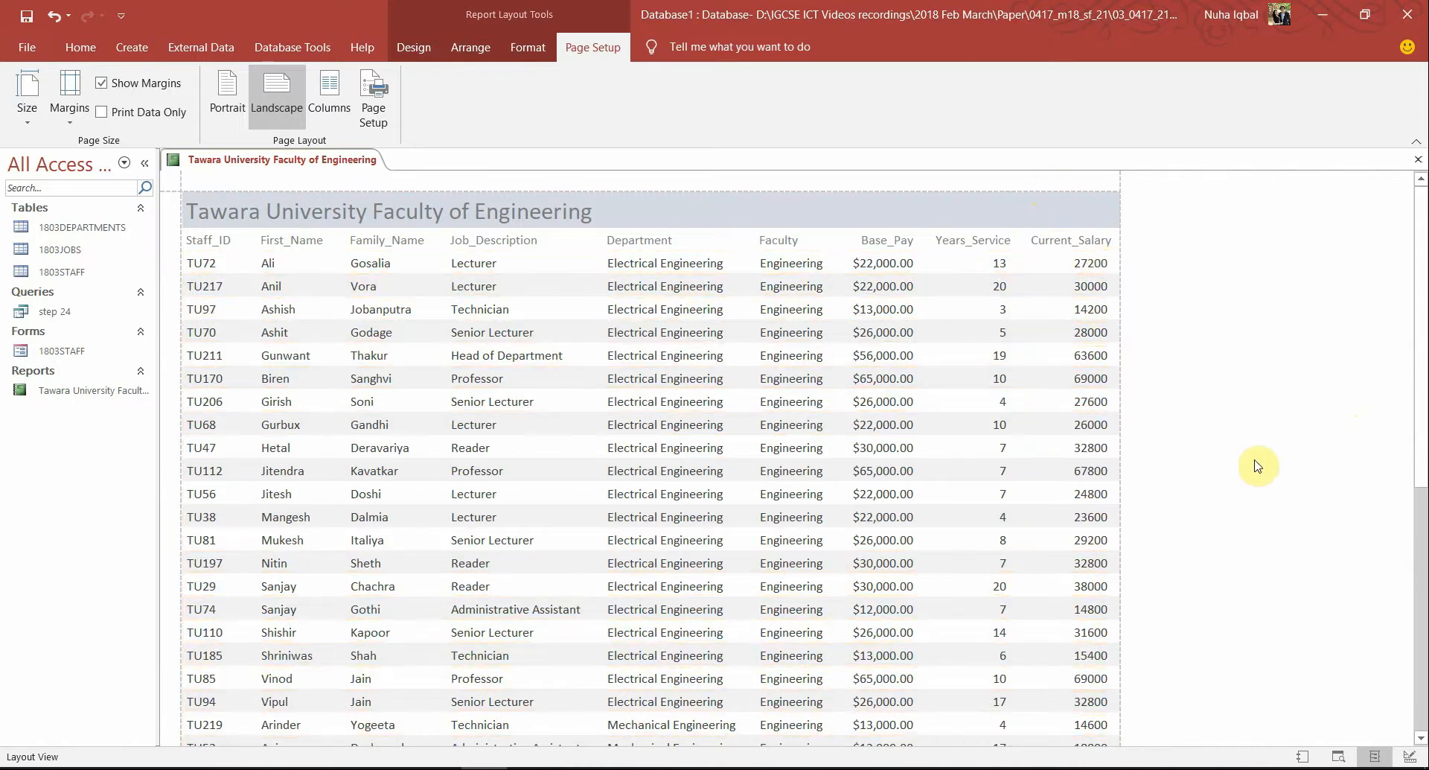
Scroll through the report, then switch to the question paper PDF
scroll(1225, 455, down, 2)
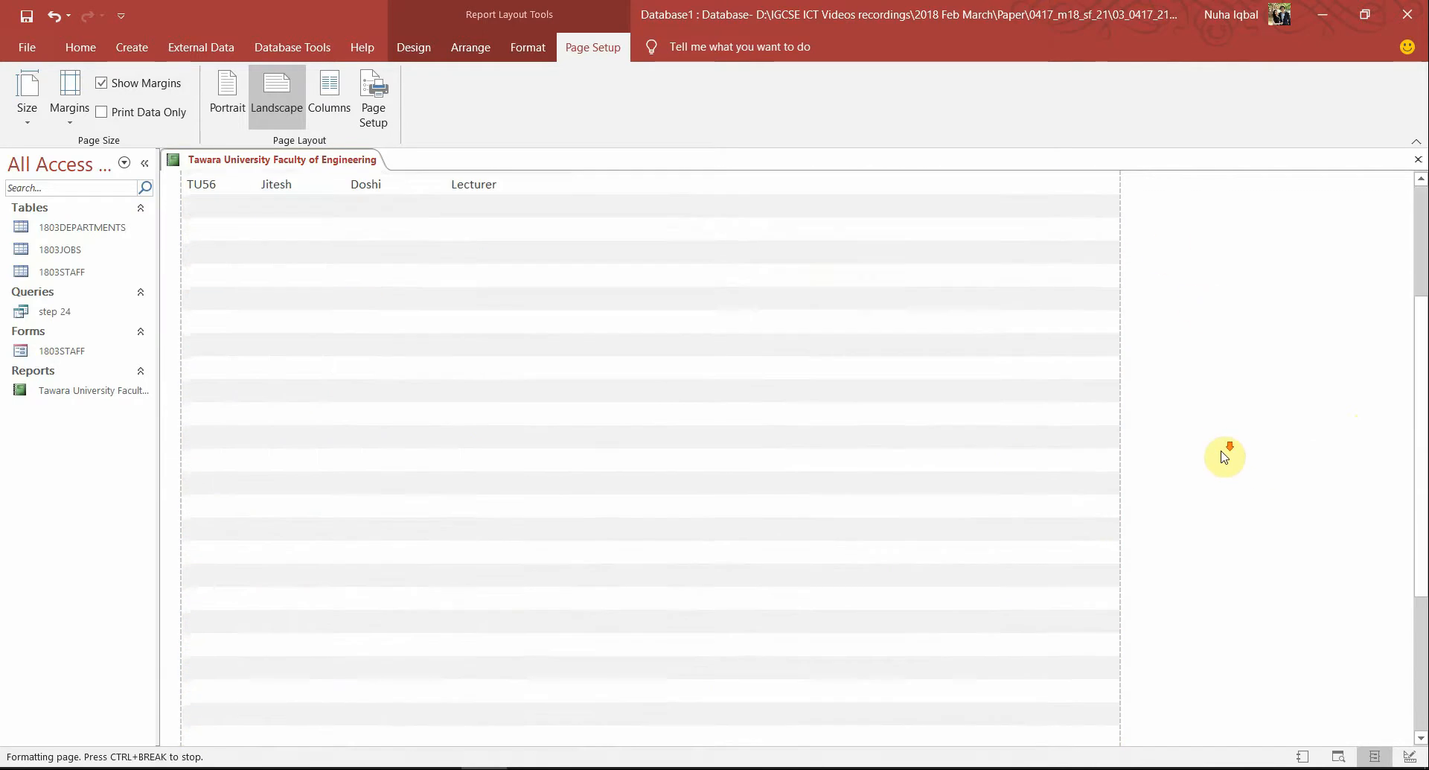
scroll(1225, 456, up, 2)
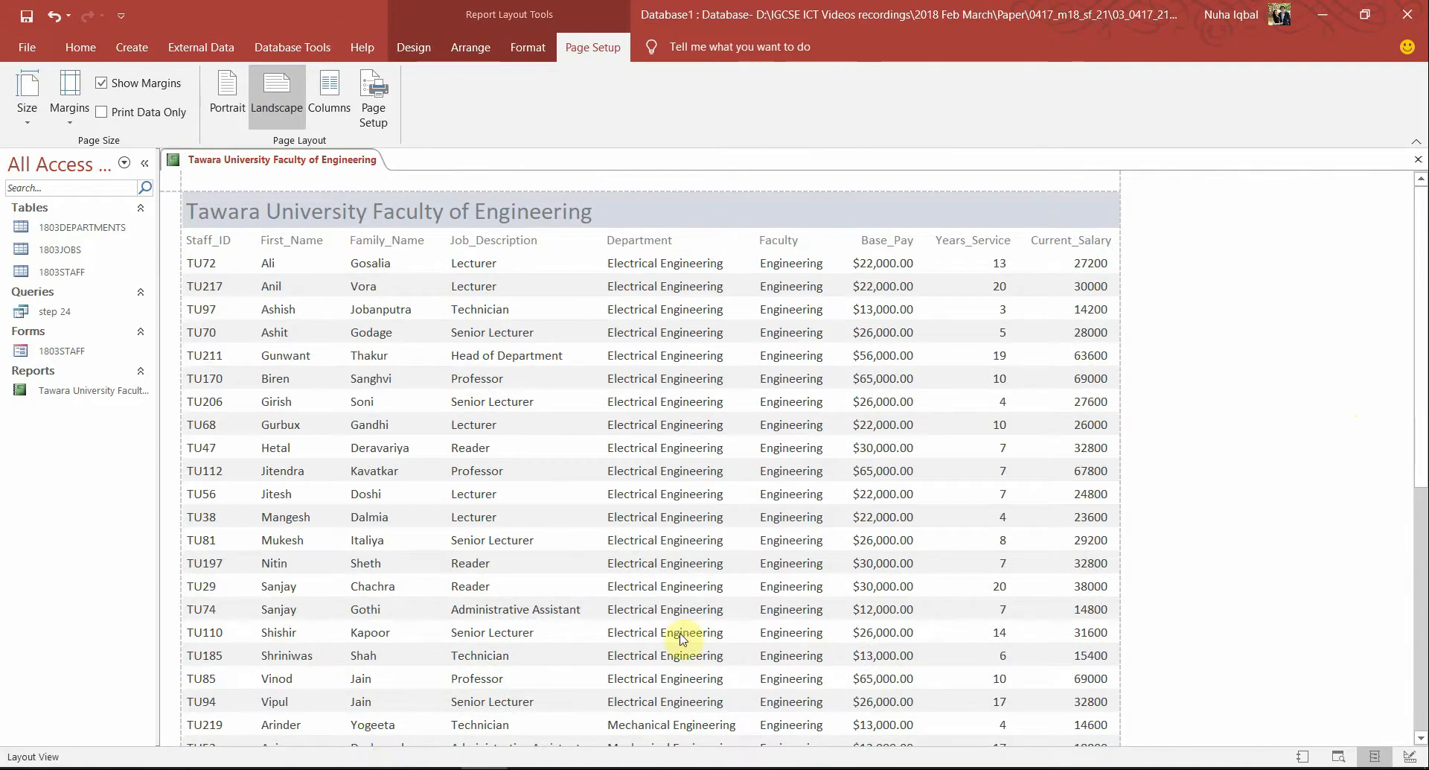
key(alt+Tab)
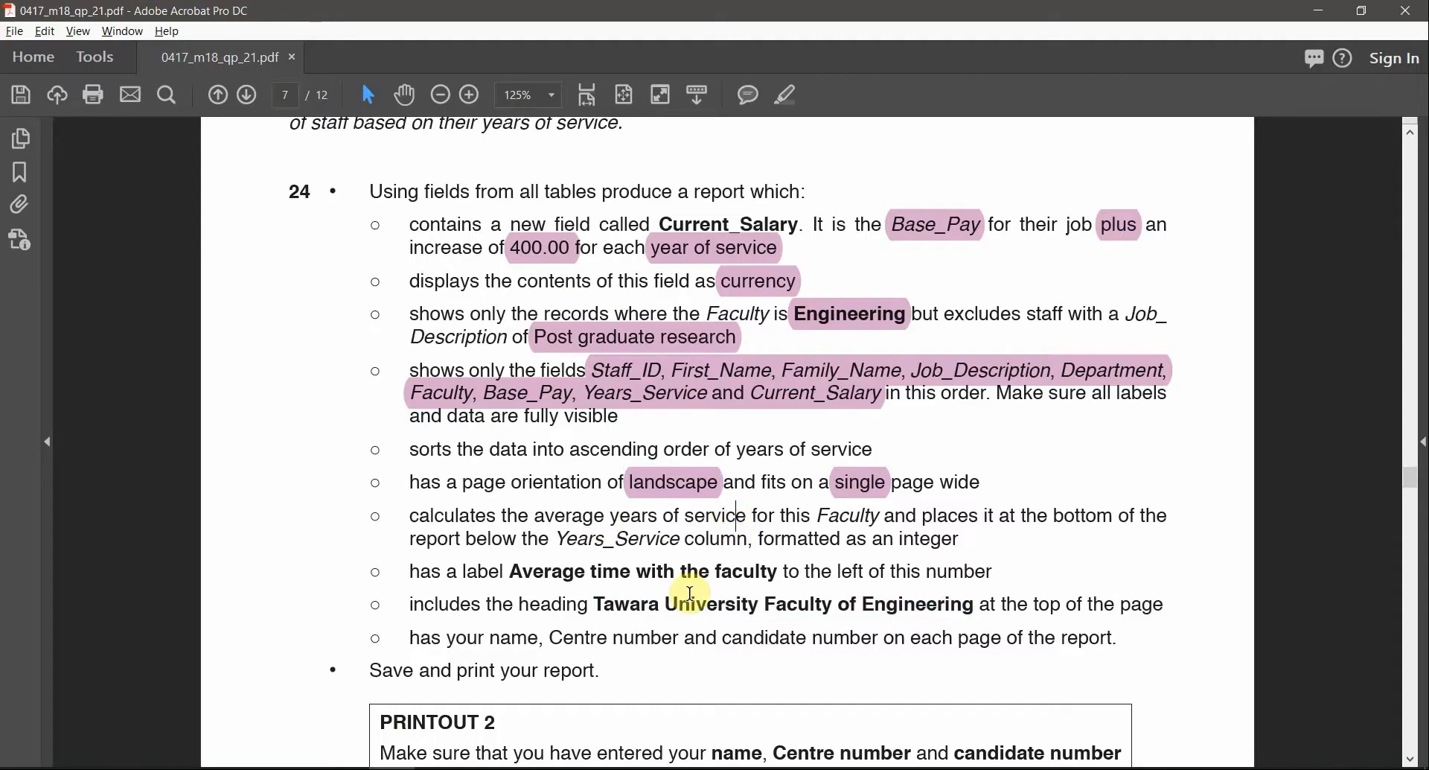
Highlight 'years of service' in pink in the PDF's sorting requirement and return to Access
scroll(693, 593, down, 1)
scroll(693, 593, down, 1)
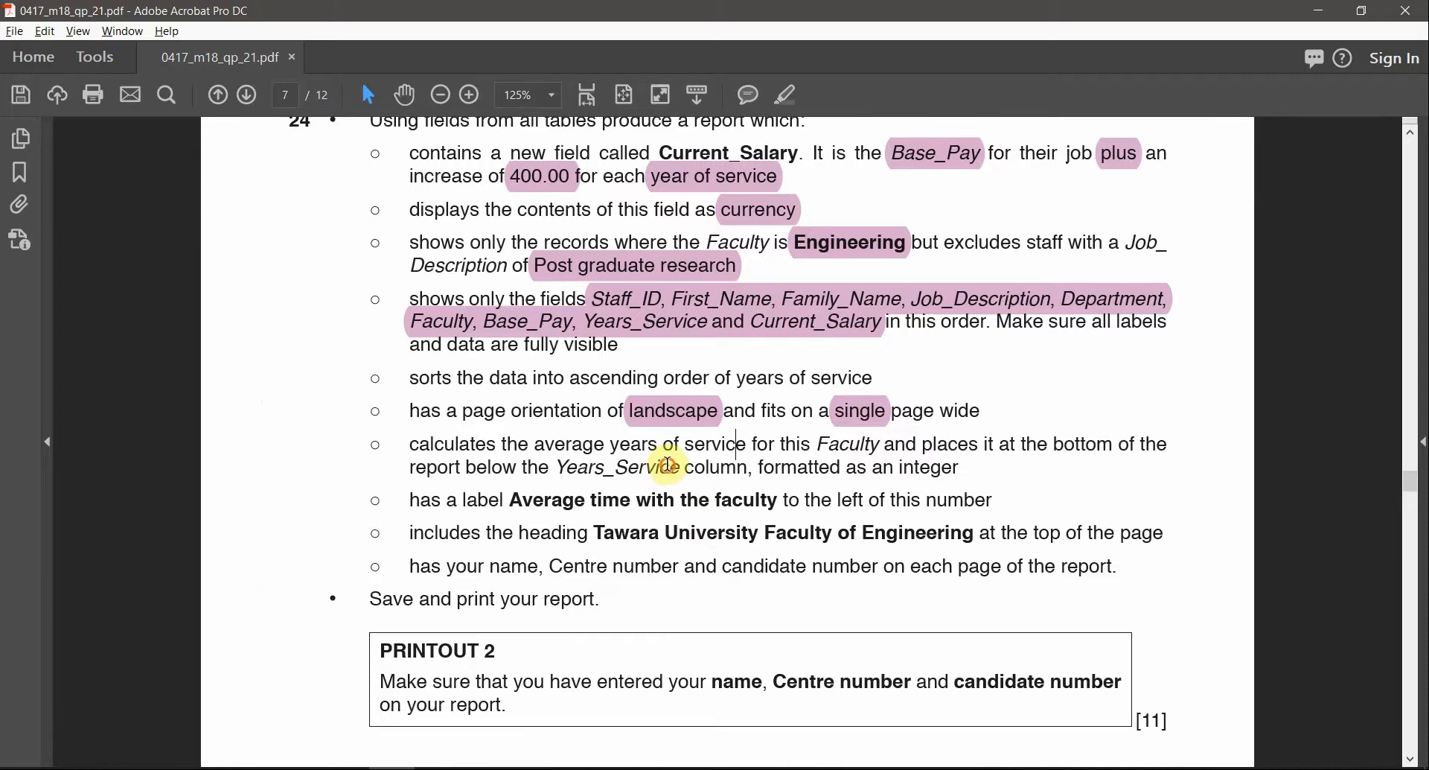
drag(423, 377, 685, 379)
click(547, 471)
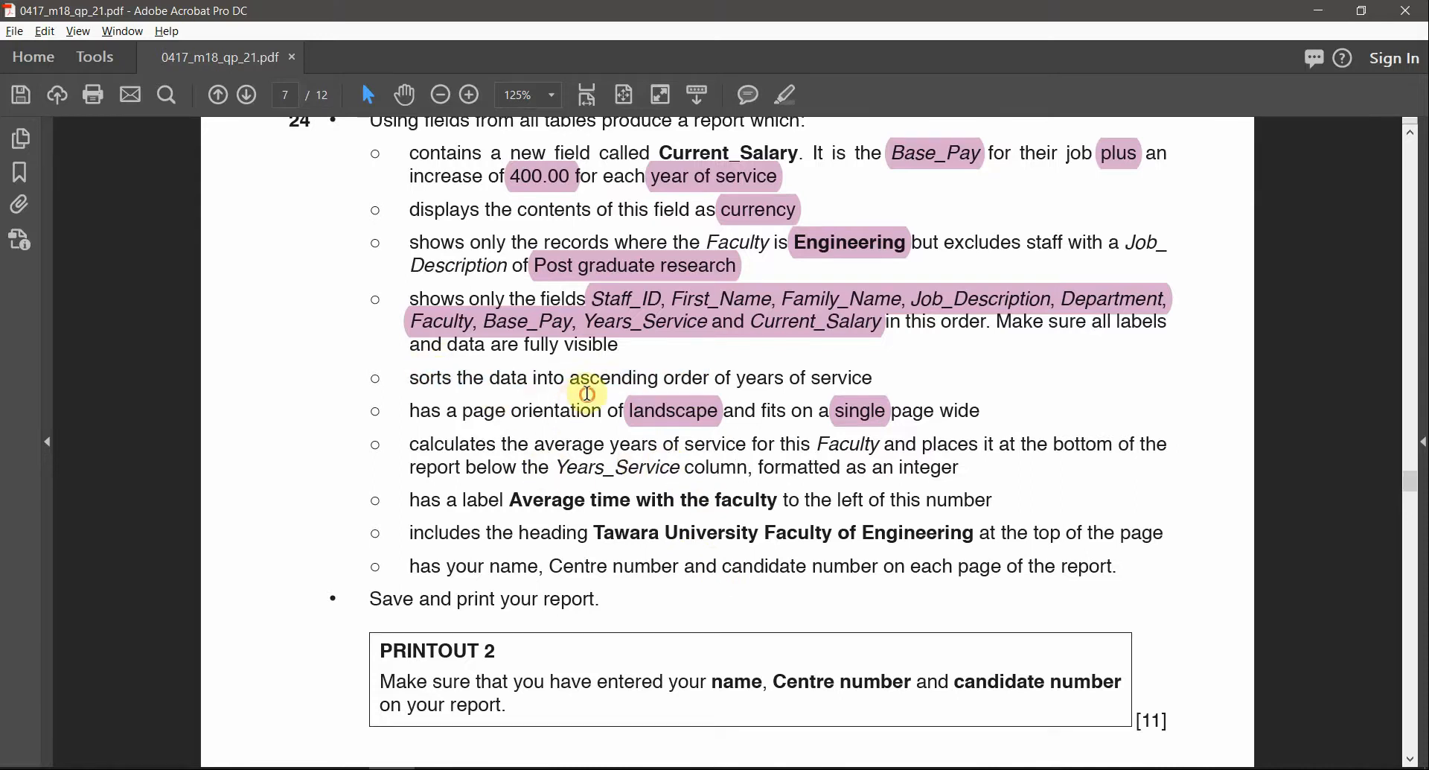
double_click(606, 380)
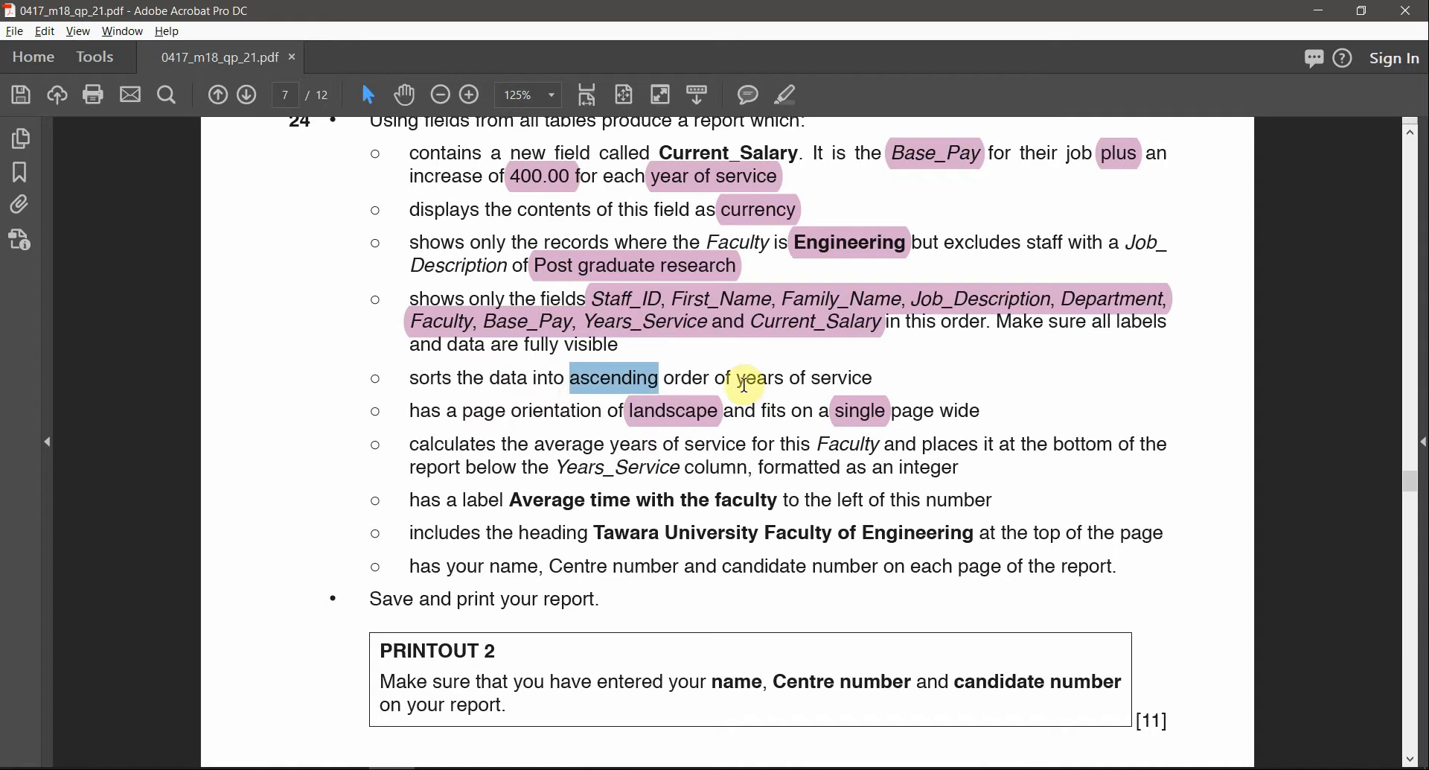
drag(740, 380, 919, 386)
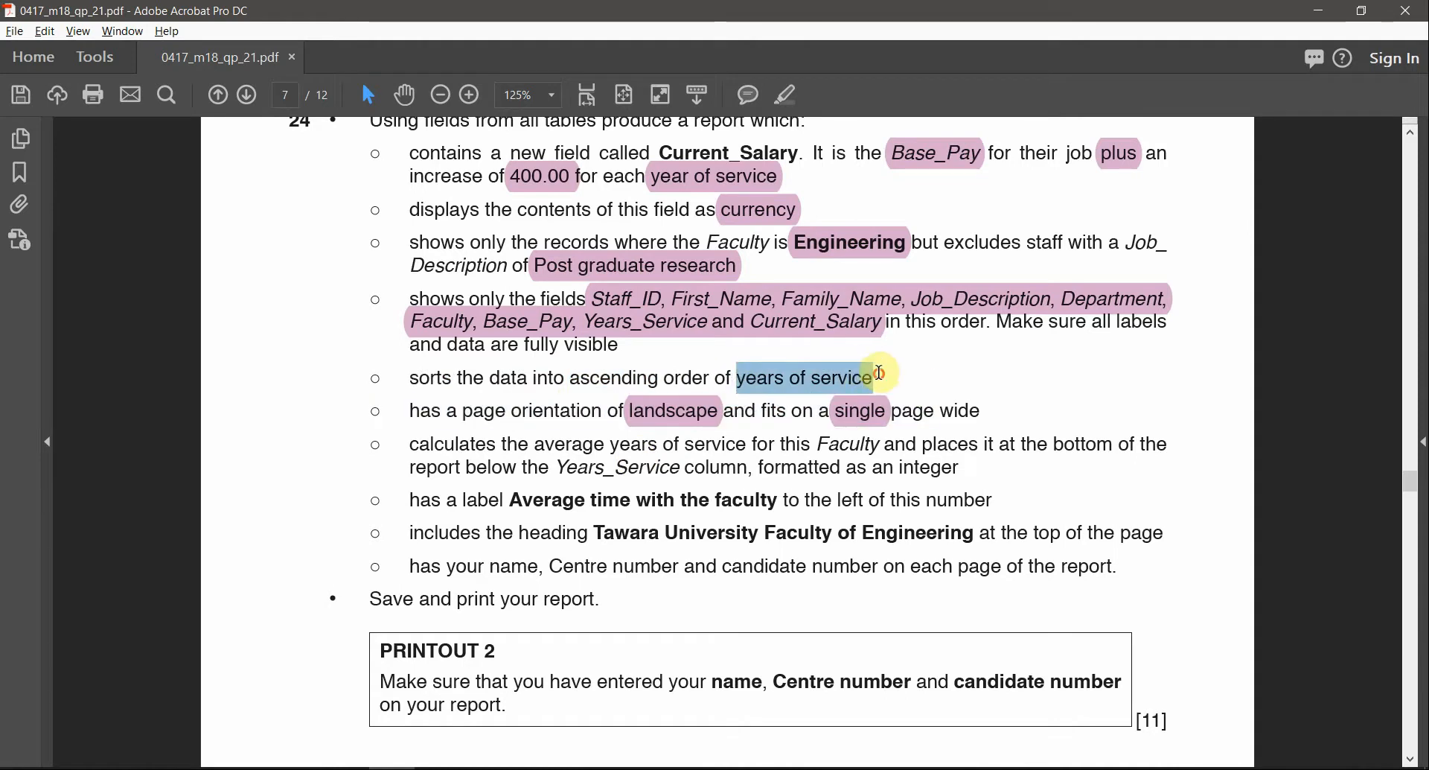
click(788, 94)
key(alt+Tab)
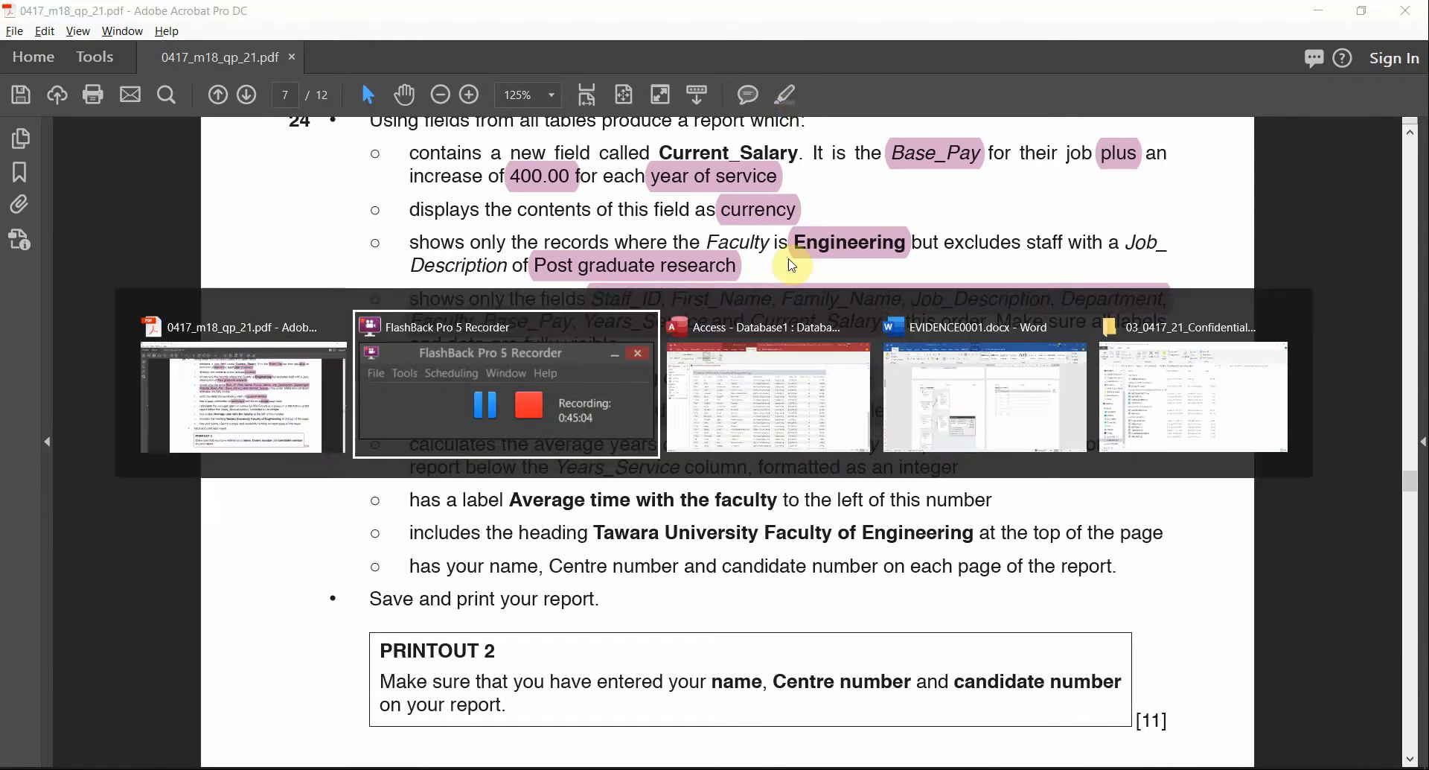
key(alt+Tab)
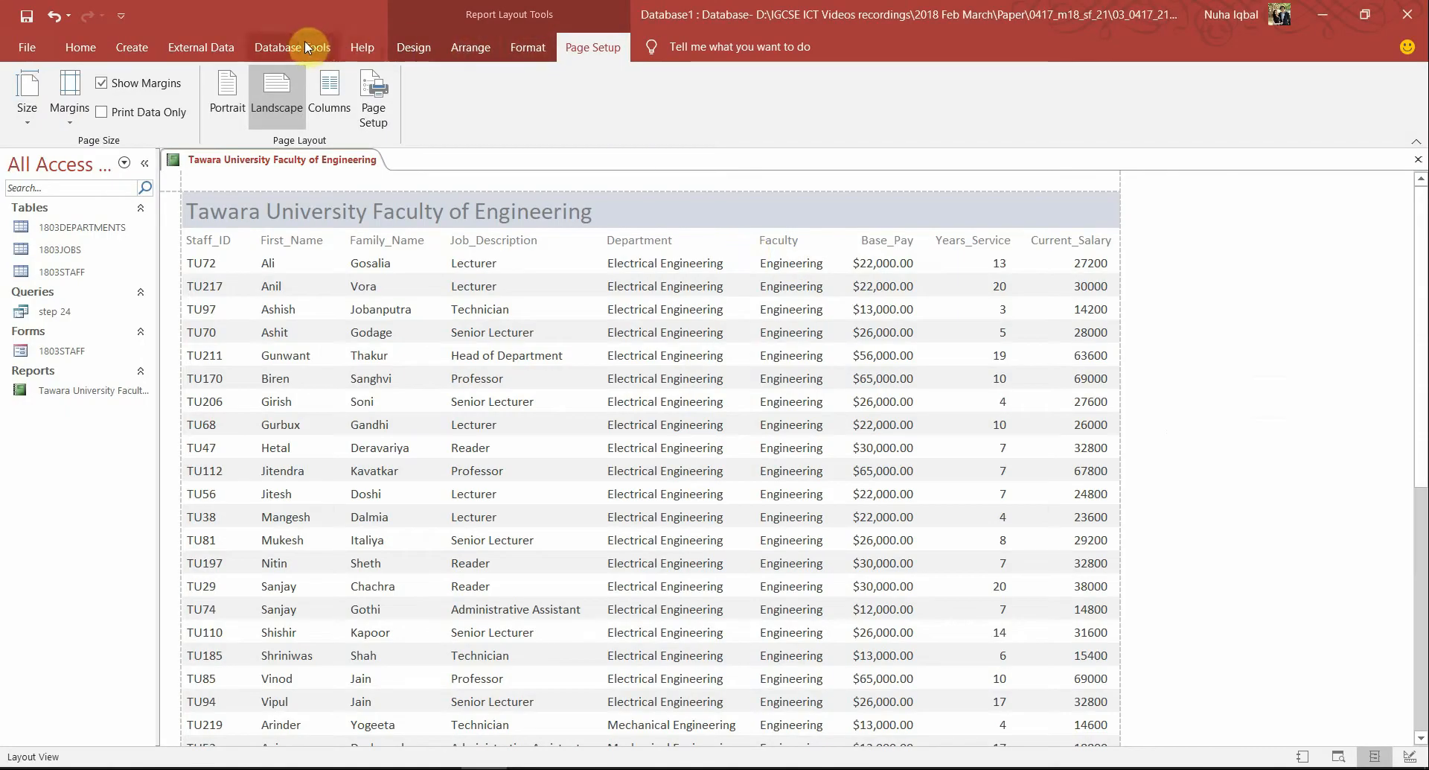
Add a Years_Service sort, smallest to largest, in the Group, Sort and Total pane
click(413, 47)
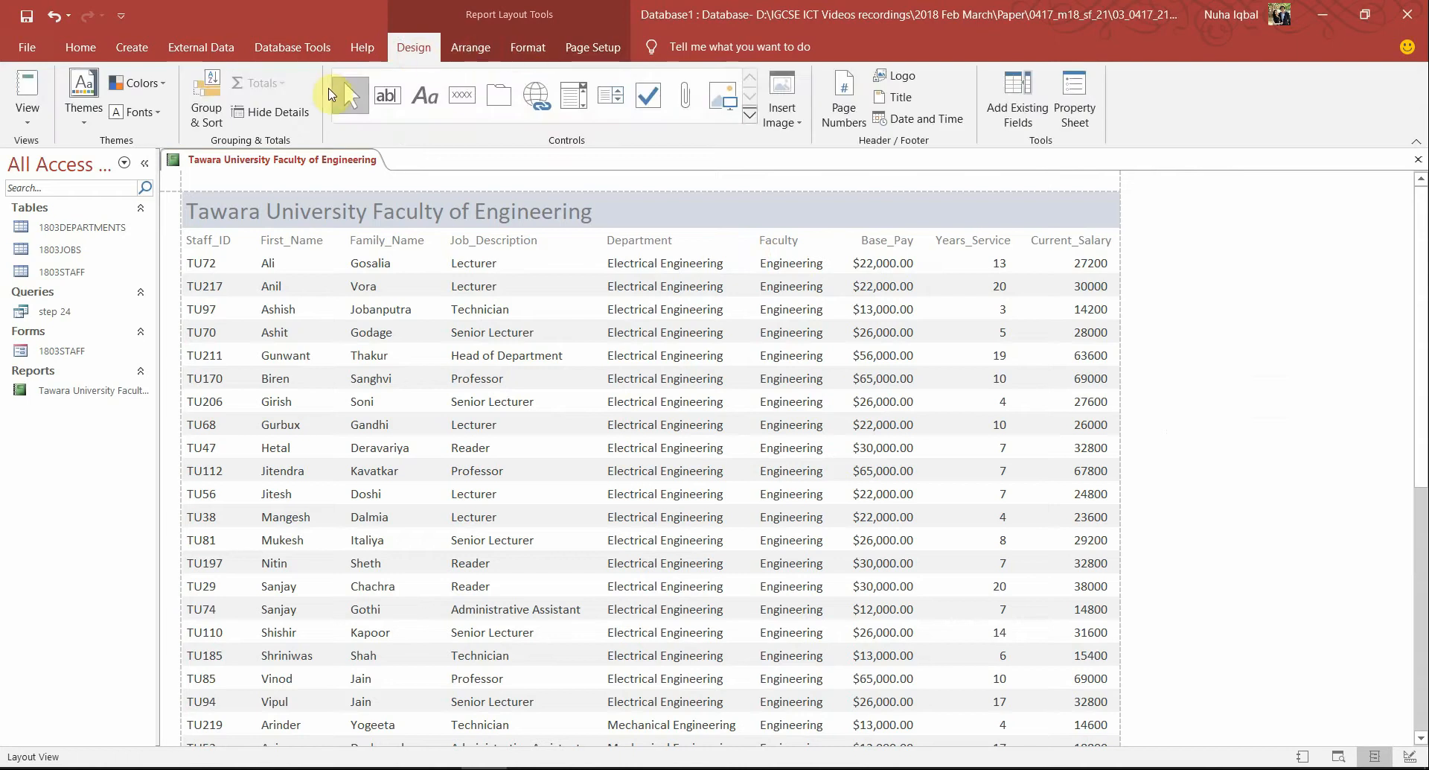
click(213, 95)
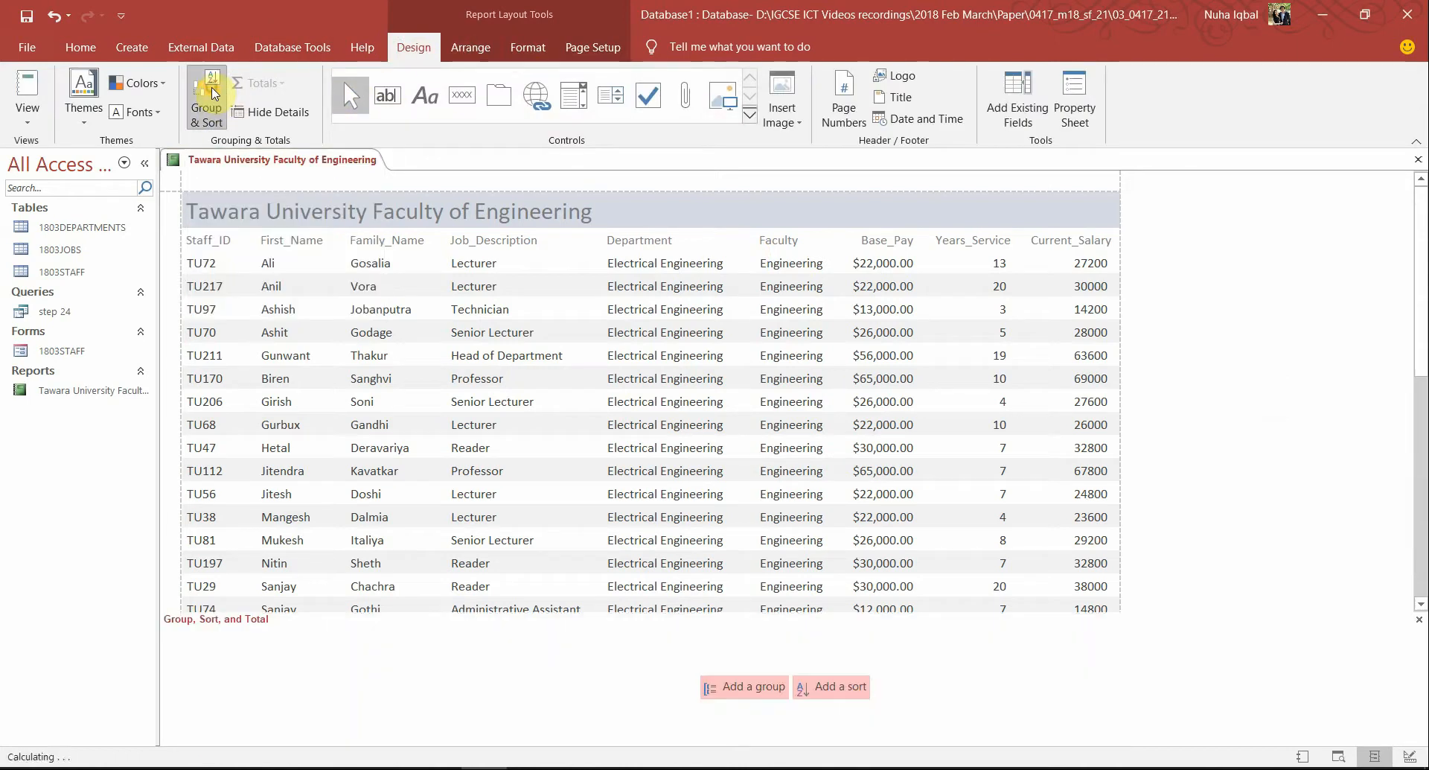
click(841, 686)
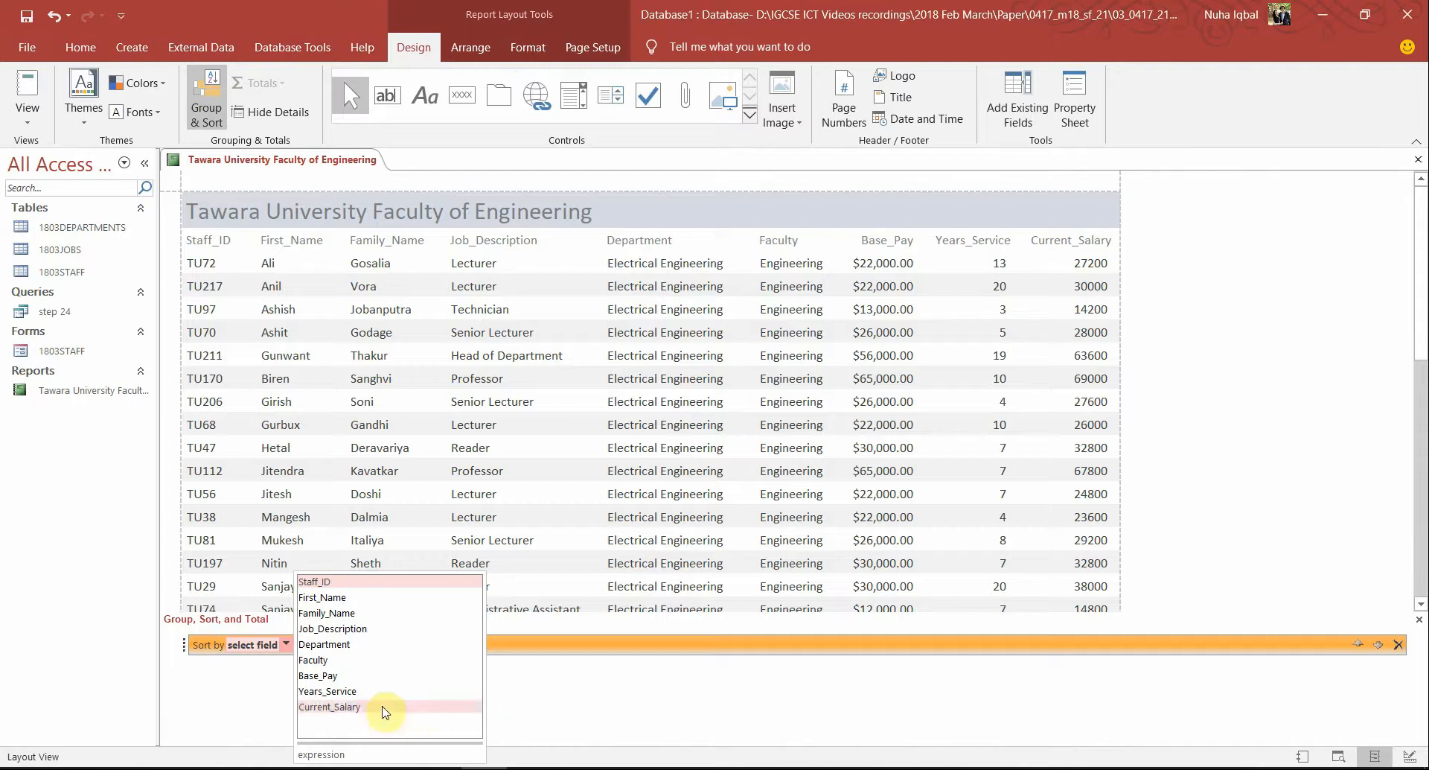
key(alt+Tab)
key(alt+Tab)
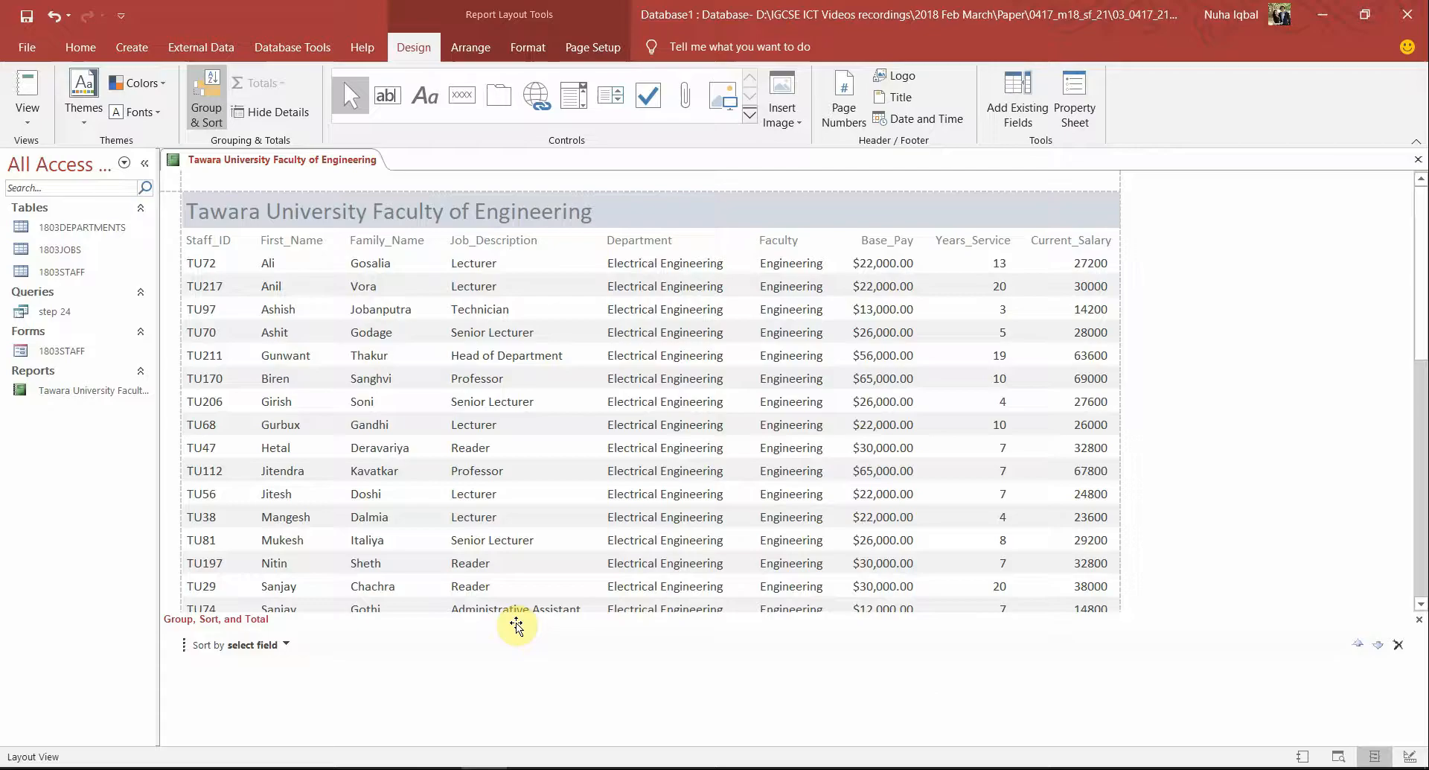
click(286, 644)
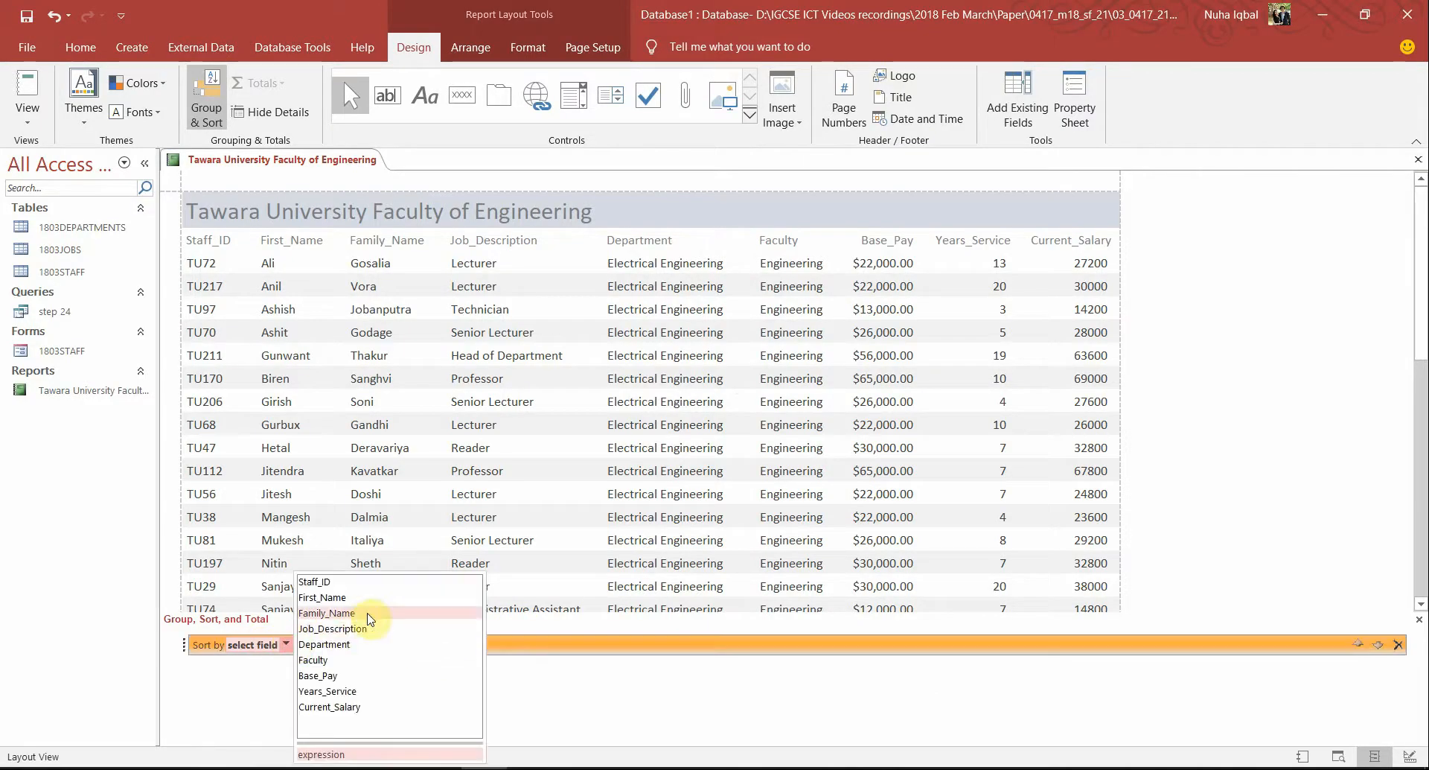
click(343, 693)
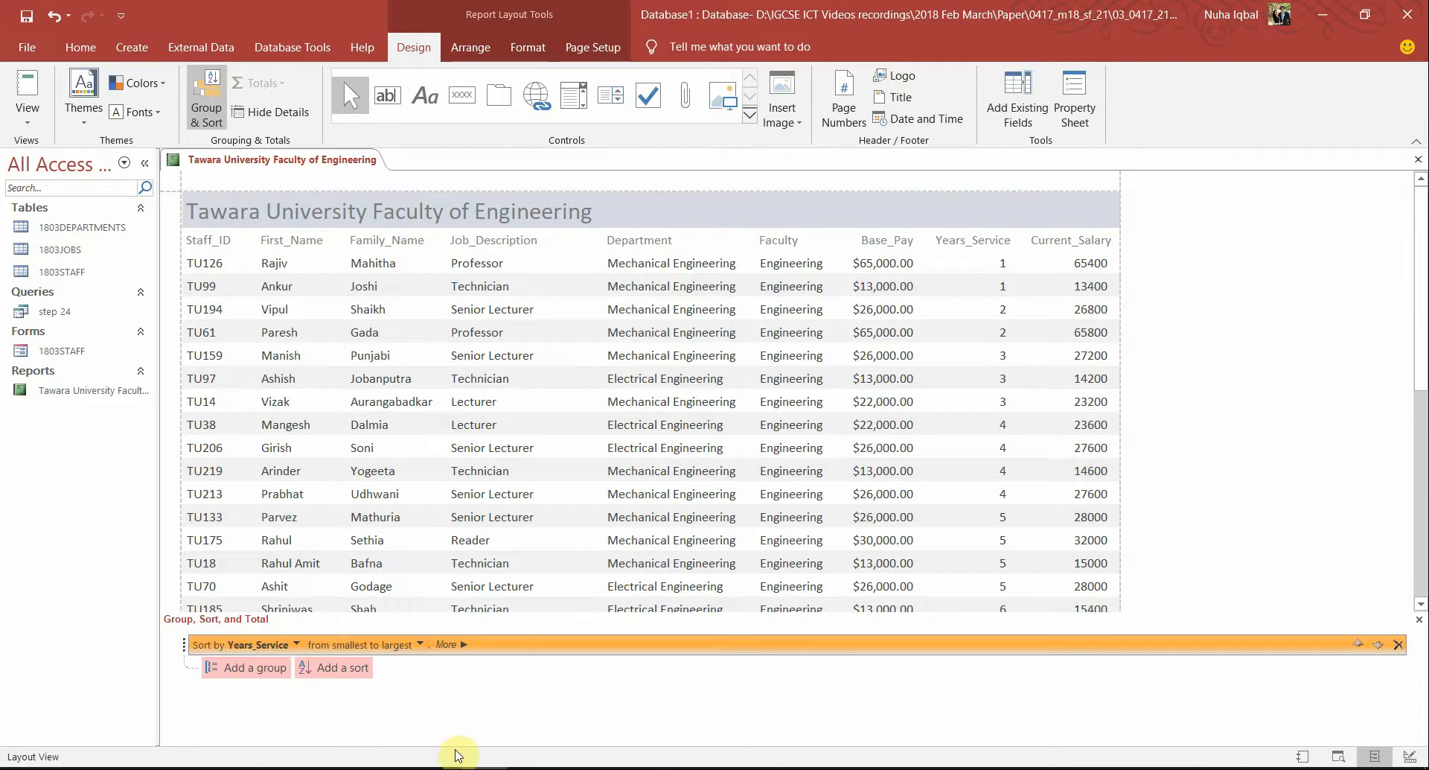
Check the sorted rows against the question paper, close the sorting pane, and return to the PDF
key(alt+Tab)
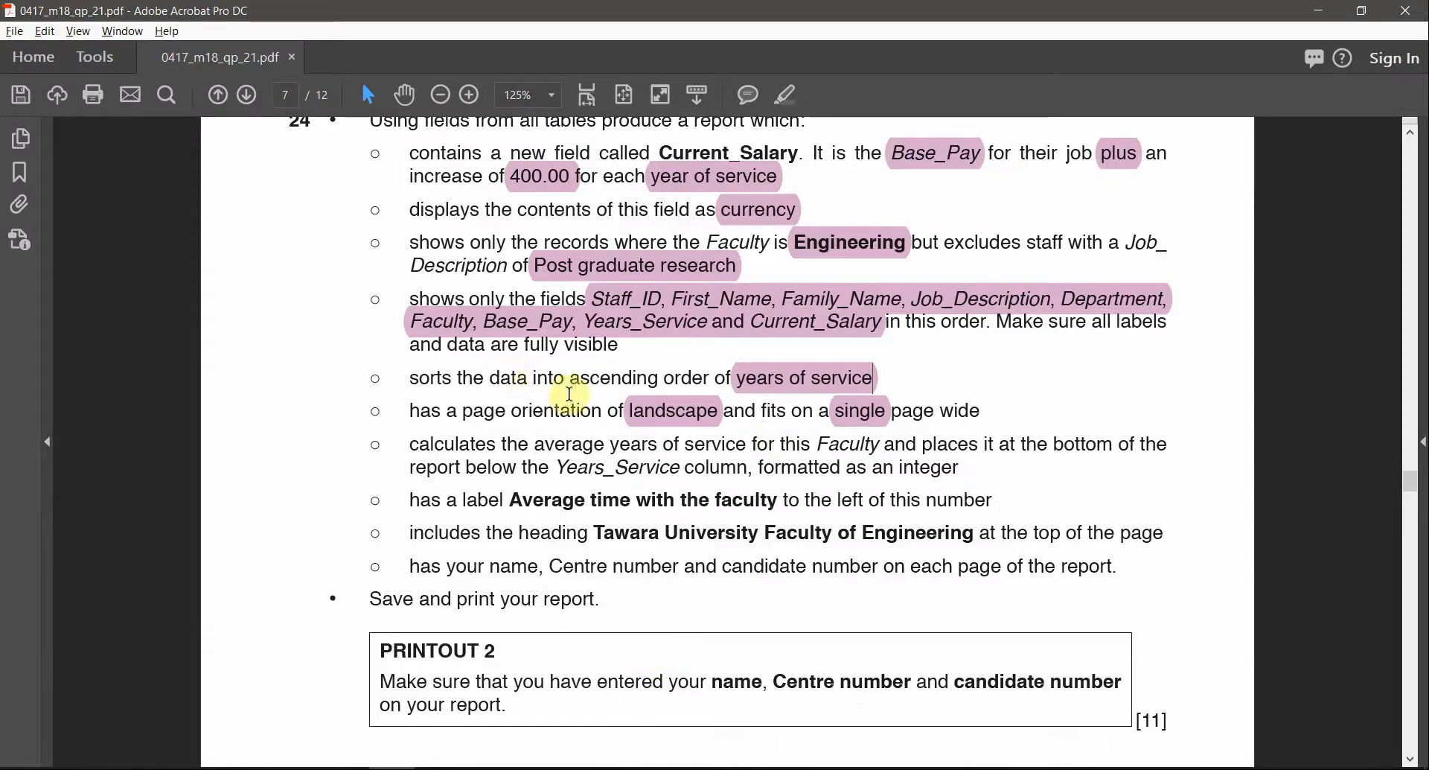
key(alt+Tab)
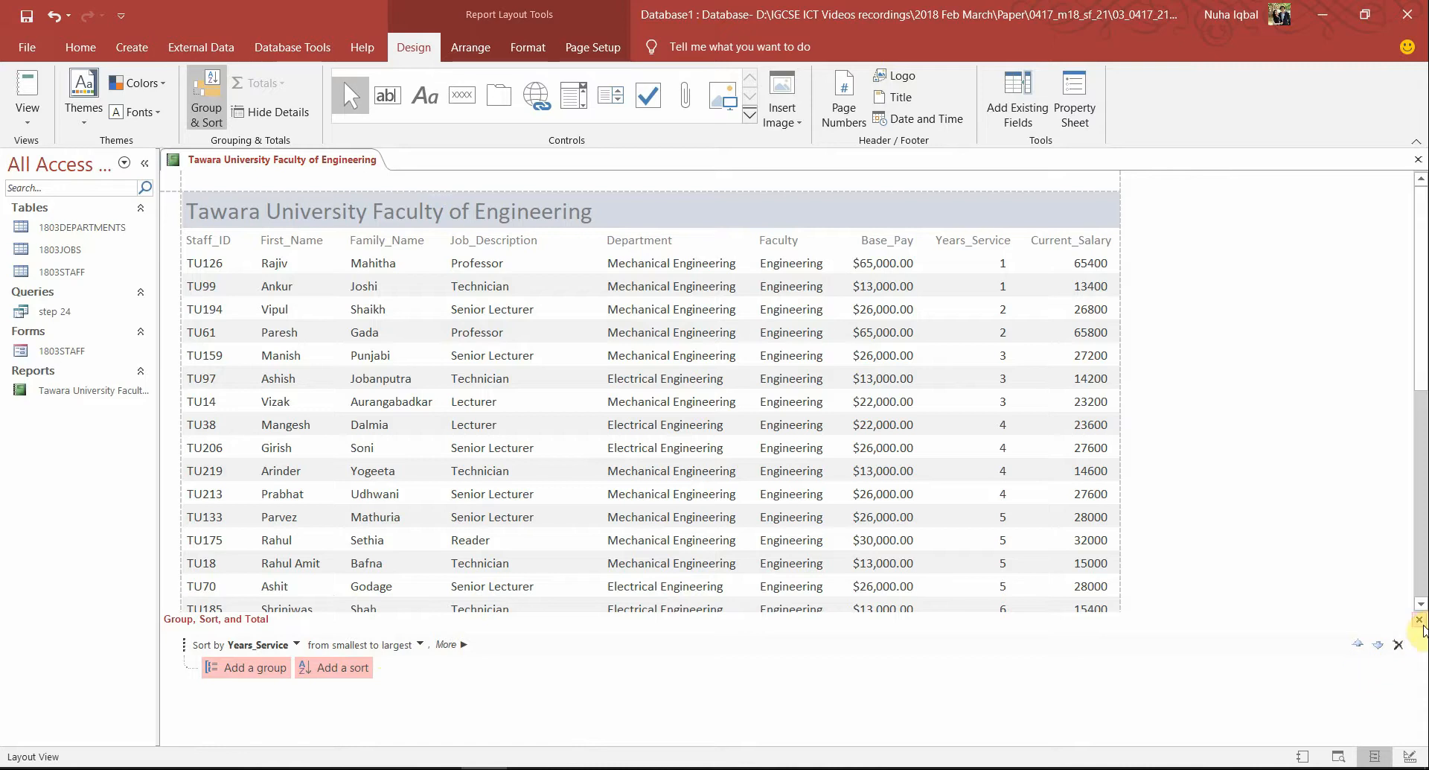
click(983, 278)
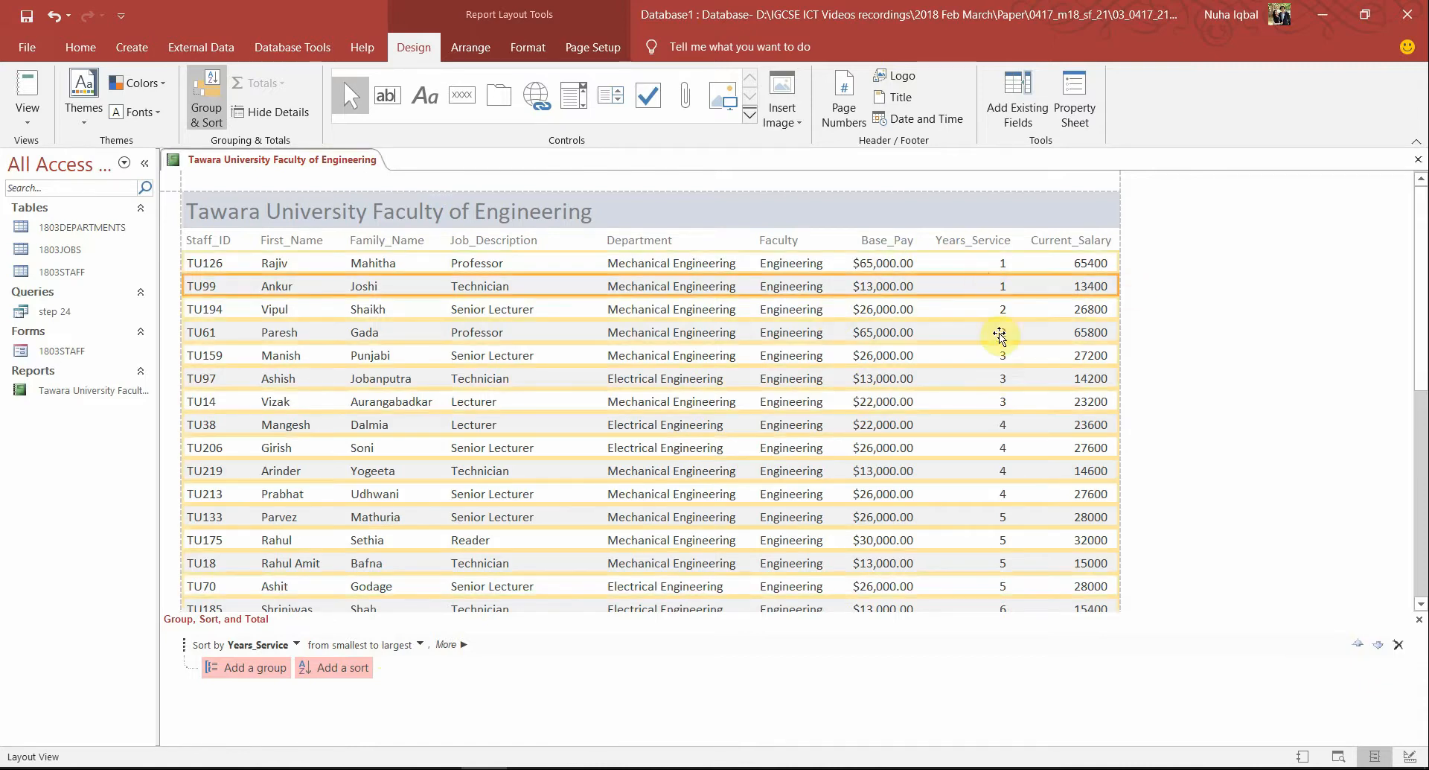
scroll(1024, 447, down, 10)
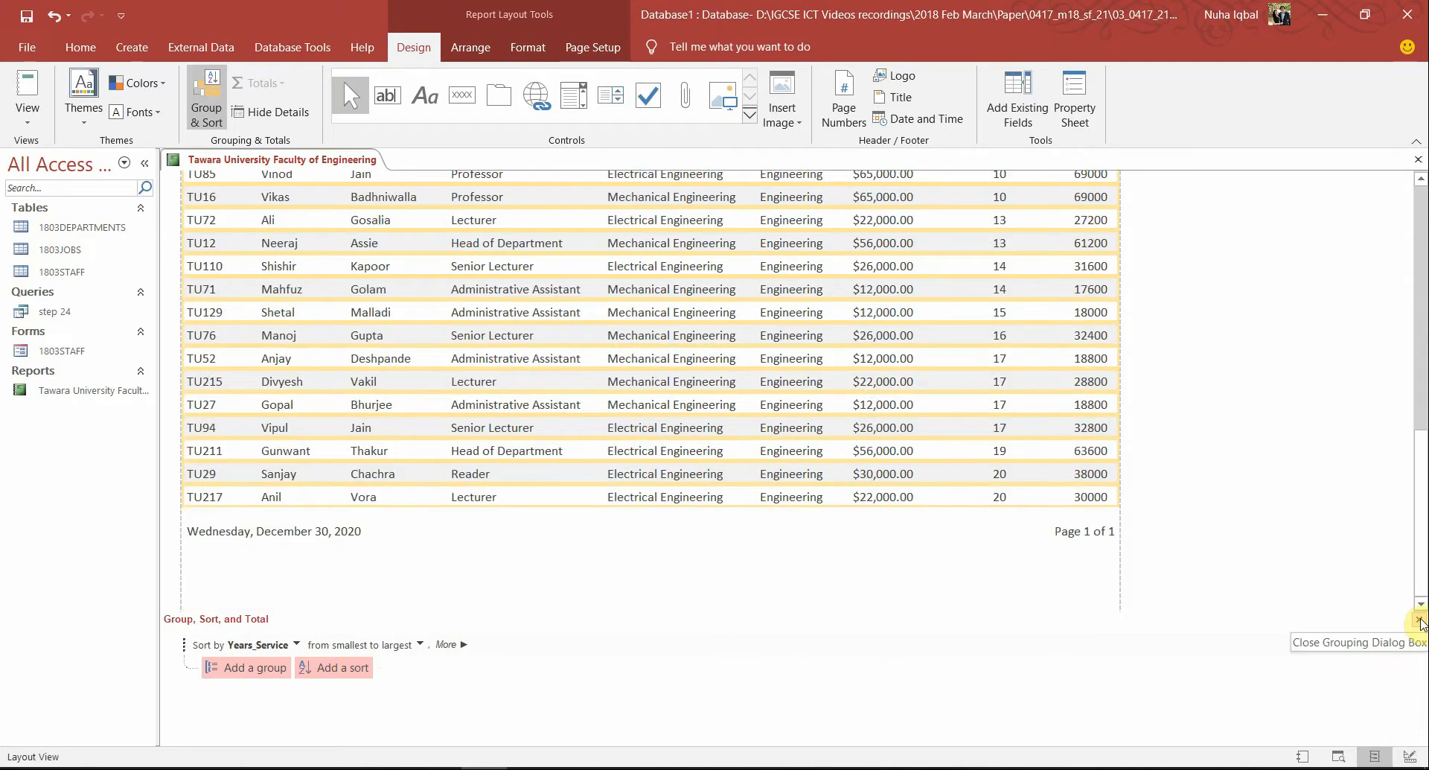
click(1419, 621)
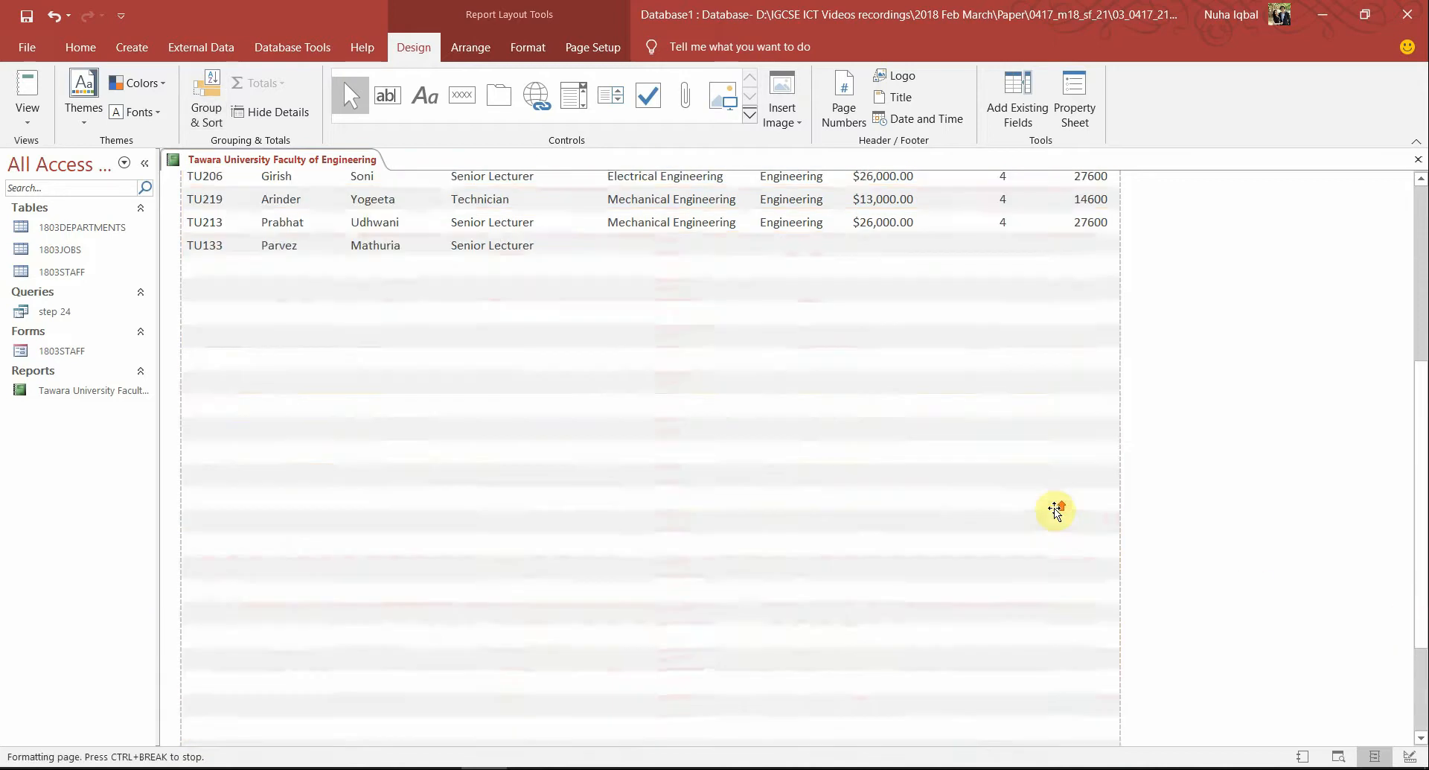
key(alt+Tab)
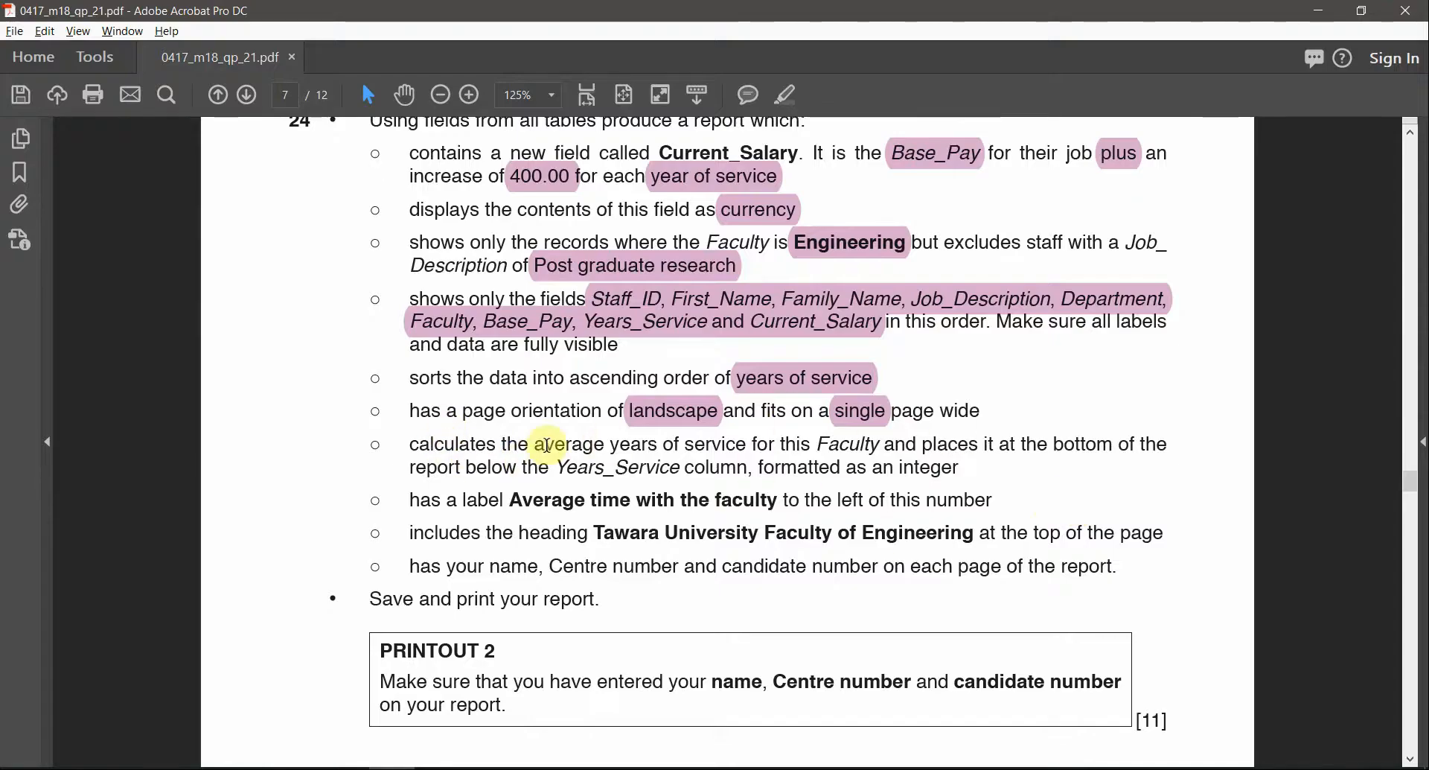
Select the requirement to average years of service formatted as an integer, then go back to Access
drag(536, 445, 741, 449)
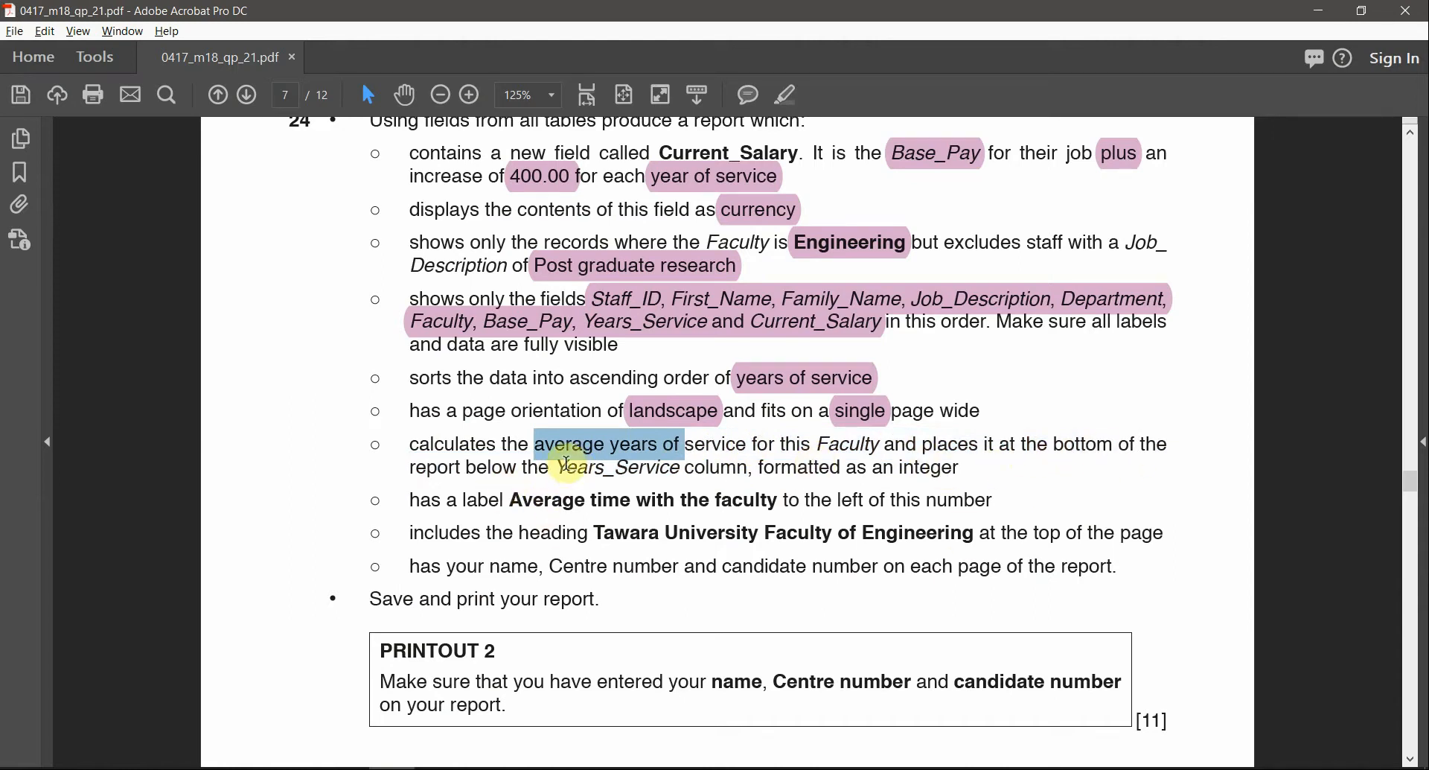
drag(567, 463, 661, 465)
drag(761, 467, 930, 491)
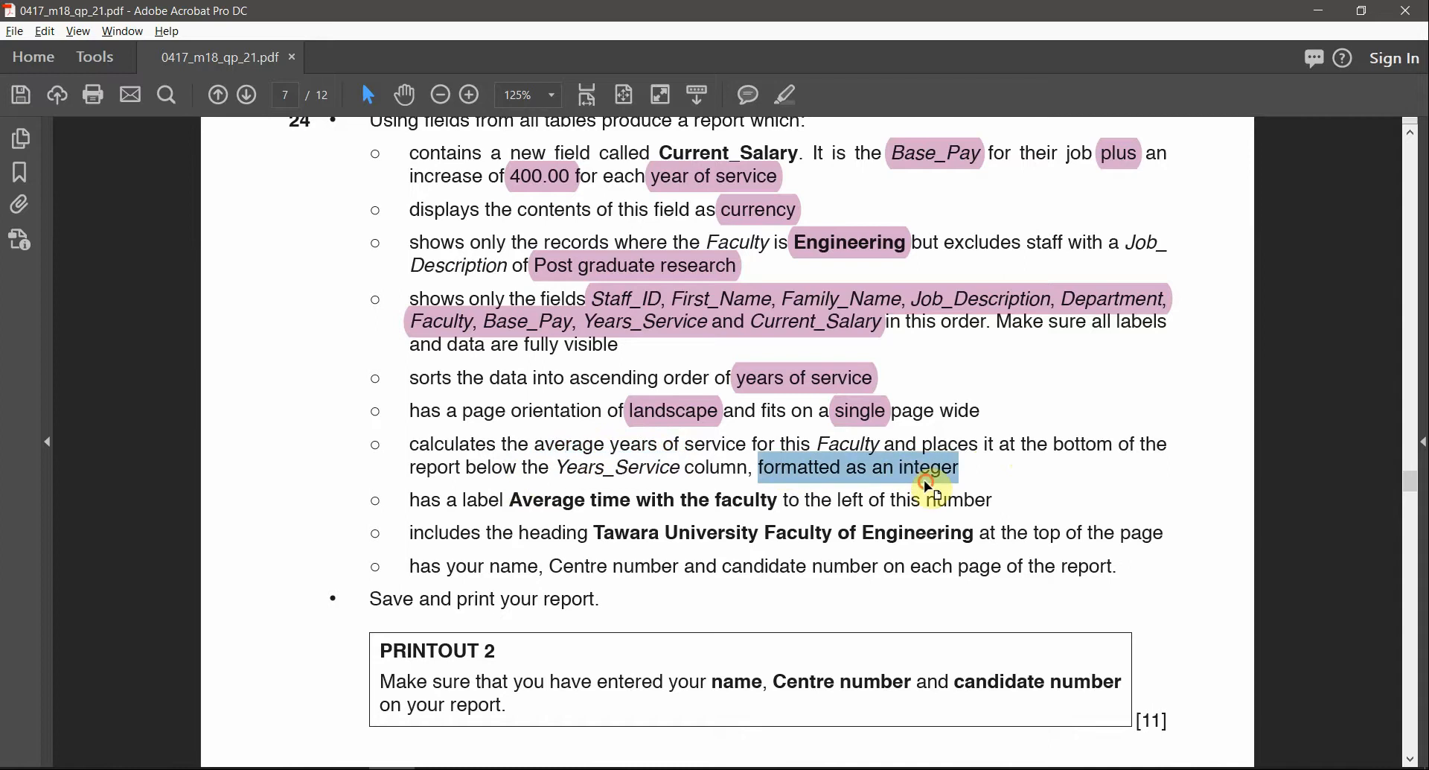
click(931, 491)
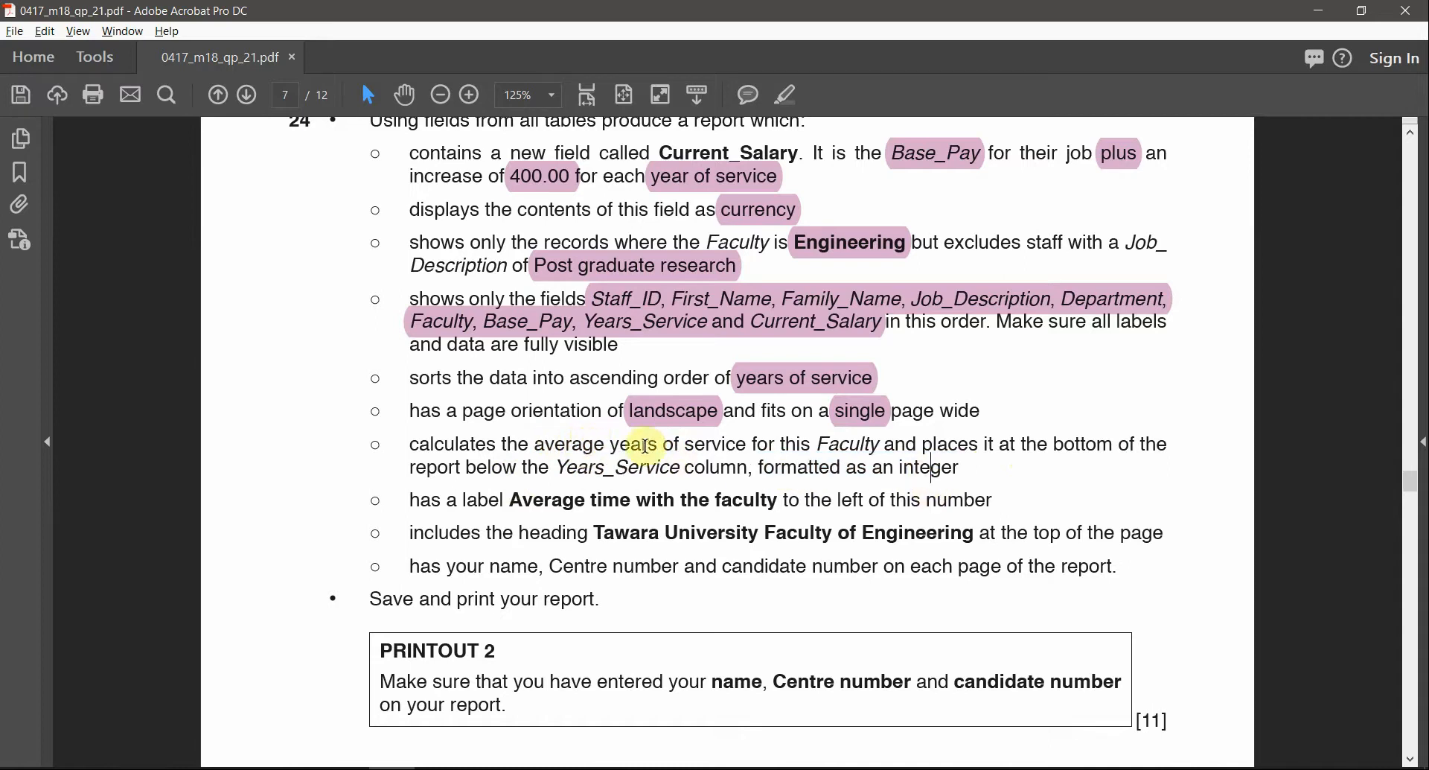
drag(607, 446, 747, 448)
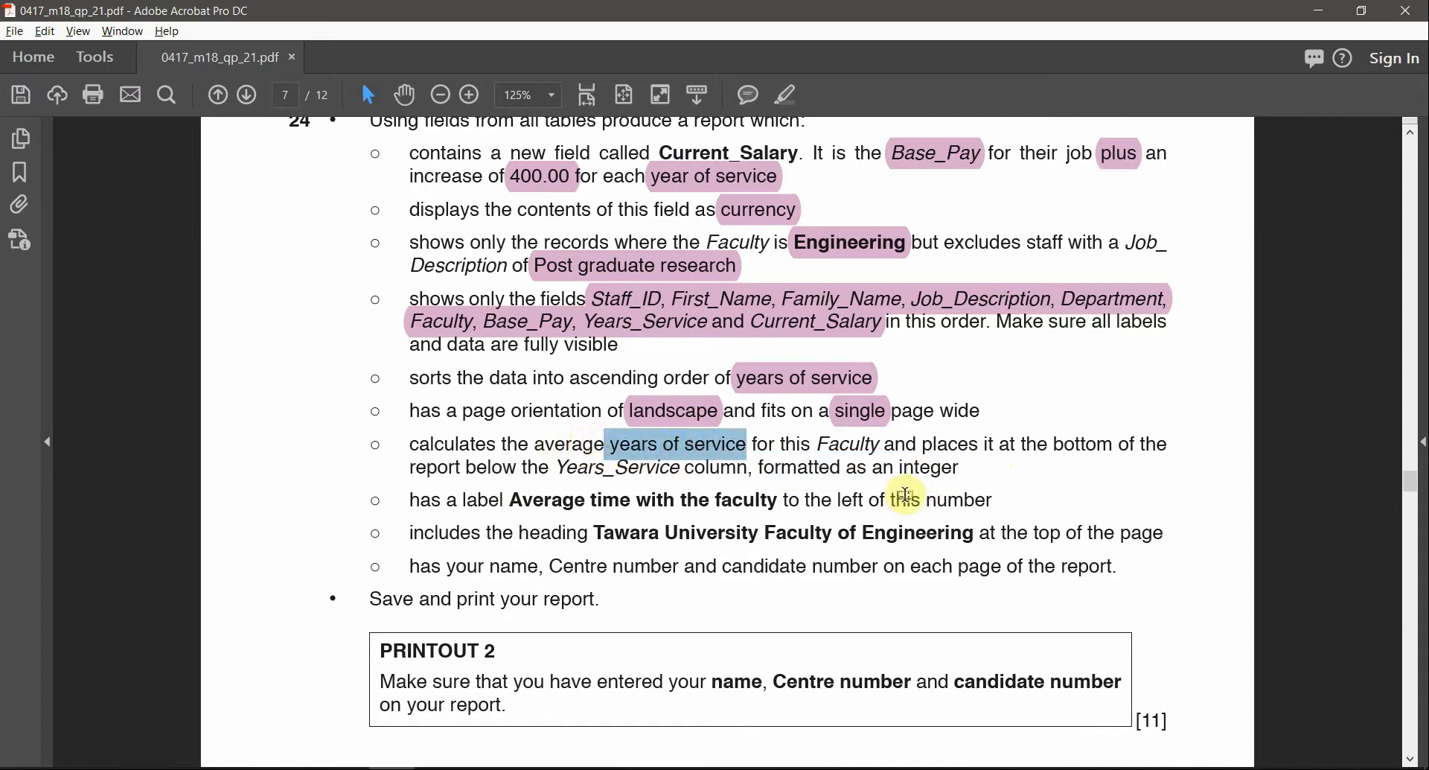
key(alt+Tab)
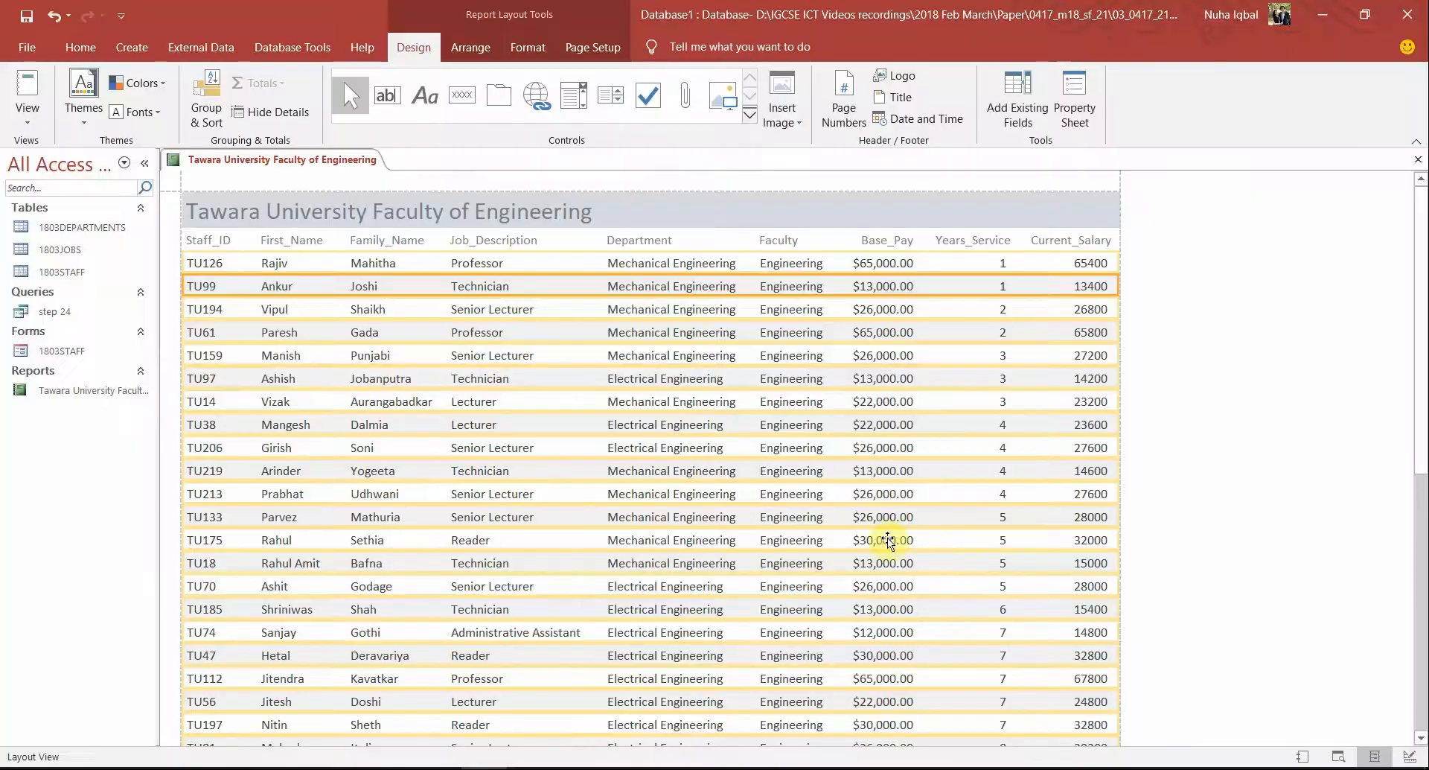
Select the Years_Service column and switch the report into Design View
key(alt+Tab)
key(alt+Tab)
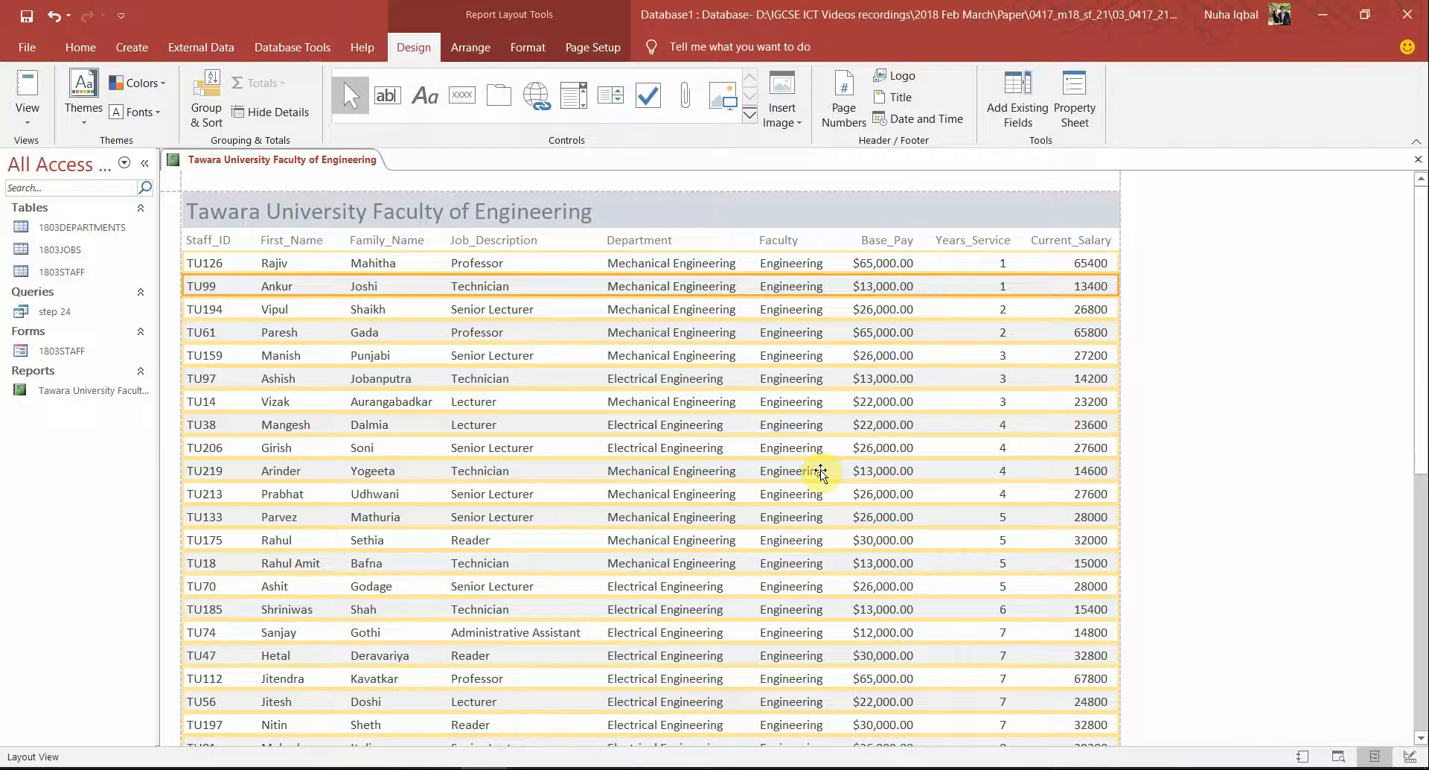
click(798, 357)
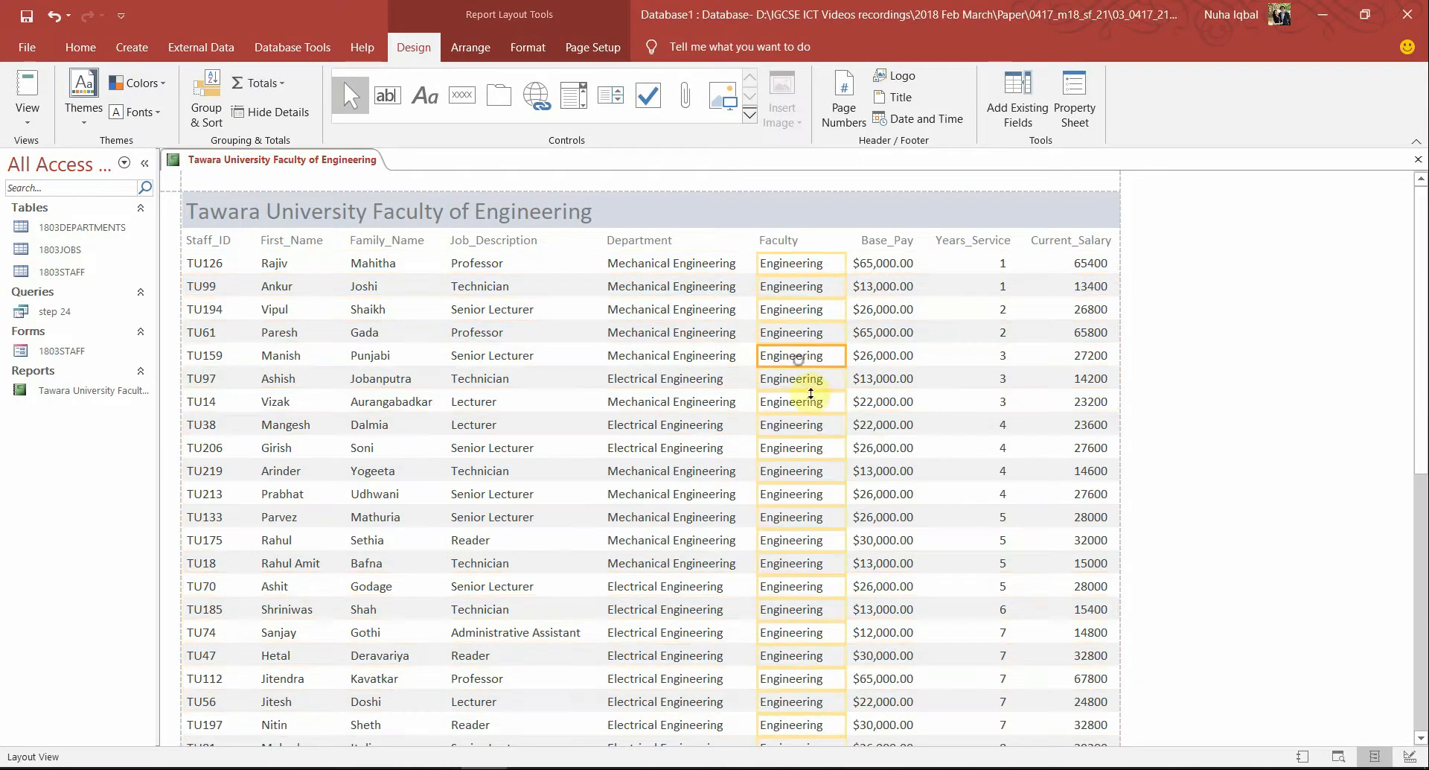
click(905, 402)
click(991, 285)
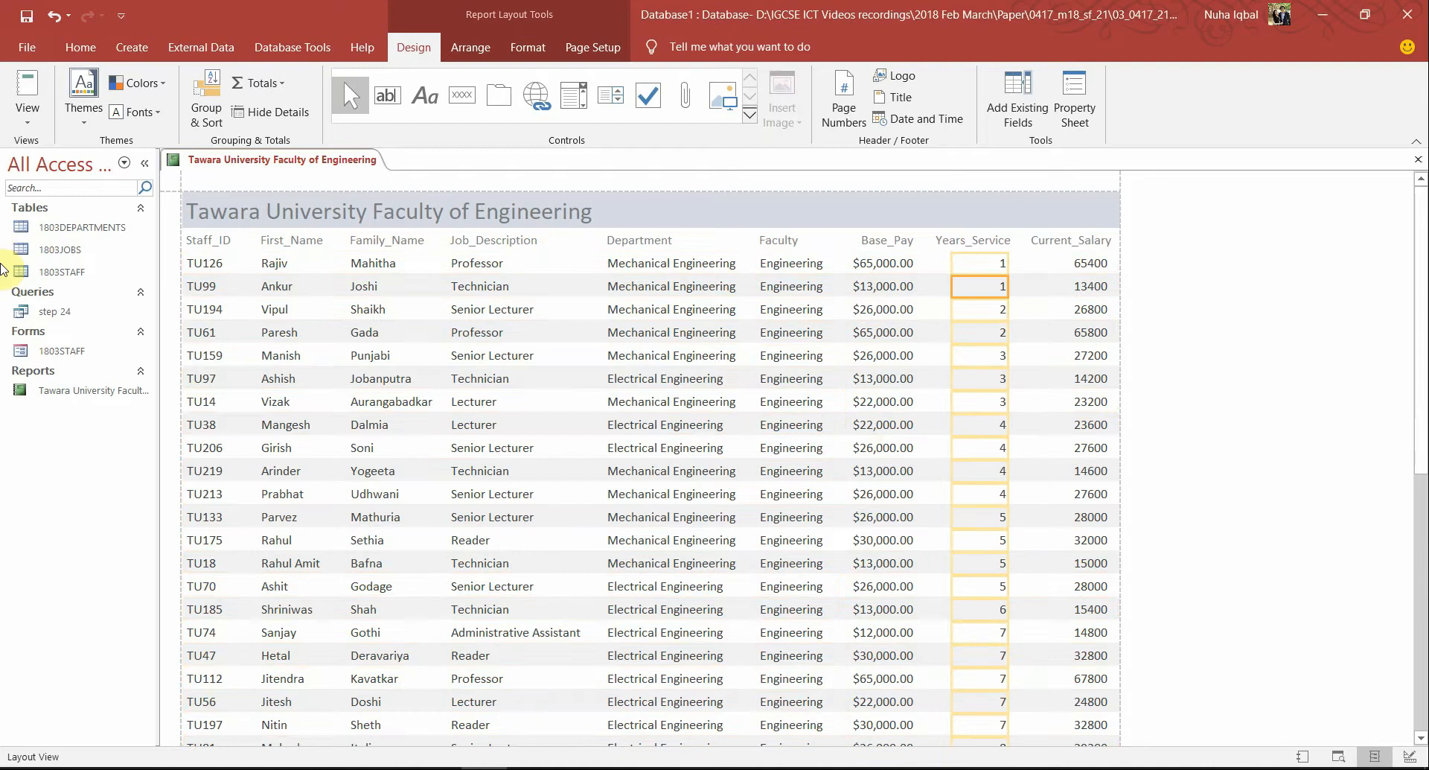
click(27, 122)
click(67, 276)
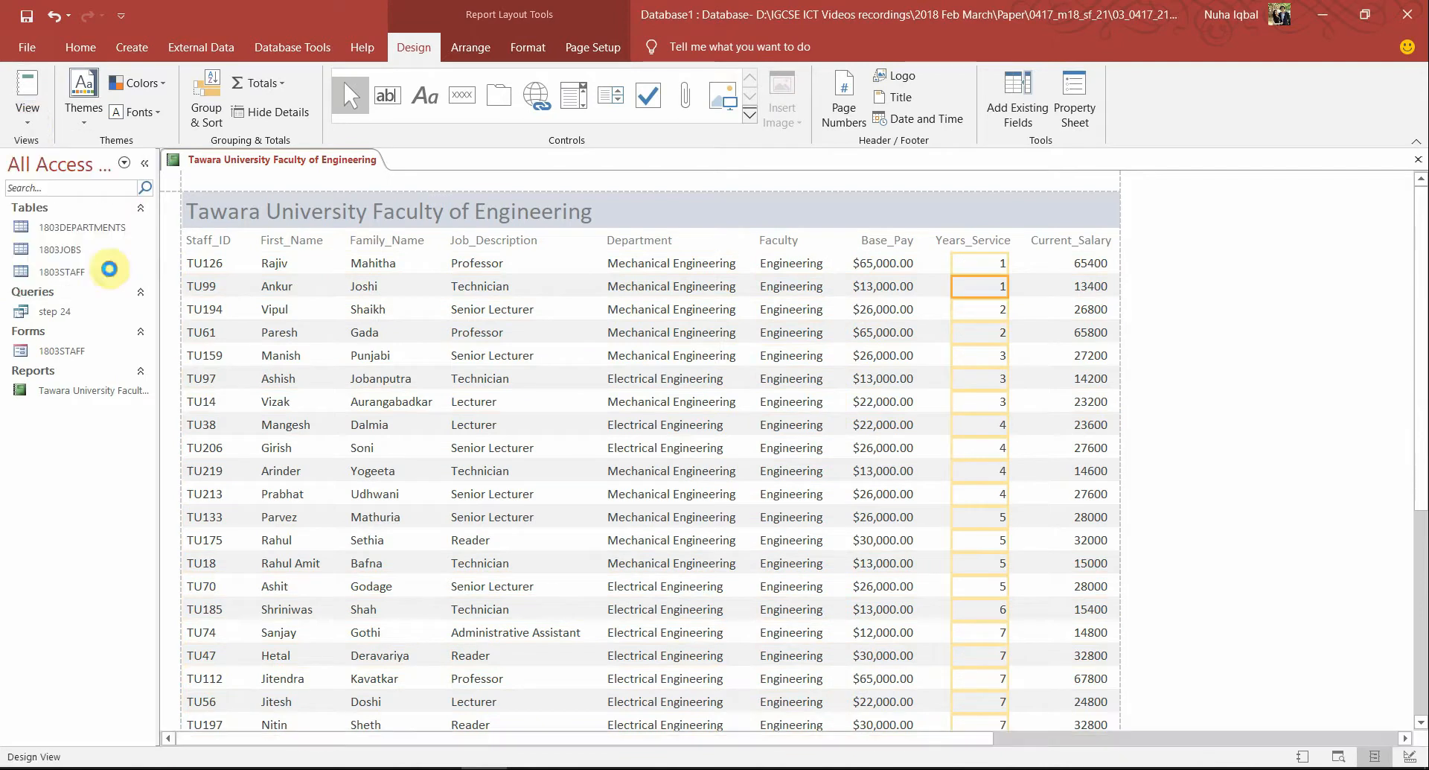
key(alt+Tab)
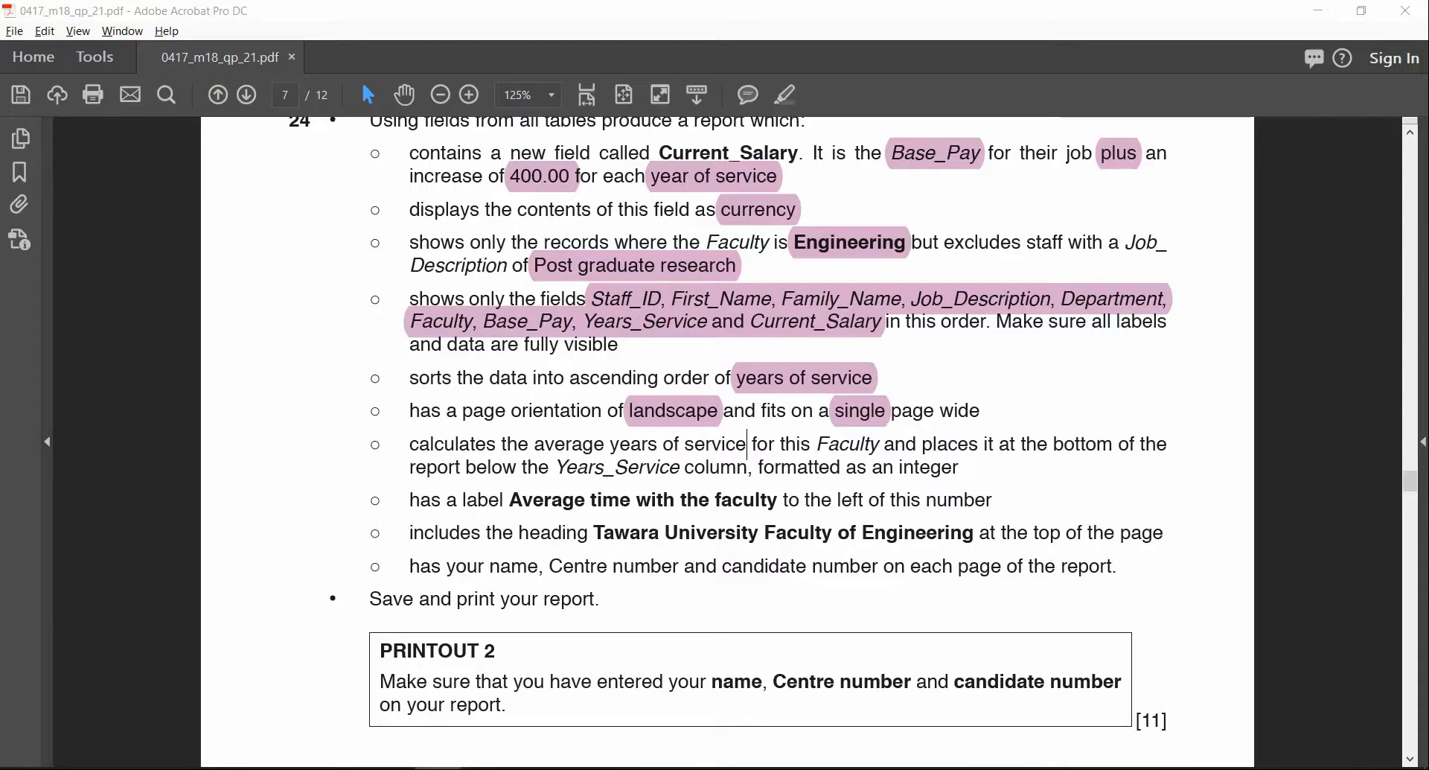
key(alt+Tab)
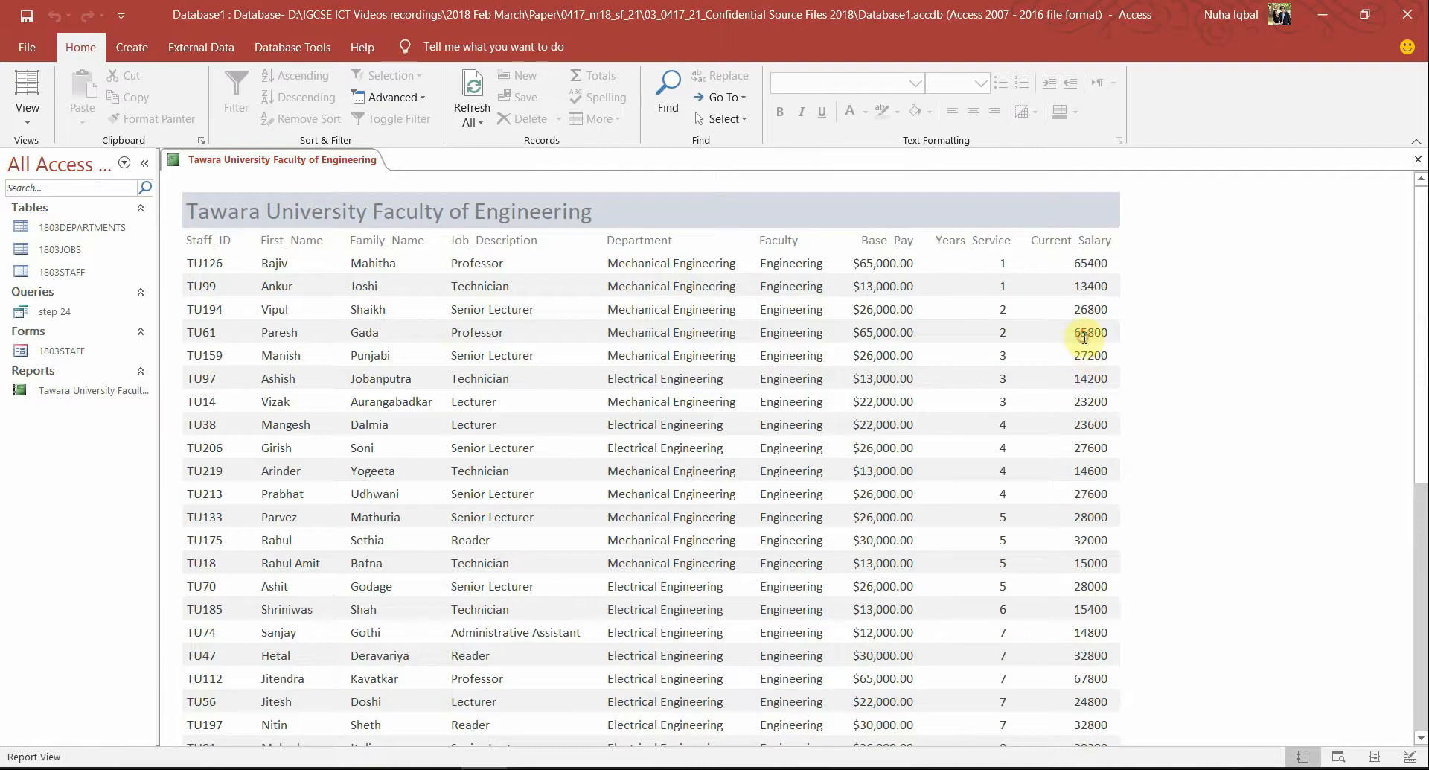
click(1084, 337)
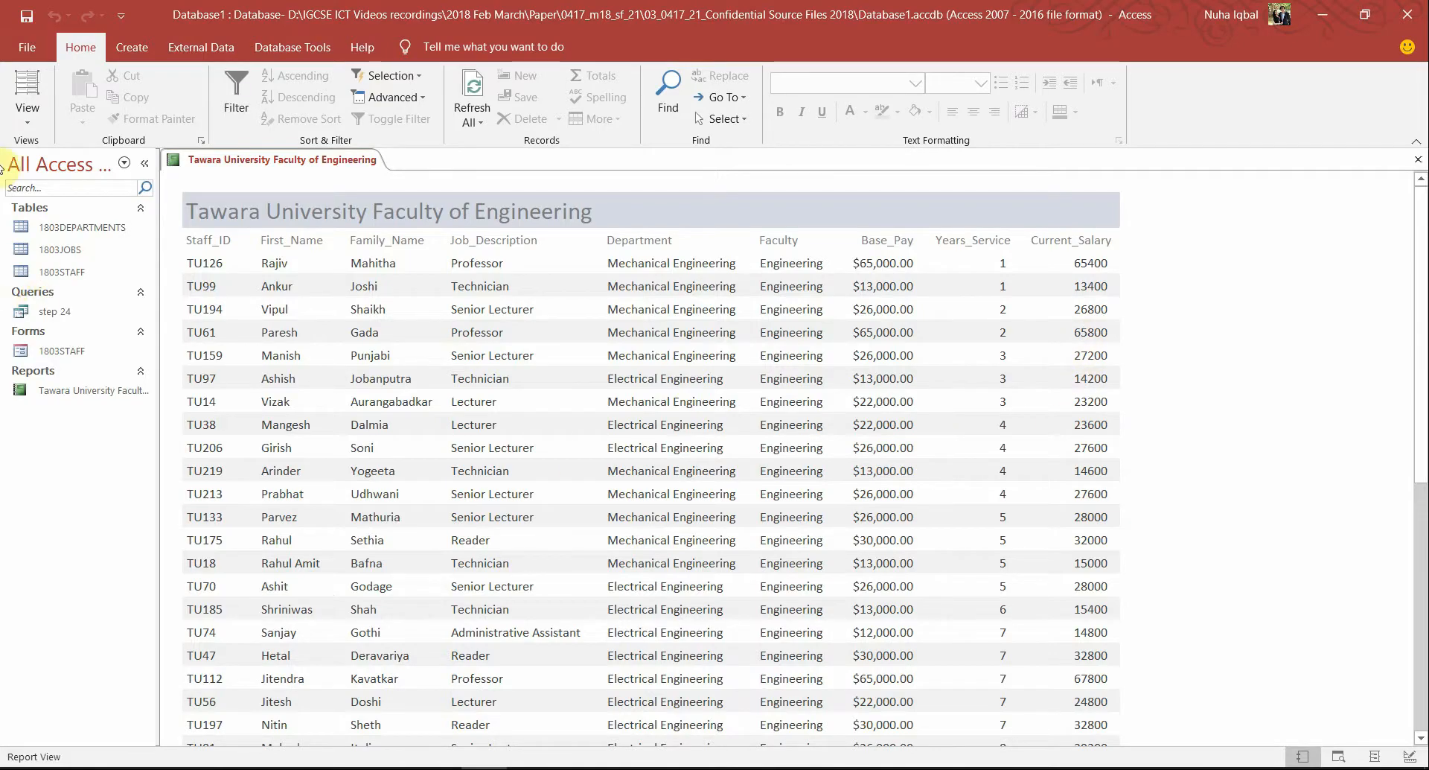
click(27, 116)
Add an =Avg([Years_Service]) total in the report footer and widen it so the formula fits
click(93, 286)
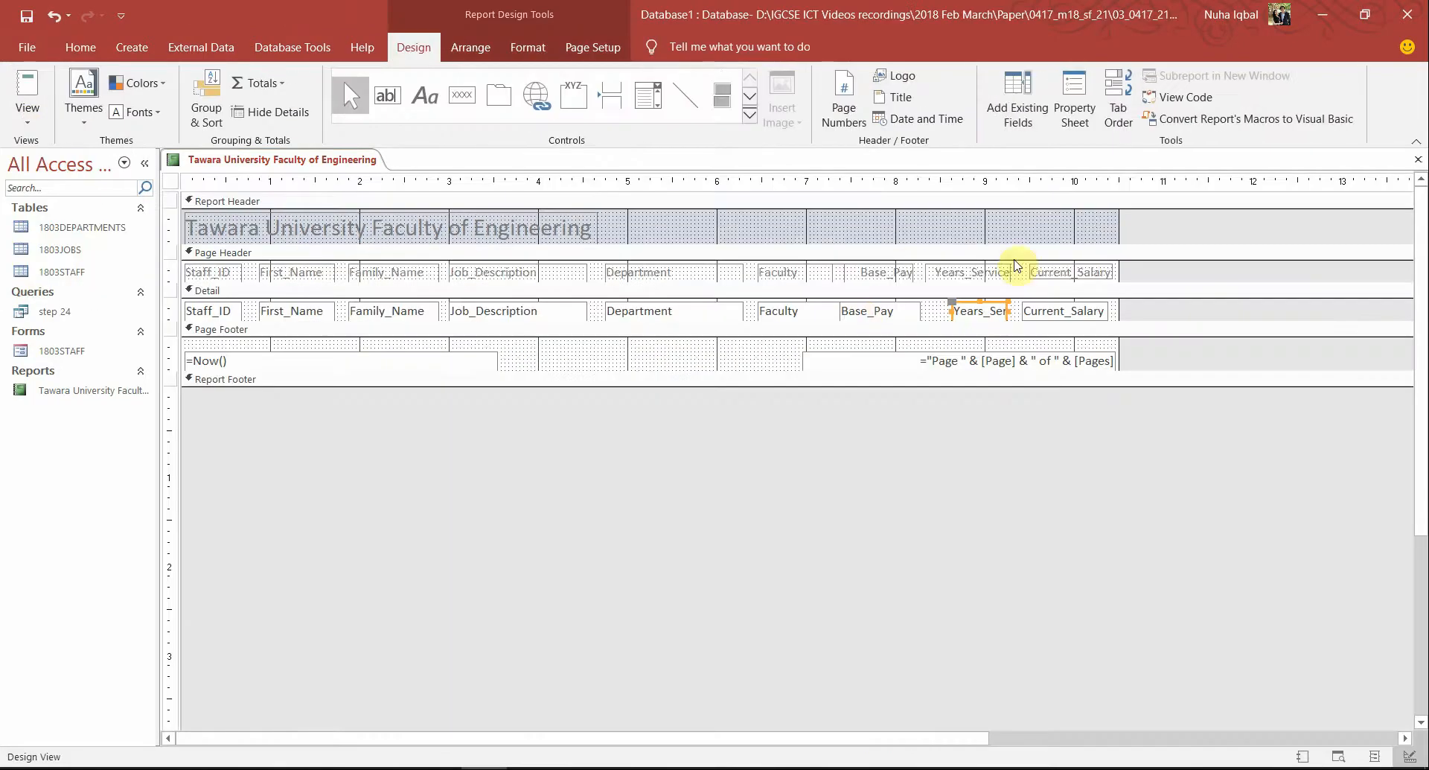
right_click(984, 305)
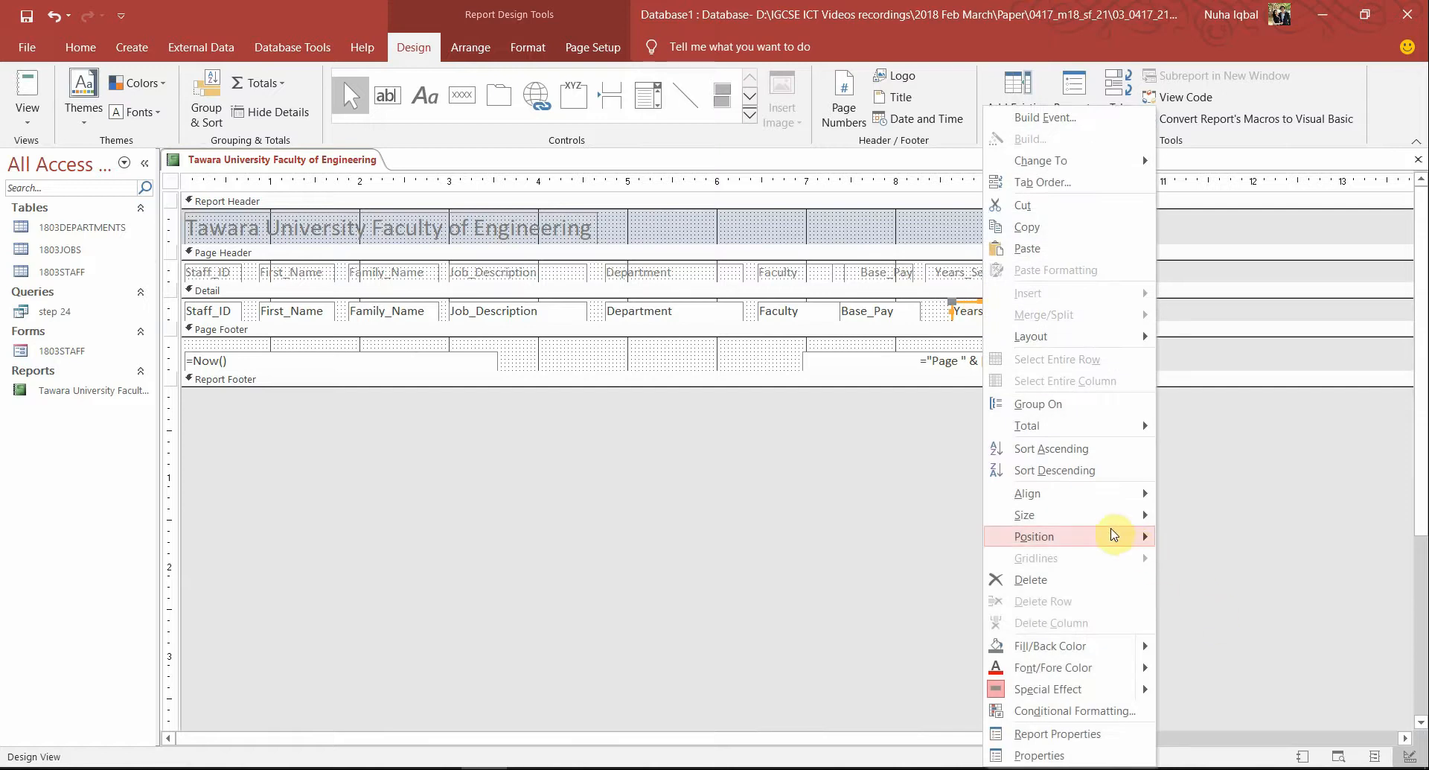
mouse_move(1124, 435)
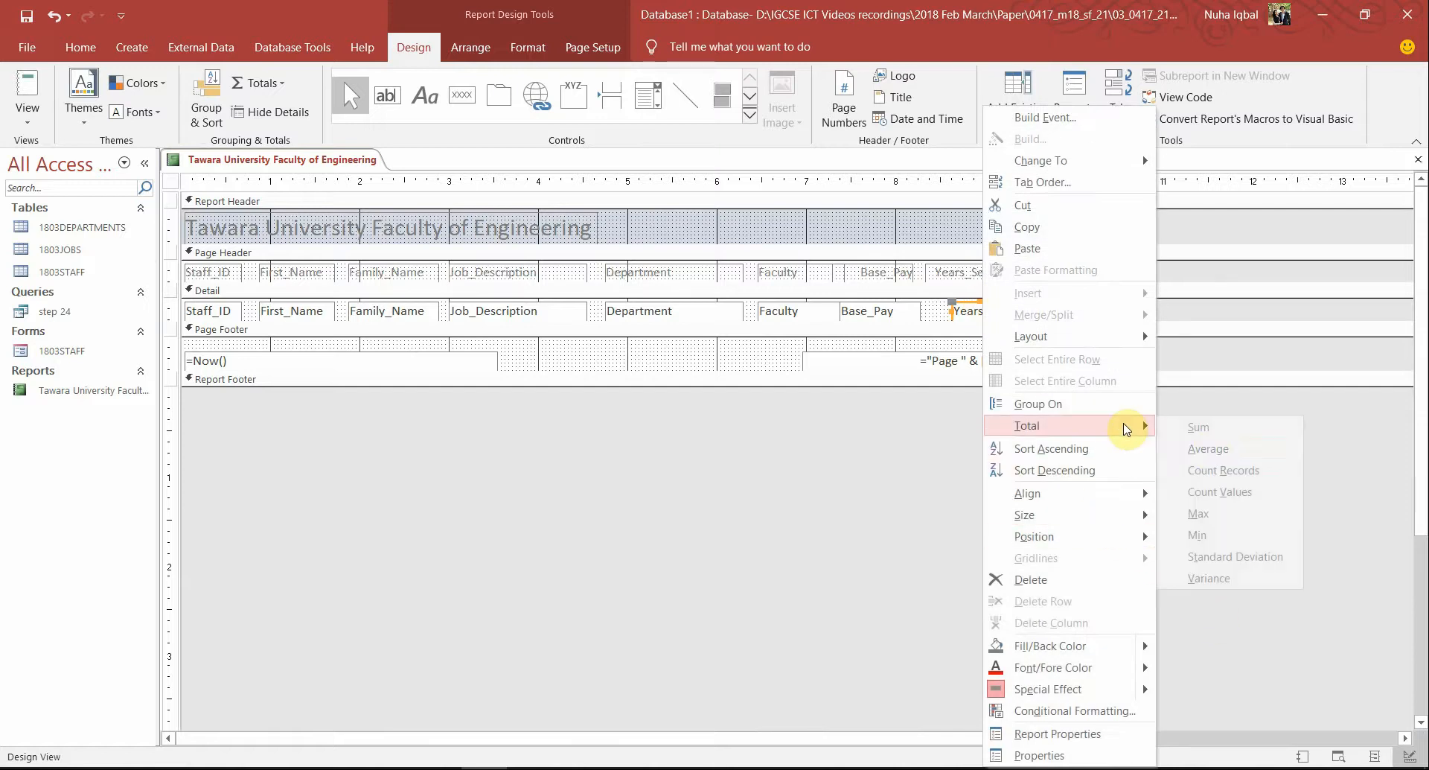
click(1209, 449)
click(1004, 398)
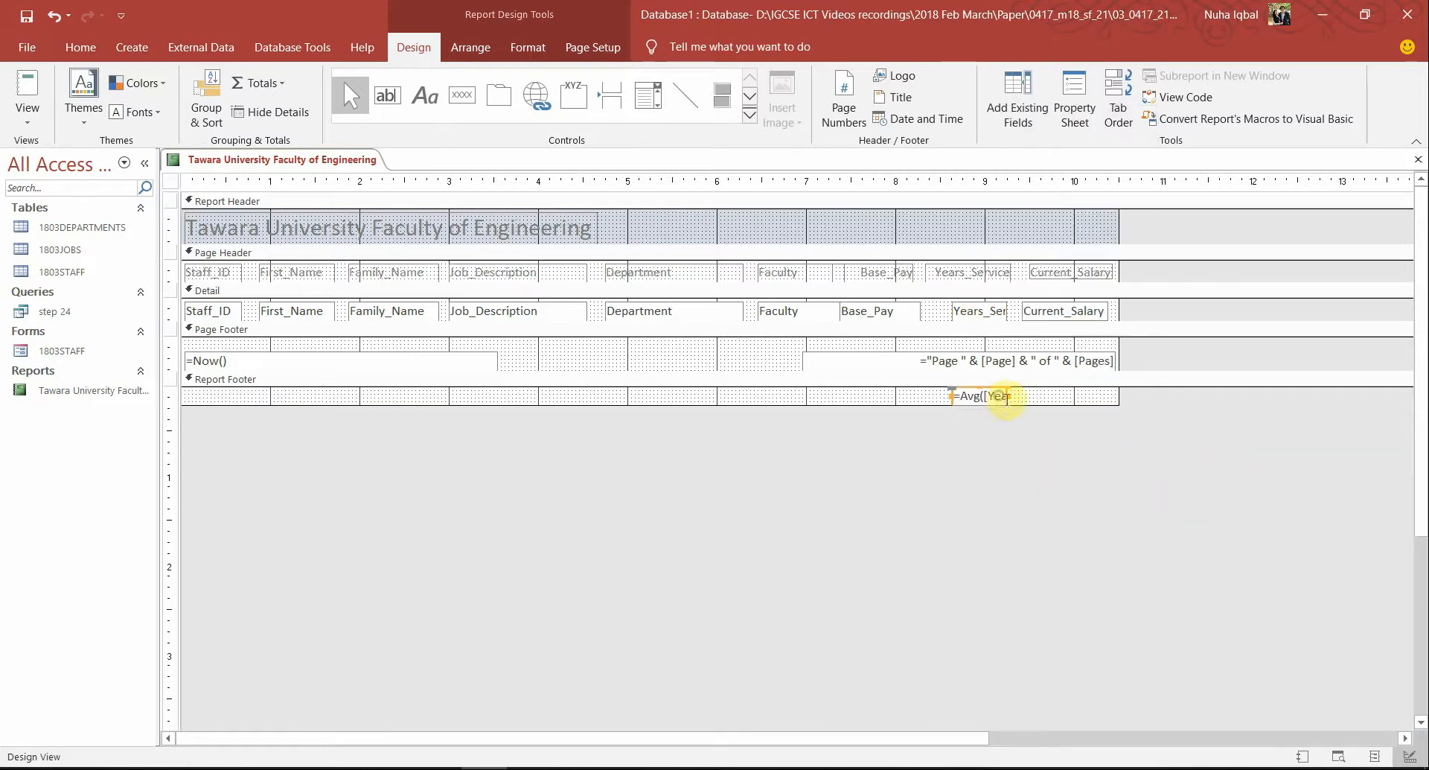
drag(1006, 394, 1084, 395)
Highlight 'Faculty' and 'Years_Service' in the question paper's task
key(alt+Tab)
key(Tab)
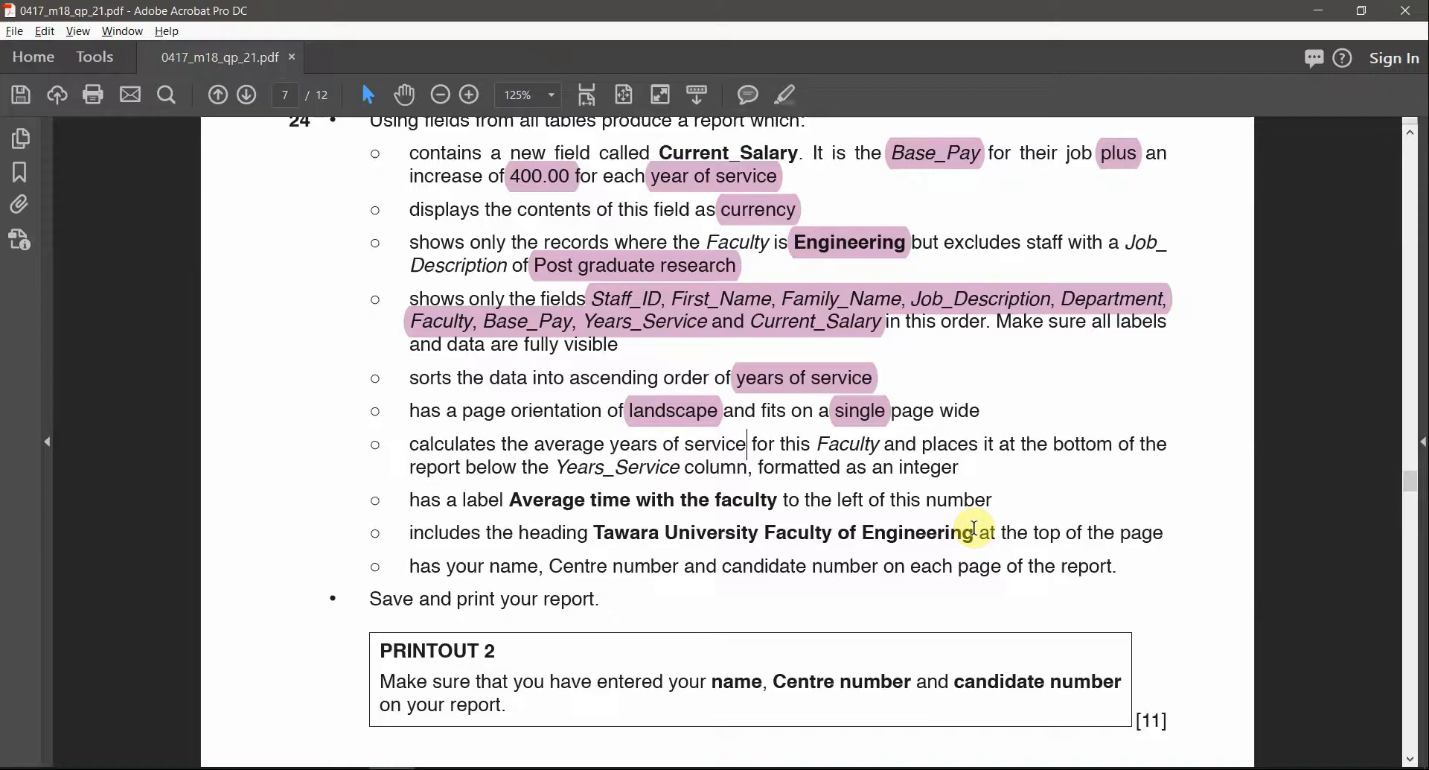
double_click(854, 443)
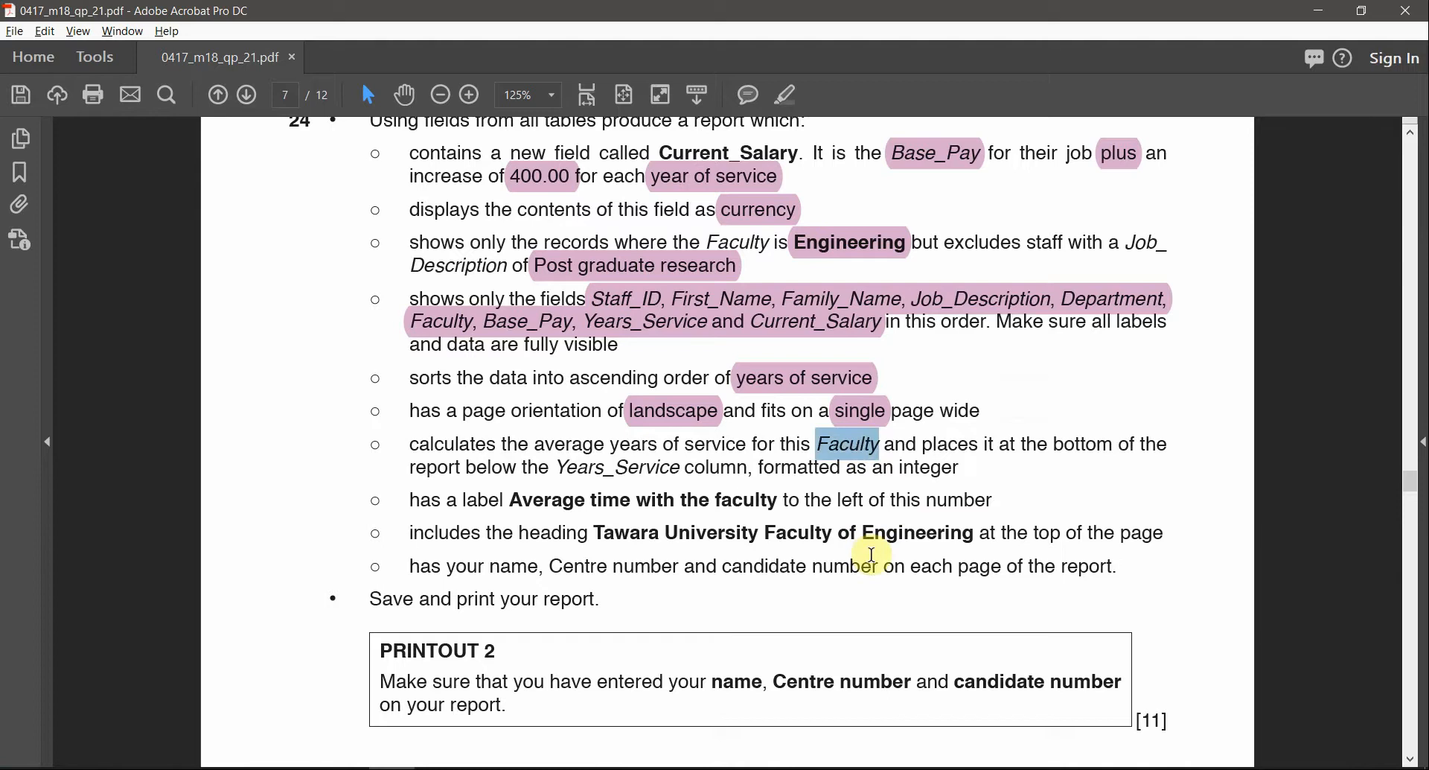
drag(557, 468, 680, 471)
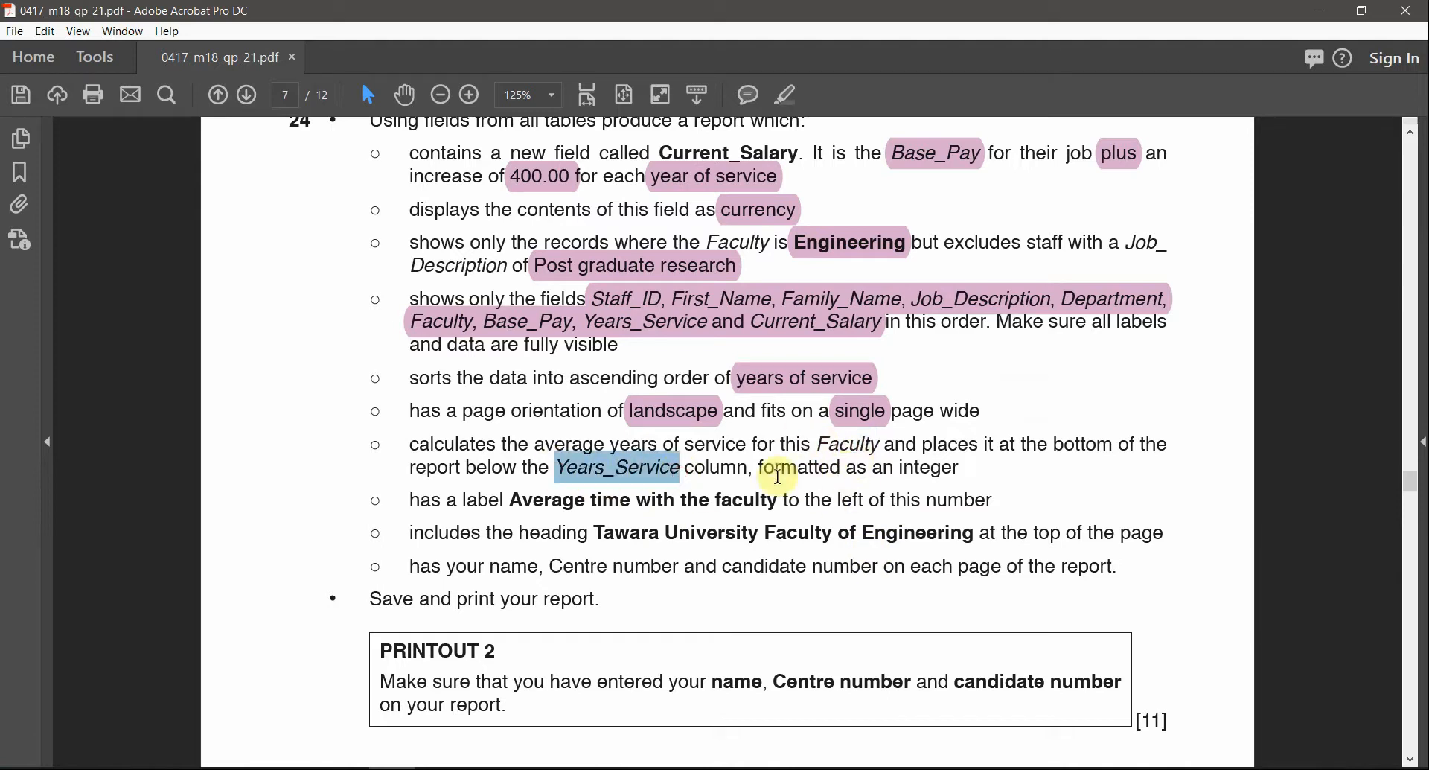
key(alt+Tab)
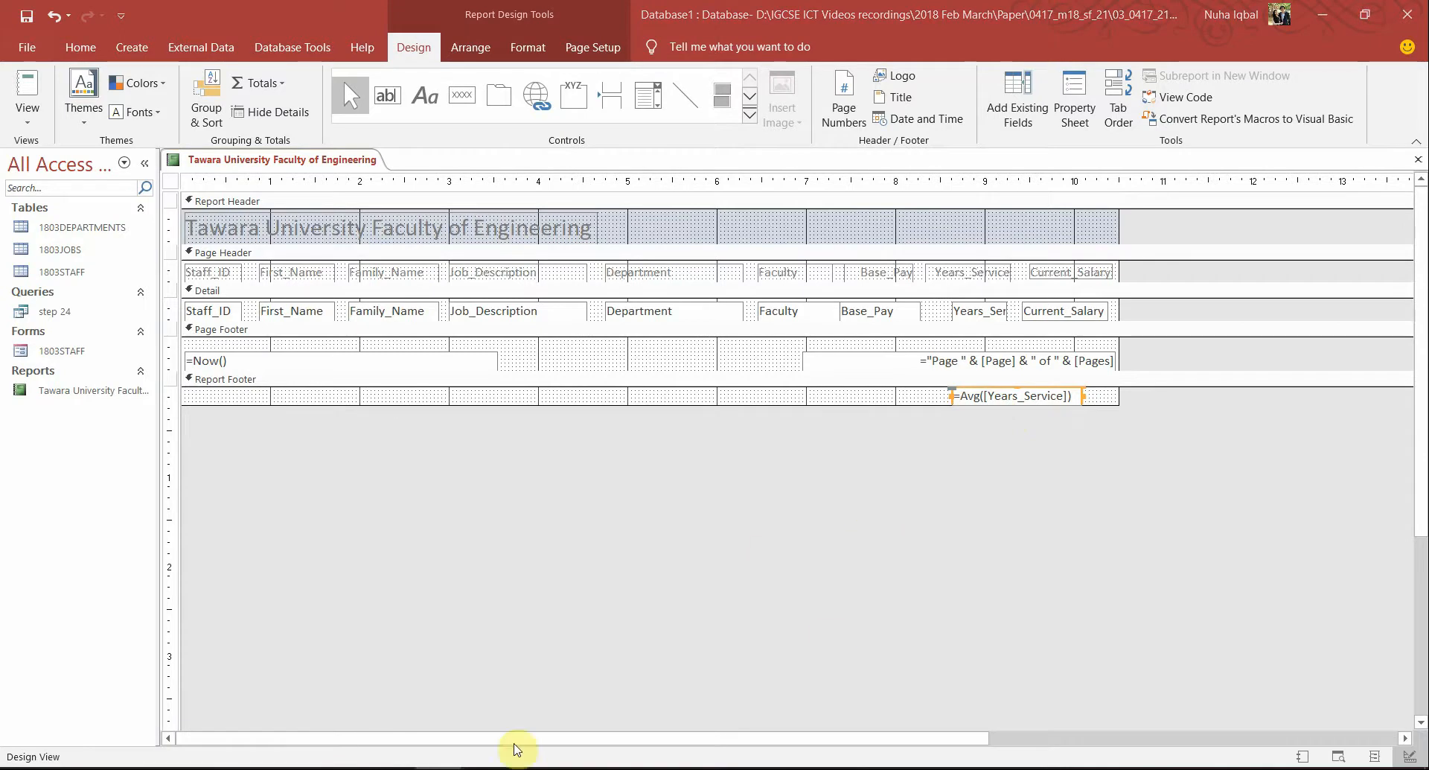
Reread the integer-formatting requirement, then view the report with its data
click(345, 769)
click(392, 769)
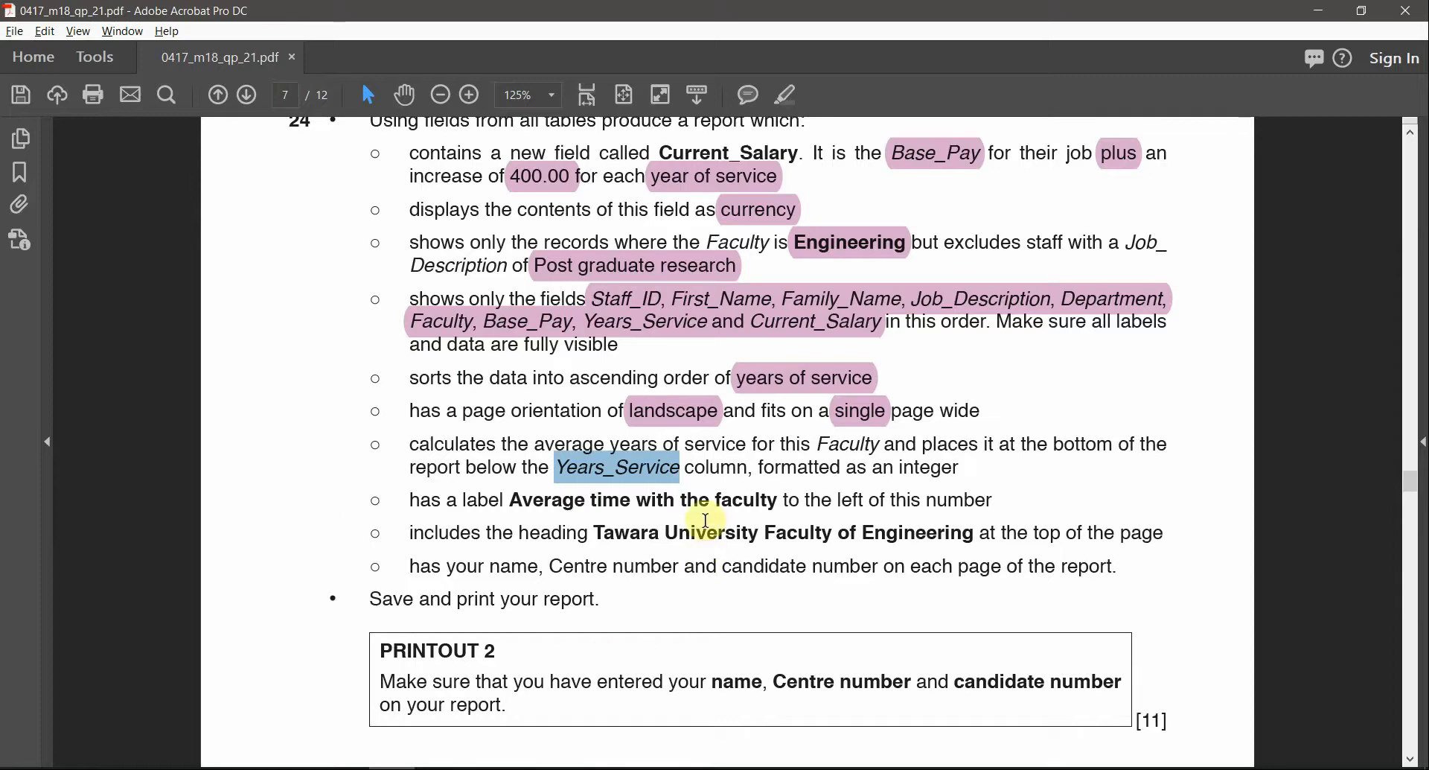
click(705, 523)
triple_click(909, 471)
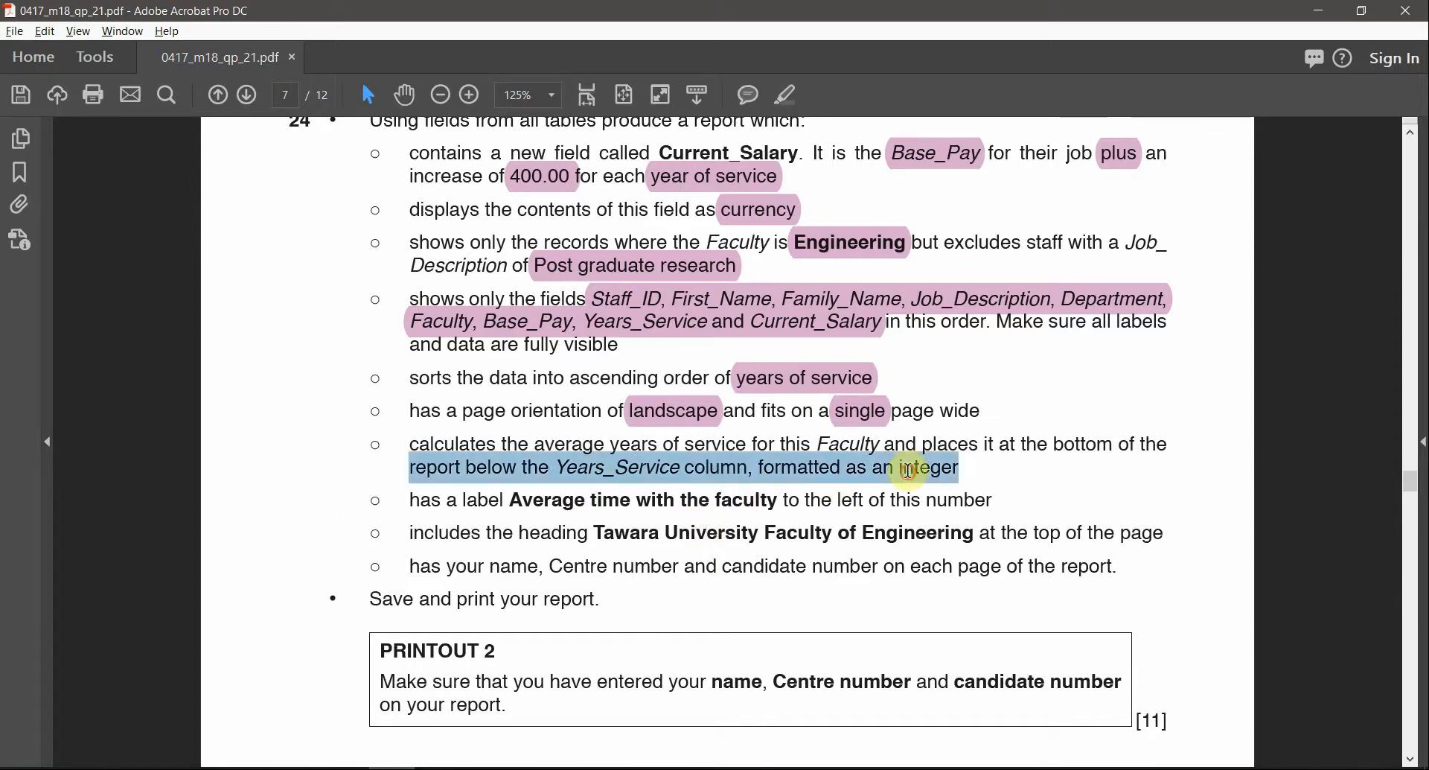
click(909, 471)
triple_click(908, 471)
click(908, 470)
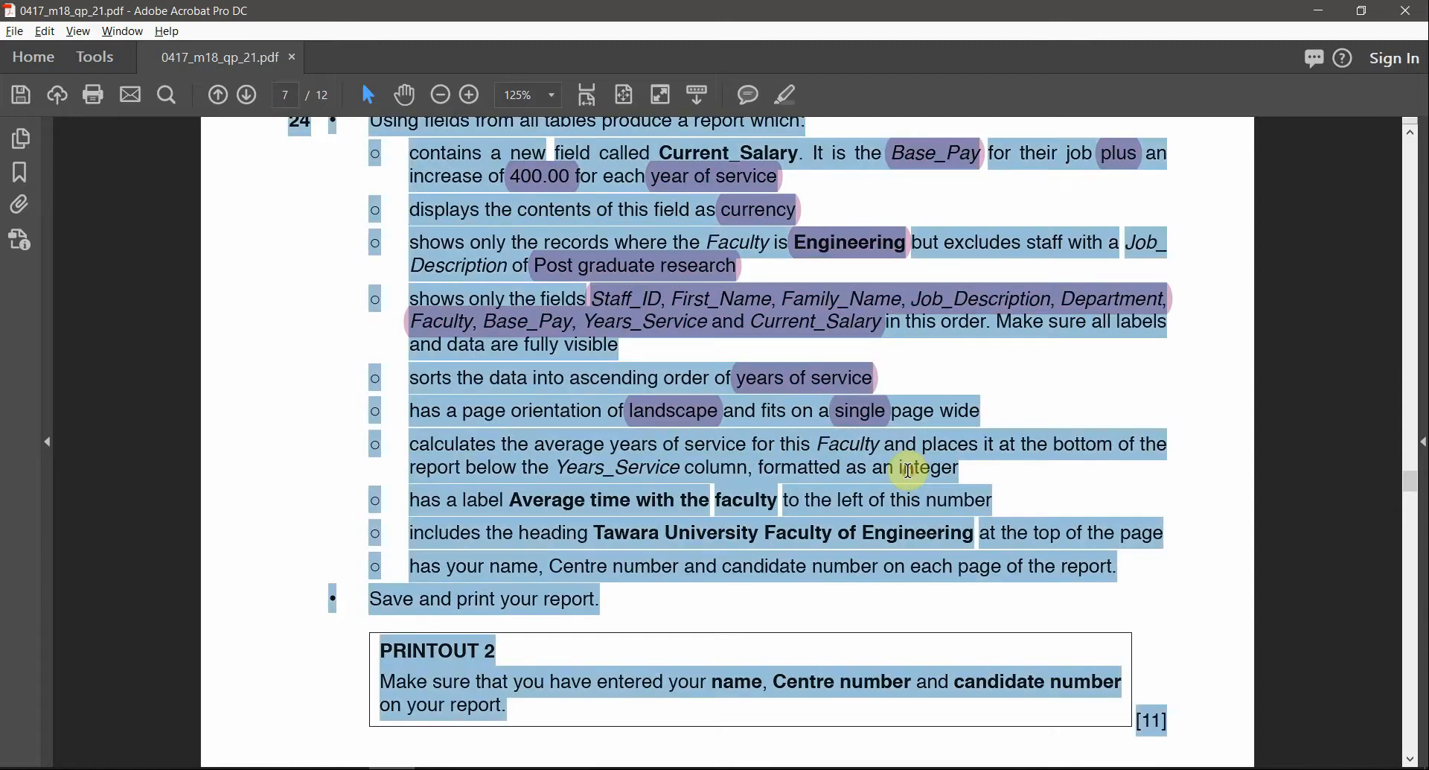
double_click(910, 469)
key(alt+Tab)
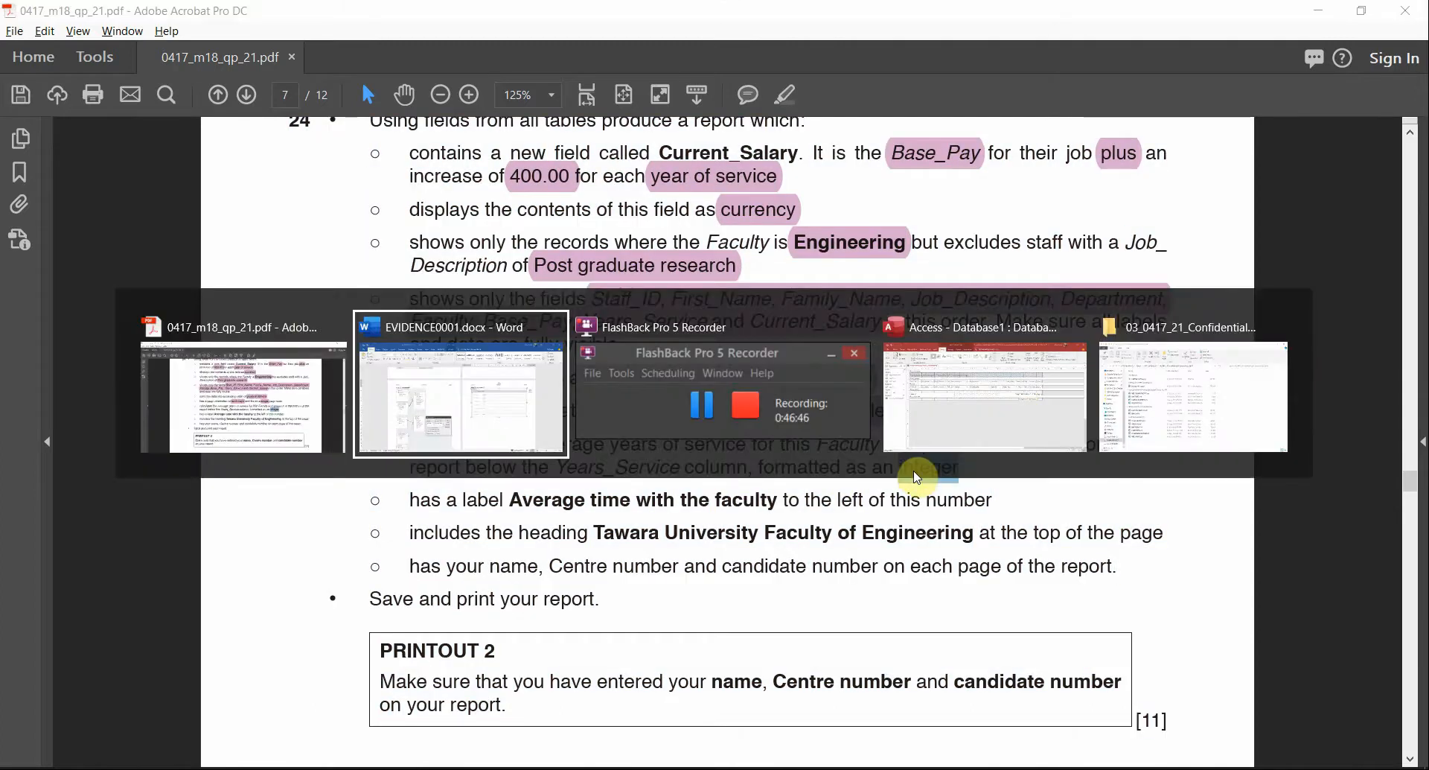
key(alt+Tab)
key(alt+Tab)
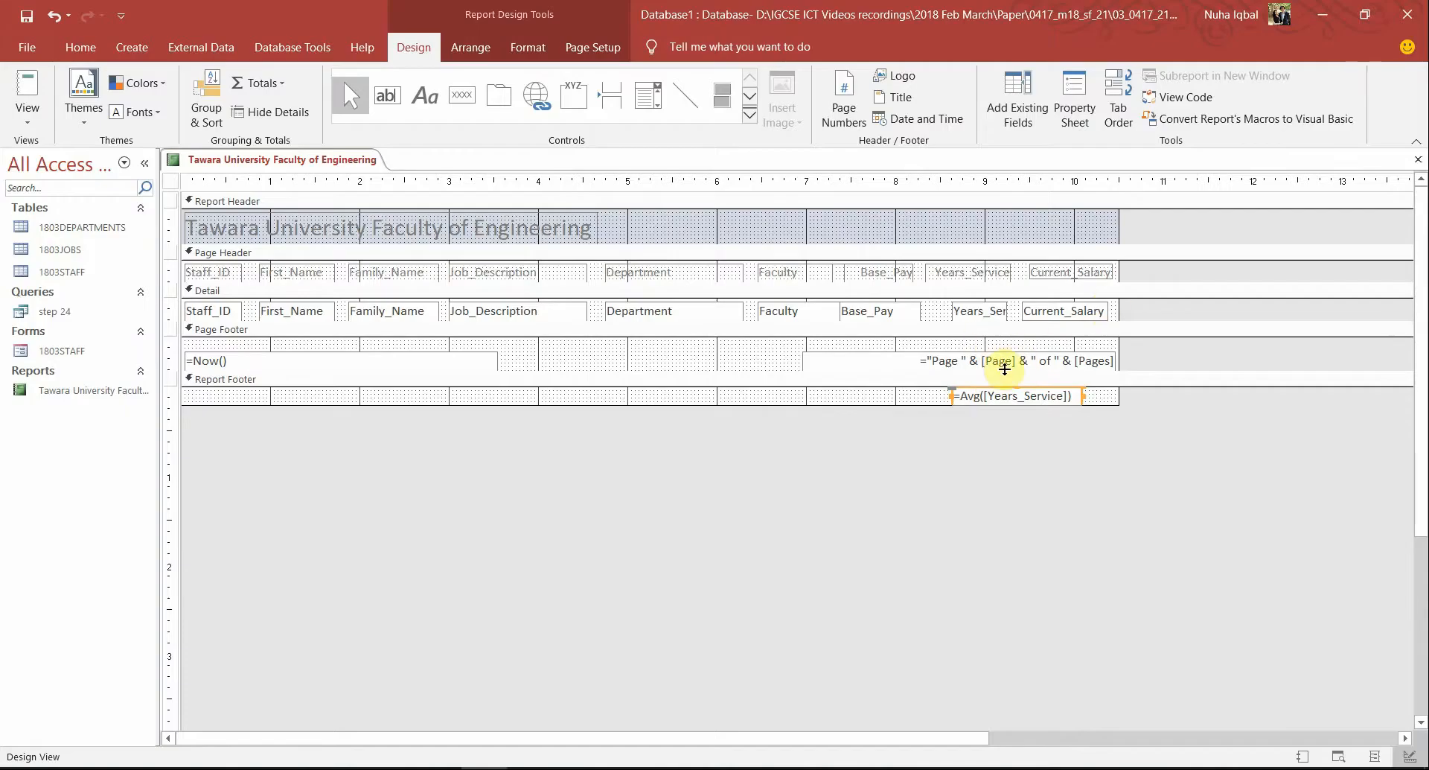
click(28, 94)
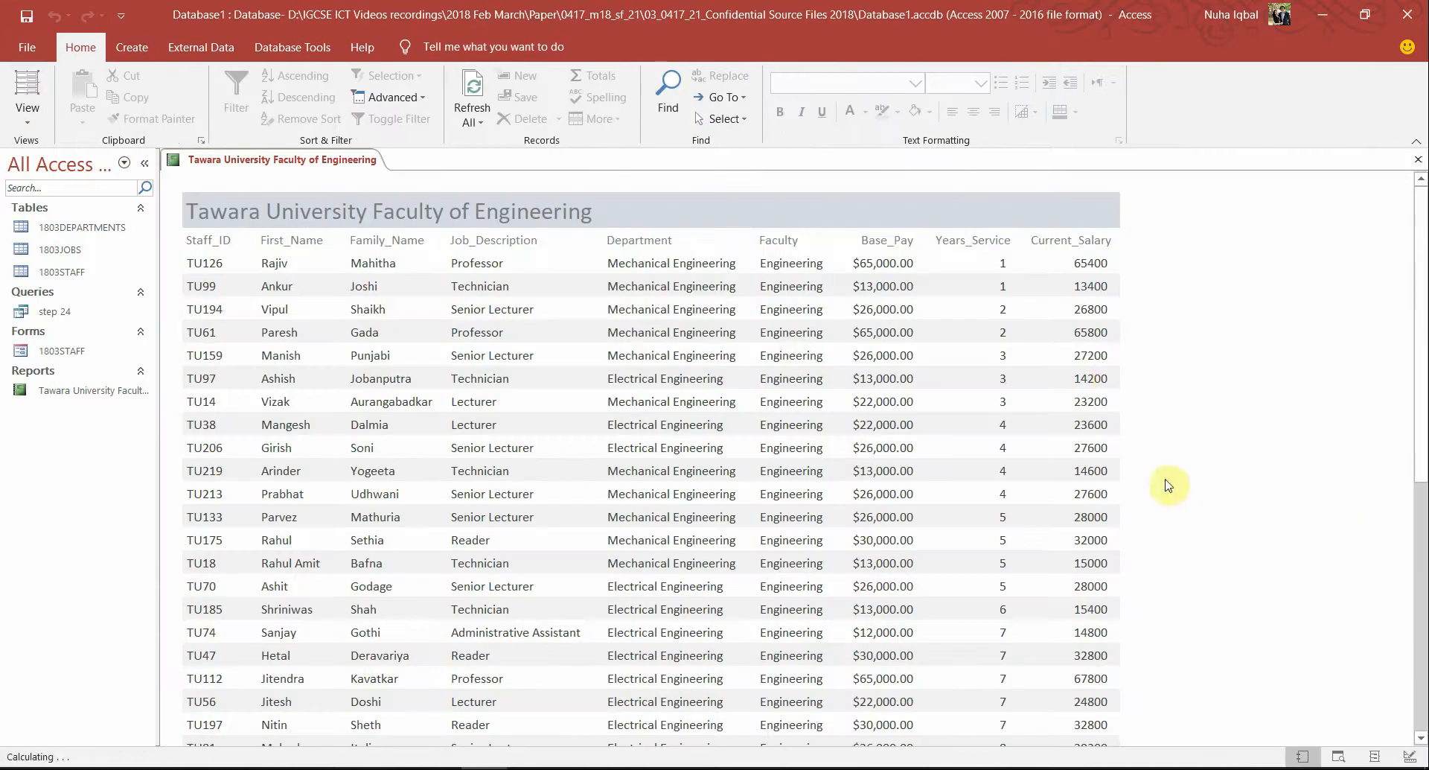
In Layout View, set the average box's Format to Standard in the Property Sheet and save
scroll(1012, 439, down, 7)
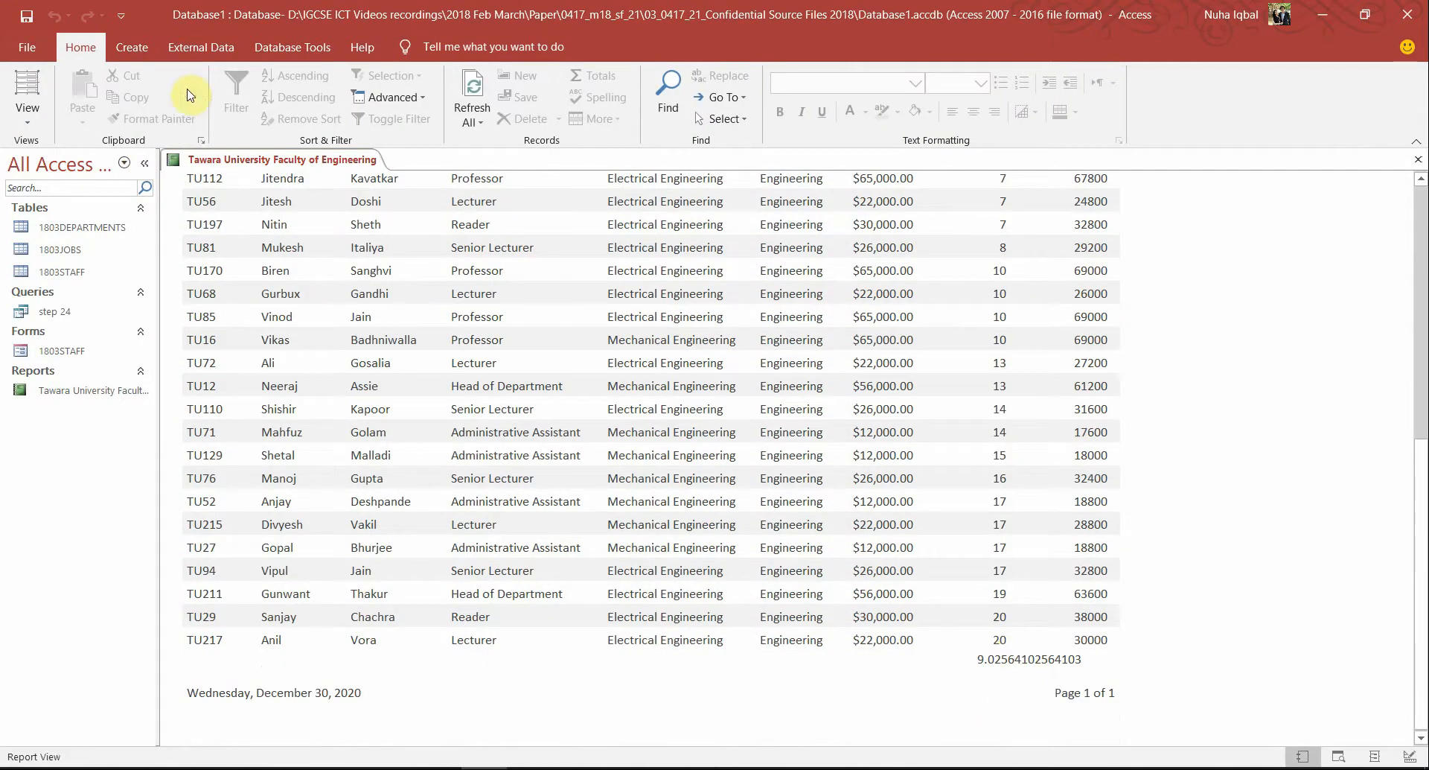
click(11, 89)
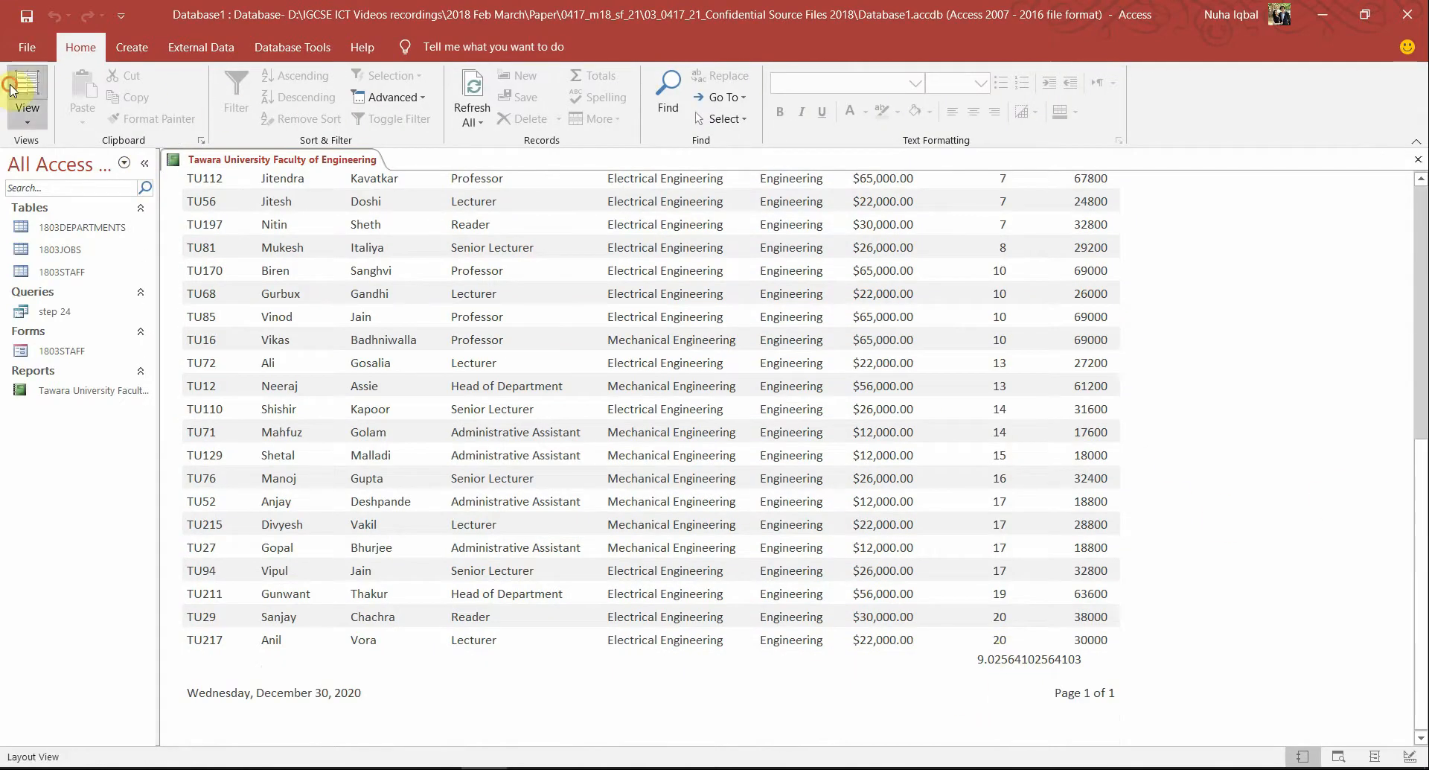
right_click(1009, 660)
click(1042, 643)
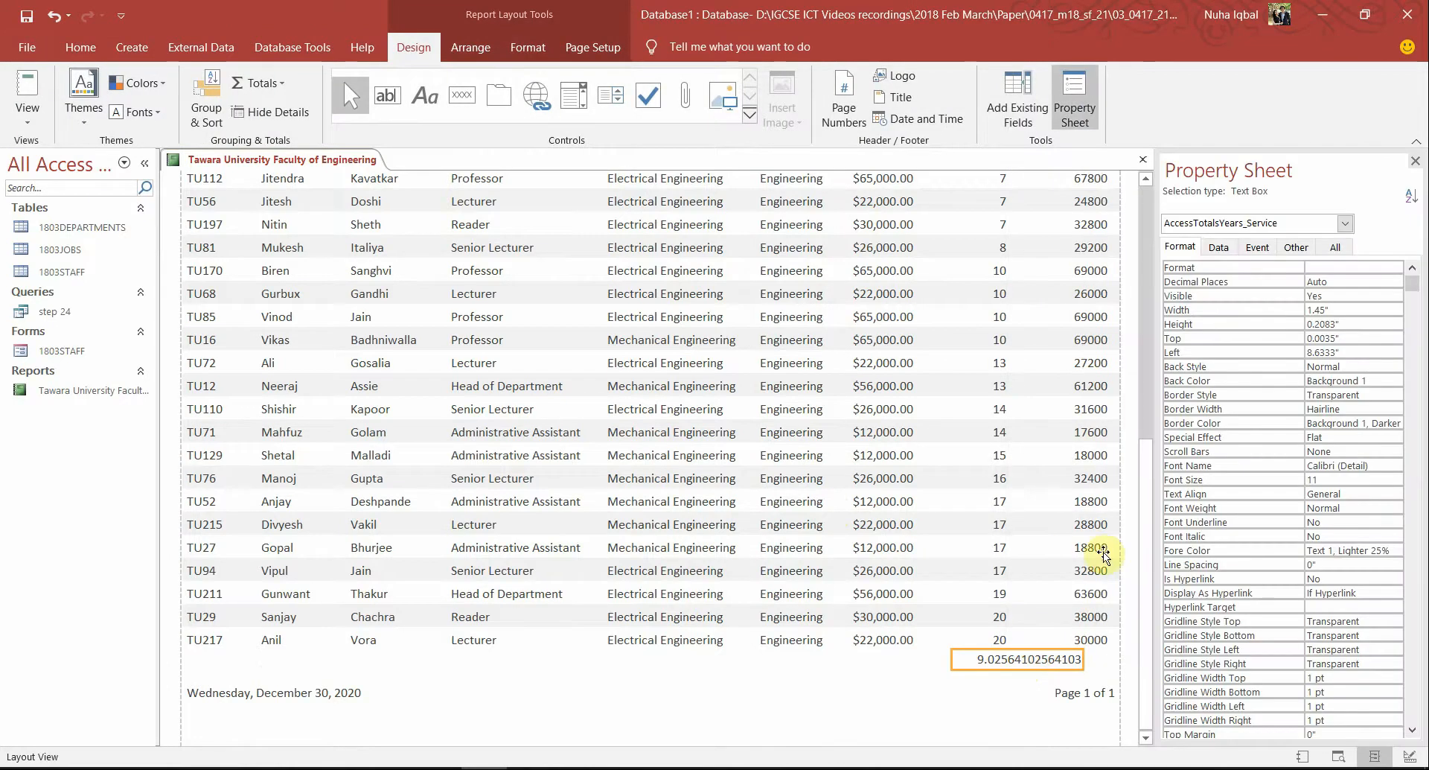
click(1327, 267)
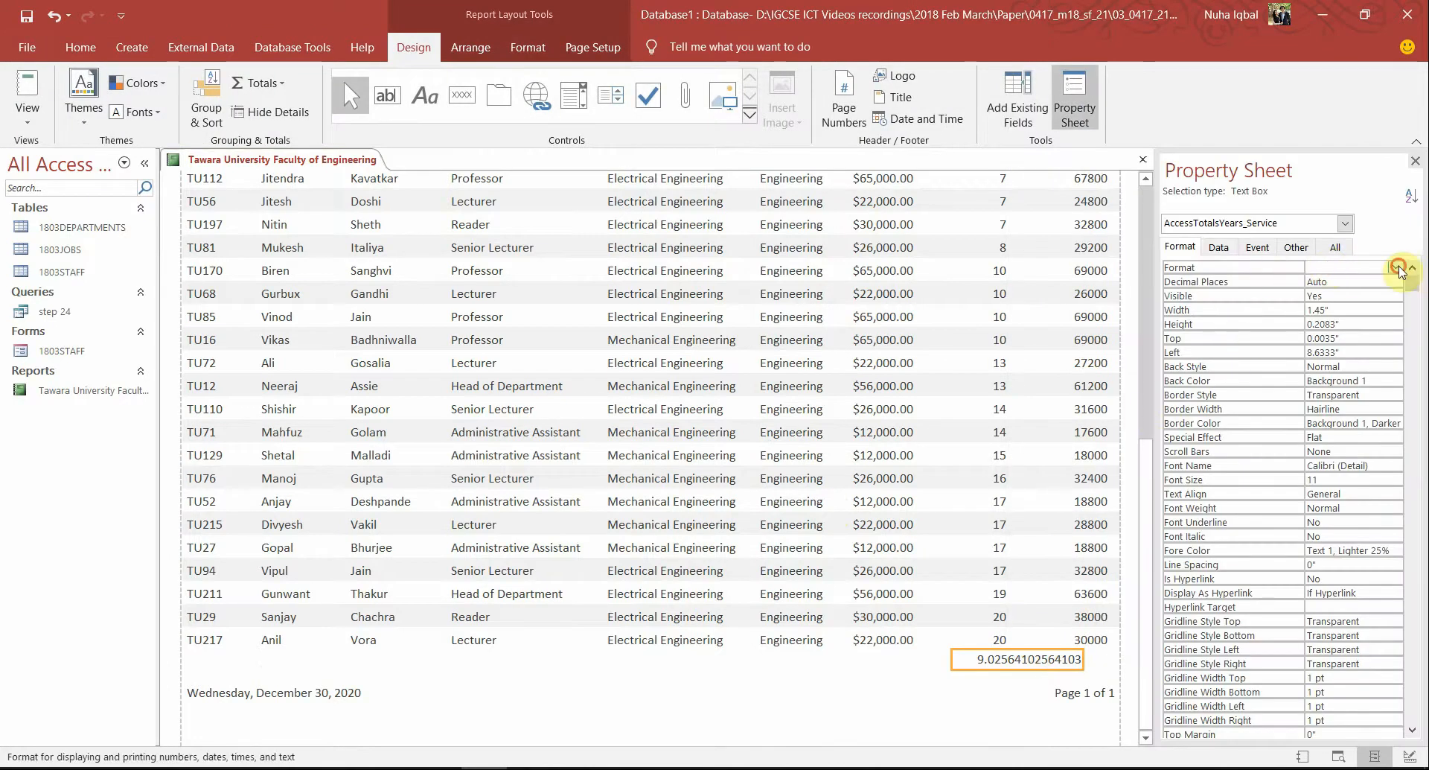
click(1398, 266)
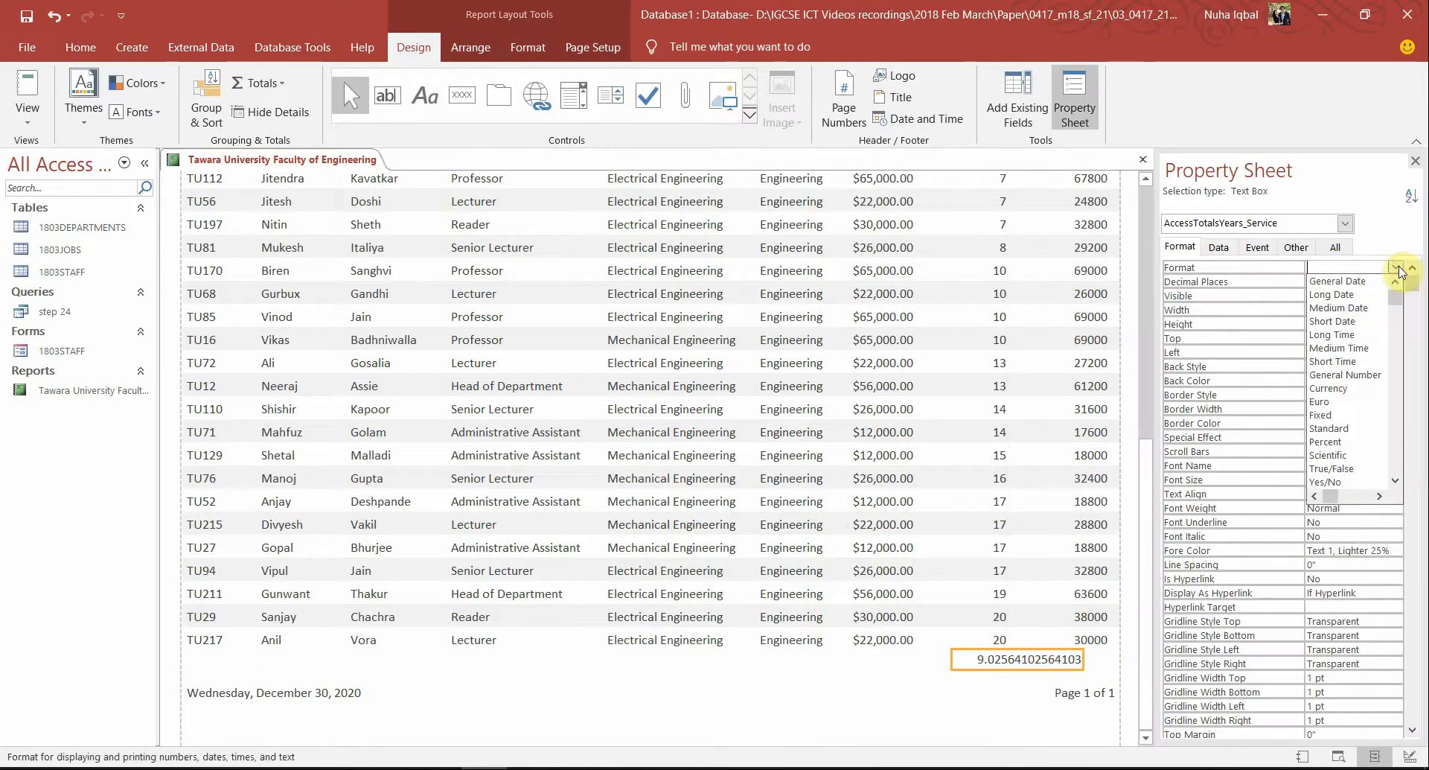
click(1329, 415)
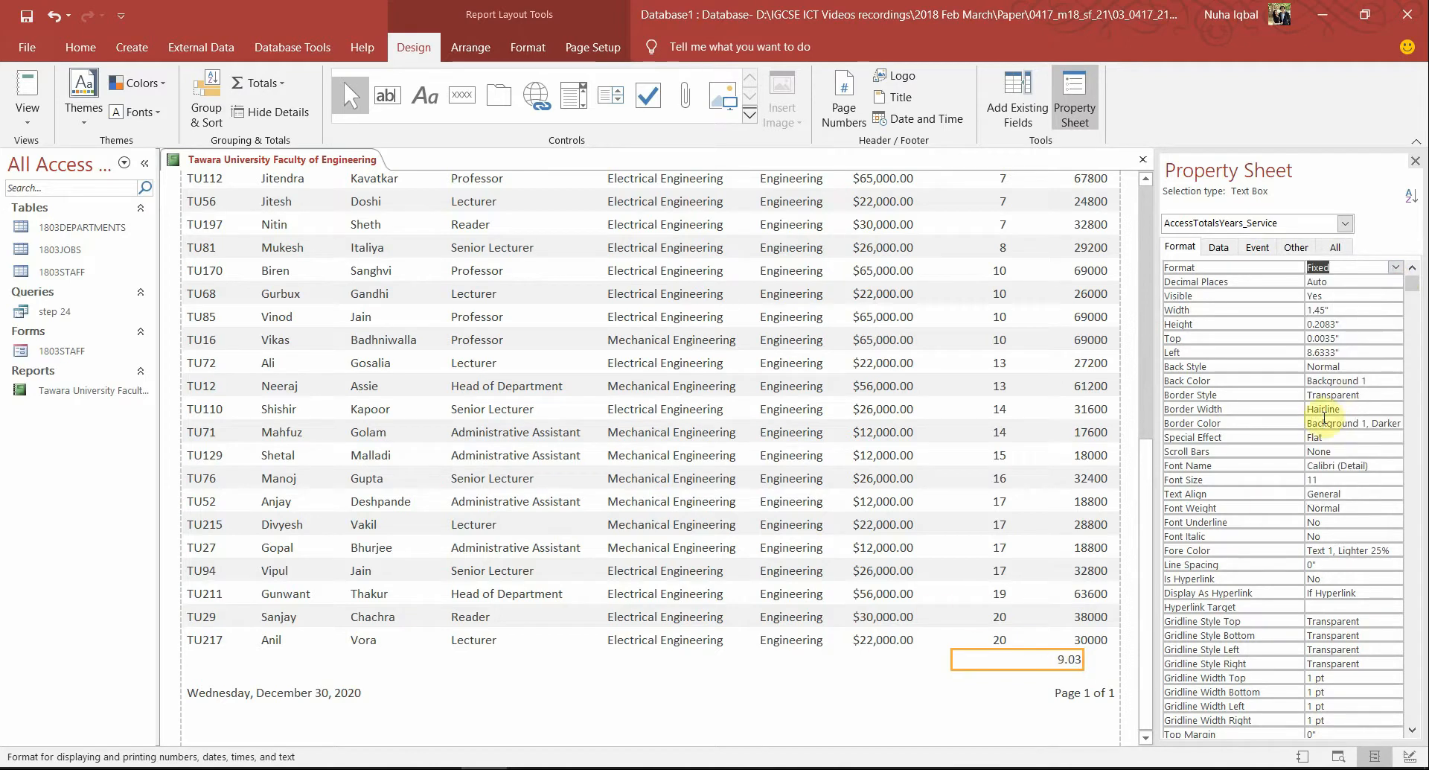
click(1393, 267)
click(1337, 419)
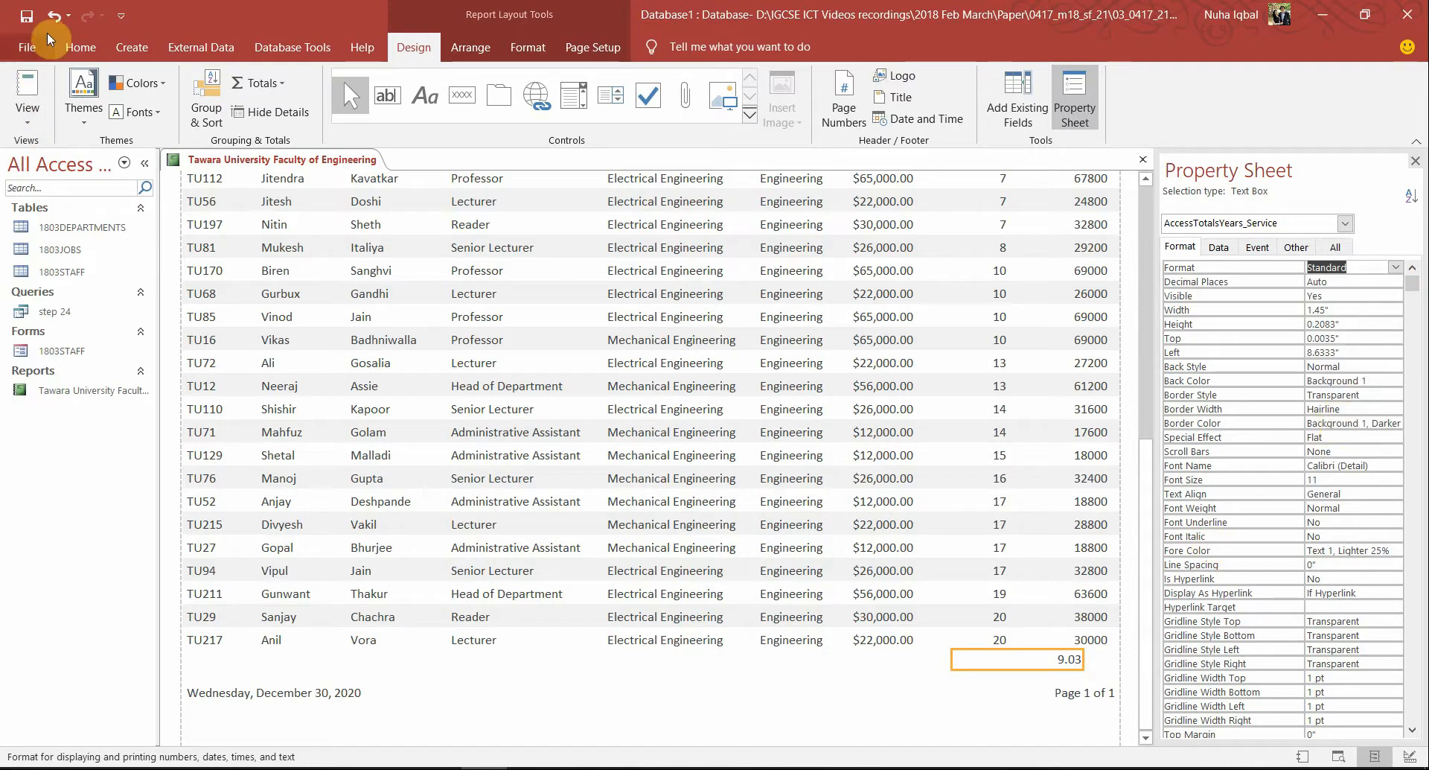
click(27, 20)
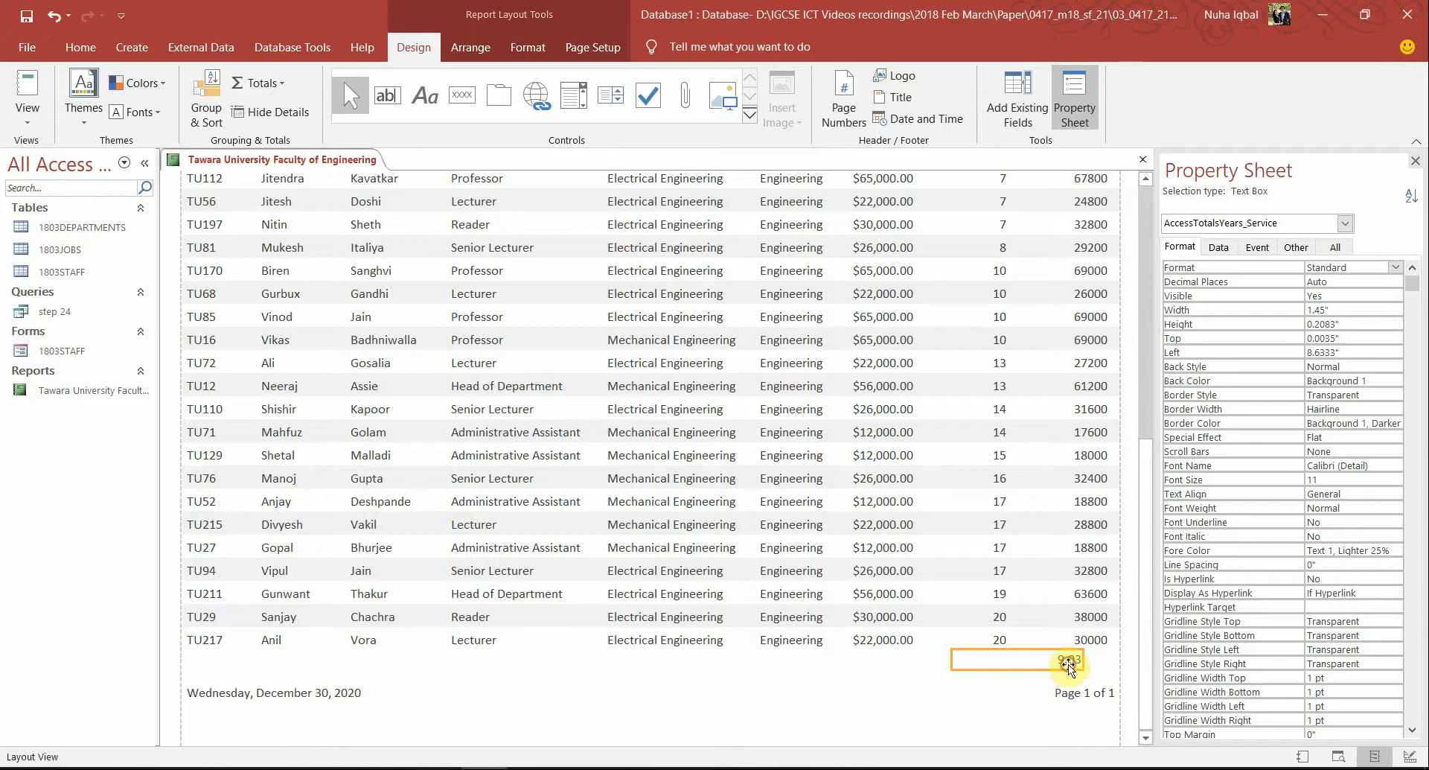
Set Decimal Places to 0 and narrow the average box under Years_Service so it reads 9
drag(1085, 660, 1017, 661)
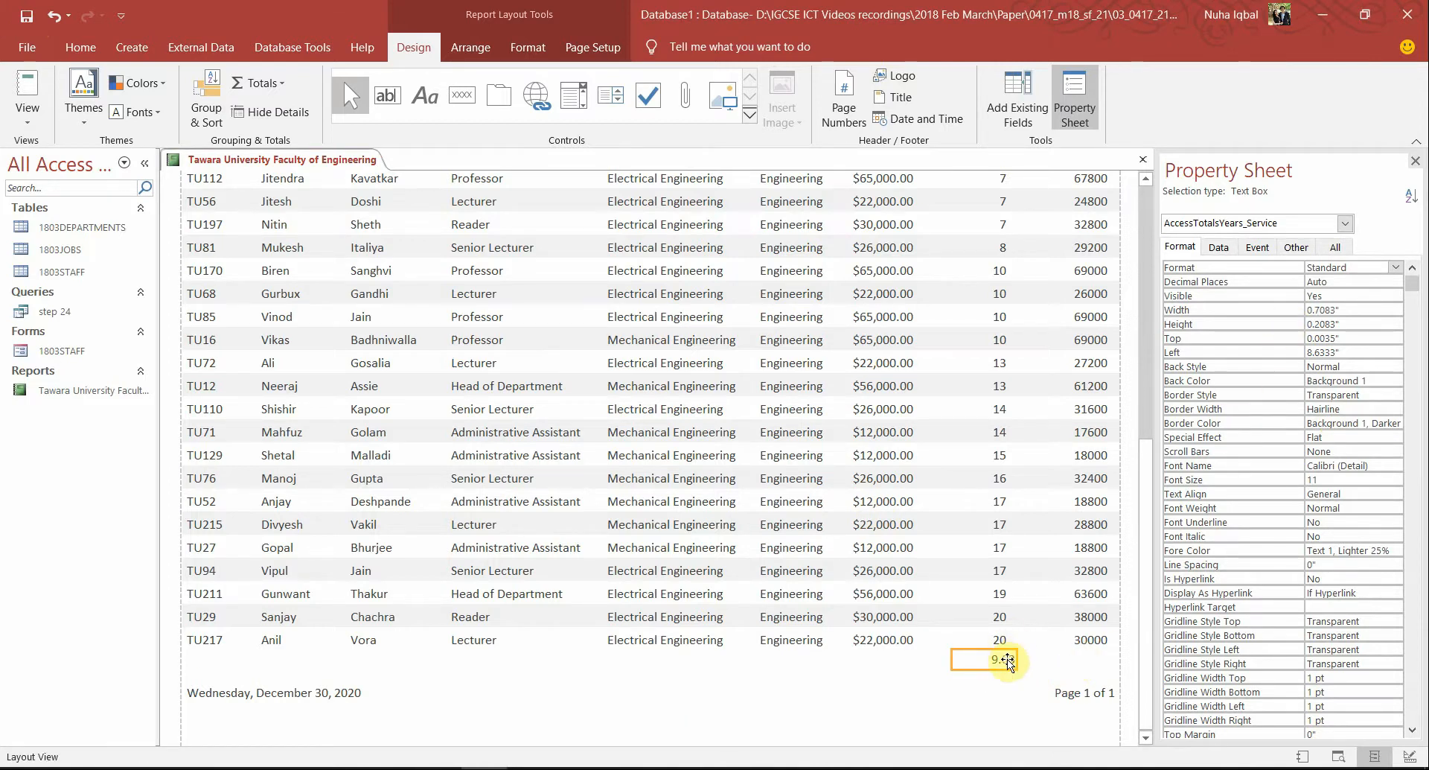
click(1350, 280)
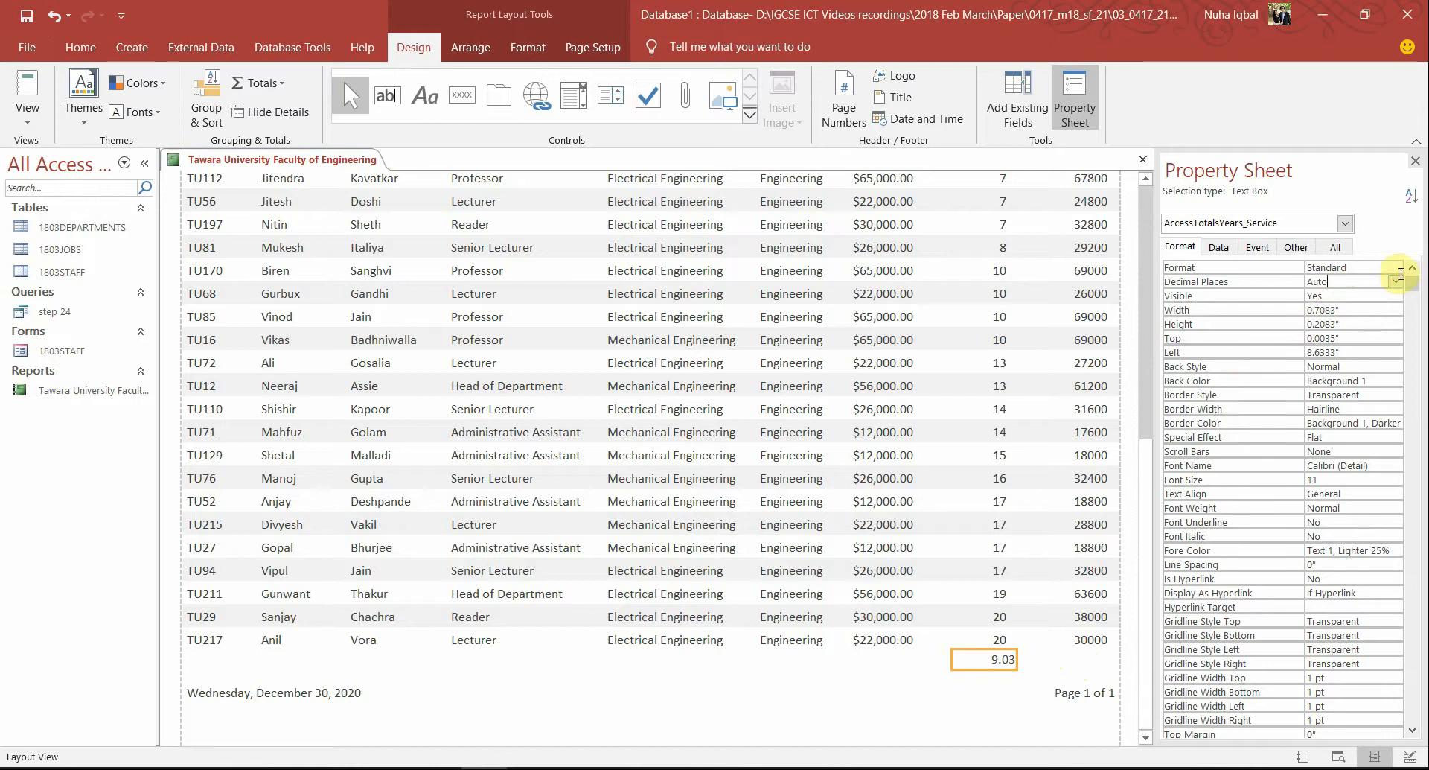
click(1394, 282)
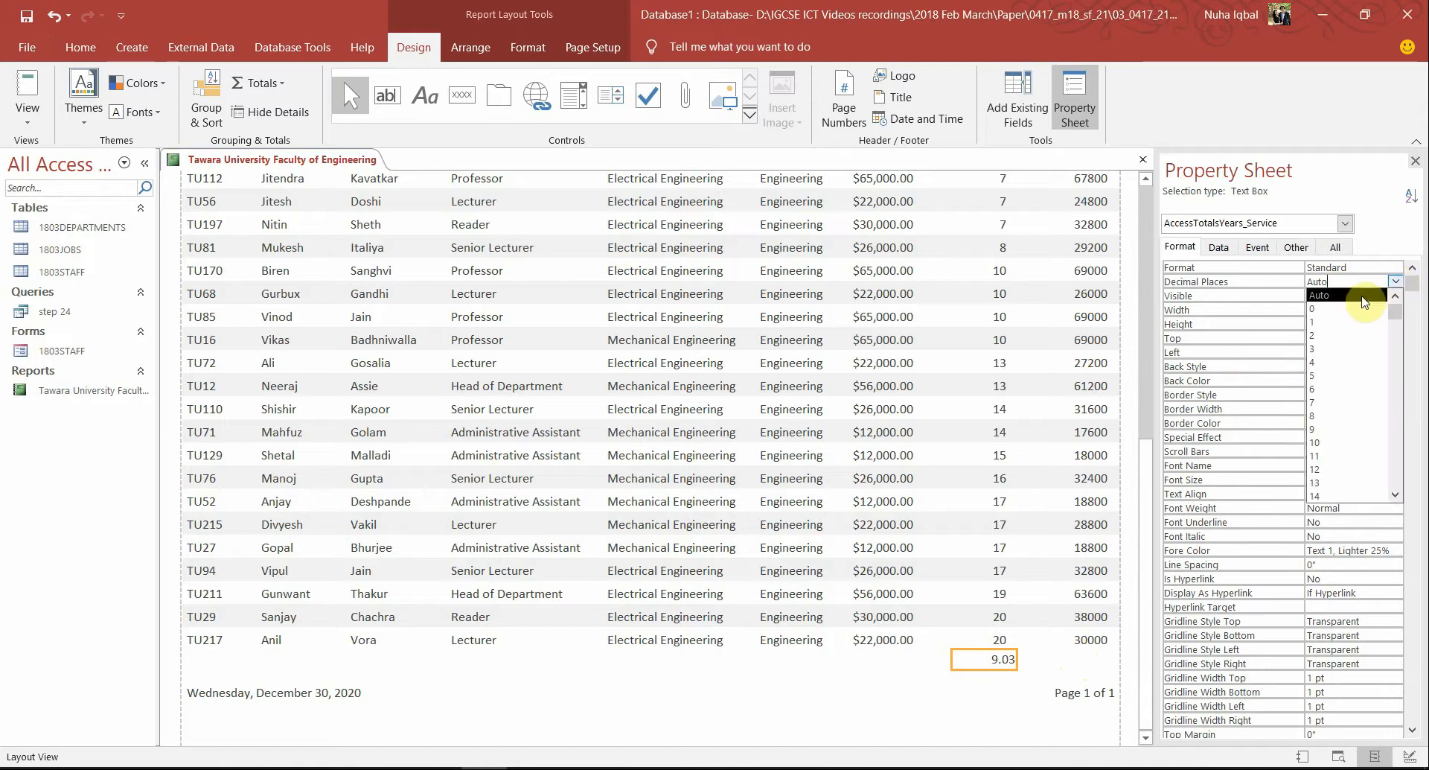
click(1335, 316)
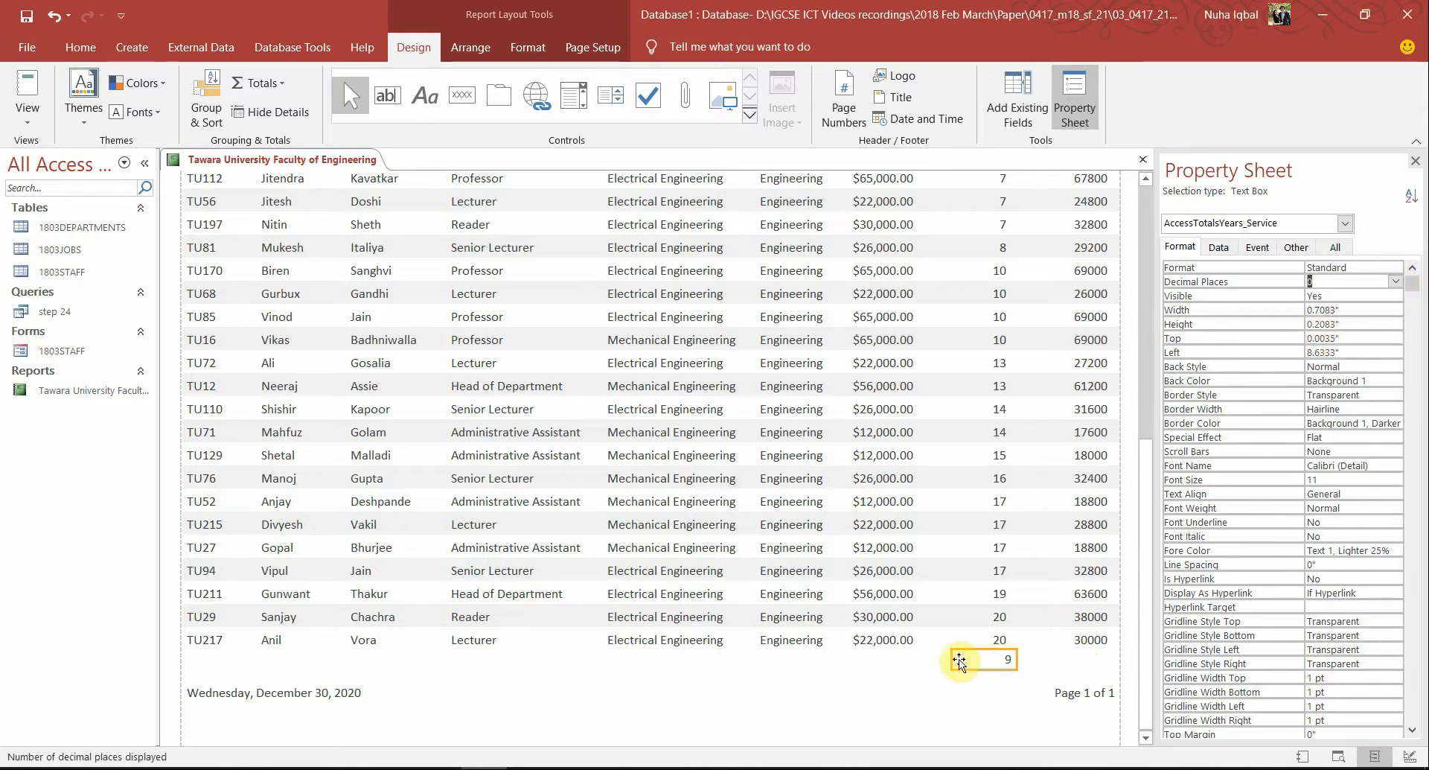
drag(955, 660, 989, 657)
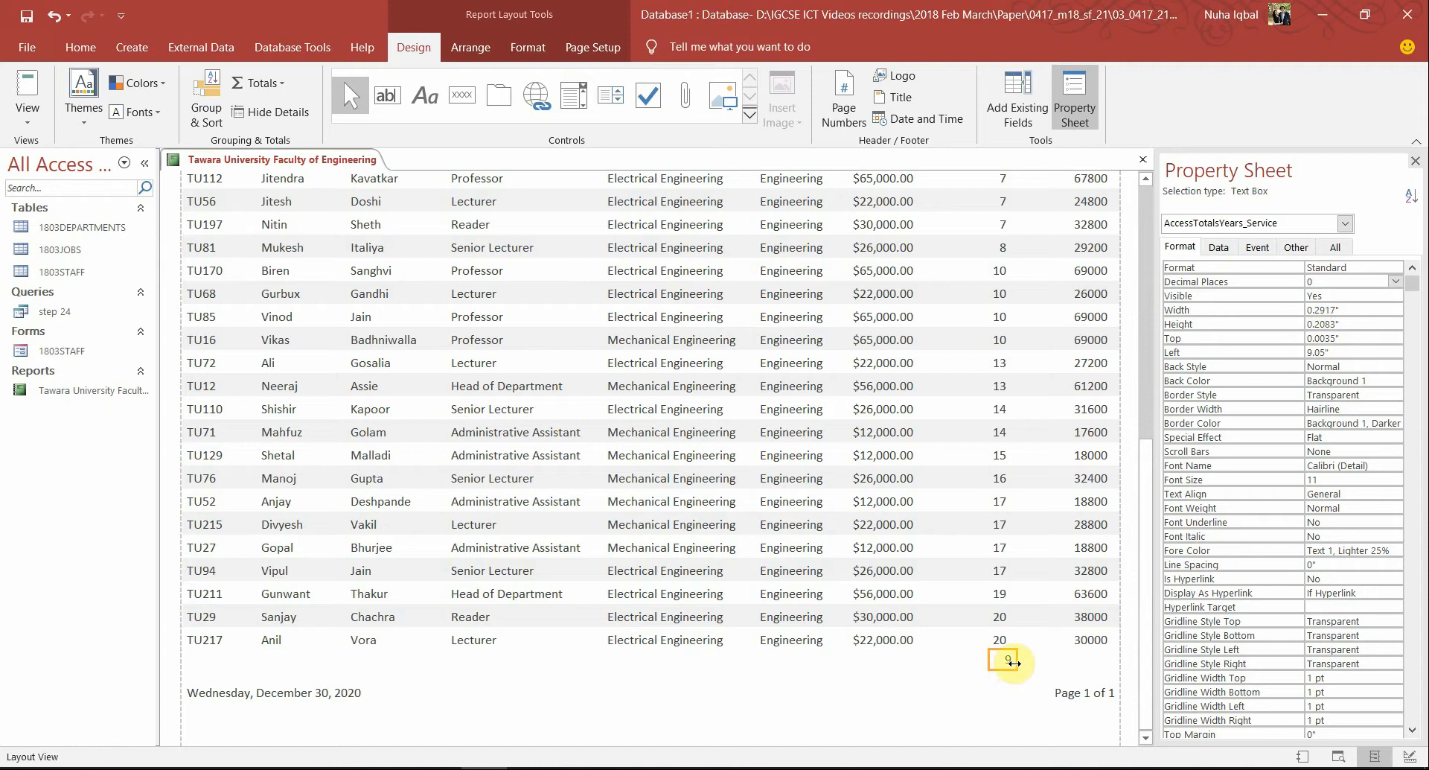
scroll(1016, 665, down, 1)
scroll(1018, 669, up, 4)
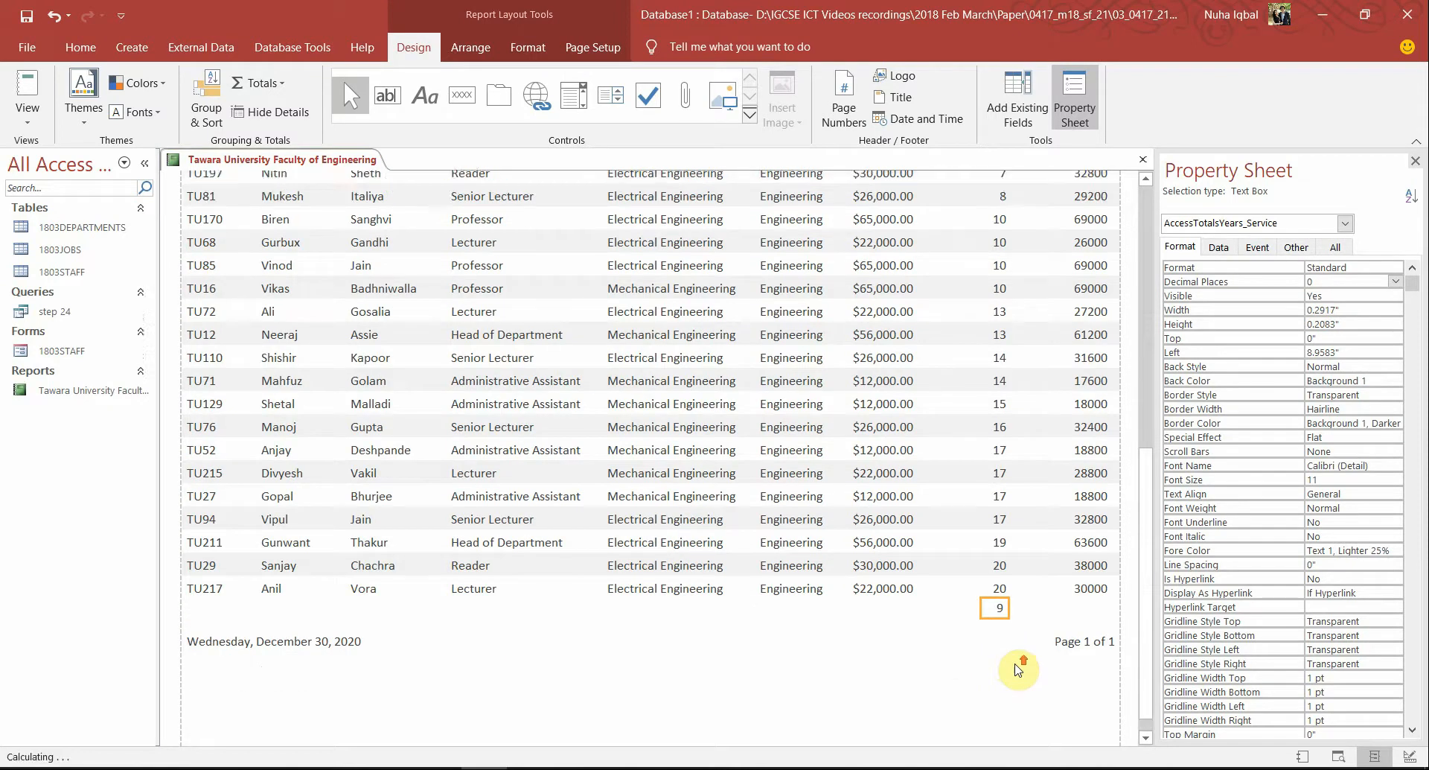
key(alt+Tab)
key(Tab)
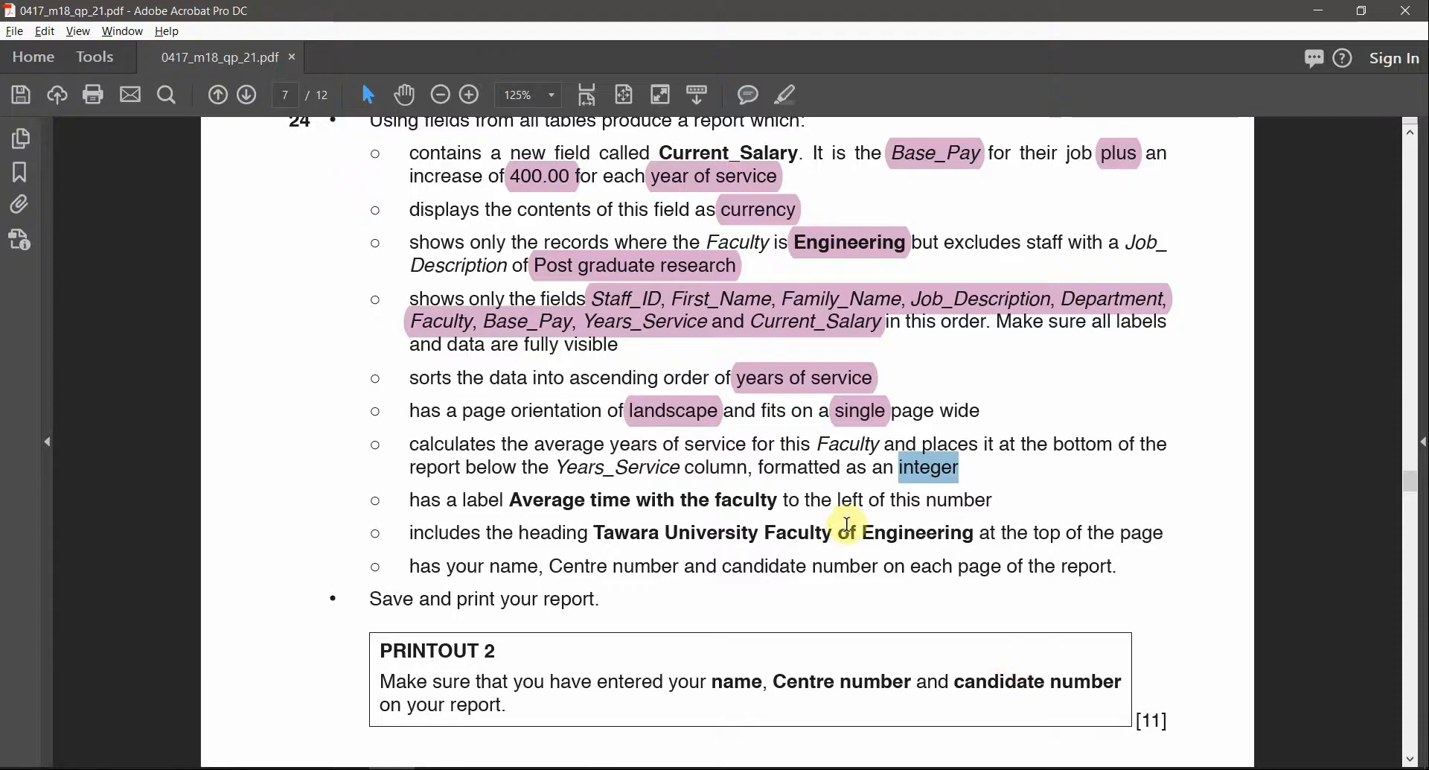
Highlight 'integer' on the task sheet, select Current_Salary, and check the currency requirement
click(787, 95)
key(alt+Tab)
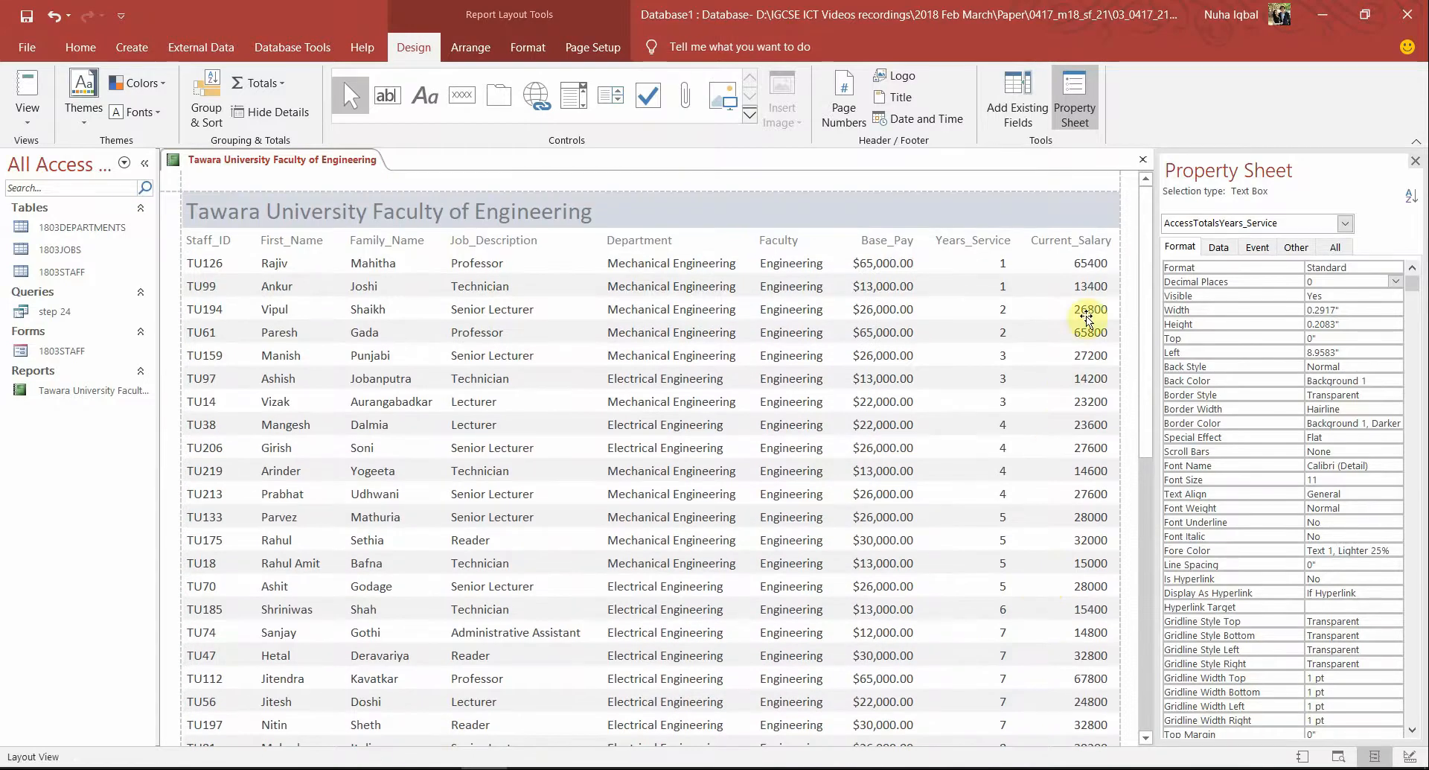
click(1087, 315)
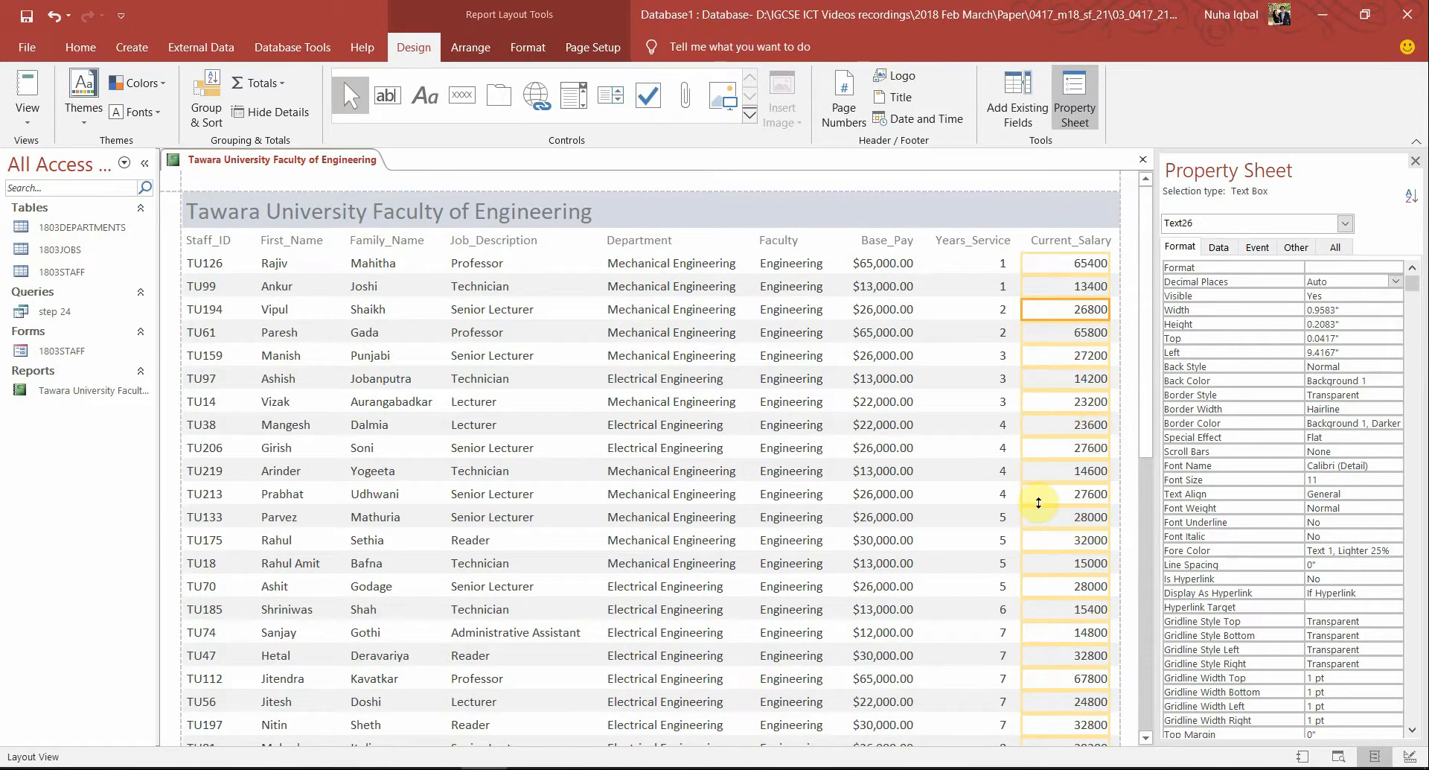
key(alt+Tab)
scroll(785, 328, up, 1)
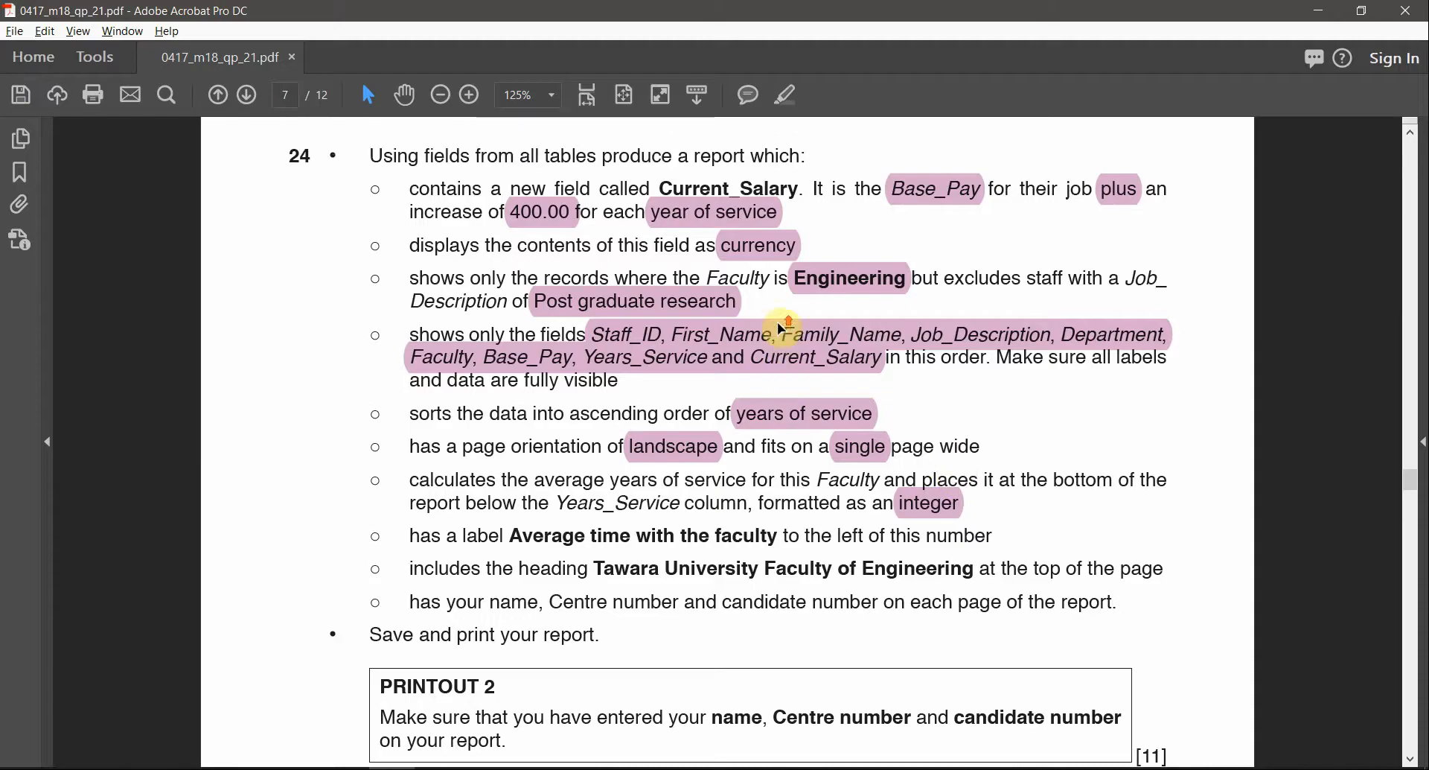
click(737, 245)
key(alt+Tab)
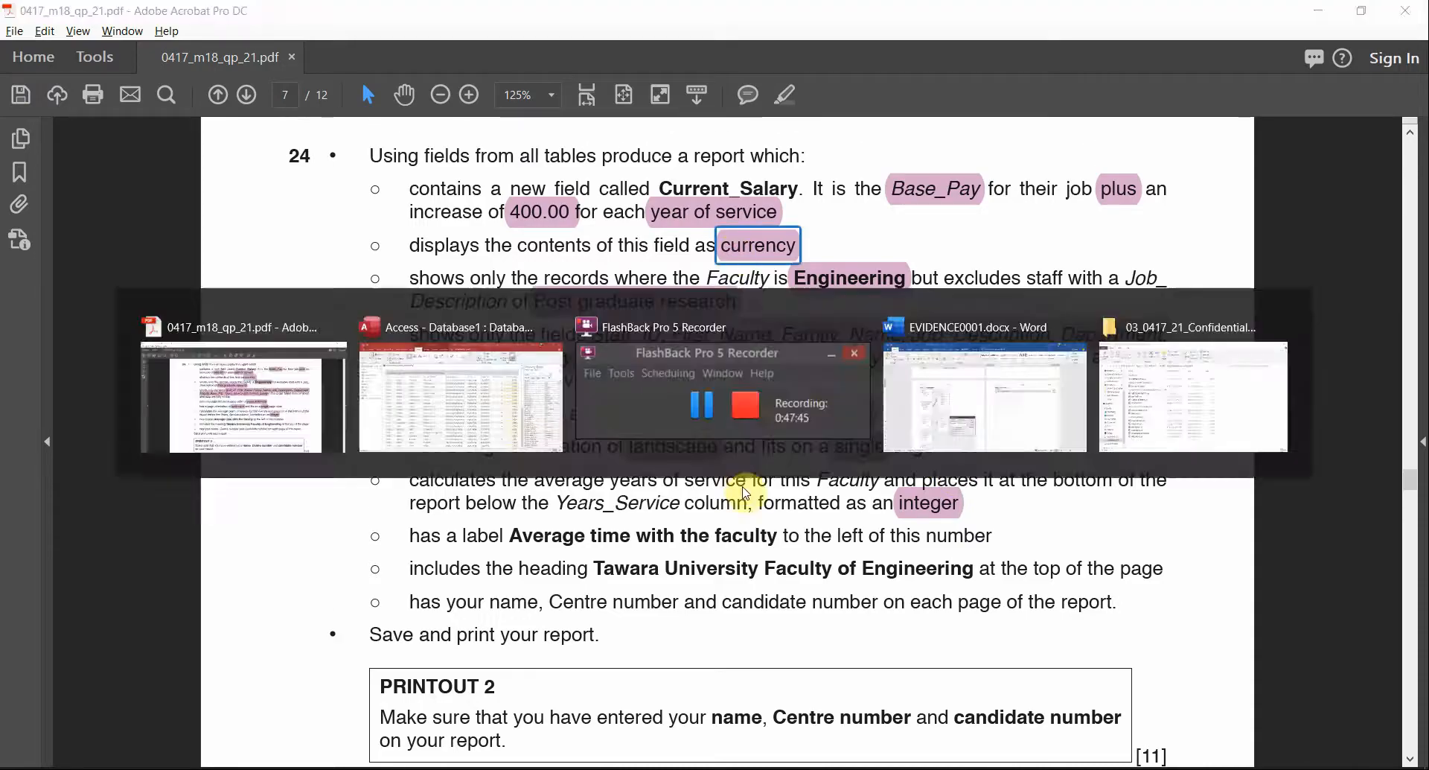
Format Current_Salary as Currency with 2 decimal places, then open the 1803DEPARTMENTS table
click(1363, 267)
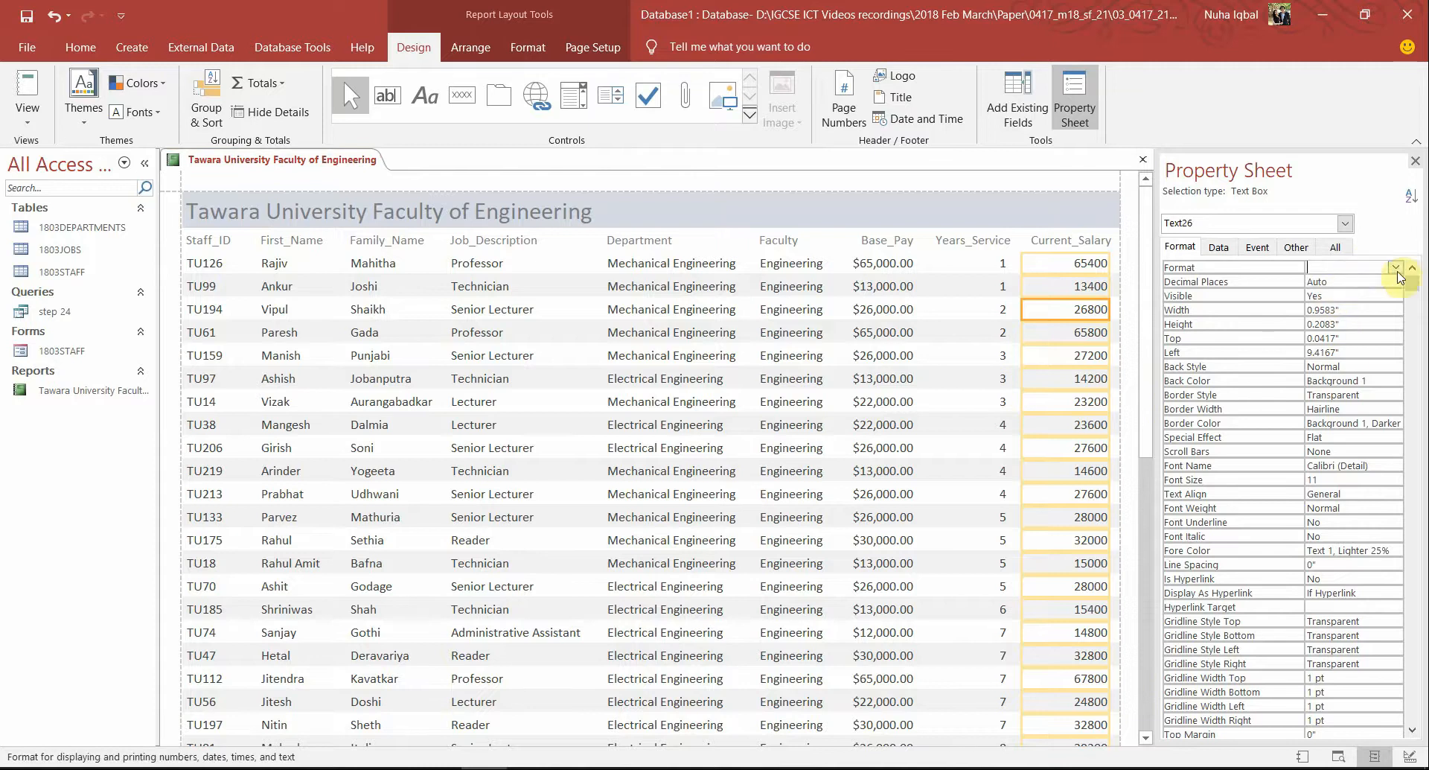
click(1395, 266)
click(1376, 297)
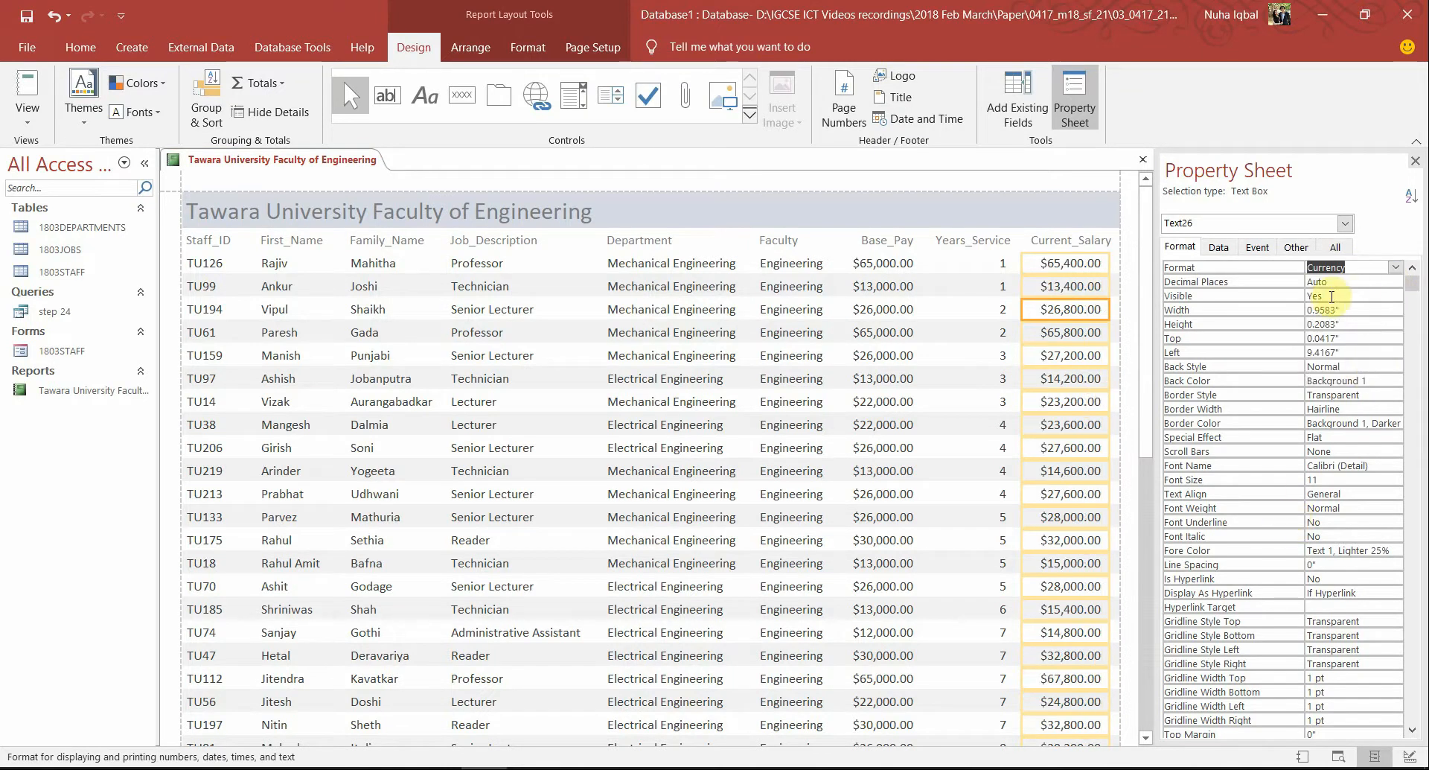
click(1344, 287)
double_click(1344, 287)
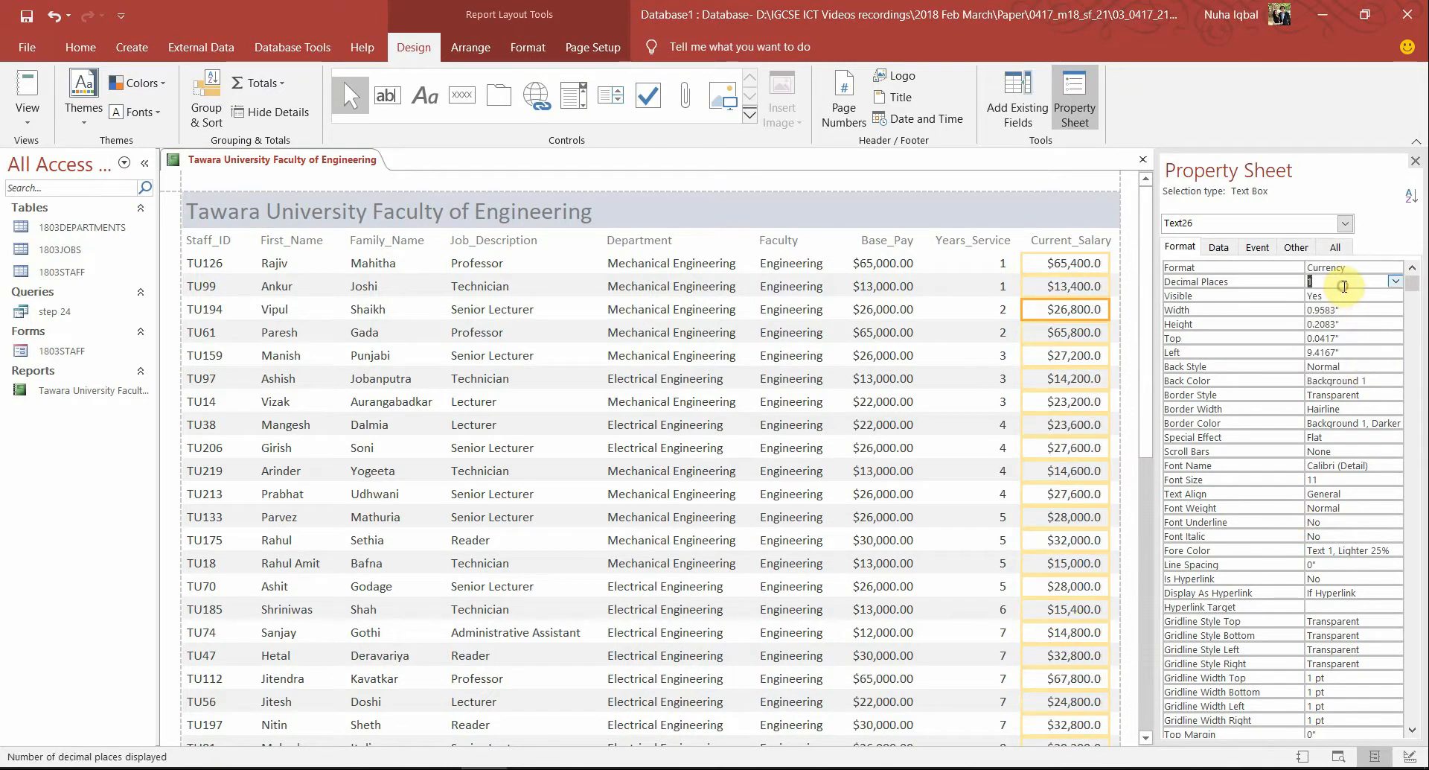
text(2)
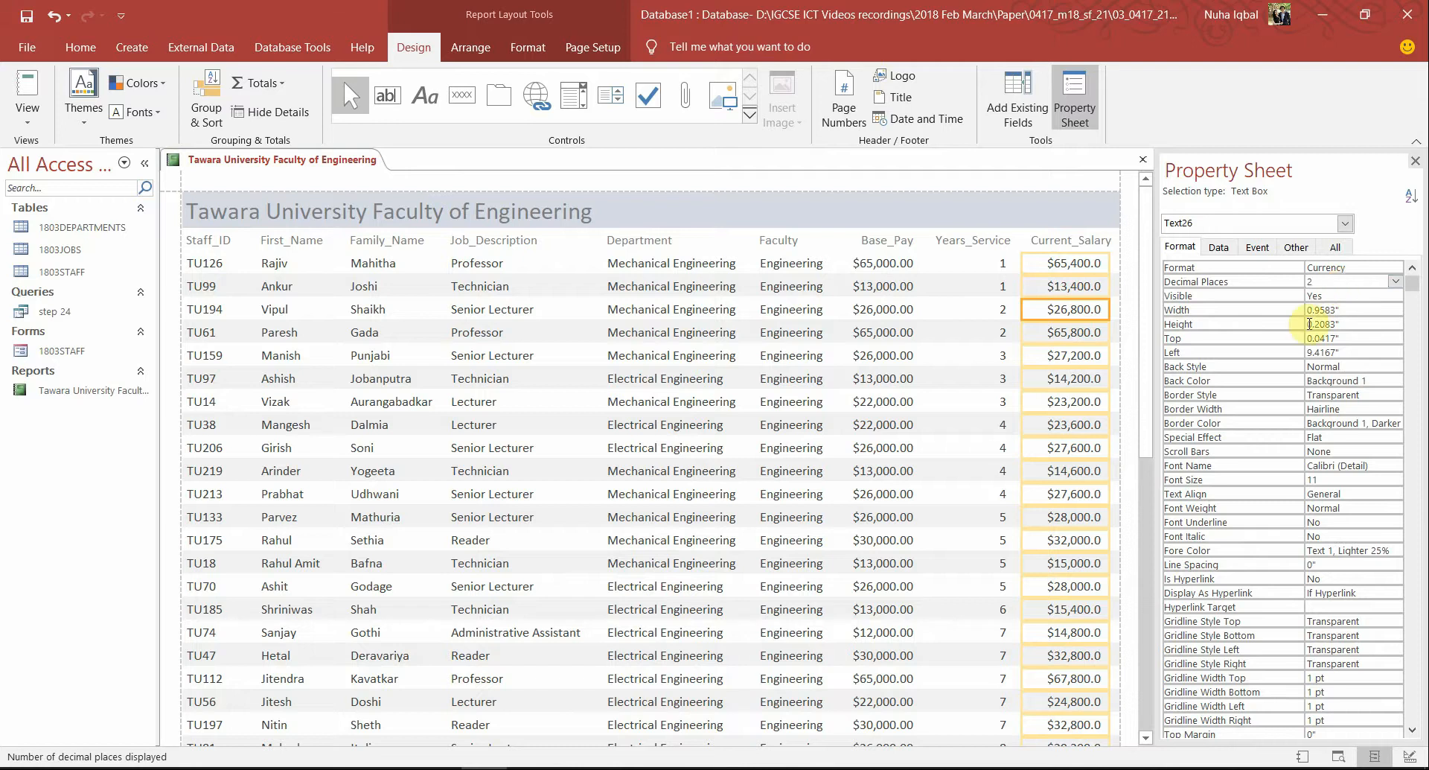
key(Return)
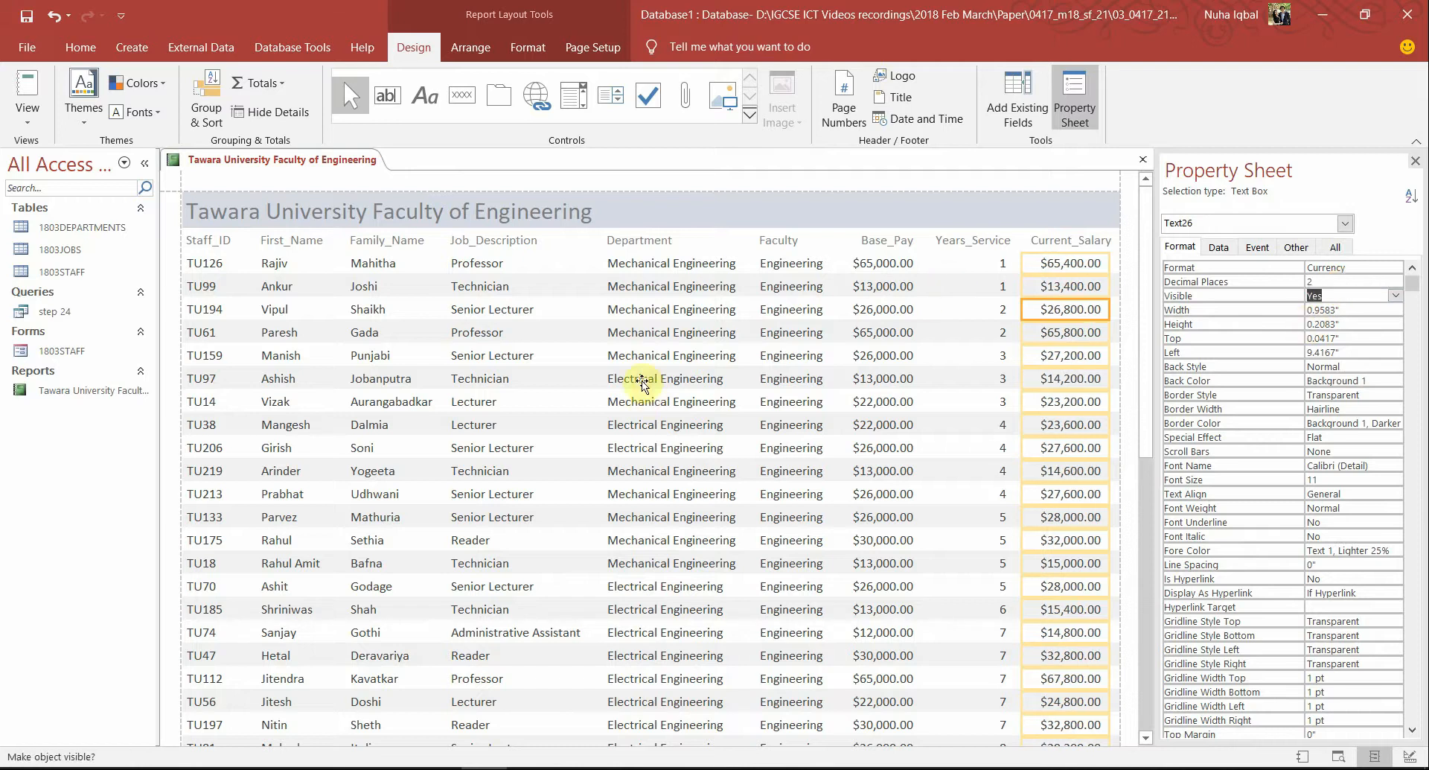
double_click(110, 226)
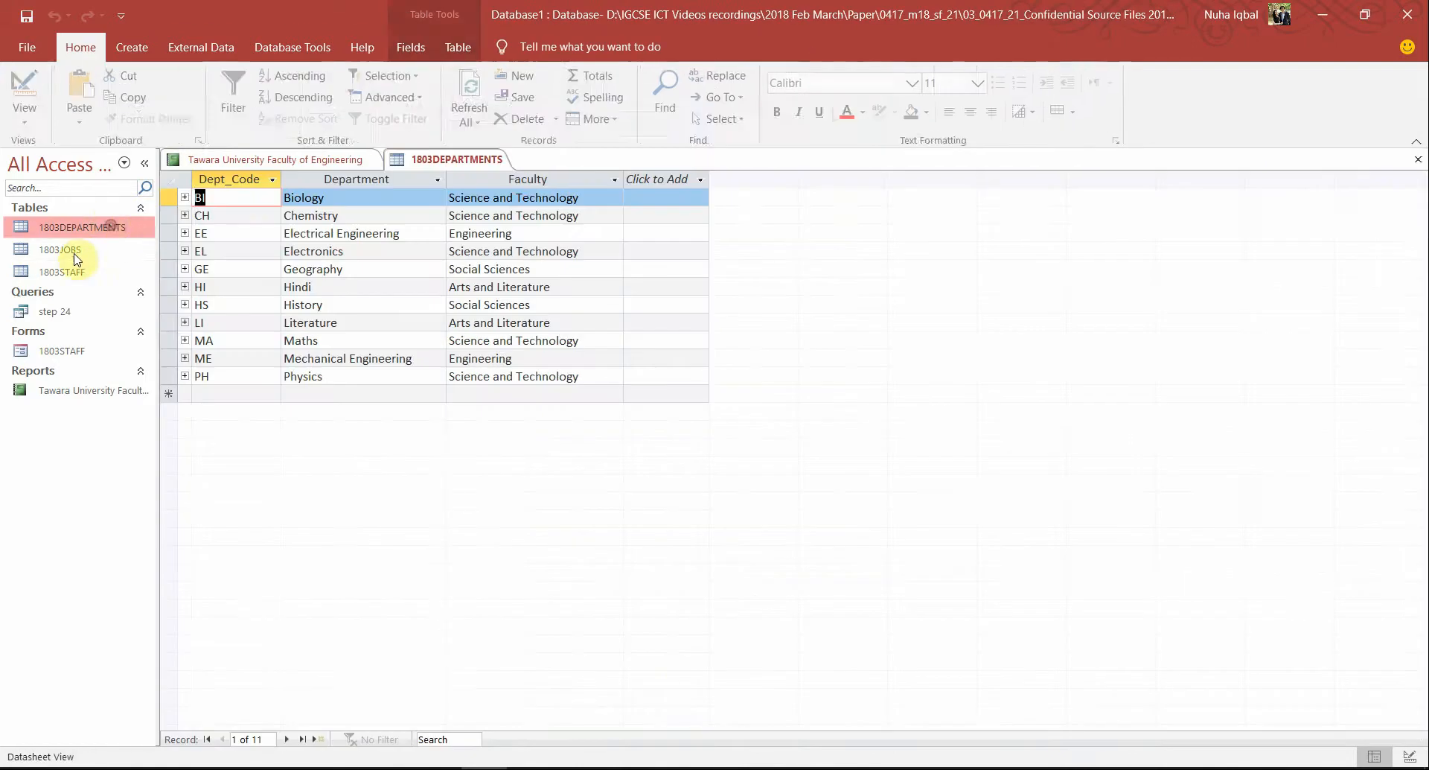
Confirm in the read-only 1803JOBS design that Base_Pay uses Currency format, then return to the report
double_click(80, 252)
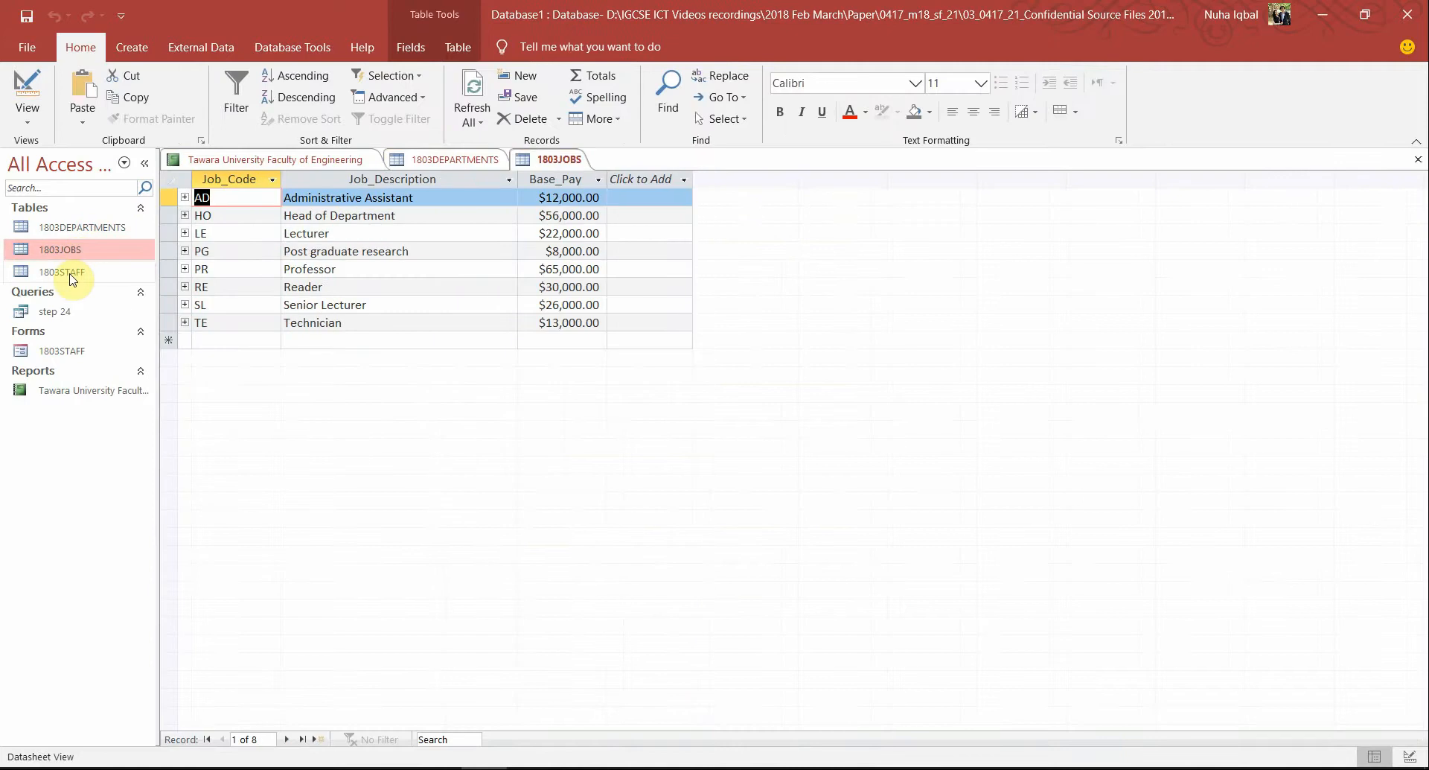
click(537, 237)
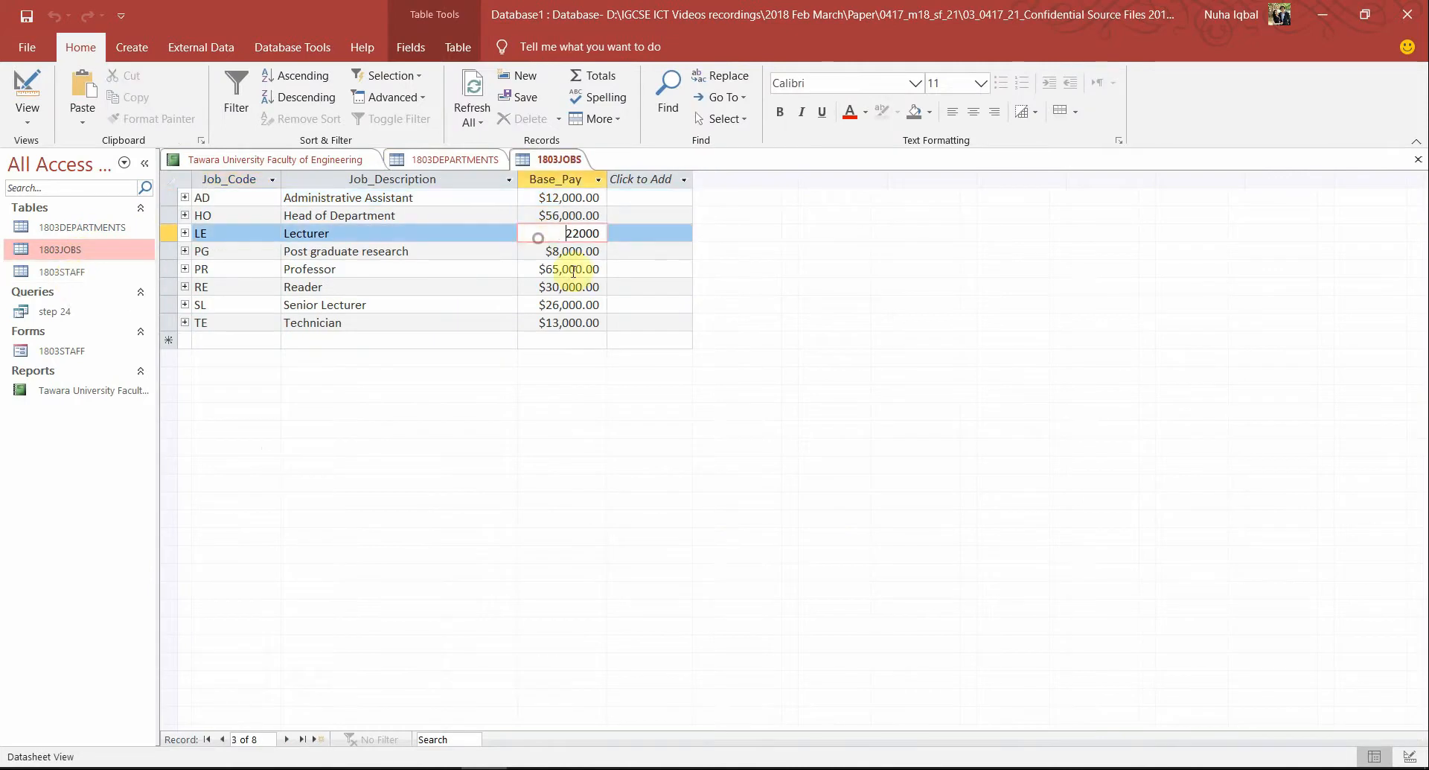
double_click(116, 277)
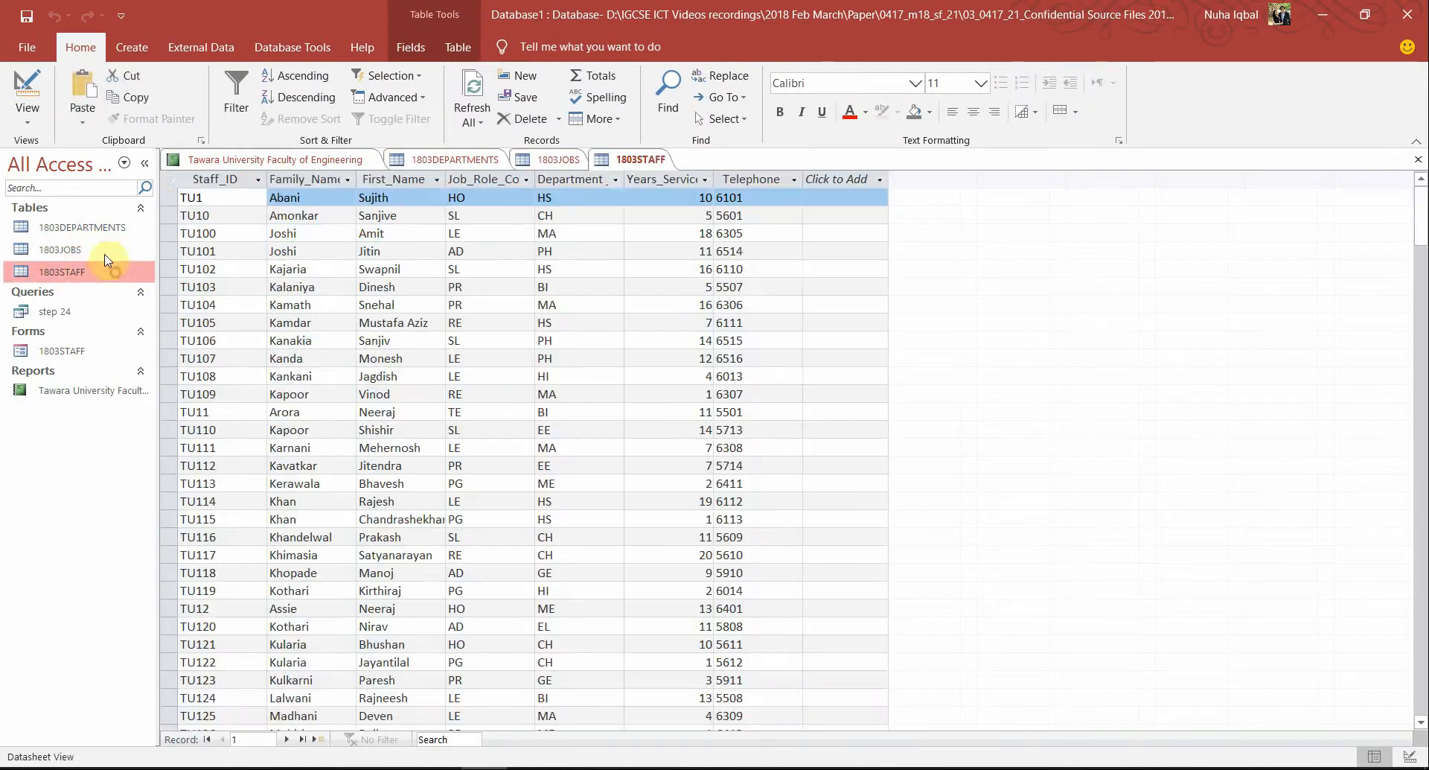
double_click(88, 250)
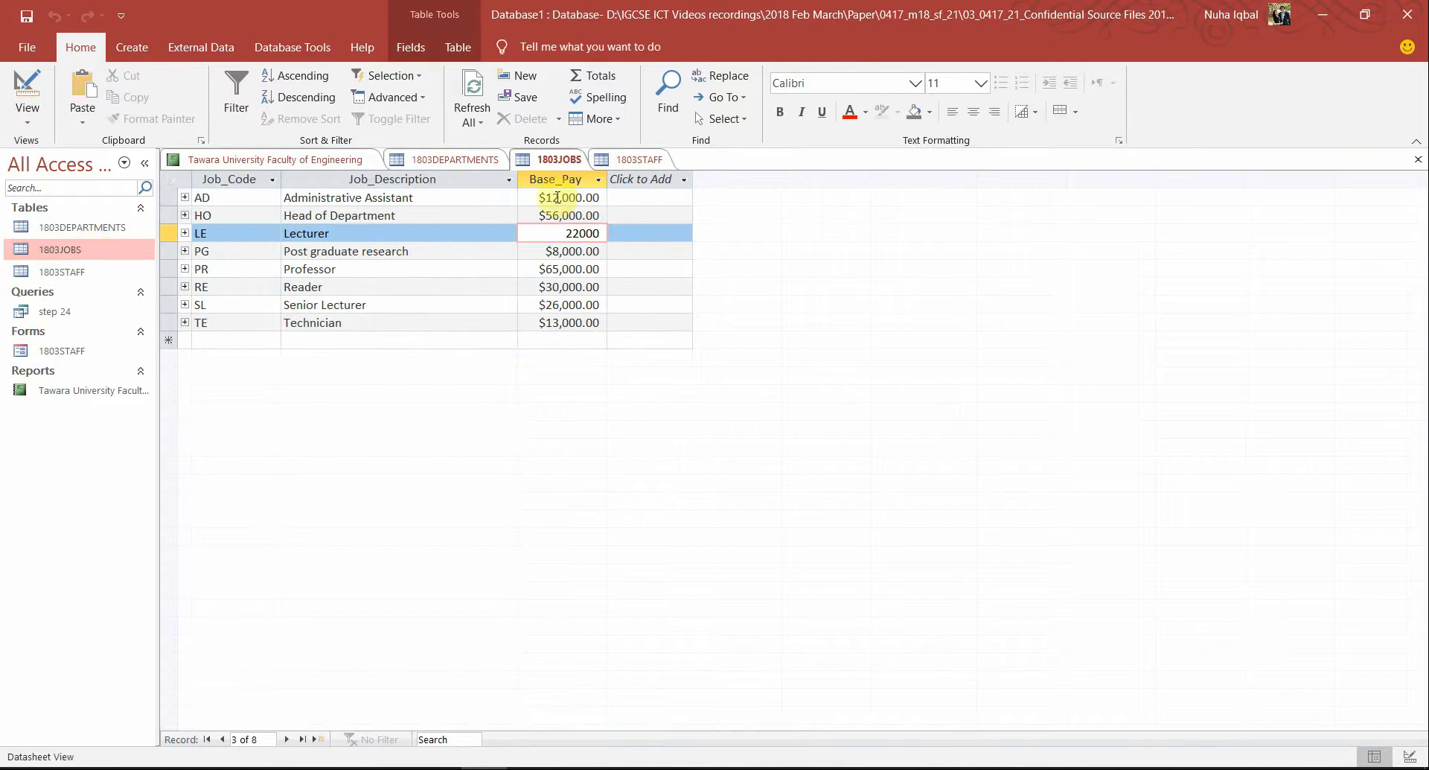
click(28, 88)
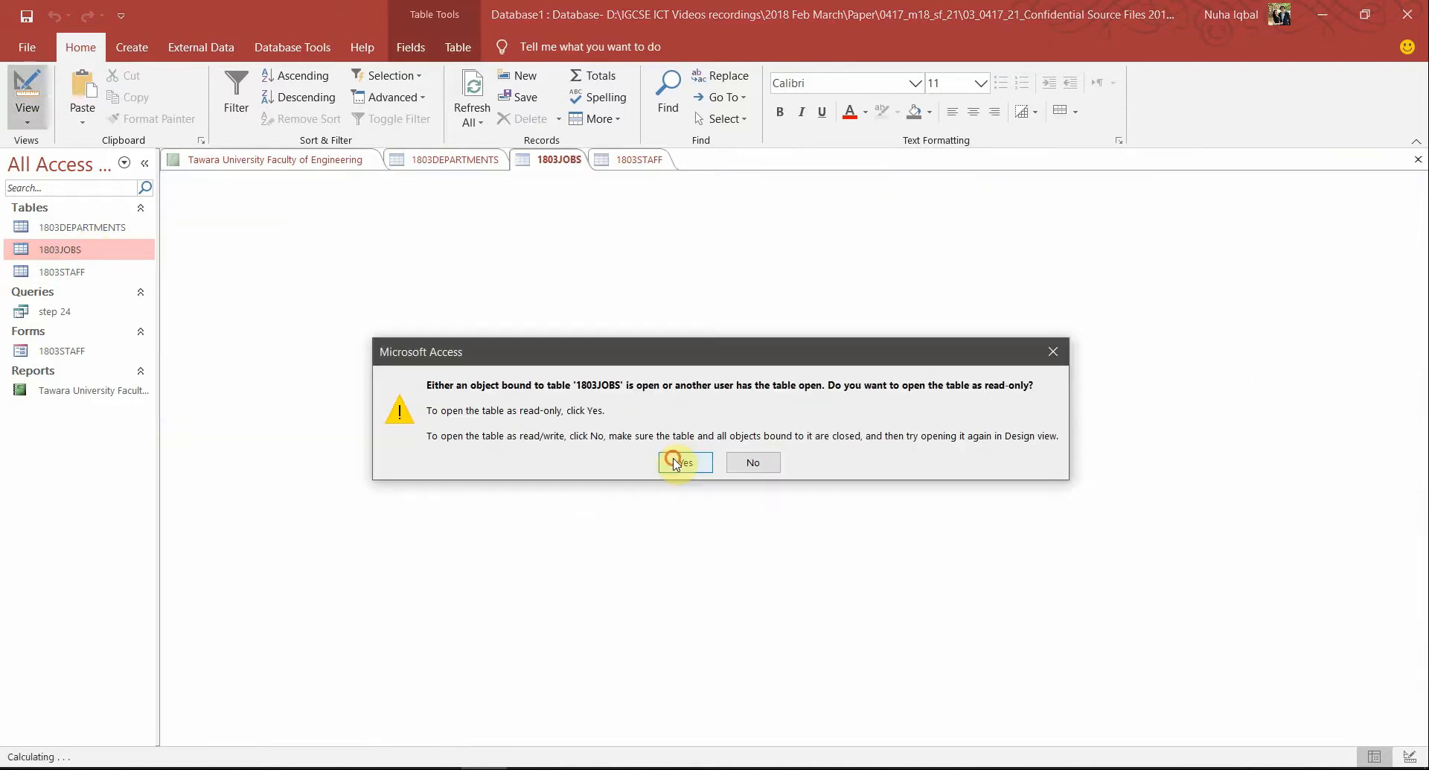
click(675, 461)
click(380, 230)
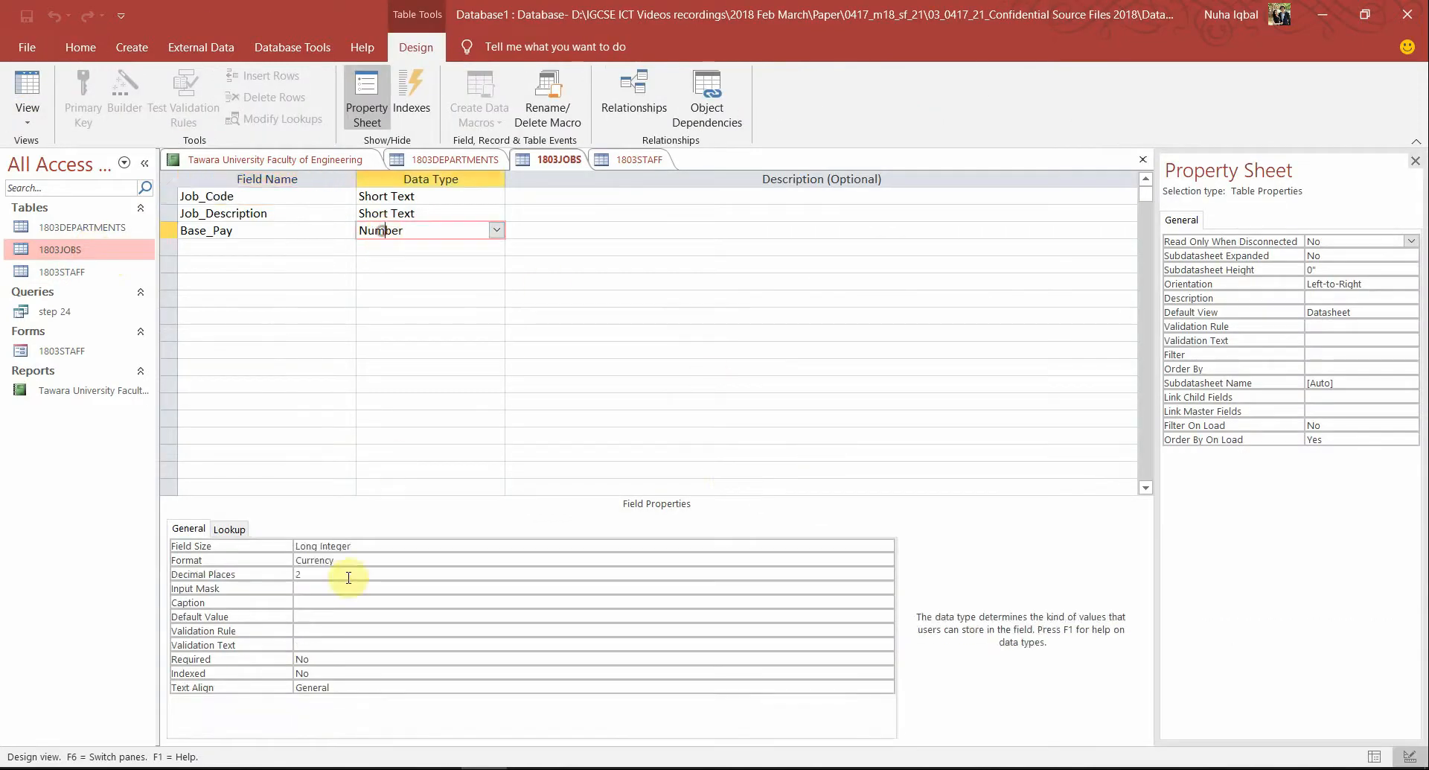
click(321, 562)
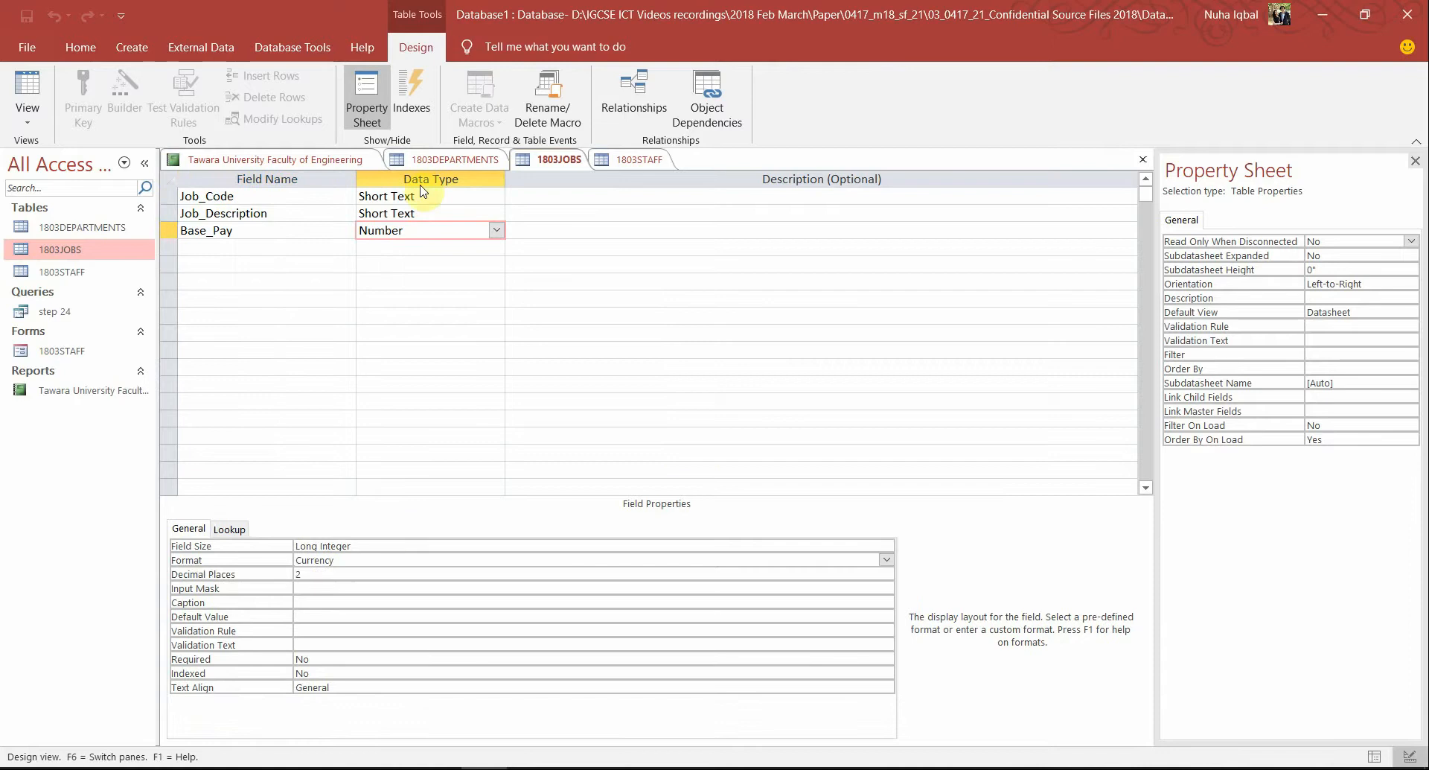
click(319, 159)
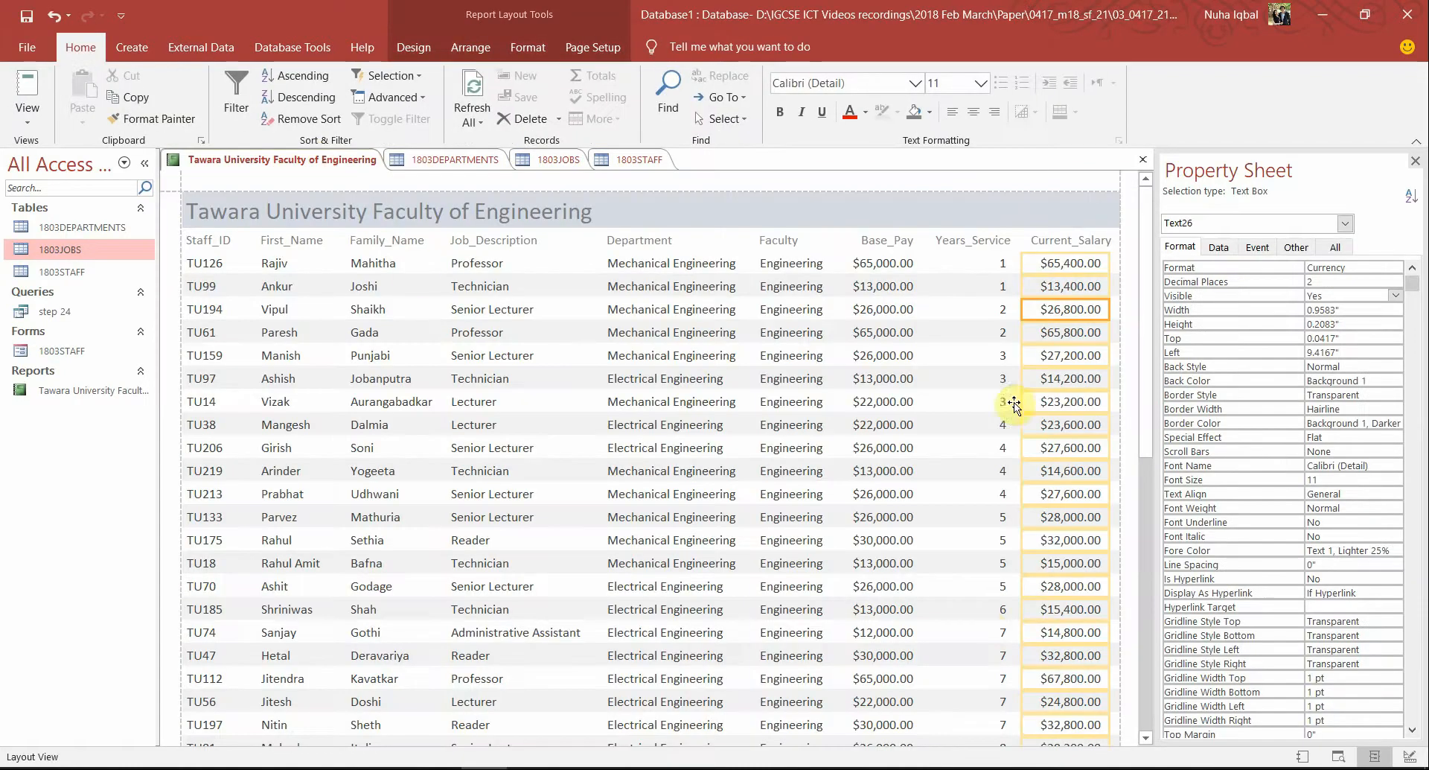
key(alt+Tab)
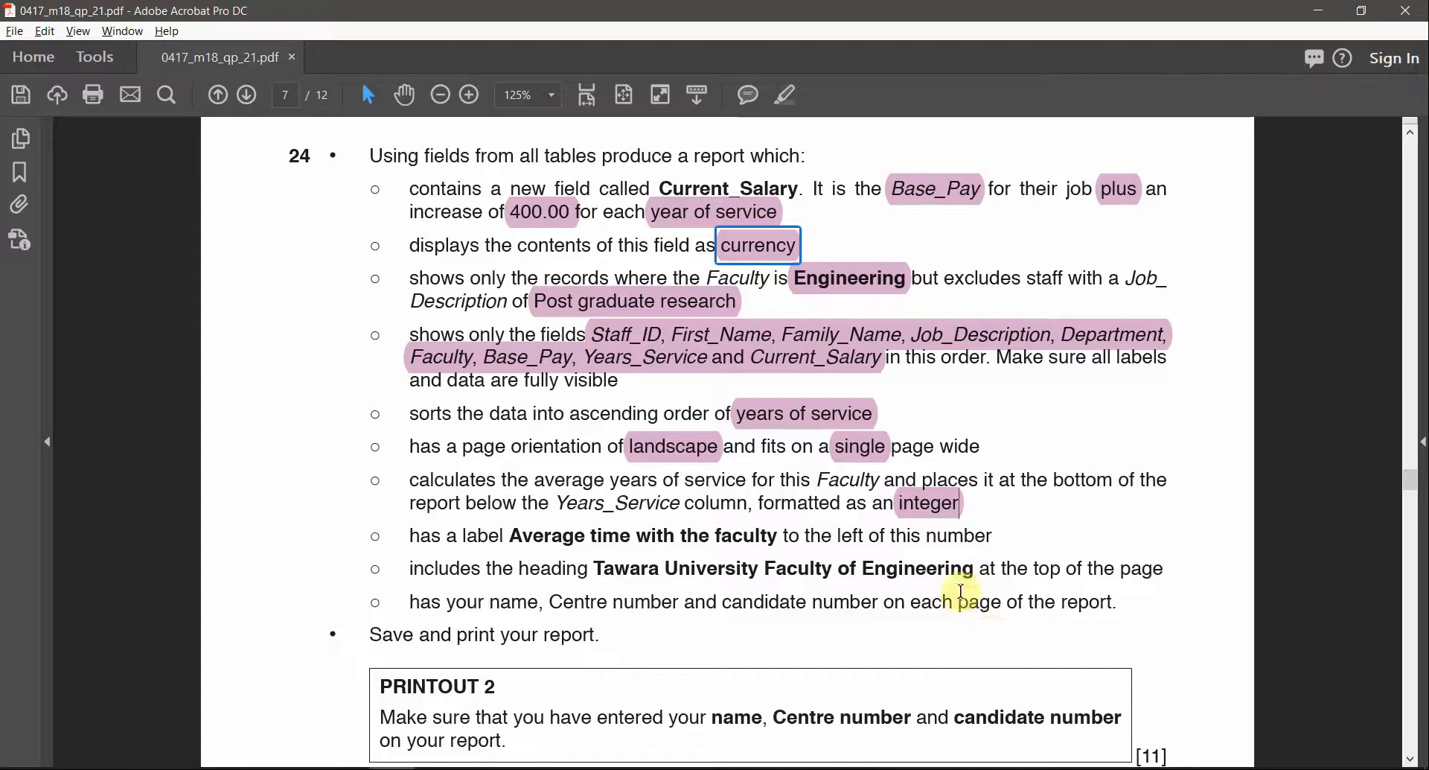
Highlight 'Average time with the faculty' pink in the question paper, then return to the Access report
scroll(960, 592, down, 1)
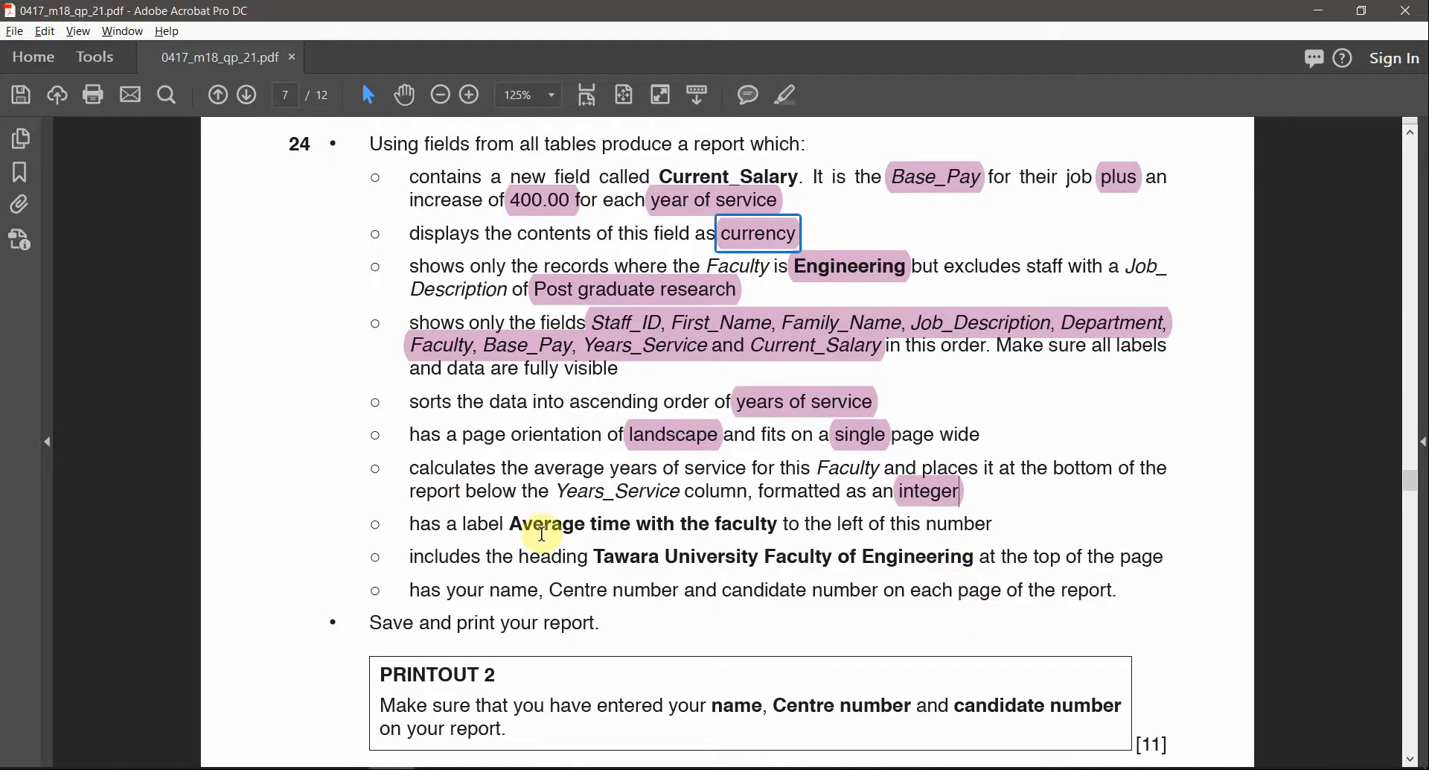
drag(509, 525, 700, 526)
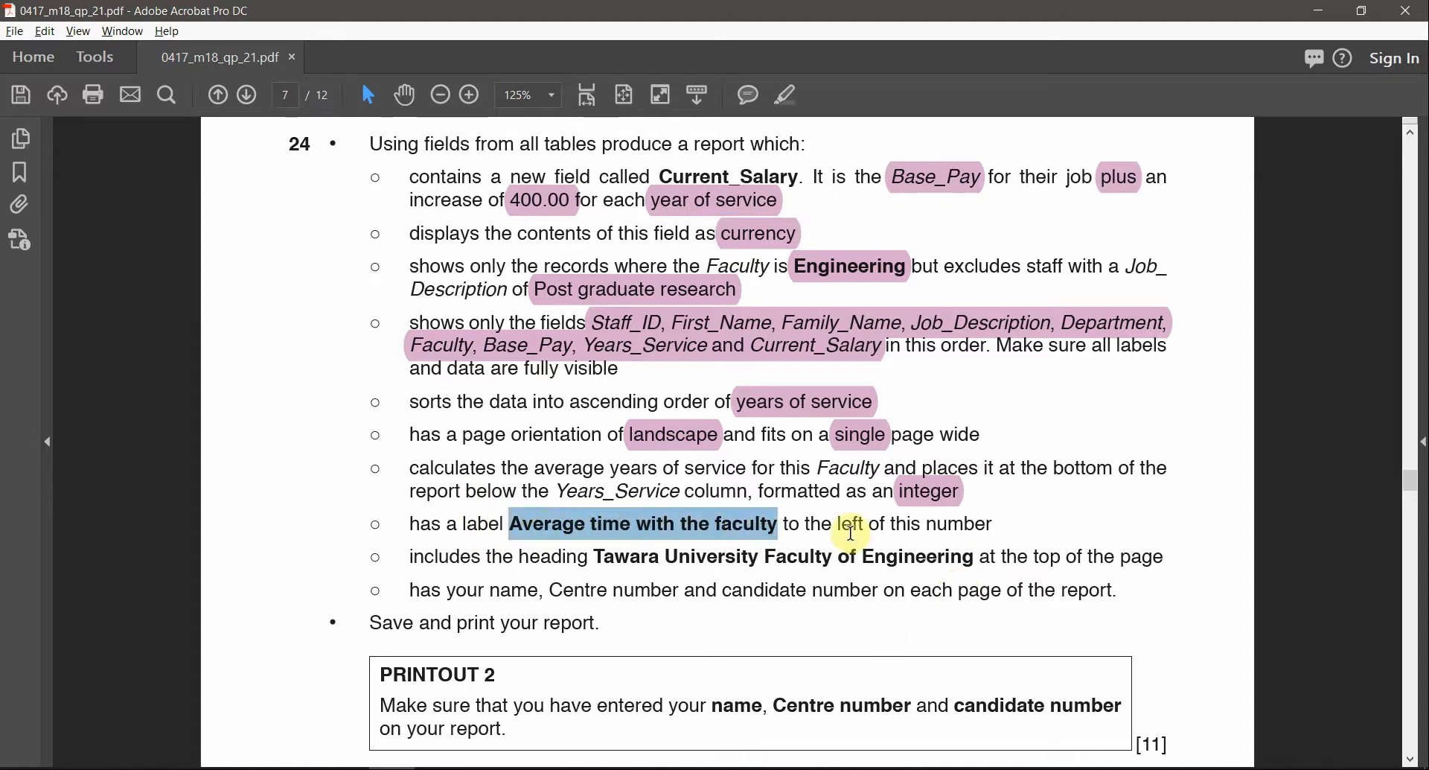
click(787, 95)
key(alt+Tab)
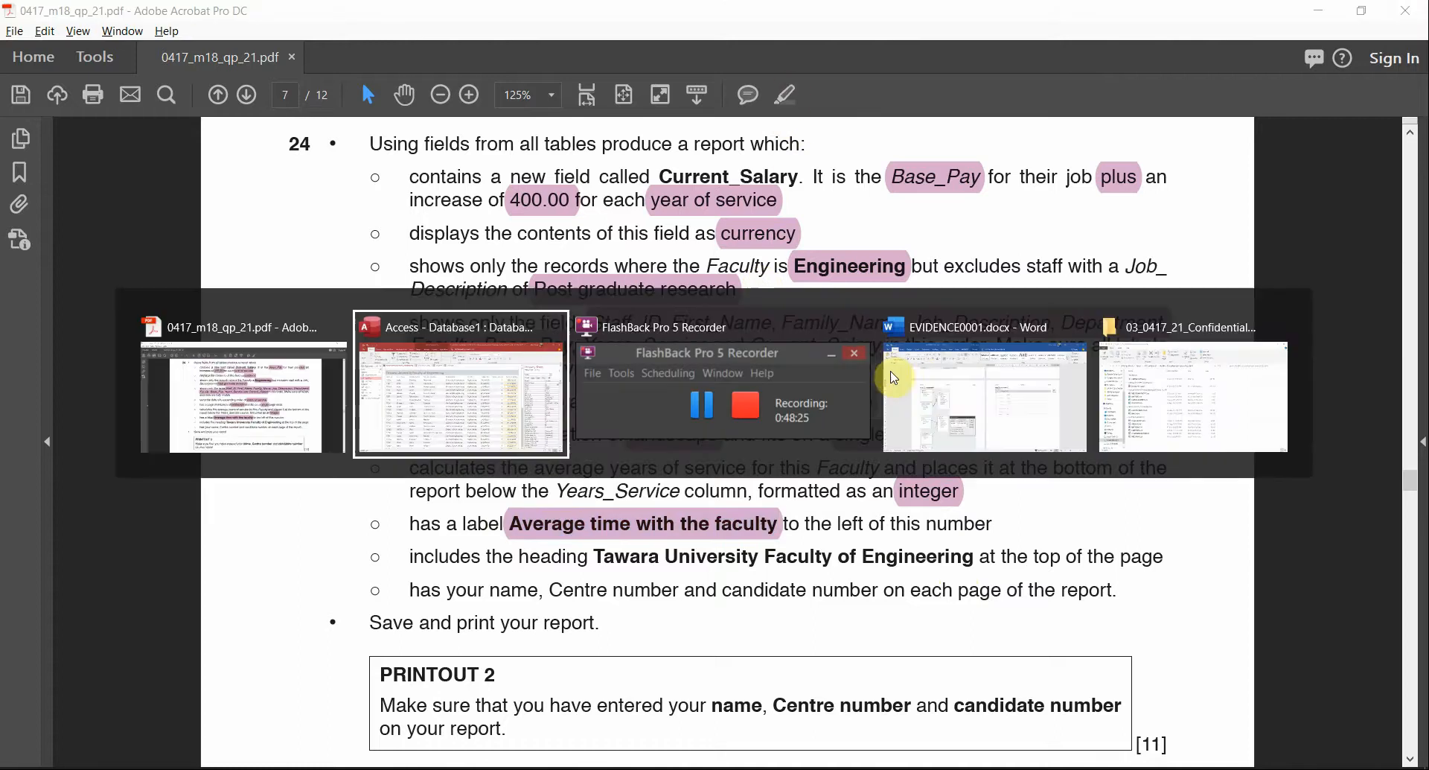
key(alt+Tab)
key(alt+Tab)
key(alt+Tab)
key(alt+Tab)
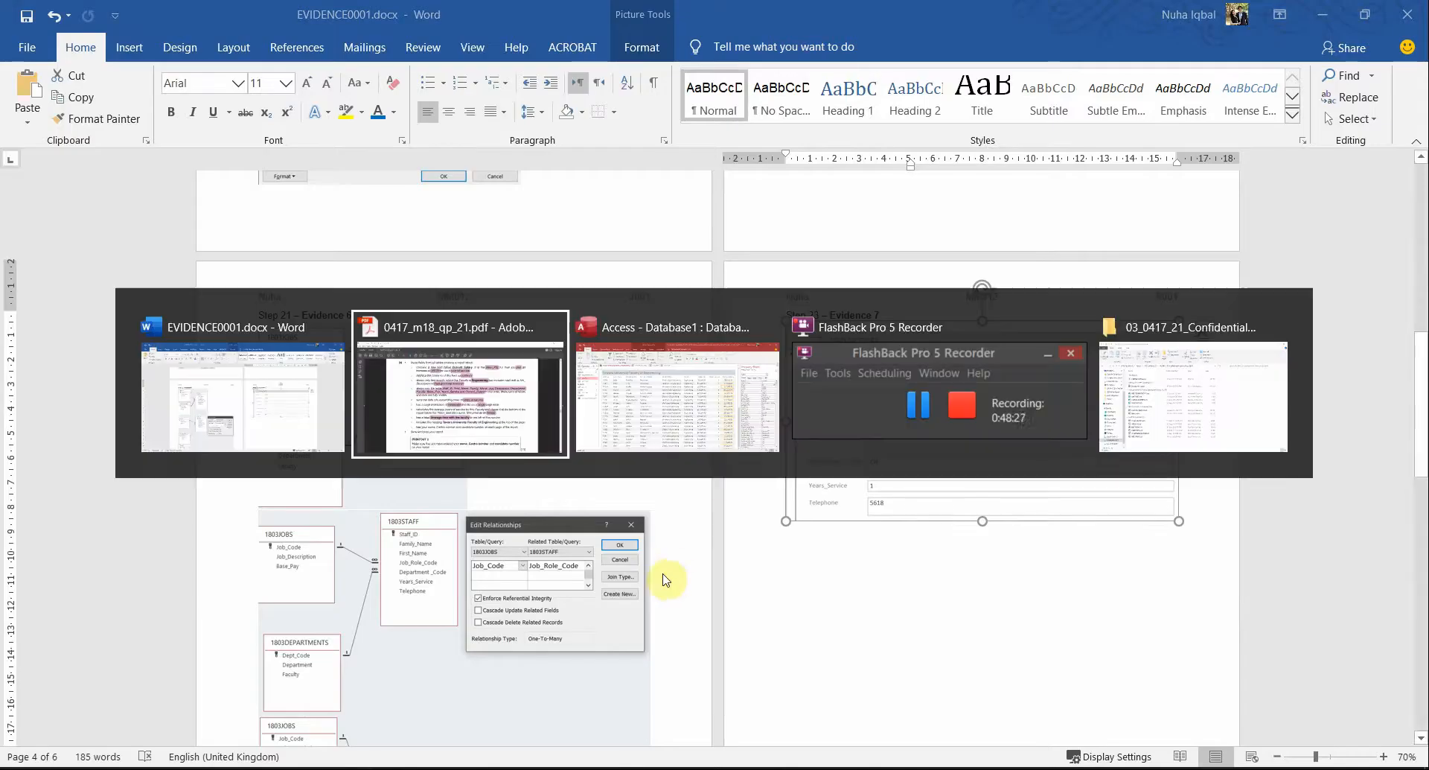
scroll(973, 711, down, 10)
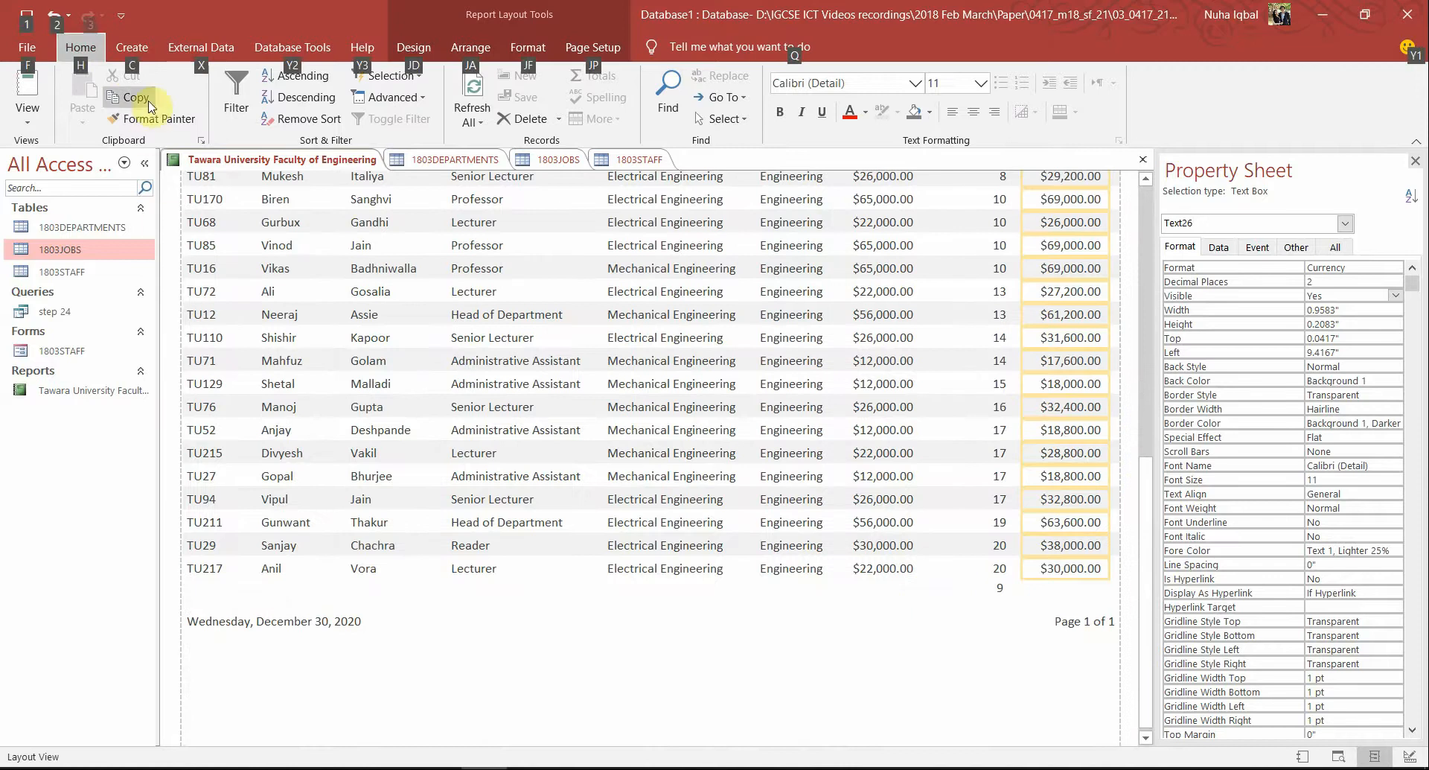
In Design View, paste an 'Average time with the faculty' label into the Report Footer beside =Avg
click(28, 112)
click(88, 280)
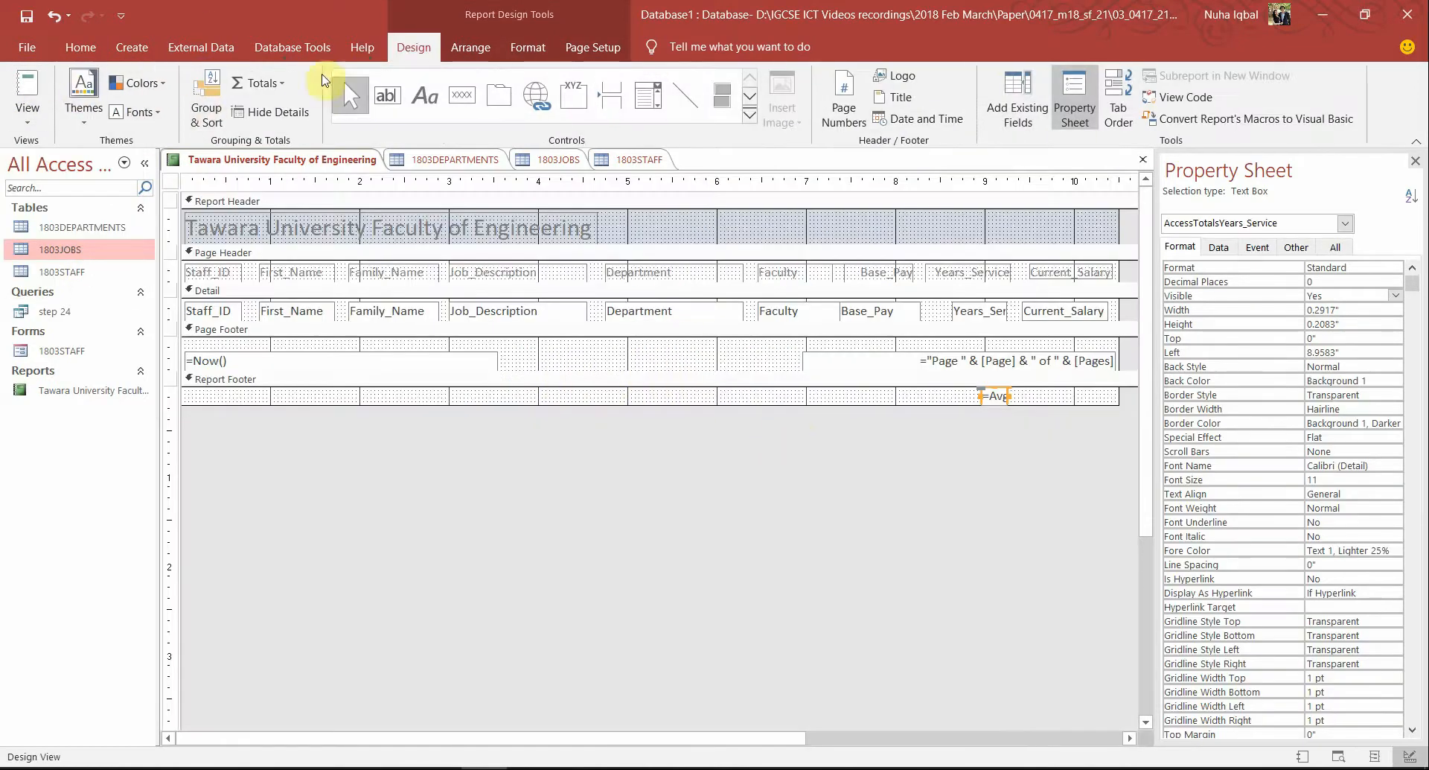
click(412, 98)
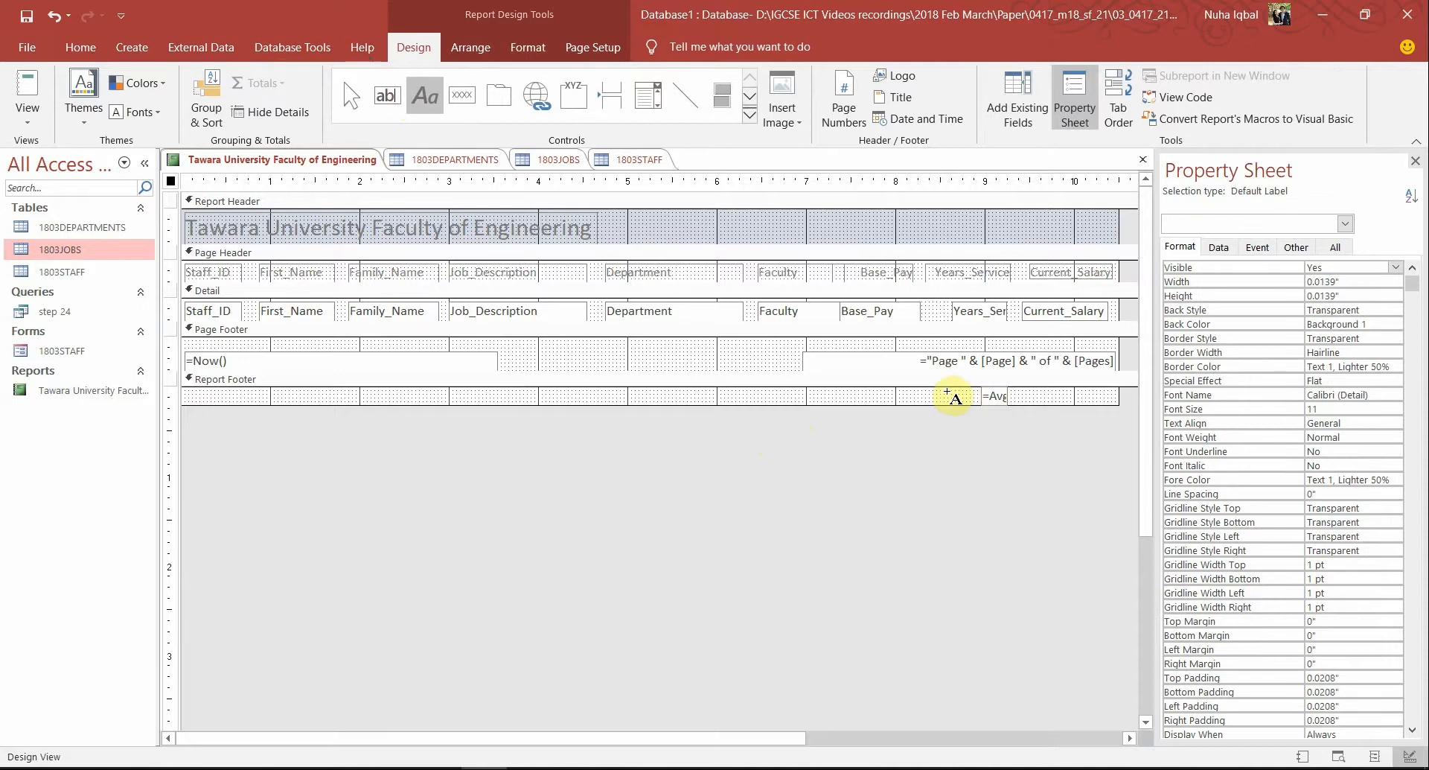
drag(974, 389, 793, 406)
text(Average time with the faculty)
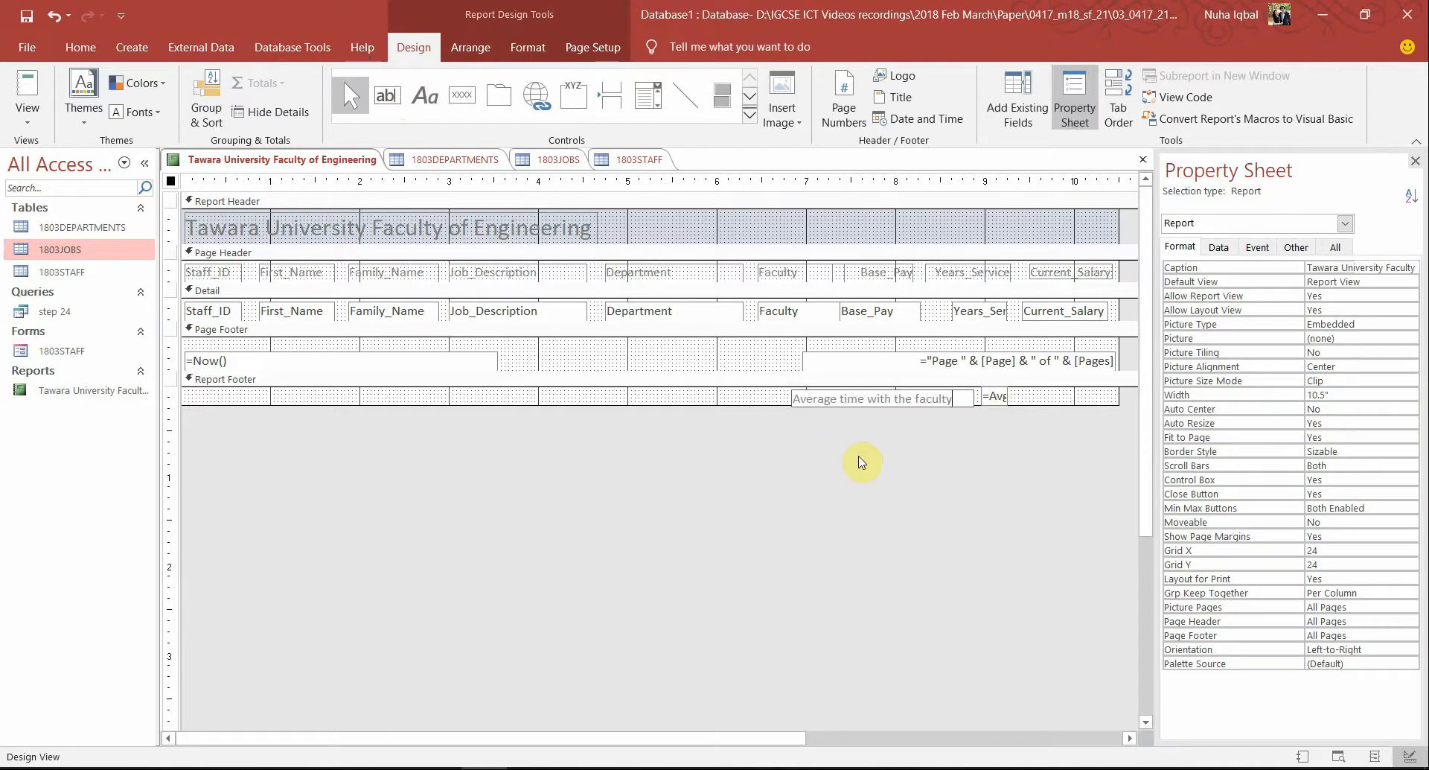
key(Return)
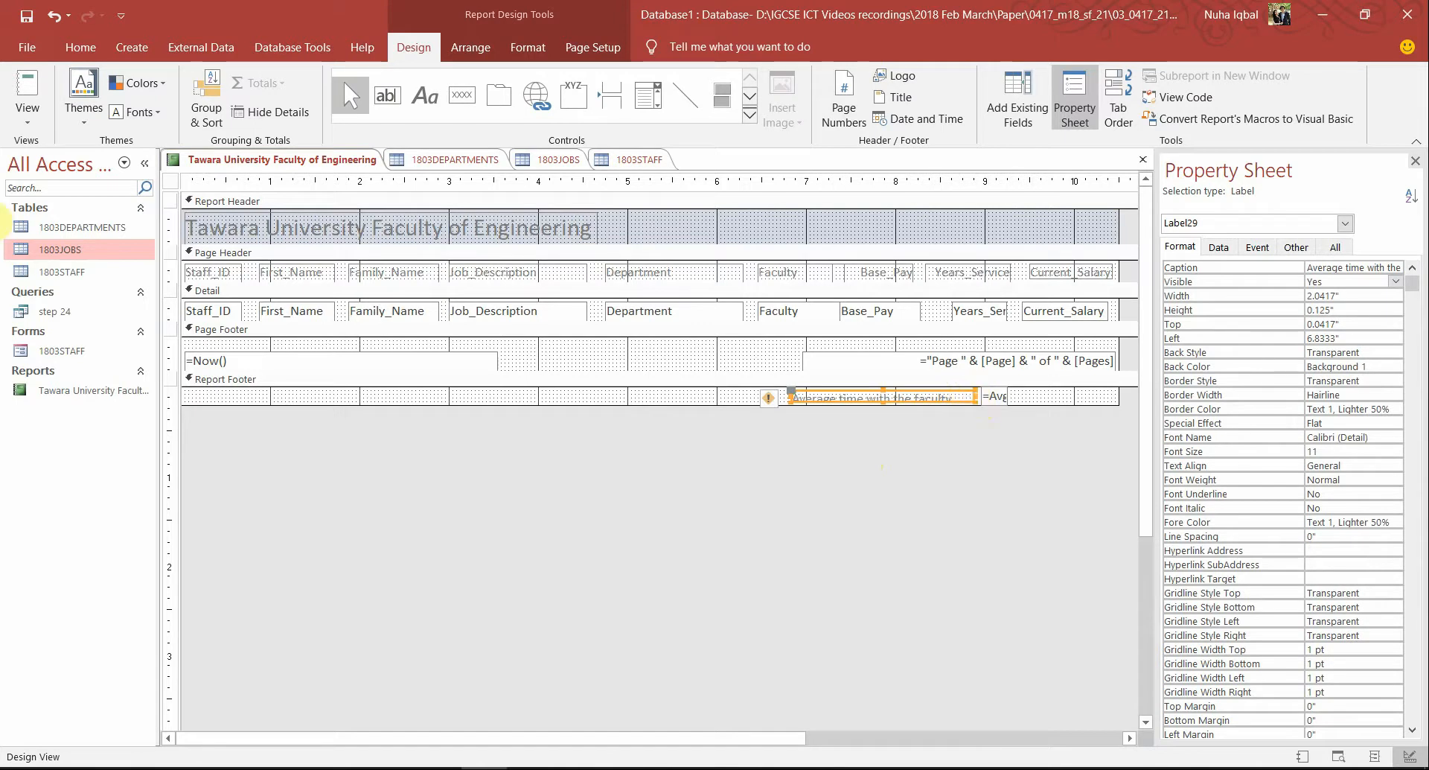
click(27, 113)
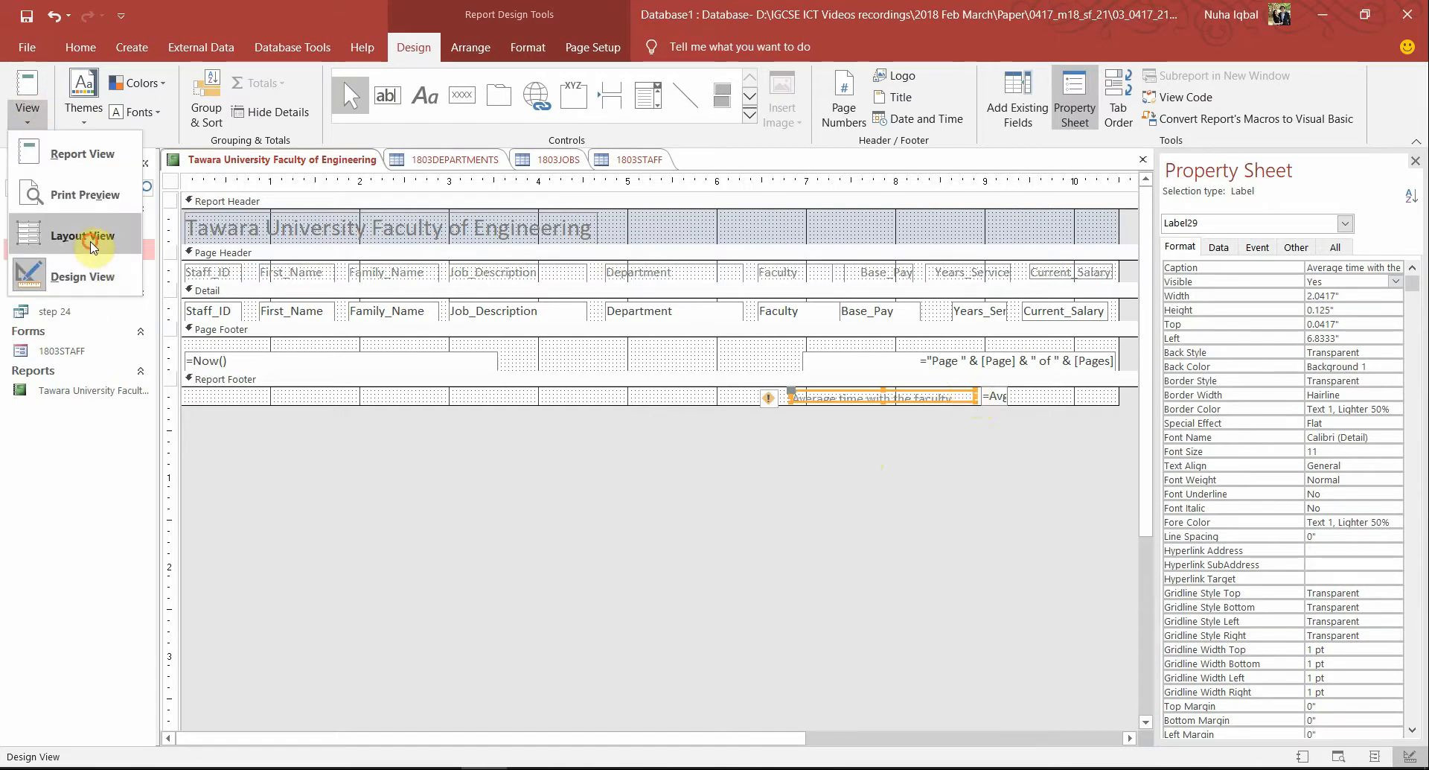
In Layout View, resize the faculty label so its right edge ends beside the 9 average
click(92, 247)
scroll(999, 520, down, 15)
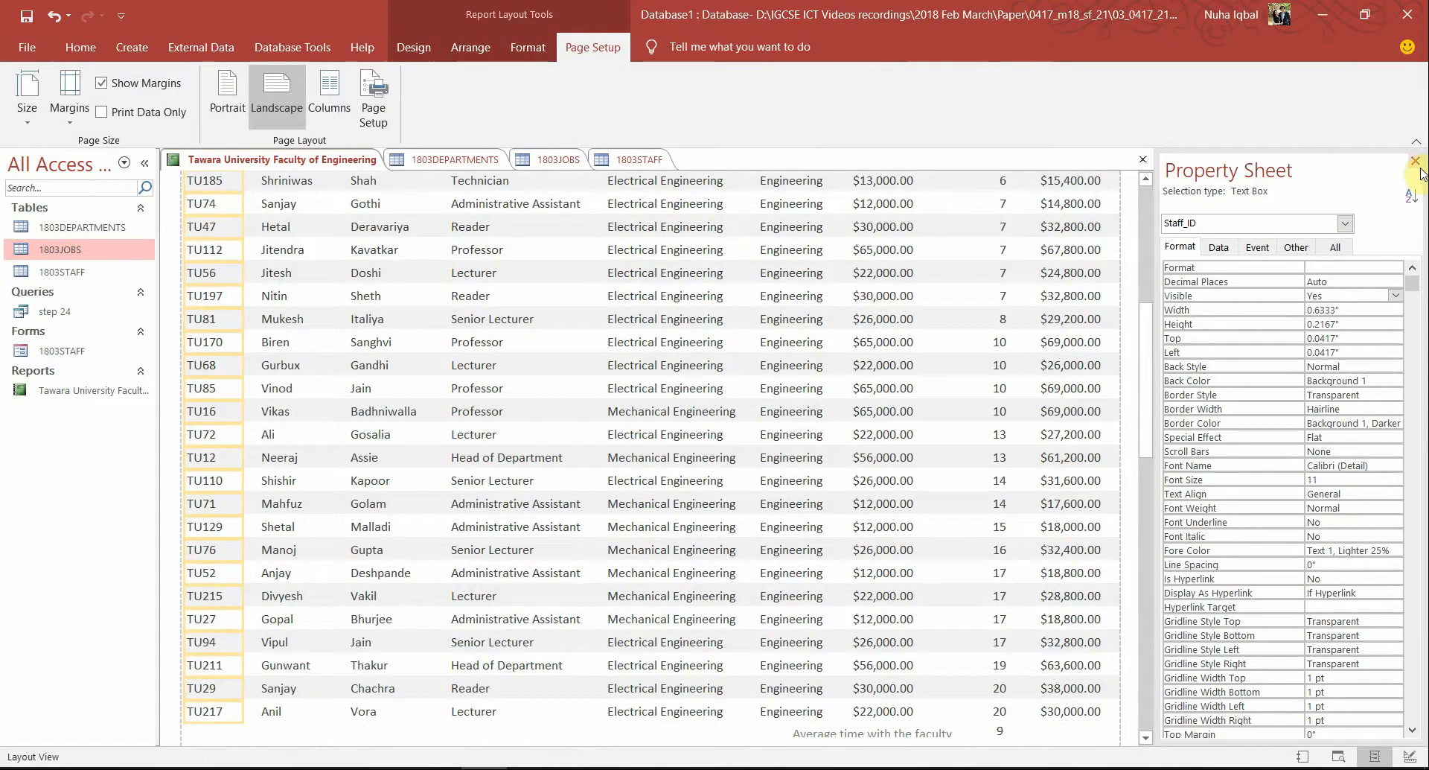
click(1416, 162)
scroll(1303, 417, down, 2)
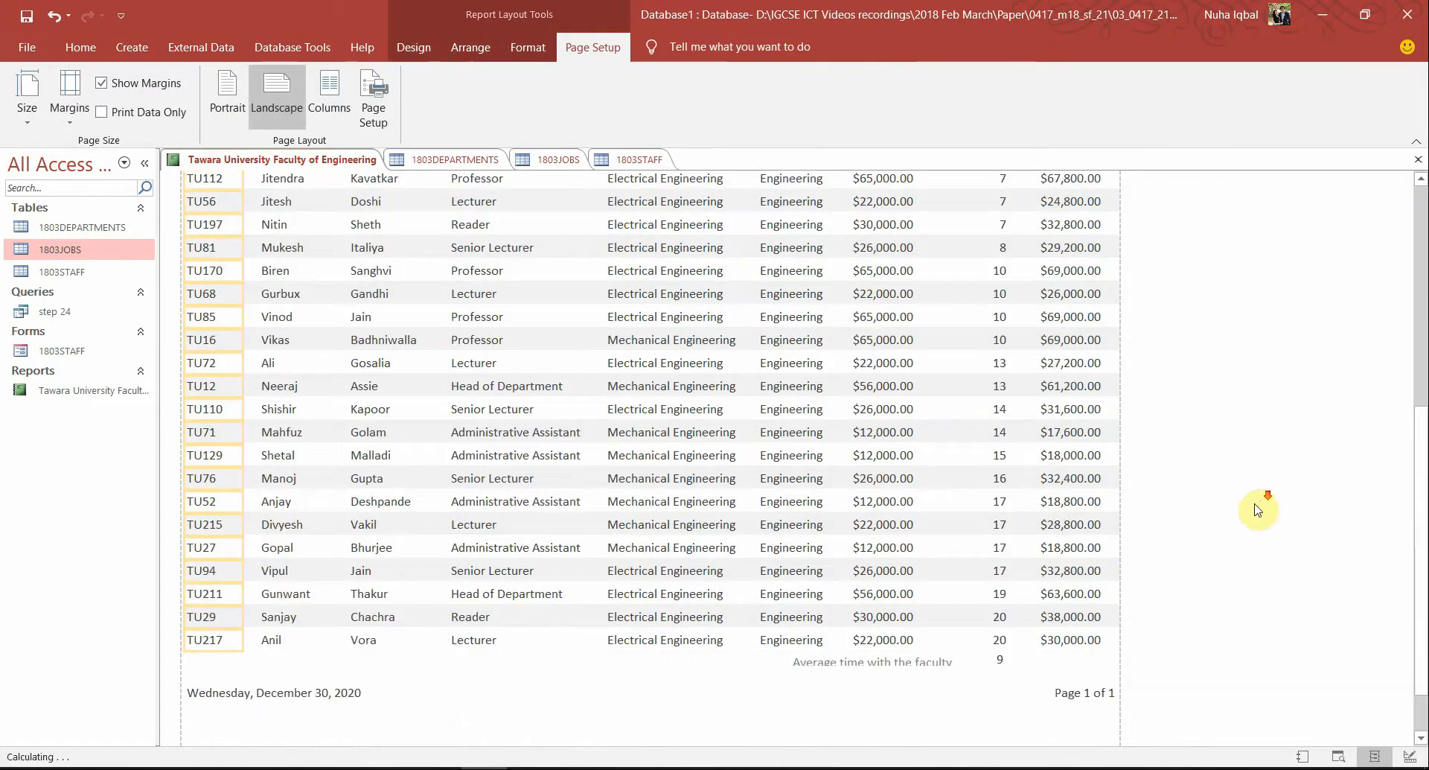
click(925, 661)
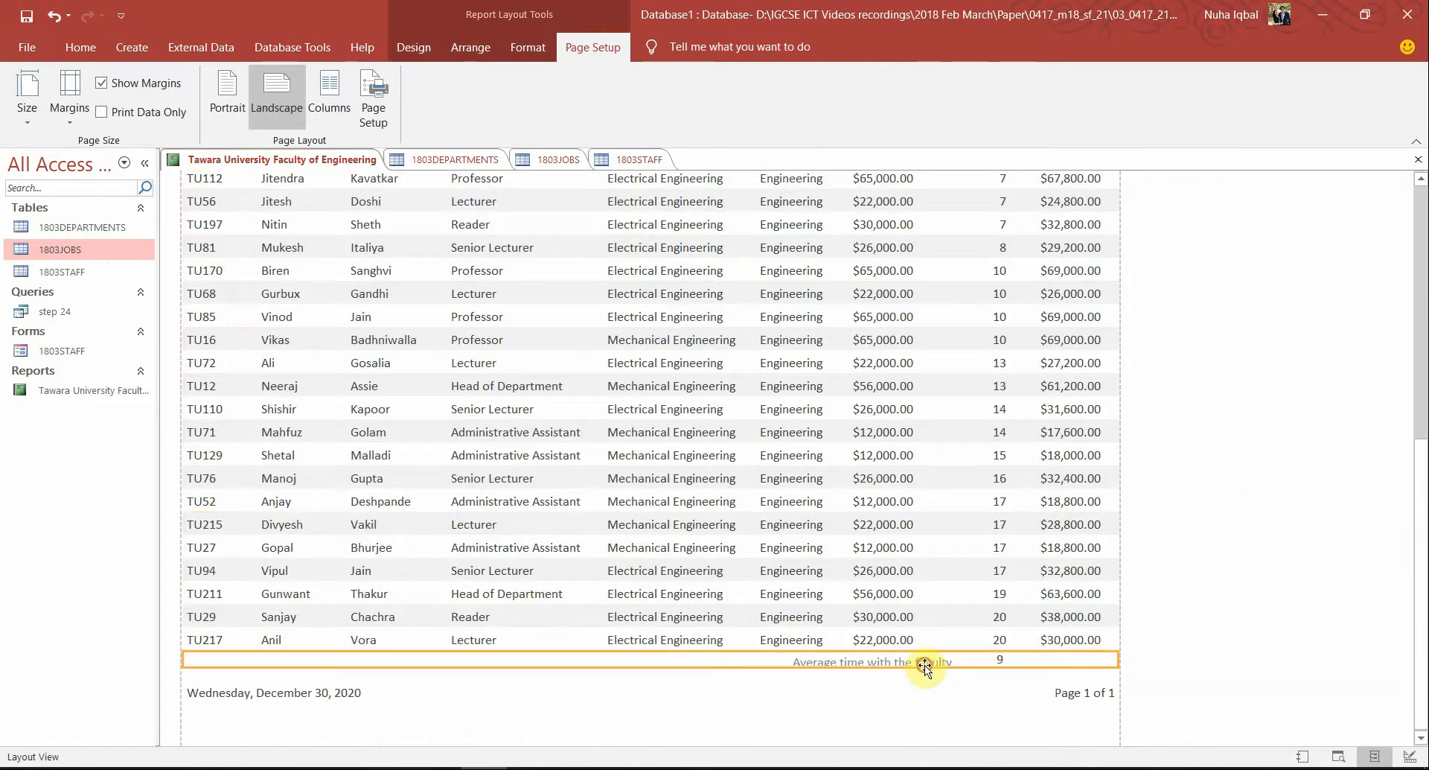
click(874, 662)
drag(871, 653, 871, 653)
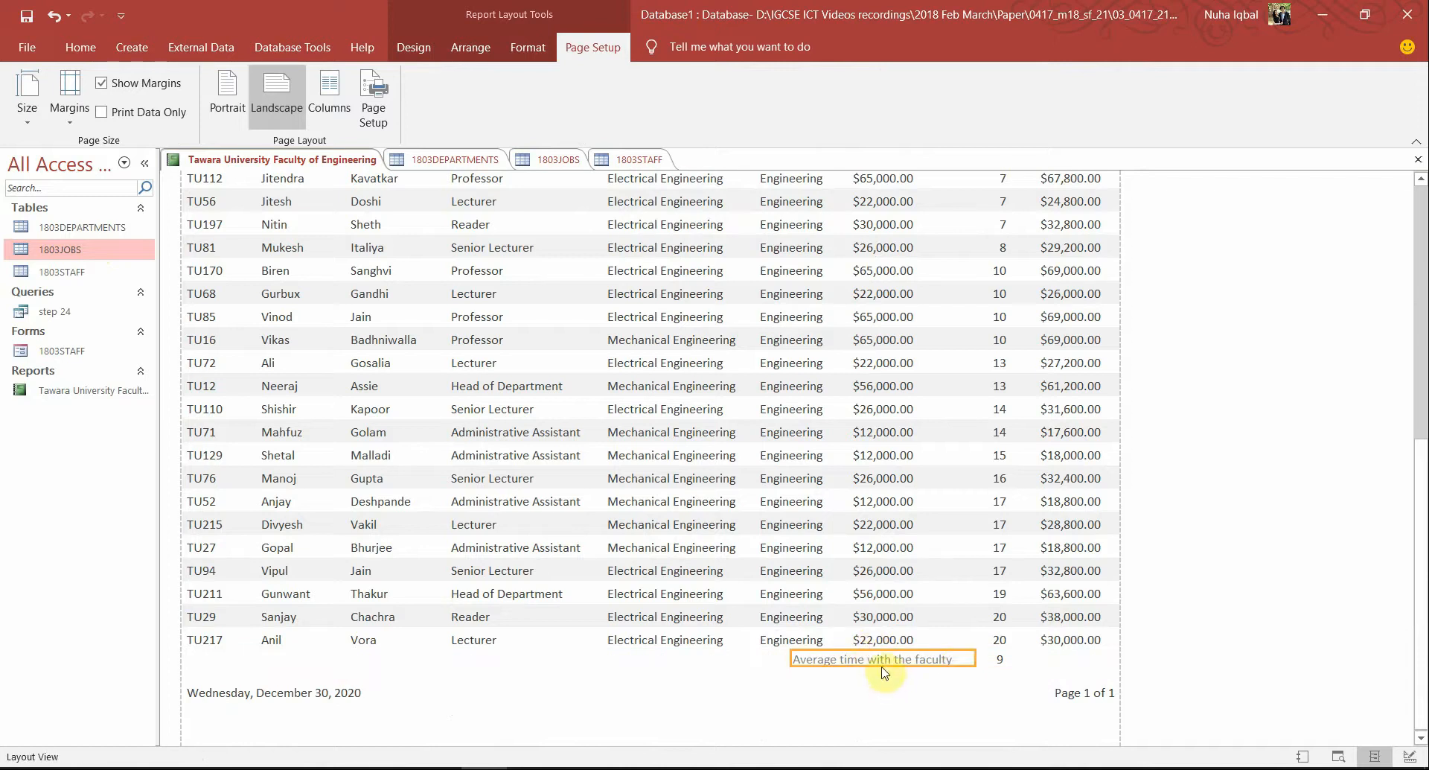
drag(974, 659, 966, 658)
click(978, 658)
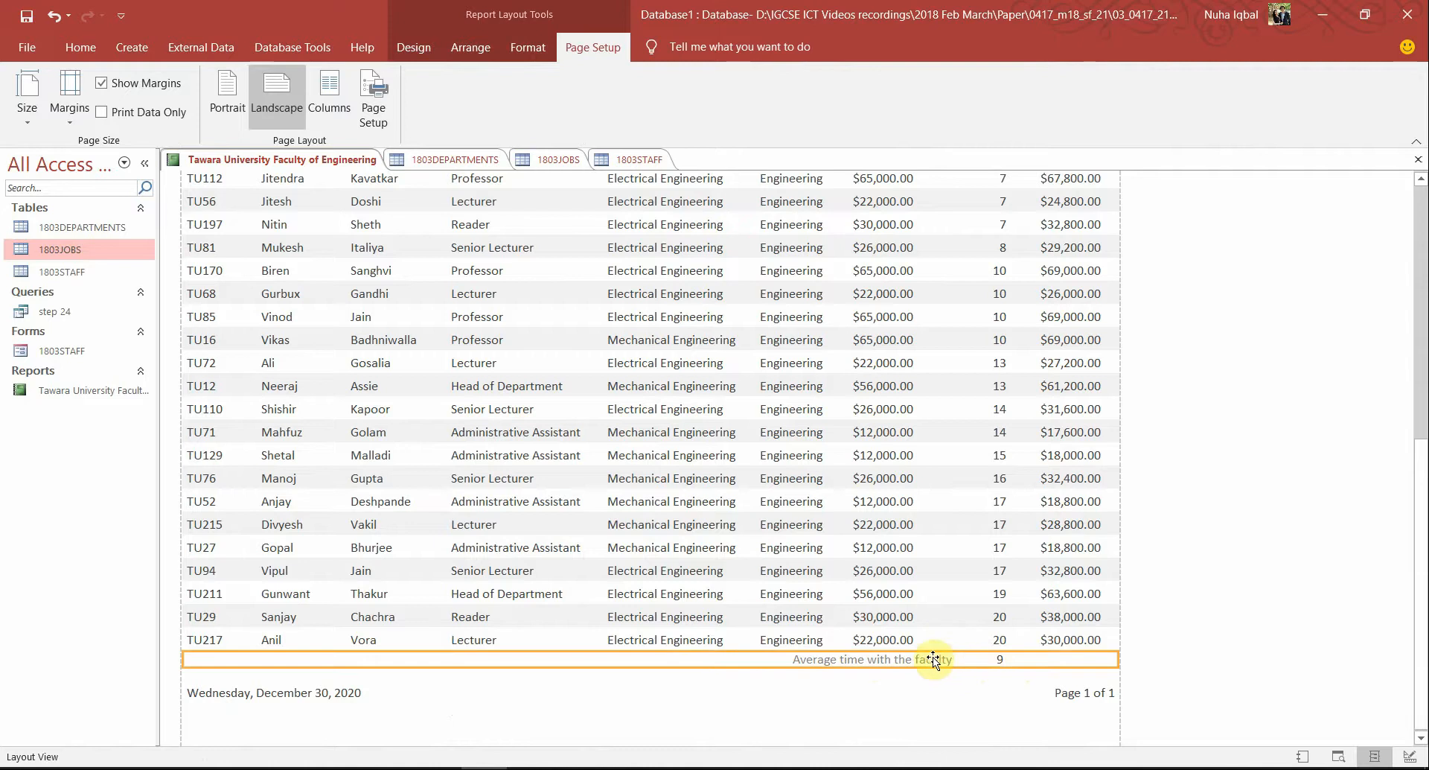
click(930, 657)
drag(975, 657, 958, 657)
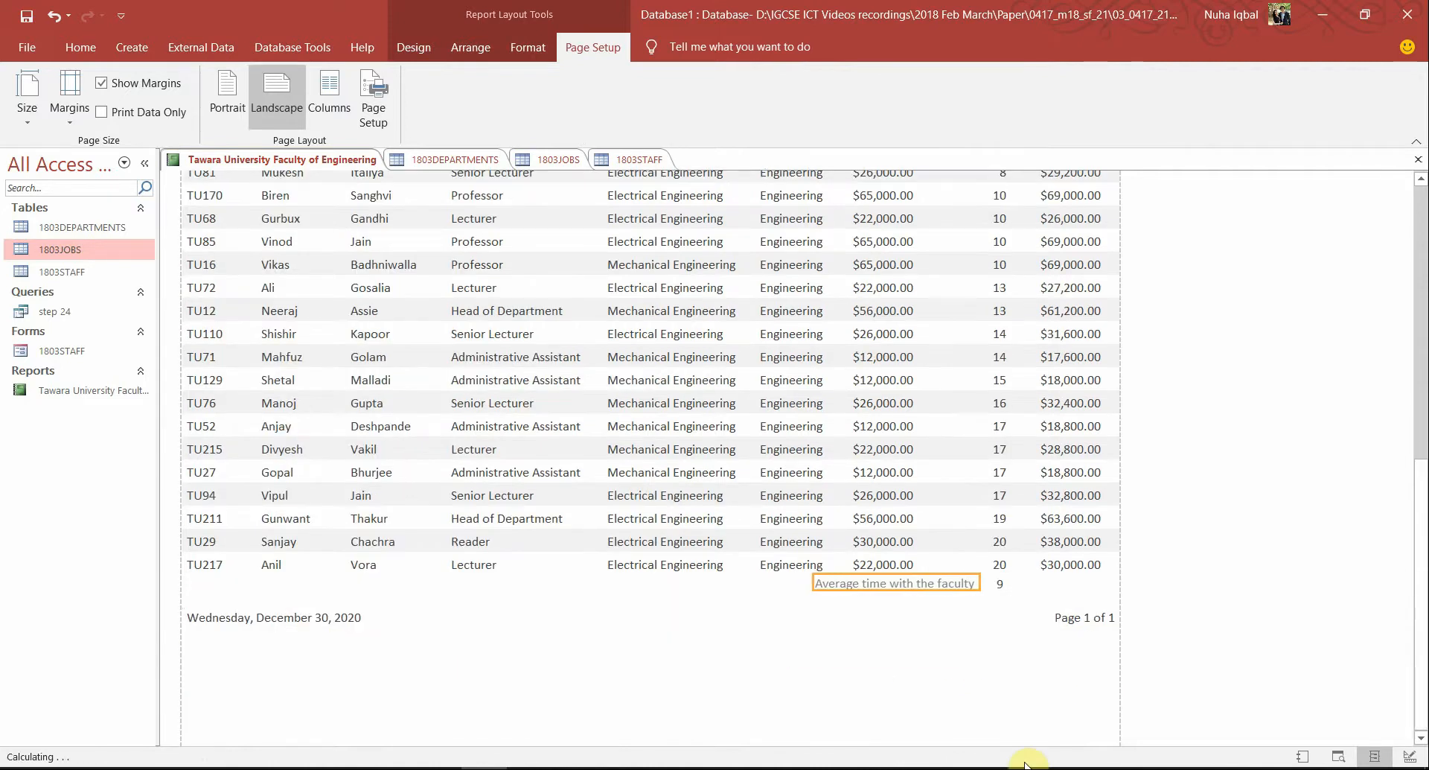
Nudge the faculty label and the 9 average box down so they line up
key(Down)
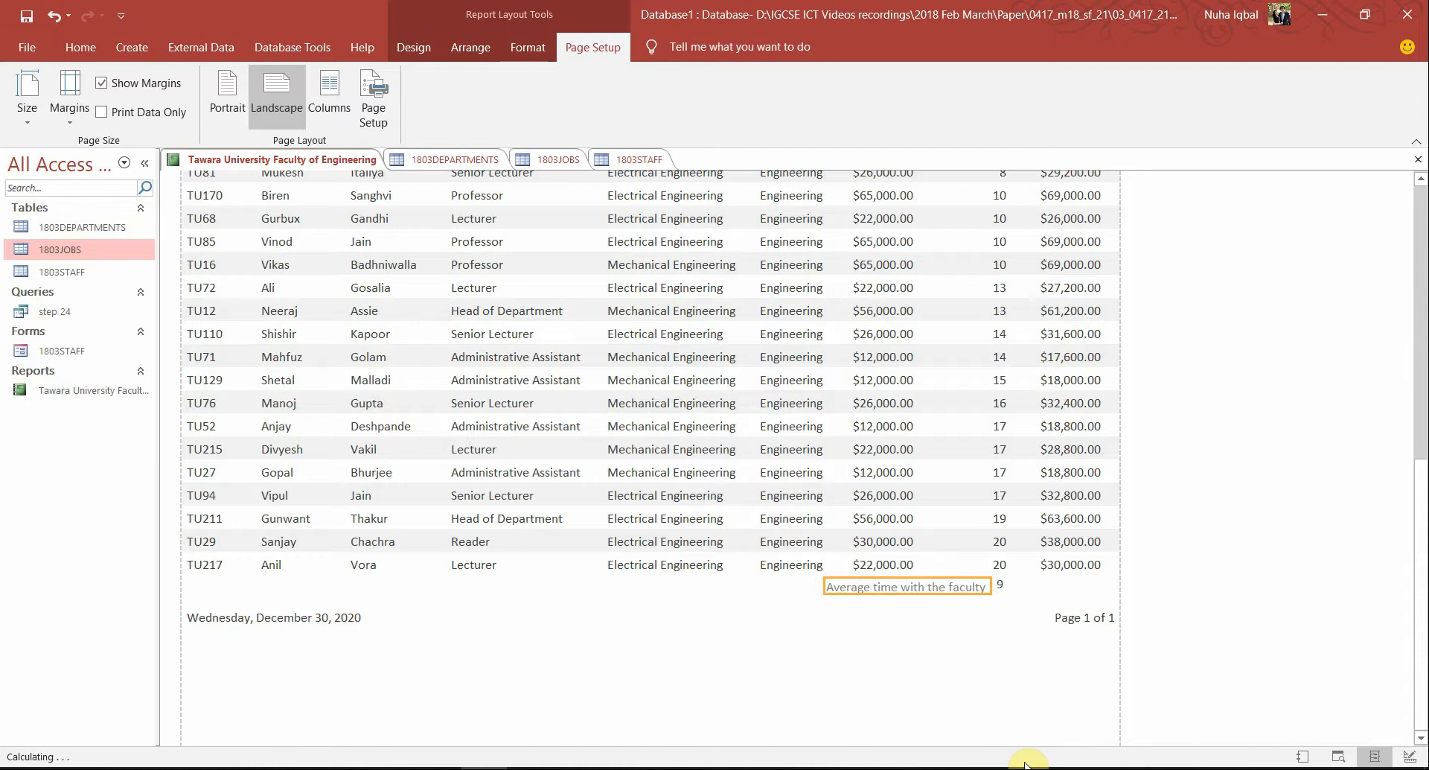
click(1005, 739)
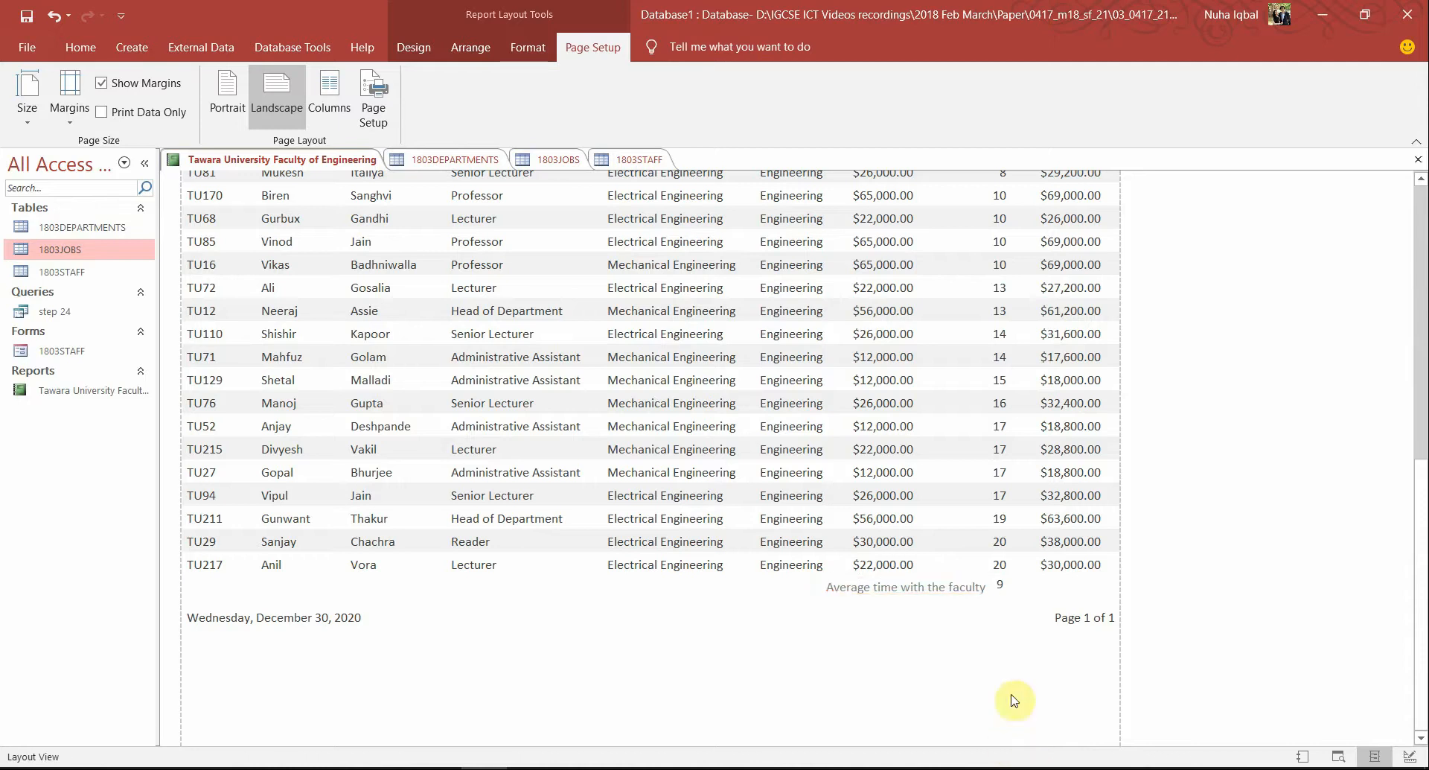
click(1000, 585)
key(Down)
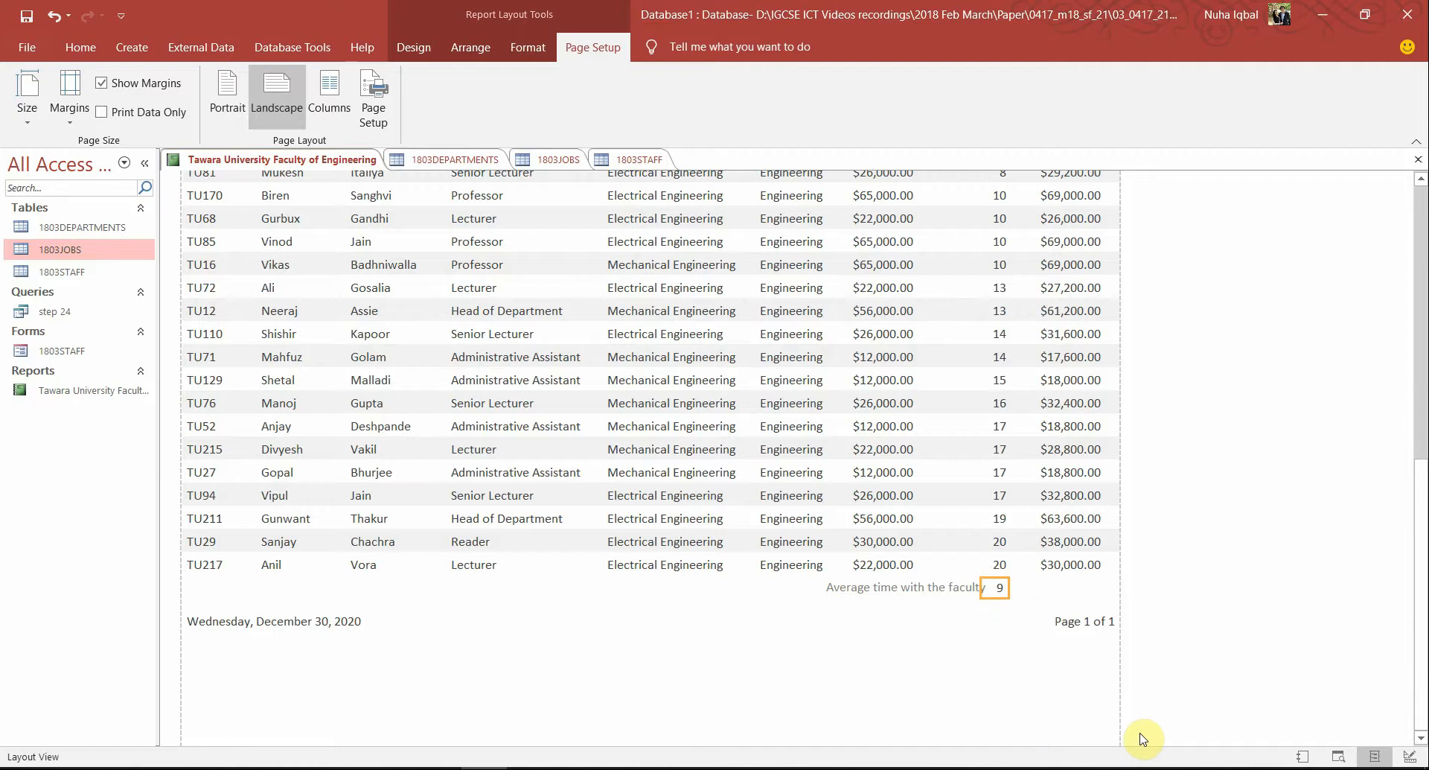
click(1206, 621)
scroll(1190, 742, up, 1)
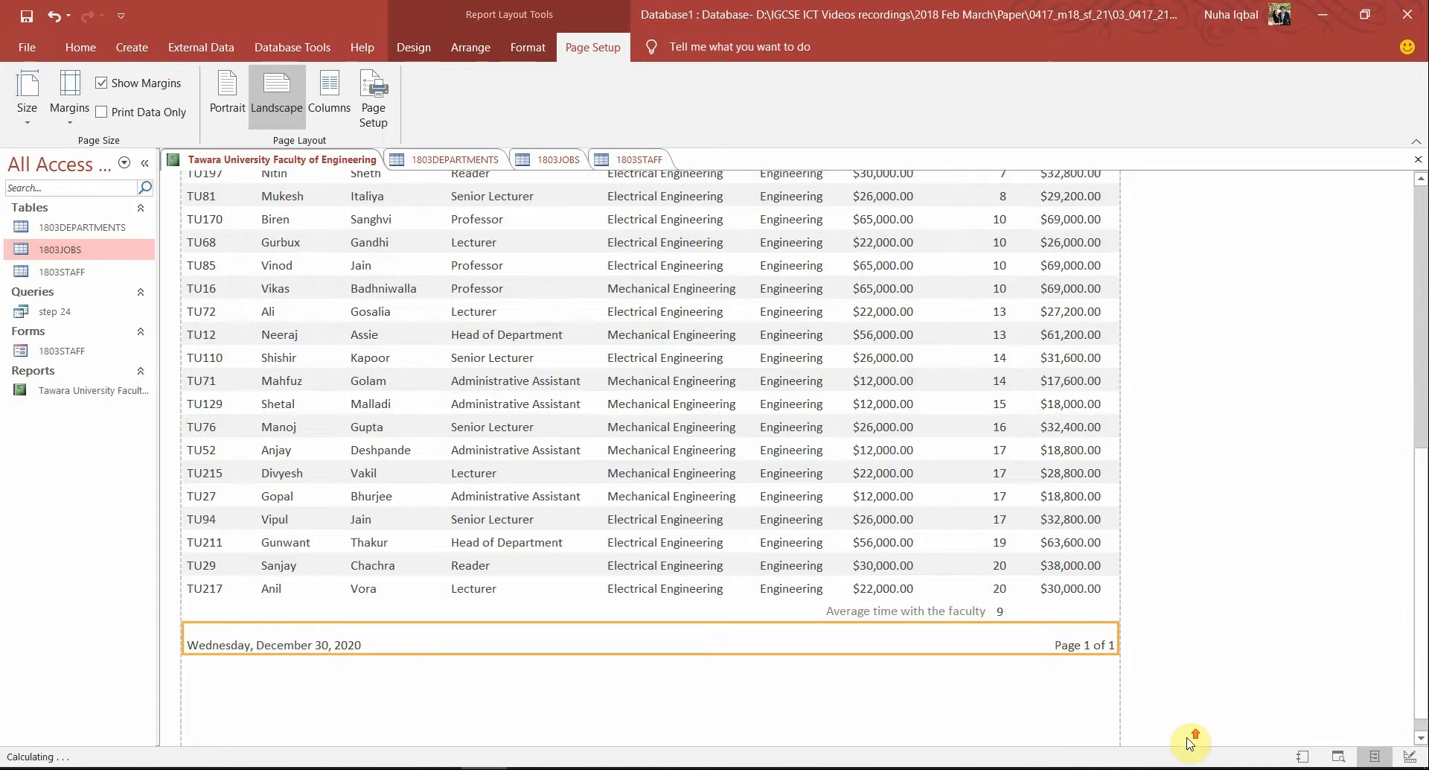
key(alt+Tab)
key(alt+Tab)
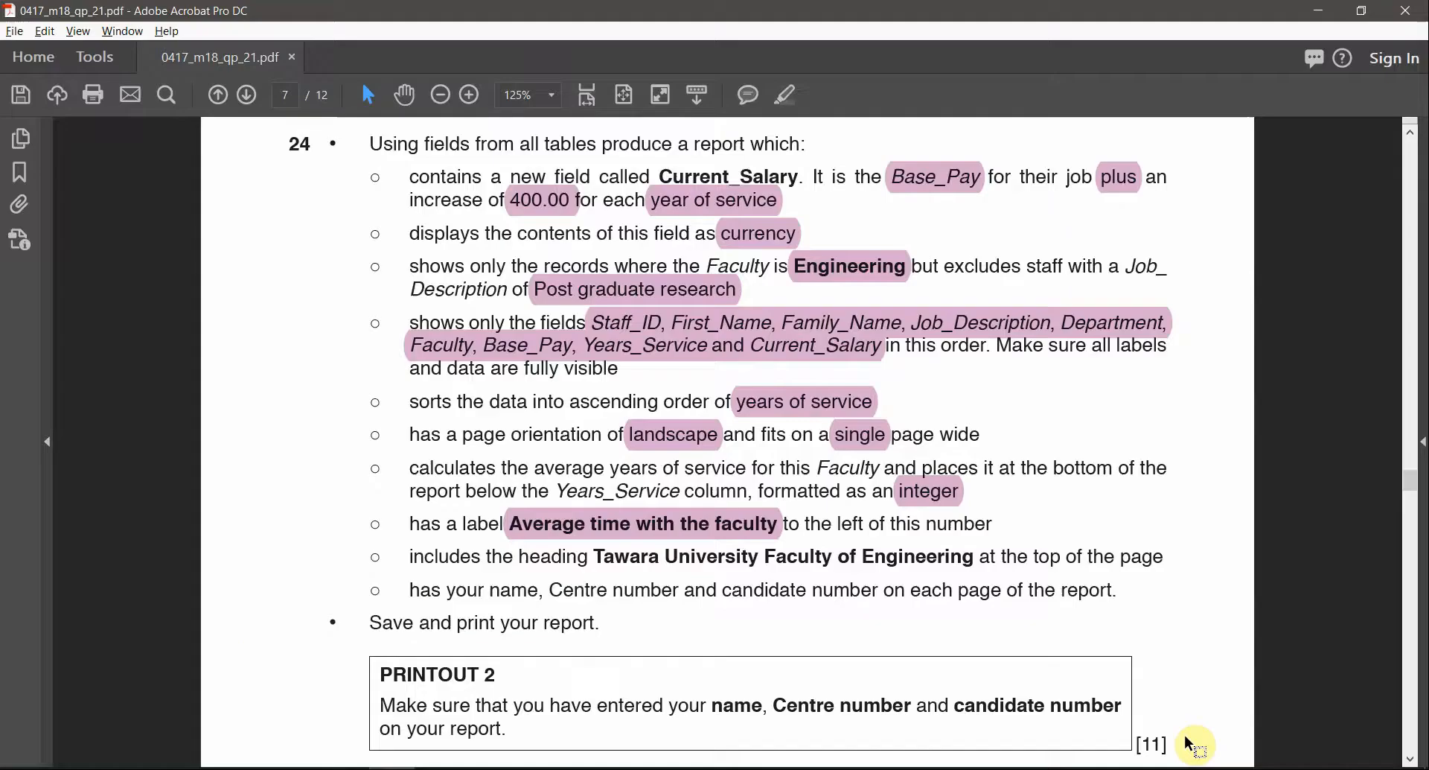
Highlight 'University' in the heading requirement and review the footer wording before returning to Access
double_click(741, 564)
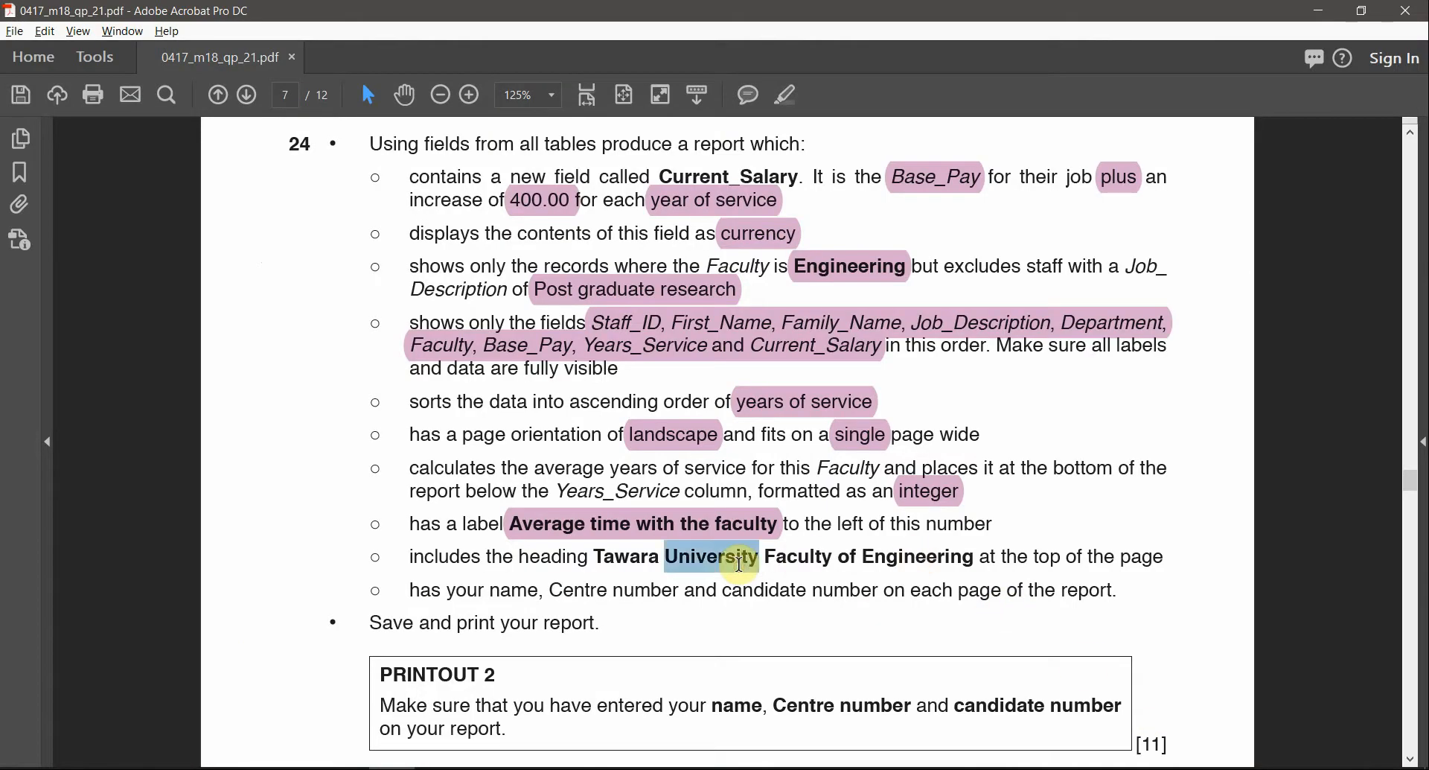
click(784, 94)
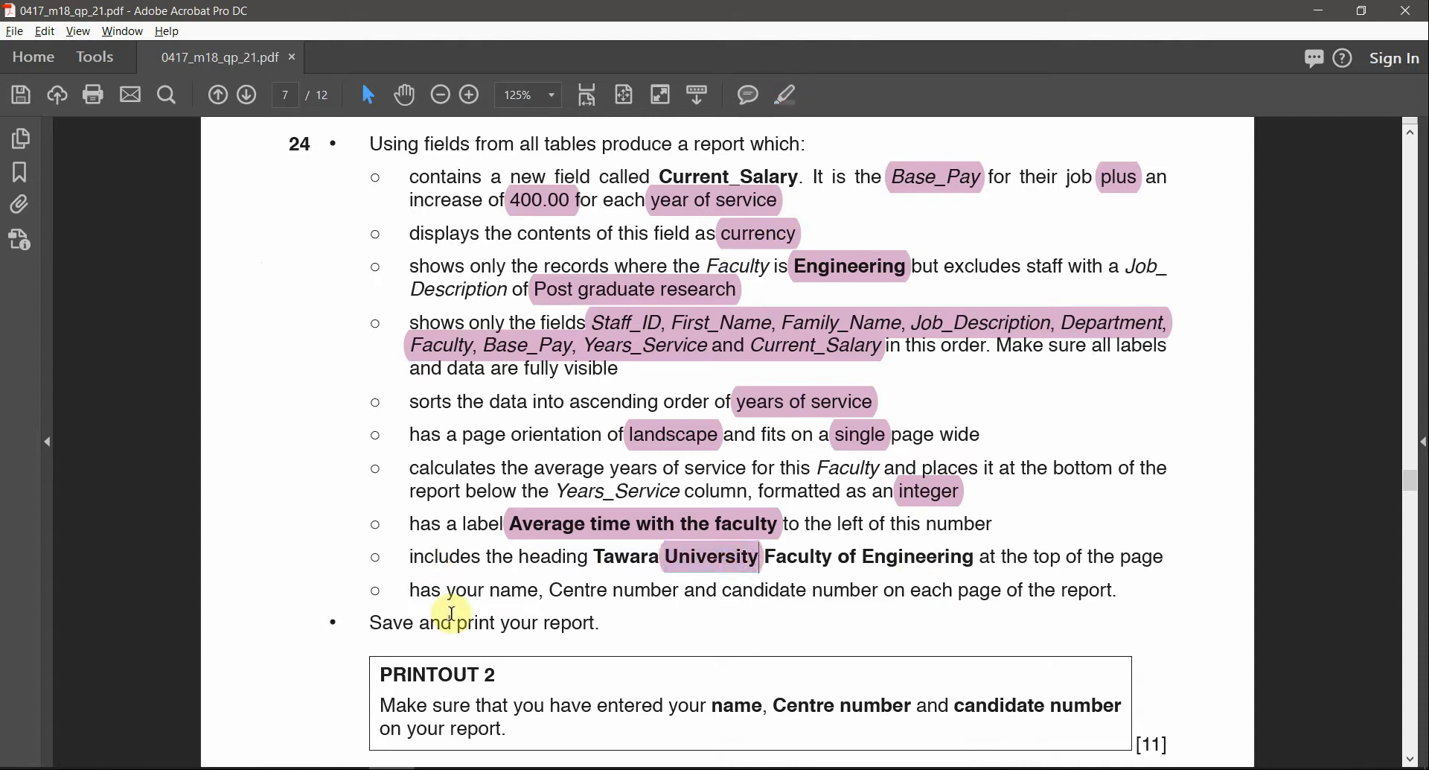
drag(491, 591, 809, 591)
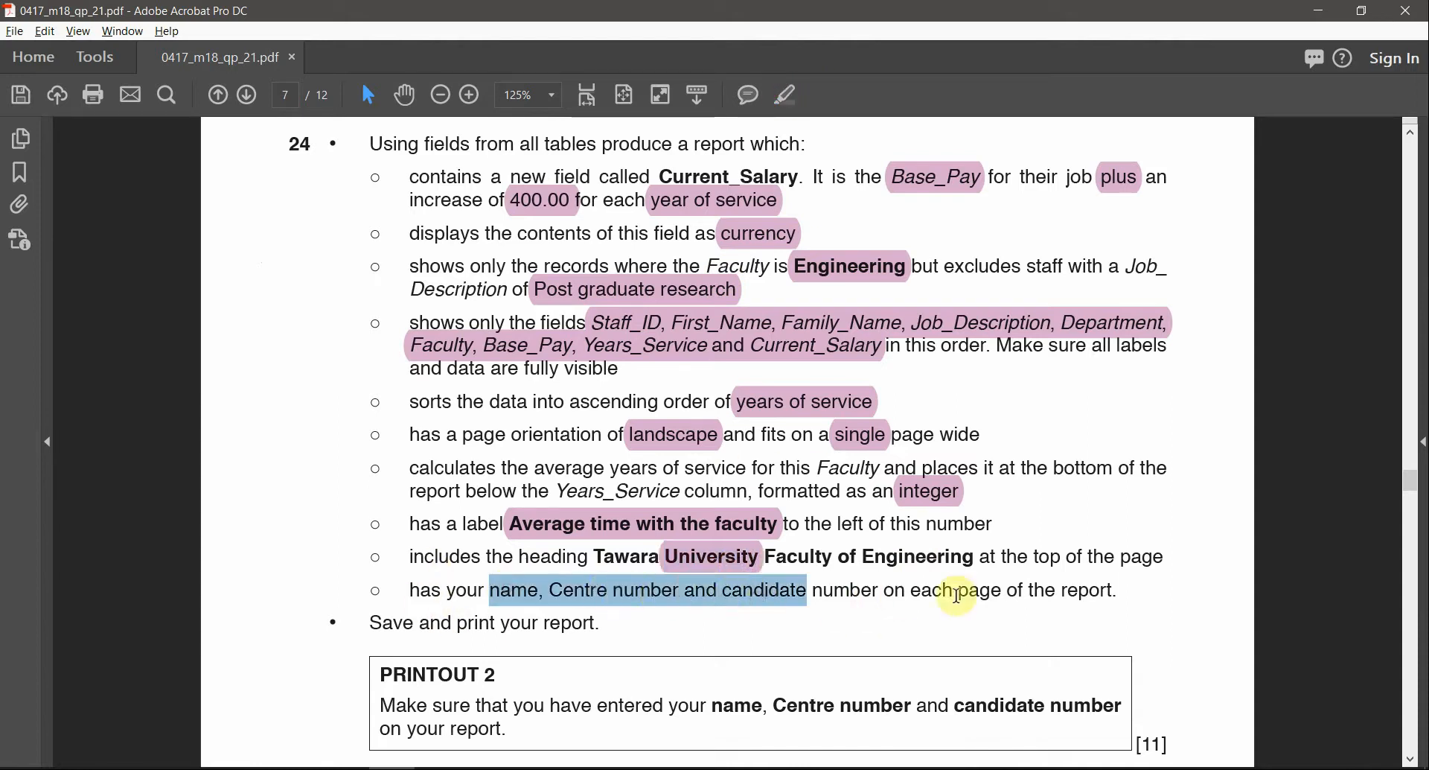
click(957, 596)
double_click(966, 595)
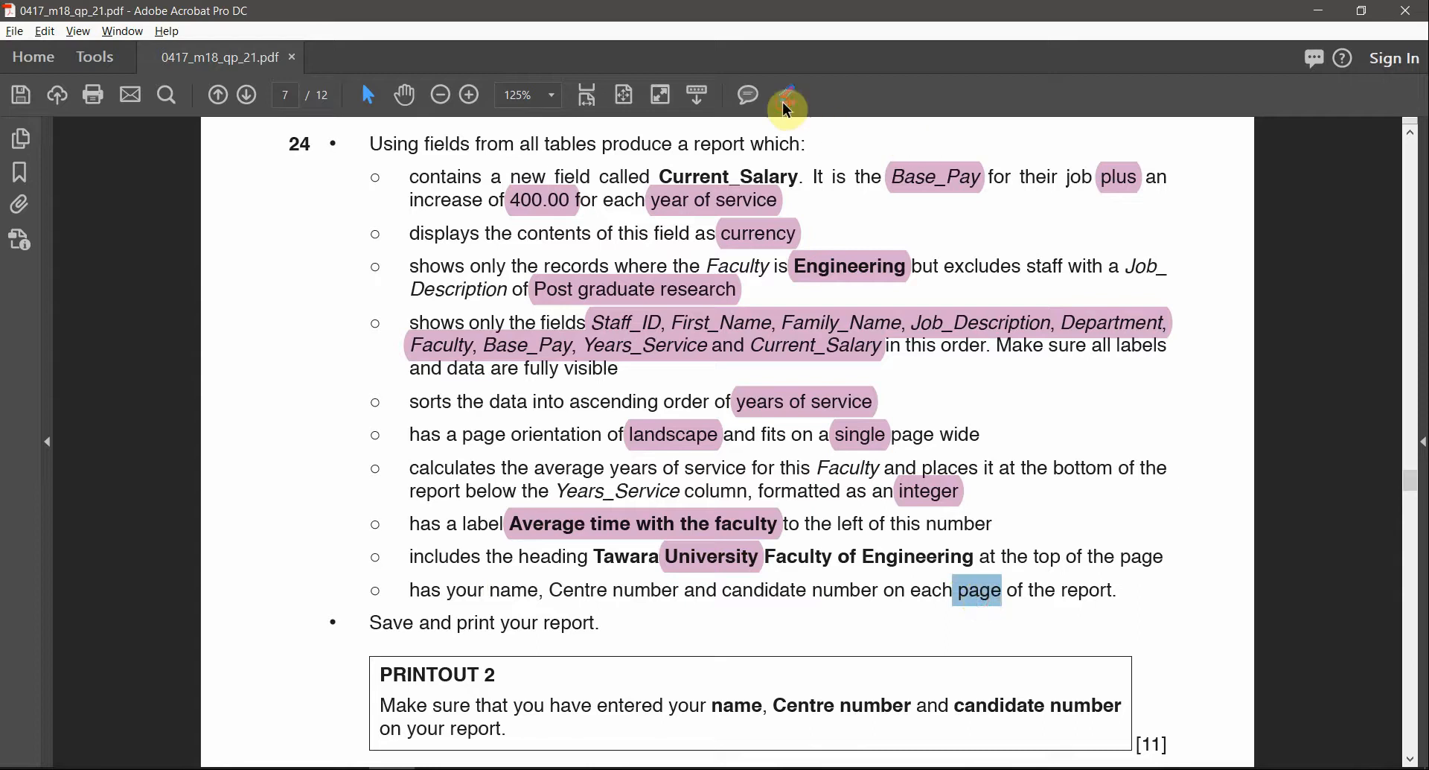
key(alt+Tab)
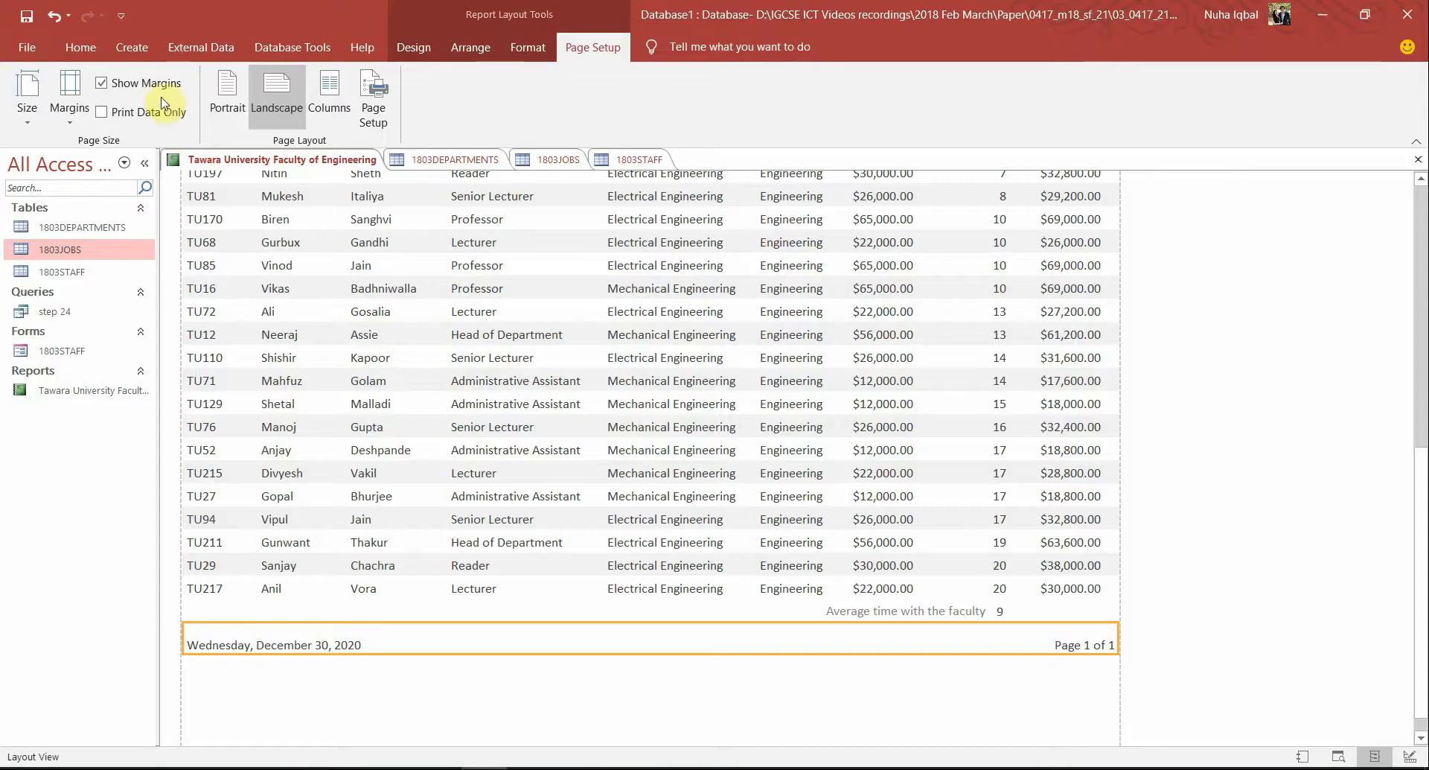
In Design View, draw a centre-aligned Page Footer label with the candidate's name, centre and candidate numbers
click(78, 46)
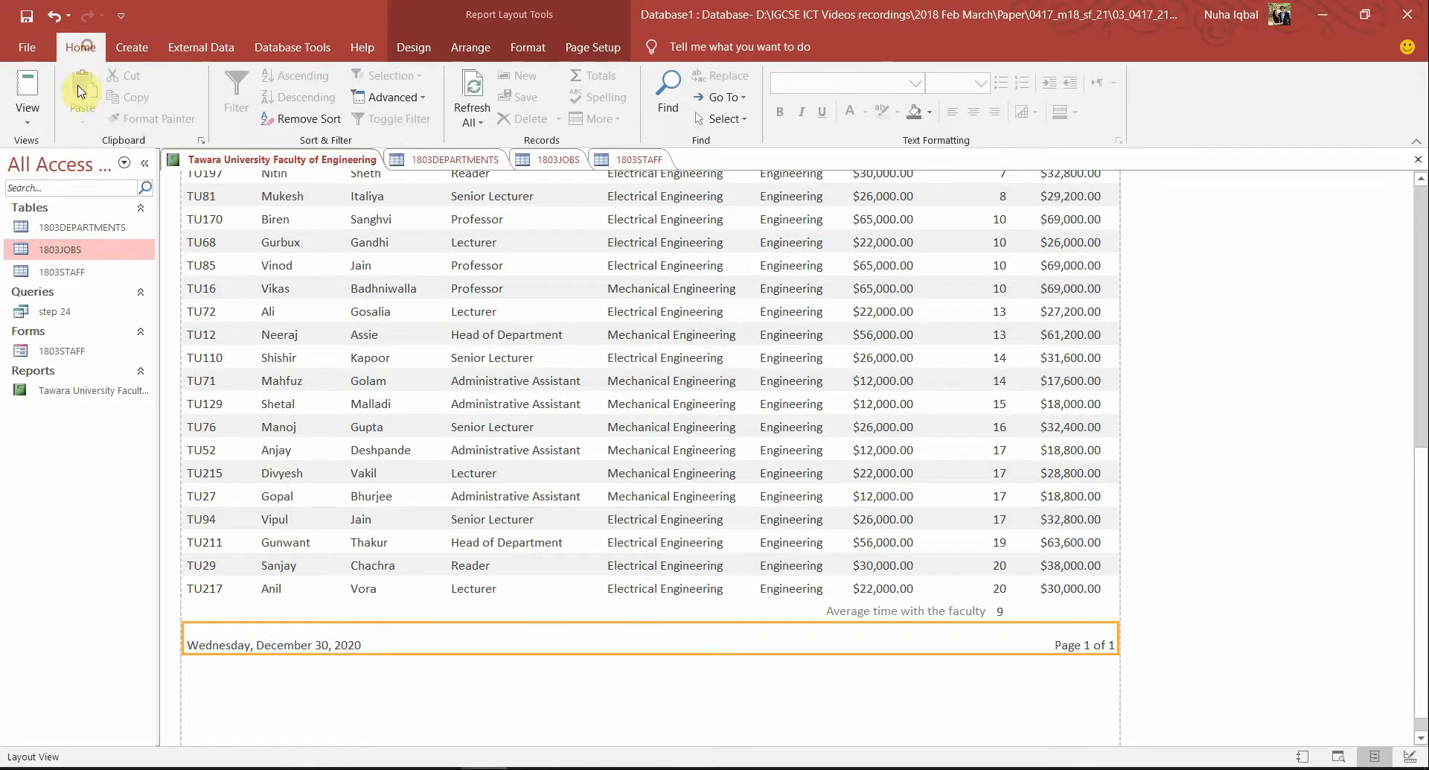
click(26, 119)
click(69, 276)
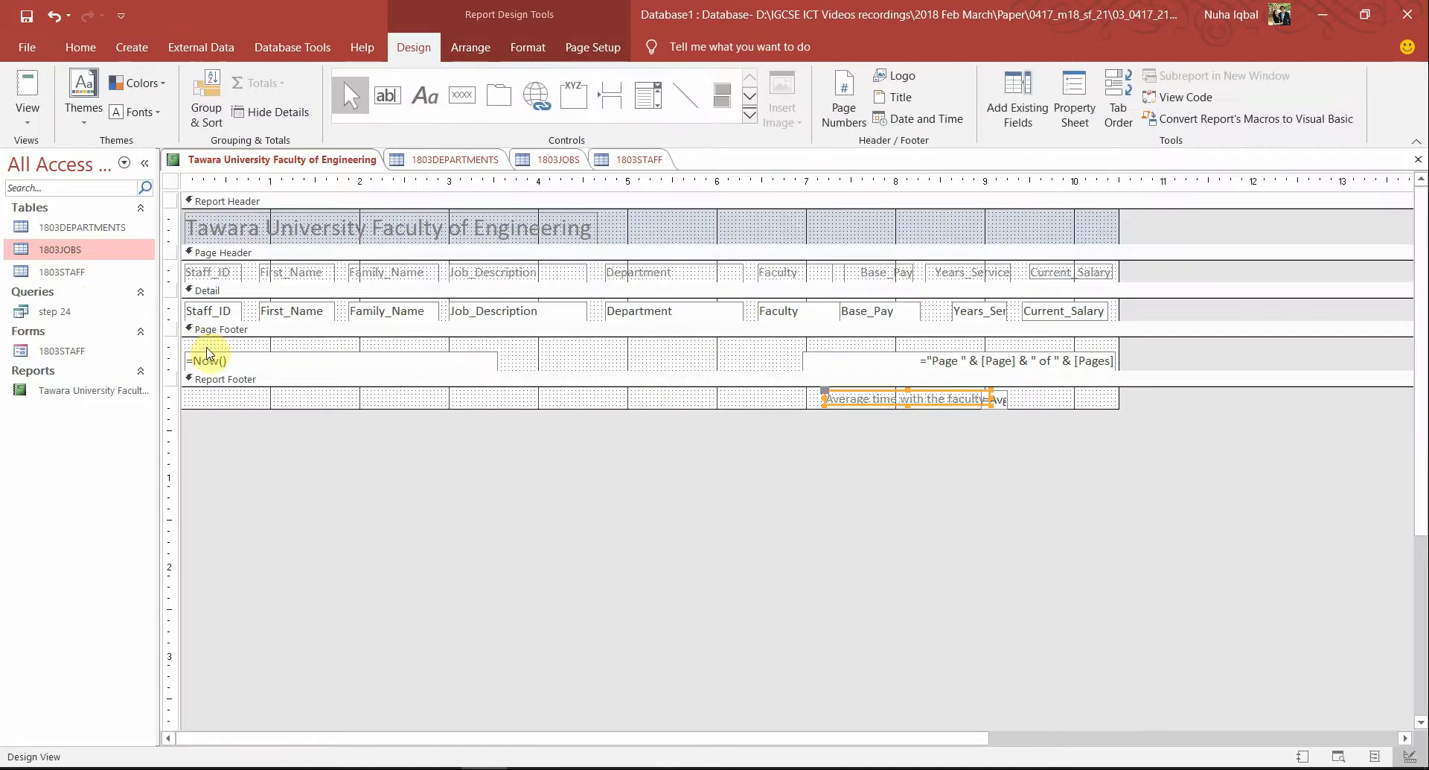
click(231, 330)
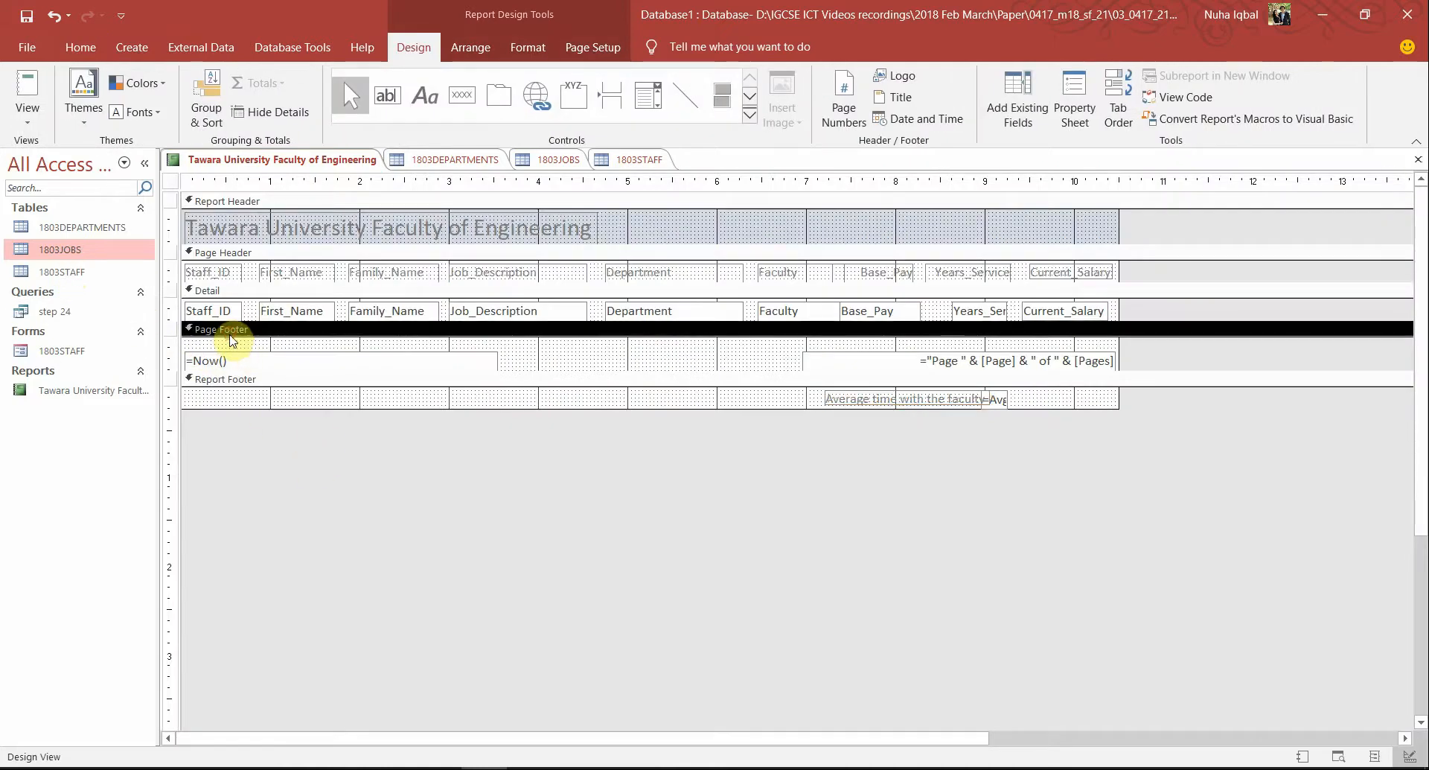
click(238, 381)
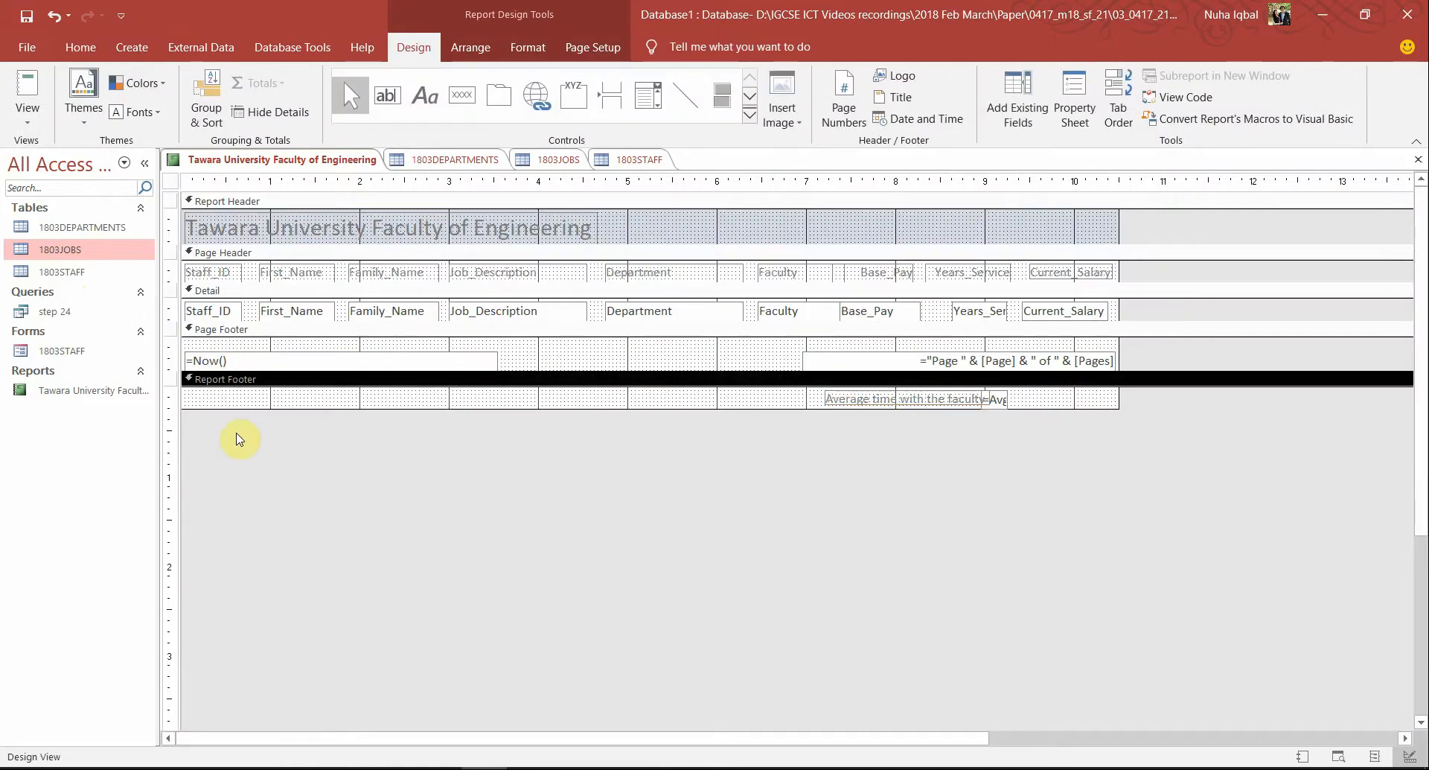
click(230, 333)
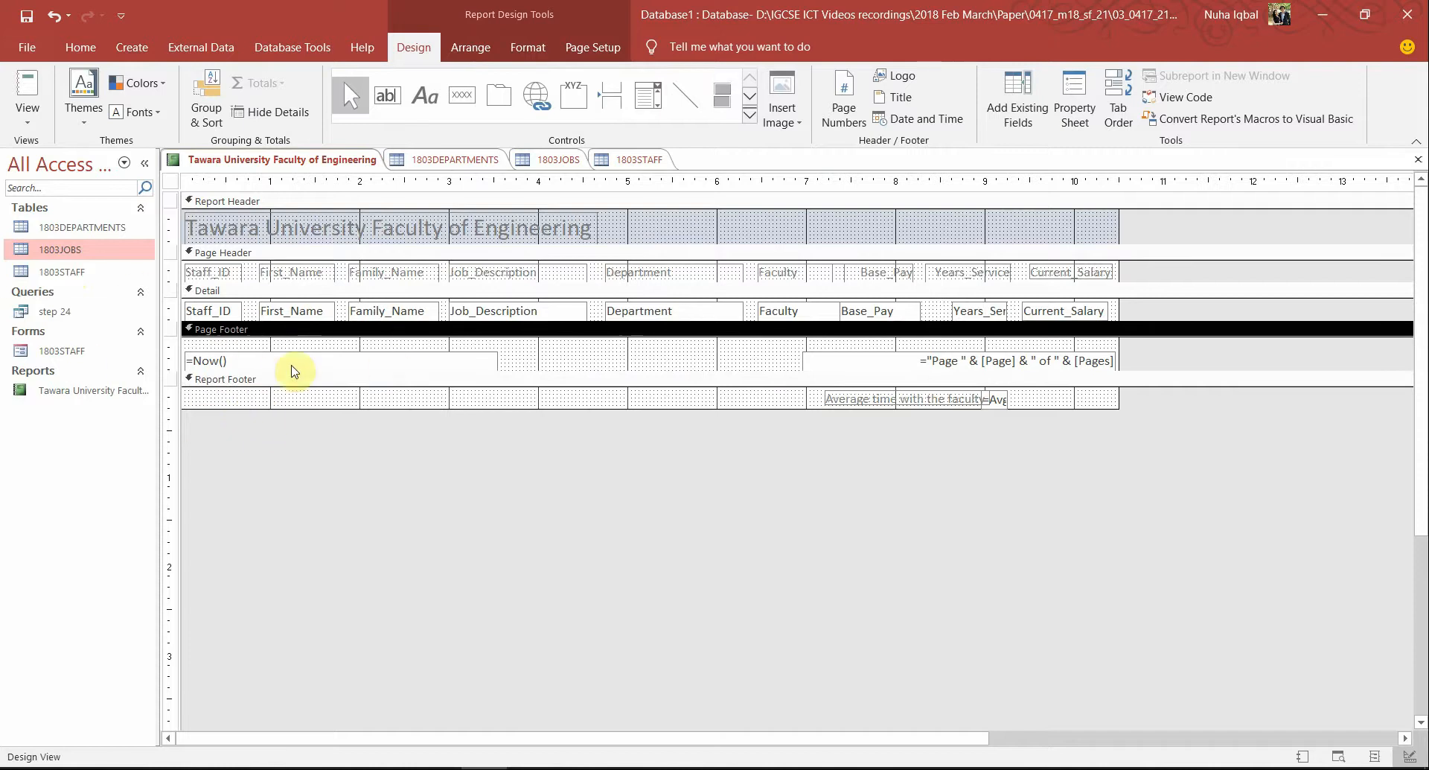
click(424, 95)
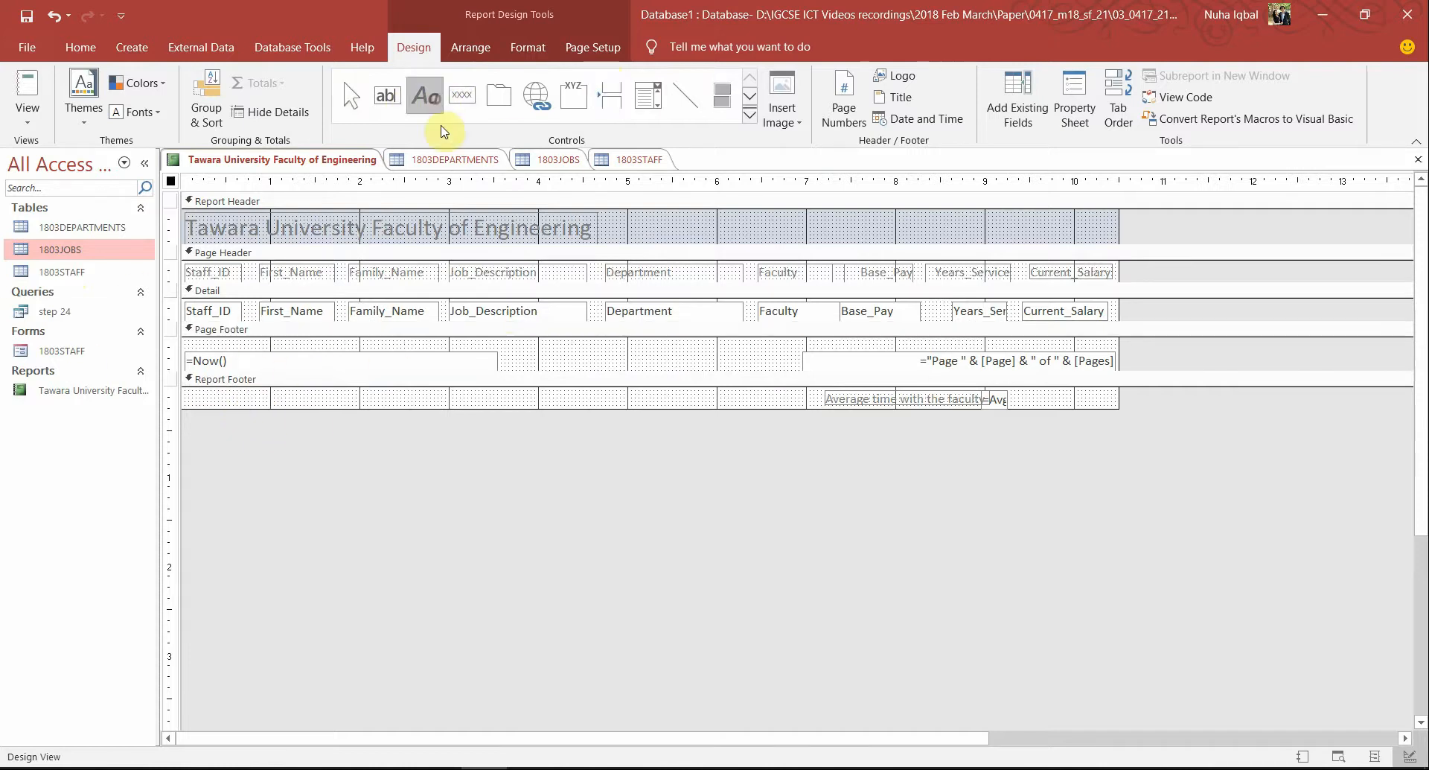
drag(504, 348, 779, 367)
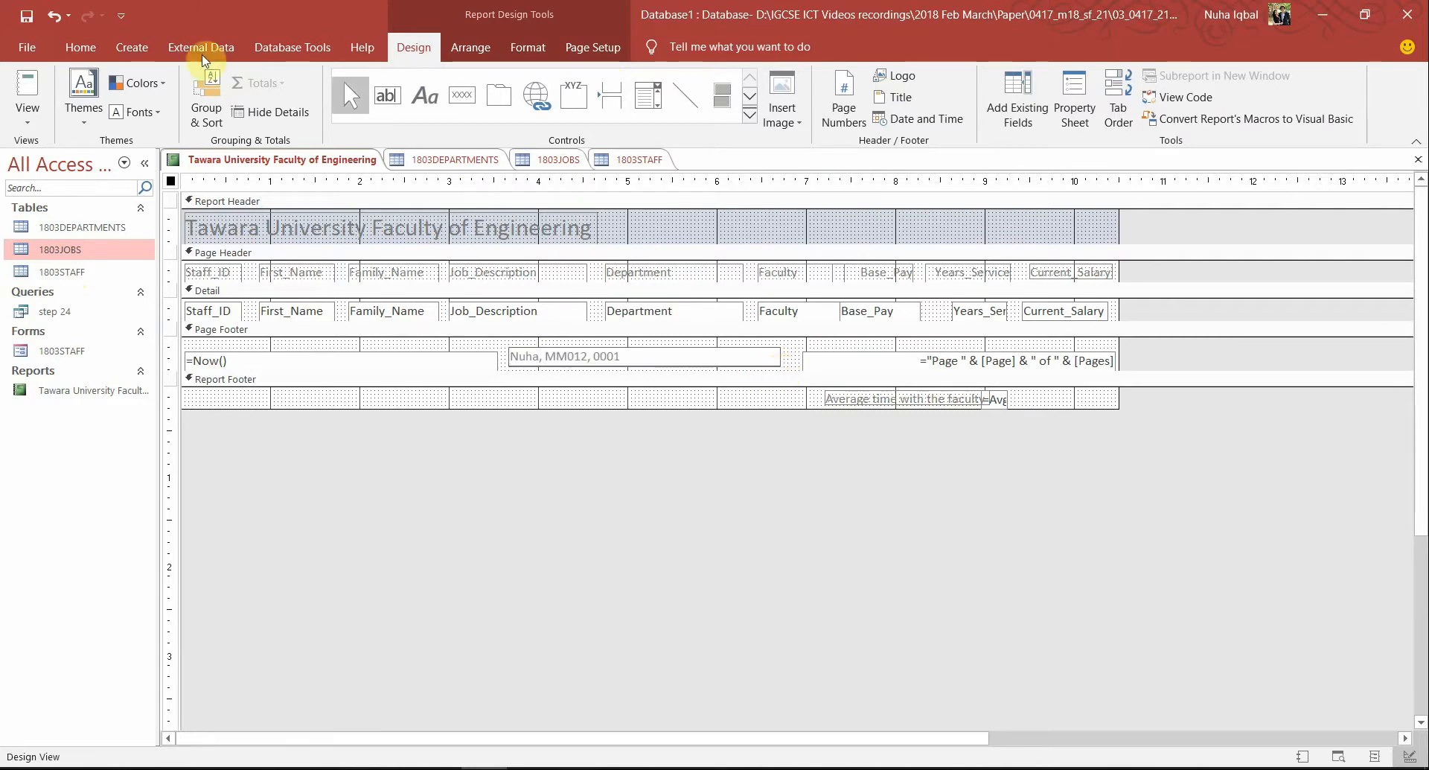
click(80, 47)
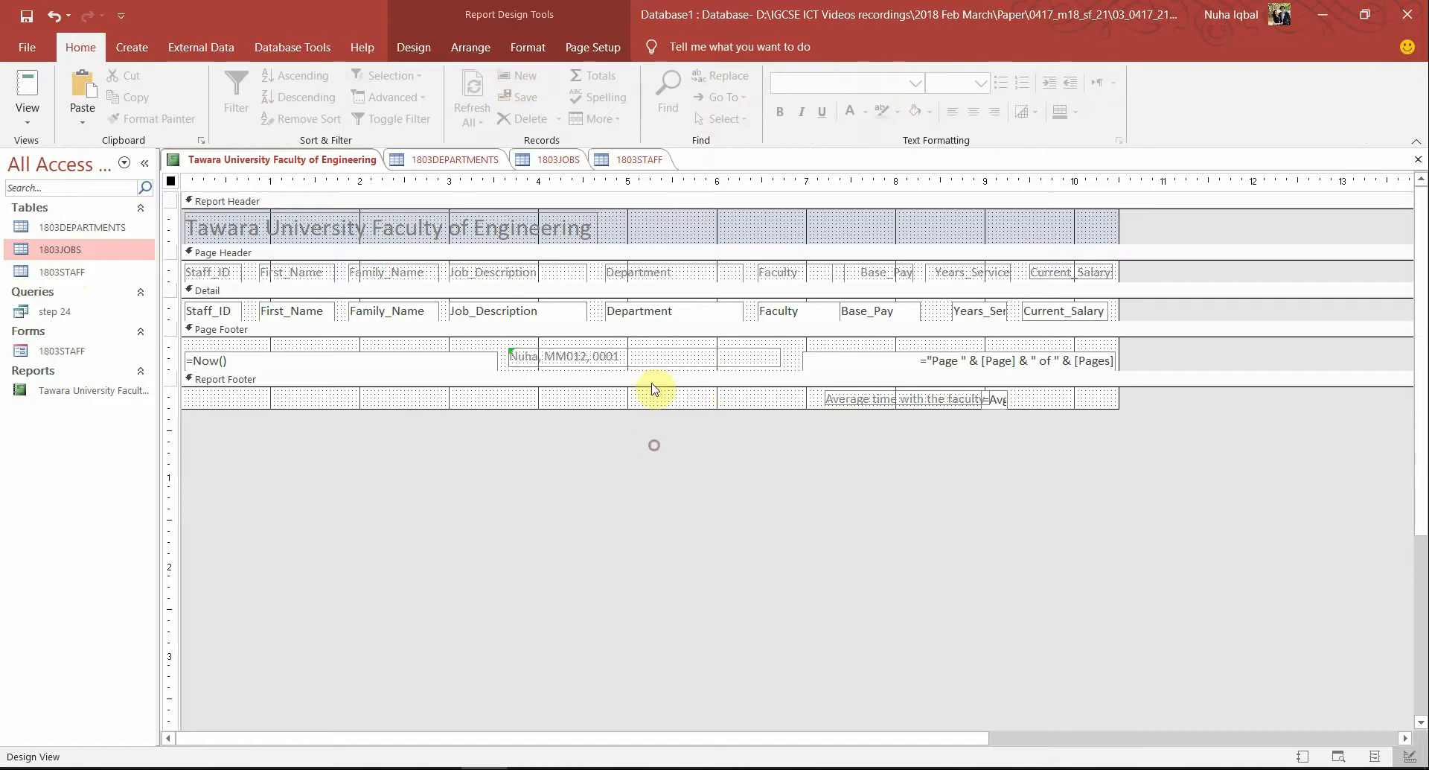
click(605, 358)
click(974, 112)
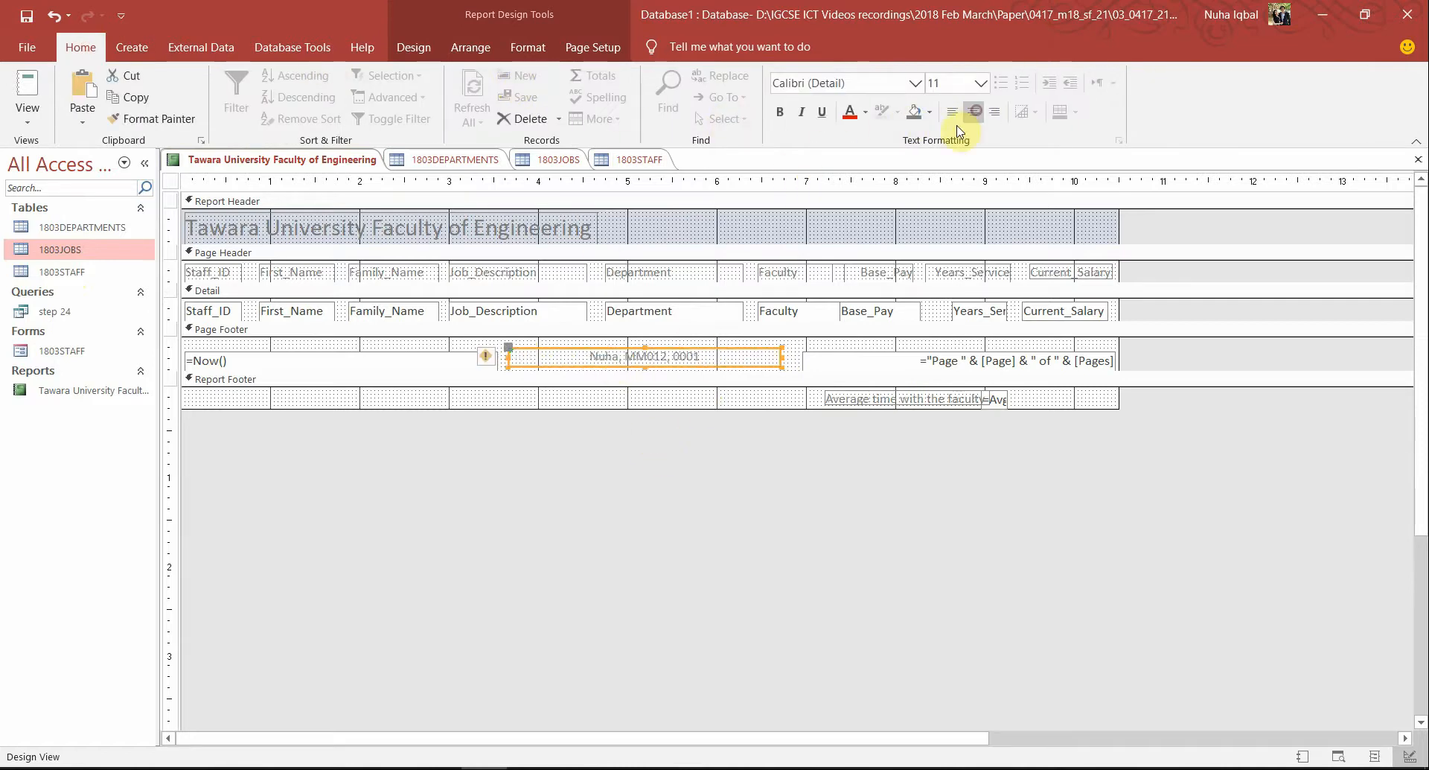
Check the new page footer label in Report View and Layout View
click(28, 89)
scroll(1053, 592, down, 6)
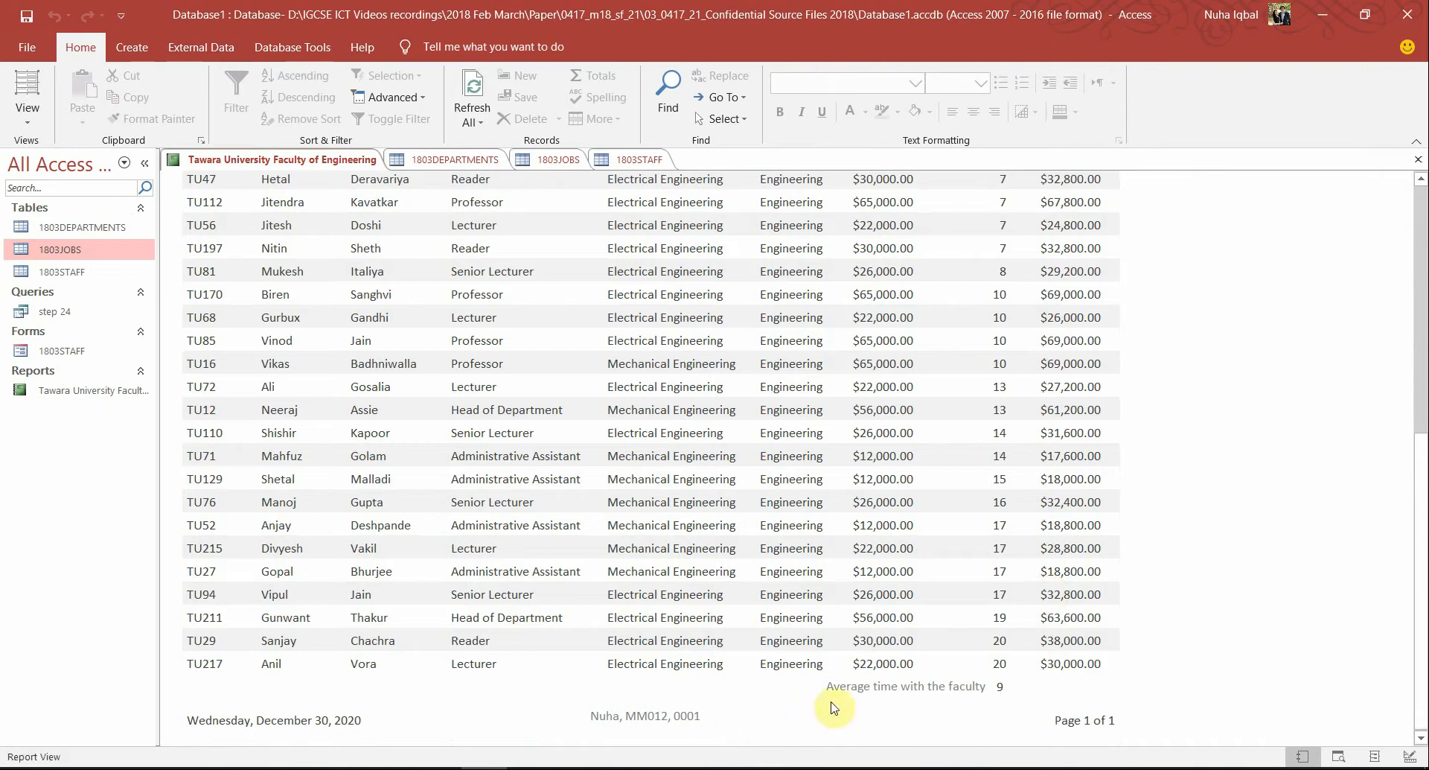
click(696, 721)
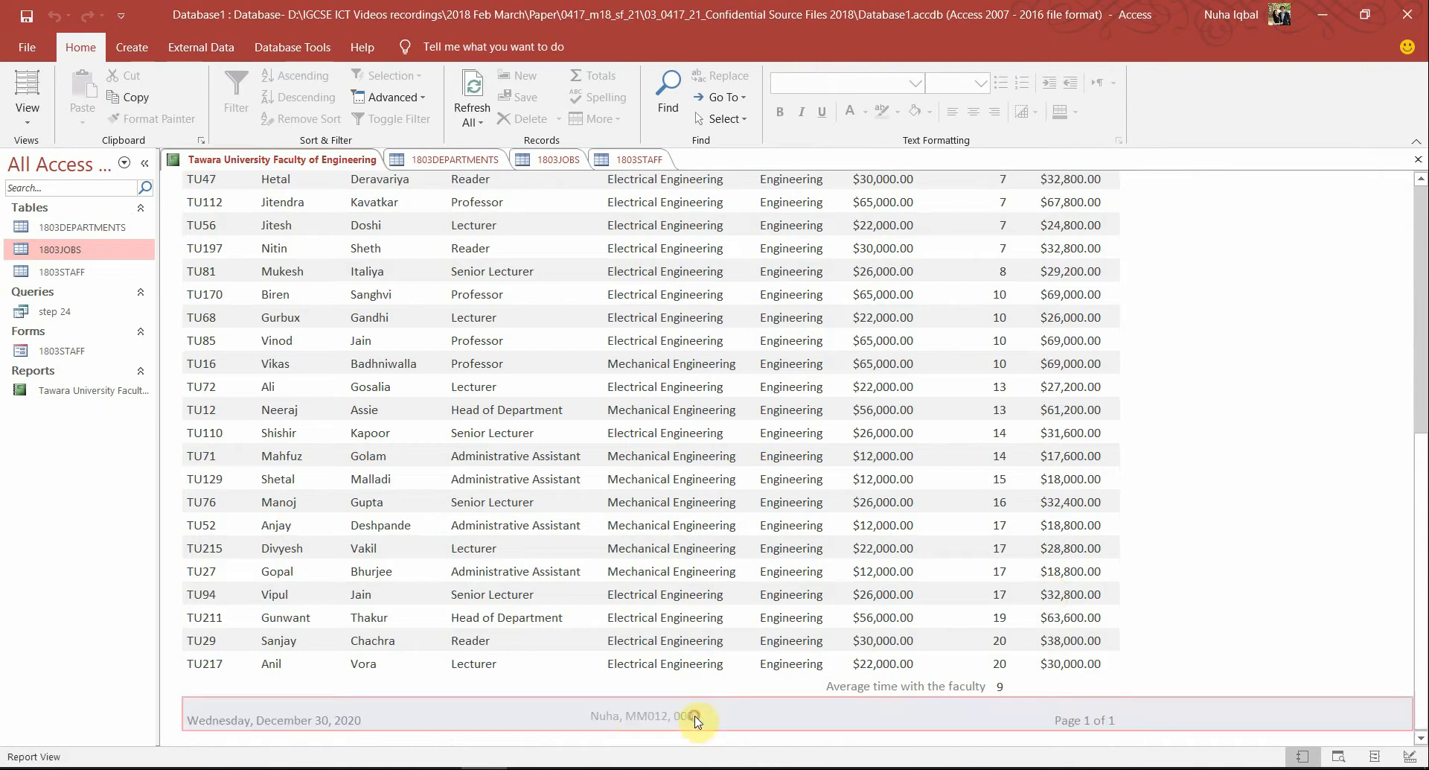
click(27, 86)
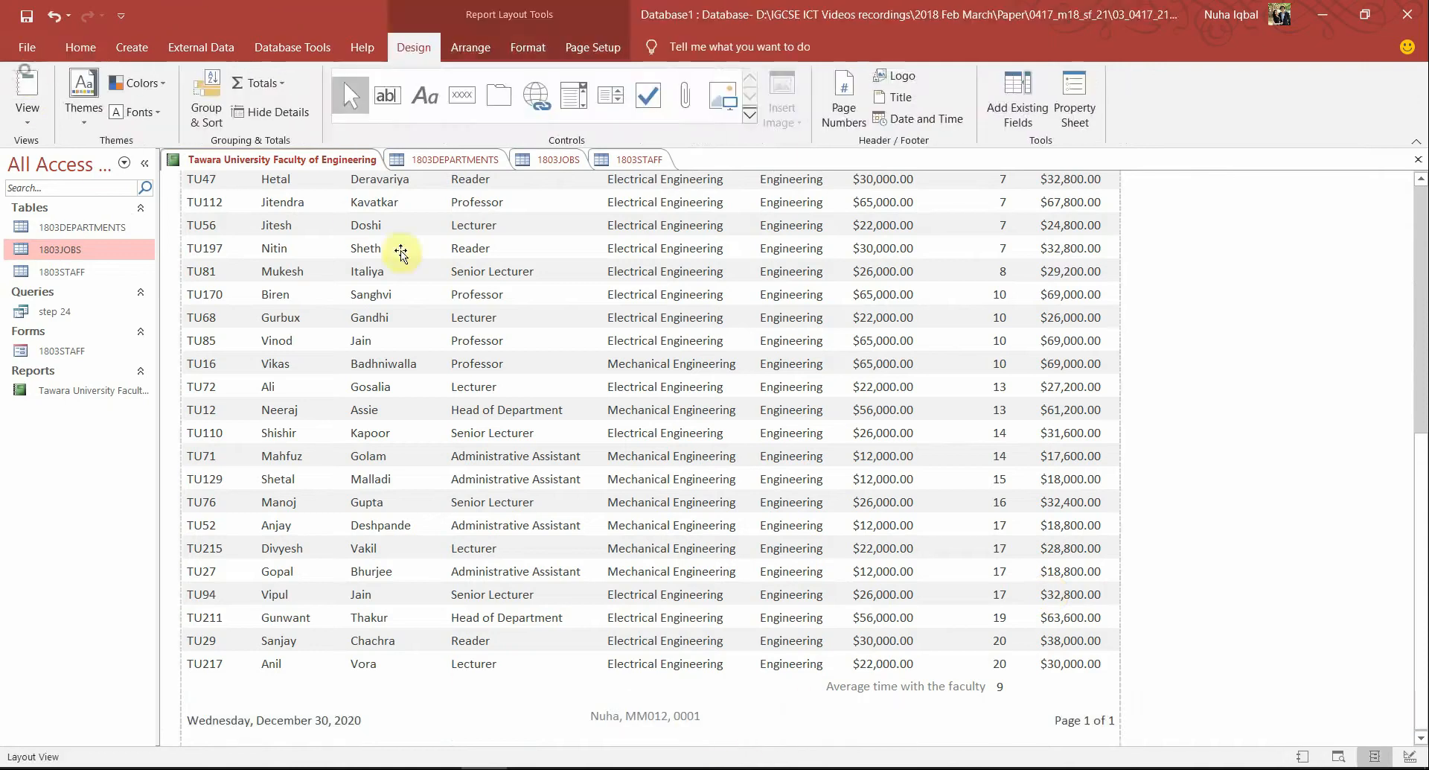
click(676, 719)
scroll(676, 721, down, 3)
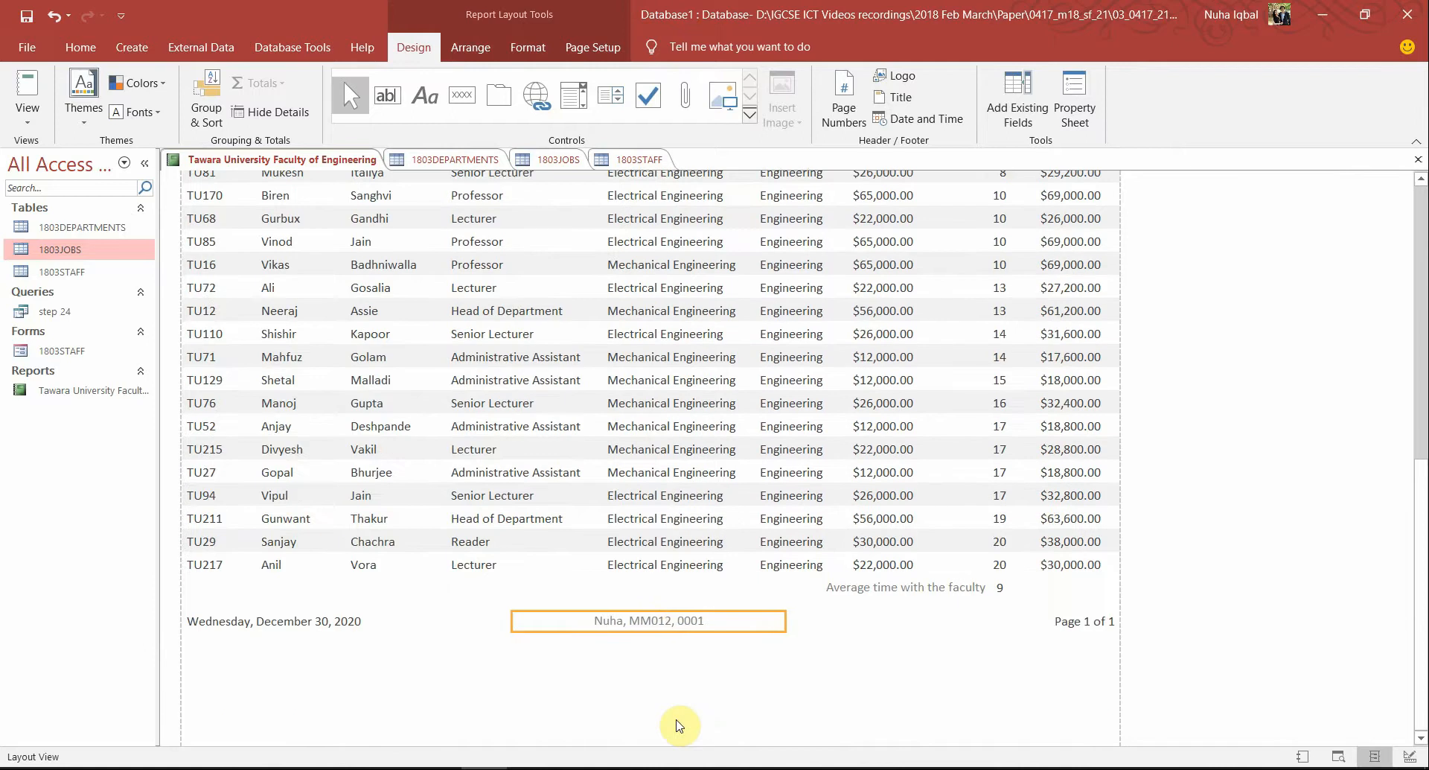
click(1259, 525)
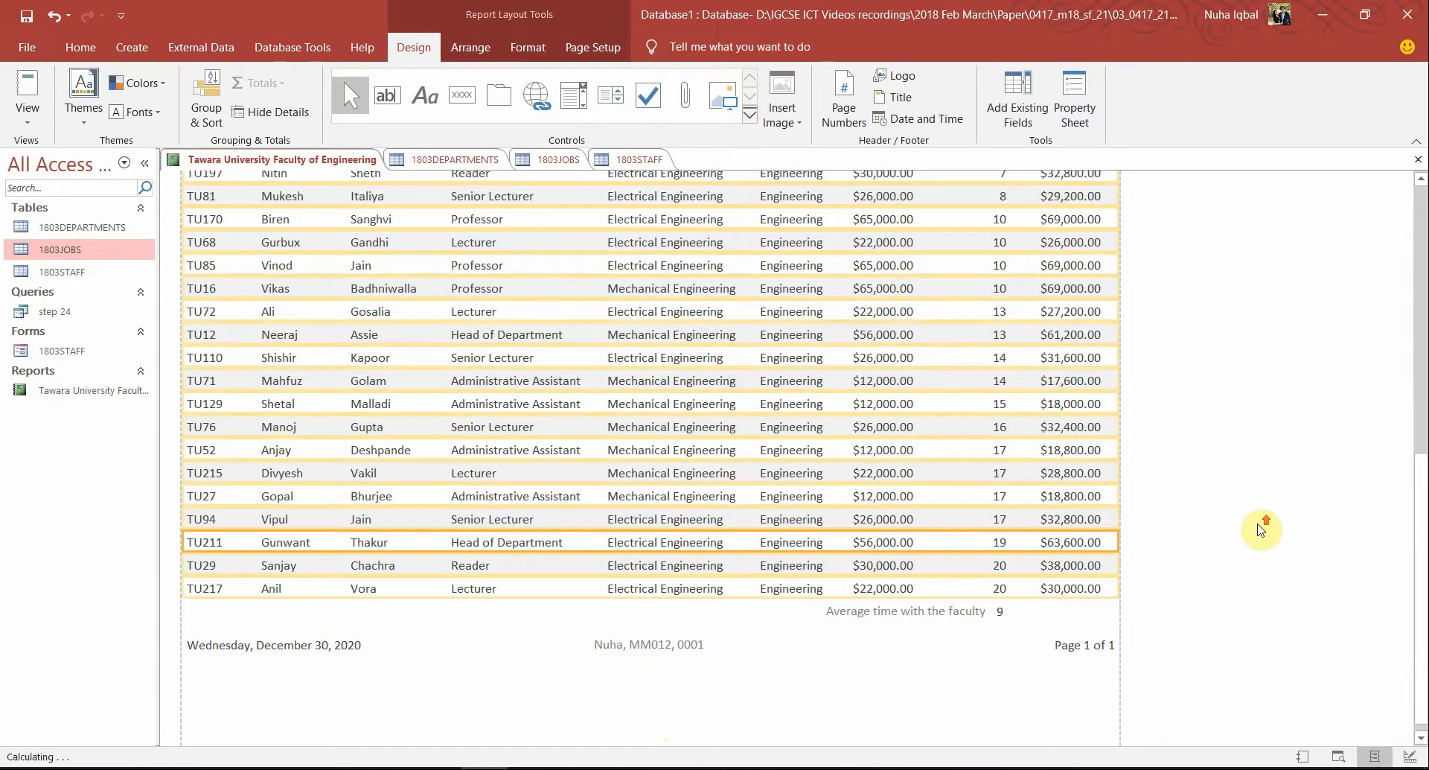
key(alt+Tab)
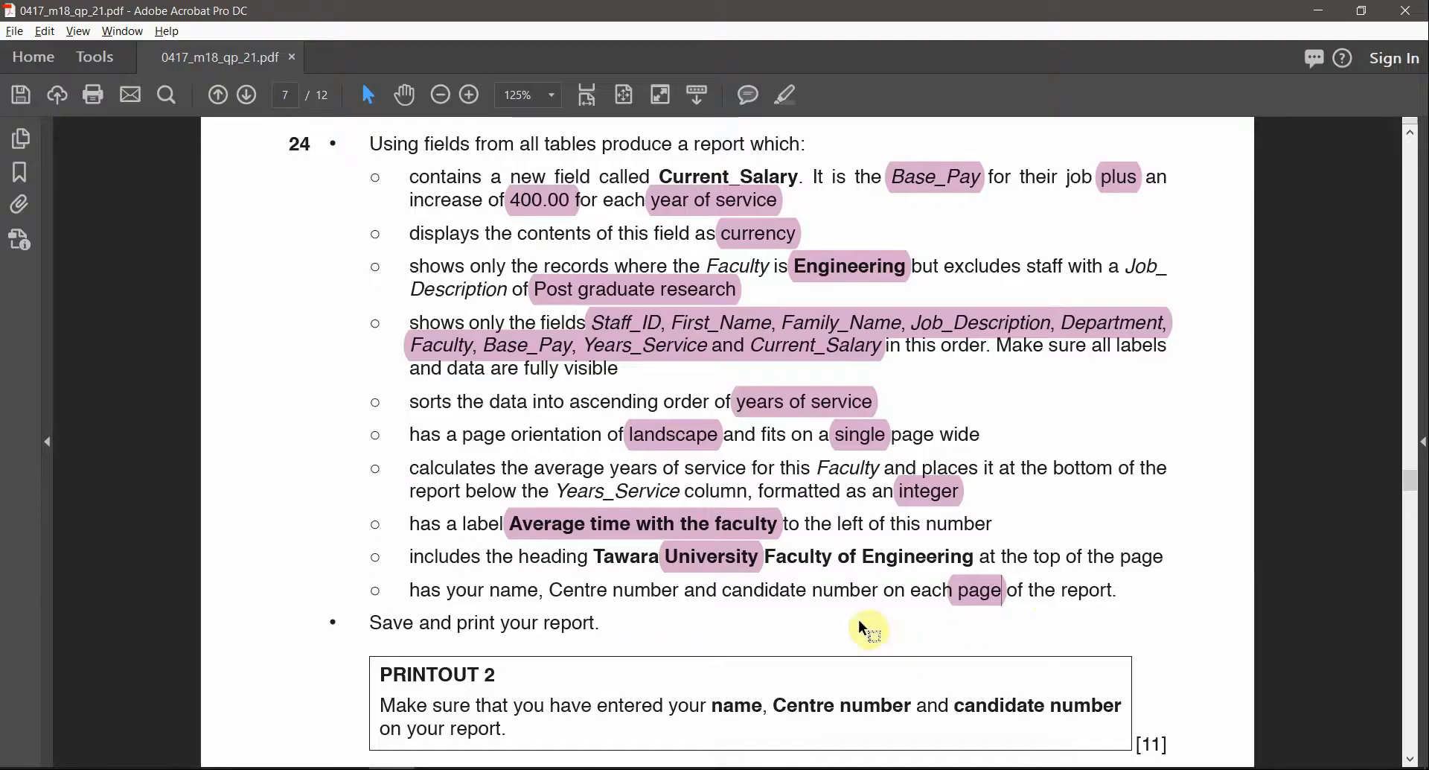
Reread the PRINTOUT 2 instructions in the question paper, then return to Access
scroll(811, 618, down, 3)
ctrl+scroll(812, 622, down, 2)
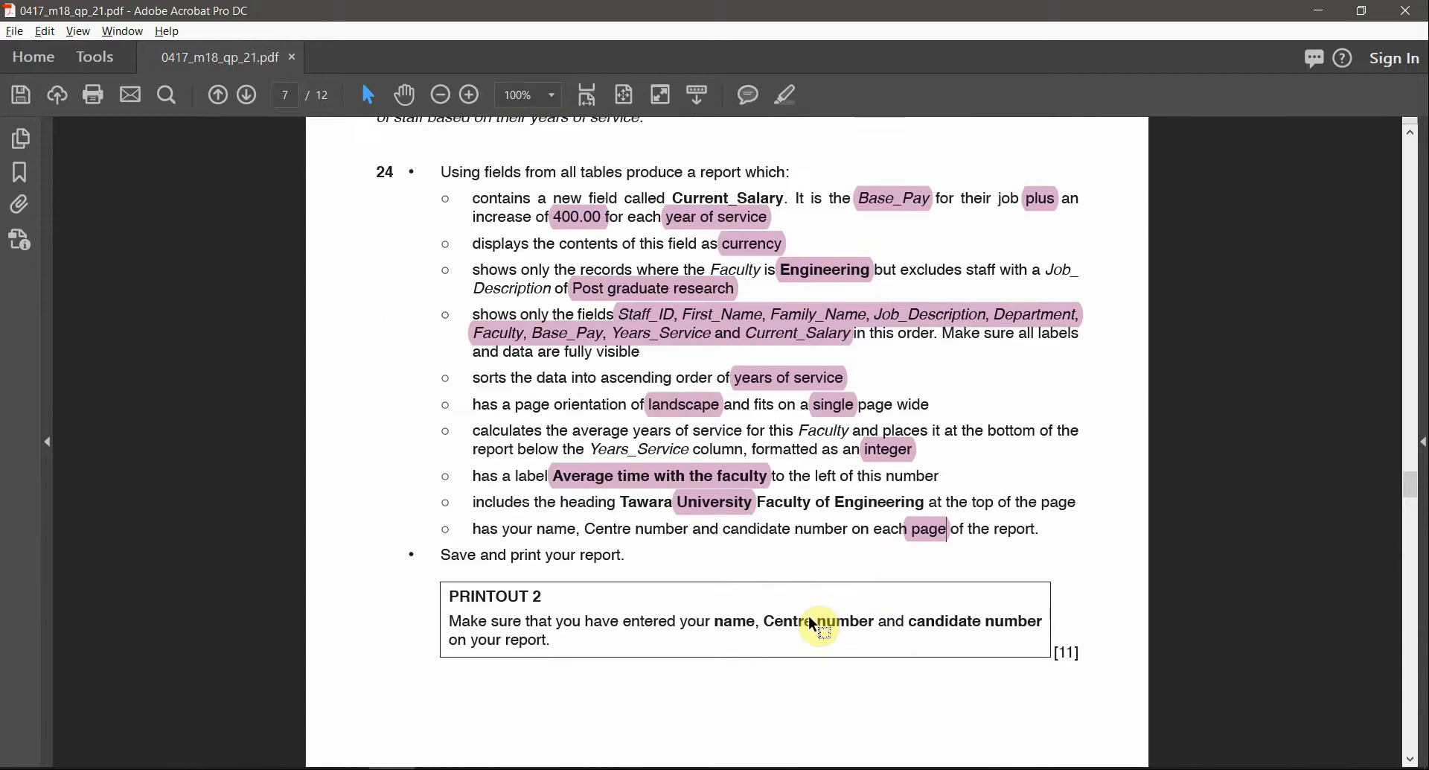
ctrl+scroll(811, 616, up, 2)
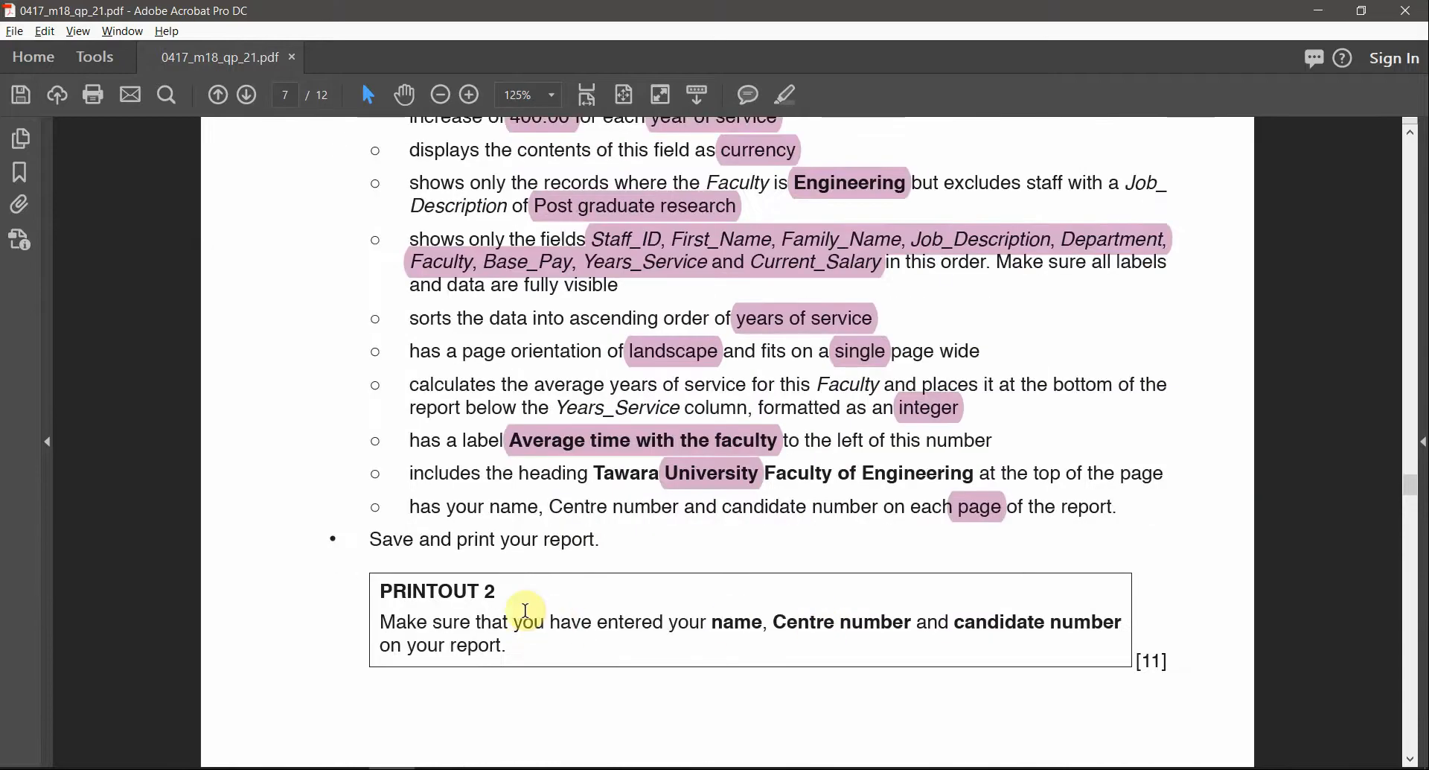
drag(499, 595, 382, 592)
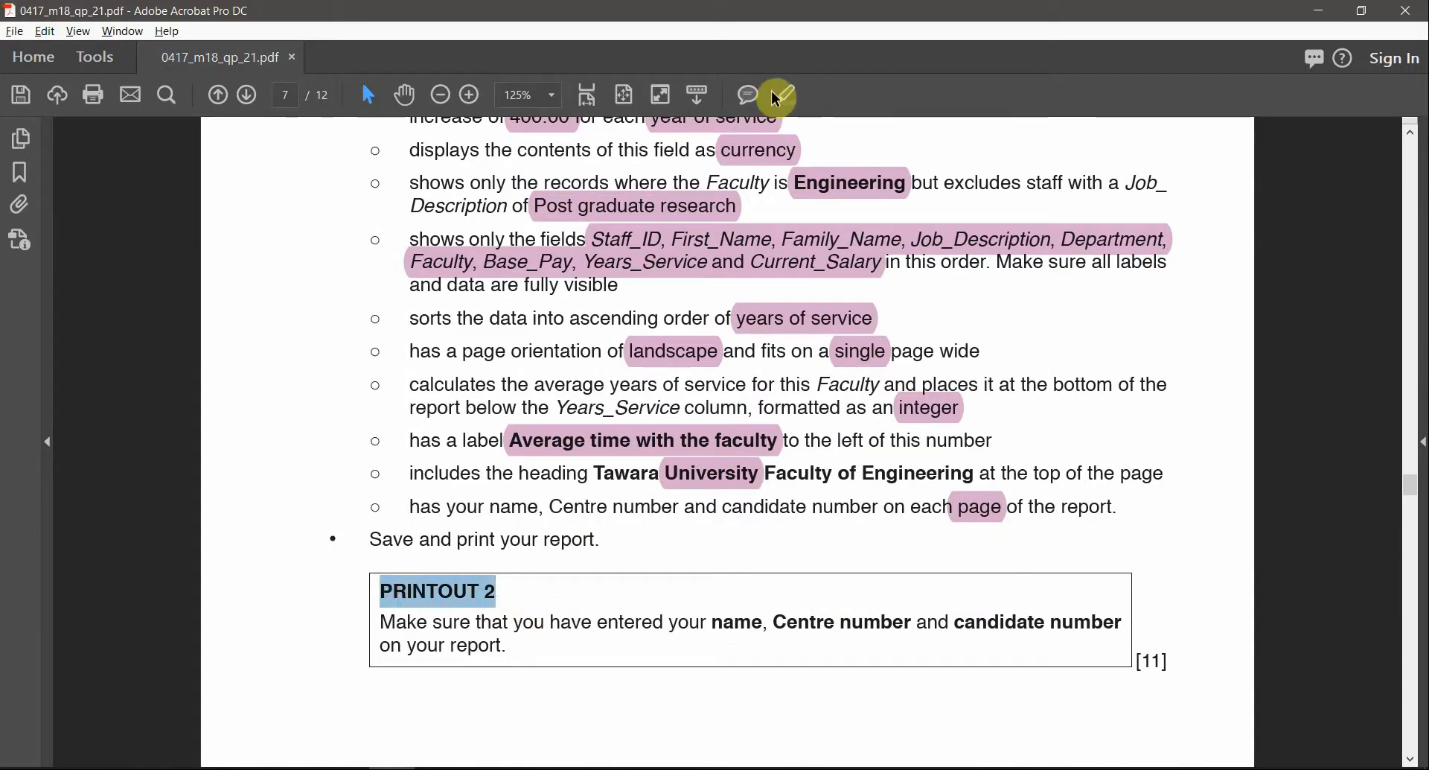
key(alt+Tab)
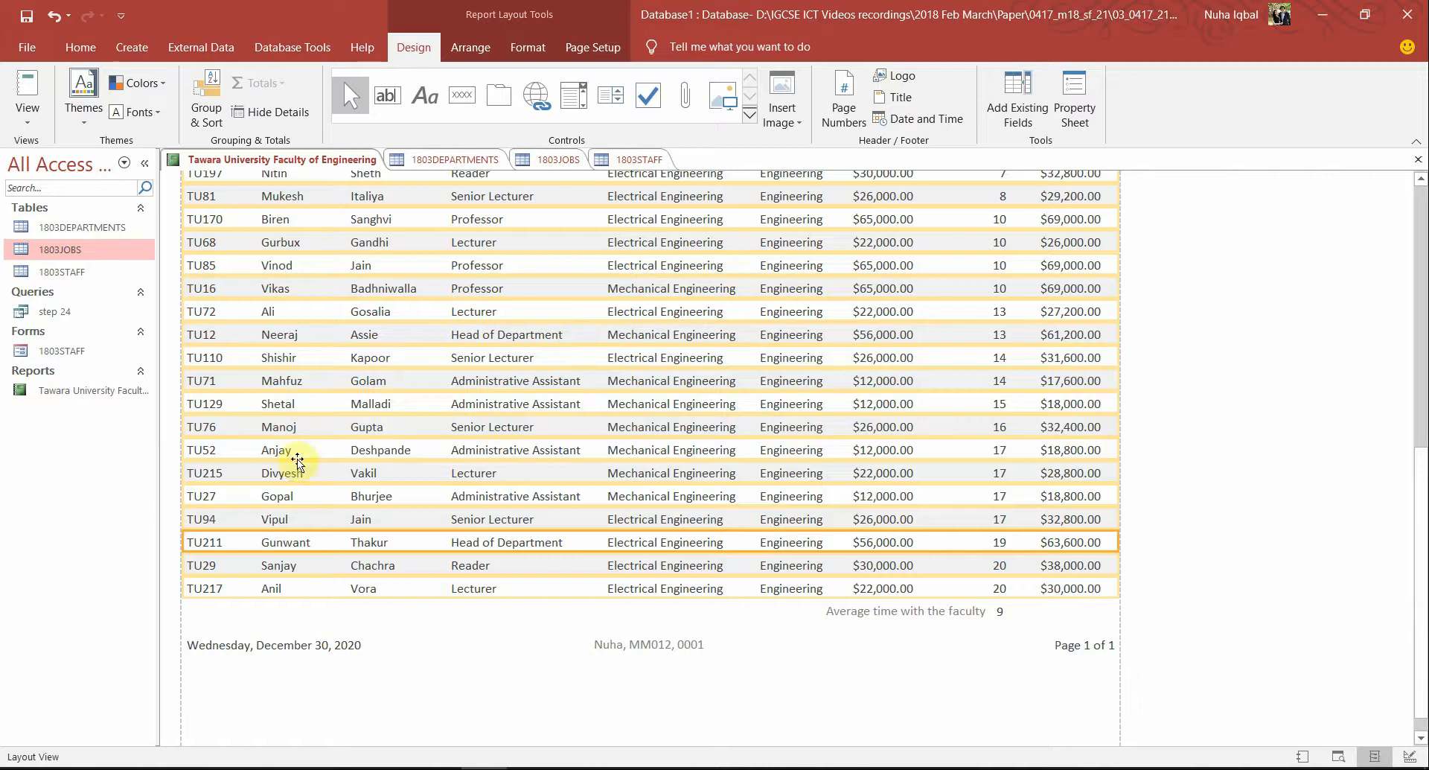
Print-preview the report twice to check its layout, selecting the Current_Salary heading in between
click(28, 116)
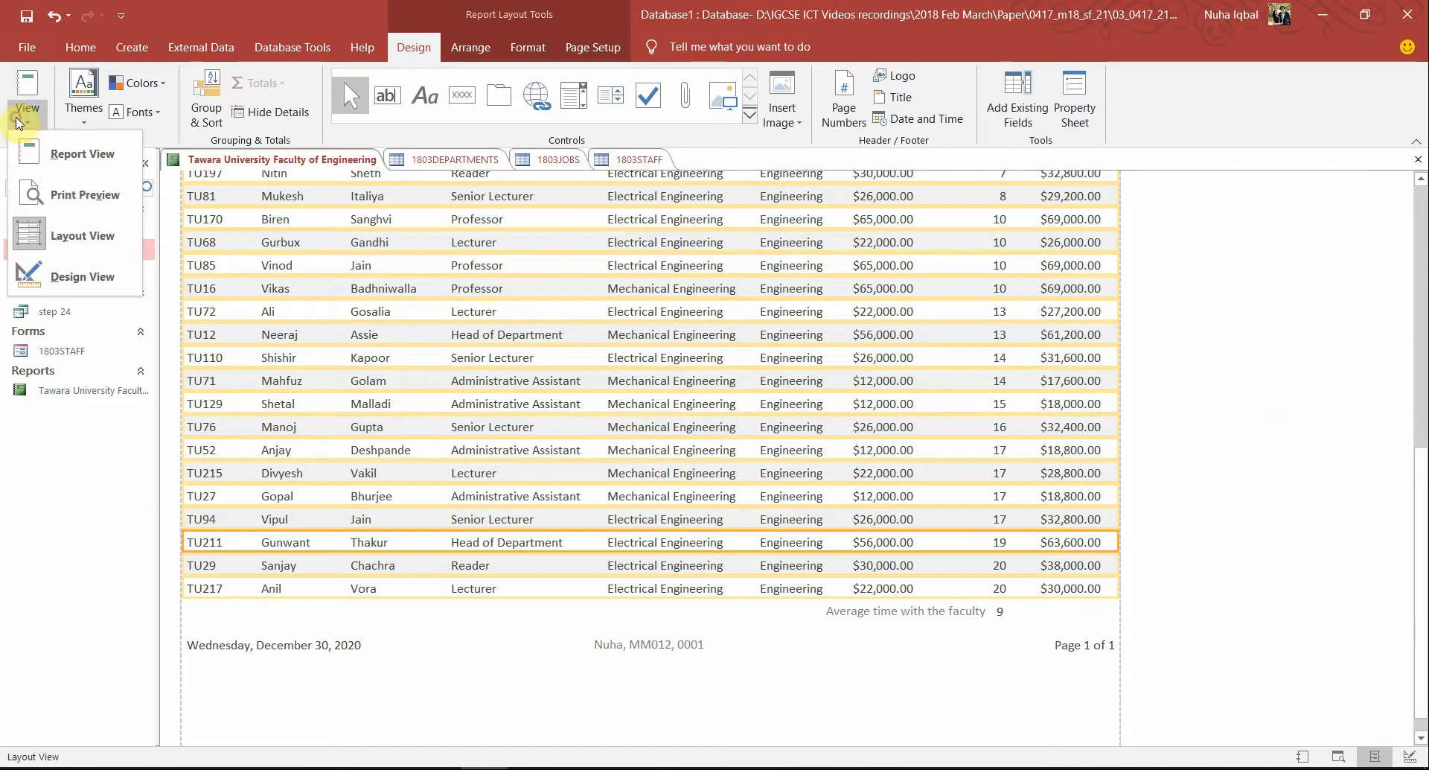
click(75, 195)
scroll(933, 483, down, 10)
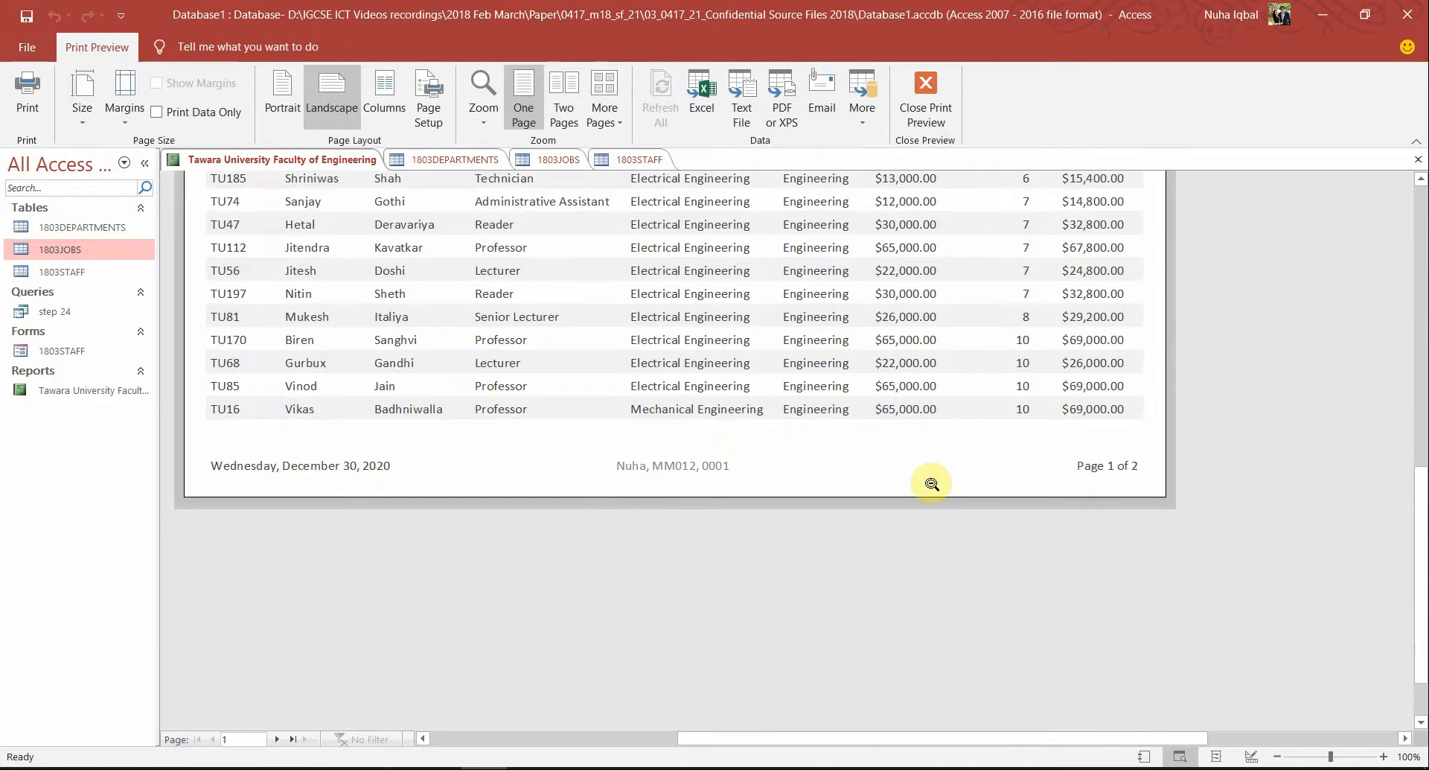
scroll(931, 481, up, 10)
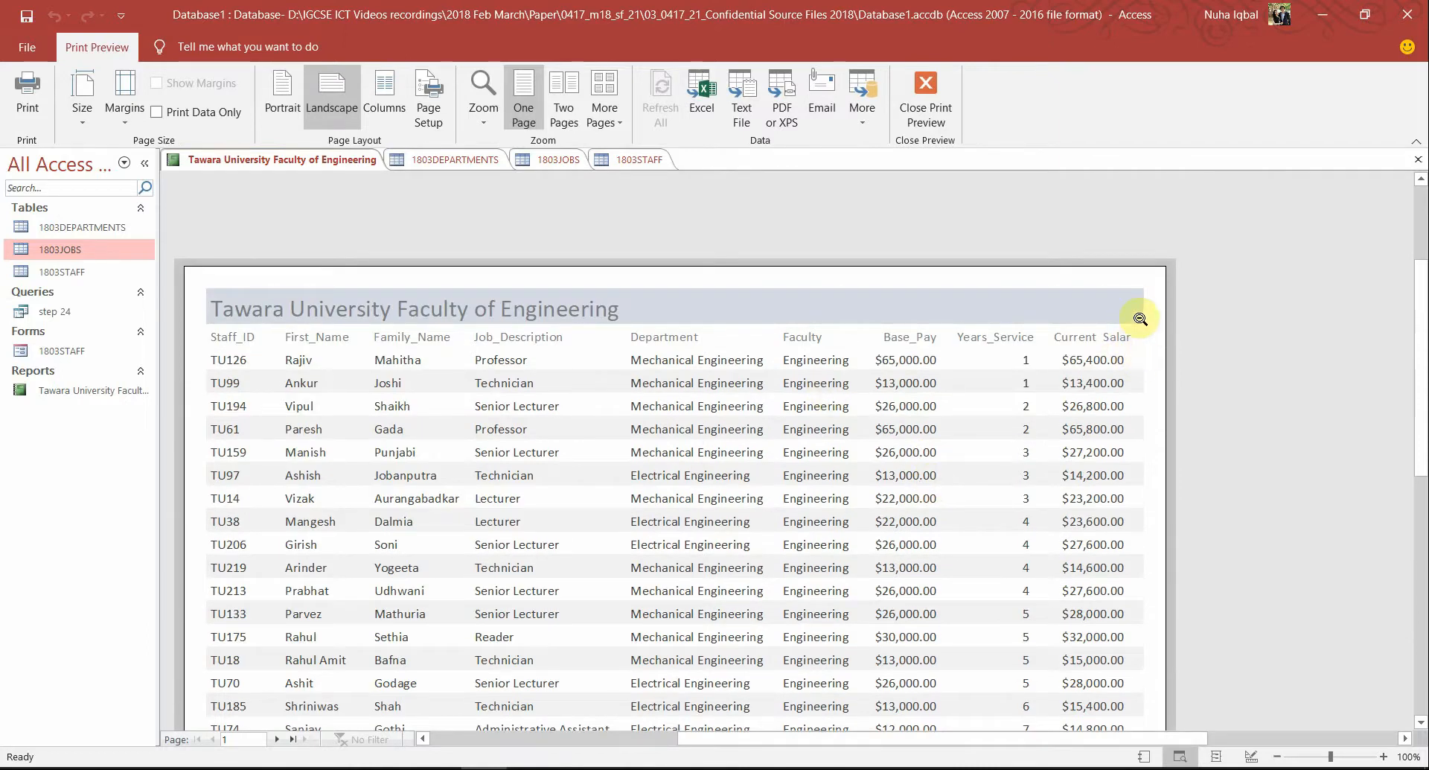
click(926, 93)
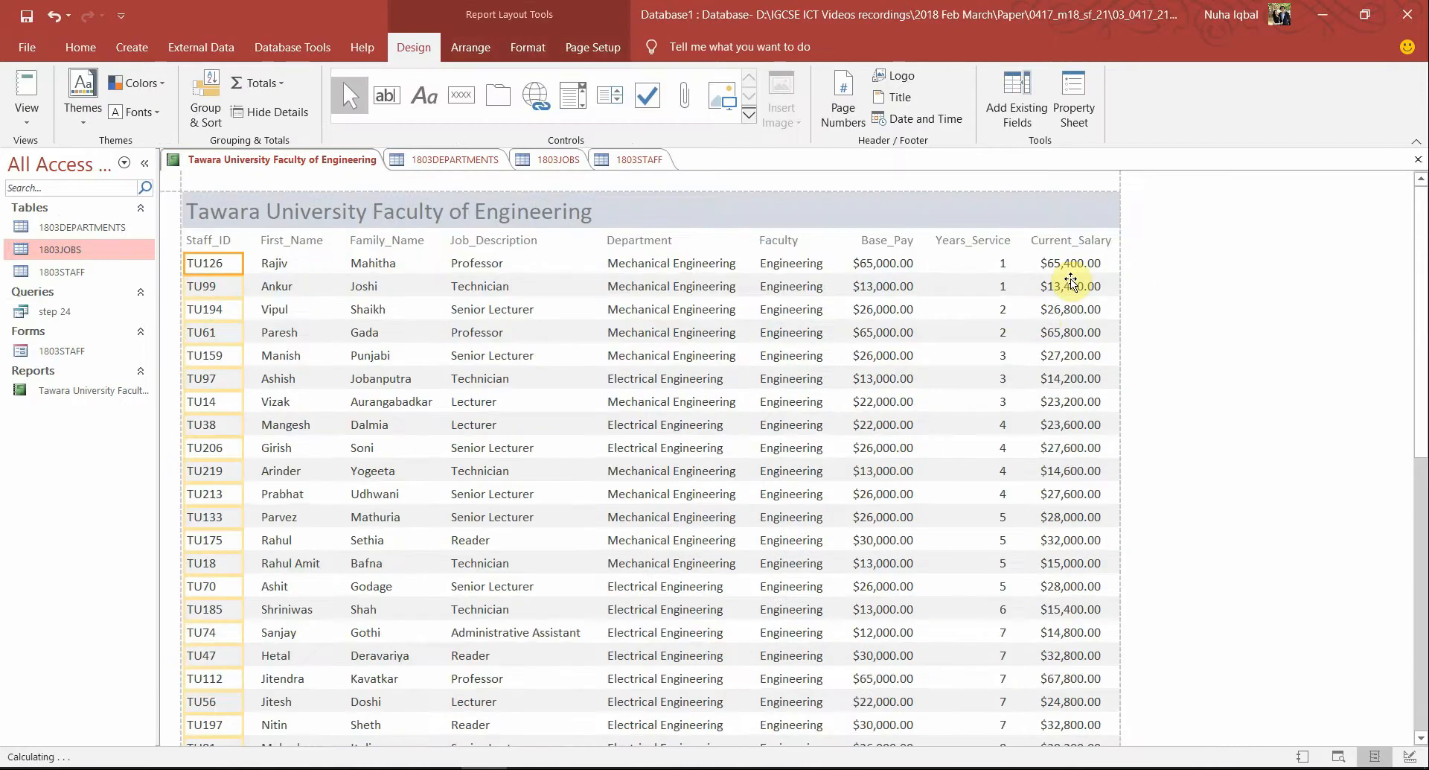
click(1076, 241)
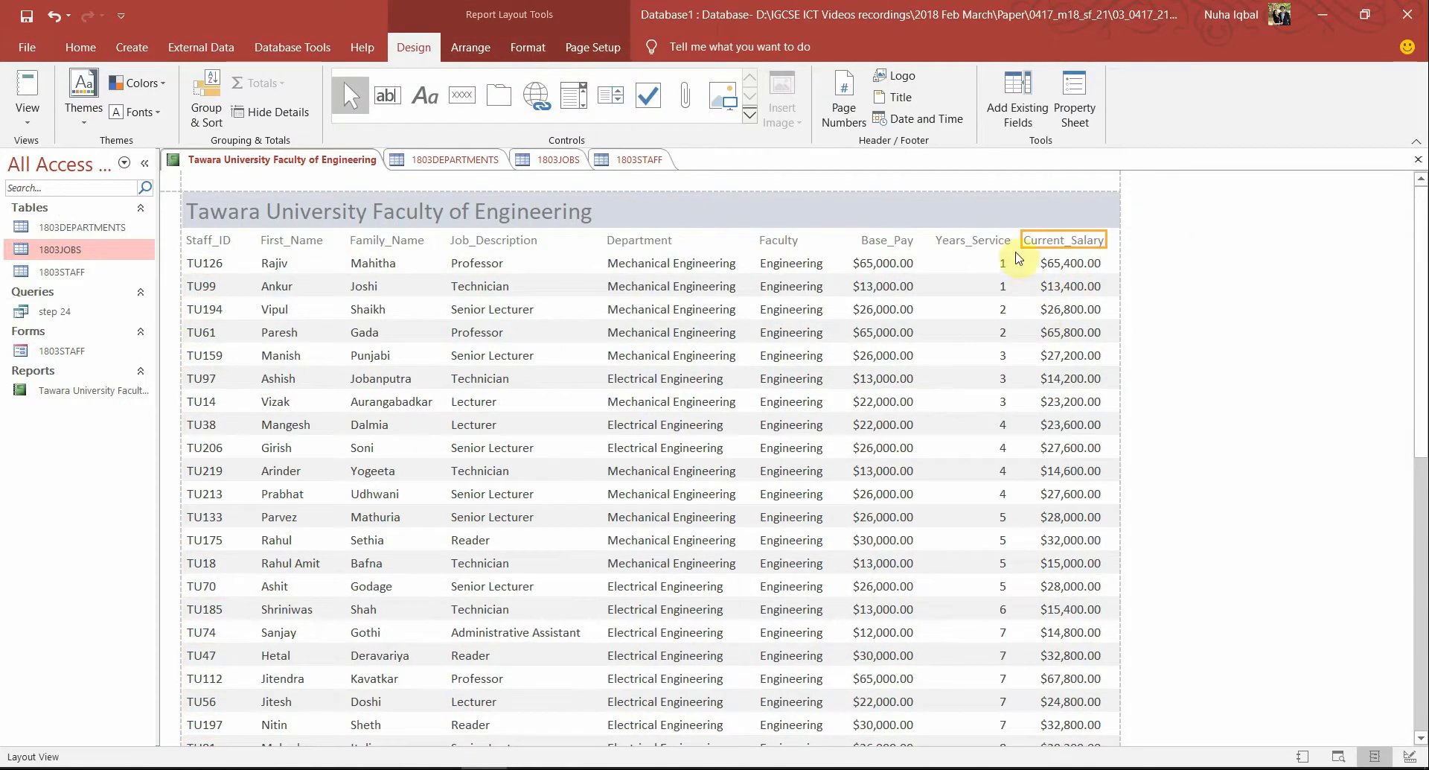
click(29, 131)
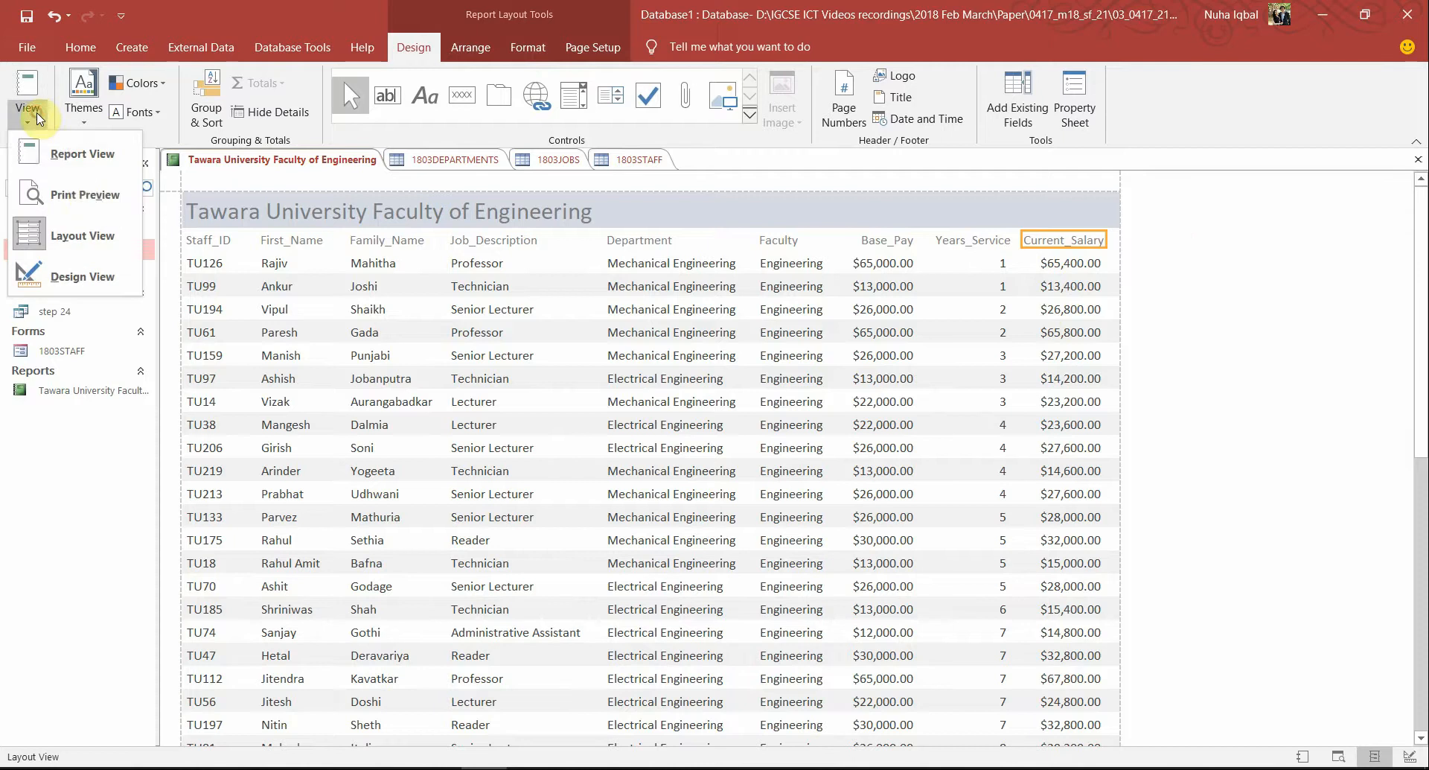
click(83, 196)
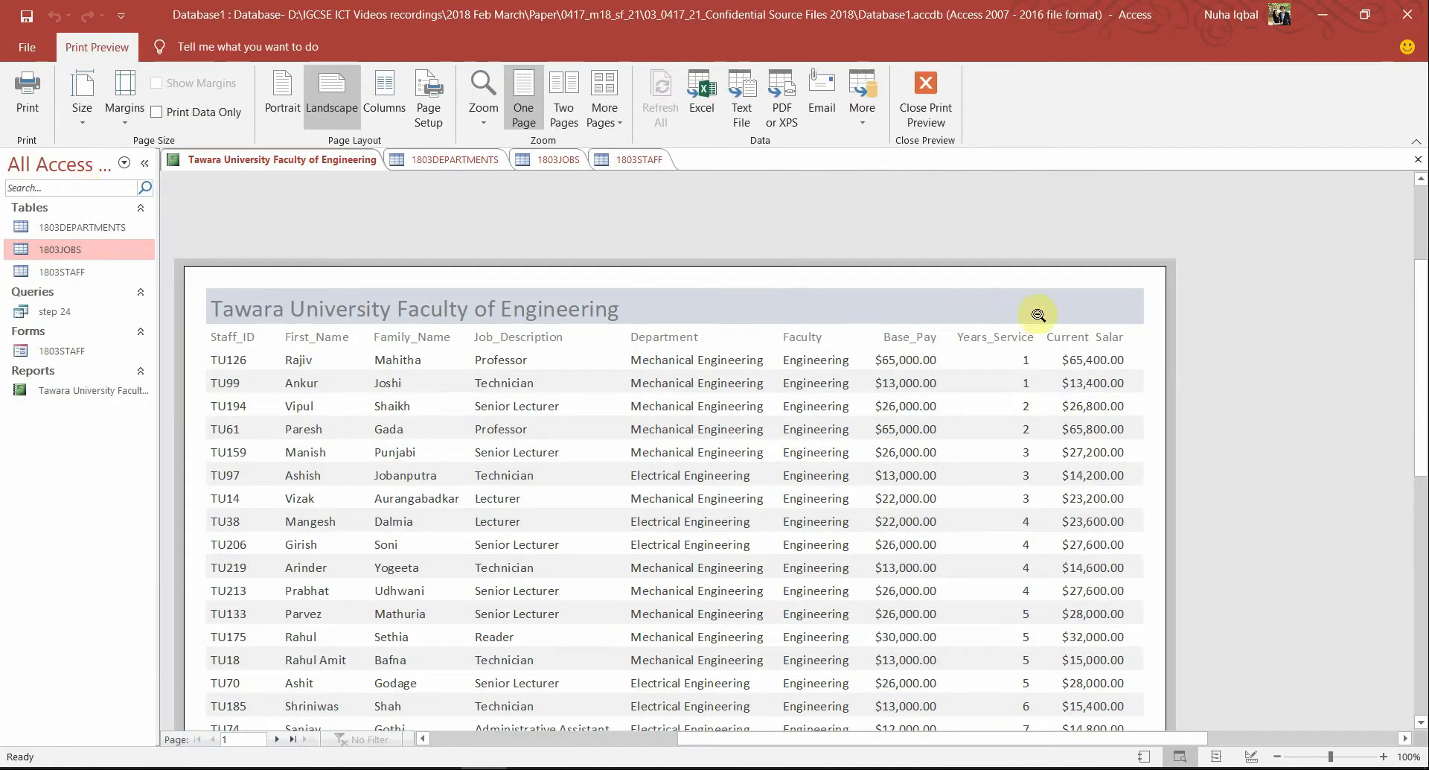
click(925, 95)
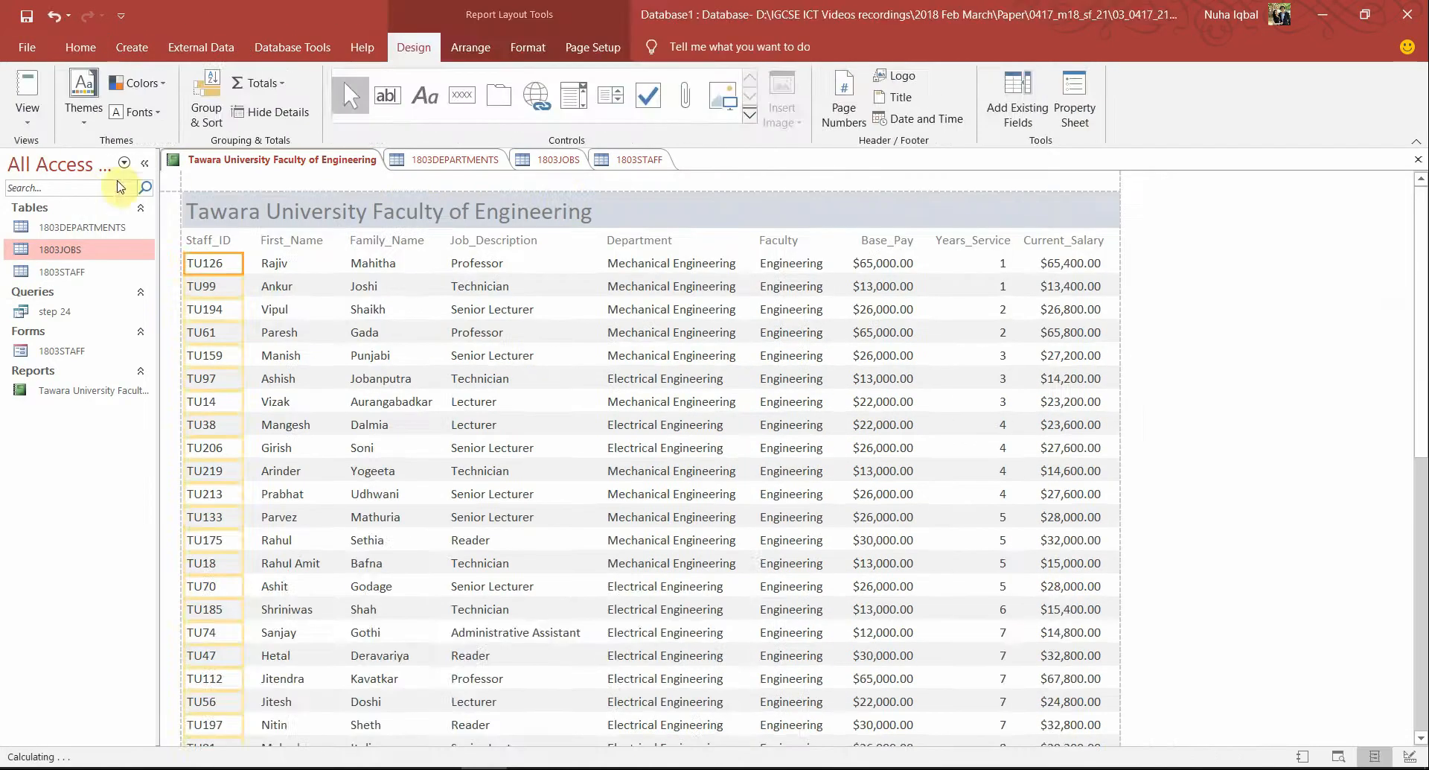
Widen the Current_Salary column heading so it shows fully, and preview again
click(28, 115)
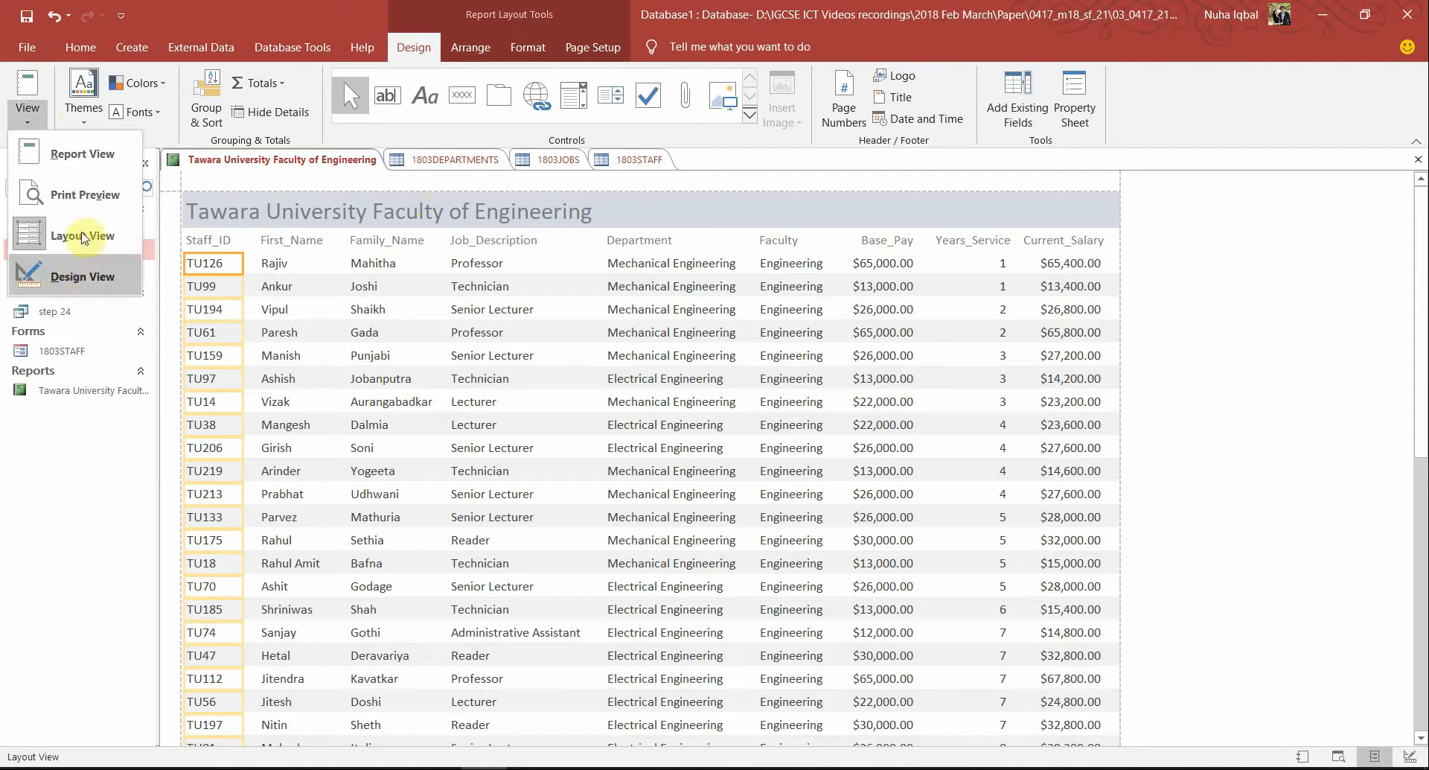
click(1088, 242)
click(1093, 243)
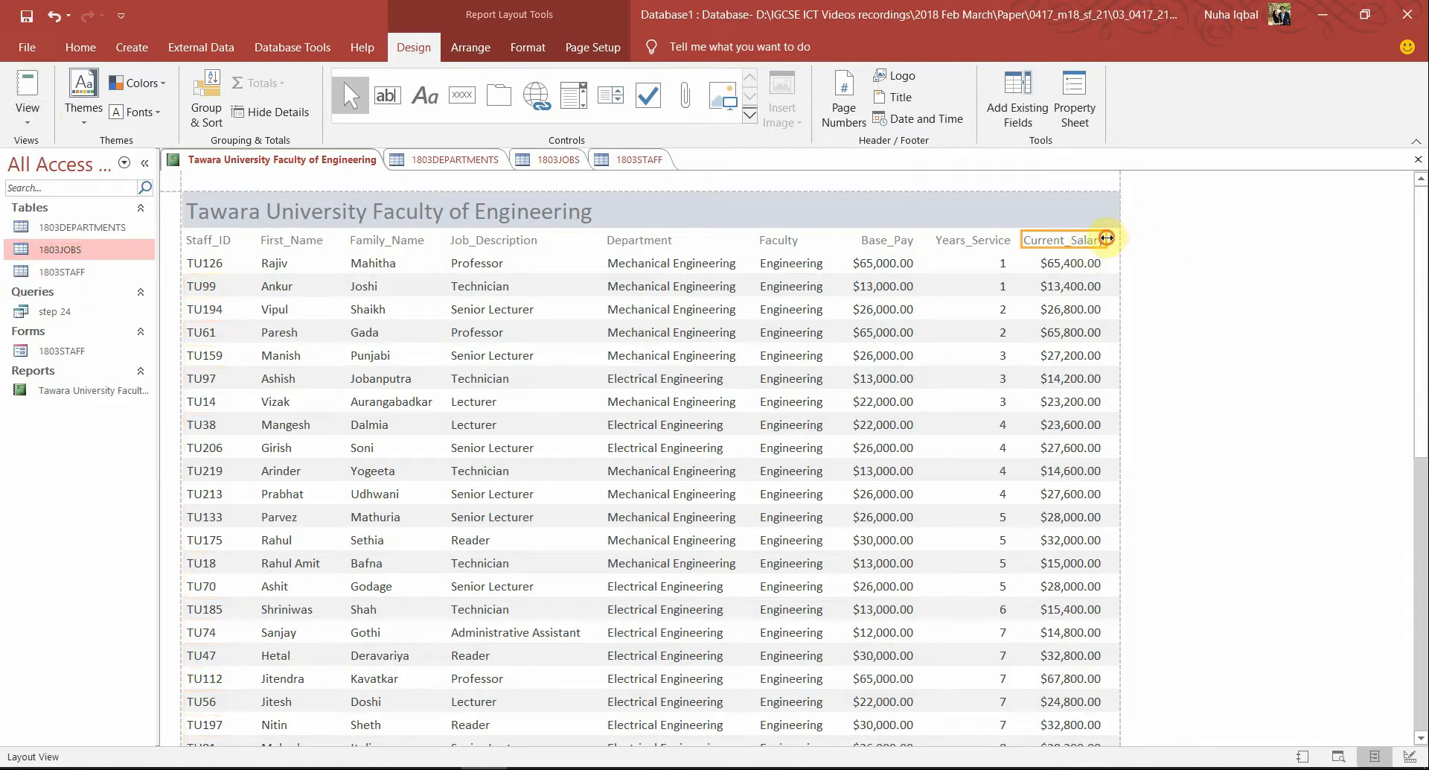
drag(1107, 237, 1115, 238)
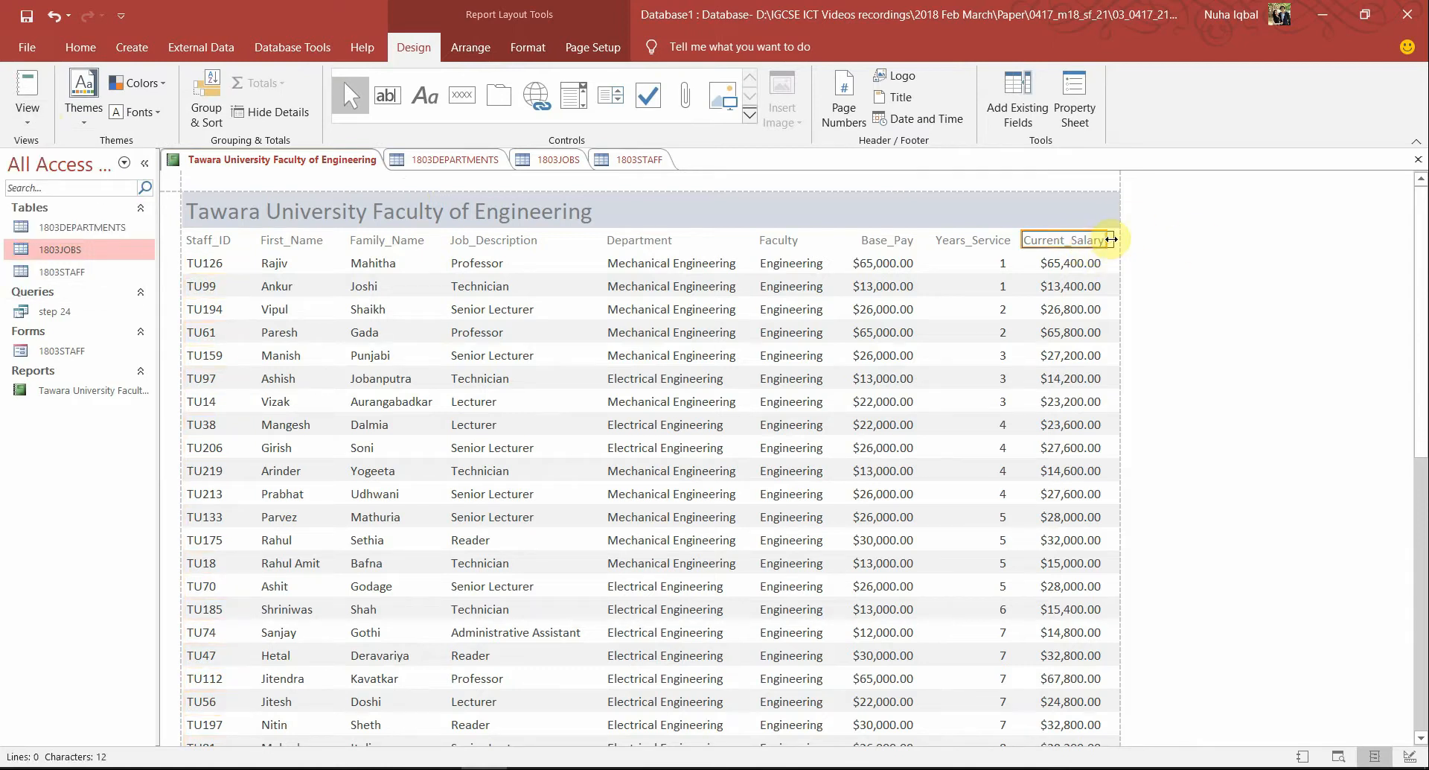
click(50, 117)
click(55, 195)
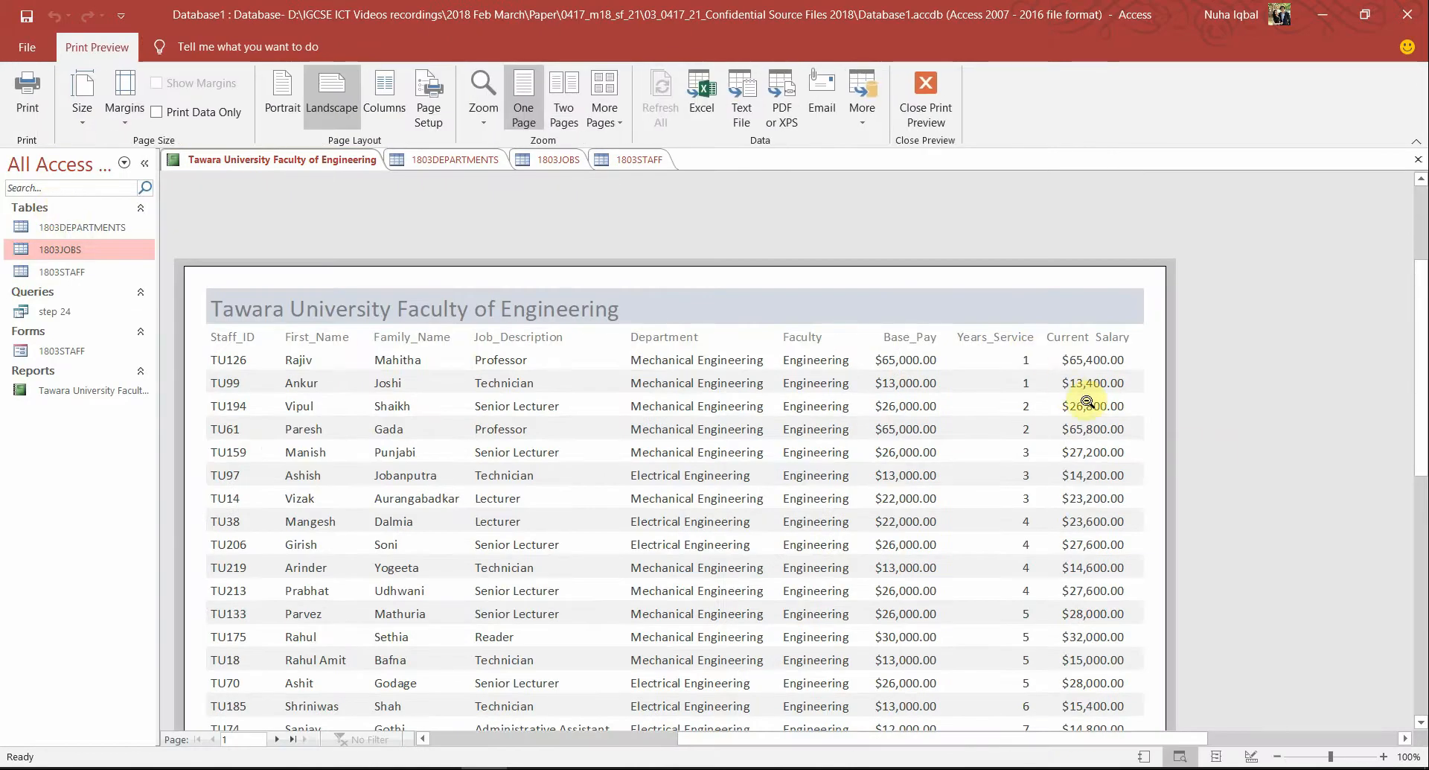
Page through both pages of the print preview, then switch to the question paper PDF
scroll(1088, 402, down, 6)
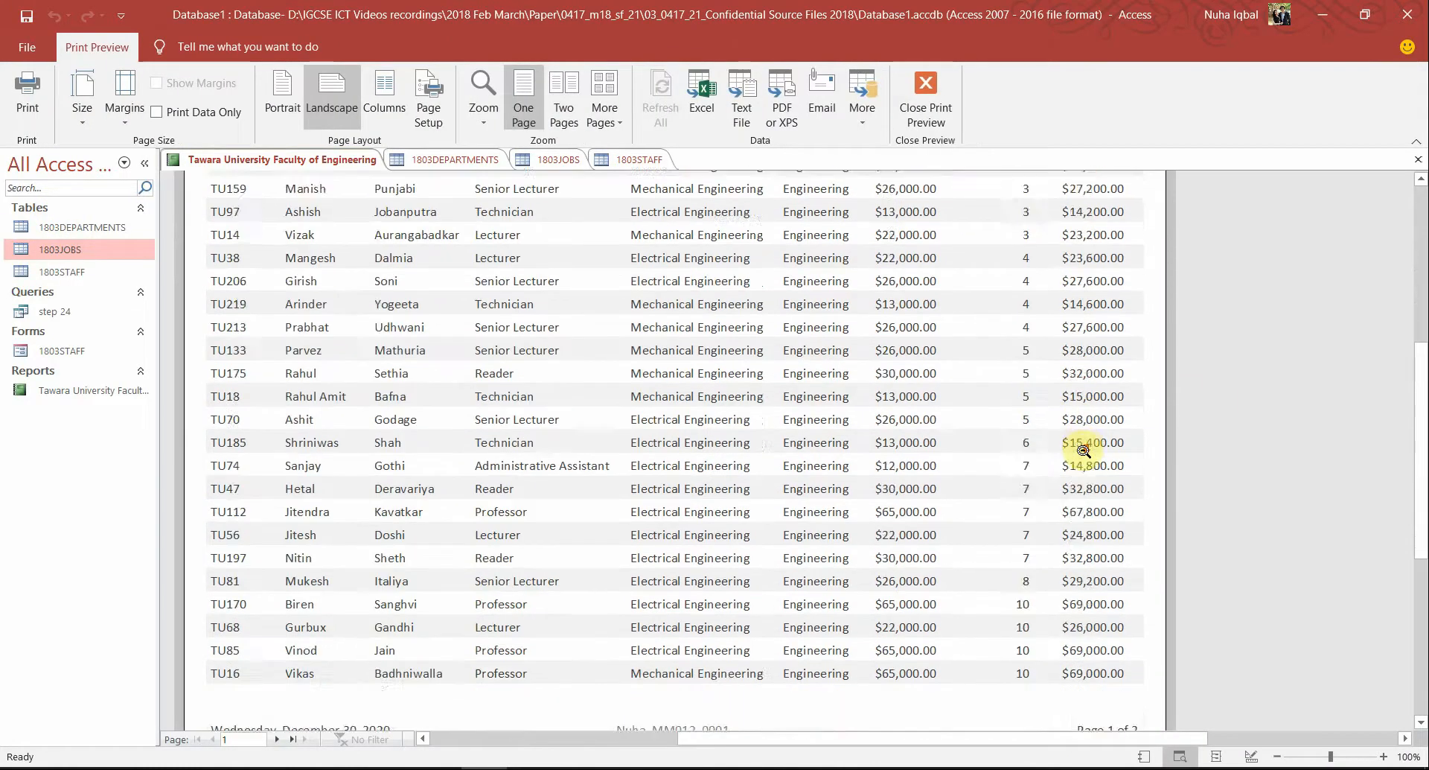
scroll(1084, 450, down, 3)
scroll(1084, 450, up, 10)
scroll(1084, 450, down, 10)
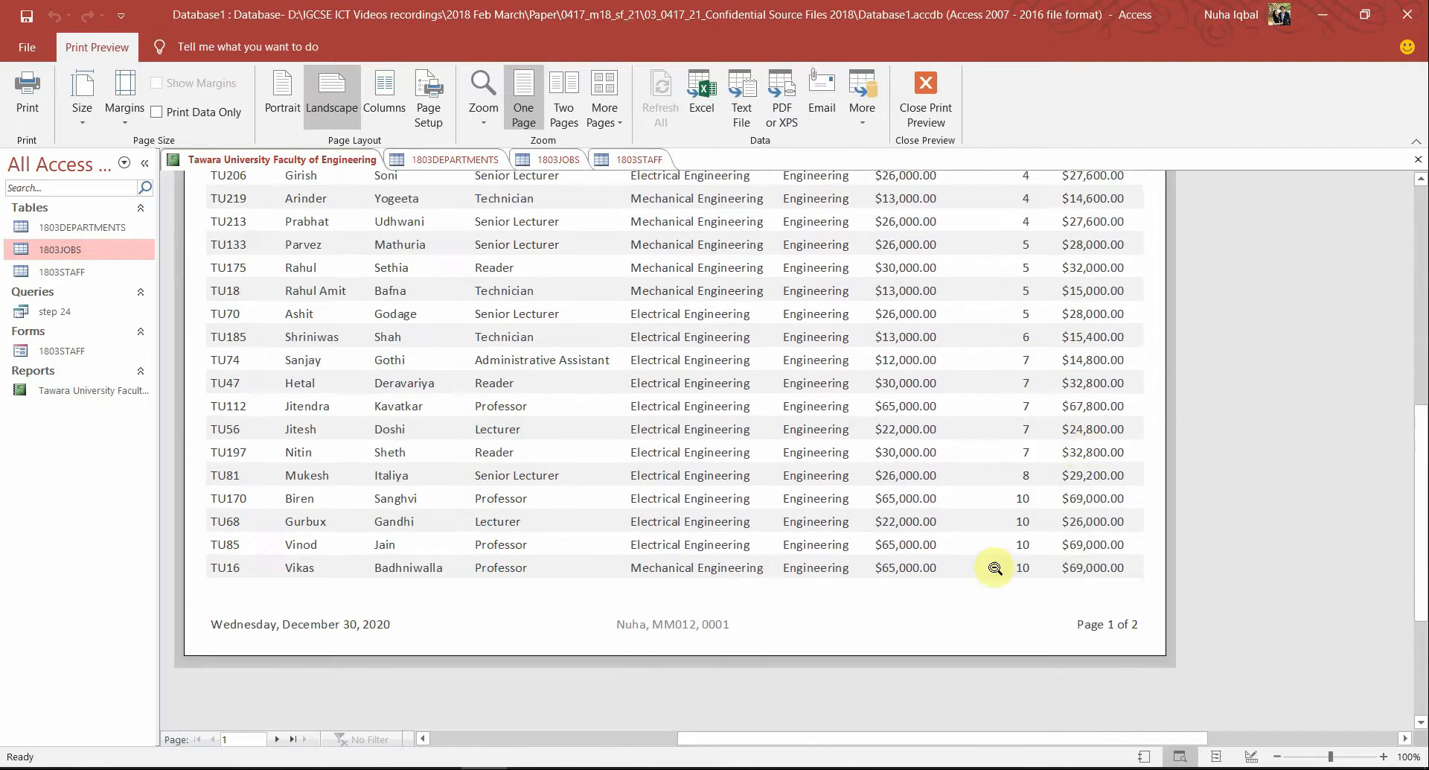
scroll(880, 632, up, 7)
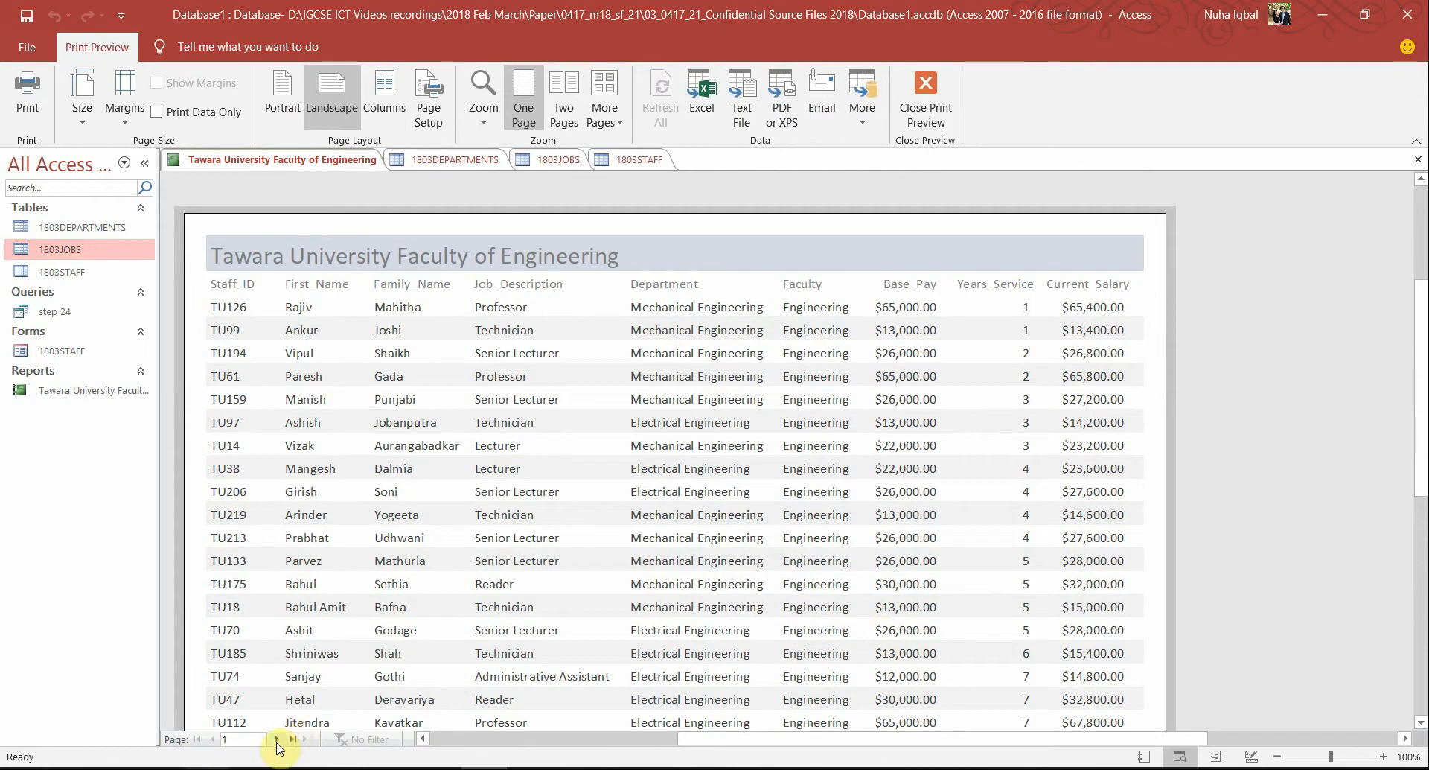
click(277, 739)
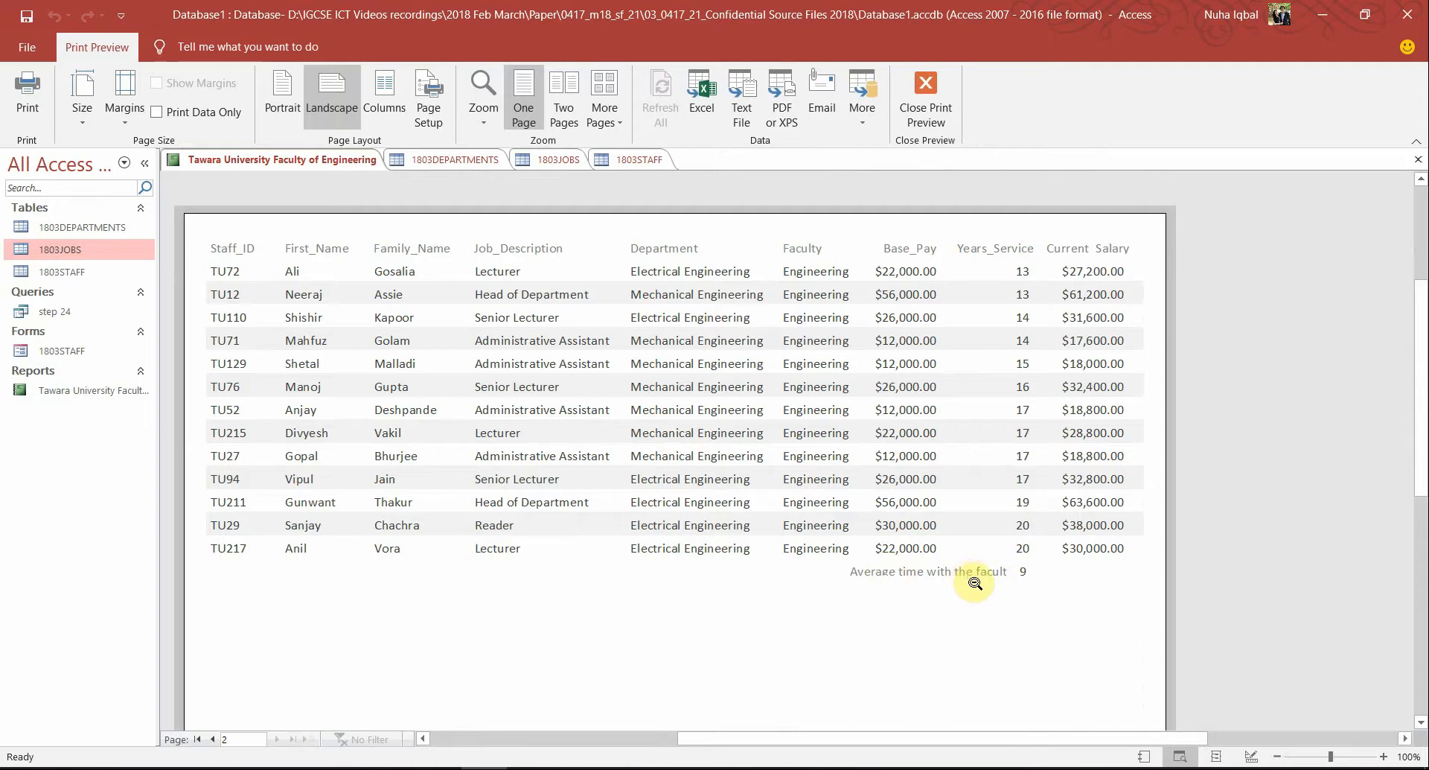
scroll(975, 583, down, 5)
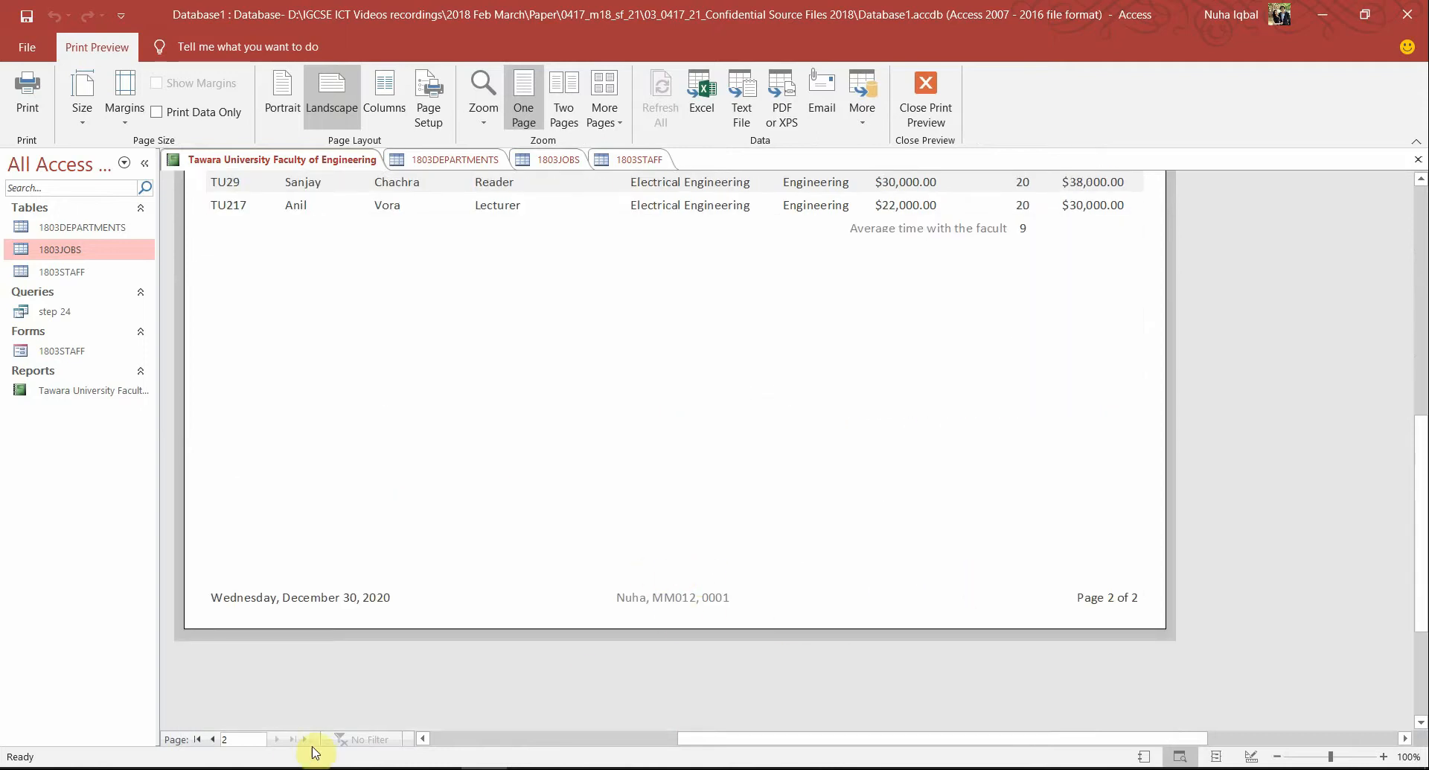
click(208, 740)
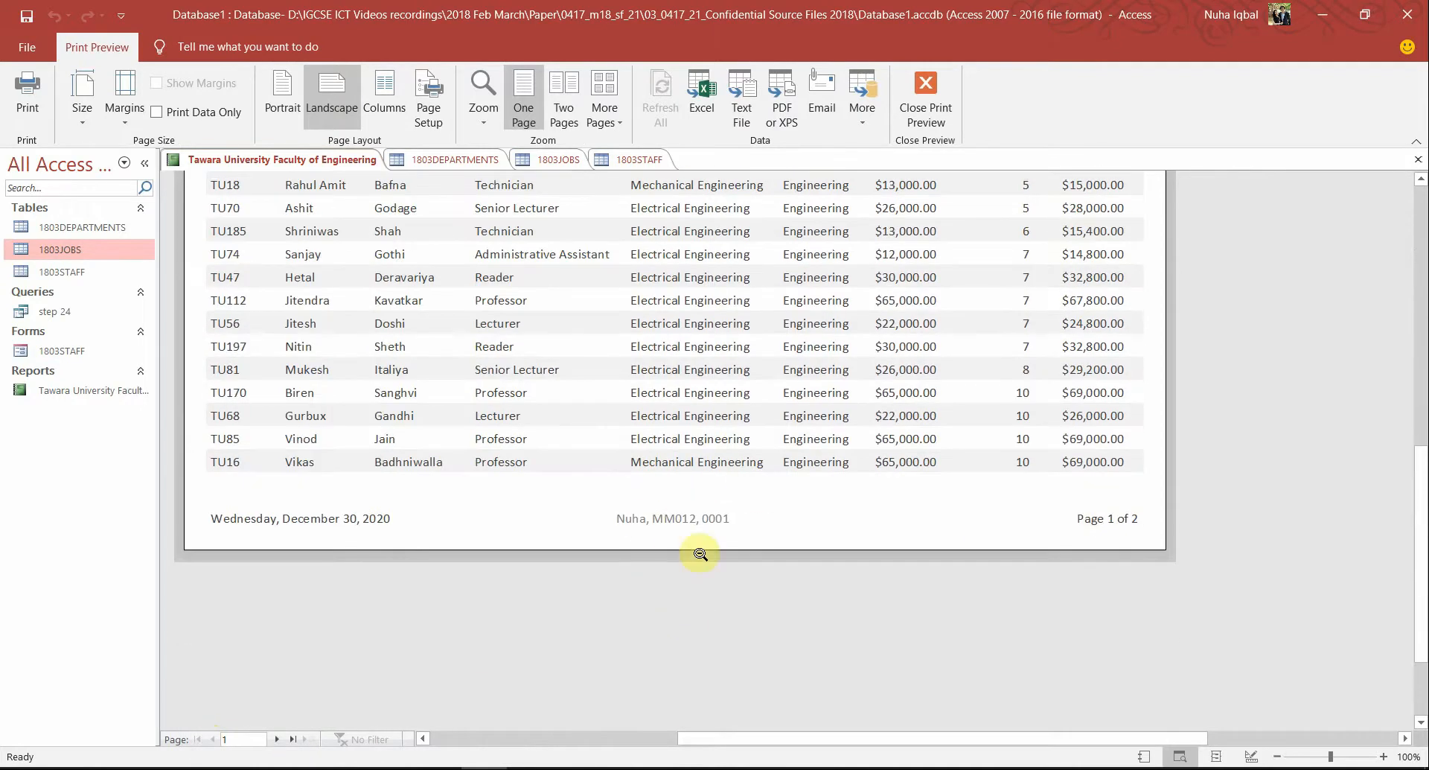
scroll(699, 534, up, 10)
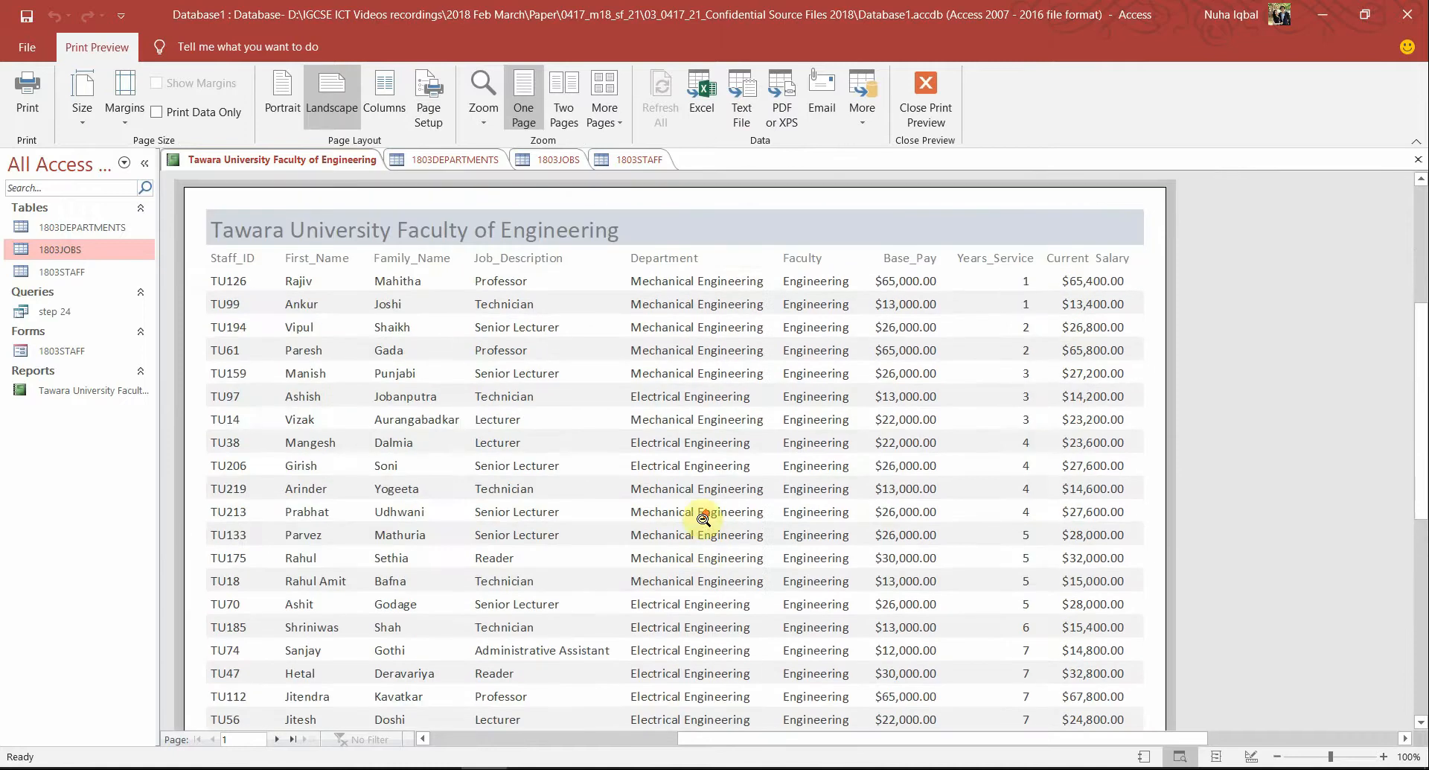
key(alt+Tab)
scroll(903, 478, down, 3)
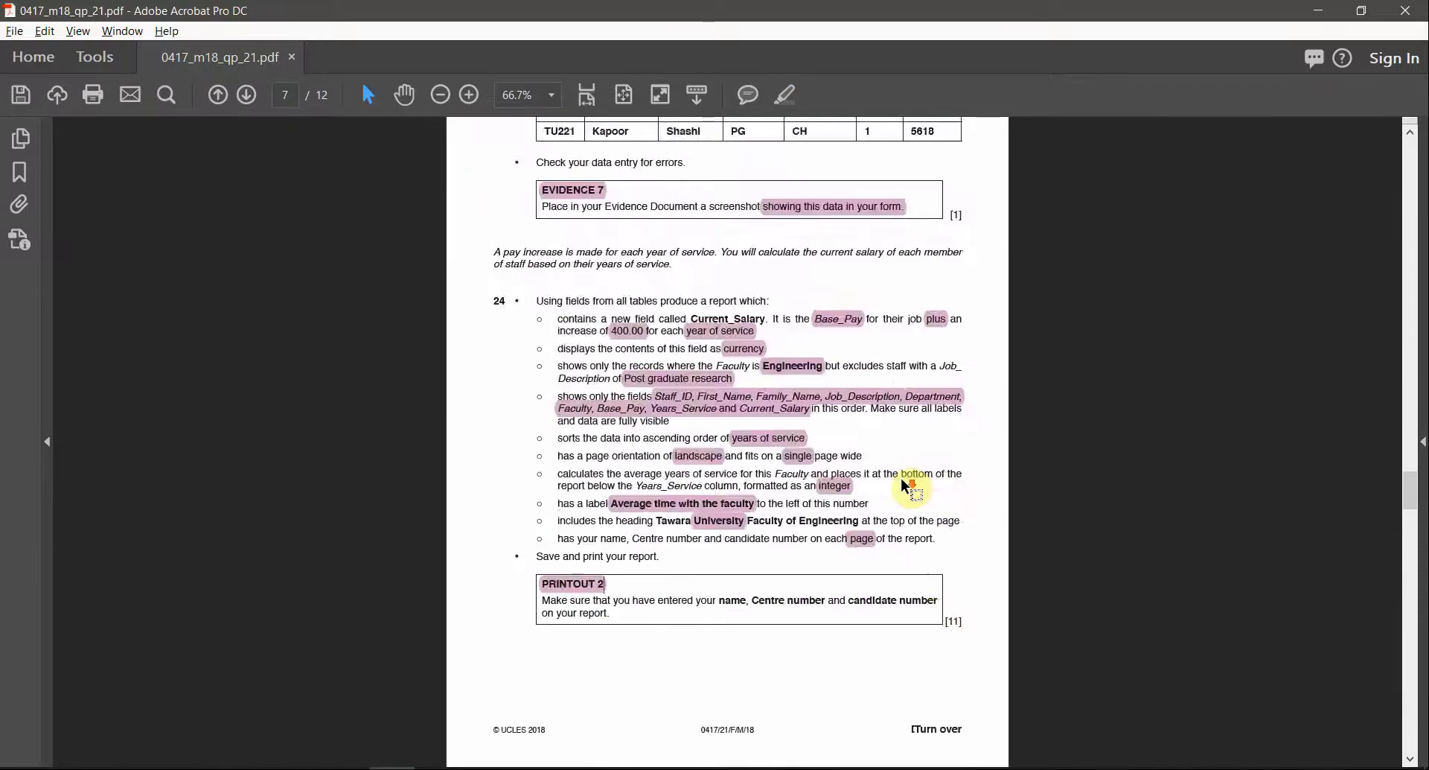
Find task 25 on page 8 and briefly highlight, then unhighlight, External_Phone
scroll(904, 478, down, 2)
scroll(881, 306, up, 2)
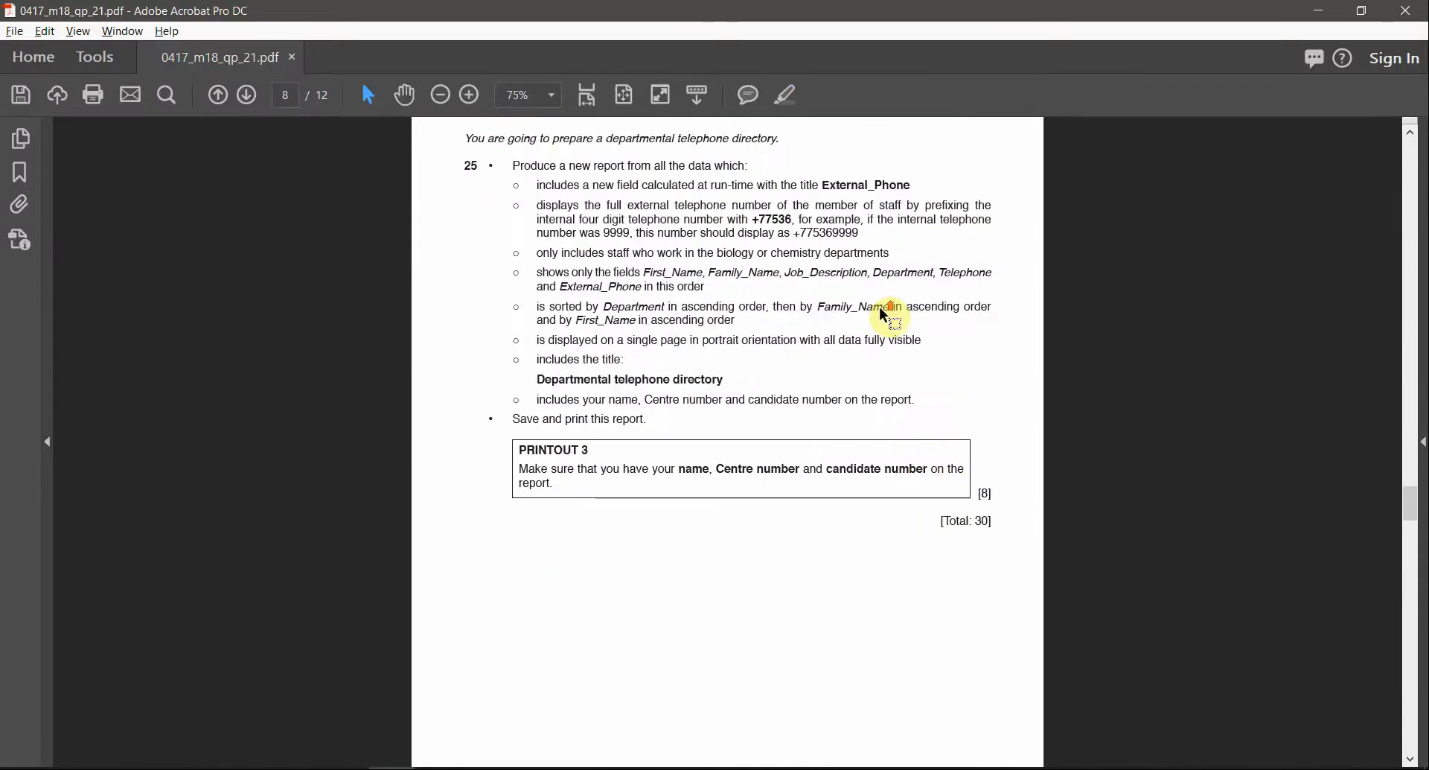
scroll(848, 405, up, 2)
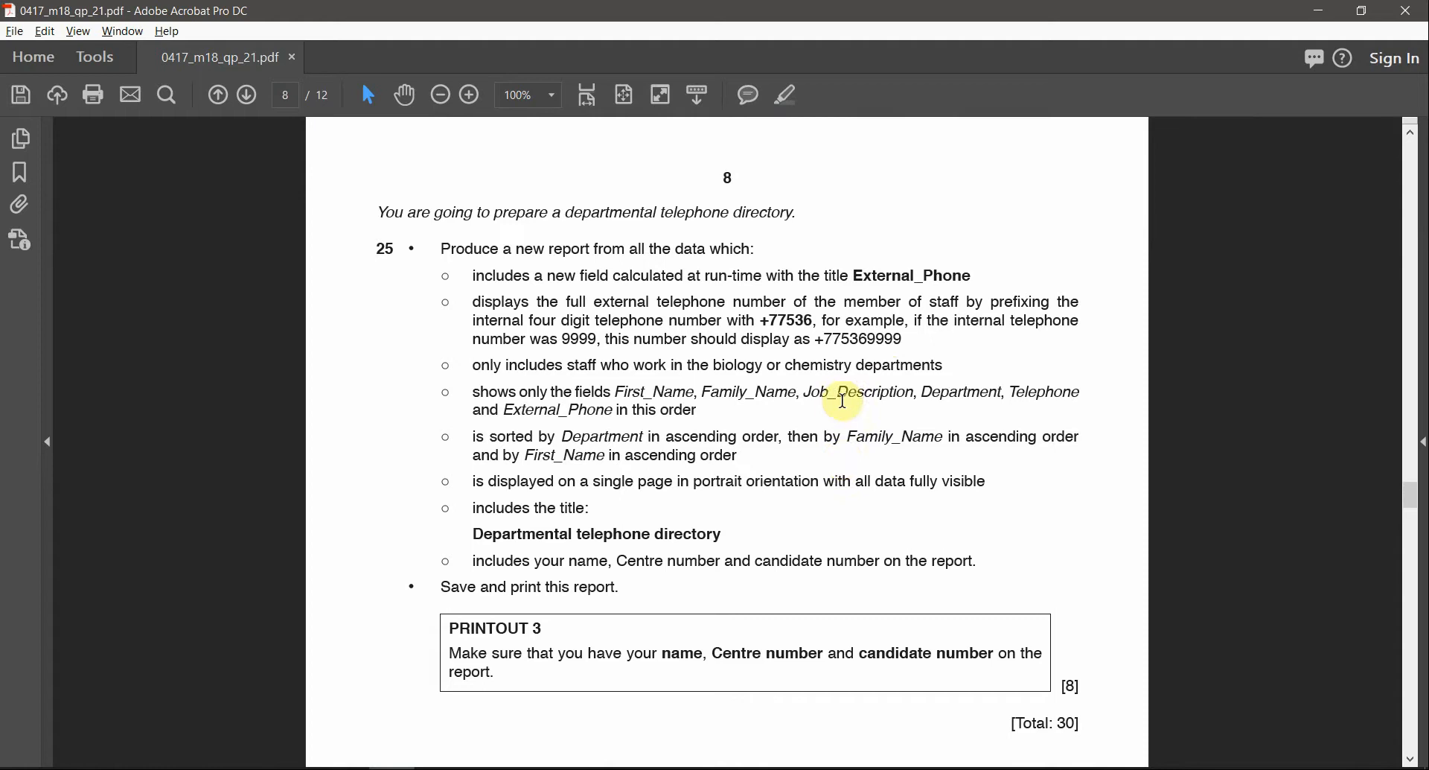
scroll(721, 318, up, 1)
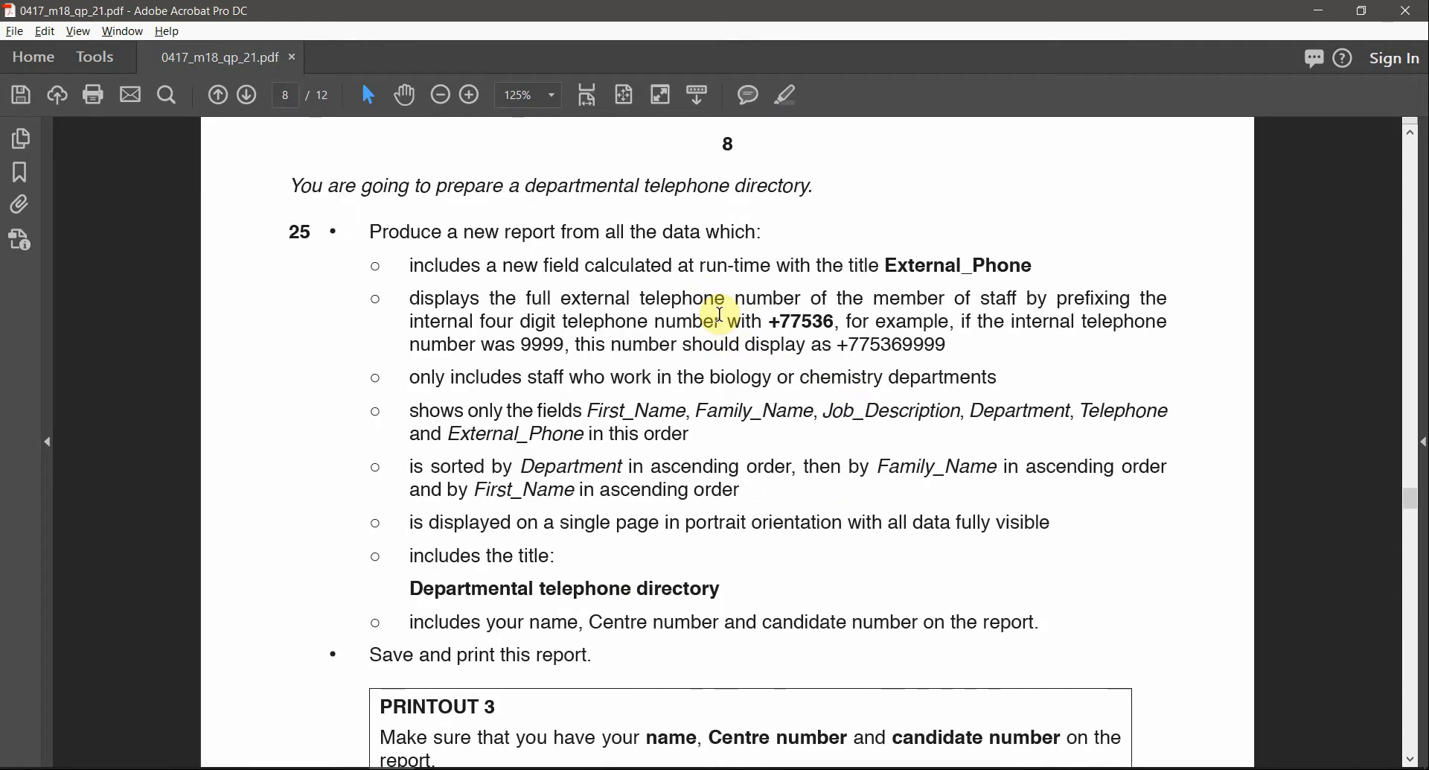
scroll(722, 322, up, 1)
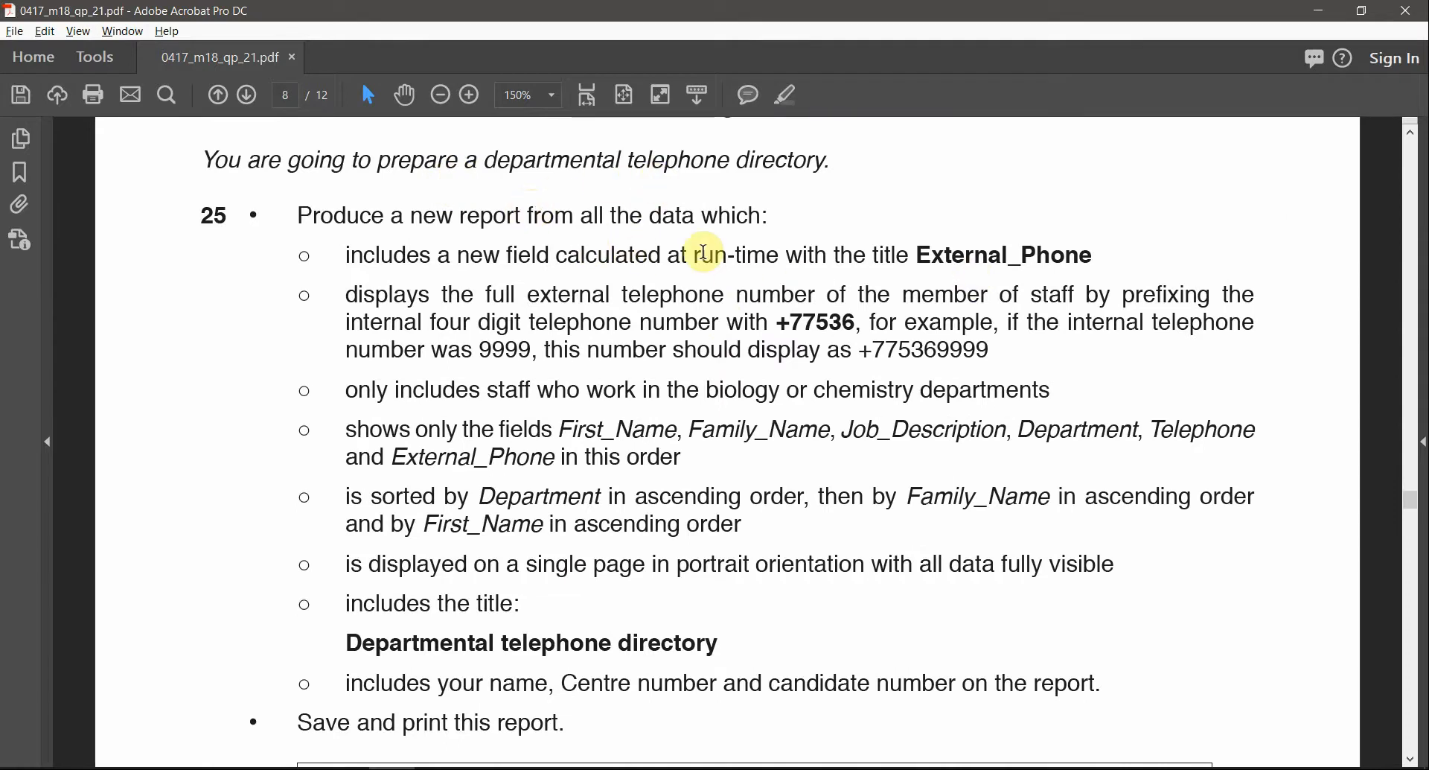
scroll(706, 259, down, 2)
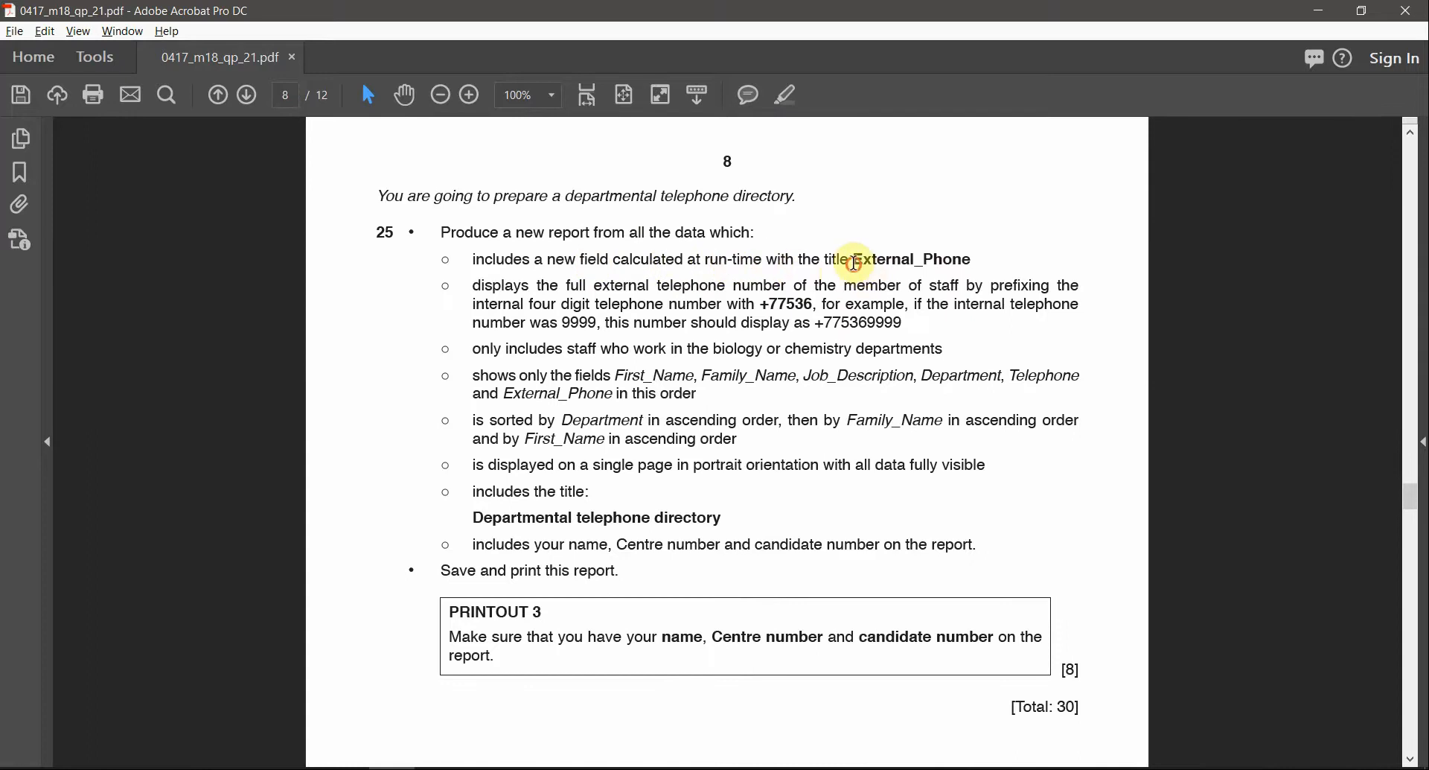
drag(855, 262, 977, 262)
click(794, 99)
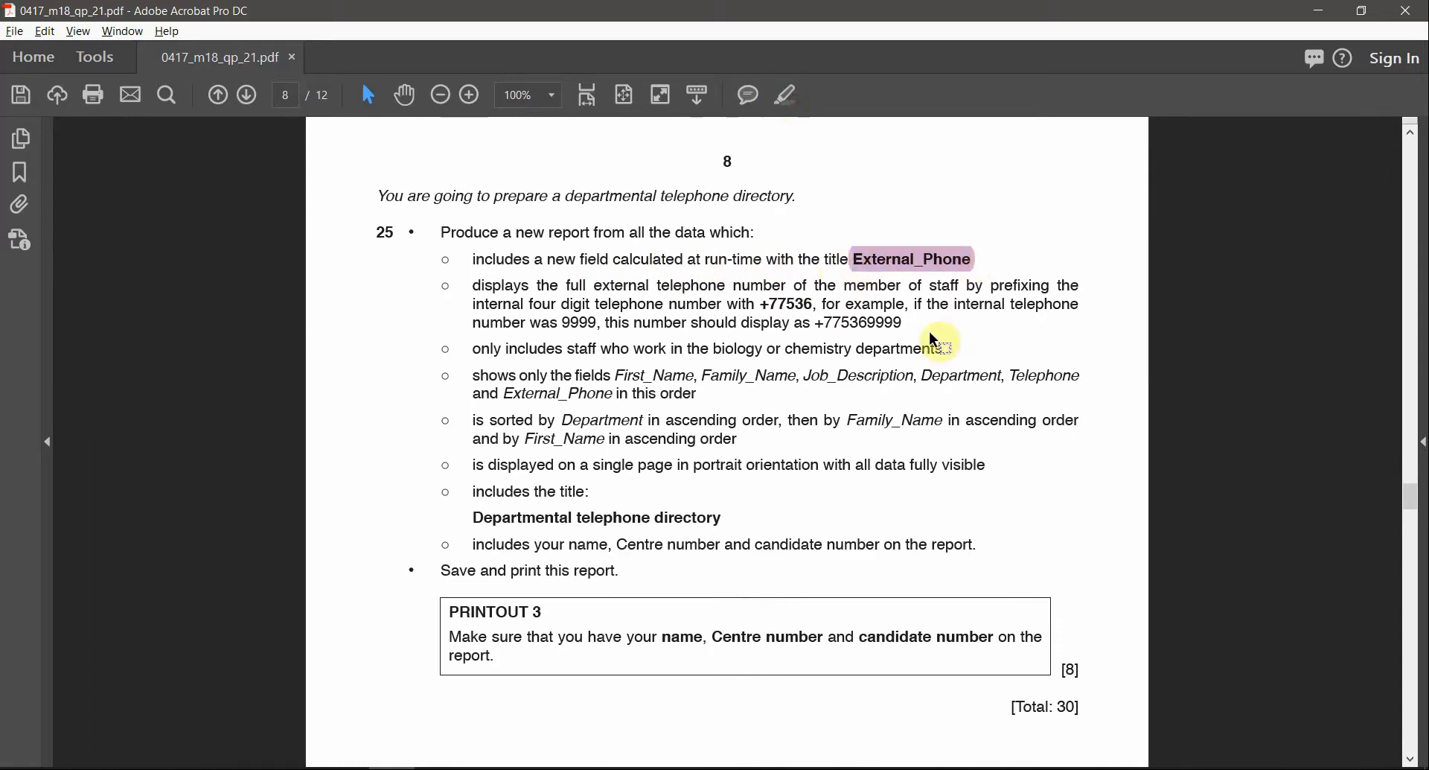
scroll(941, 335, up, 2)
click(1005, 224)
key(Delete)
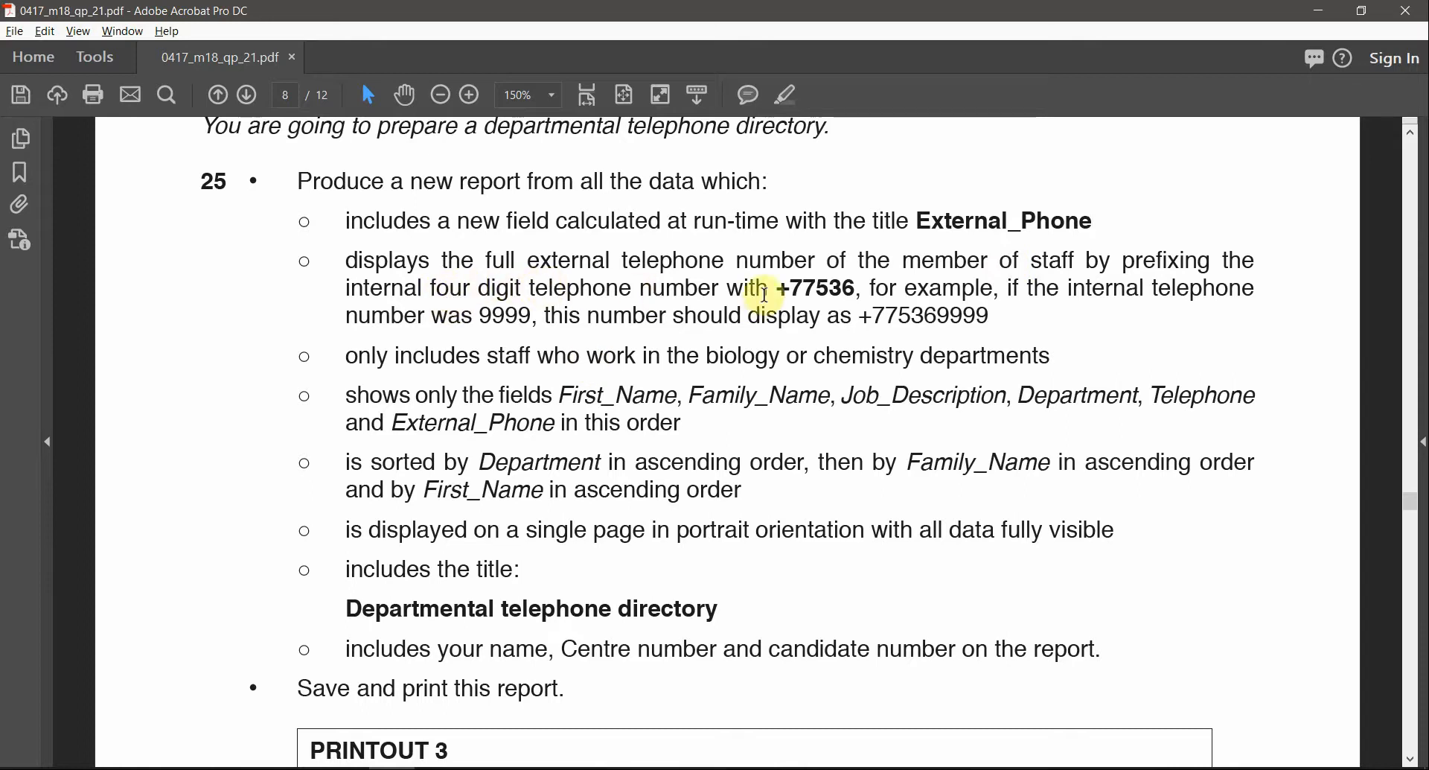
Read the +77536/9999 phone format, biology or chemistry criteria, required fields and sort order, then return to Access
drag(780, 288, 857, 289)
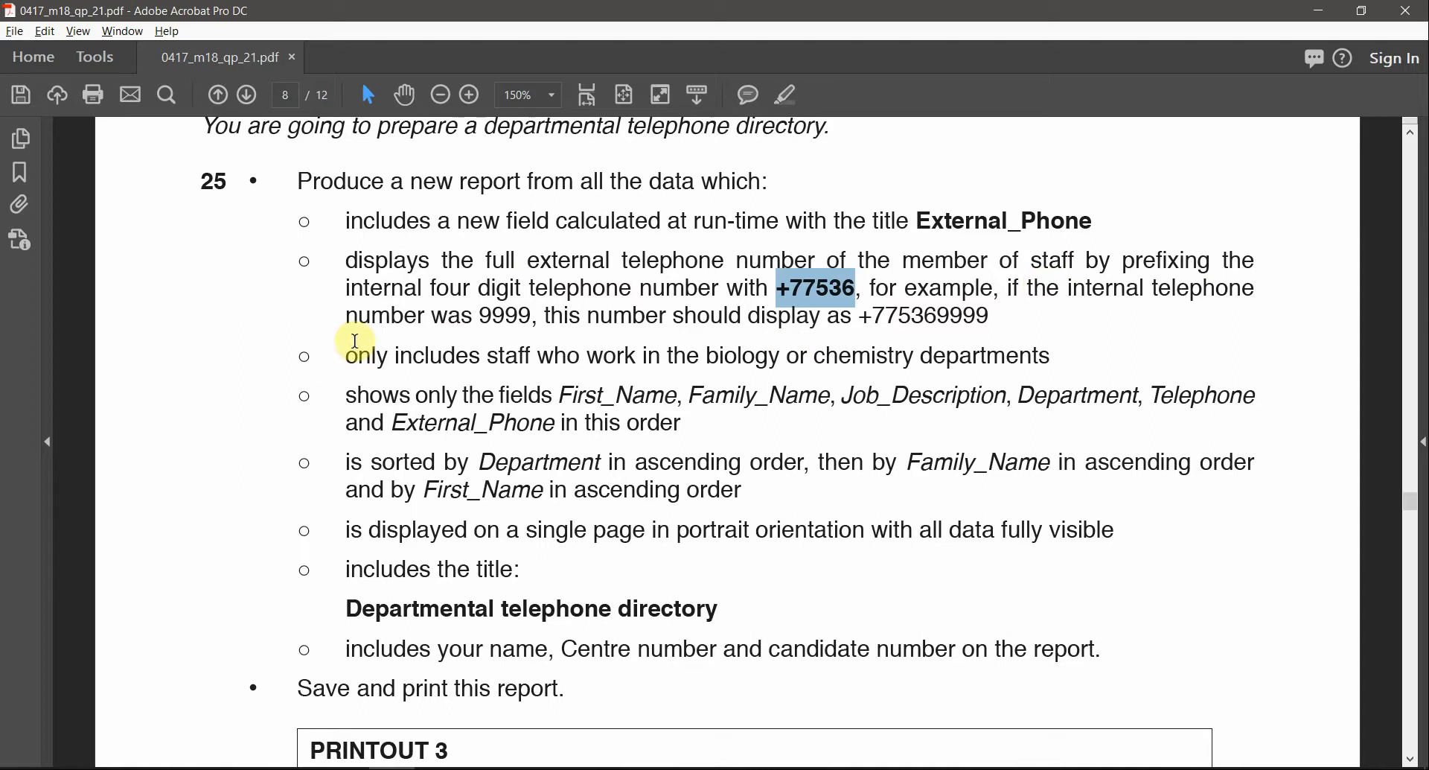
click(487, 315)
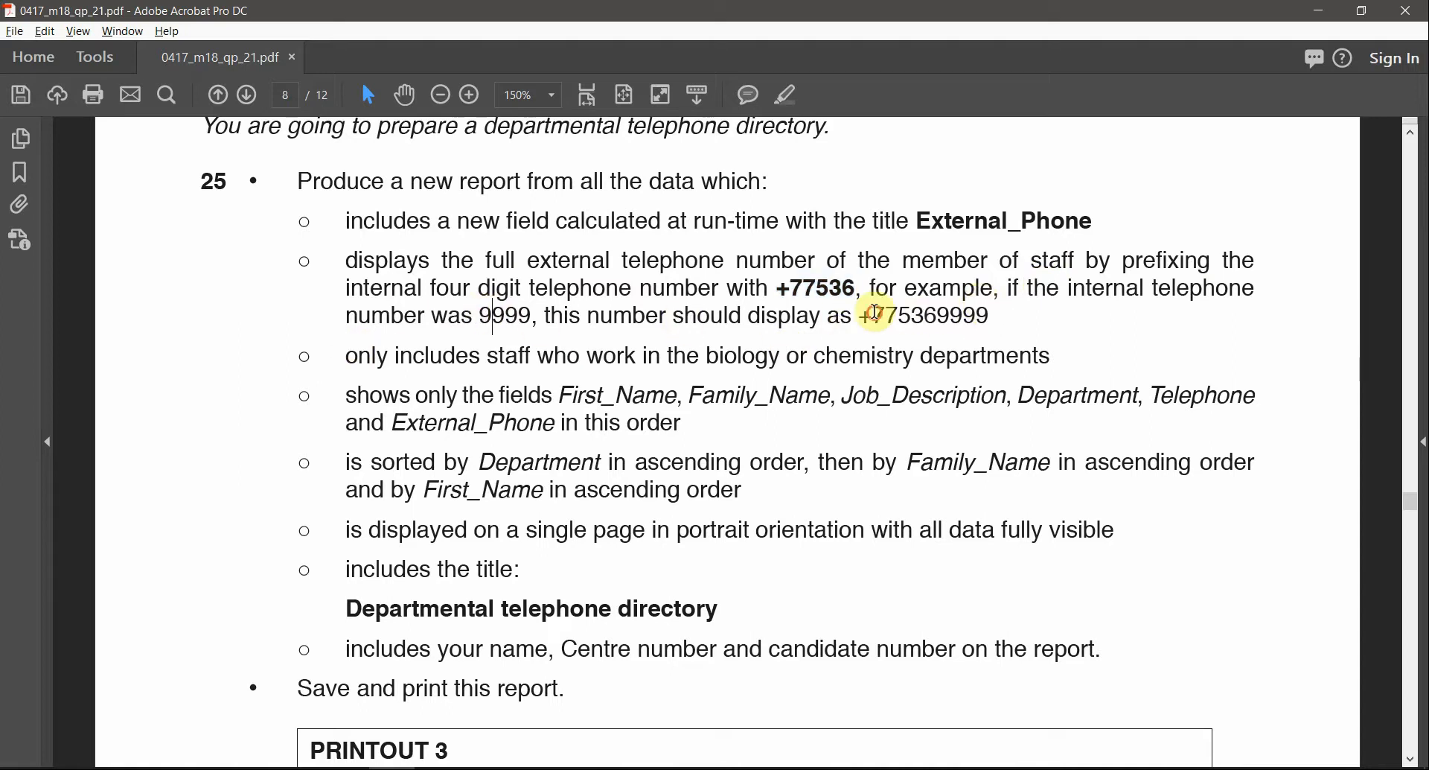
drag(874, 313, 990, 314)
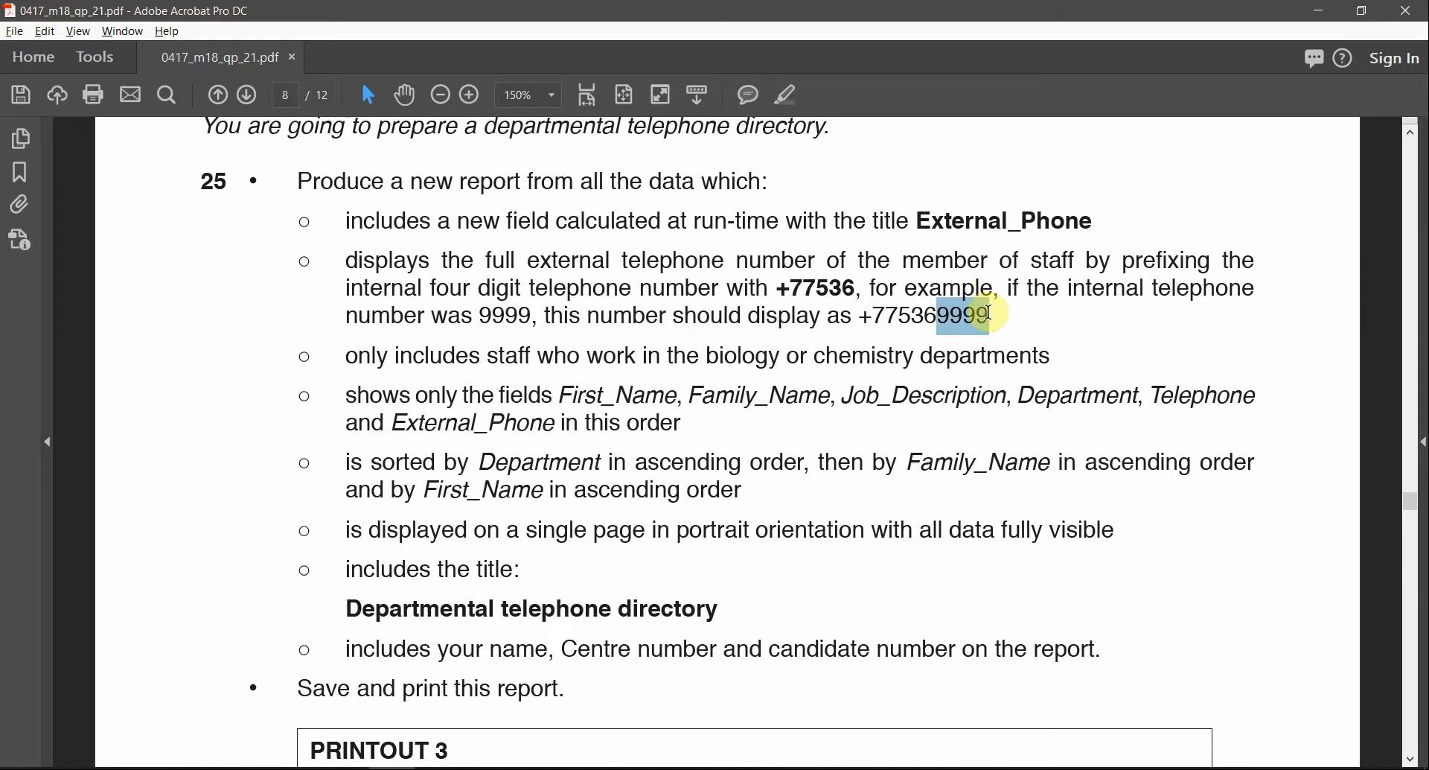
scroll(876, 418, down, 1)
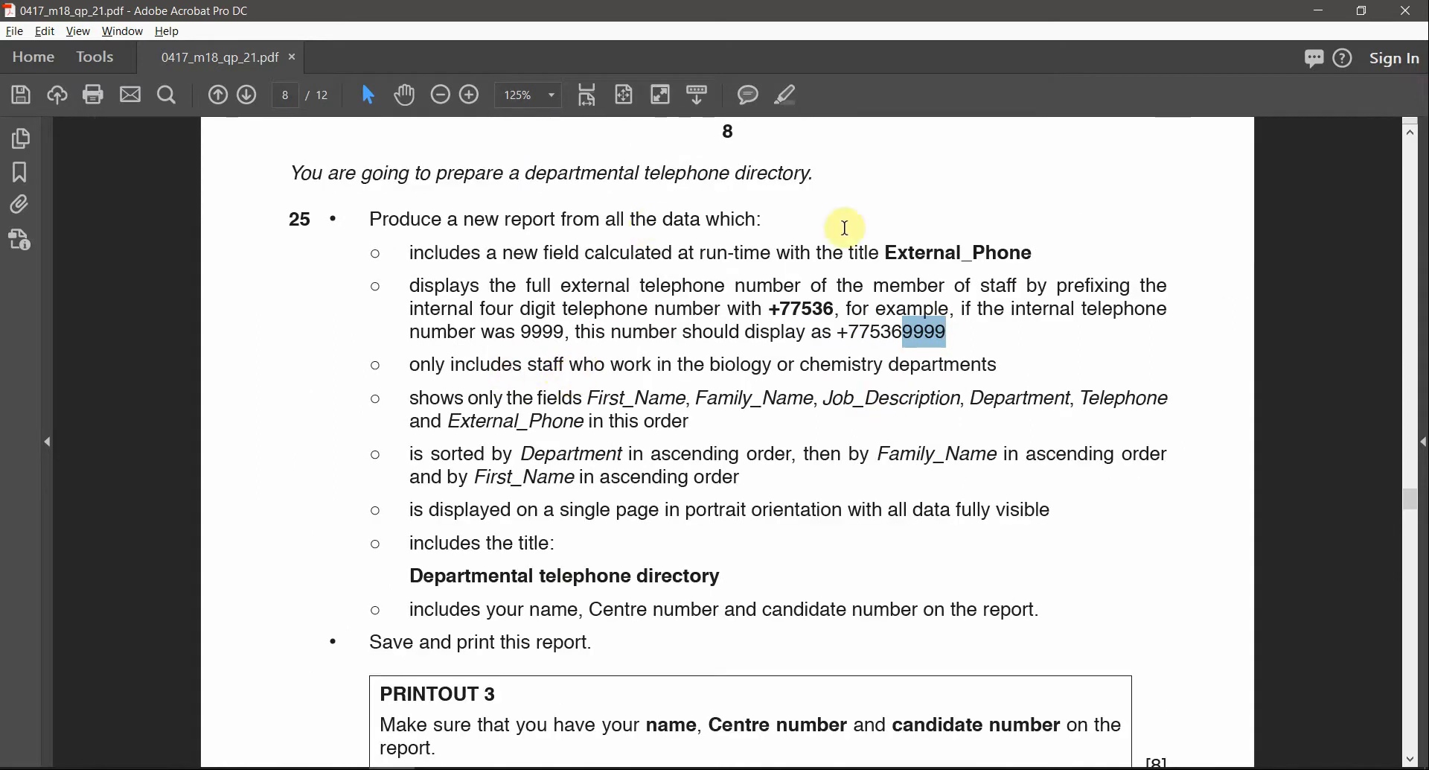
drag(1042, 260, 832, 324)
click(832, 321)
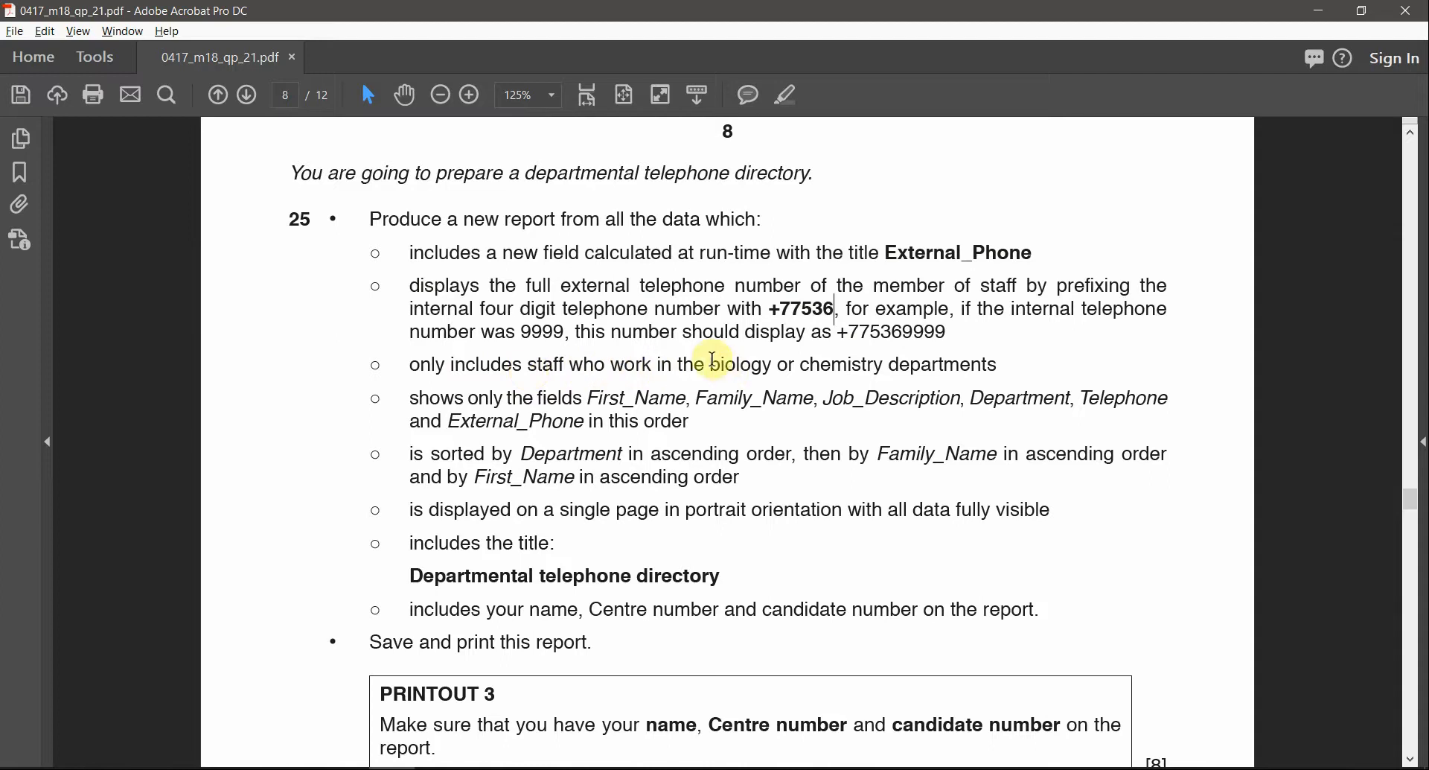
drag(713, 365, 852, 405)
click(454, 418)
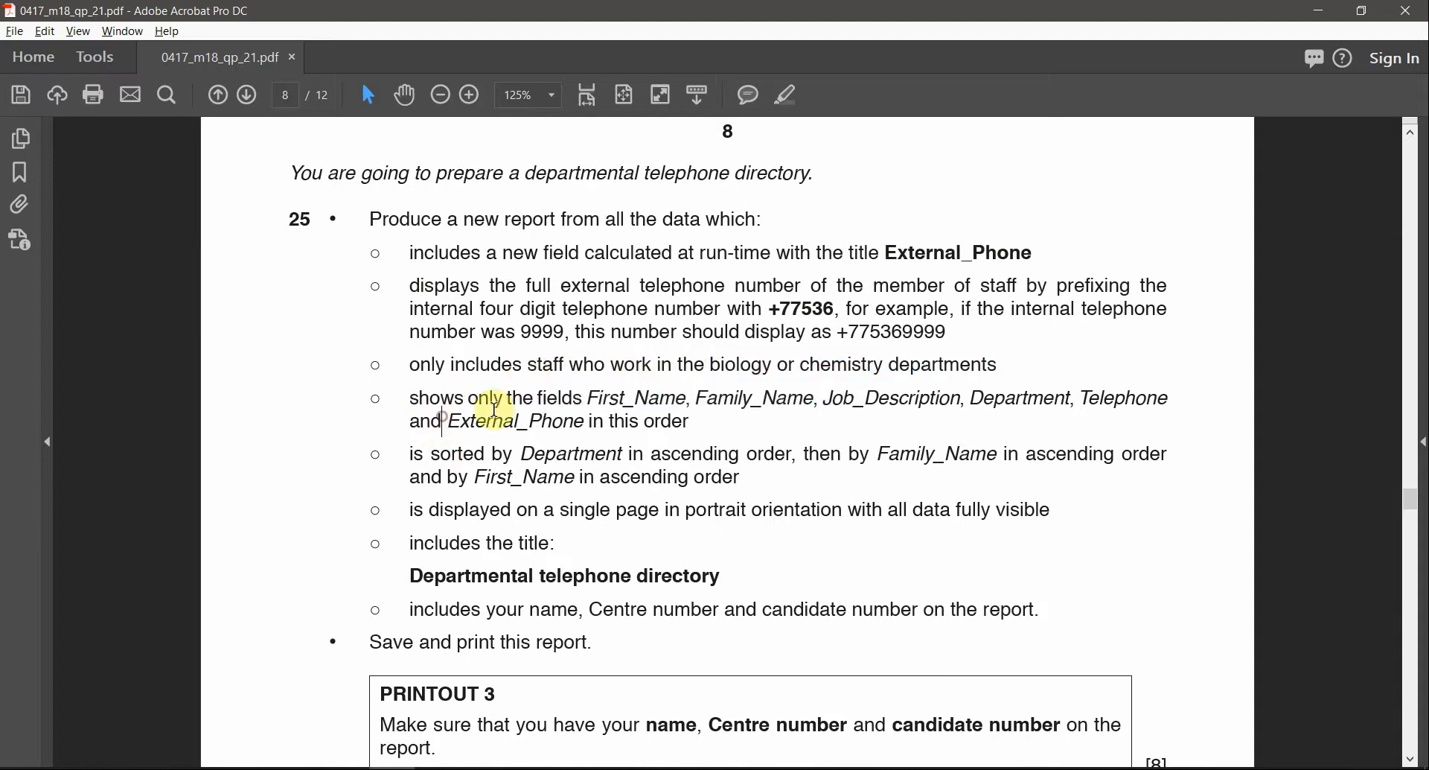
drag(587, 399, 639, 422)
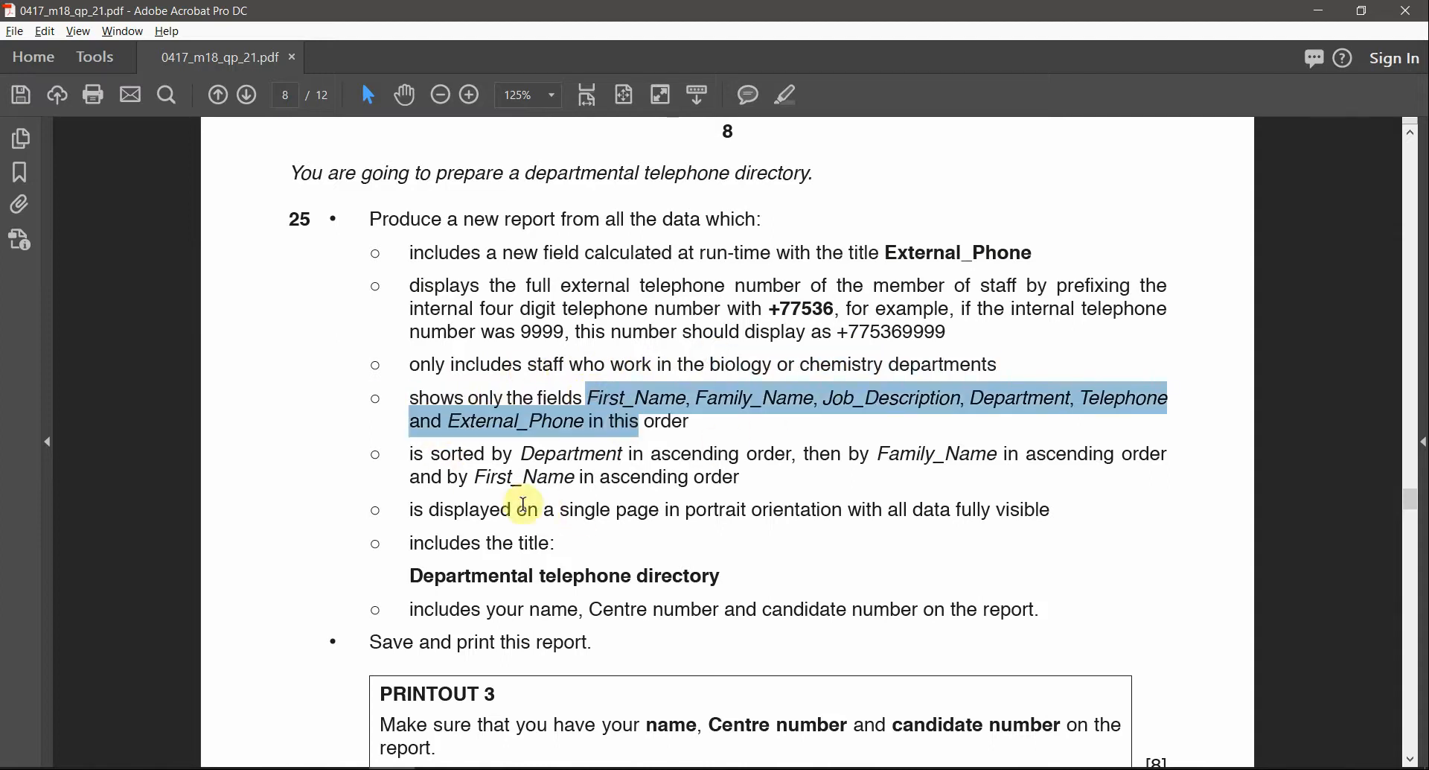
drag(475, 449, 544, 471)
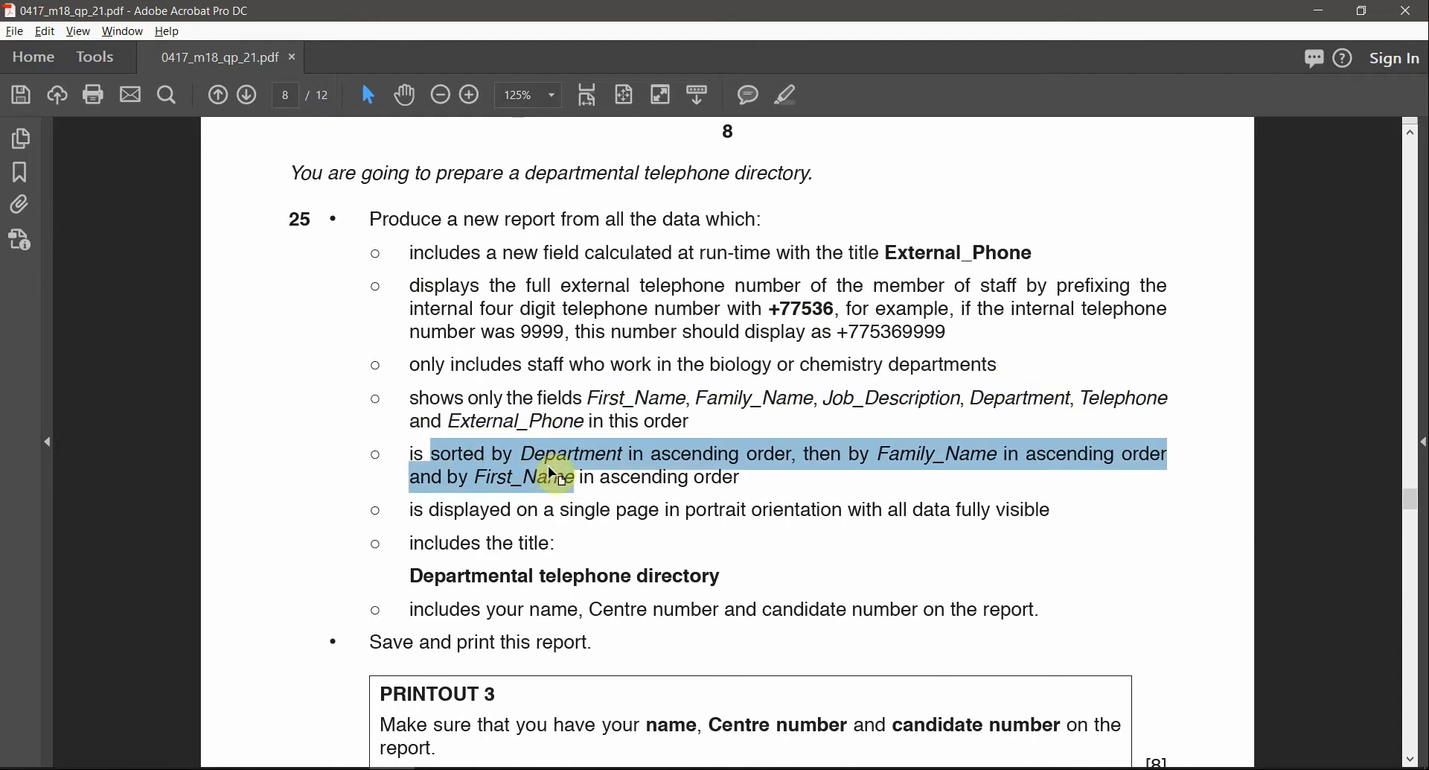
click(483, 769)
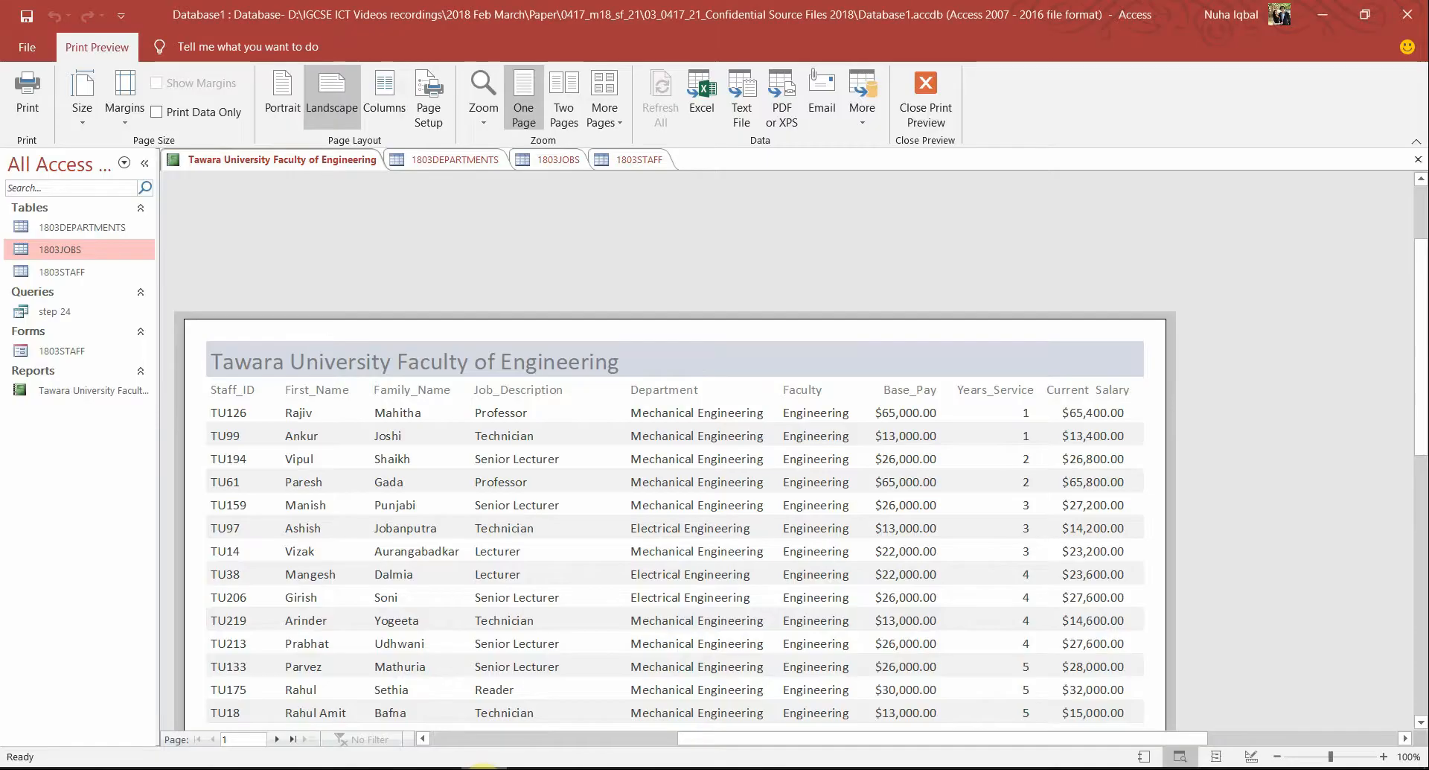
Close the Tawara University Faculty of Engineering report, saving its design changes
right_click(347, 168)
click(402, 223)
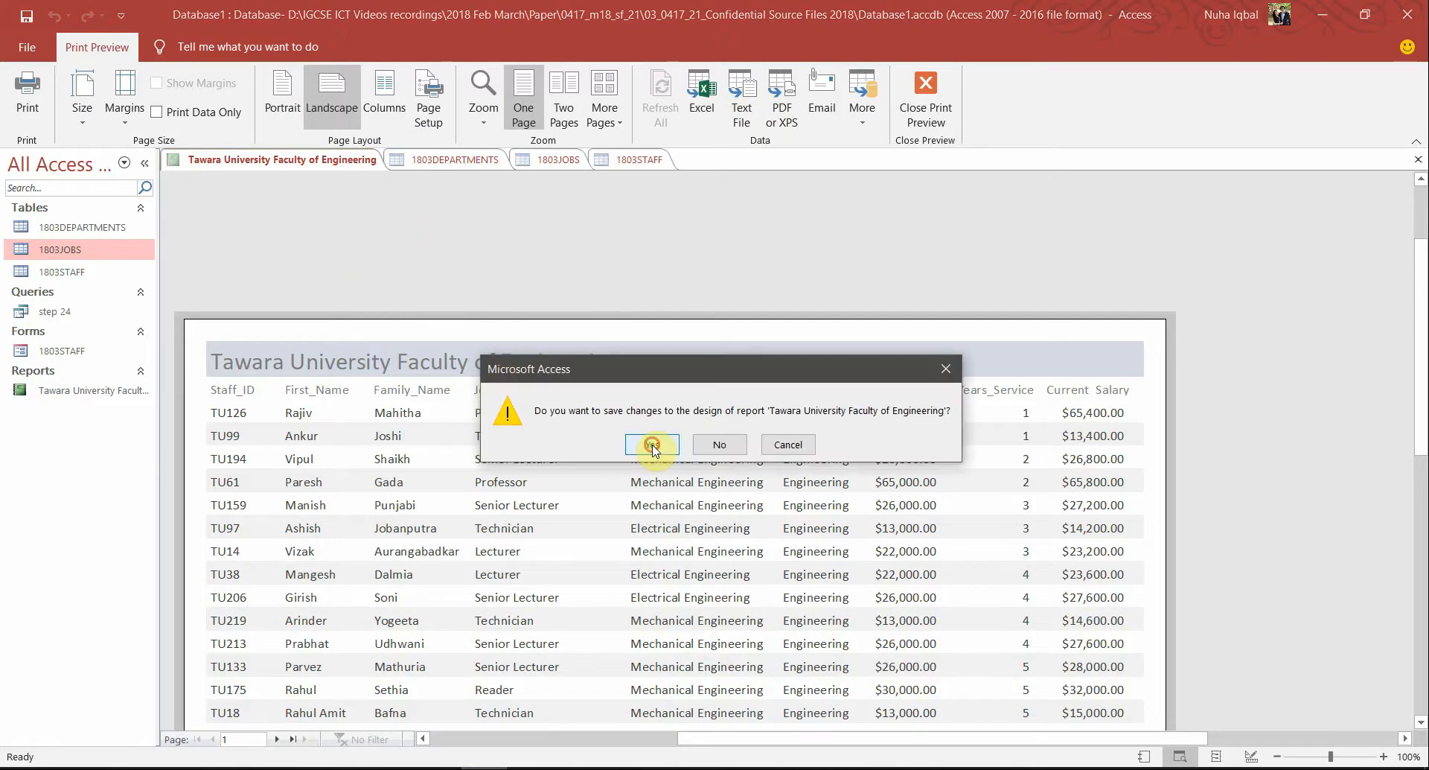
click(651, 445)
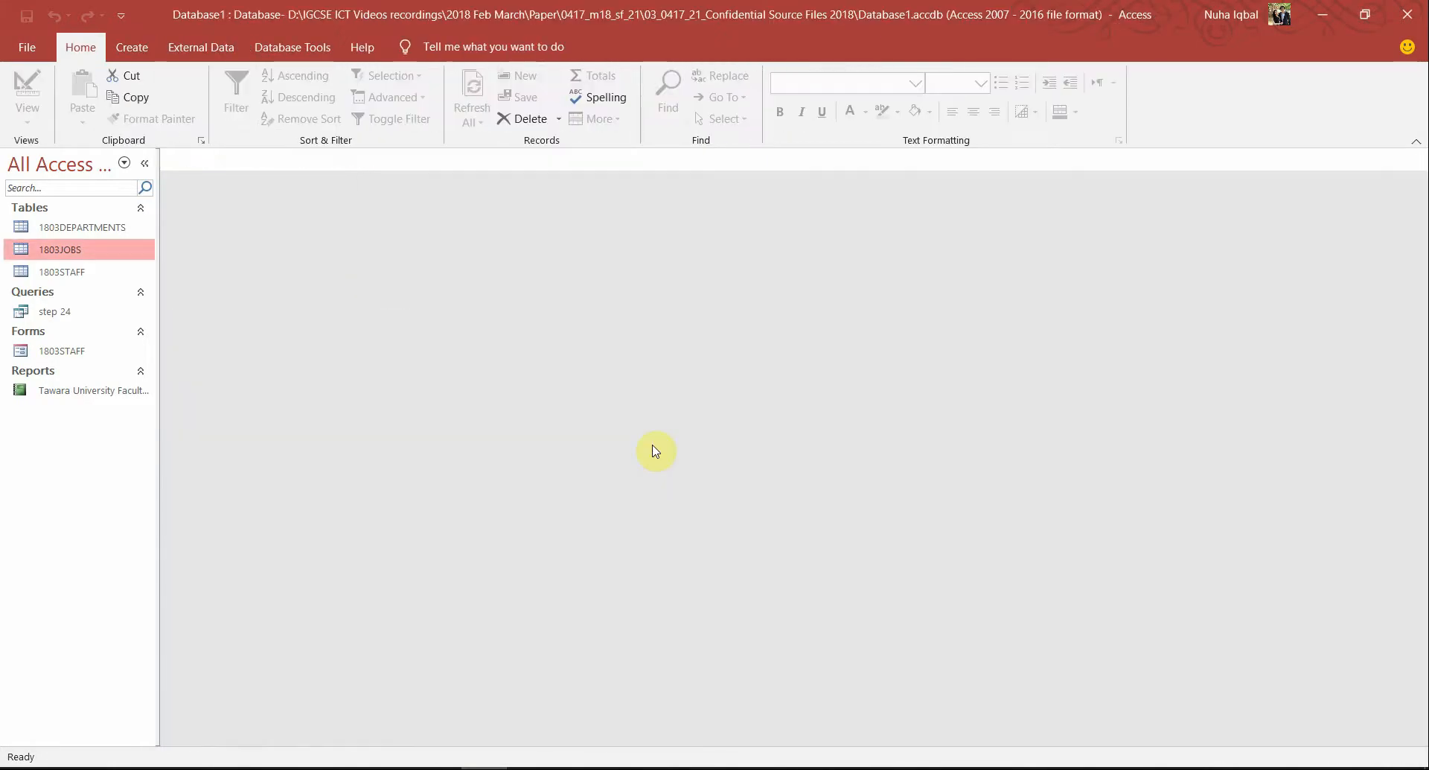
Start a new Query Design and select all three tables in Show Table
click(132, 49)
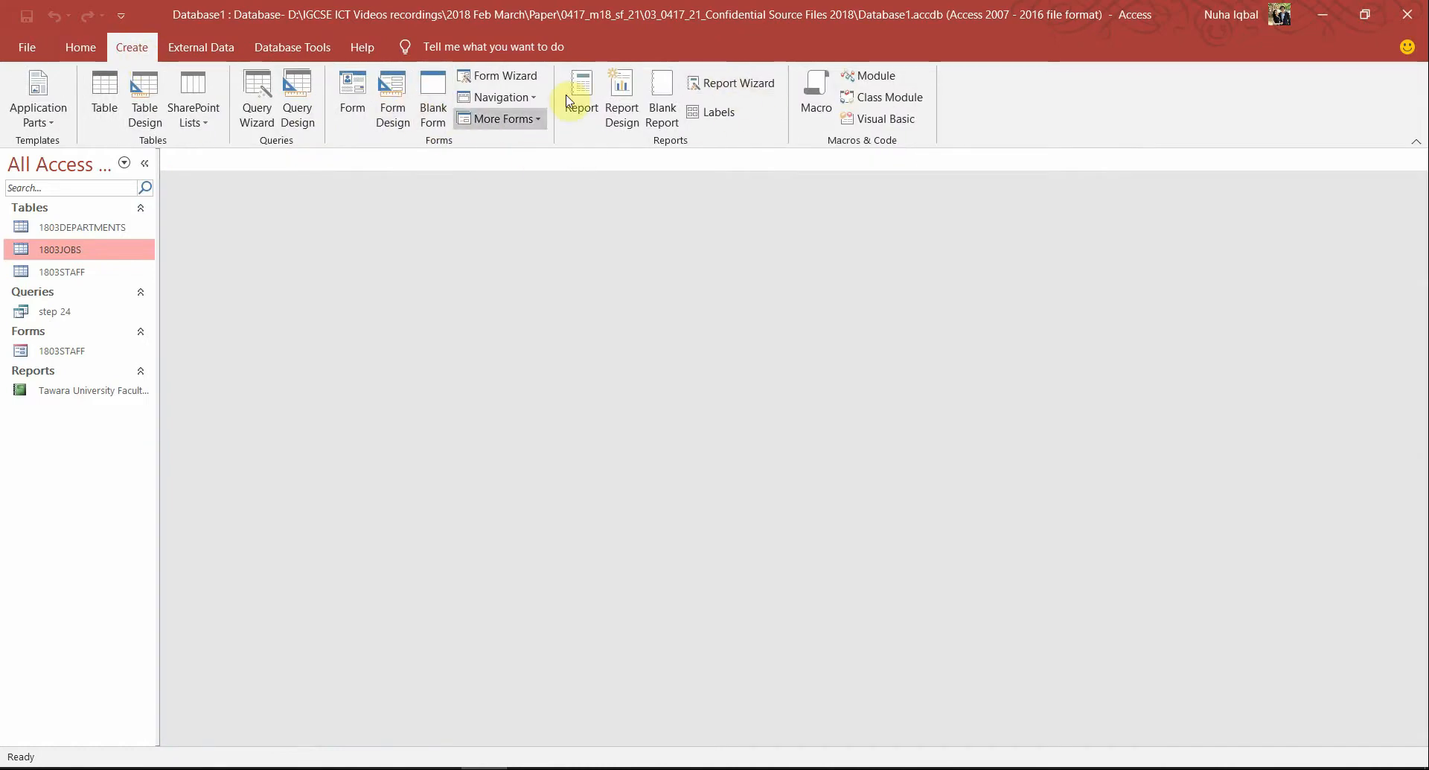
click(314, 96)
drag(680, 505, 593, 310)
Add 1803DEPARTMENTS, 1803JOBS and 1803STAFF, then spread the table boxes so their joins show clearly
click(732, 742)
click(821, 742)
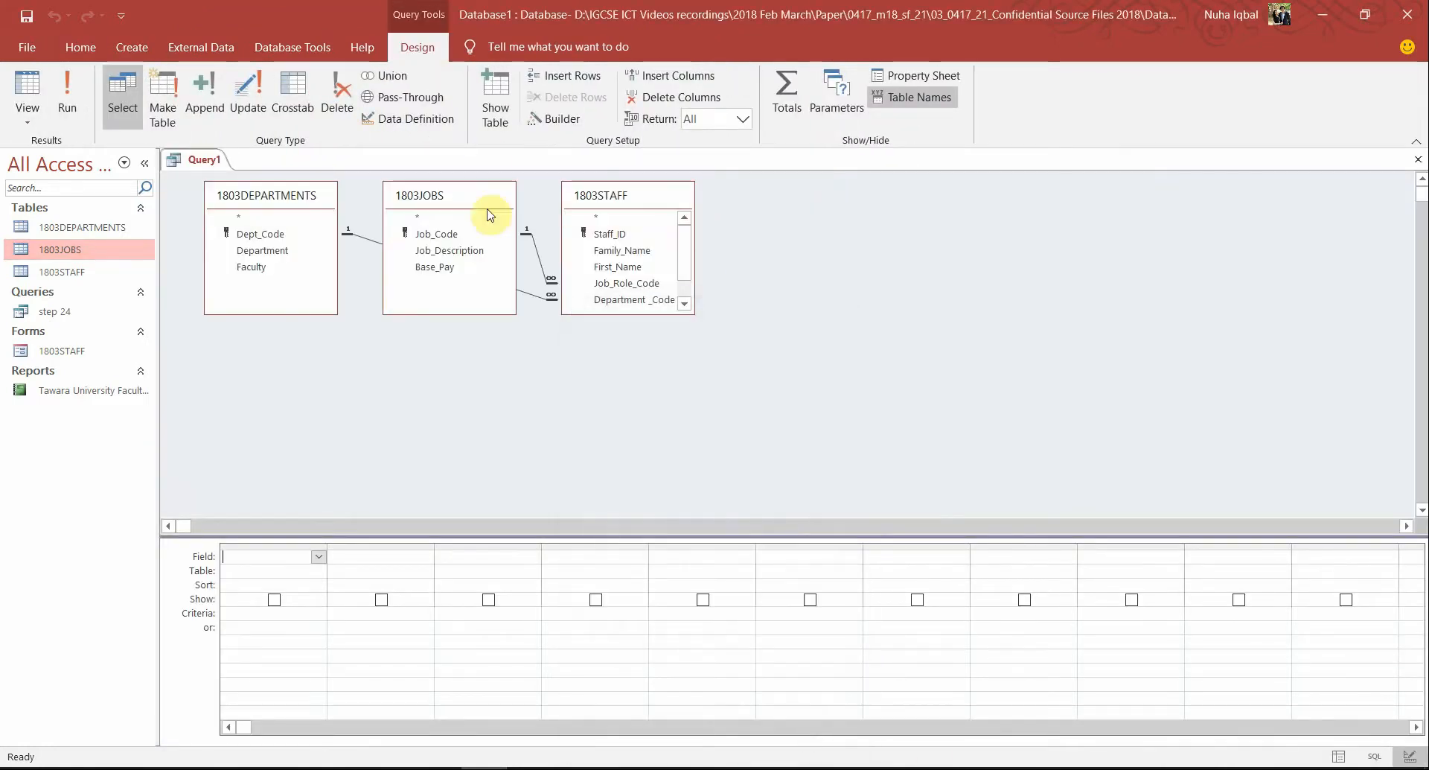
drag(456, 191, 499, 186)
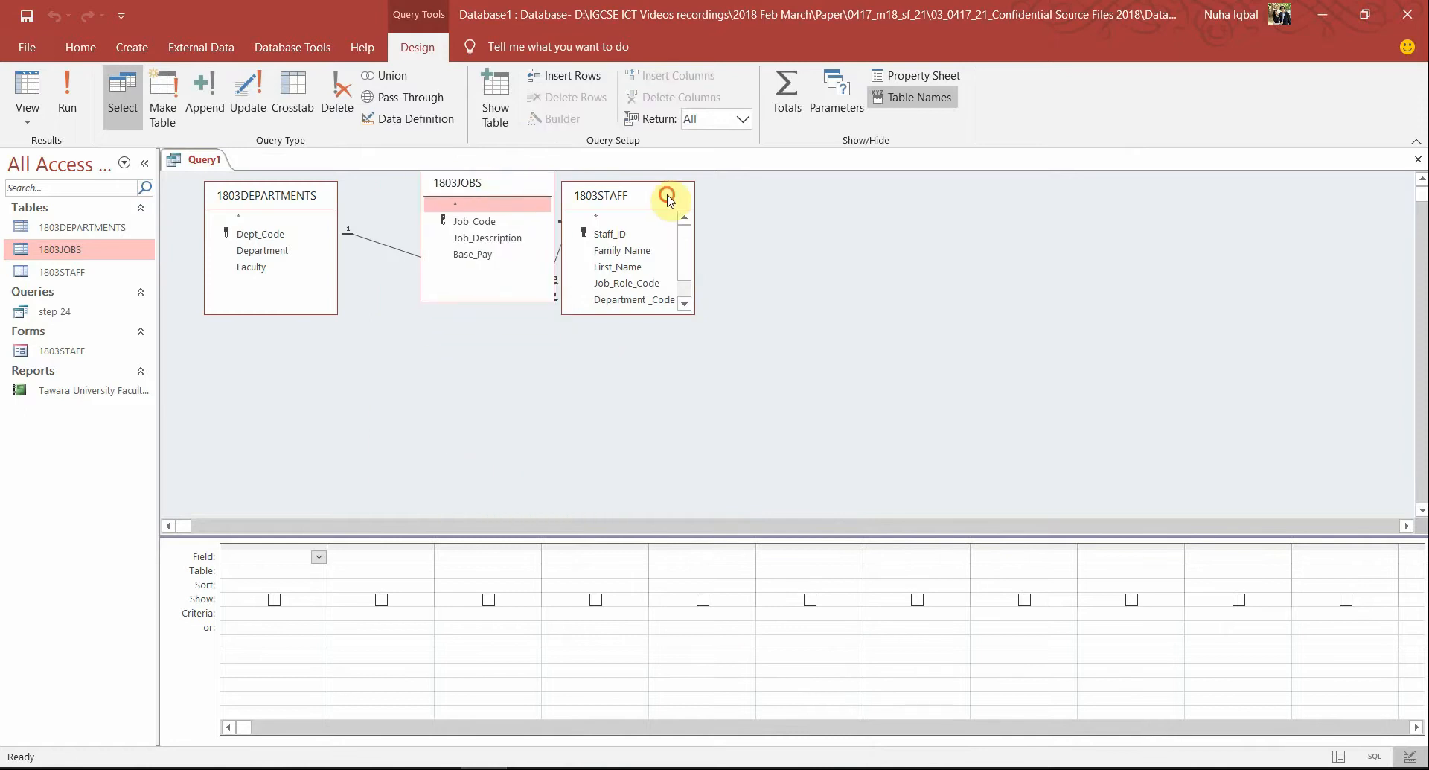
drag(668, 199, 680, 364)
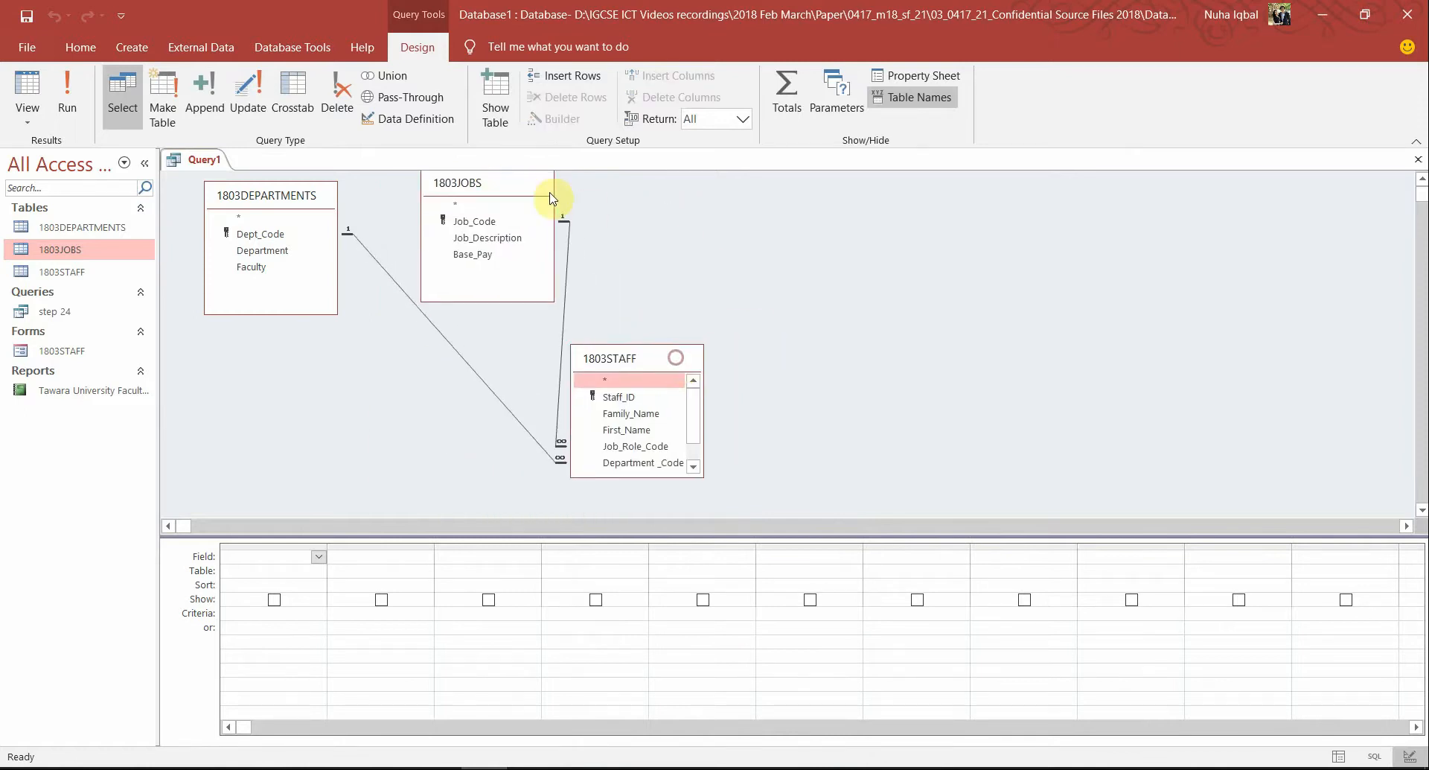
mouse_move(551, 197)
mouse_down()
mouse_move(527, 205)
mouse_move(533, 215)
mouse_up()
drag(274, 195, 336, 345)
Highlight the required field list in the task PDF and enlarge the 1803STAFF field list
drag(609, 362, 632, 327)
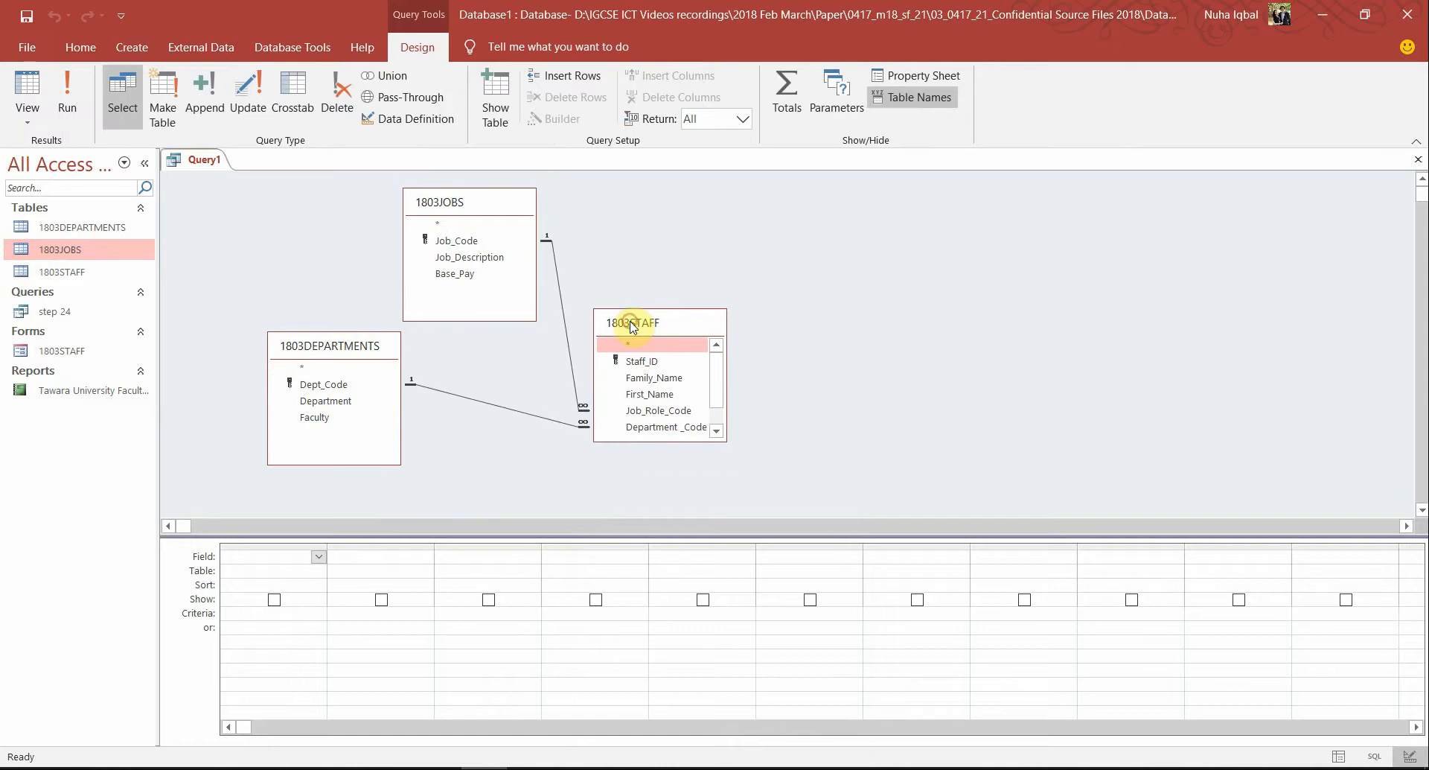
click(393, 768)
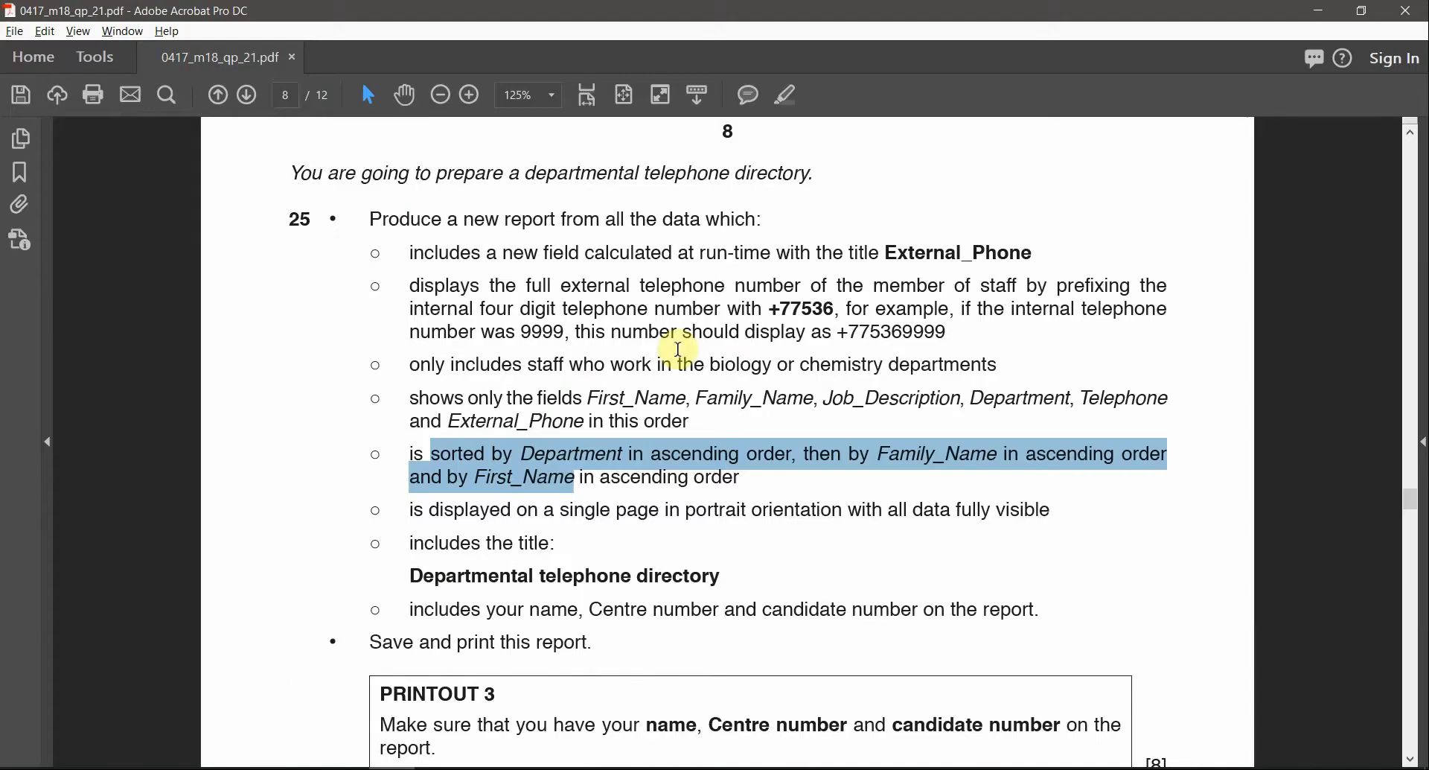
click(691, 340)
drag(708, 423, 417, 398)
click(787, 95)
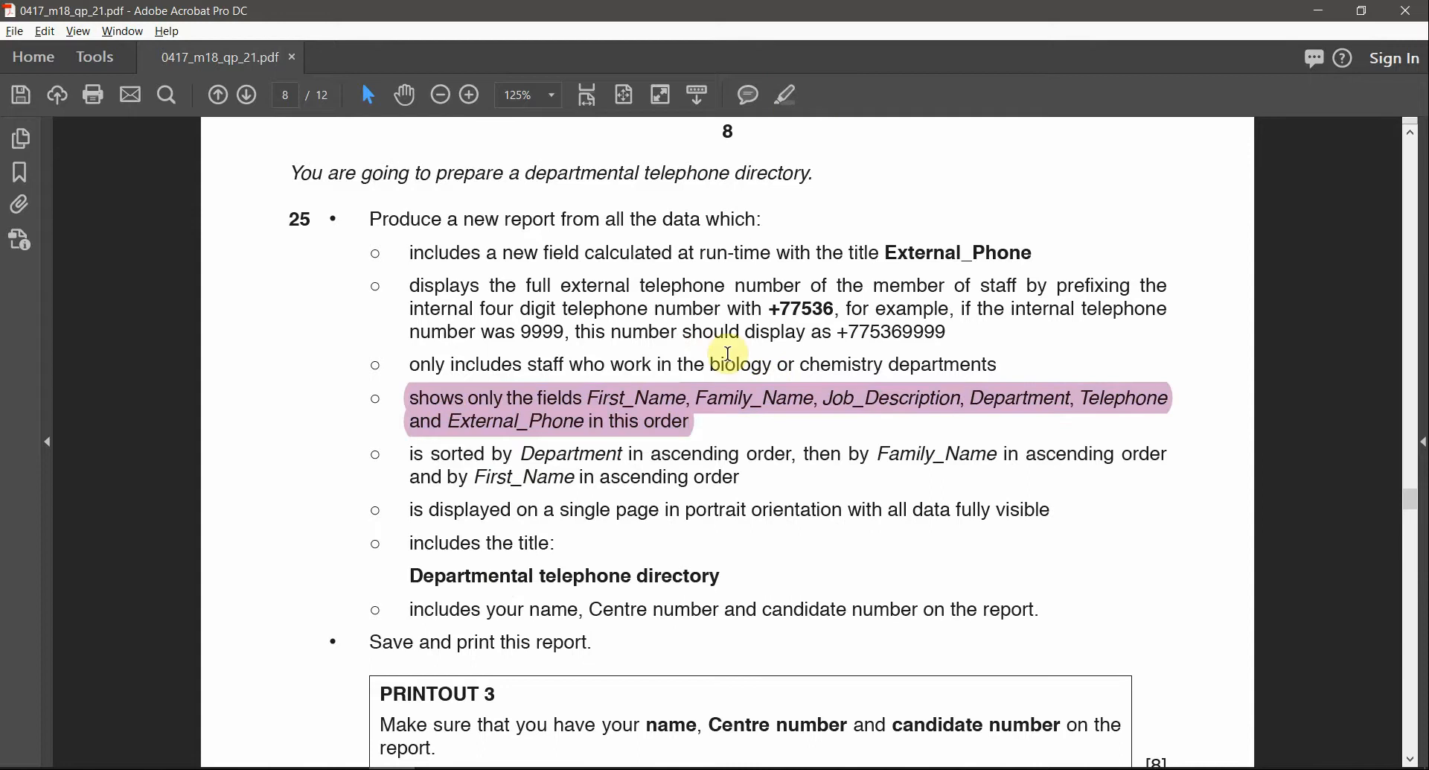
key(alt+Tab)
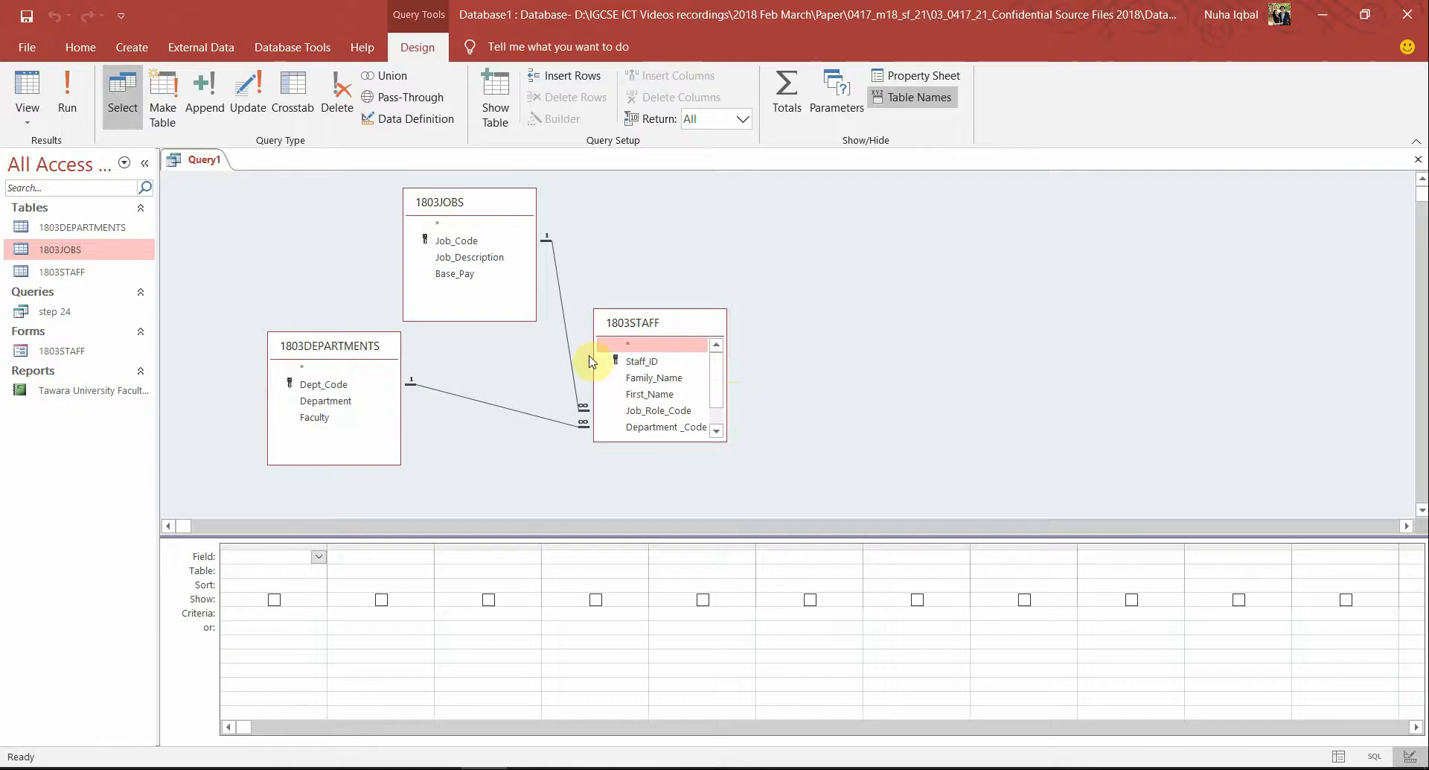
click(648, 445)
drag(661, 442, 677, 507)
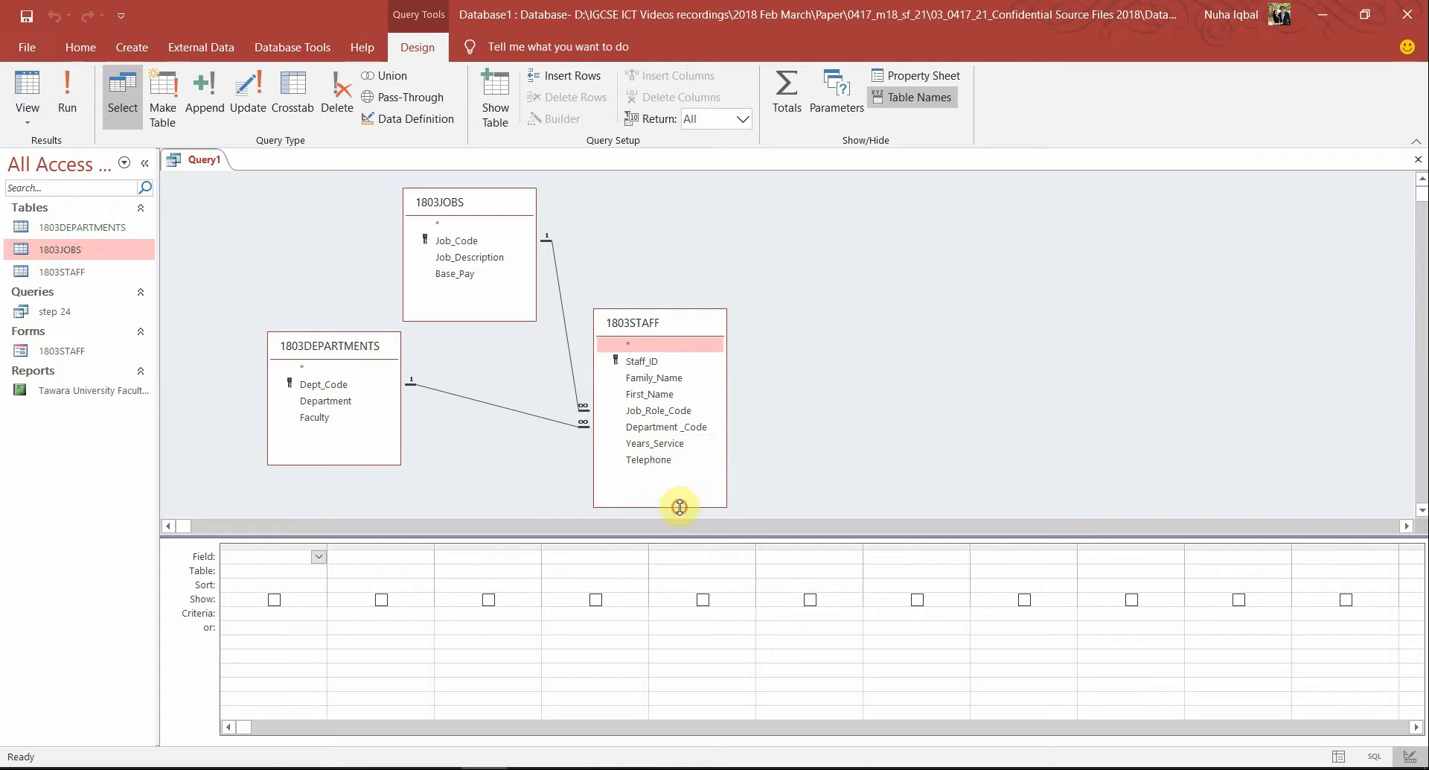
Add First_Name, Family_Name, Job_Description, Department and Telephone to the query grid in order
double_click(643, 395)
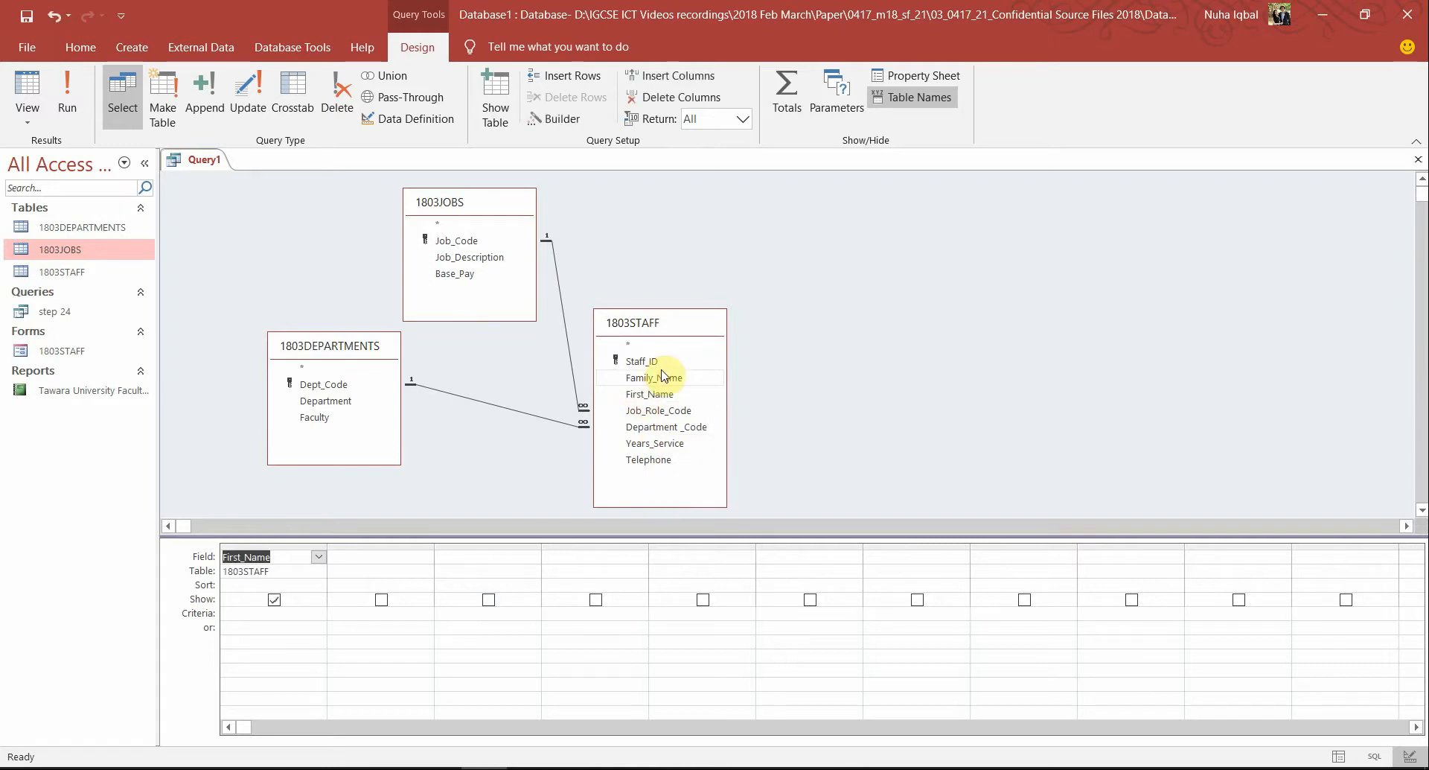
double_click(667, 377)
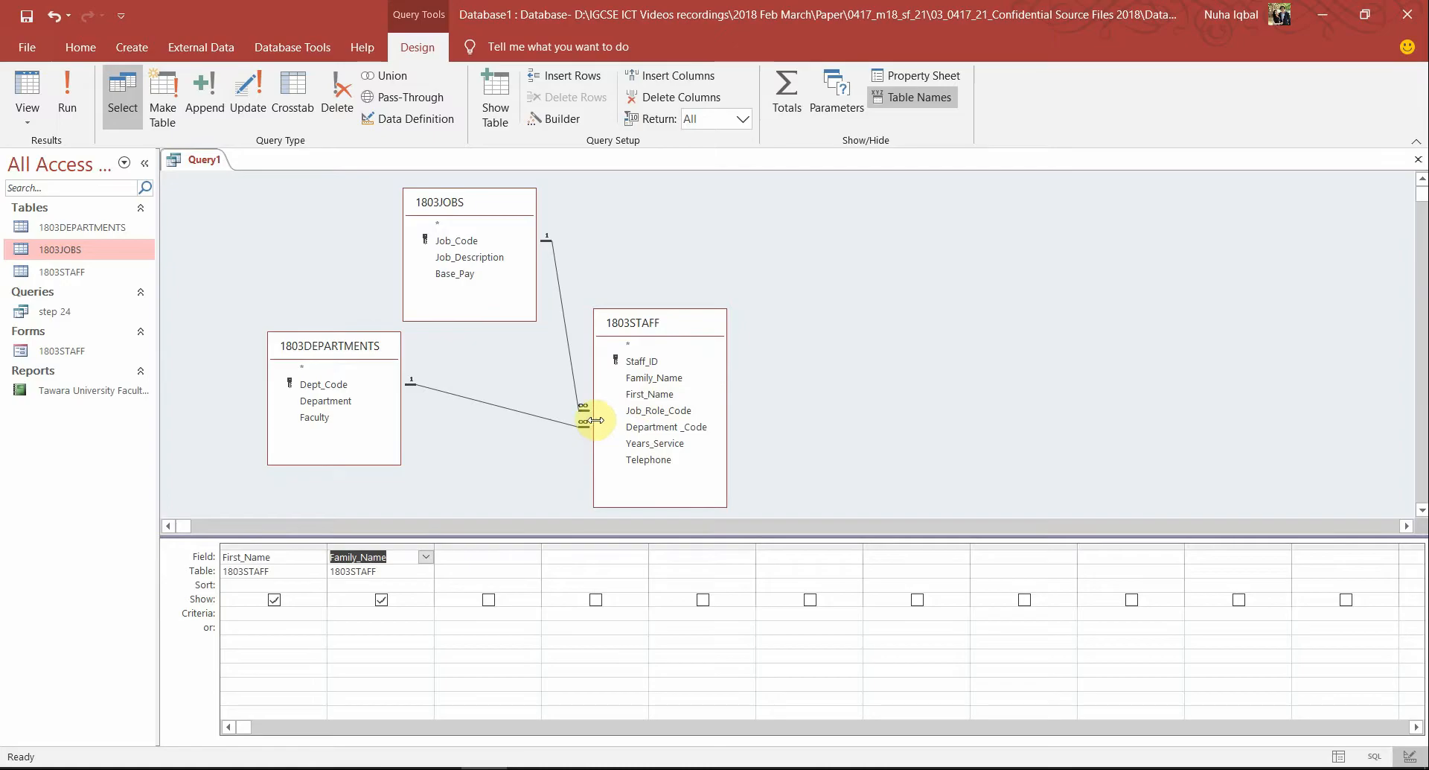
key(alt+Tab)
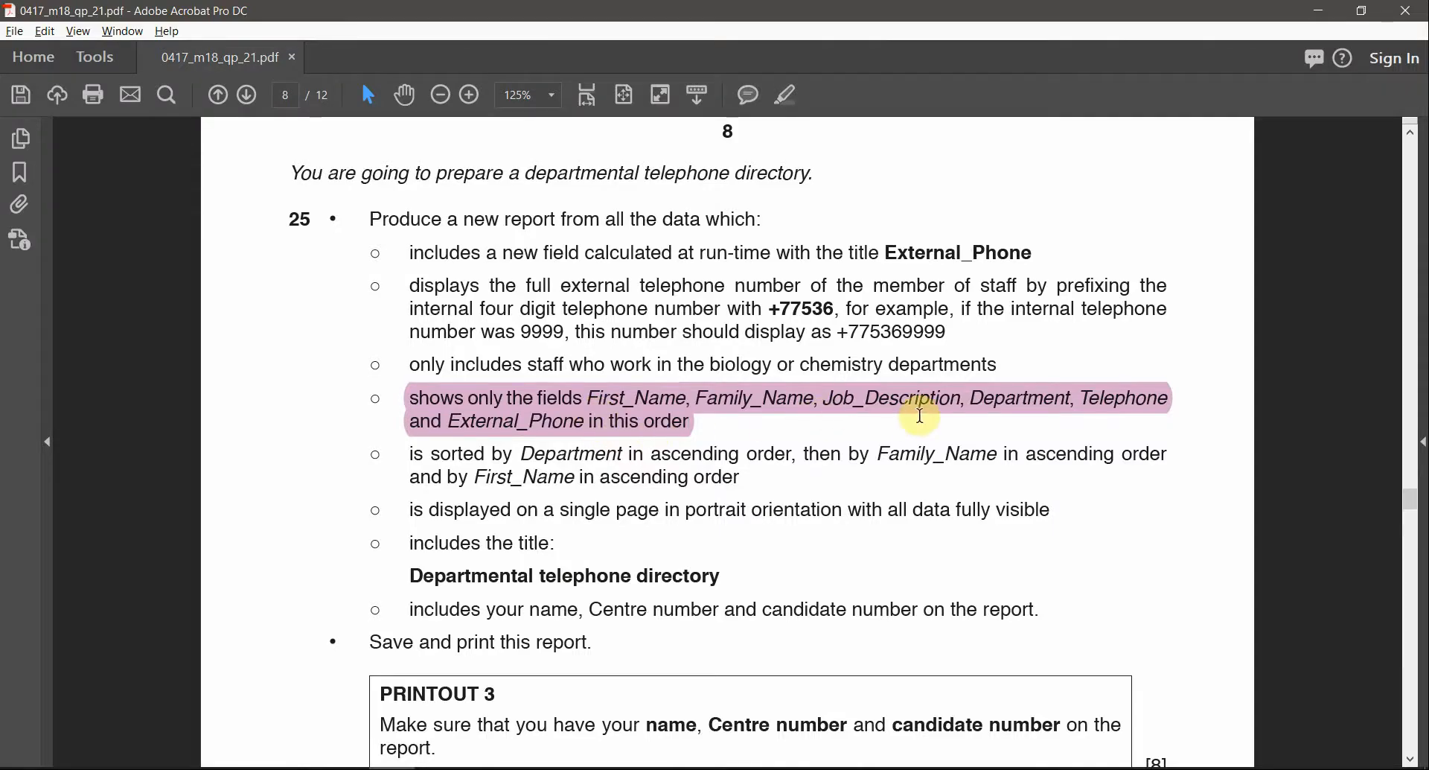
key(alt+Tab)
double_click(476, 259)
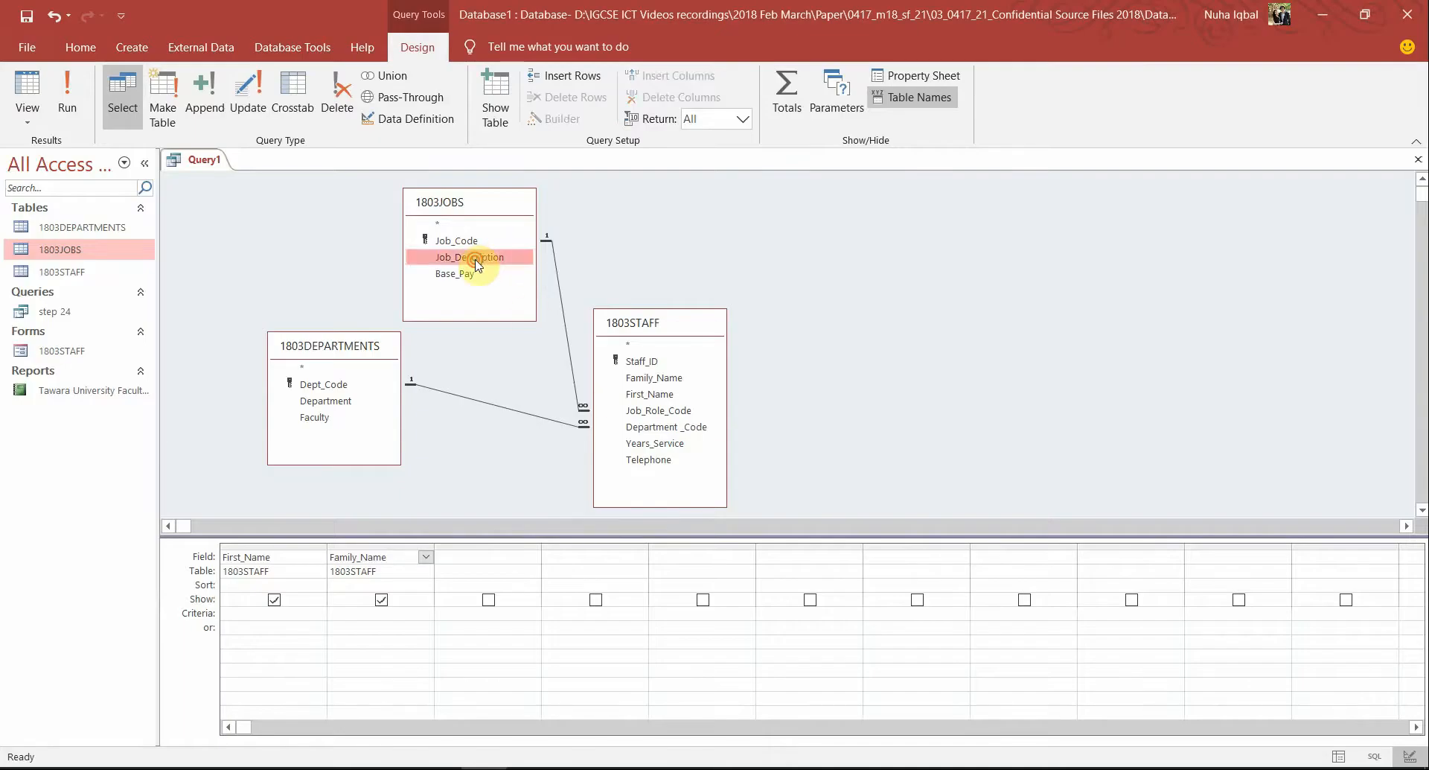
double_click(328, 405)
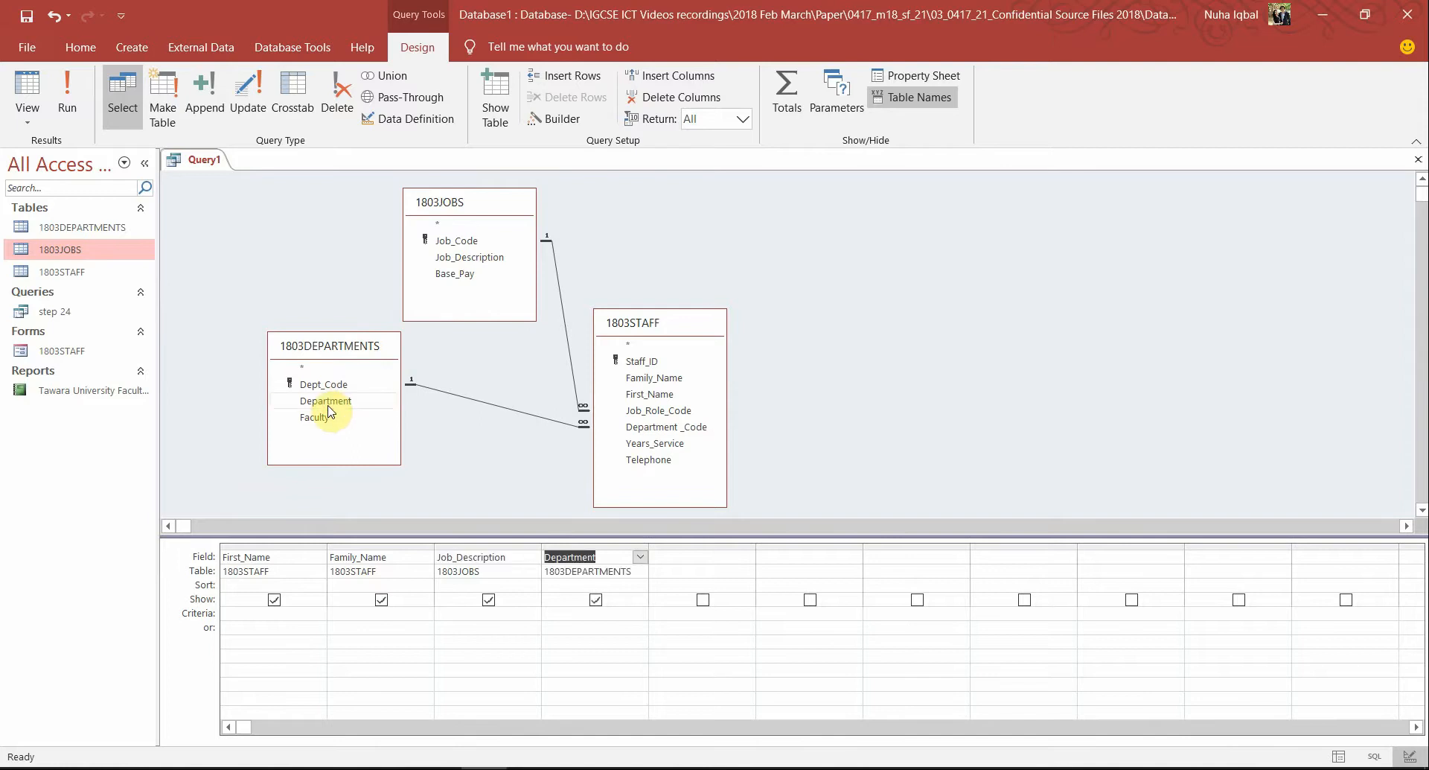
key(alt+Tab)
click(1140, 408)
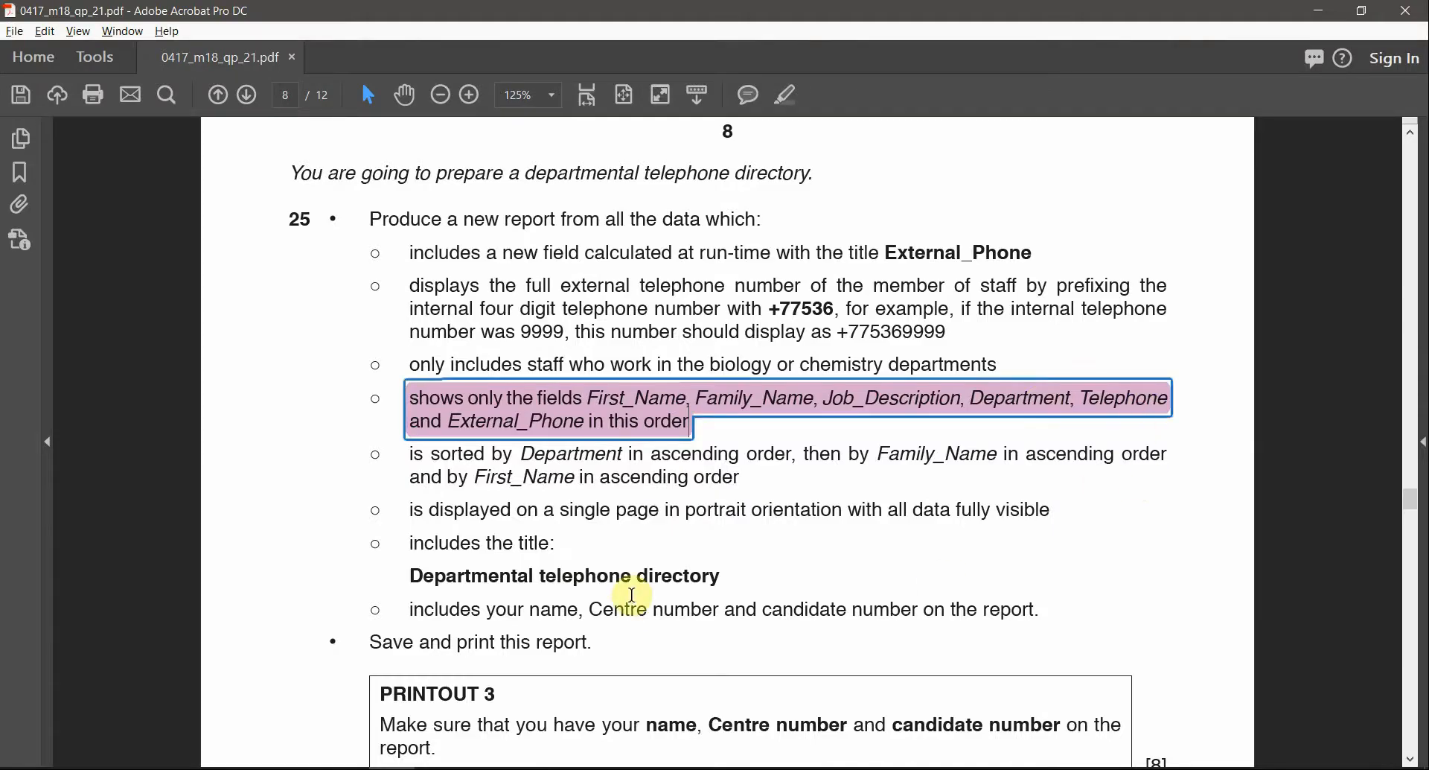
key(alt+Tab)
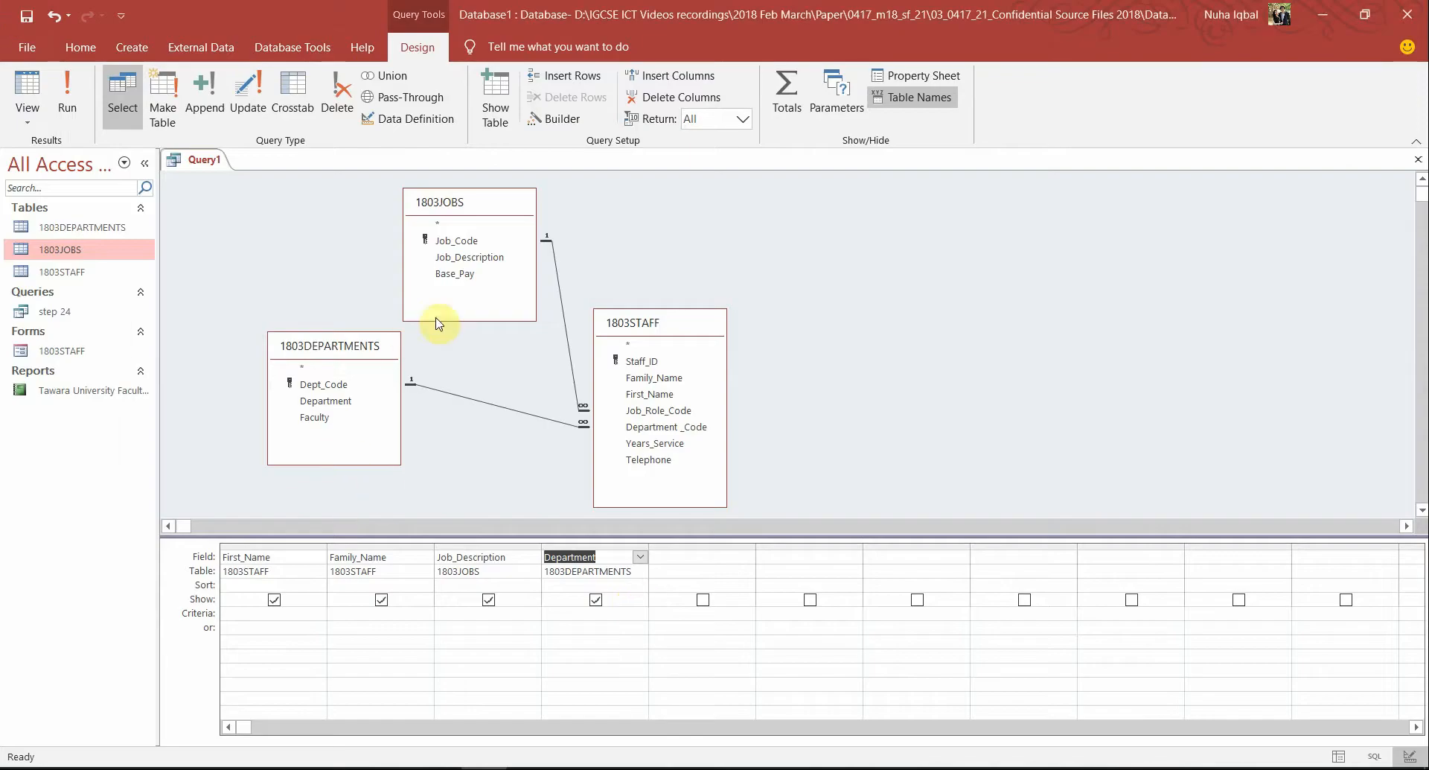
double_click(649, 460)
click(798, 560)
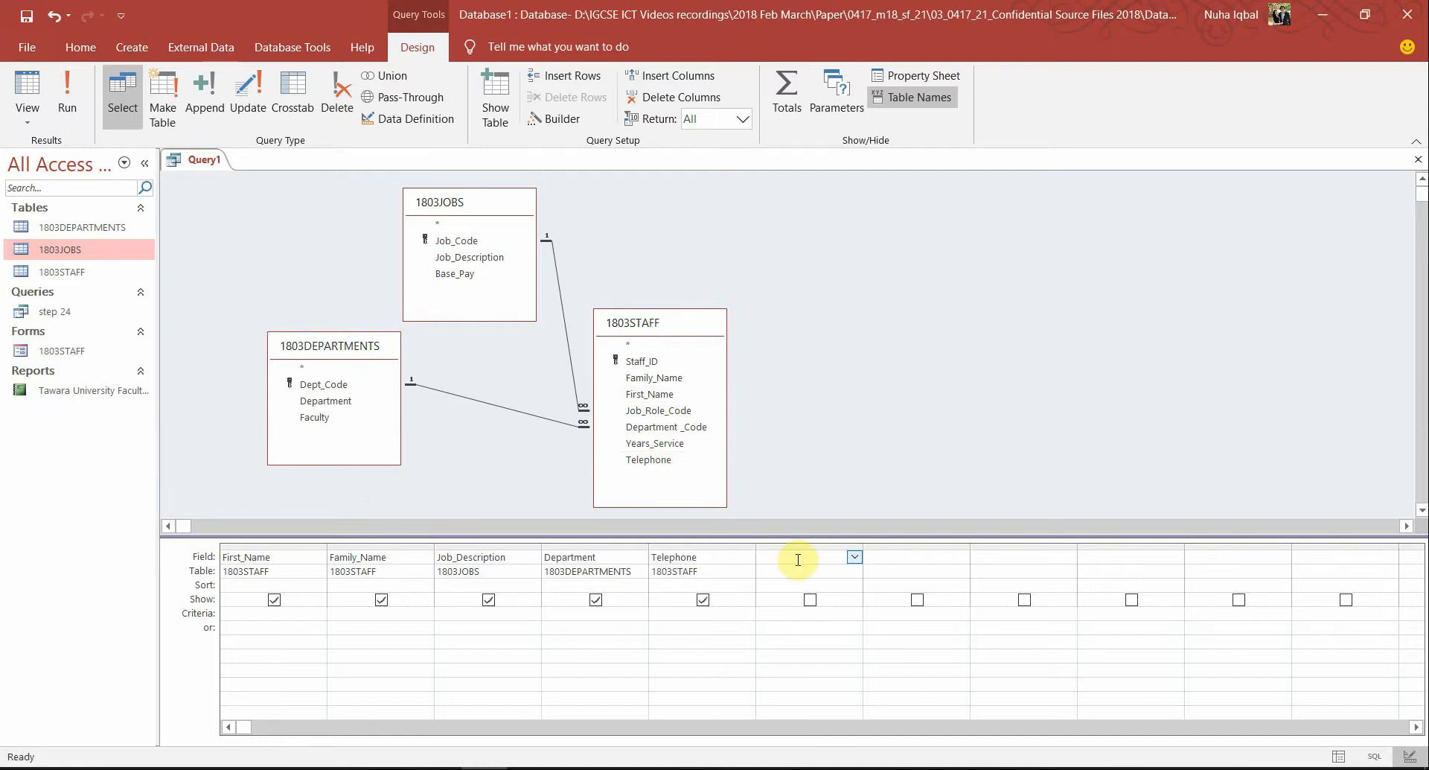
key(alt+Tab)
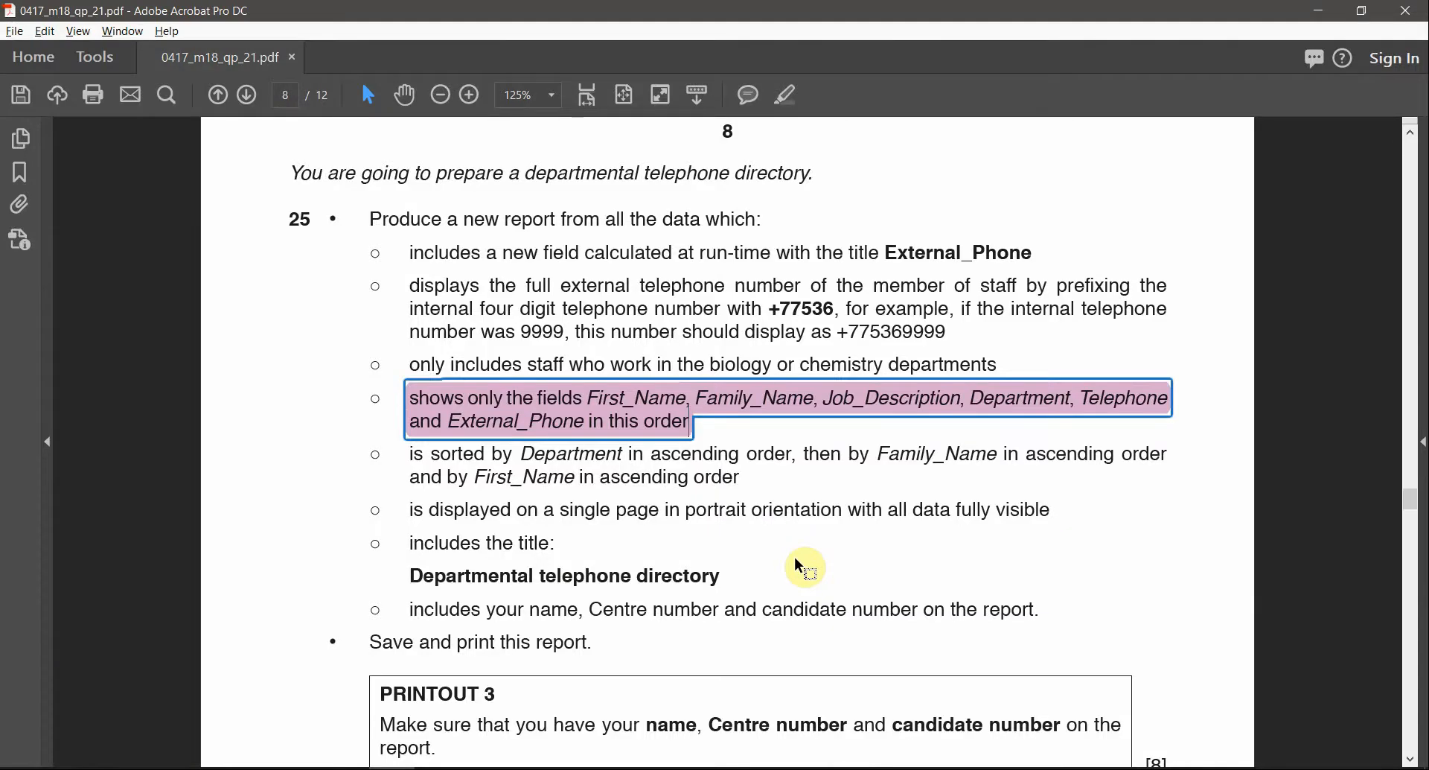
Highlight the External_Phone title in pink and mark the telephone-prefix wording in the task
double_click(993, 240)
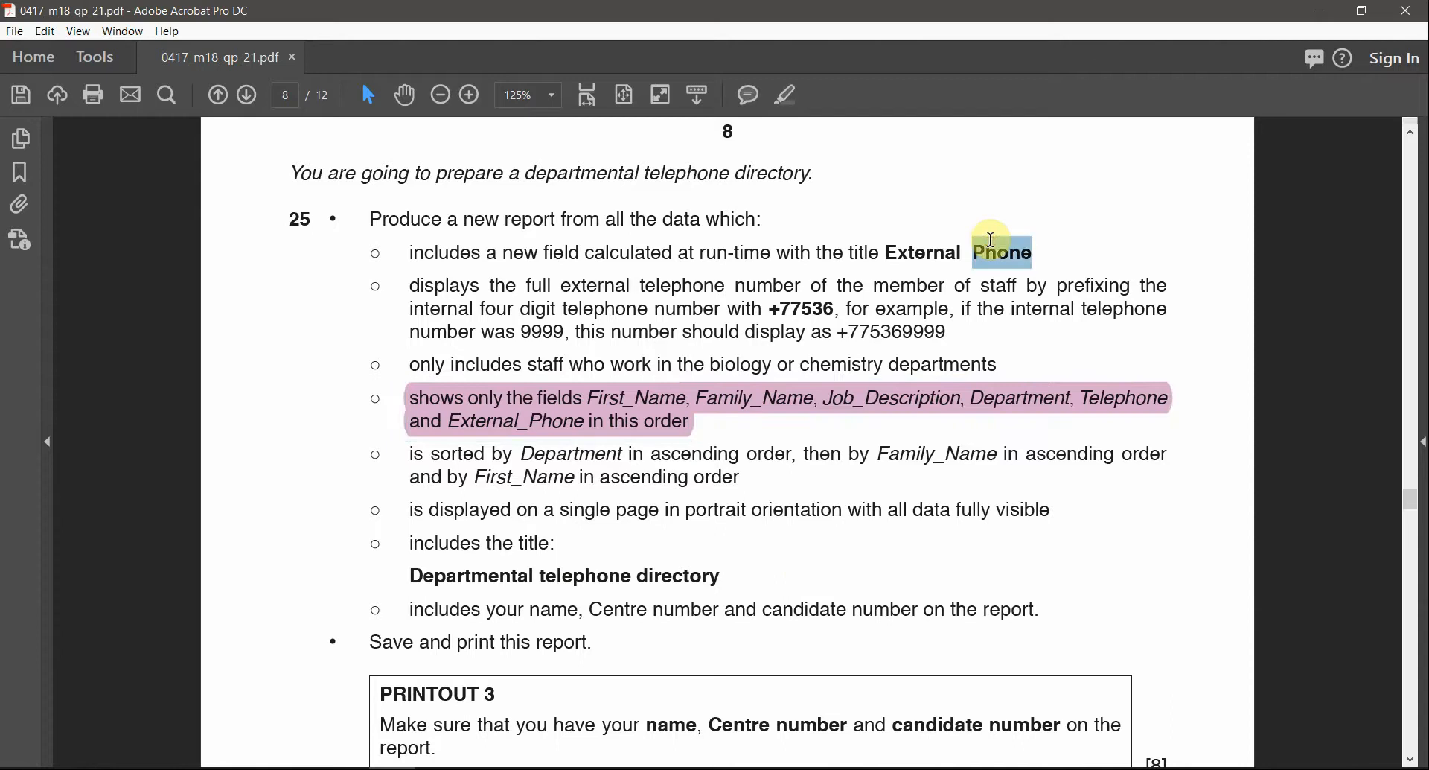
click(850, 313)
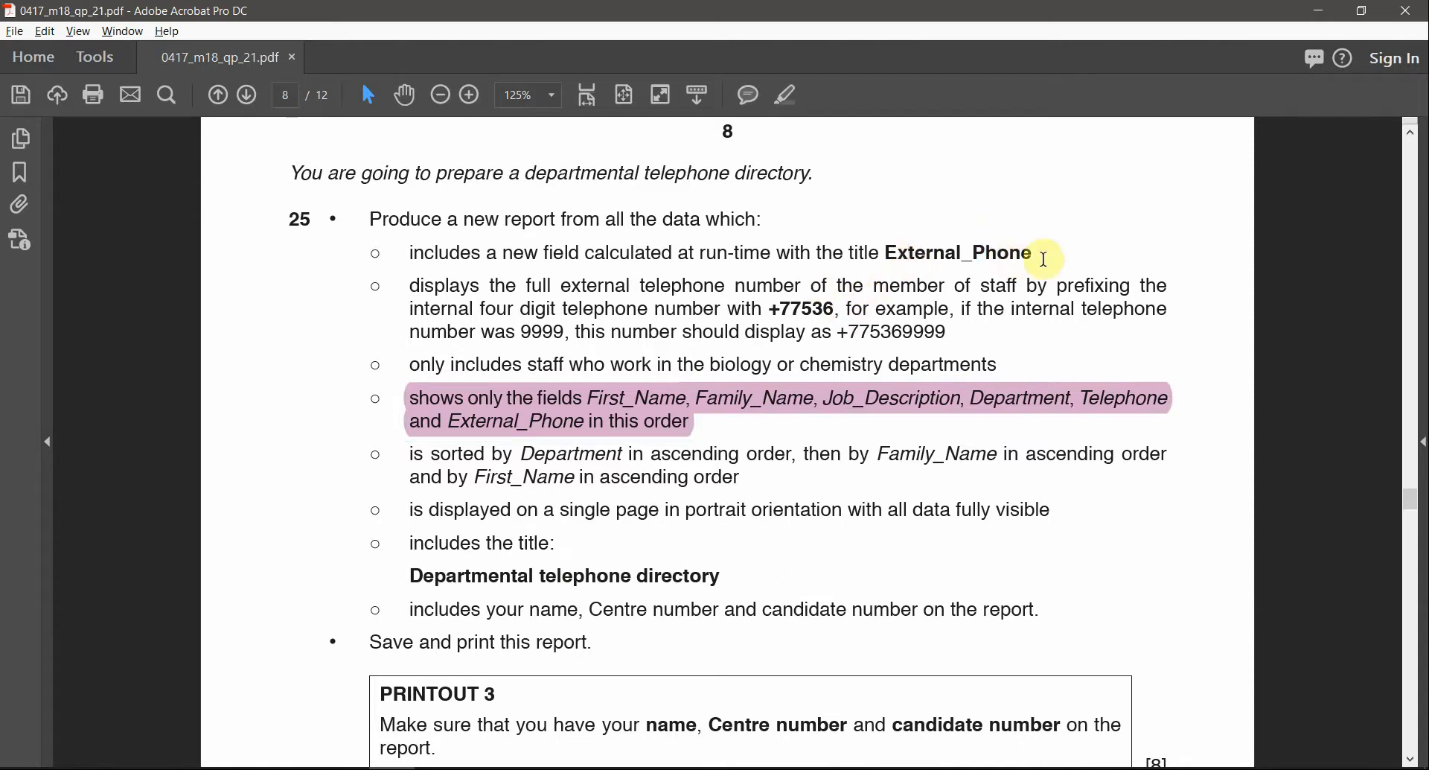
drag(1045, 259, 986, 250)
click(945, 249)
drag(887, 258, 1029, 254)
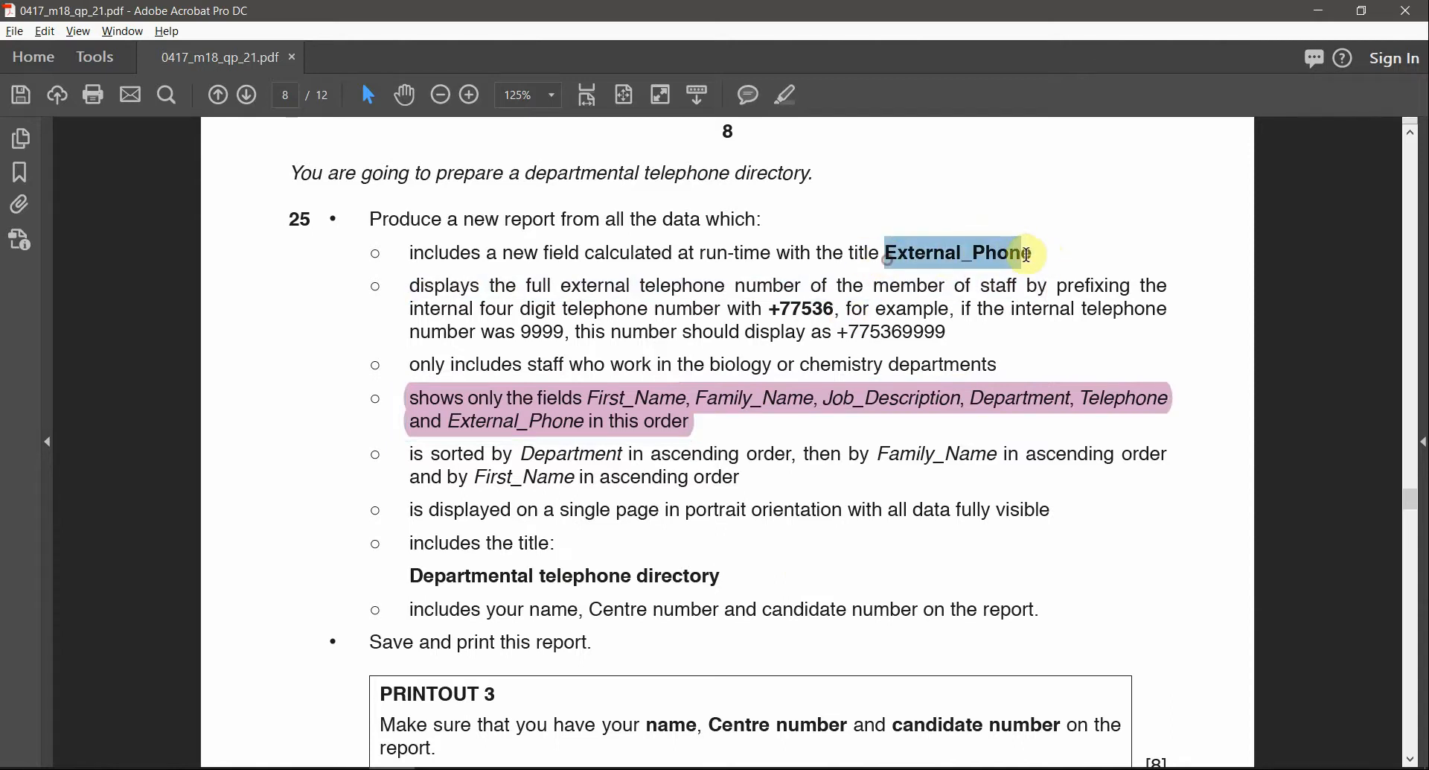
click(786, 109)
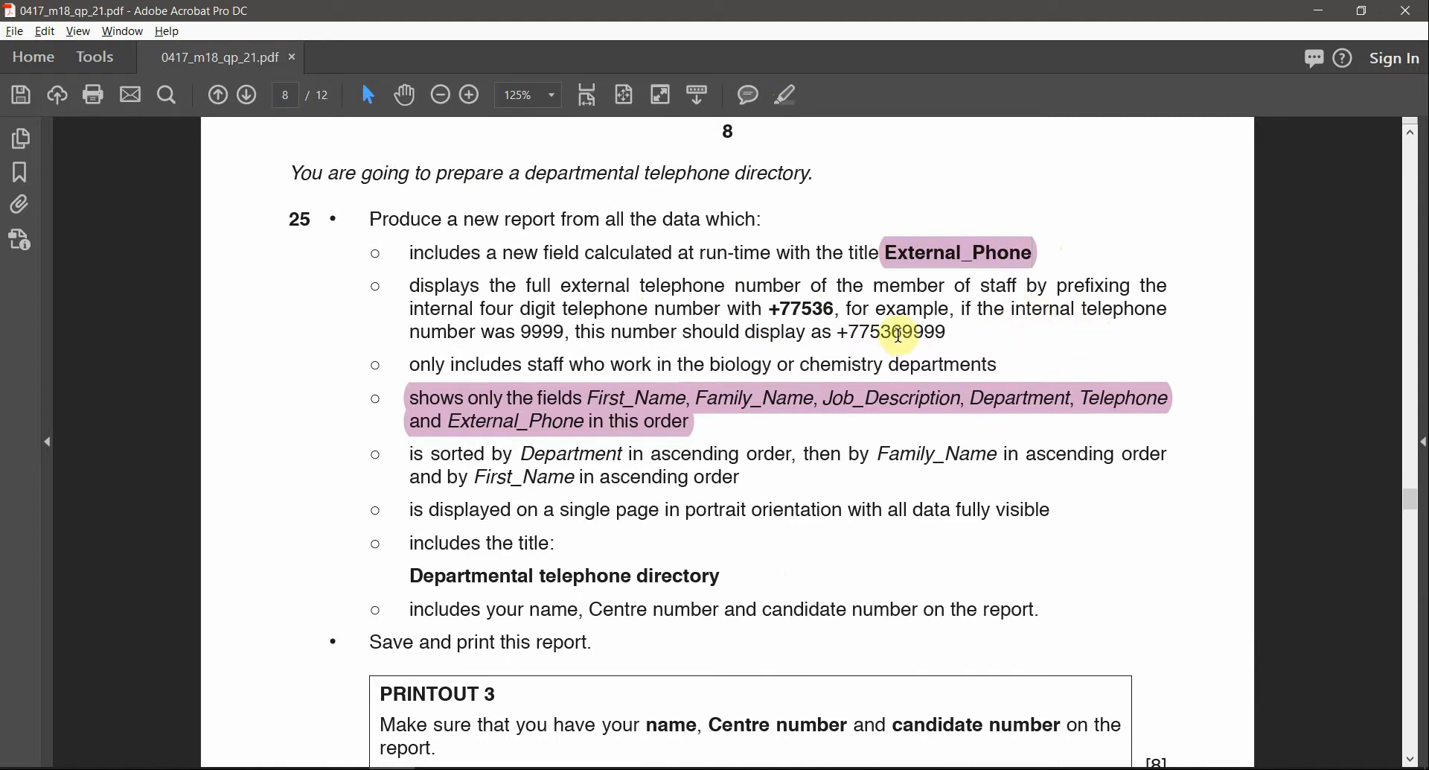
drag(1024, 310, 1166, 309)
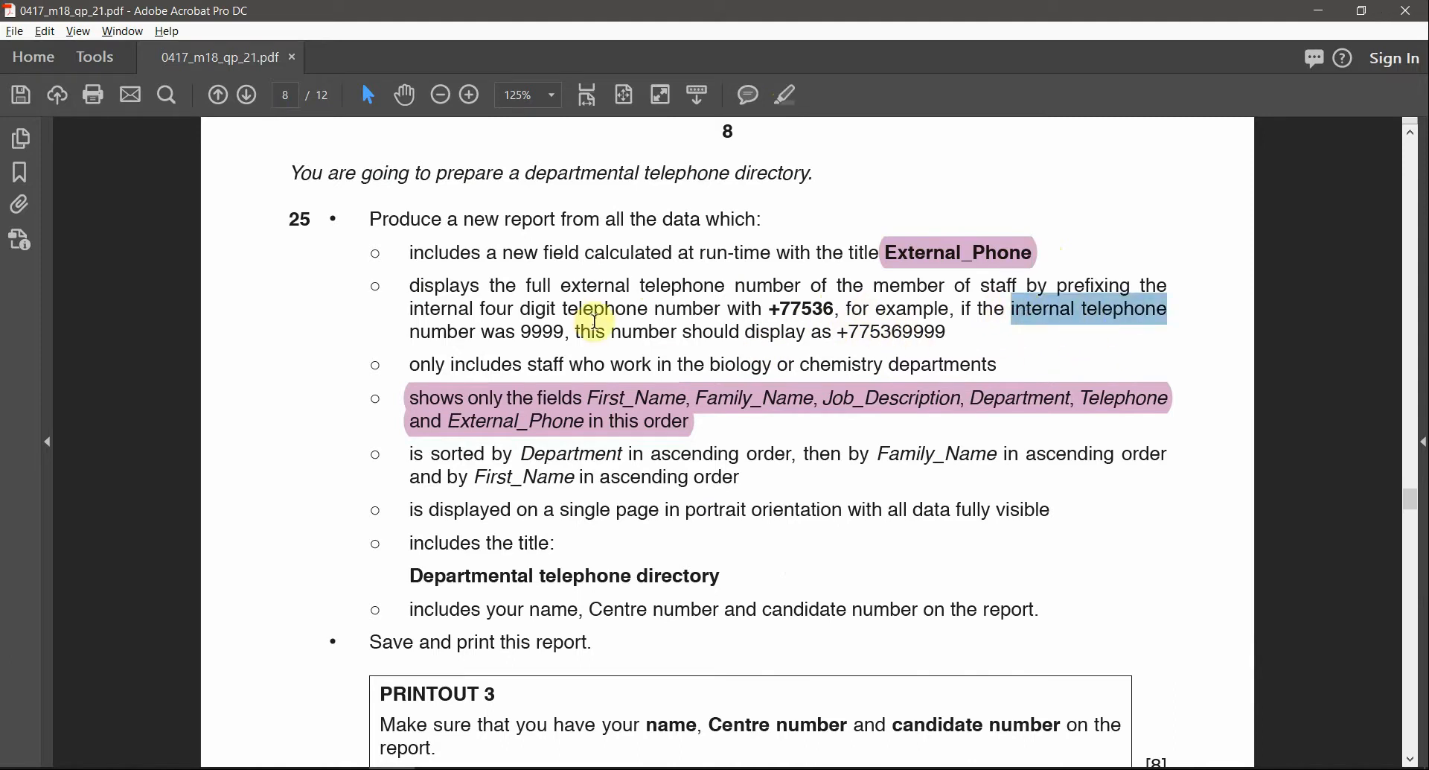
drag(562, 287, 791, 313)
key(alt+Tab)
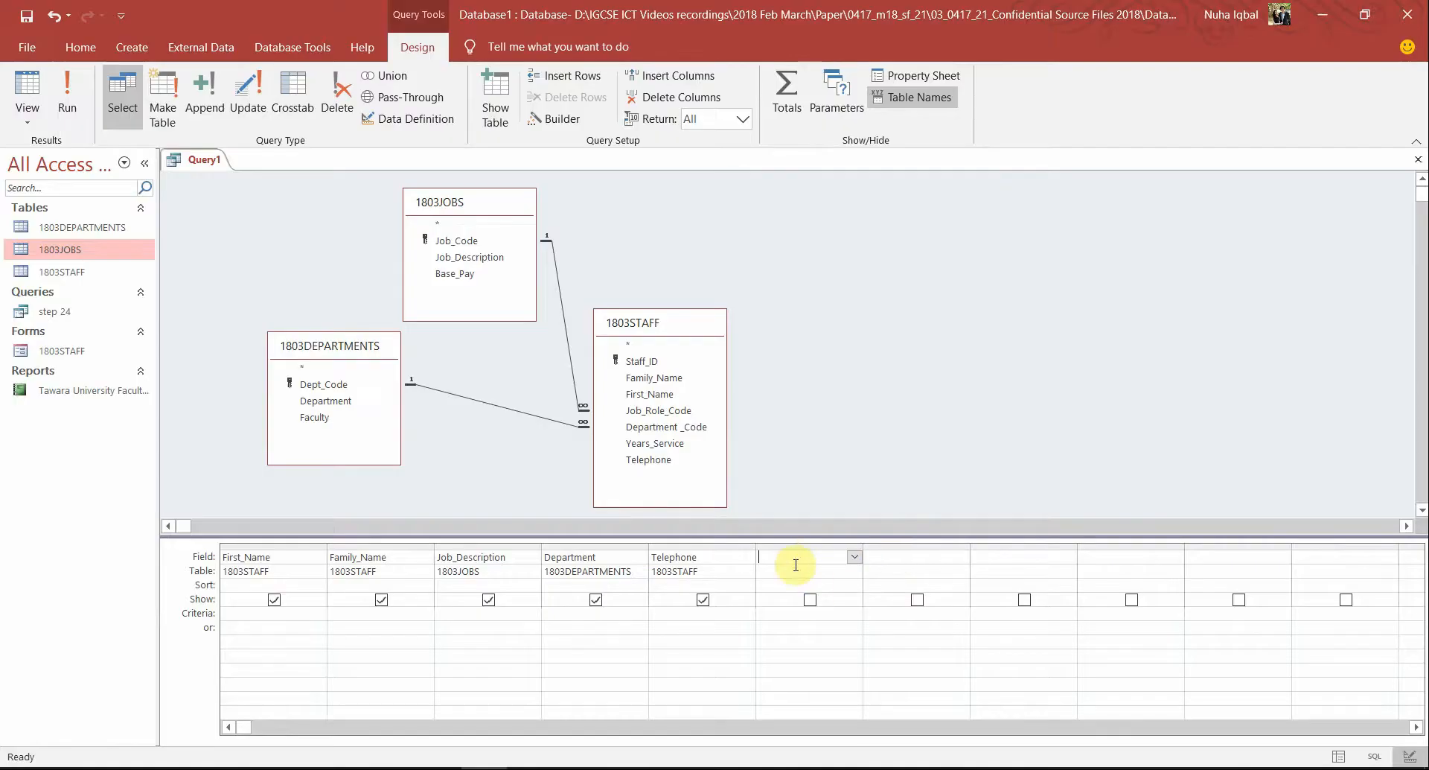
Create a widened sixth column External_Phone: "+77536" using the prefix from the task
text(External_Phone)
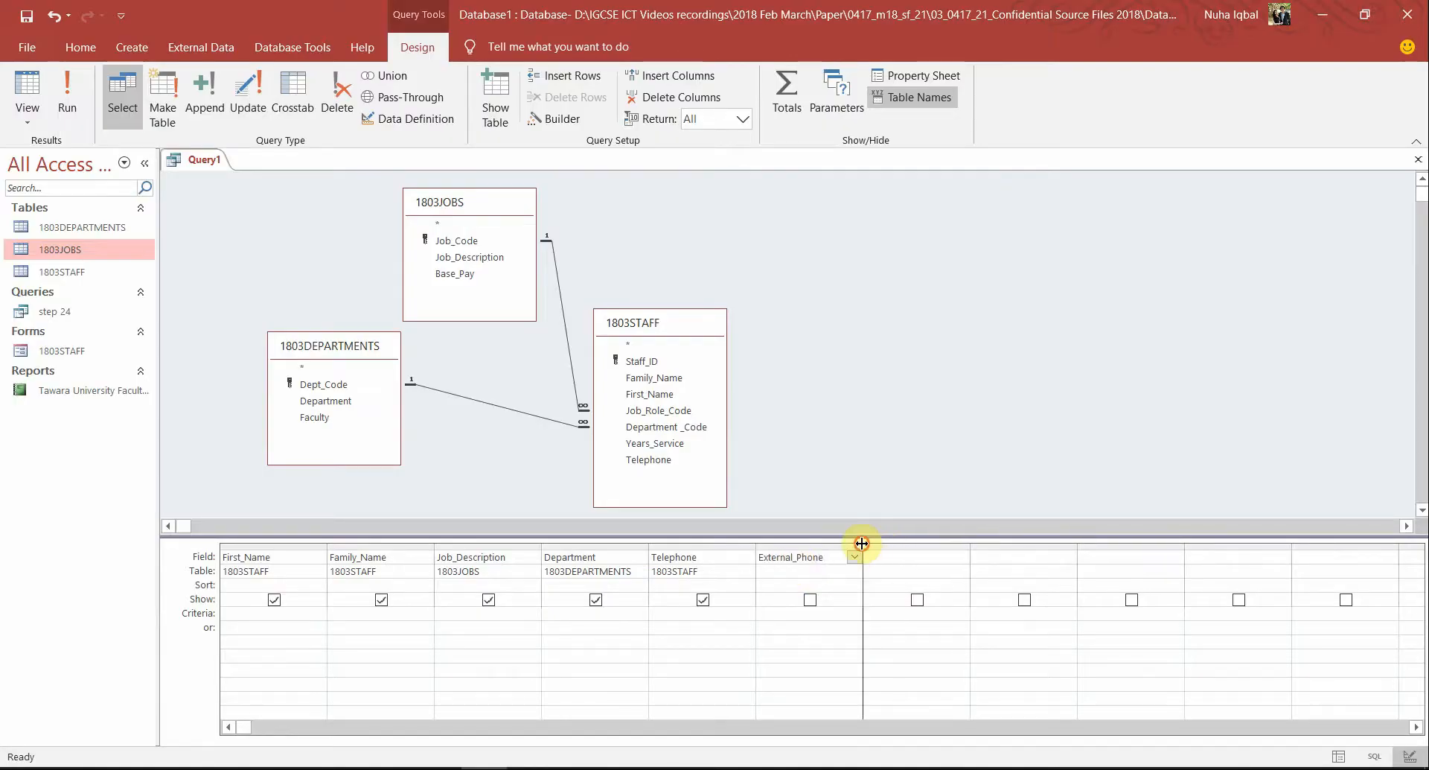
drag(862, 543, 974, 547)
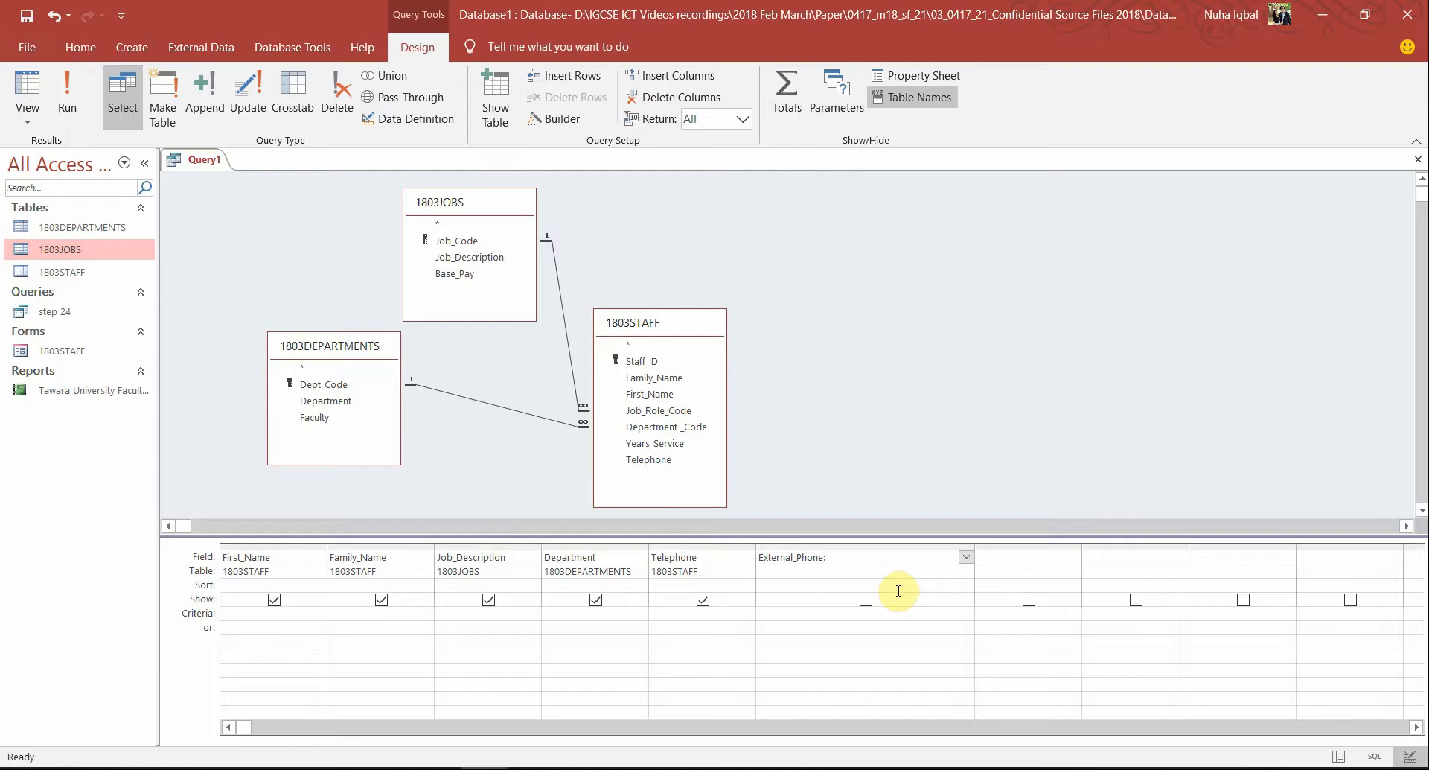
key(alt+Tab)
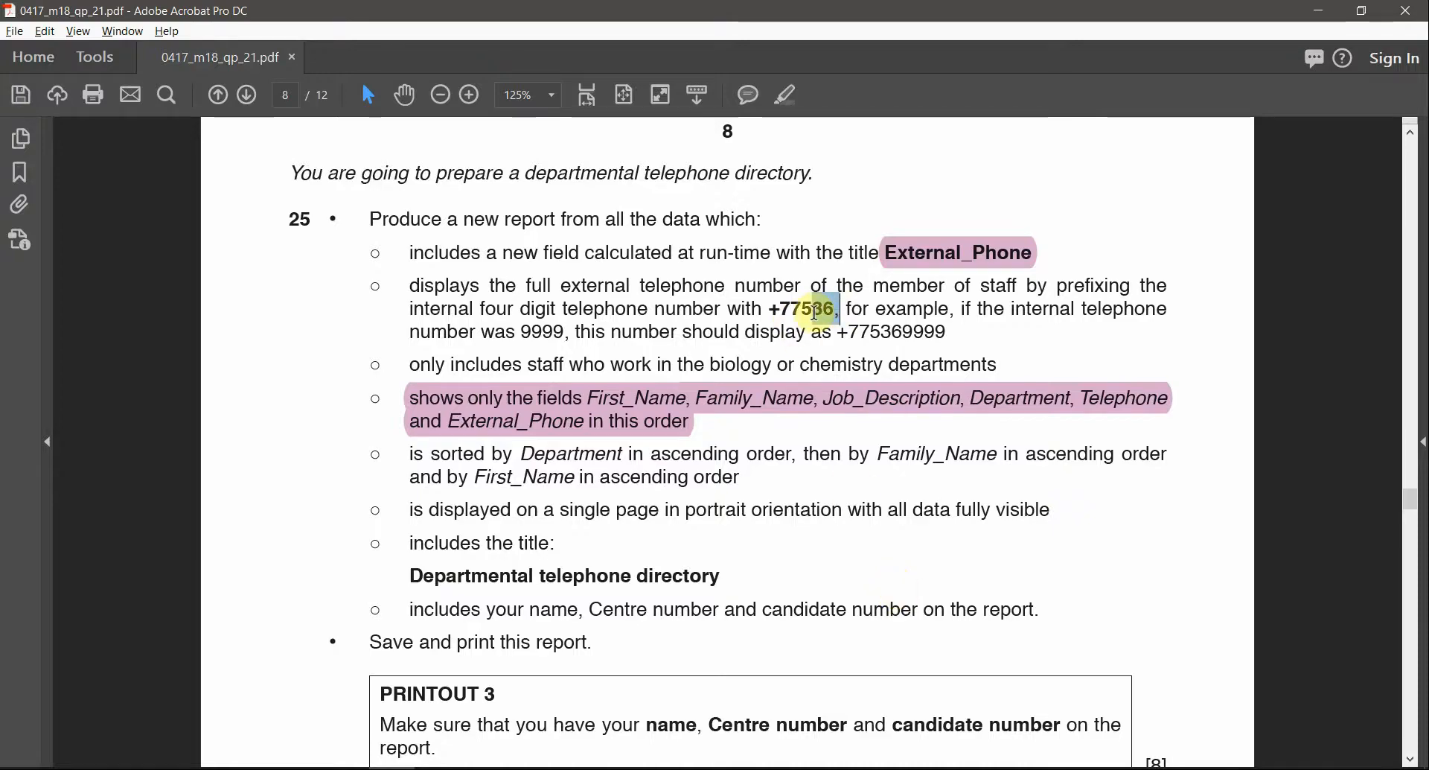
drag(835, 311, 771, 305)
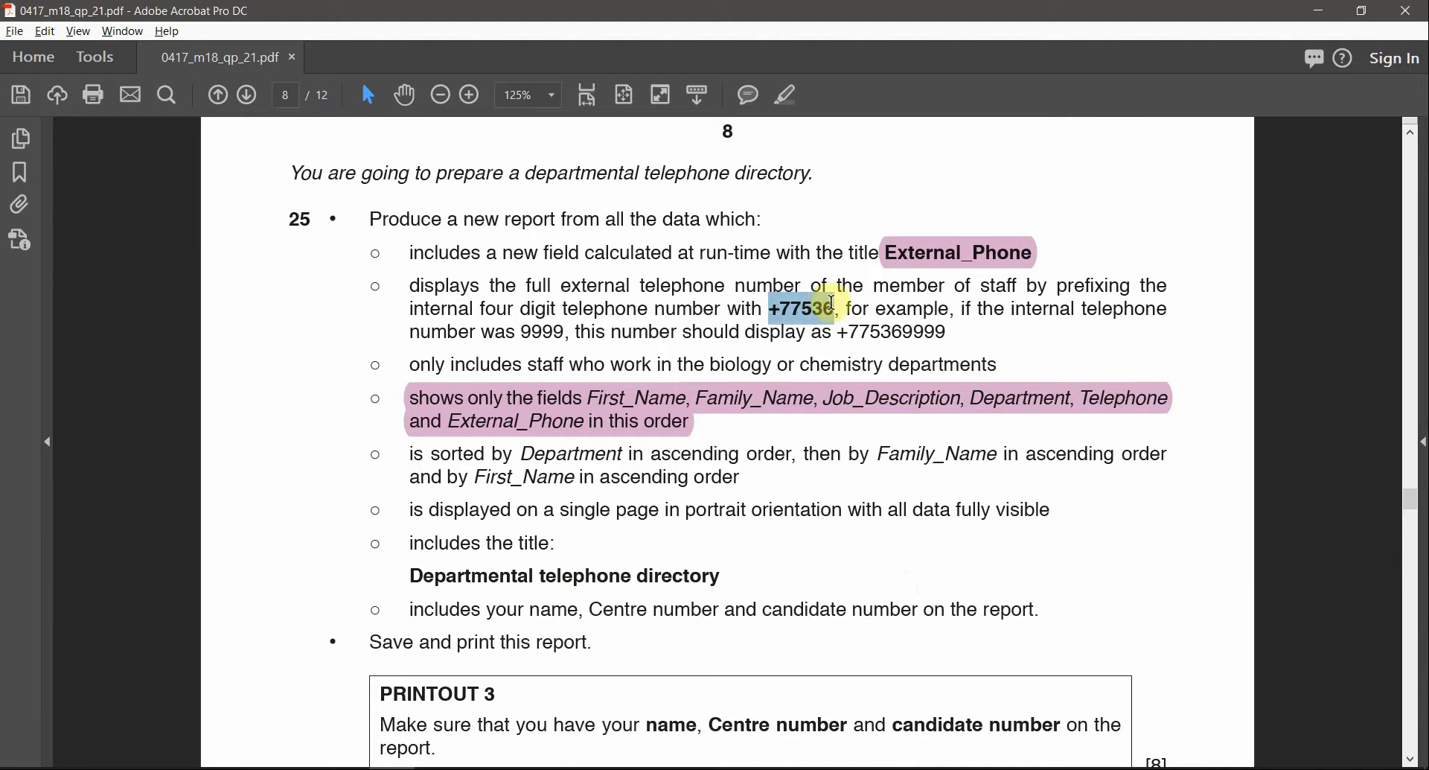
key(alt+Tab)
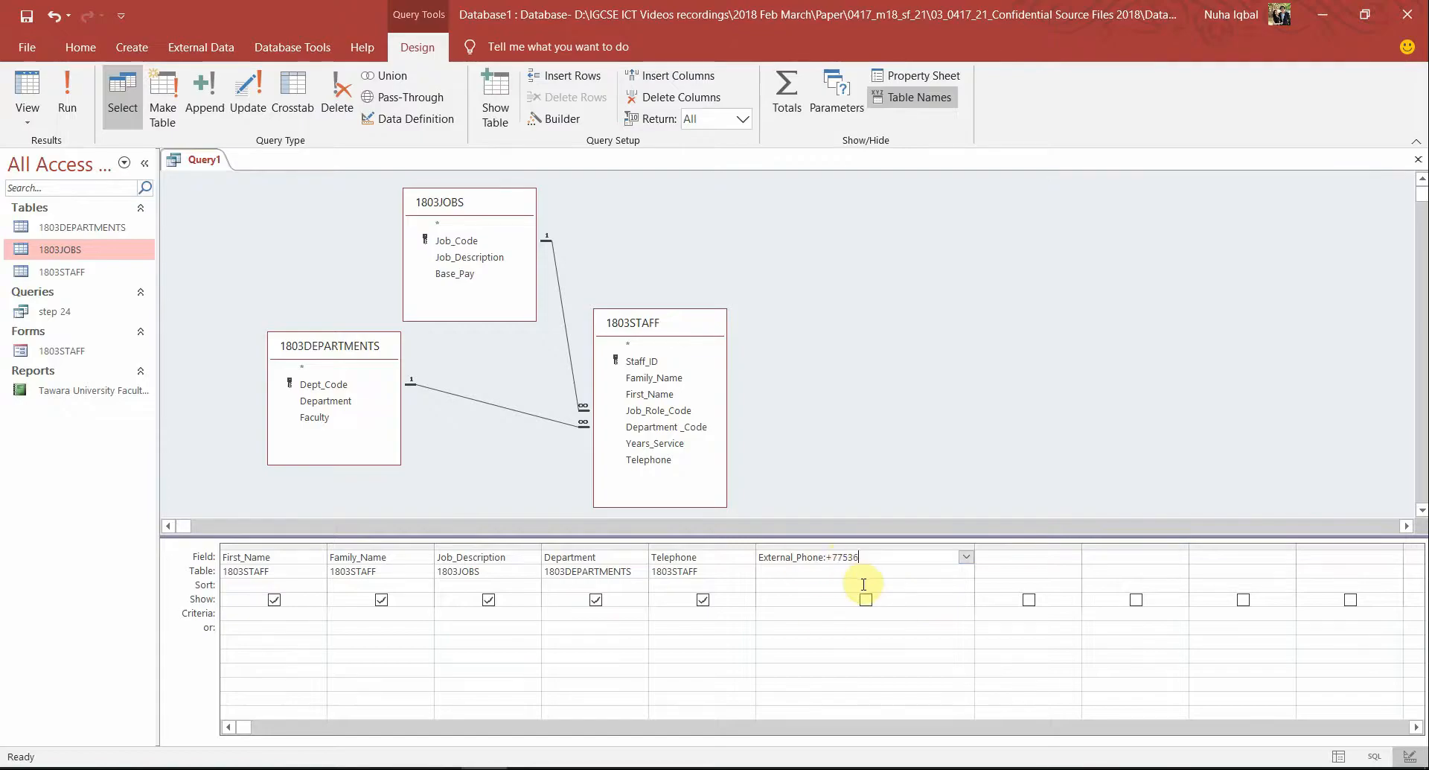
click(827, 555)
Run the query and compare the first record's Telephone 6011 with its External_Phone value
click(49, 77)
scroll(890, 373, down, 15)
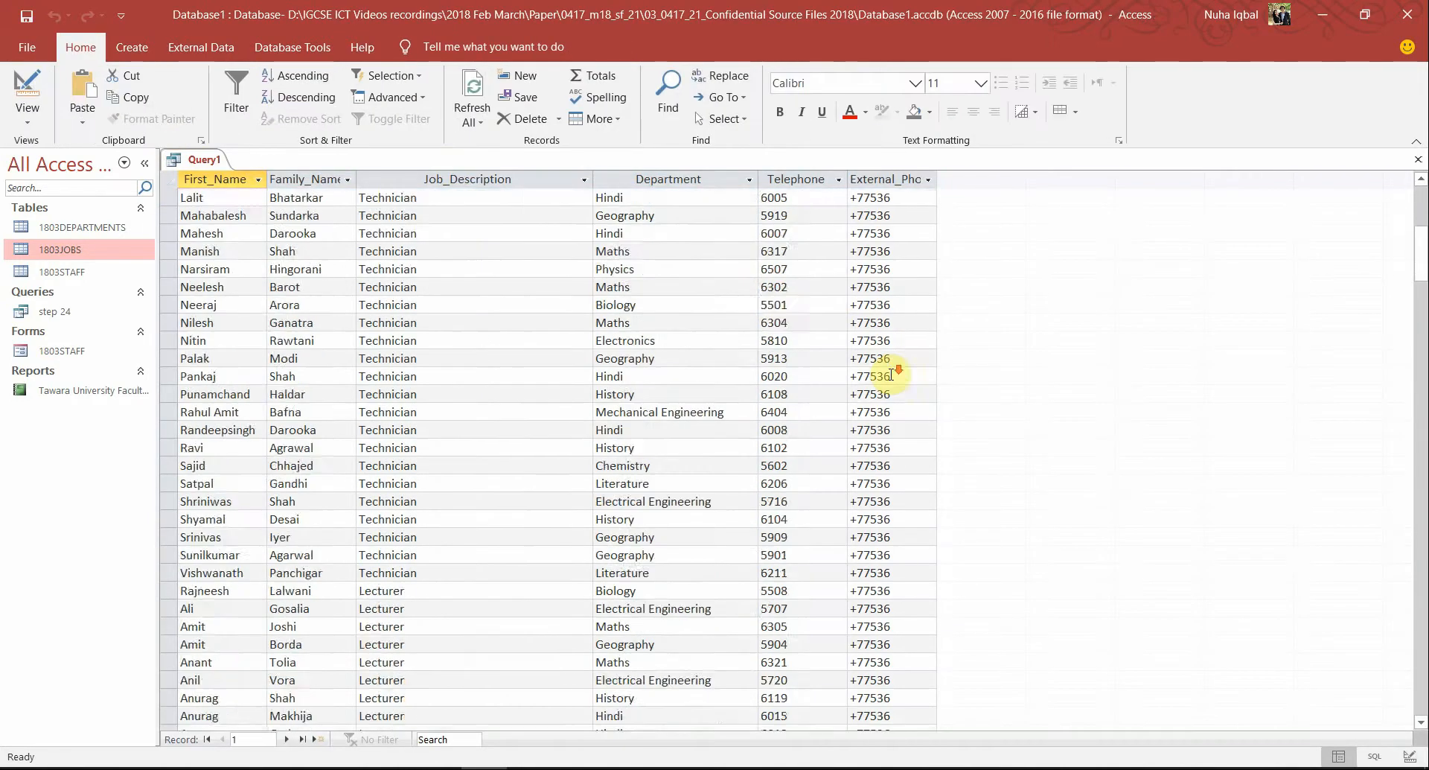
scroll(892, 375, up, 15)
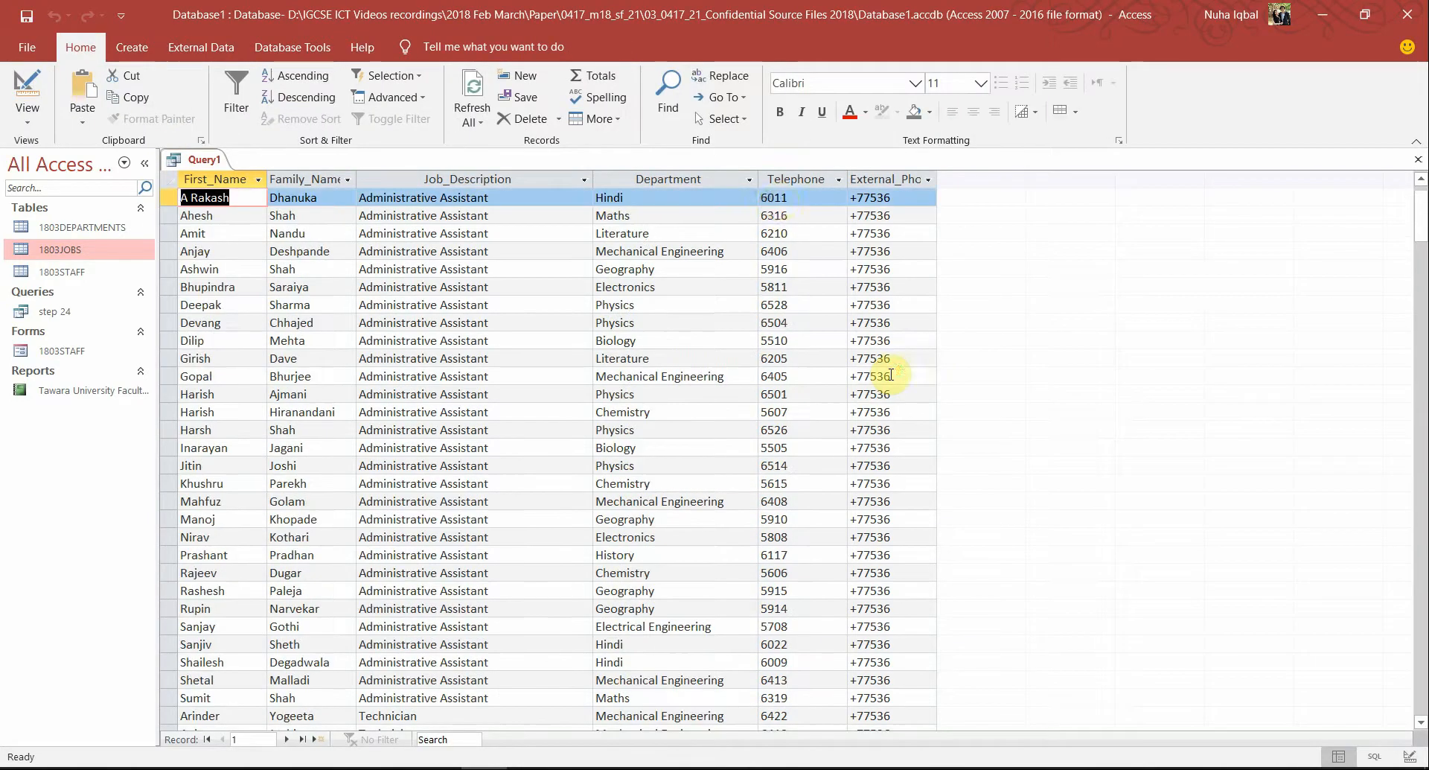
click(792, 195)
drag(804, 196, 750, 196)
click(900, 200)
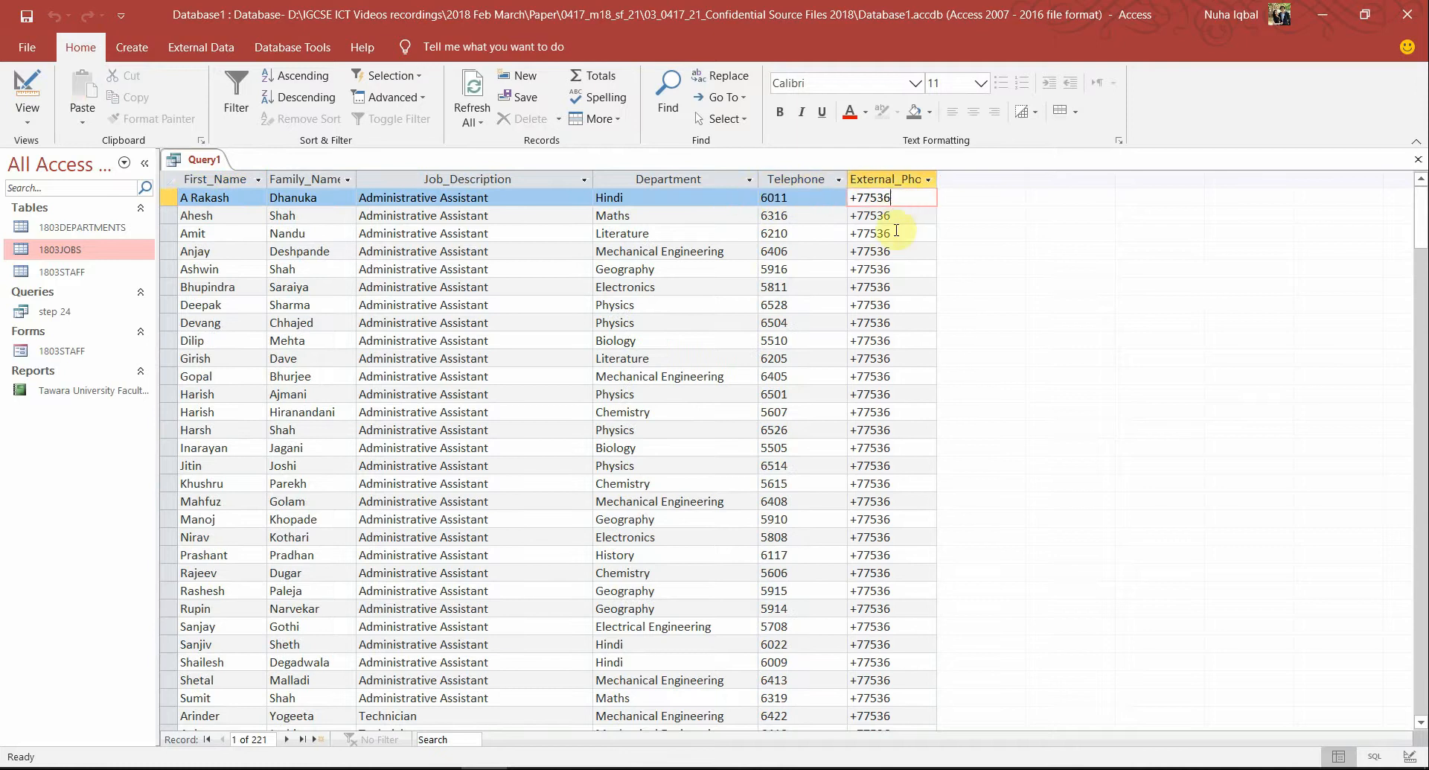
click(27, 91)
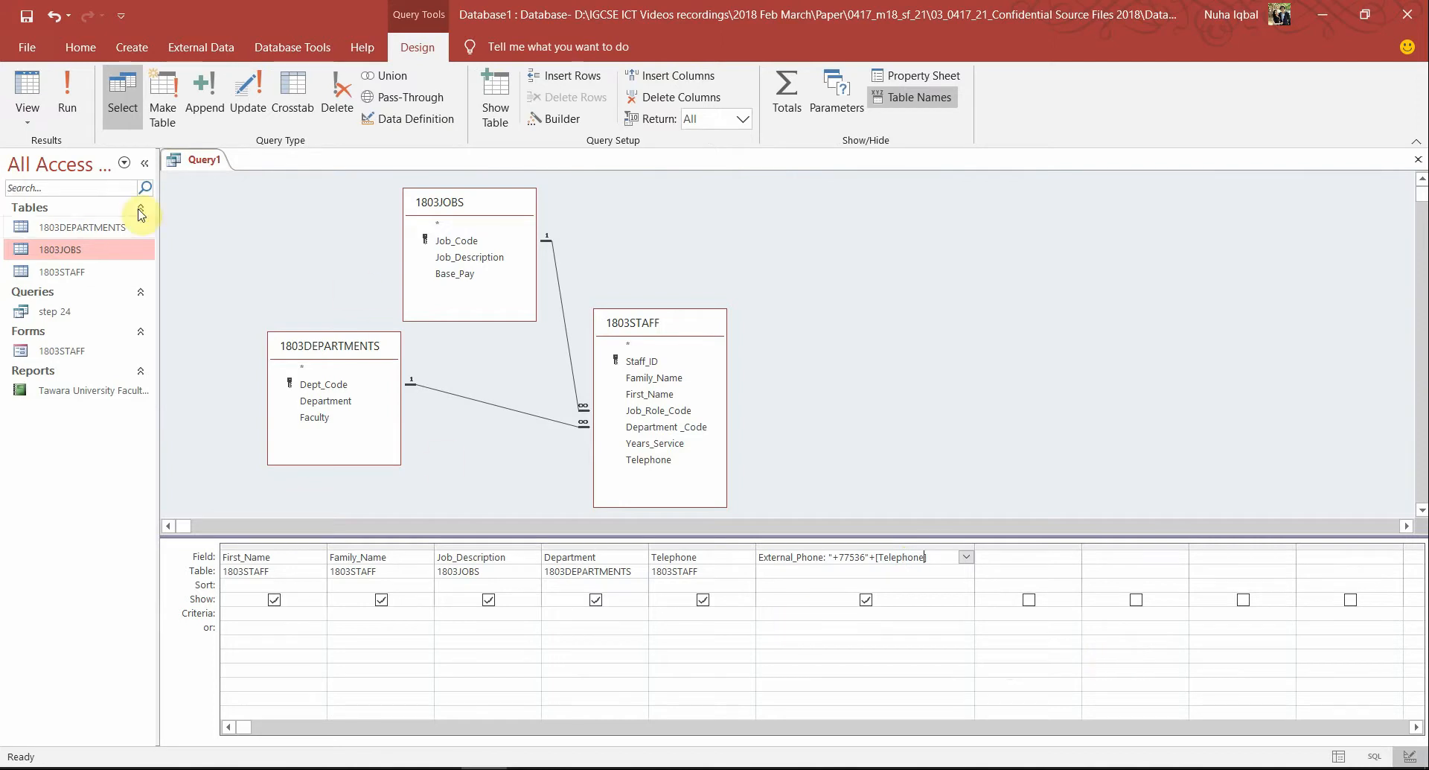
Rerun the updated query, widen External_Phone, and confirm values read +77536 plus Telephone
click(87, 110)
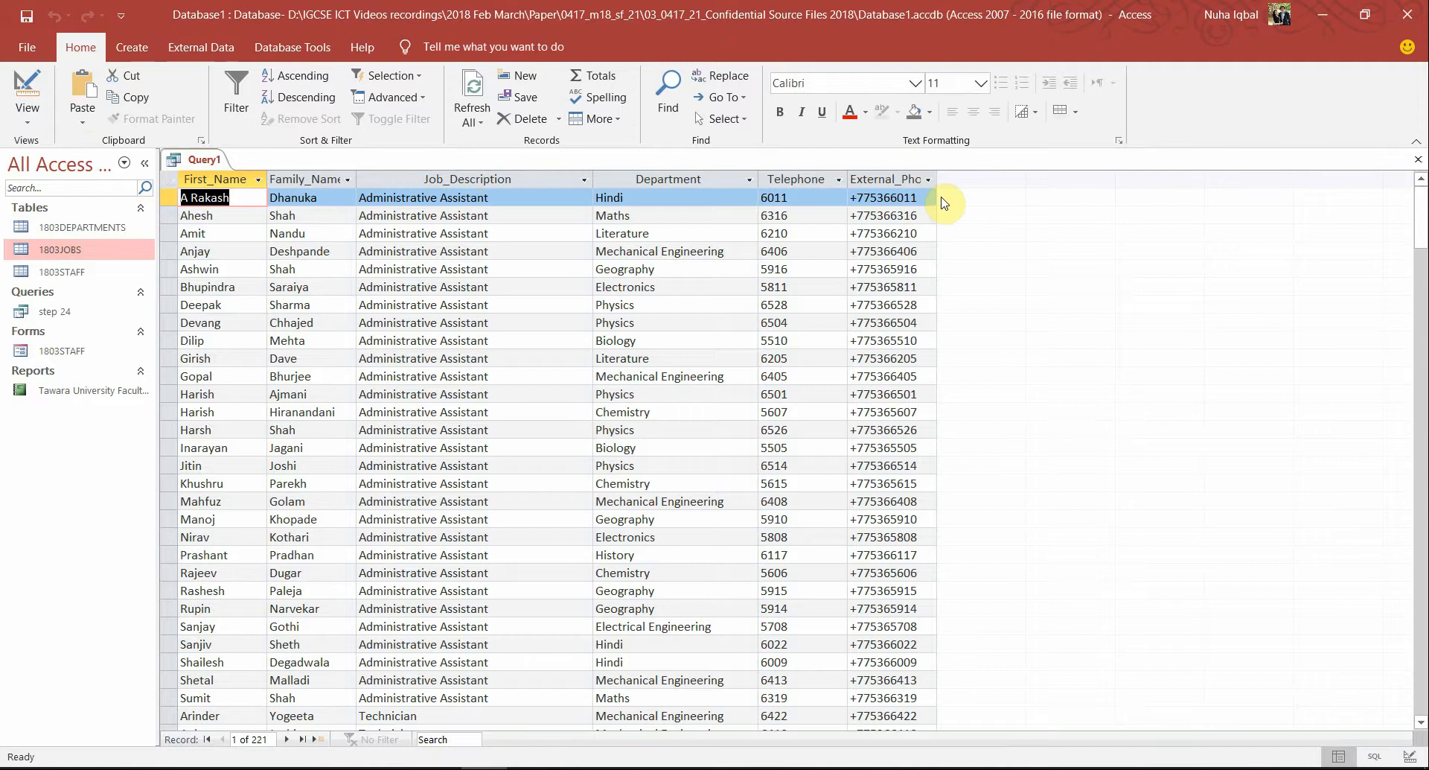
double_click(939, 177)
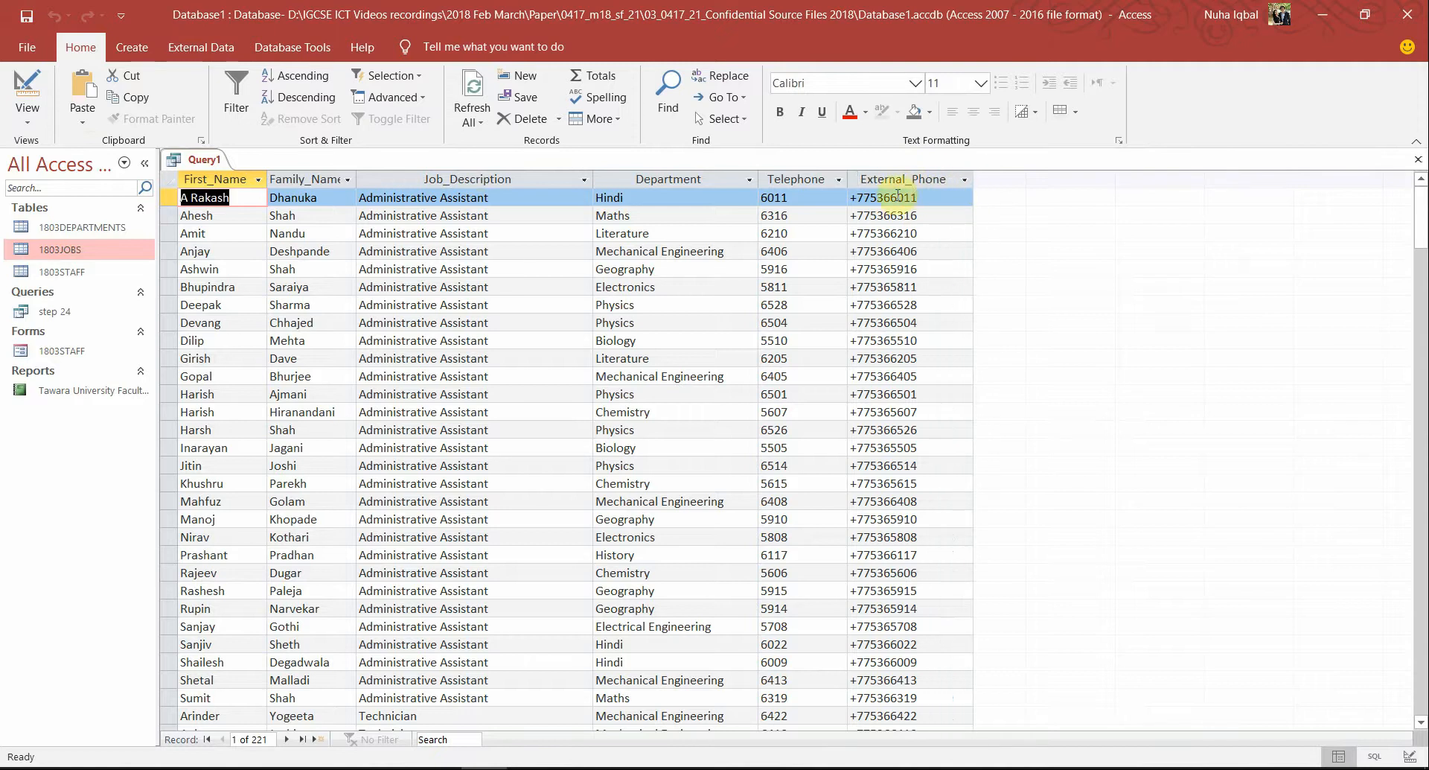
click(863, 197)
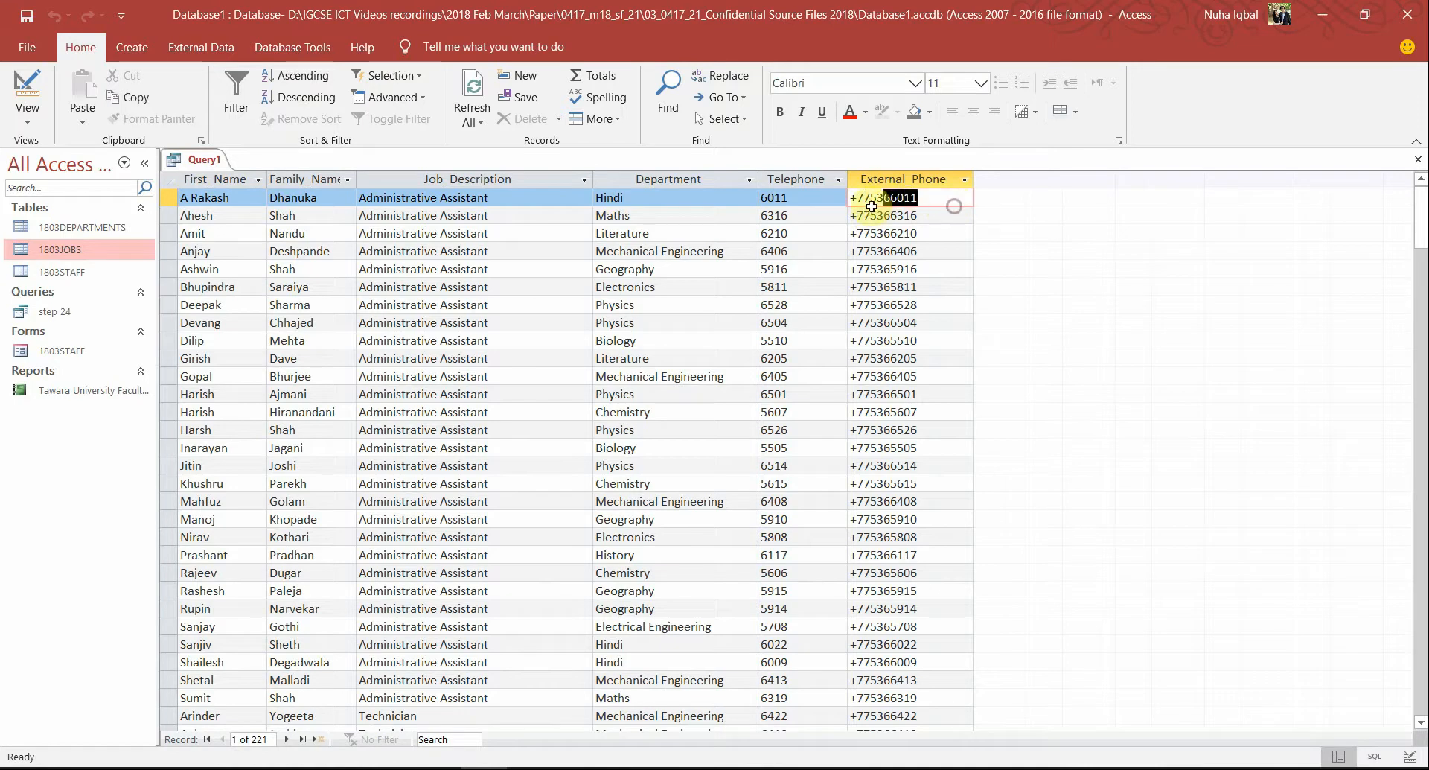
drag(823, 196, 754, 211)
click(774, 215)
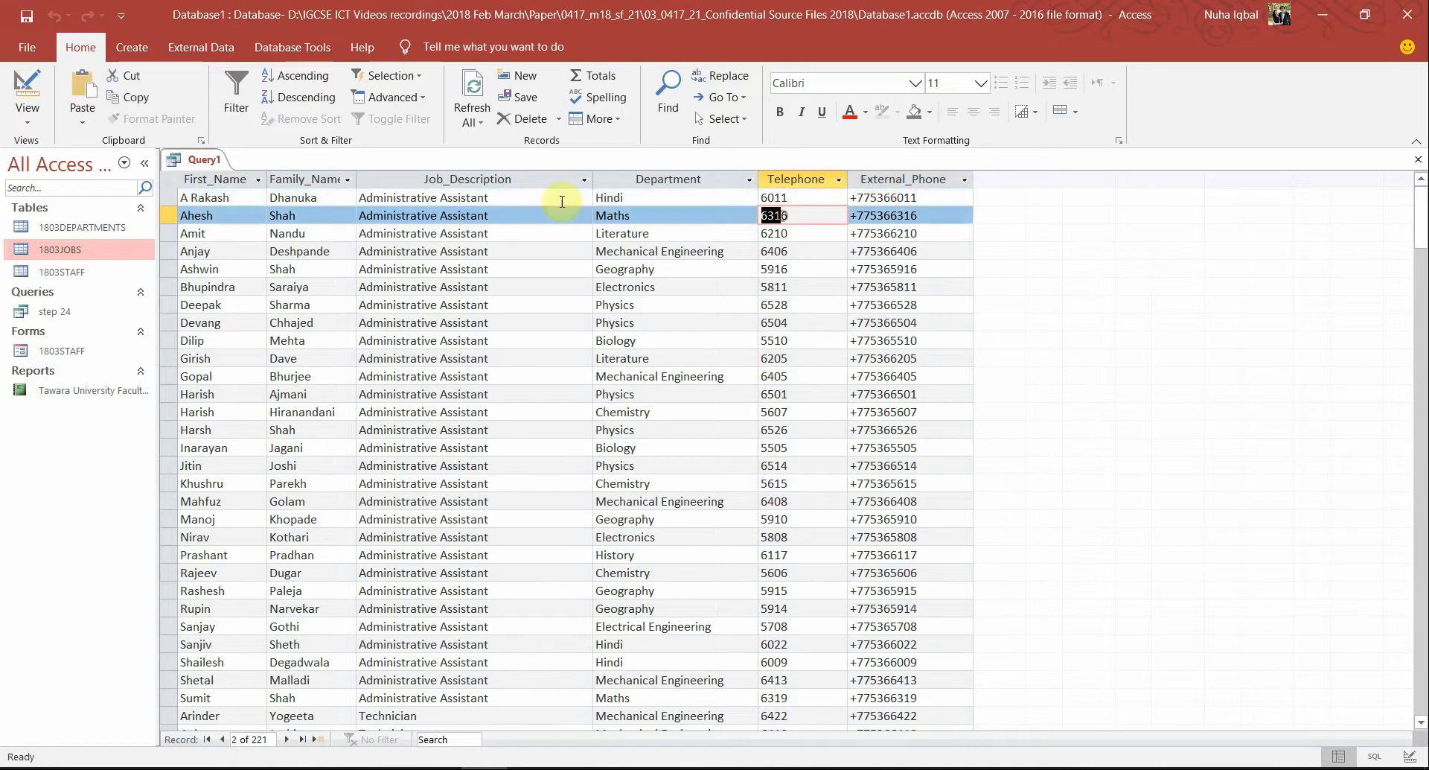
click(35, 91)
key(alt+Tab)
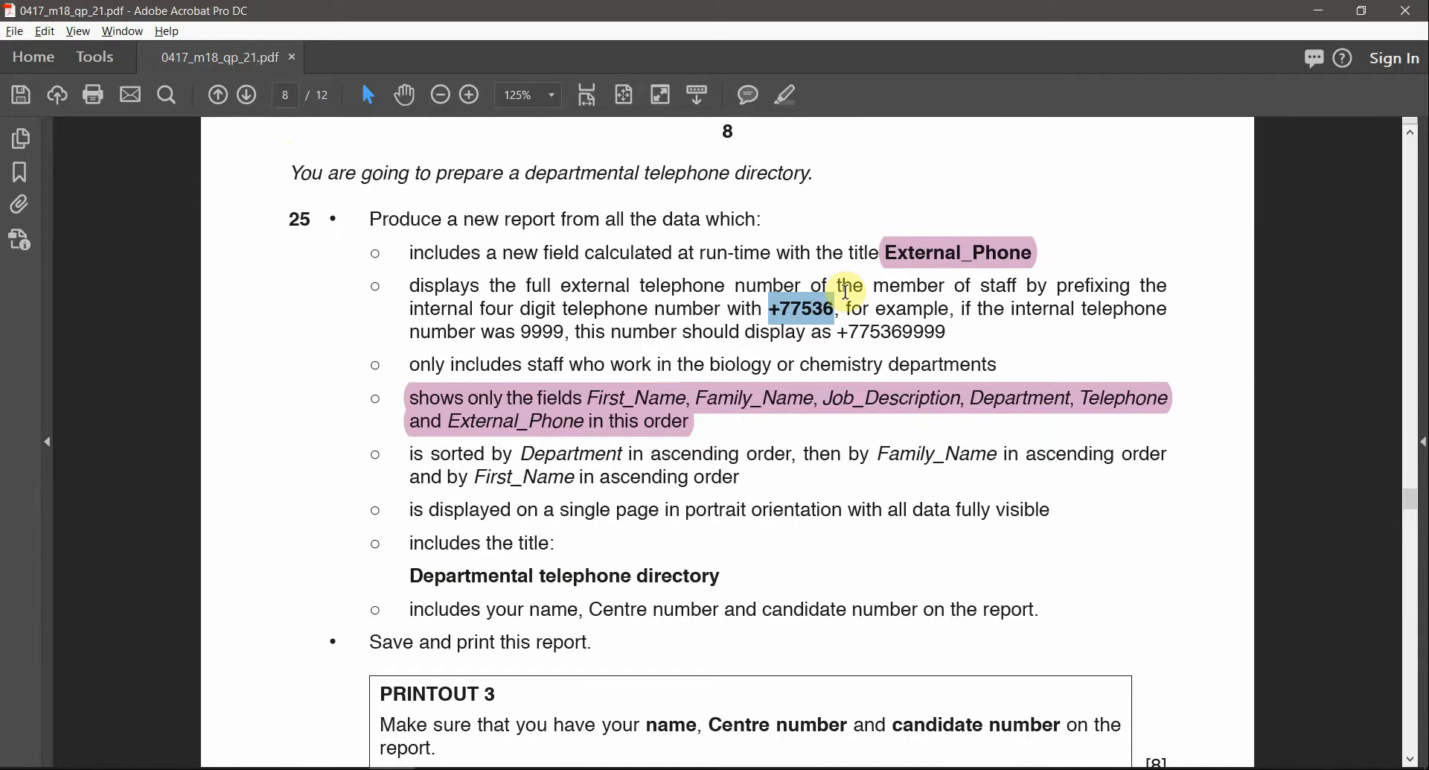
Highlight +77536, biology and chemistry in the task 25 text
click(788, 94)
click(772, 336)
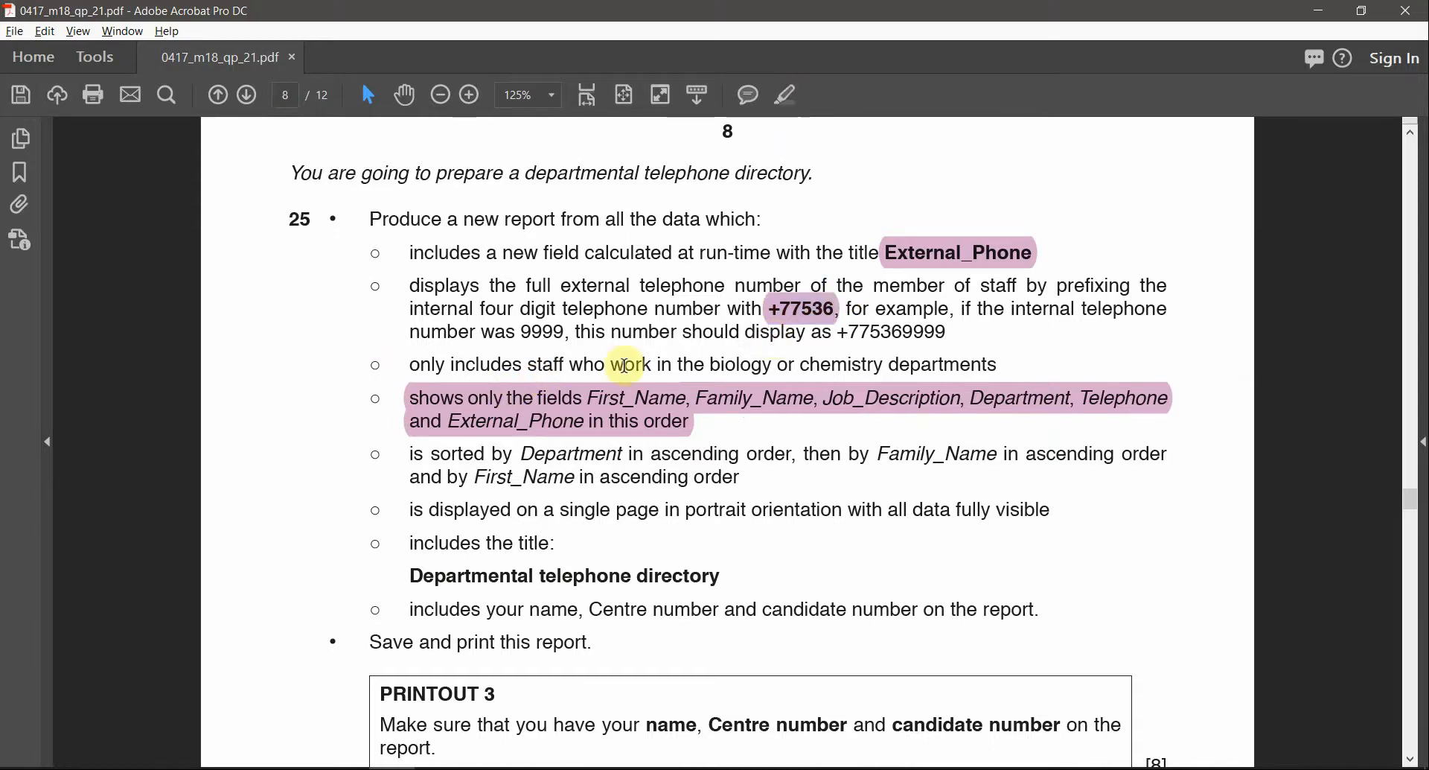
double_click(719, 369)
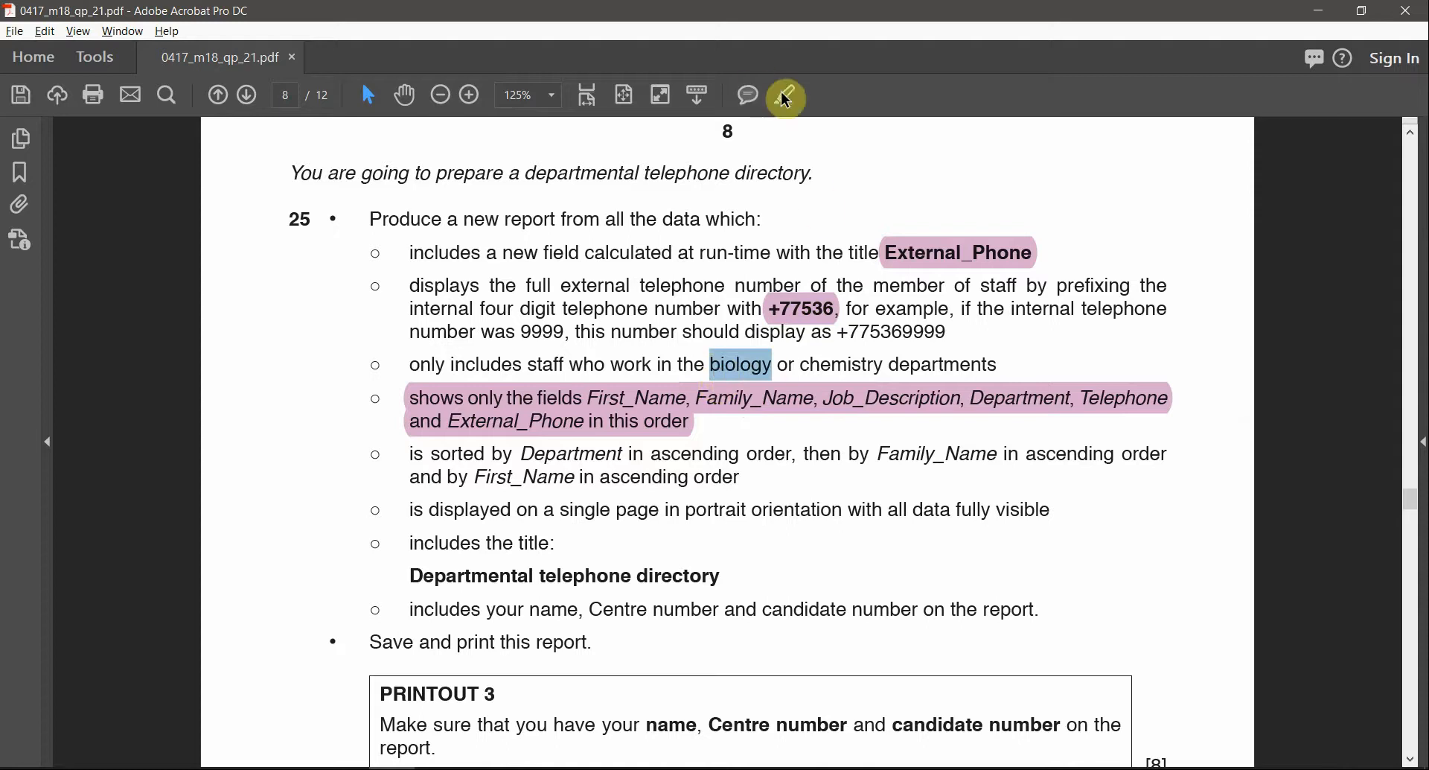
double_click(842, 365)
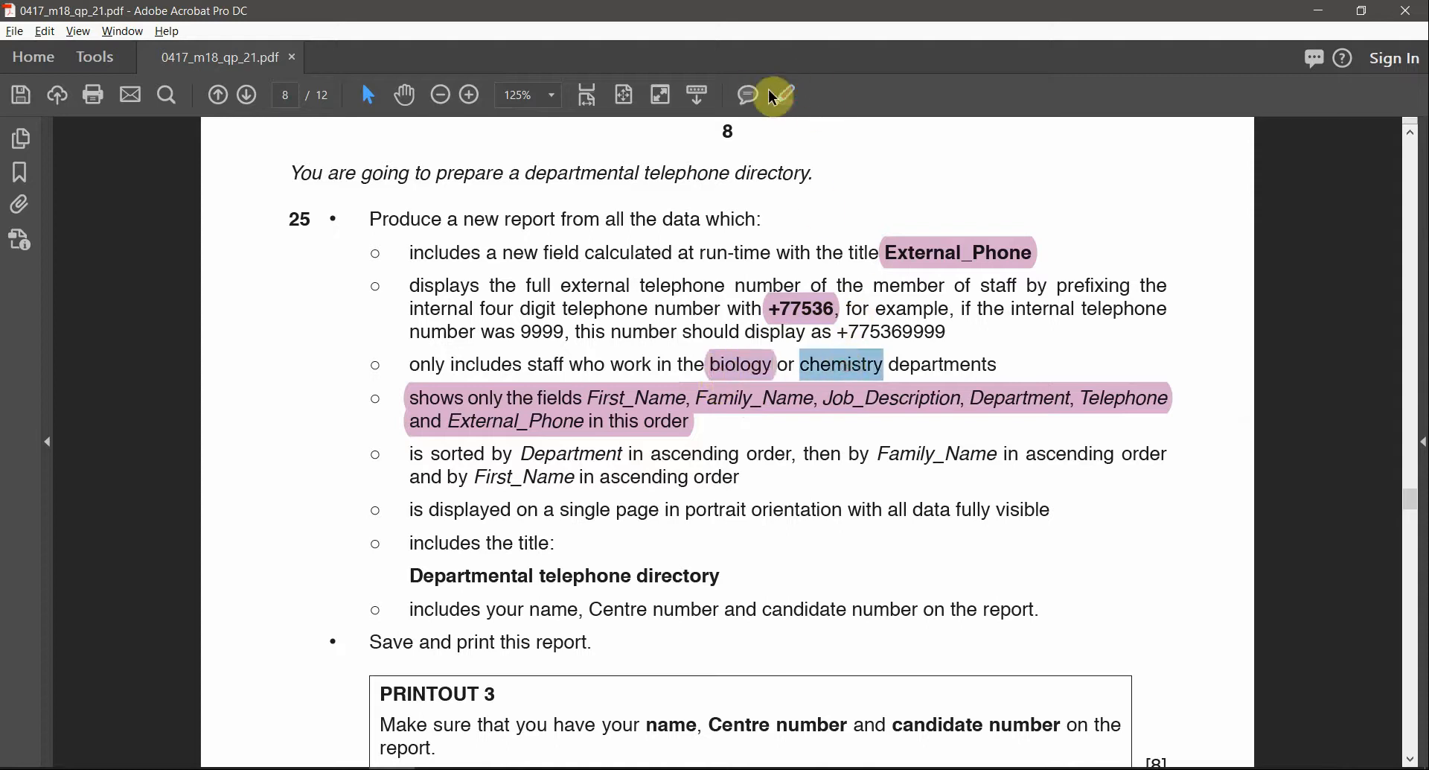
click(786, 102)
key(alt+Tab)
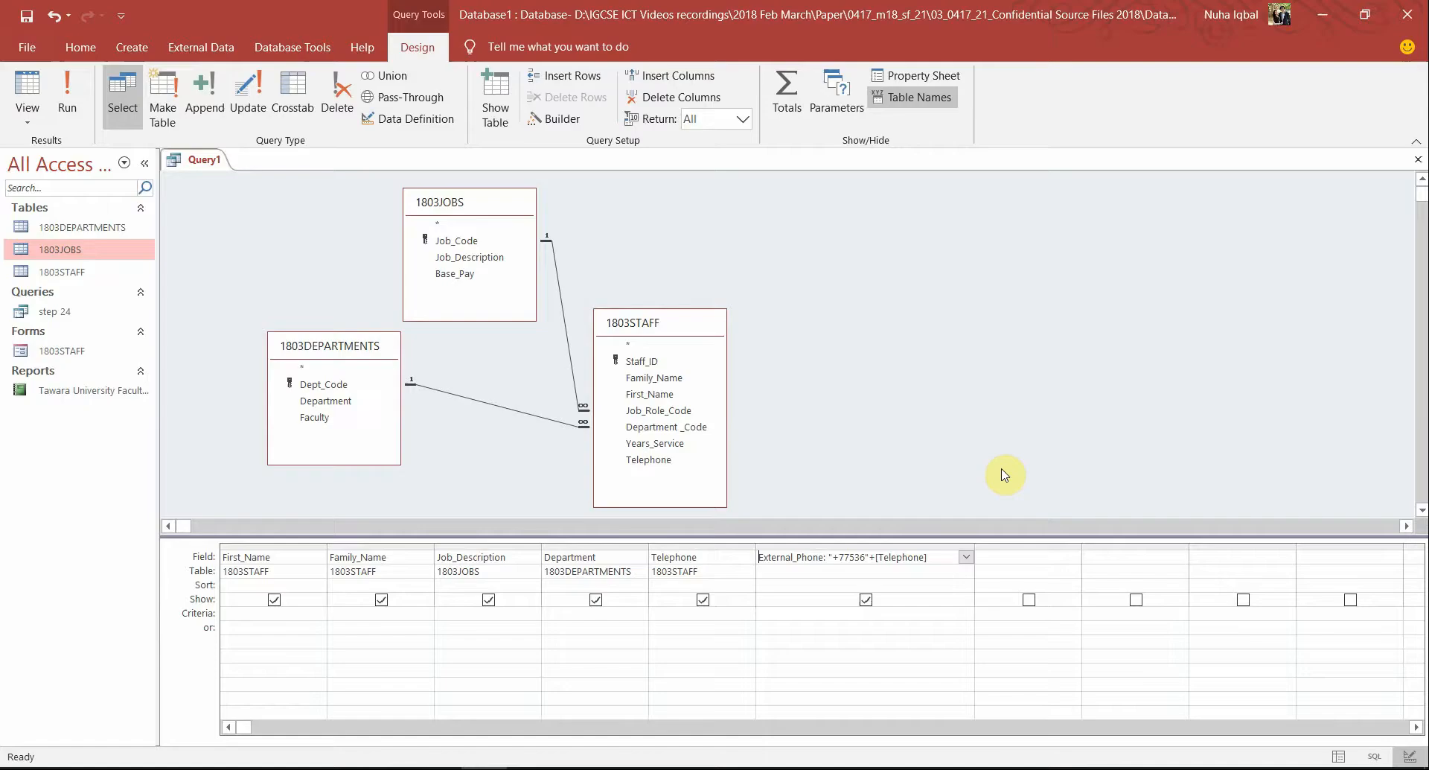
click(67, 97)
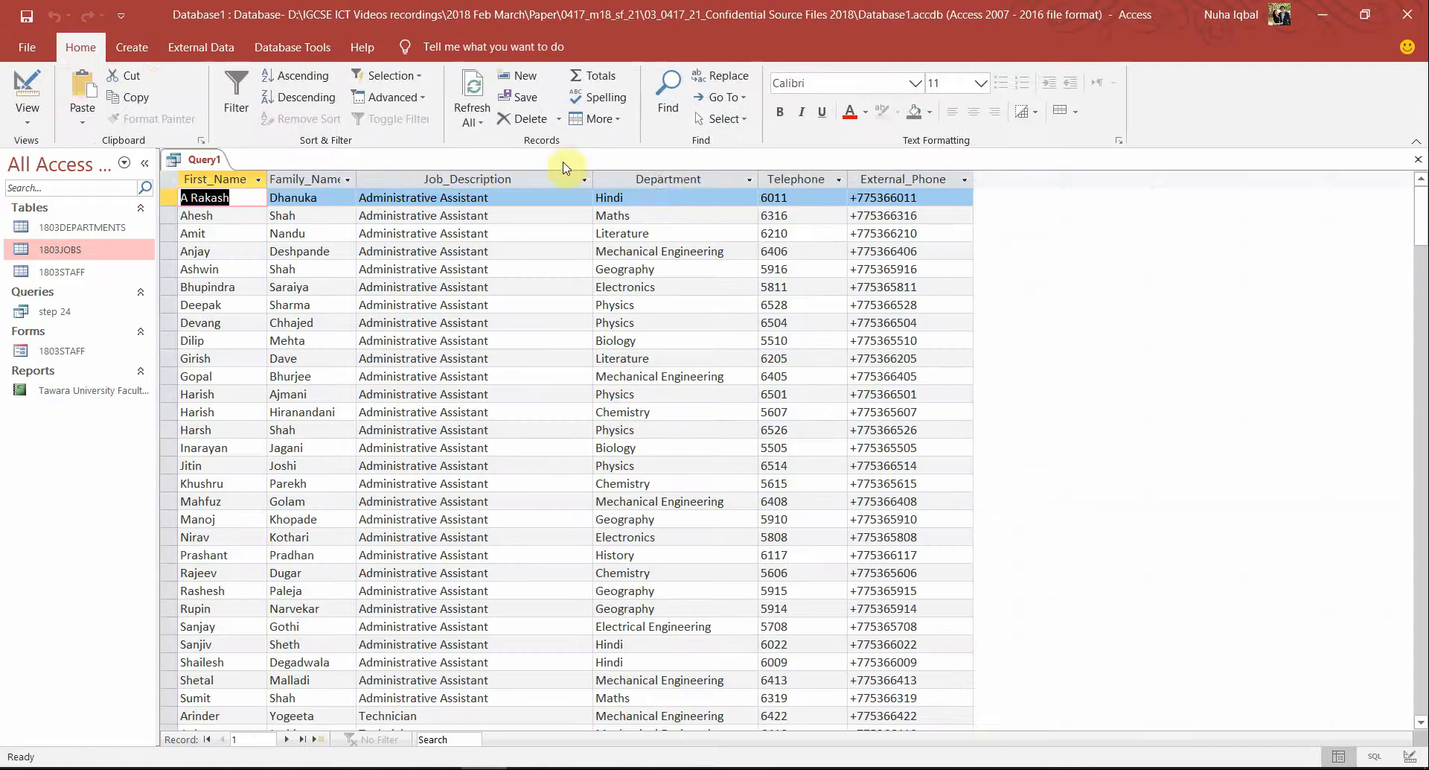
click(665, 180)
scroll(756, 437, down, 7)
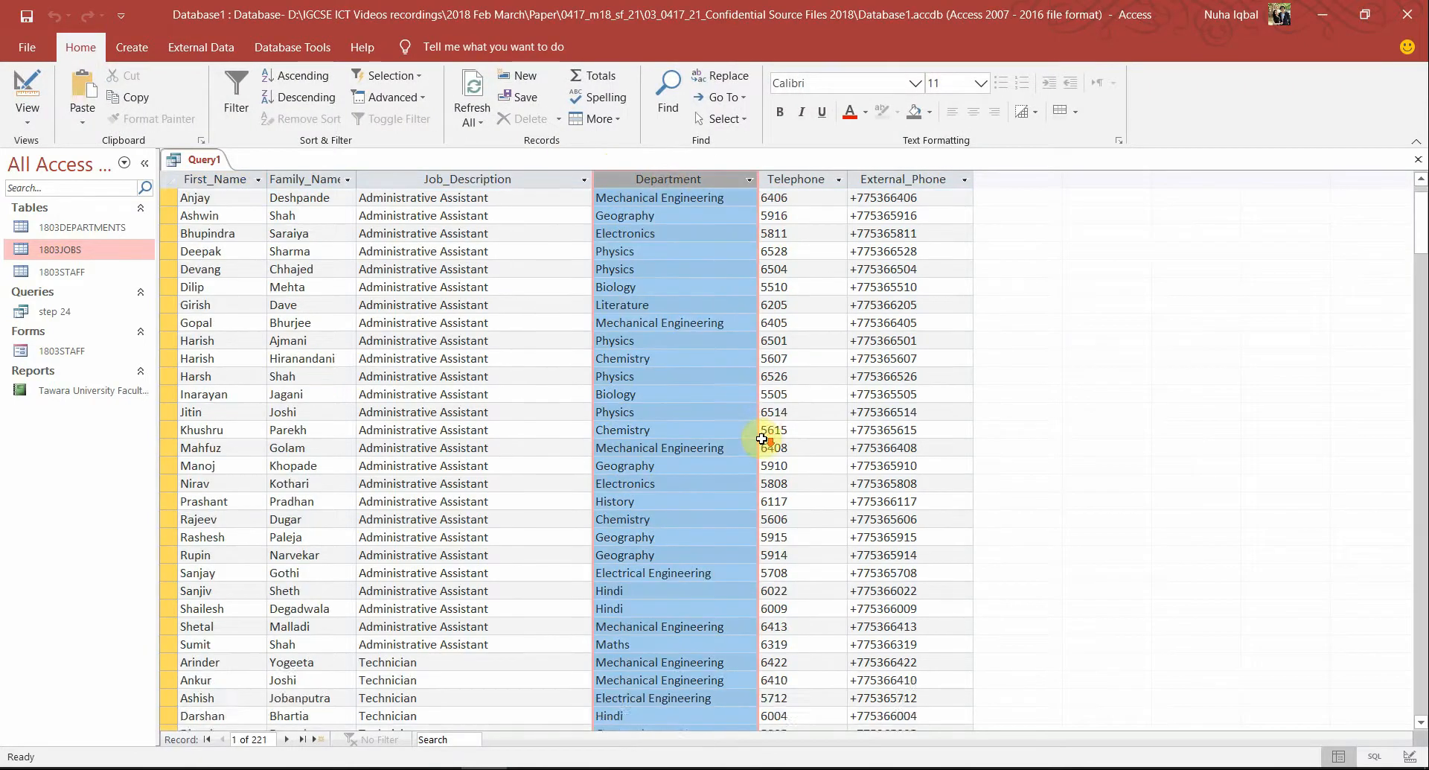
scroll(762, 438, down, 4)
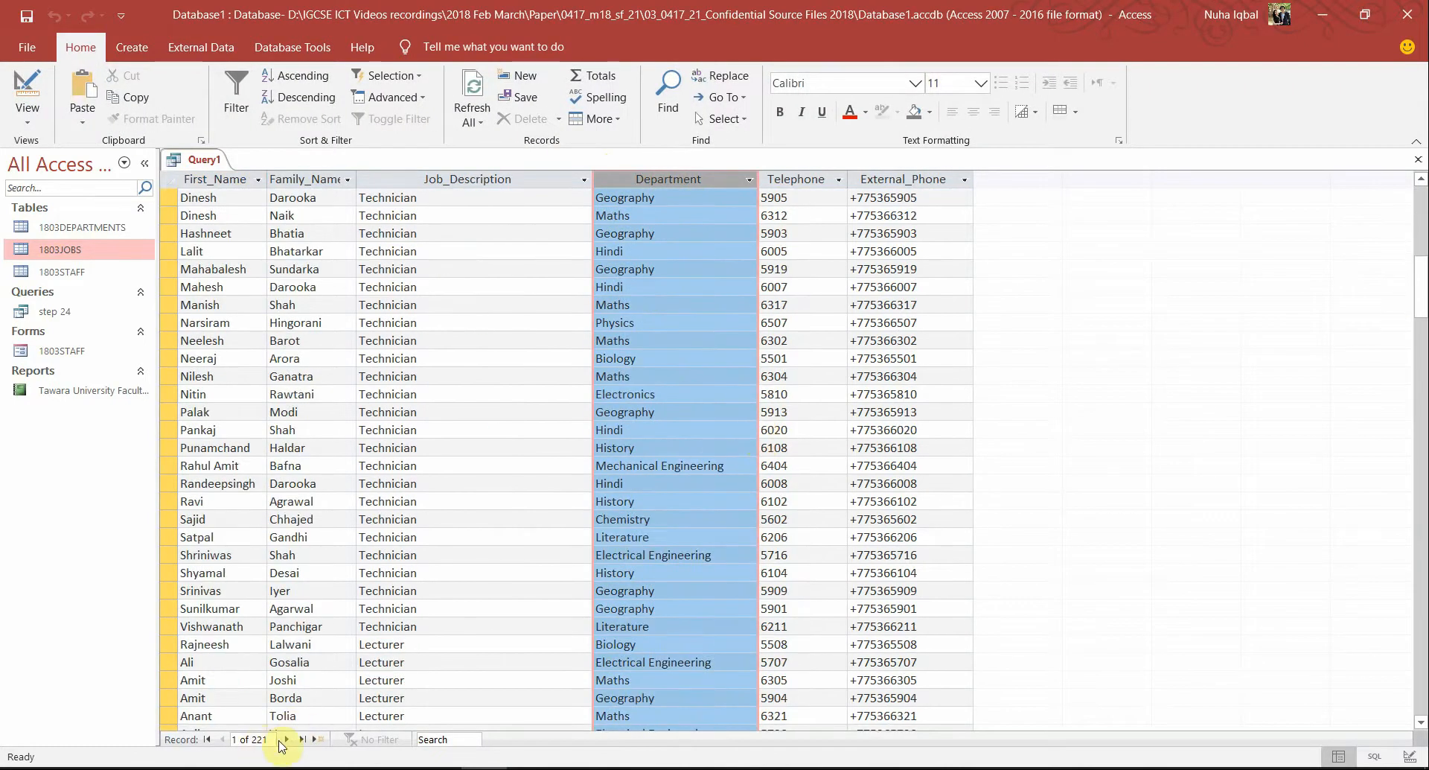
scroll(788, 571, up, 2)
scroll(787, 569, up, 2)
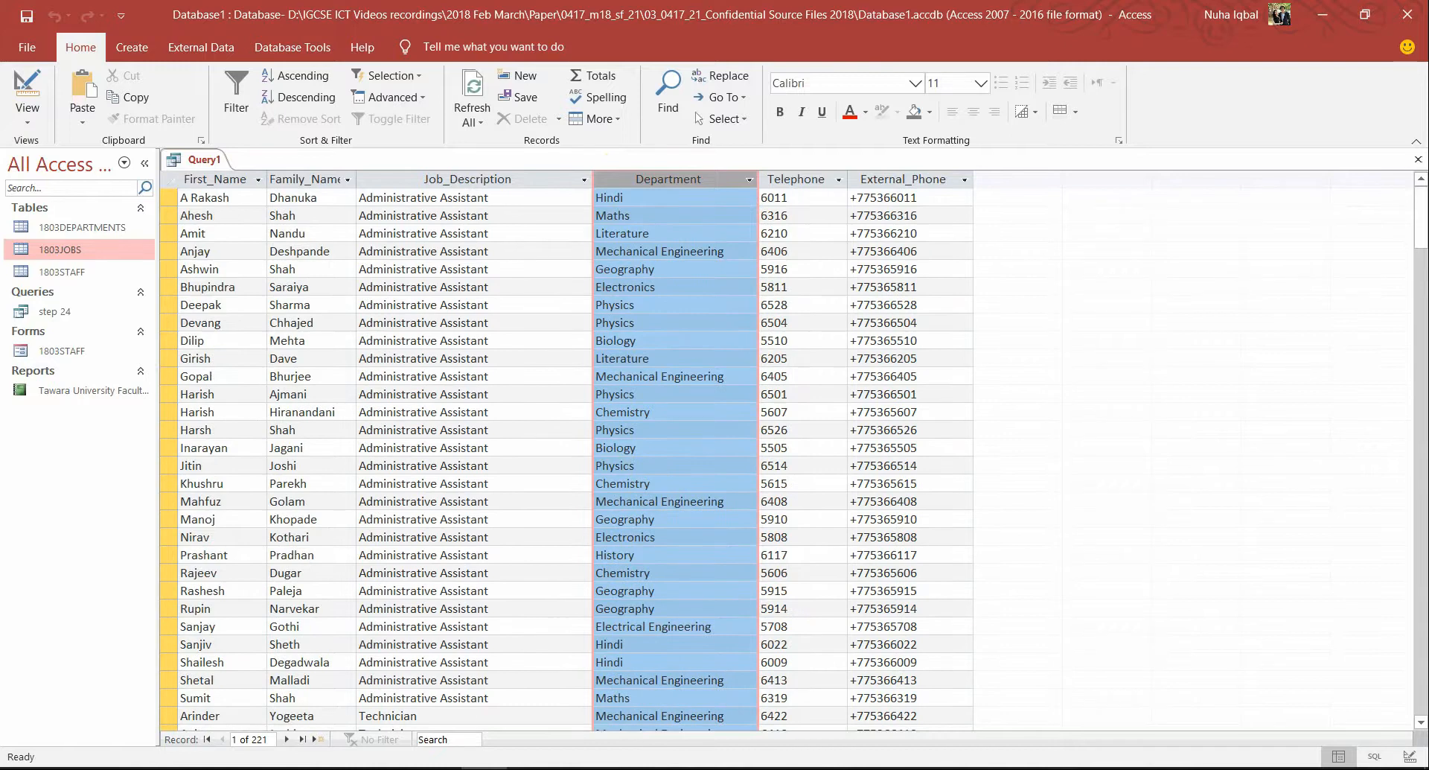
click(27, 87)
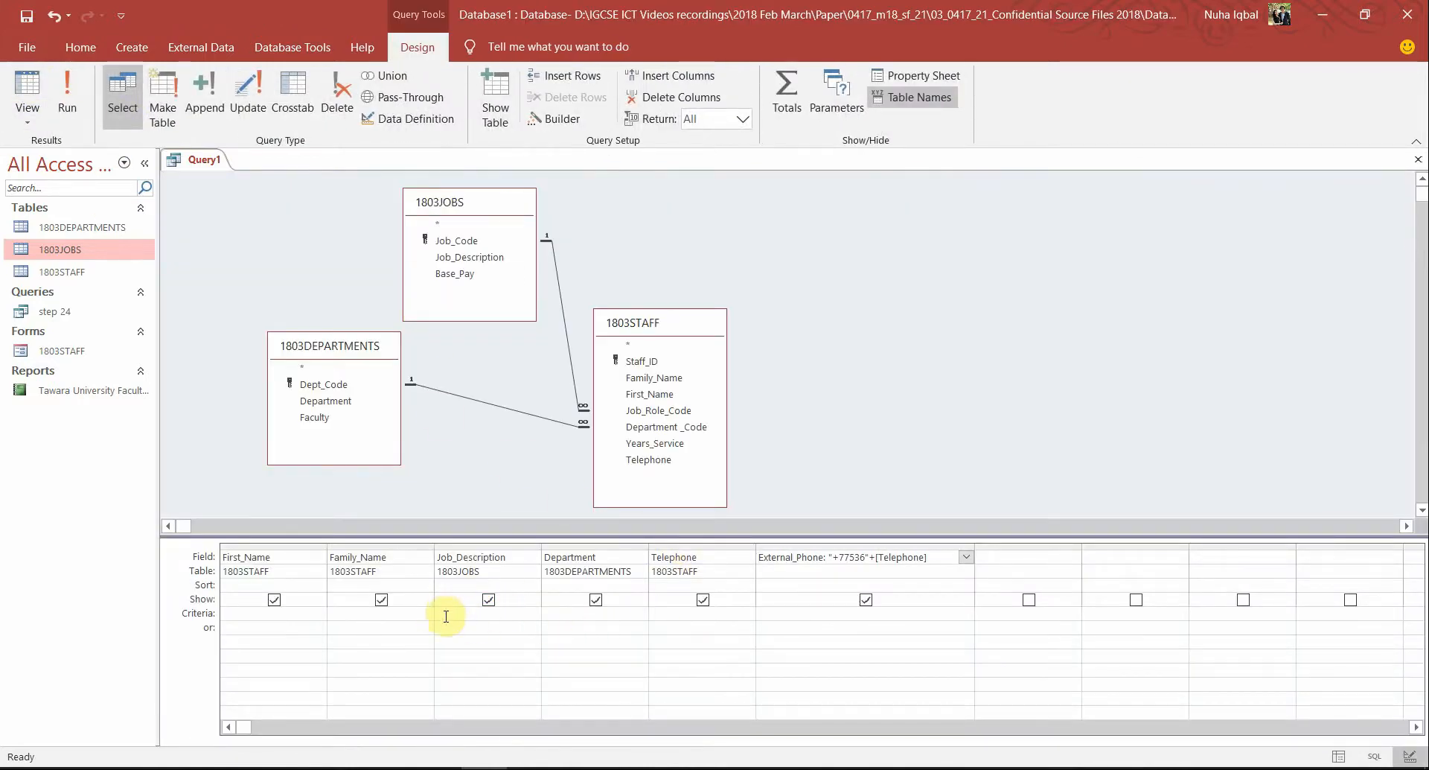
key(alt+Tab)
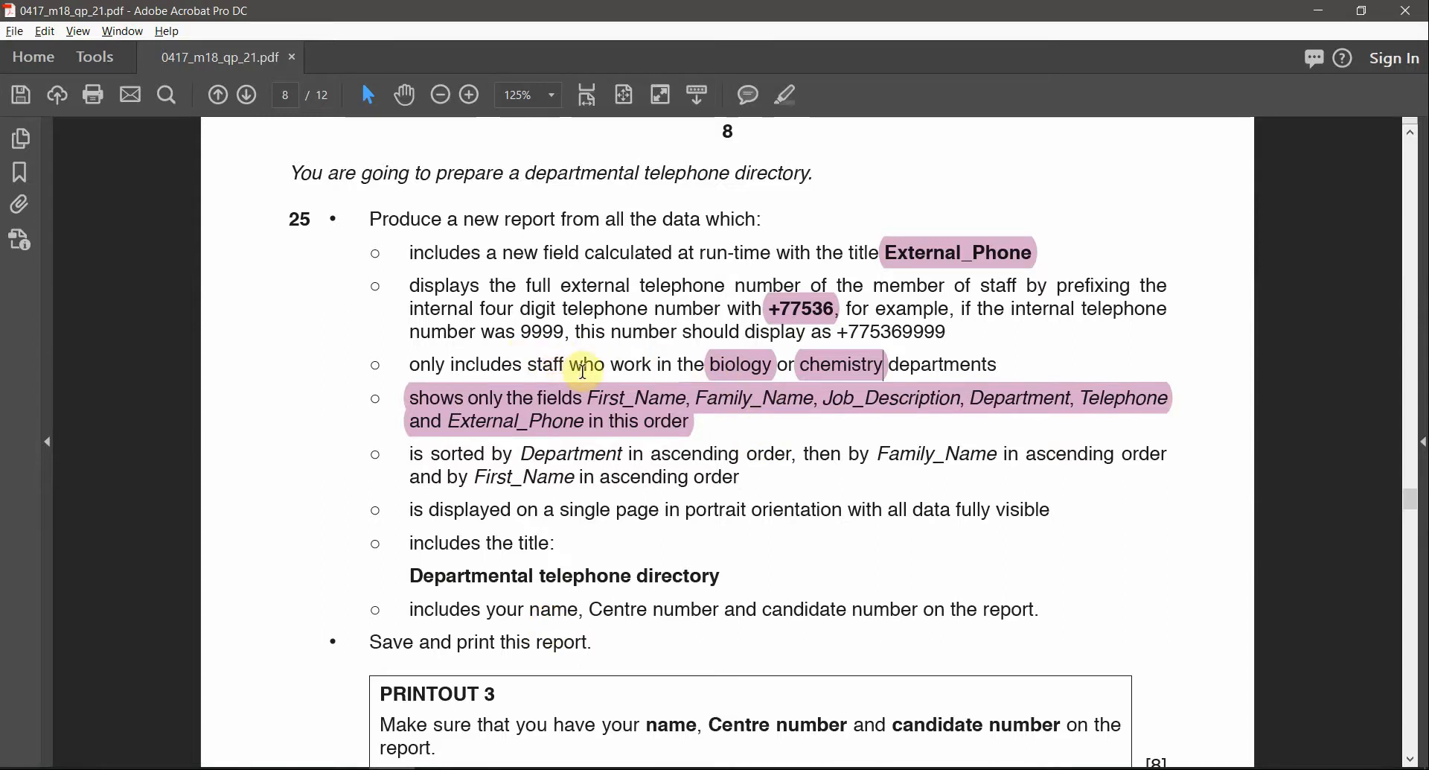
key(alt+Tab)
click(66, 96)
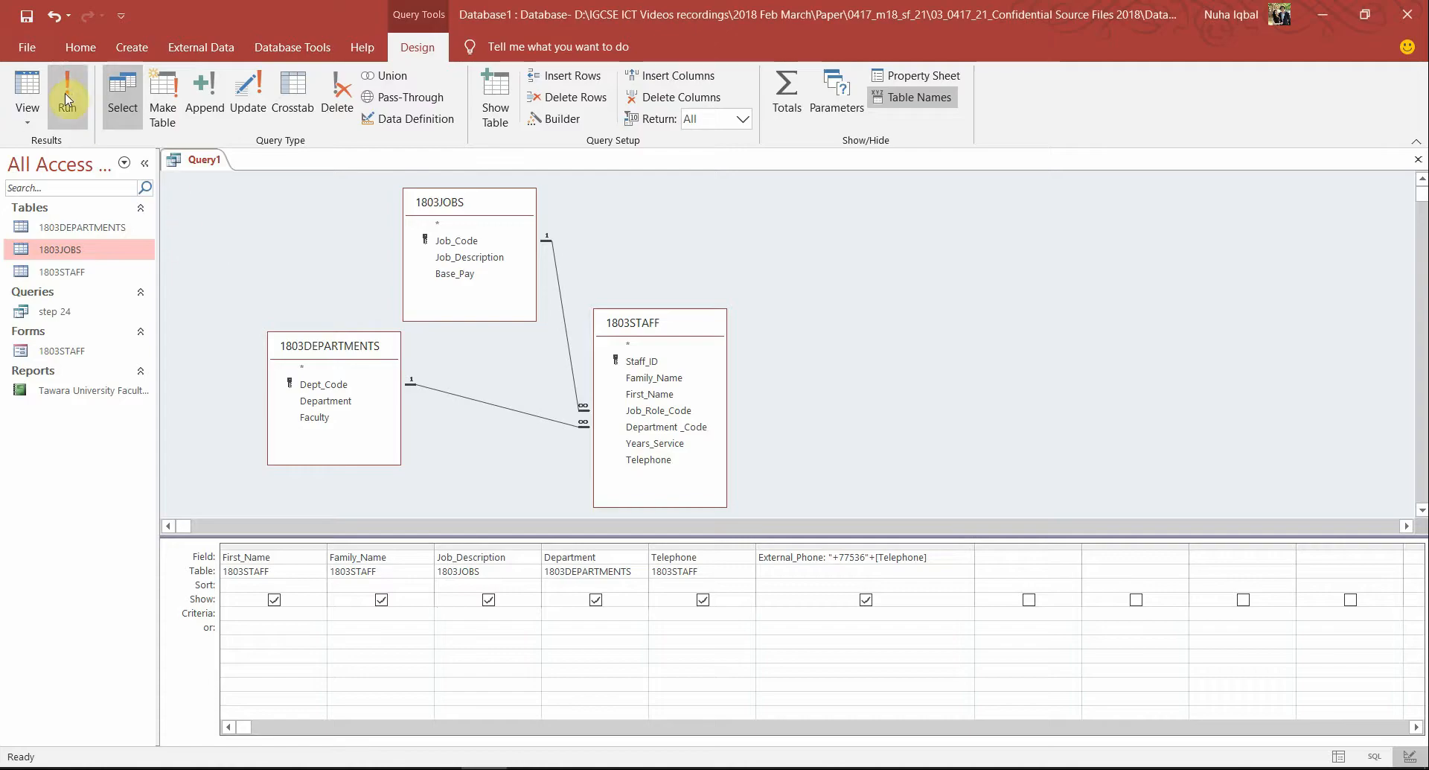
Enter a biology criterion for Department and run the query to check the Biology staff
click(66, 97)
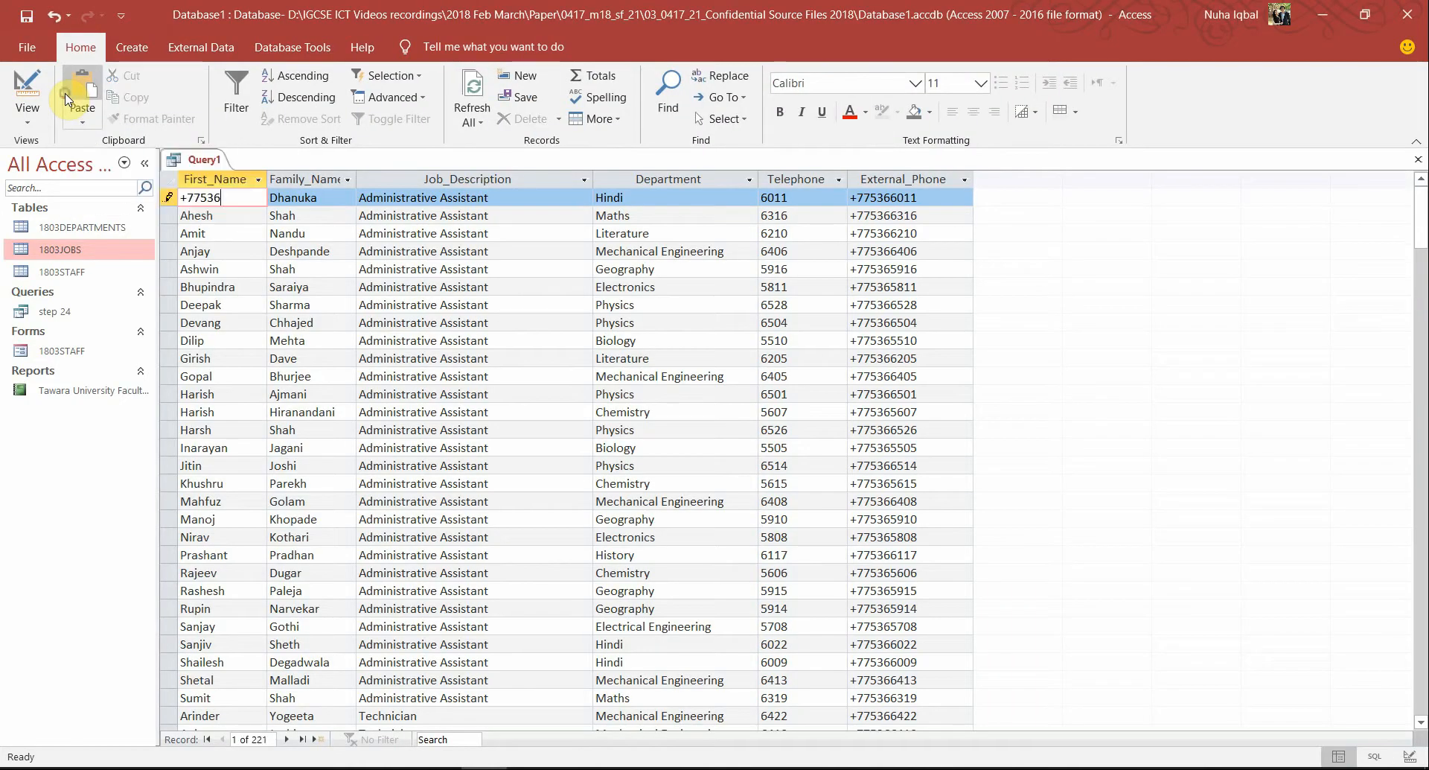
click(26, 88)
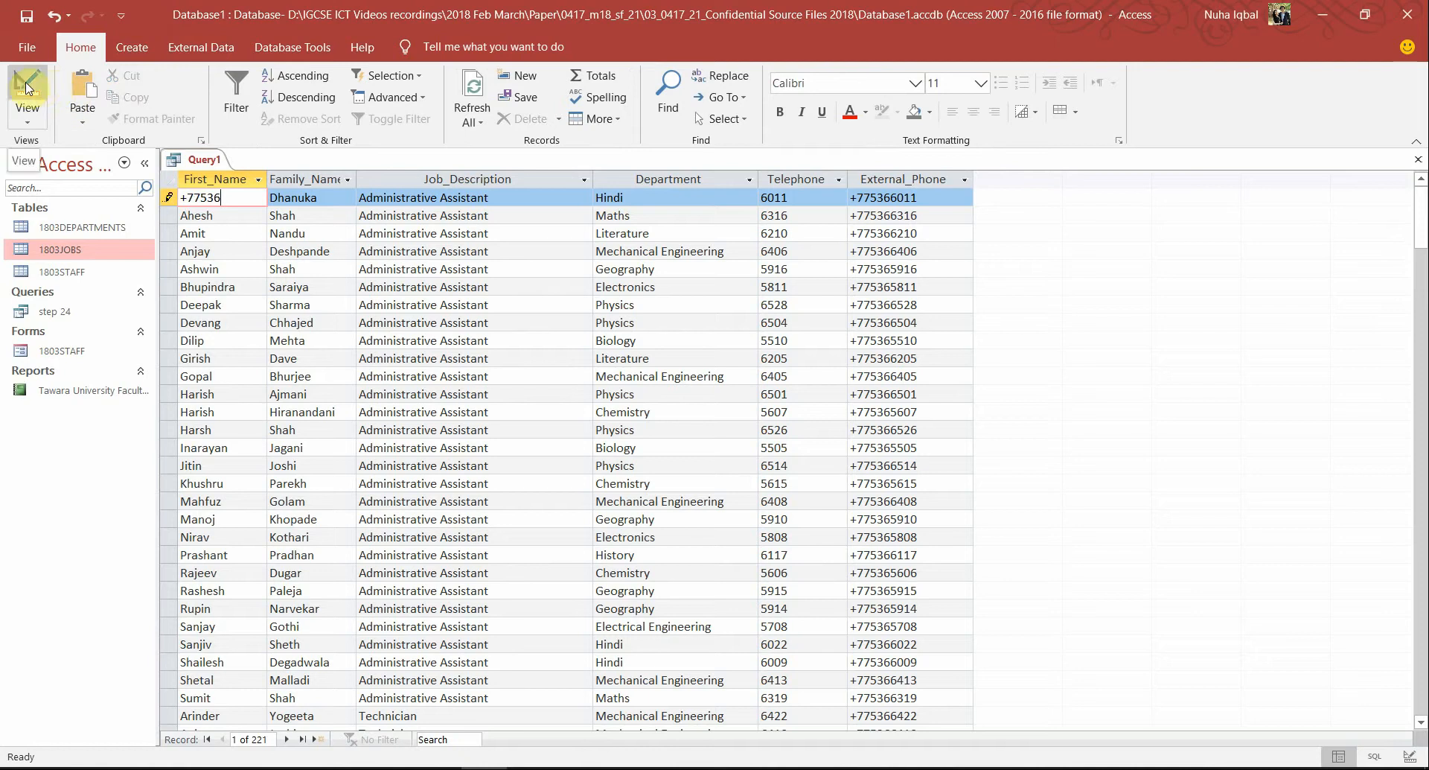
click(26, 88)
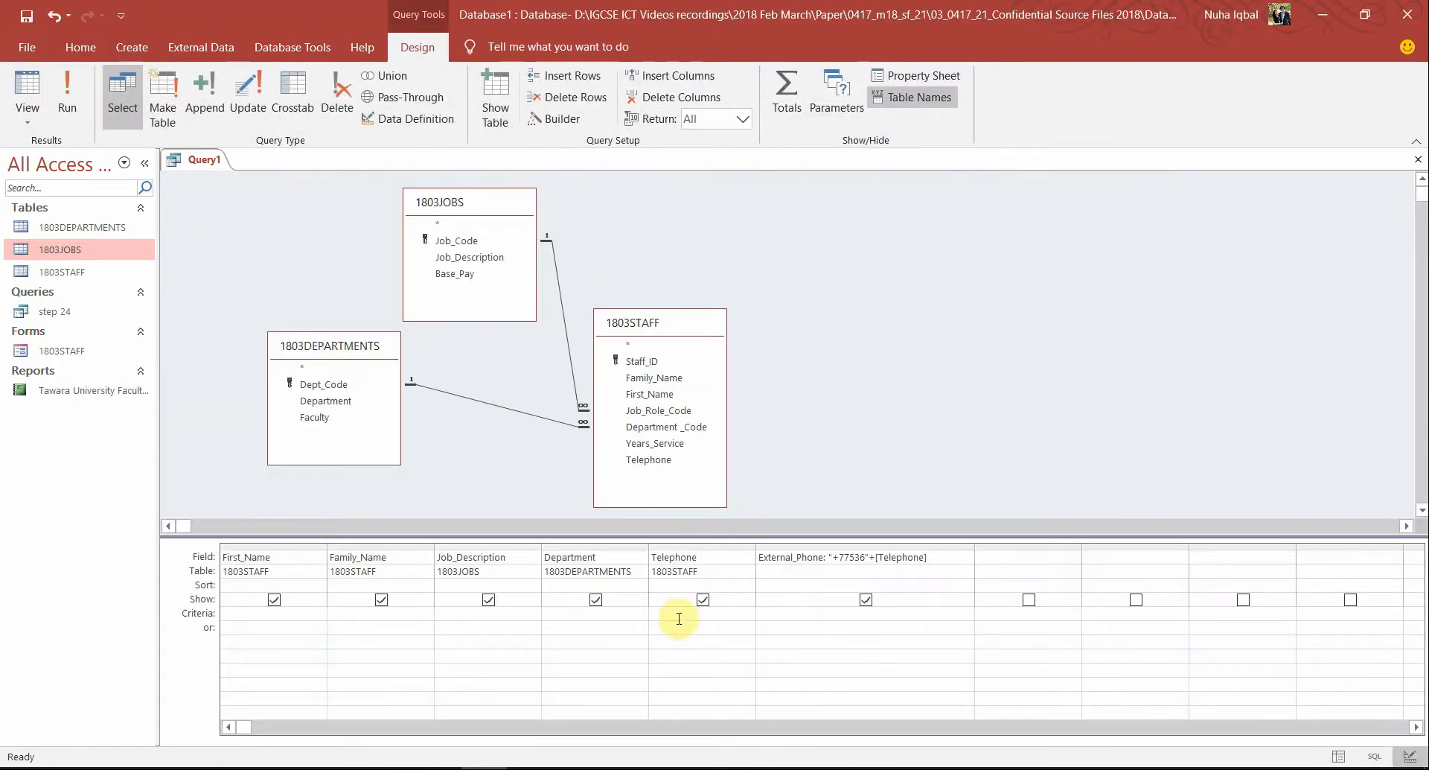
key(alt+Tab)
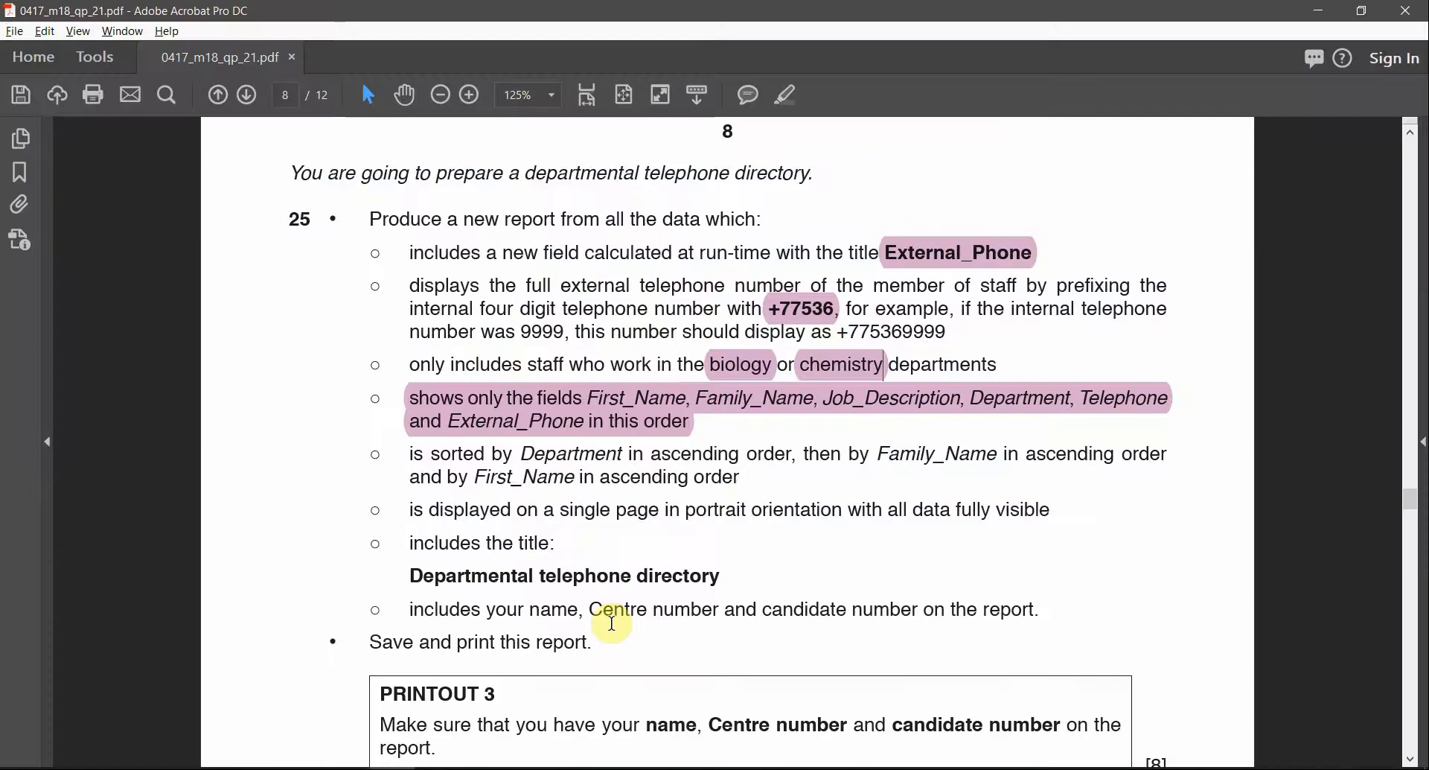
key(alt+Tab)
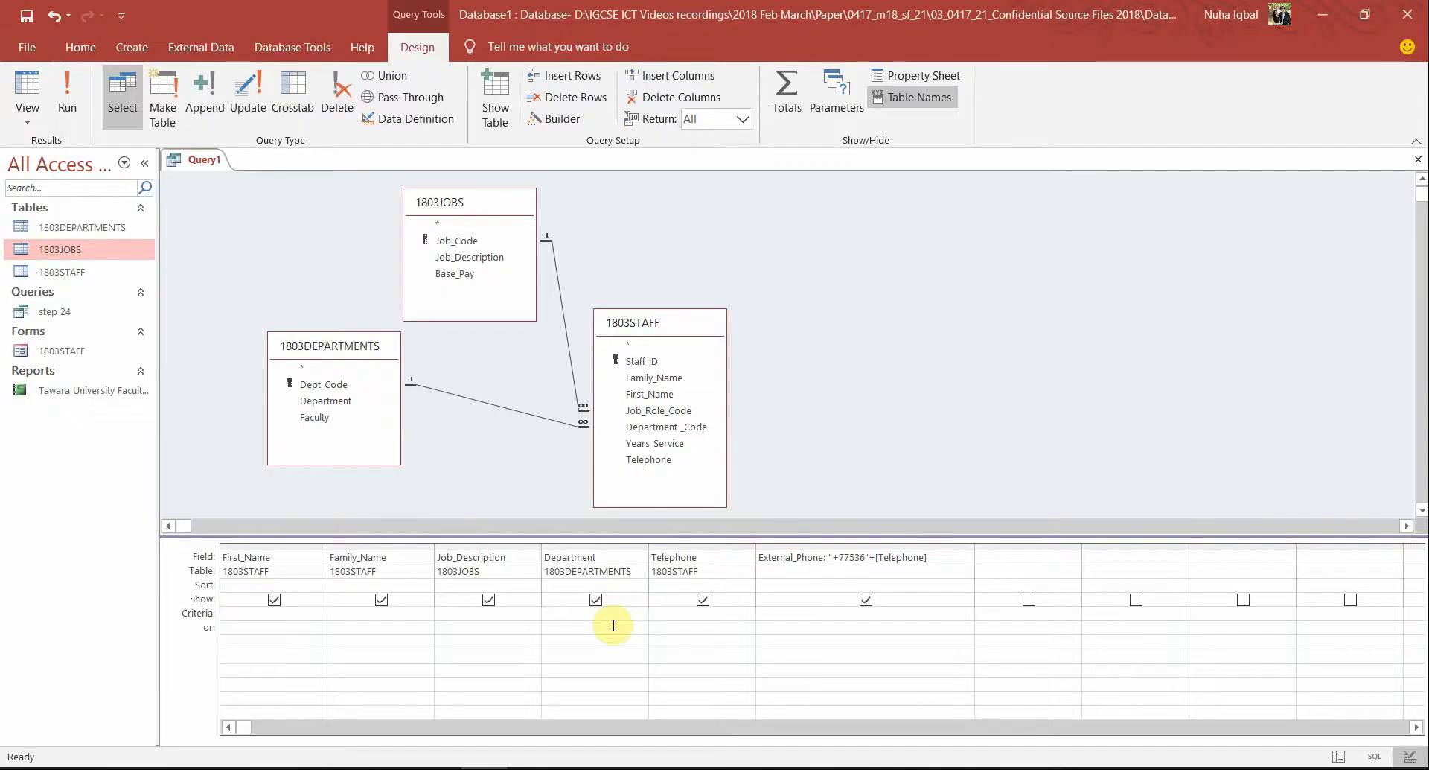
click(613, 625)
text(biology)
click(69, 104)
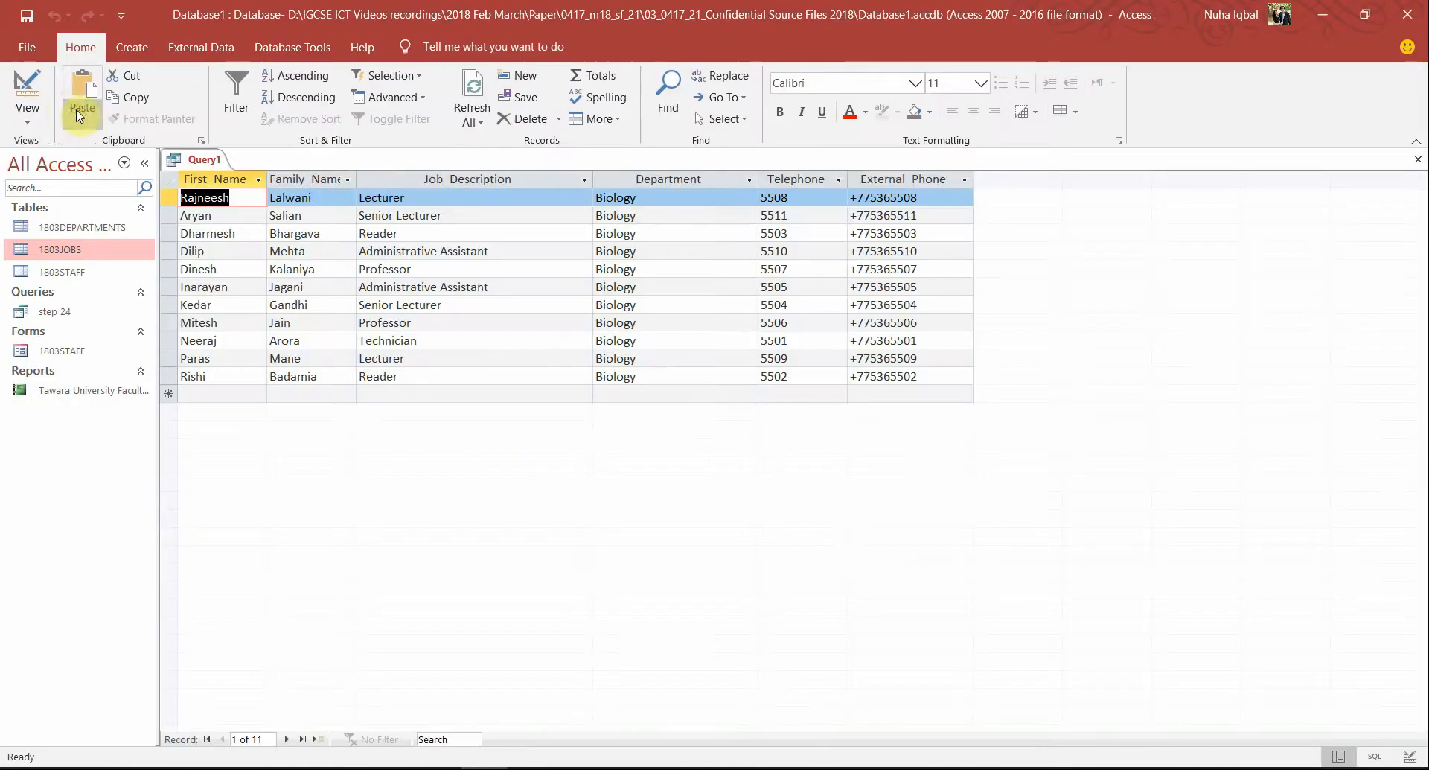
click(27, 93)
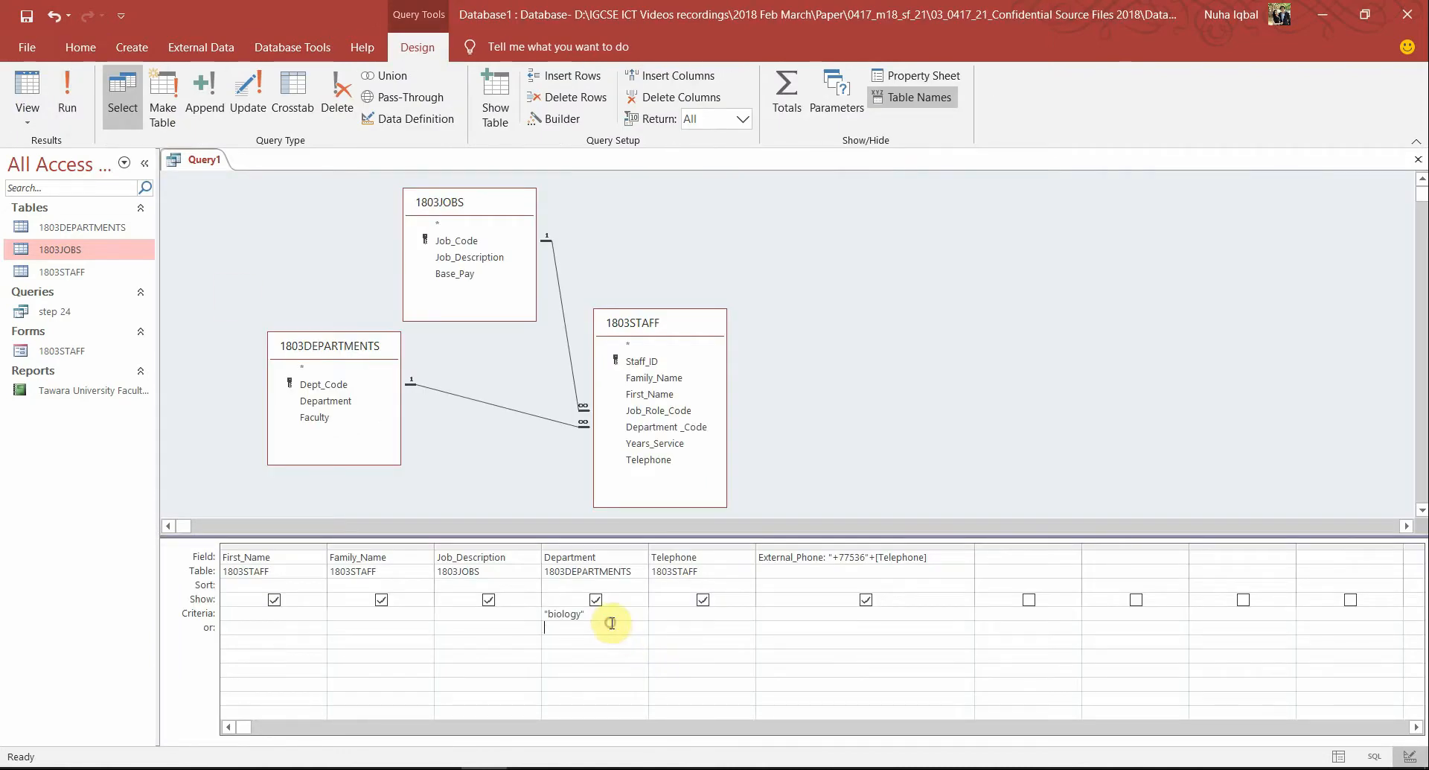
Set Department criteria to biology or chemistry and review the 29 filtered records
drag(602, 618, 515, 617)
text(biol)
click(67, 93)
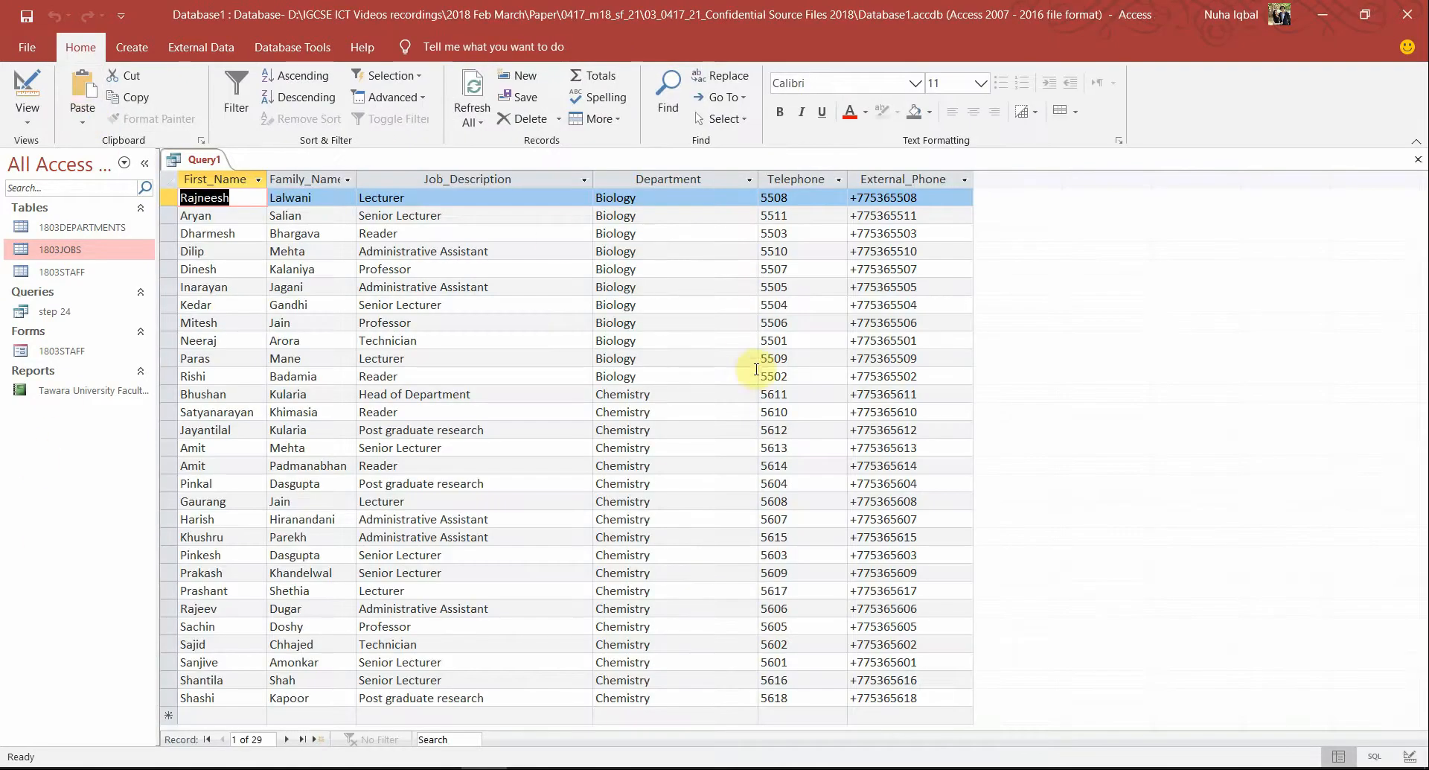
click(689, 376)
click(677, 412)
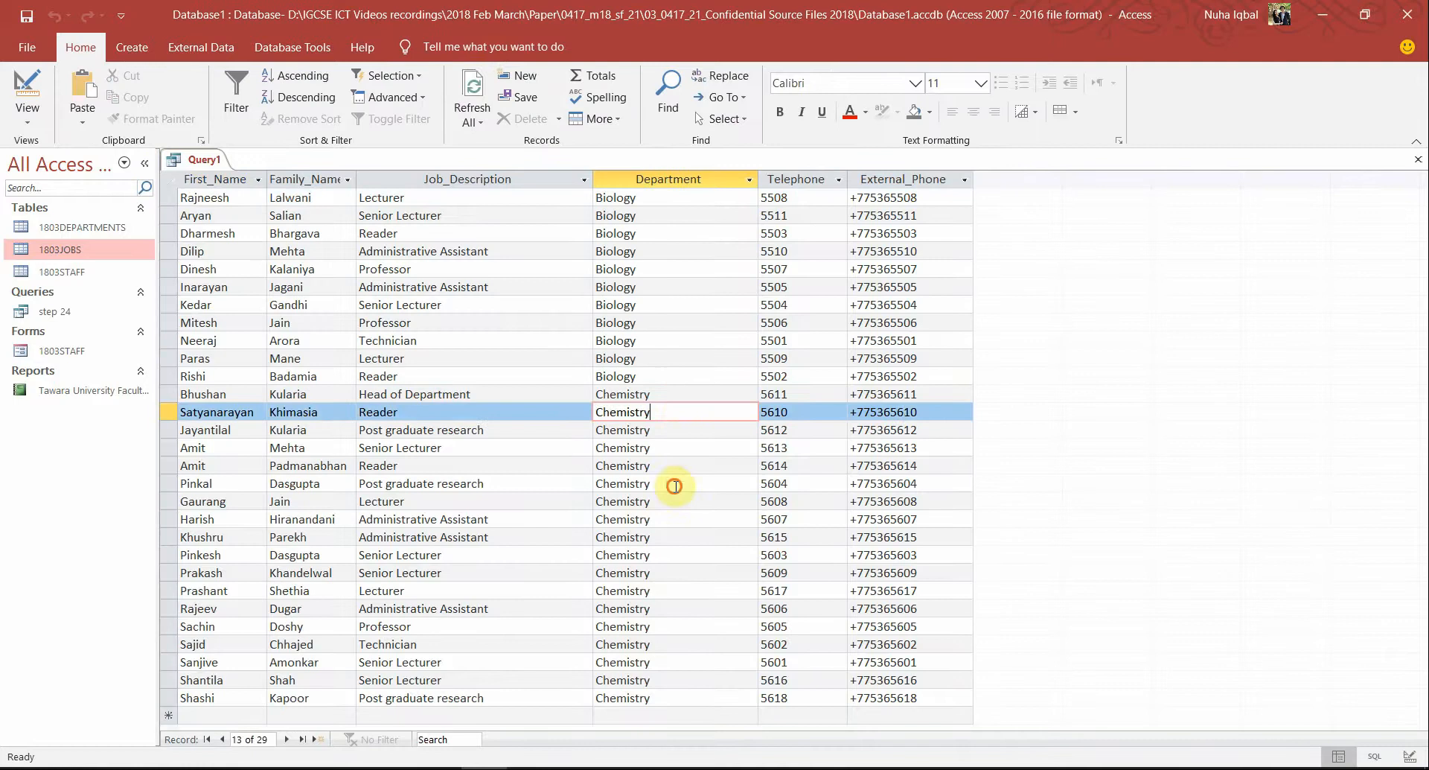
click(681, 484)
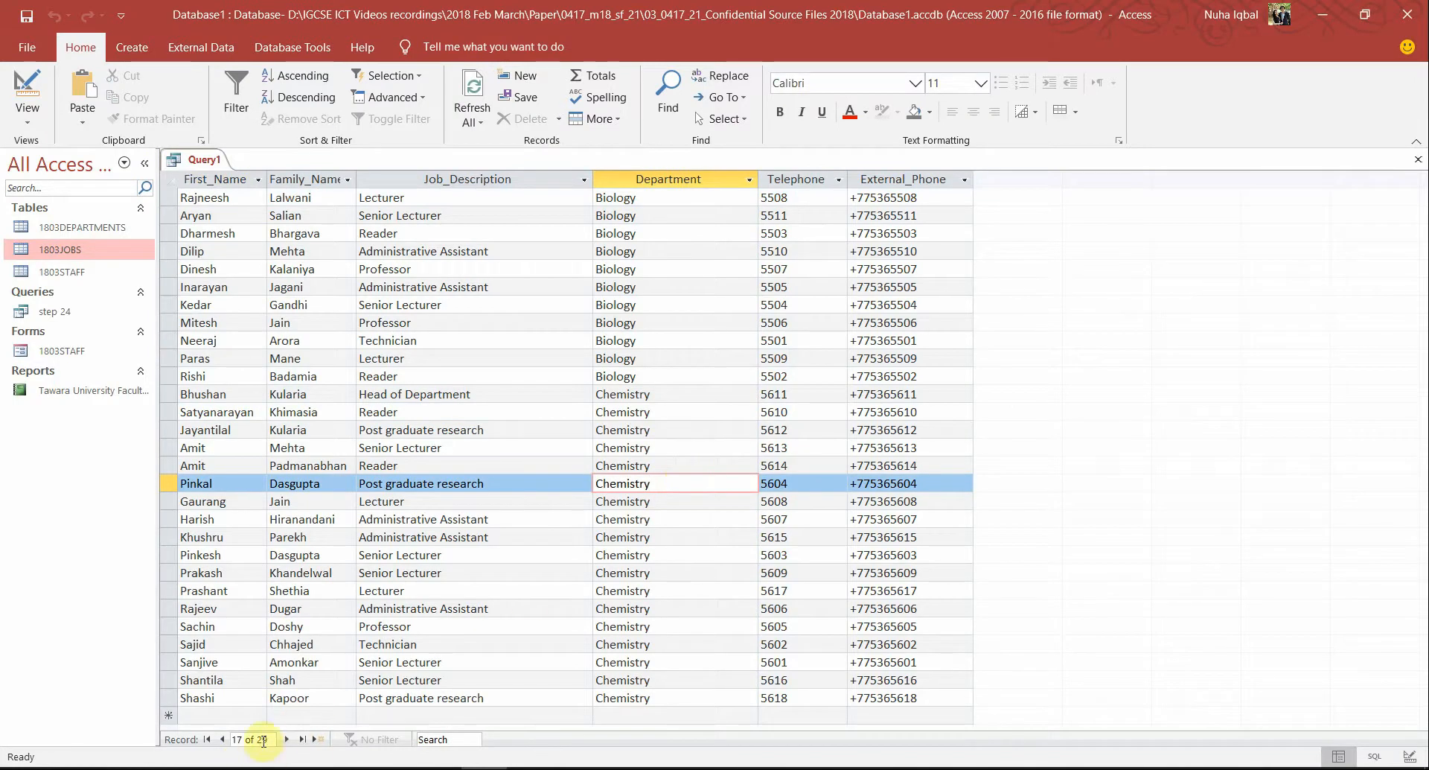
click(708, 632)
click(692, 679)
key(alt+Tab)
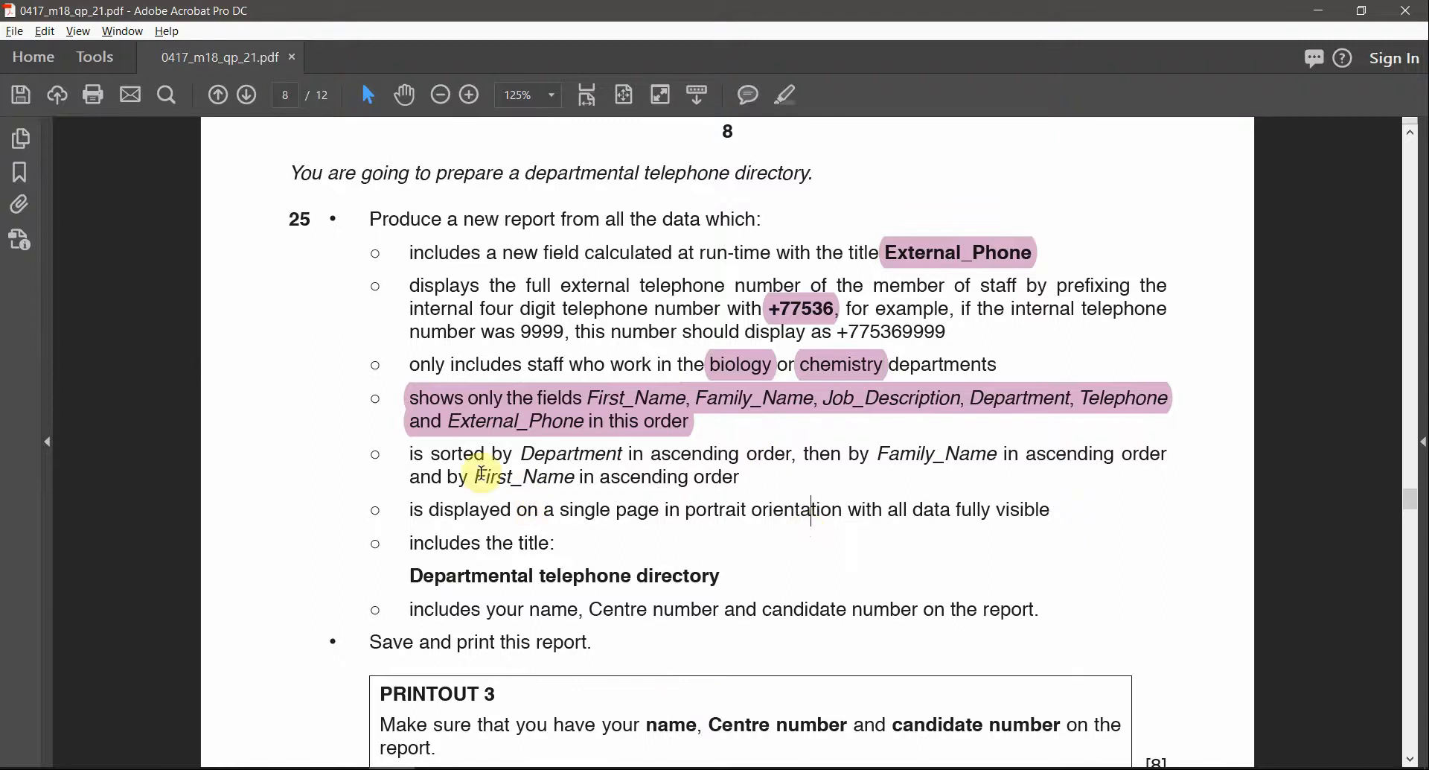
Mark the sorting, portrait orientation and report title requirements in the task PDF
drag(411, 456, 478, 491)
click(608, 547)
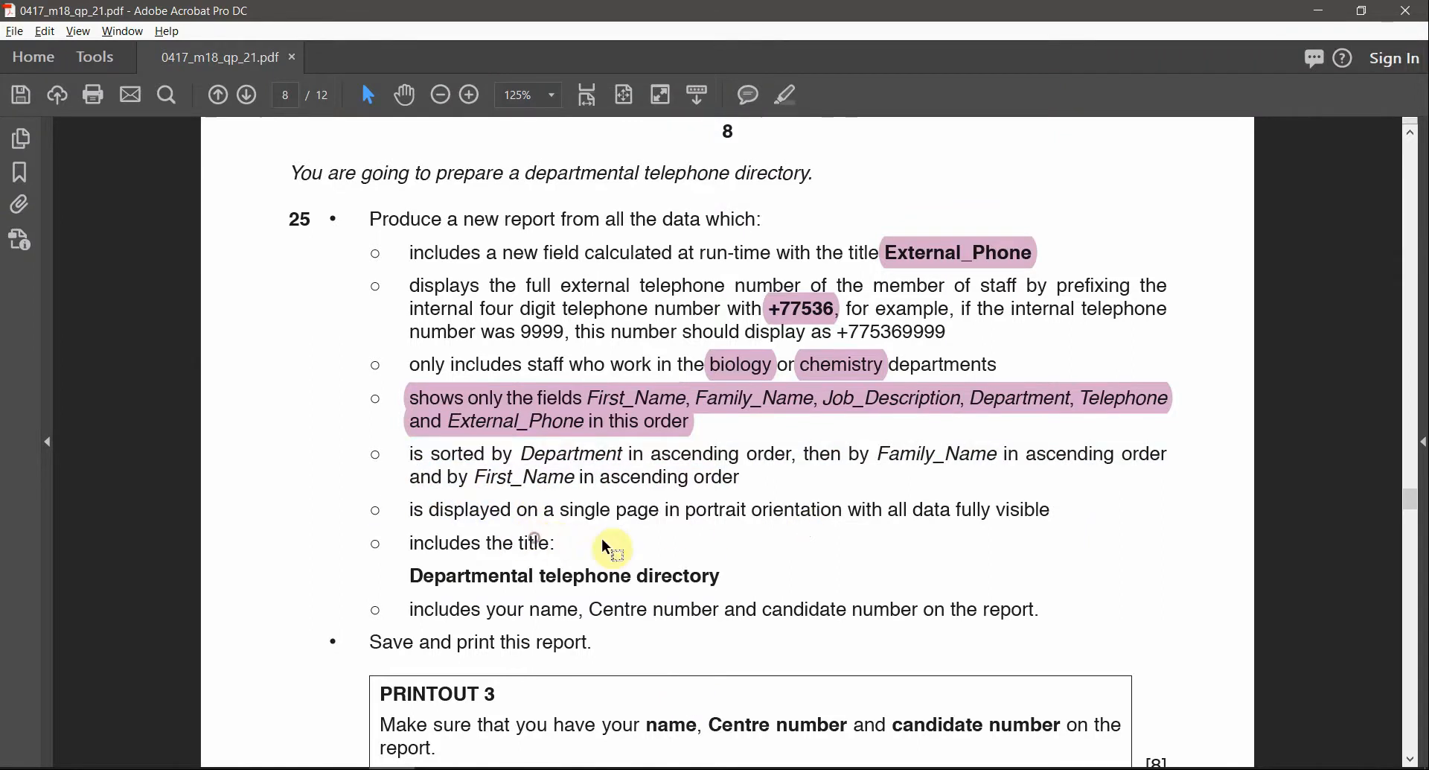
drag(636, 521, 770, 520)
drag(431, 455, 634, 577)
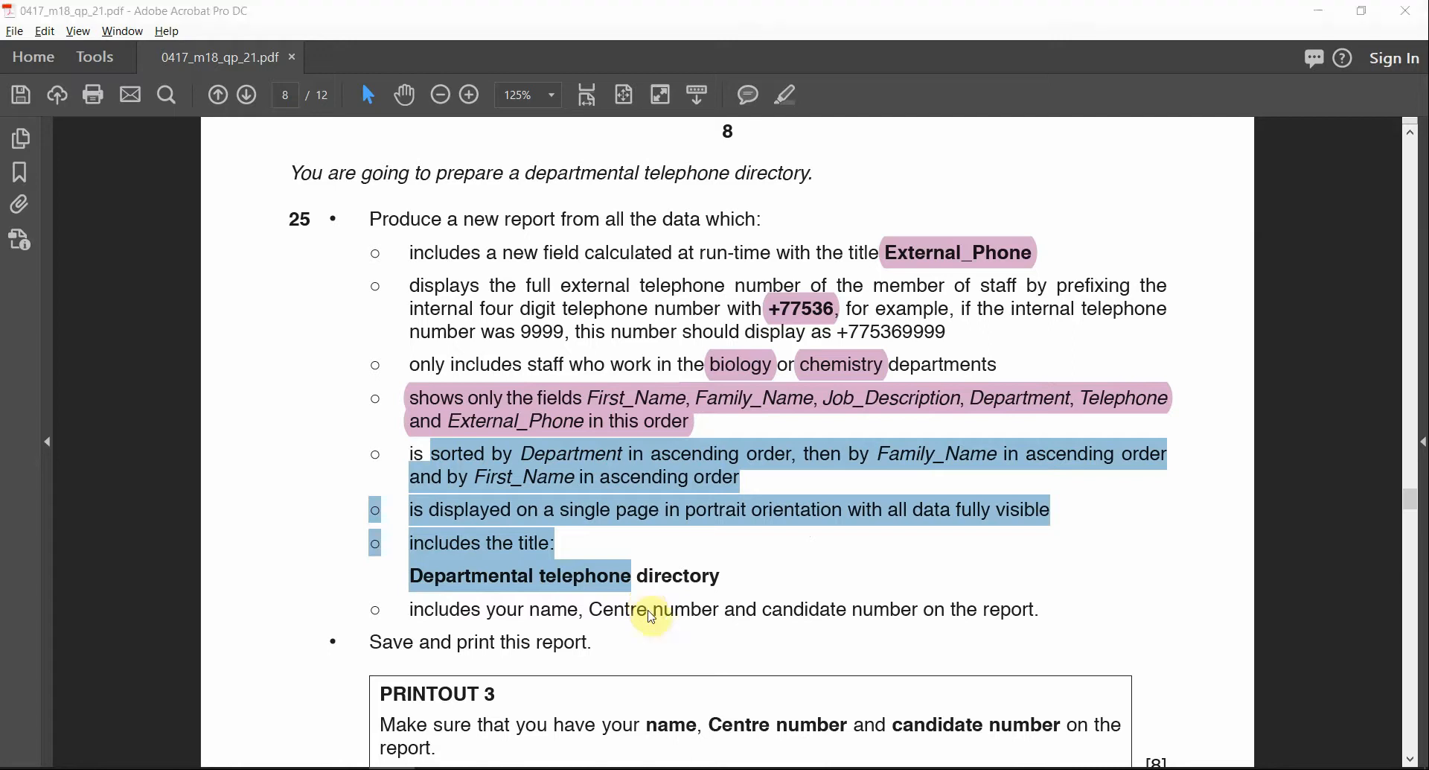
key(alt+Tab)
key(alt+Tab)
click(299, 212)
double_click(300, 213)
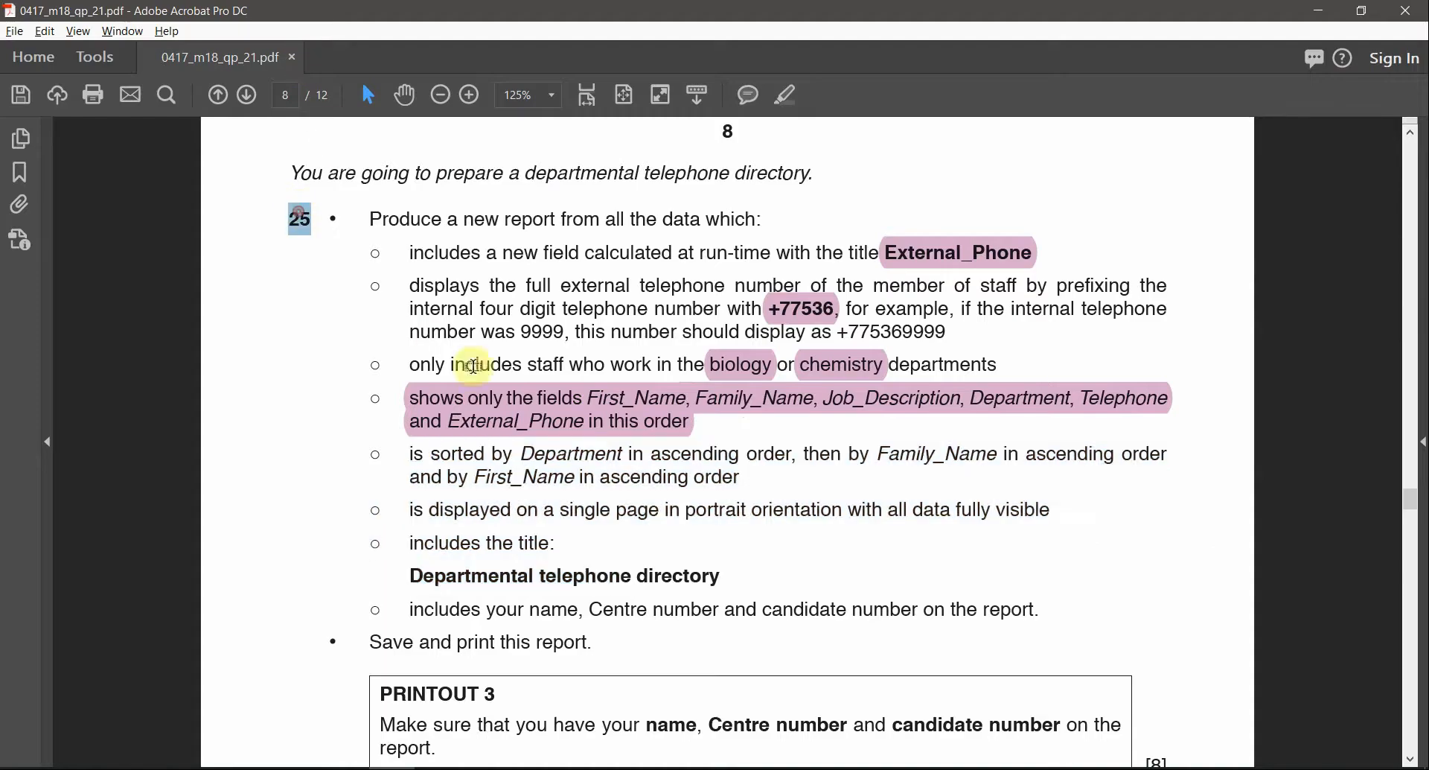
key(alt+Tab)
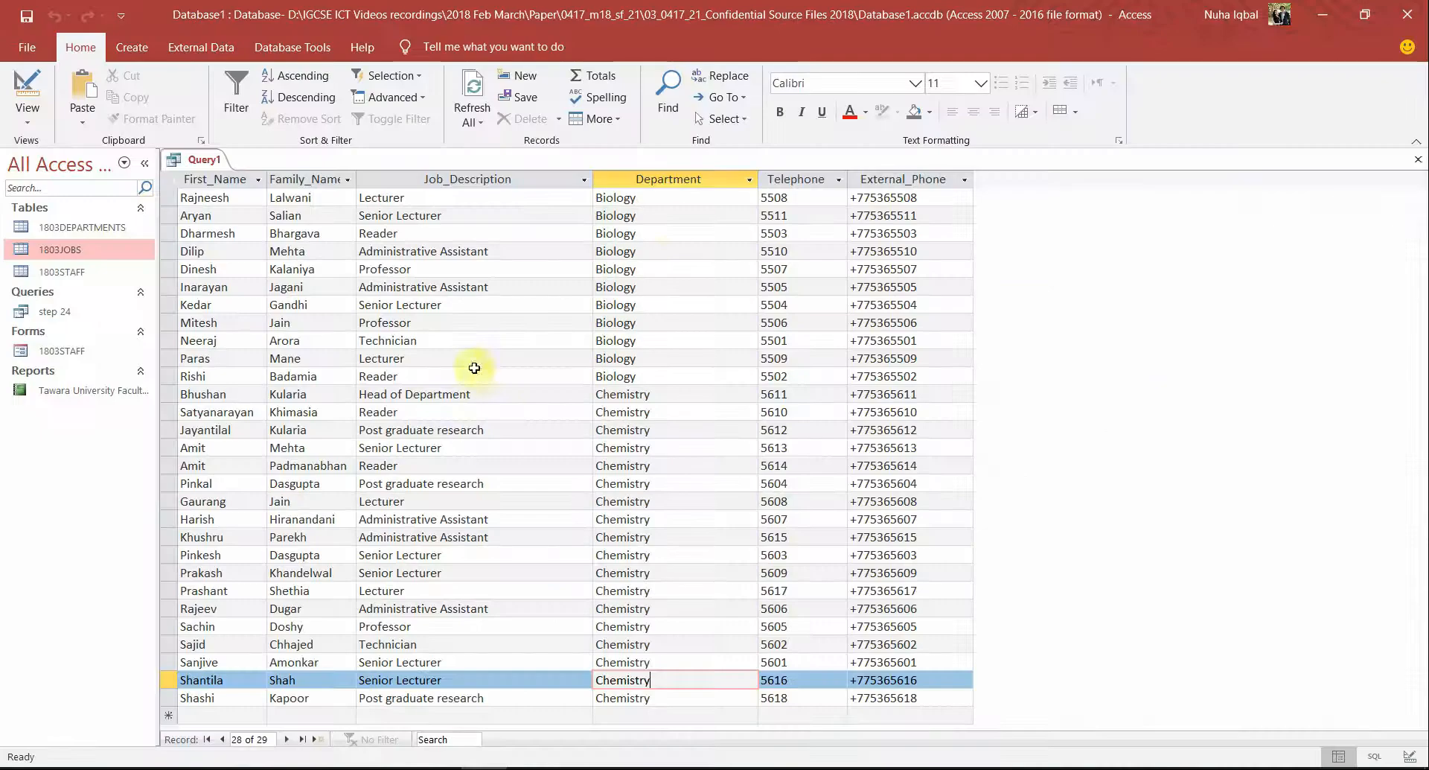
Save the query as 'step 25'
right_click(204, 163)
click(208, 197)
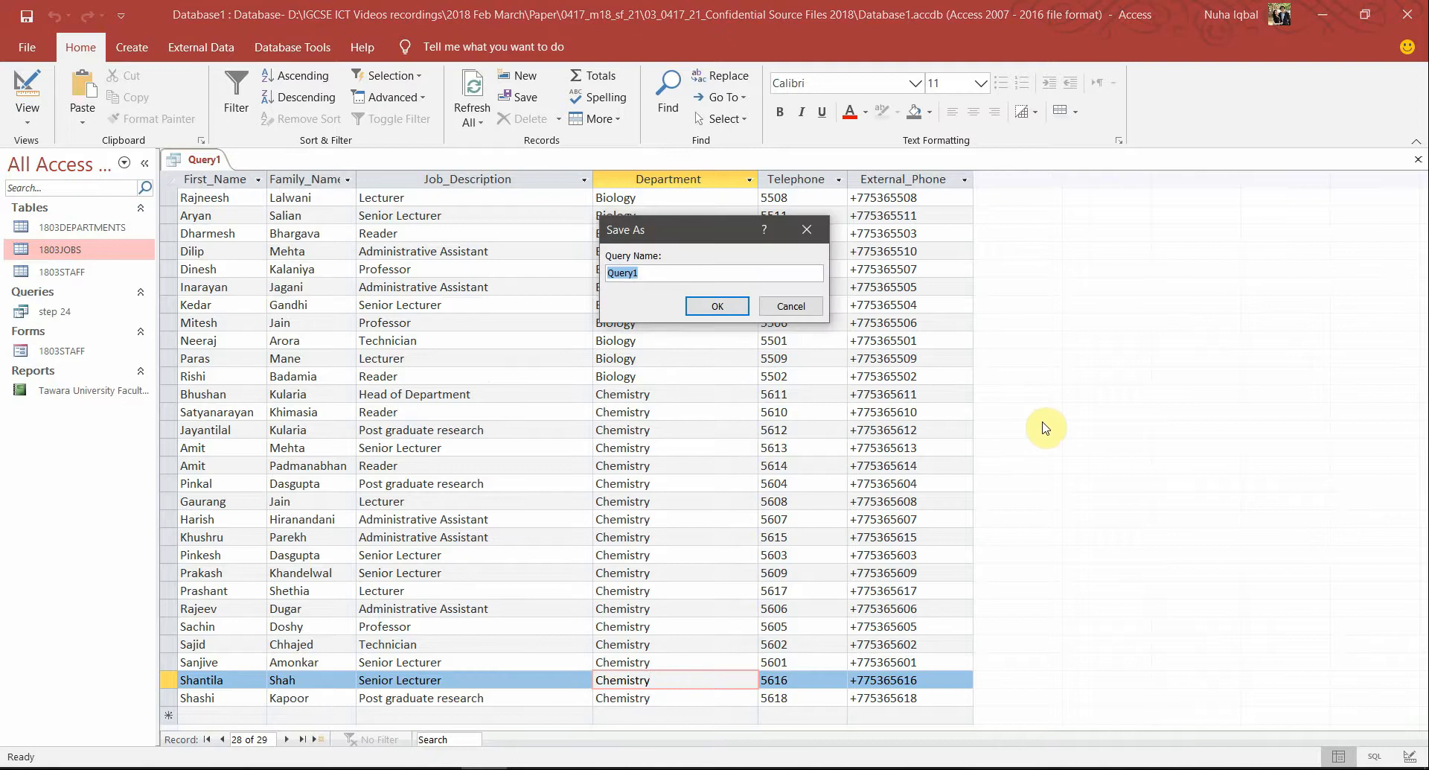
text(step 25)
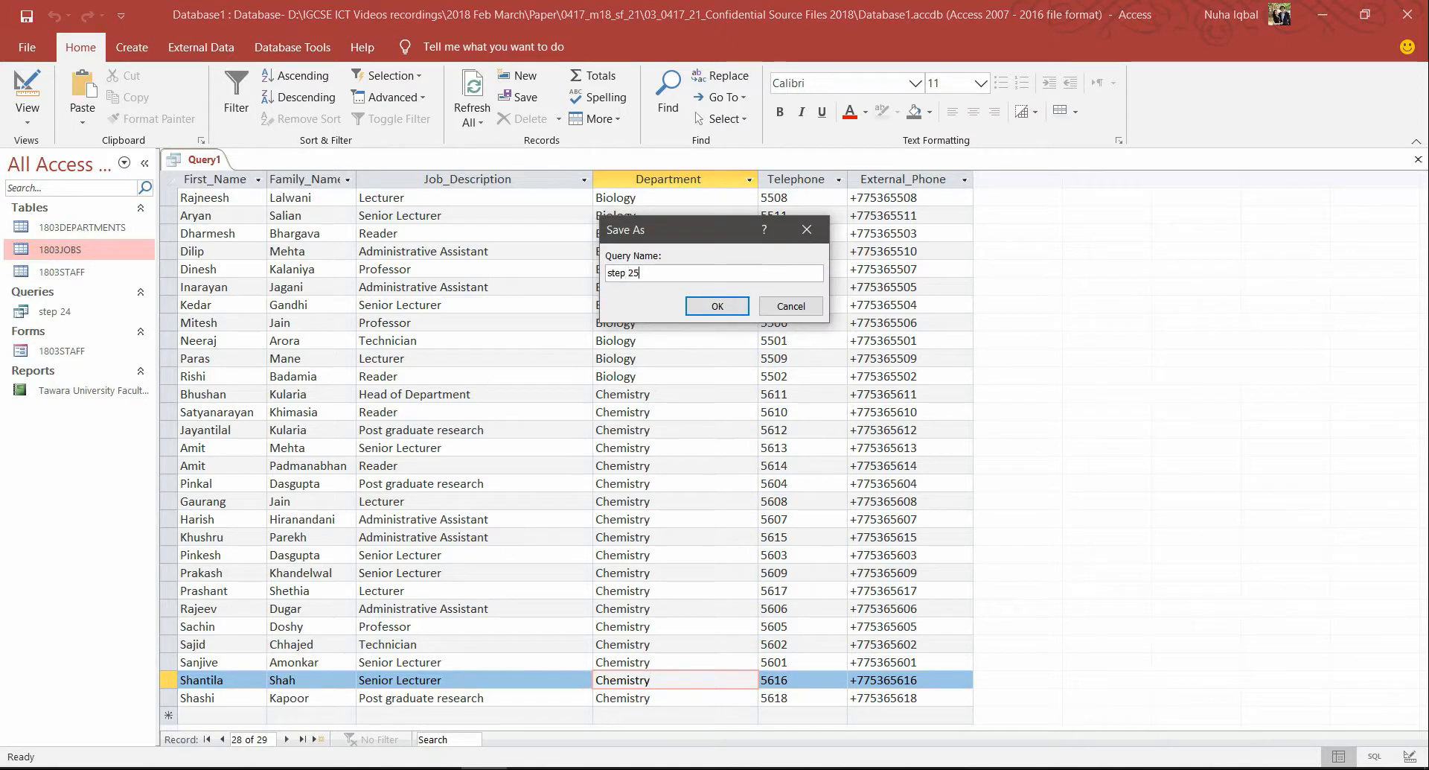
key(Return)
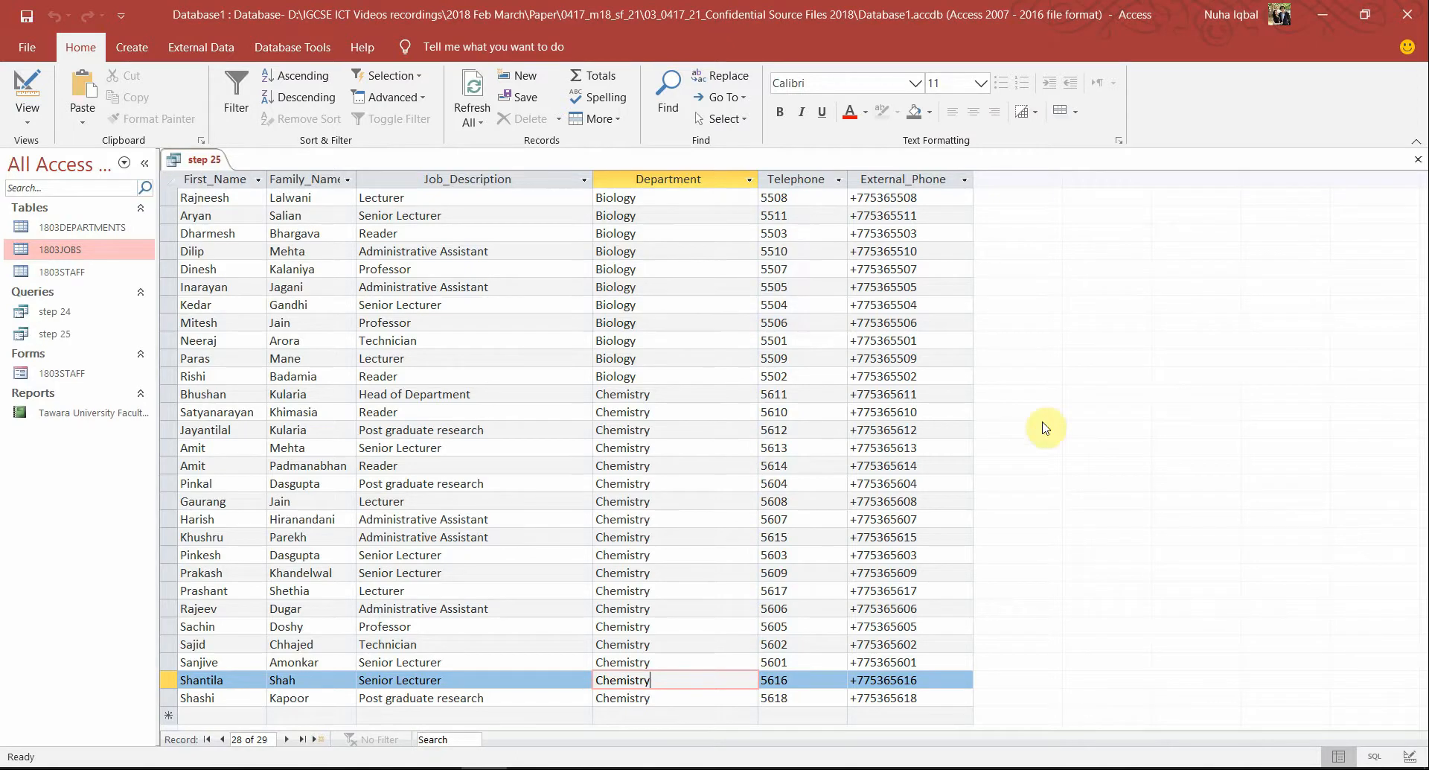
Close the step 25 query
right_click(215, 156)
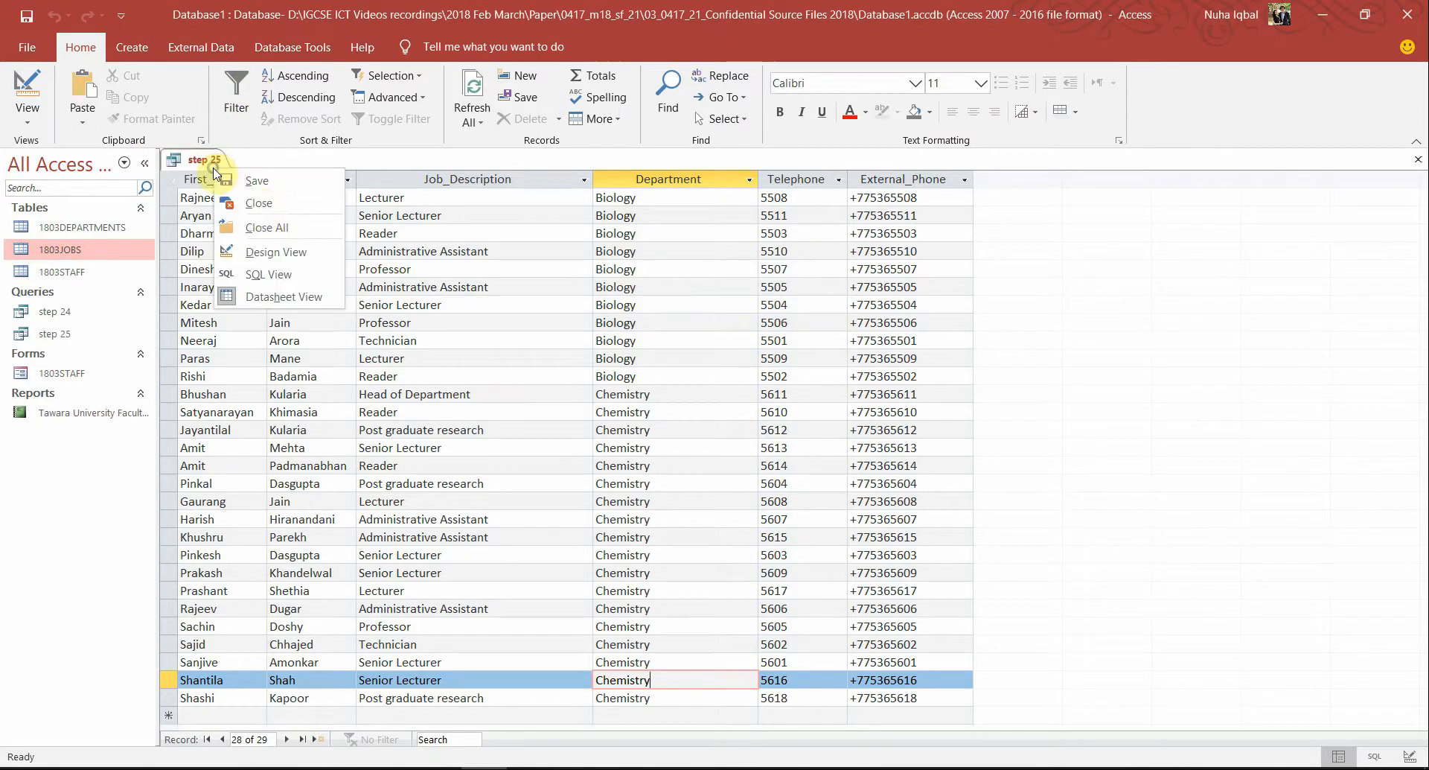
click(260, 207)
click(134, 47)
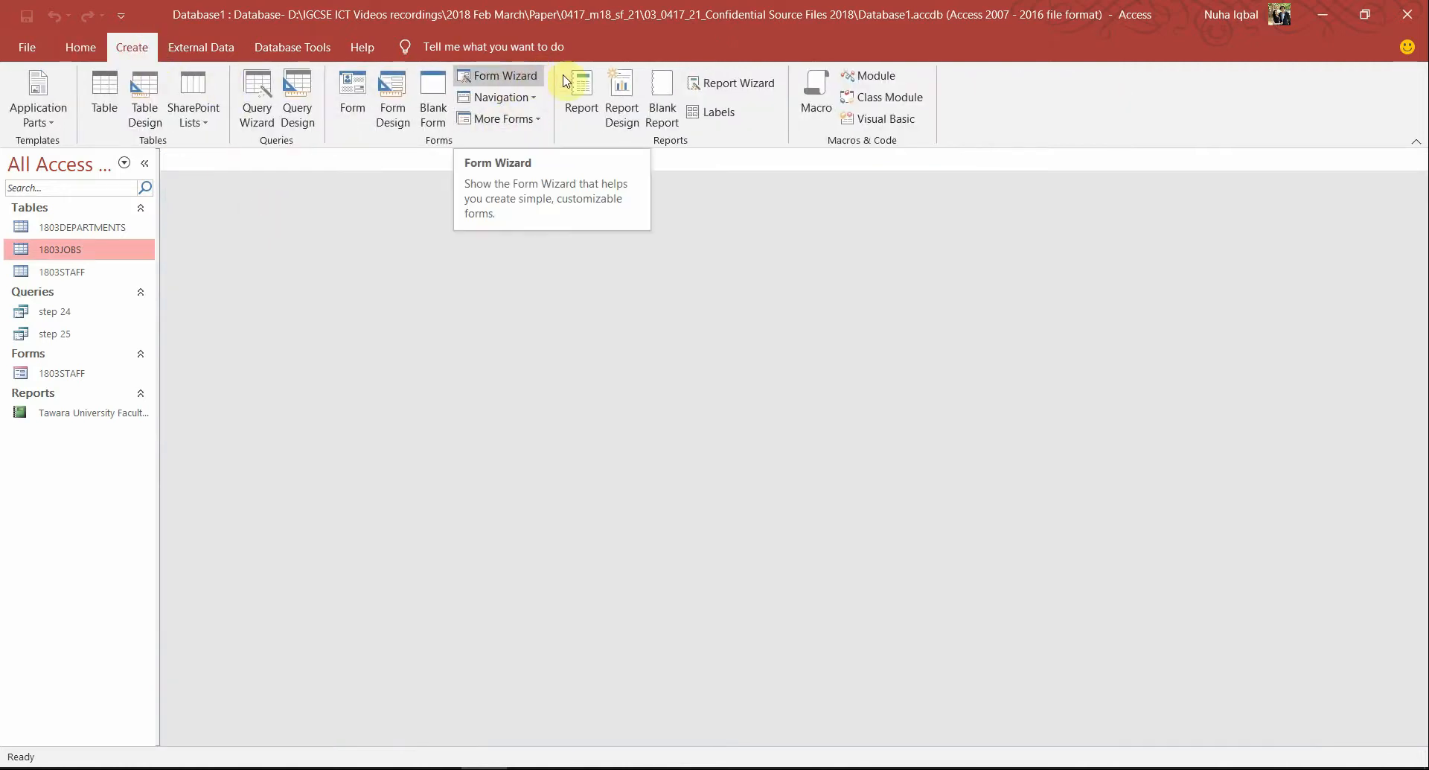
Start the Report Wizard on query step 25 with all six fields, no grouping or sorting
click(744, 82)
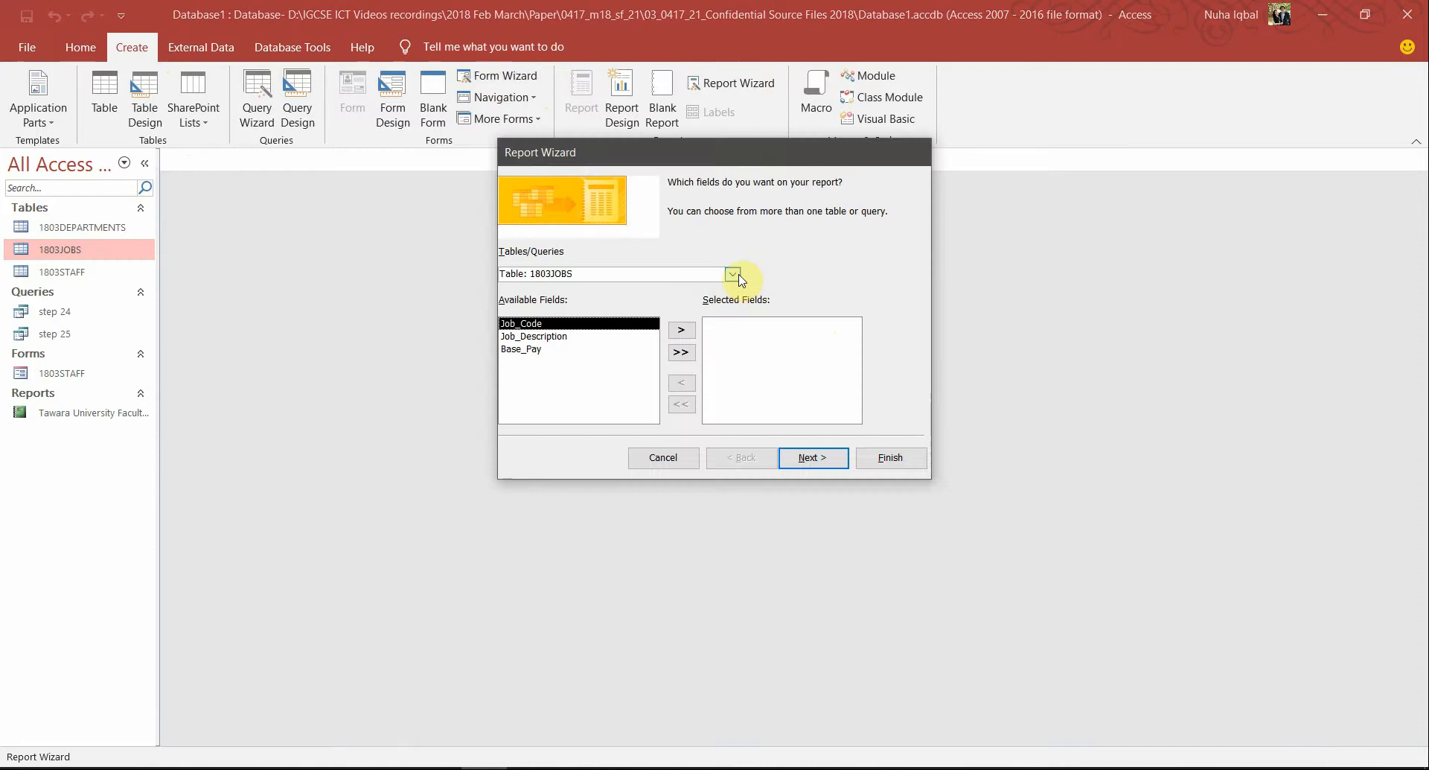
click(739, 276)
click(577, 340)
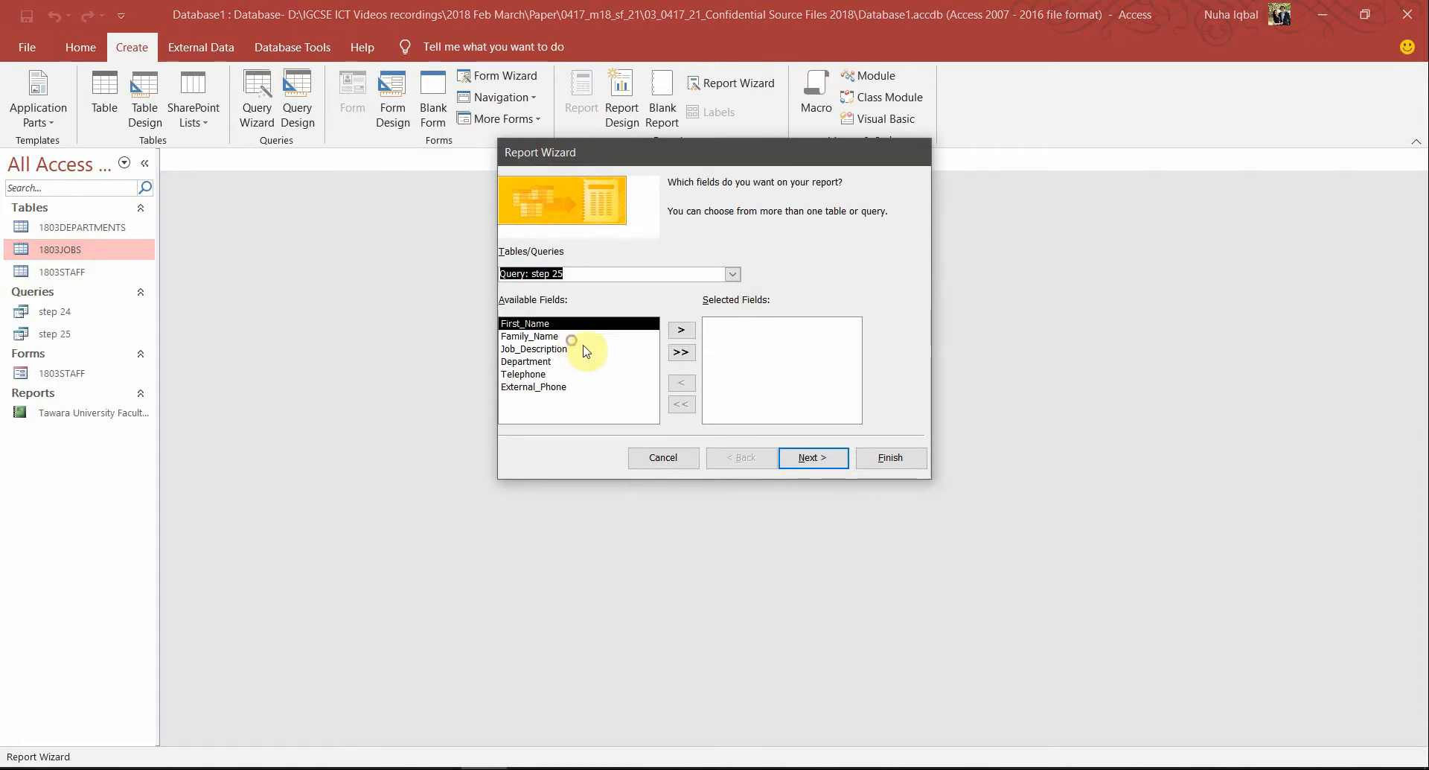
click(682, 353)
click(806, 458)
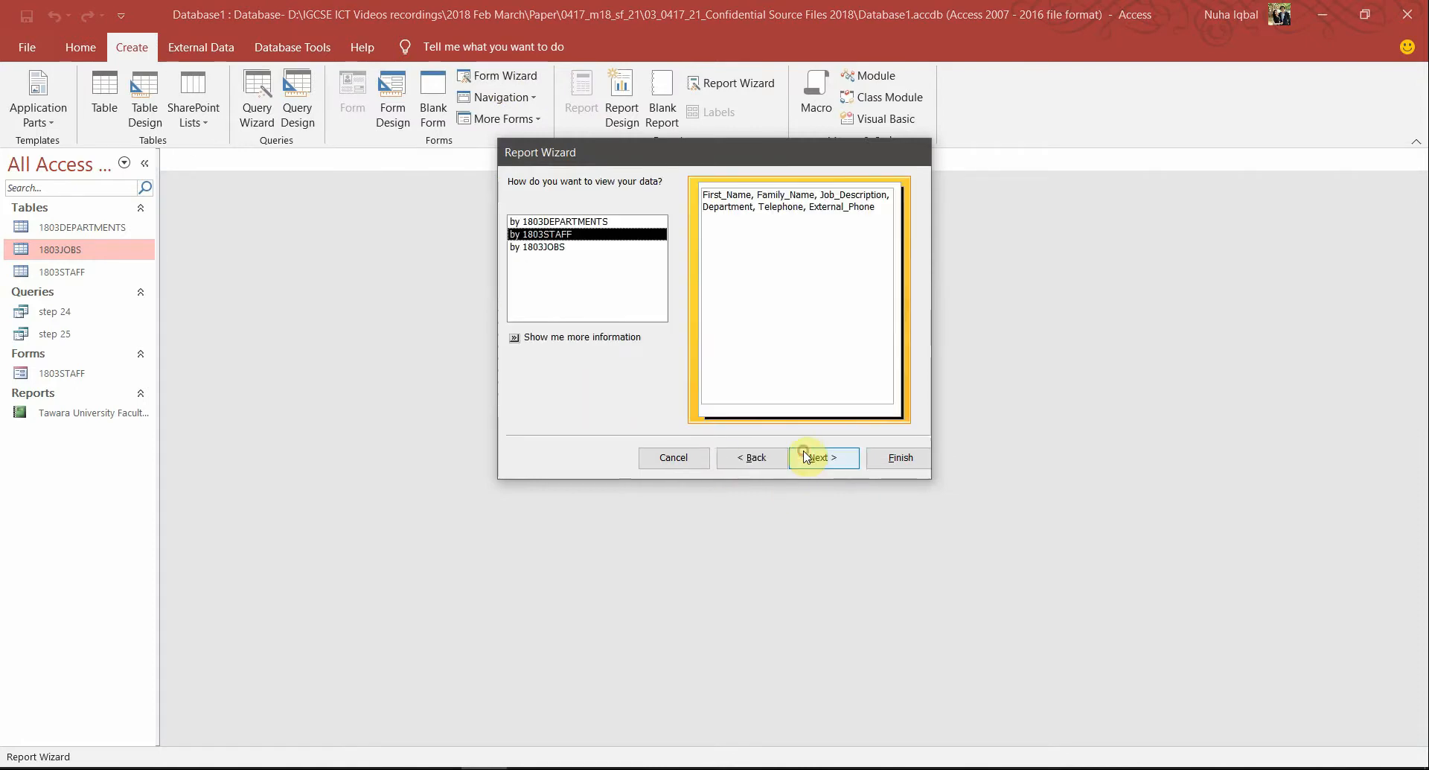
click(808, 463)
click(810, 459)
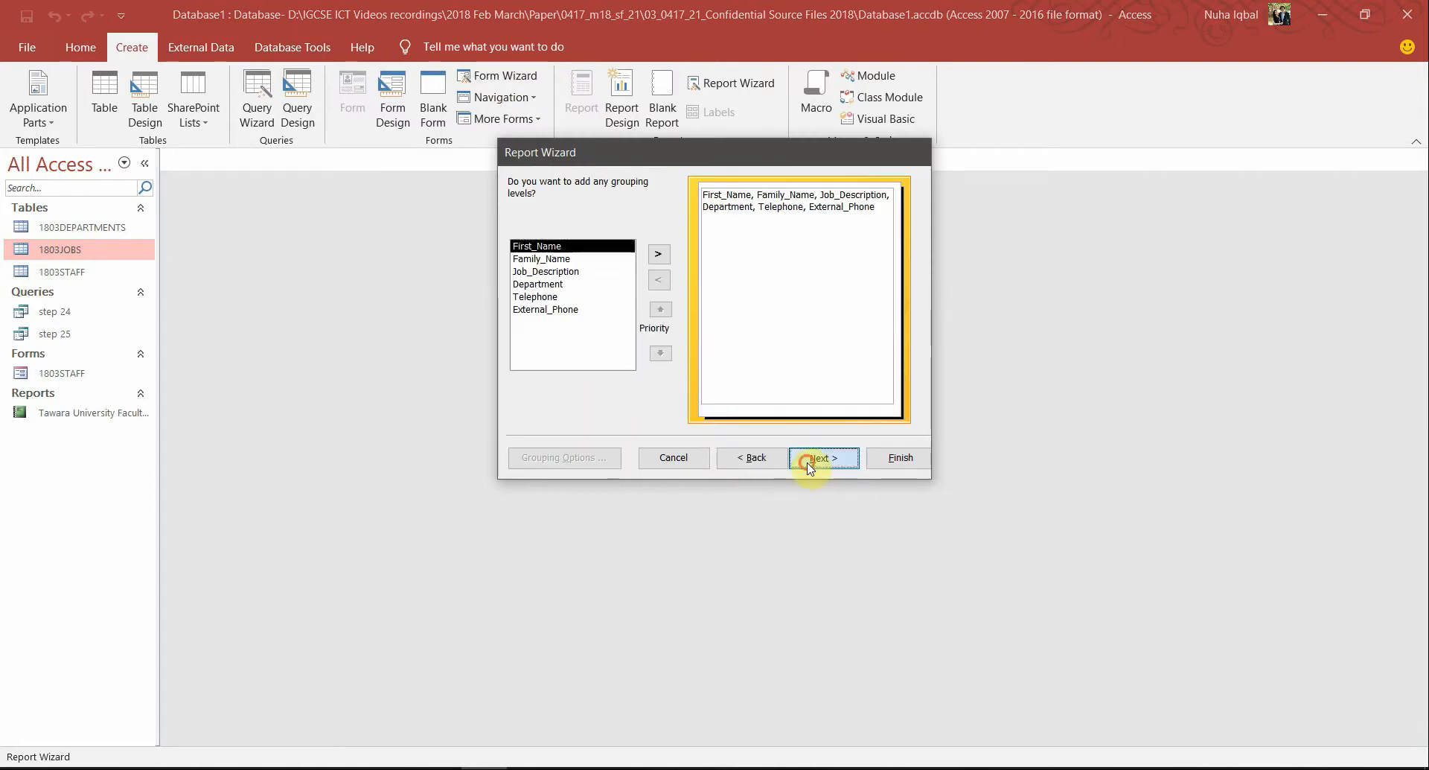
key(alt+Tab)
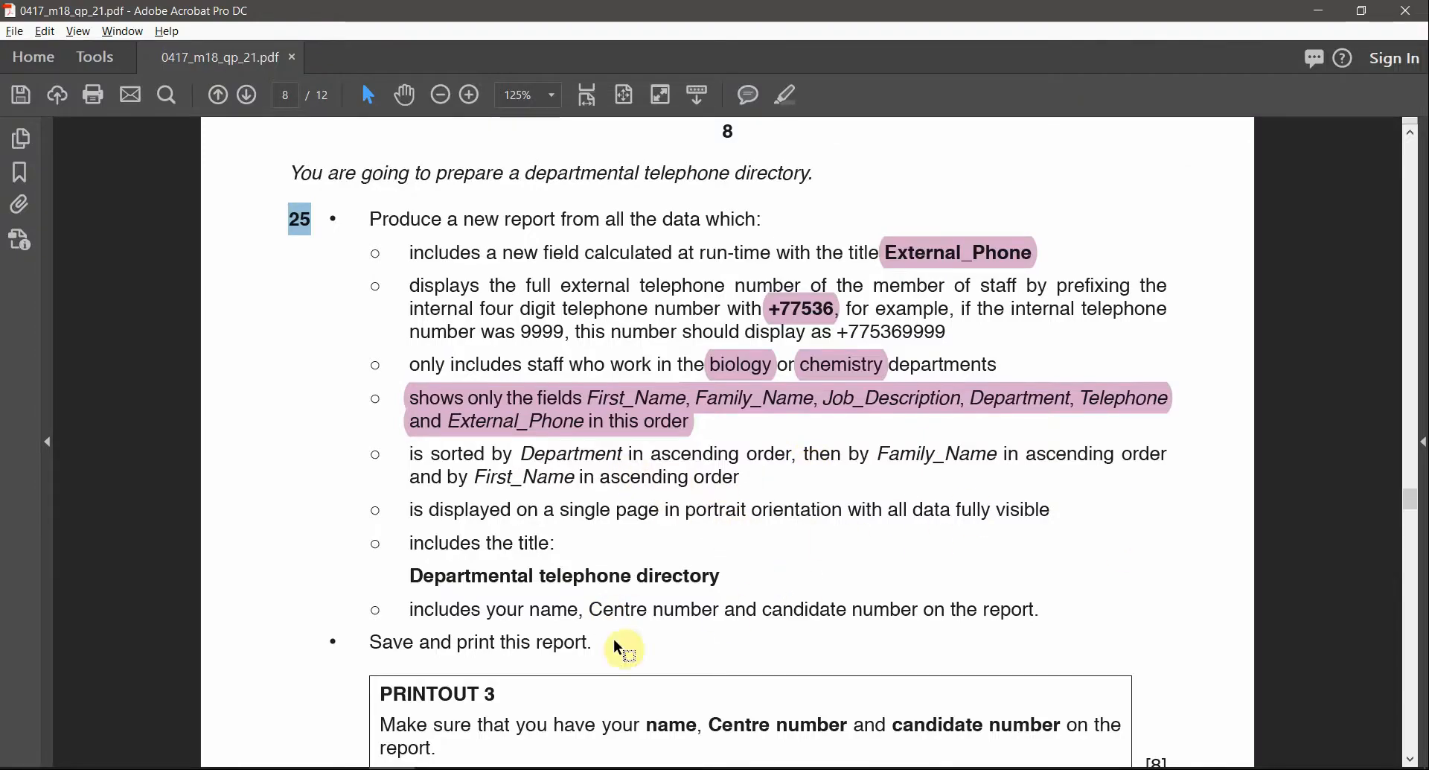
key(alt+Tab)
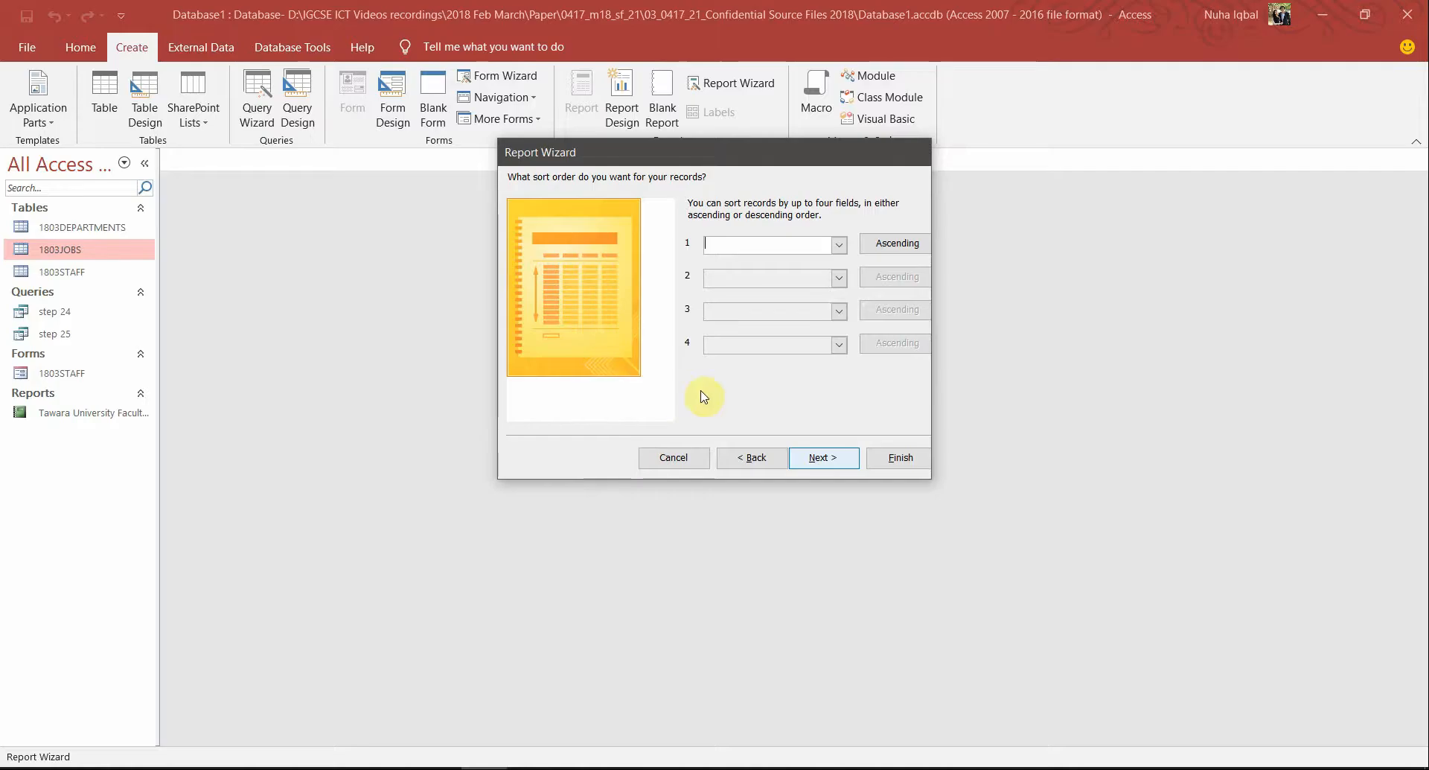
click(823, 458)
Choose a tabular portrait layout, title it 'Departmental telephone directory', and finish the report
key(alt+Tab)
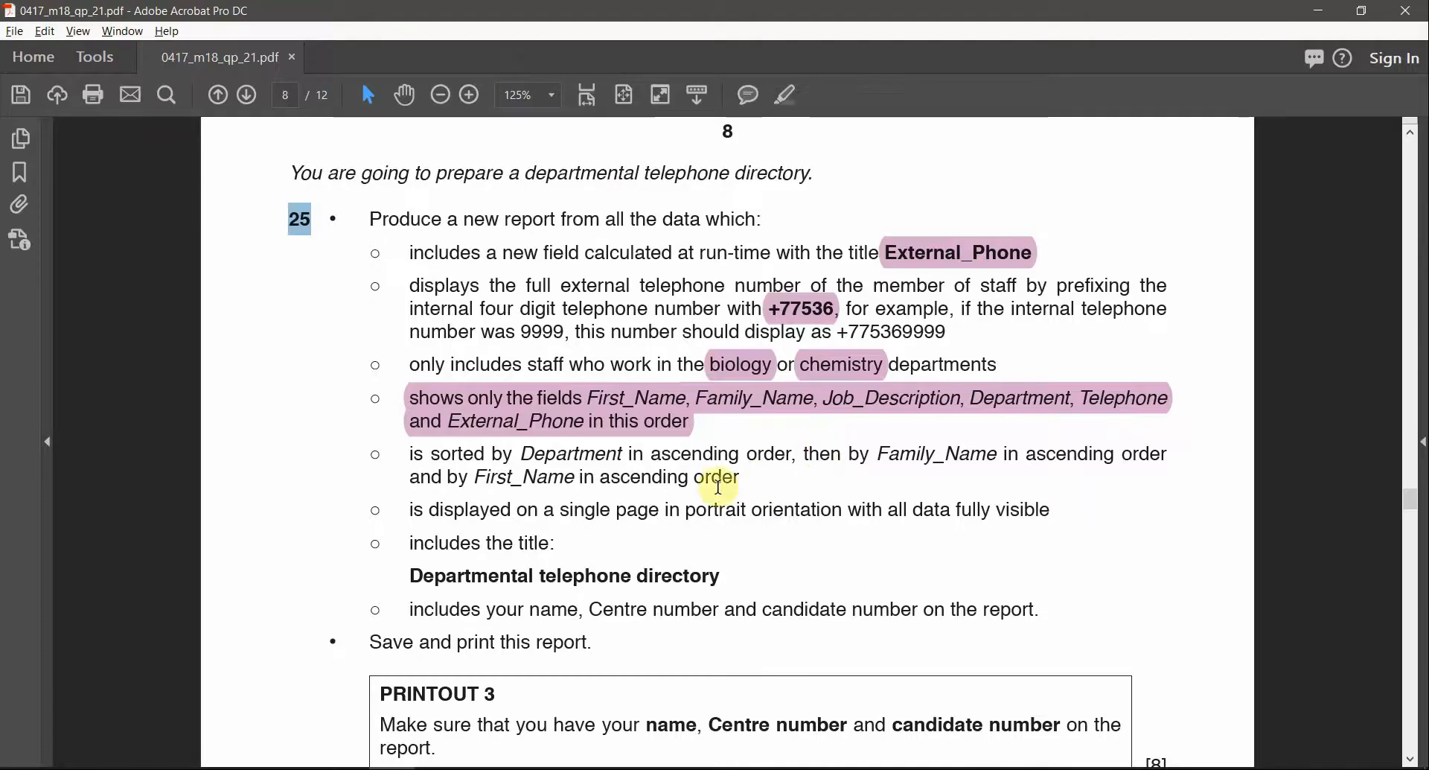
drag(547, 517, 706, 521)
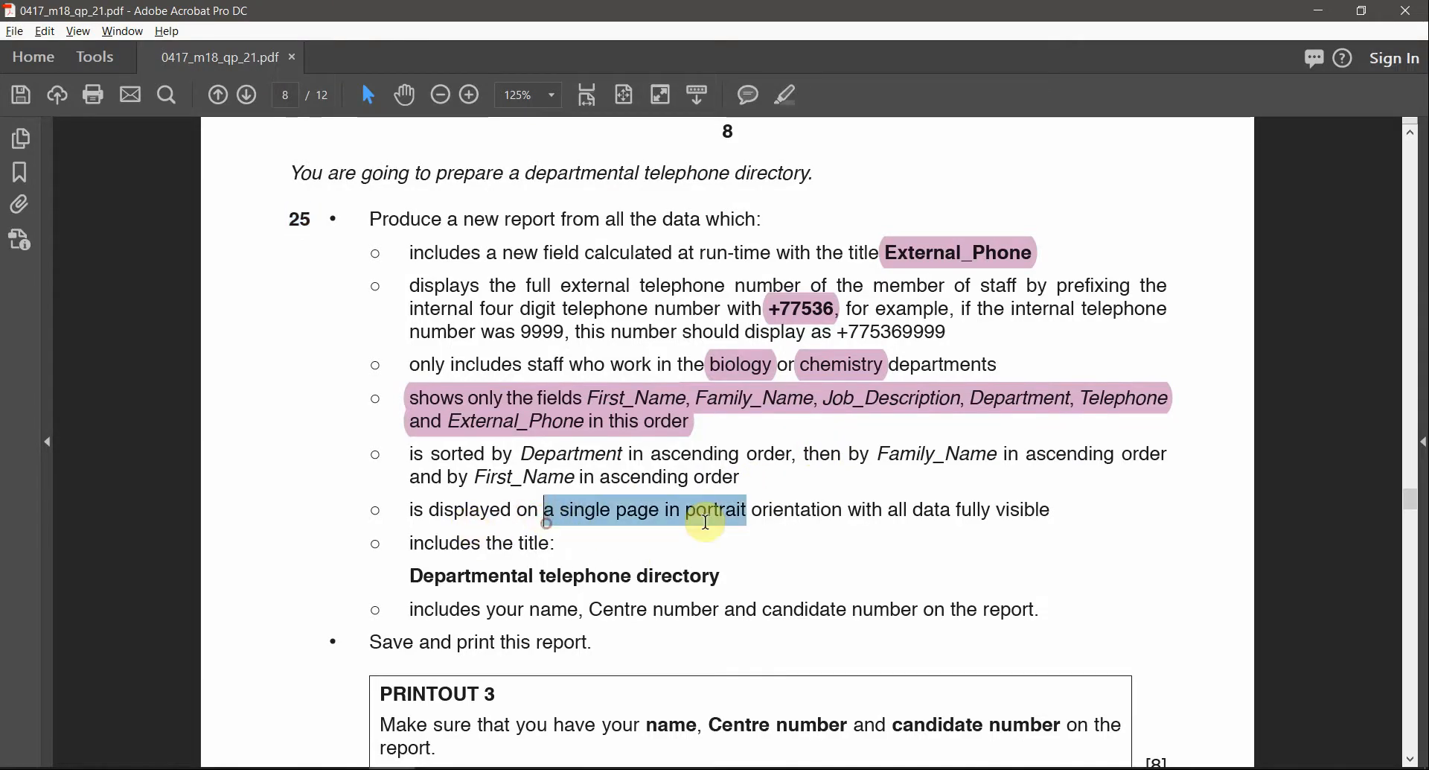
double_click(717, 512)
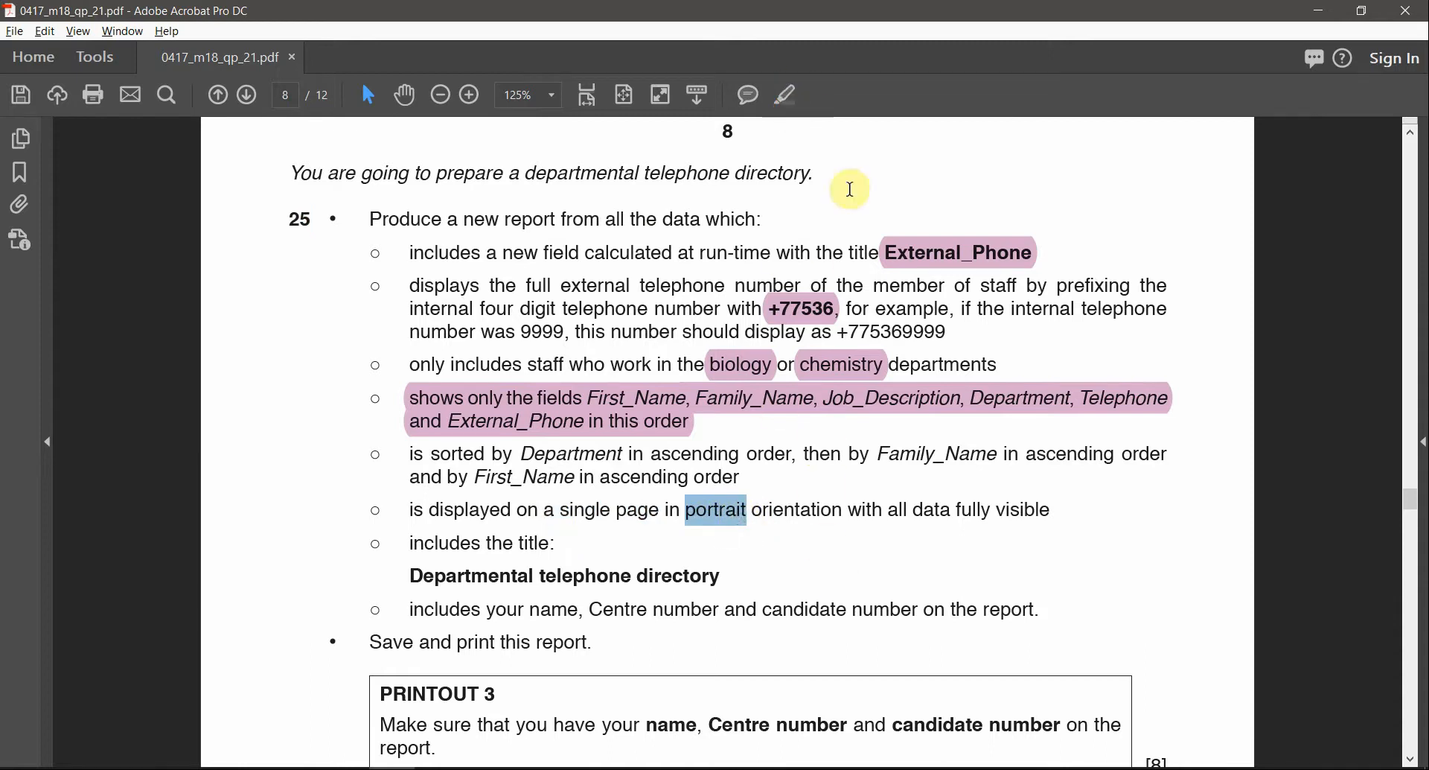
key(alt+Tab)
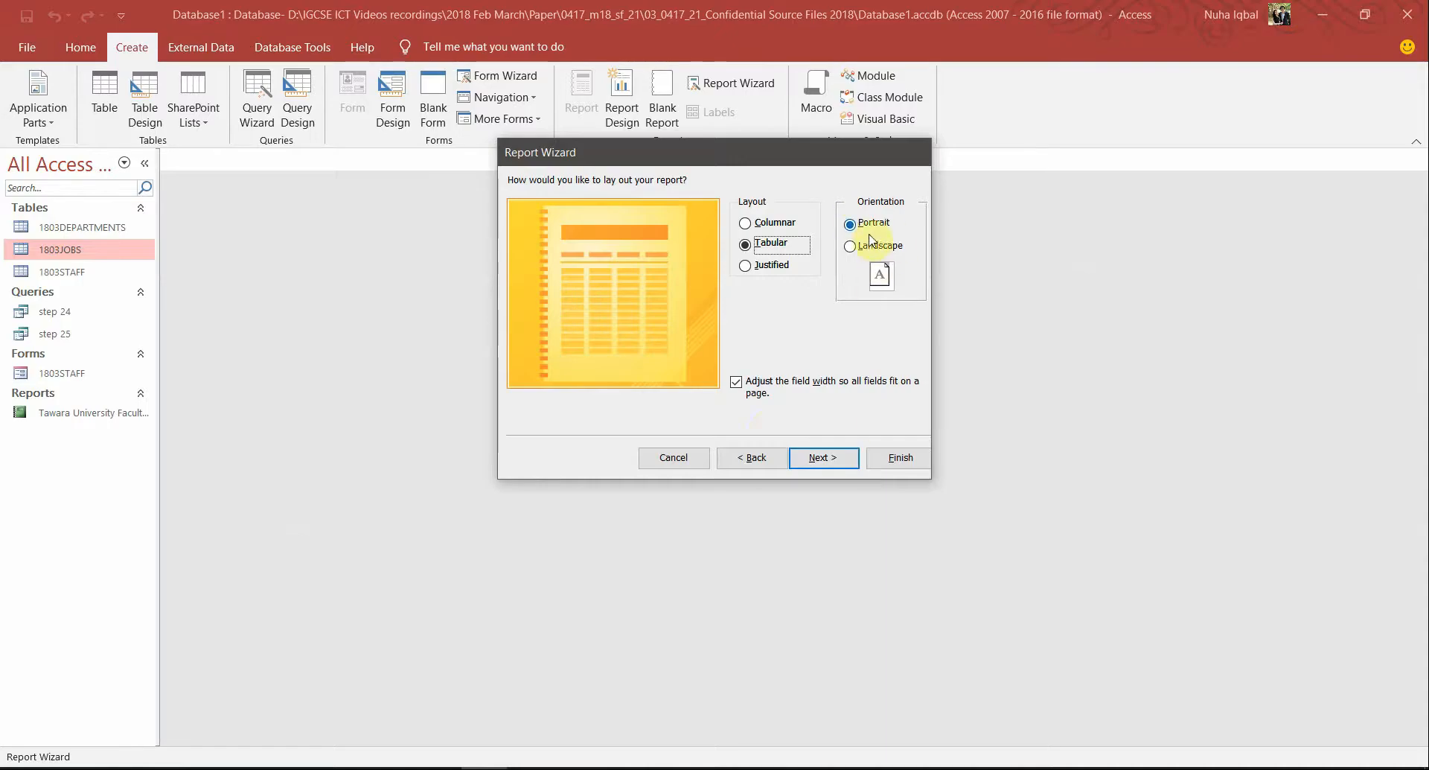
click(837, 460)
key(alt+Tab)
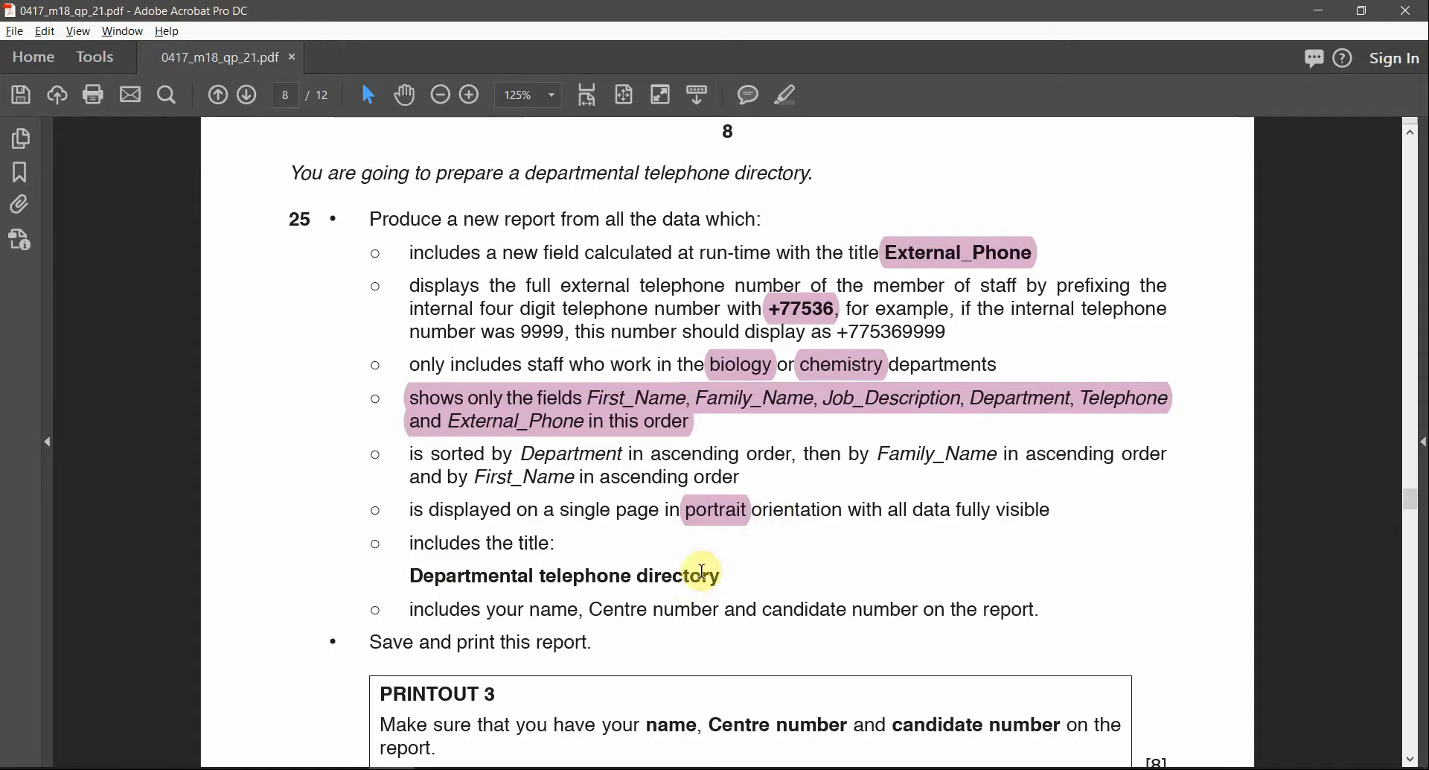
drag(718, 575, 409, 576)
key(ctrl+c)
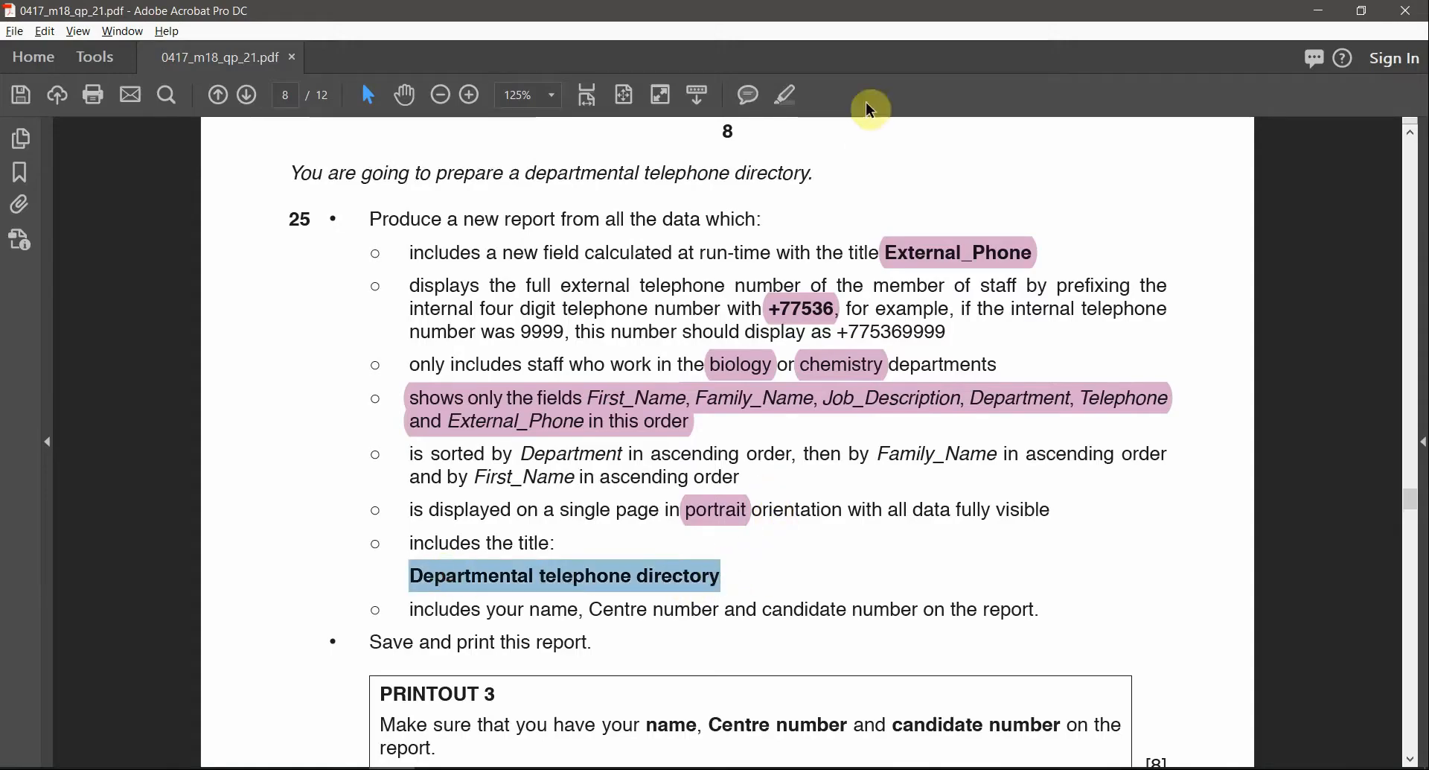
key(alt+Tab)
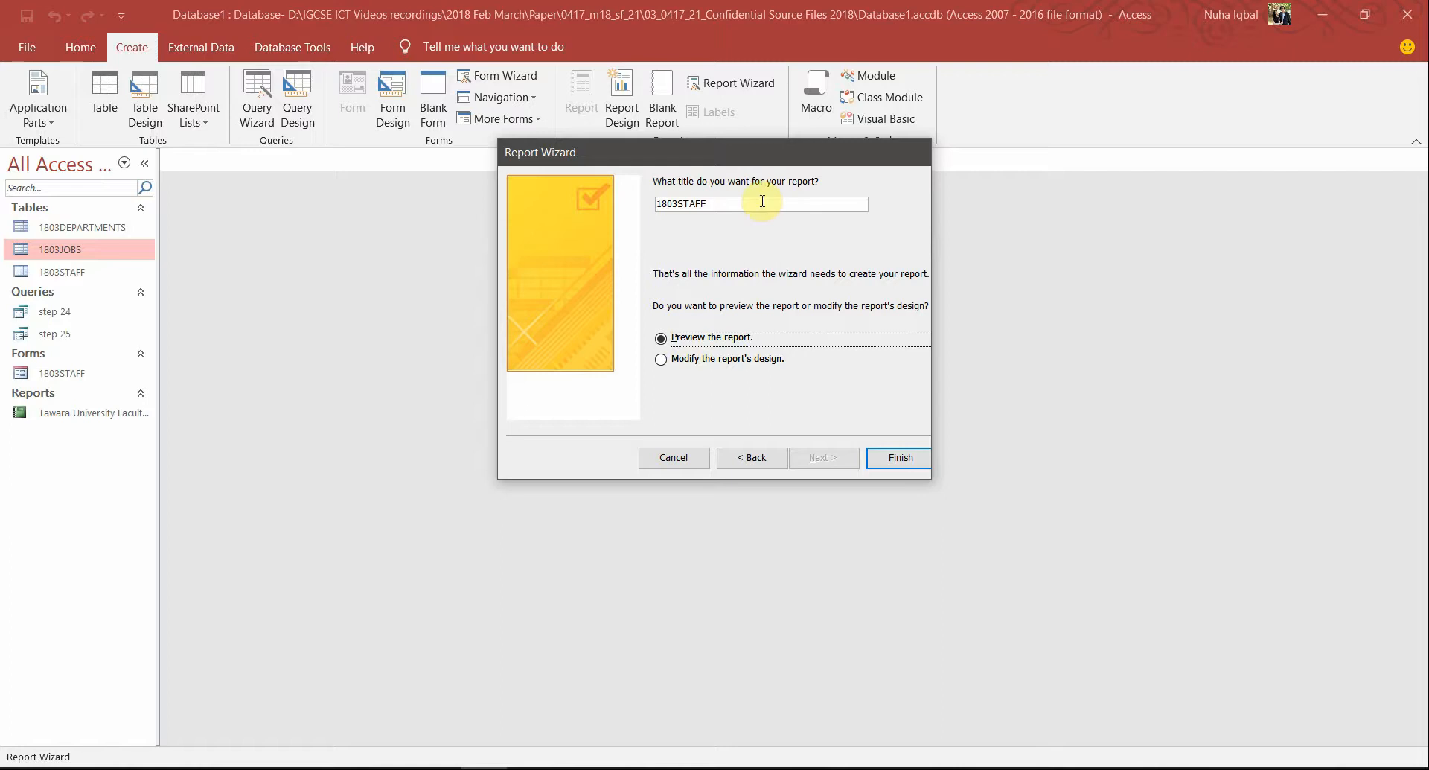
double_click(762, 201)
key(ctrl+v)
click(893, 458)
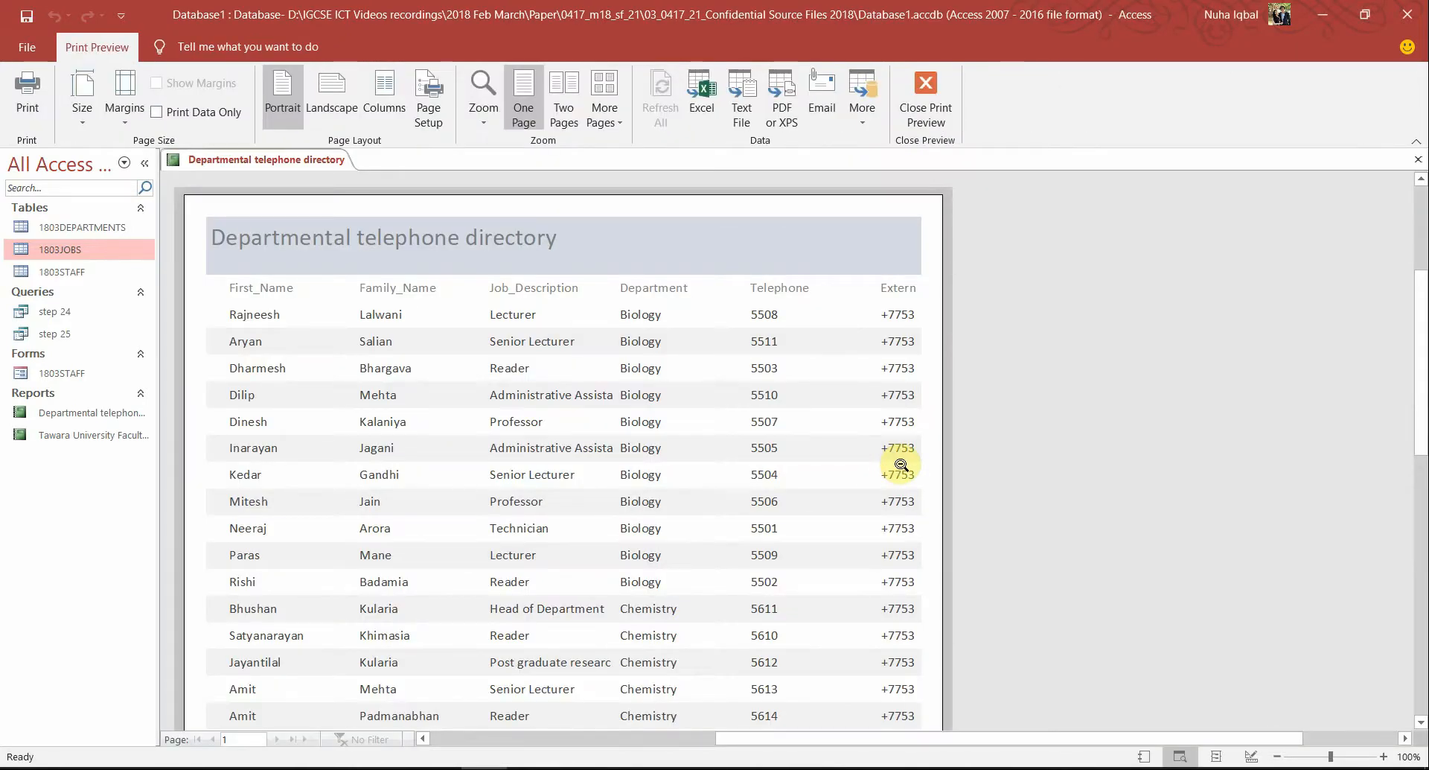
Close the print preview and switch the report to Layout View
scroll(900, 454, down, 3)
scroll(898, 439, up, 4)
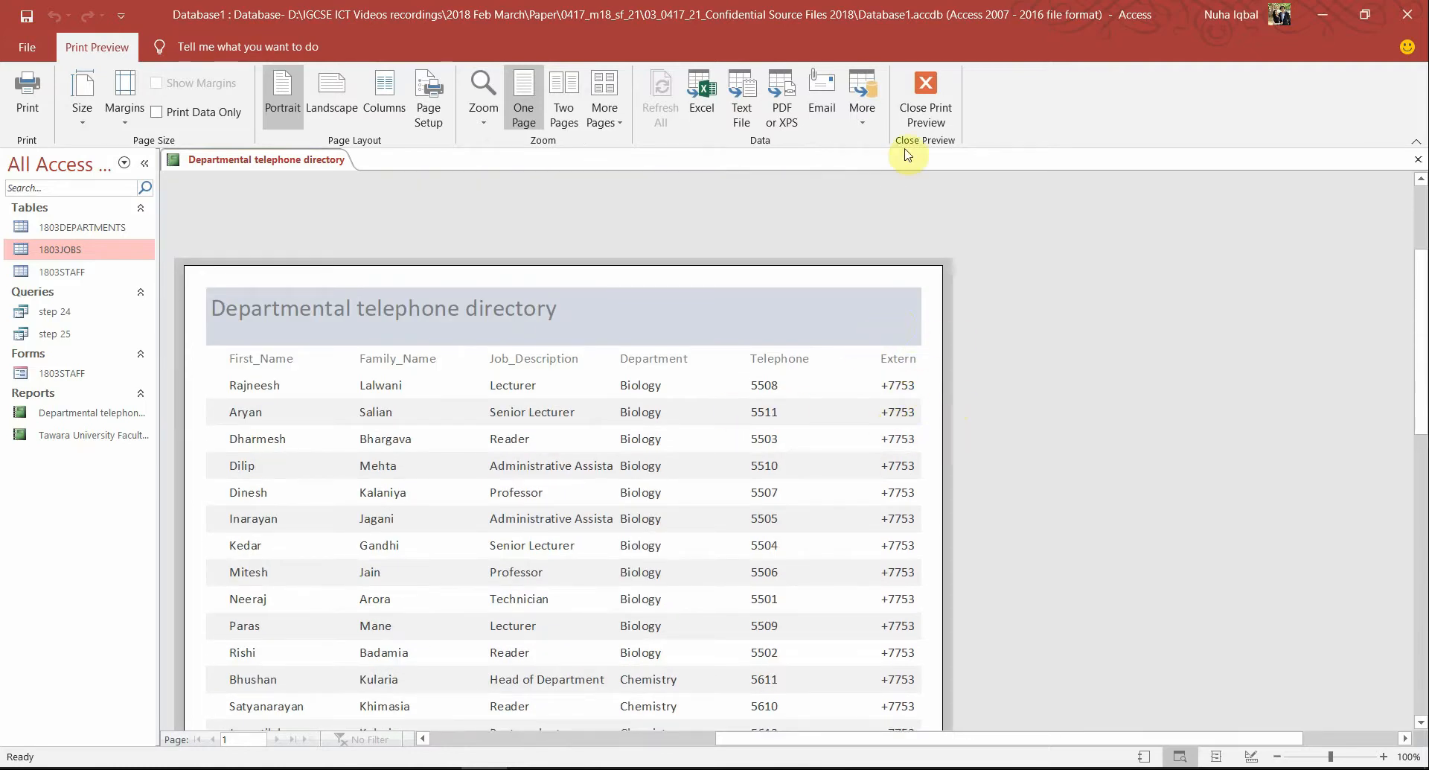
click(926, 97)
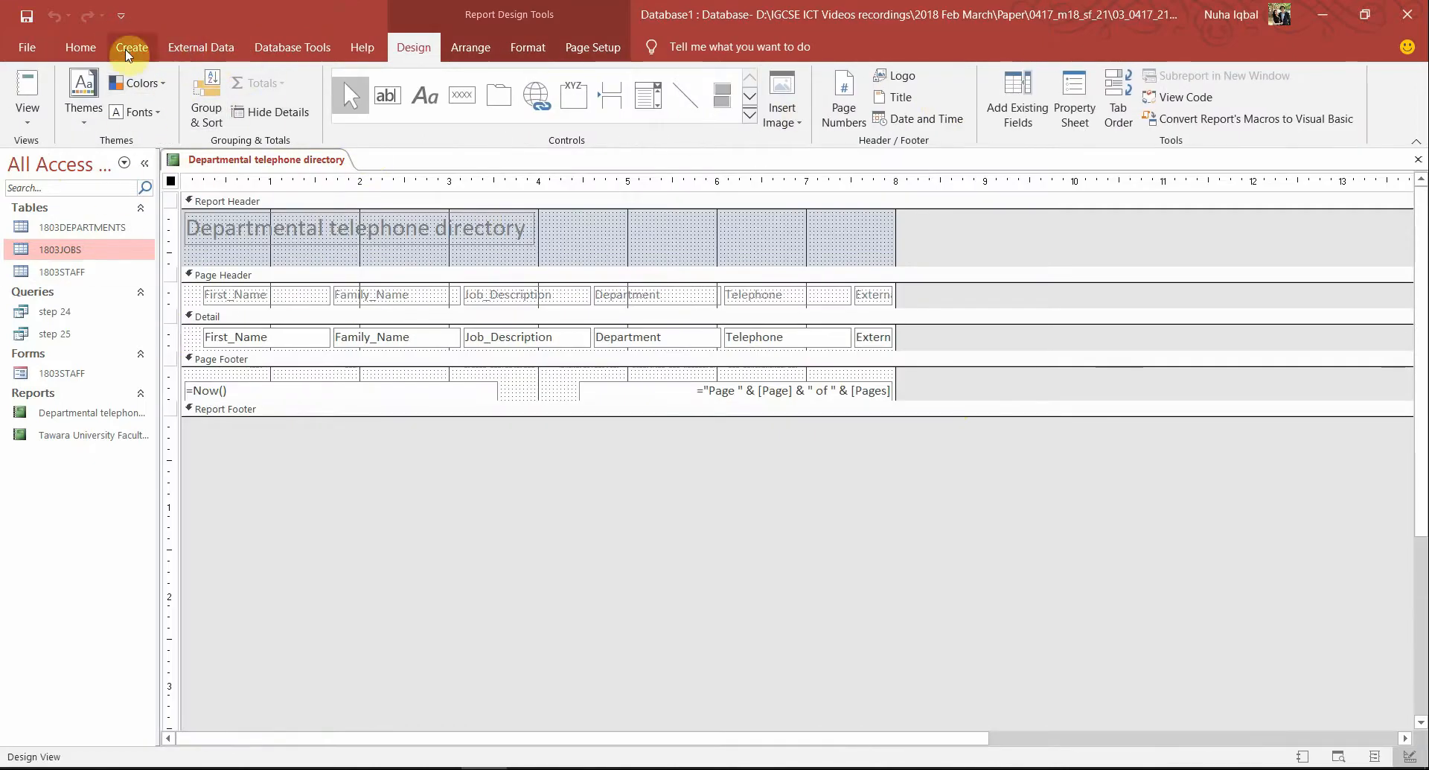
click(27, 112)
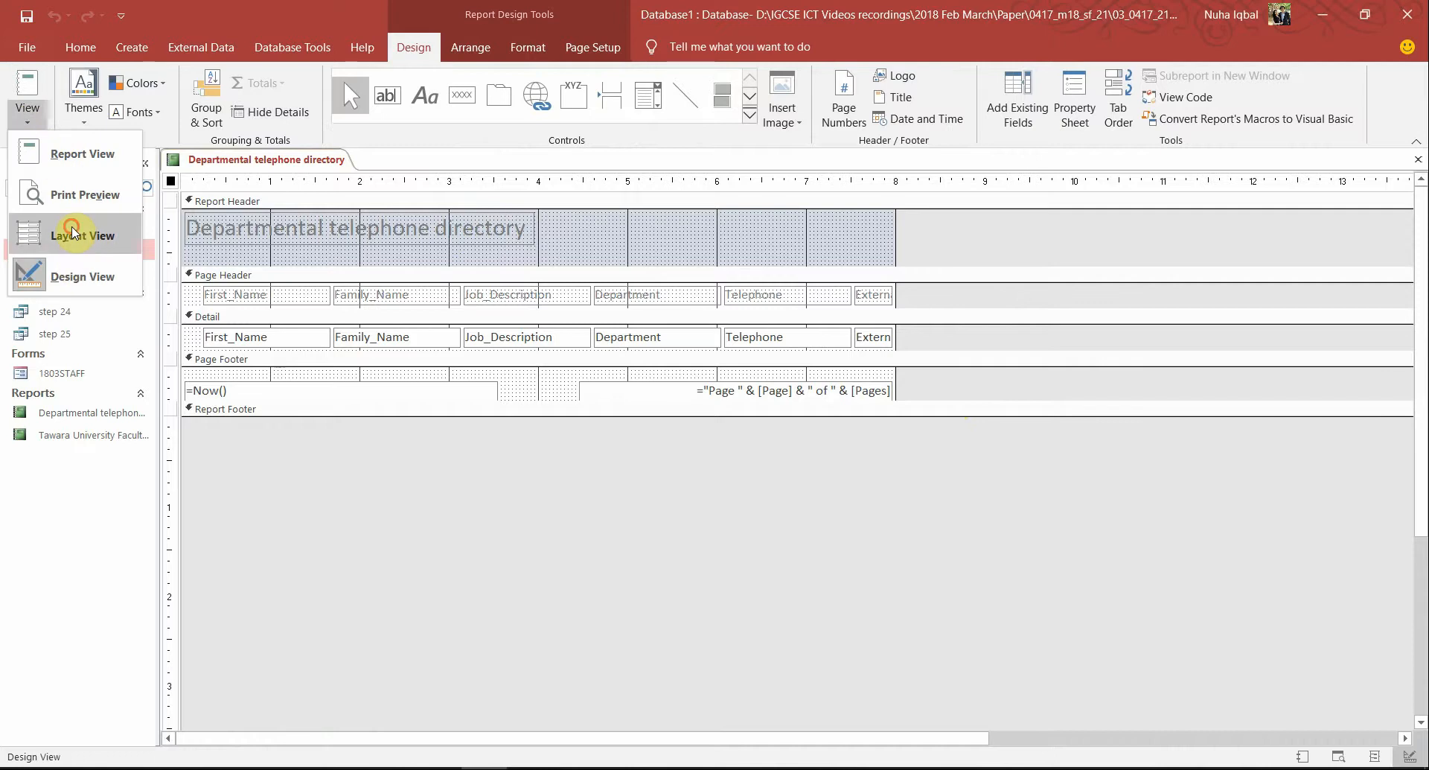
click(82, 233)
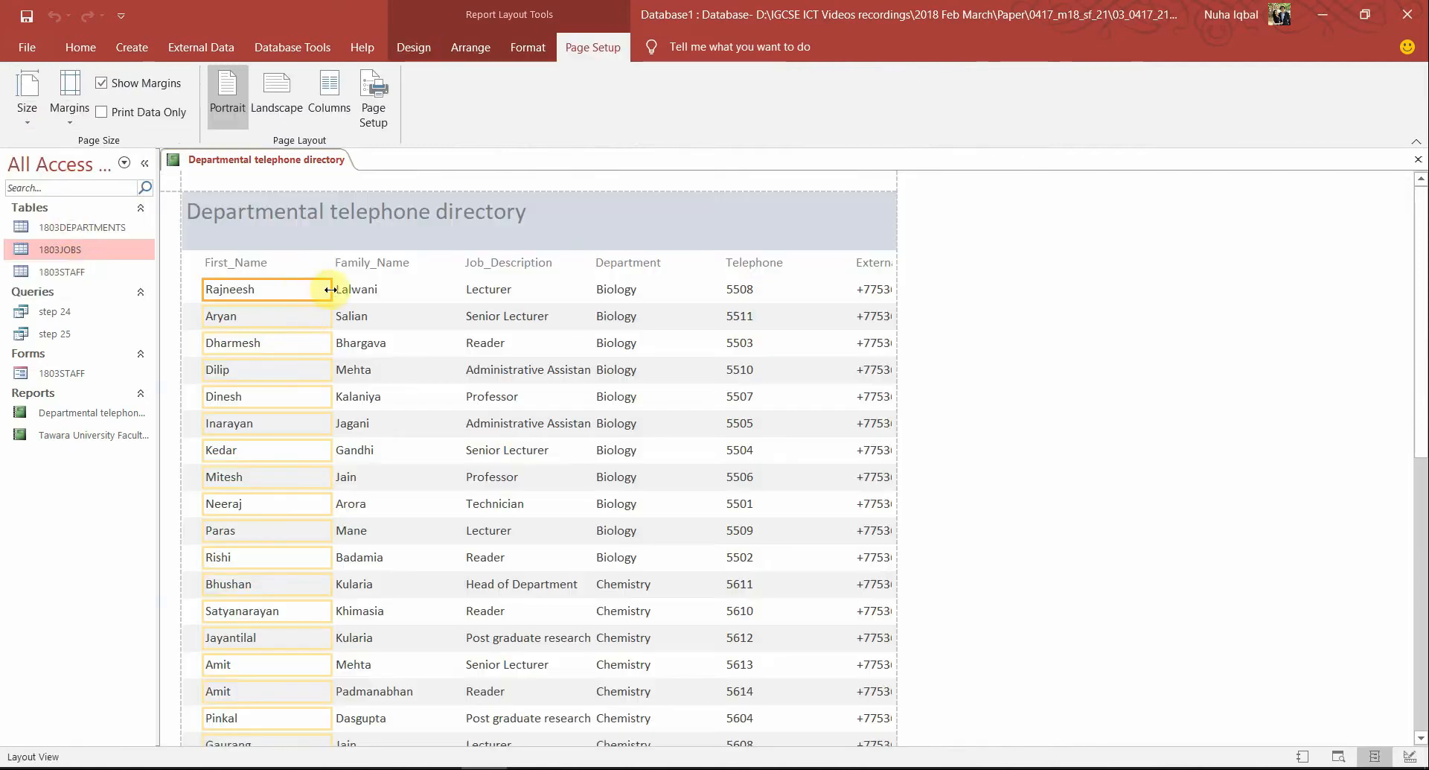
Narrow the First_Name and Family_Name columns of the report
ctrl+click(280, 265)
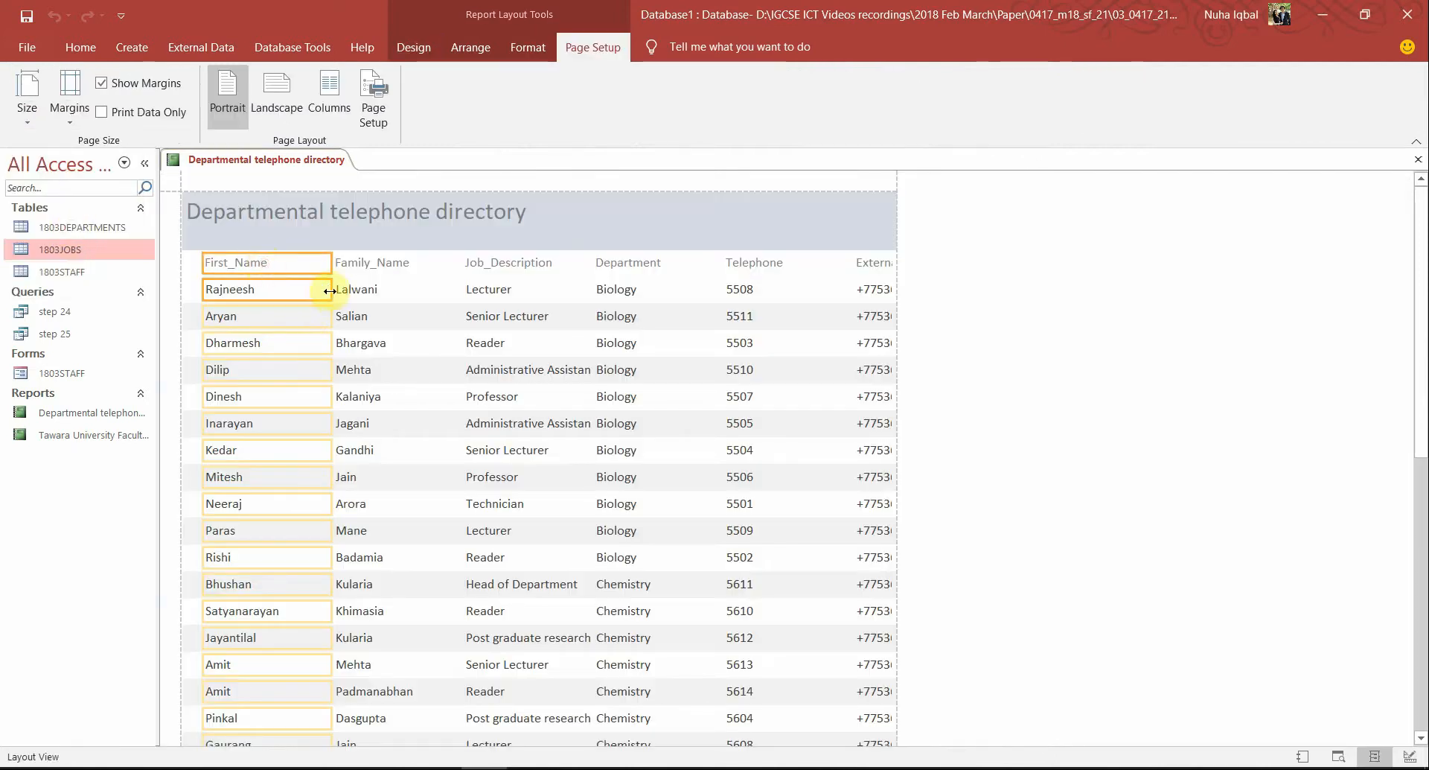
drag(329, 291, 292, 289)
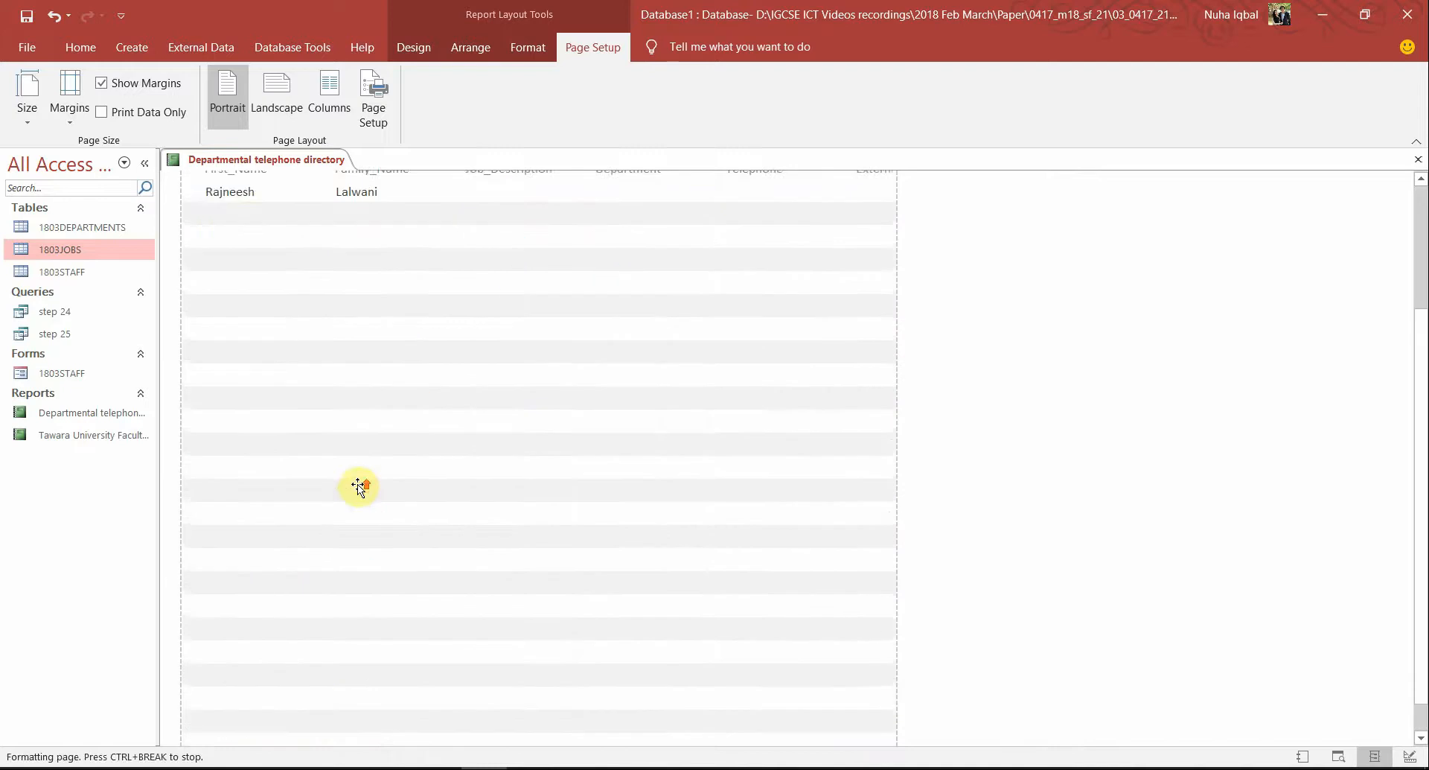
key(Left)
key(Left)
key(Left)
key(Left)
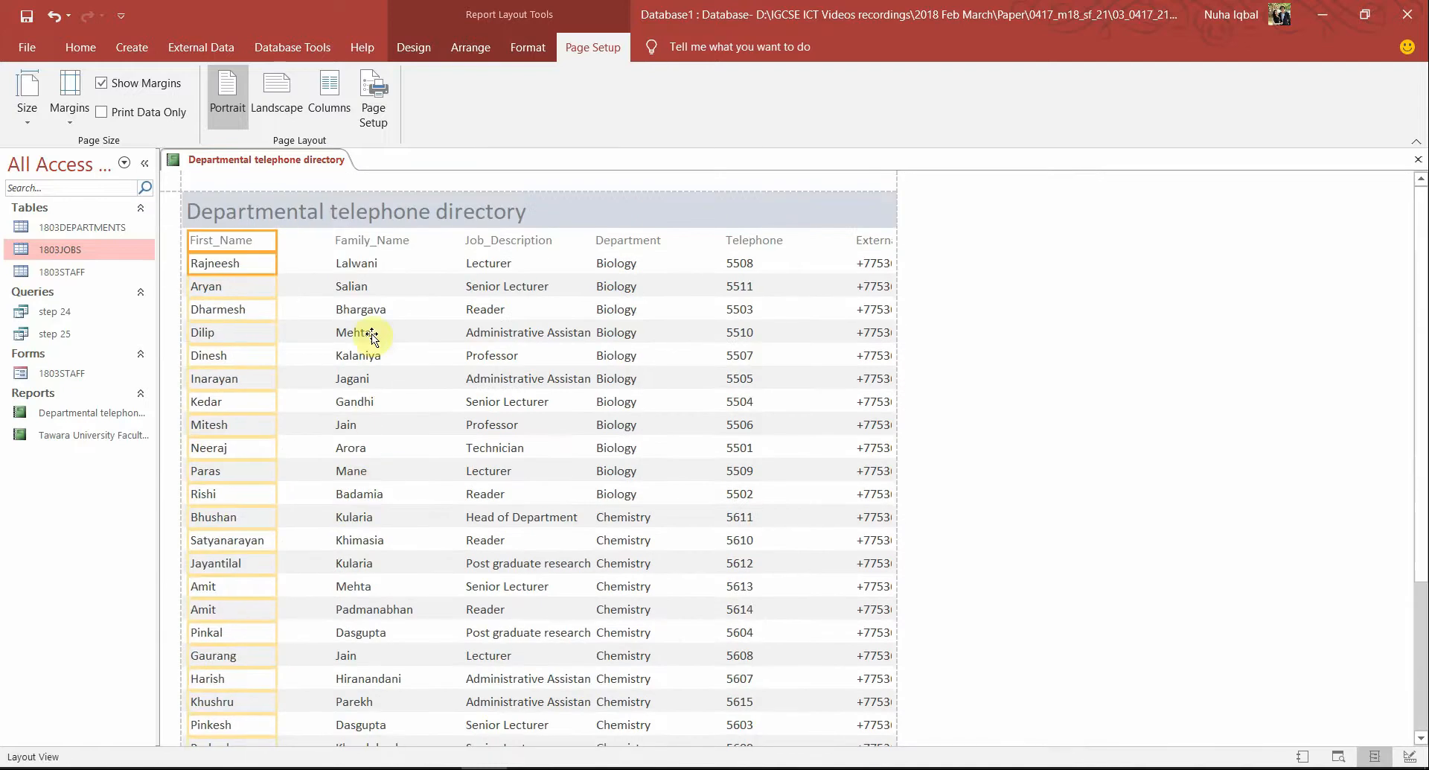
click(368, 239)
click(360, 284)
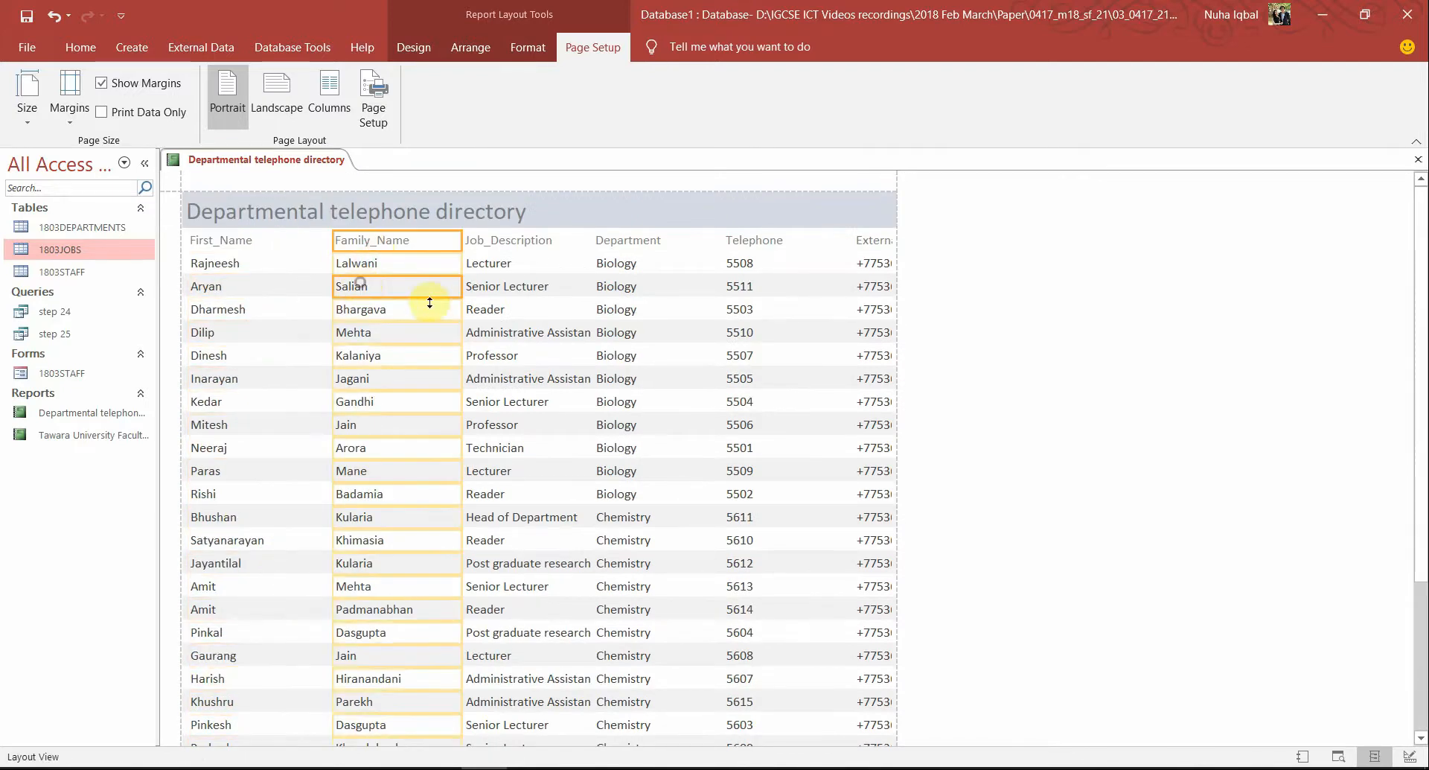
drag(461, 292, 422, 290)
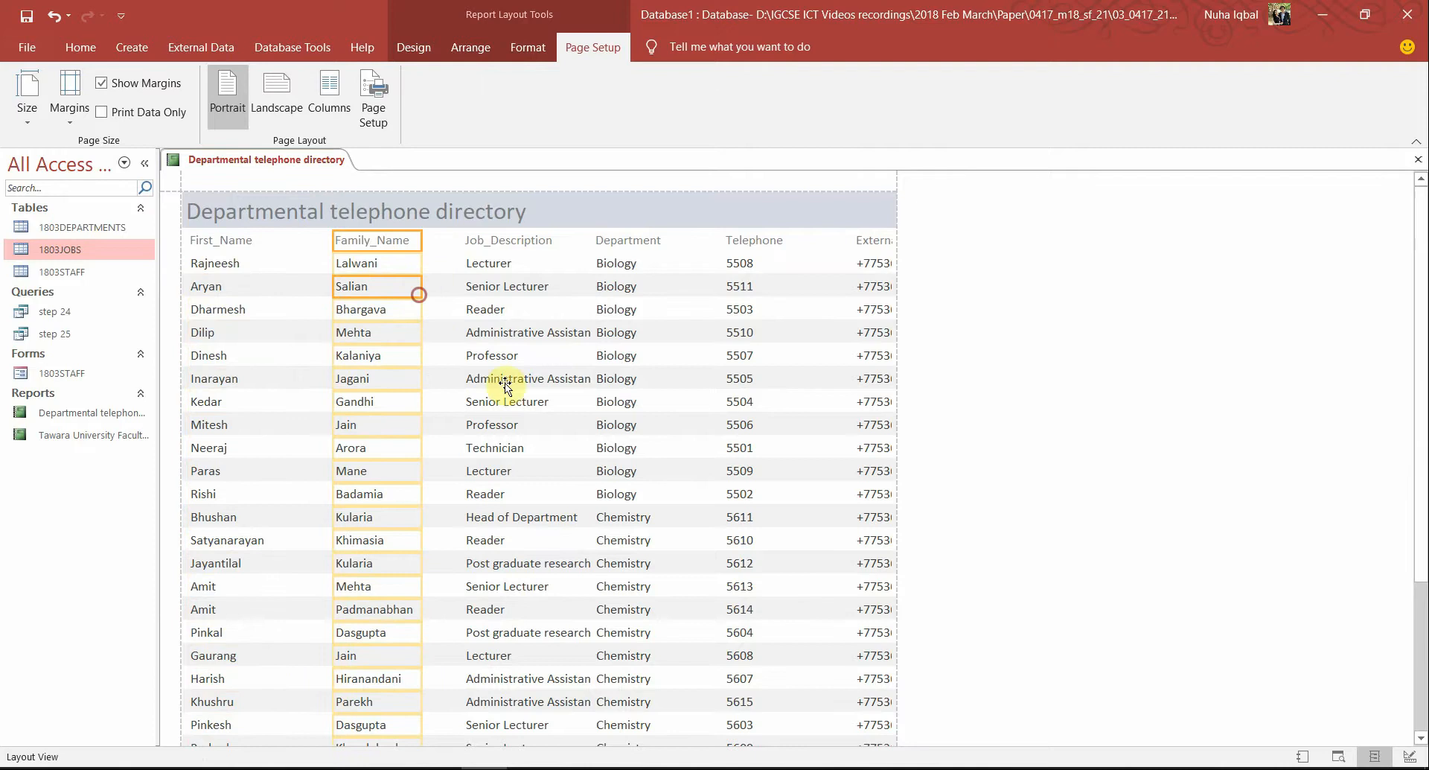
scroll(513, 446, down, 3)
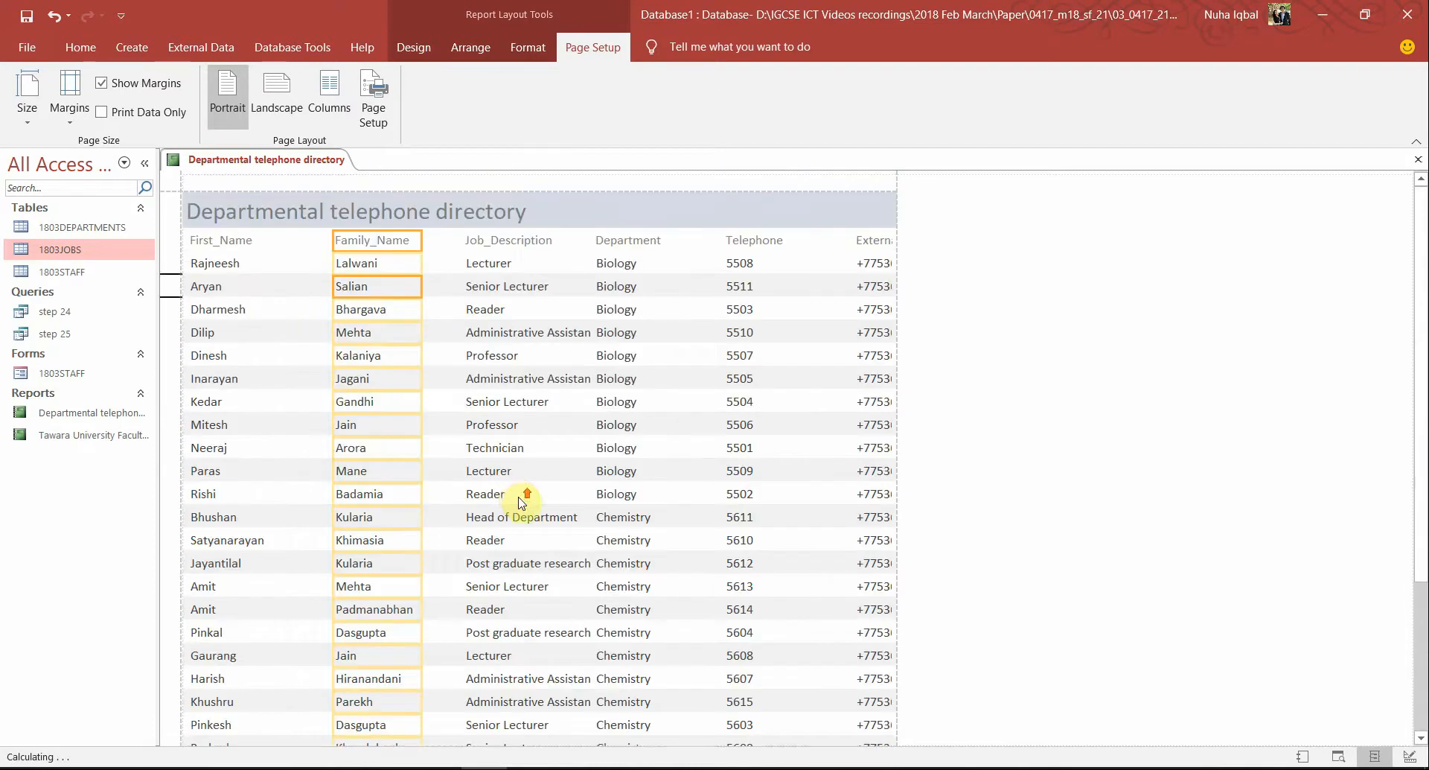
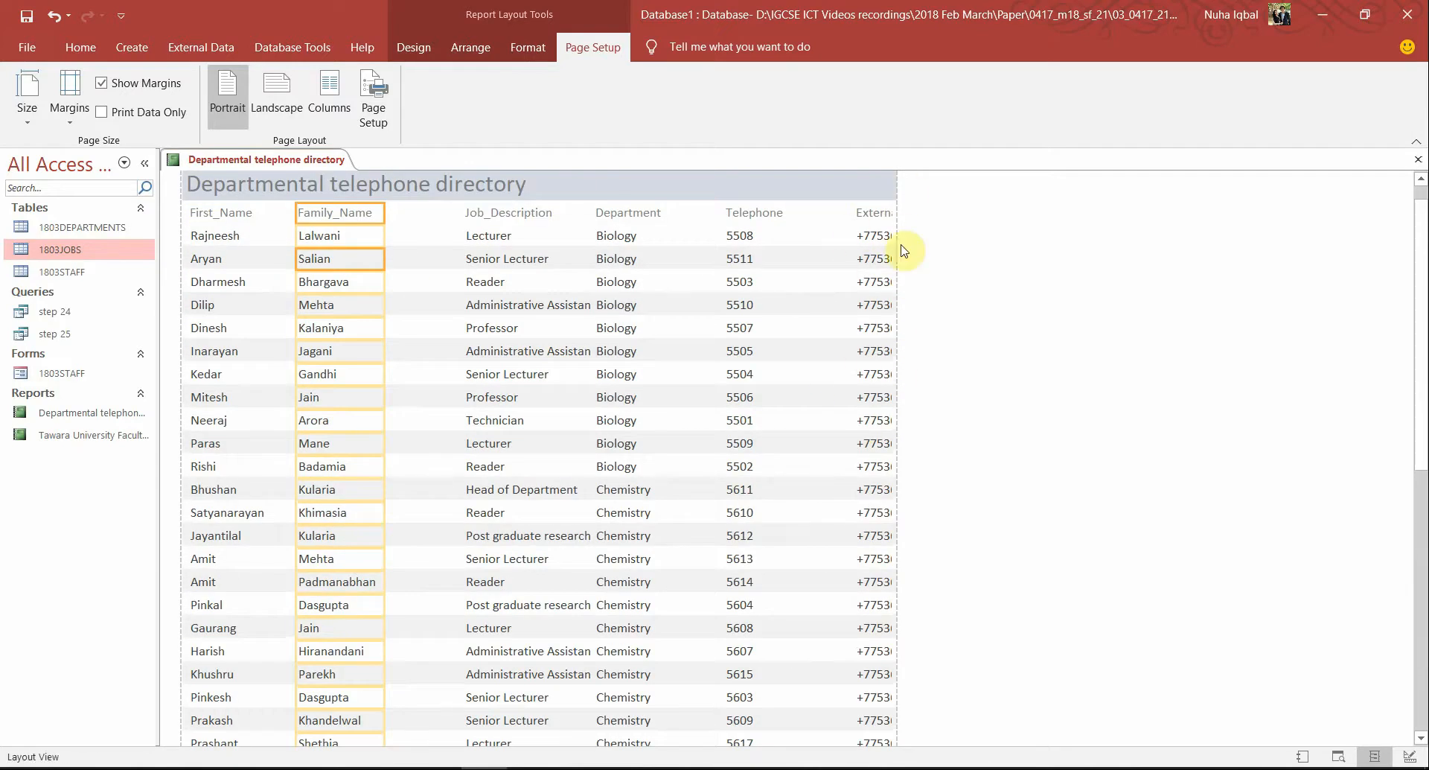
Move the Job_Description column left and widen it so full job titles show
scroll(857, 326, up, 1)
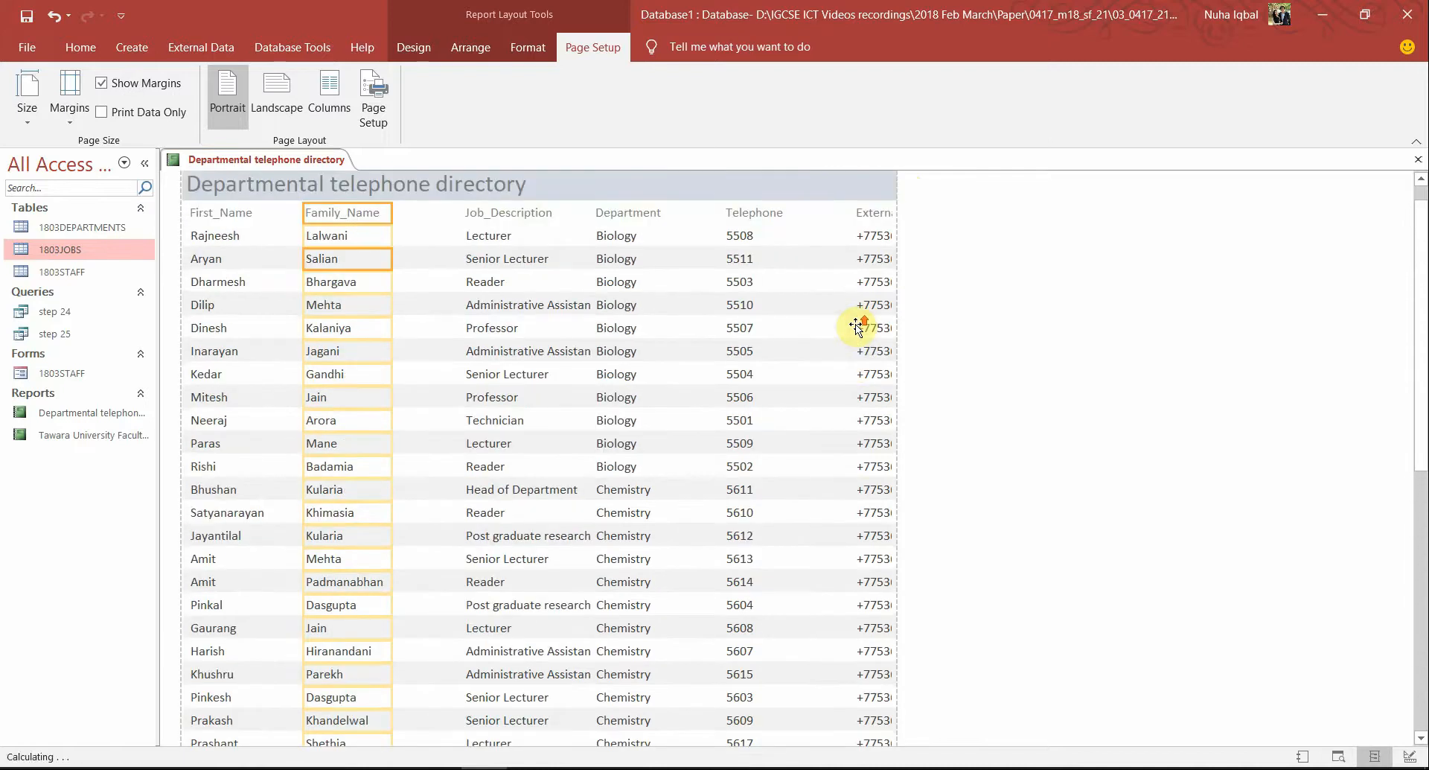
click(499, 244)
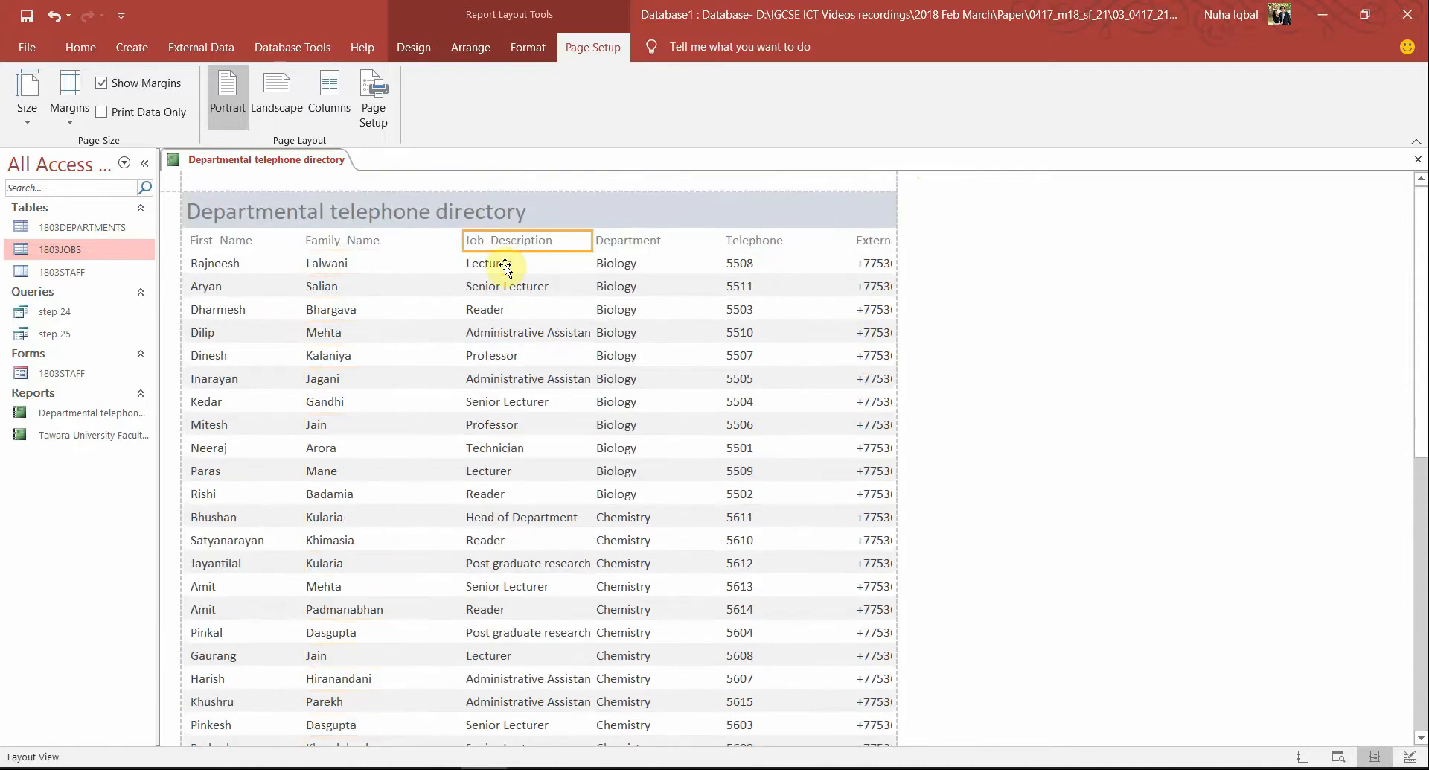
shift+click(504, 264)
key(Left)
key(Left)
key(Left)
key(Left)
key(Left)
key(Left)
key(Left)
key(Left)
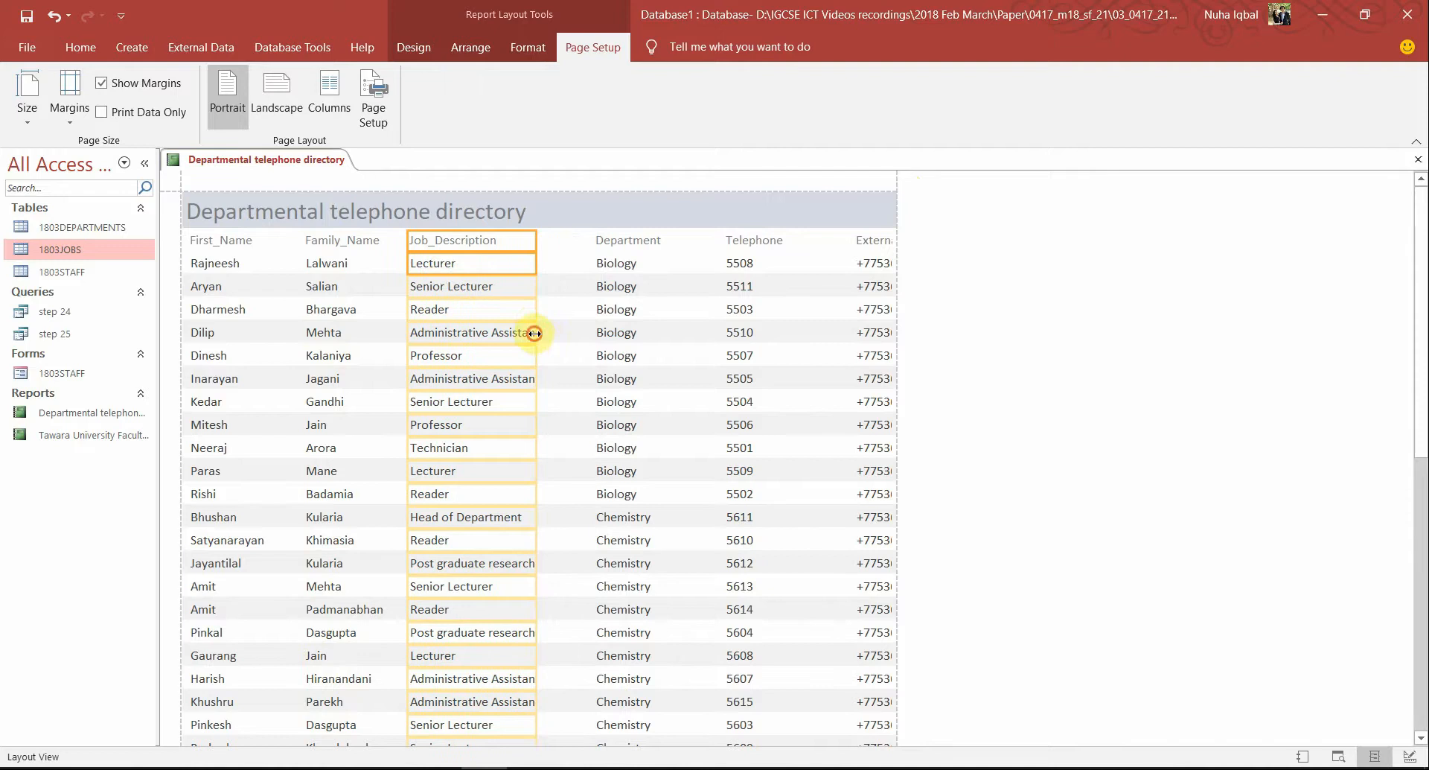
drag(534, 333, 551, 328)
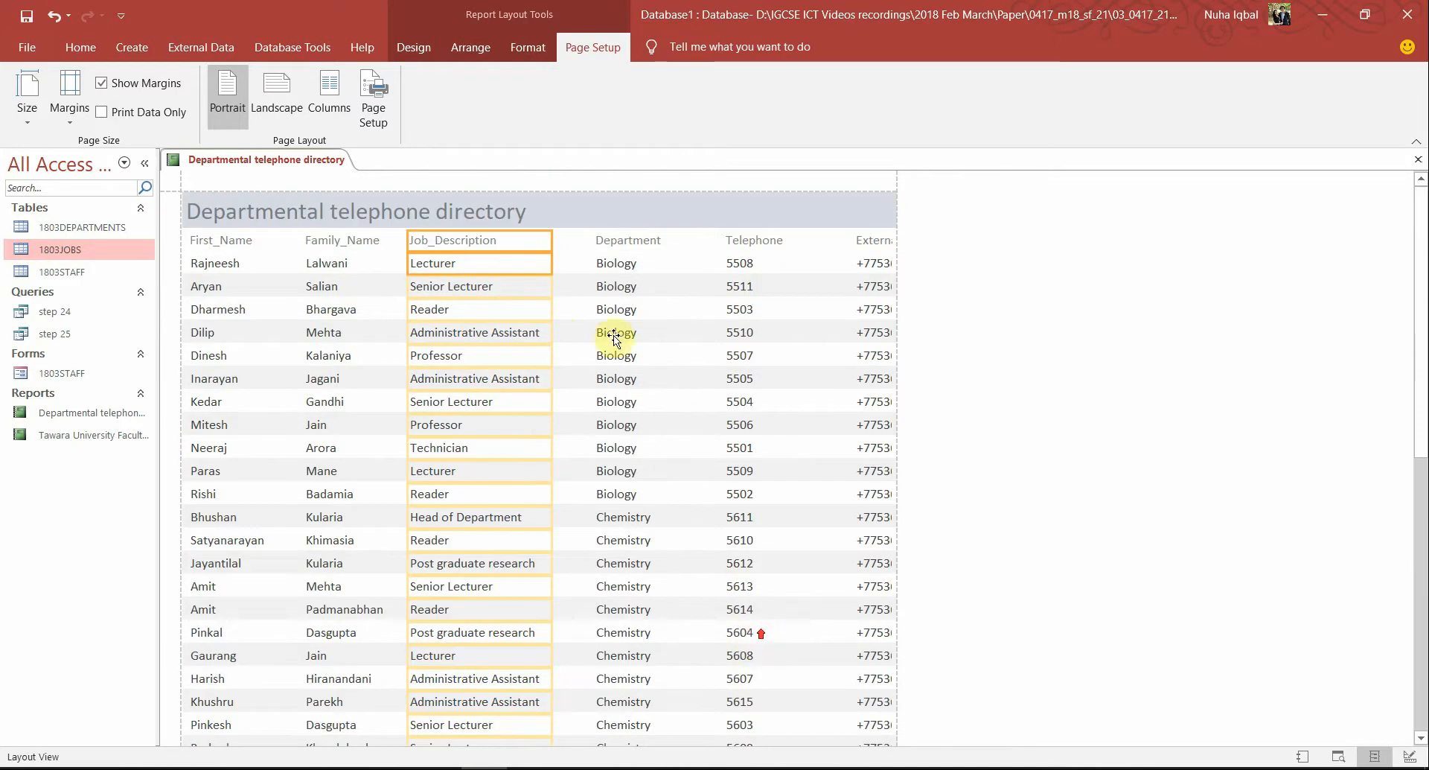
Shift the Department column left and narrow it
shift+click(642, 247)
click(630, 280)
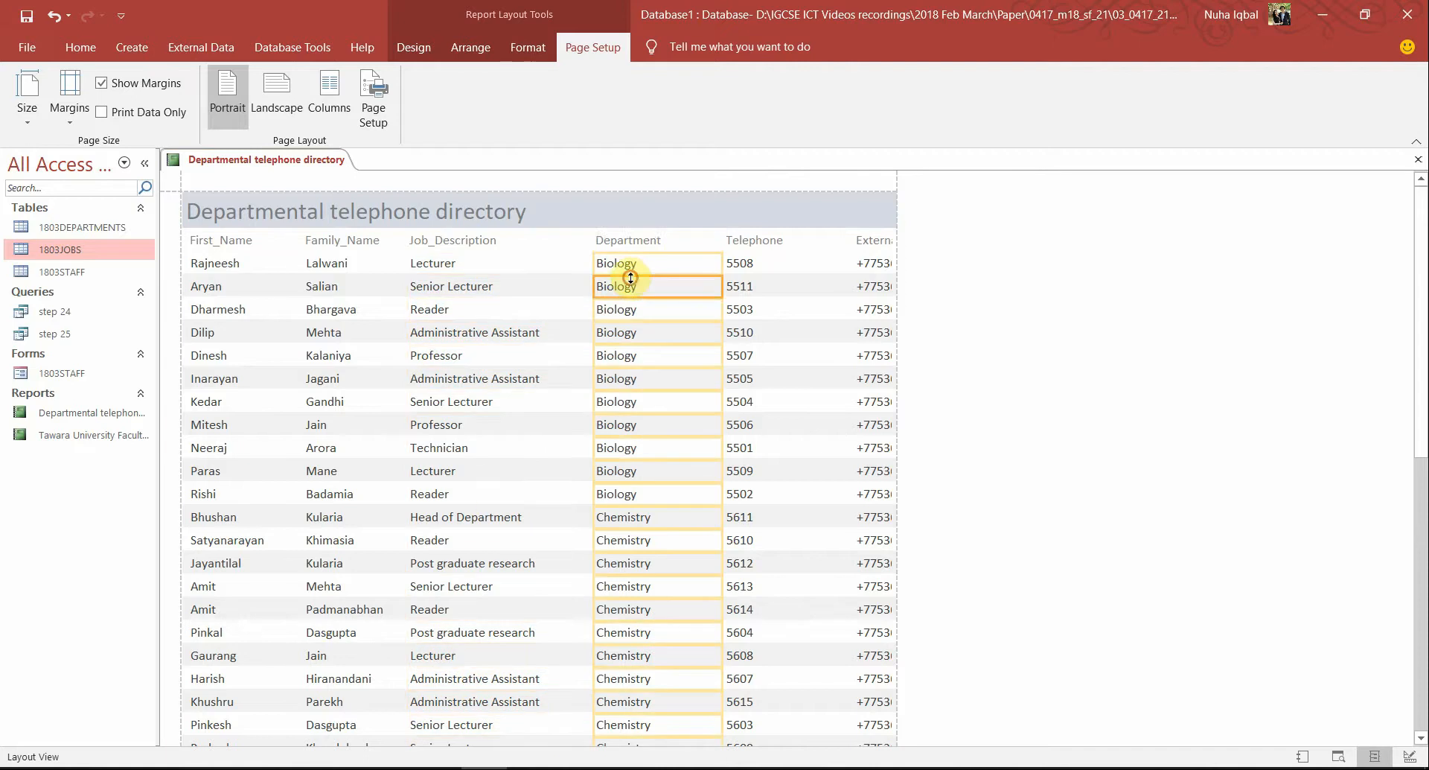
shift+click(625, 248)
key(Left)
key(Left)
key(Left)
key(Left)
key(Left)
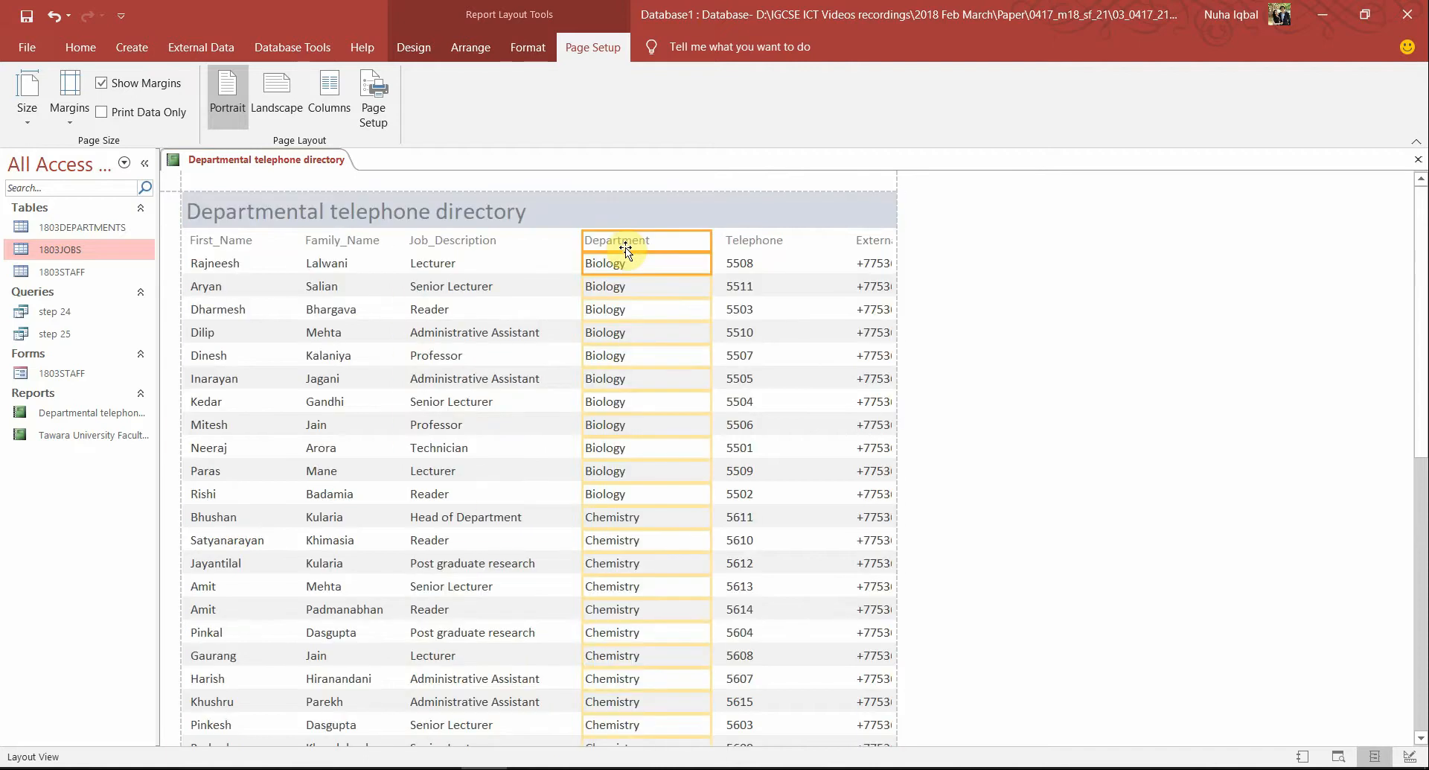
key(Left)
scroll(888, 574, down, 5)
scroll(888, 574, up, 5)
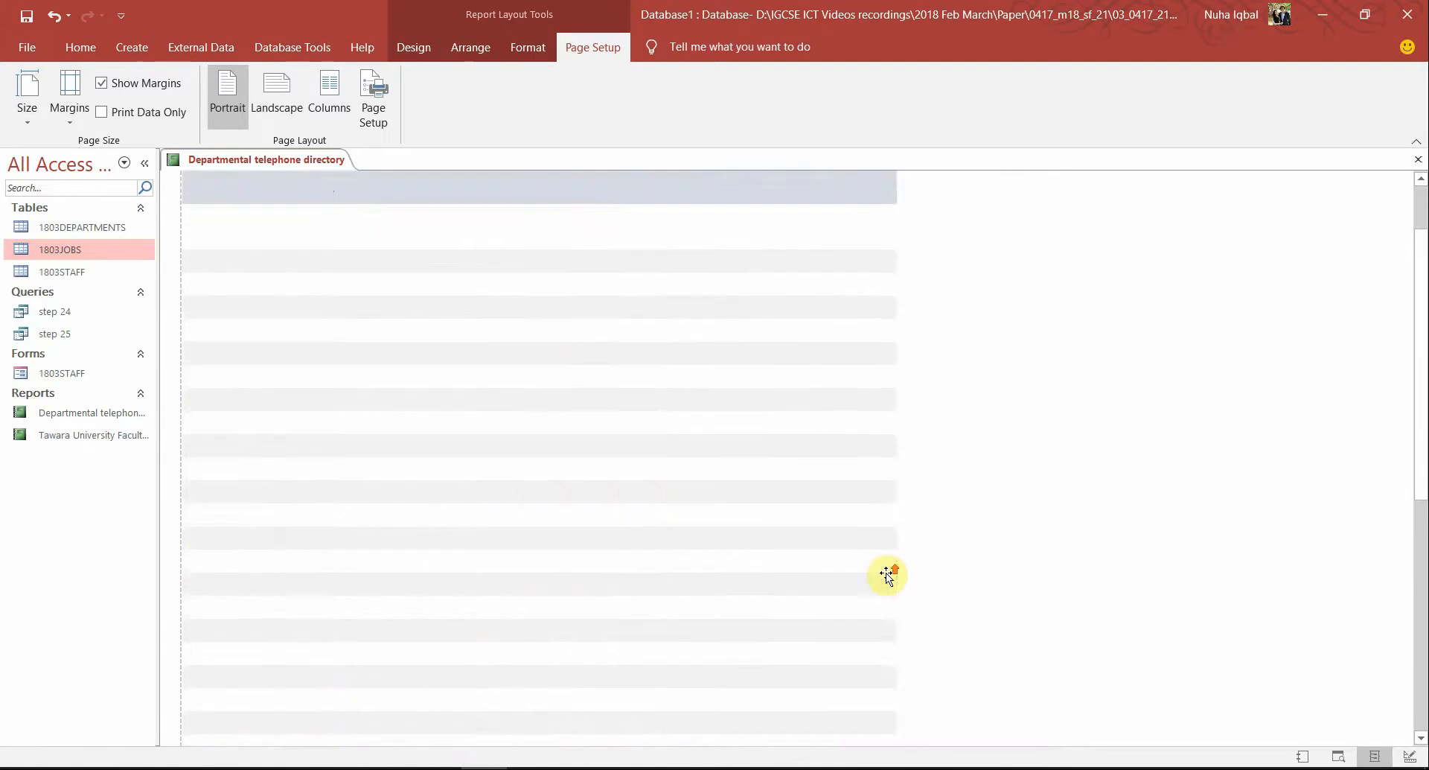
click(696, 287)
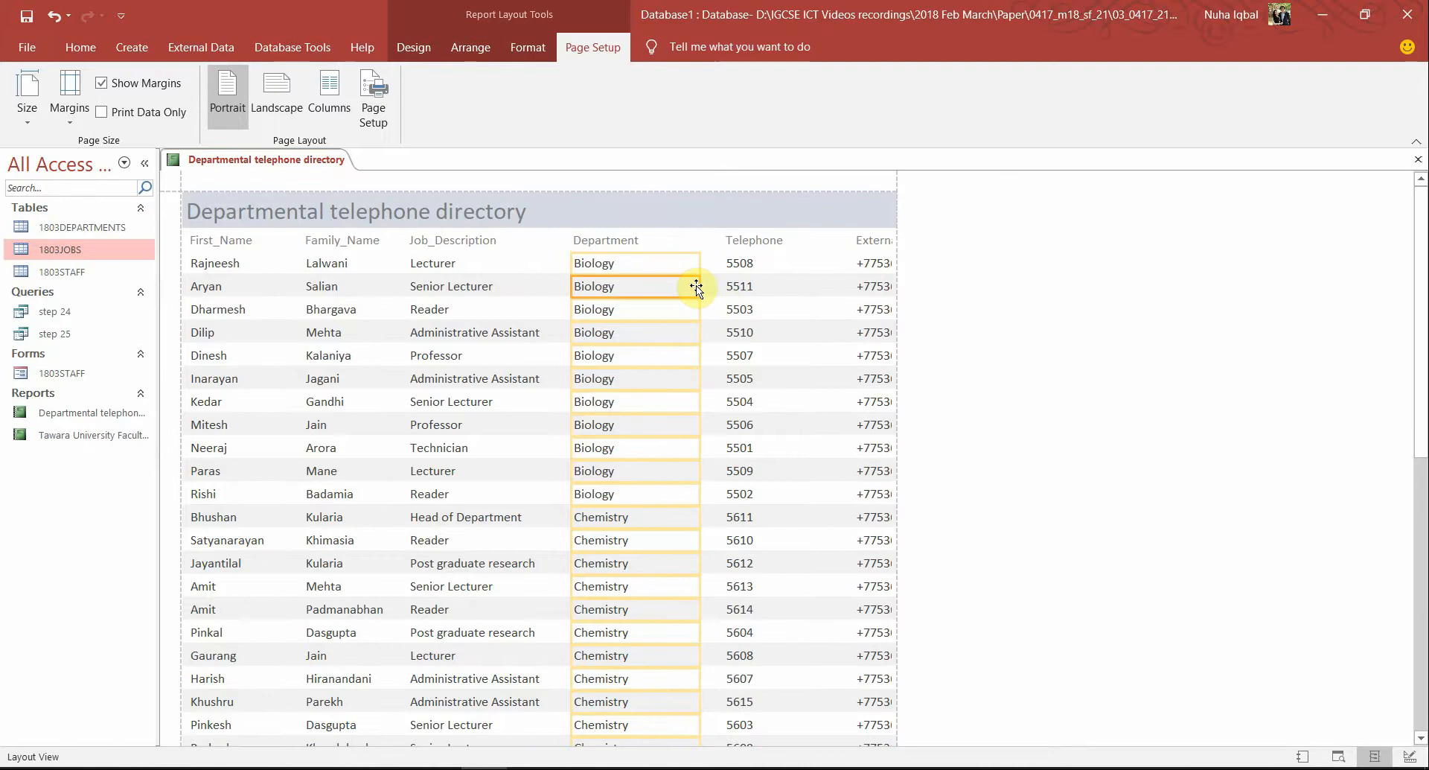
click(674, 244)
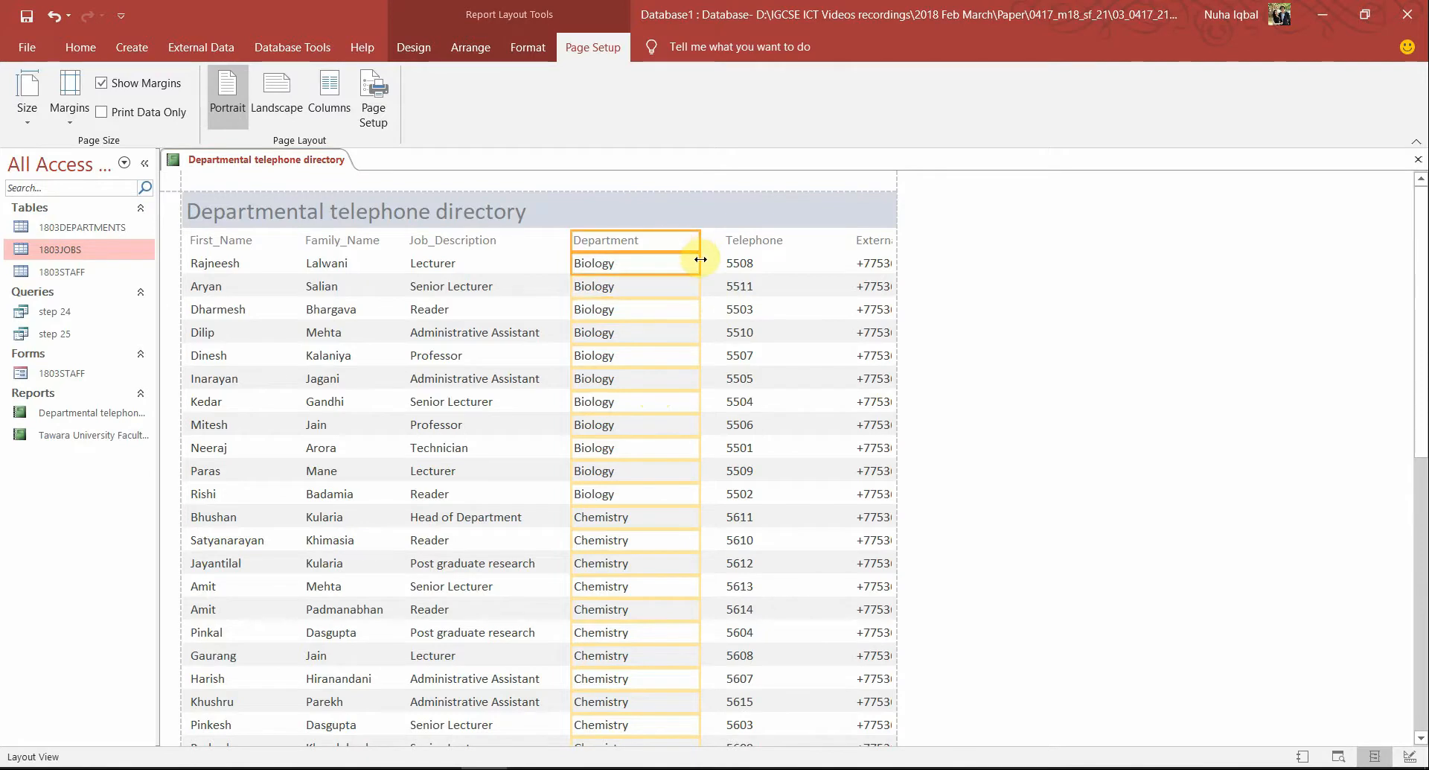
drag(700, 260, 672, 262)
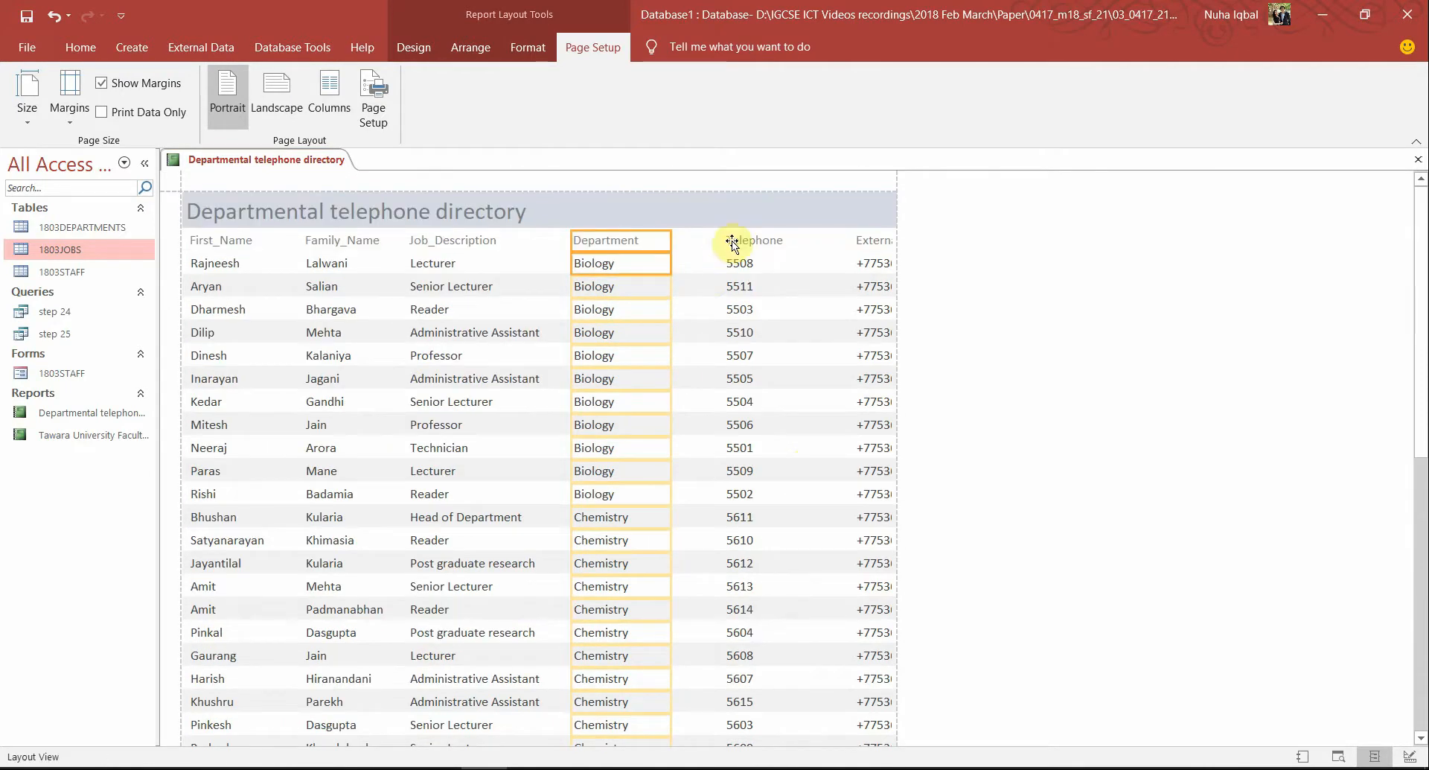
Narrow the Telephone column and resize External_Phone so full phone numbers display
click(734, 240)
shift+click(741, 265)
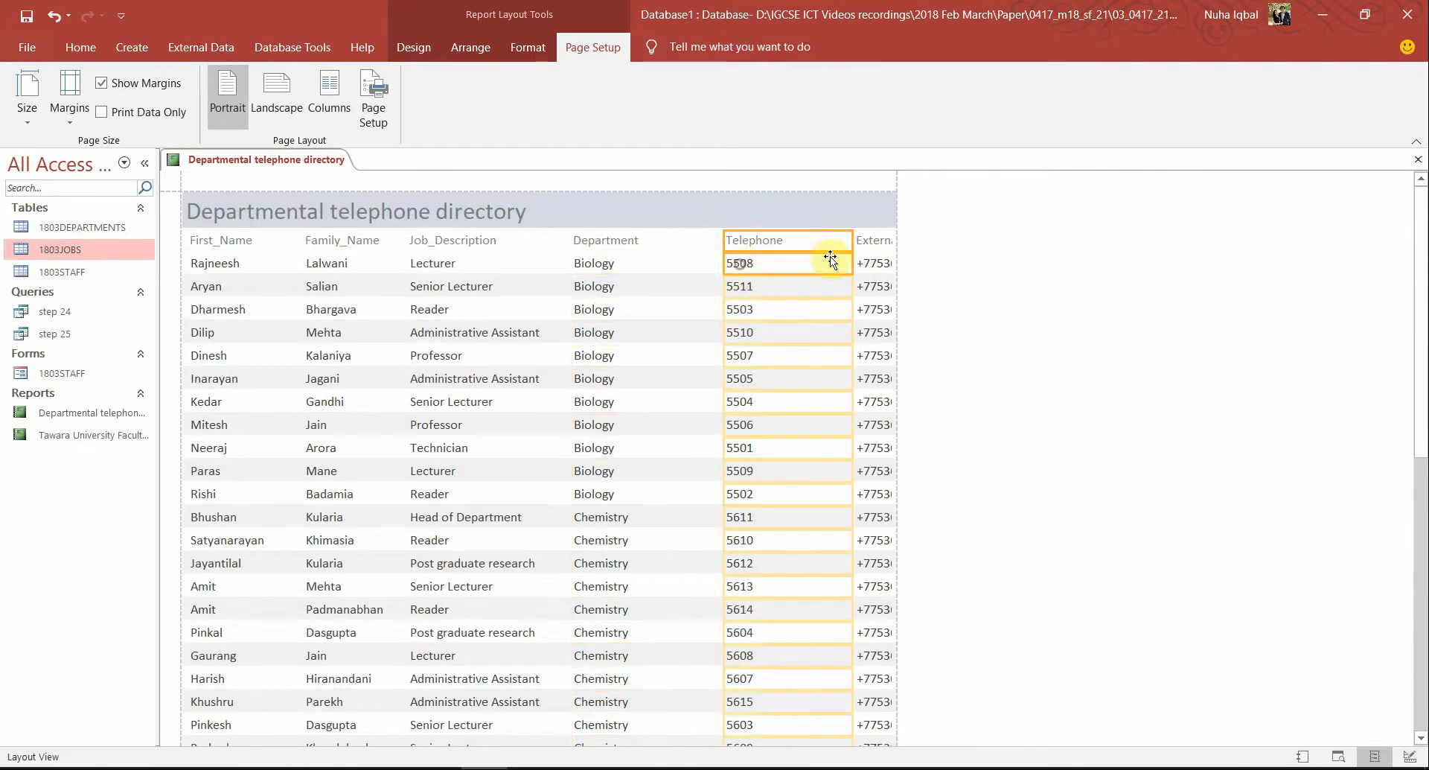
drag(854, 239, 800, 240)
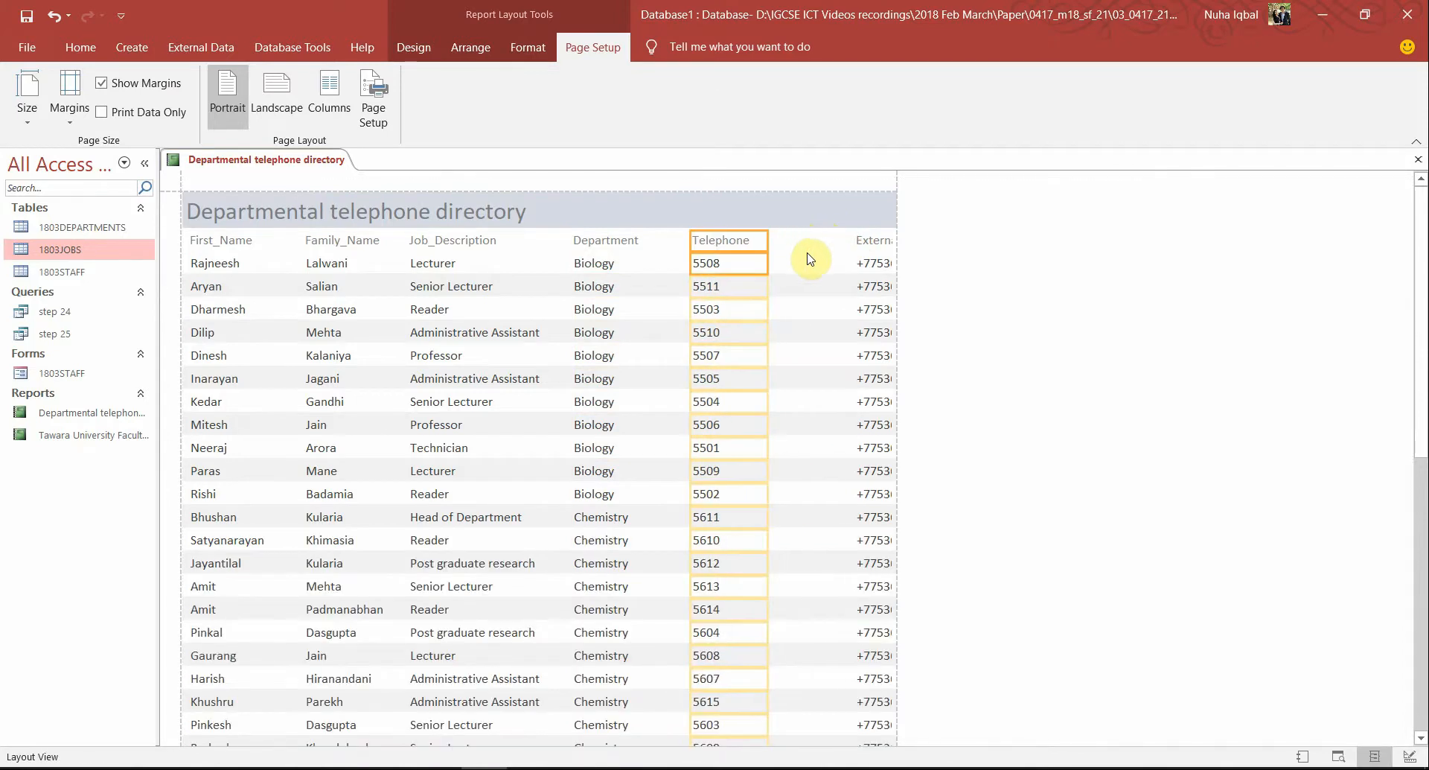
click(877, 238)
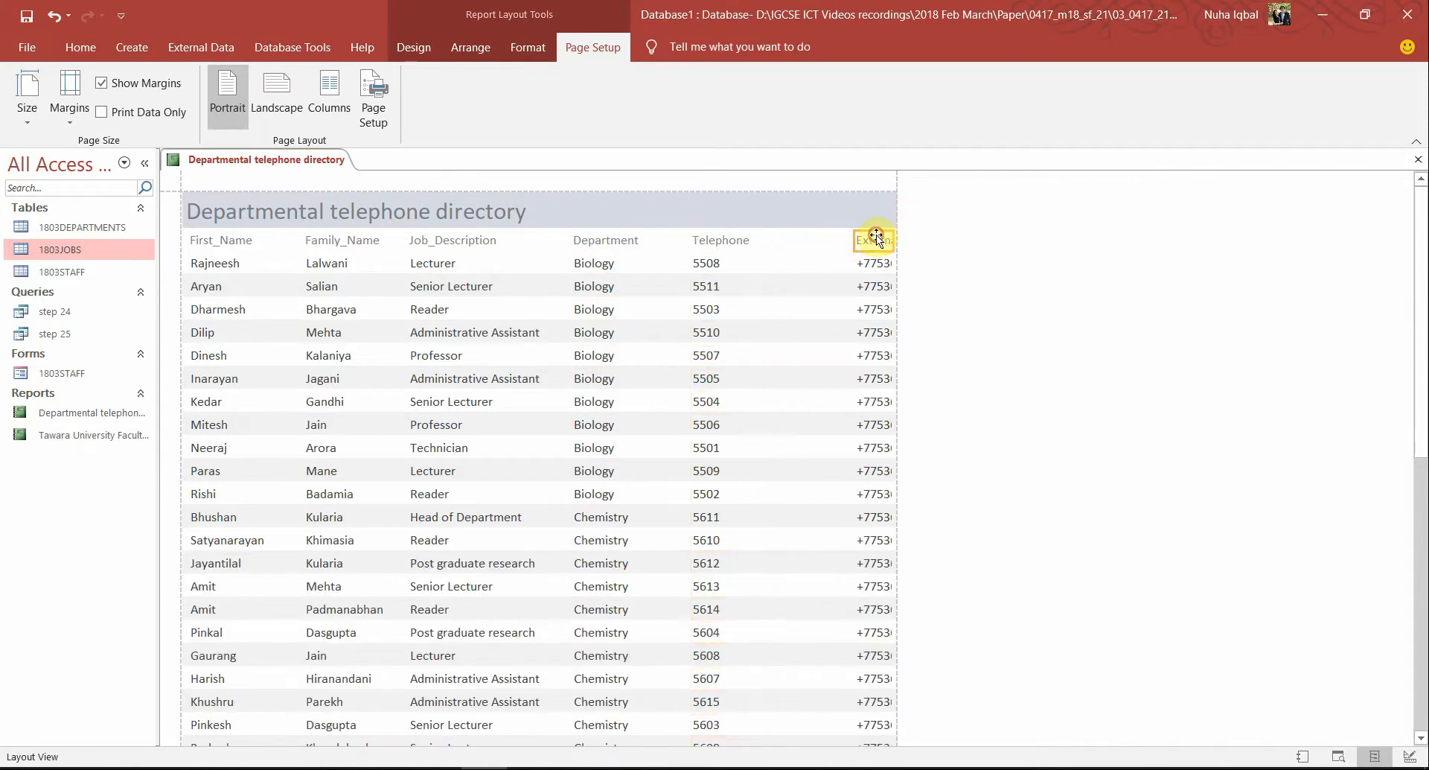
click(868, 262)
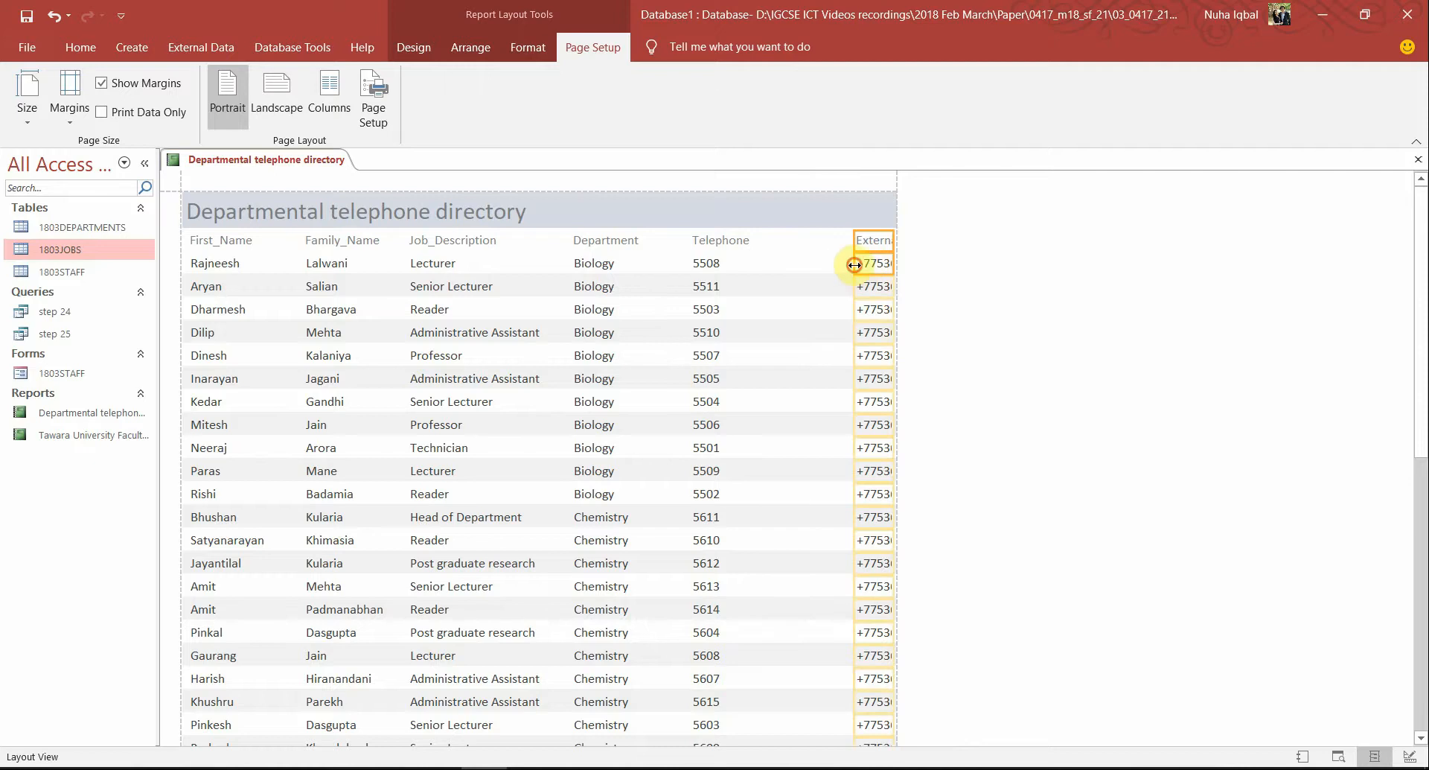
drag(855, 264, 800, 268)
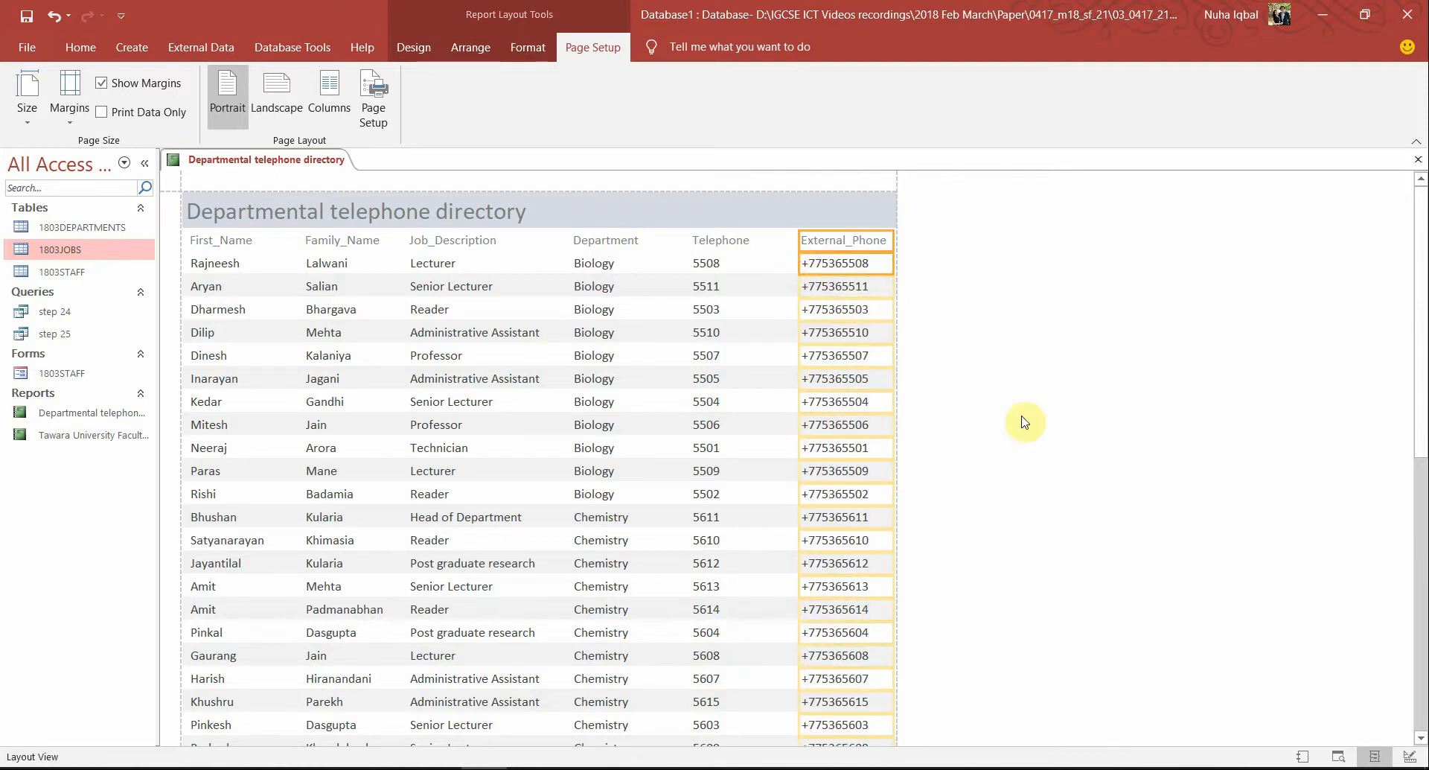
click(1025, 423)
click(778, 323)
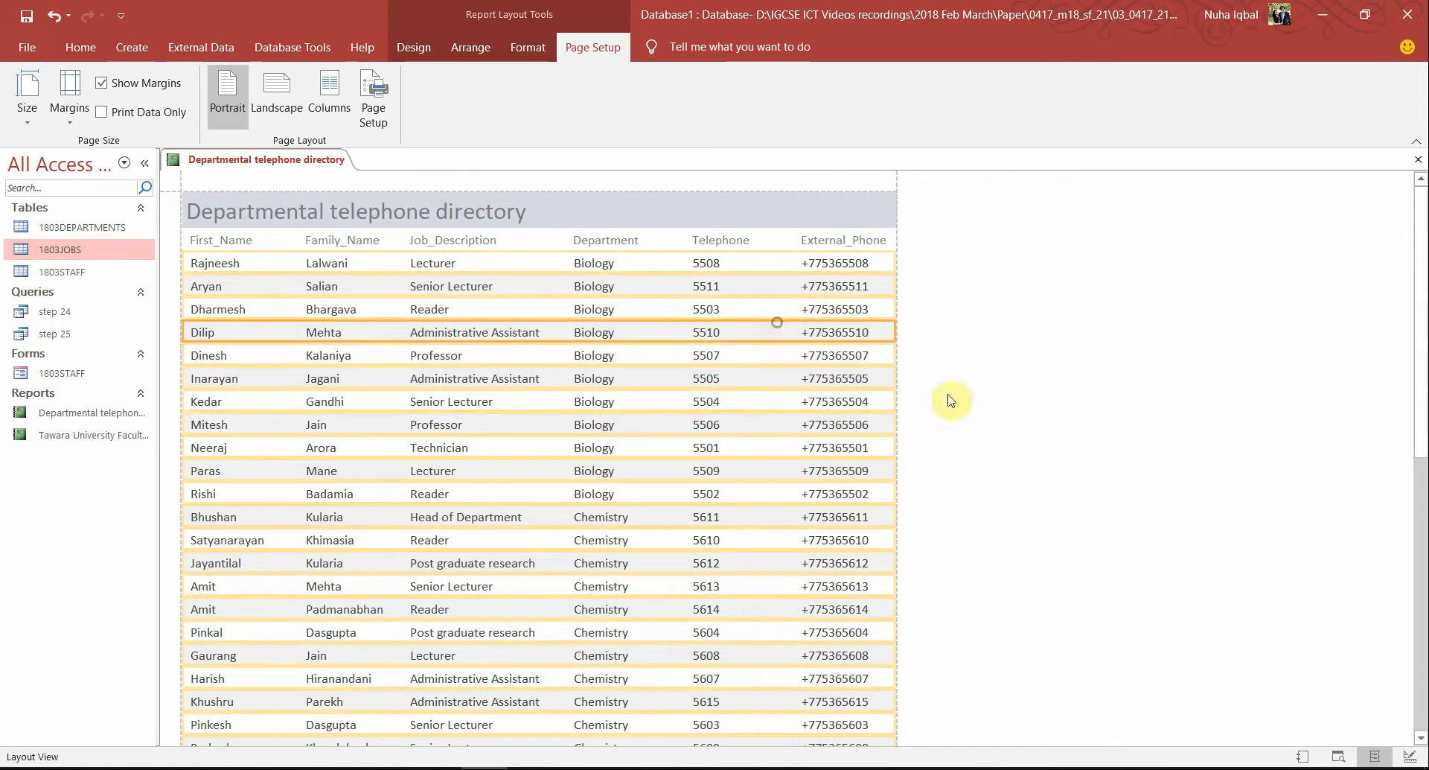
click(849, 380)
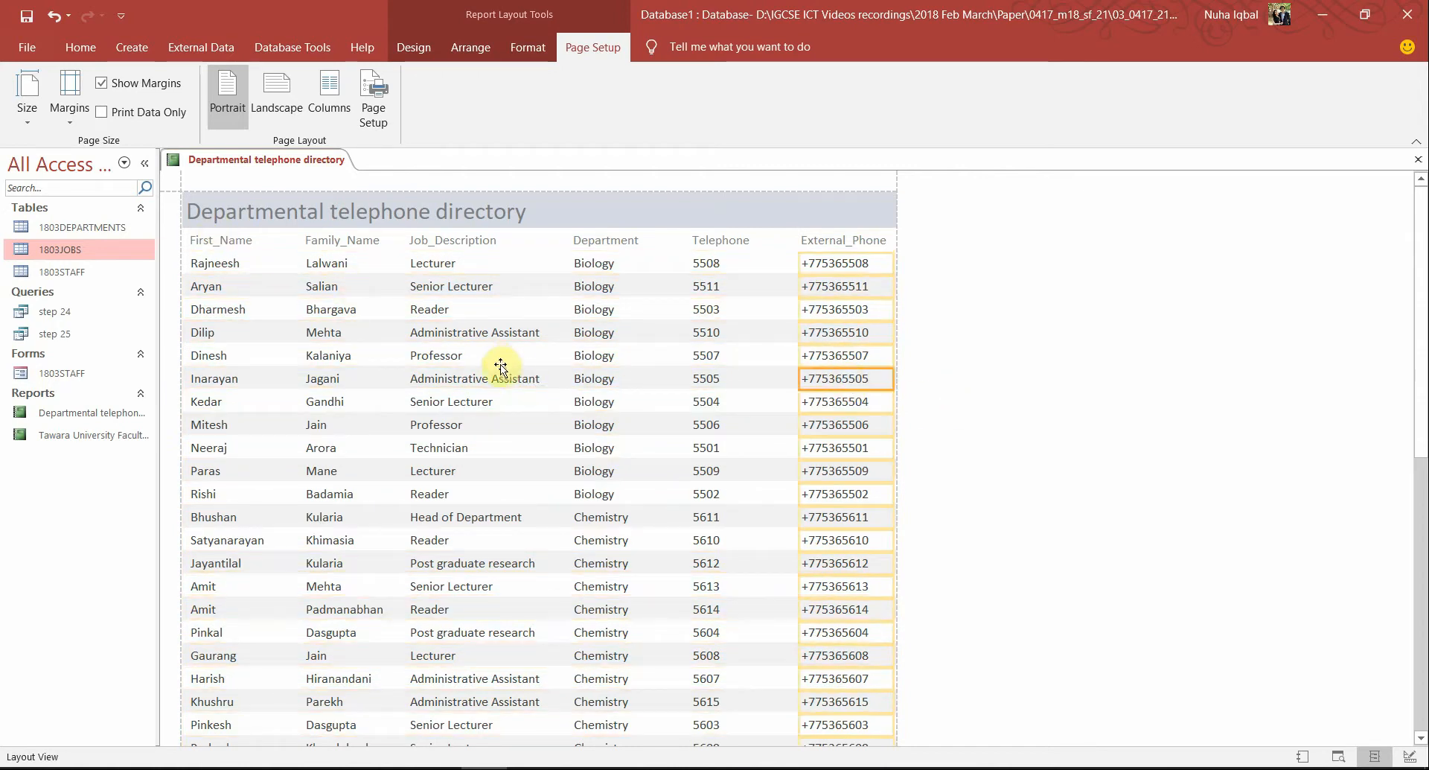
key(alt+Tab)
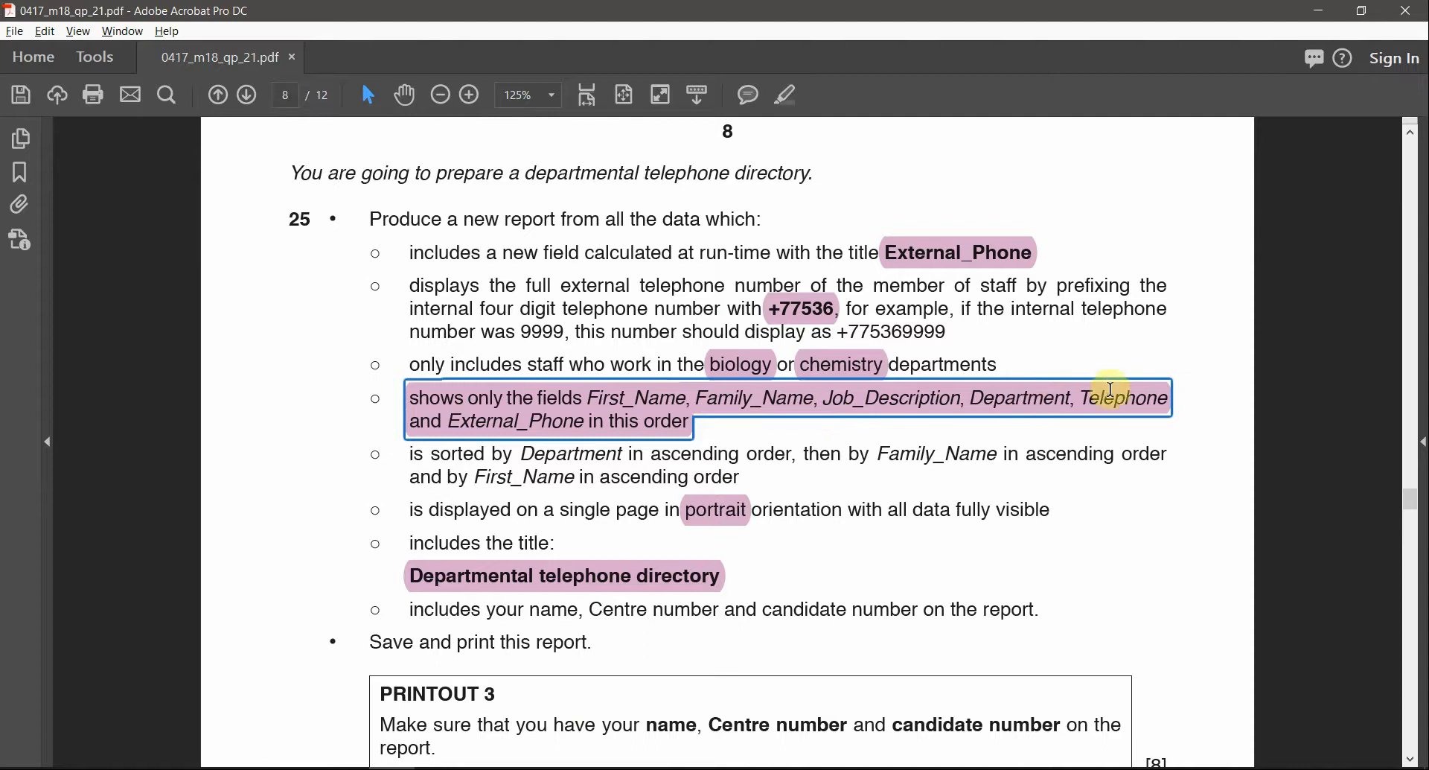
Cross-check the report's External_Phone values and title against question 25's sorting requirement
key(alt+Tab)
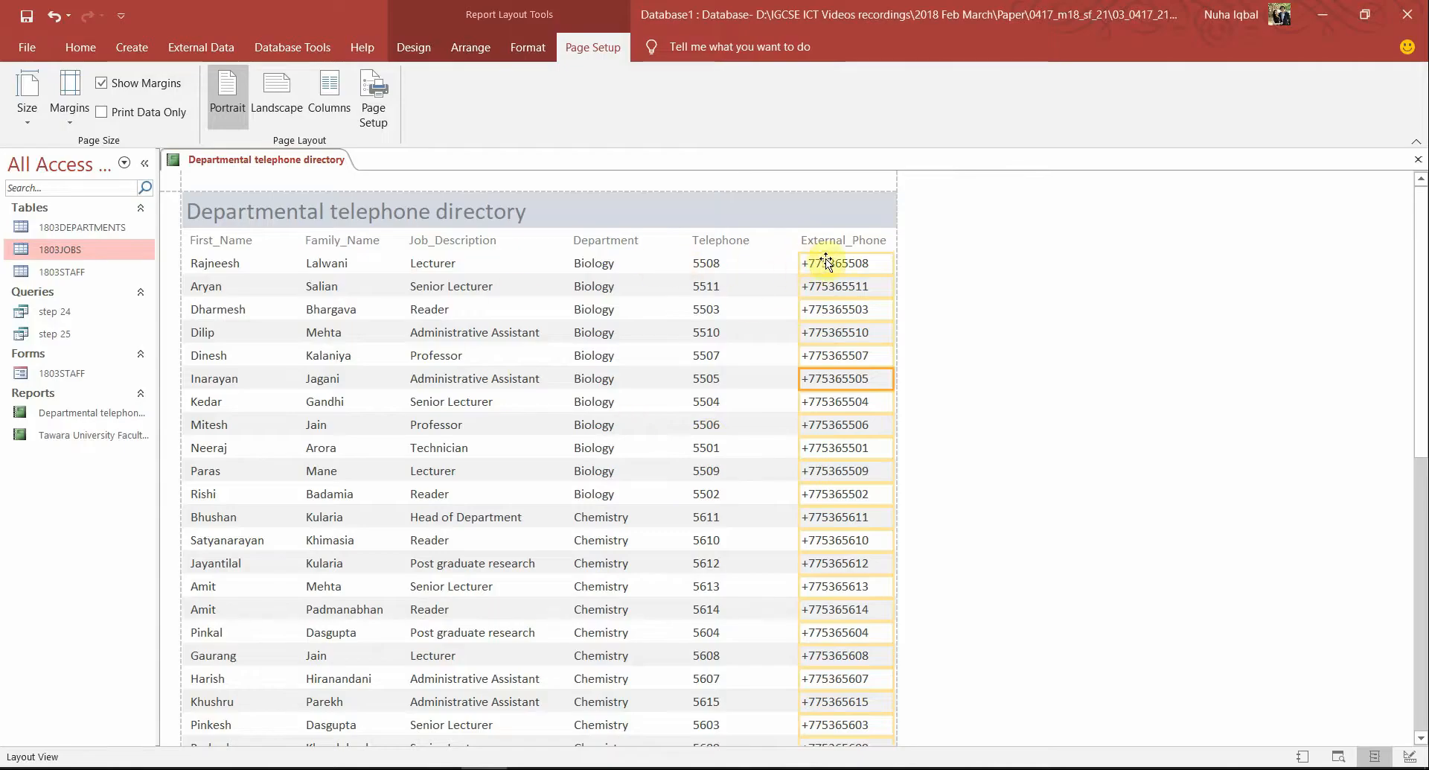
click(836, 402)
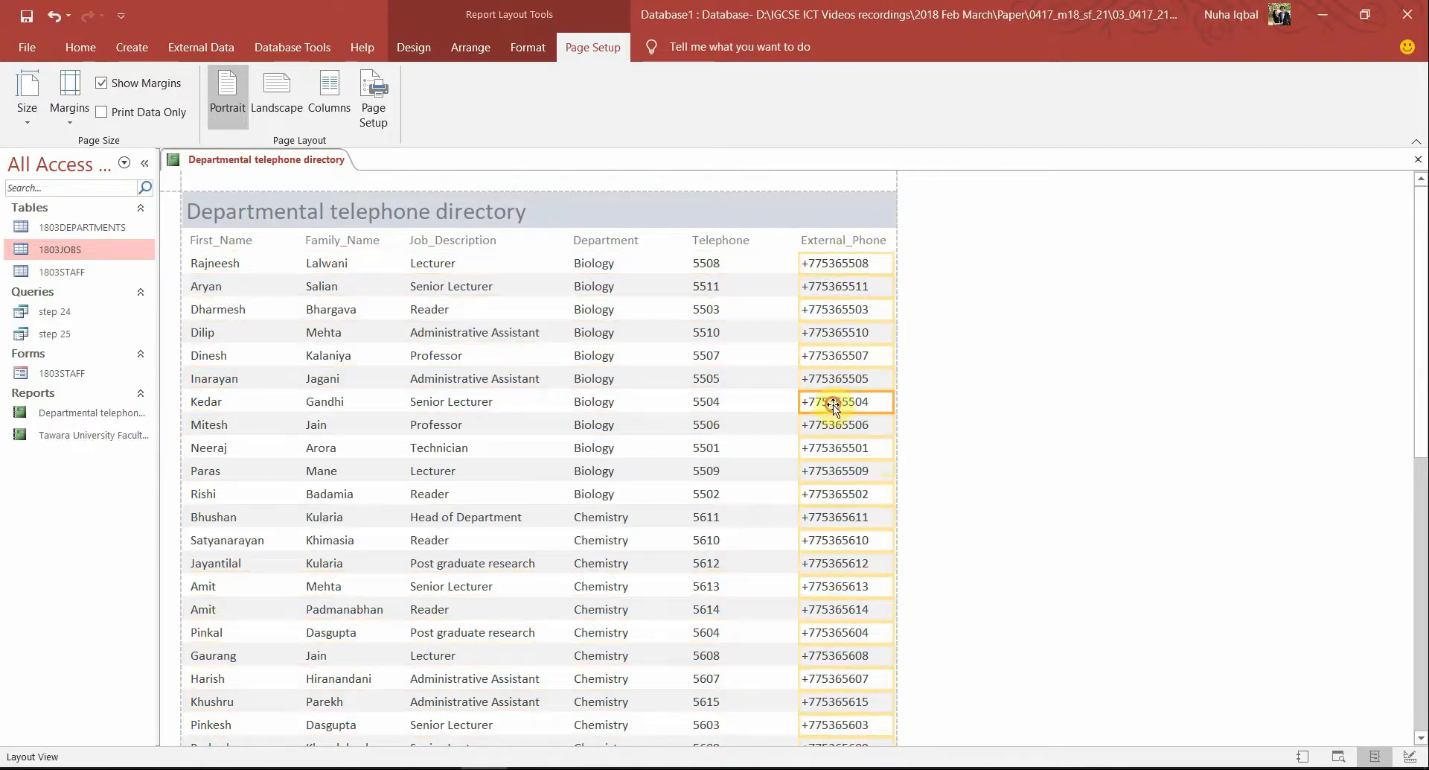
key(alt+Tab)
scroll(782, 581, down, 1)
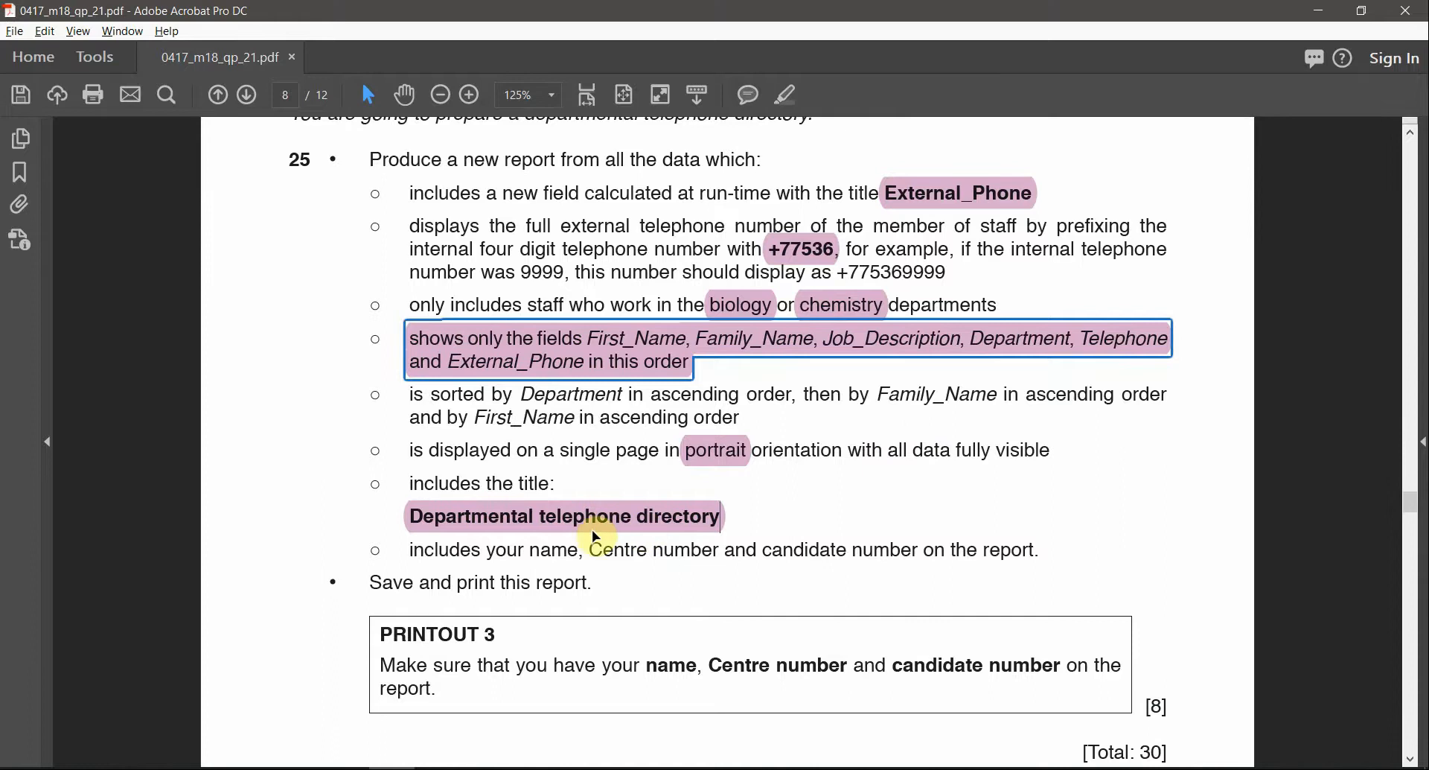
key(alt+Tab)
click(372, 207)
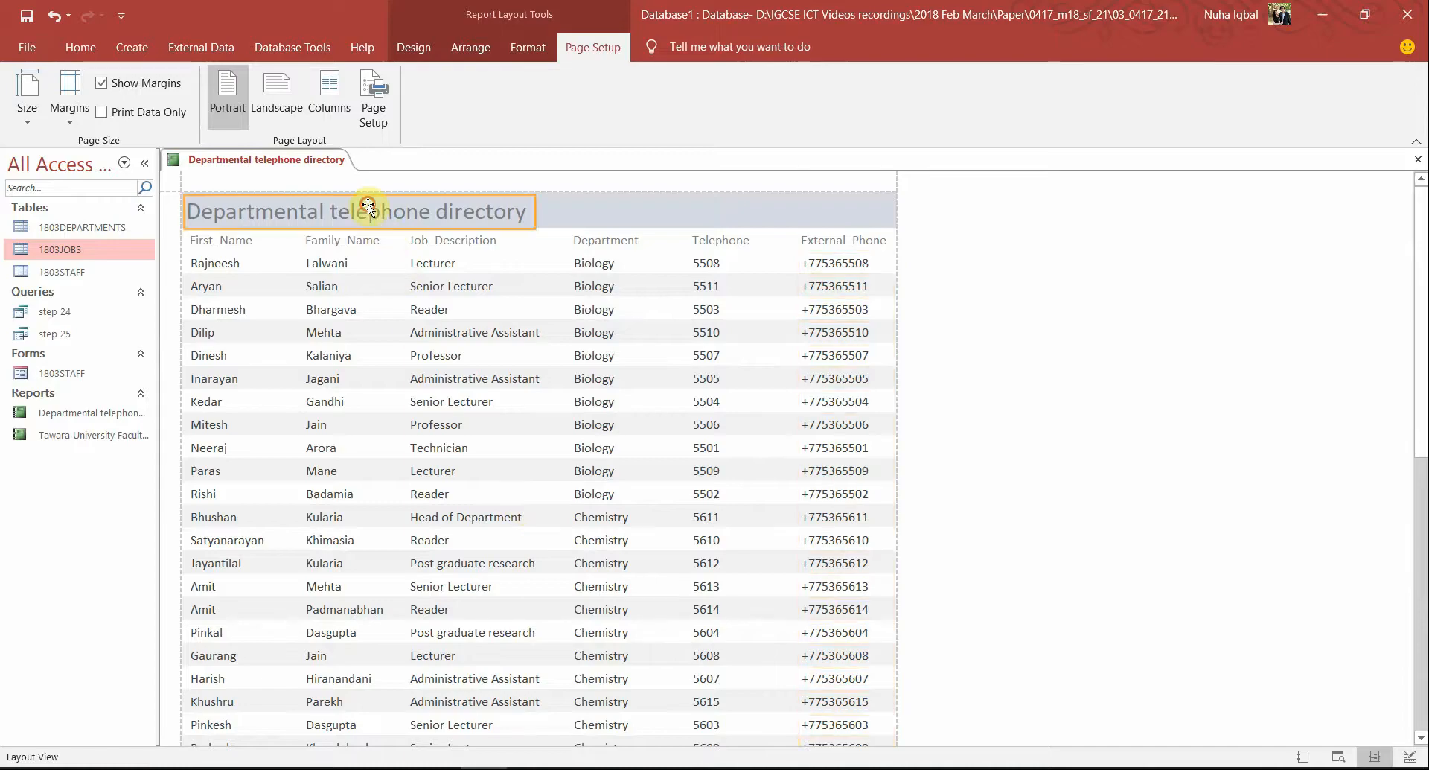
key(alt+Tab)
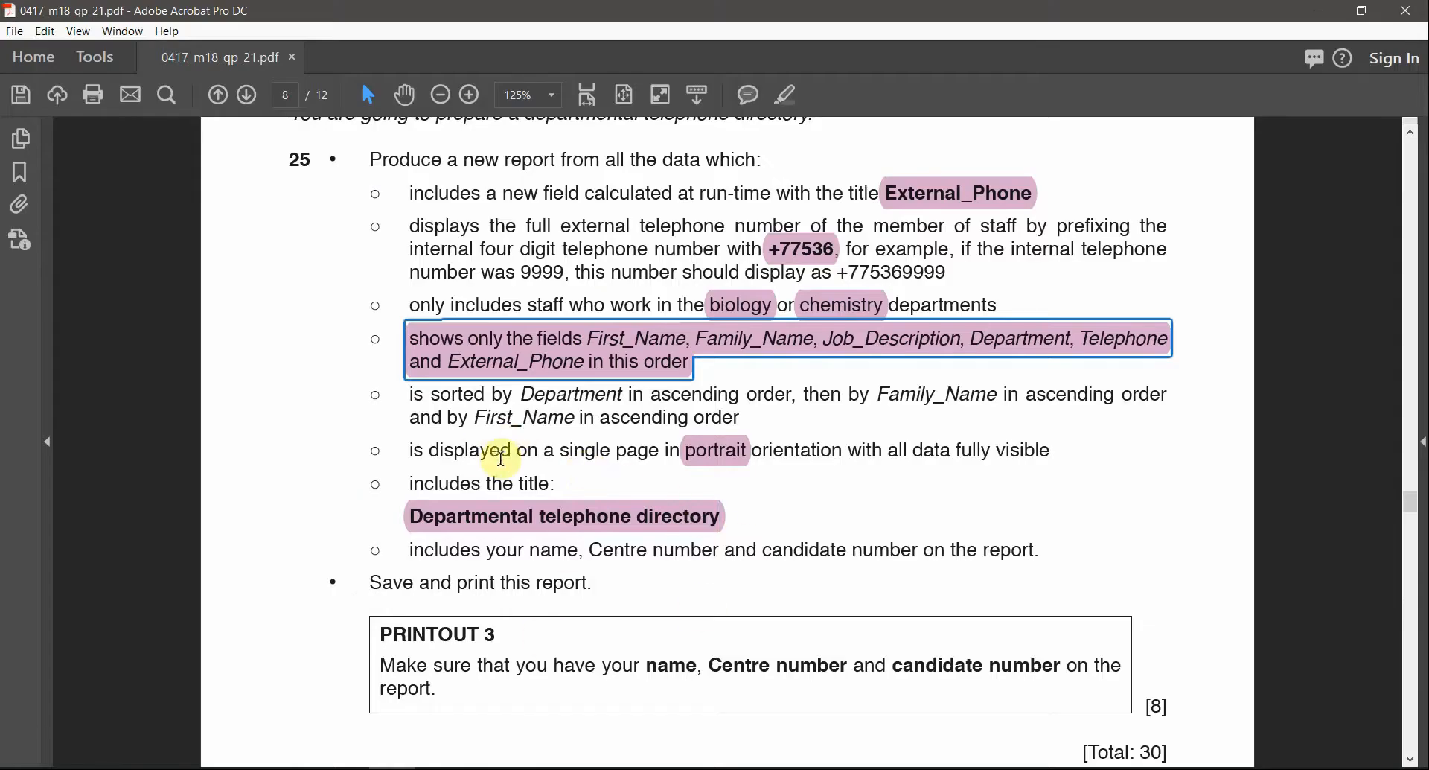
drag(438, 394, 567, 420)
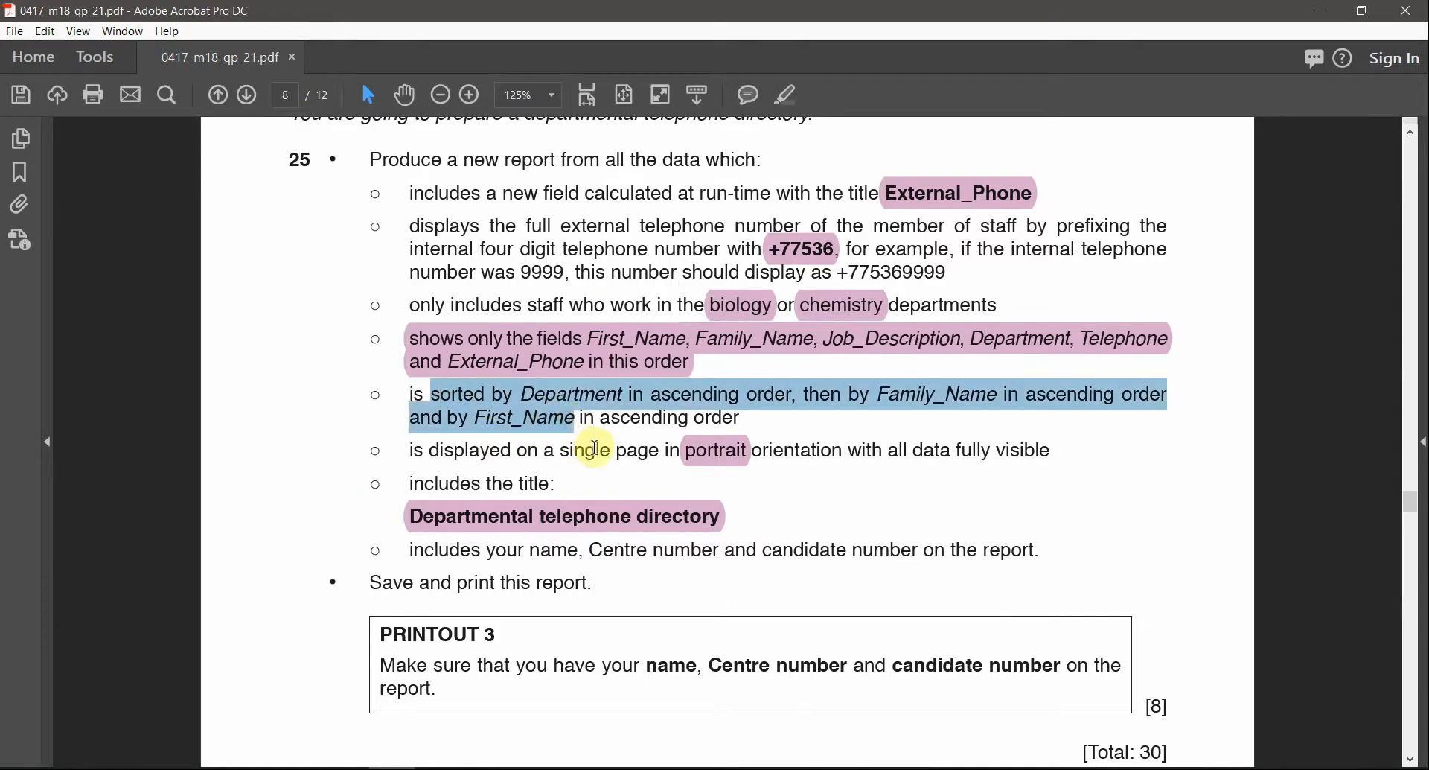
click(612, 402)
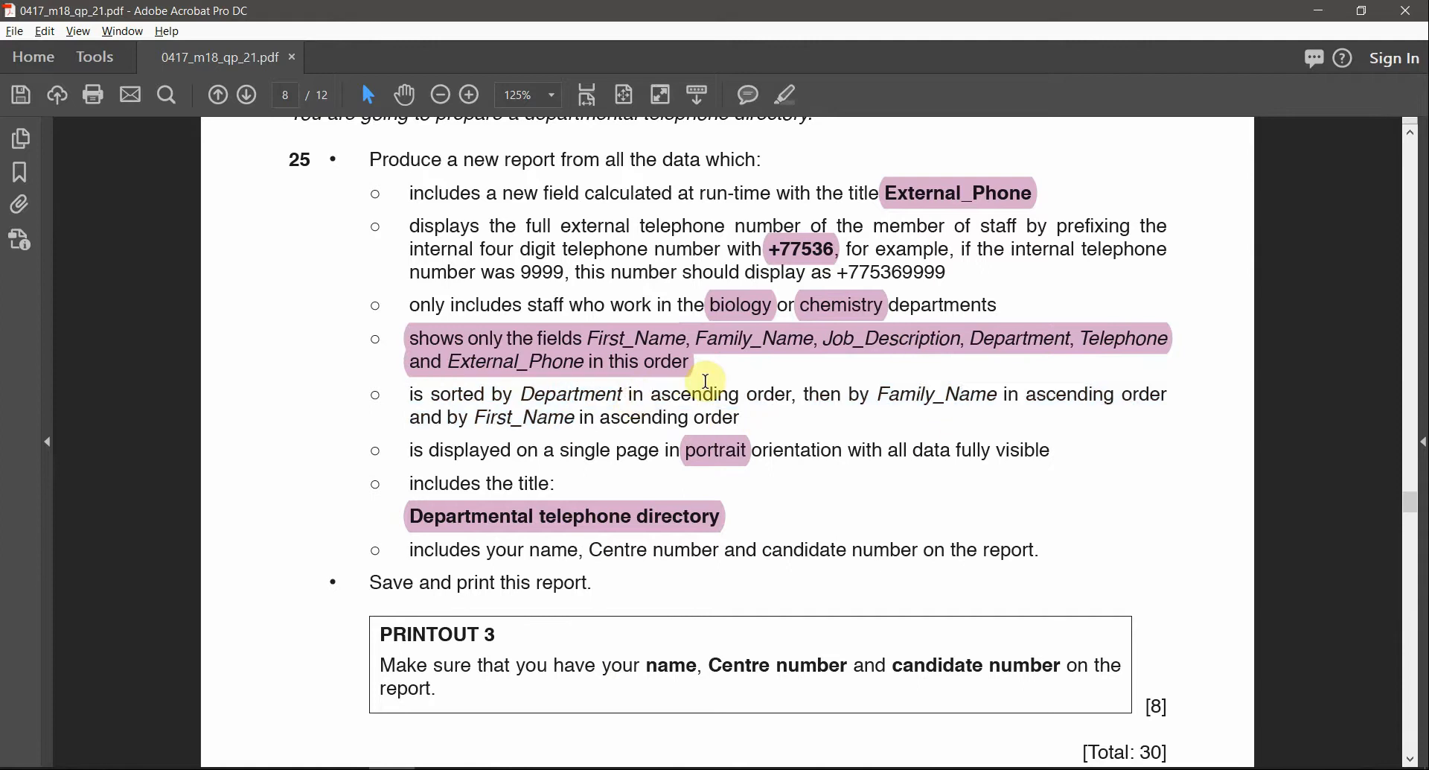
Highlight 'Department', 'Family' and their 'ascending' wording in the sort requirement
double_click(685, 394)
click(797, 107)
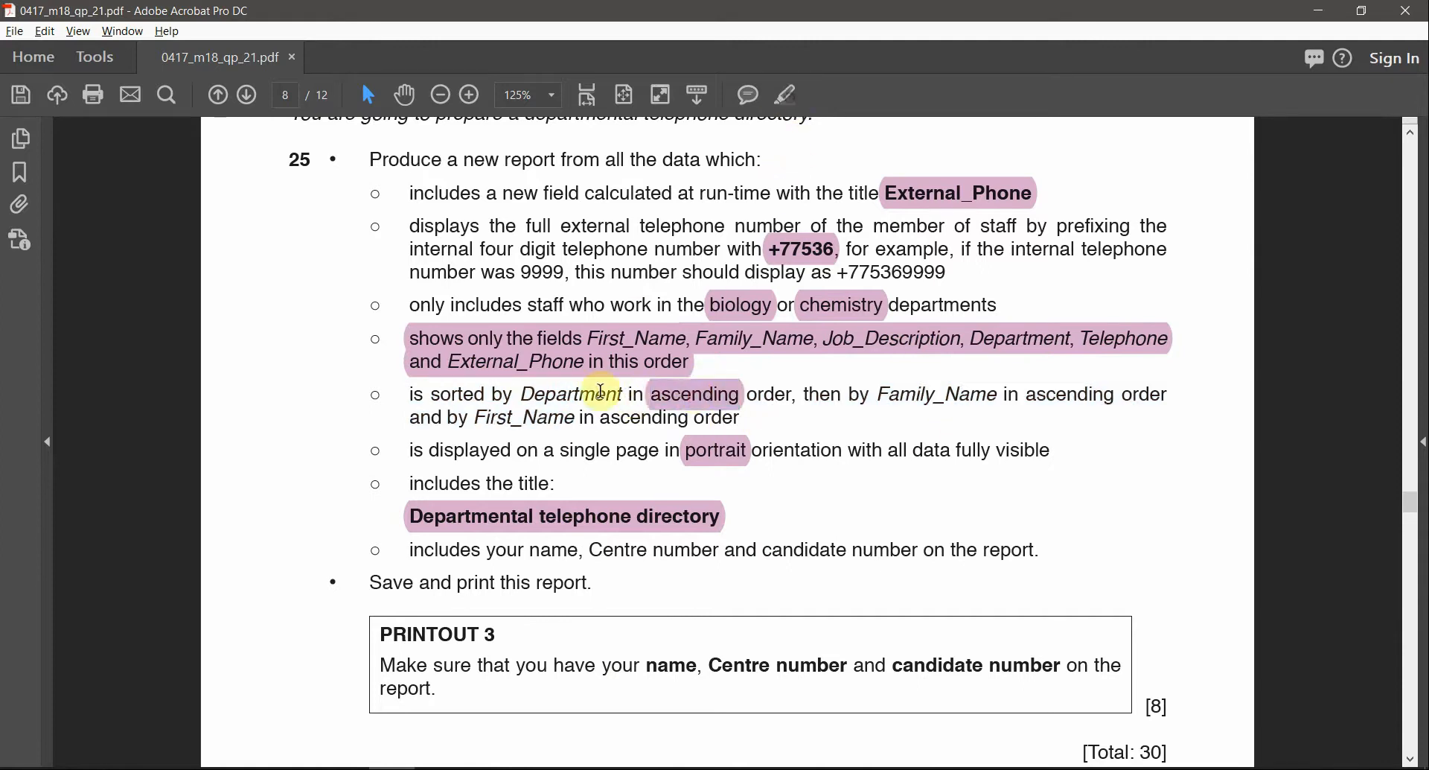
double_click(571, 394)
click(792, 107)
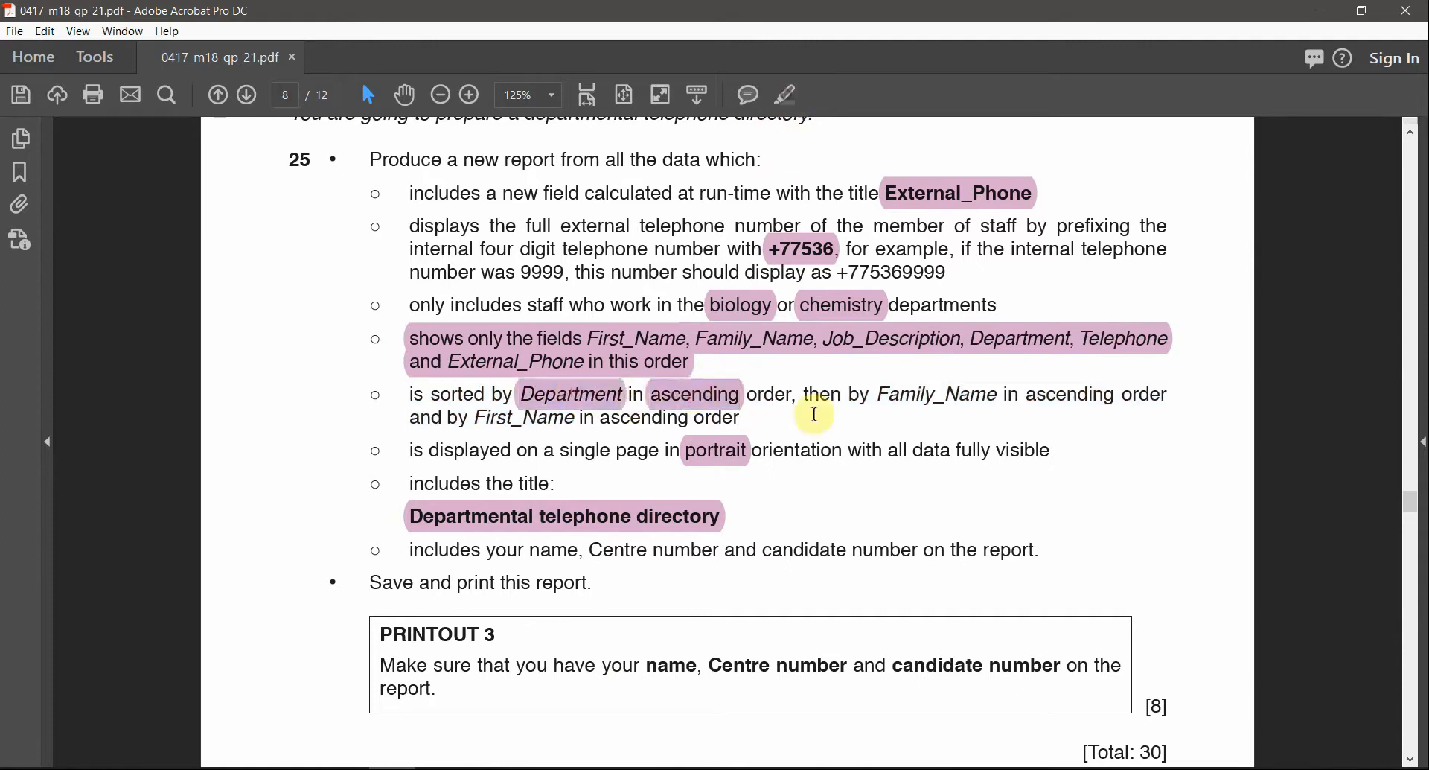
double_click(908, 395)
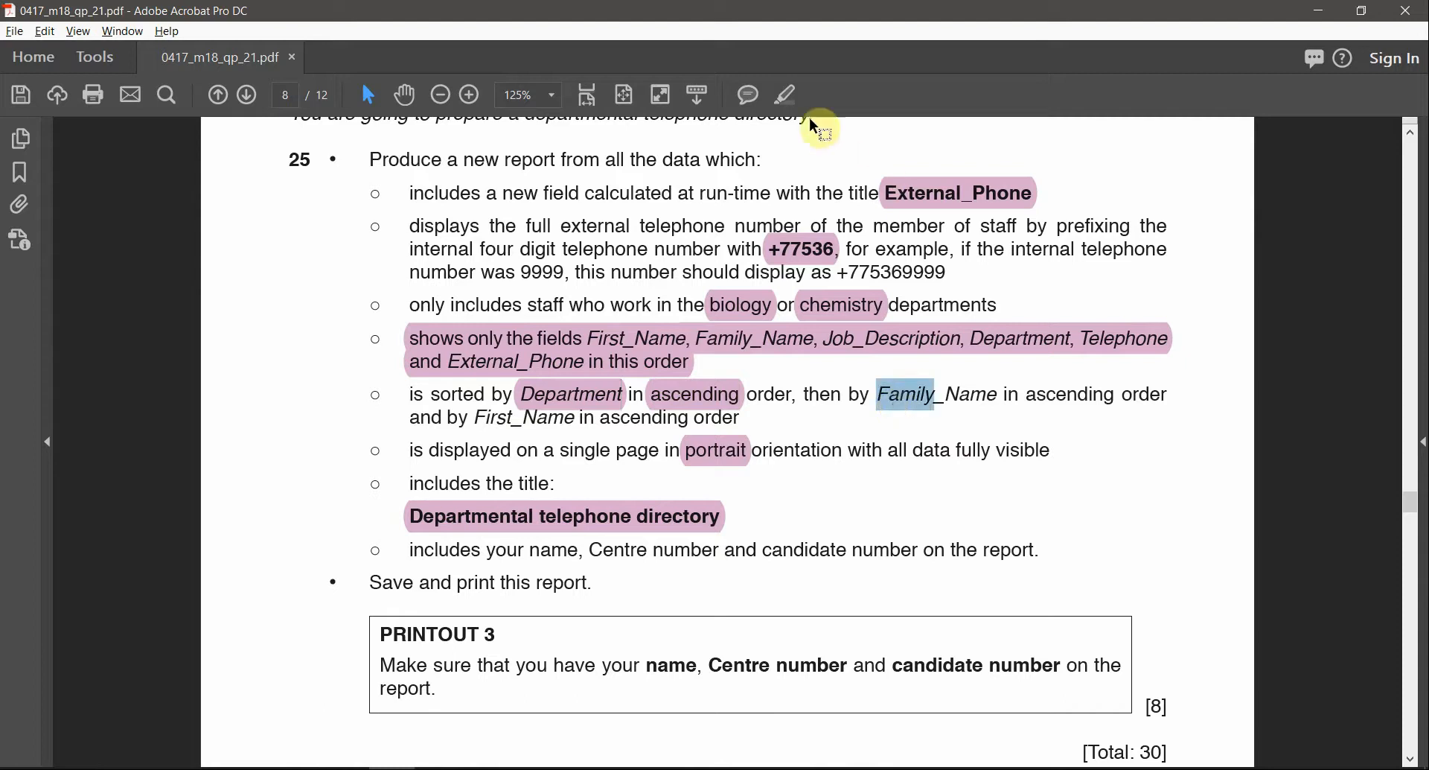
click(792, 110)
double_click(1070, 395)
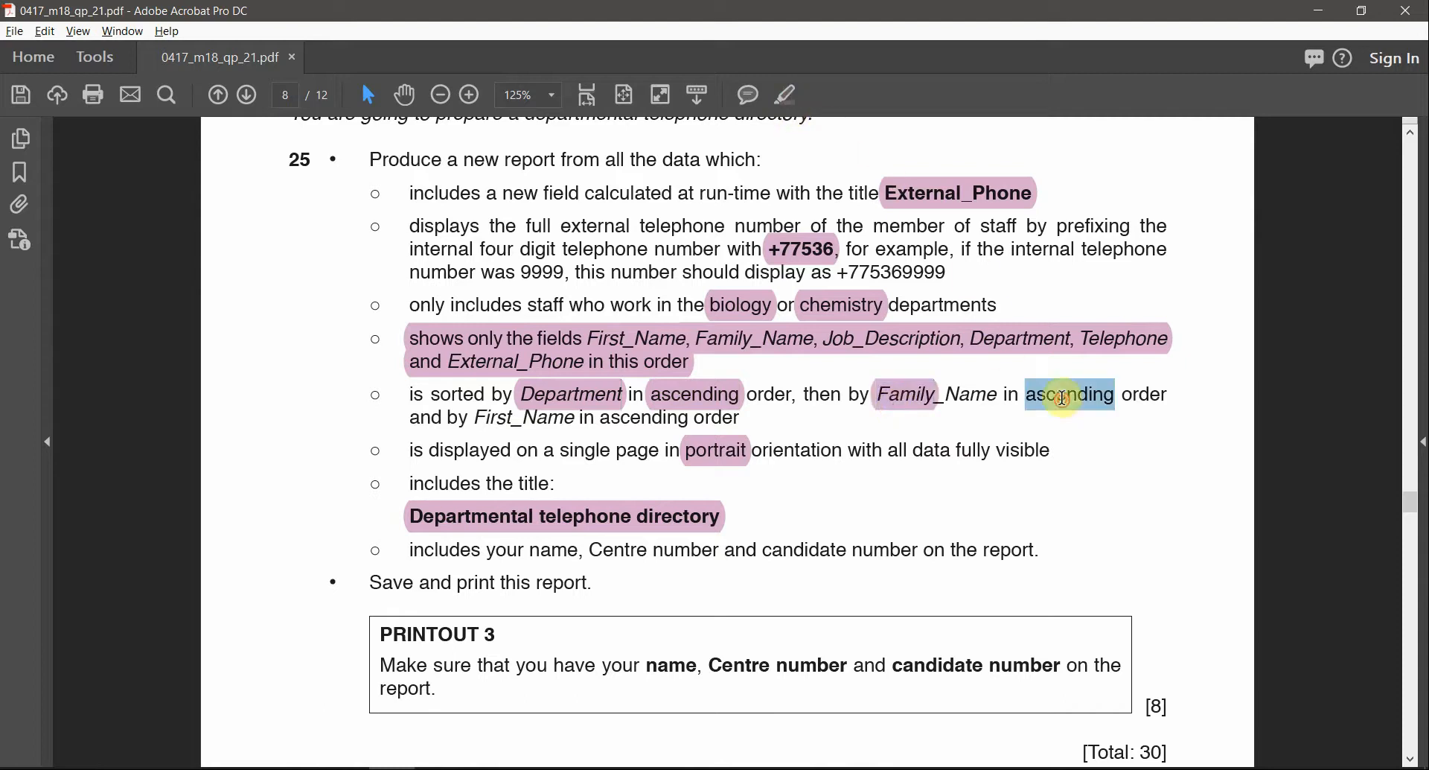
click(778, 95)
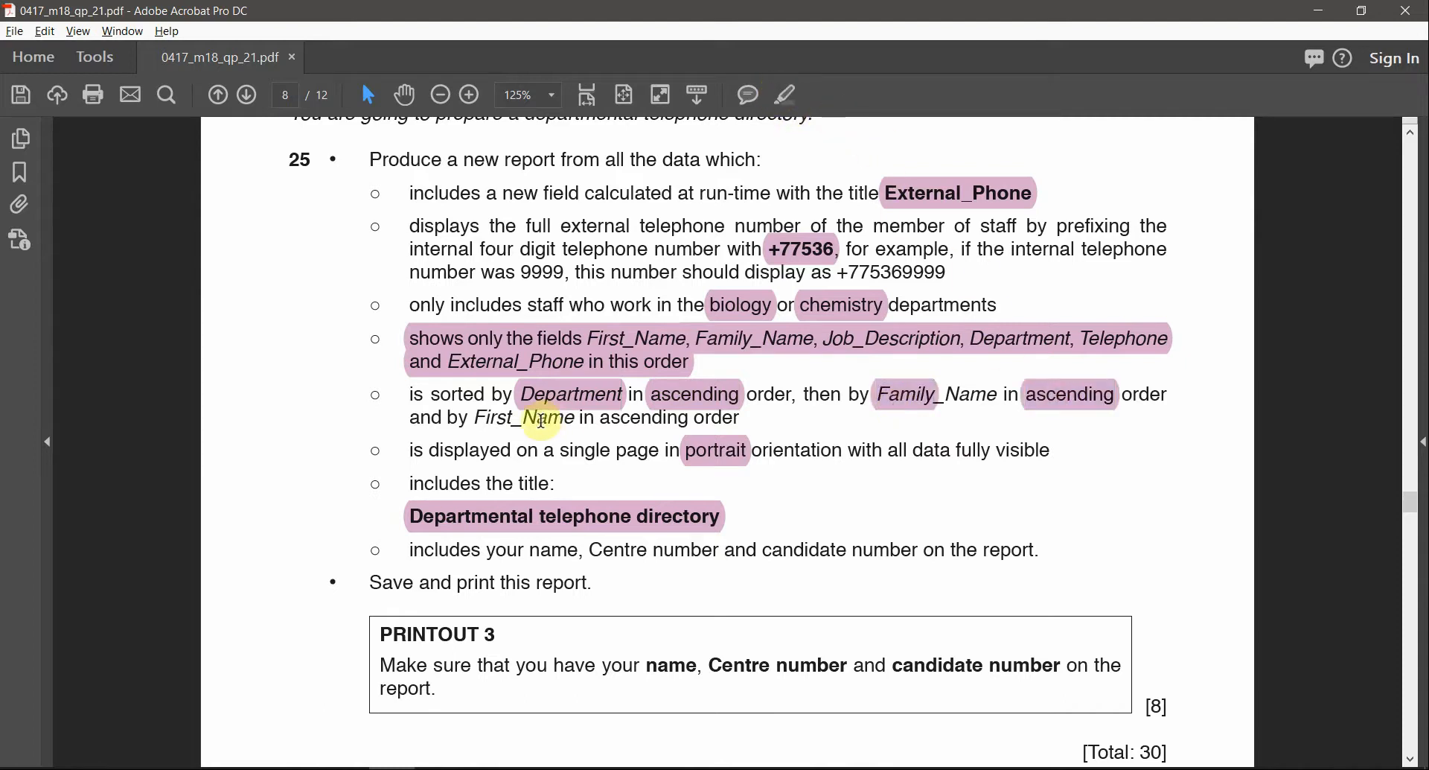
Highlight 'First' and the following 'ascending' in the First_Name requirement
double_click(519, 420)
click(778, 95)
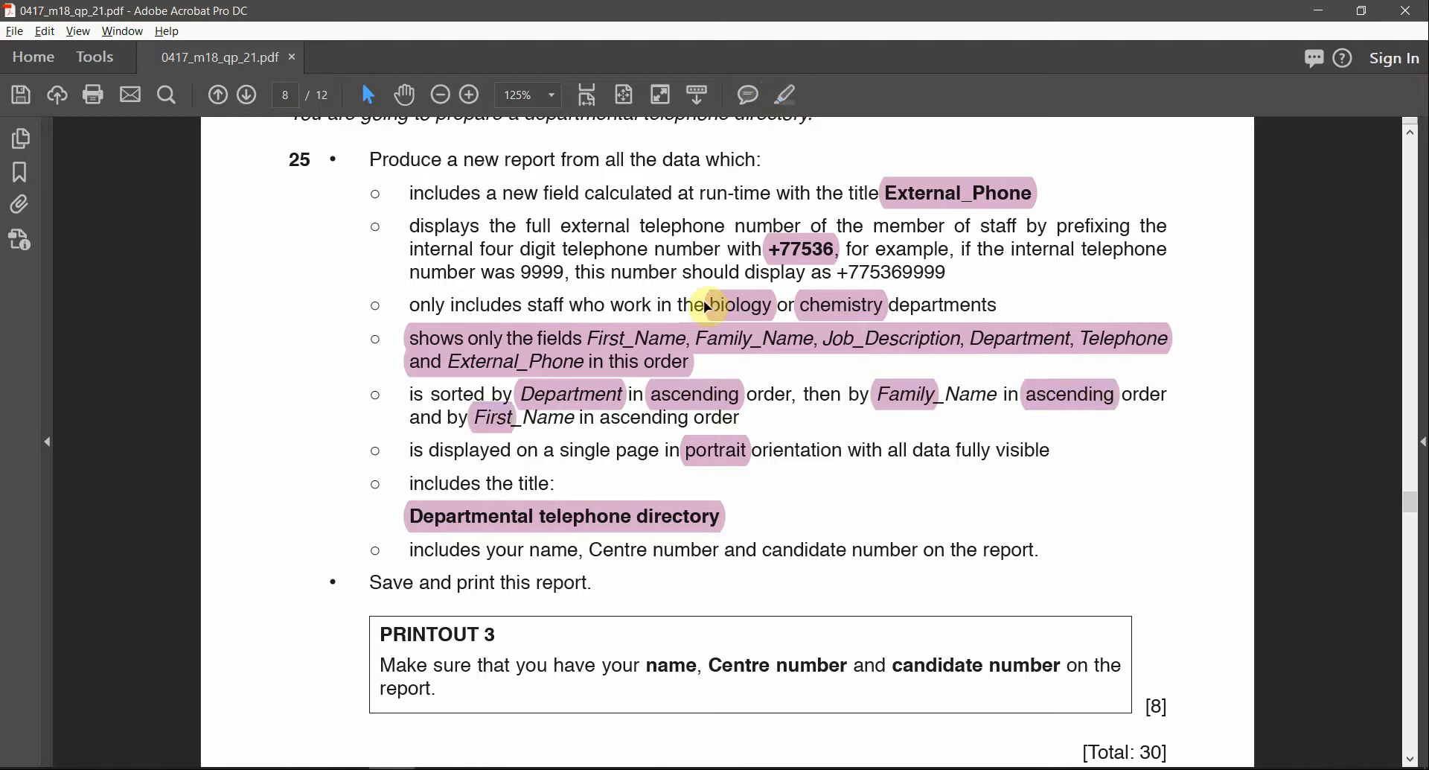
double_click(645, 418)
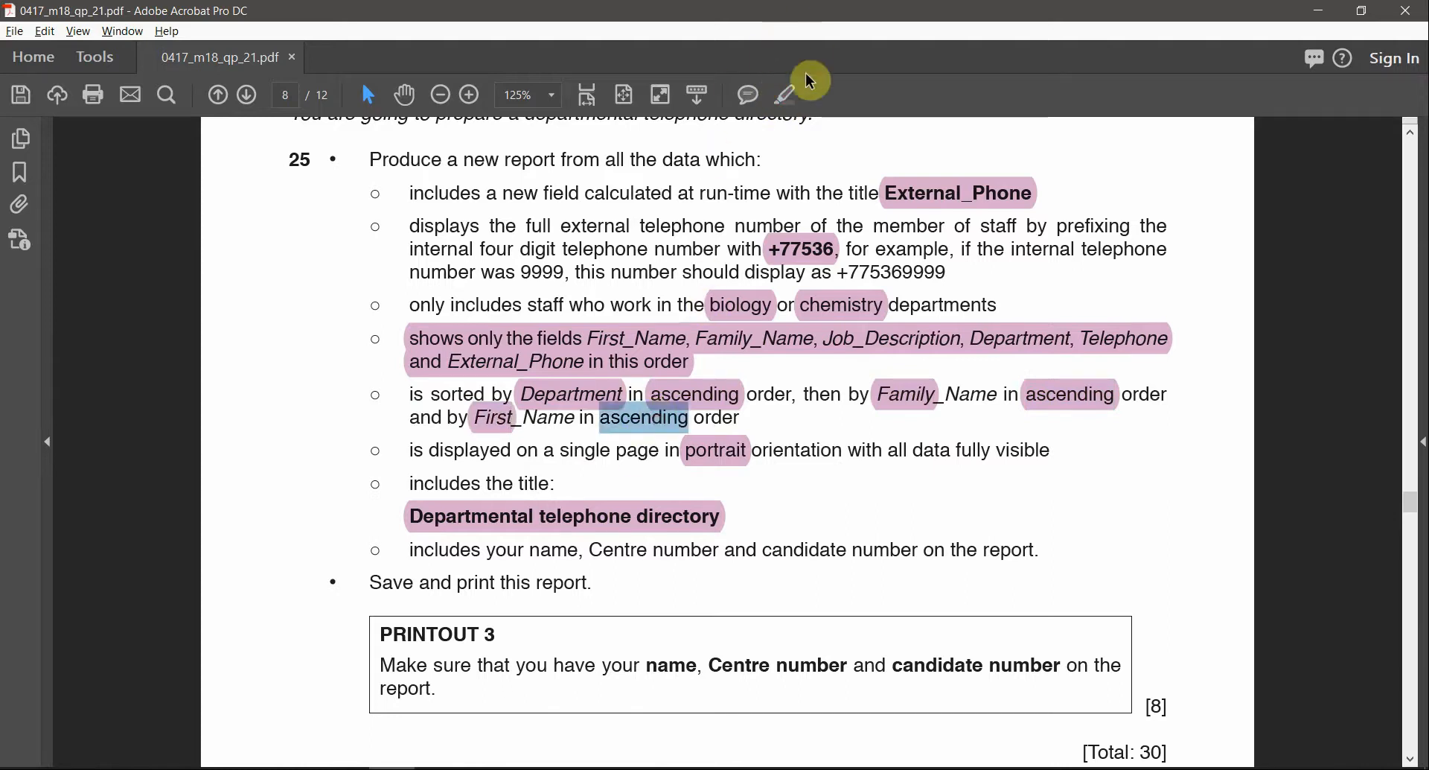
click(786, 101)
key(alt+Tab)
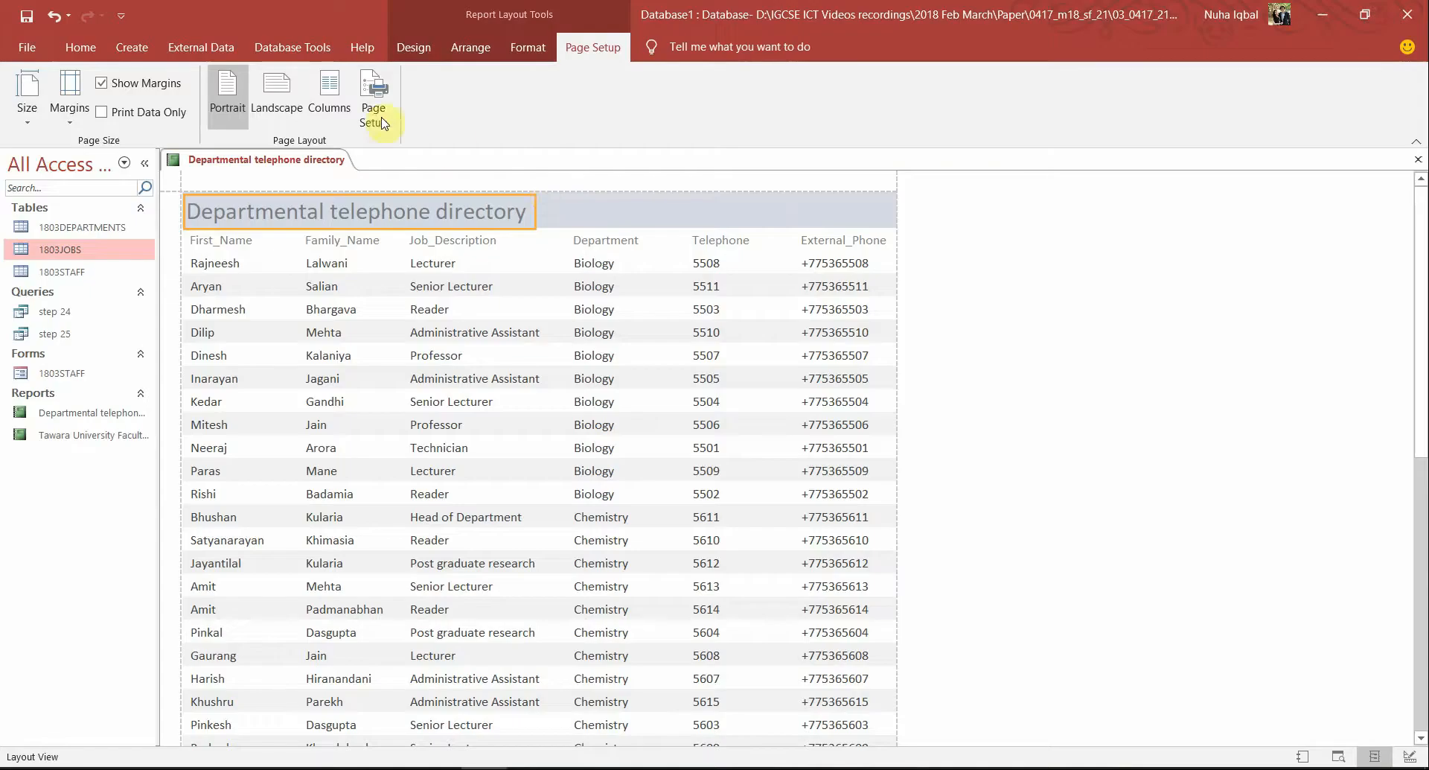
Open Group & Sort and add a first sort on Department
click(413, 47)
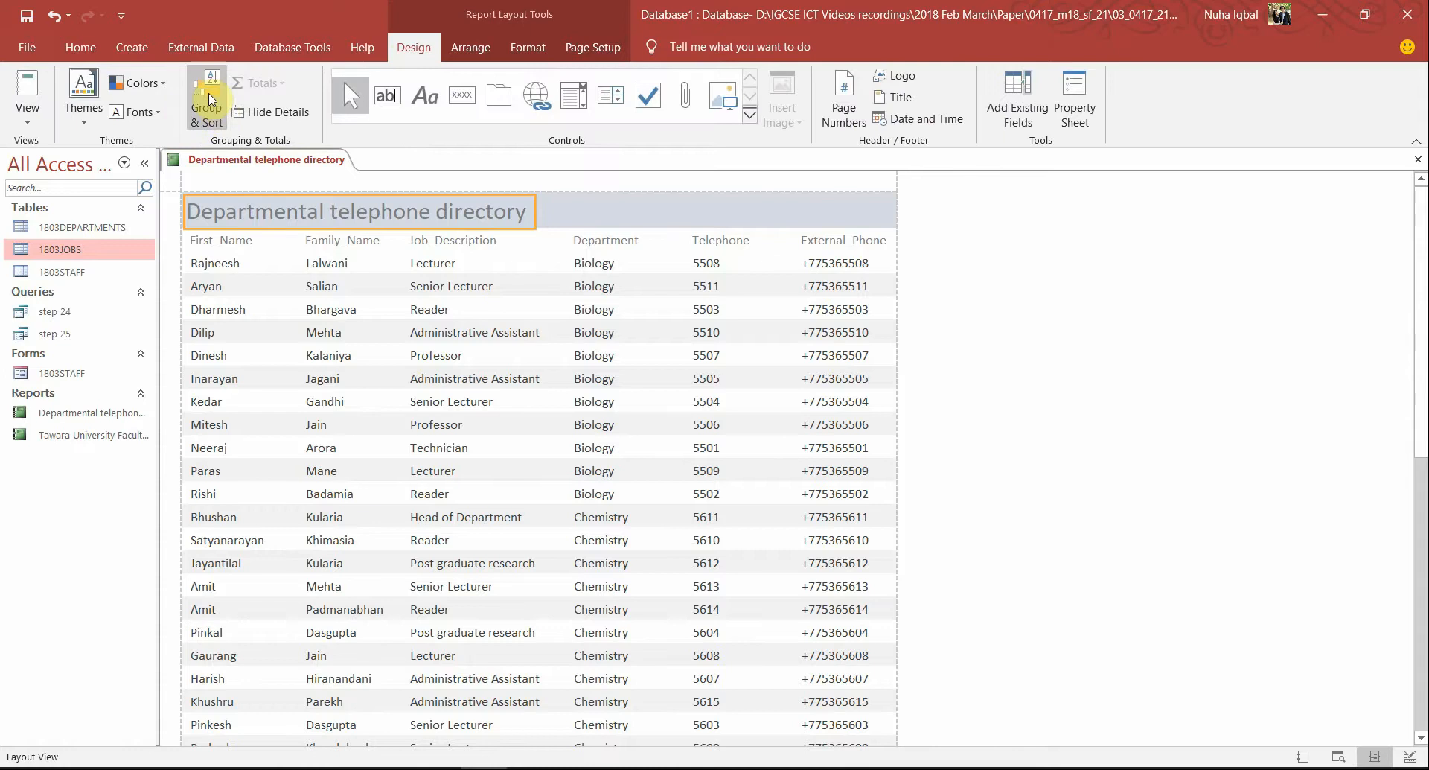
click(210, 99)
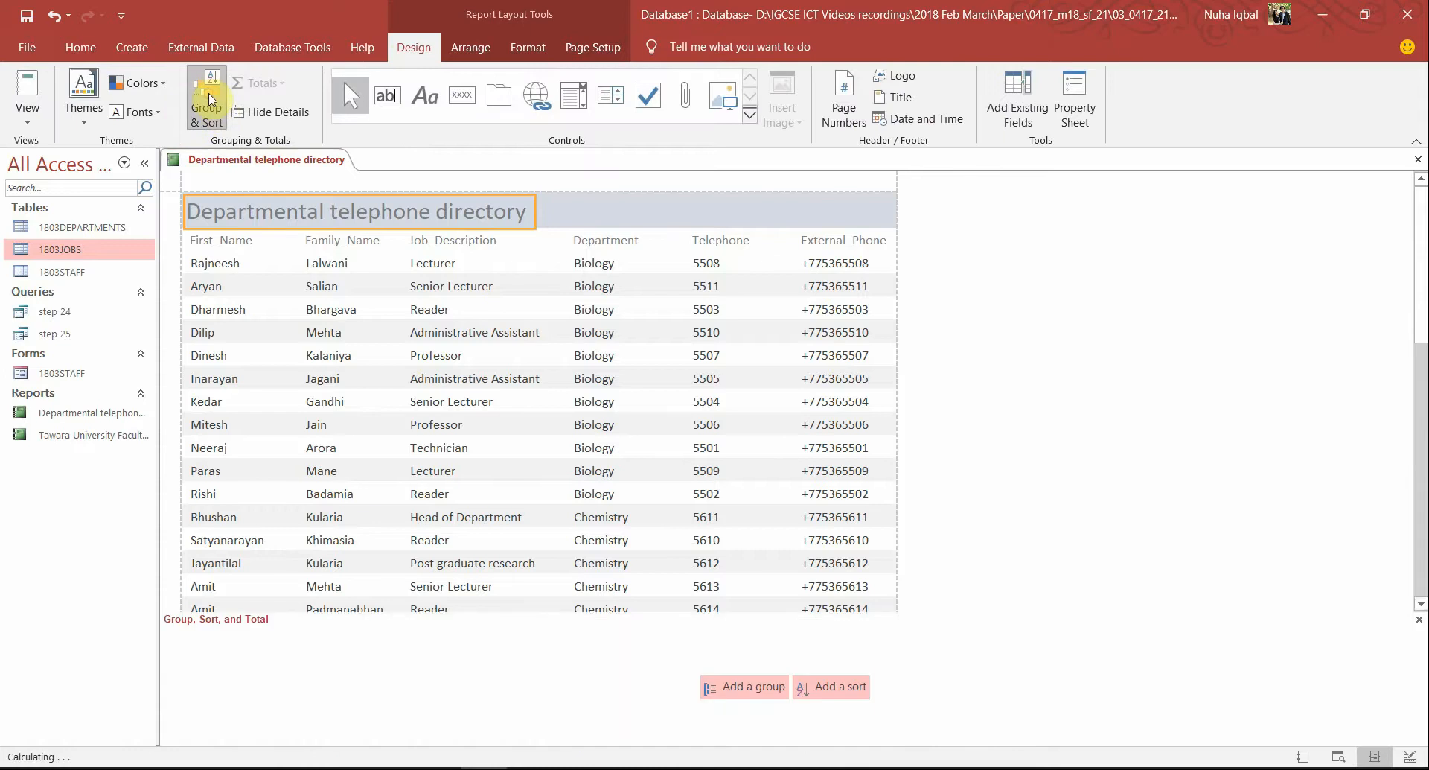
click(819, 701)
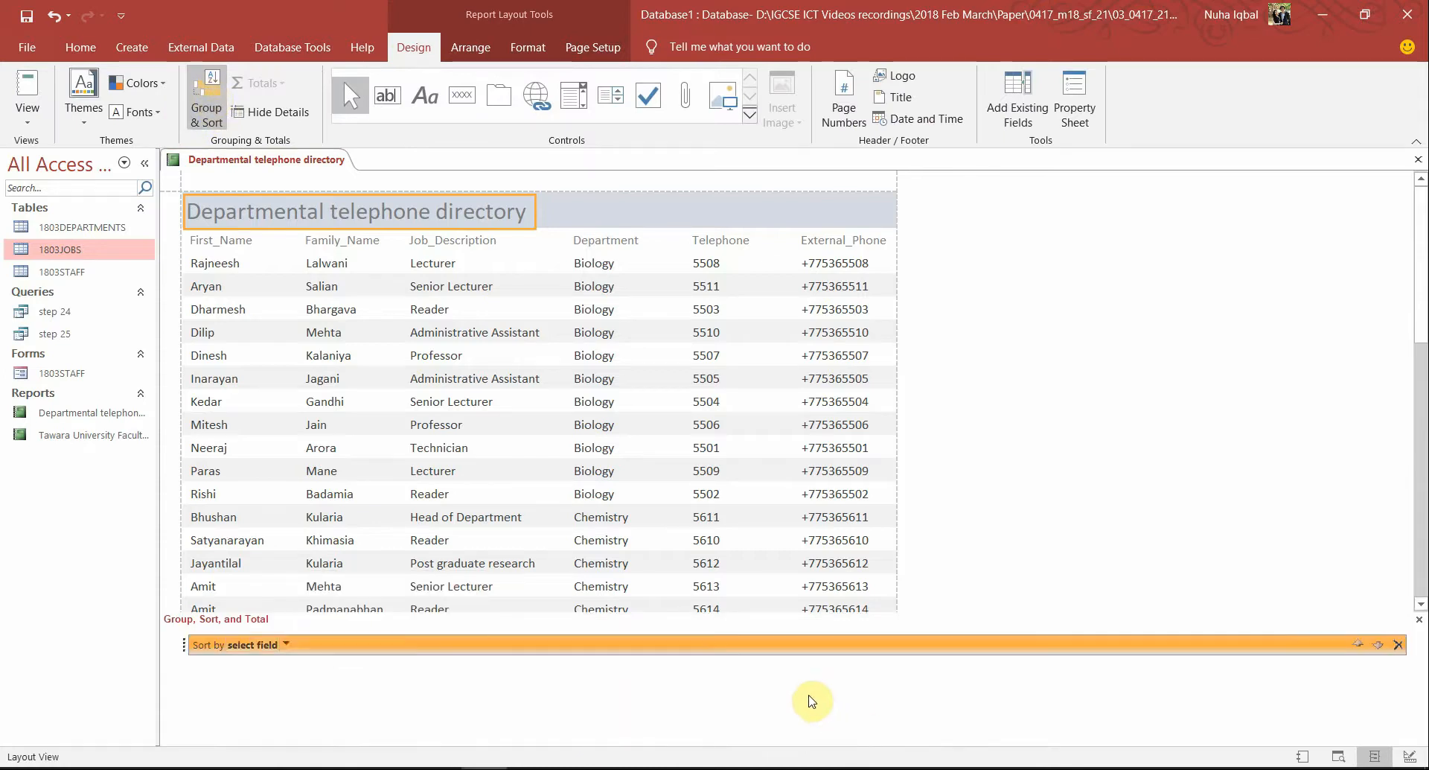
key(alt+Tab)
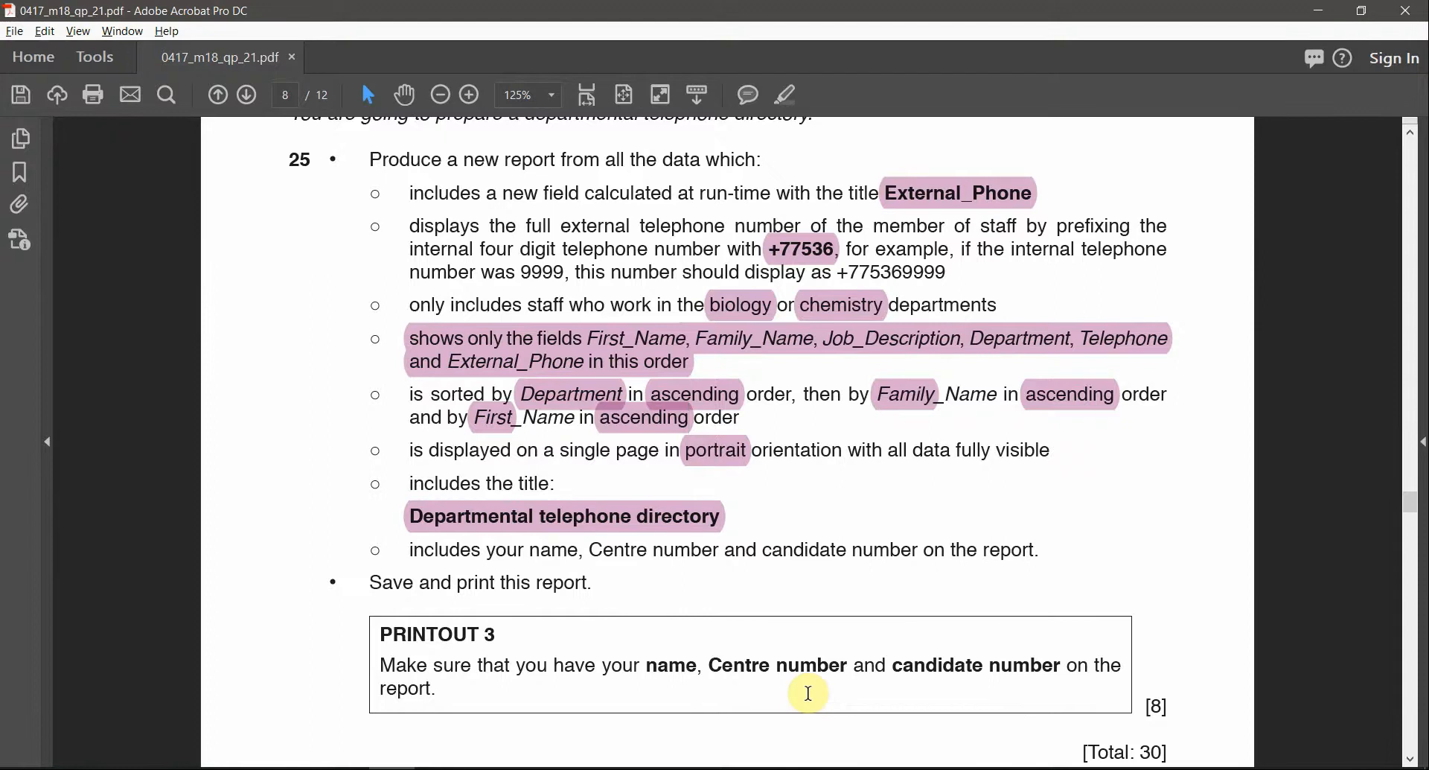
key(alt+Tab)
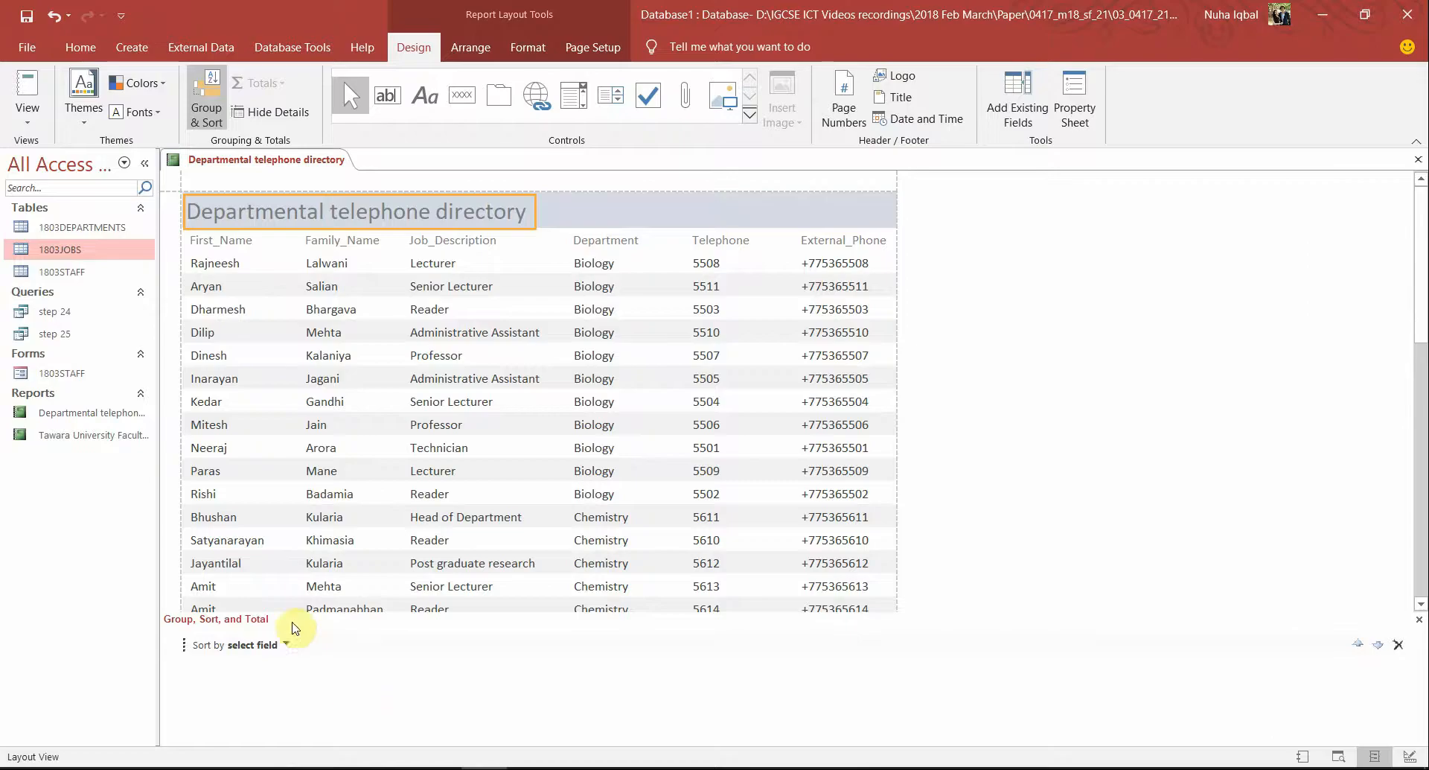
click(288, 645)
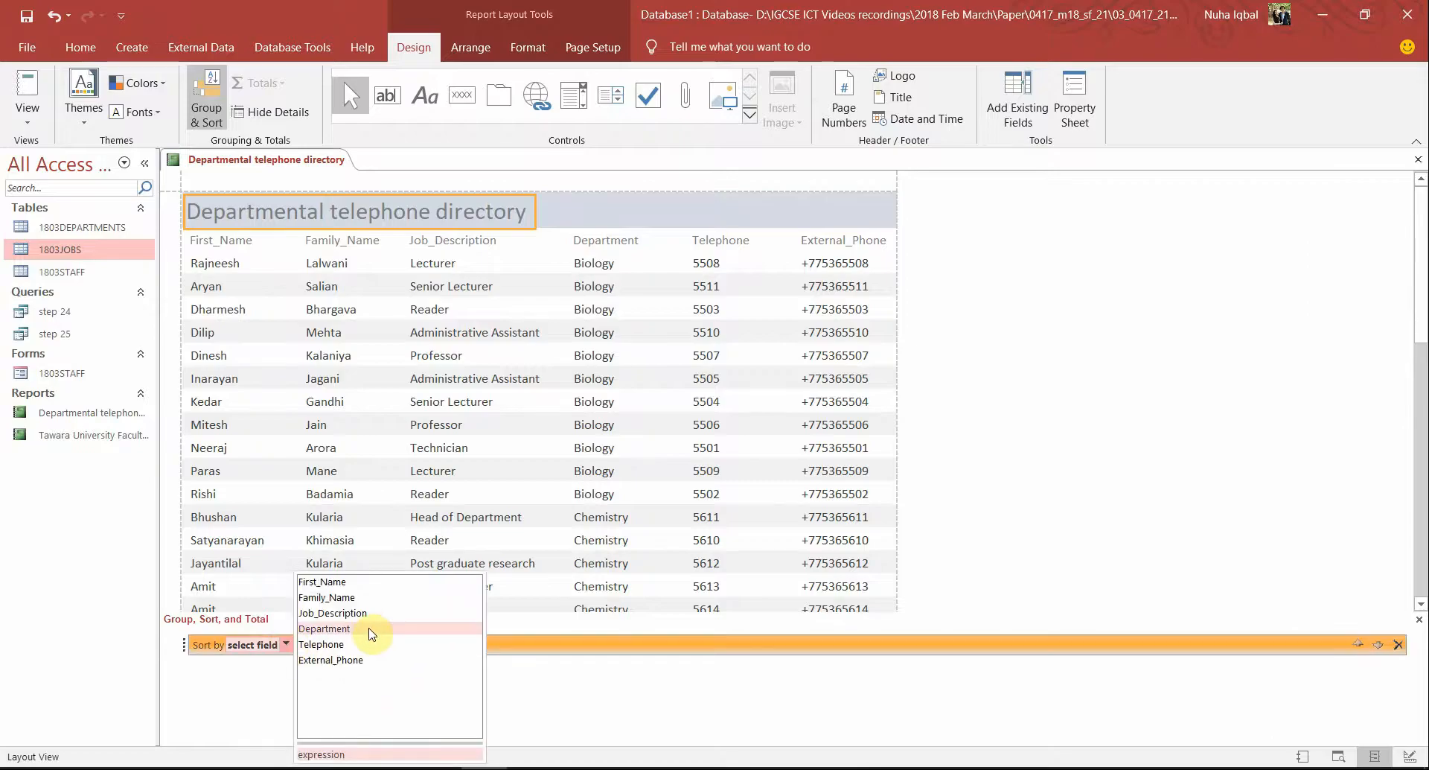
click(372, 629)
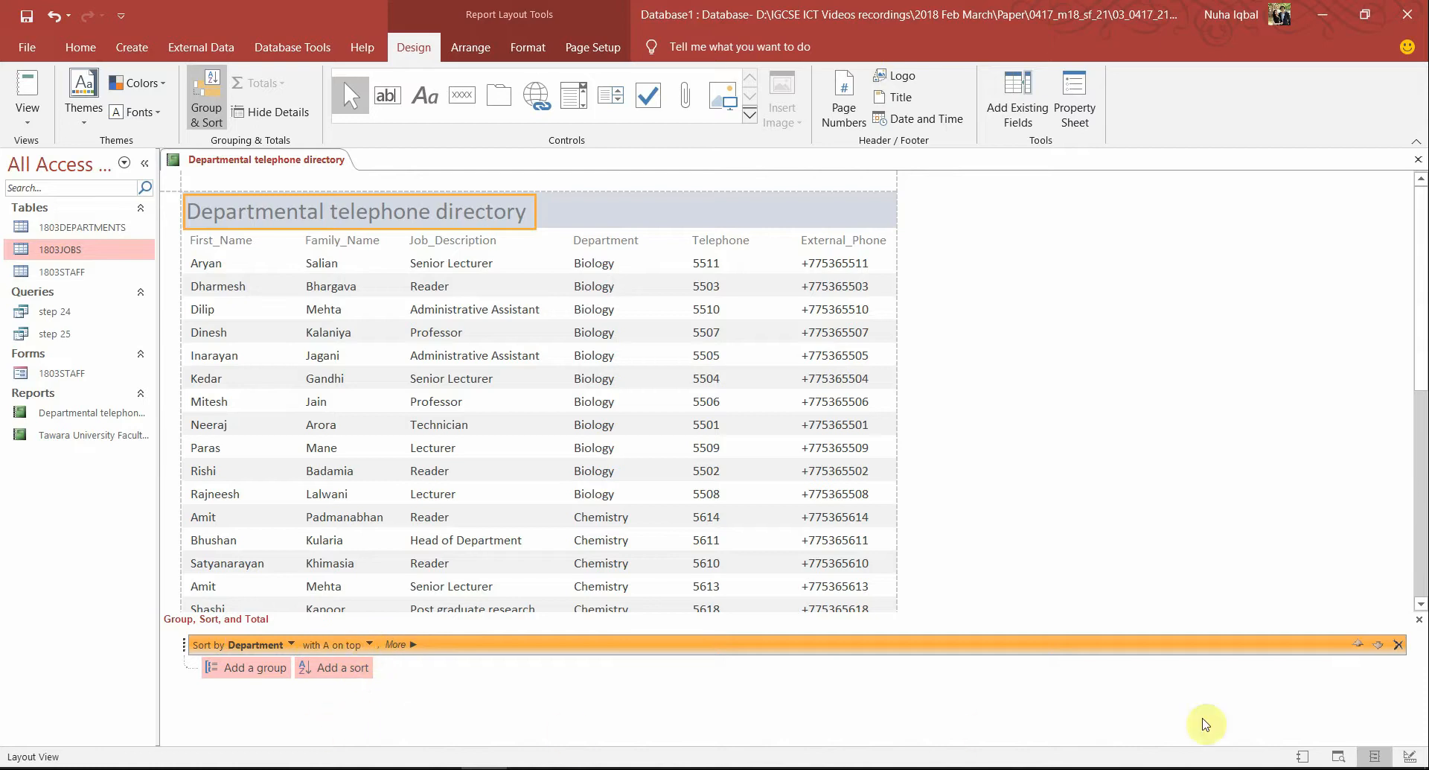
Add a second sort level on Family_Name
click(343, 669)
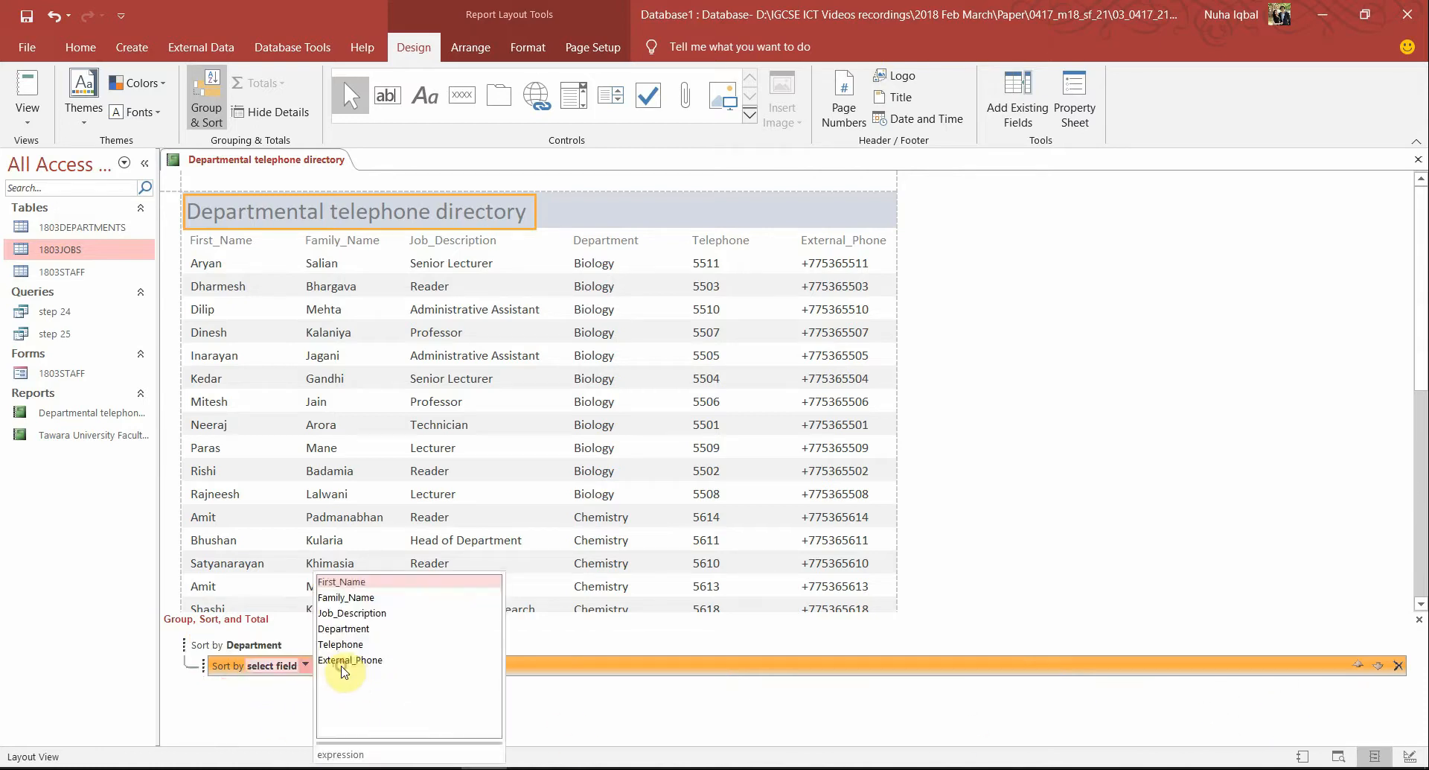
key(alt+Tab)
key(alt+Tab)
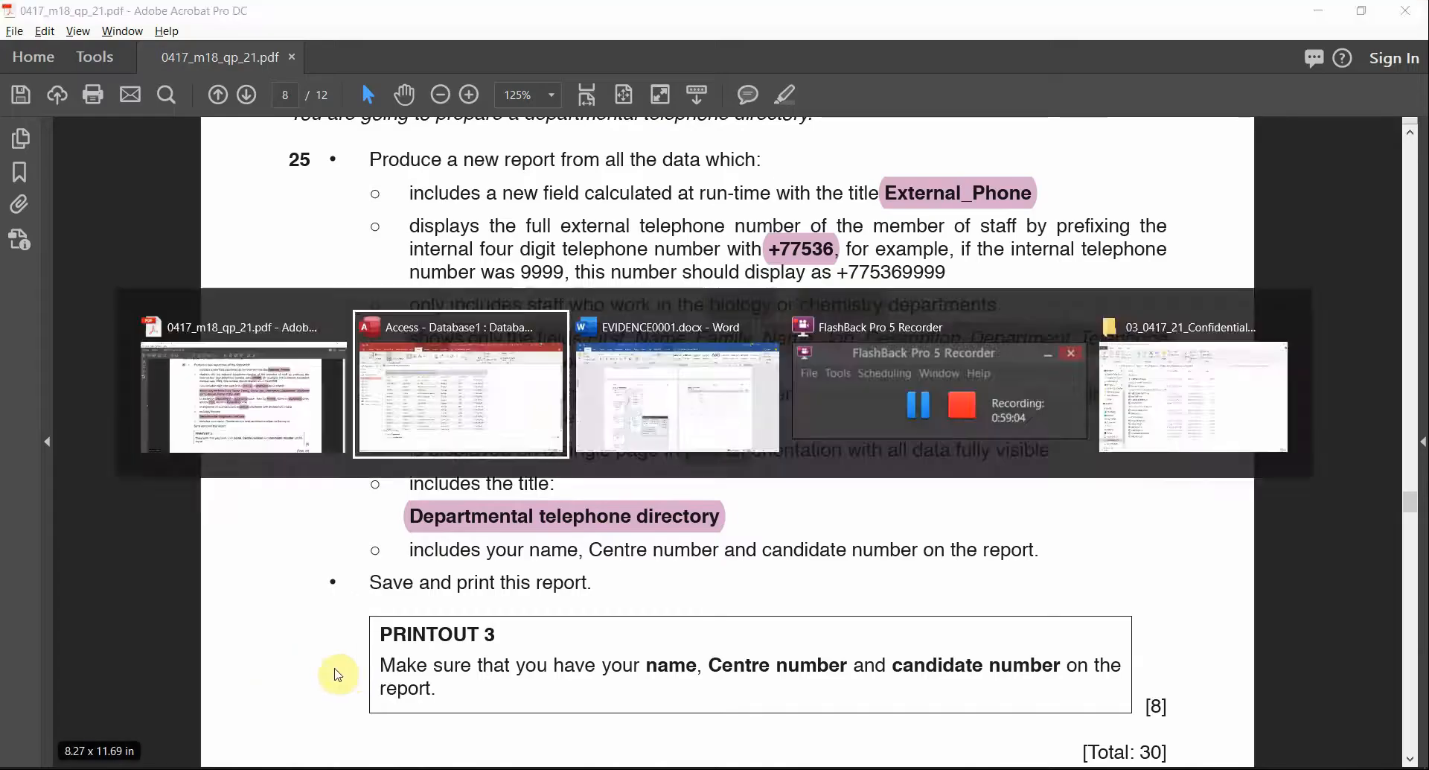
click(304, 666)
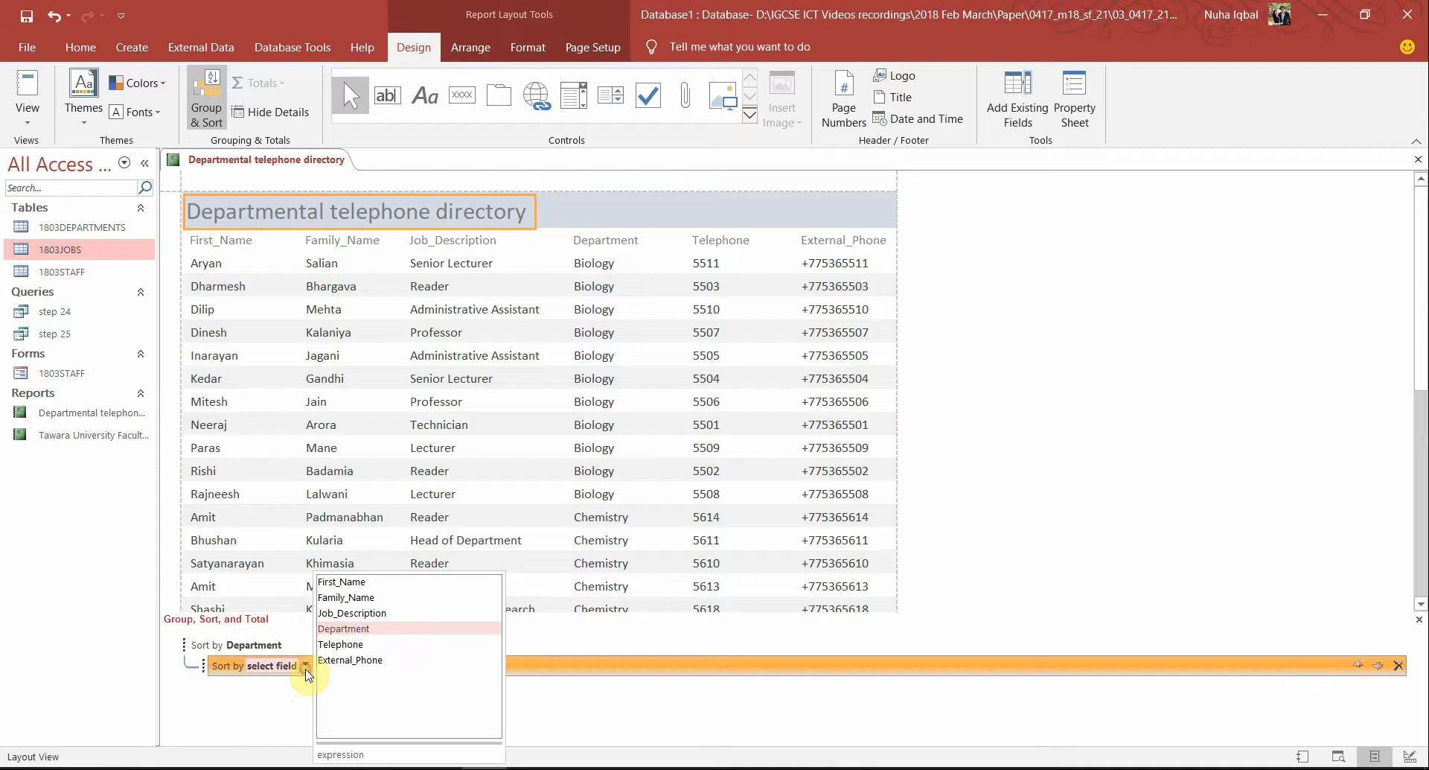
click(344, 597)
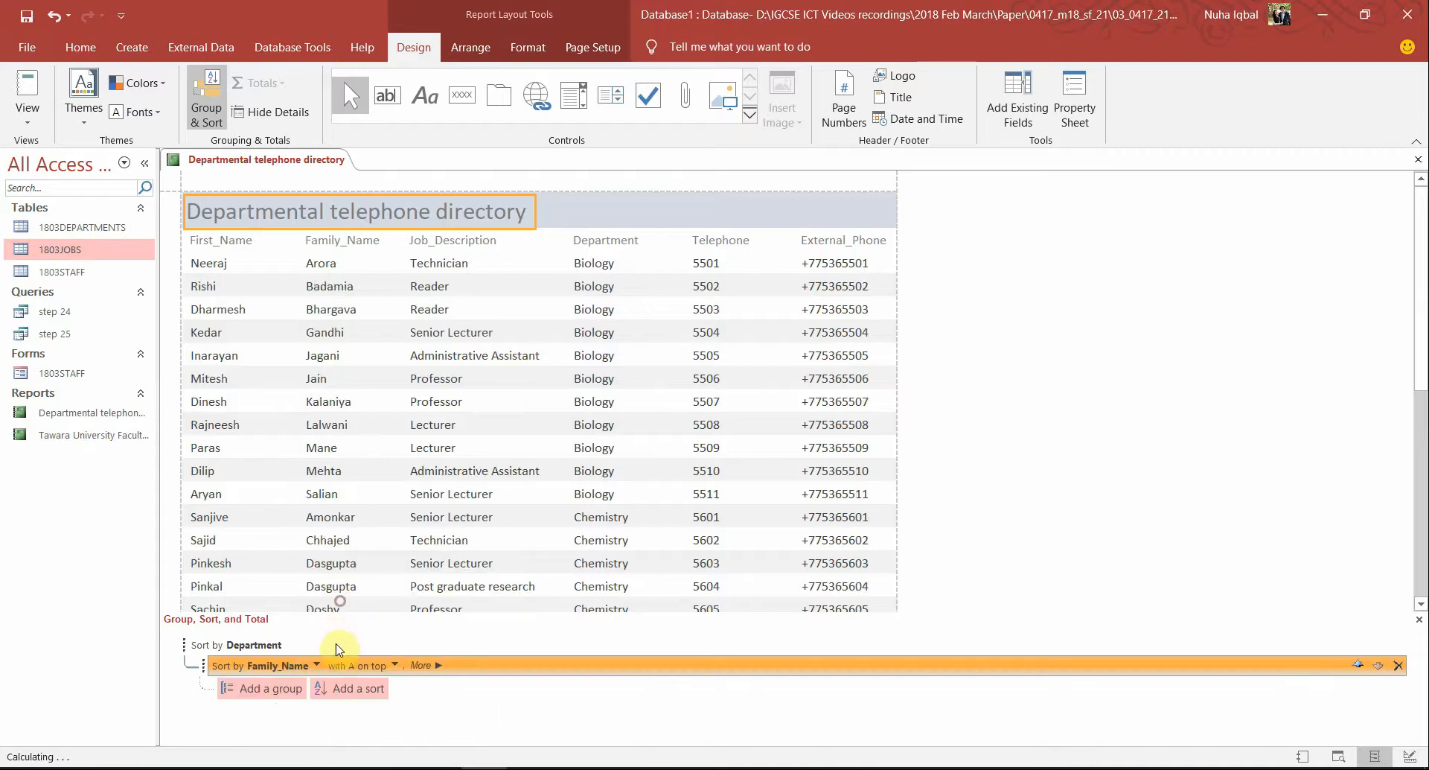
Add a third sort level on First_Name and check the Department ordering
click(352, 689)
key(alt+Tab)
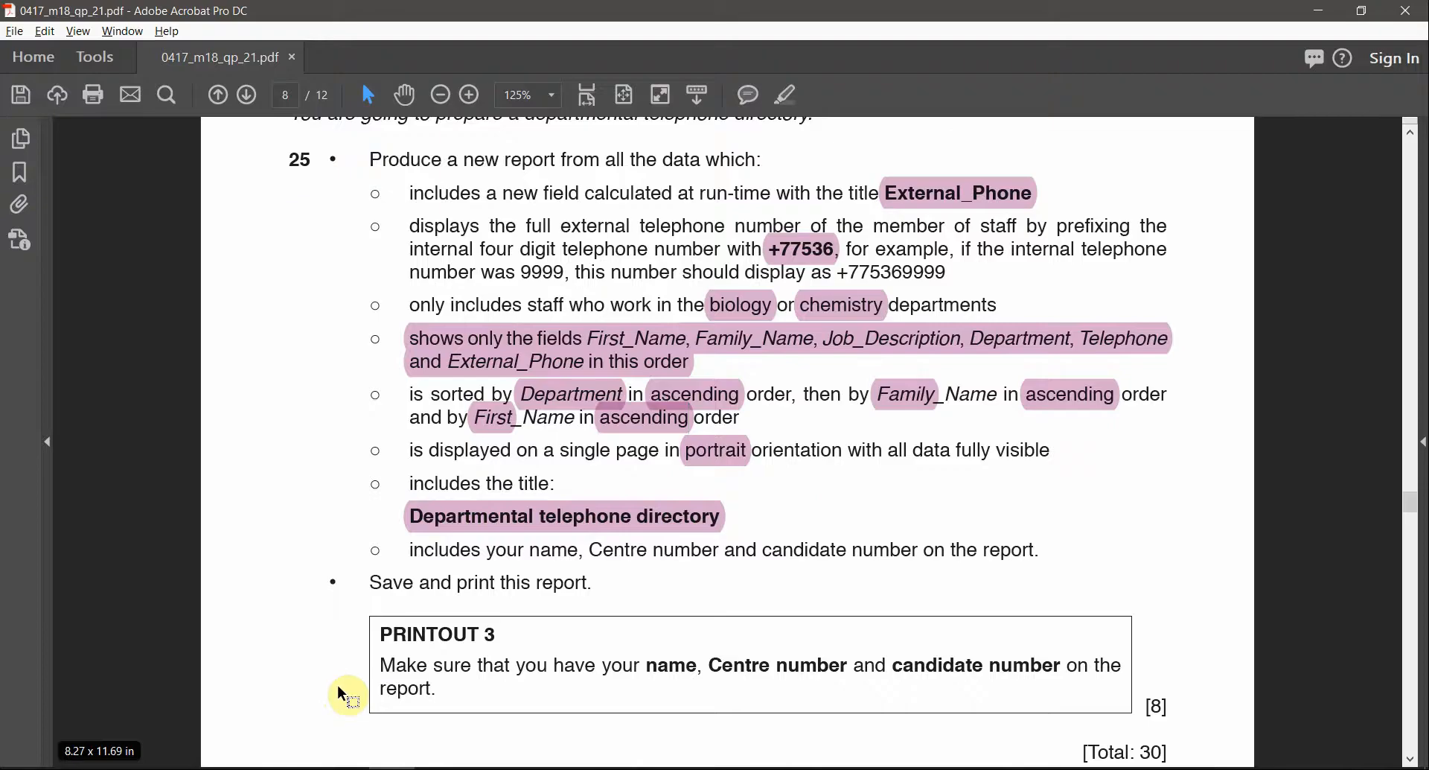
key(alt+Tab)
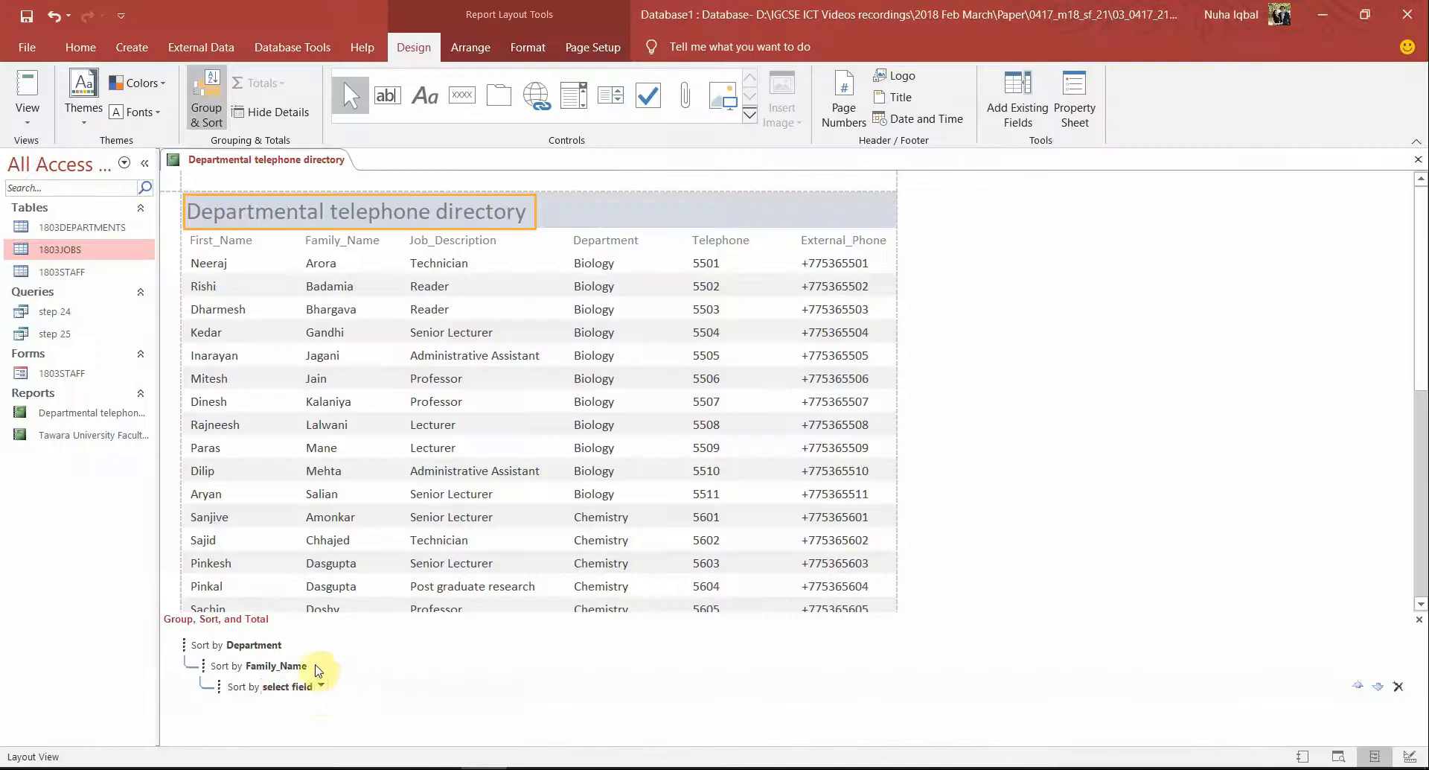
click(321, 687)
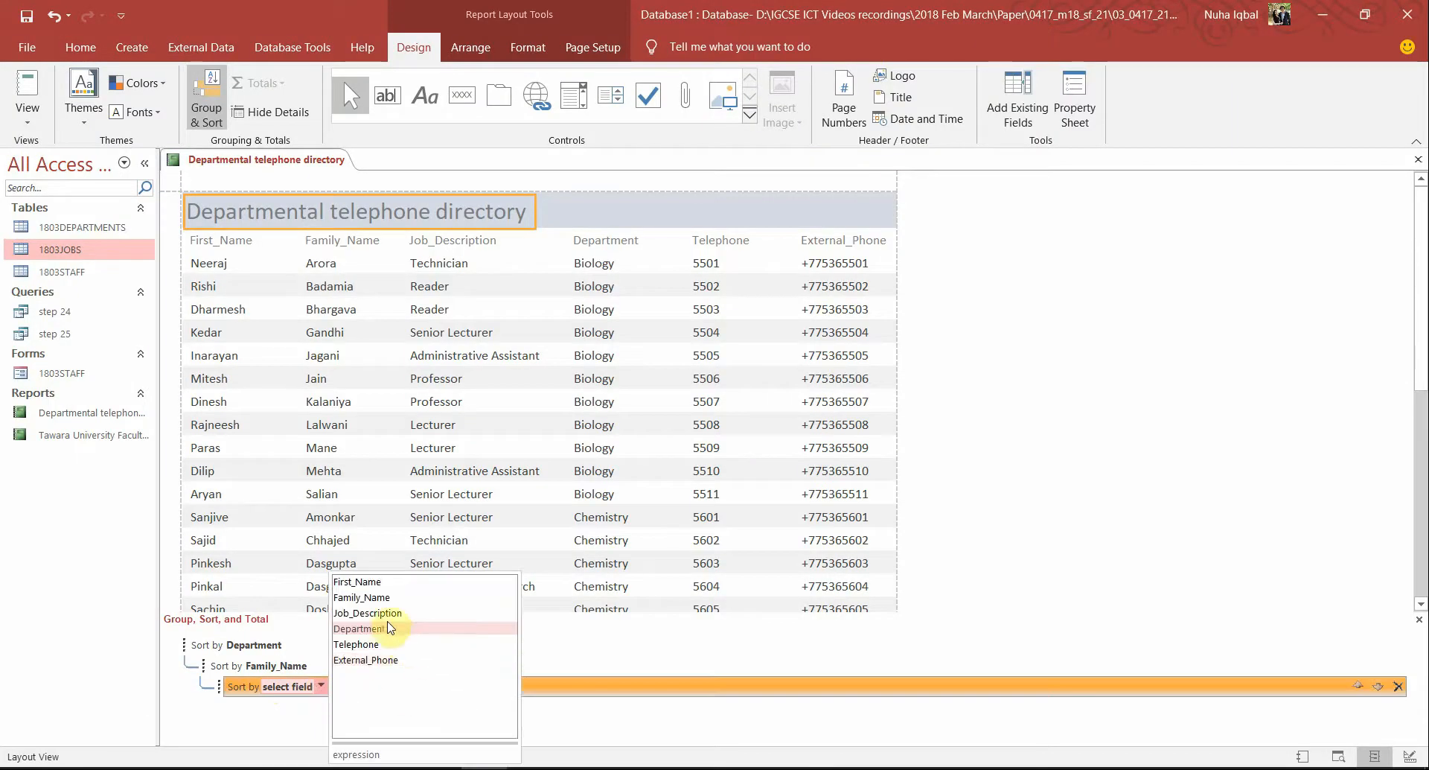
click(386, 582)
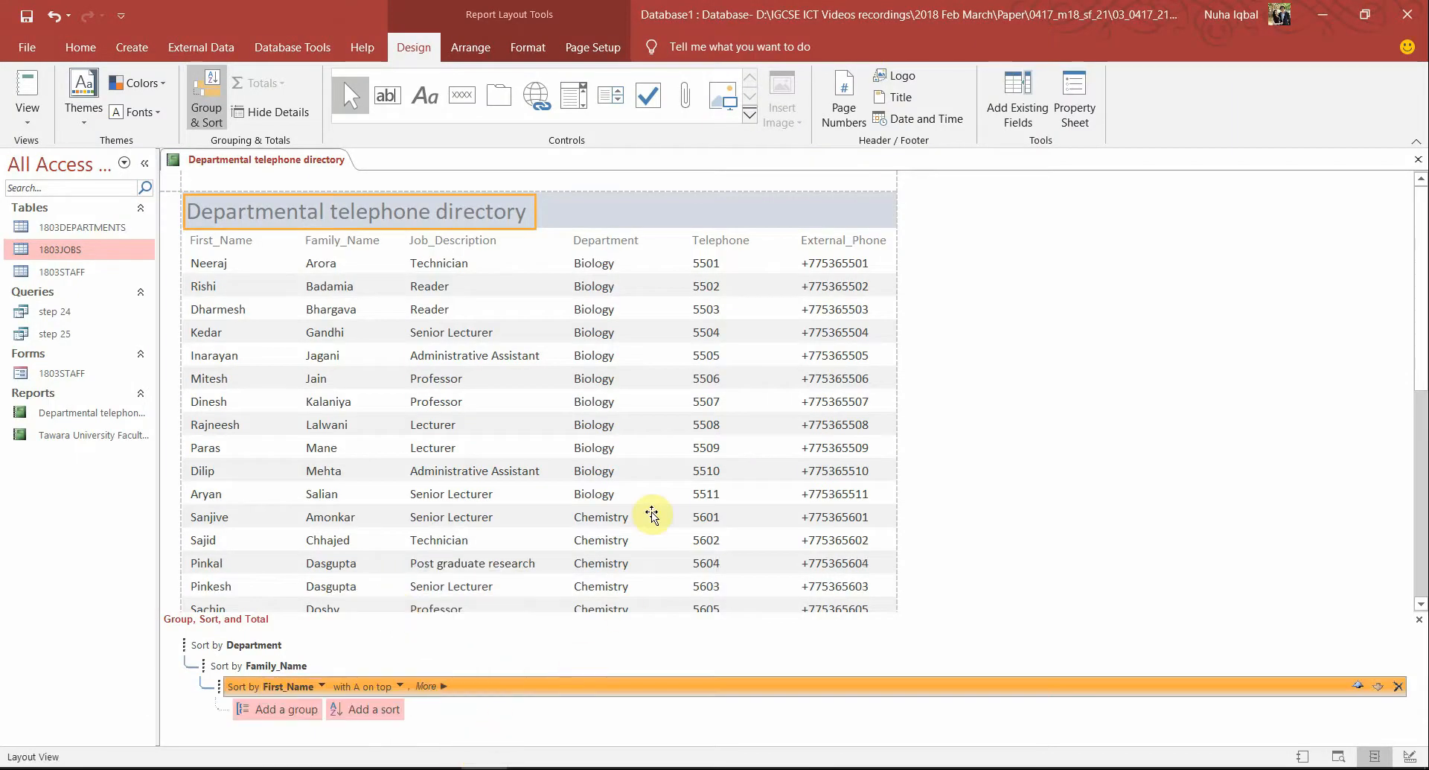
click(651, 516)
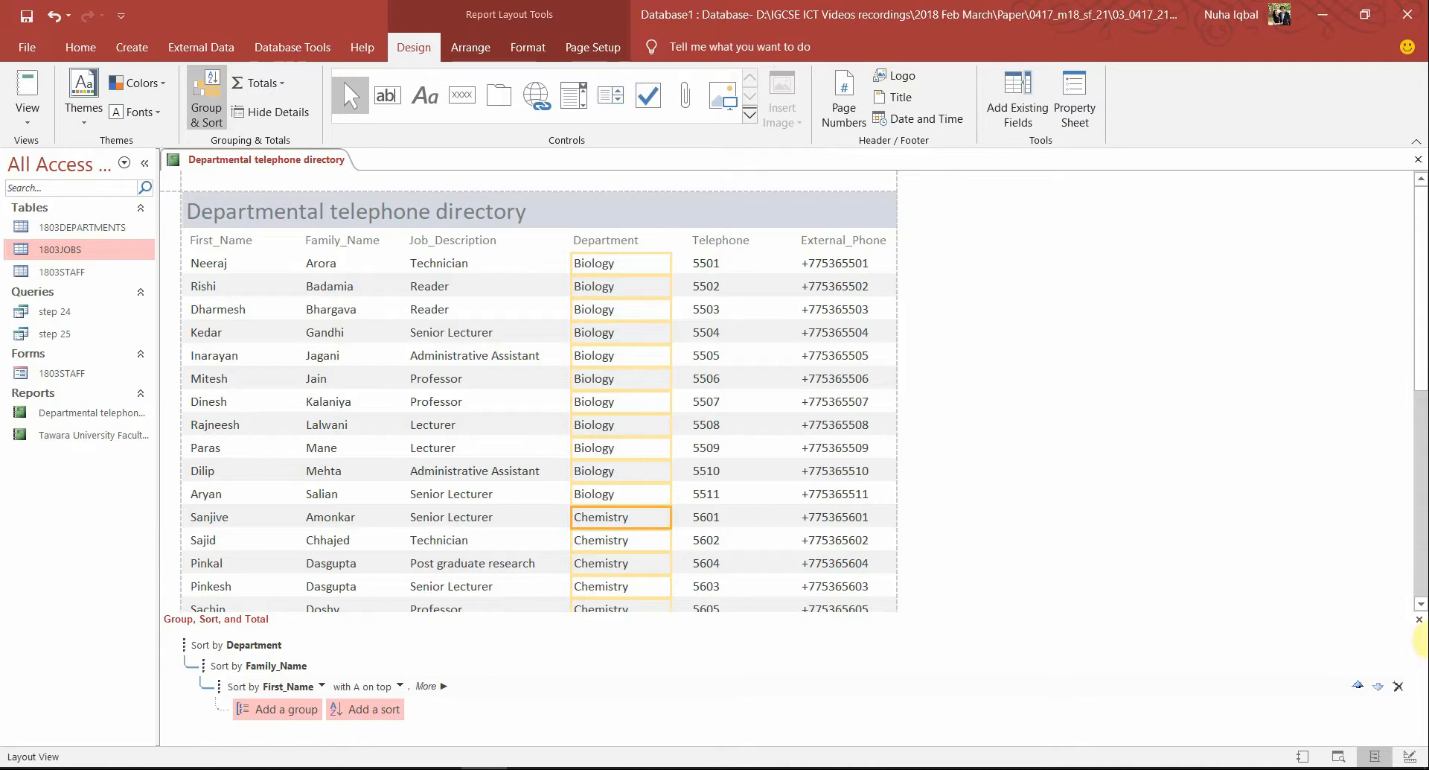
key(alt+Tab)
key(alt+Tab)
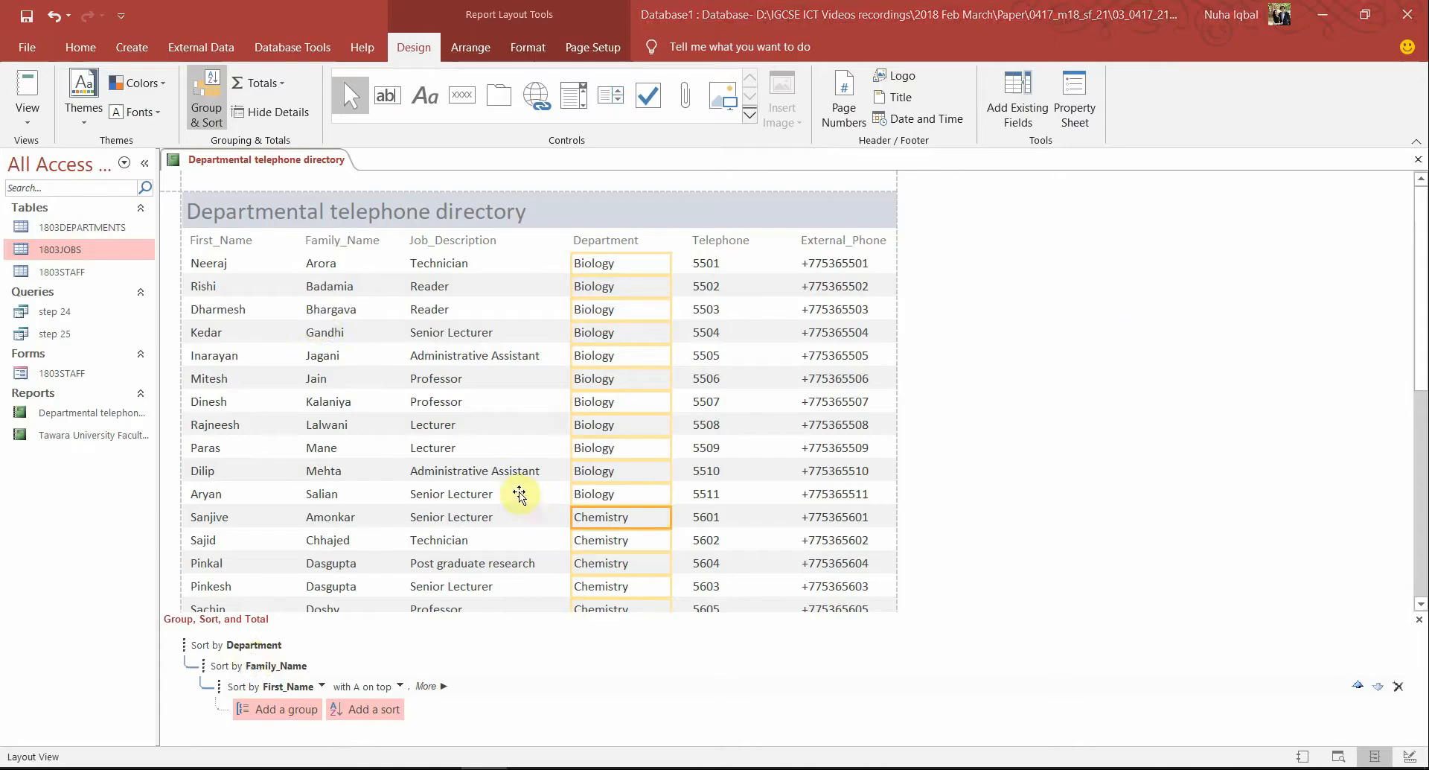
key(alt+Tab)
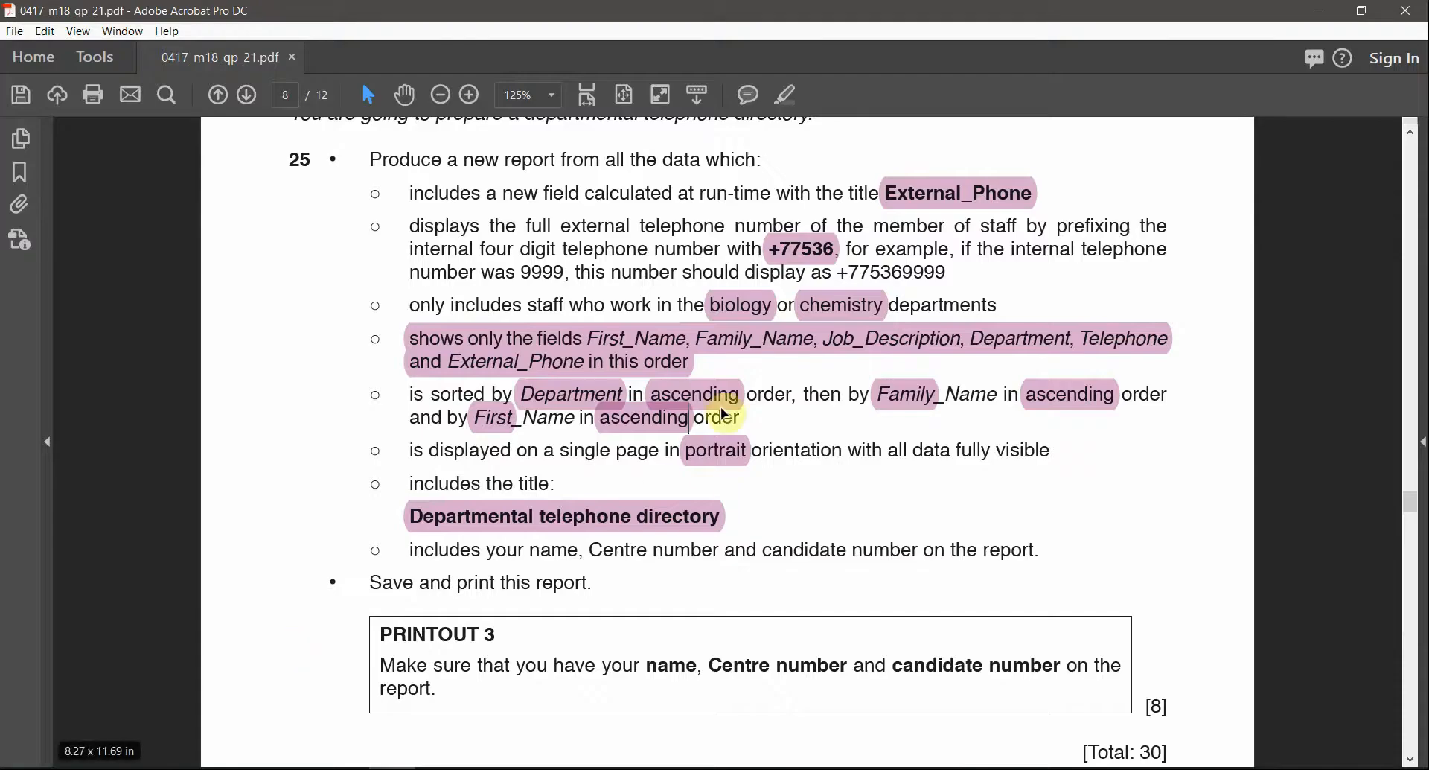
key(alt+Tab)
key(alt+Tab)
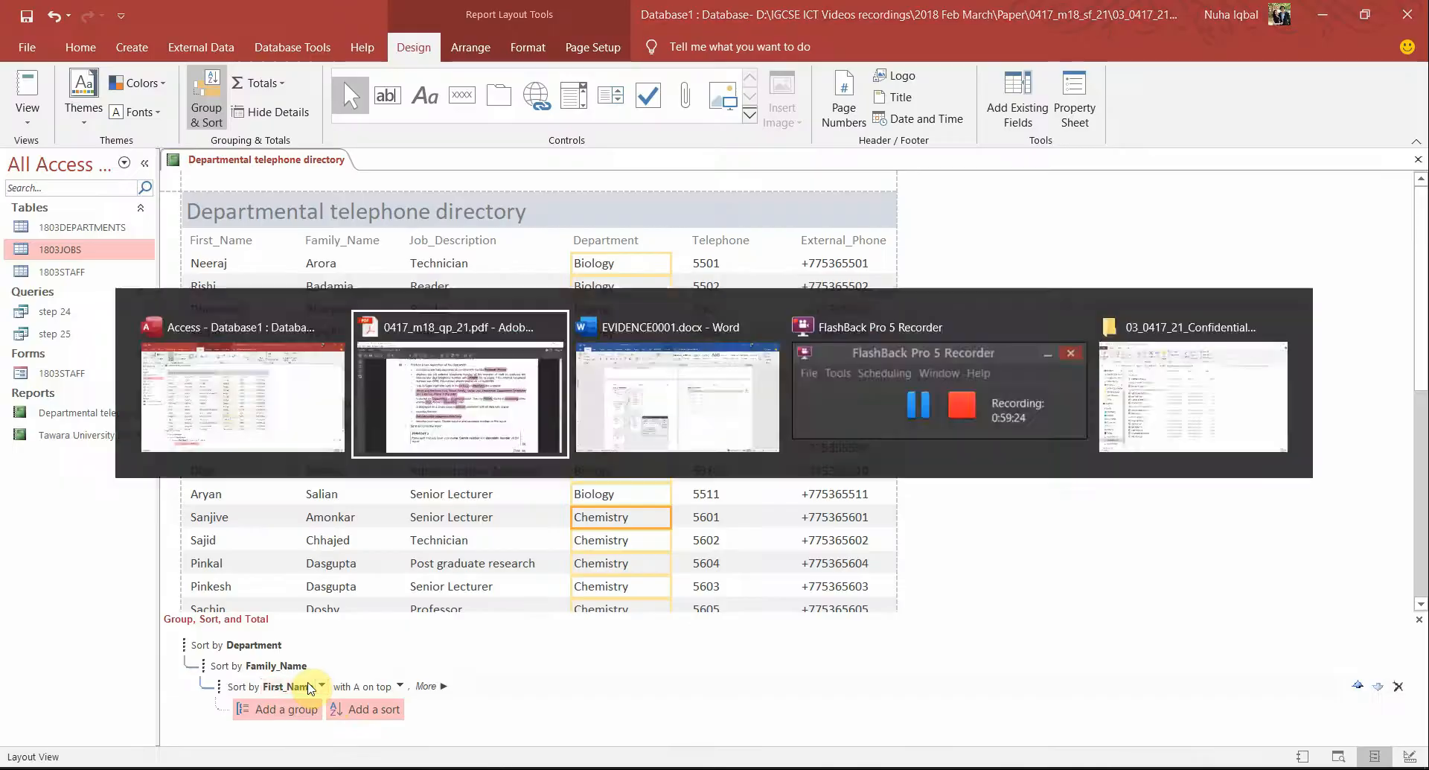
click(581, 393)
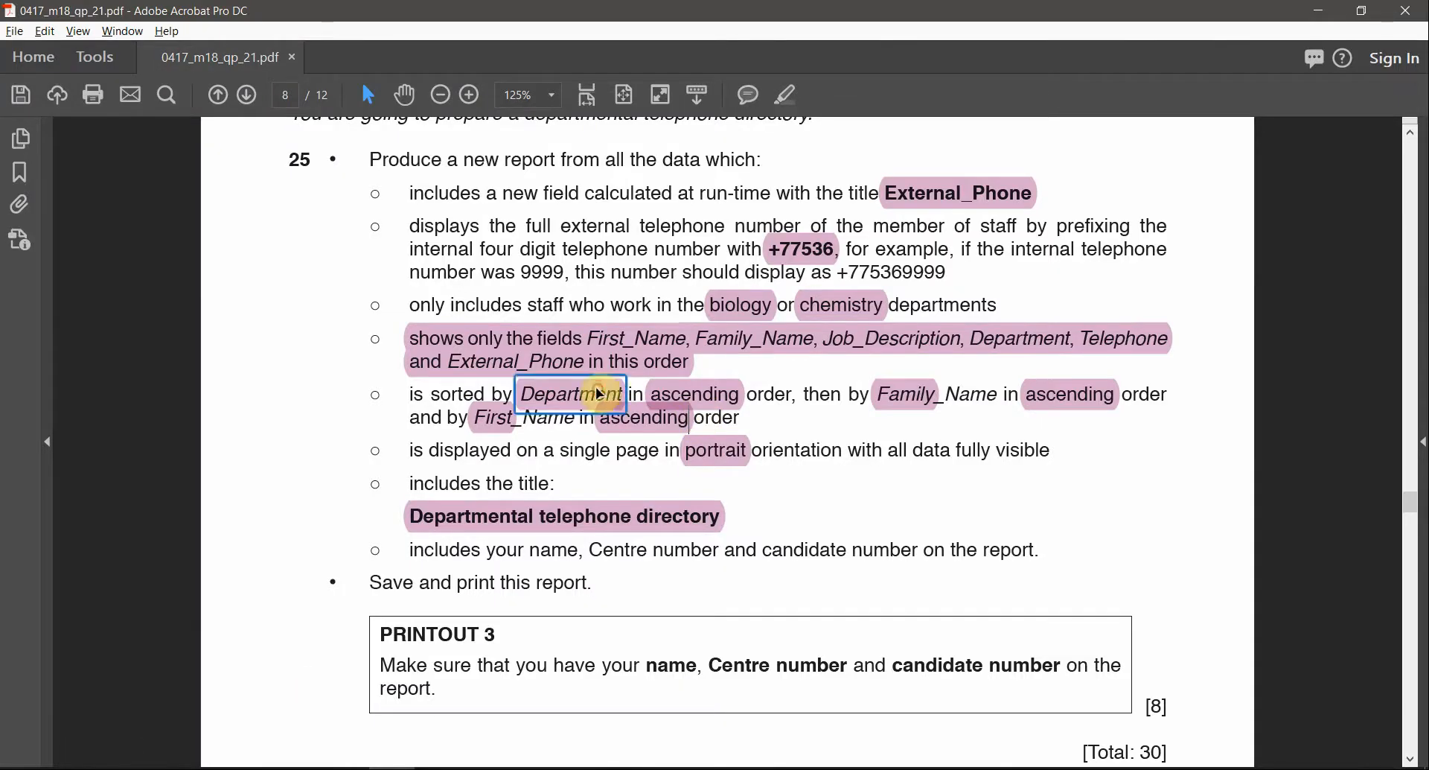
click(896, 402)
click(495, 417)
key(alt+Tab)
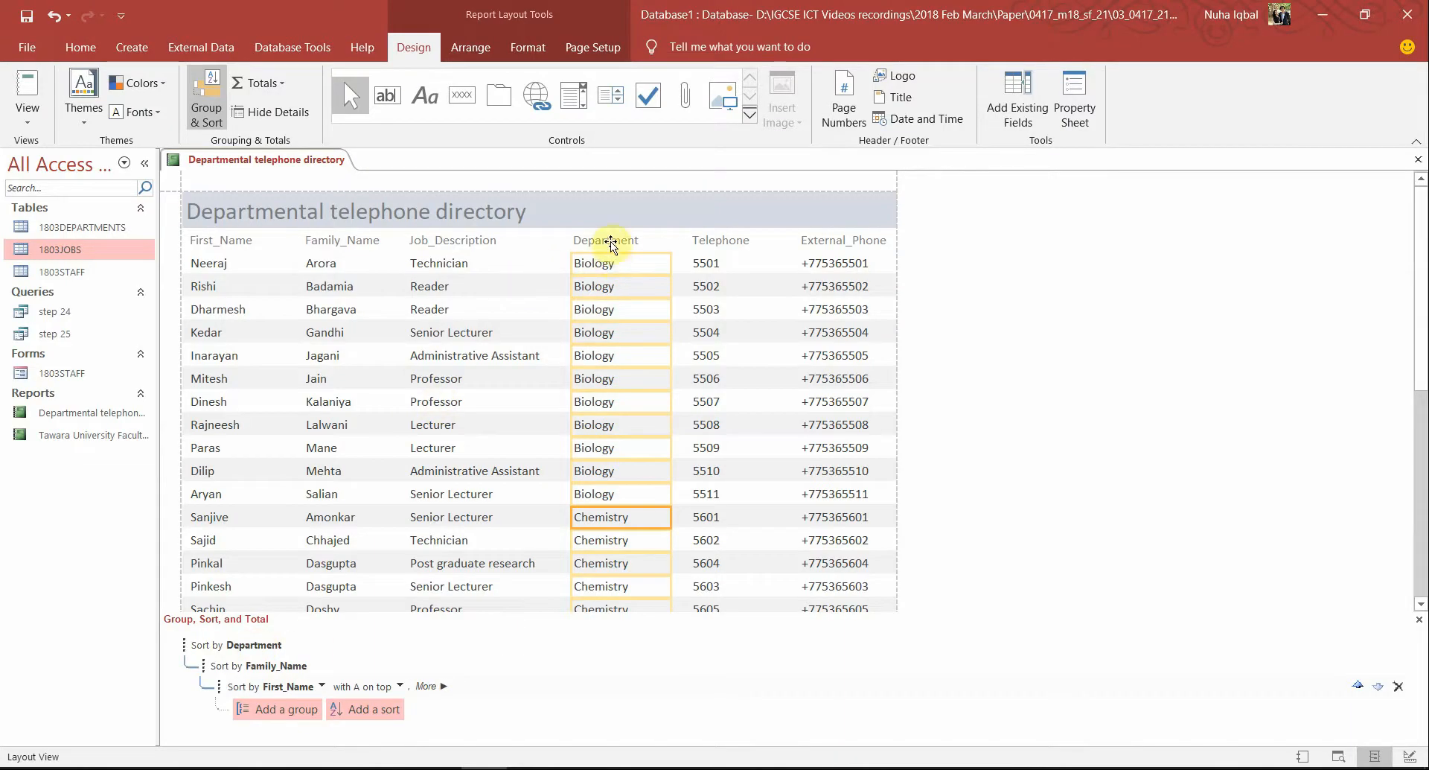
Scroll through the report to confirm the Department and Family_Name ordering
click(612, 245)
click(611, 271)
scroll(629, 498, down, 3)
scroll(629, 498, down, 5)
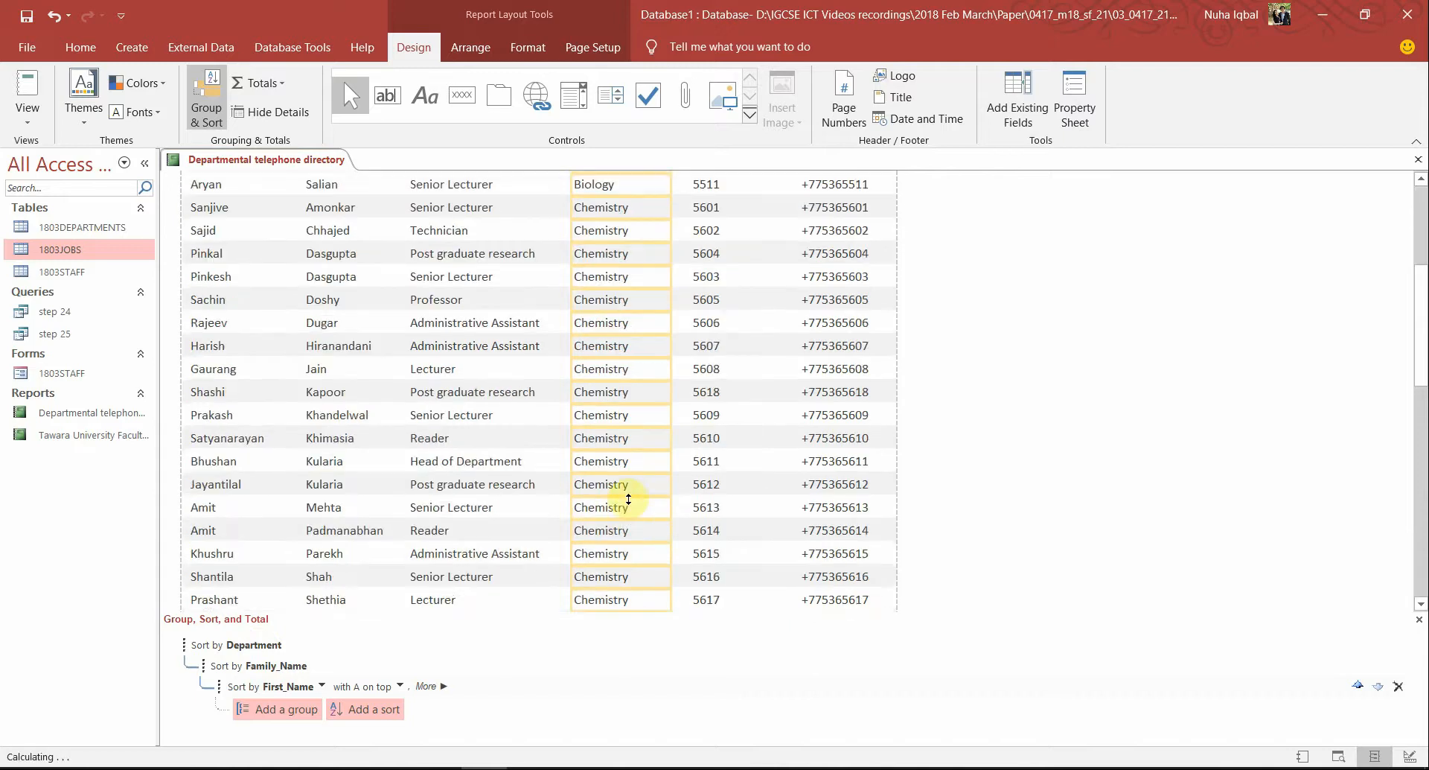
scroll(629, 498, up, 10)
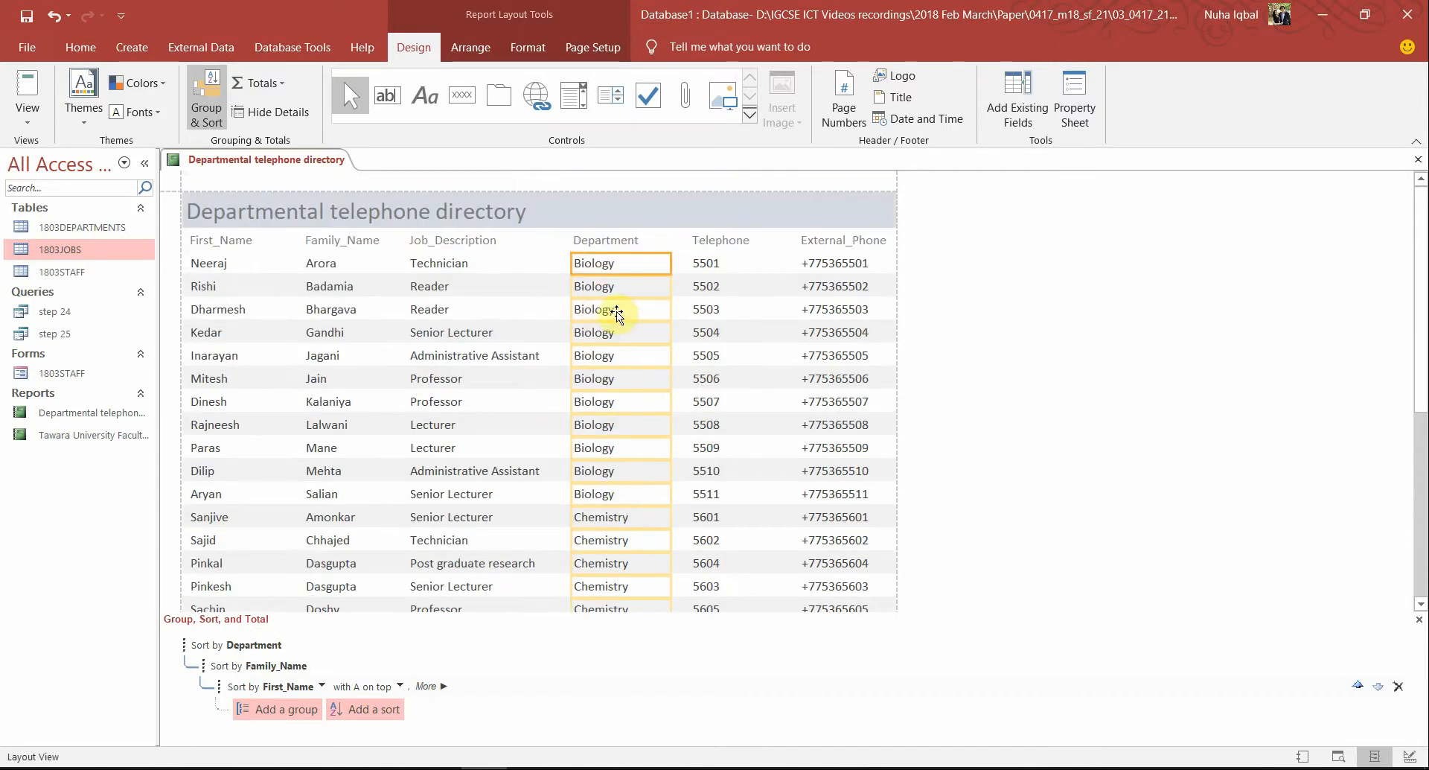
click(618, 311)
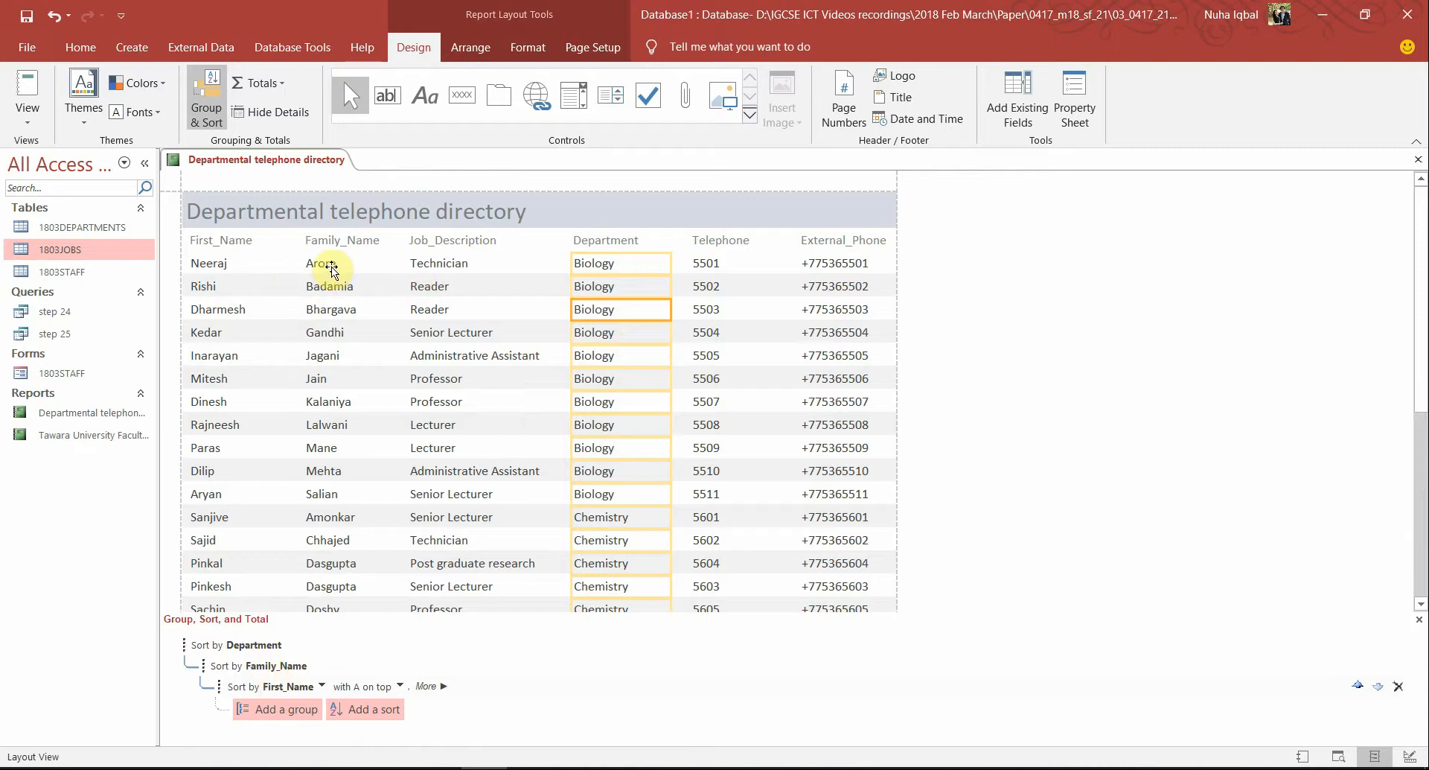
click(331, 267)
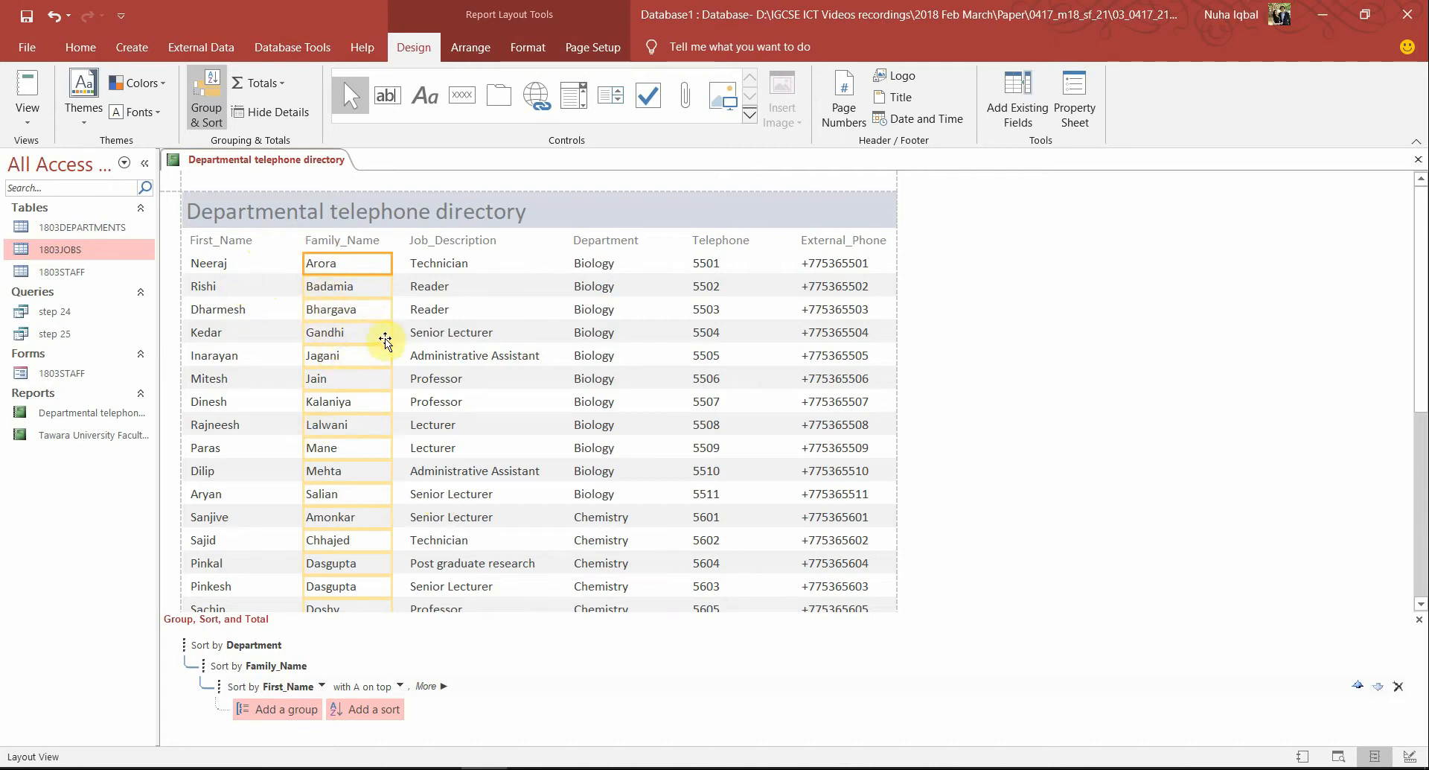
scroll(328, 535, down, 3)
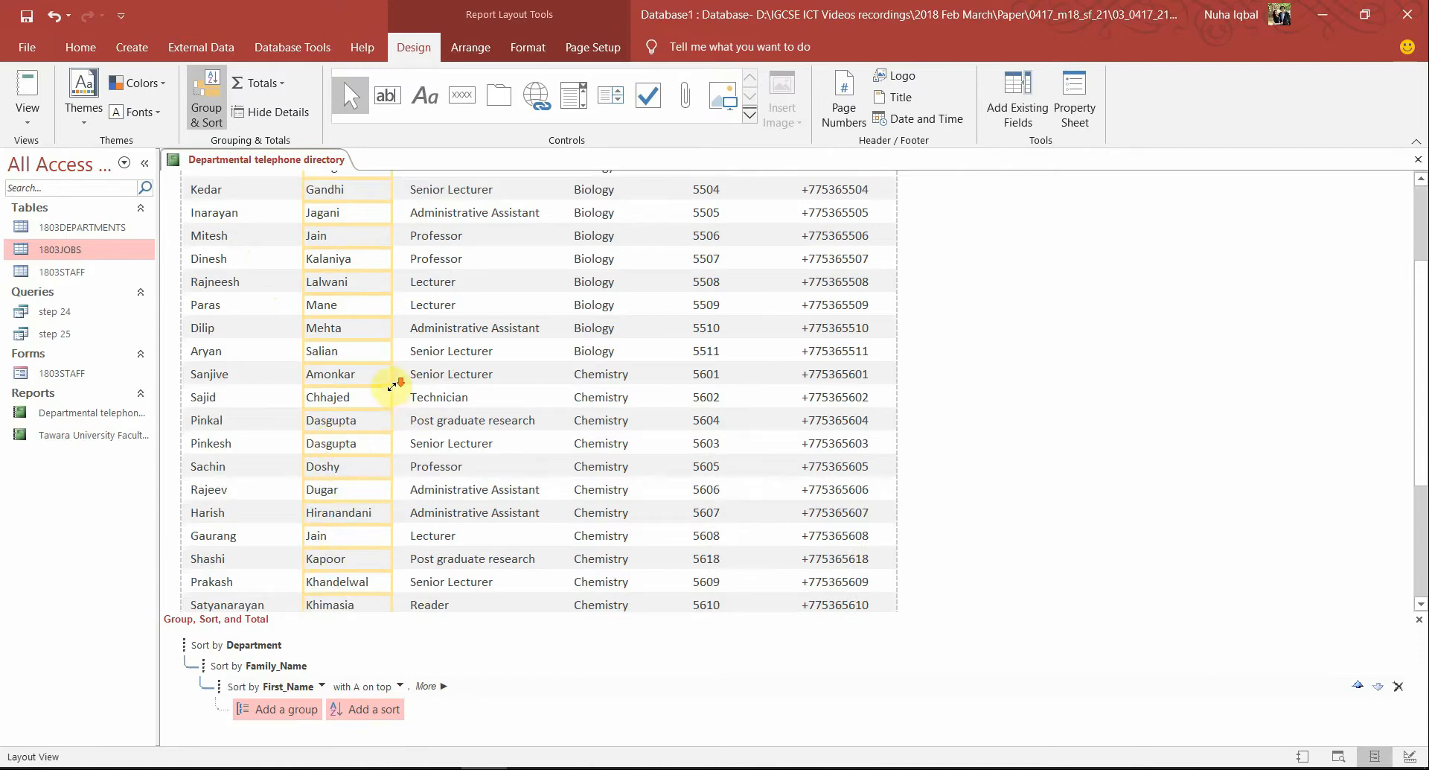
scroll(390, 380, down, 2)
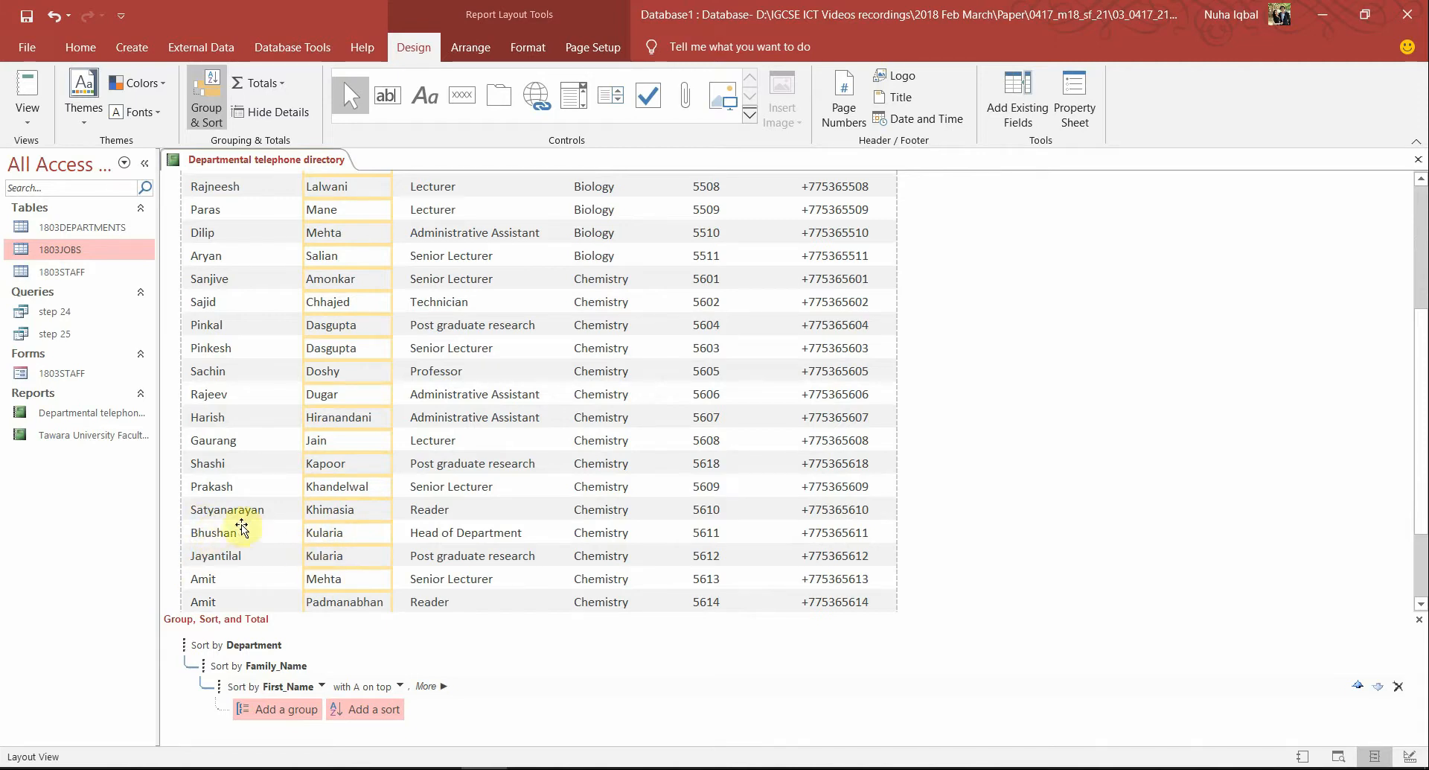
key(alt+Tab)
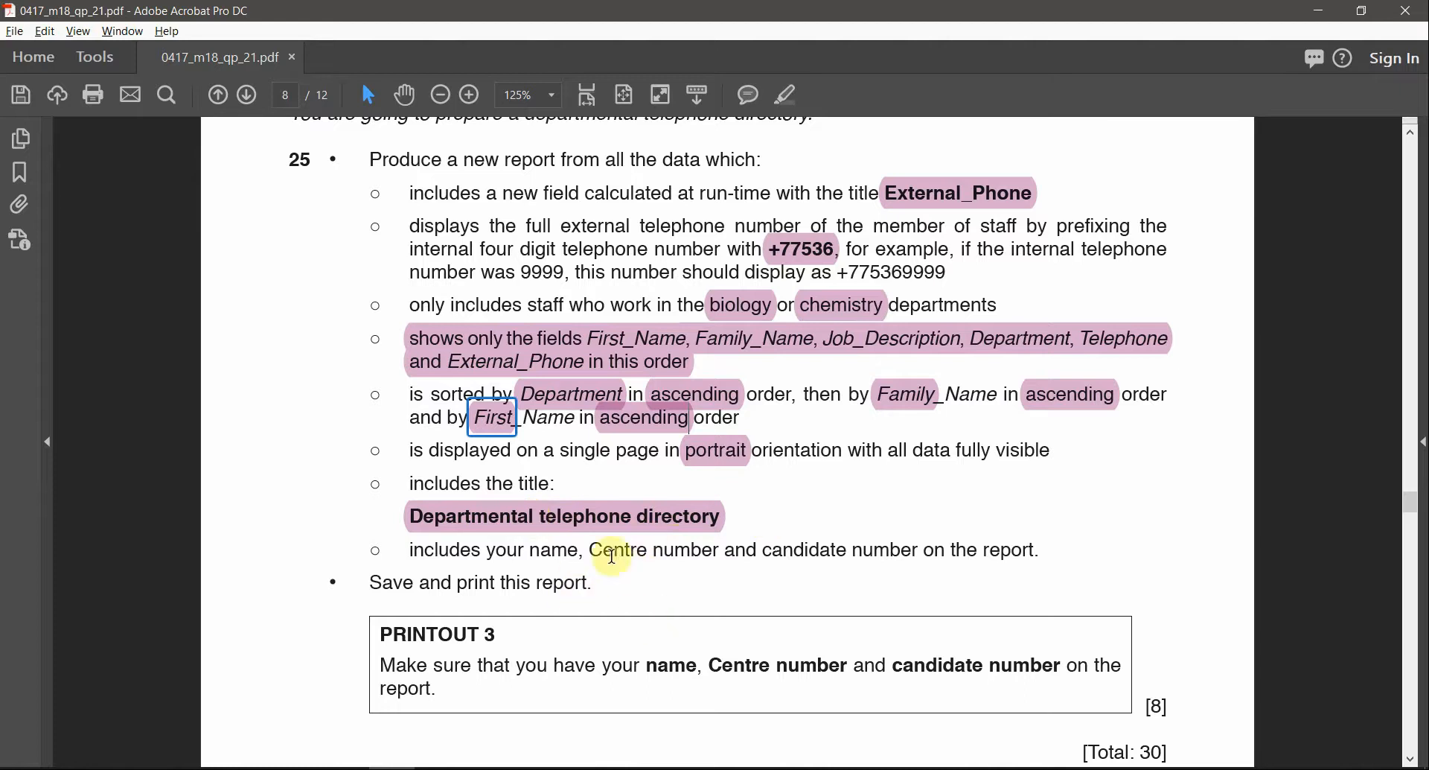
Highlight 'report.' in the name, Centre and candidate number requirement
drag(592, 552, 824, 555)
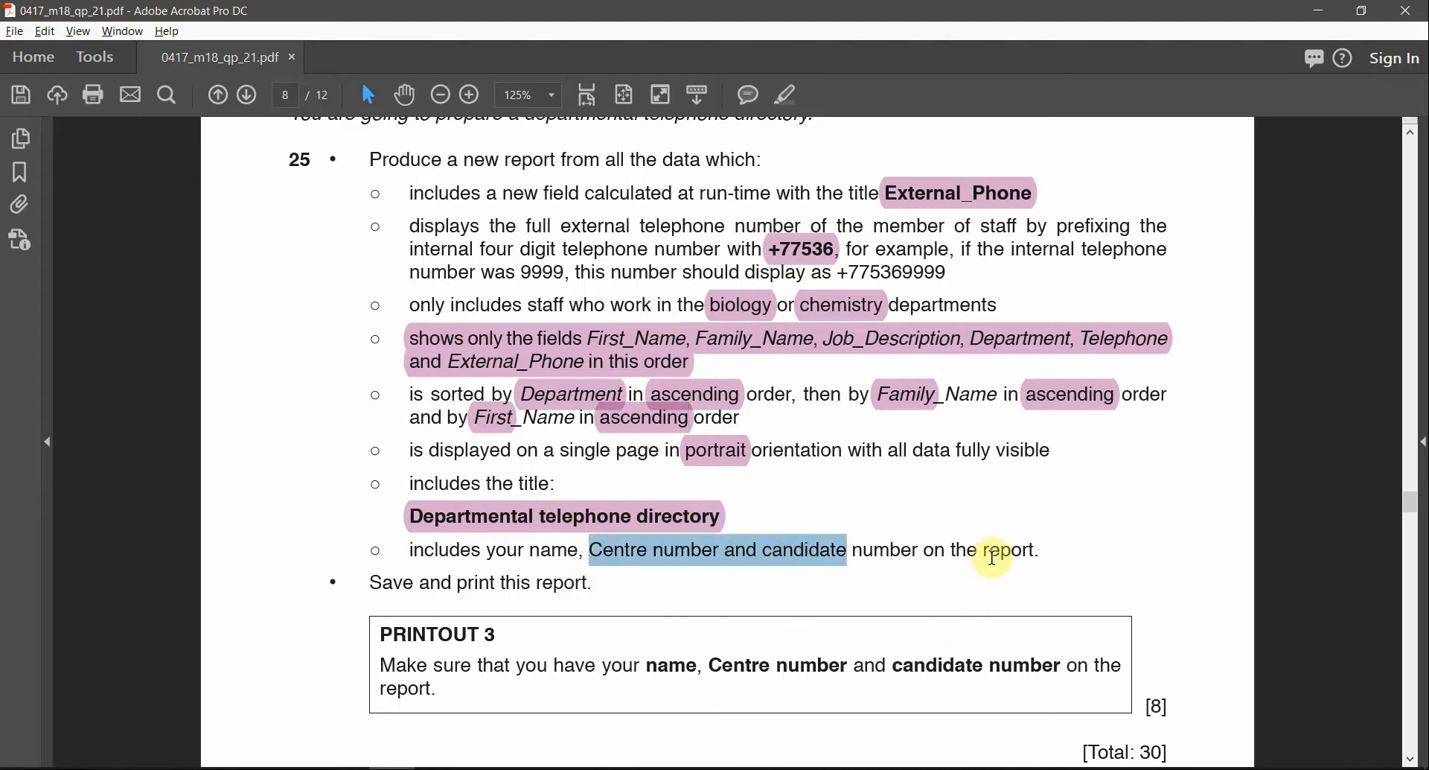
double_click(994, 555)
click(786, 95)
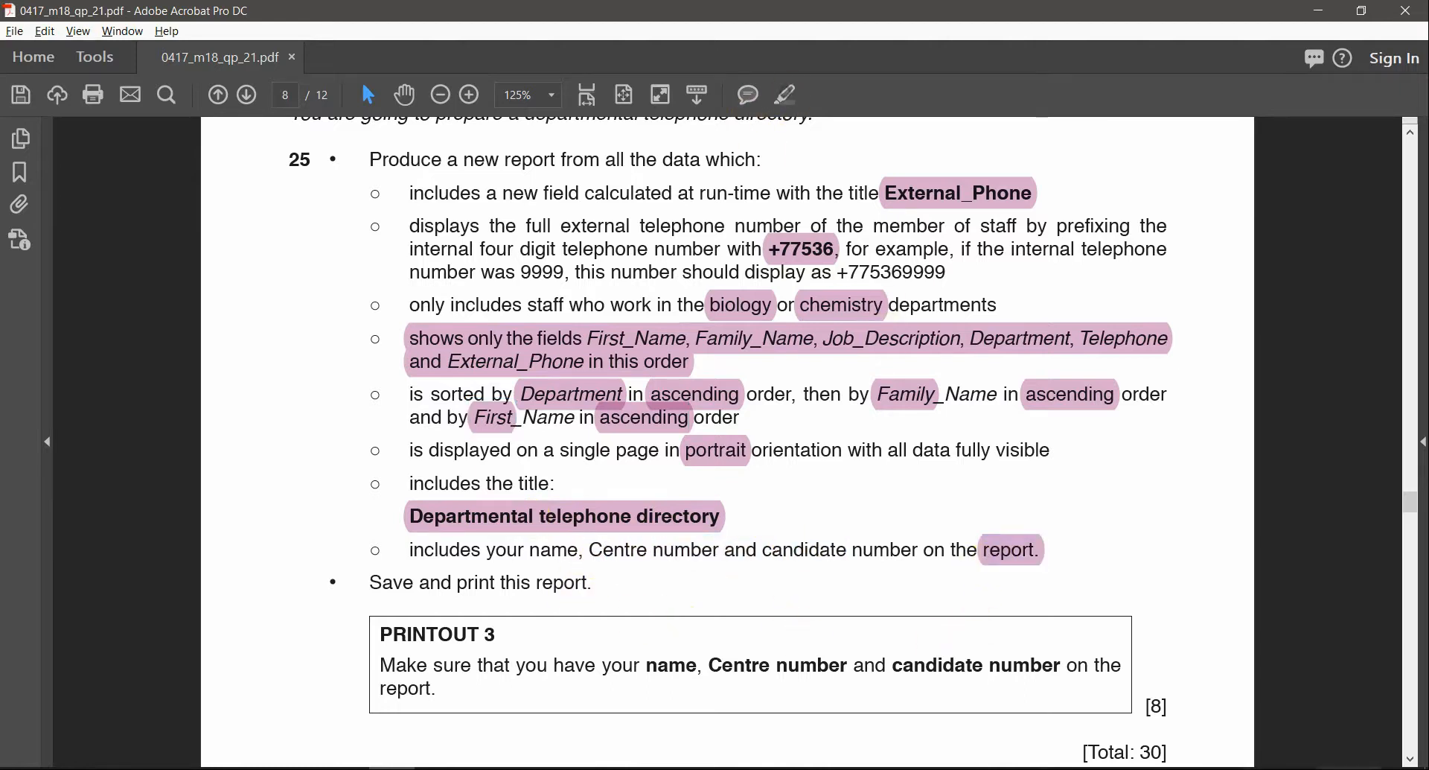
key(alt+Tab)
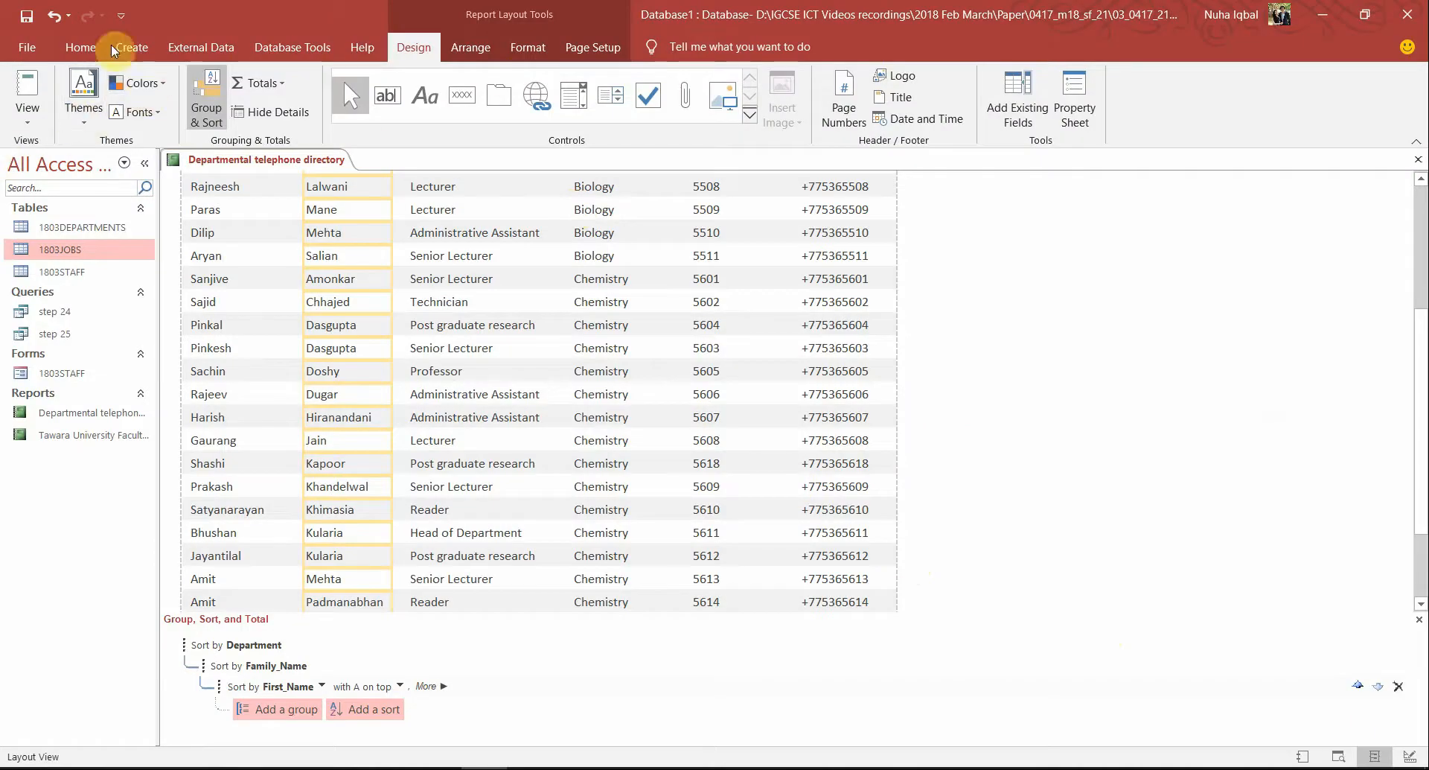
In Design View, enlarge the Report Footer and add a label with the candidate's name, Centre and candidate numbers
click(28, 117)
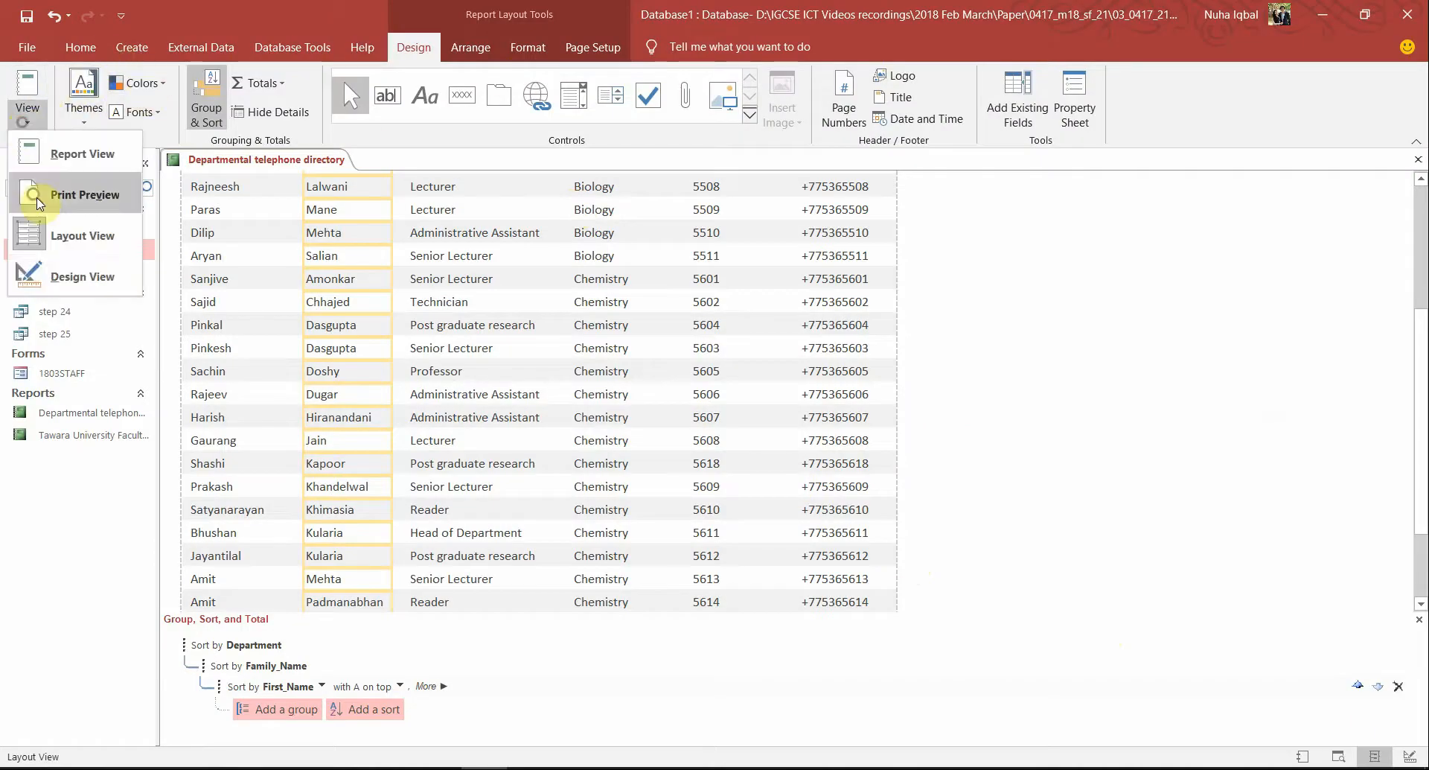
click(72, 277)
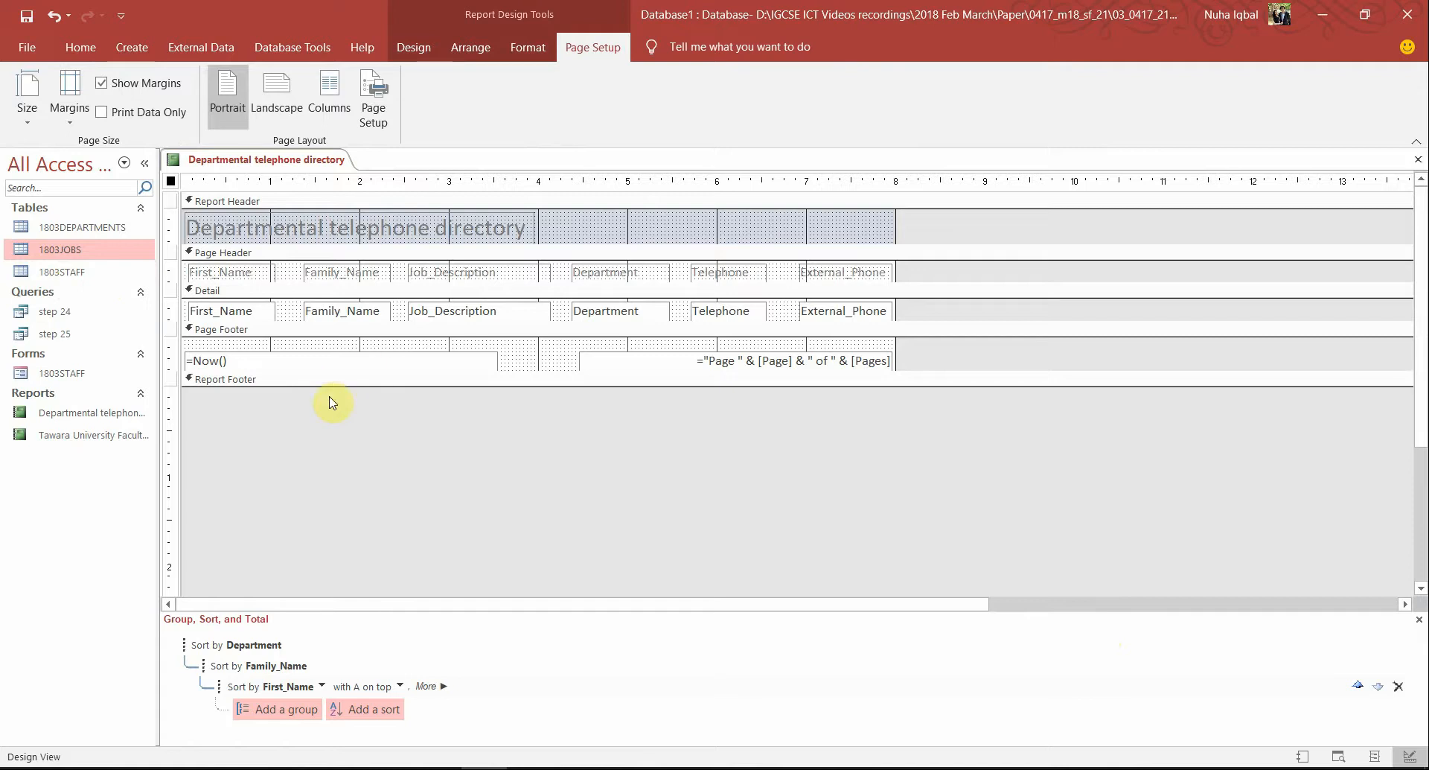
mouse_move(238, 383)
mouse_down()
mouse_move(246, 434)
mouse_move(246, 406)
mouse_up()
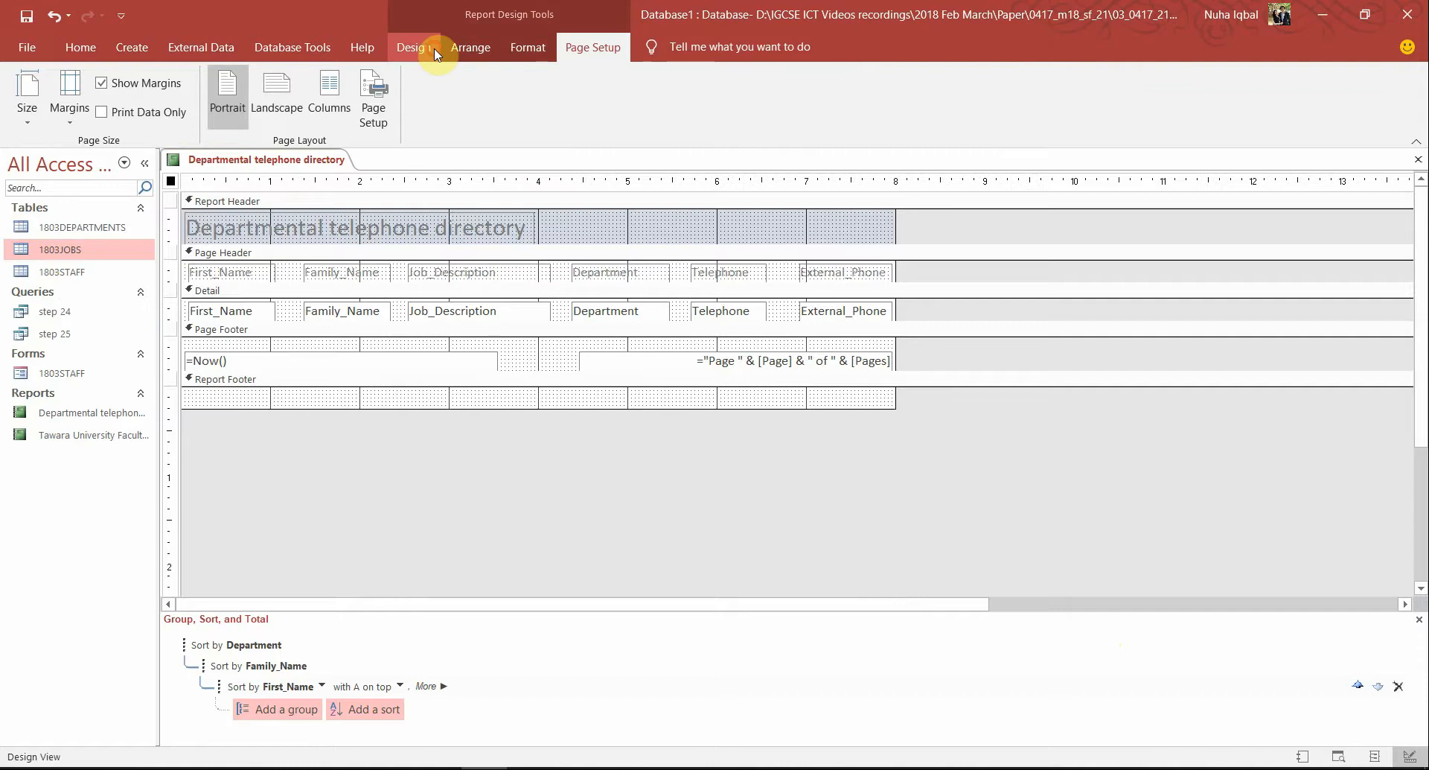
click(414, 47)
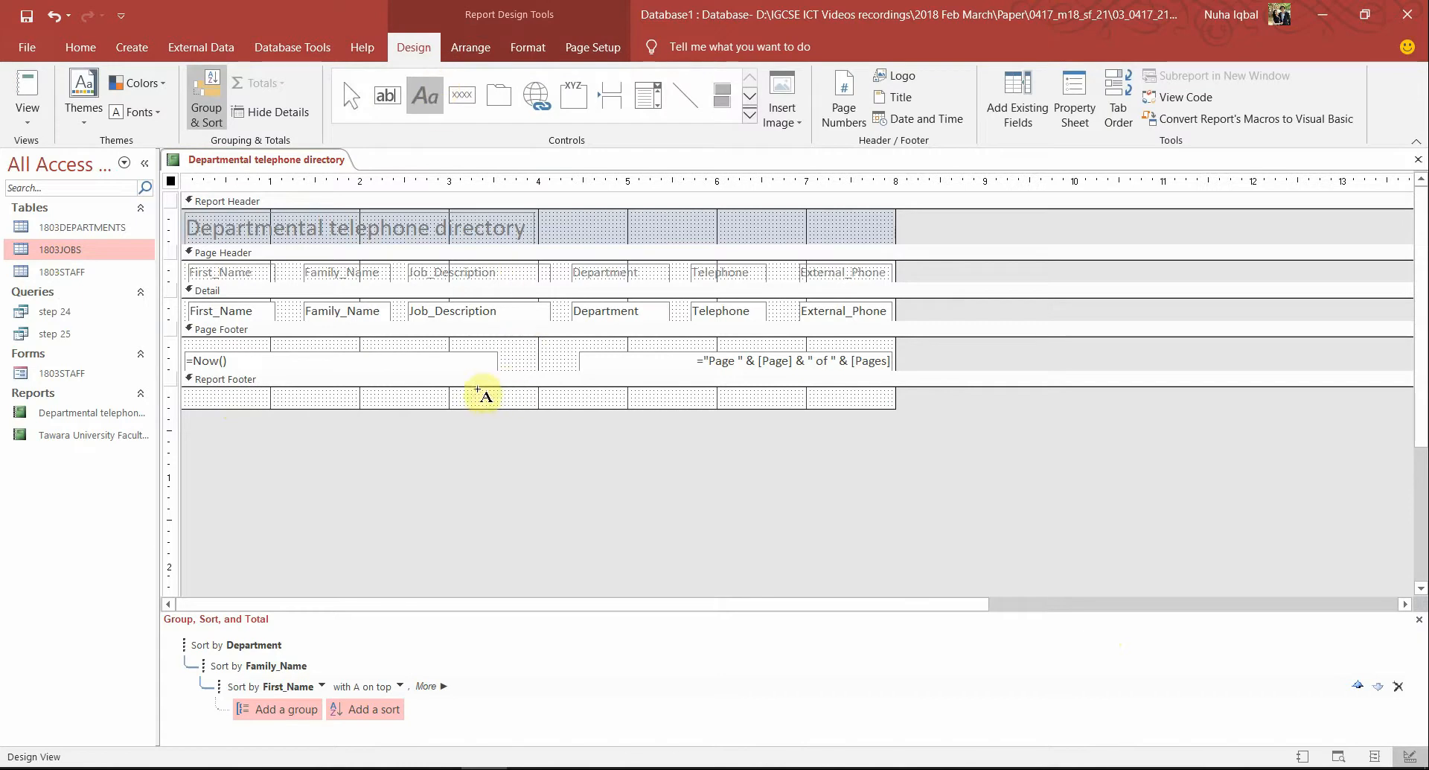
drag(475, 390, 650, 408)
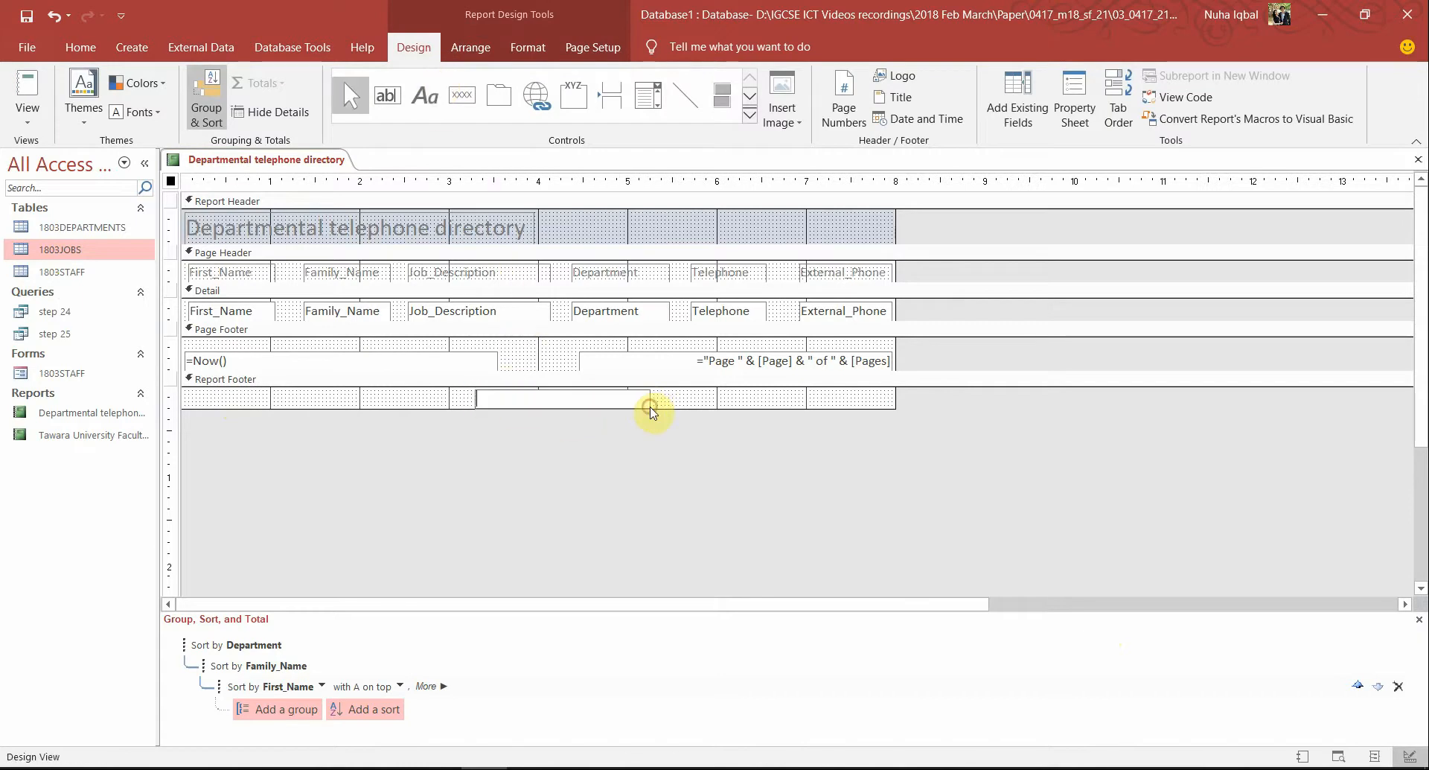
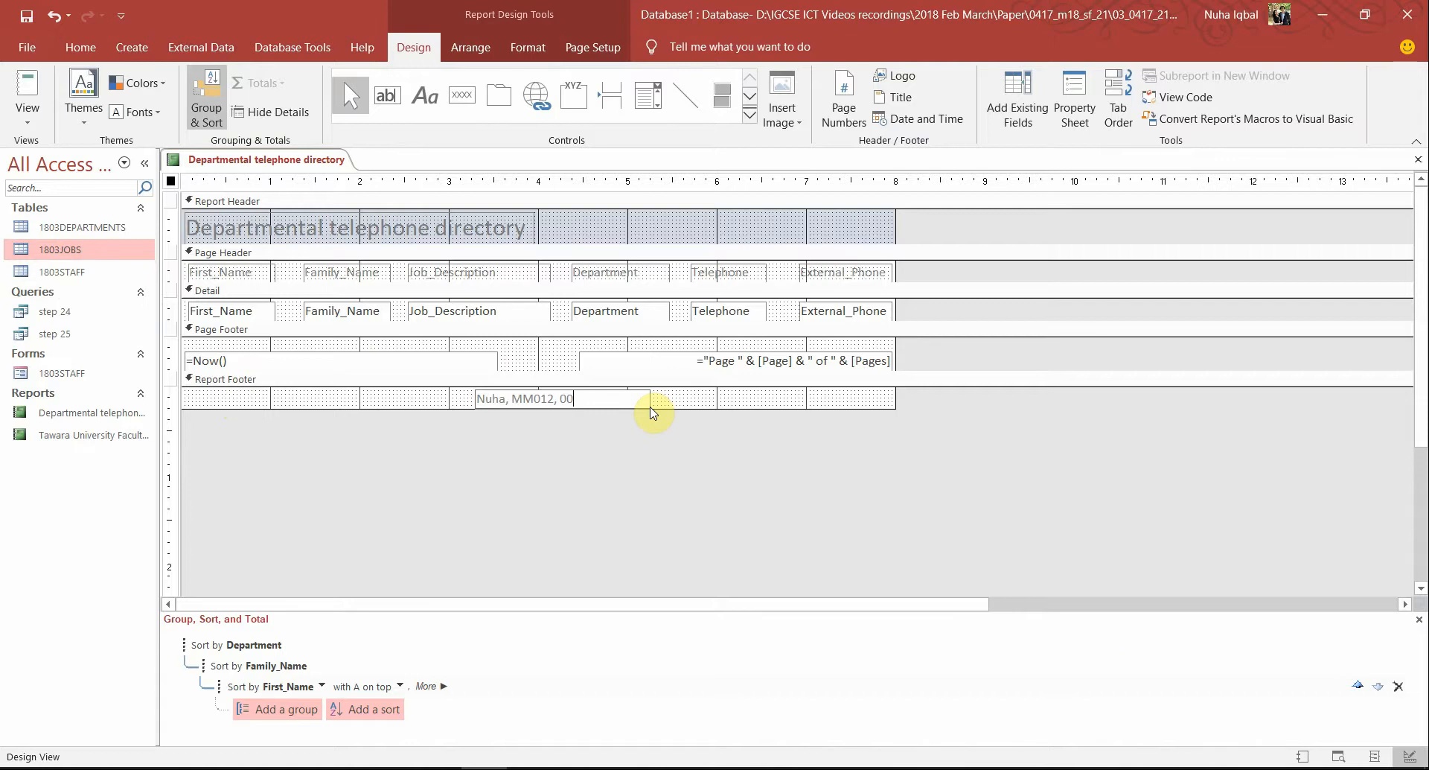
click(588, 534)
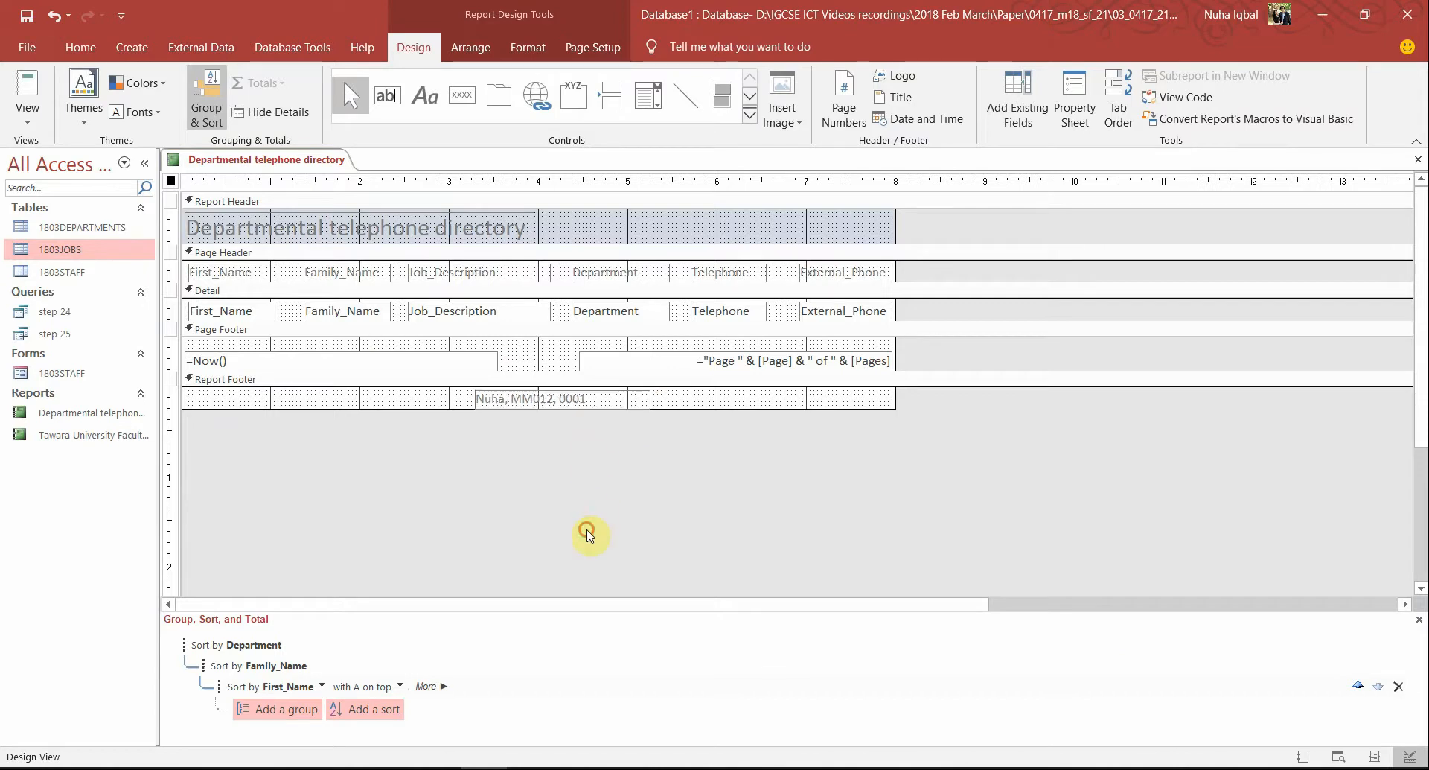
Centre-align the footer label's text and nudge the label left
click(577, 400)
click(80, 47)
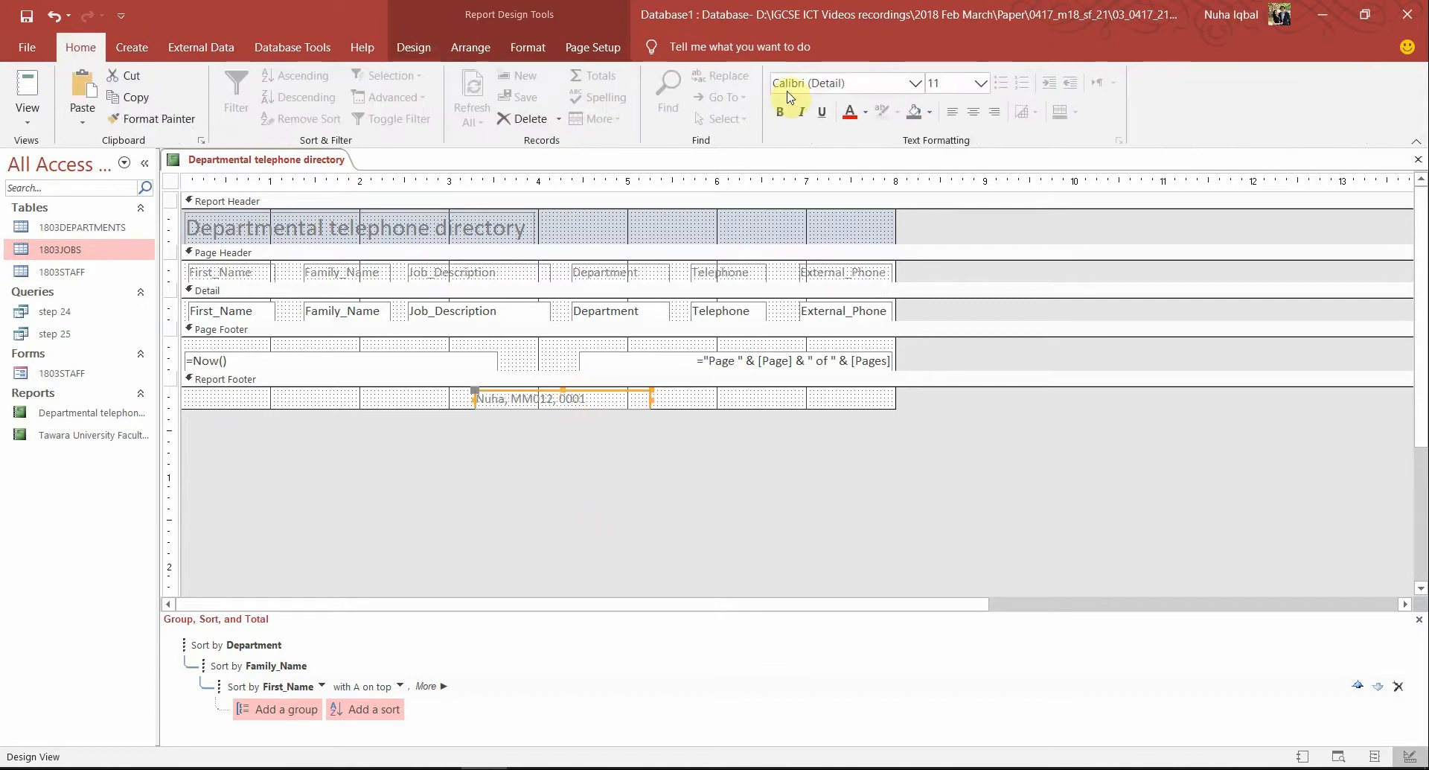
click(973, 112)
click(657, 450)
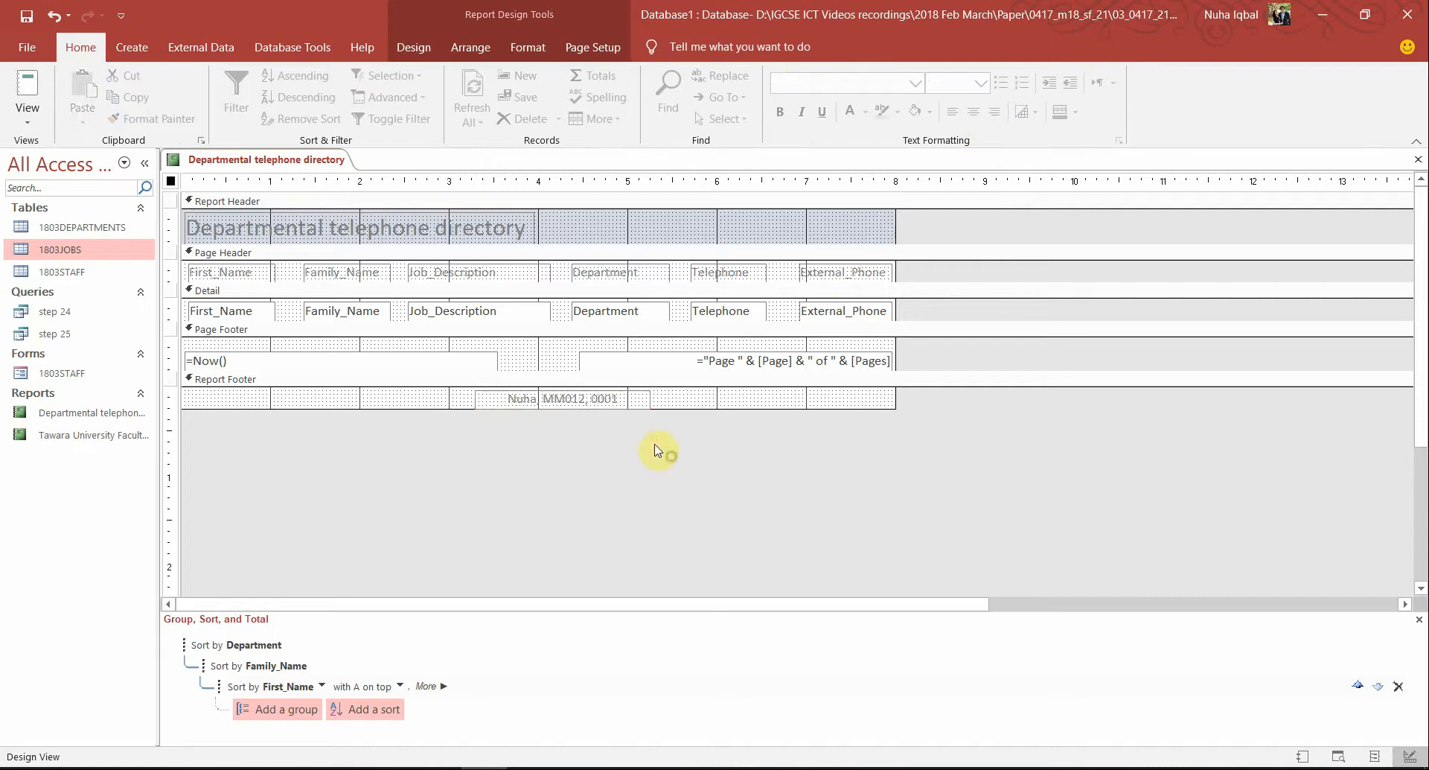
click(618, 400)
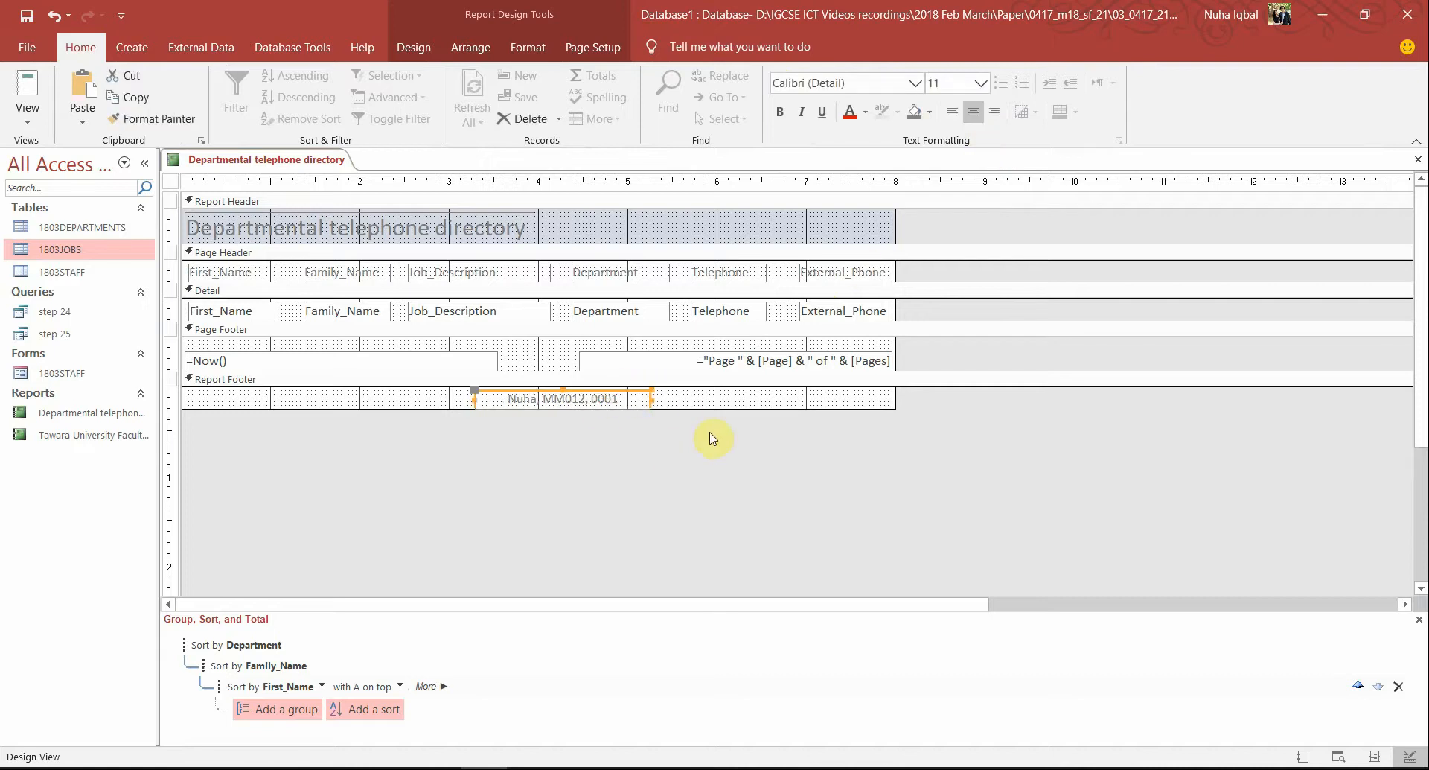
key(Left)
key(Left)
key(Left)
key(Left)
key(Left)
key(Left)
key(Left)
key(Left)
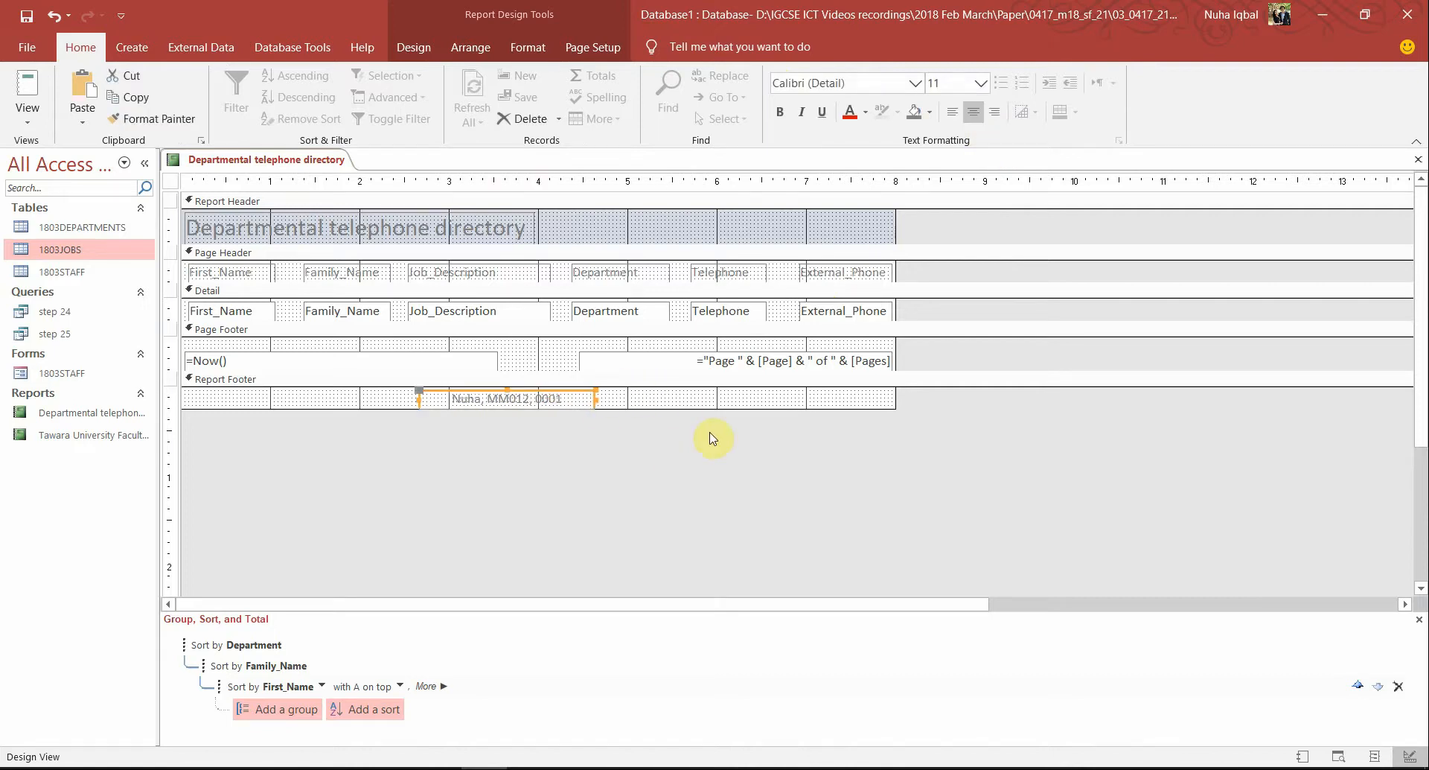
click(15, 49)
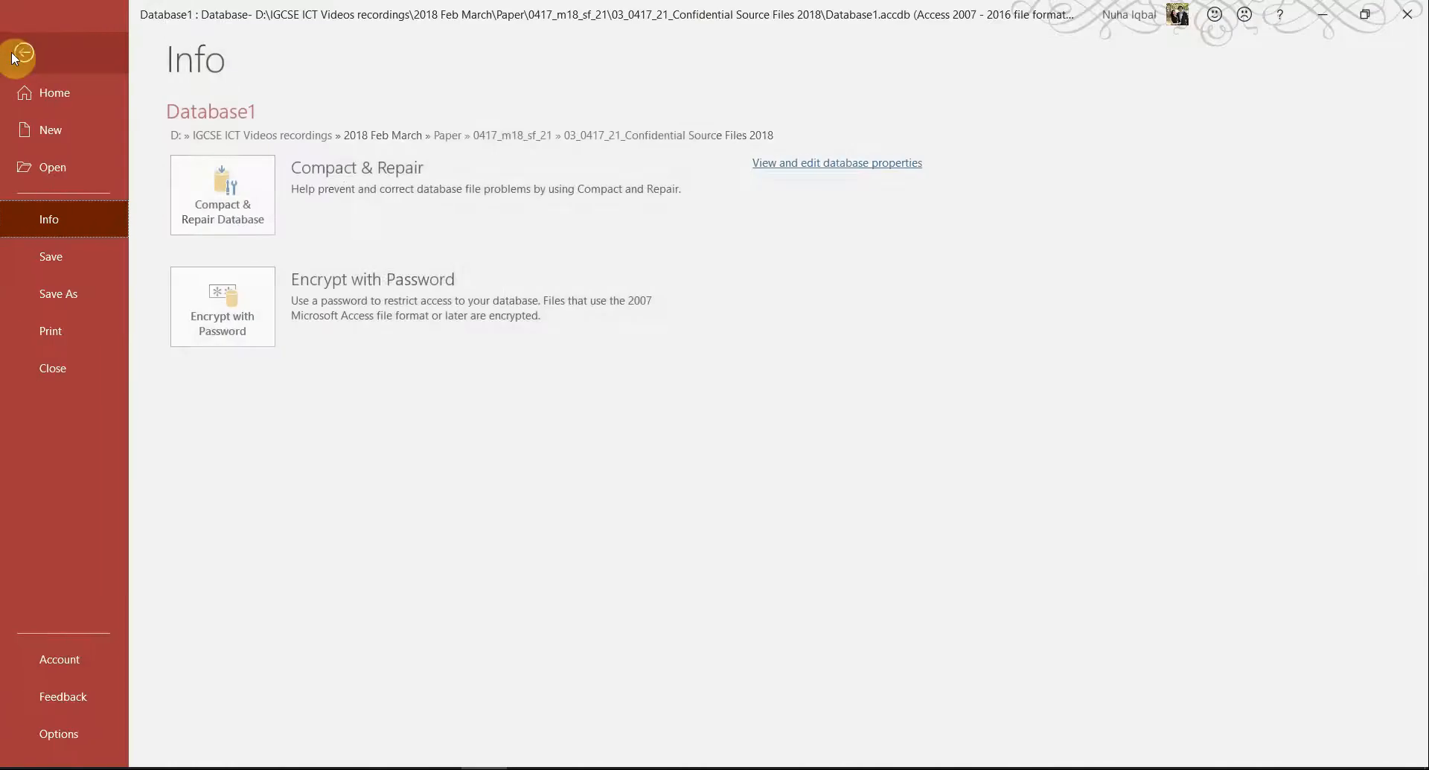
Switch to Report View and confirm the footer label appears below the last data row
click(13, 52)
click(26, 82)
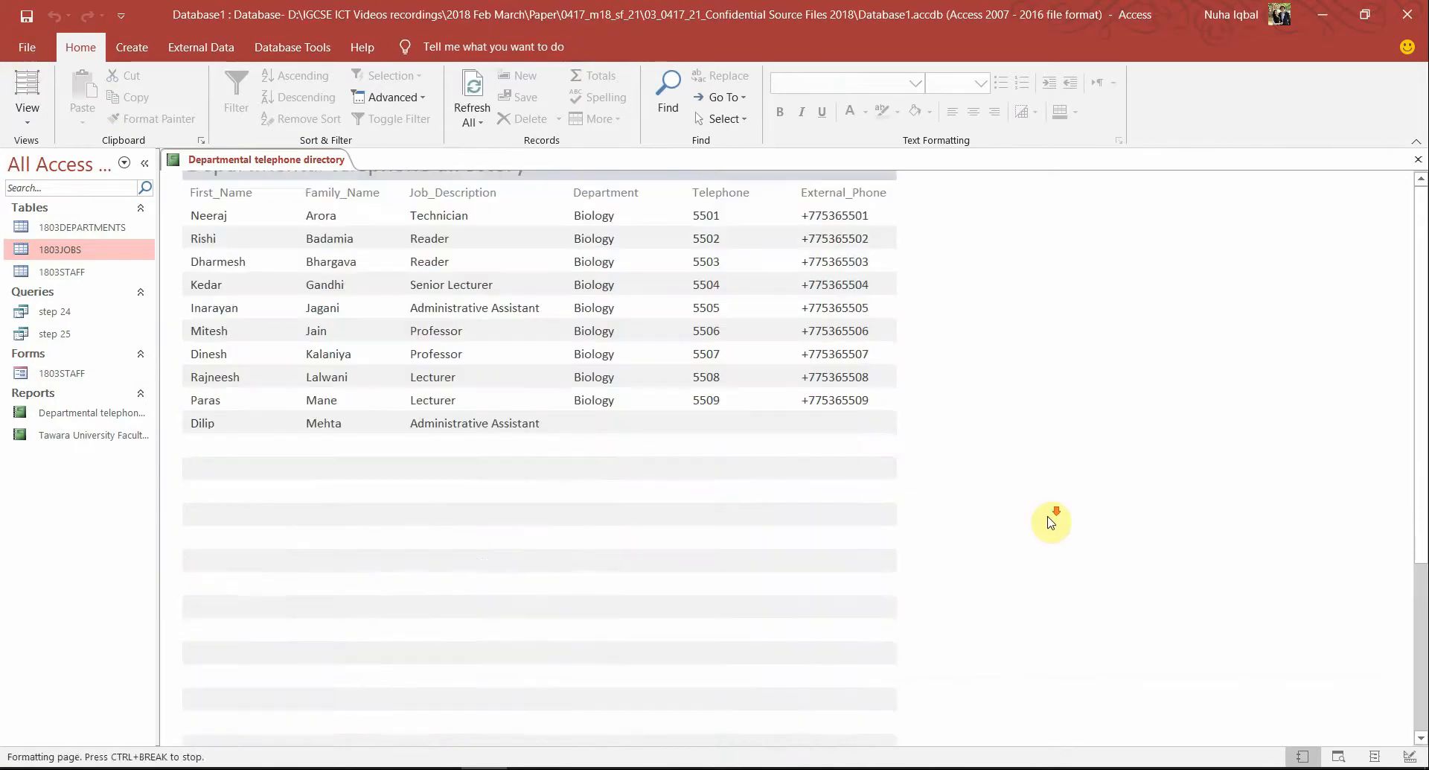
scroll(1050, 521, down, 3)
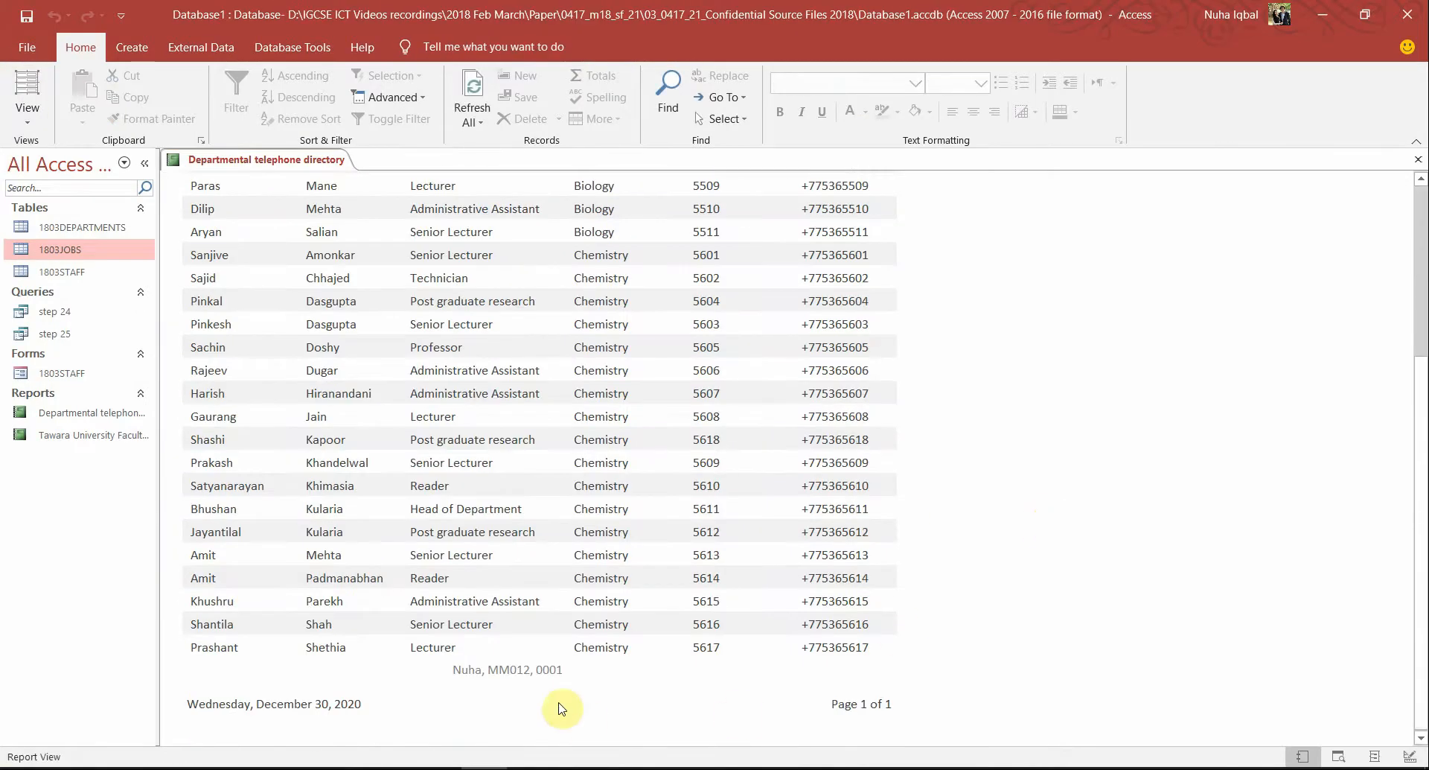
click(508, 672)
scroll(1016, 620, up, 3)
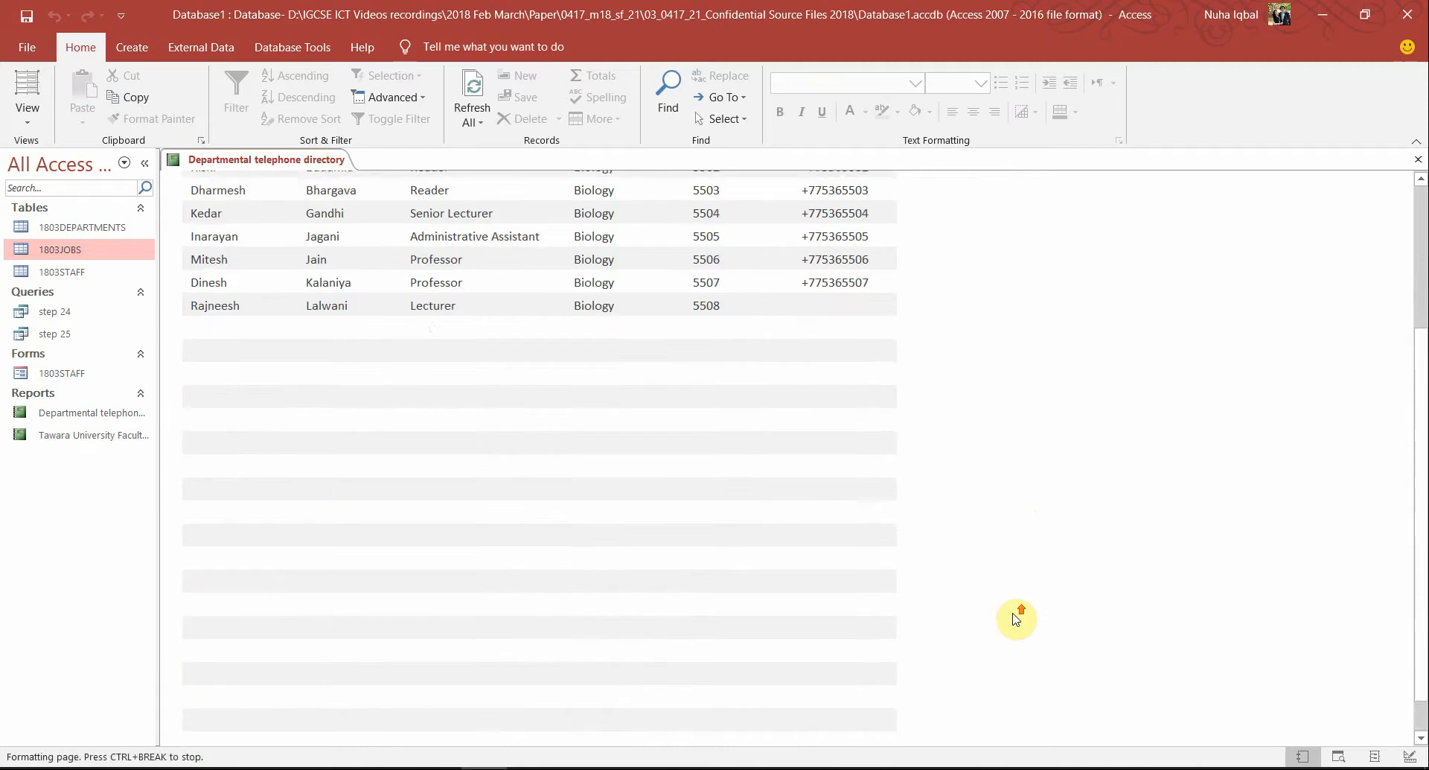
key(alt+Tab)
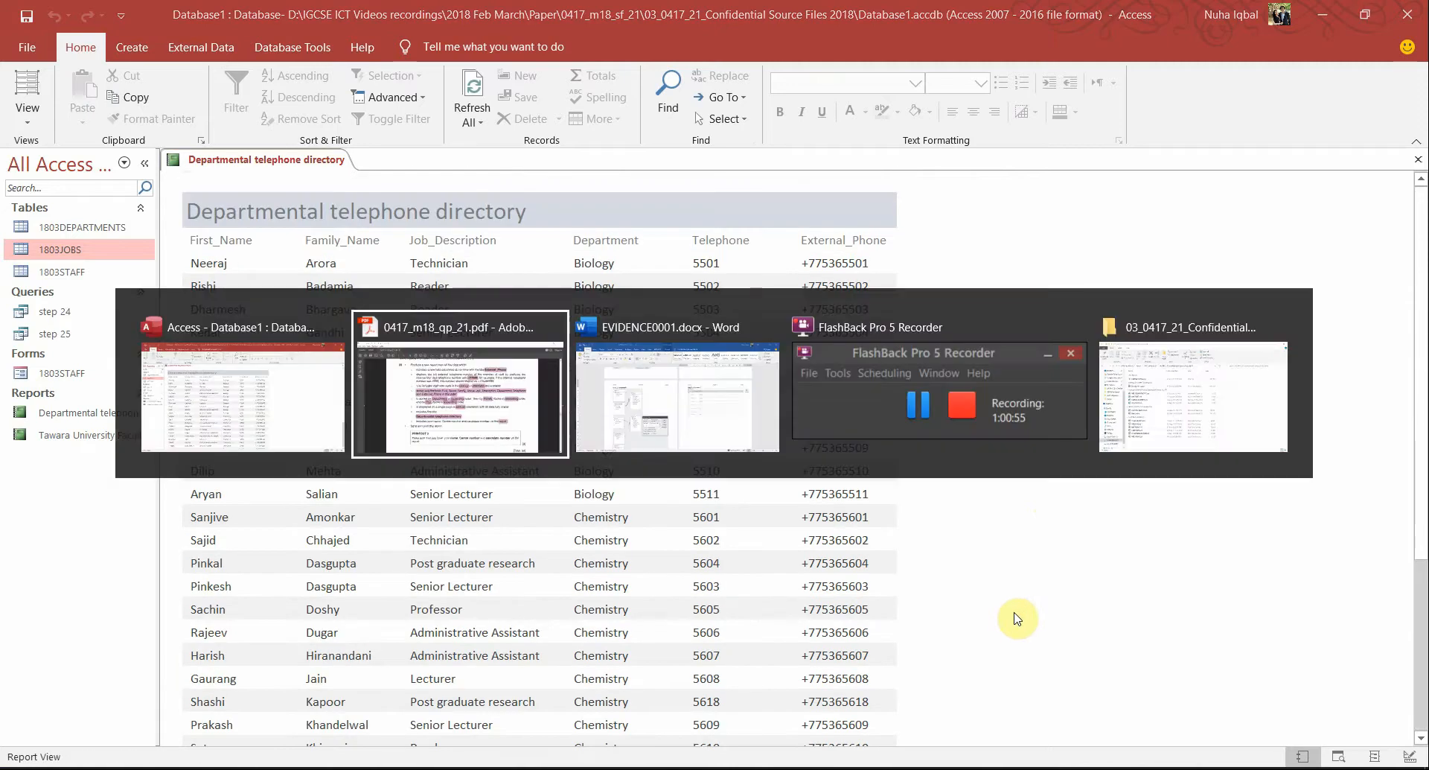
drag(511, 664, 397, 635)
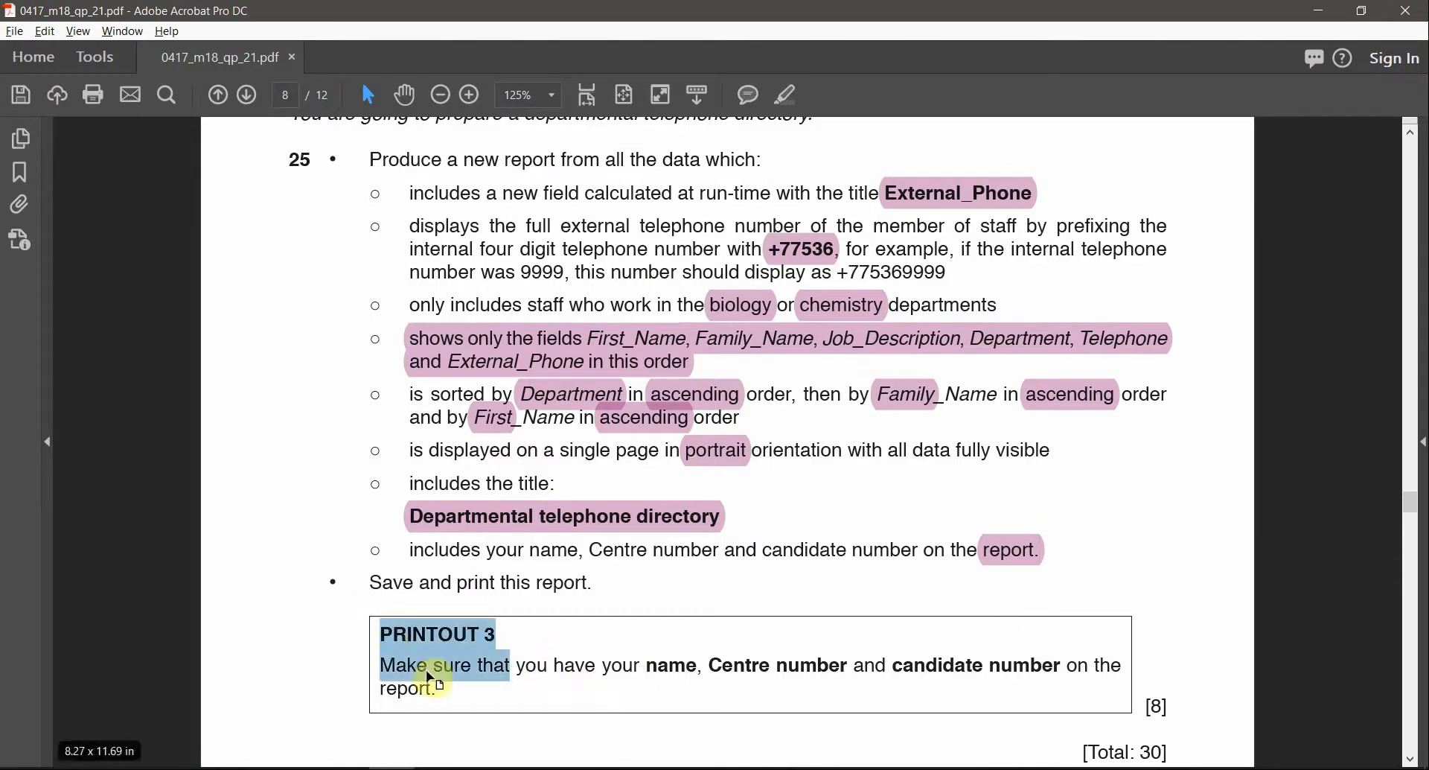
key(alt+Tab)
click(27, 119)
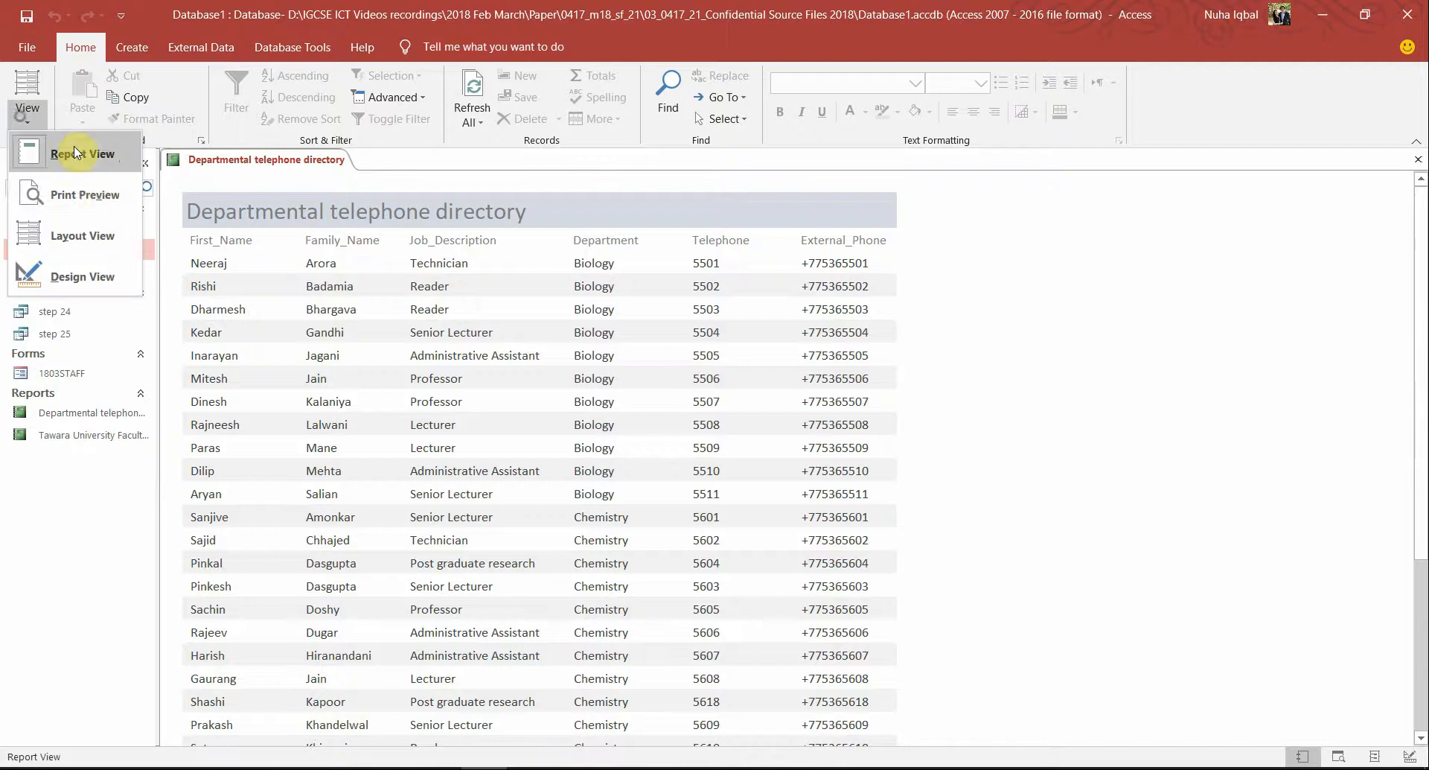
Print-preview the directory to confirm it fits one portrait page with the footer label
click(83, 192)
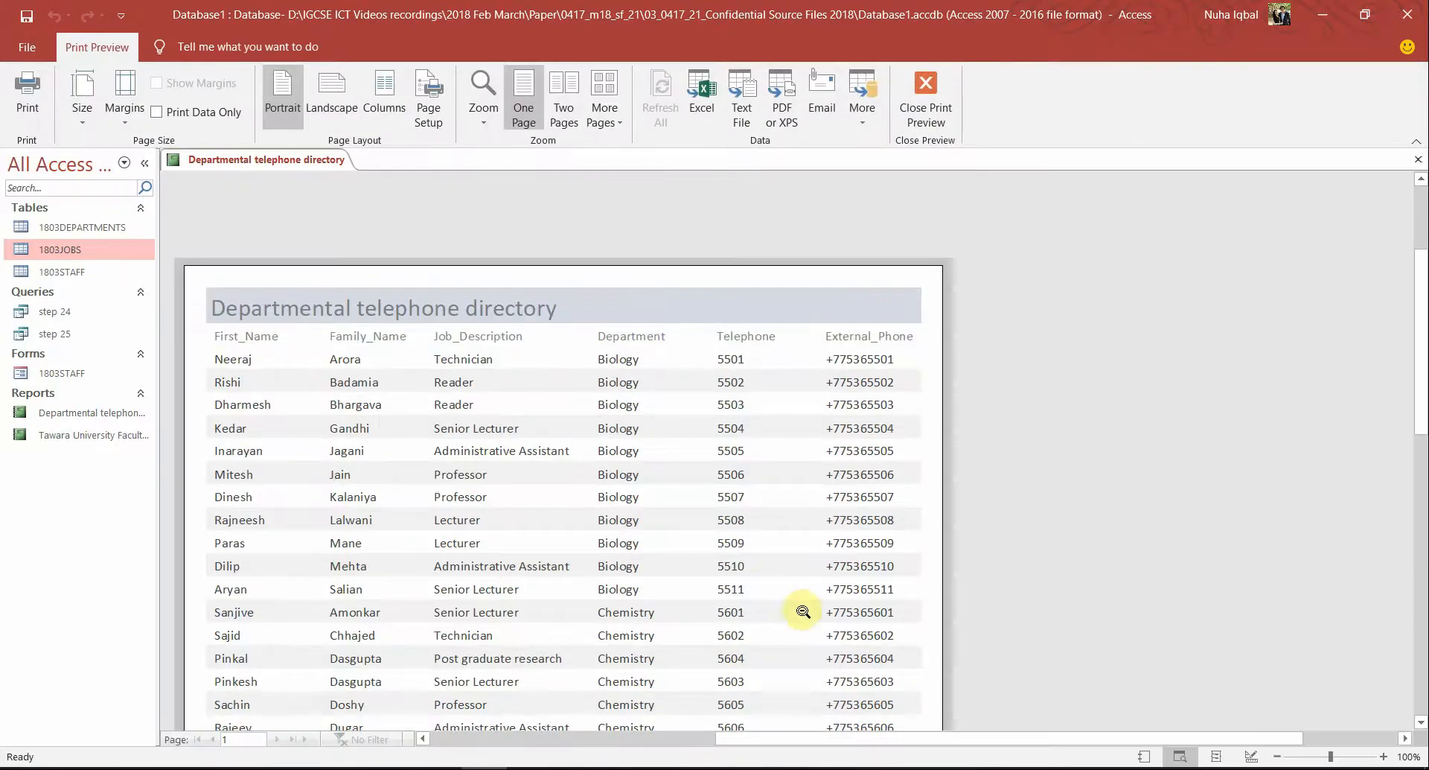
scroll(801, 609, down, 10)
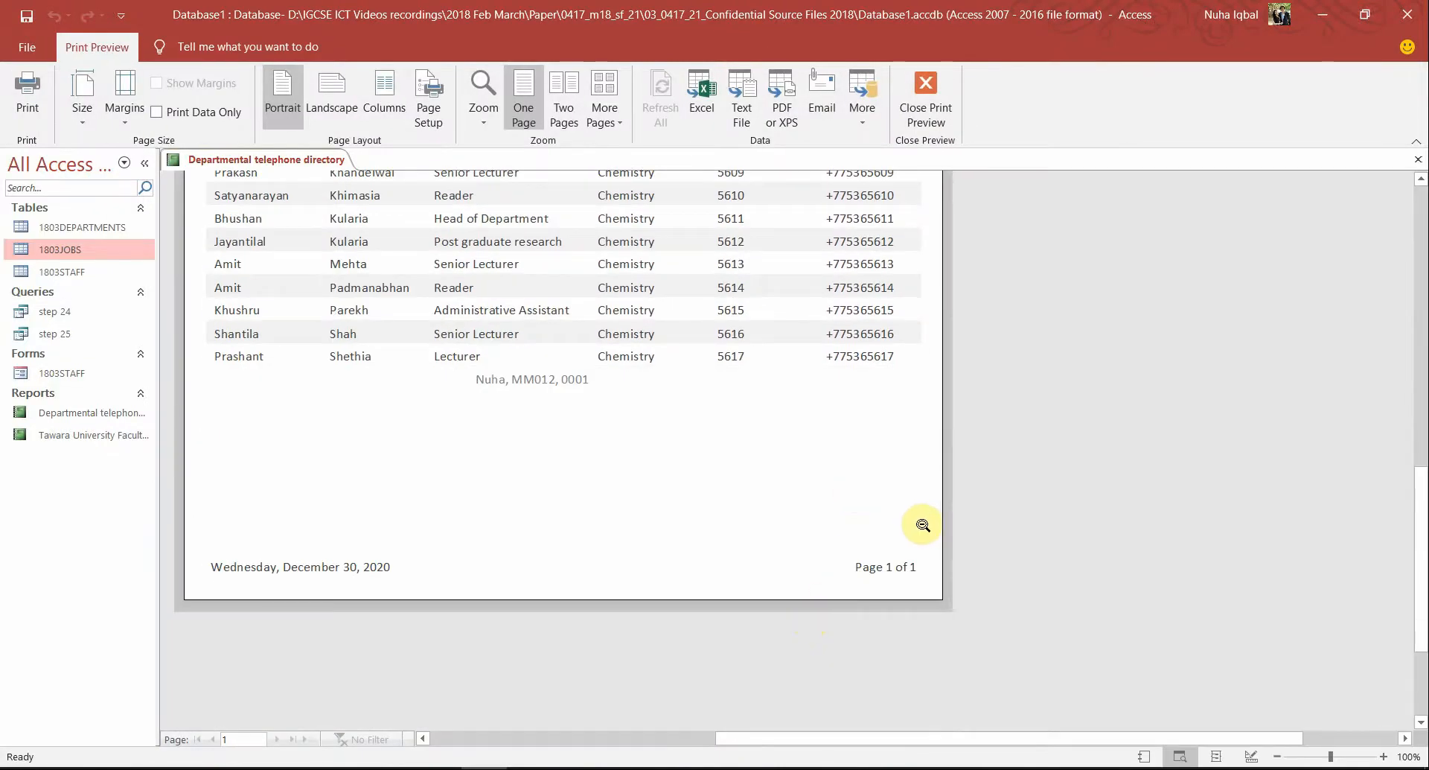
scroll(923, 525, up, 10)
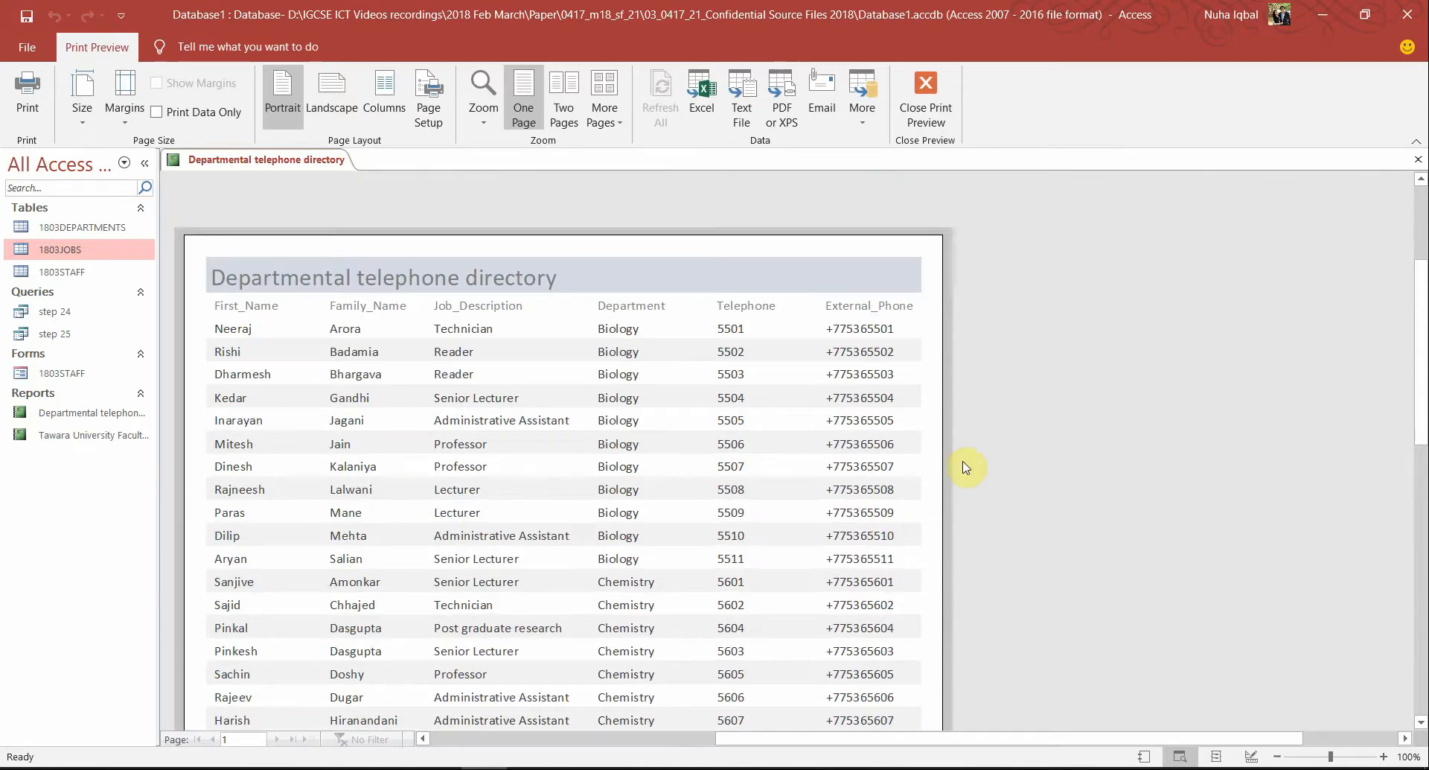
key(alt+Tab)
ctrl+scroll(964, 465, down, 2)
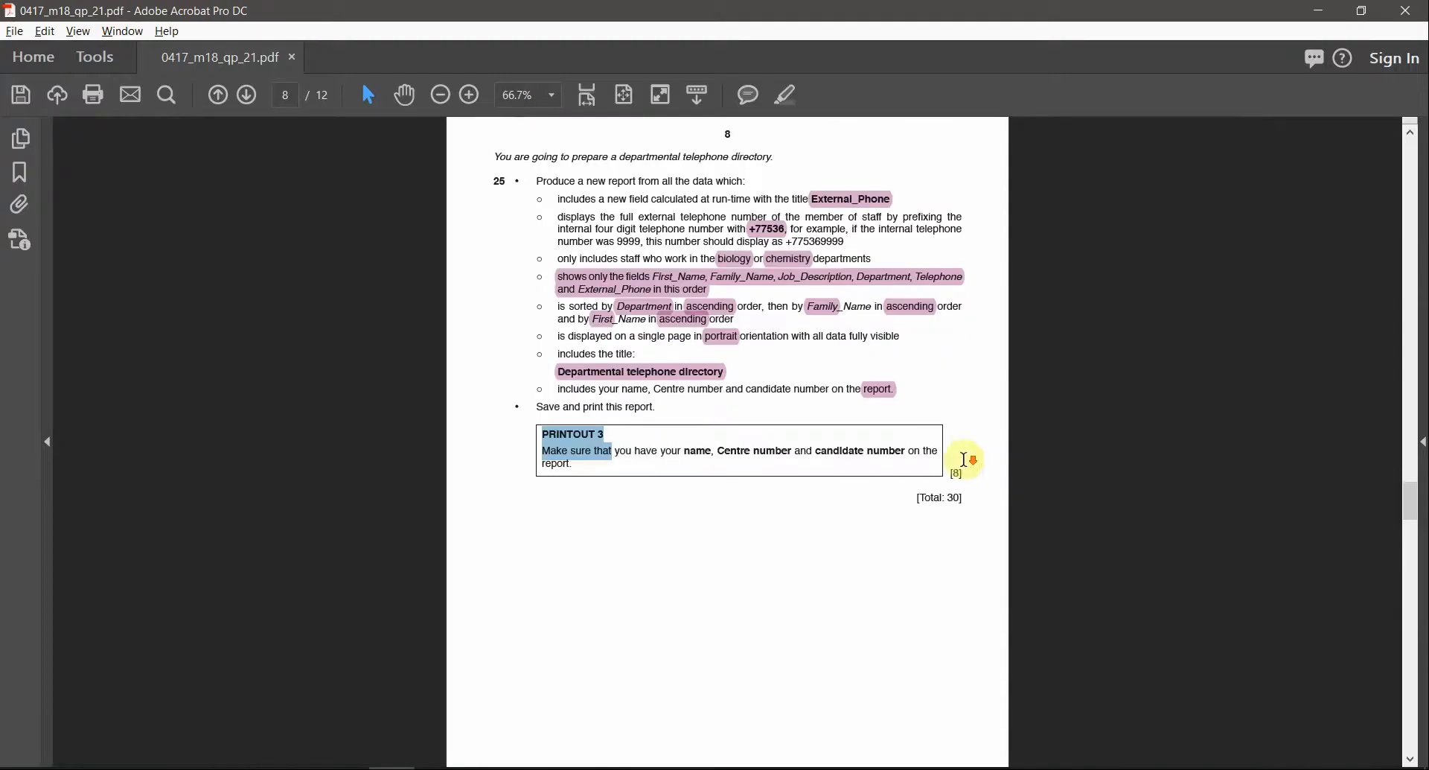
Scroll back through the question paper to the start of Task 3 – Database on page 6
scroll(964, 460, down, 10)
scroll(965, 467, up, 9)
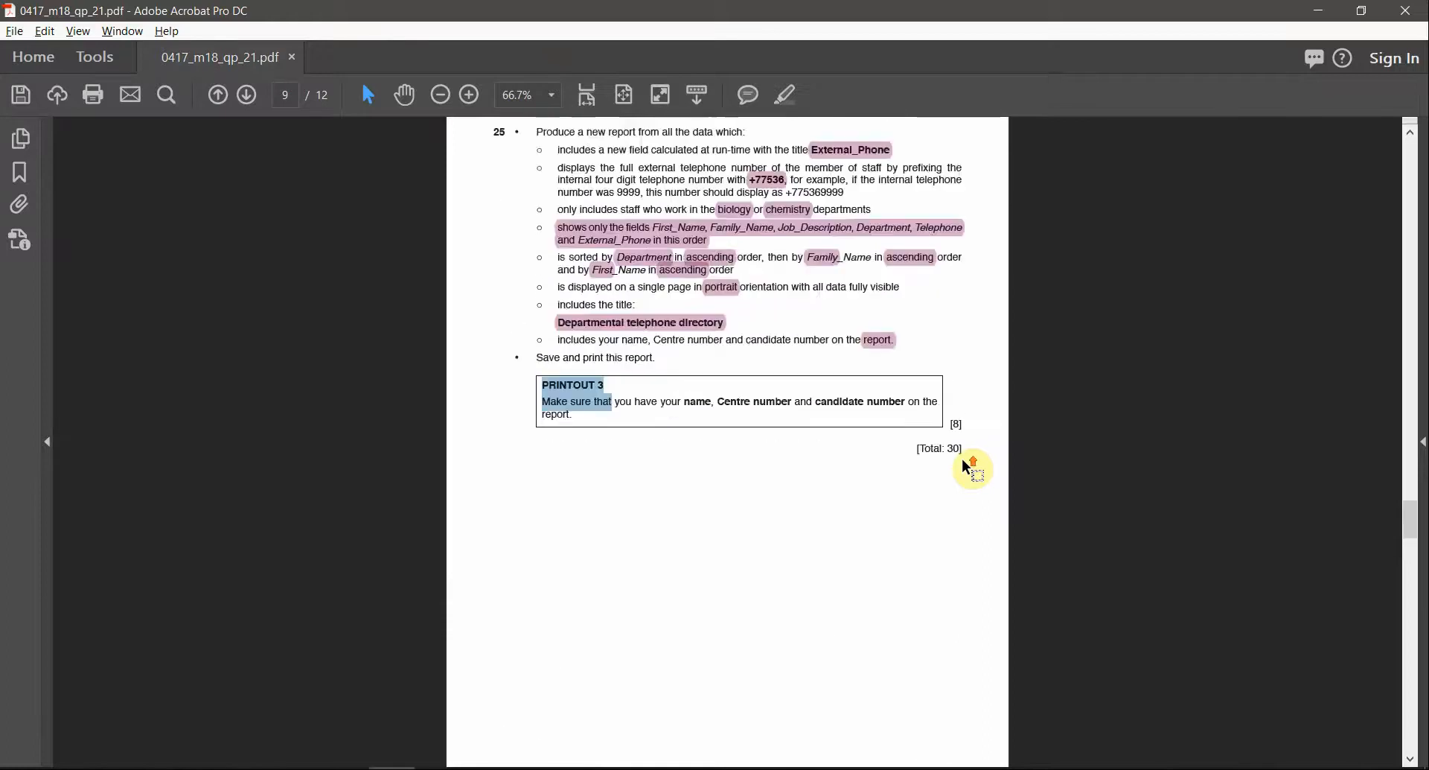
scroll(968, 468, up, 8)
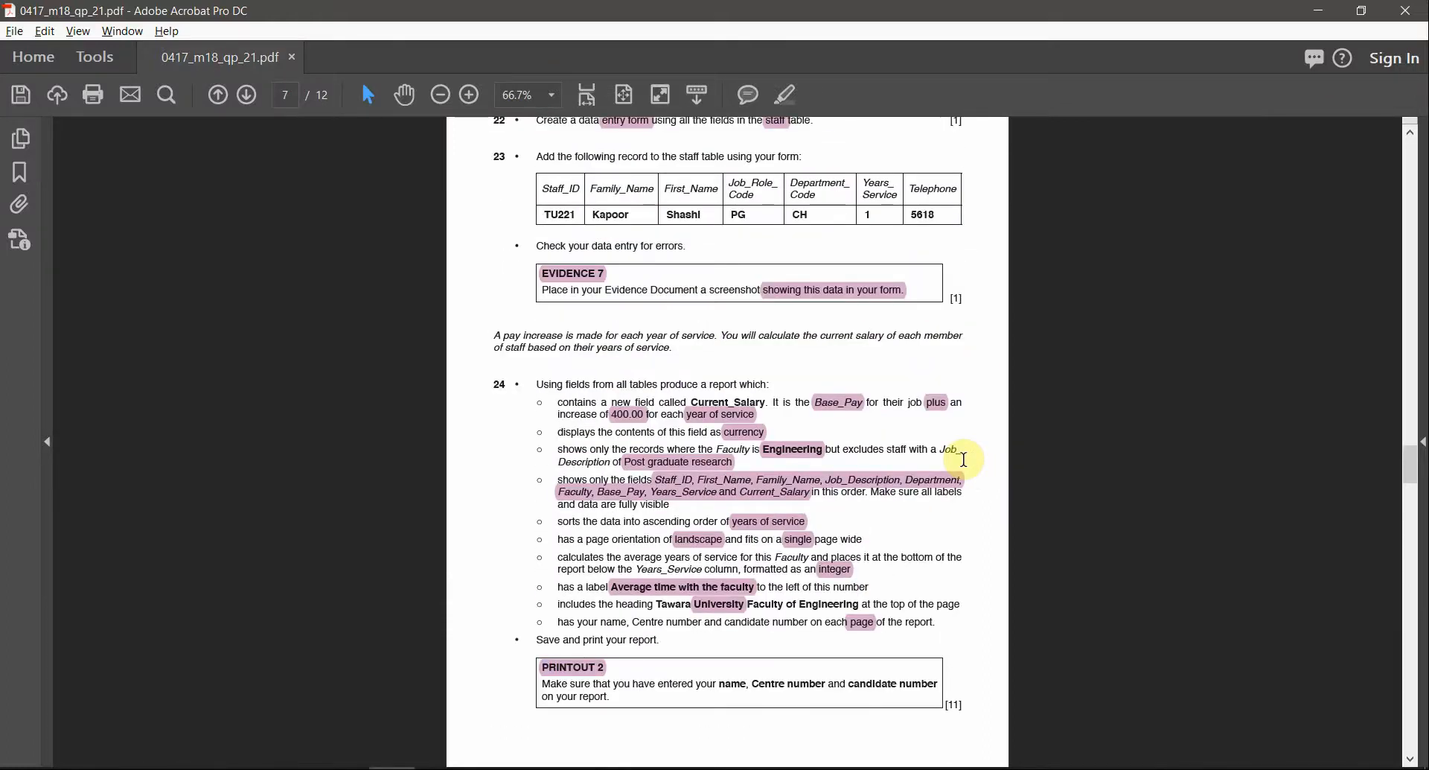
scroll(966, 462, up, 12)
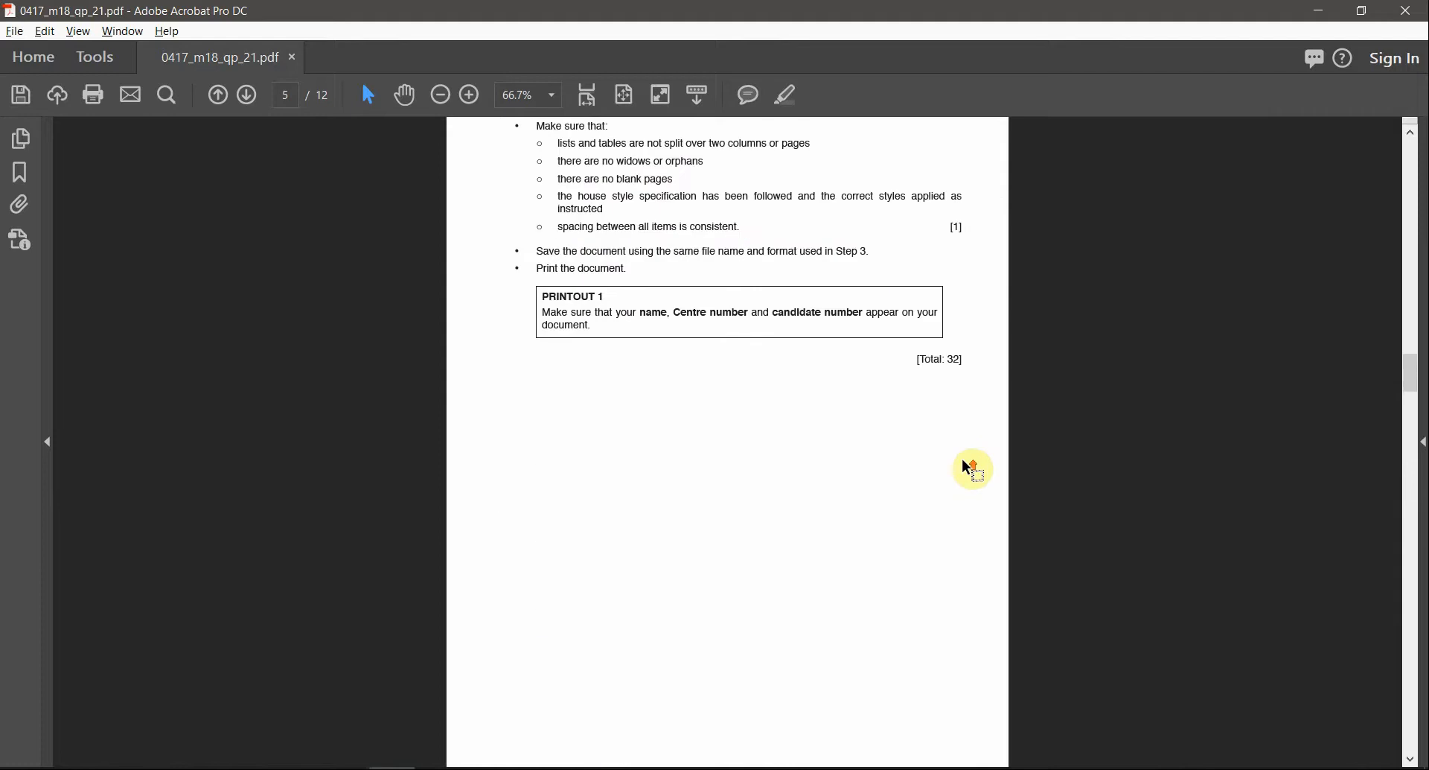
scroll(967, 468, up, 4)
scroll(967, 466, down, 9)
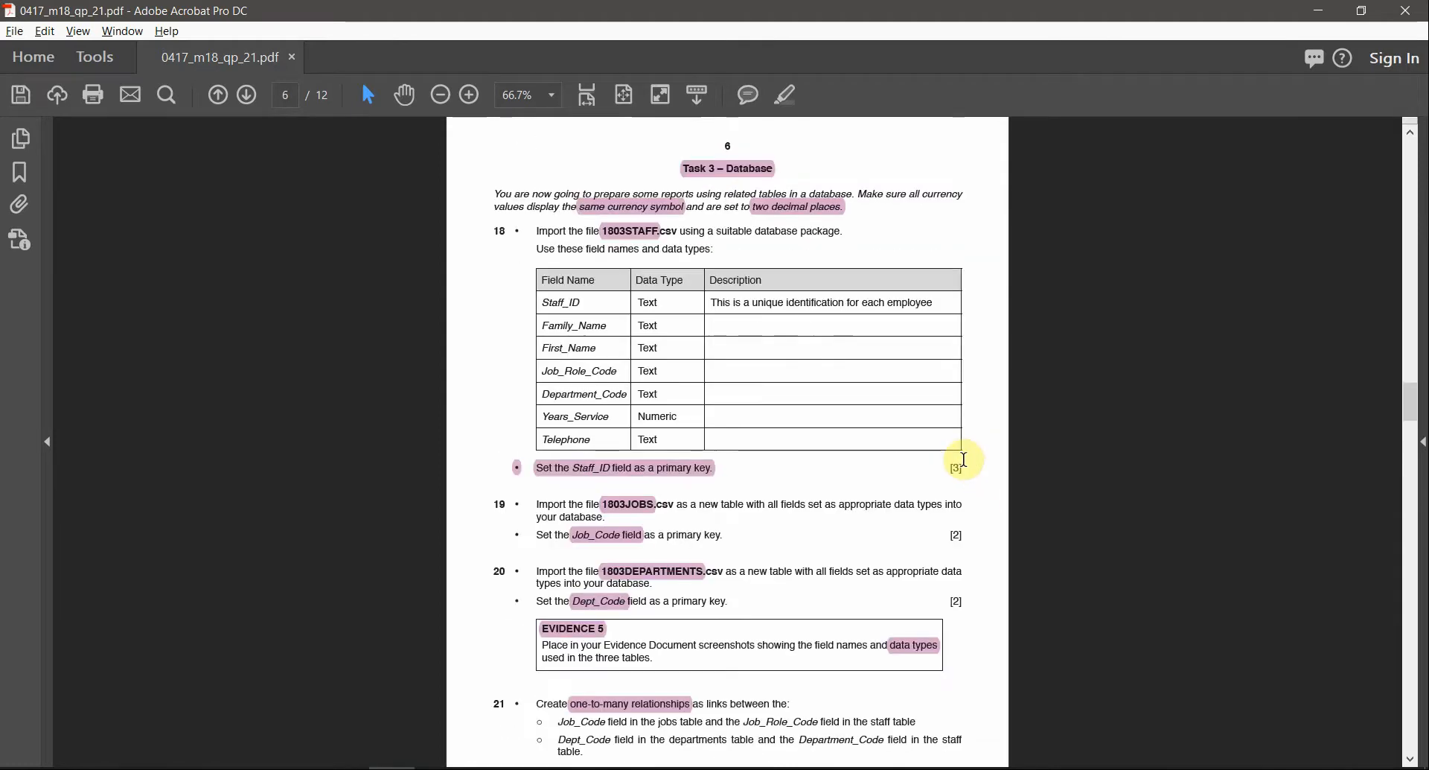